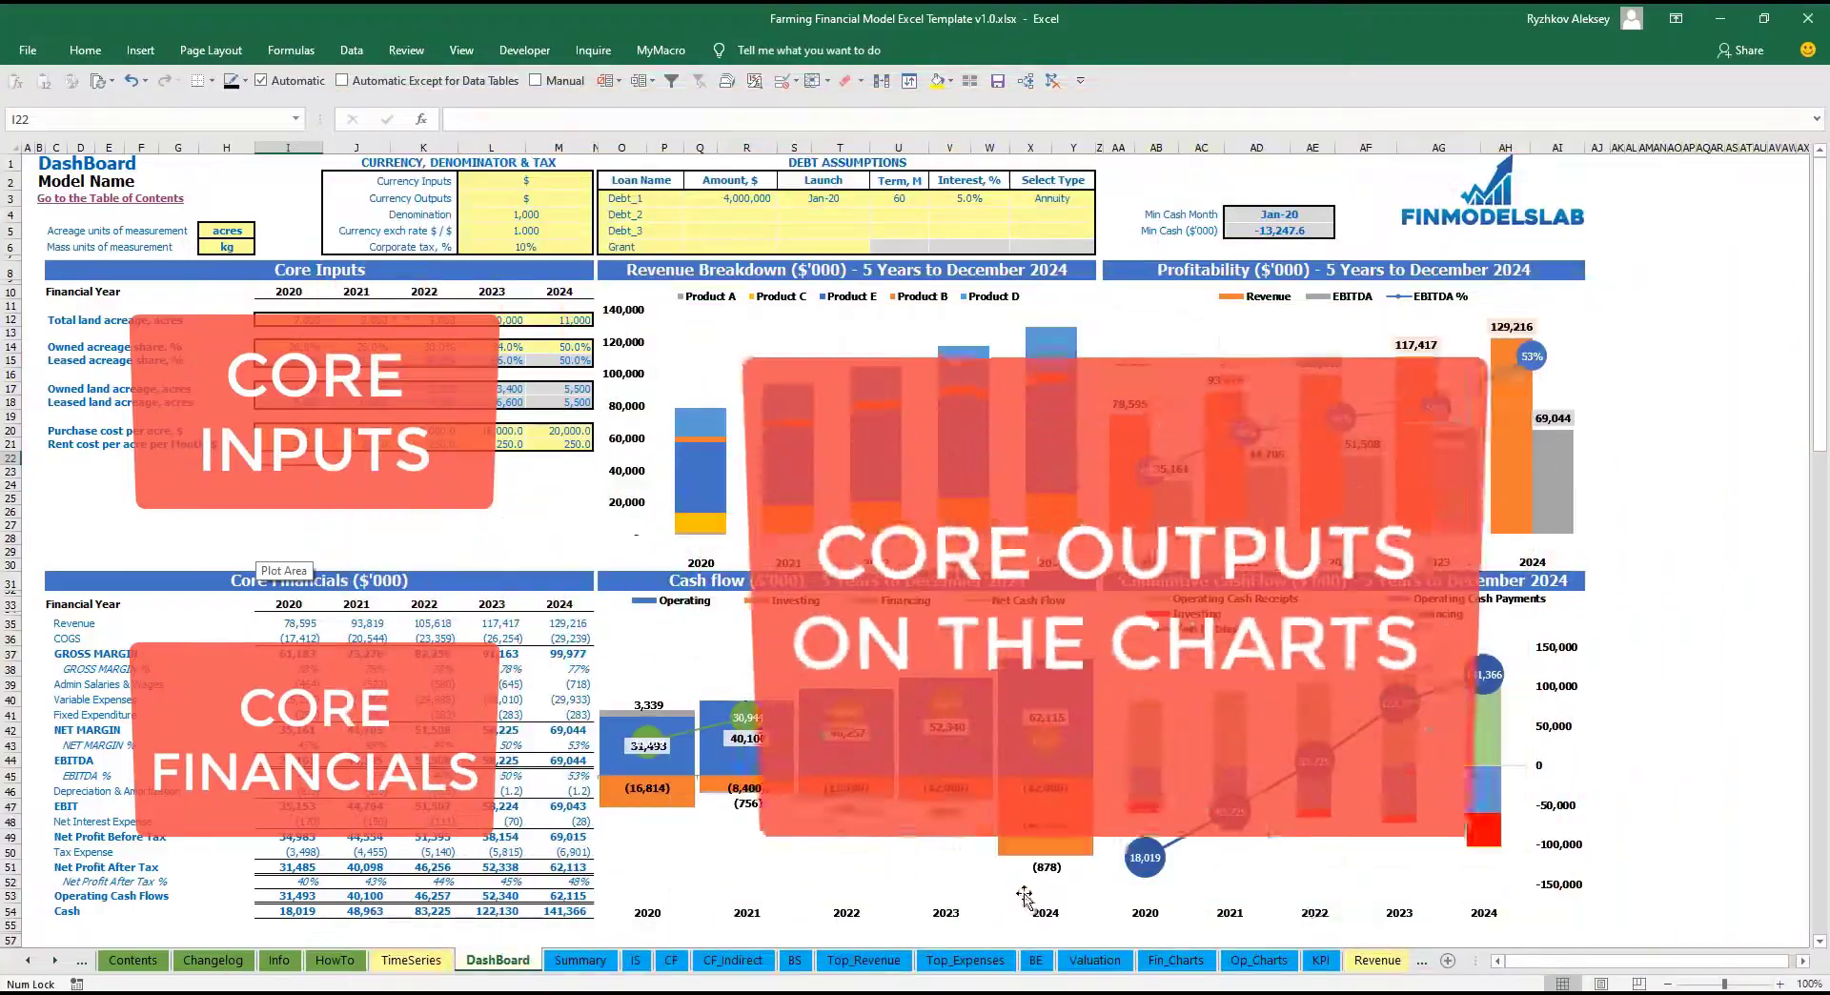
Set the acreage units of measurement on the DashBoard sheet to sq. feet.
click(404, 520)
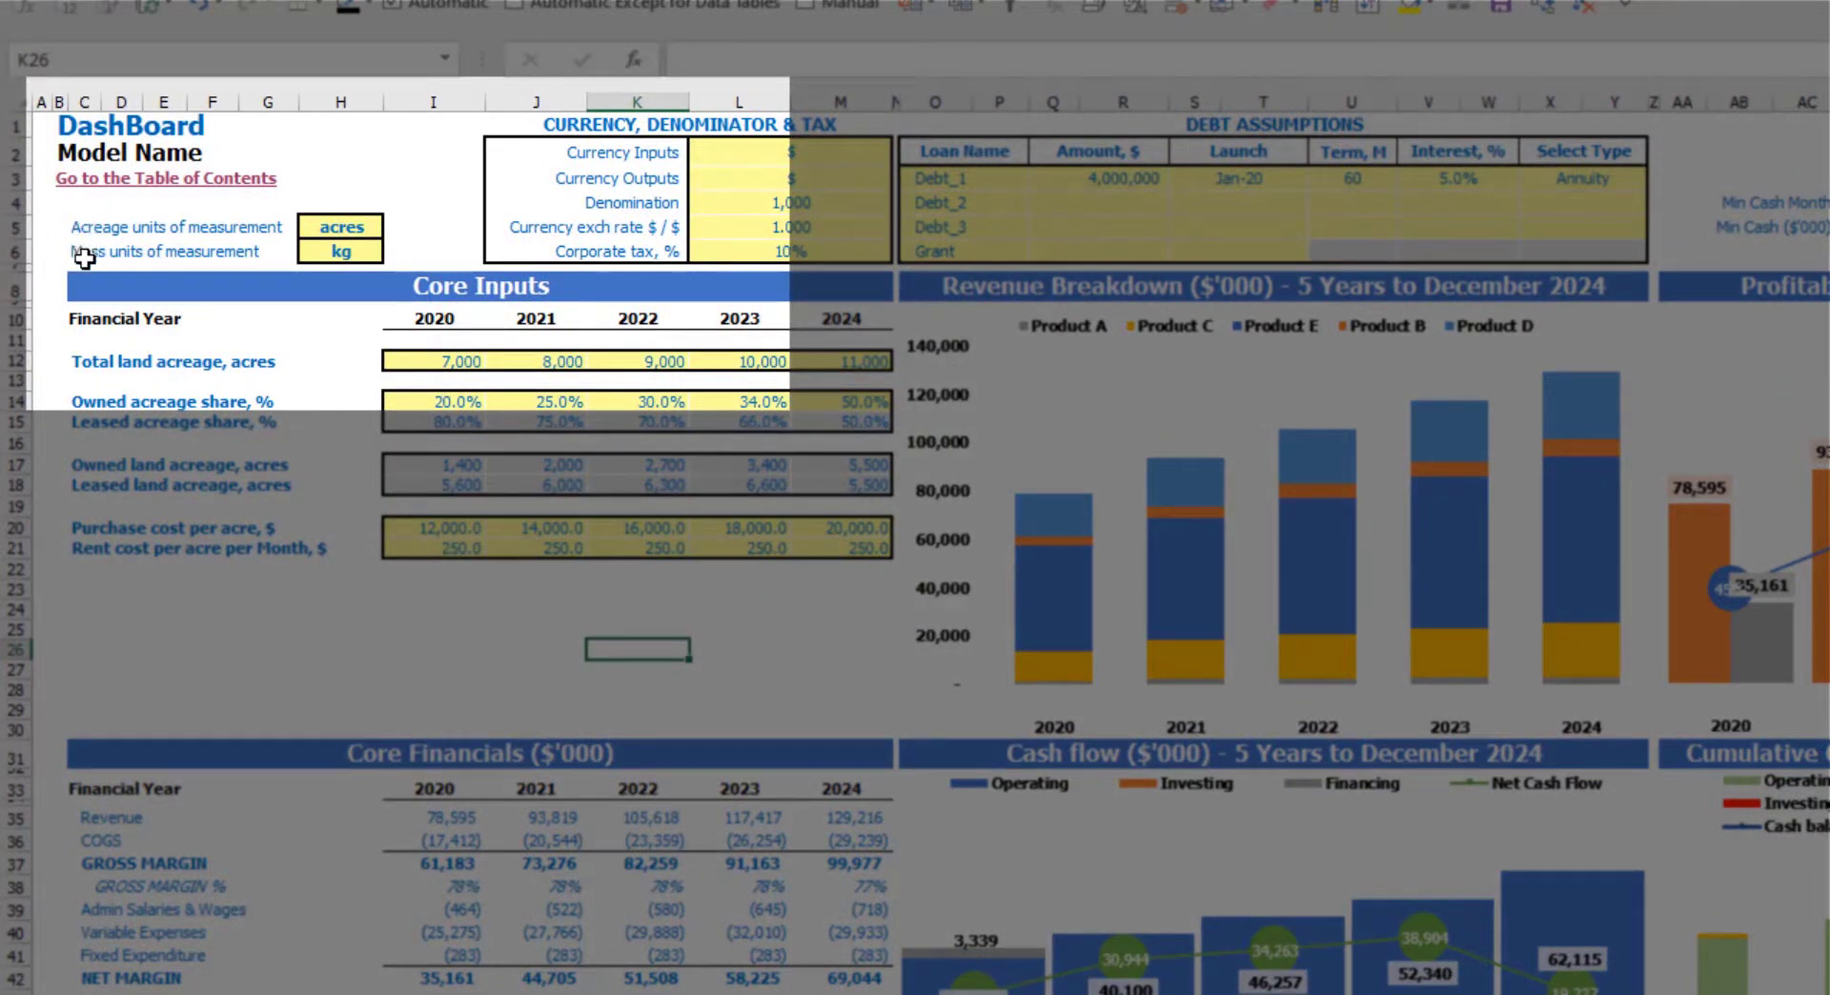
click(330, 227)
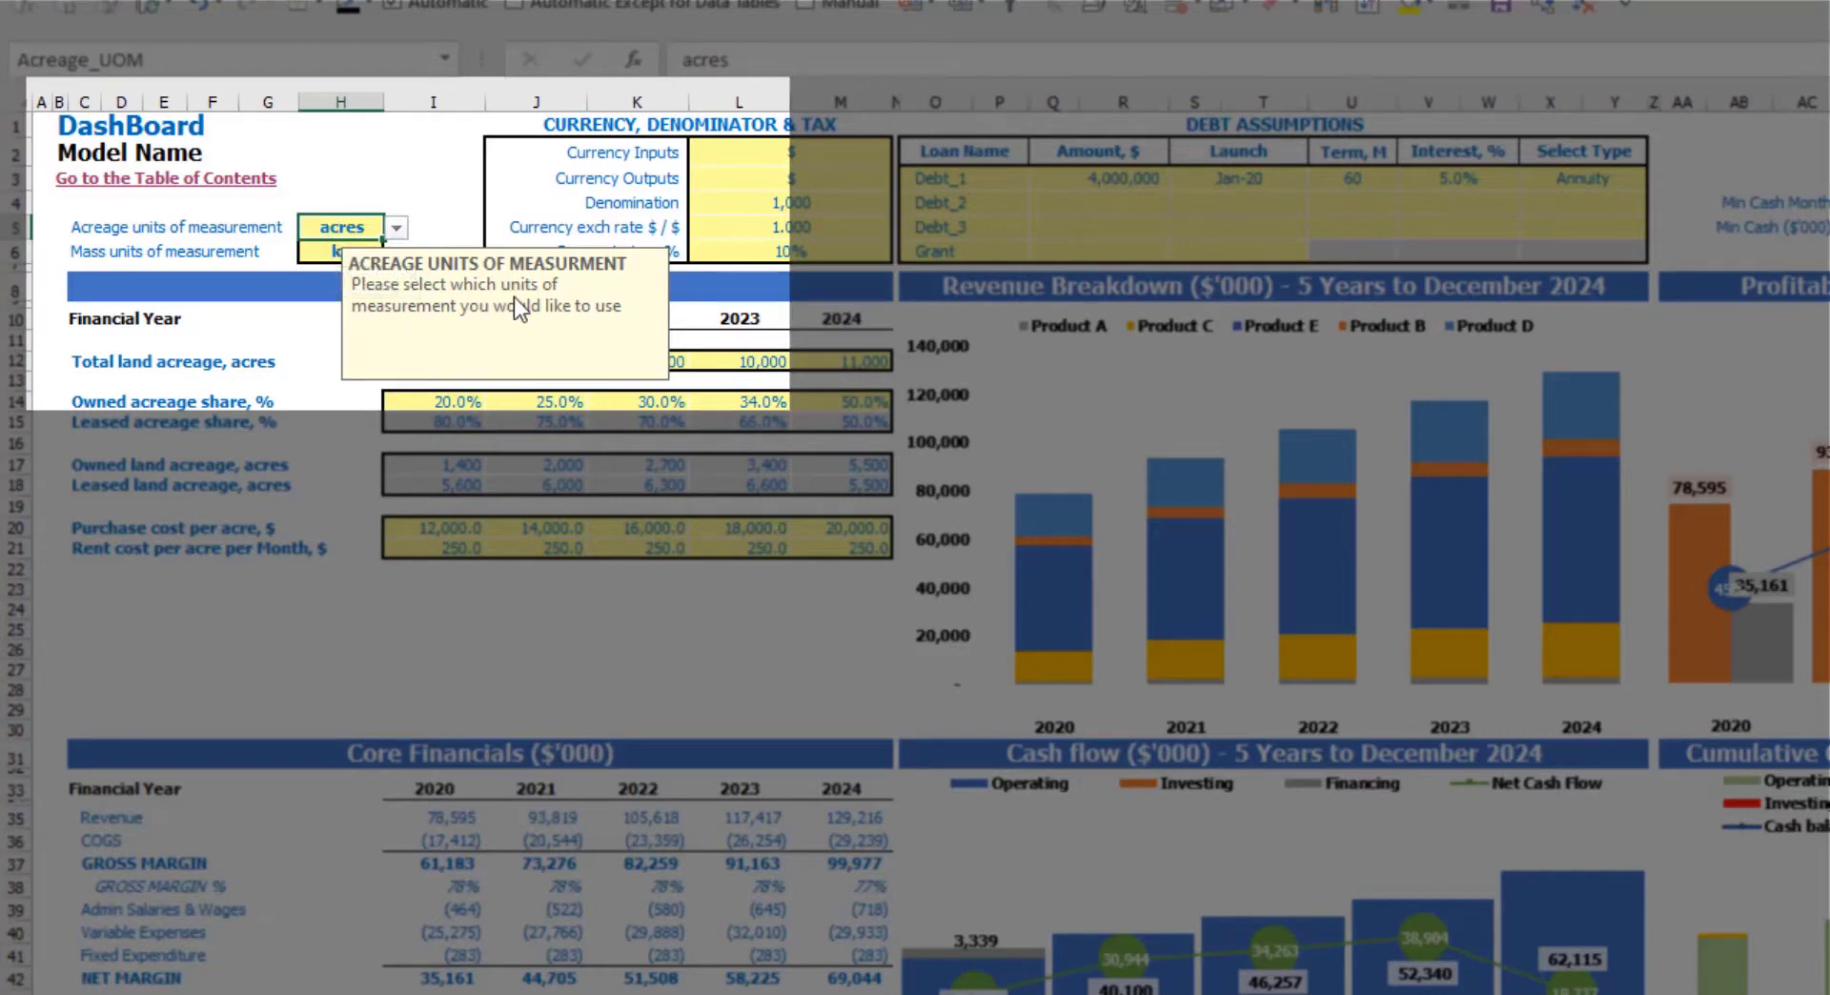
click(397, 228)
click(330, 268)
click(314, 168)
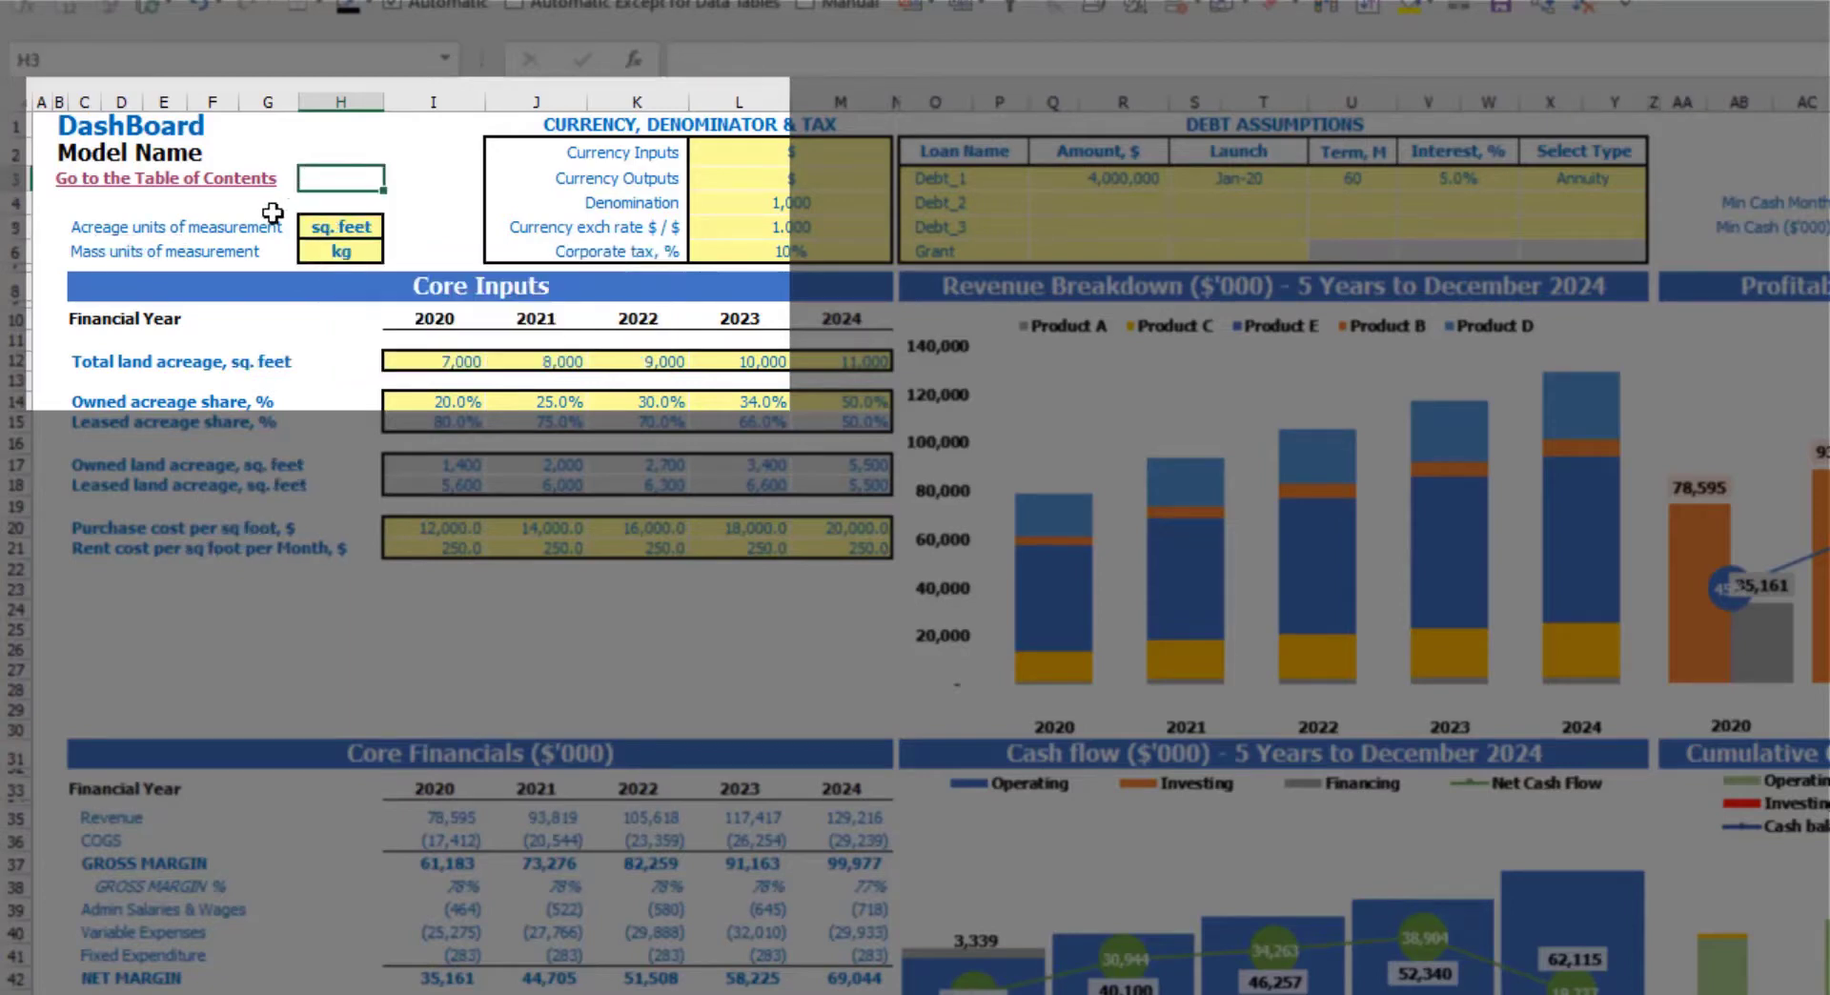
Set the mass units of measurement to lb.
click(360, 248)
click(396, 251)
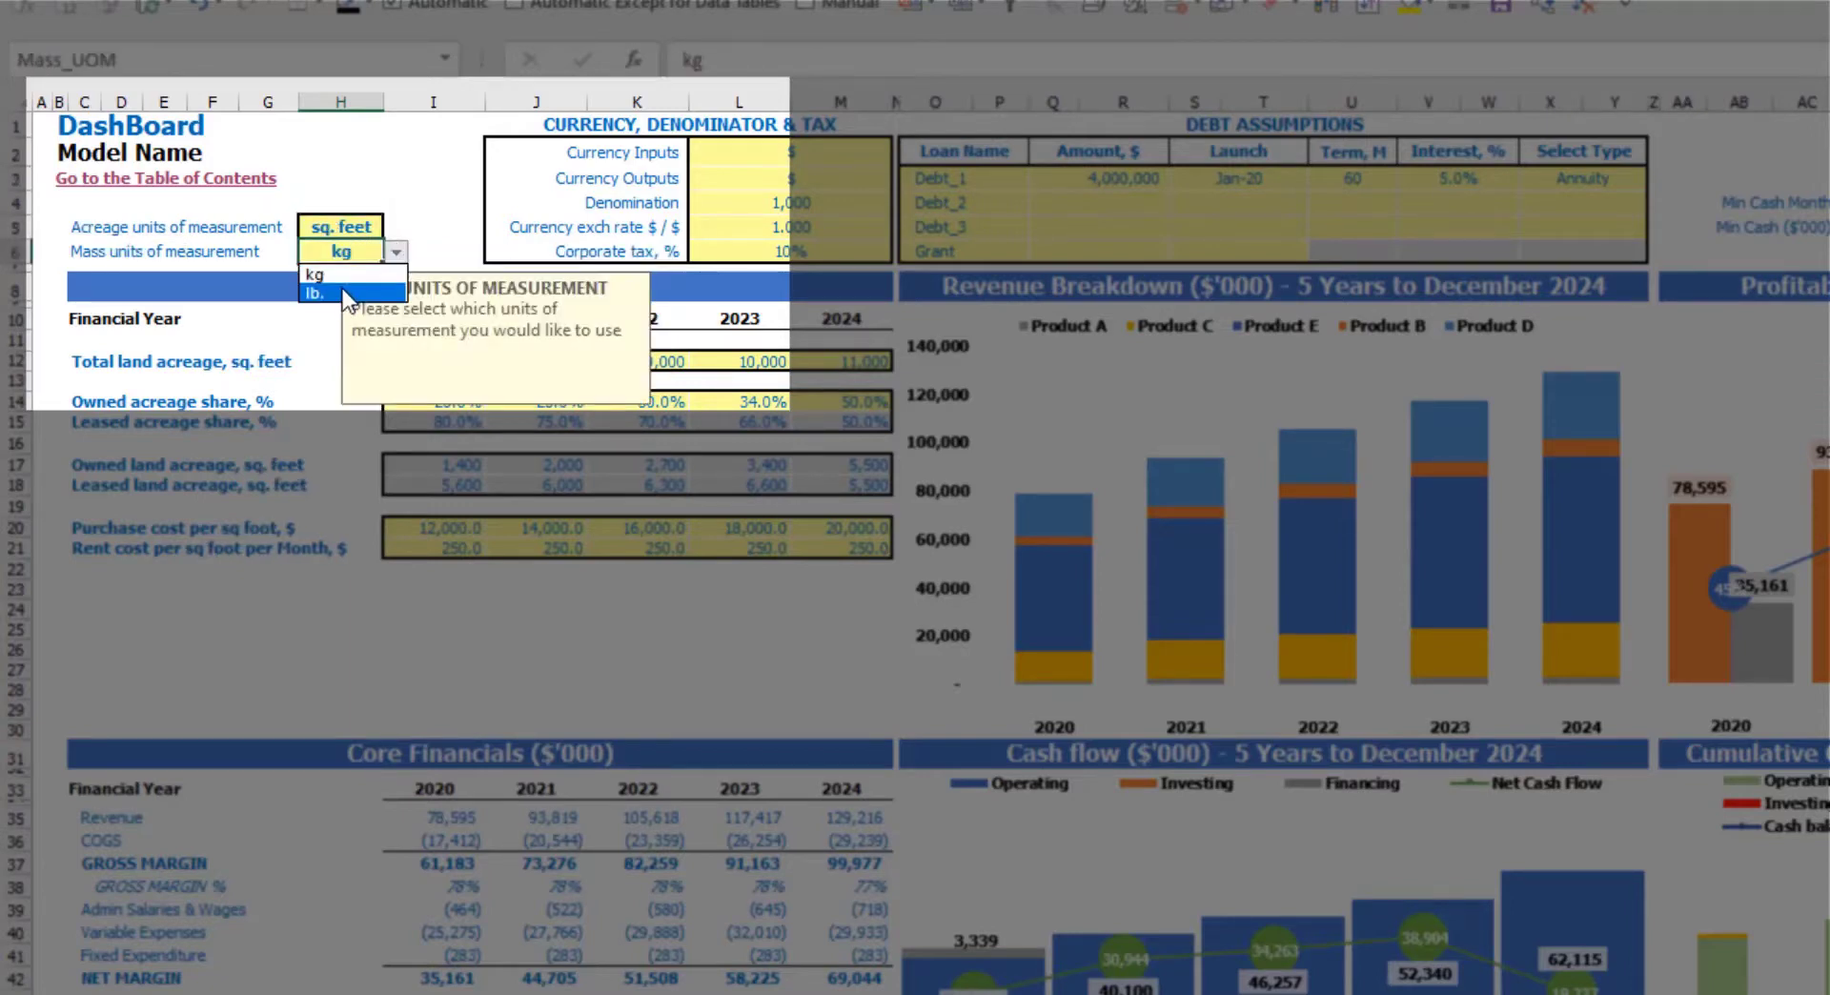
click(345, 283)
click(344, 171)
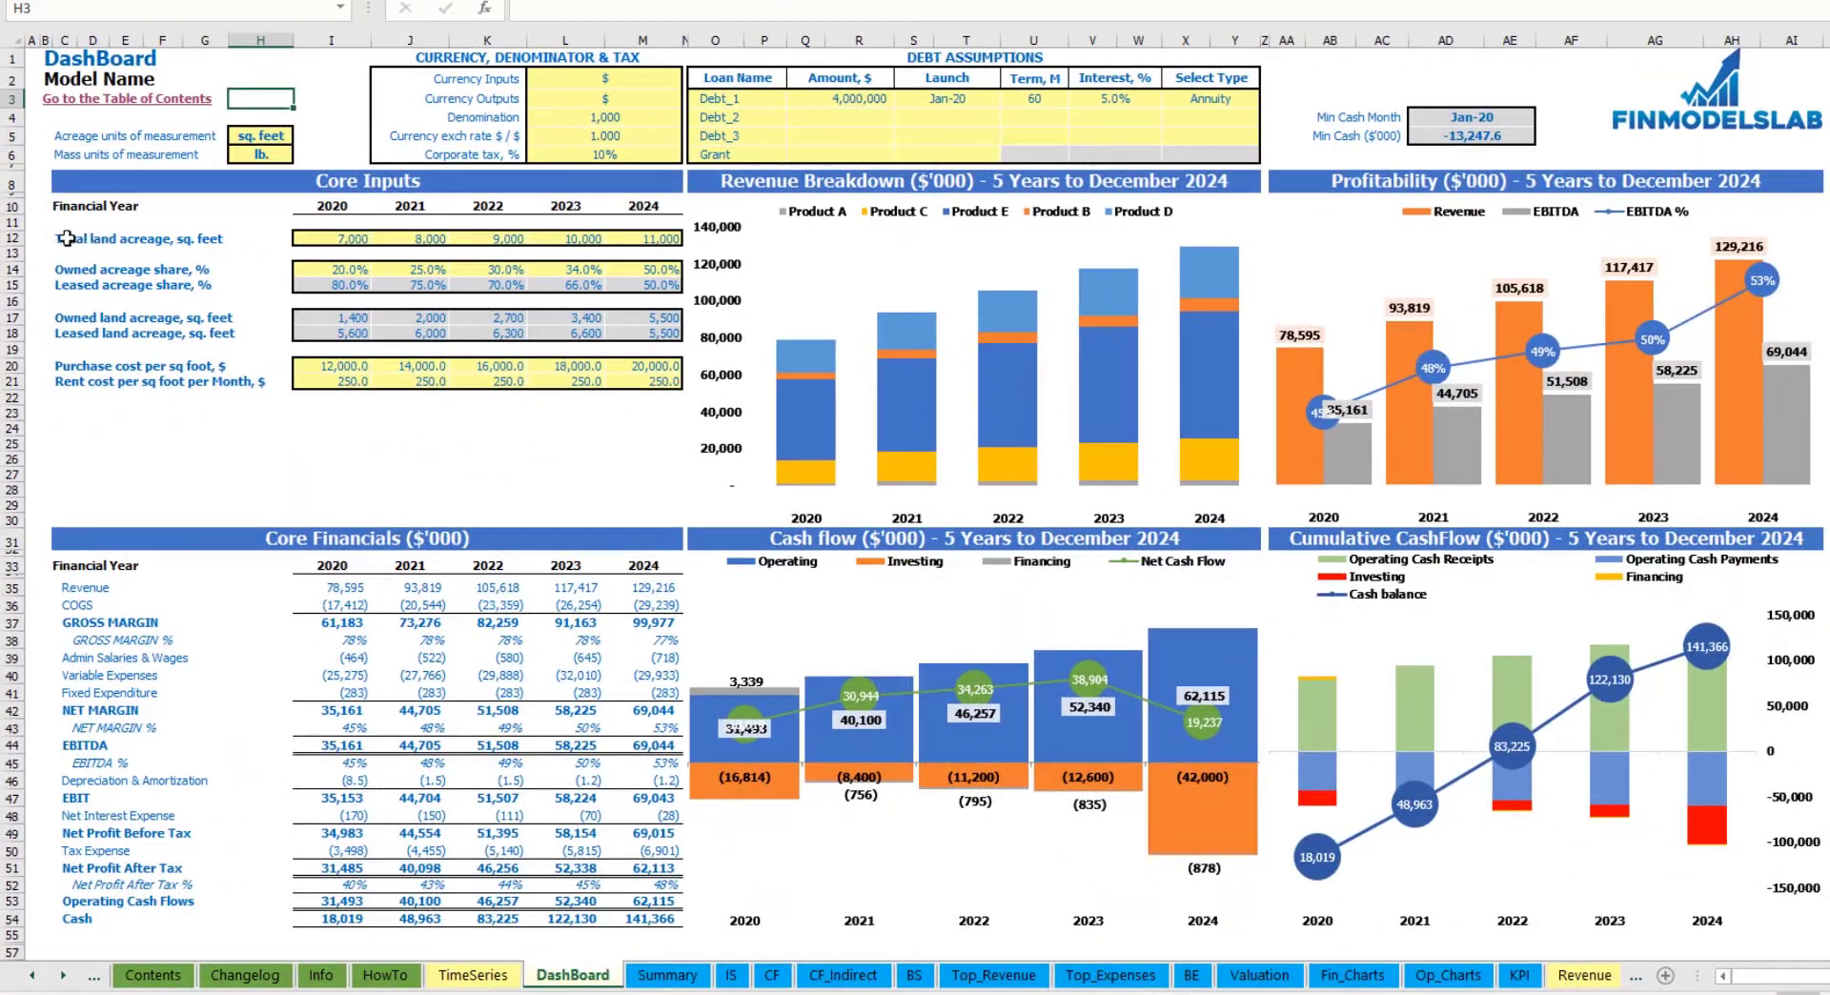
Set the 2020 total land acreage to 5,000 and the 2021 acreage to the formula =I12+1000.
double_click(350, 238)
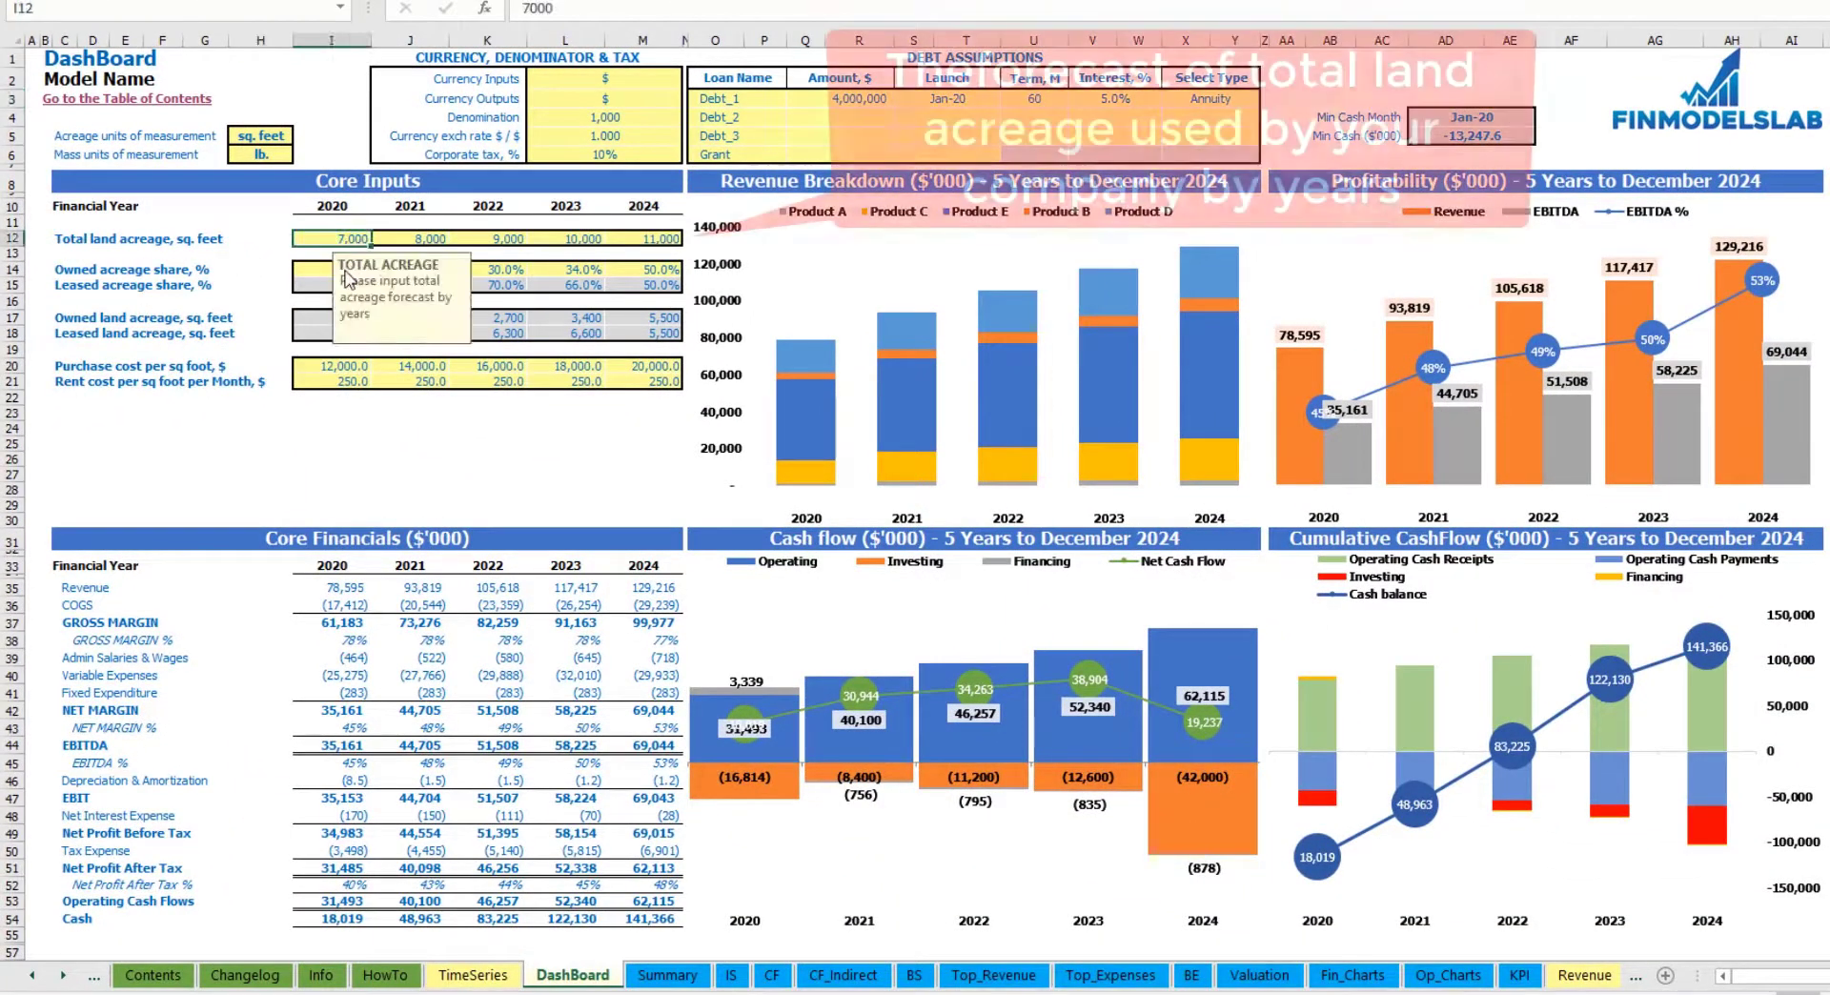
key(Tab)
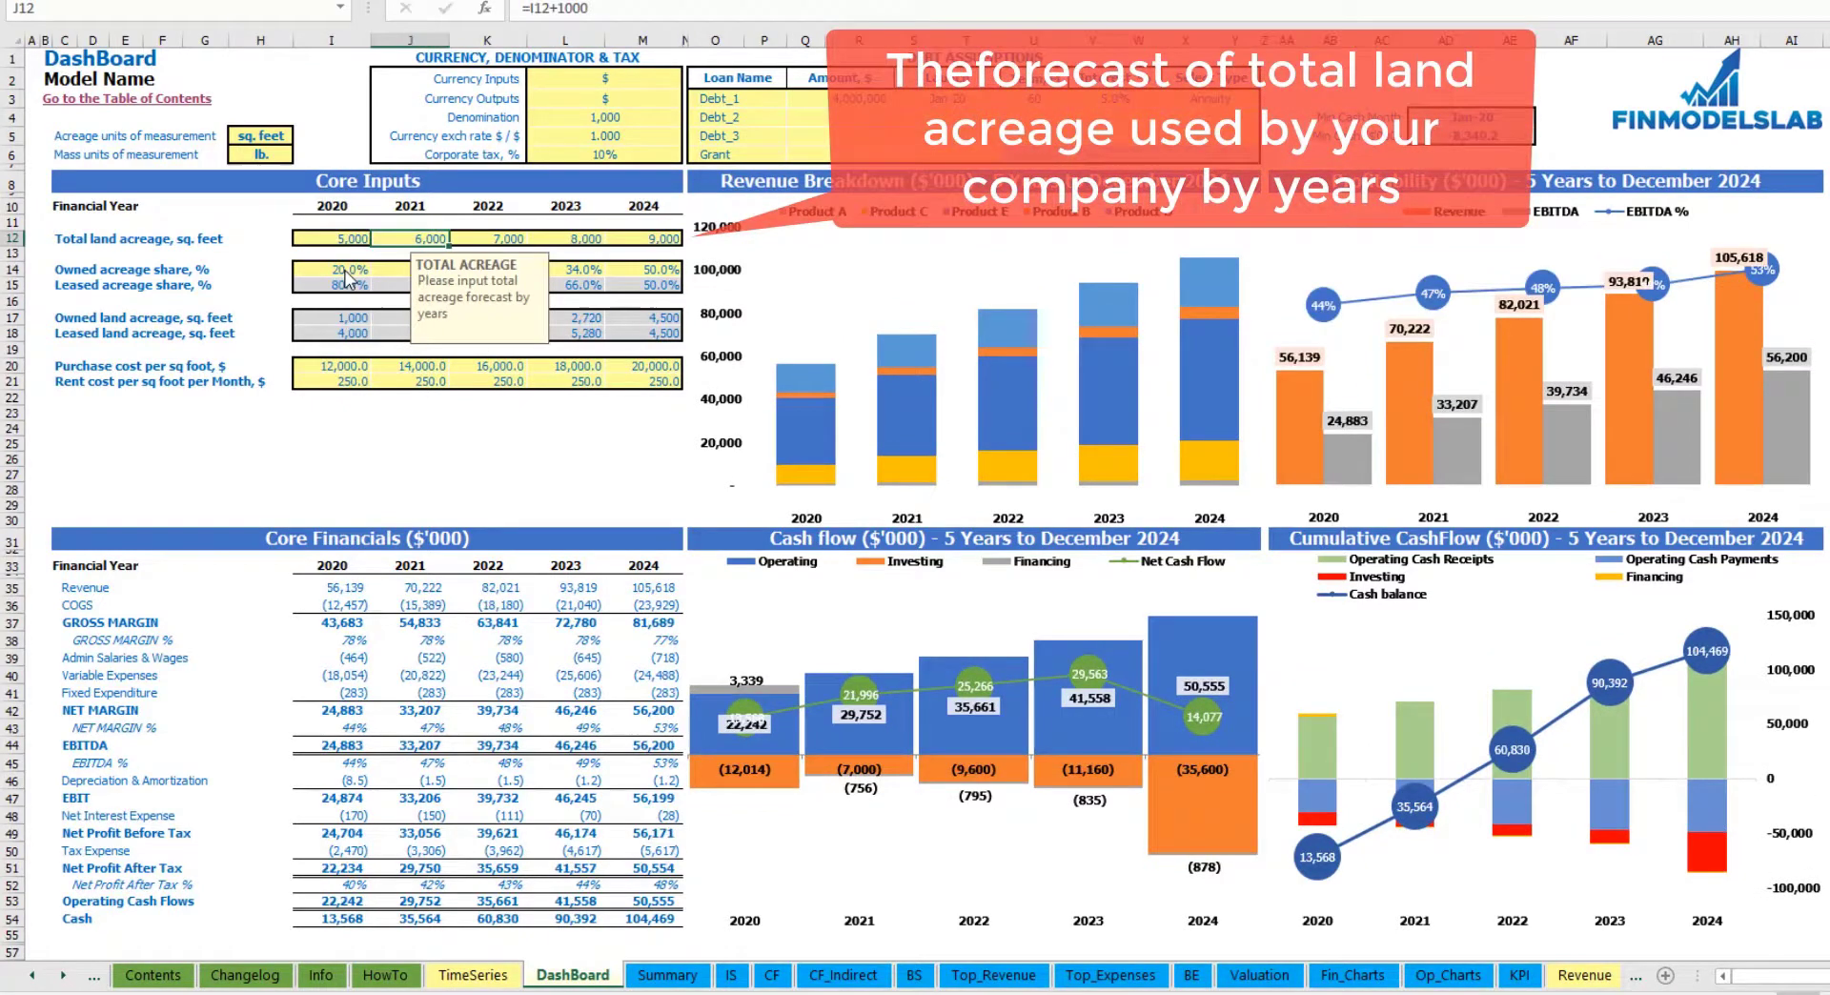
text(=)
key(Left)
text(+1)
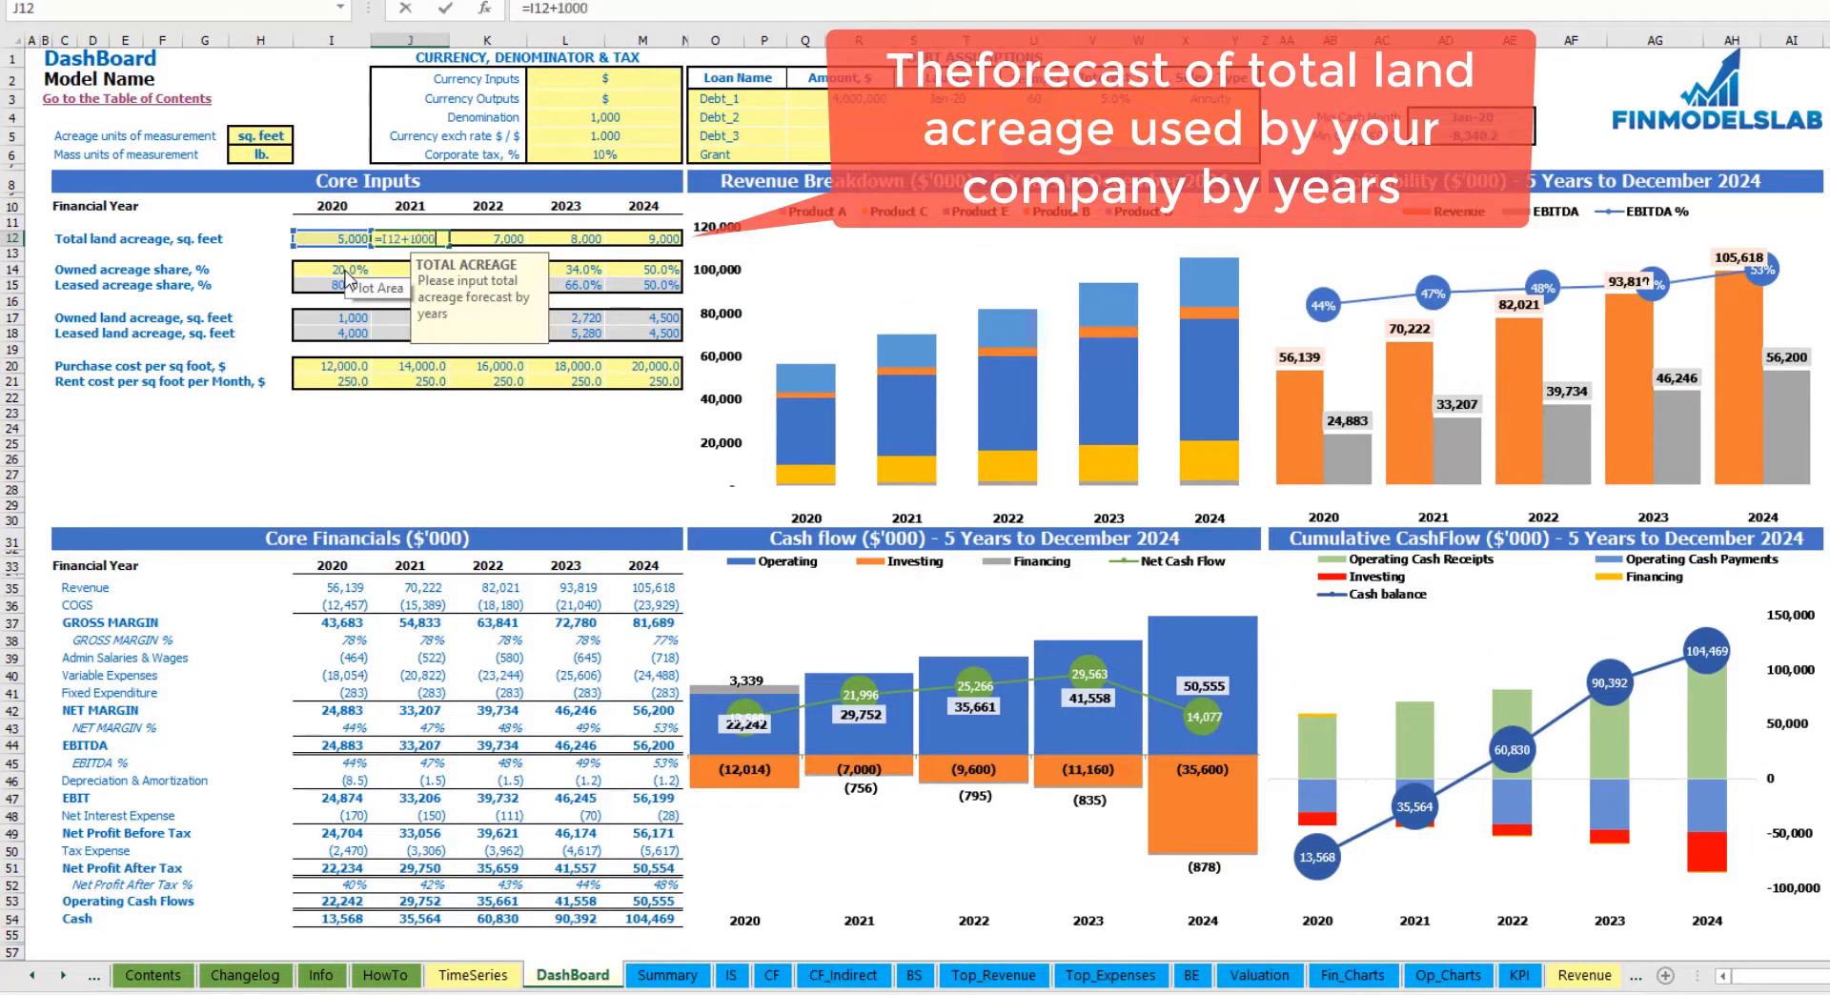
text(000)
key(Return)
Copy the 2021 total land acreage formula across the years 2022 to 2024.
key(Up)
key(ctrl+c)
key(Right)
key(shift+Right)
key(shift+Right)
key(ctrl+v)
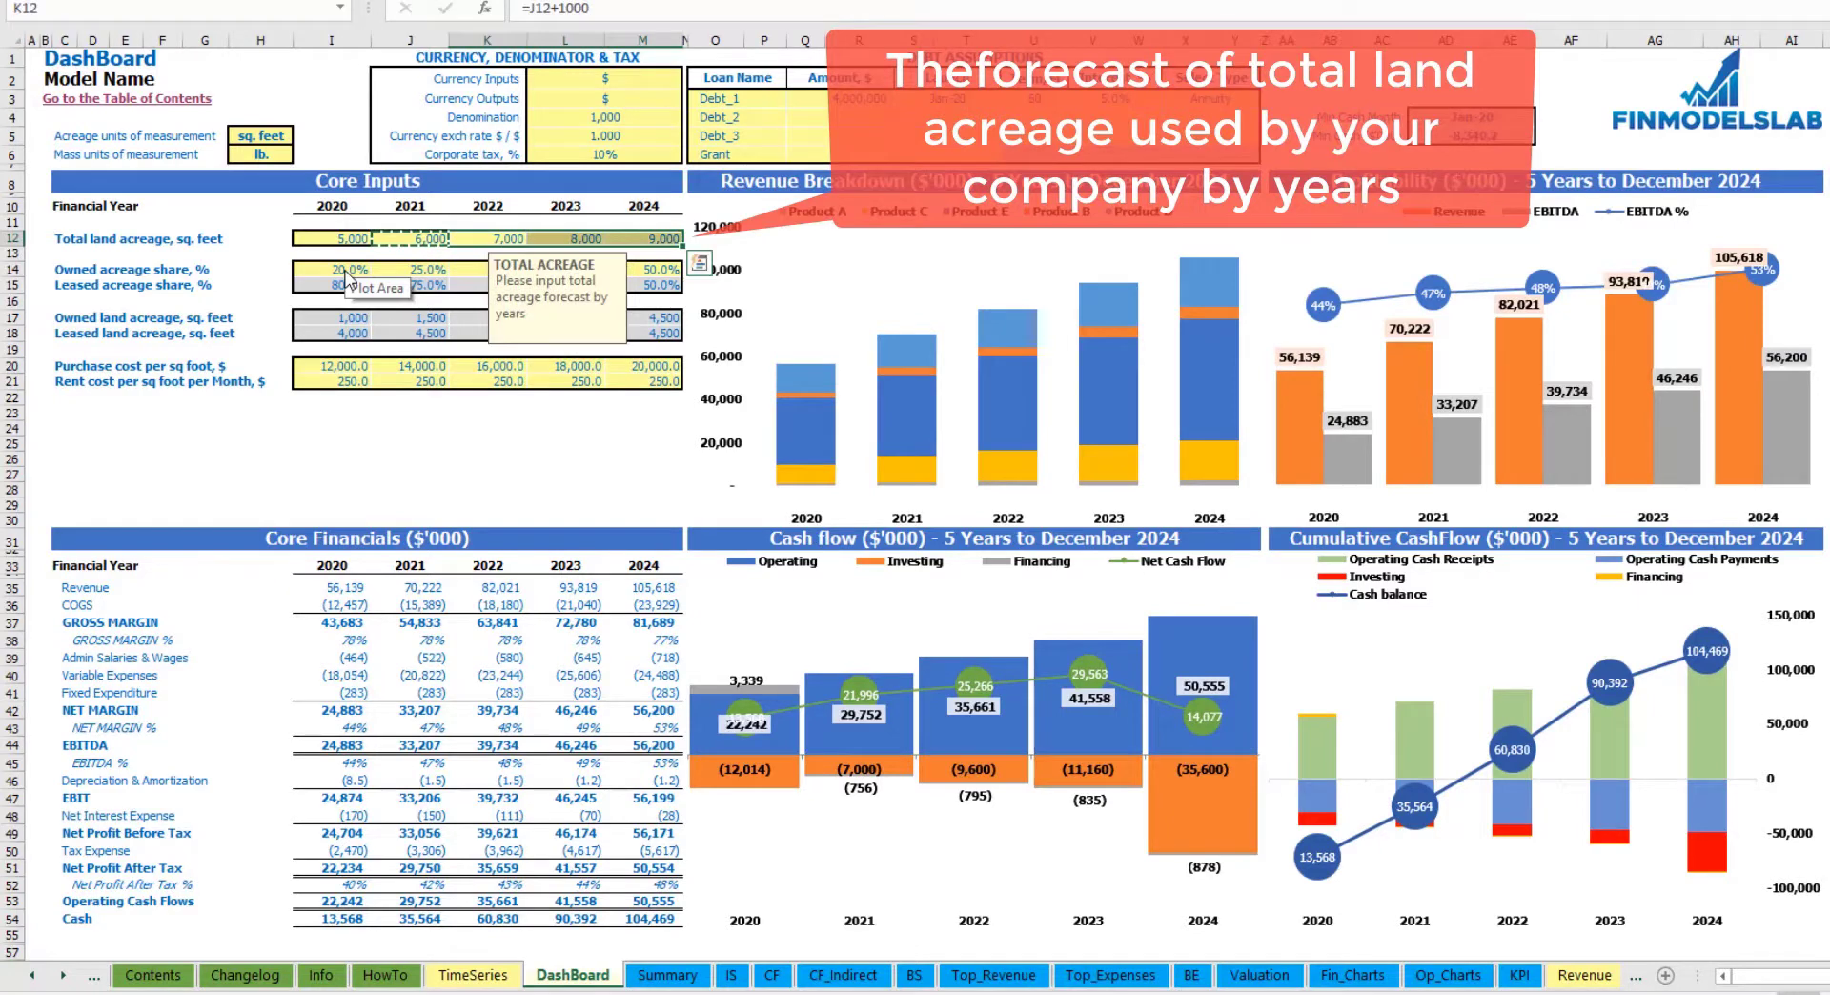
click(333, 412)
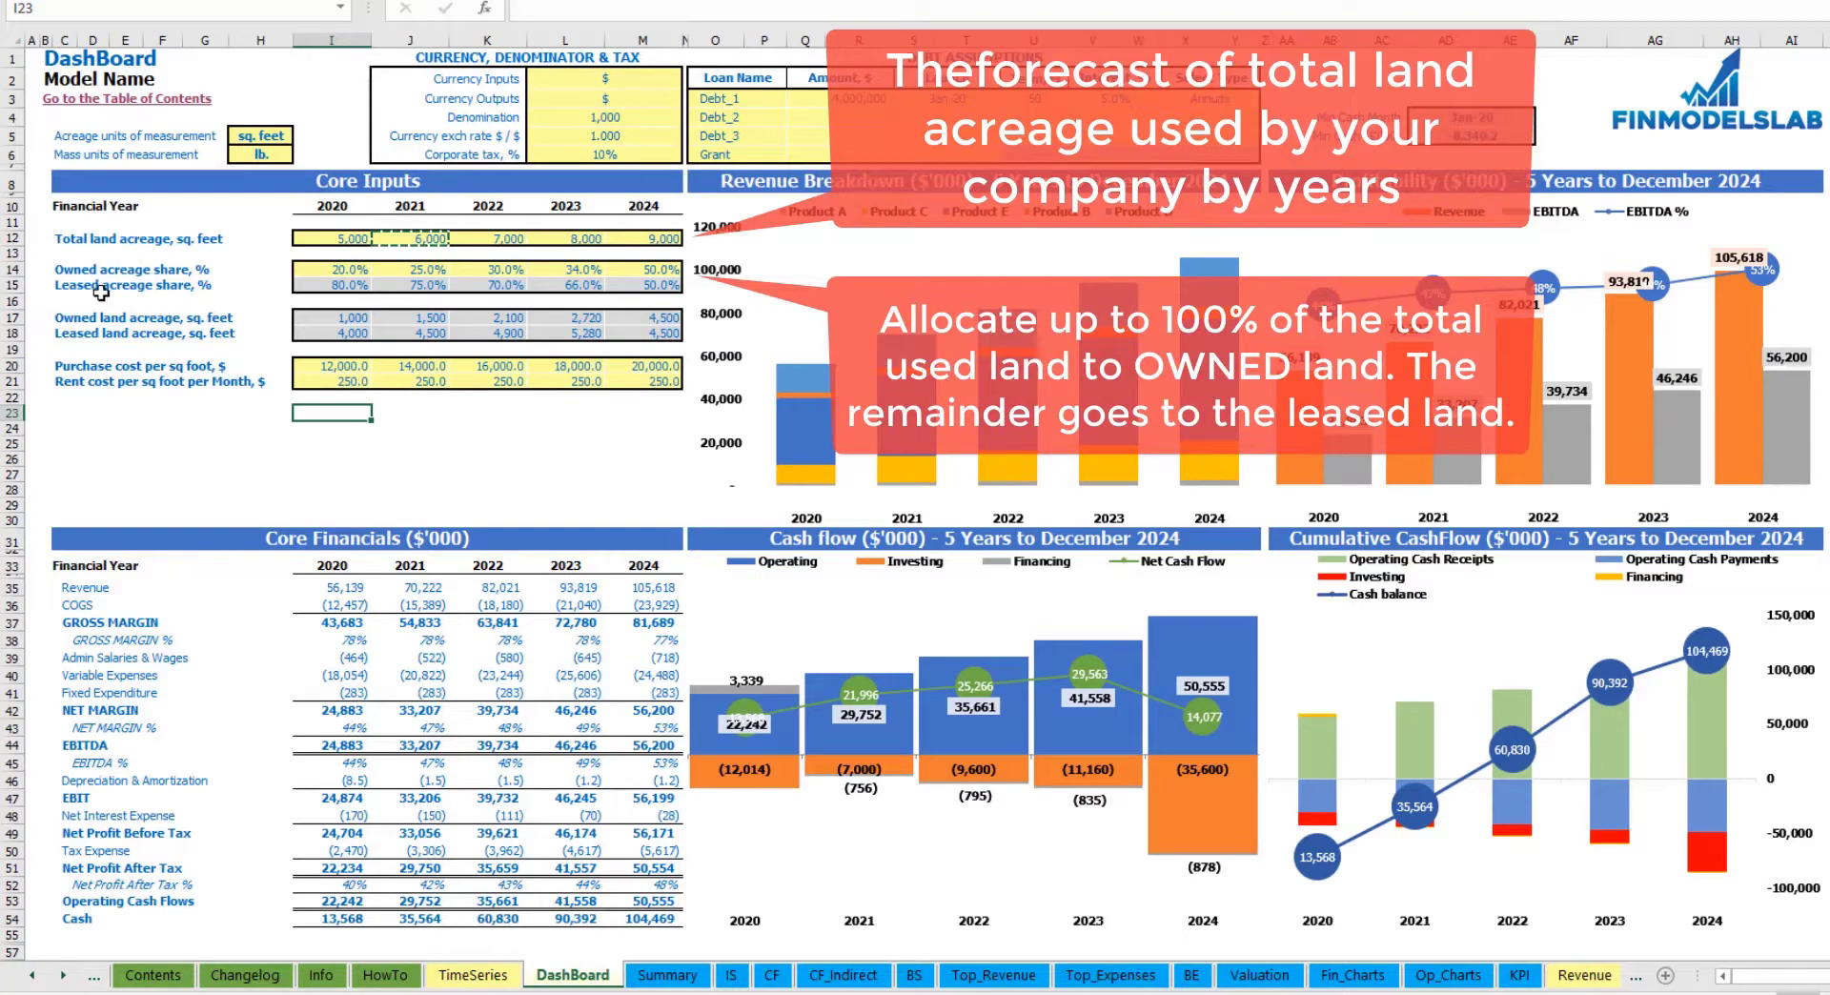
Set the owned acreage share for 2020 to 2024 to 30%, 35%, 40%, 45% and 50%.
click(349, 268)
text(30)
key(Tab)
text(35)
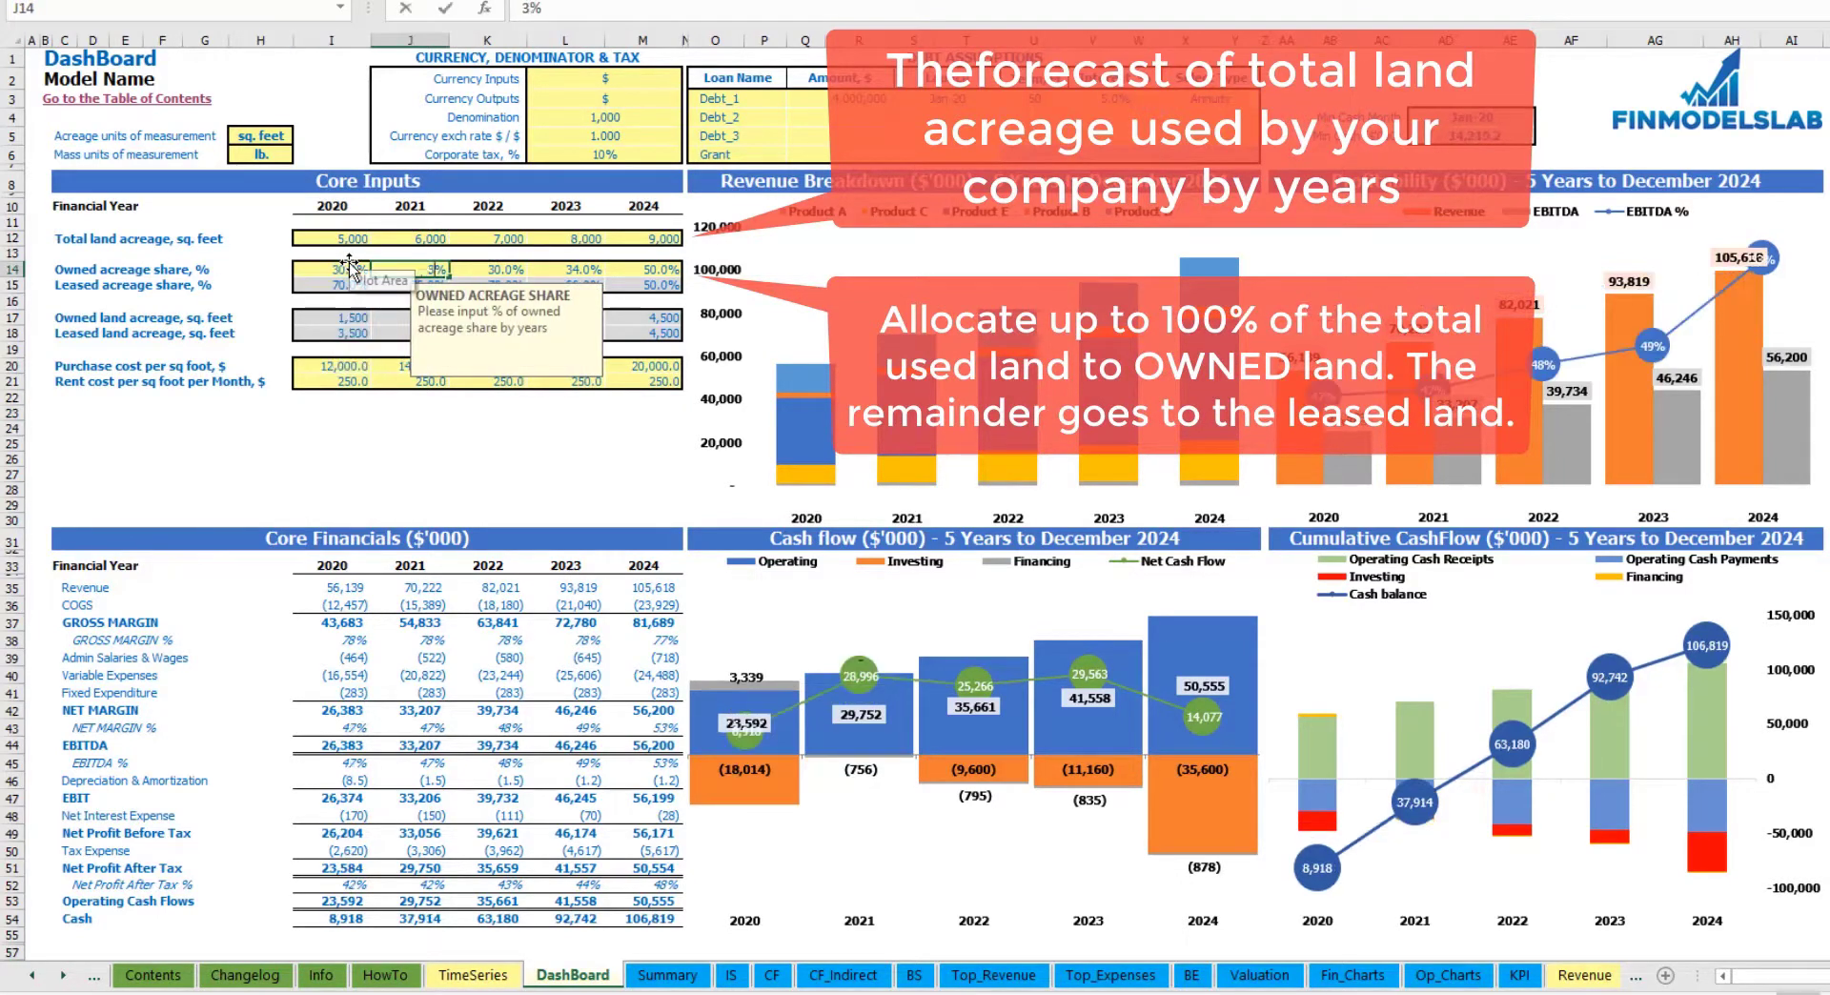
key(Tab)
text(40)
key(Tab)
text(45)
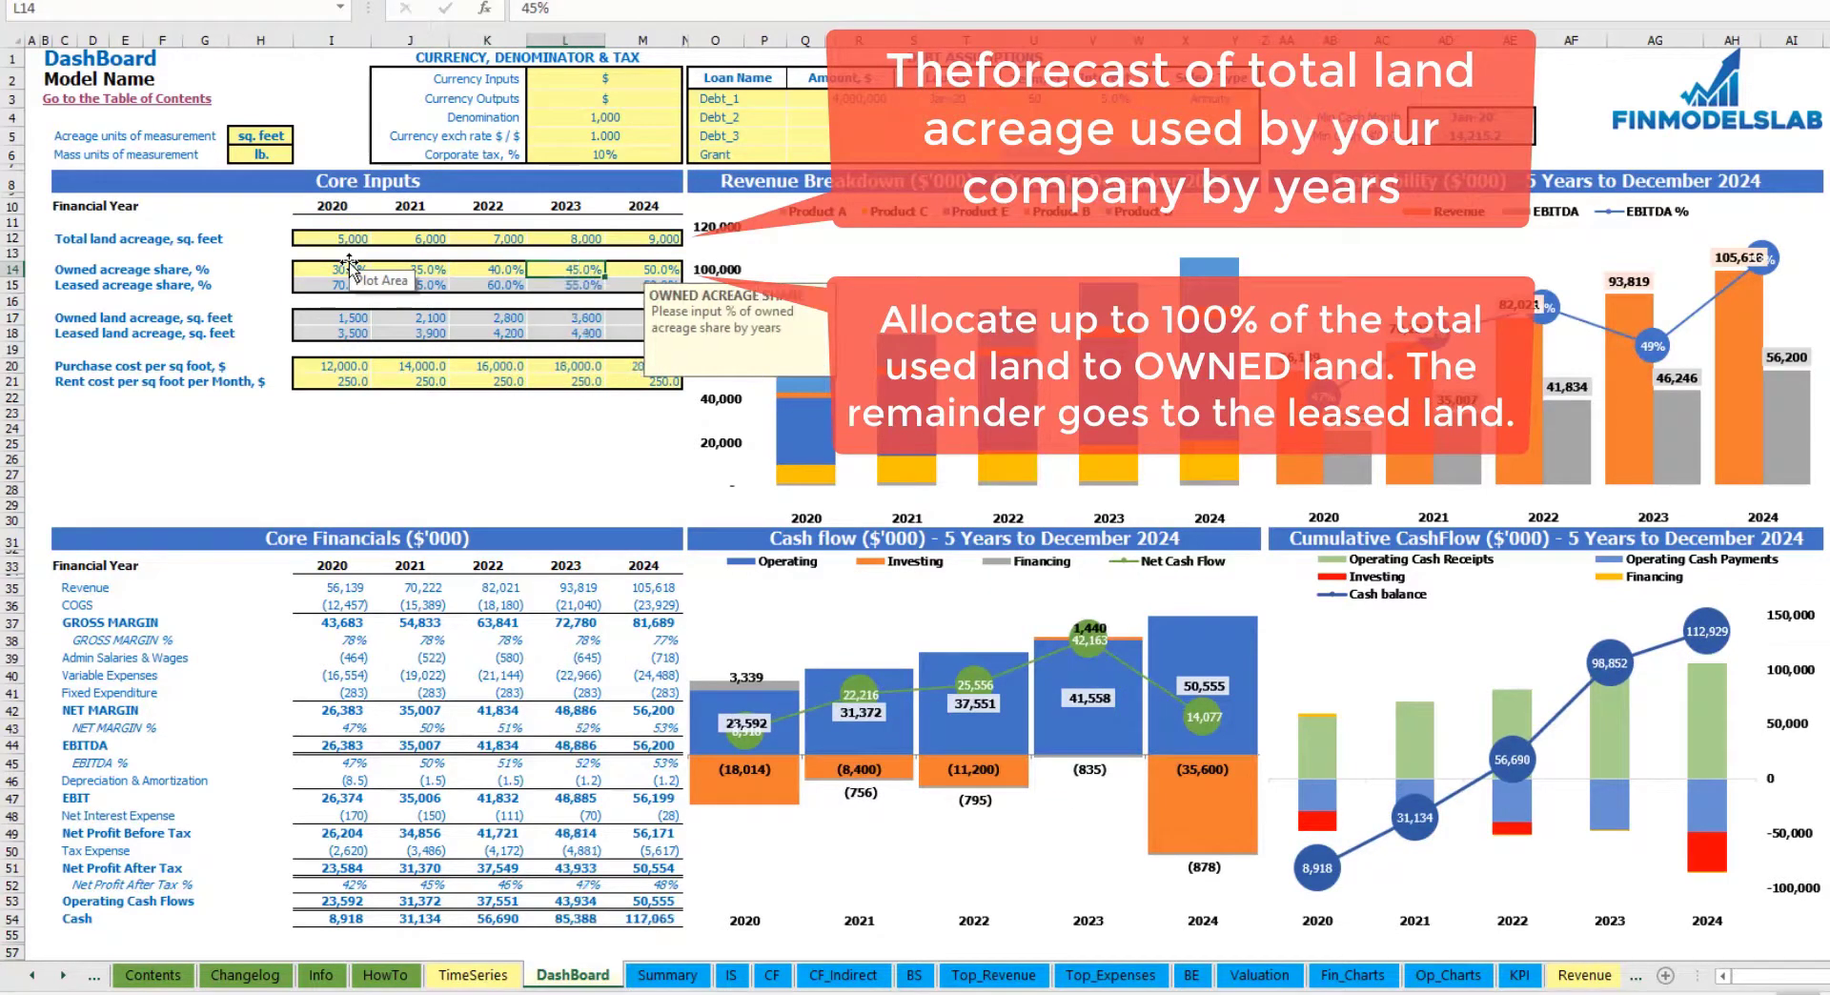
key(Tab)
text(50)
key(Return)
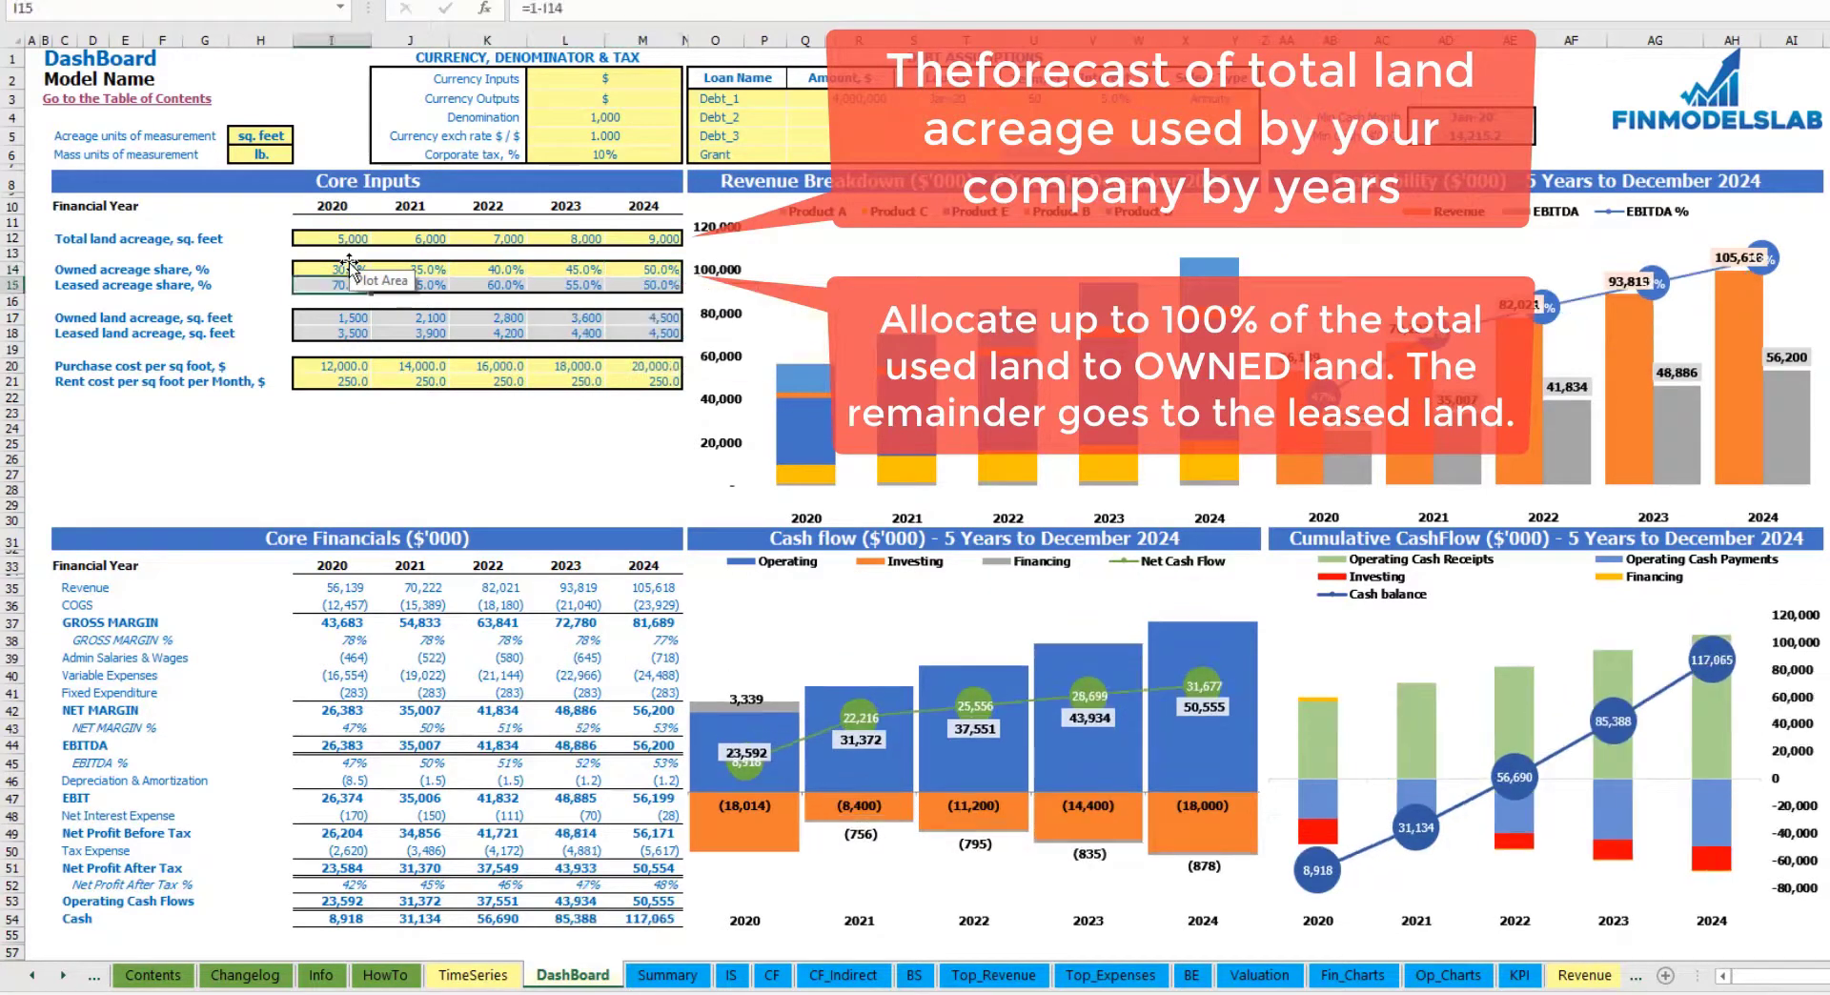
click(171, 249)
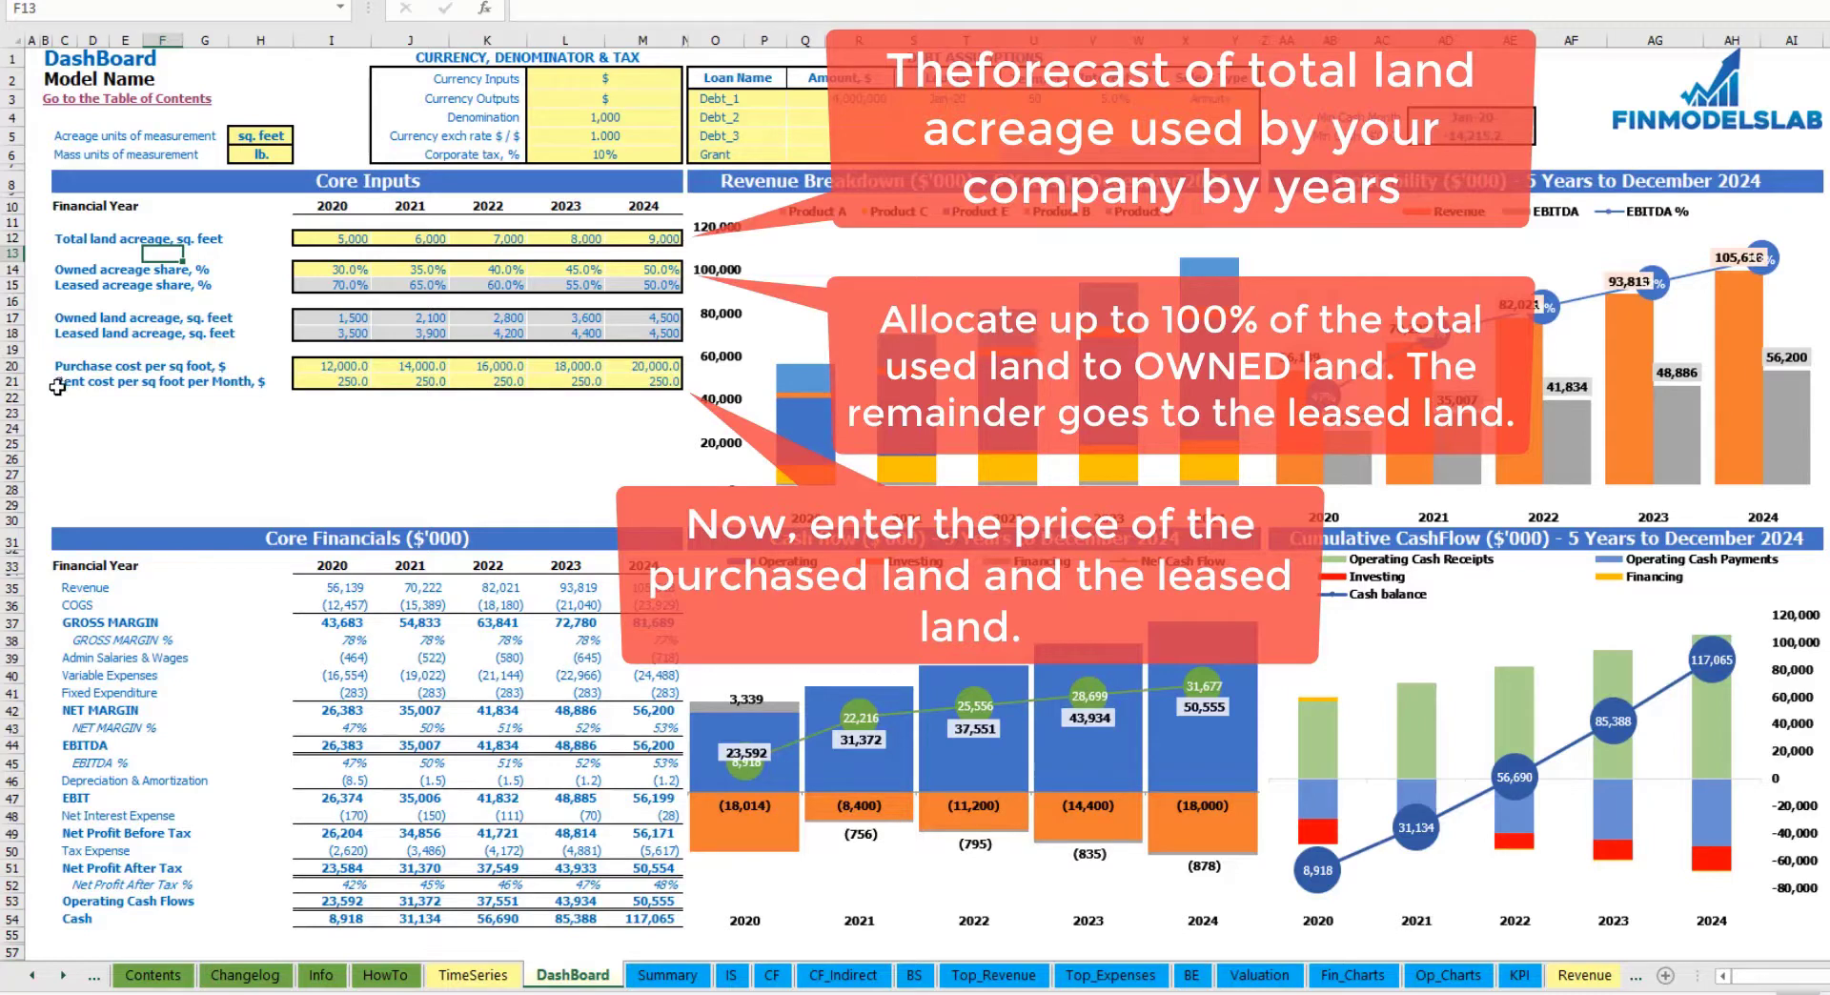
Set the 2020 purchase cost per sq foot to 10,000 and the 2021 cost to the formula =I20+1000.
click(343, 366)
text(10)
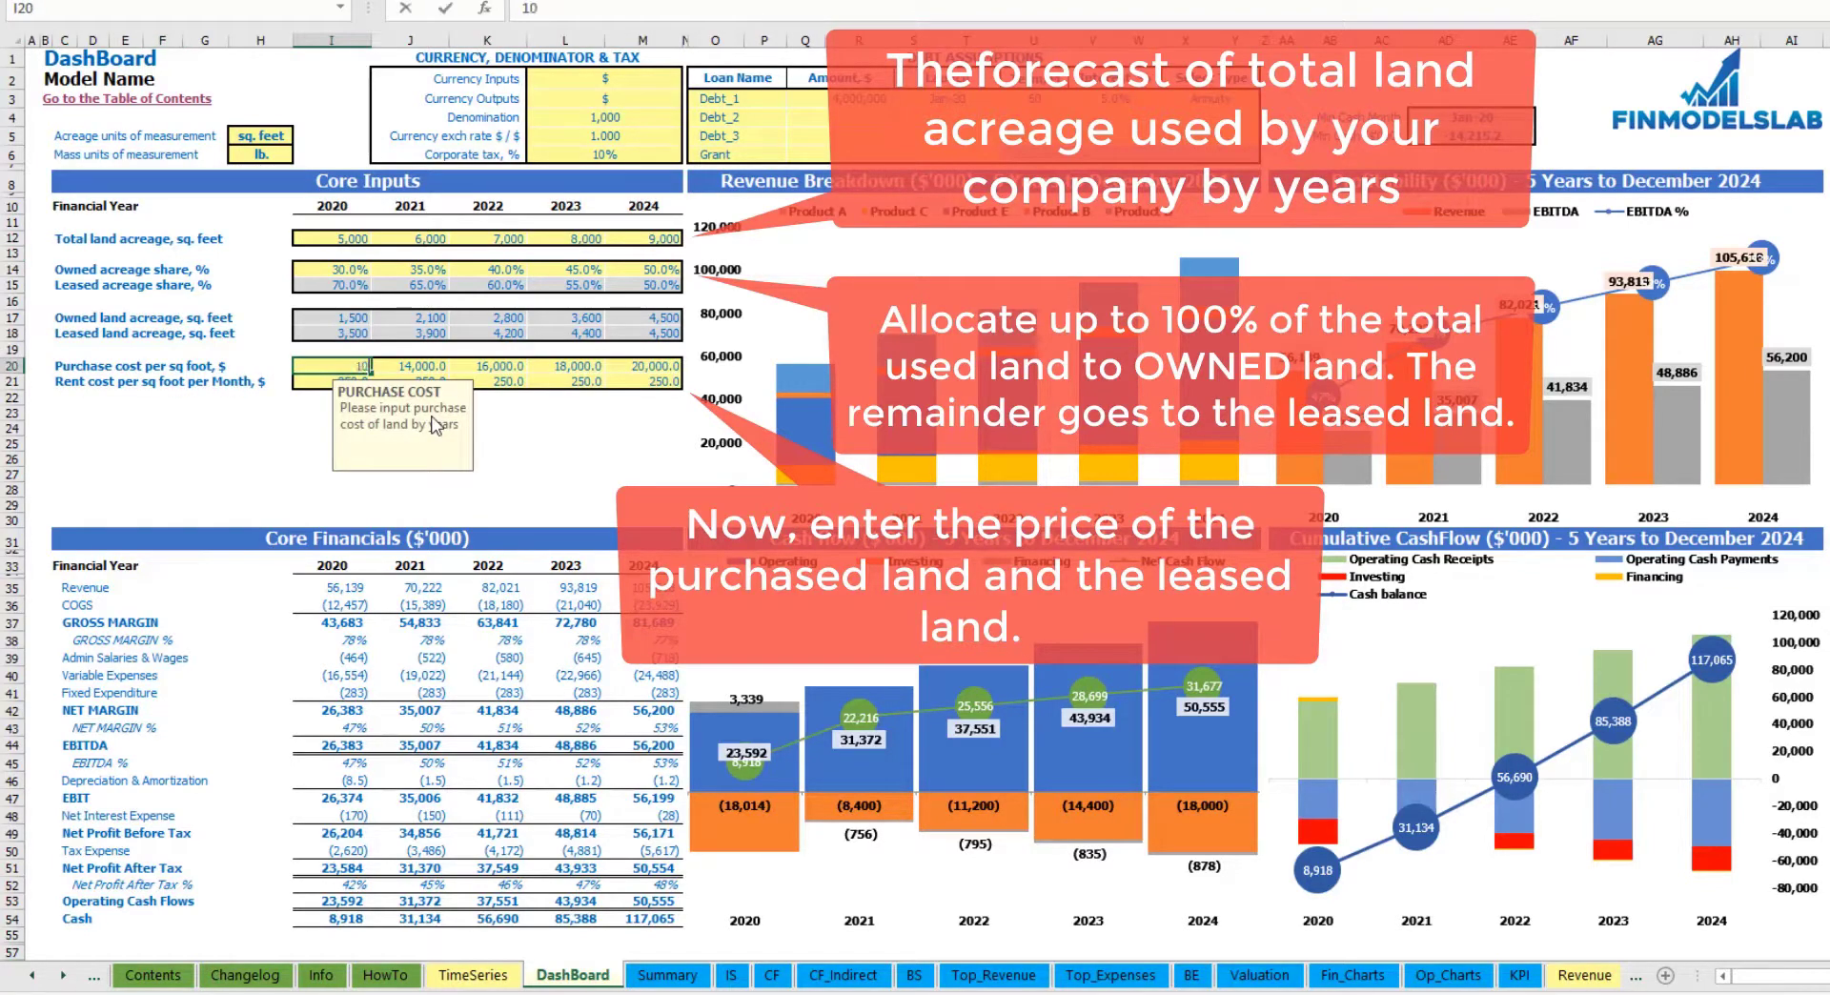
key(Tab)
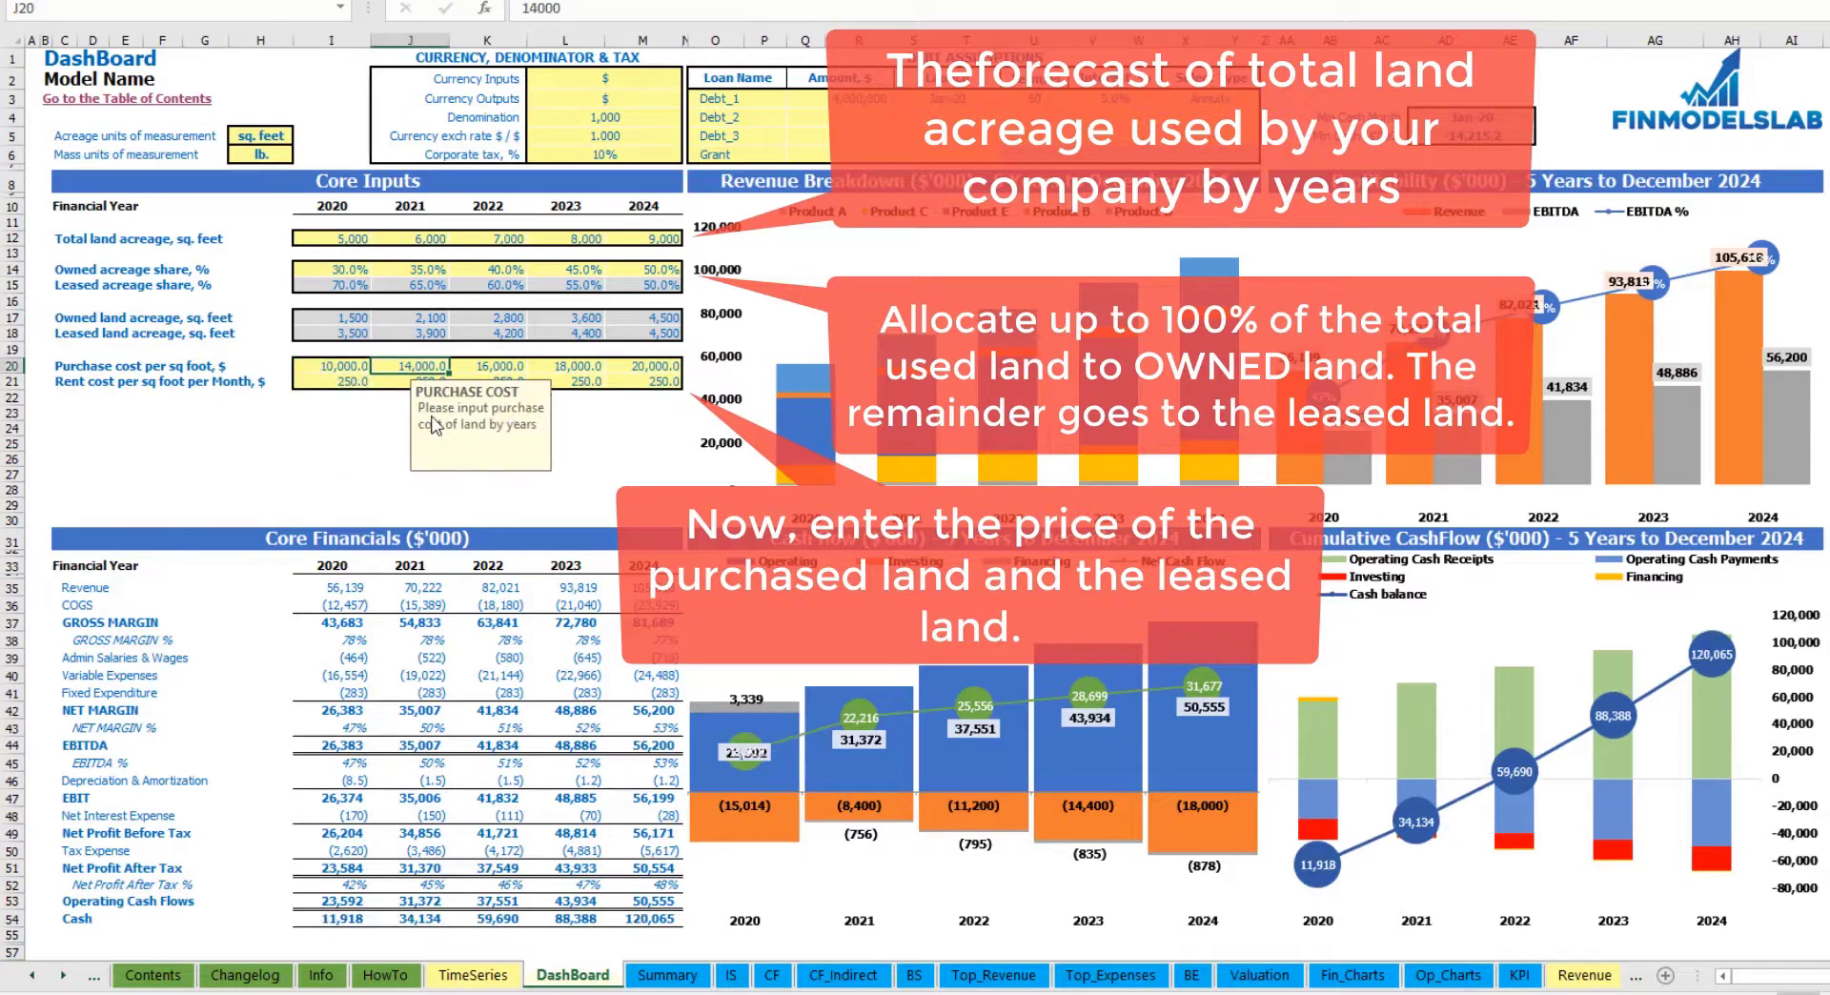
text(=I20+)
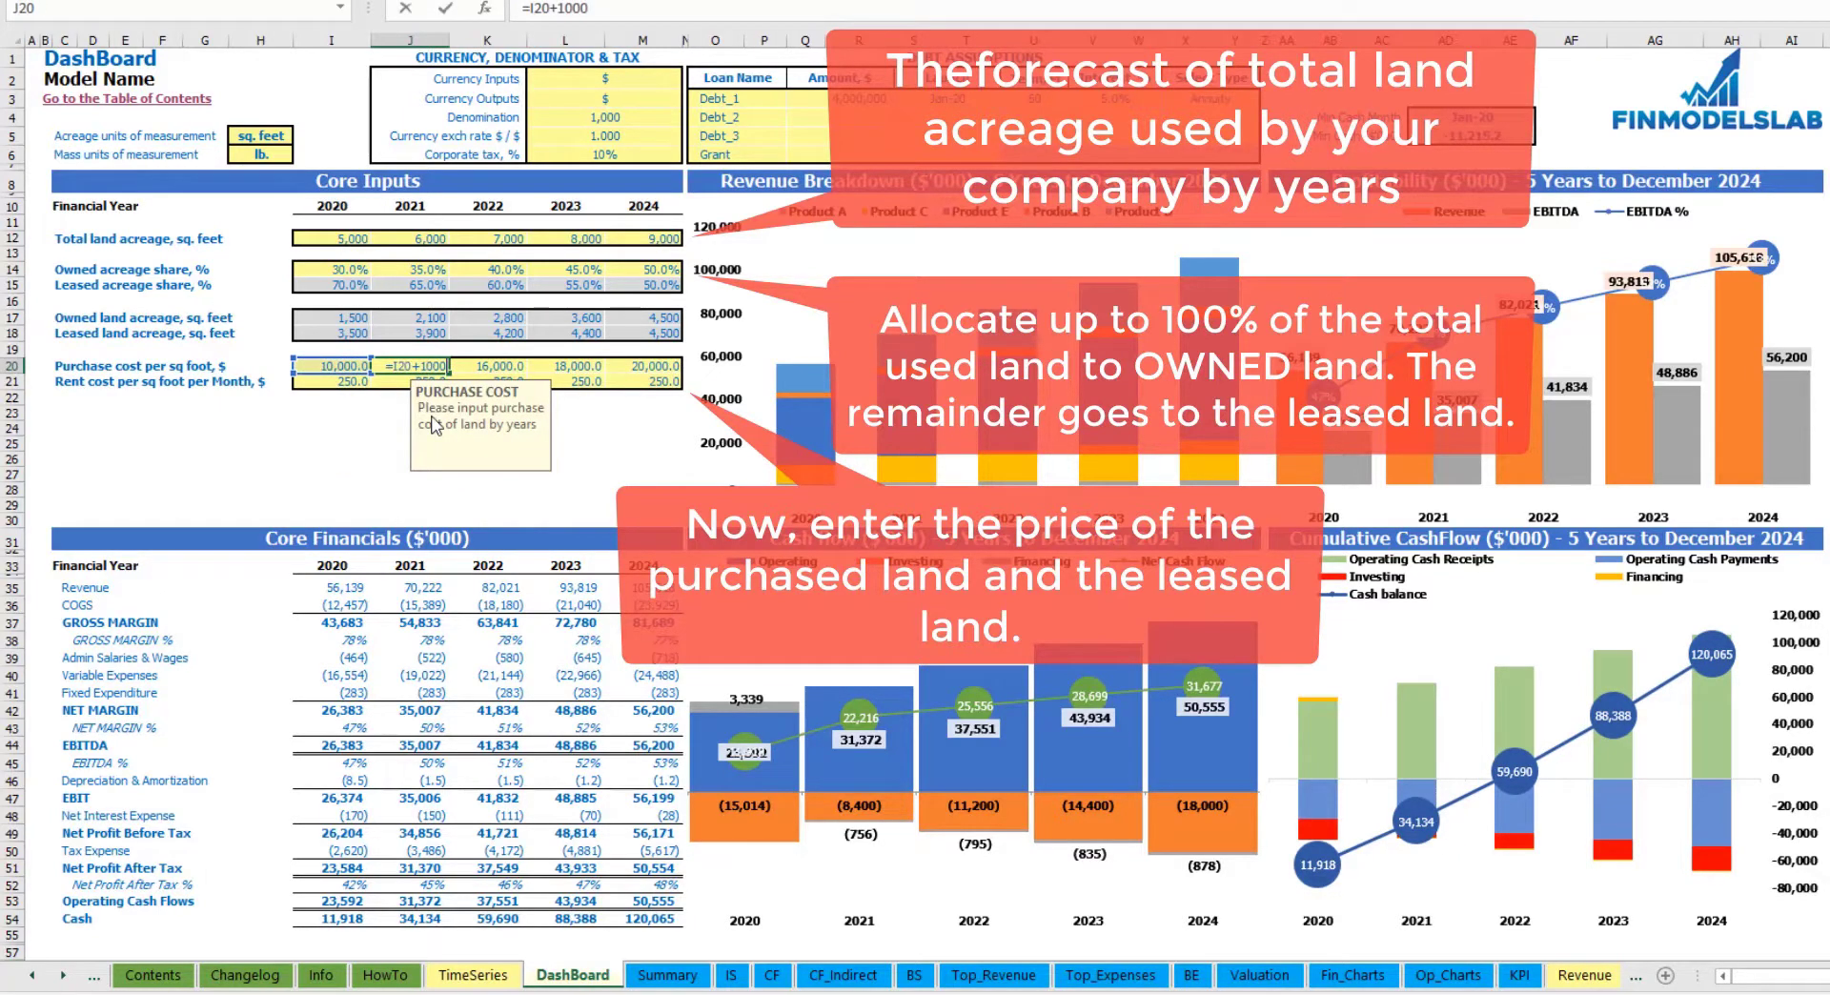
key(ctrl+Return)
Copy the 2021 purchase cost formula across the years 2022 to 2024.
key(ctrl+c)
key(Right)
key(shift+Right)
key(shift+Right)
key(ctrl+v)
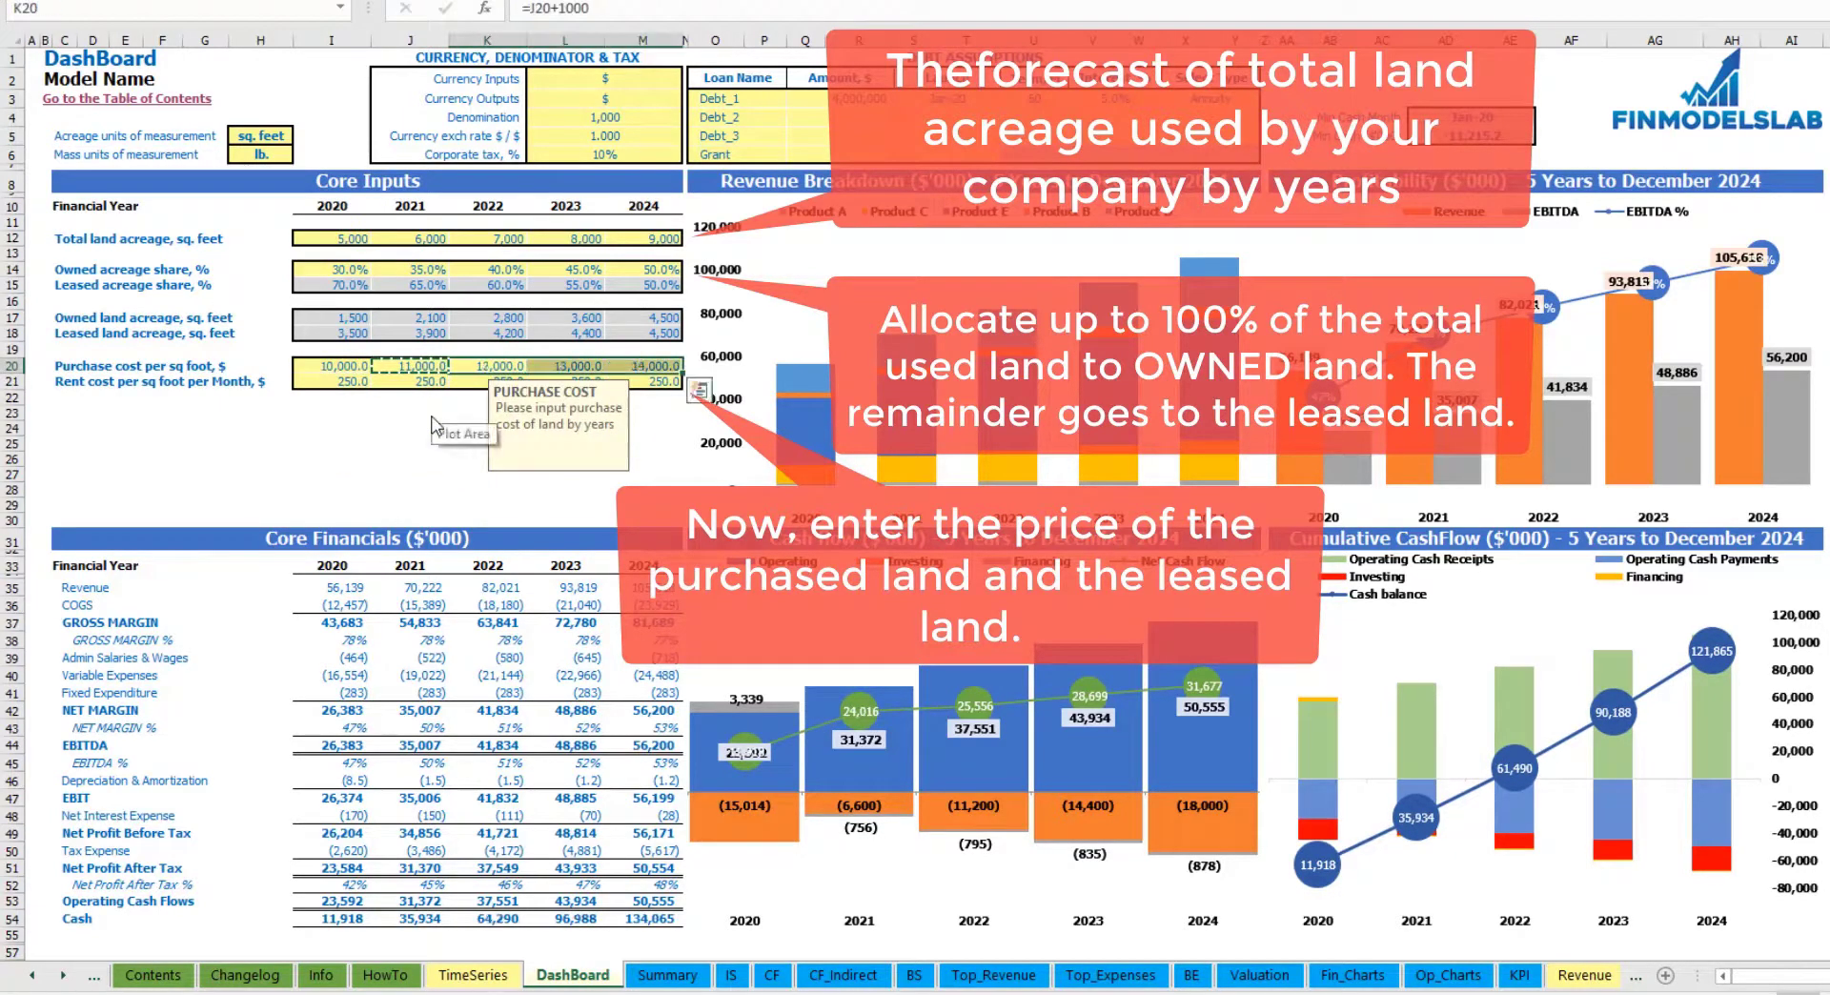
click(281, 431)
Set the monthly rent cost per sq foot for 2020 to 2024 to 300, 350, 400, 450 and 500.
click(329, 387)
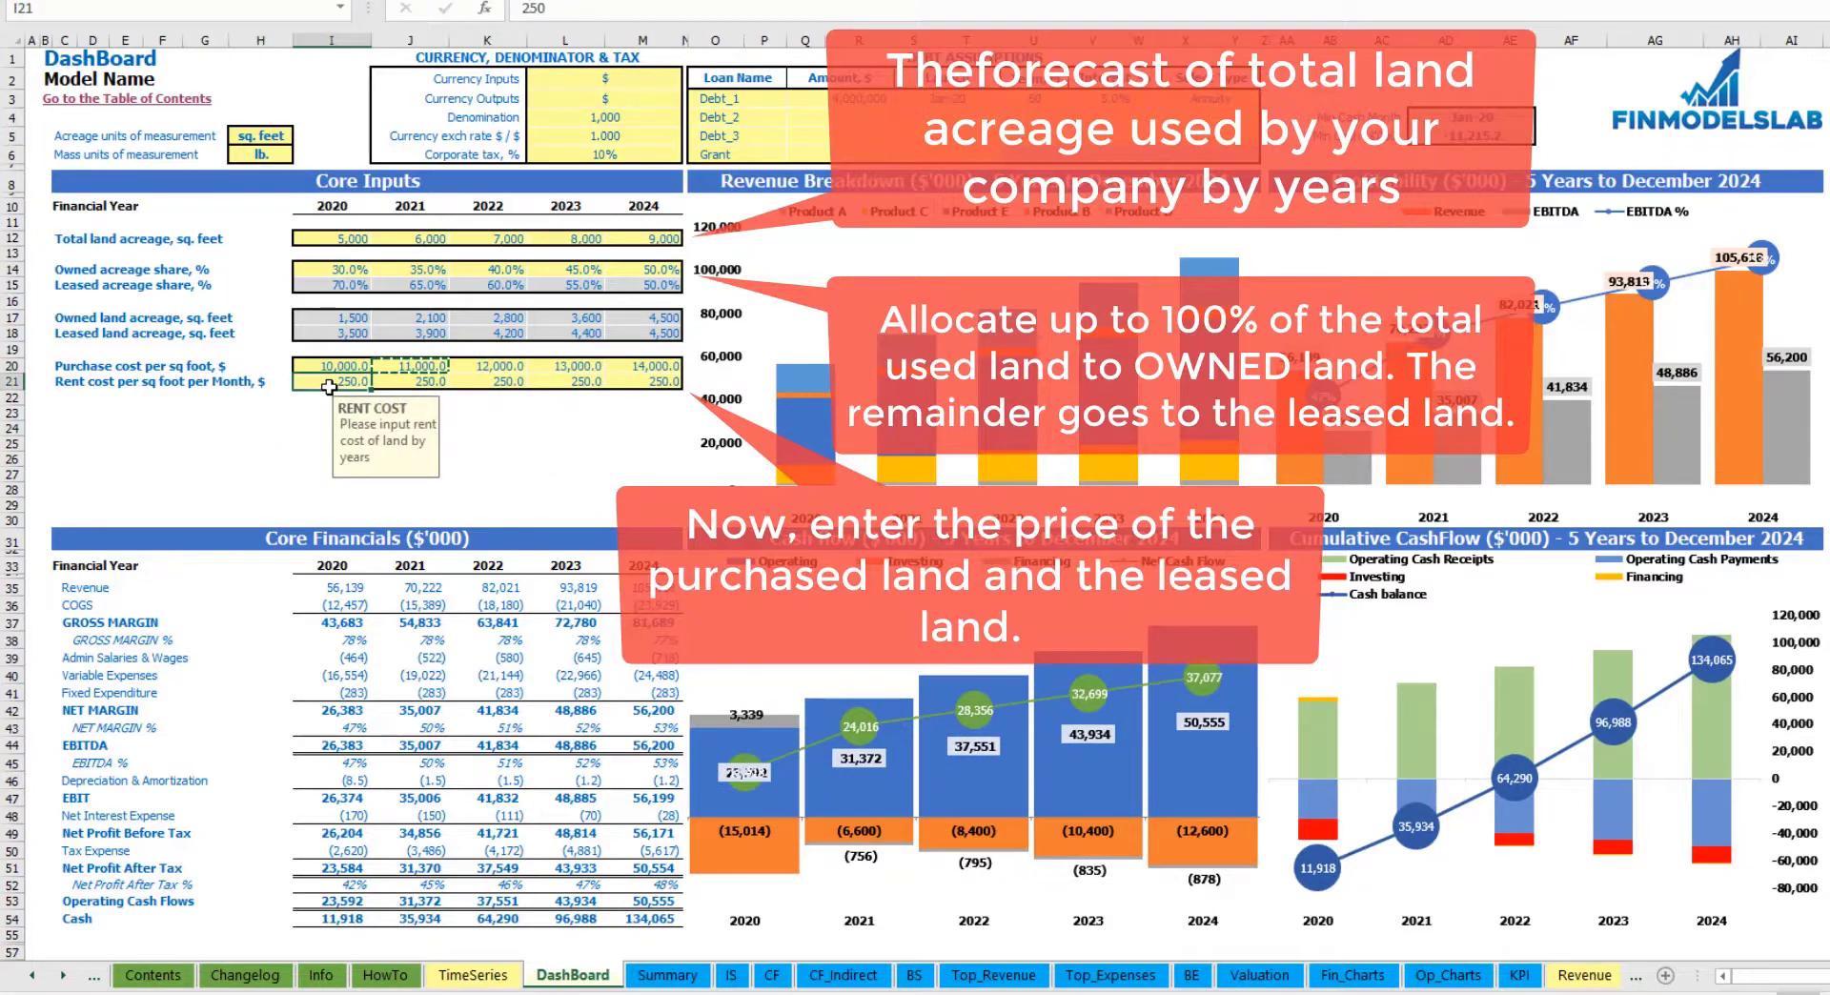
text(250)
key(Tab)
text(350)
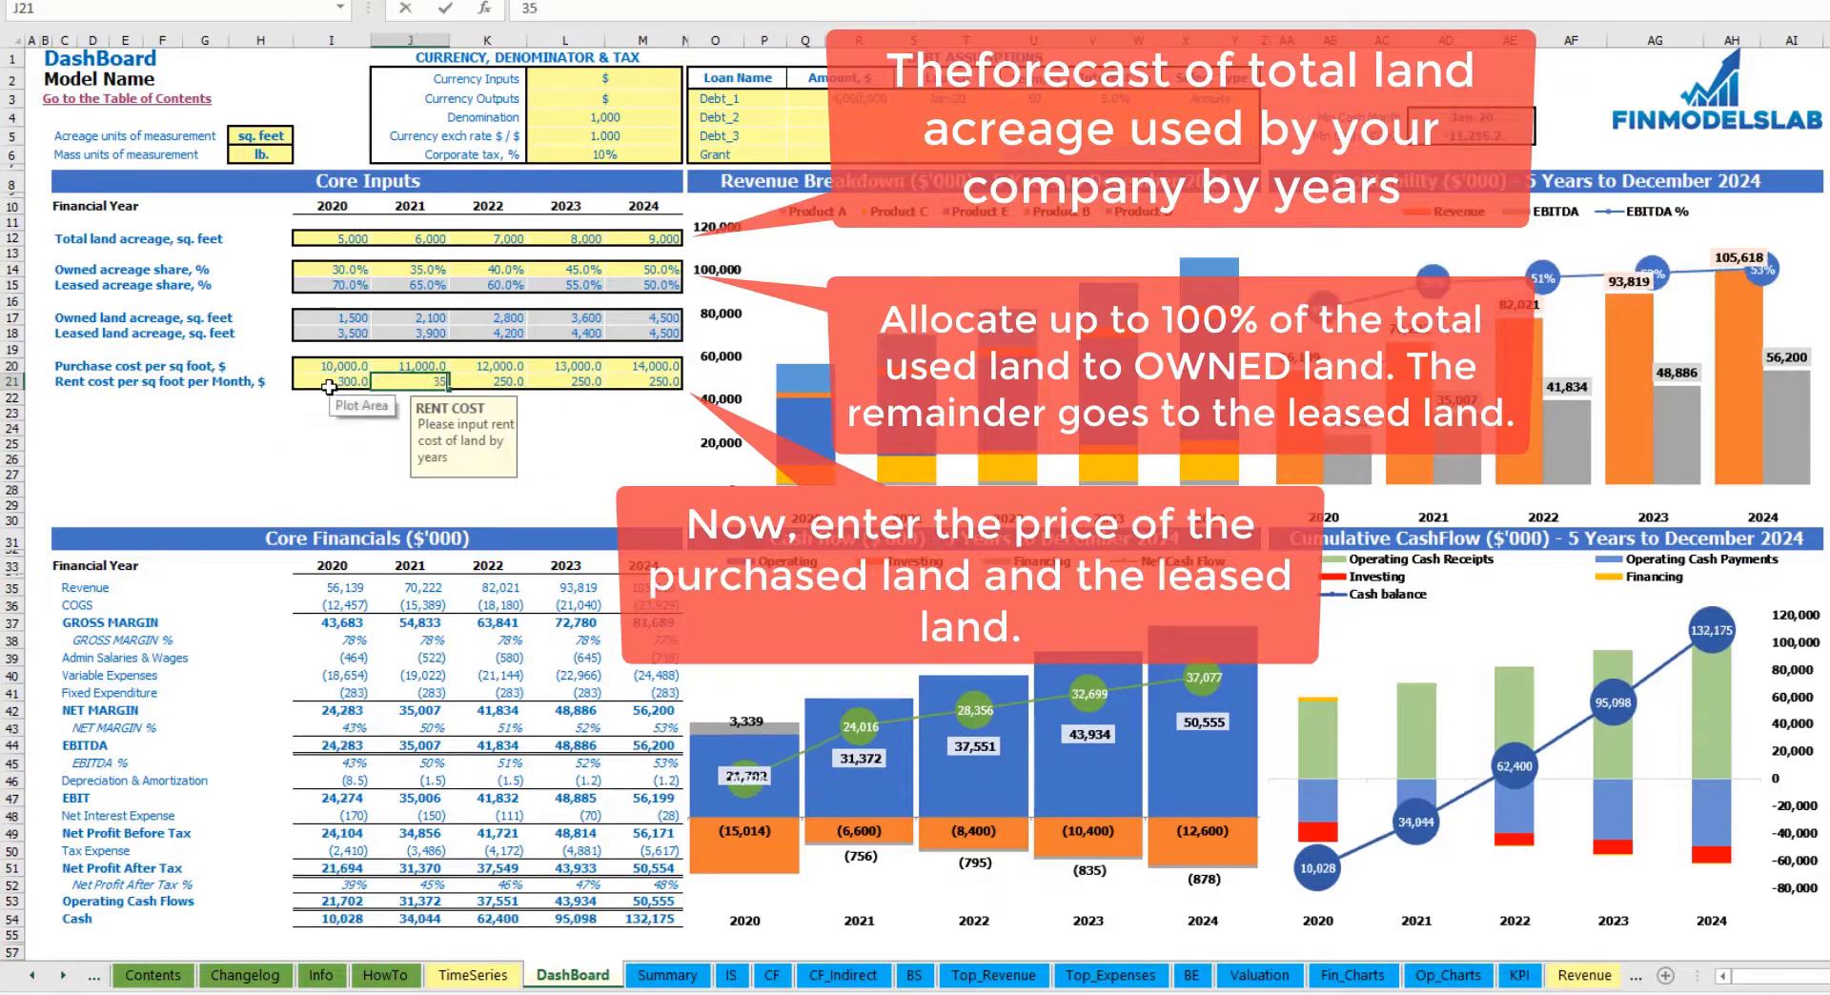
key(Tab)
text(400)
key(Tab)
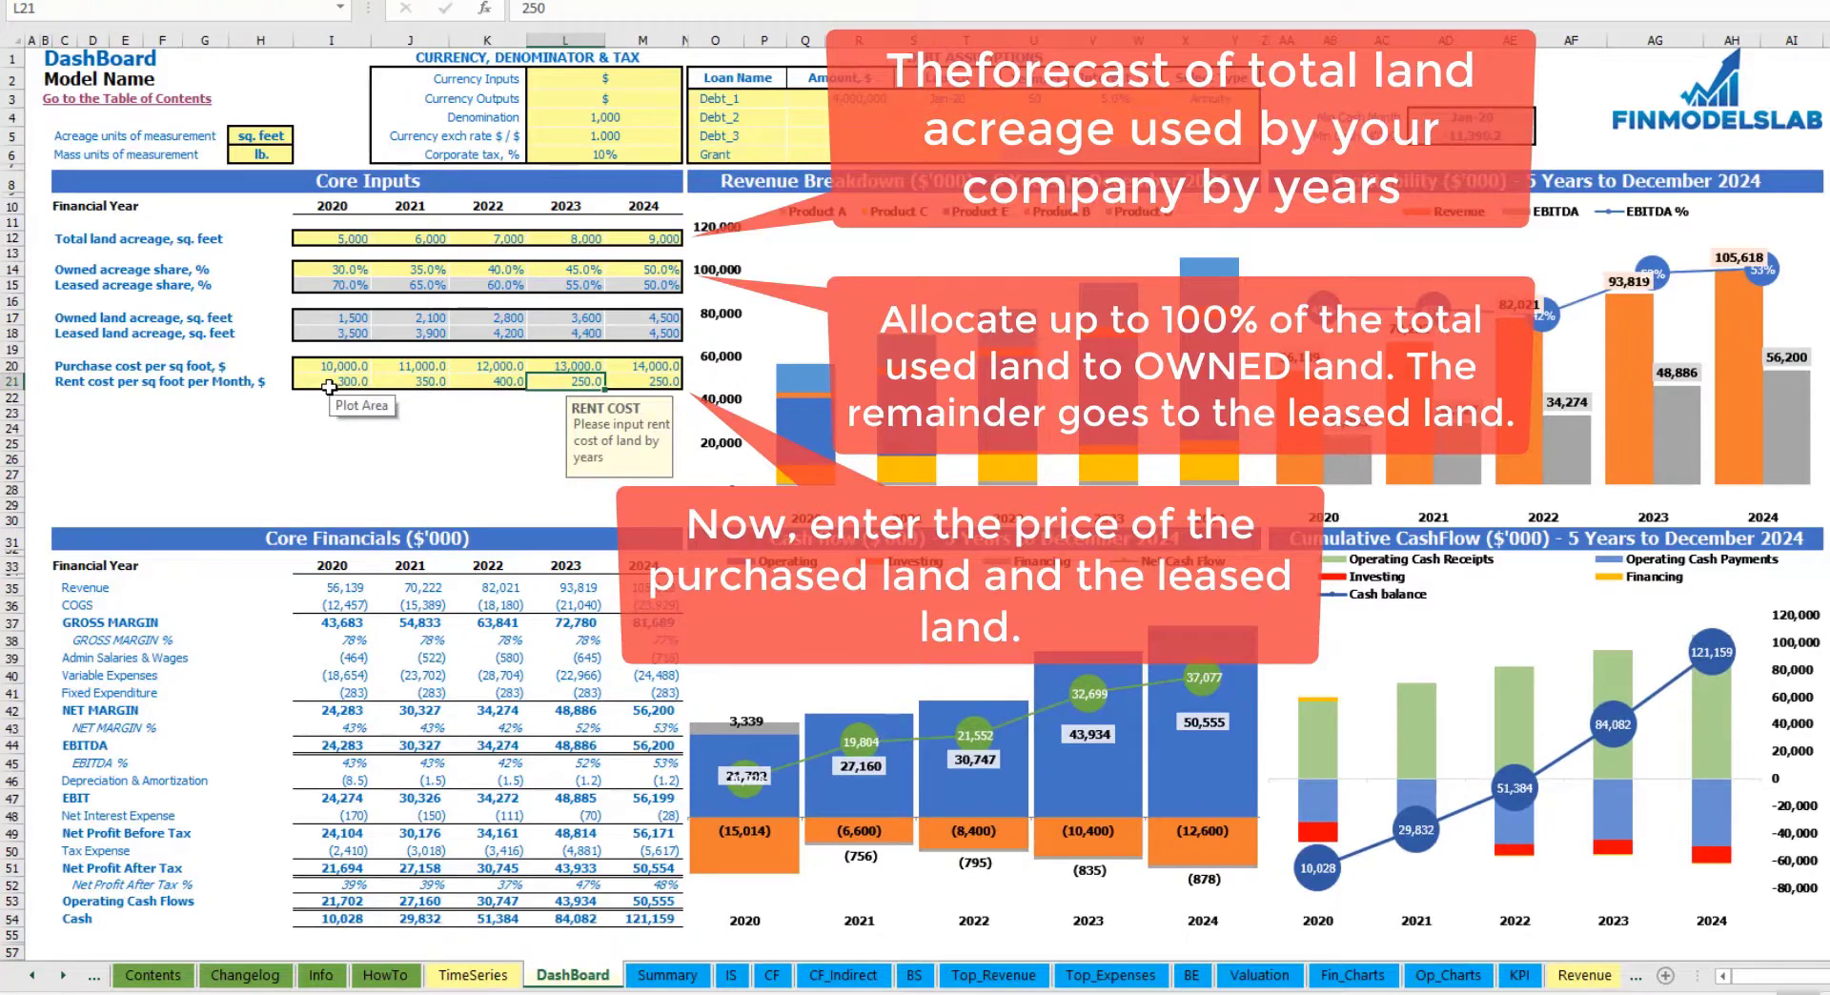
text(450)
key(Tab)
text(500)
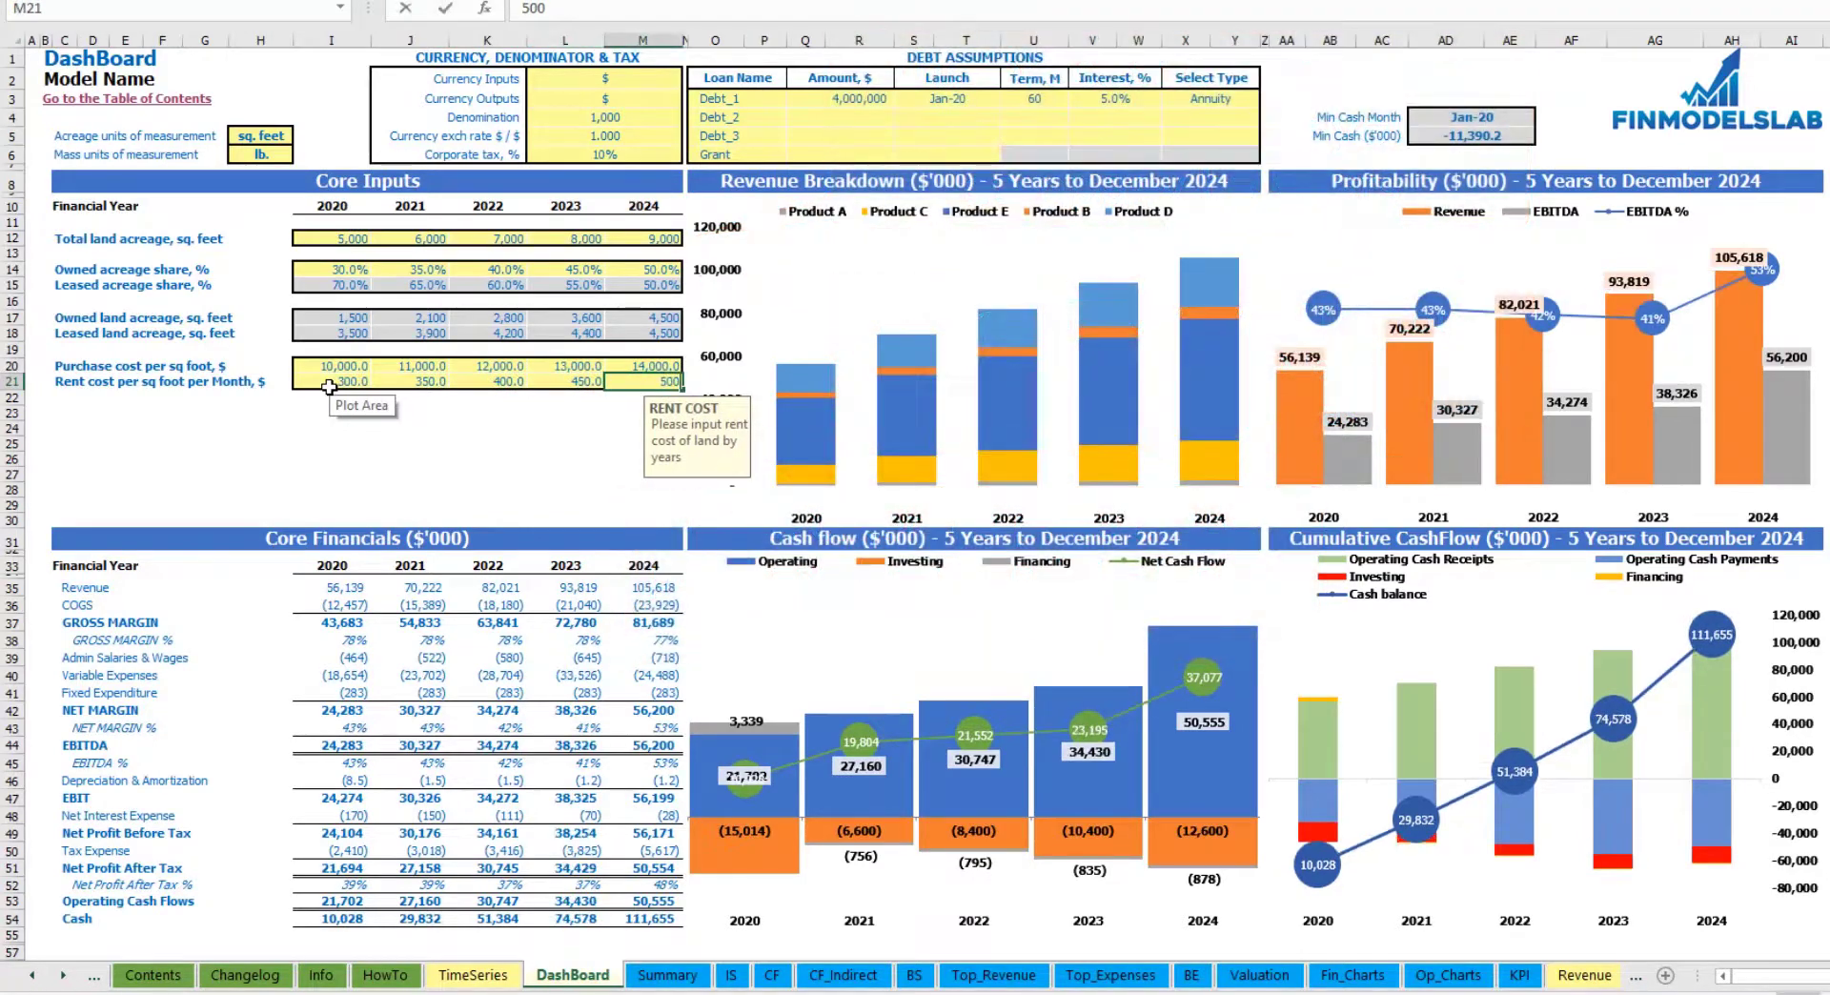
key(Return)
Examine the monthly Land Rent cost row in the variable expenses table on the V_Expenses sheet.
click(63, 974)
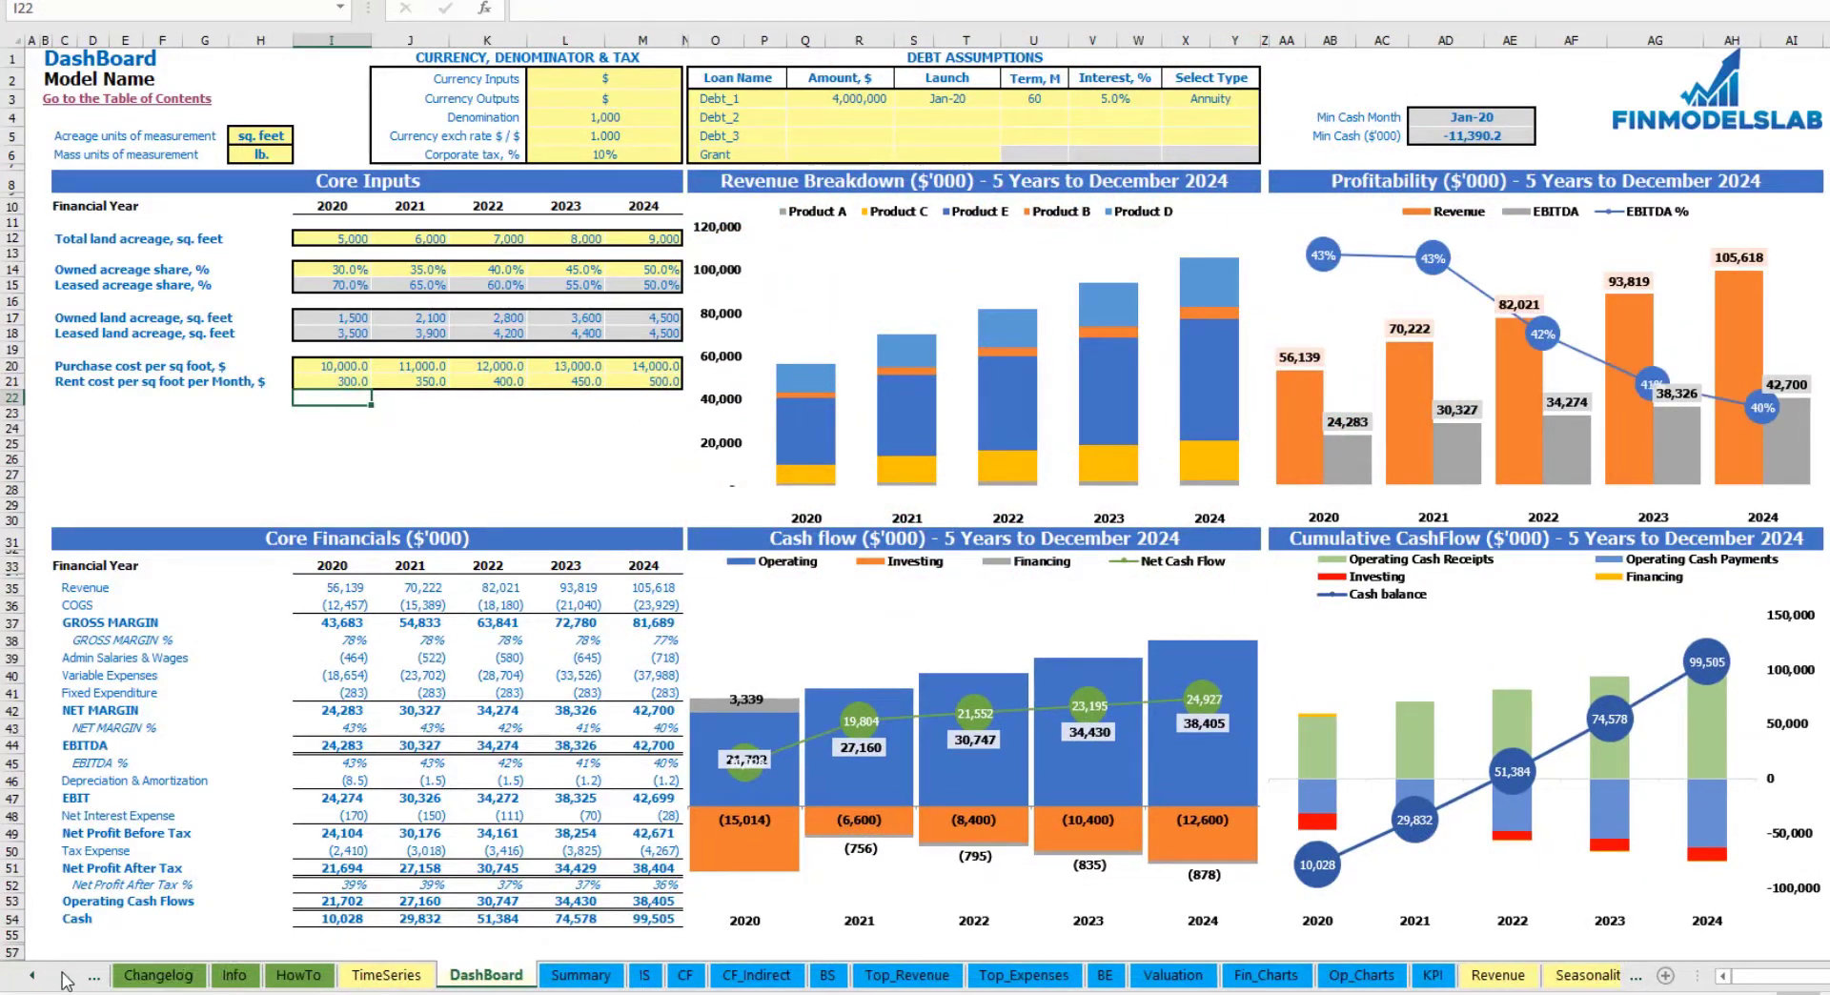
click(63, 974)
click(63, 974)
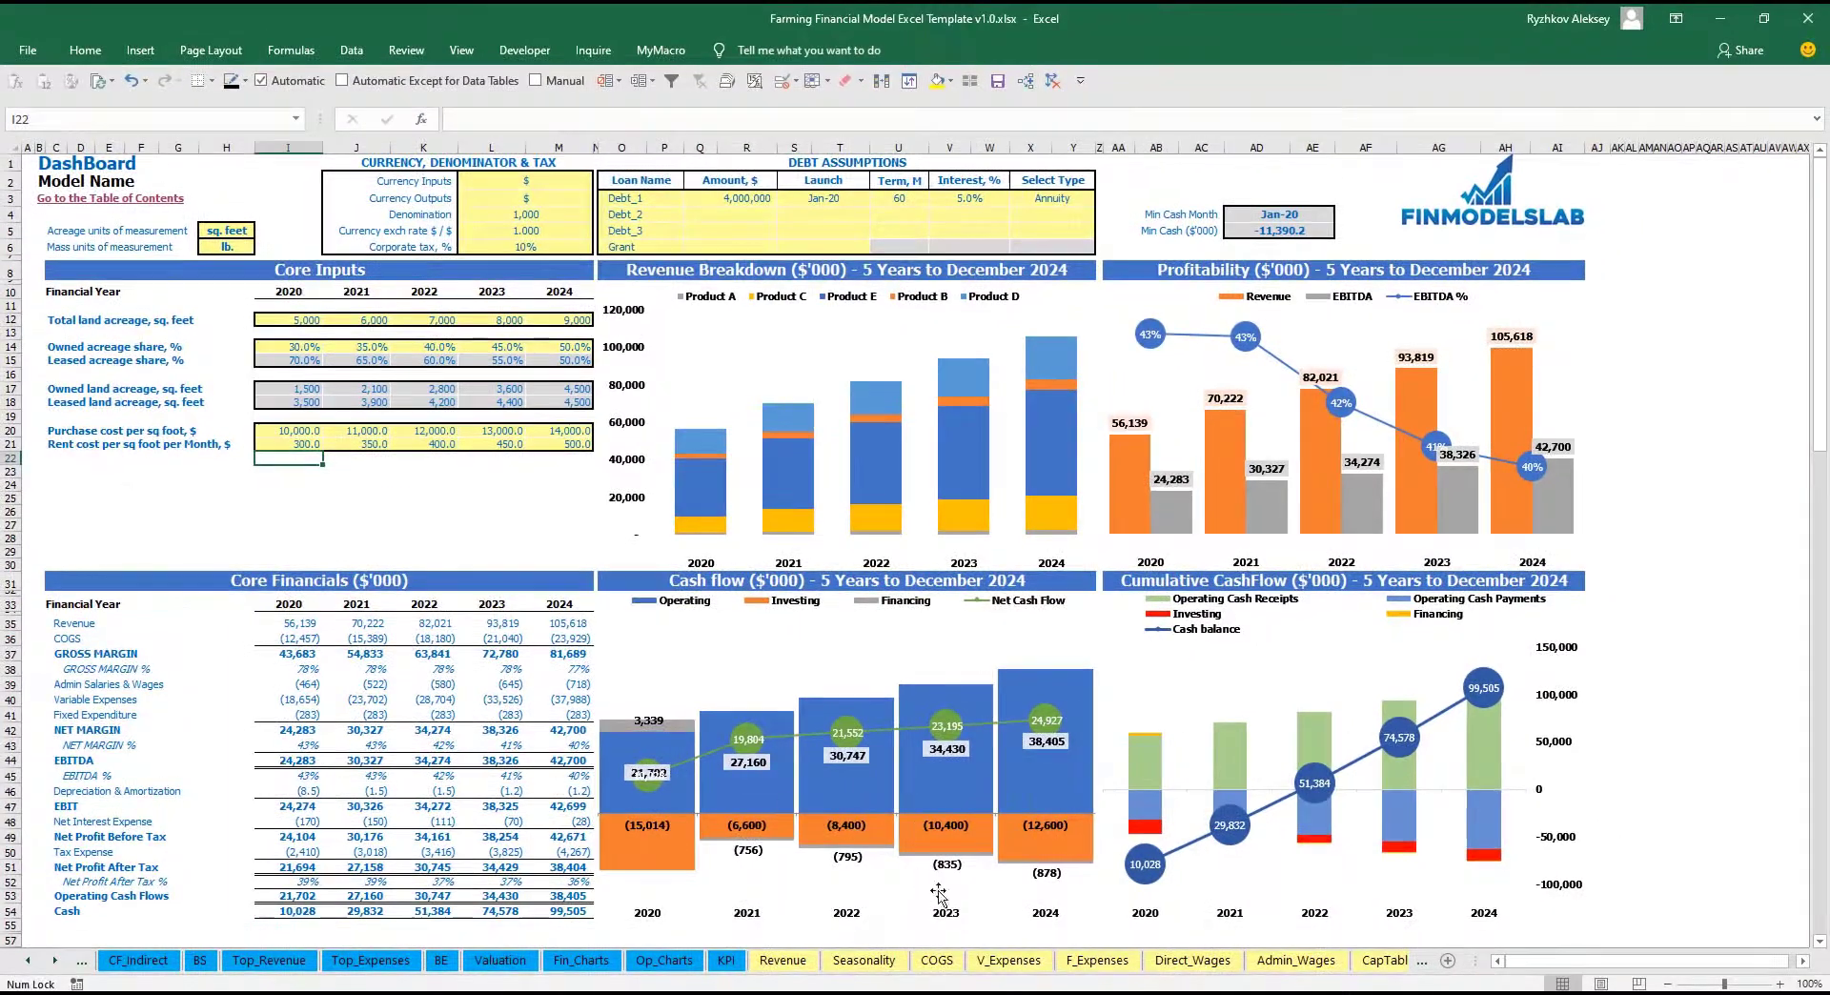
click(1017, 960)
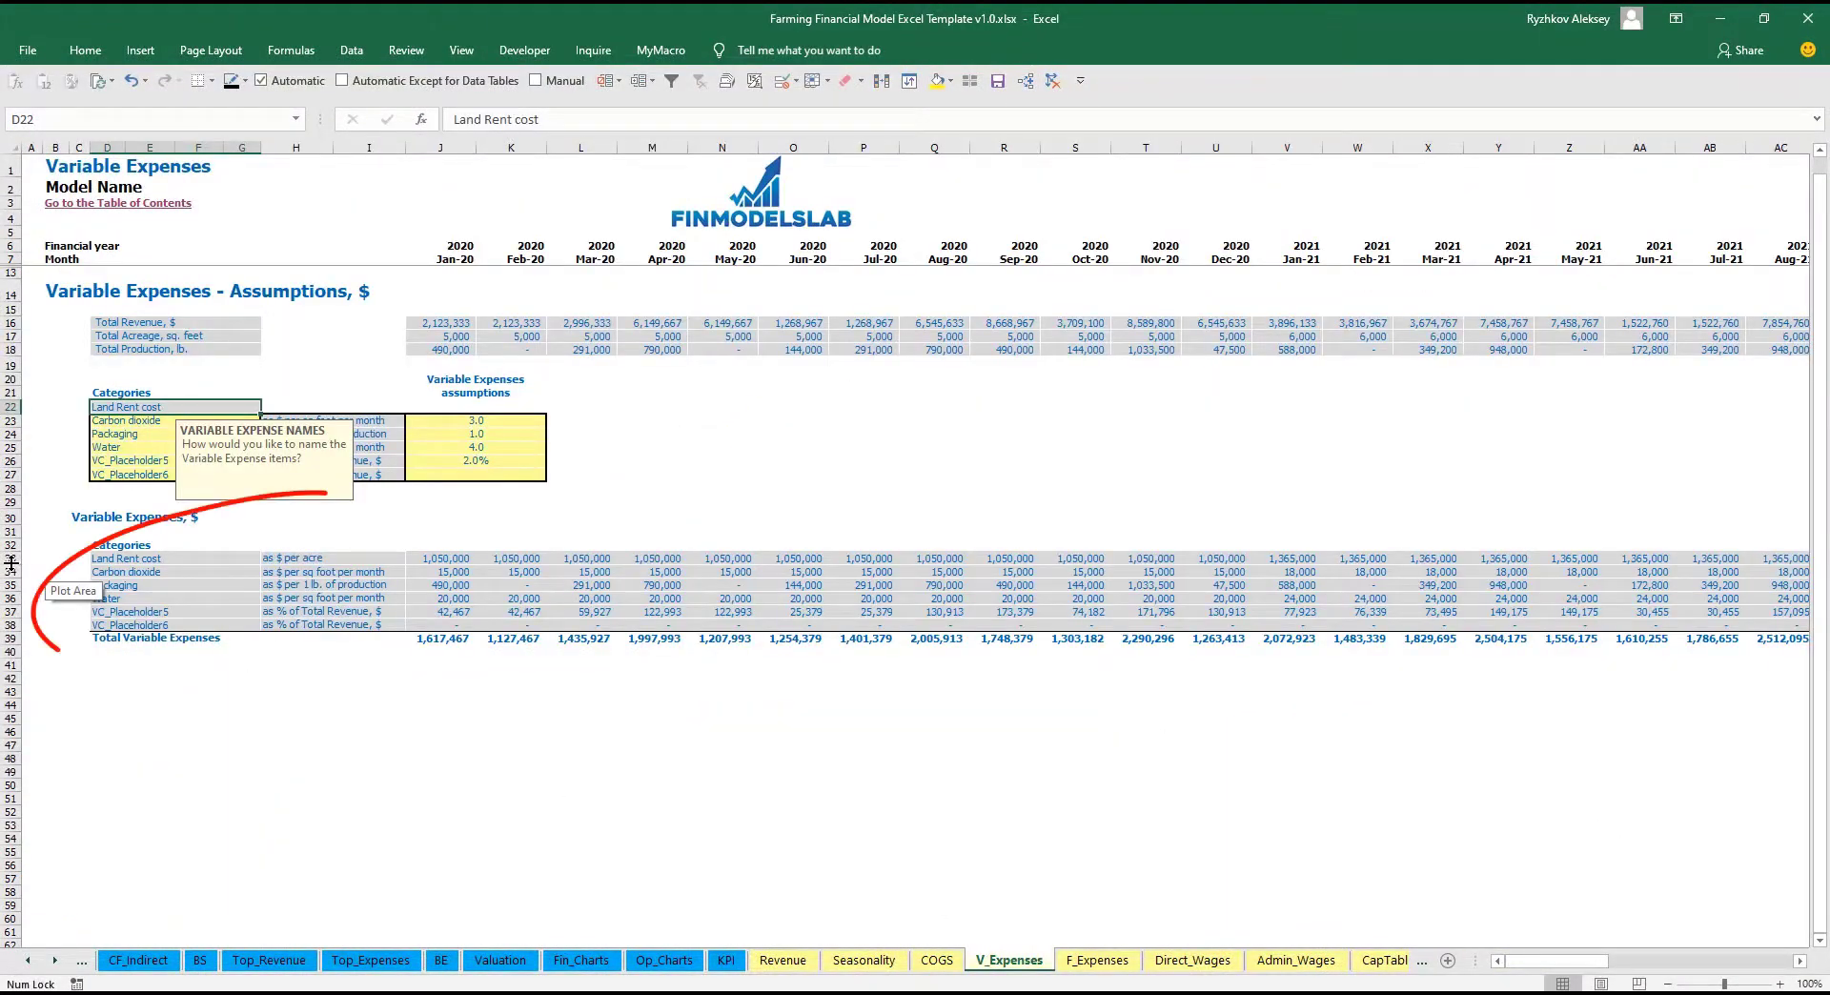
click(9, 559)
Examine the Owned land row and its Jan-20 and Jan-21 capital expenditure on the Assets sheet, and return to the DashBoard sheet.
click(71, 963)
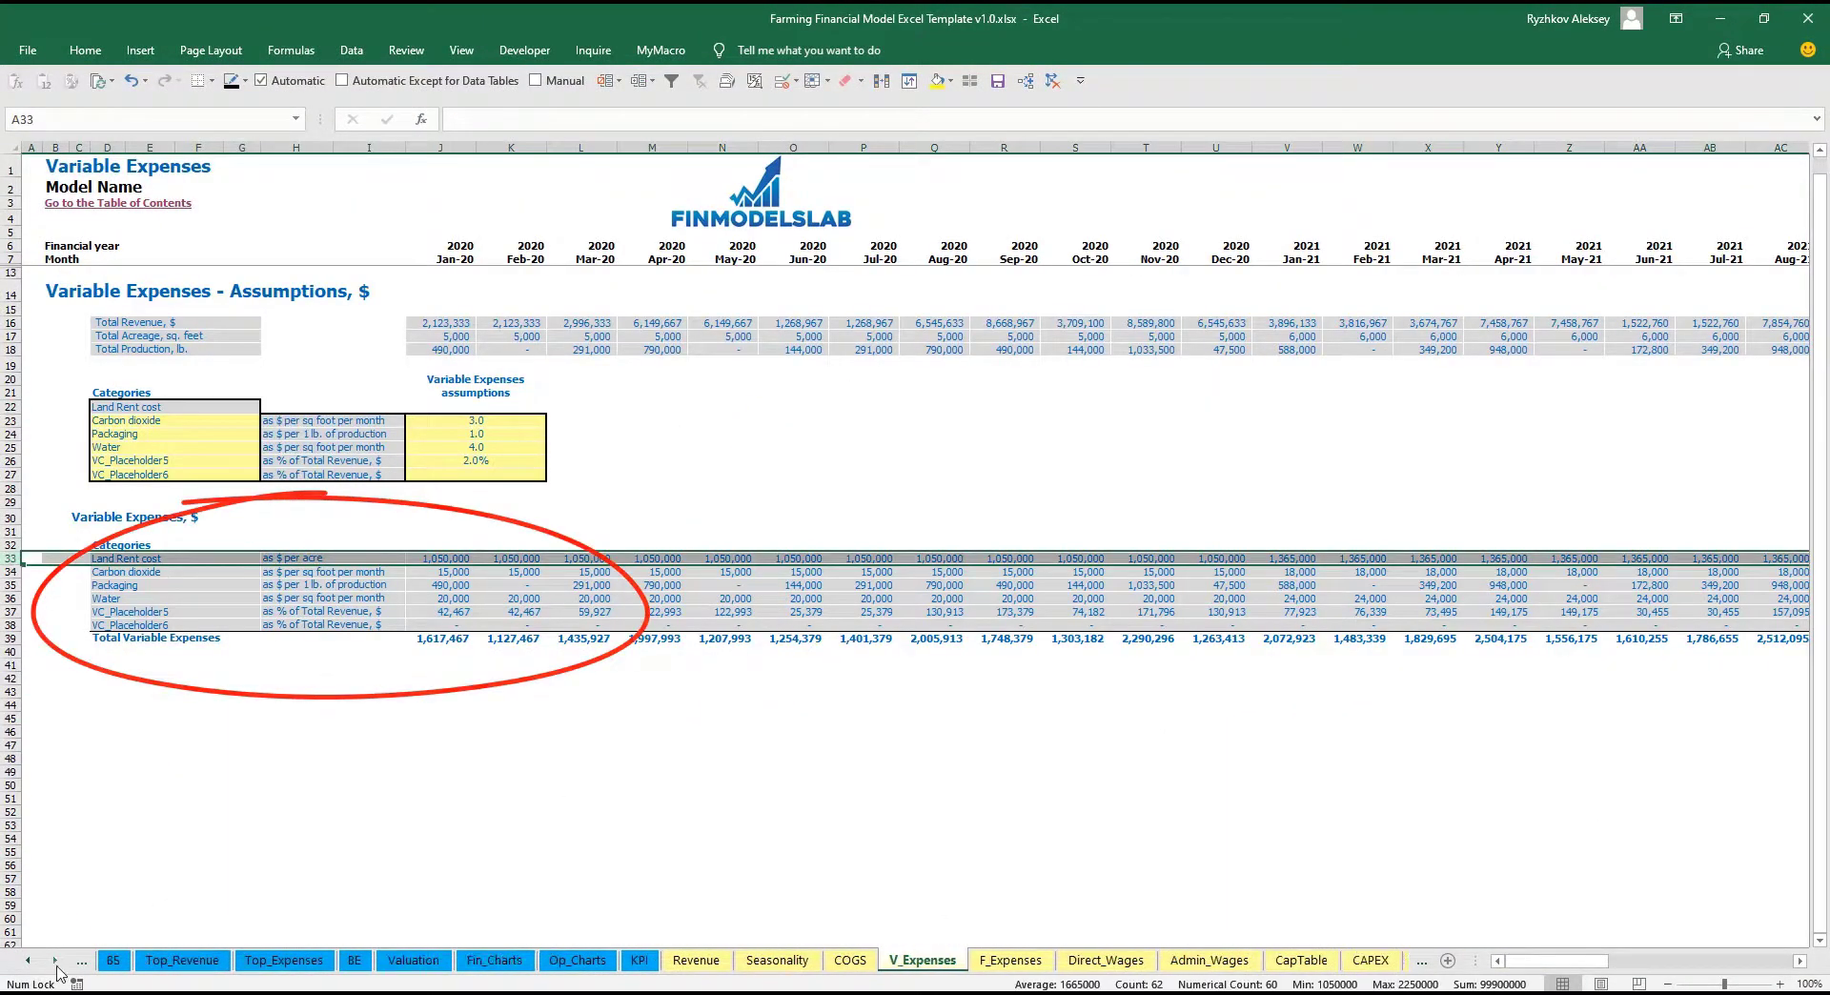
click(1190, 959)
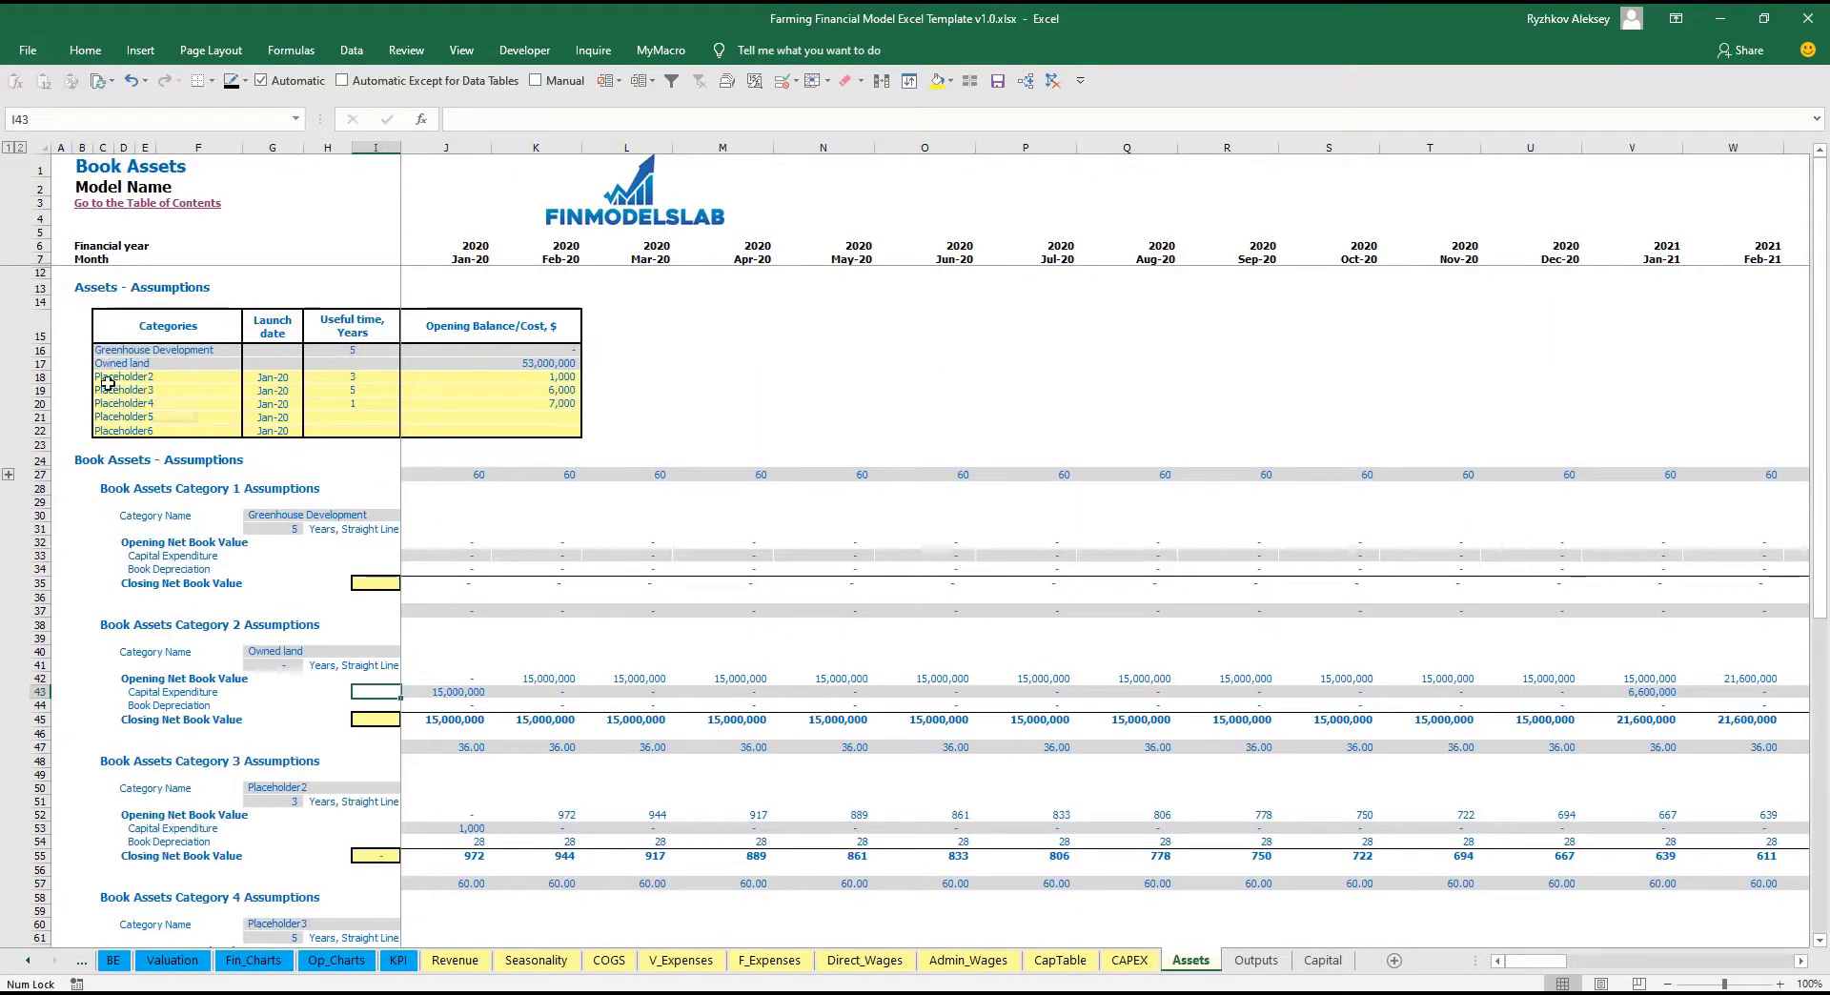
click(40, 363)
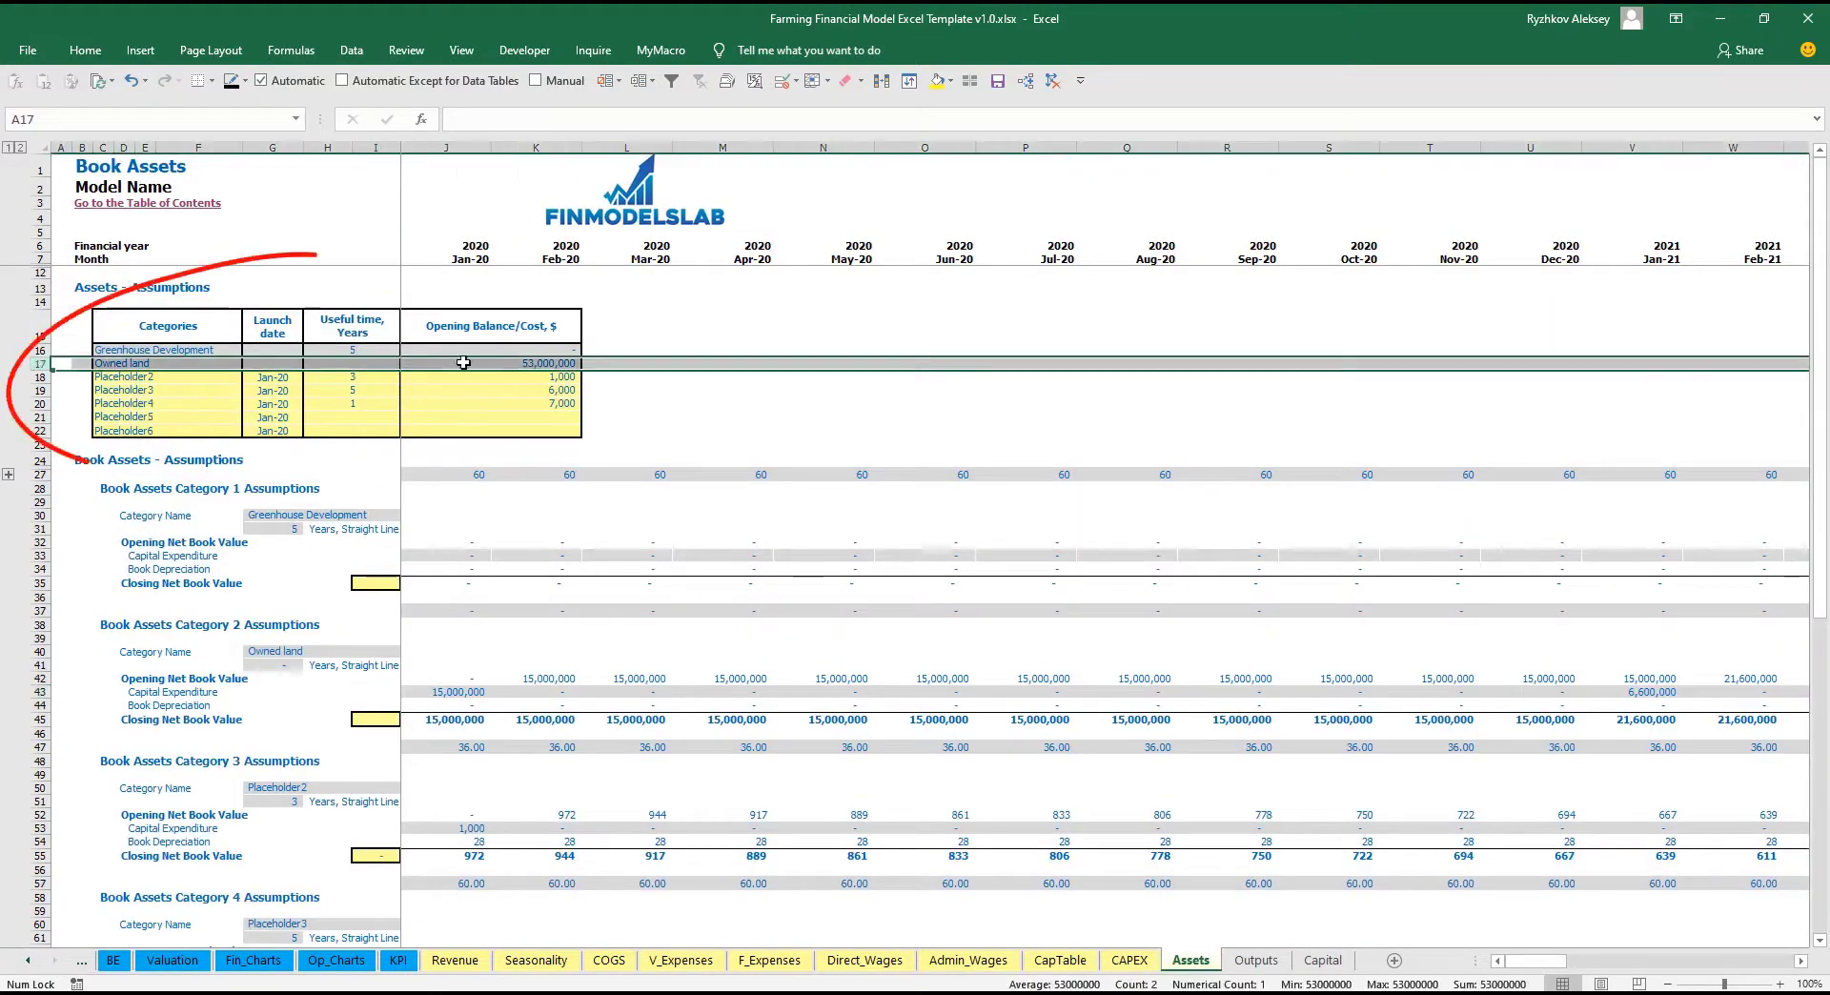
click(460, 692)
click(1657, 697)
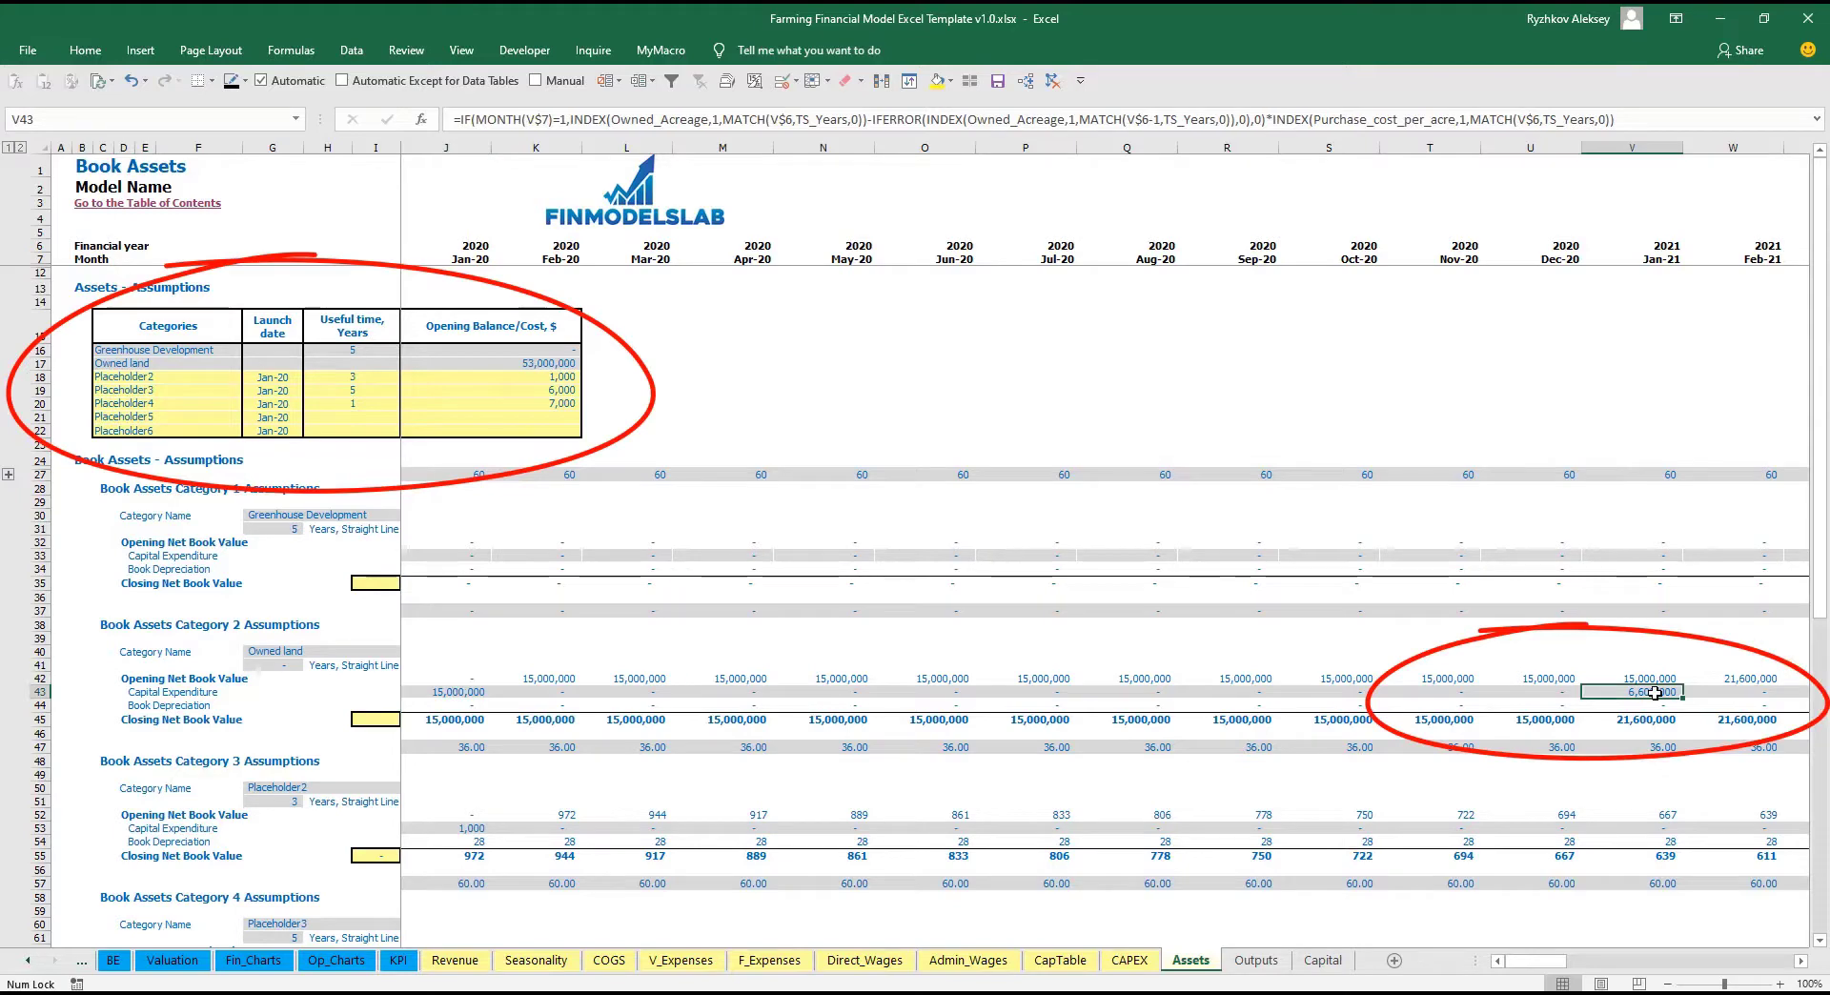
ctrl+click(28, 960)
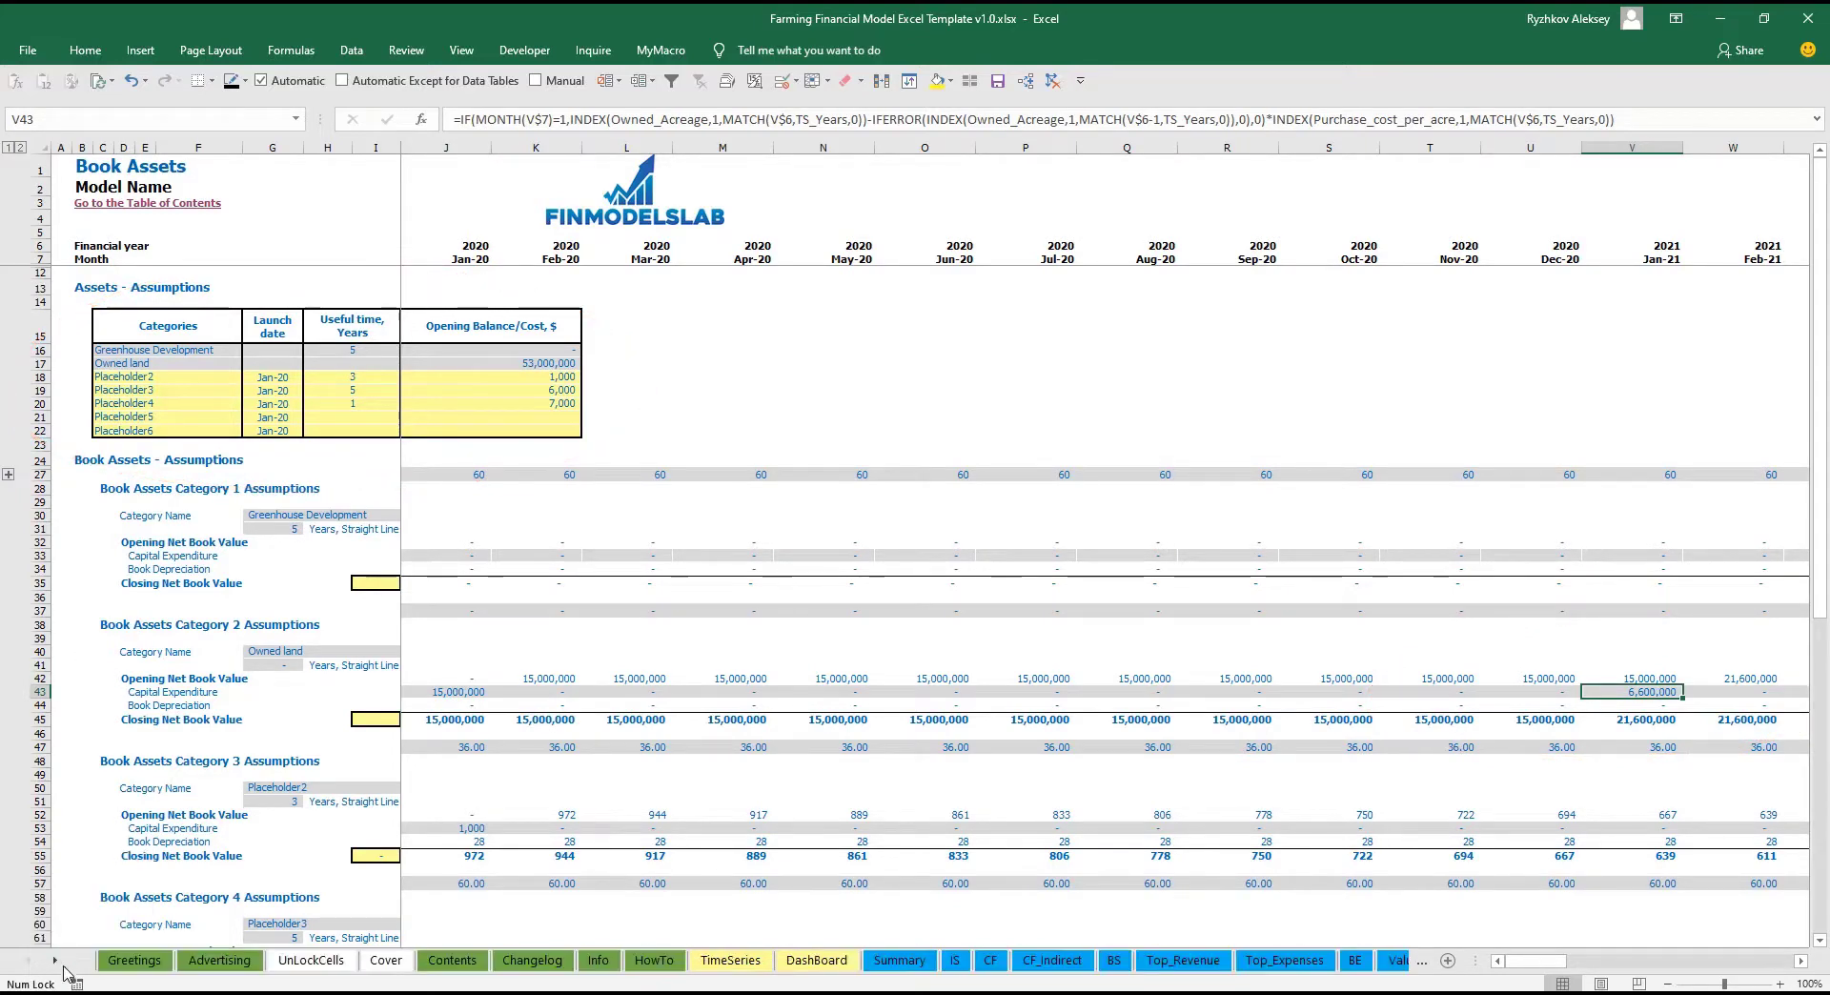
click(816, 960)
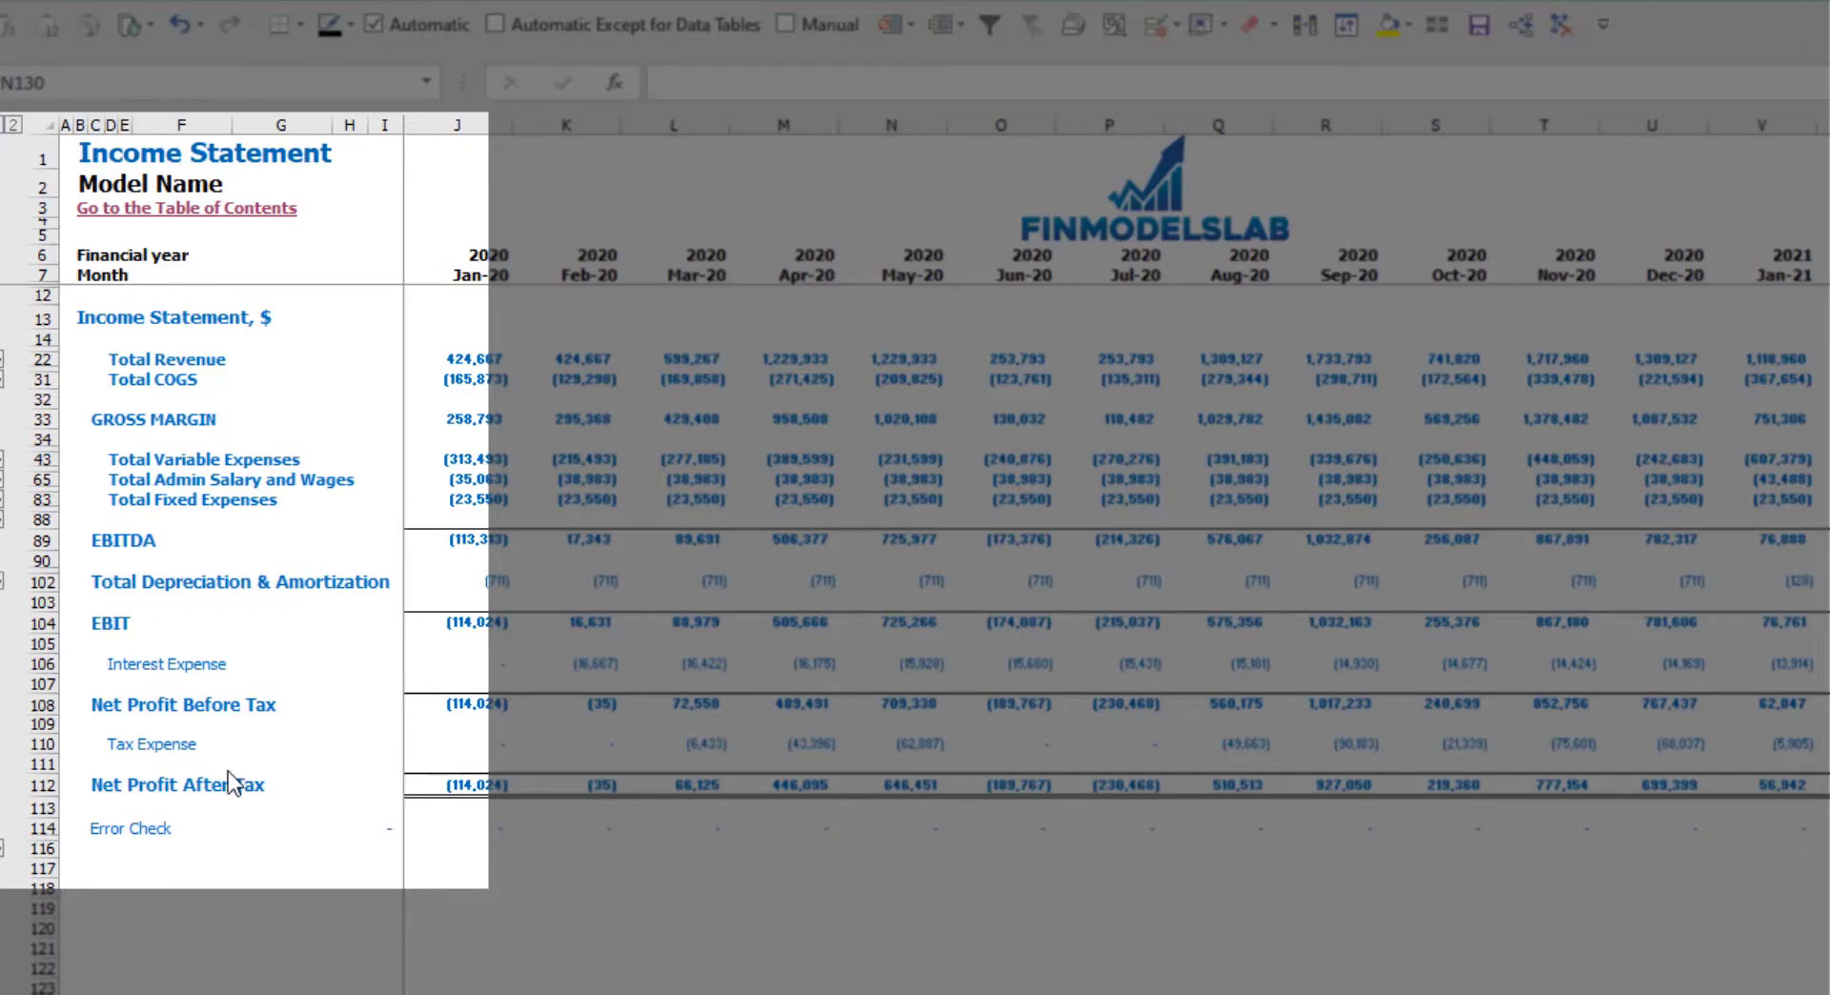
Expand the Fixed Expenses, Variable Expenses and Revenue groups in the income statement, and open the CF sheet.
click(4, 499)
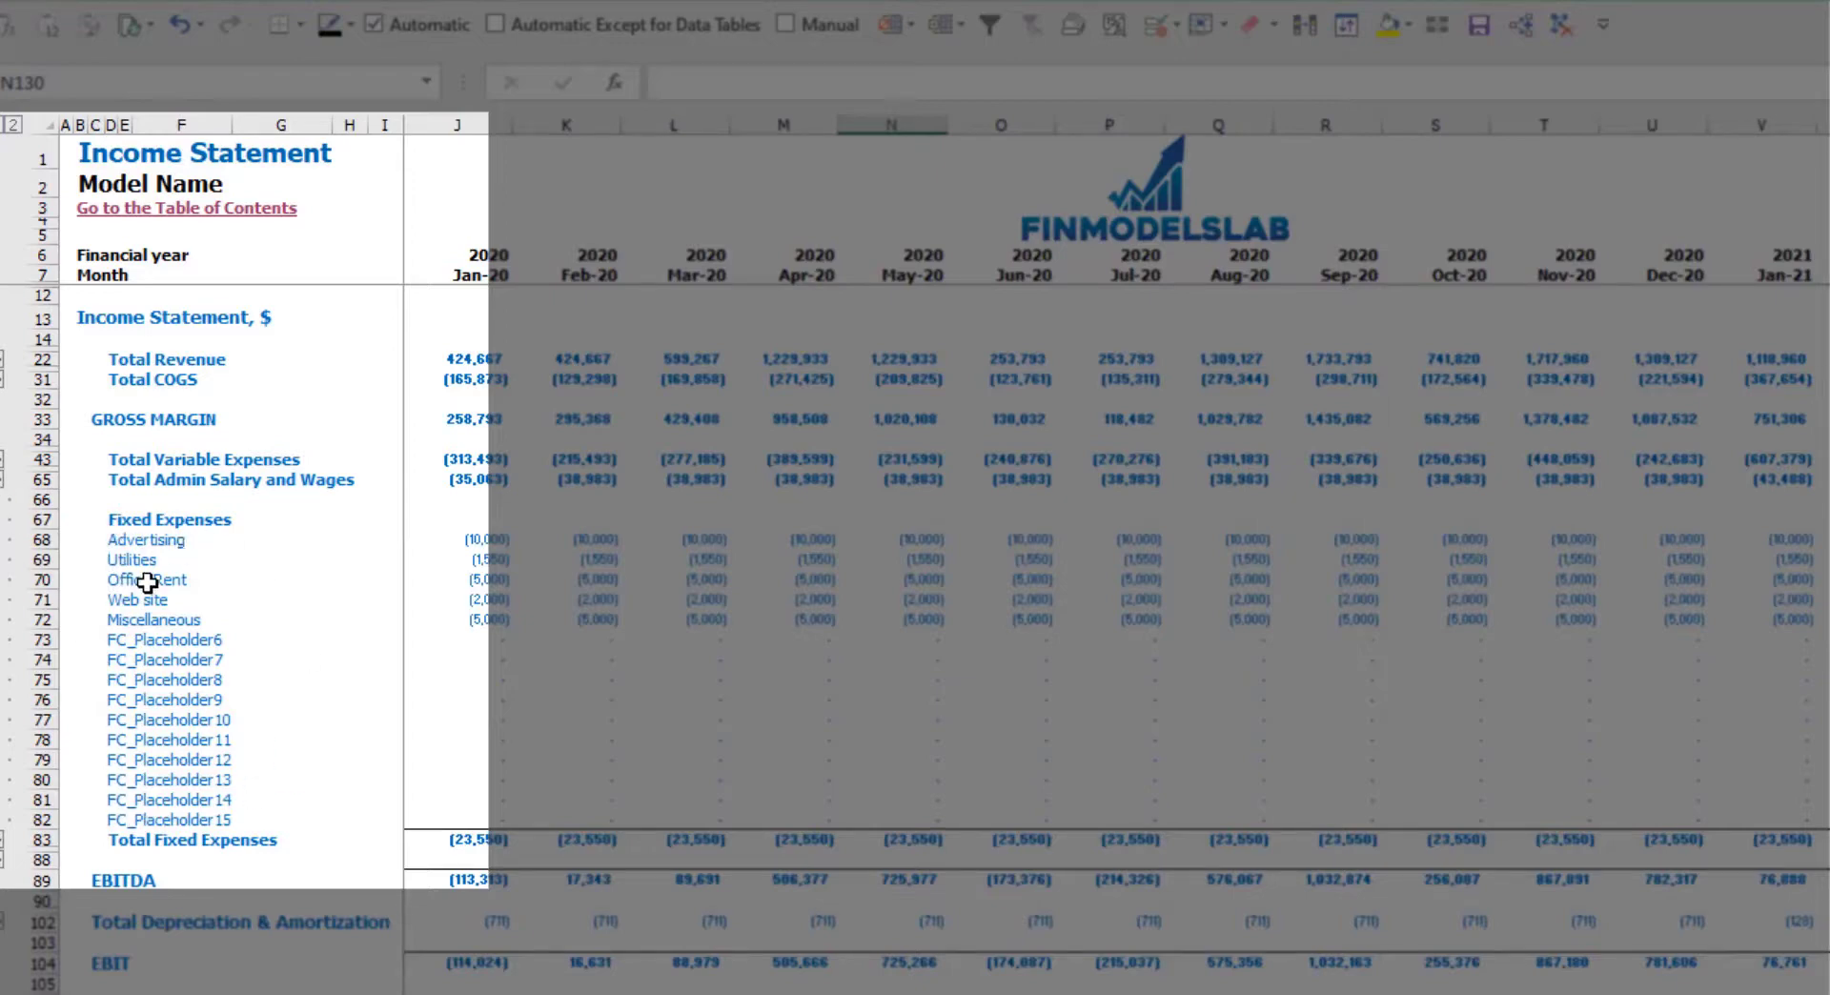
click(4, 463)
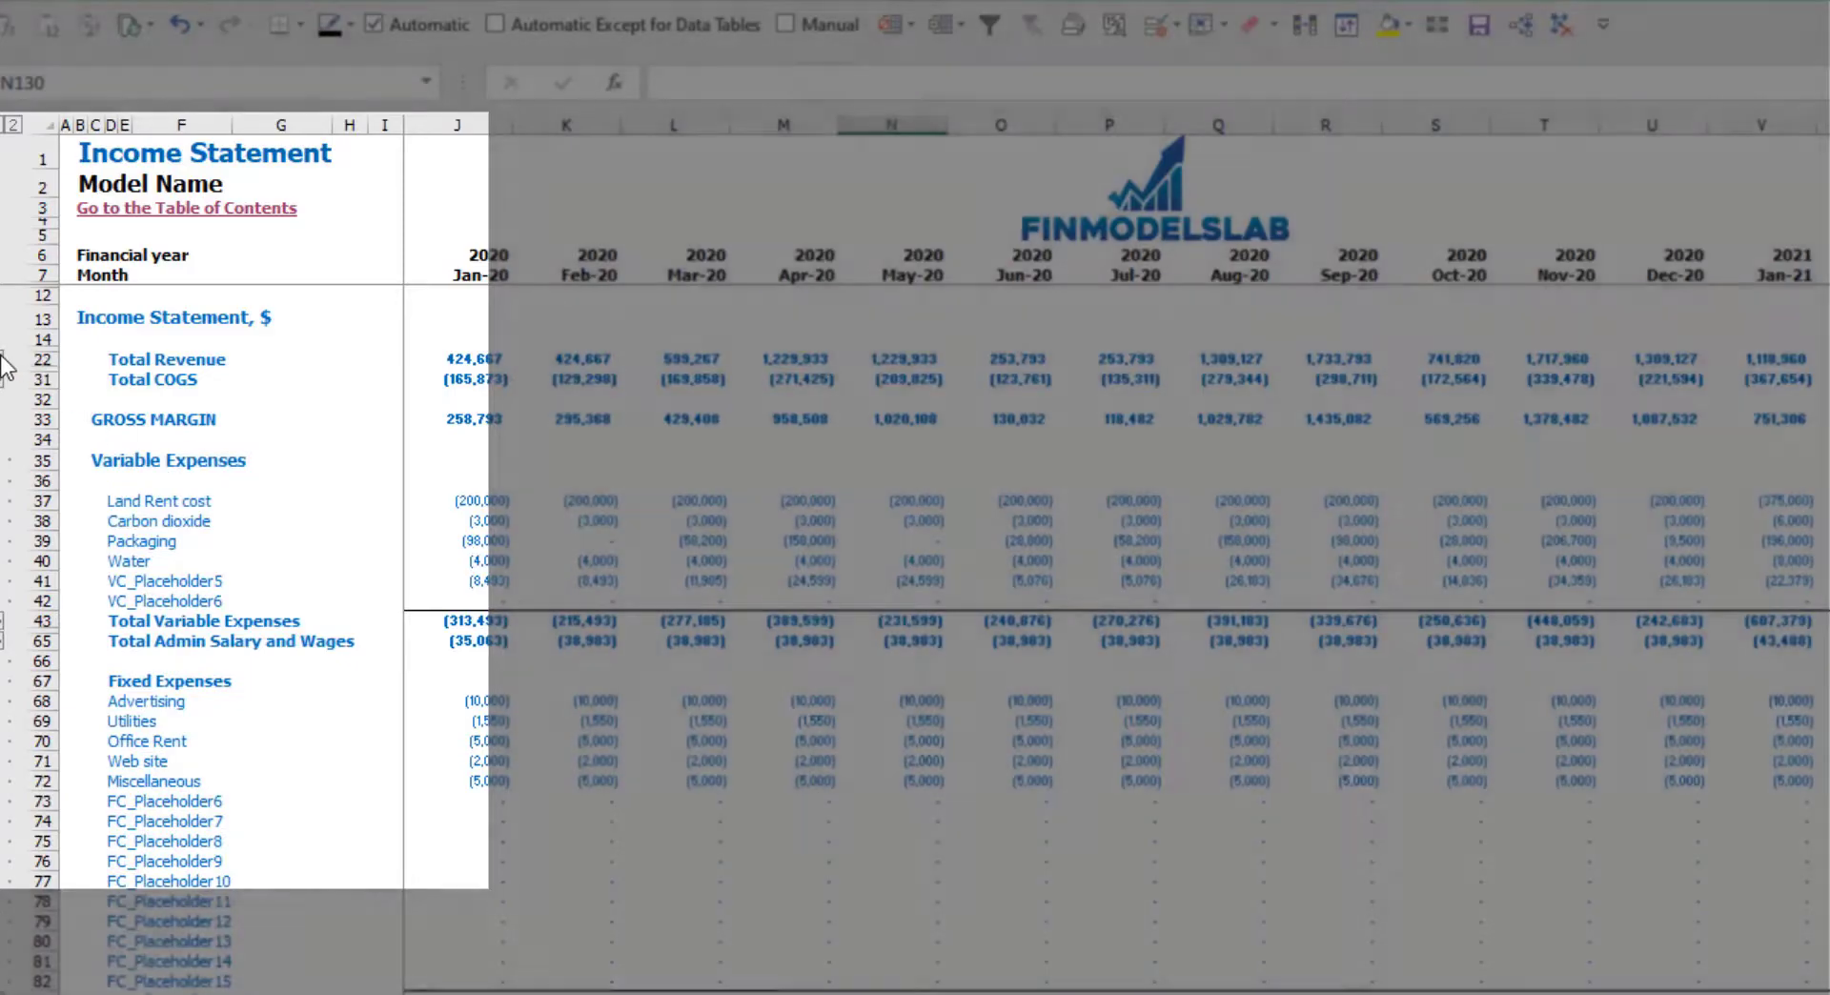
click(4, 363)
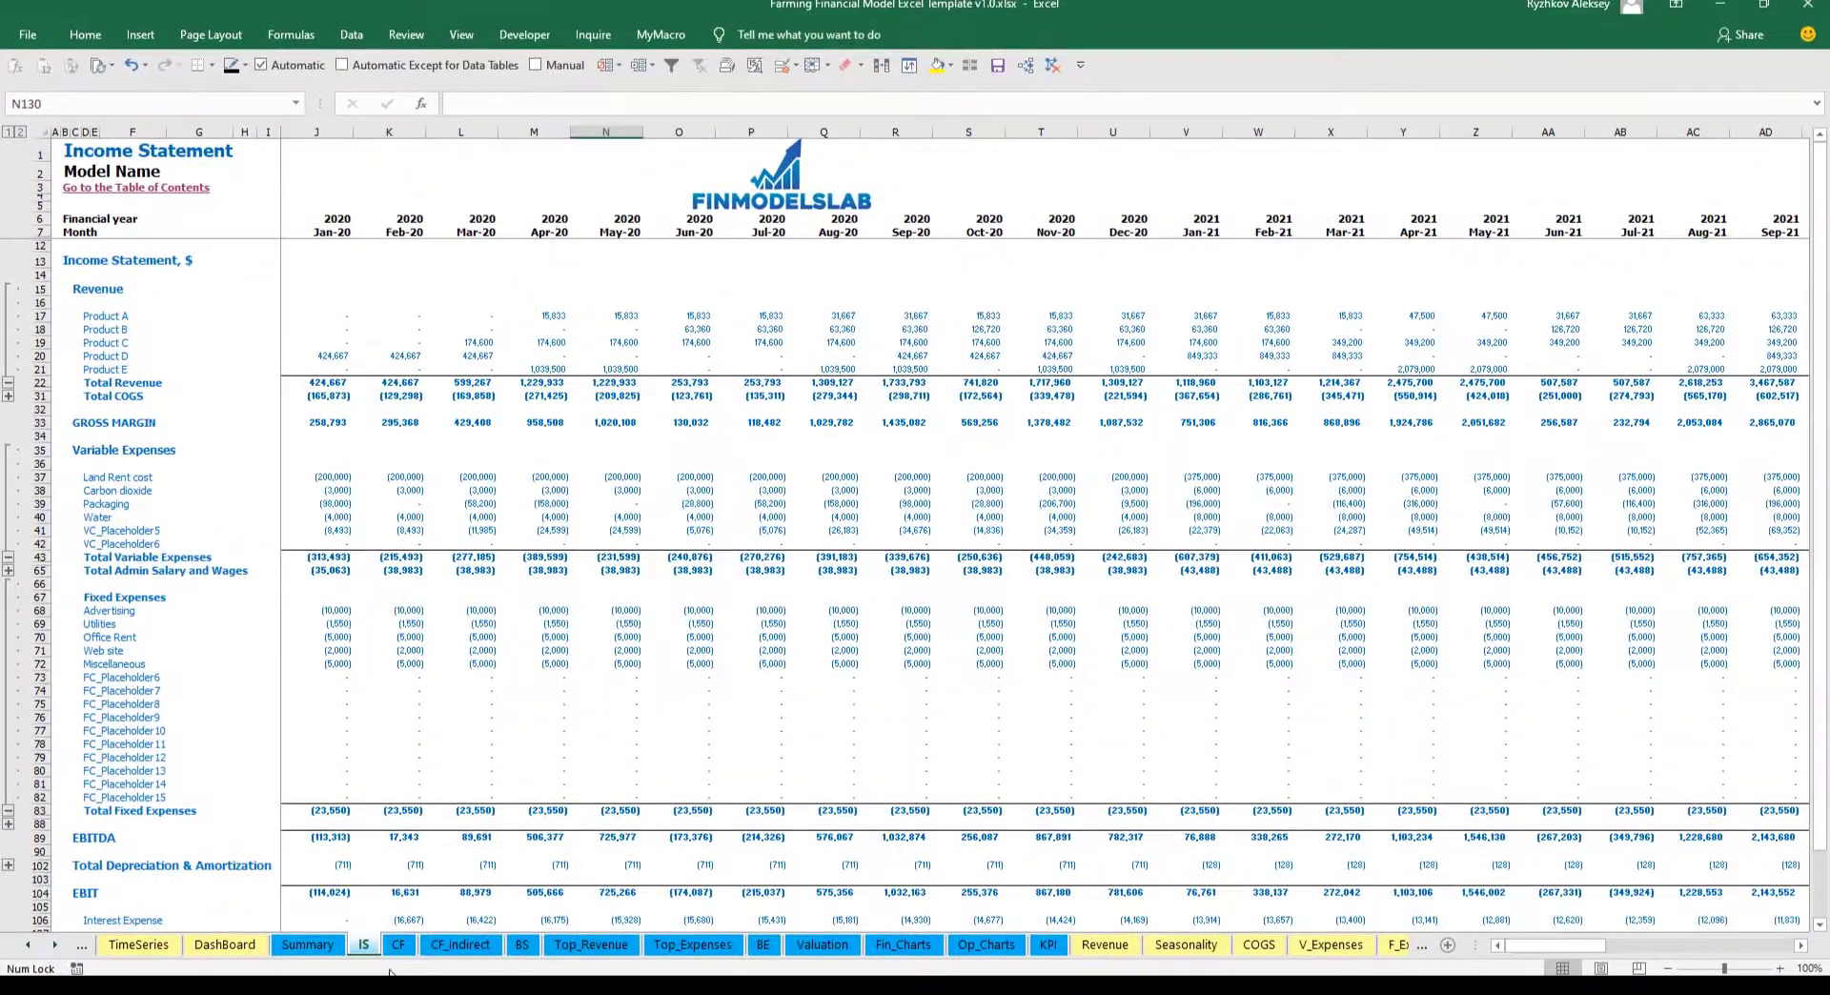
click(398, 945)
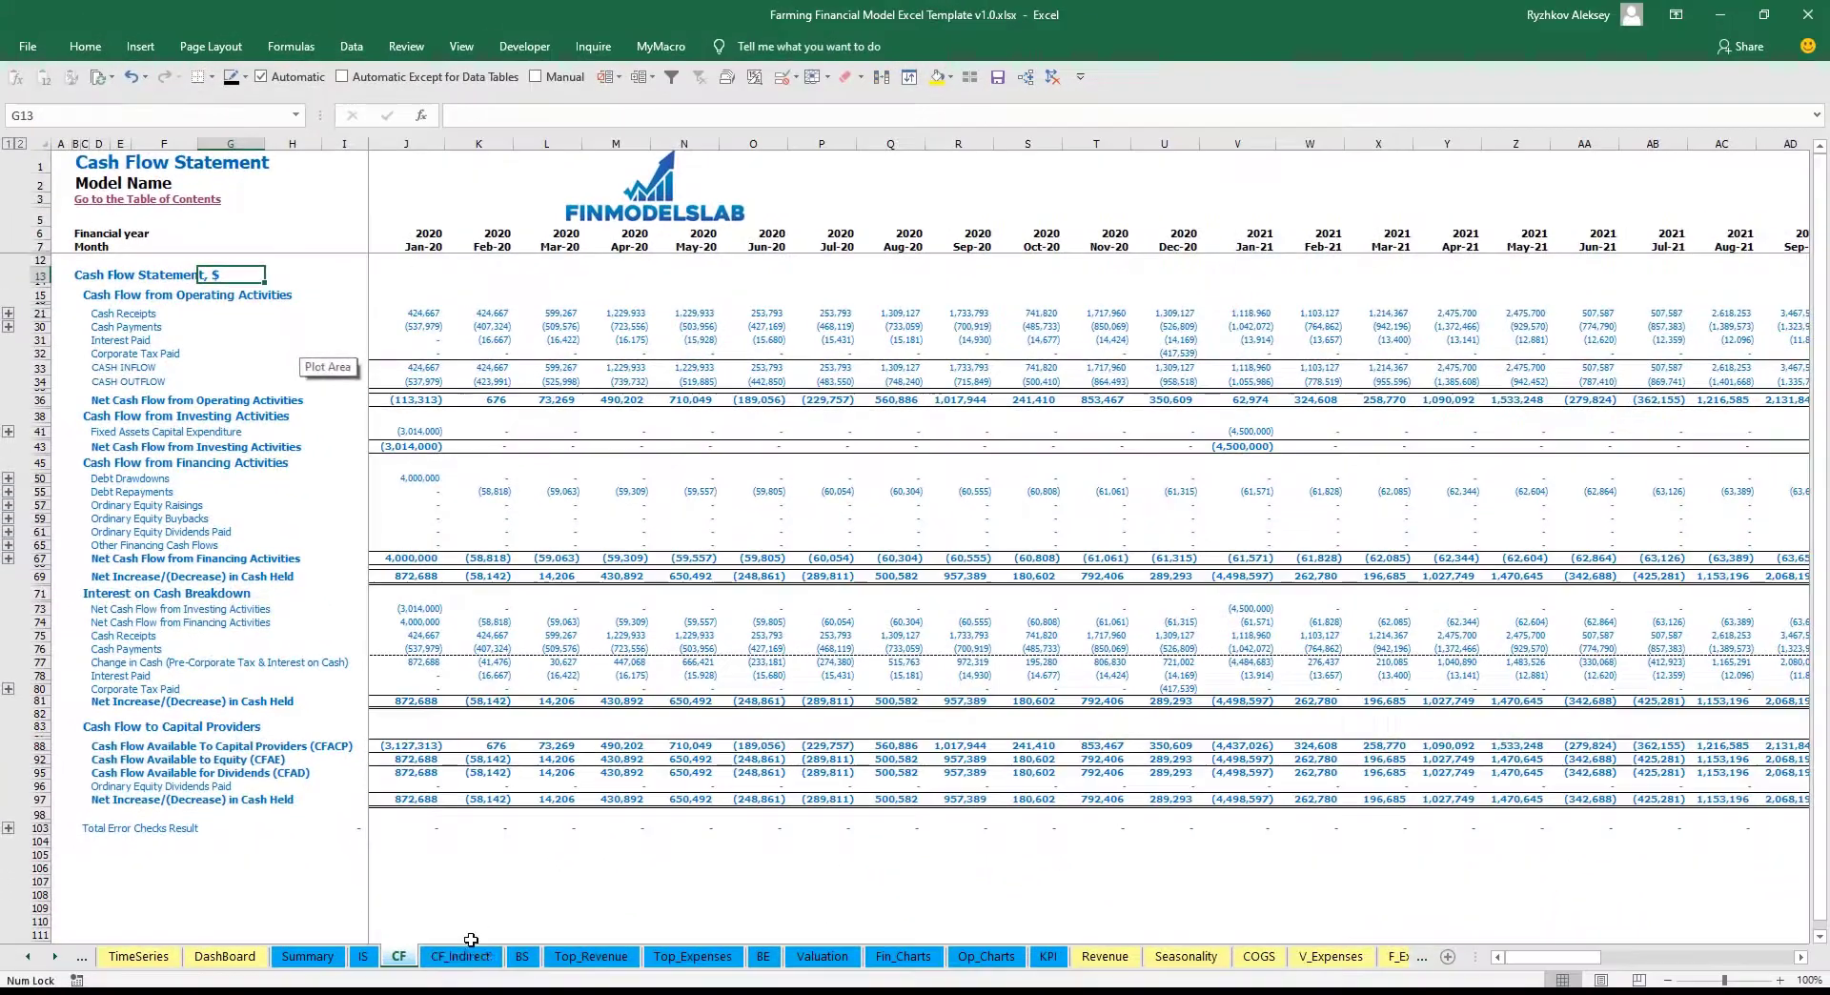
View the indirect cash flow statement on the CF_Indirect sheet, and return to the income statement section of the Summary sheet.
click(476, 965)
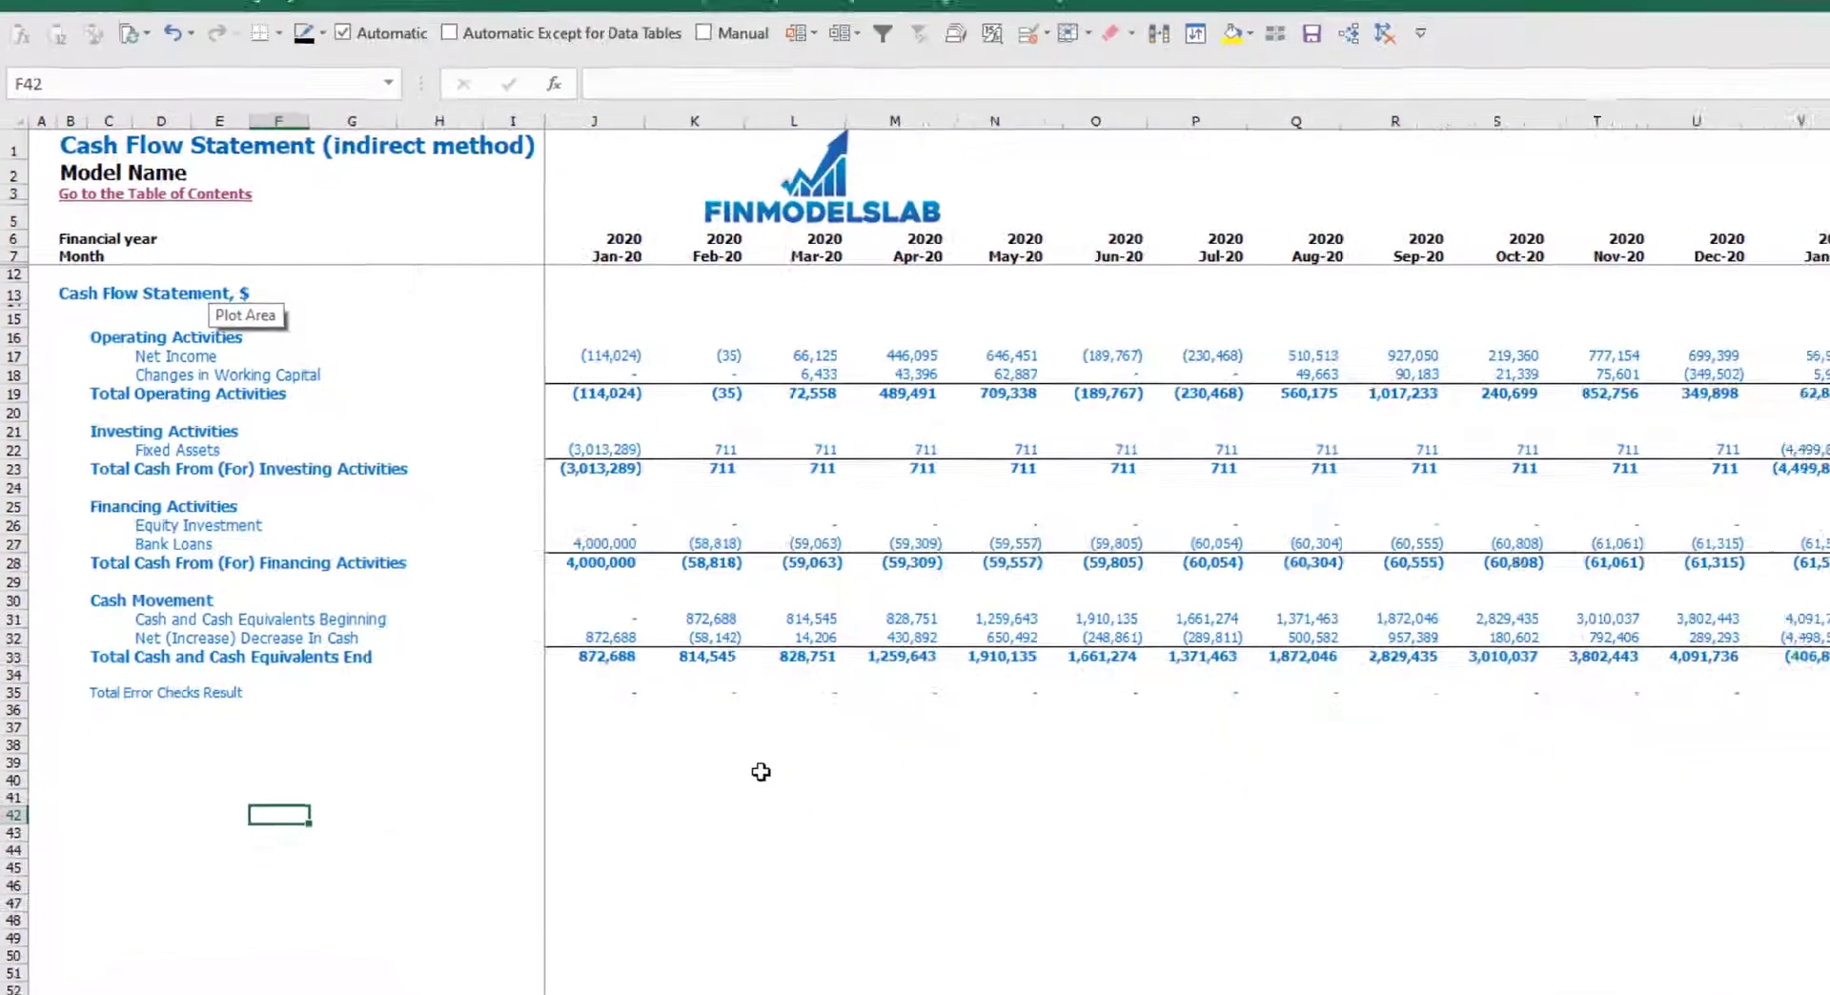
key(ctrl+Page_Up)
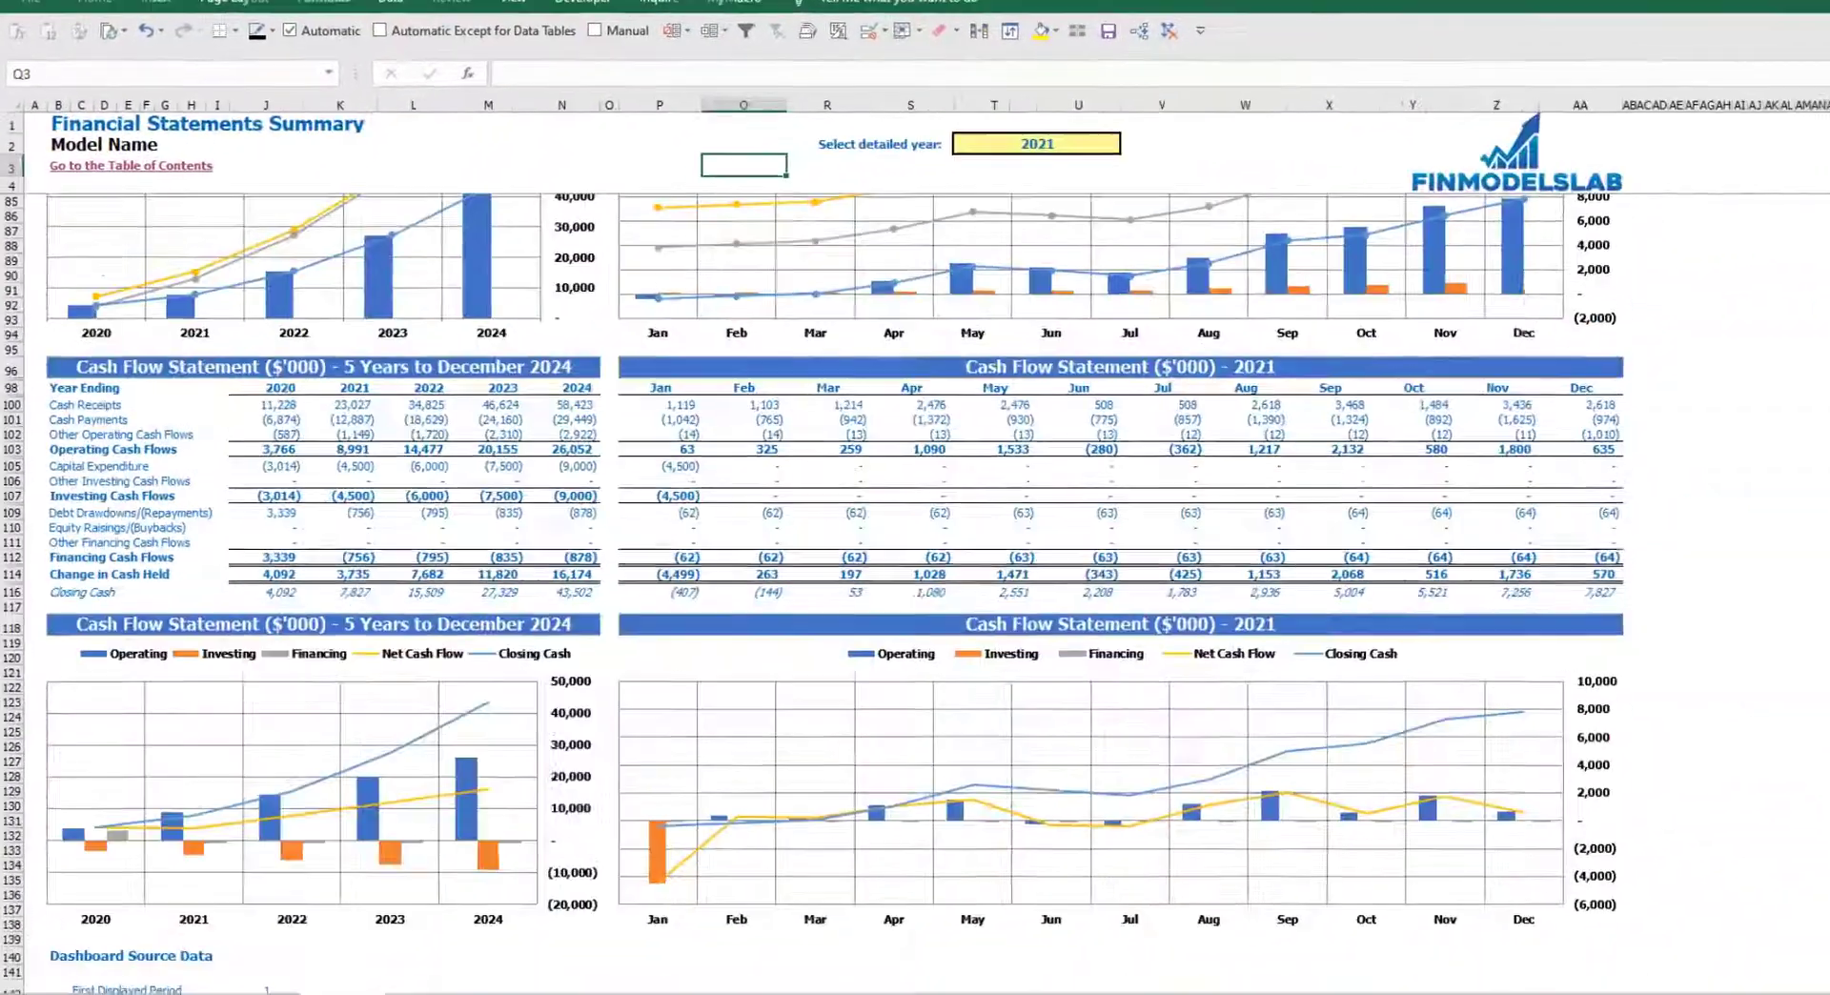
scroll(585, 473, up, 8)
scroll(585, 474, up, 7)
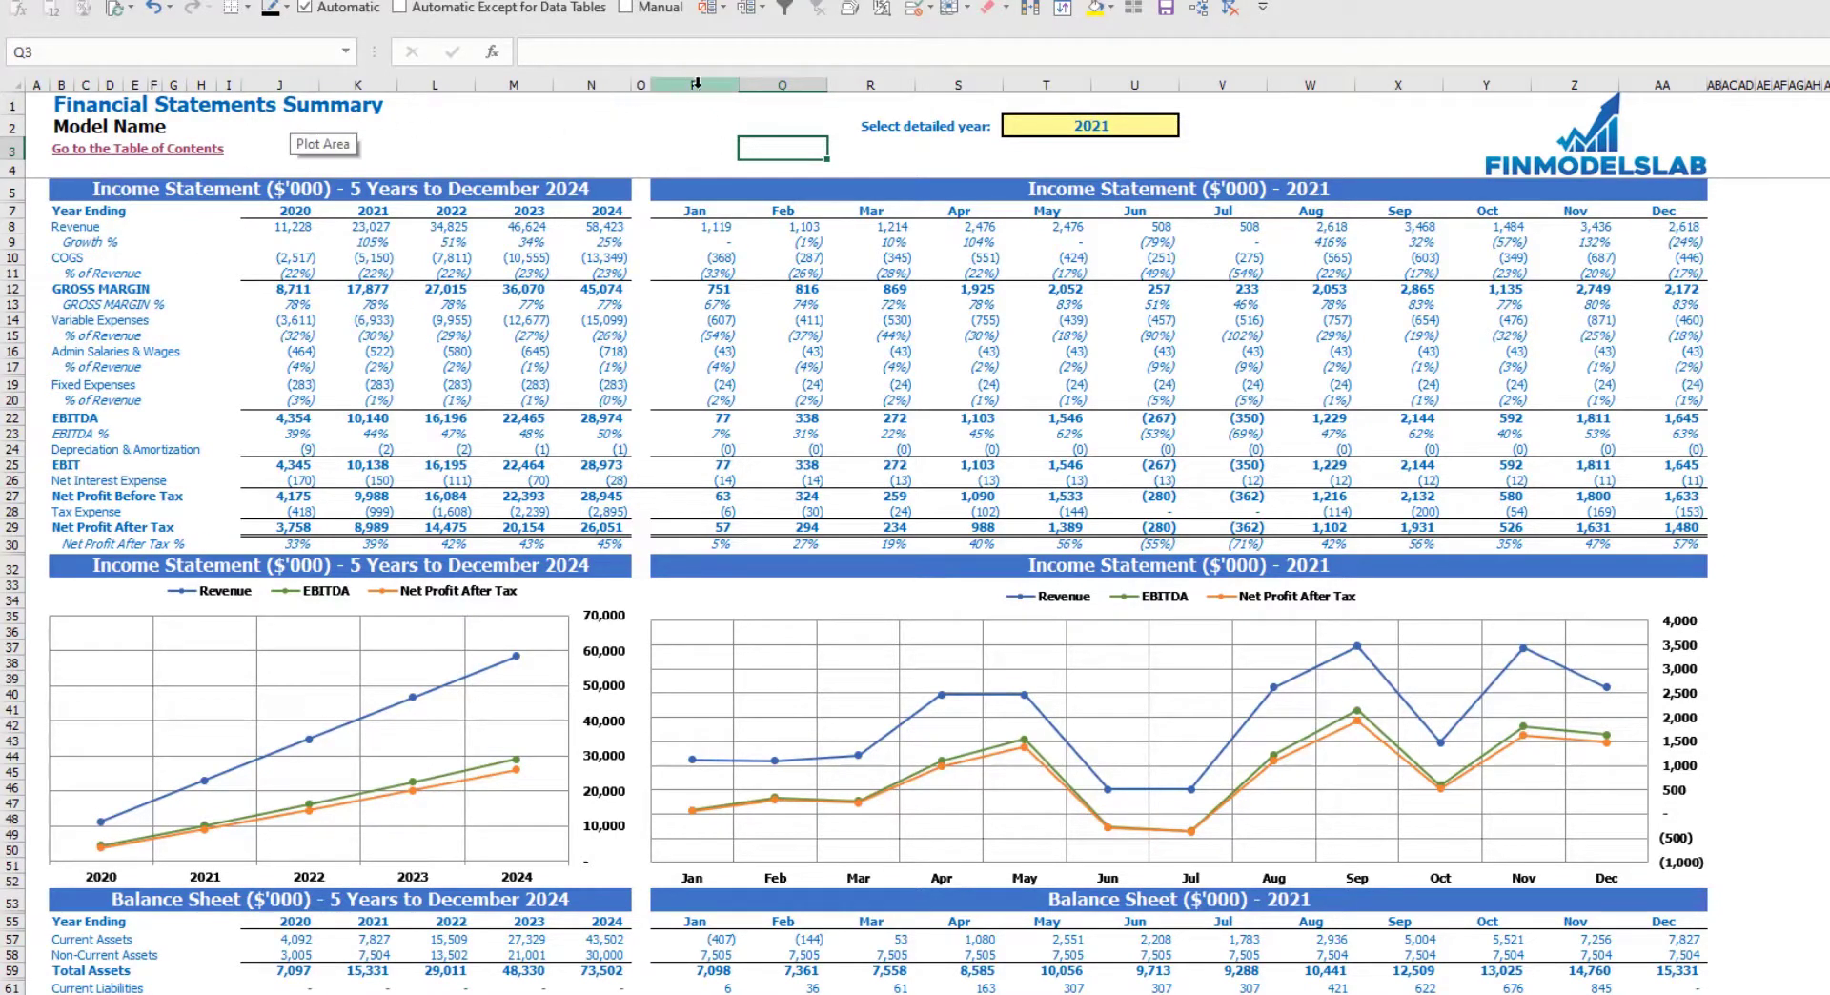
Set the detailed year of the Financial Statements Summary to 2022.
click(1172, 125)
click(1188, 126)
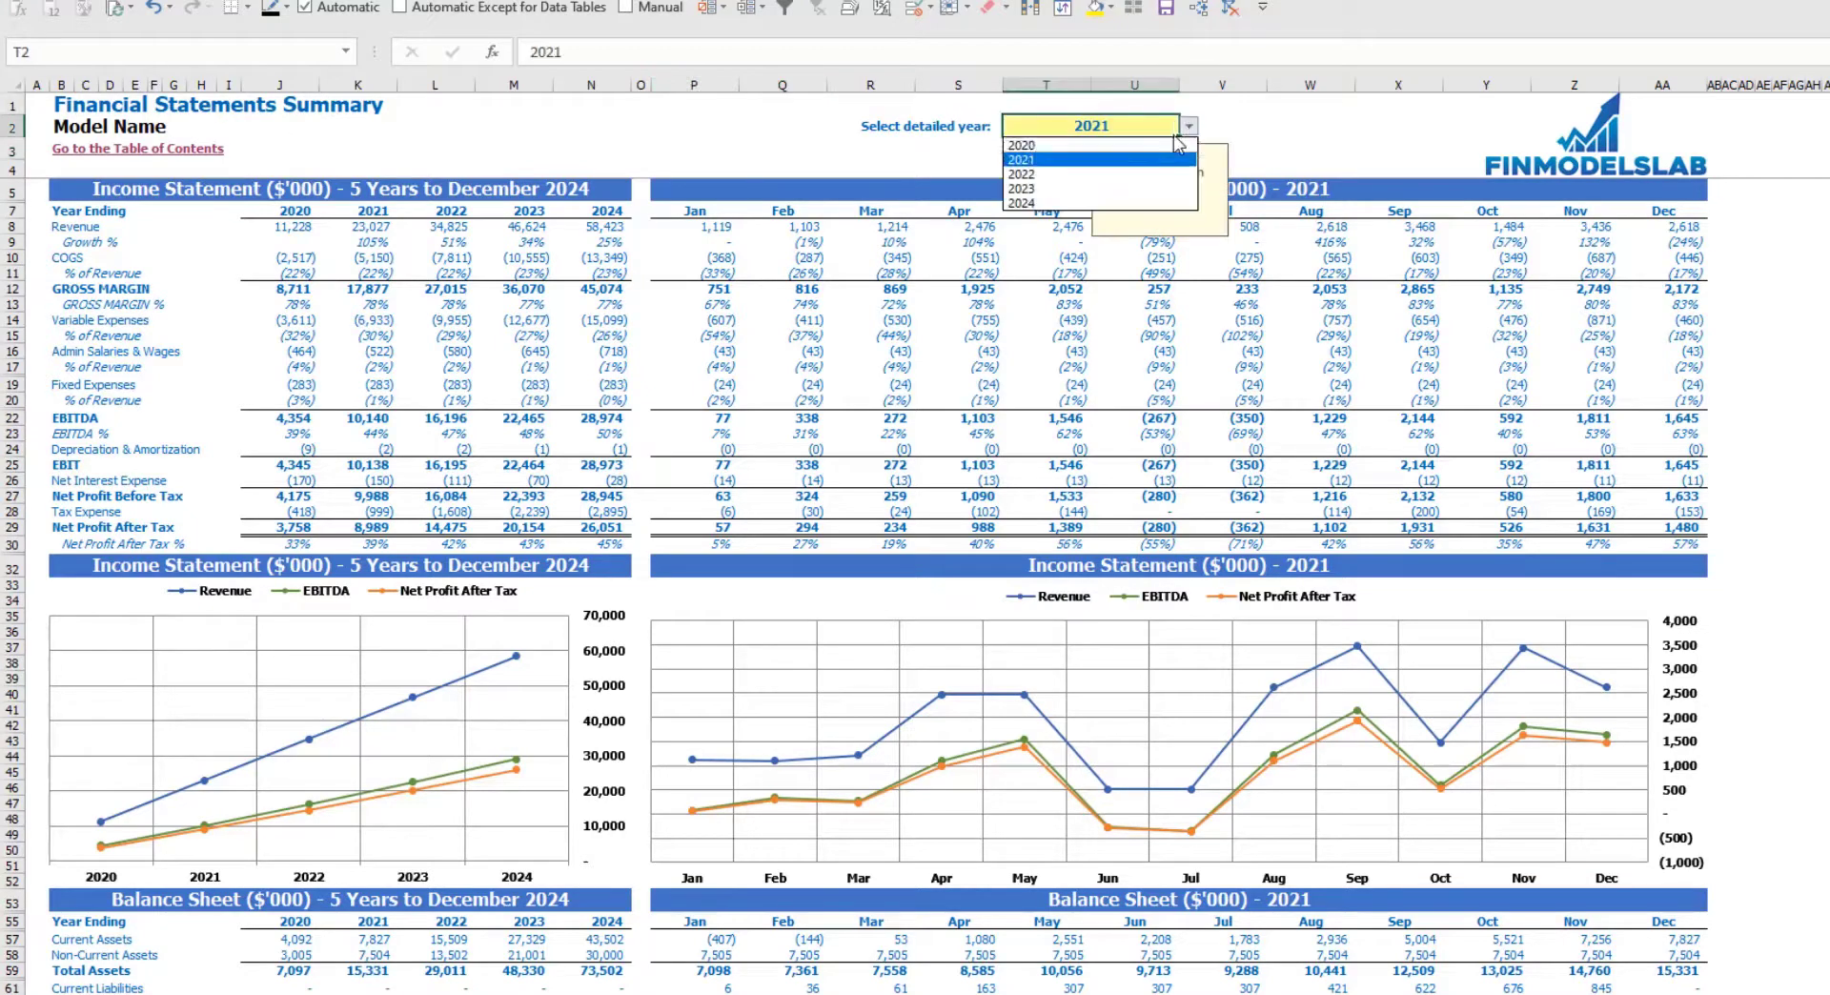
click(1167, 174)
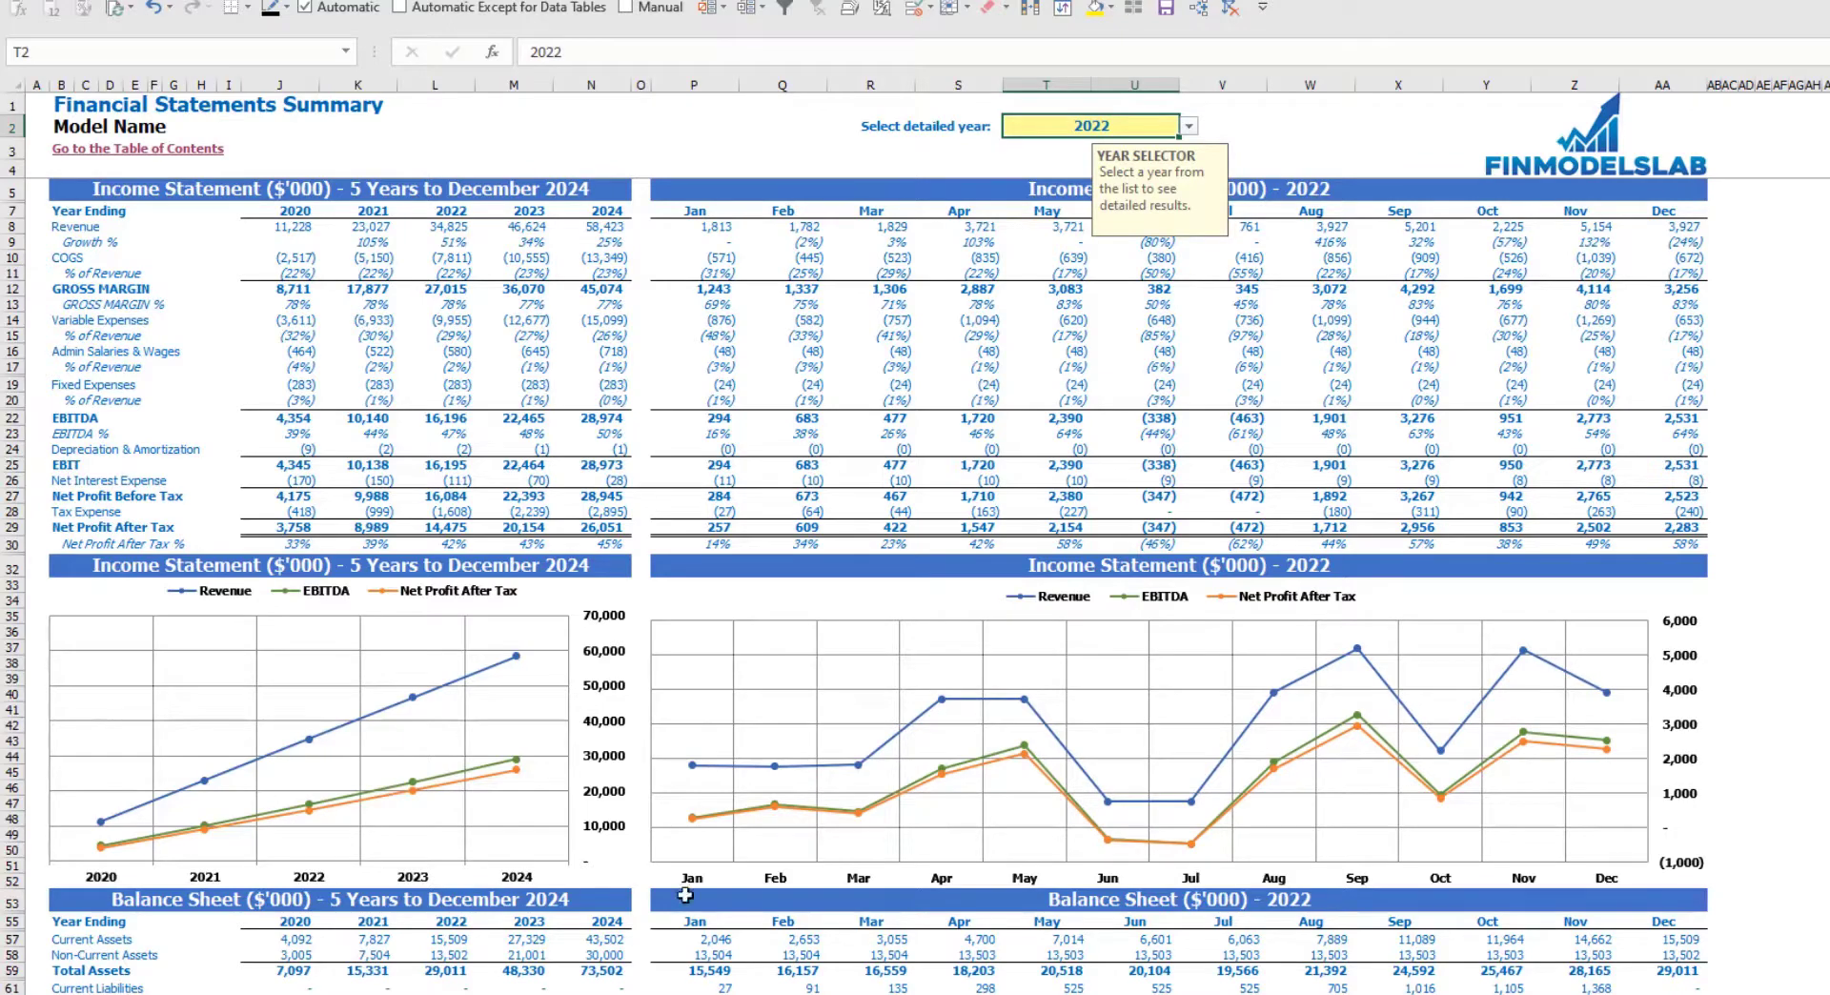
click(1763, 464)
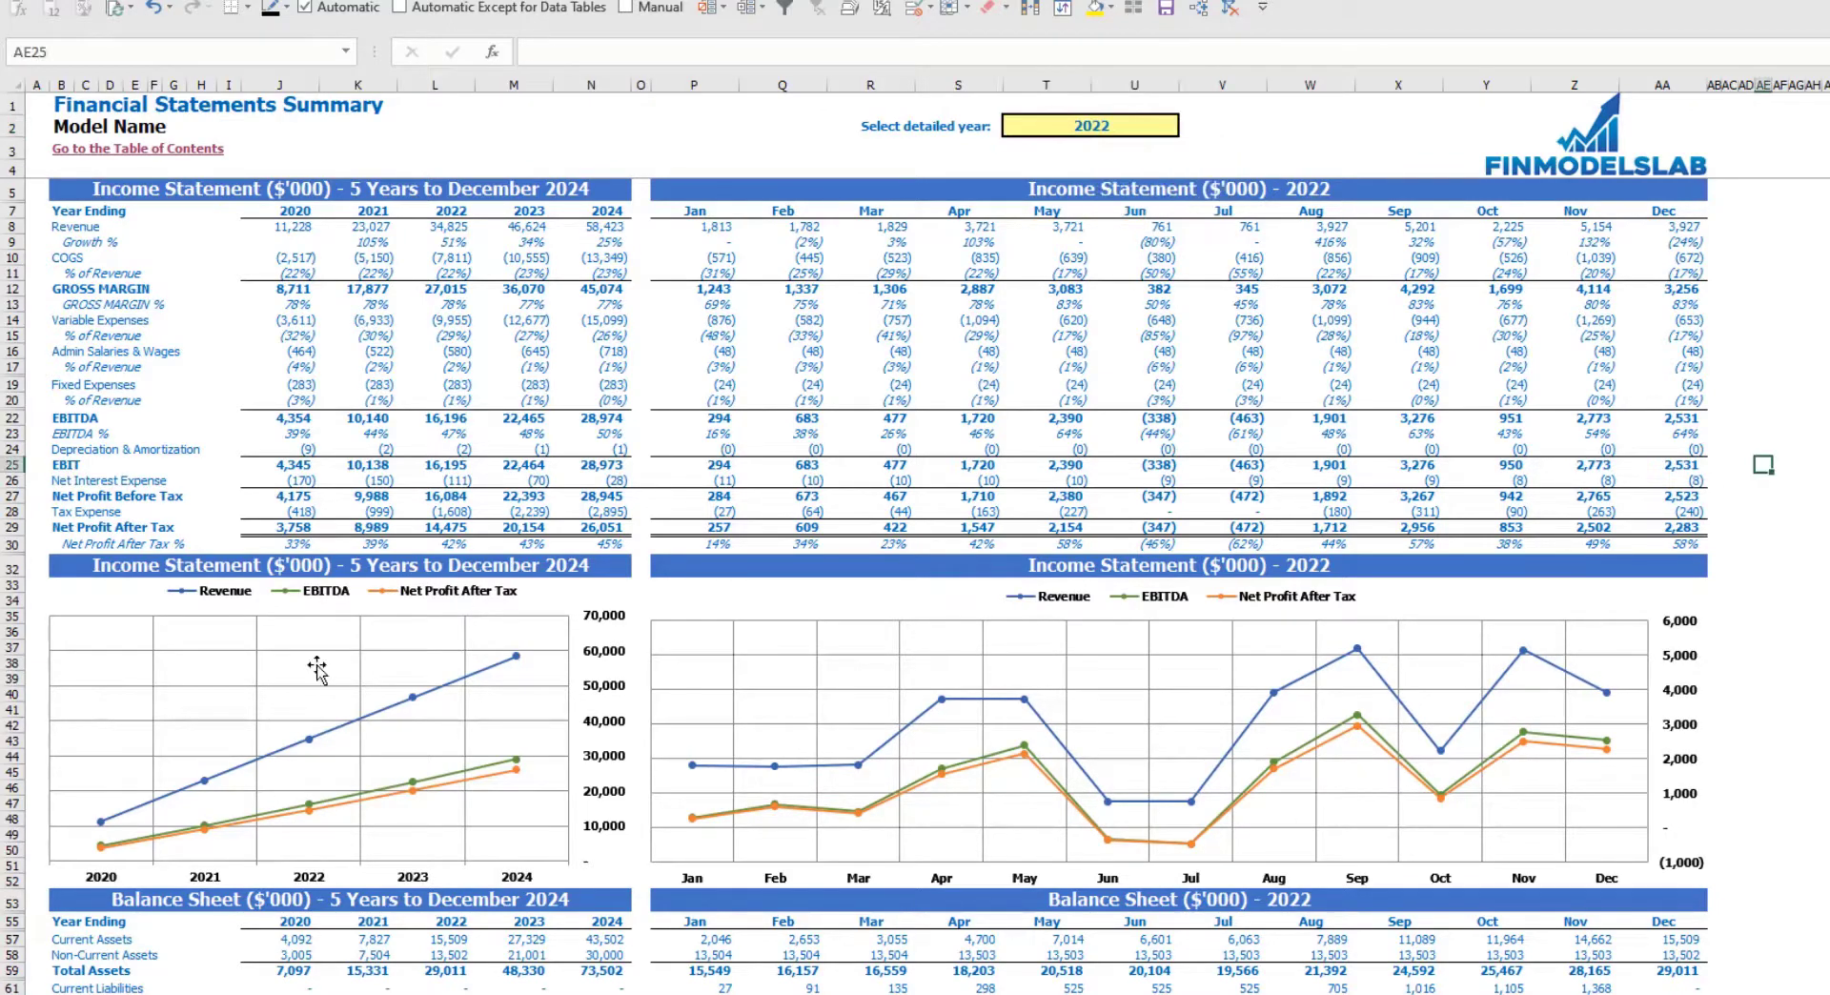
Examine the five-year and 2022 balance sheet and cash flow tables and charts on the Summary sheet.
scroll(468, 710, down, 10)
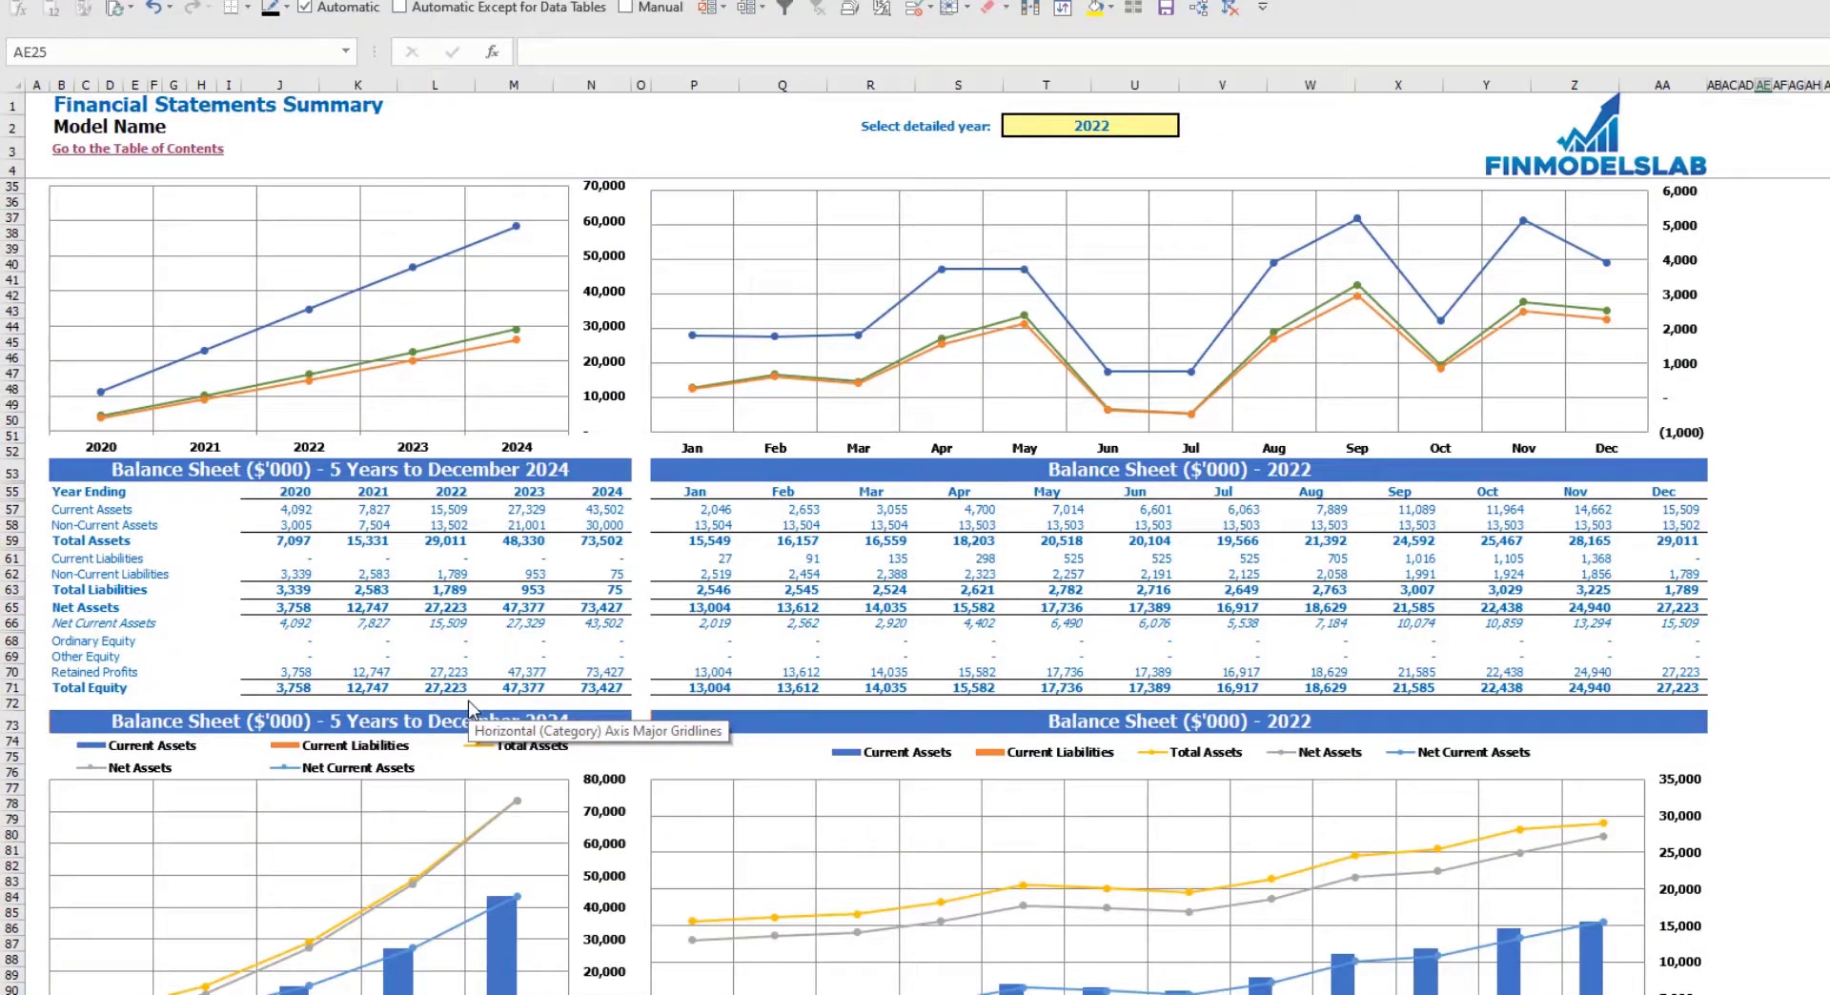
scroll(209, 524, down, 3)
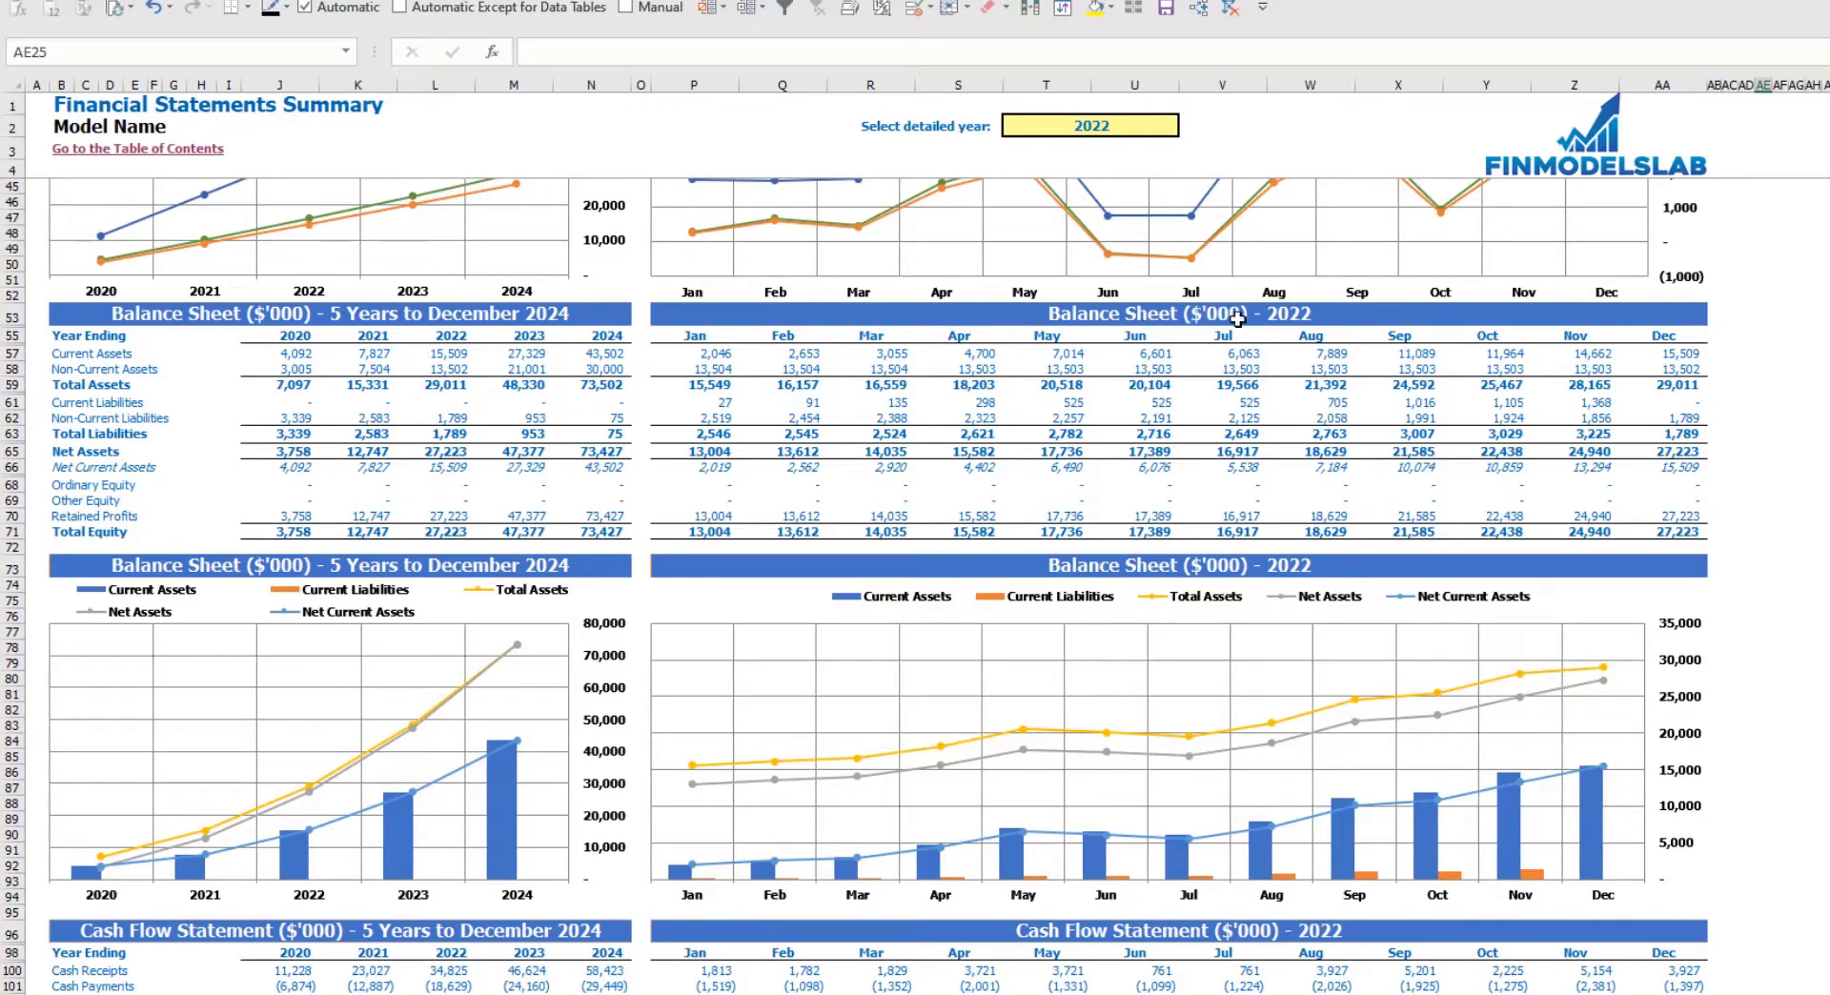
scroll(845, 540, down, 13)
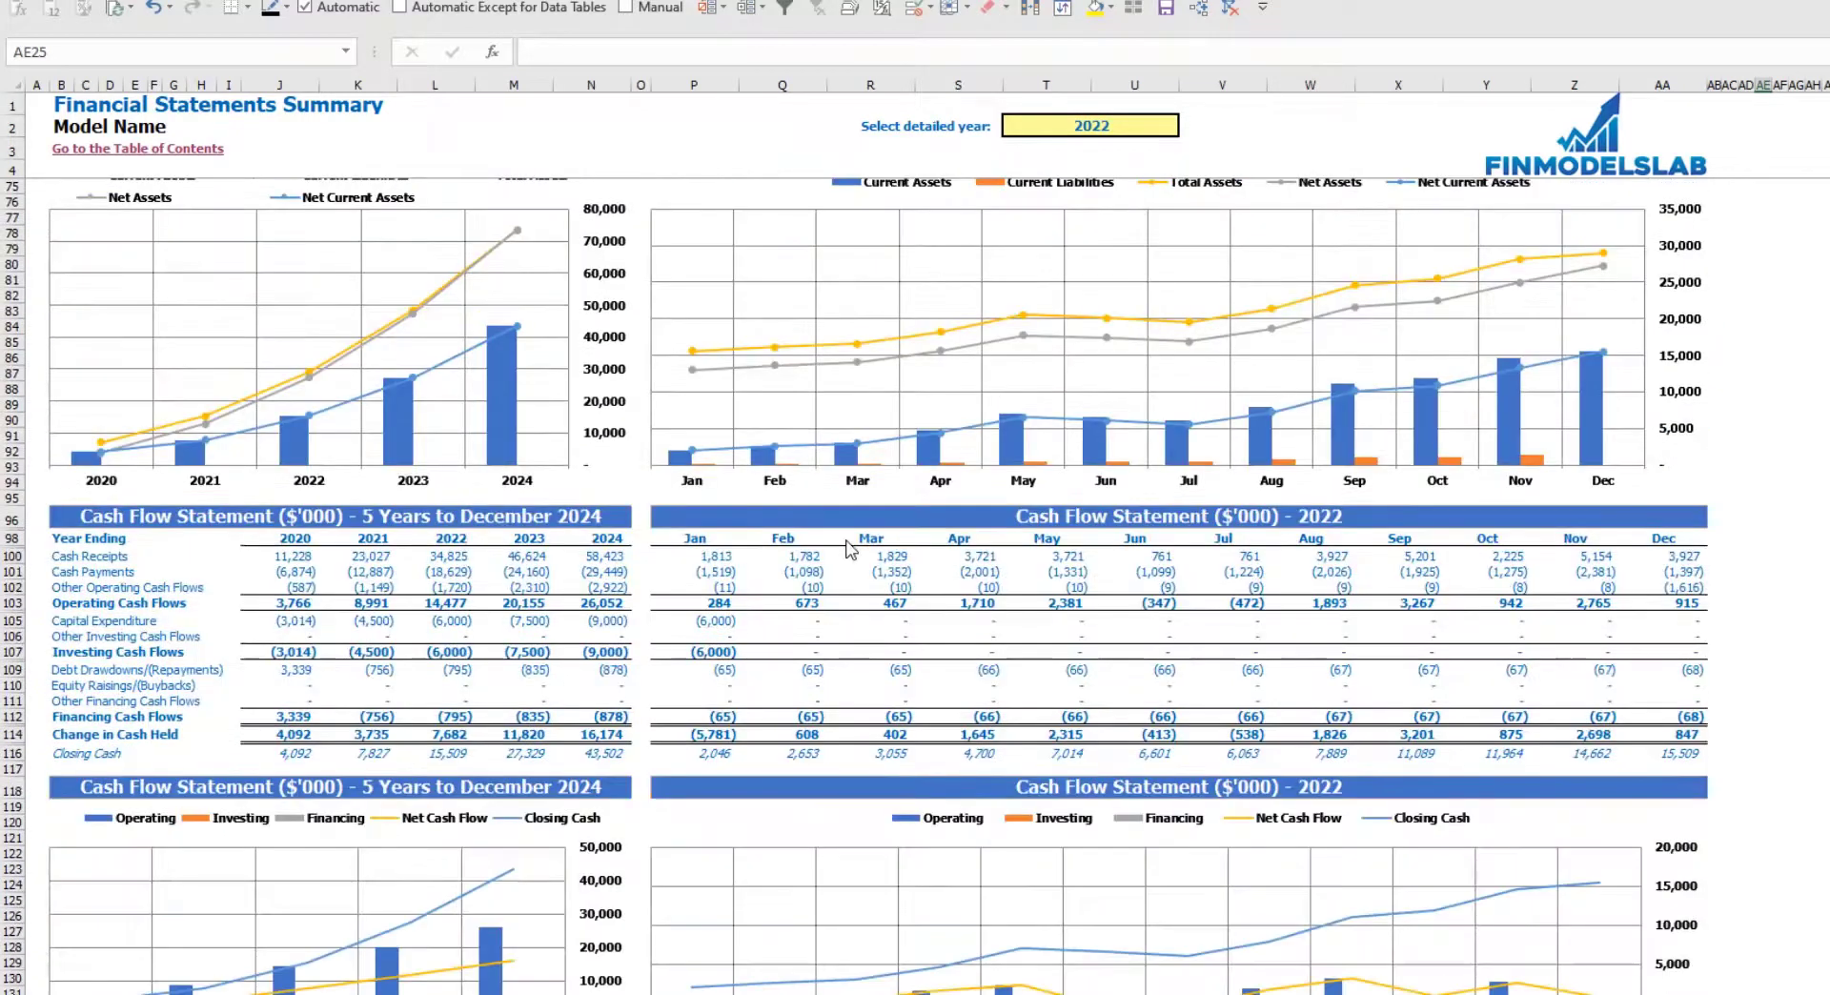
scroll(845, 540, down, 3)
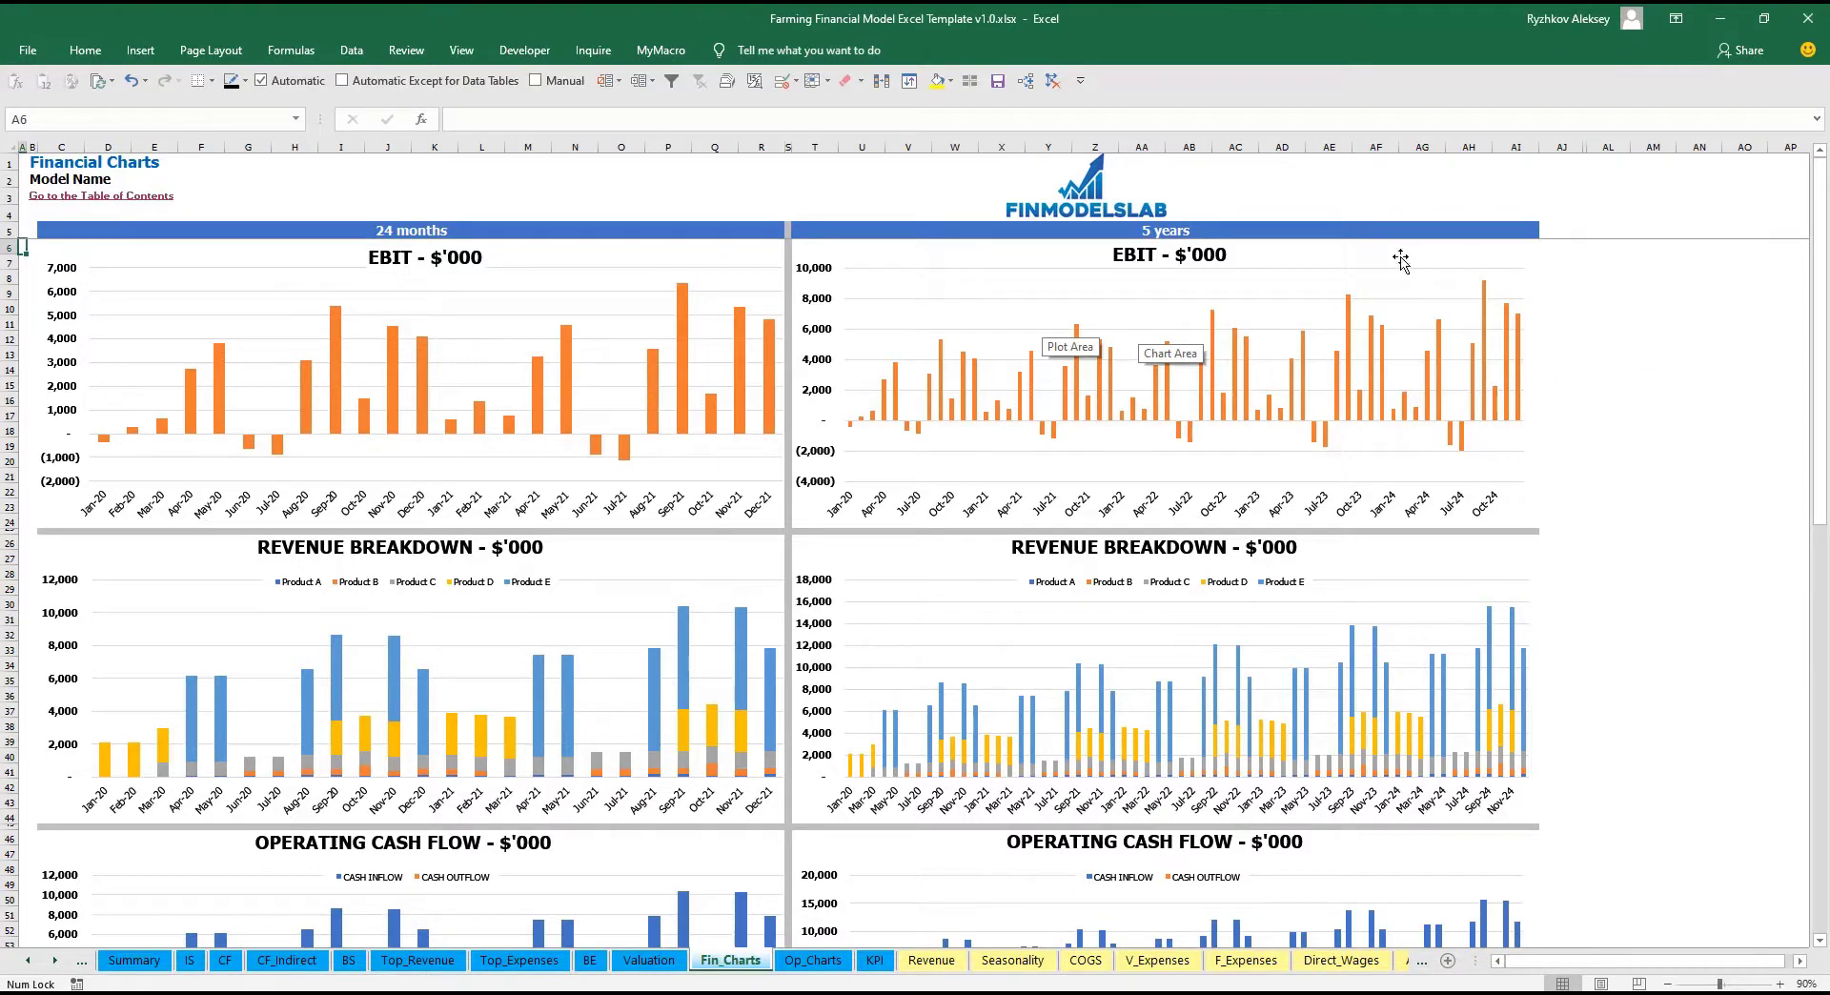
Examine the 24-month and 5-year EBIT, revenue breakdown, operating cash flow, cash balance and EBITDA charts on the Fin_Charts sheet.
click(1681, 396)
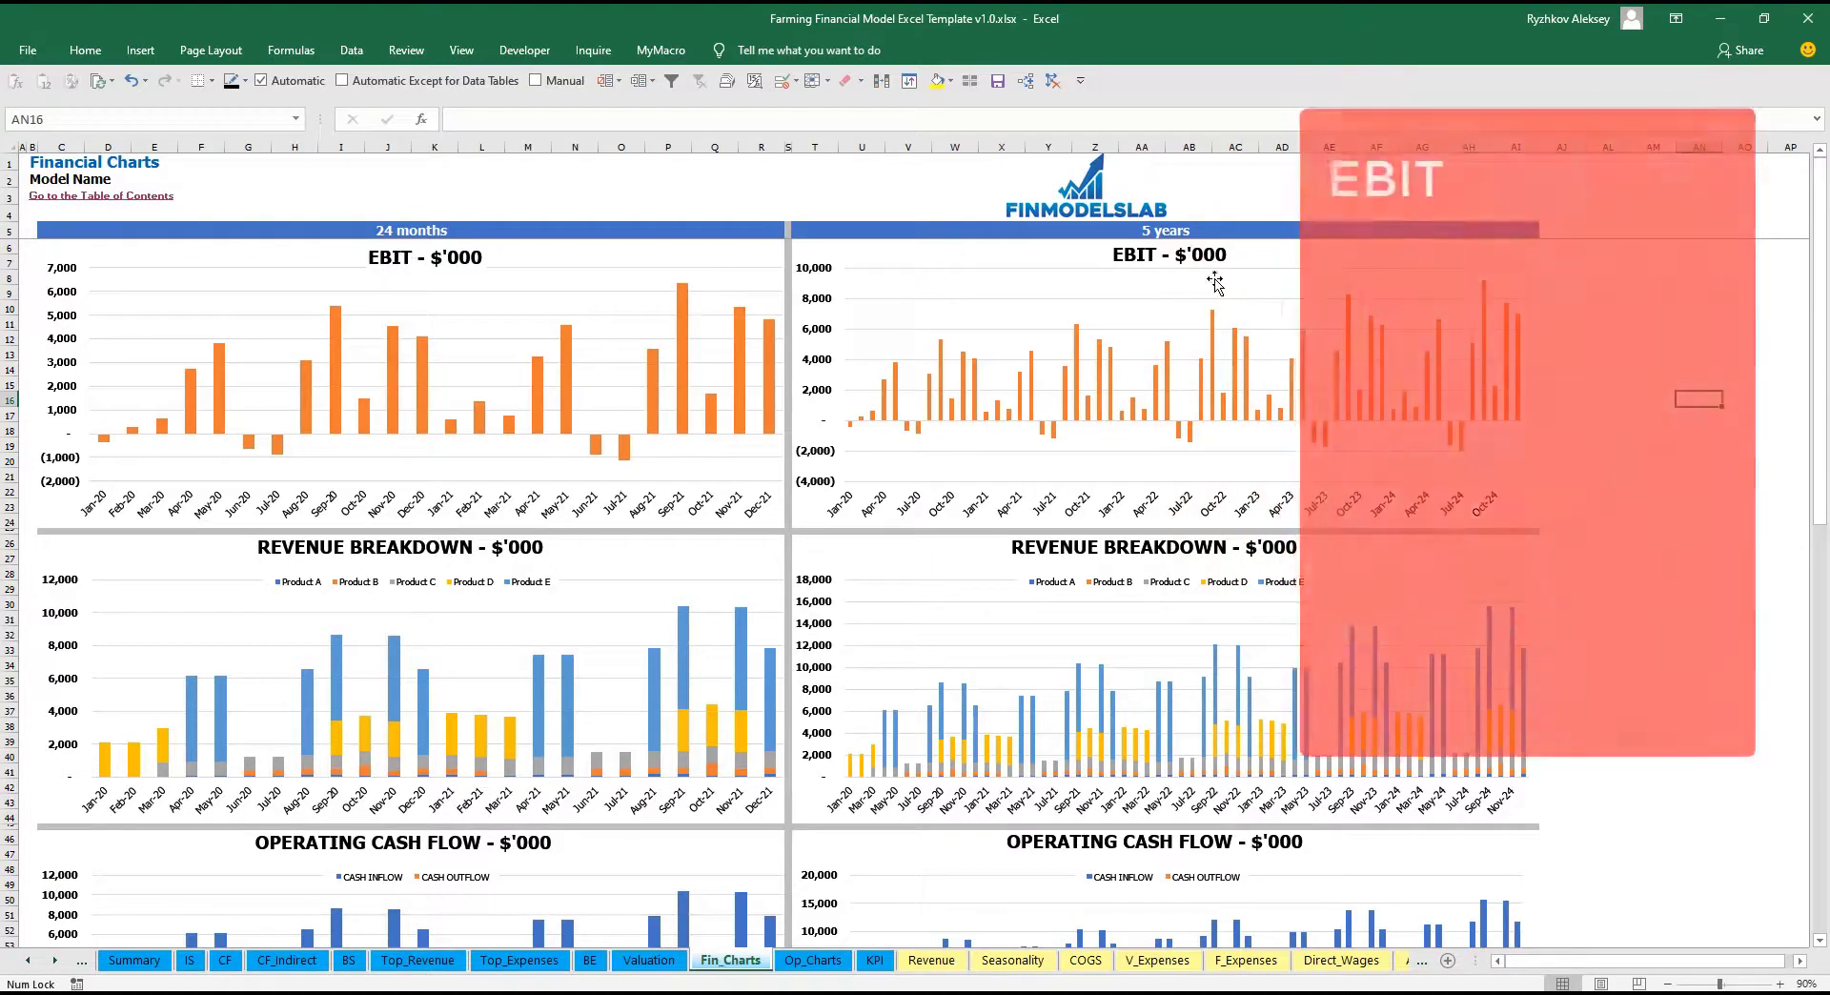
scroll(513, 500, down, 3)
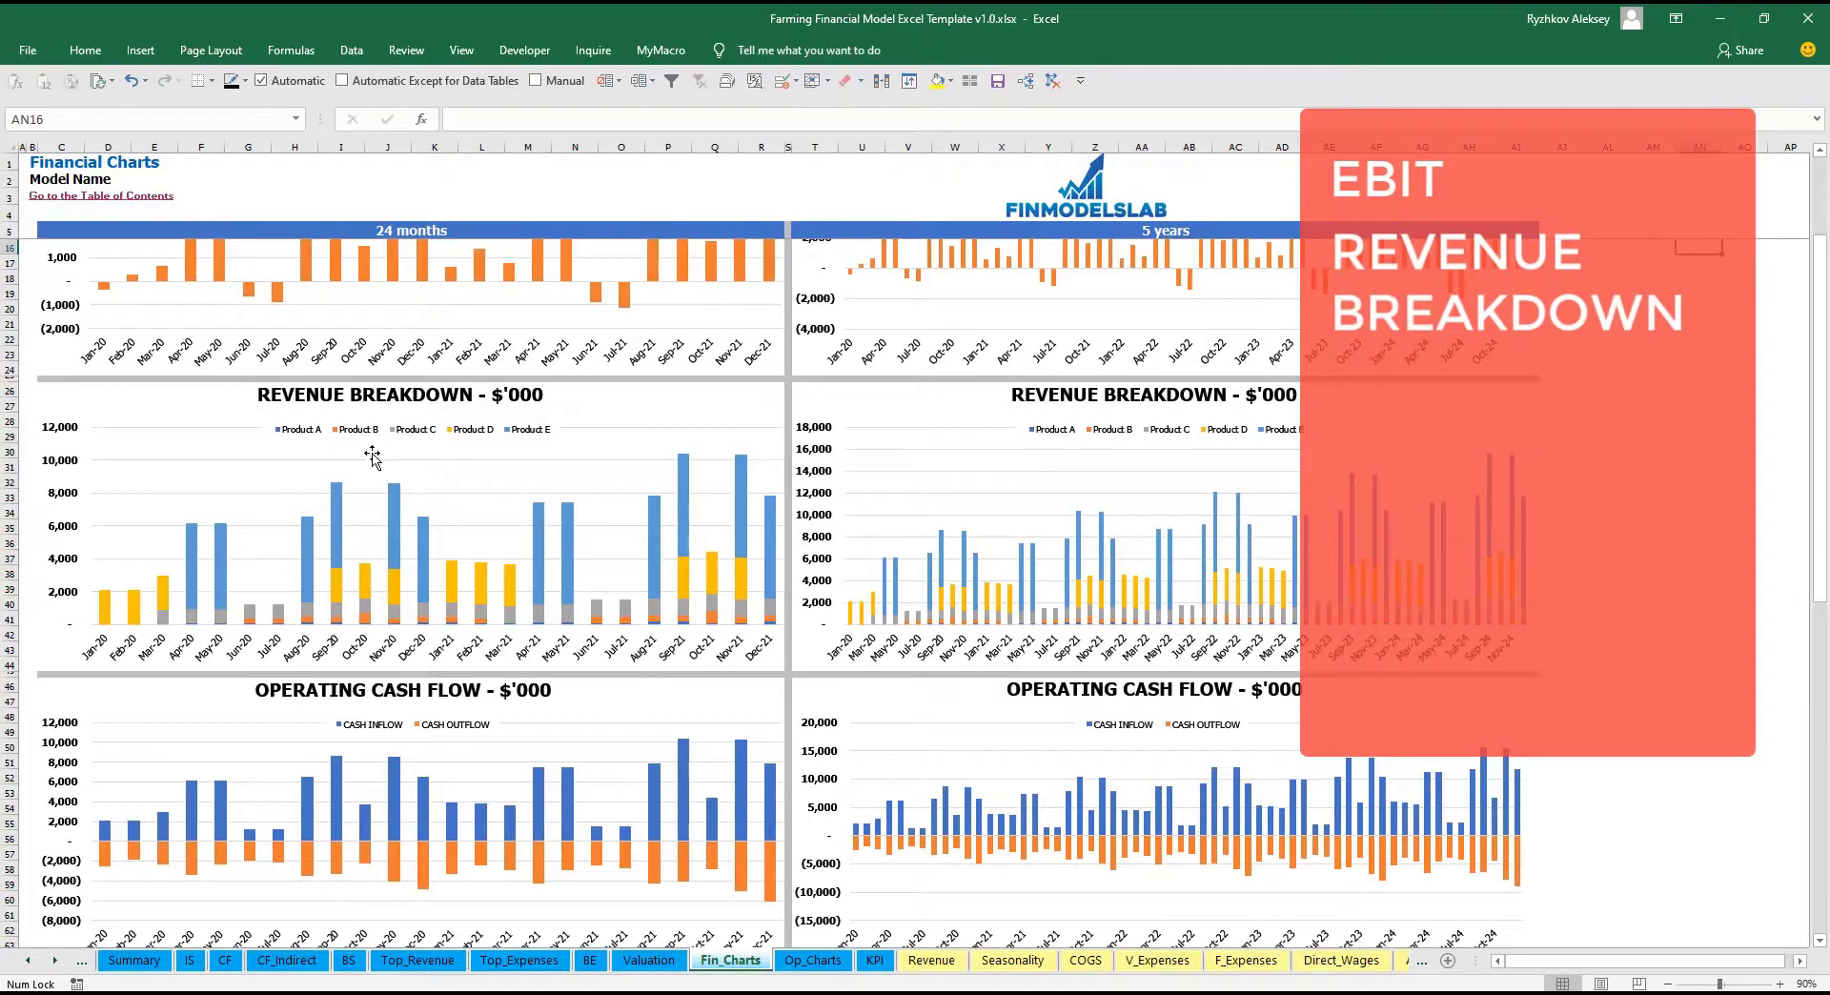
scroll(507, 455, down, 10)
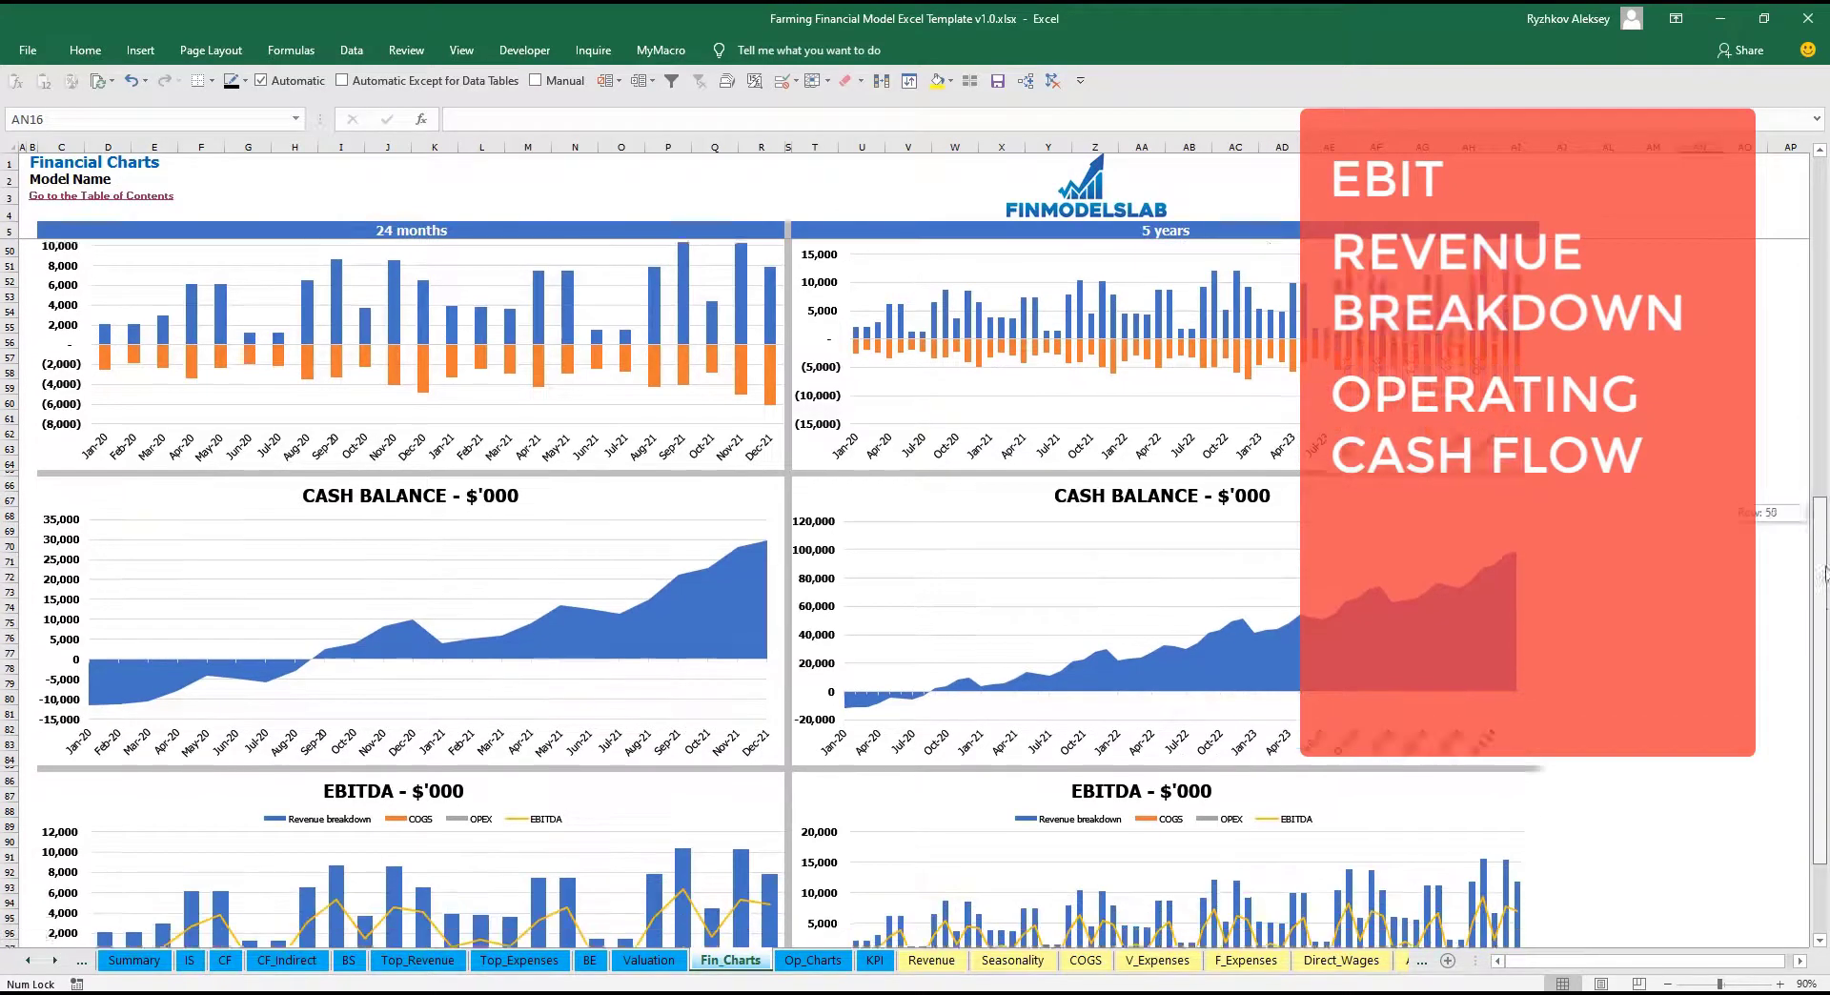
drag(1822, 521, 1826, 658)
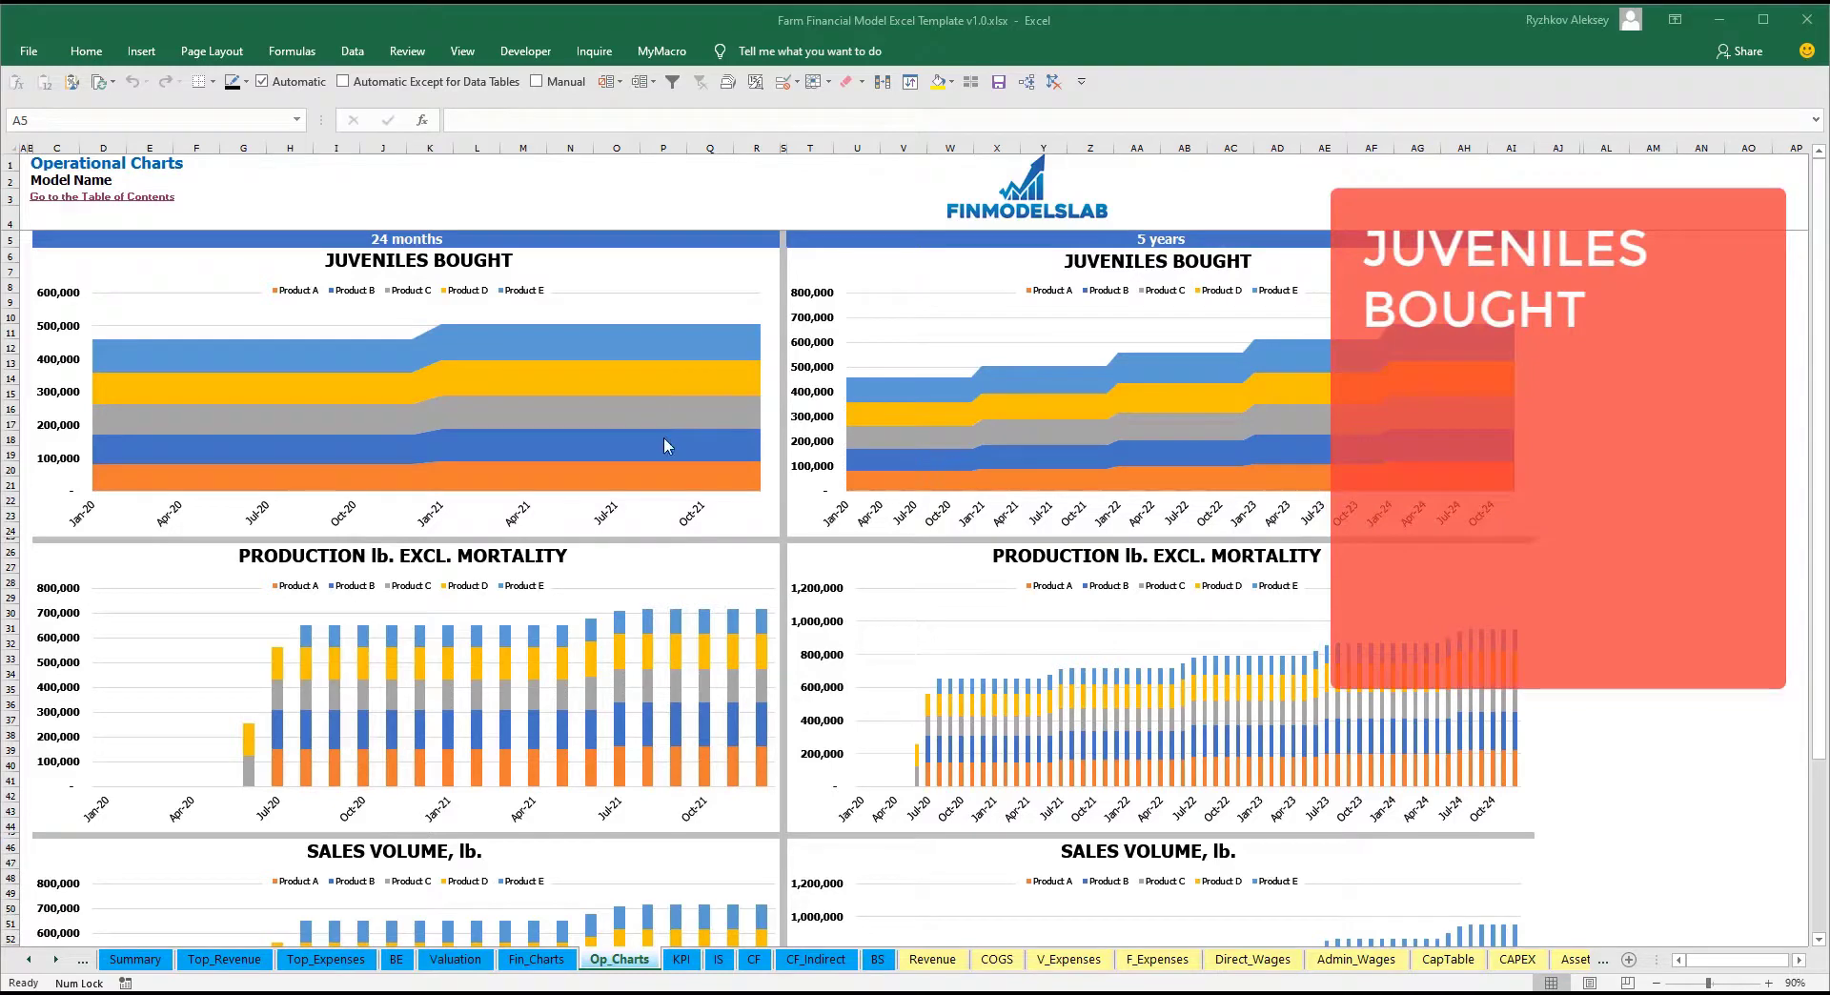
Examine the juveniles bought, production and sales volume charts on the Op_Charts sheet.
scroll(665, 445, down, 3)
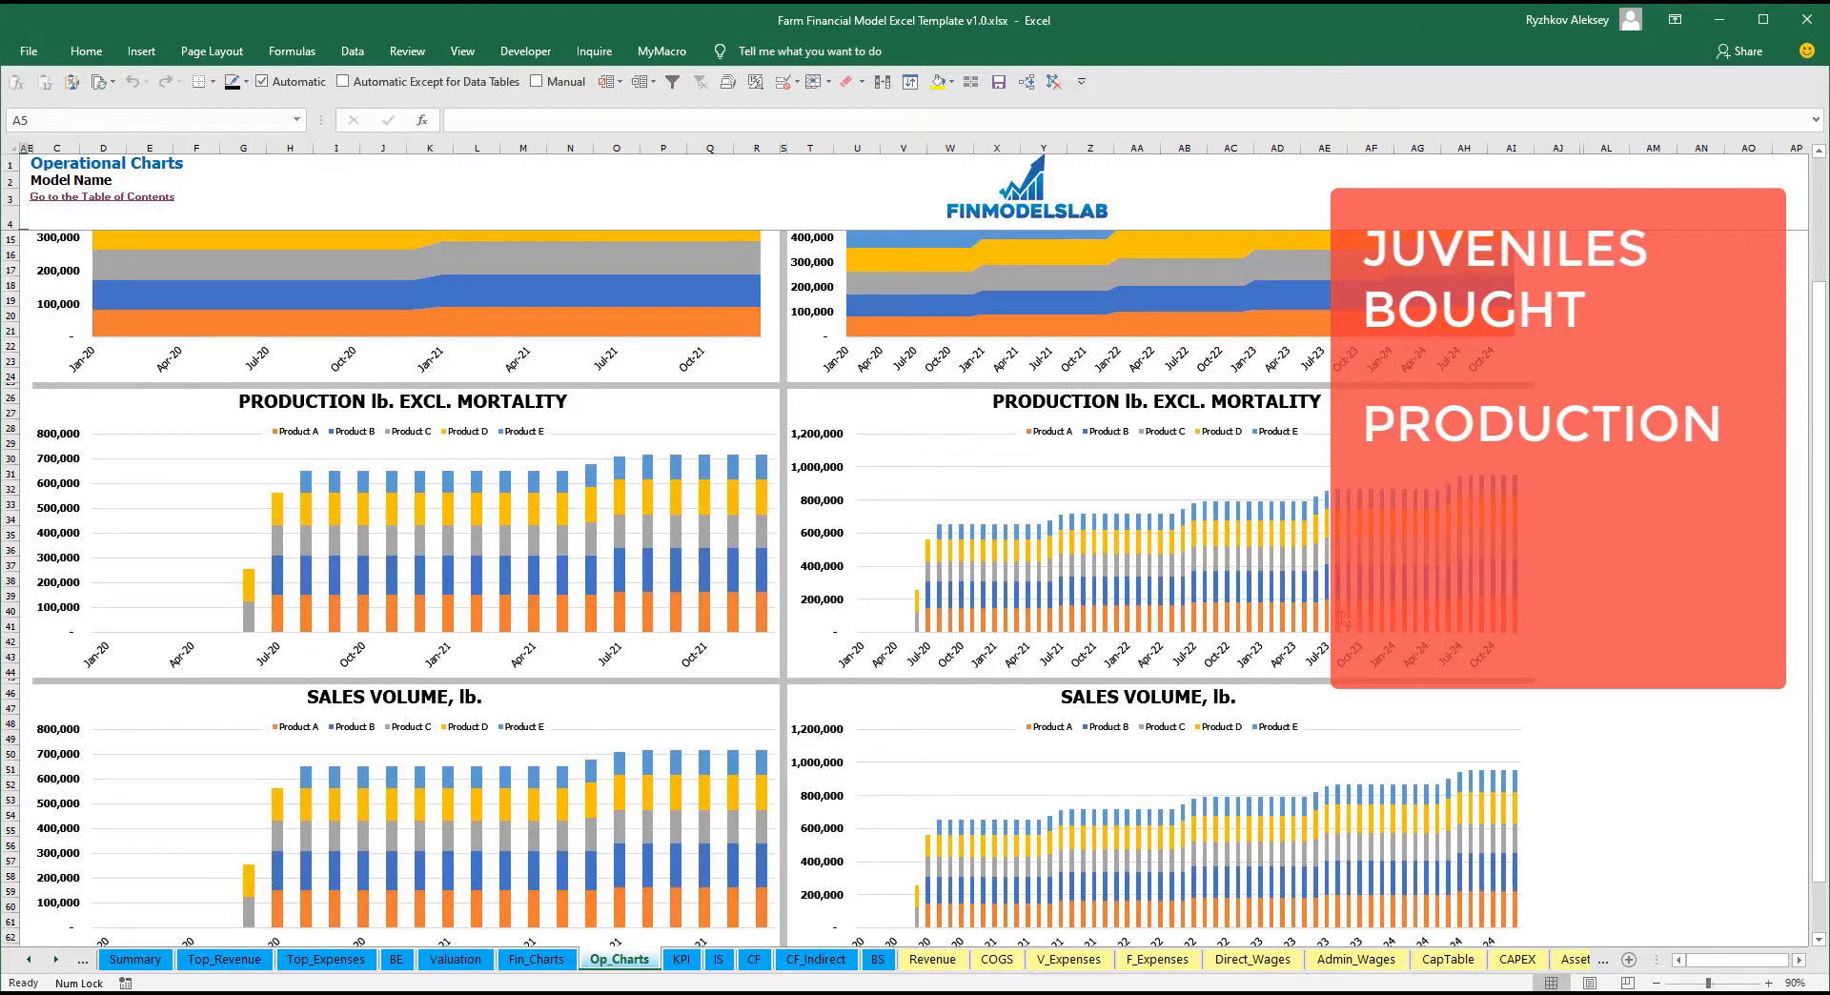
scroll(472, 700, down, 3)
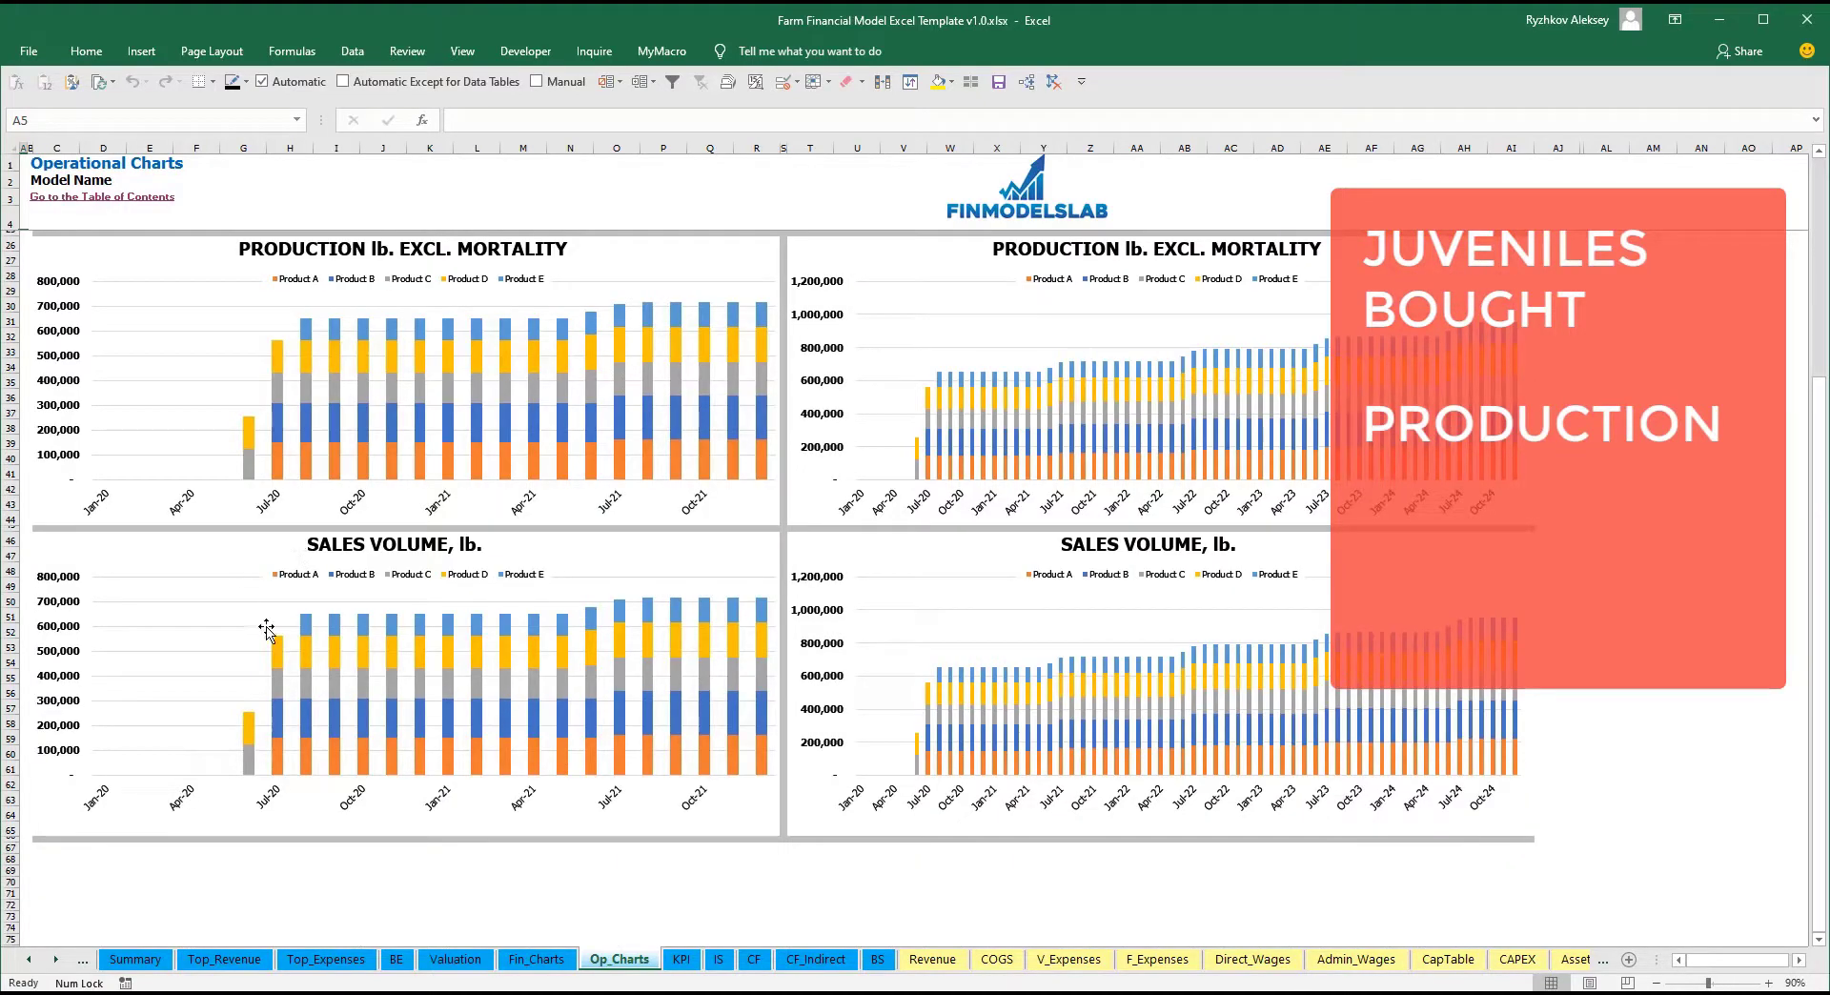
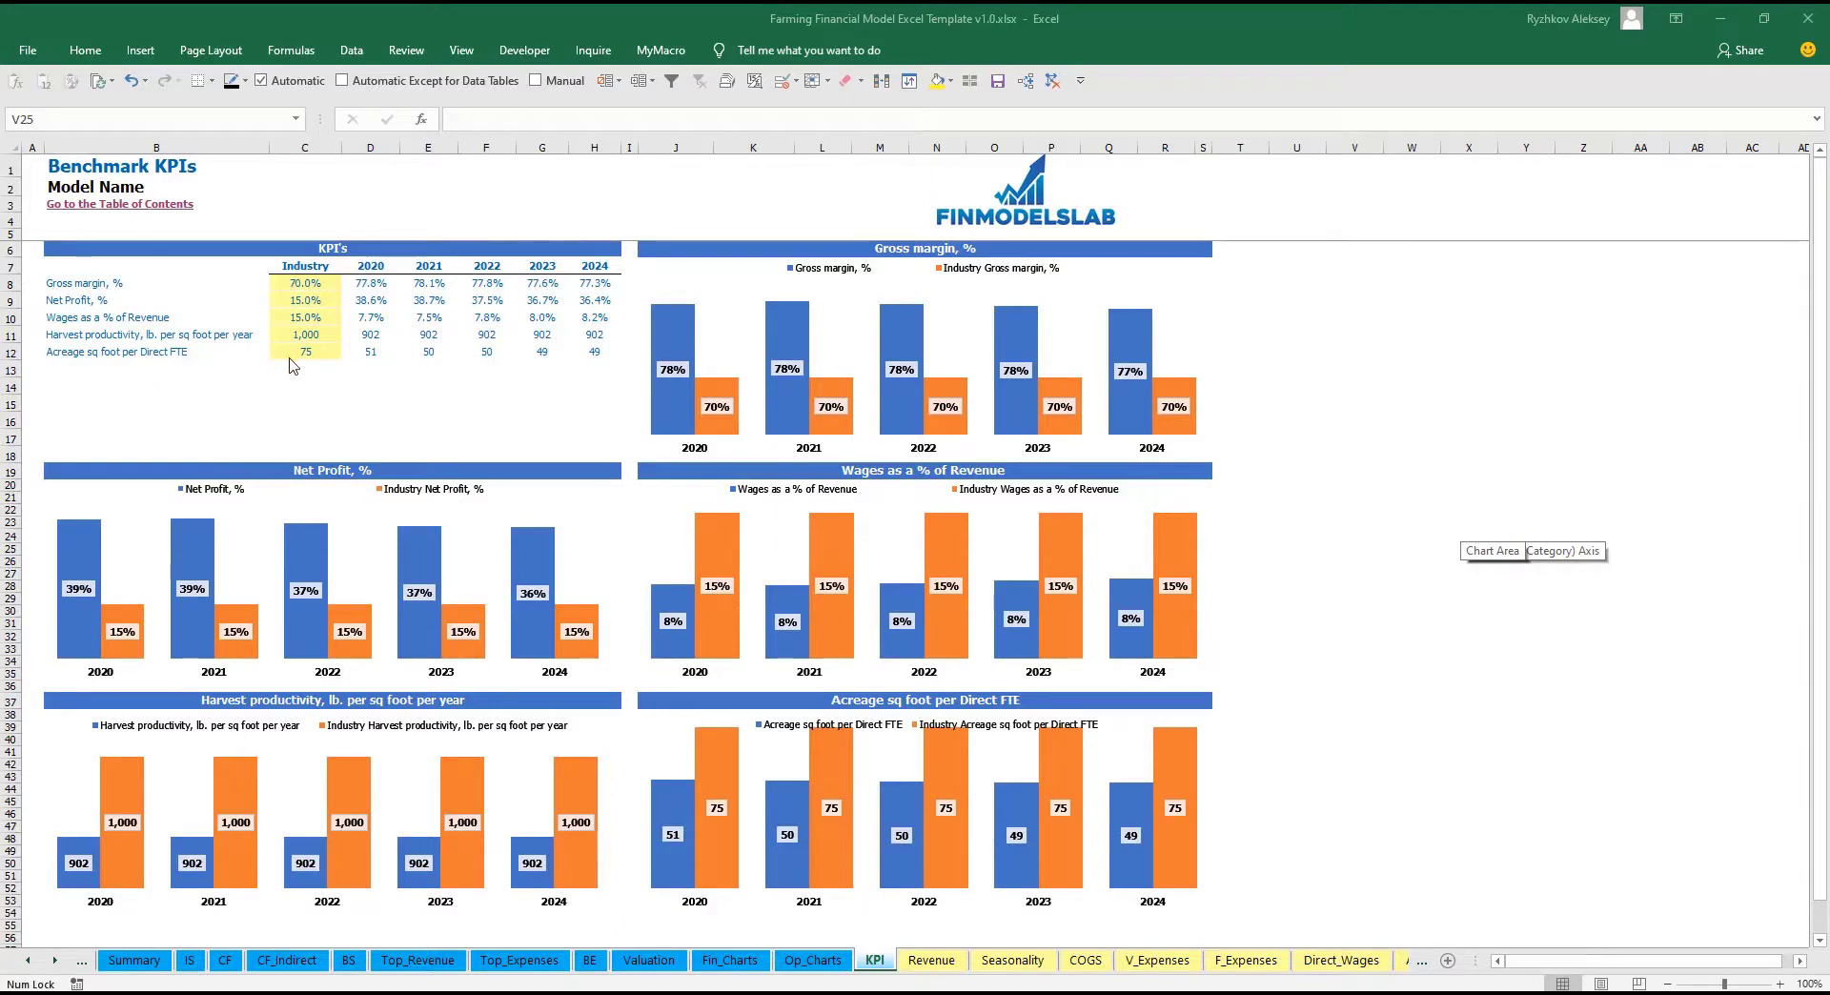
Set the industry benchmark for gross margin to 60% on the KPI sheet.
click(54, 285)
click(297, 286)
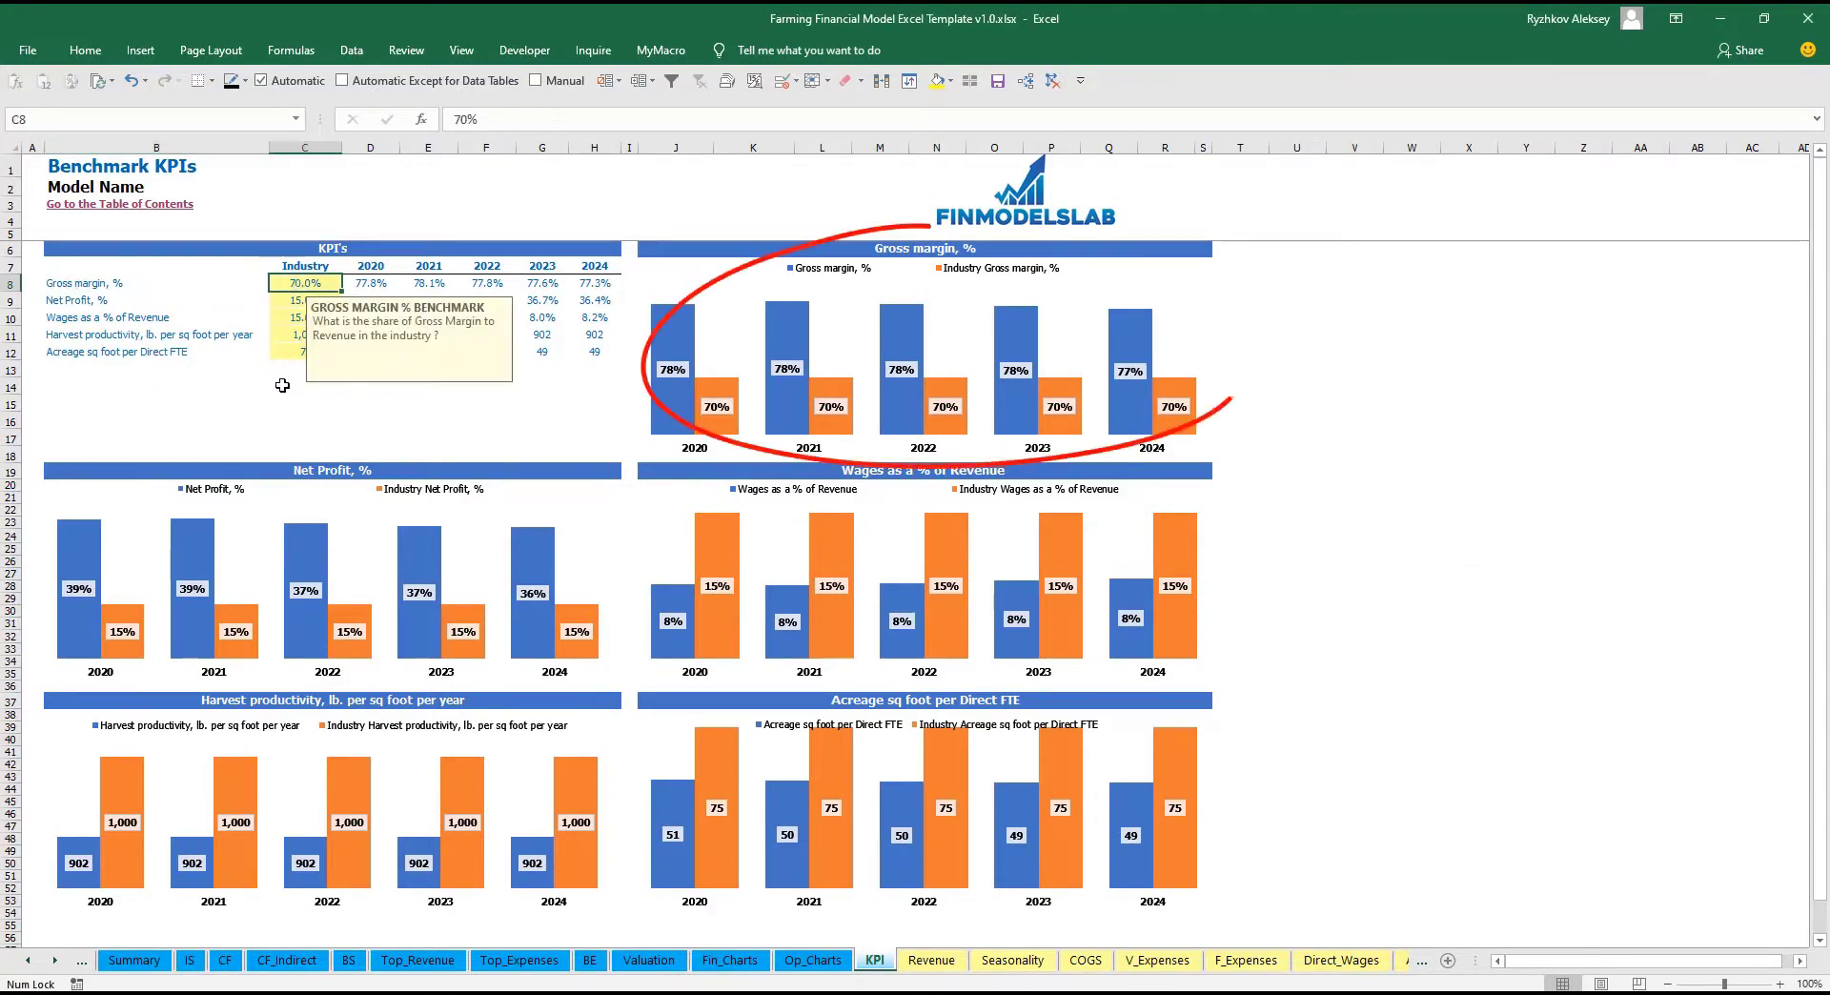
text(60)
click(282, 385)
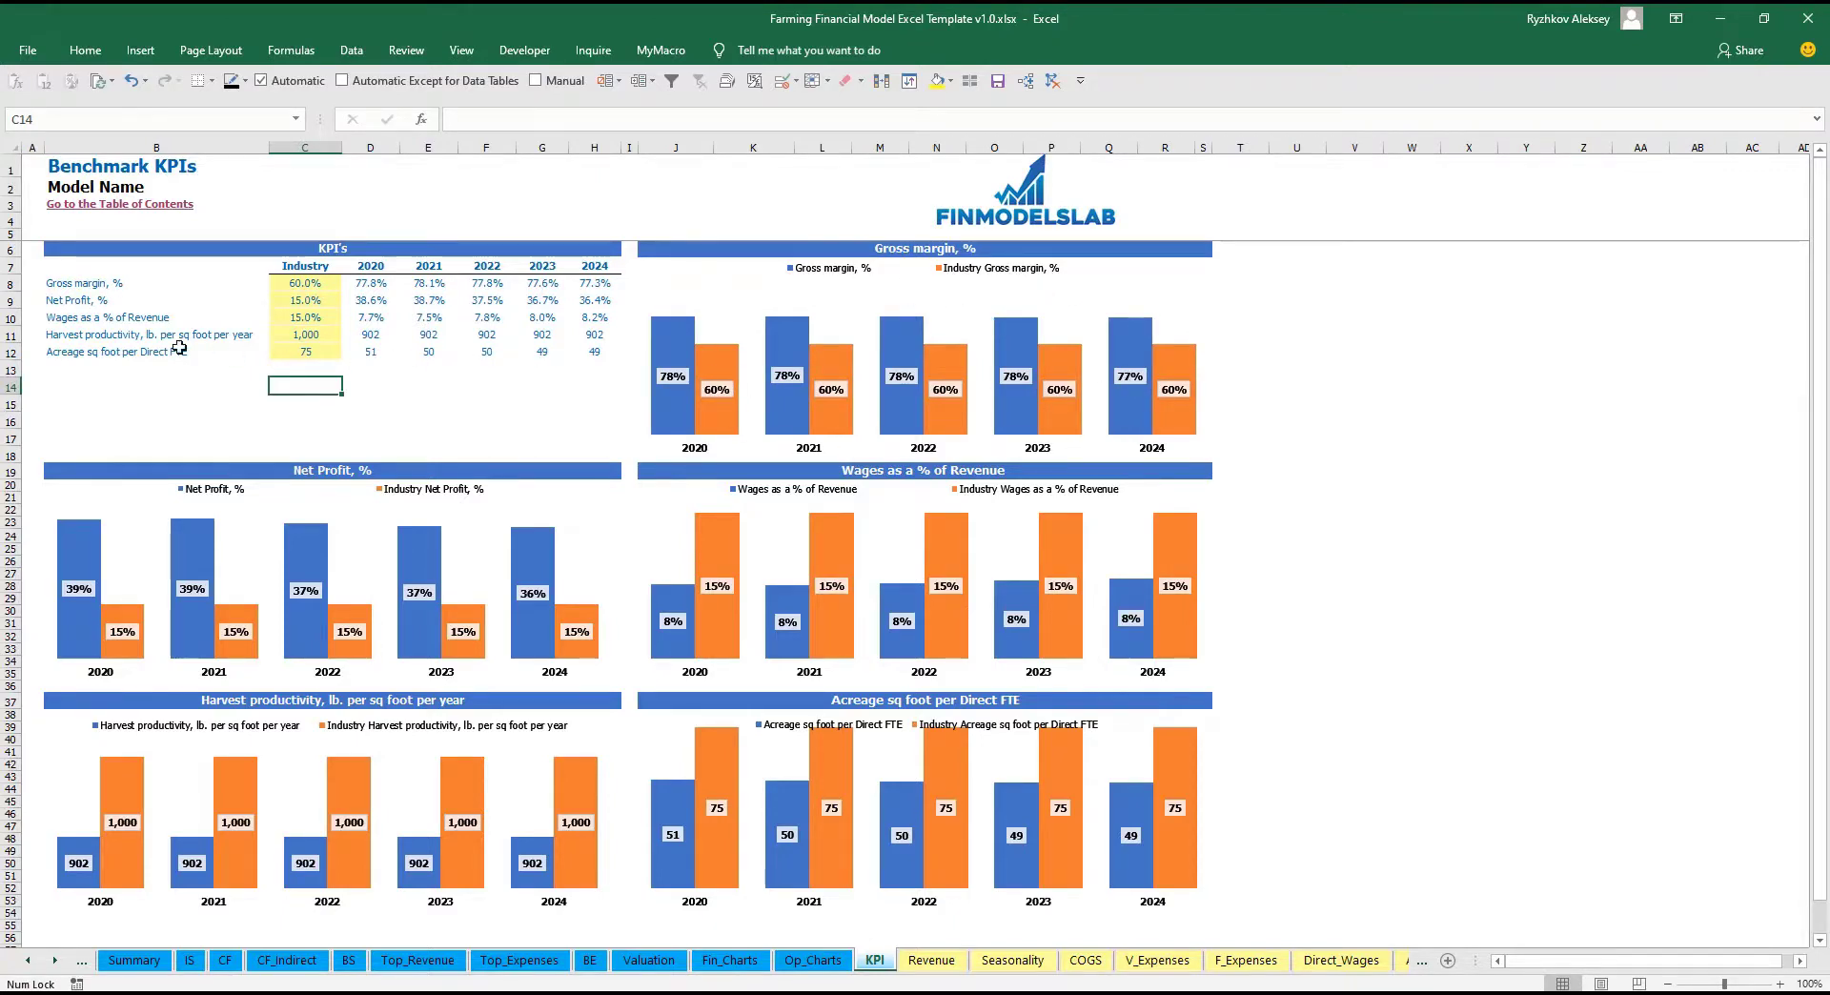
Review the net profit, wages, harvest productivity and acreage KPI rows and the column of industry benchmarks.
click(45, 297)
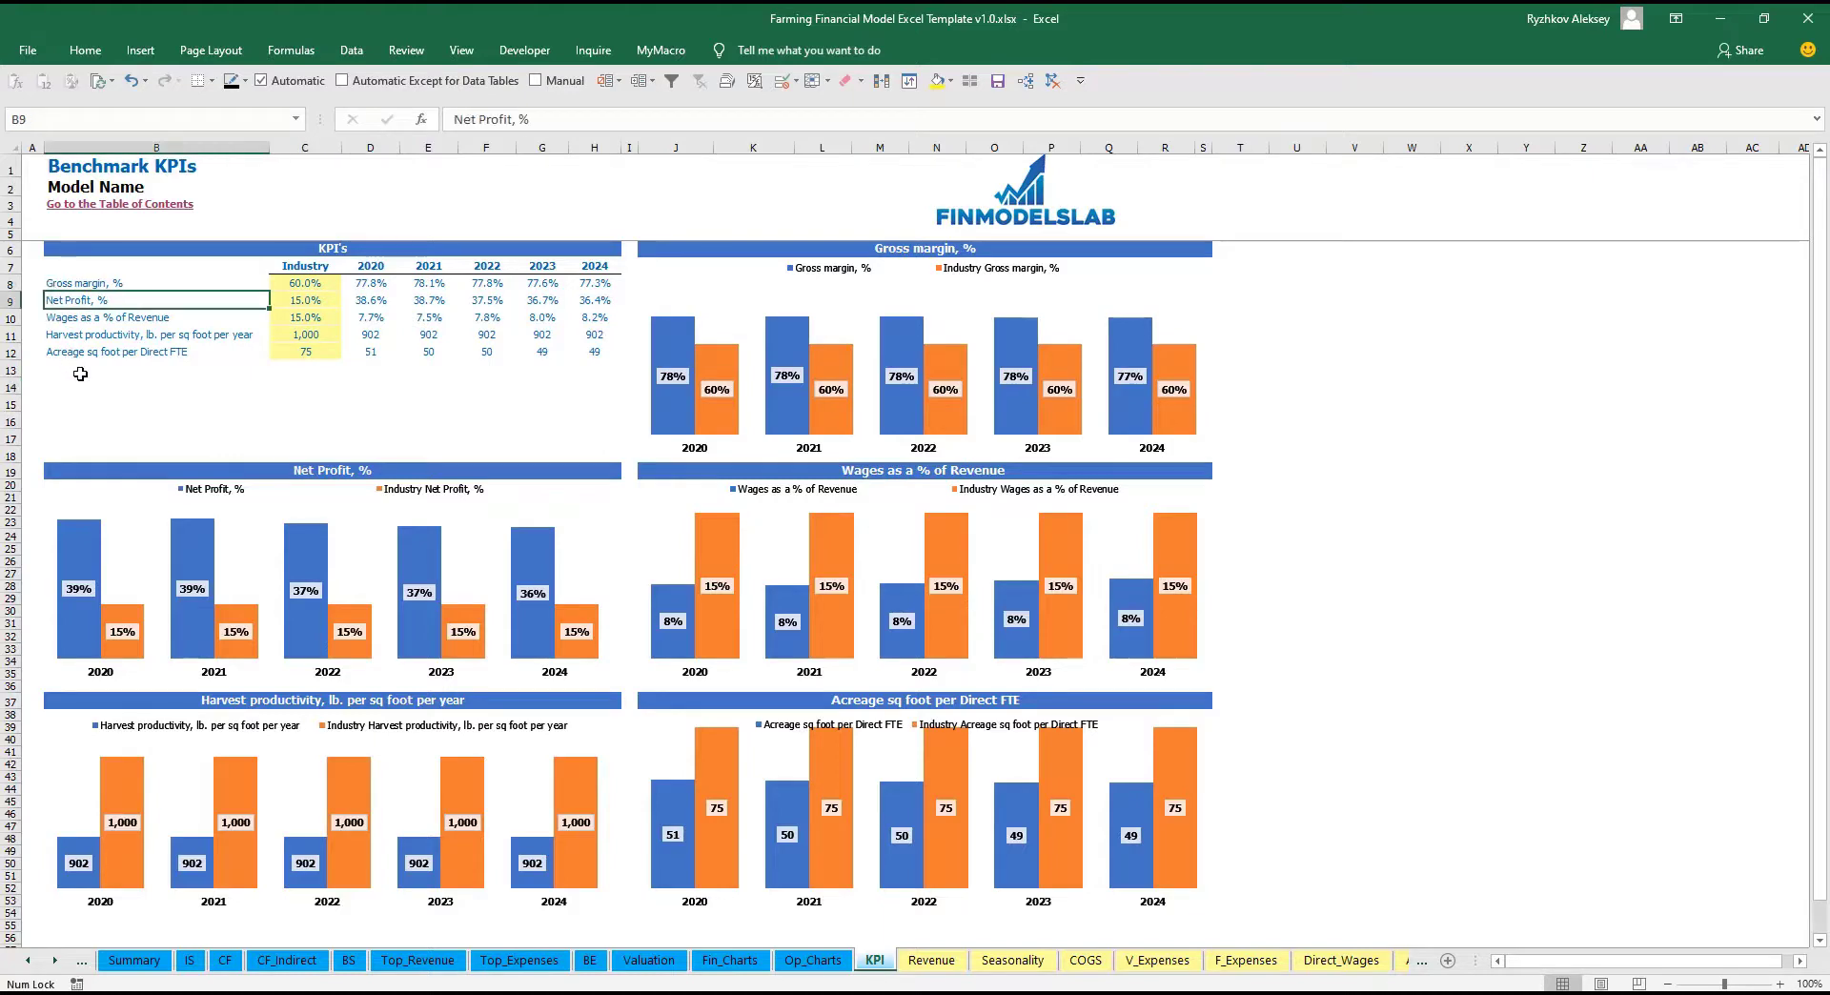
key(Down)
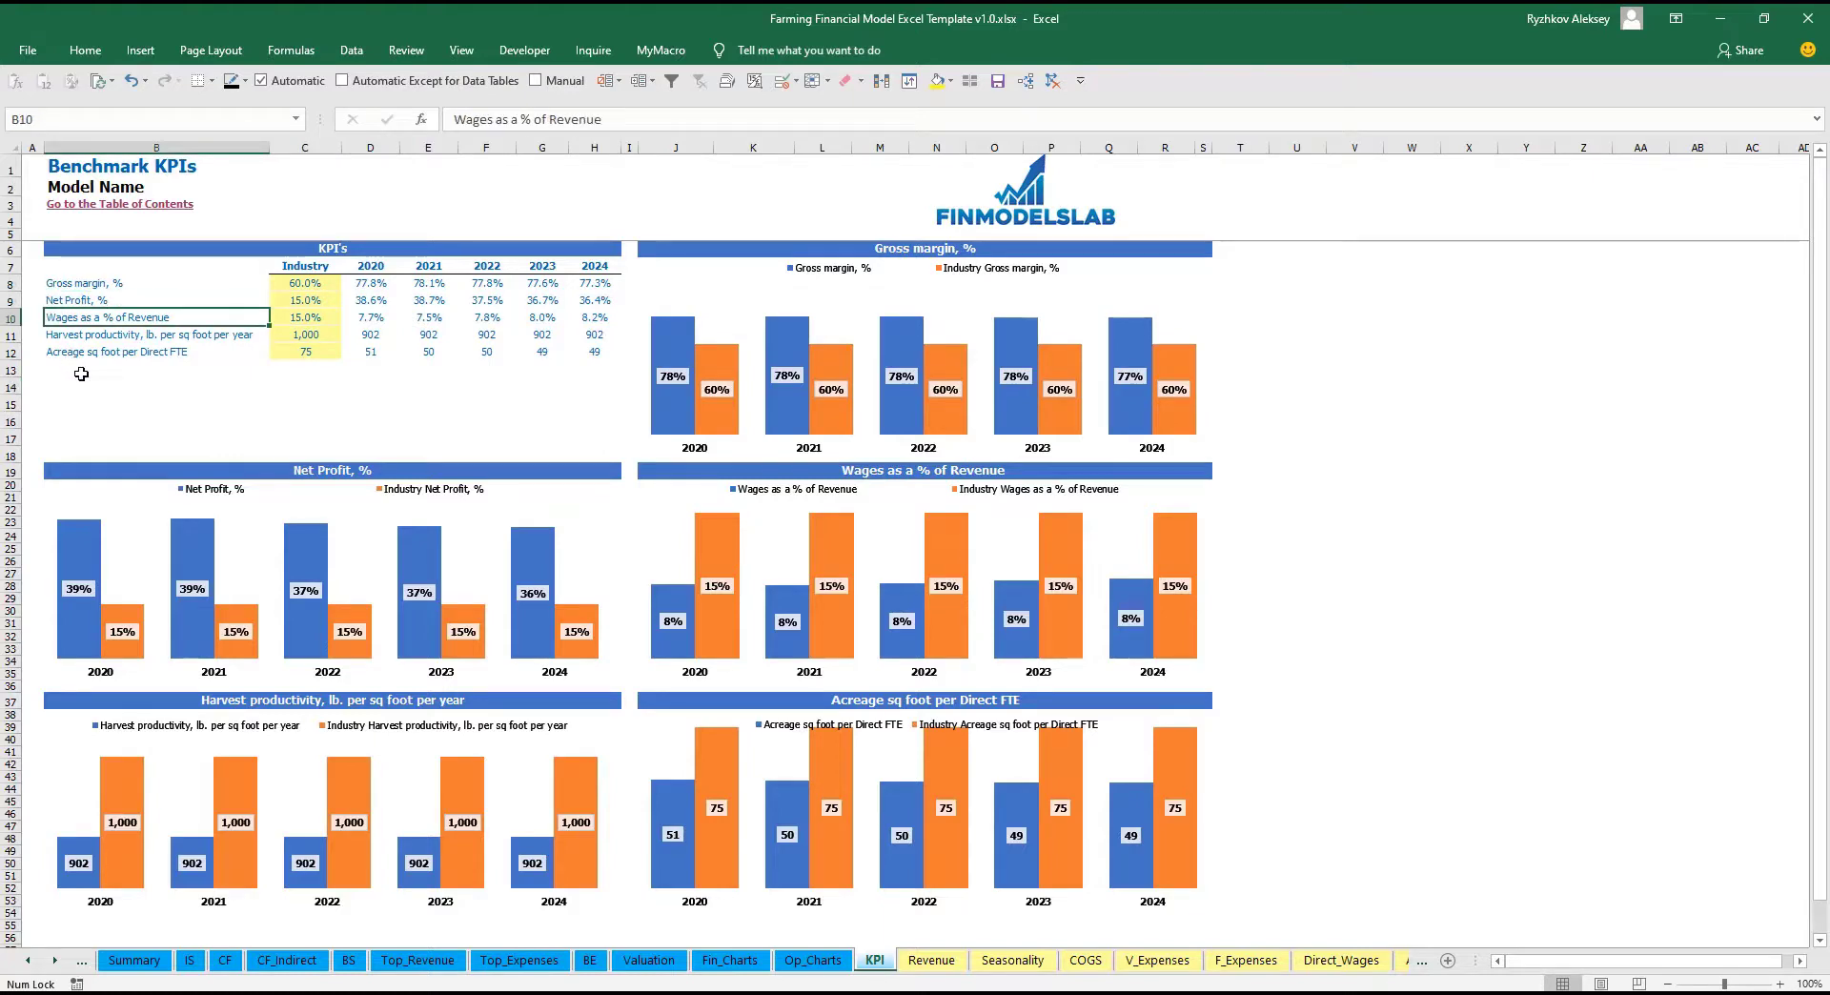
key(Down)
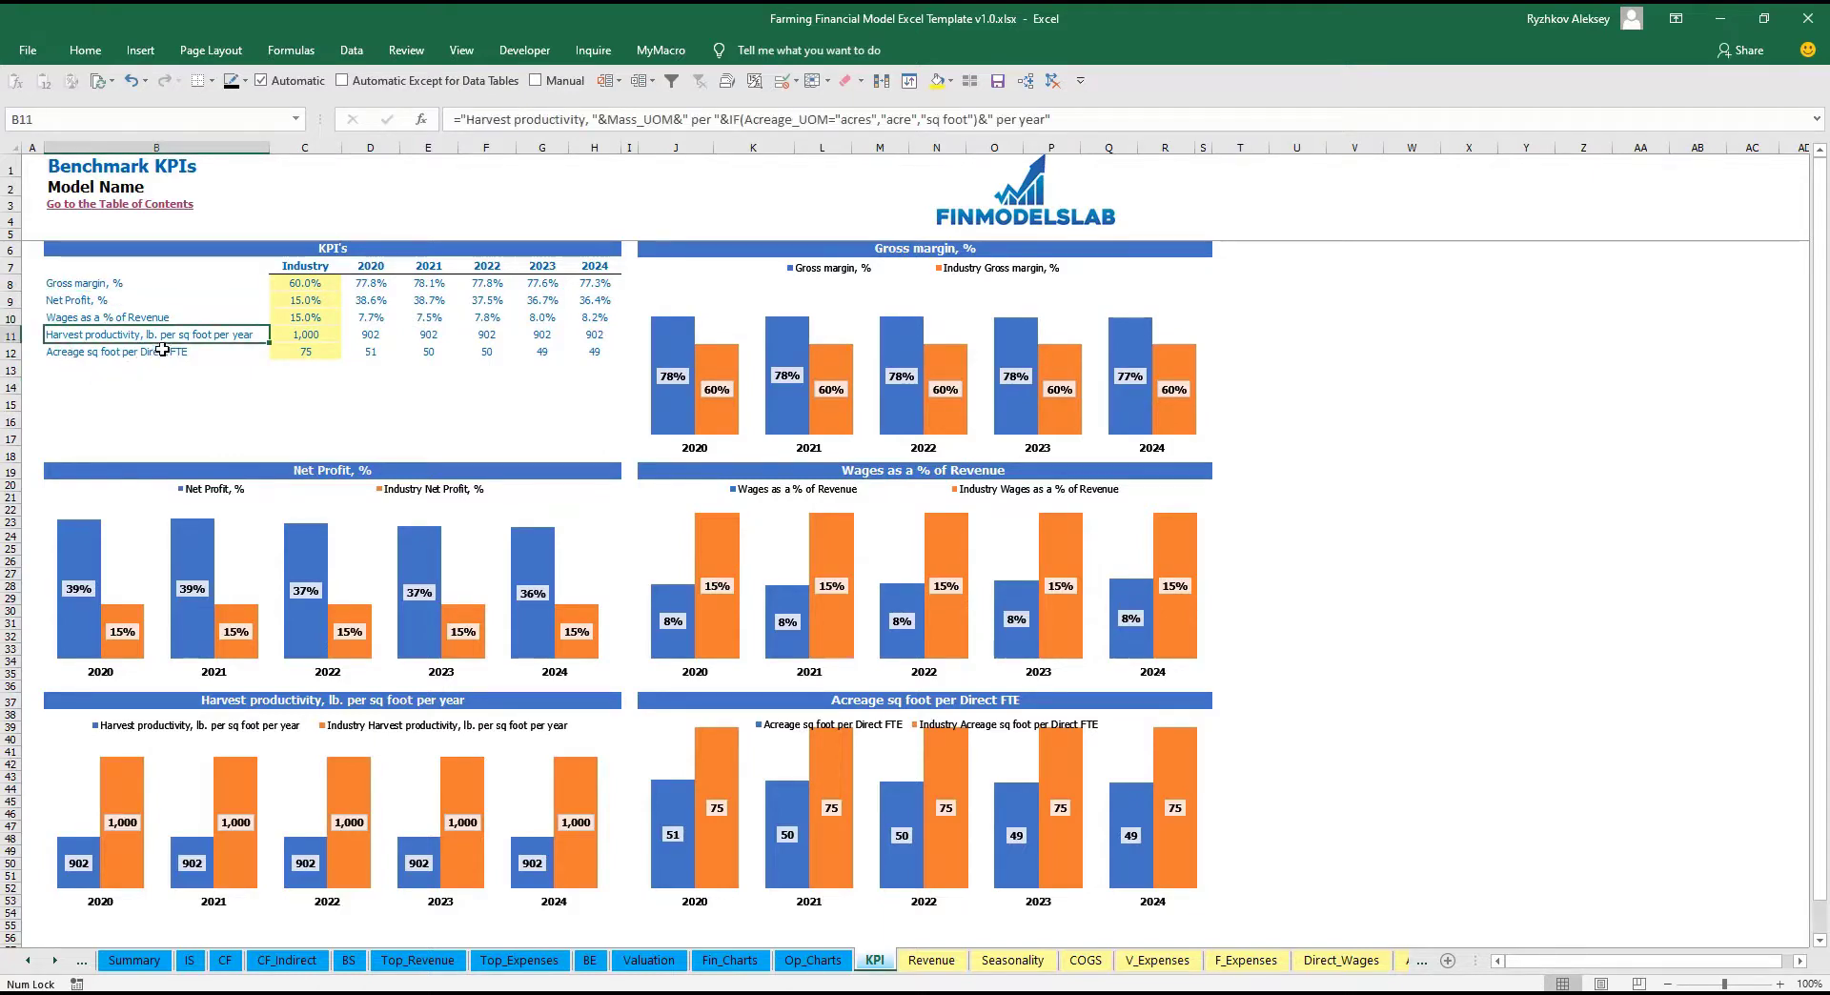
click(223, 354)
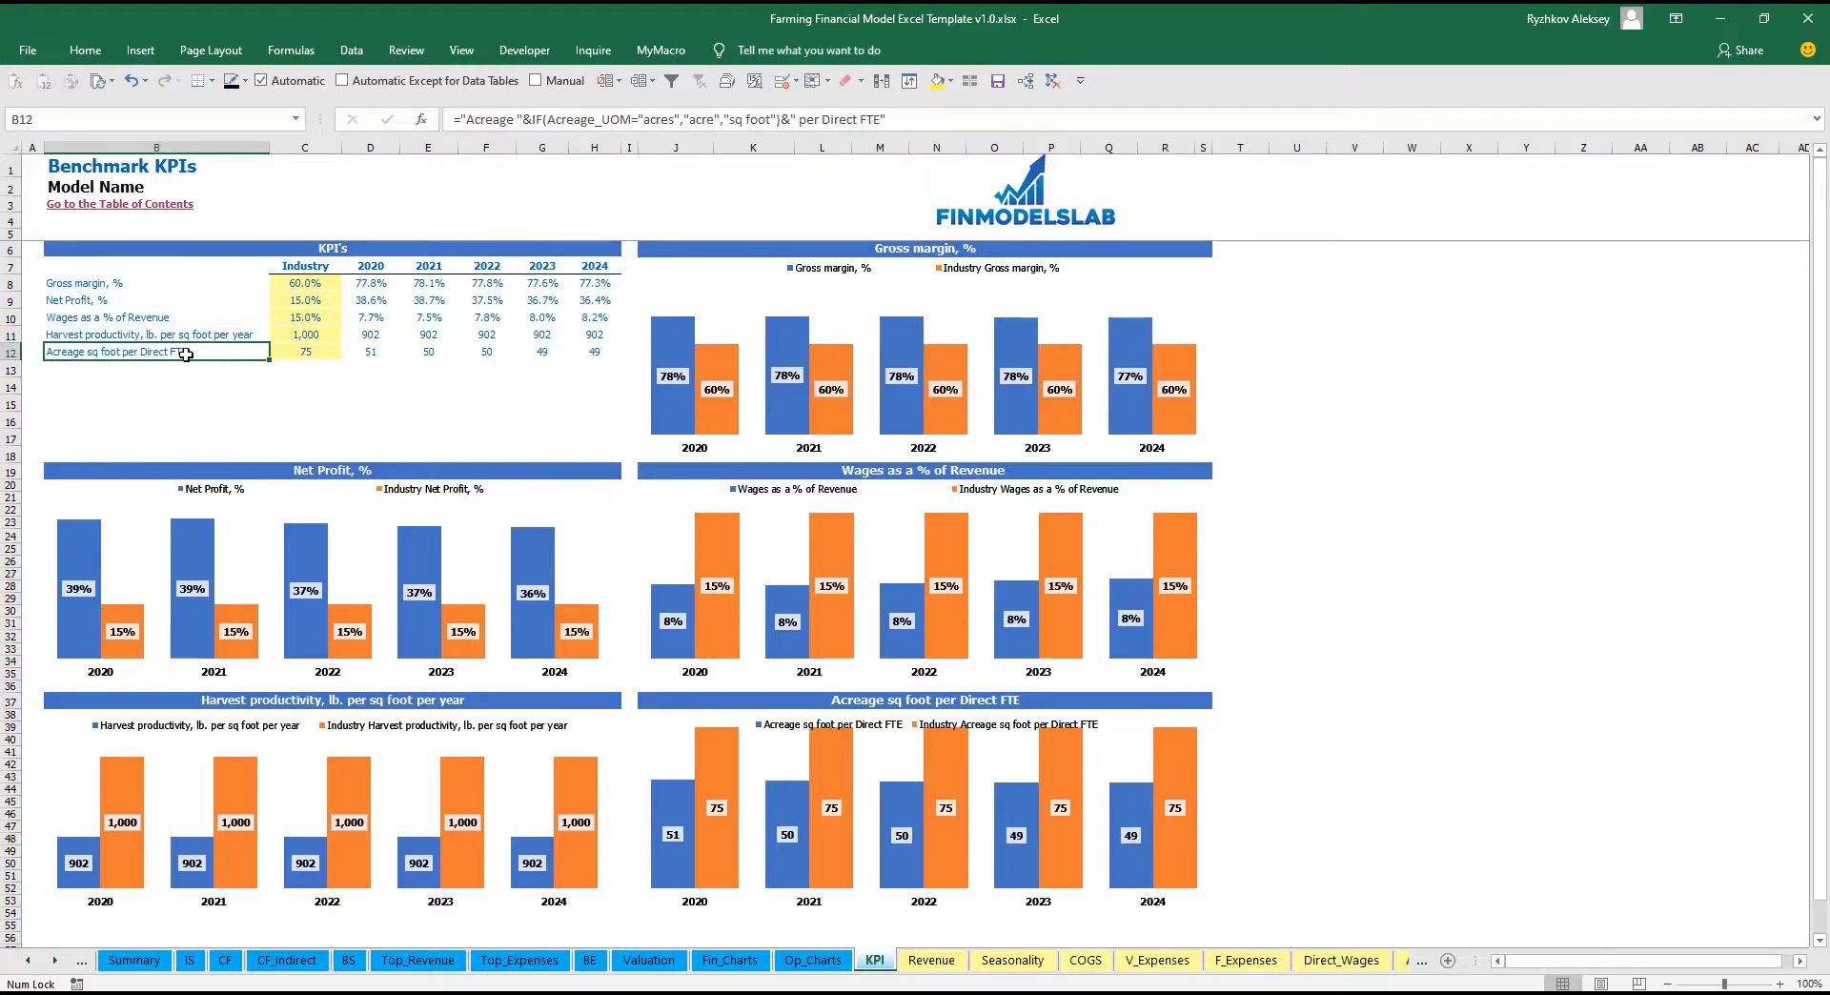
drag(316, 285, 287, 367)
click(249, 391)
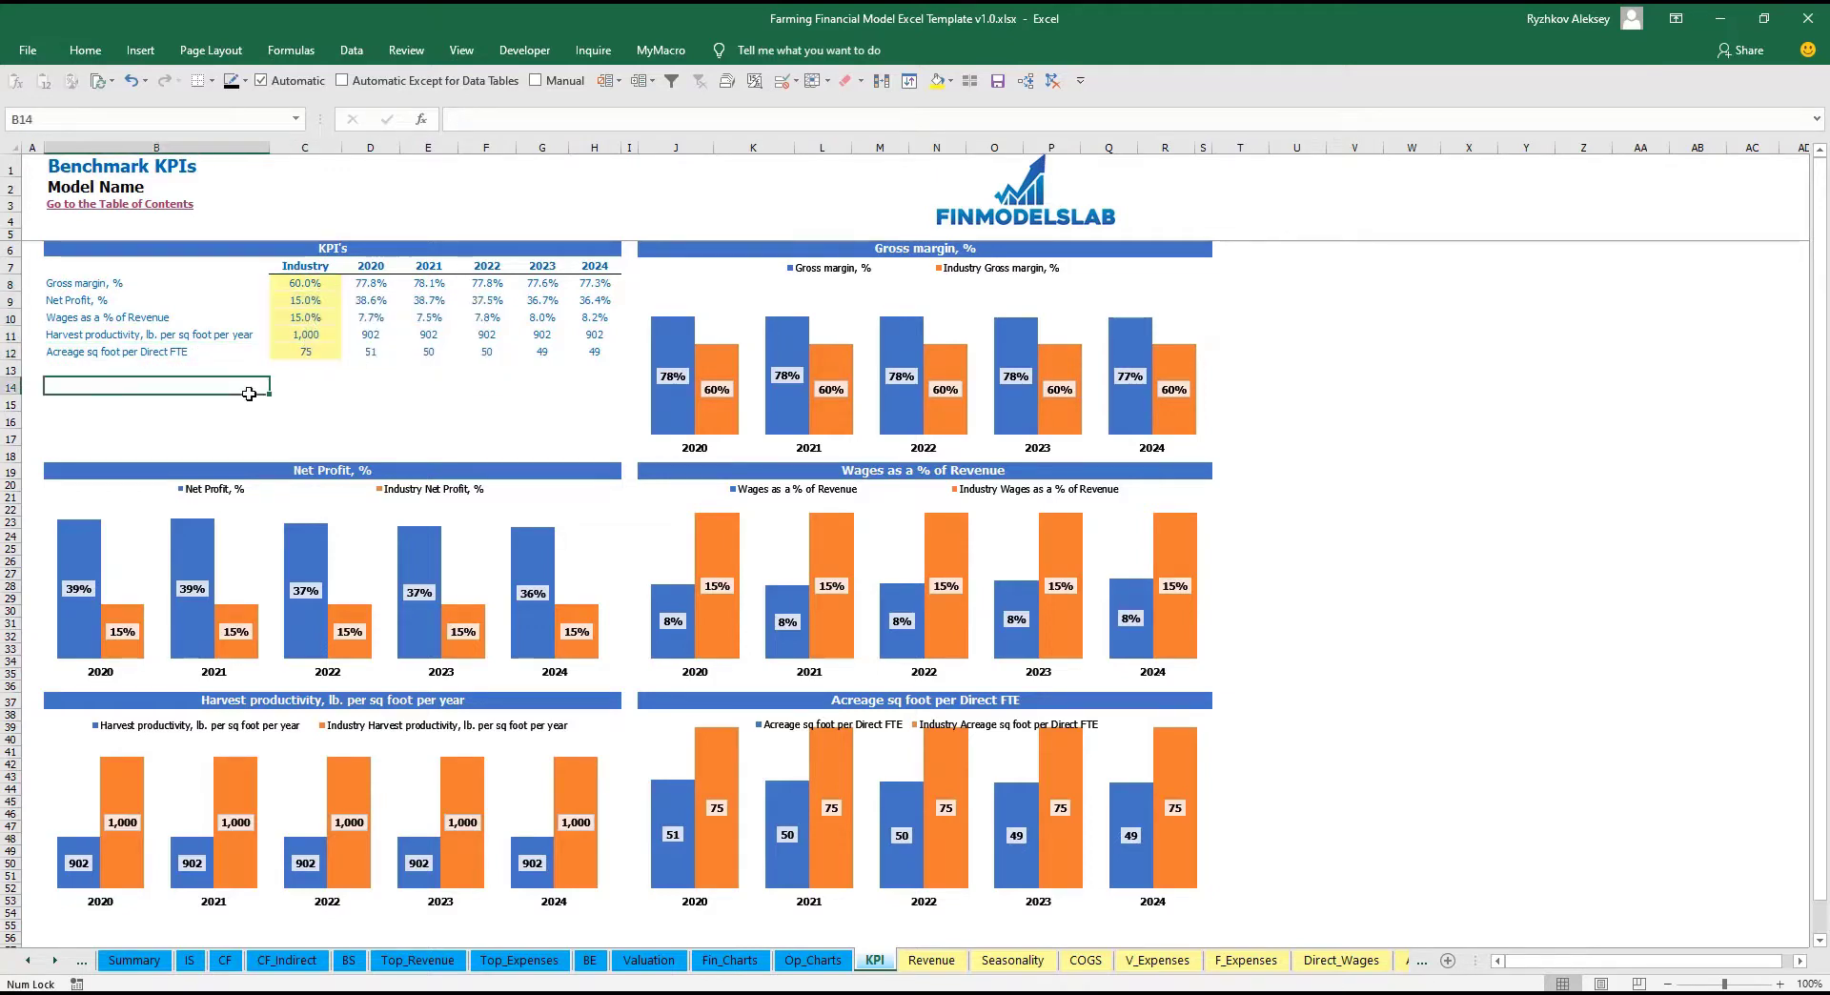
Set the industry benchmark for net profit to 20% in the KPI table.
click(307, 300)
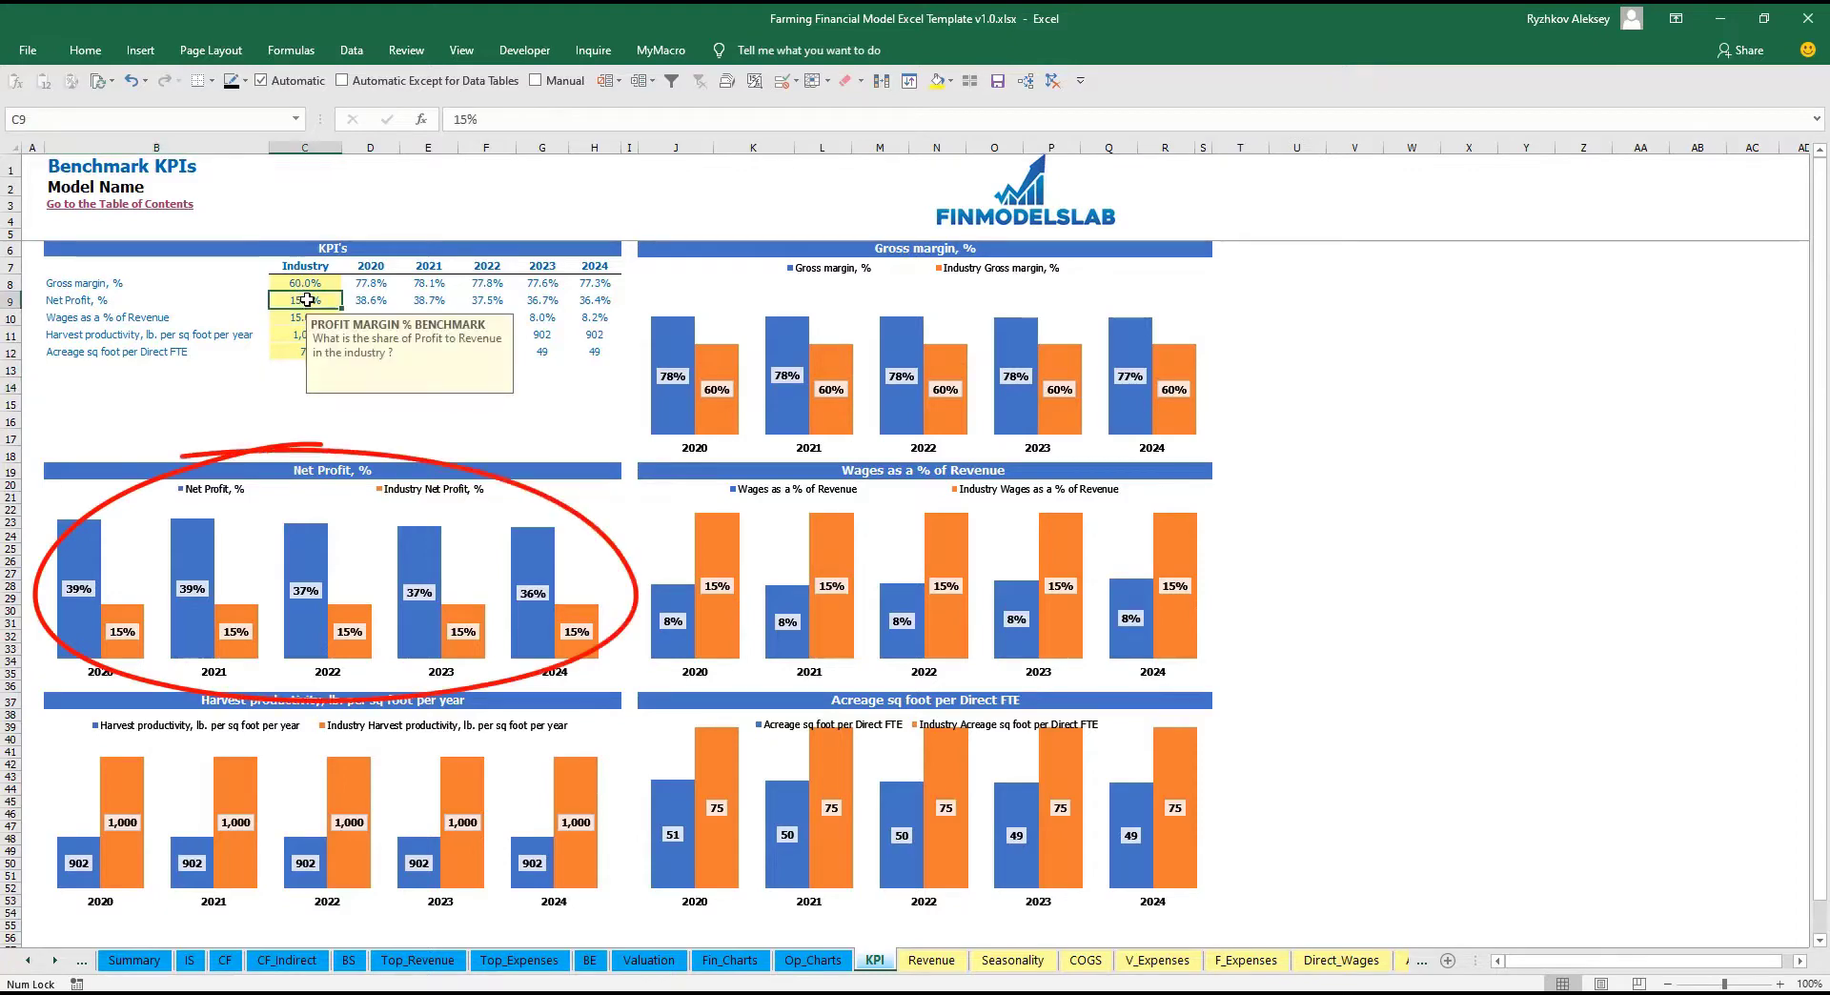
text(20)
key(Return)
click(268, 371)
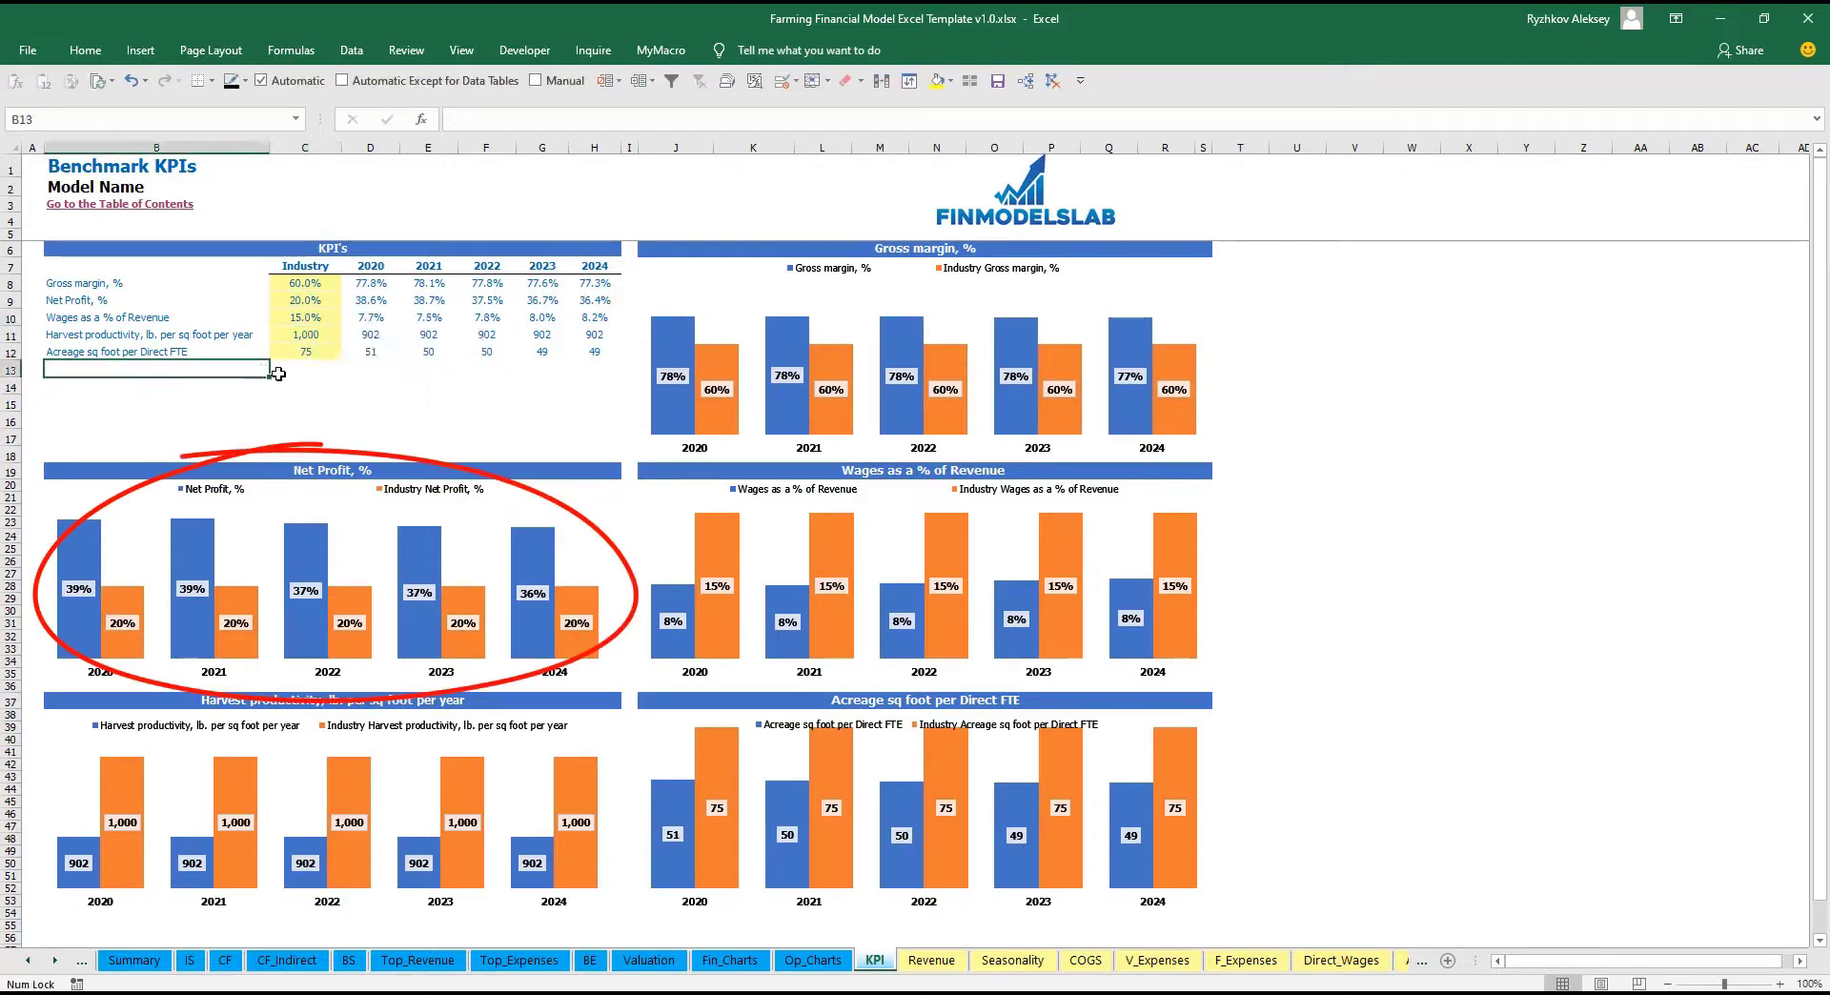
Examine the model's 2020 to 2024 KPI values against the industry benchmarks.
mouse_move(370, 282)
mouse_down()
mouse_move(572, 324)
mouse_move(581, 351)
mouse_up()
click(420, 408)
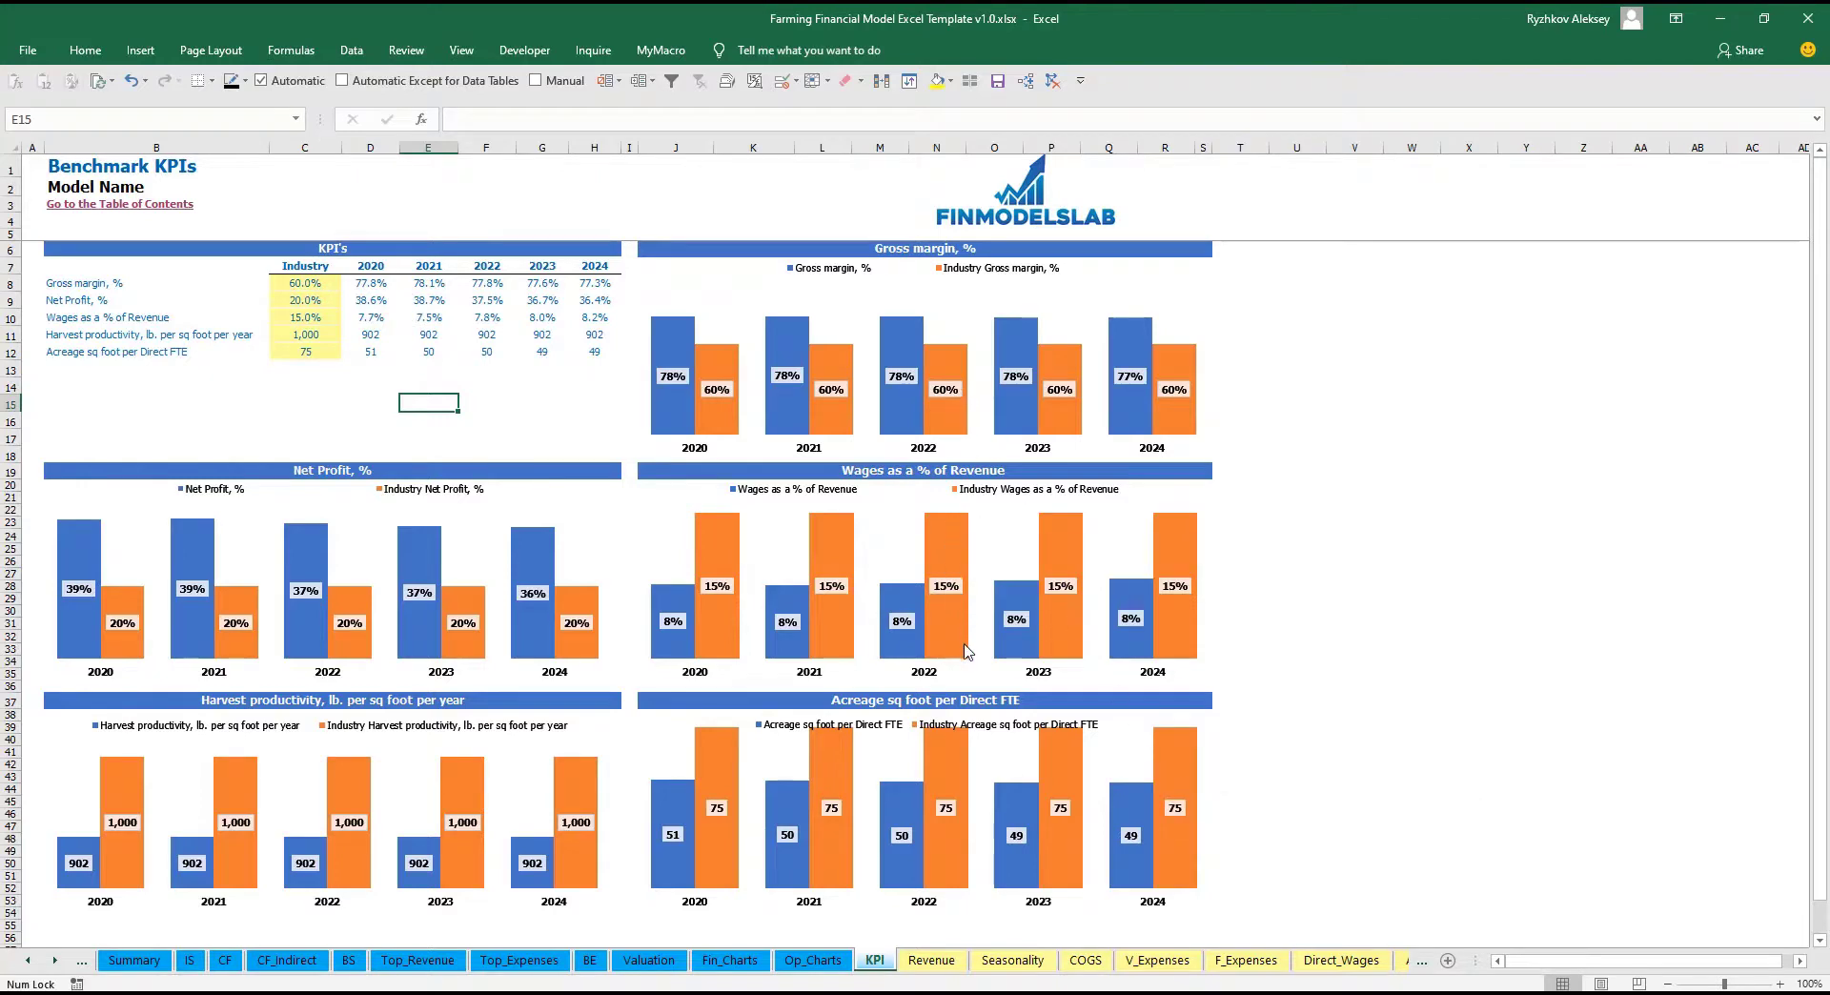
mouse_move(969, 651)
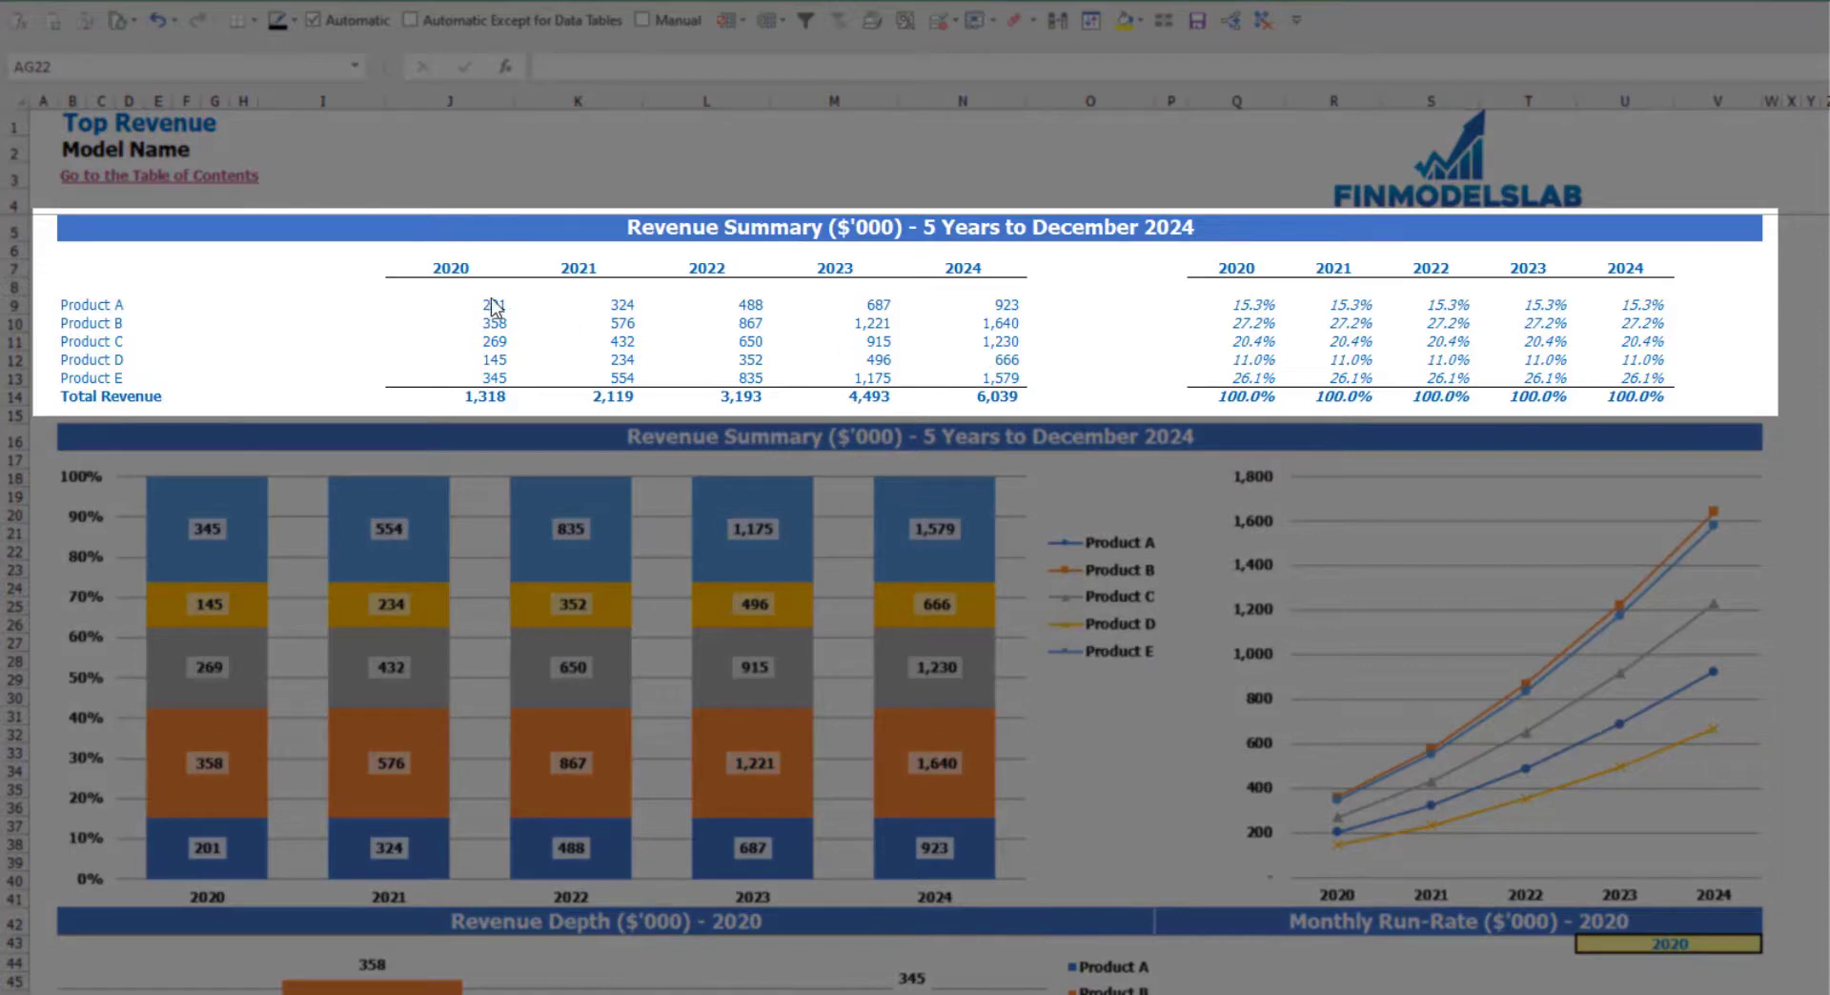
Examine the five-year revenue amounts by product and their percentage shares in the Top Revenue summary table.
drag(491, 303, 1001, 395)
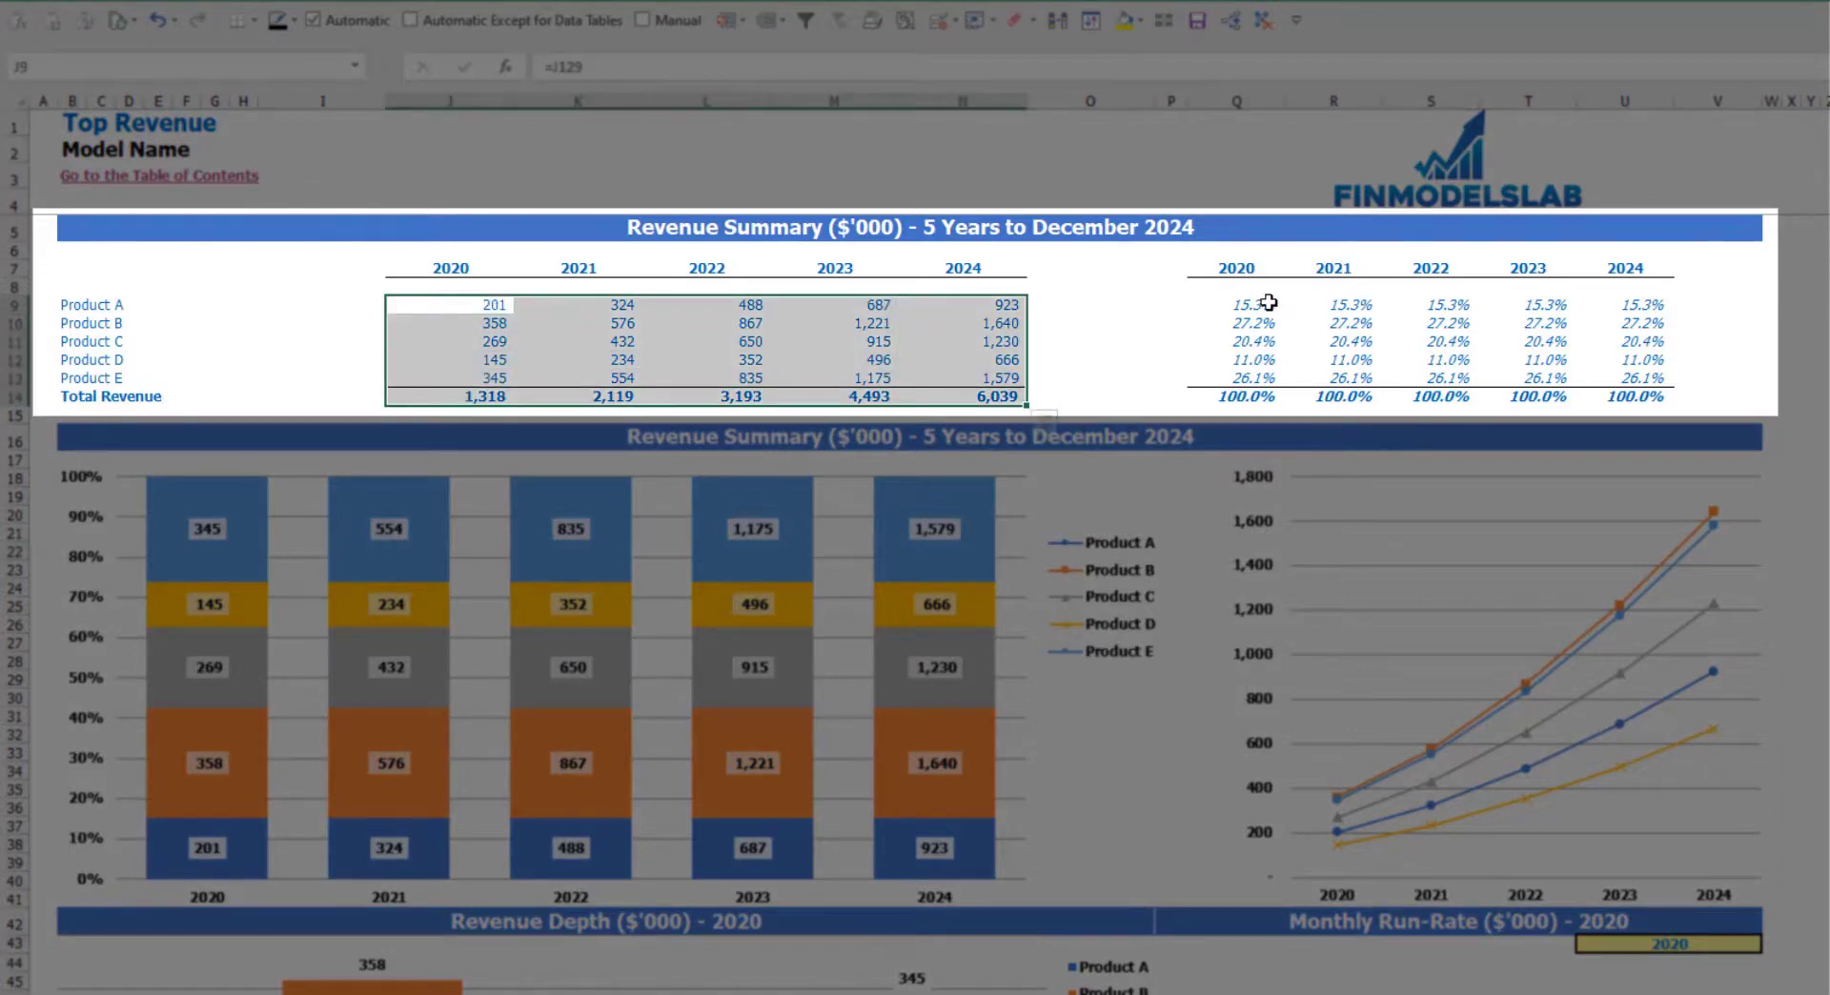
drag(1268, 303, 1634, 396)
click(1822, 359)
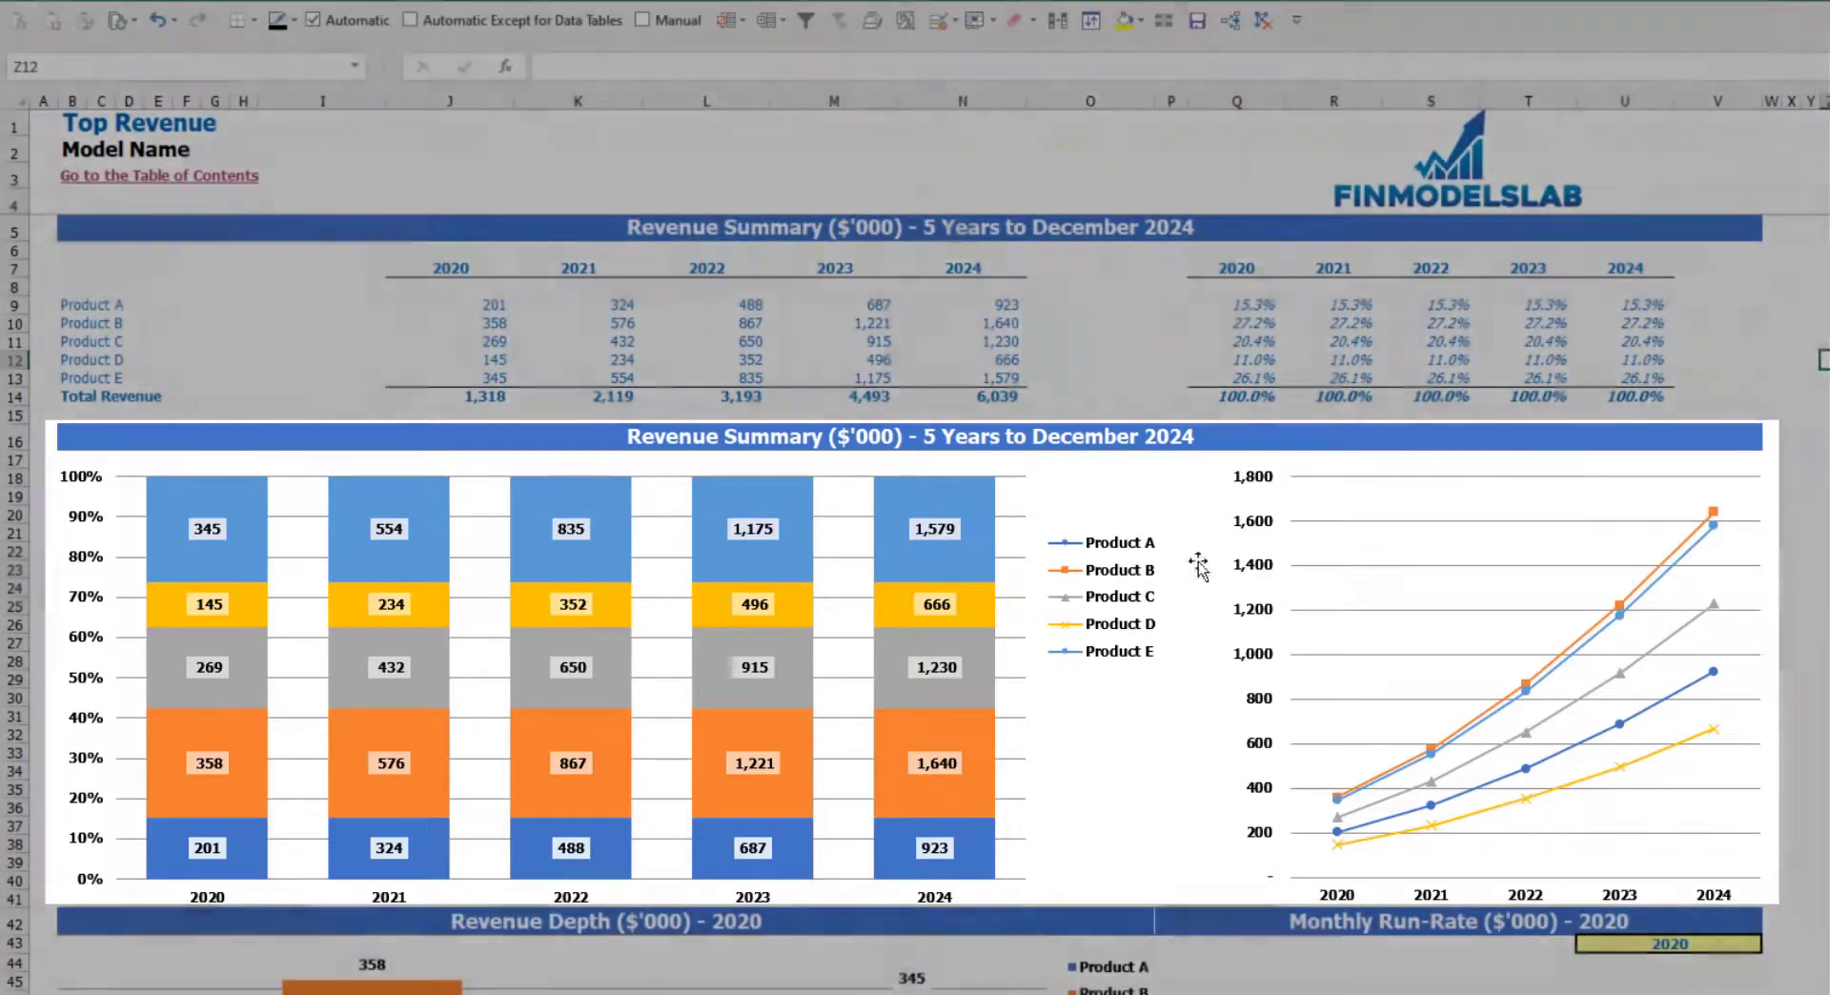
Set the year for the Revenue Depth and Monthly Run-Rate charts to 2021.
scroll(1239, 510, down, 7)
scroll(610, 458, down, 3)
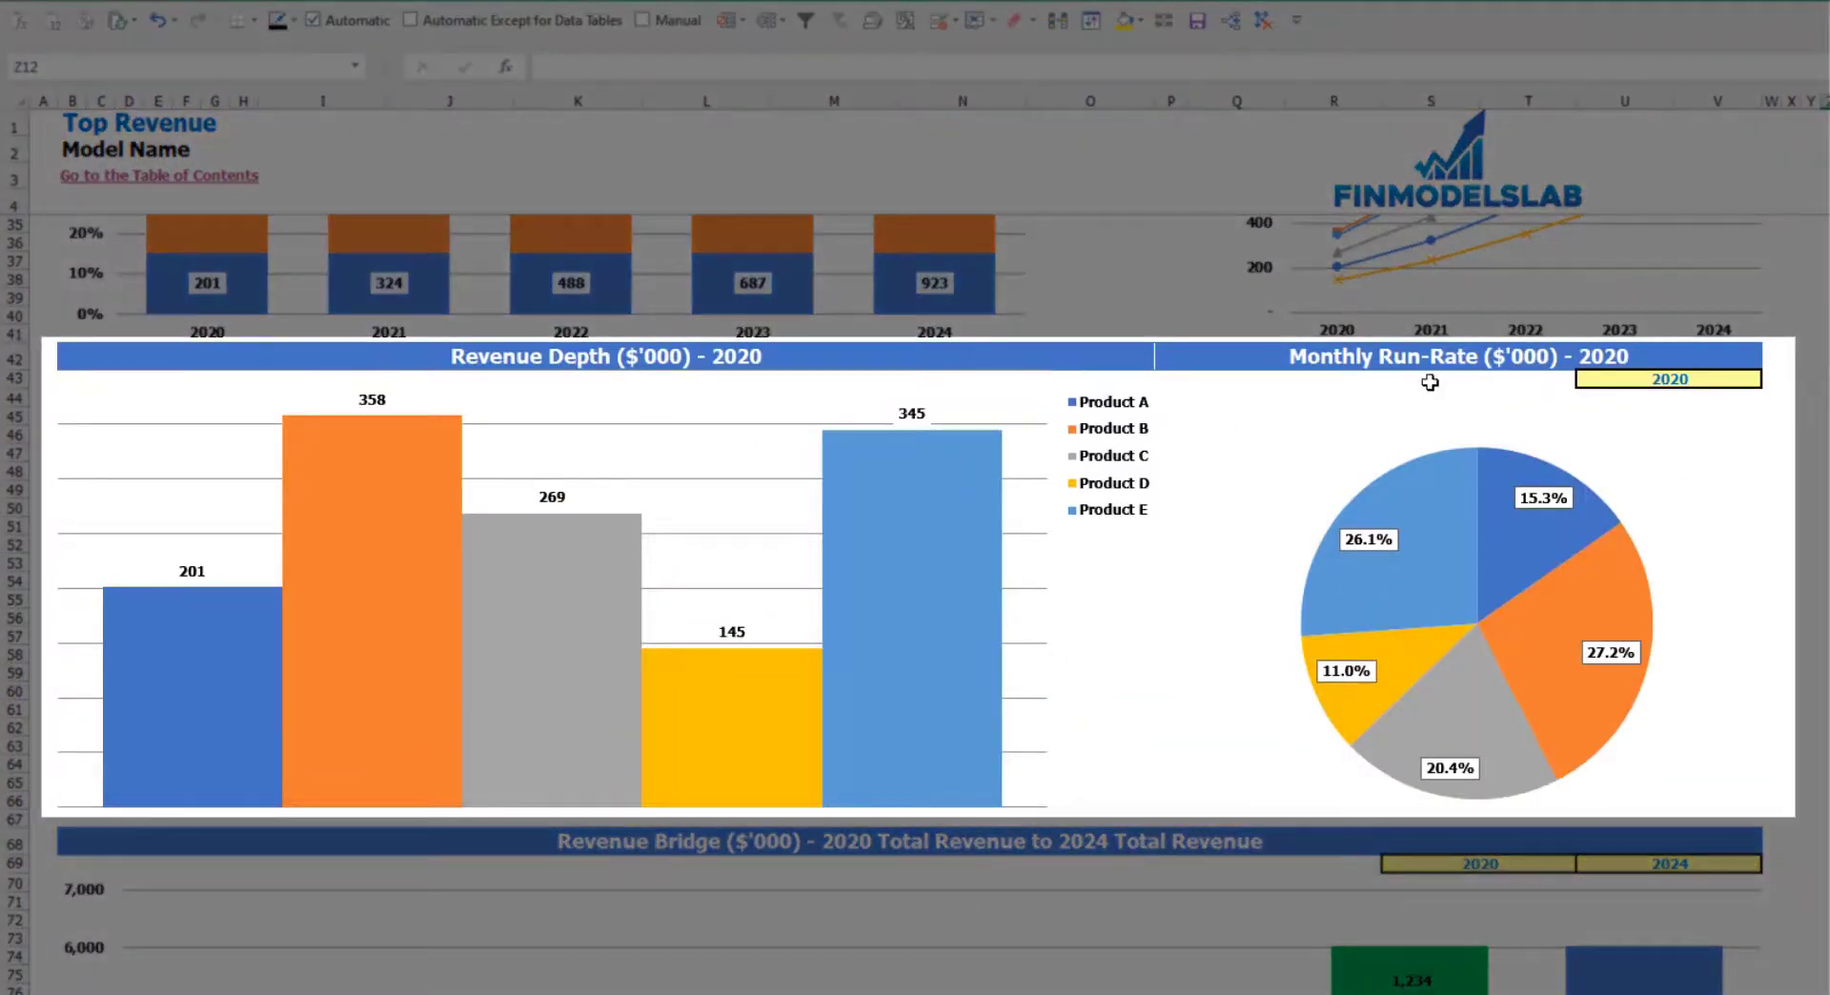
click(1730, 377)
click(1770, 380)
click(1752, 417)
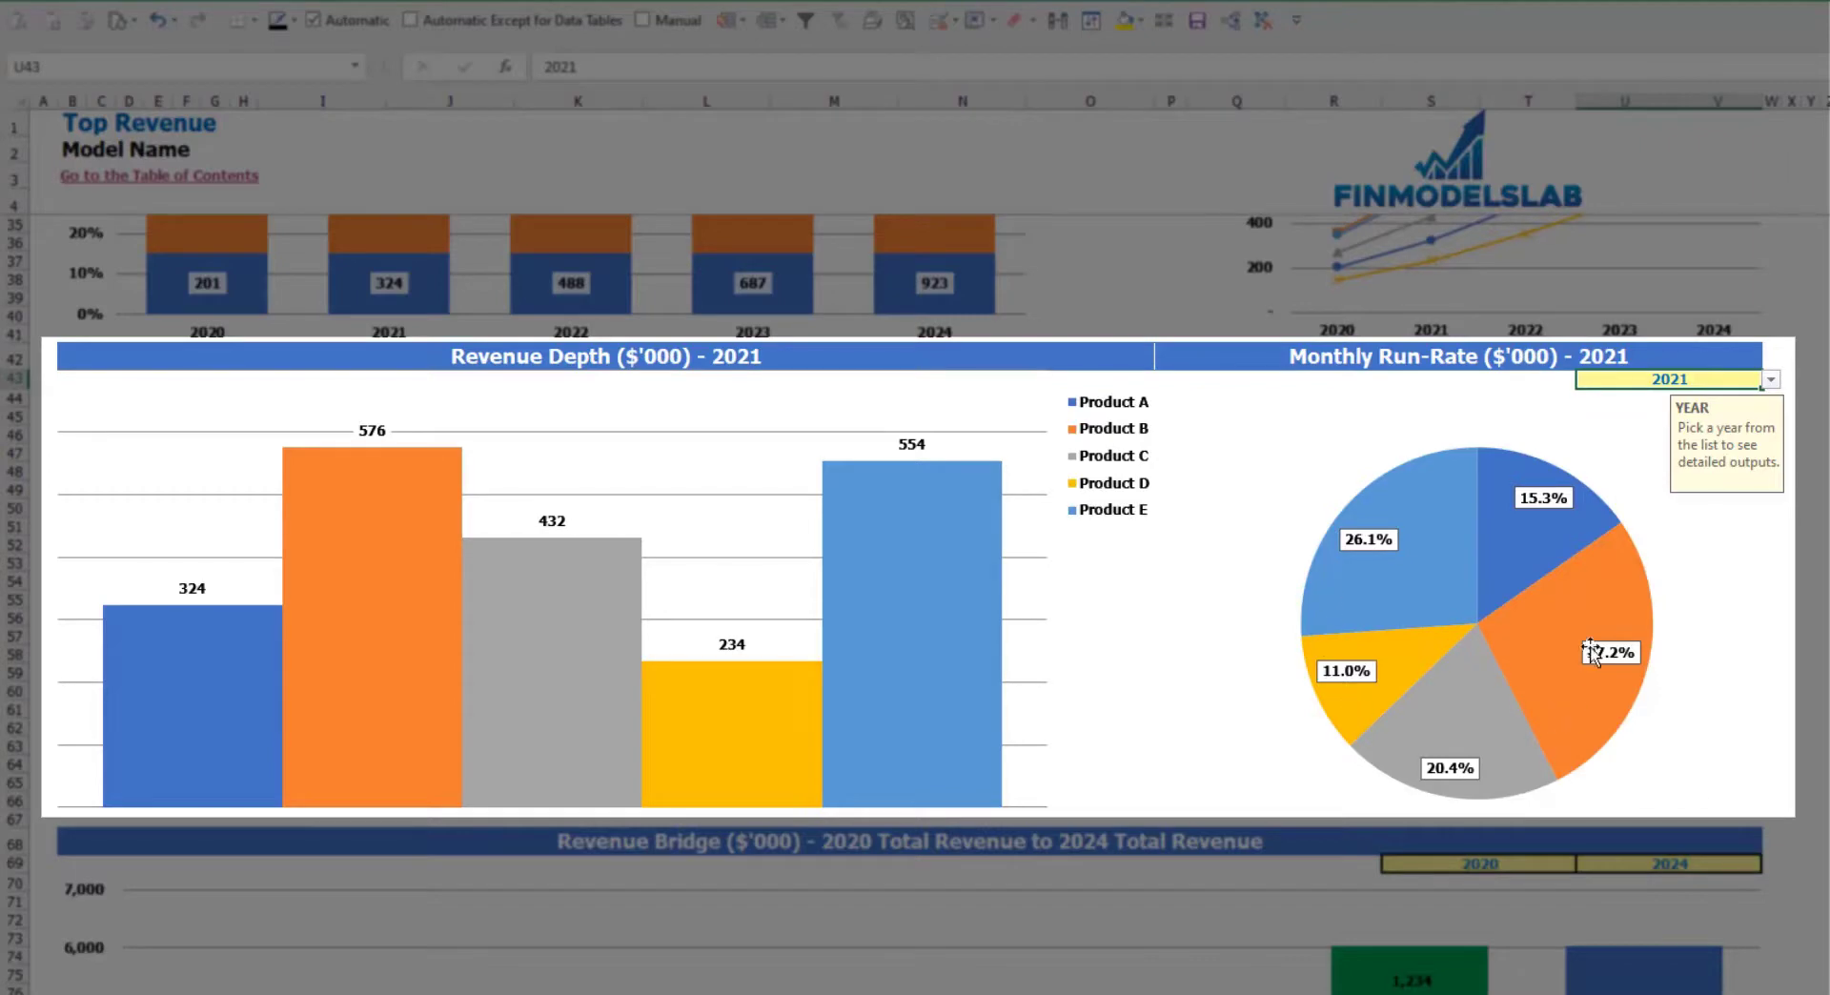
Examine the Revenue Bridge chart from 2020 total revenue to 2024 total revenue.
scroll(1486, 700, down, 3)
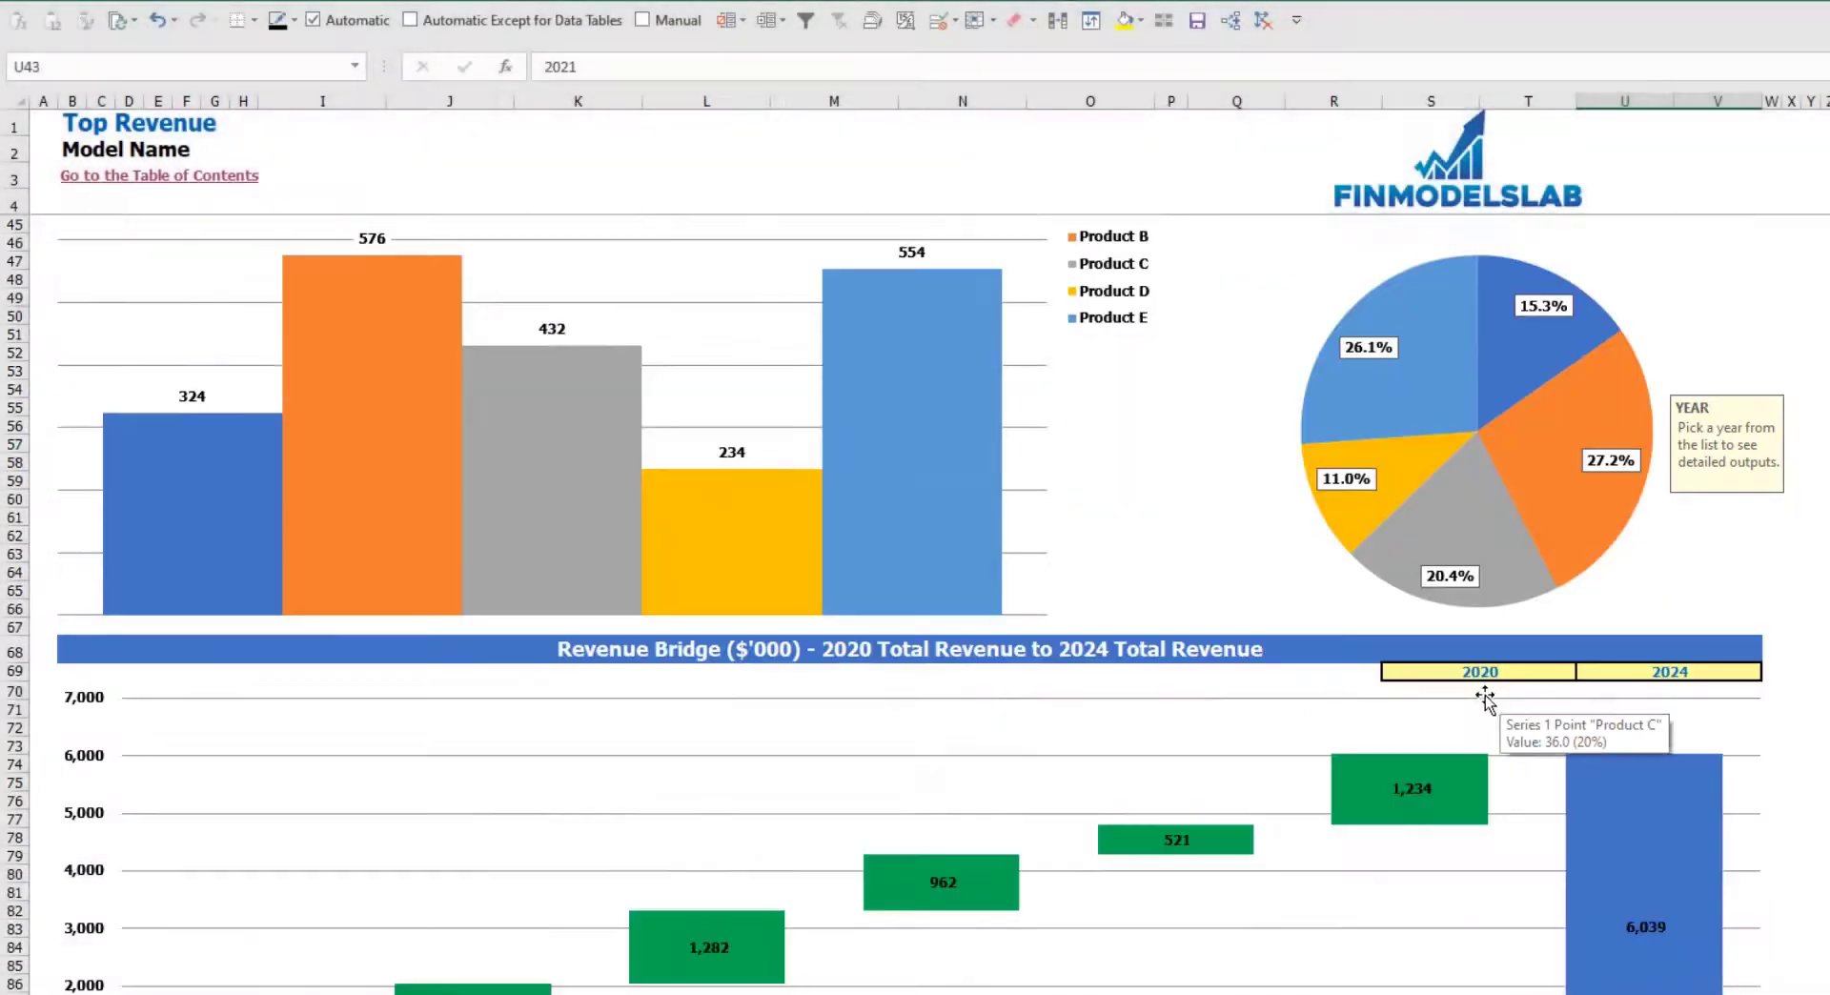
scroll(1487, 700, down, 3)
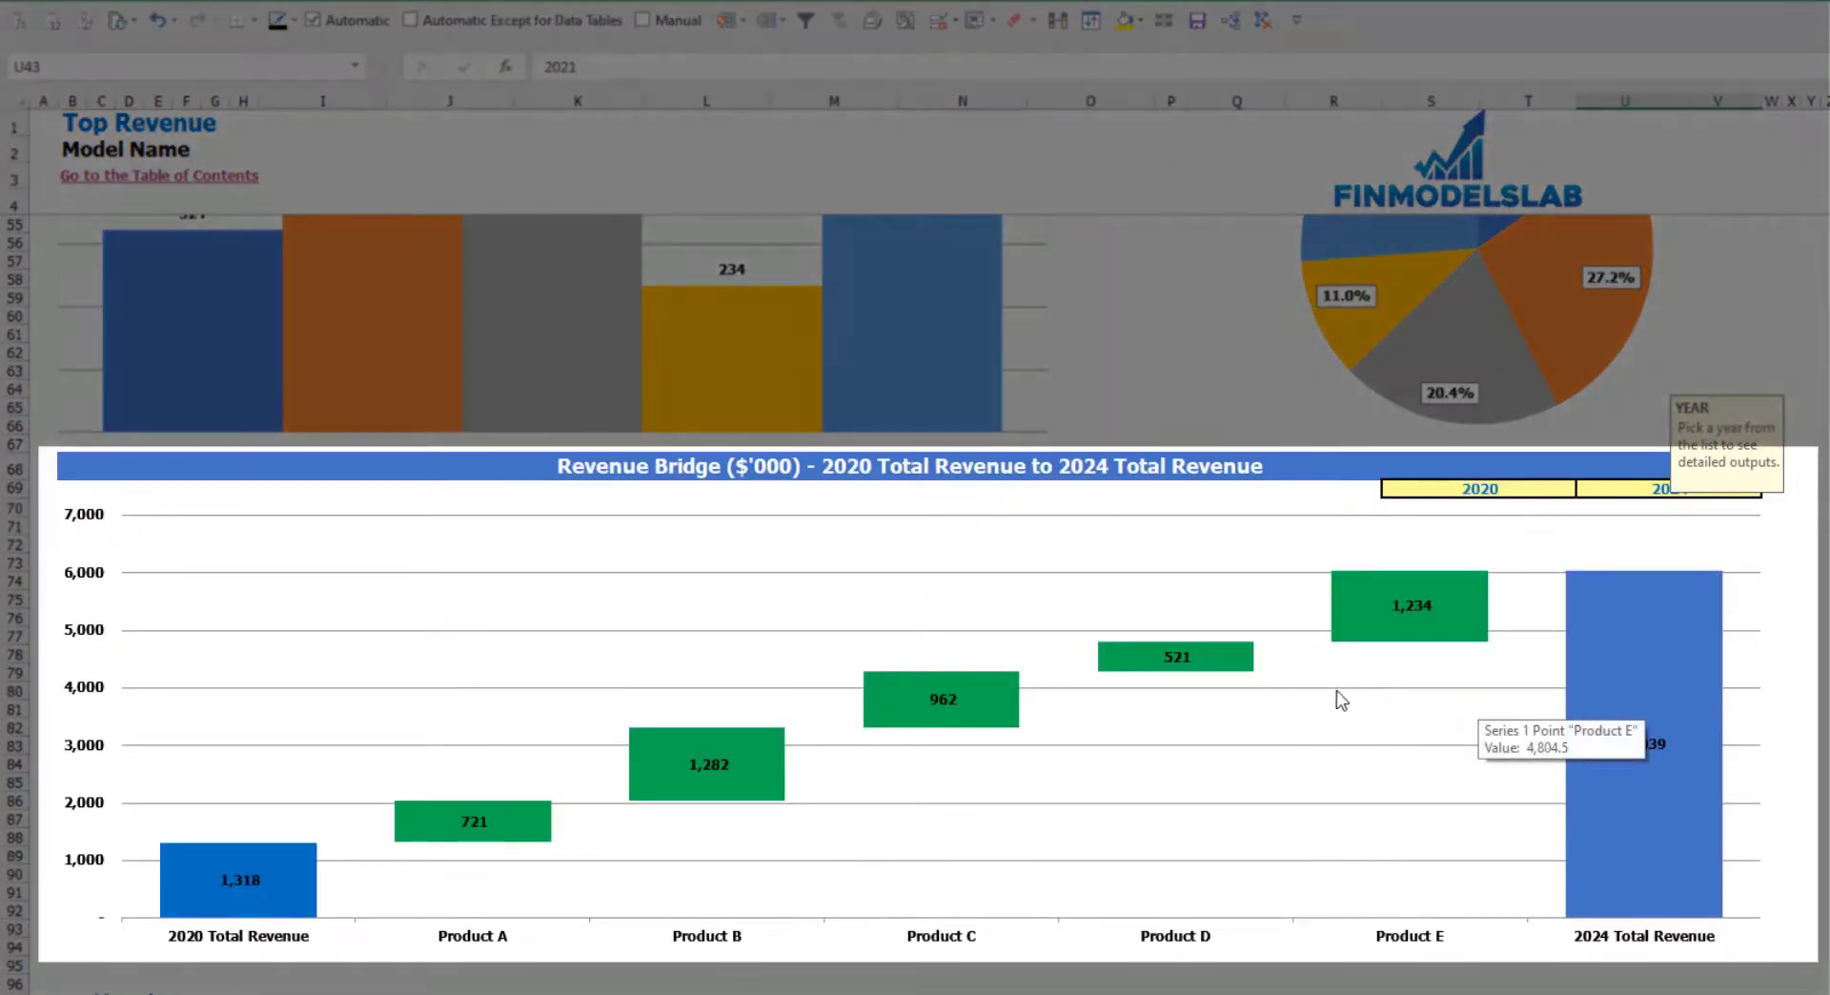
click(1692, 681)
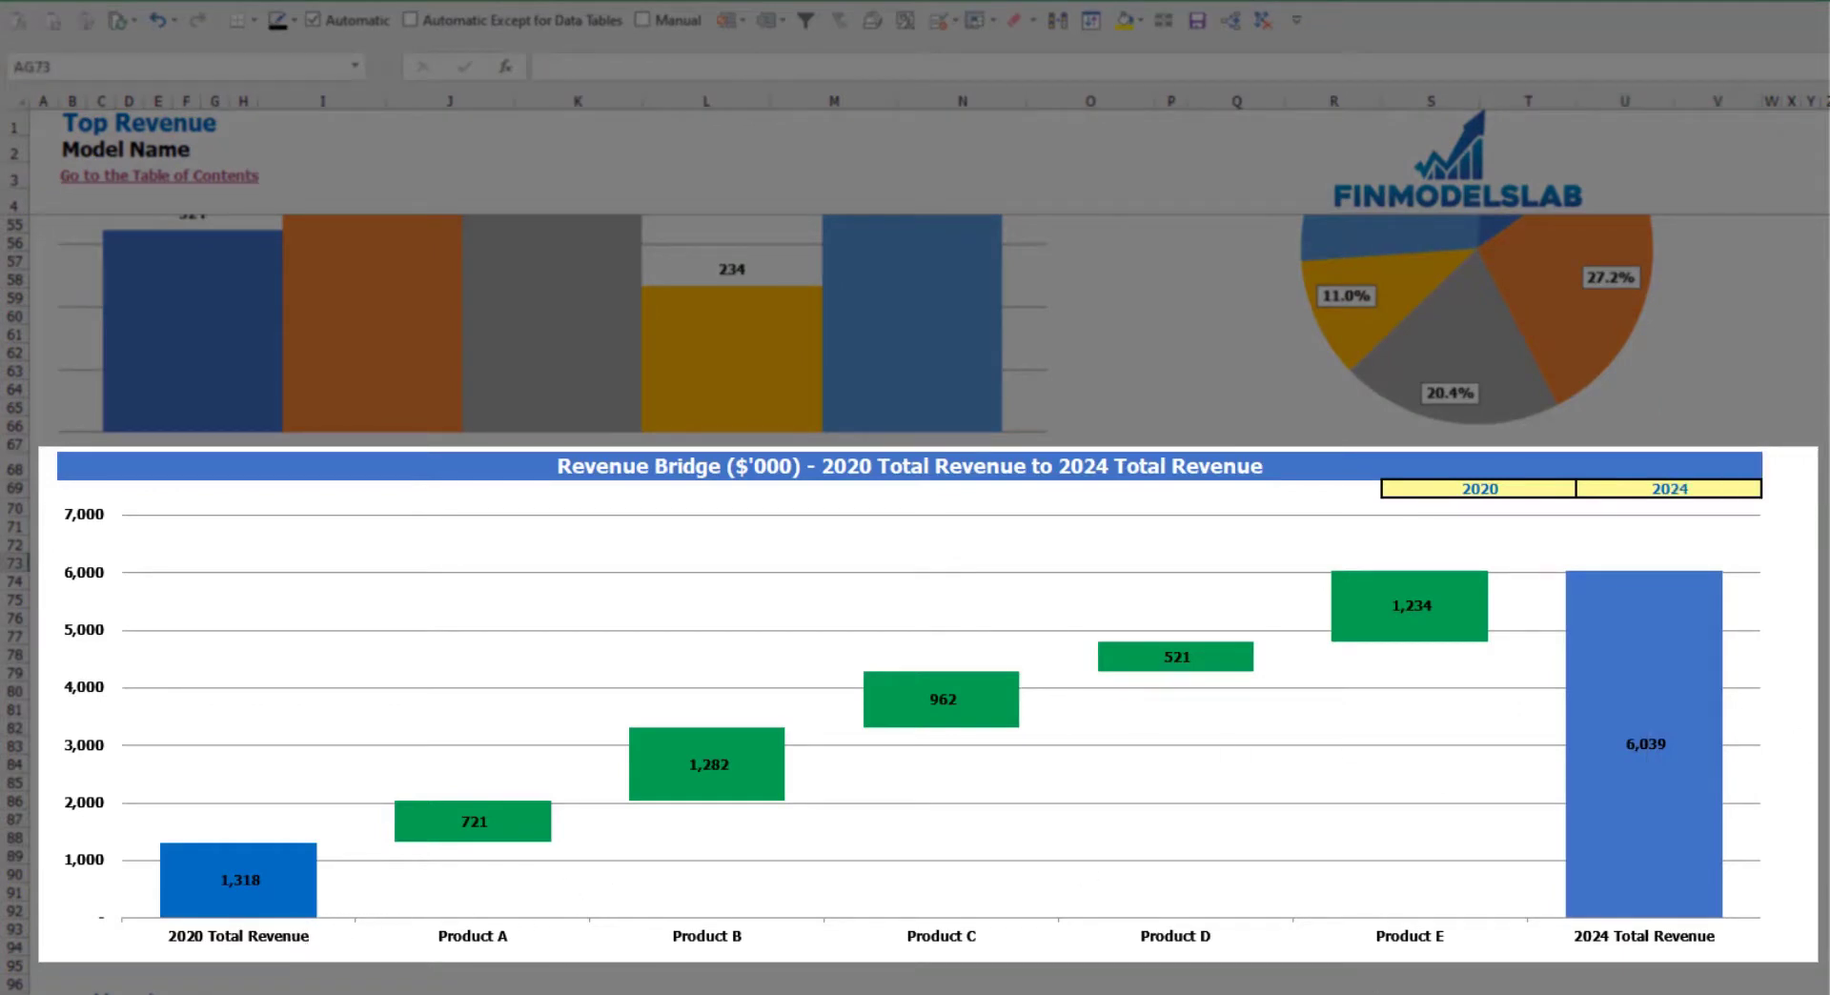
Inspect the first-year and last-year selectors of the Revenue Bridge chart.
click(1558, 489)
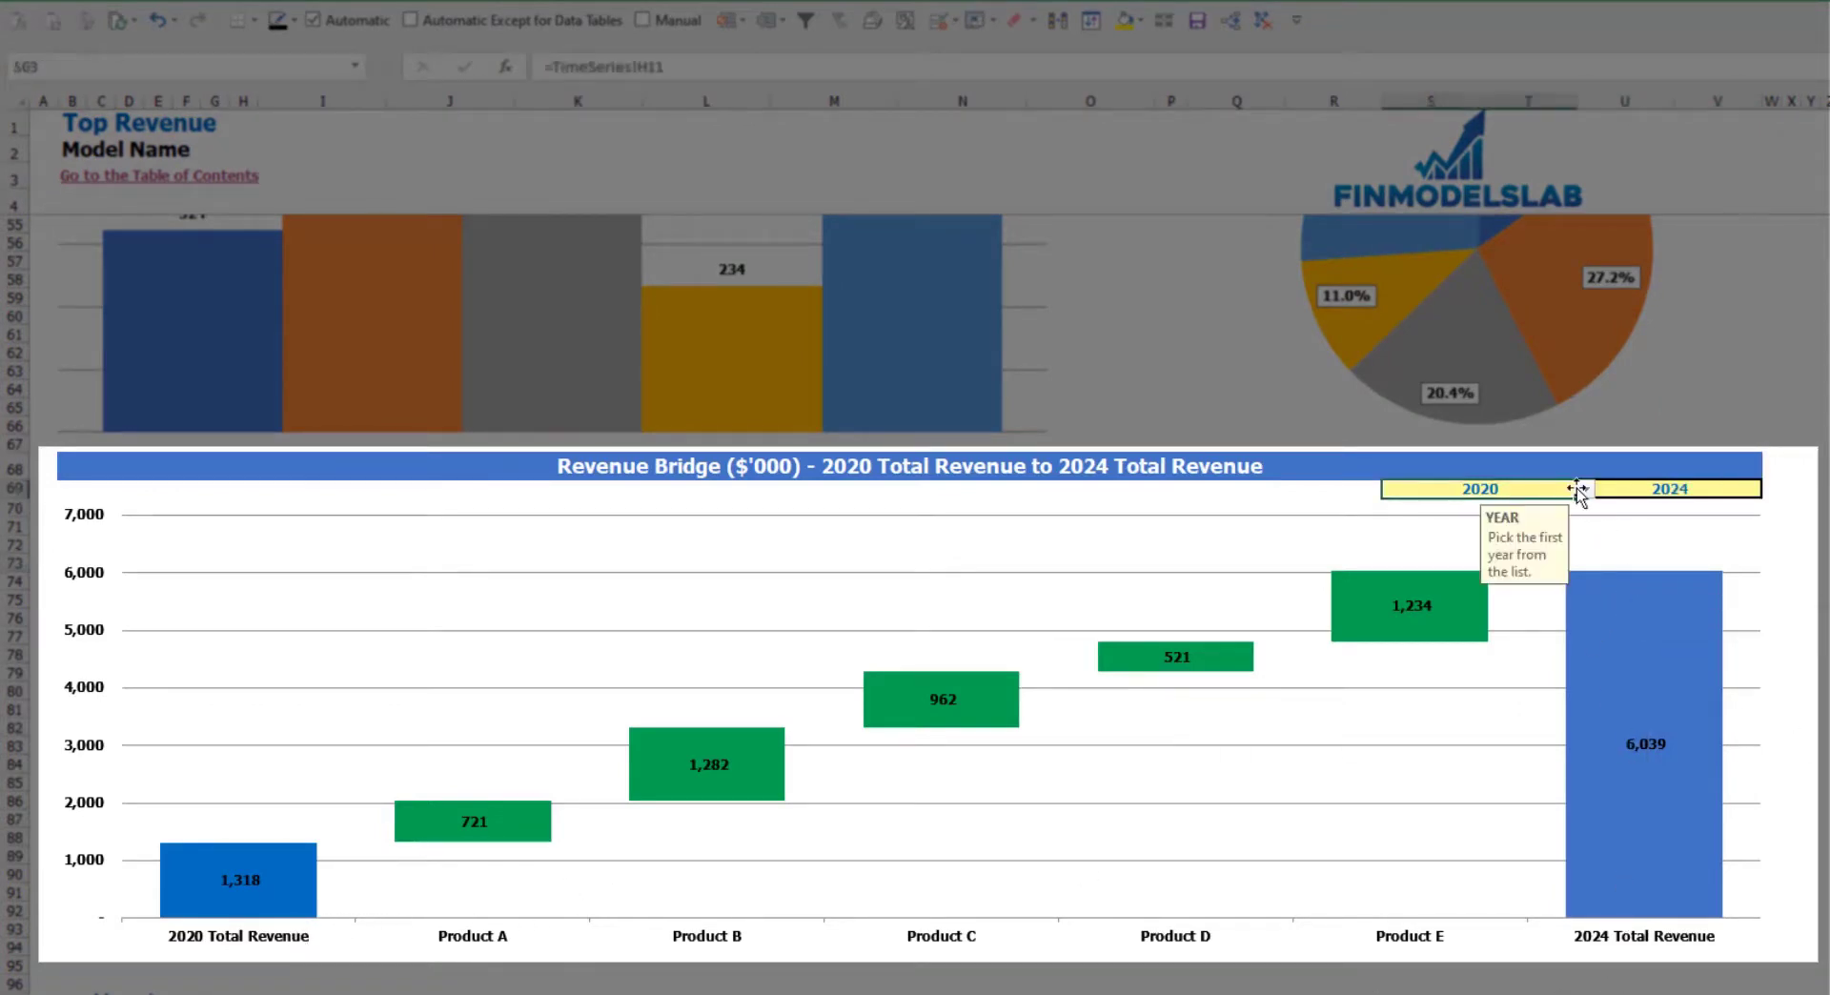
click(1584, 488)
click(1730, 488)
click(1770, 489)
click(1770, 489)
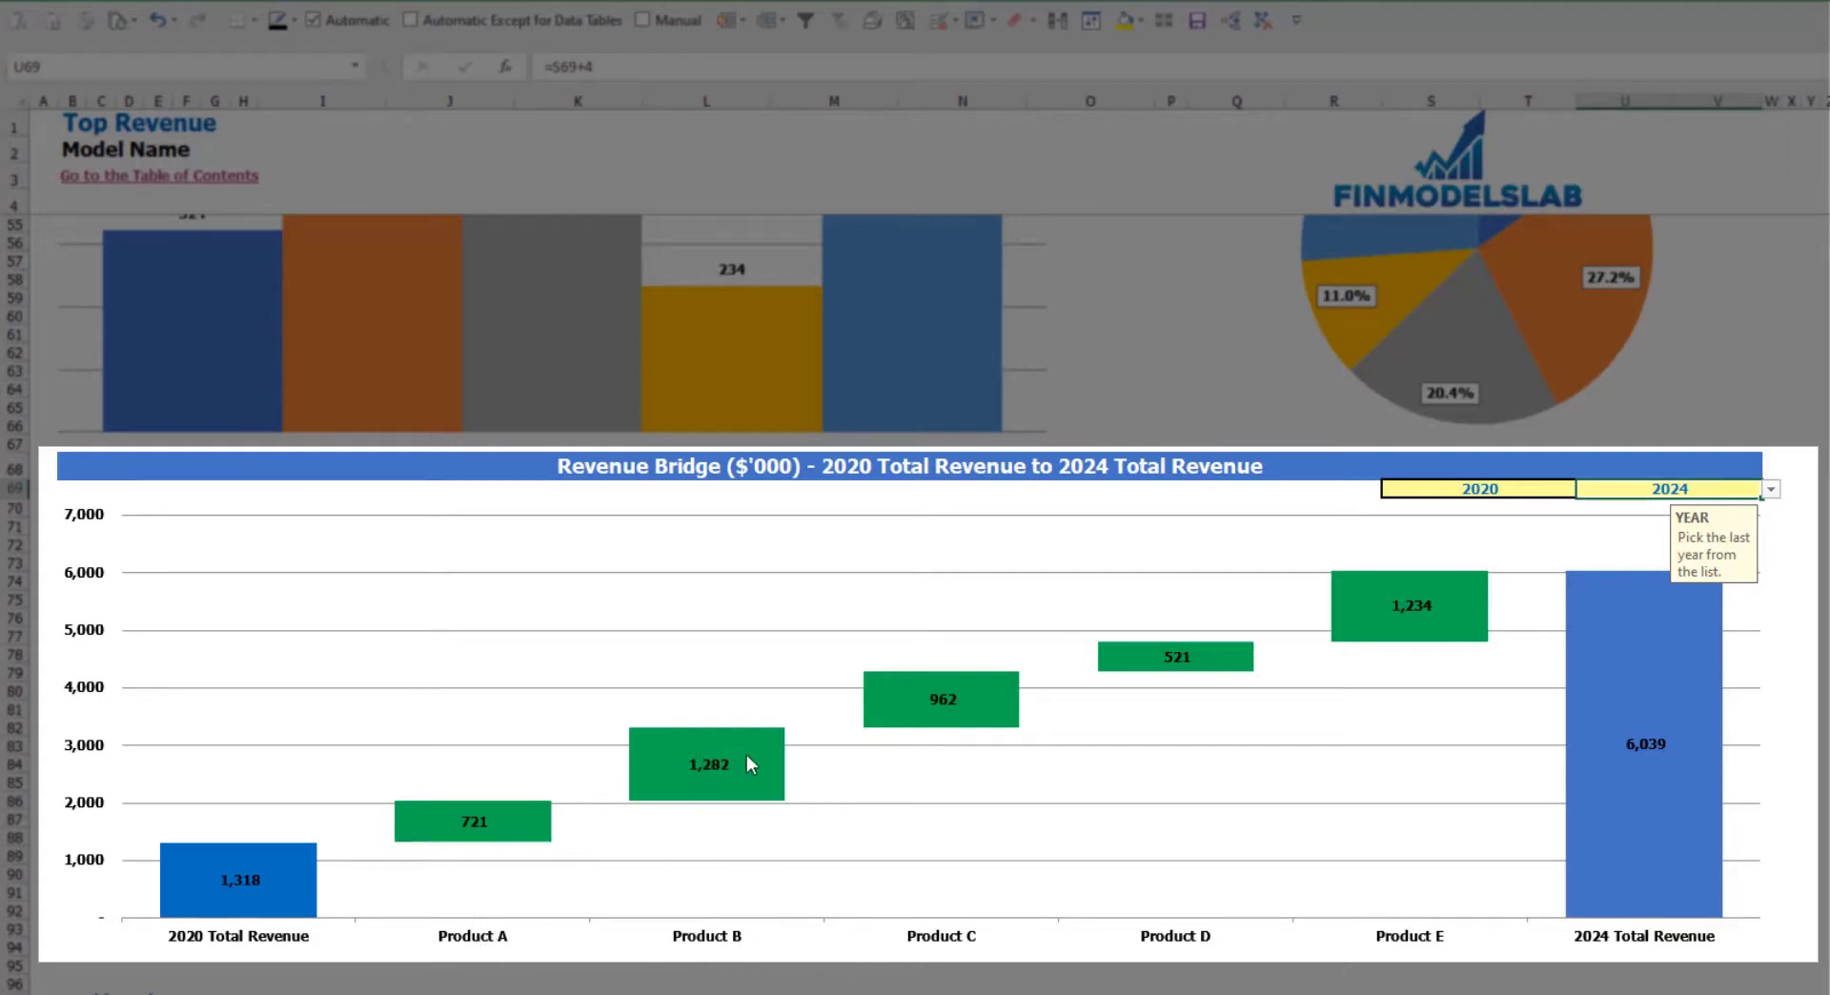
mouse_move(515, 849)
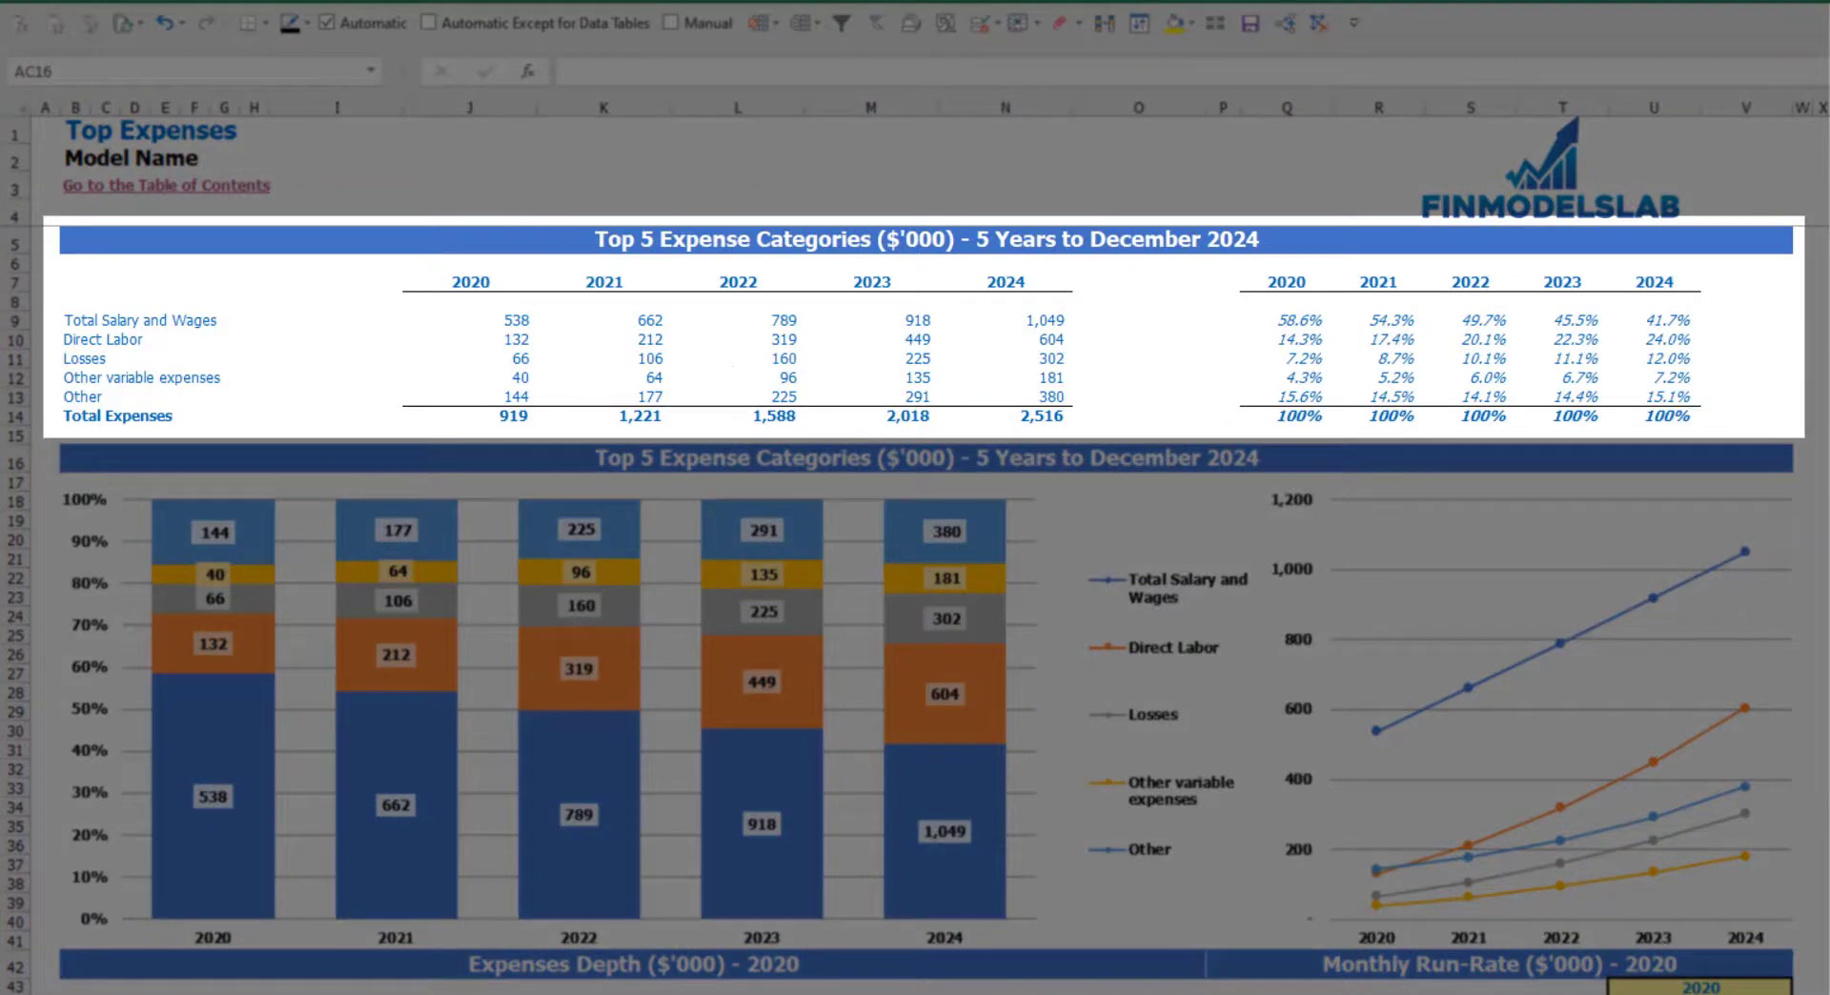
Examine the top five expense categories, their yearly amounts, total expenses and percentage shares for 2020 to 2024.
drag(76, 324, 66, 381)
click(77, 398)
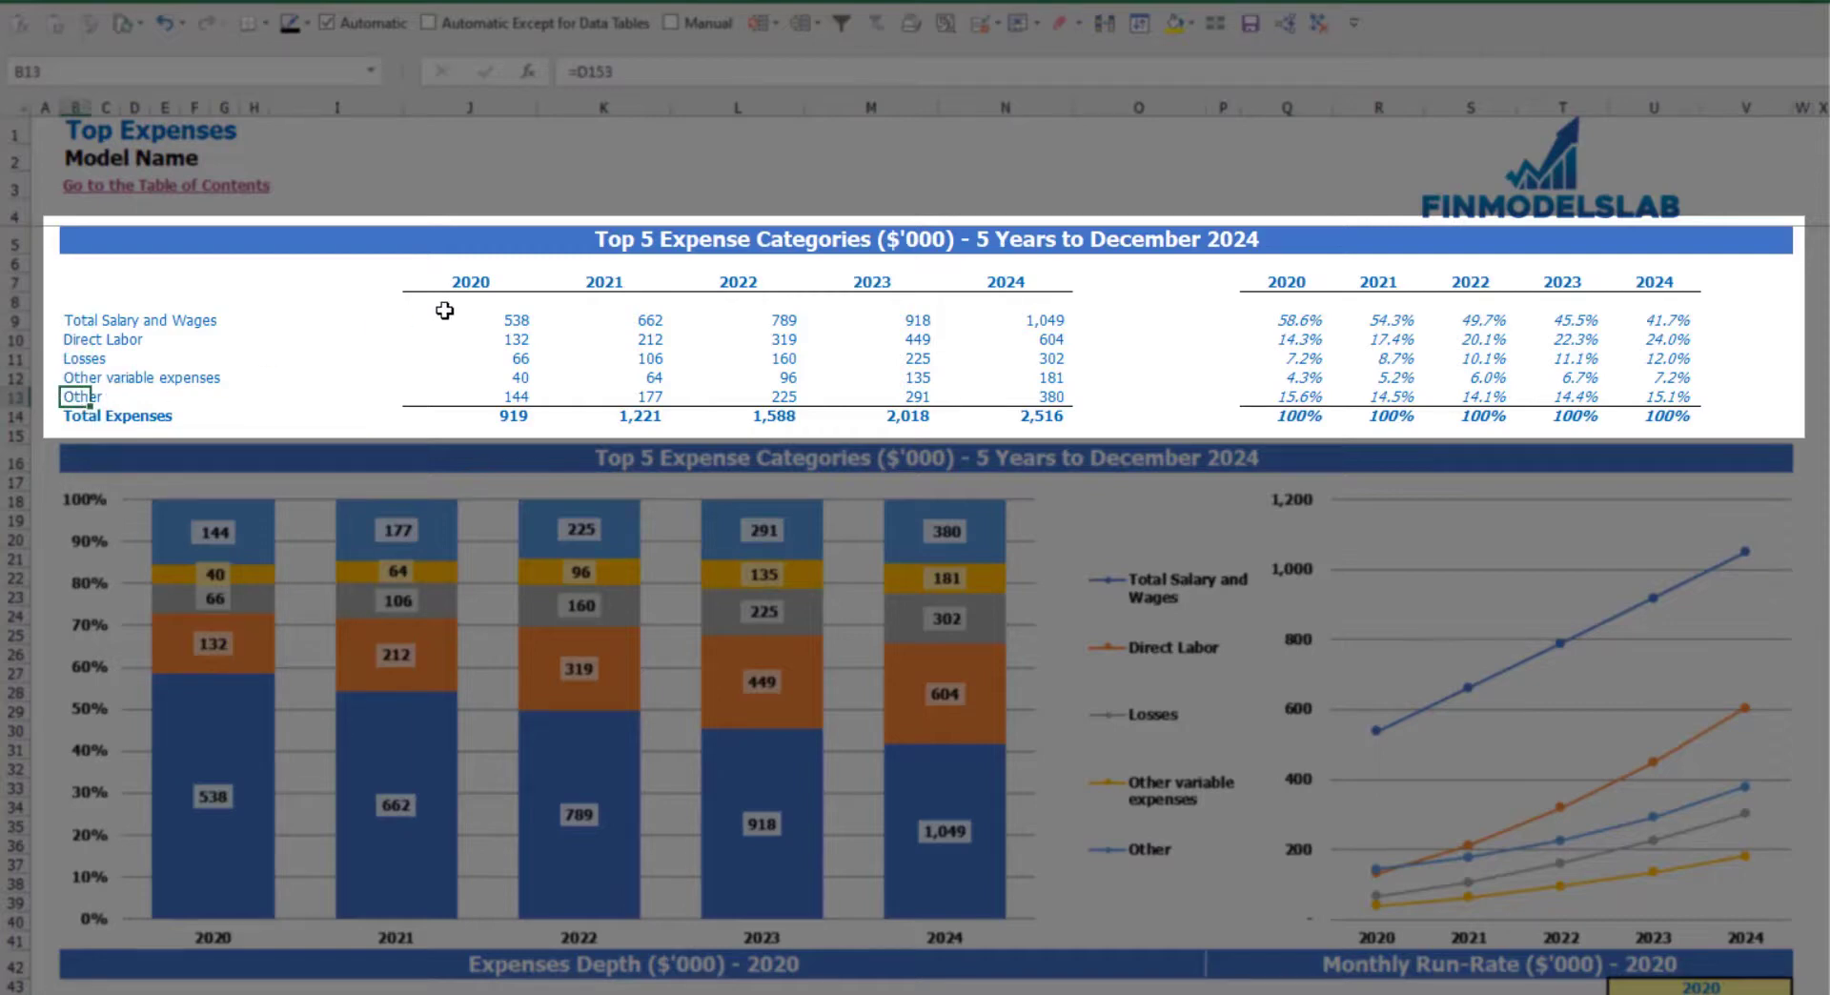
drag(469, 286, 980, 411)
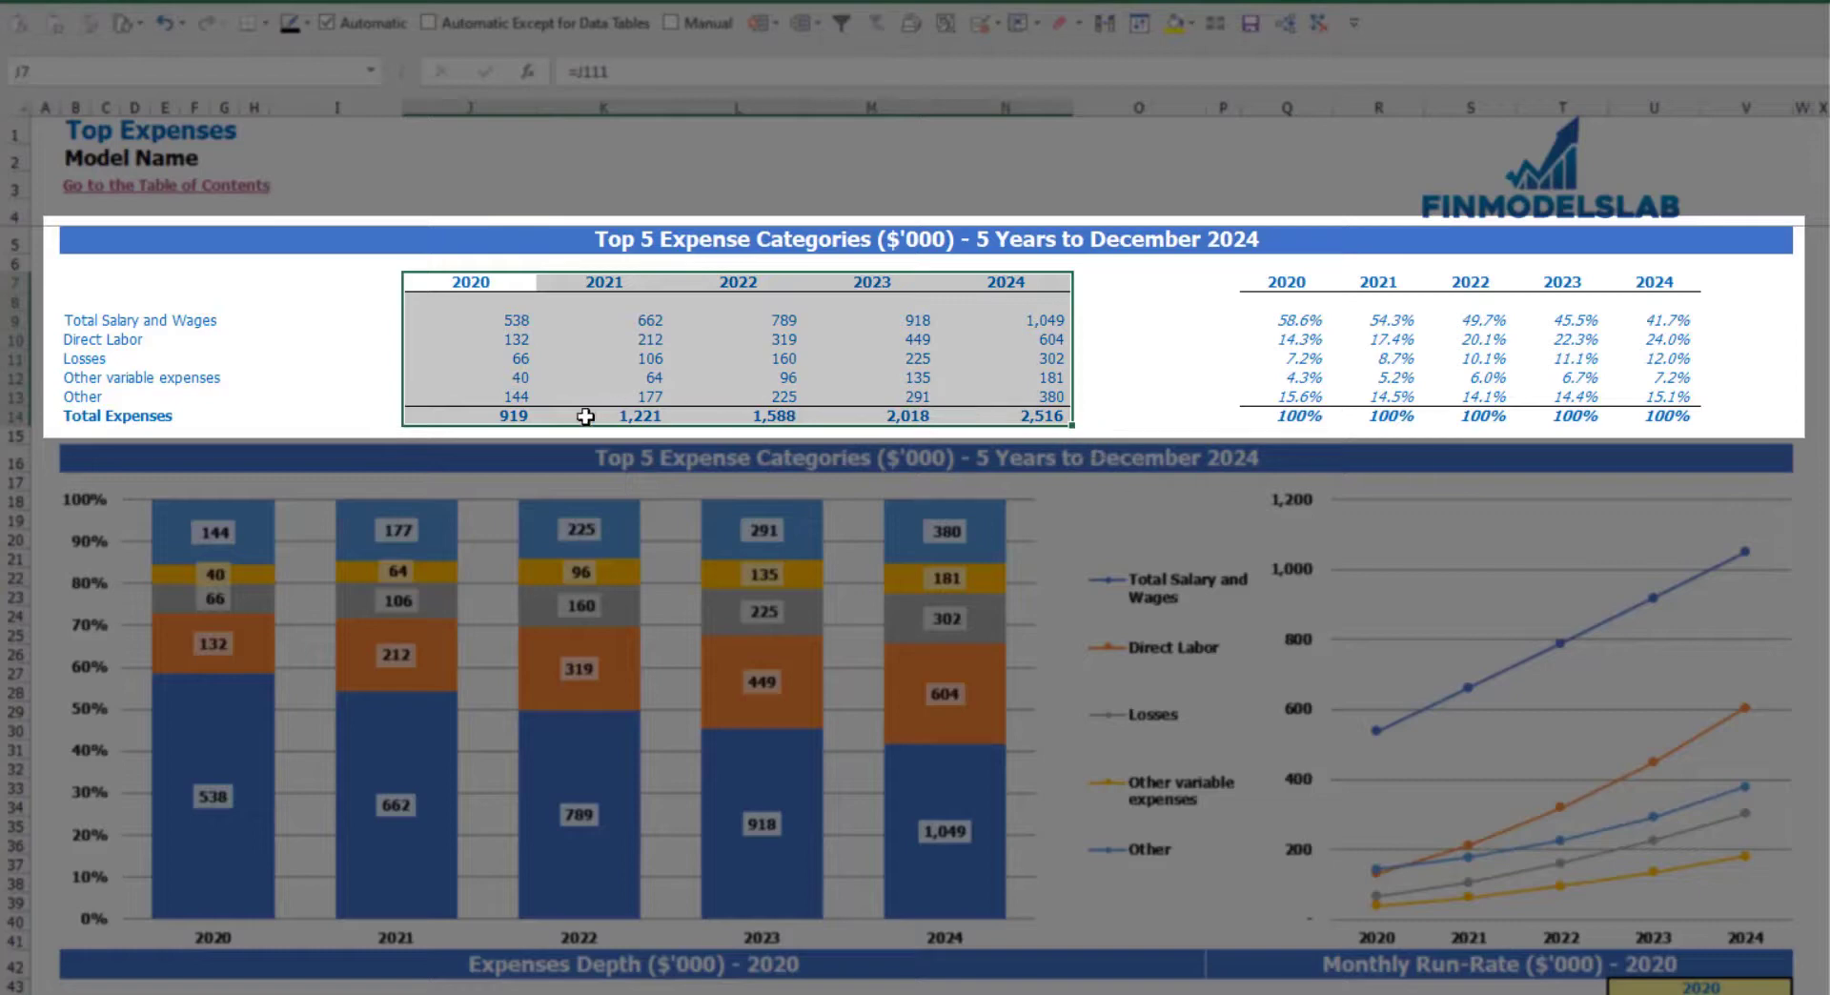
drag(505, 415, 1058, 416)
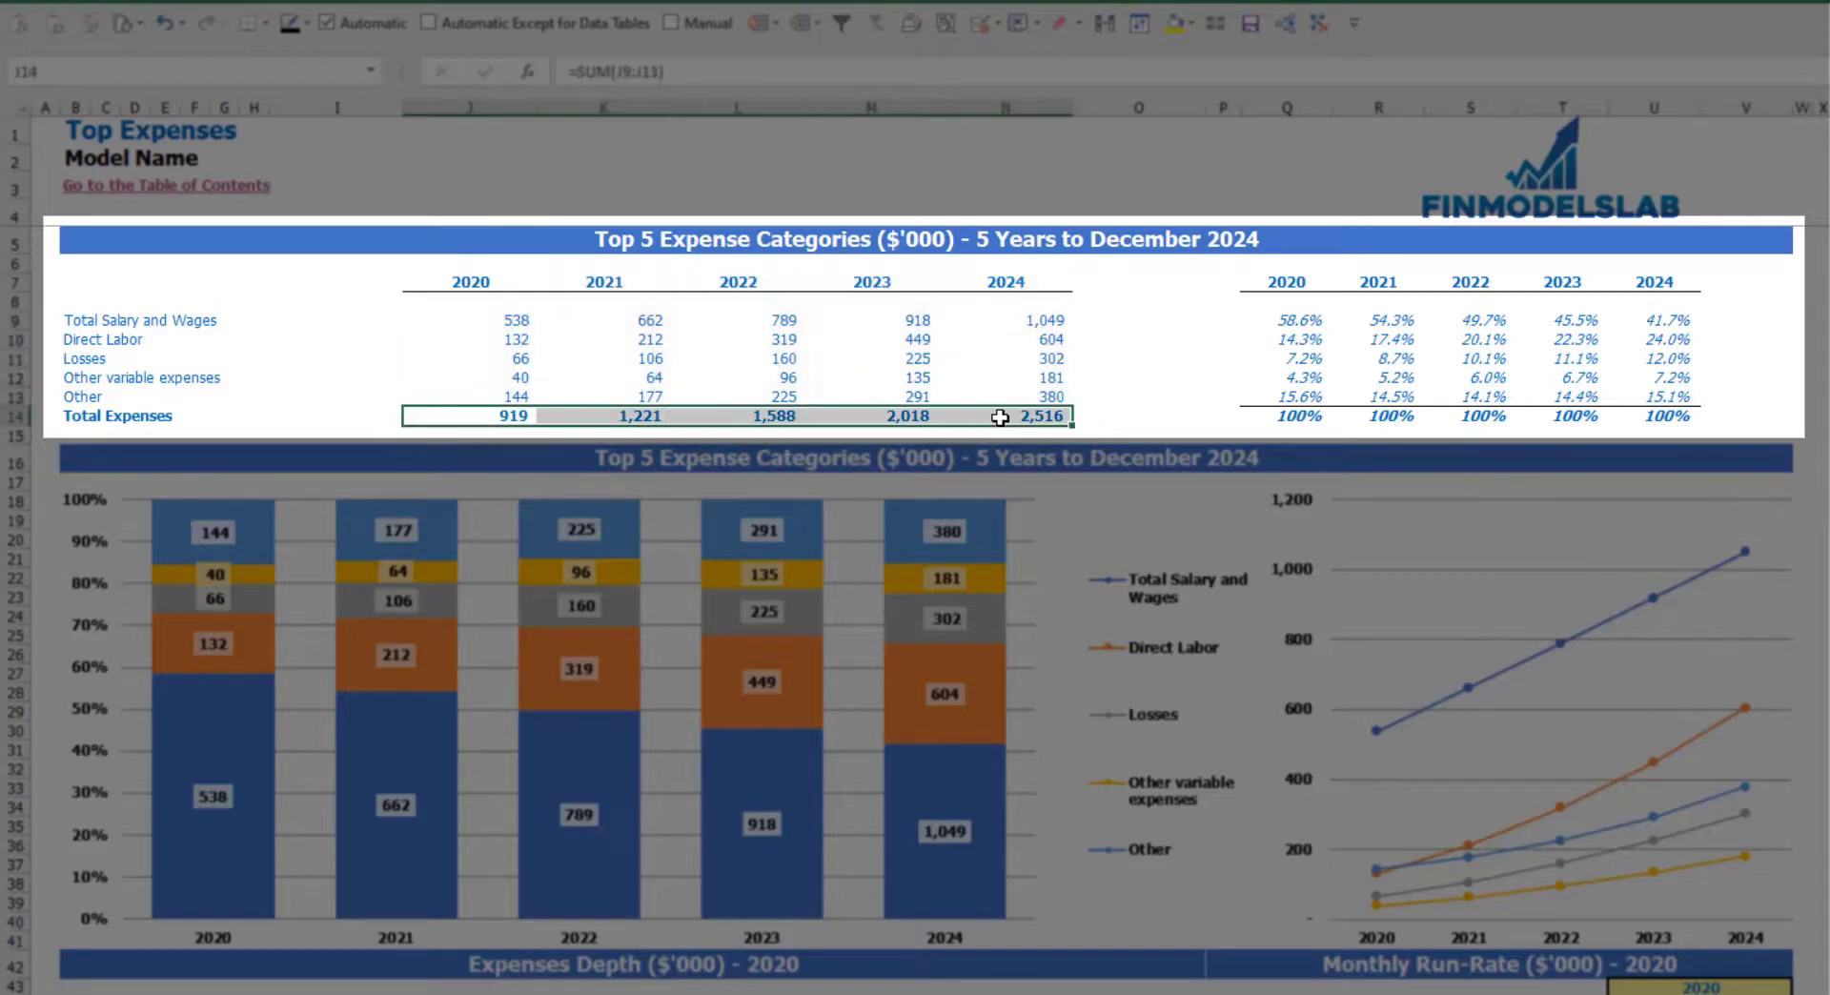
drag(1278, 276, 1673, 403)
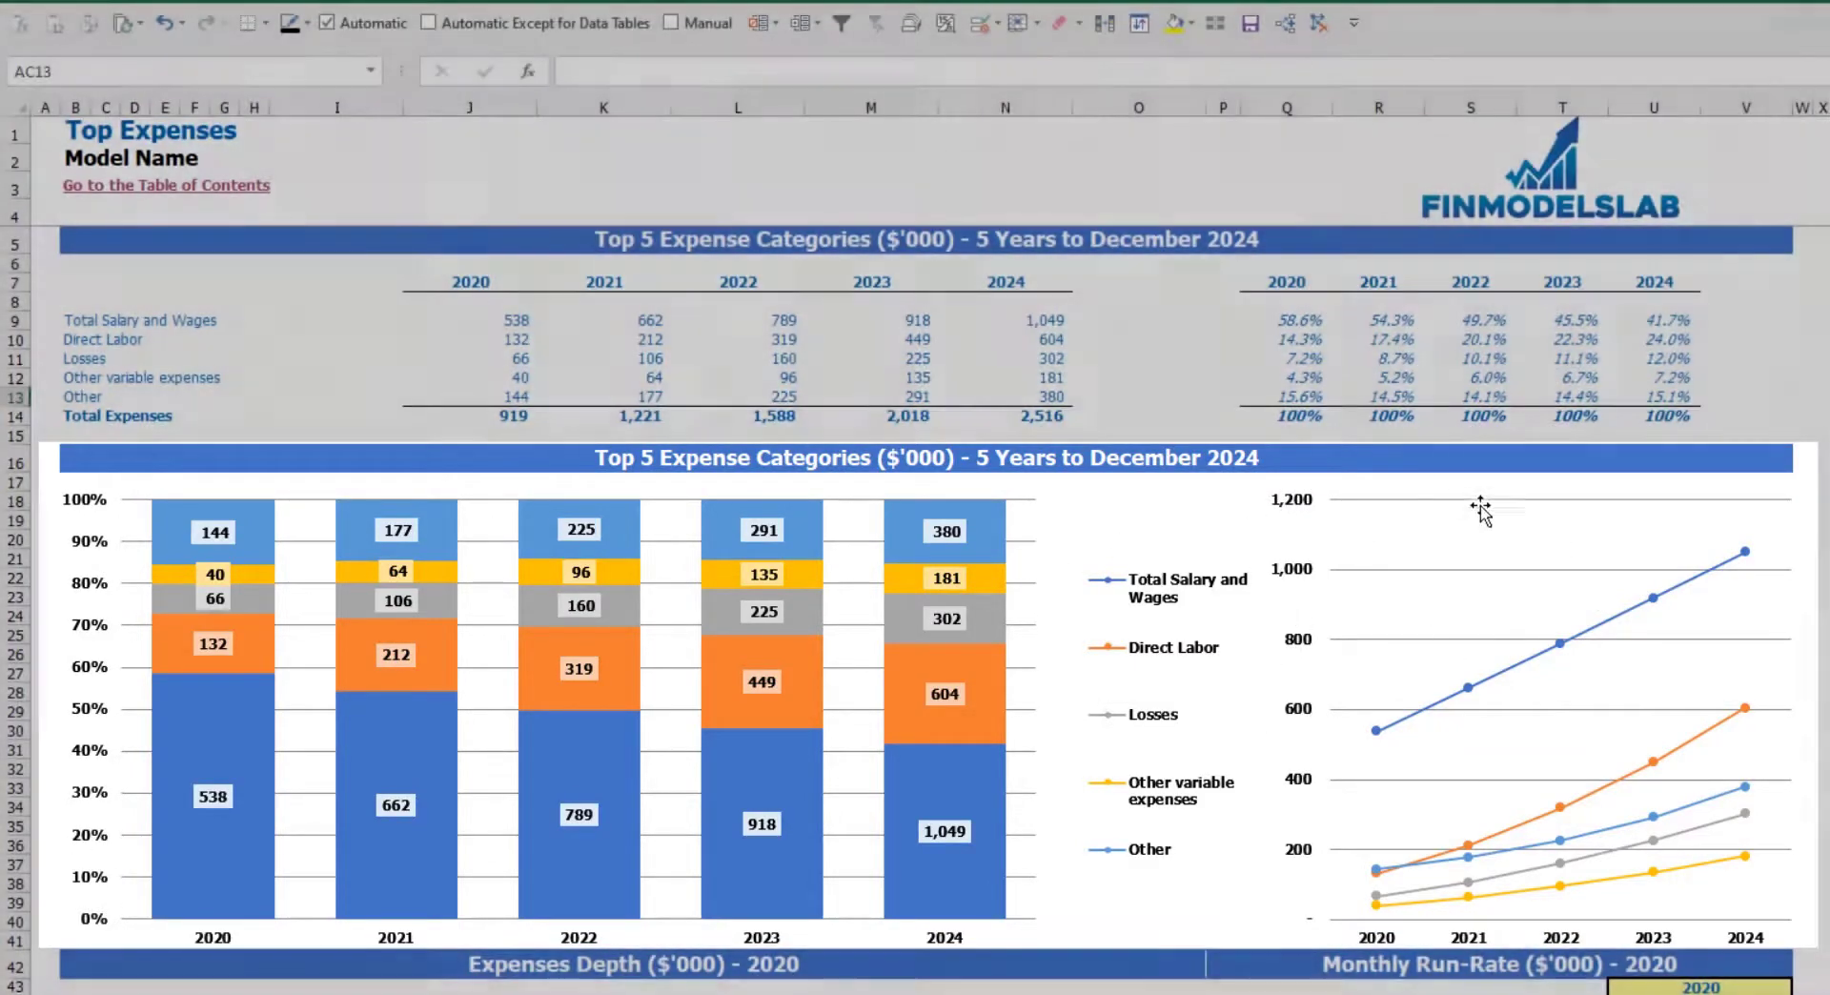
Set the year for the Expenses Depth and Monthly Run-Rate charts to 2021.
scroll(1535, 528, down, 7)
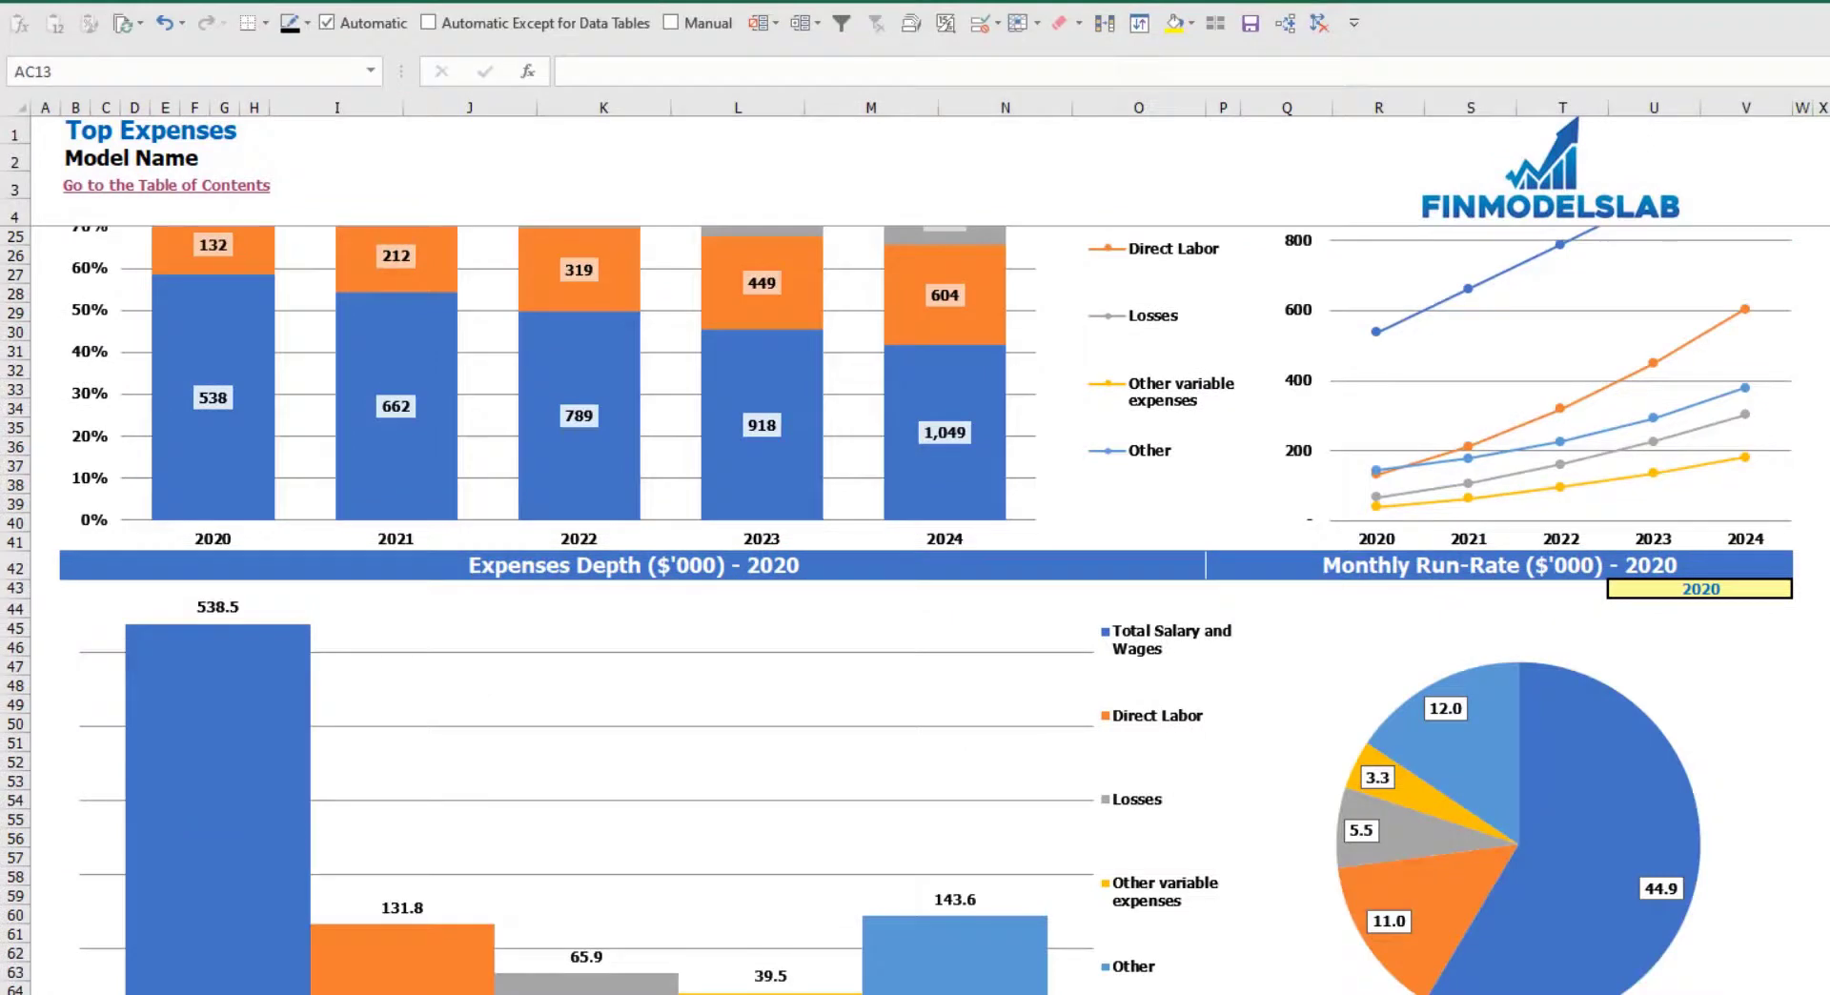
scroll(820, 563, down, 3)
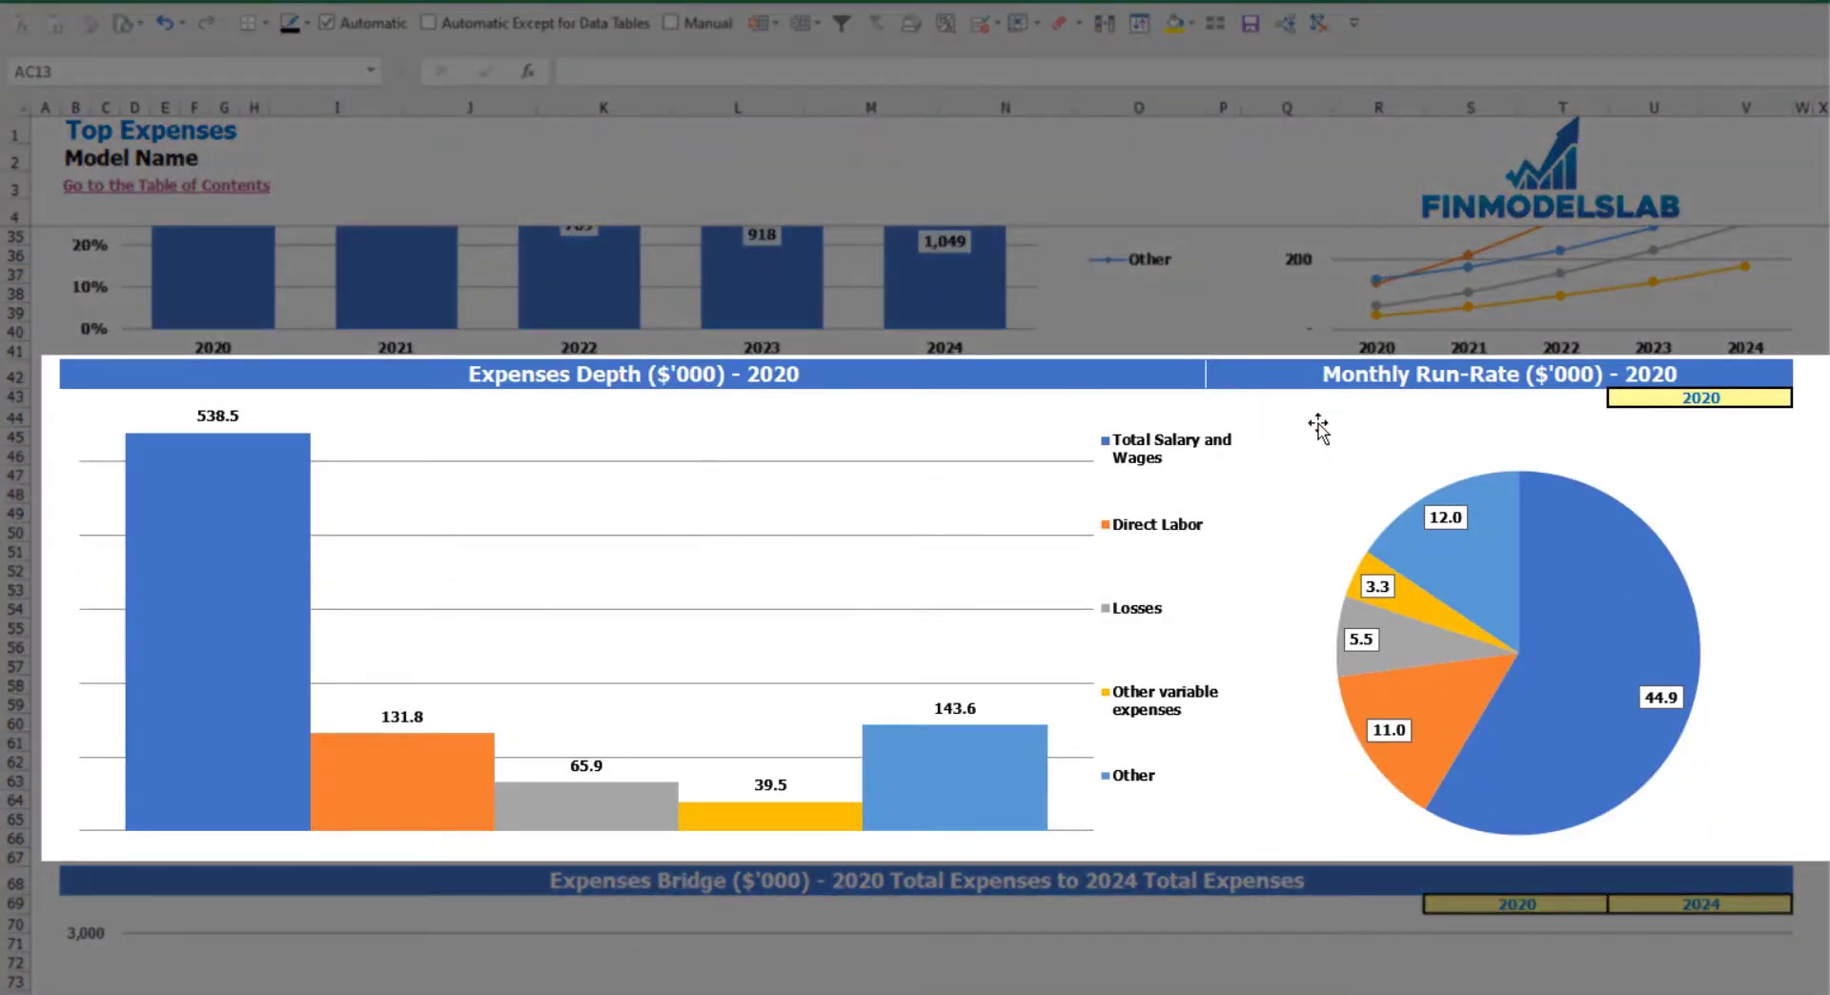
click(1765, 397)
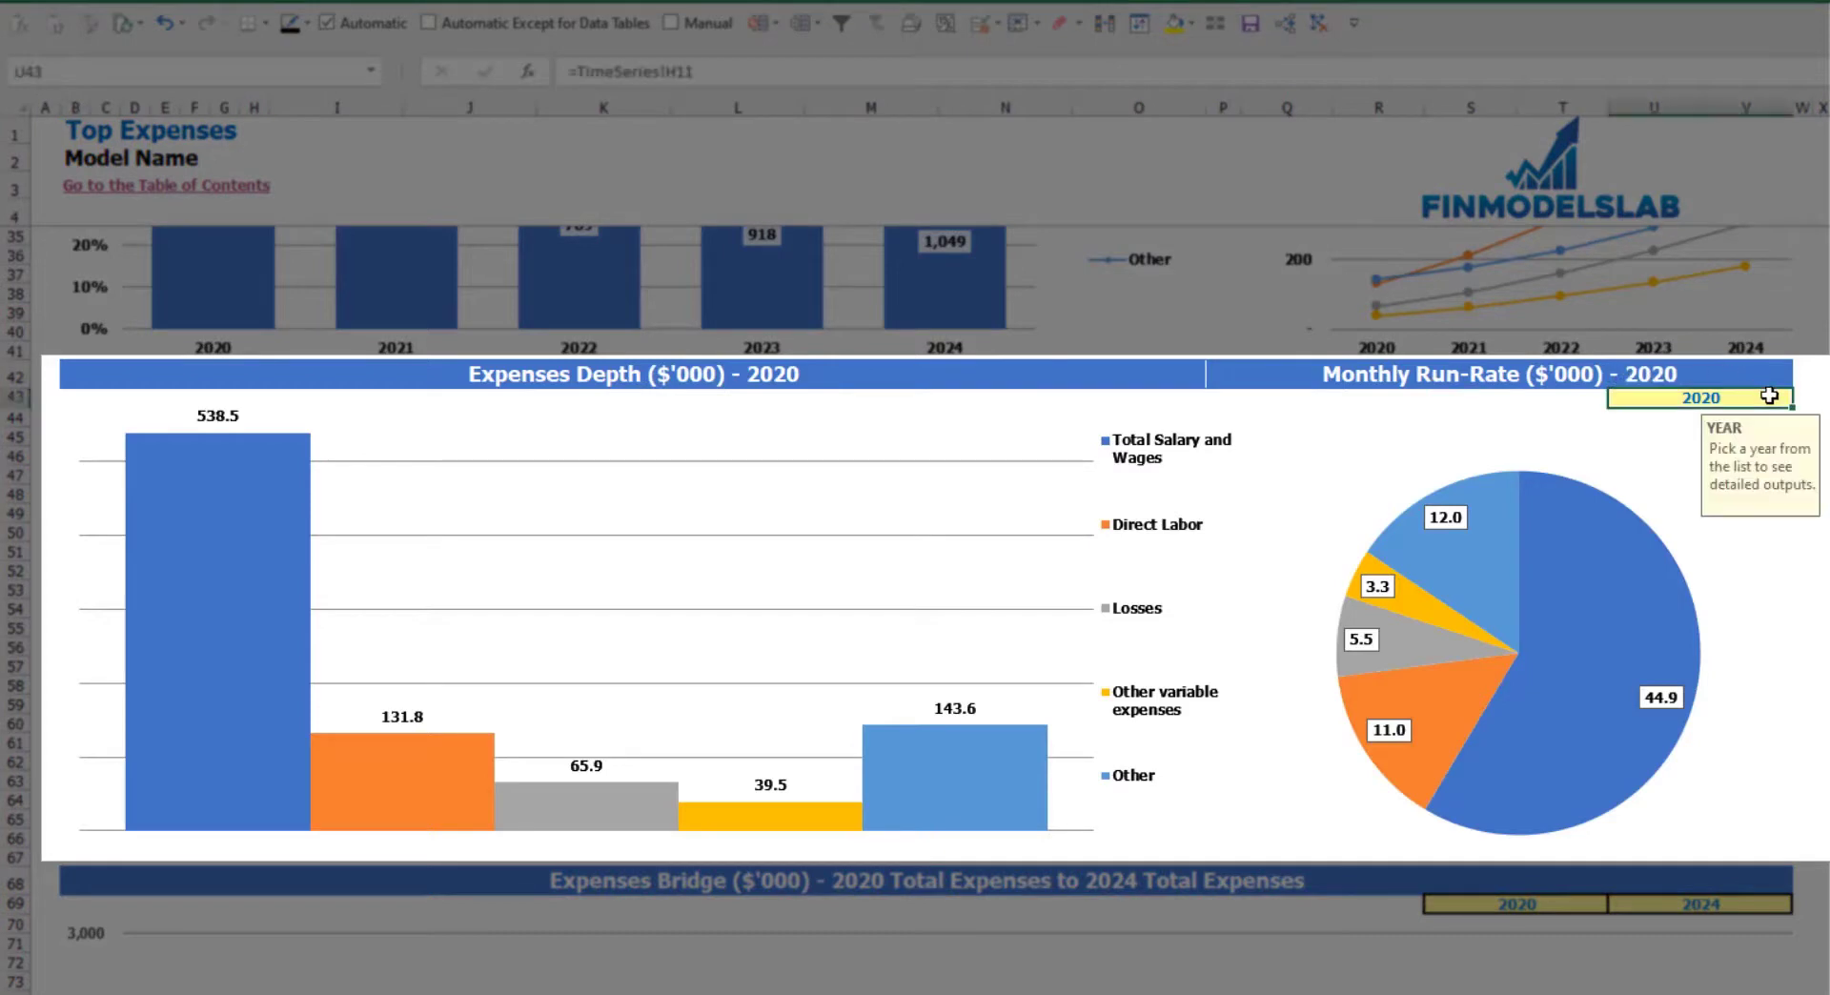
click(1801, 399)
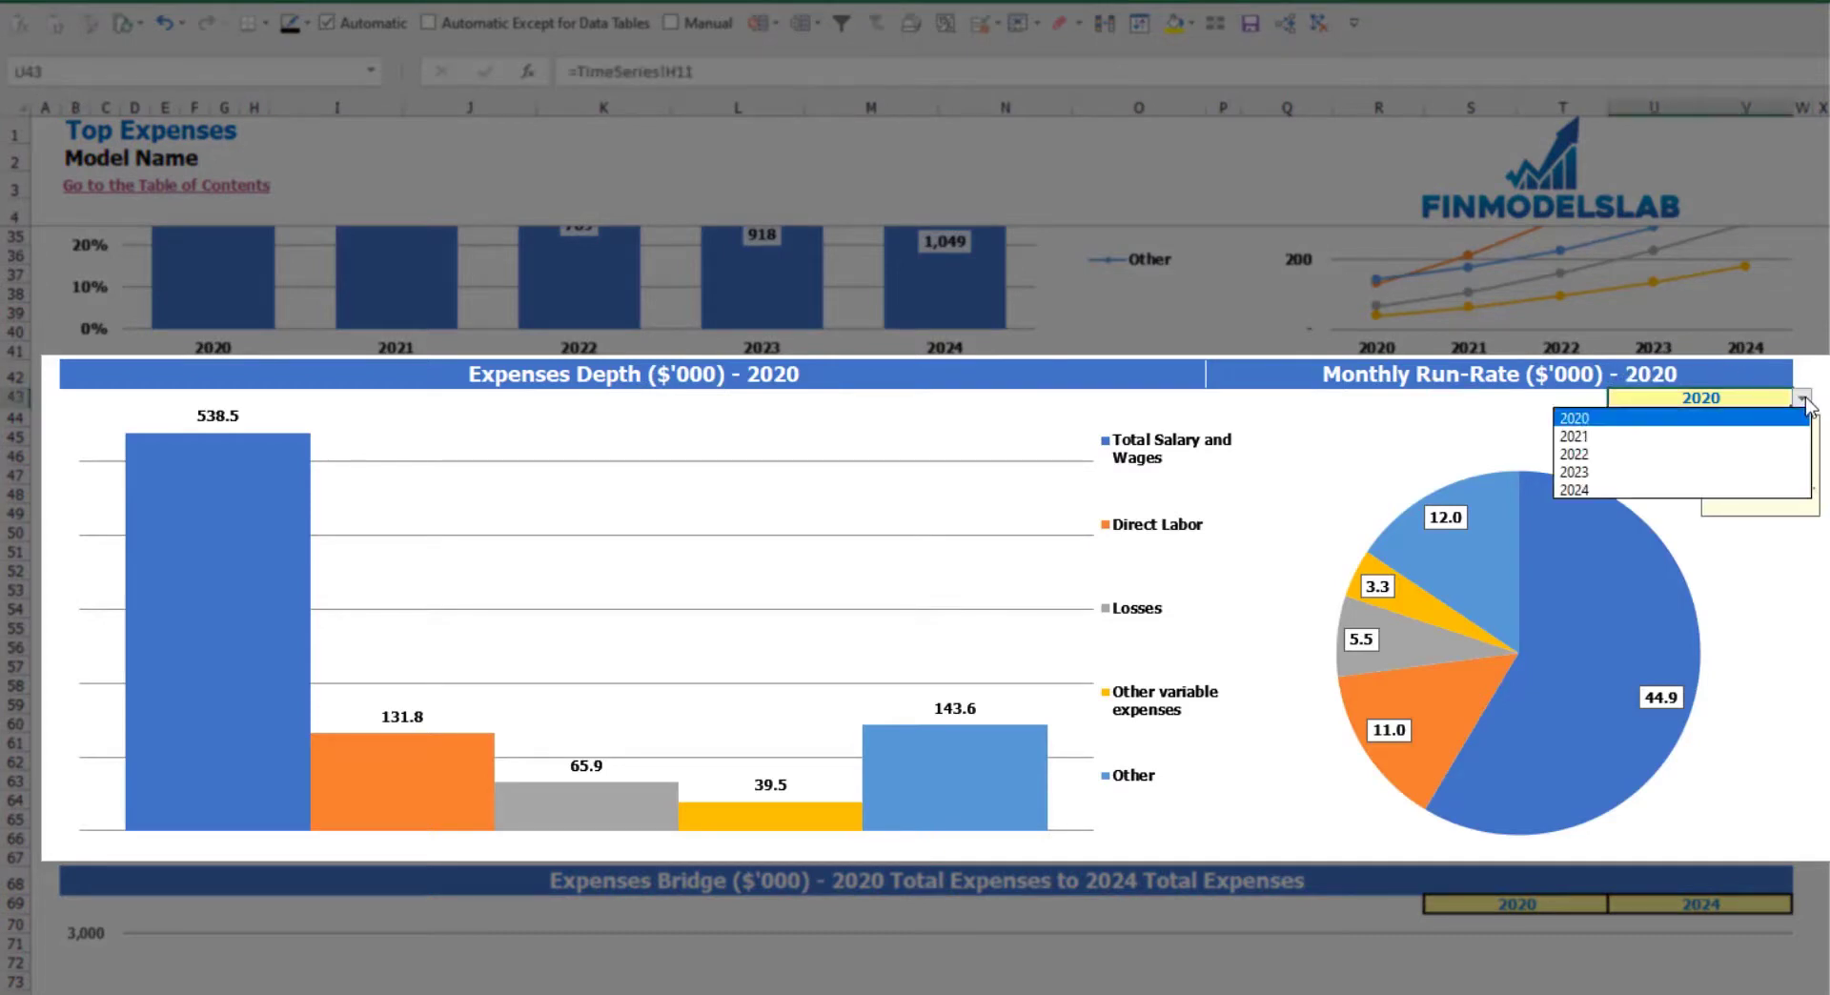
click(1635, 436)
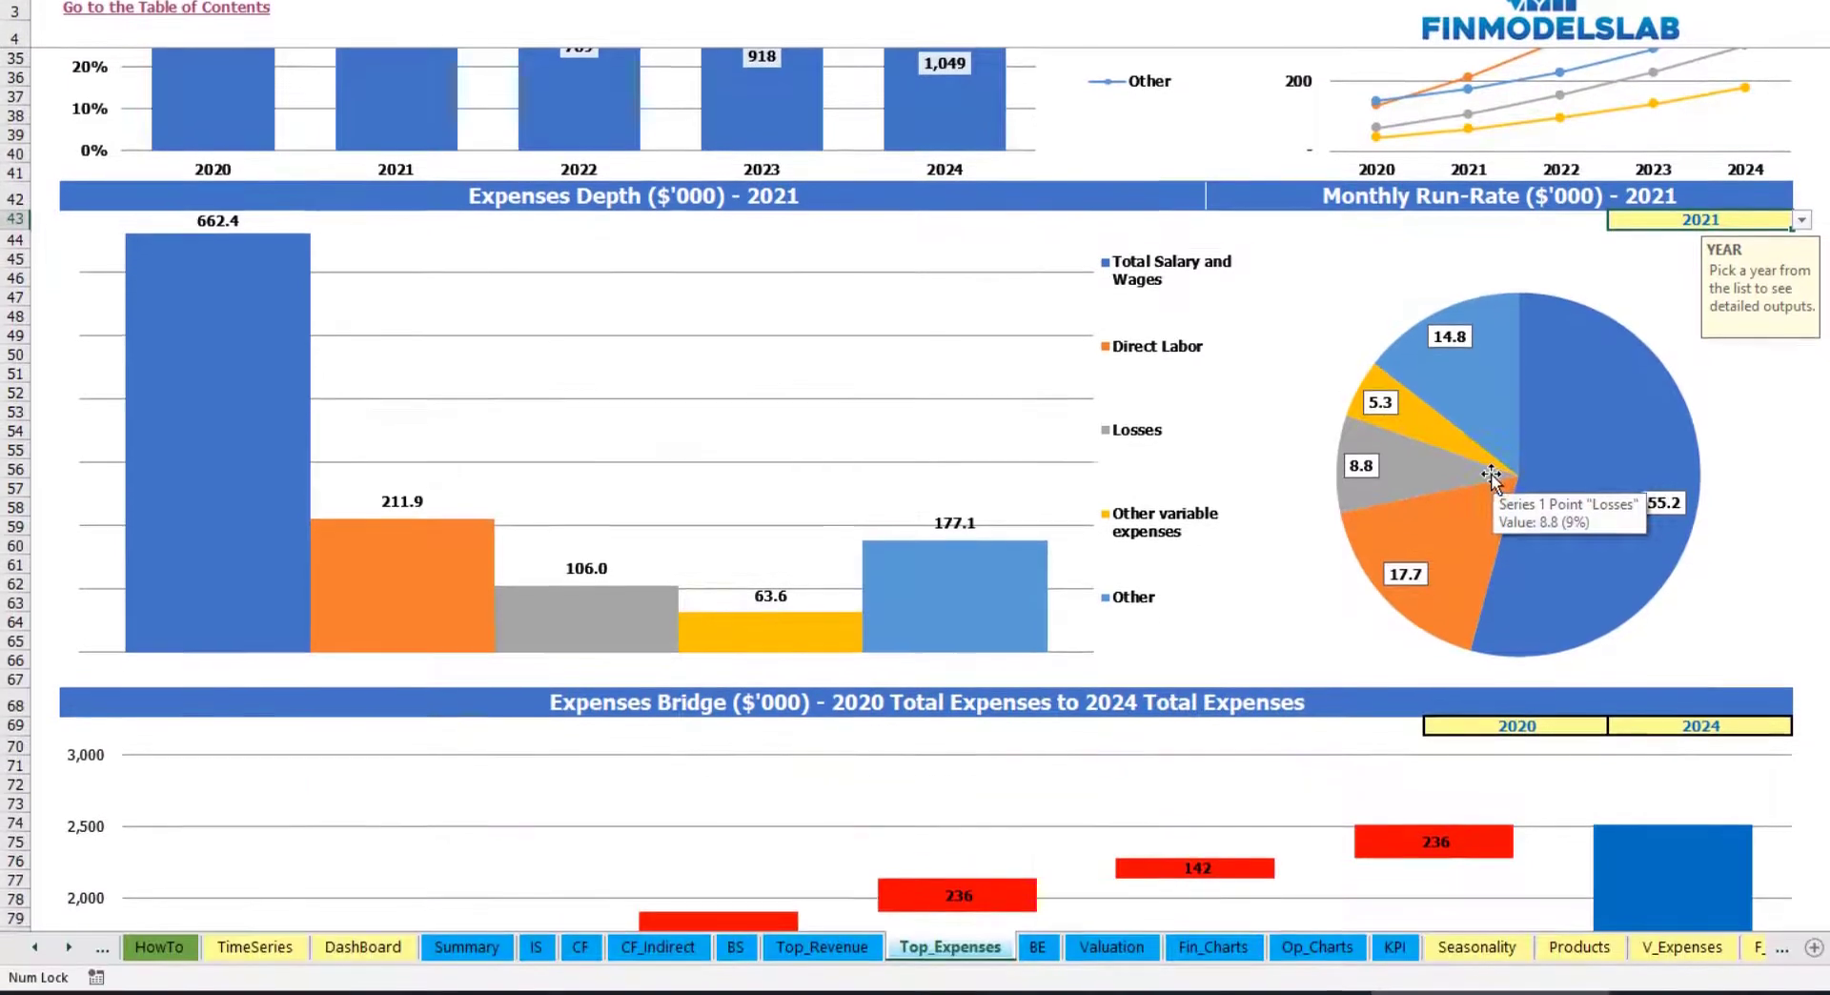
Examine the Expenses Bridge chart and the choices offered for its first and last year.
scroll(1492, 583, down, 7)
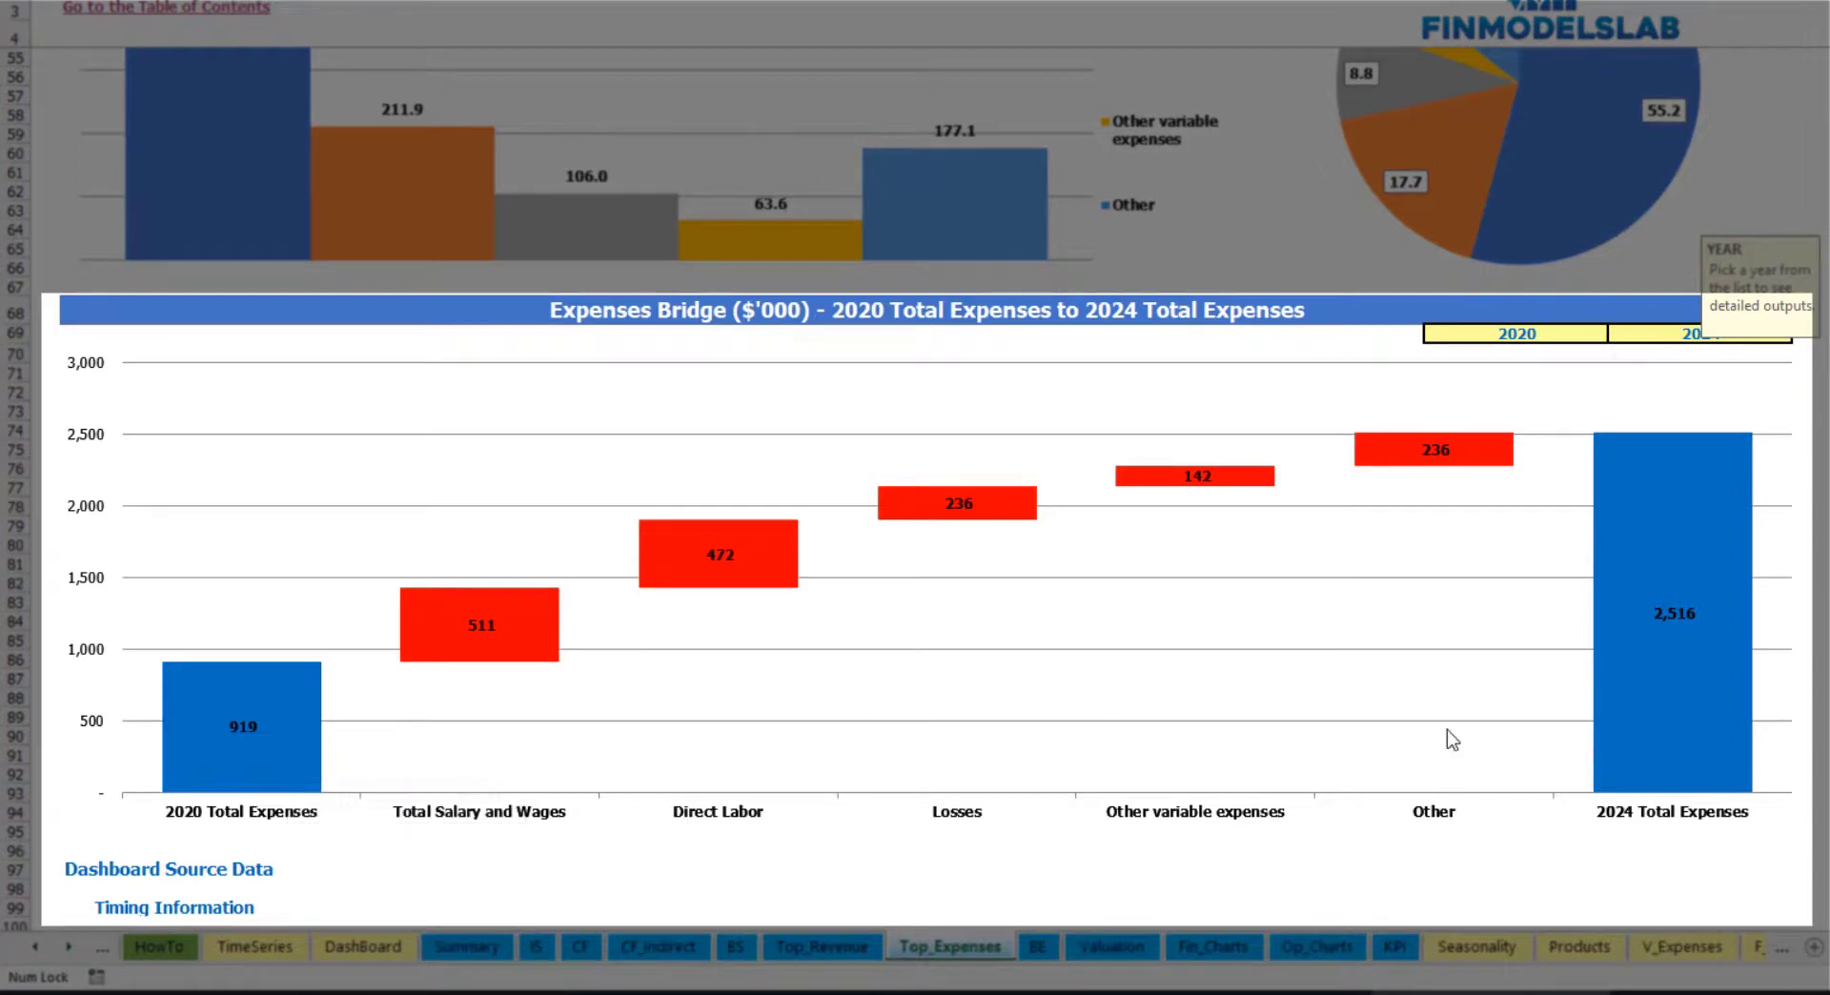
click(1685, 329)
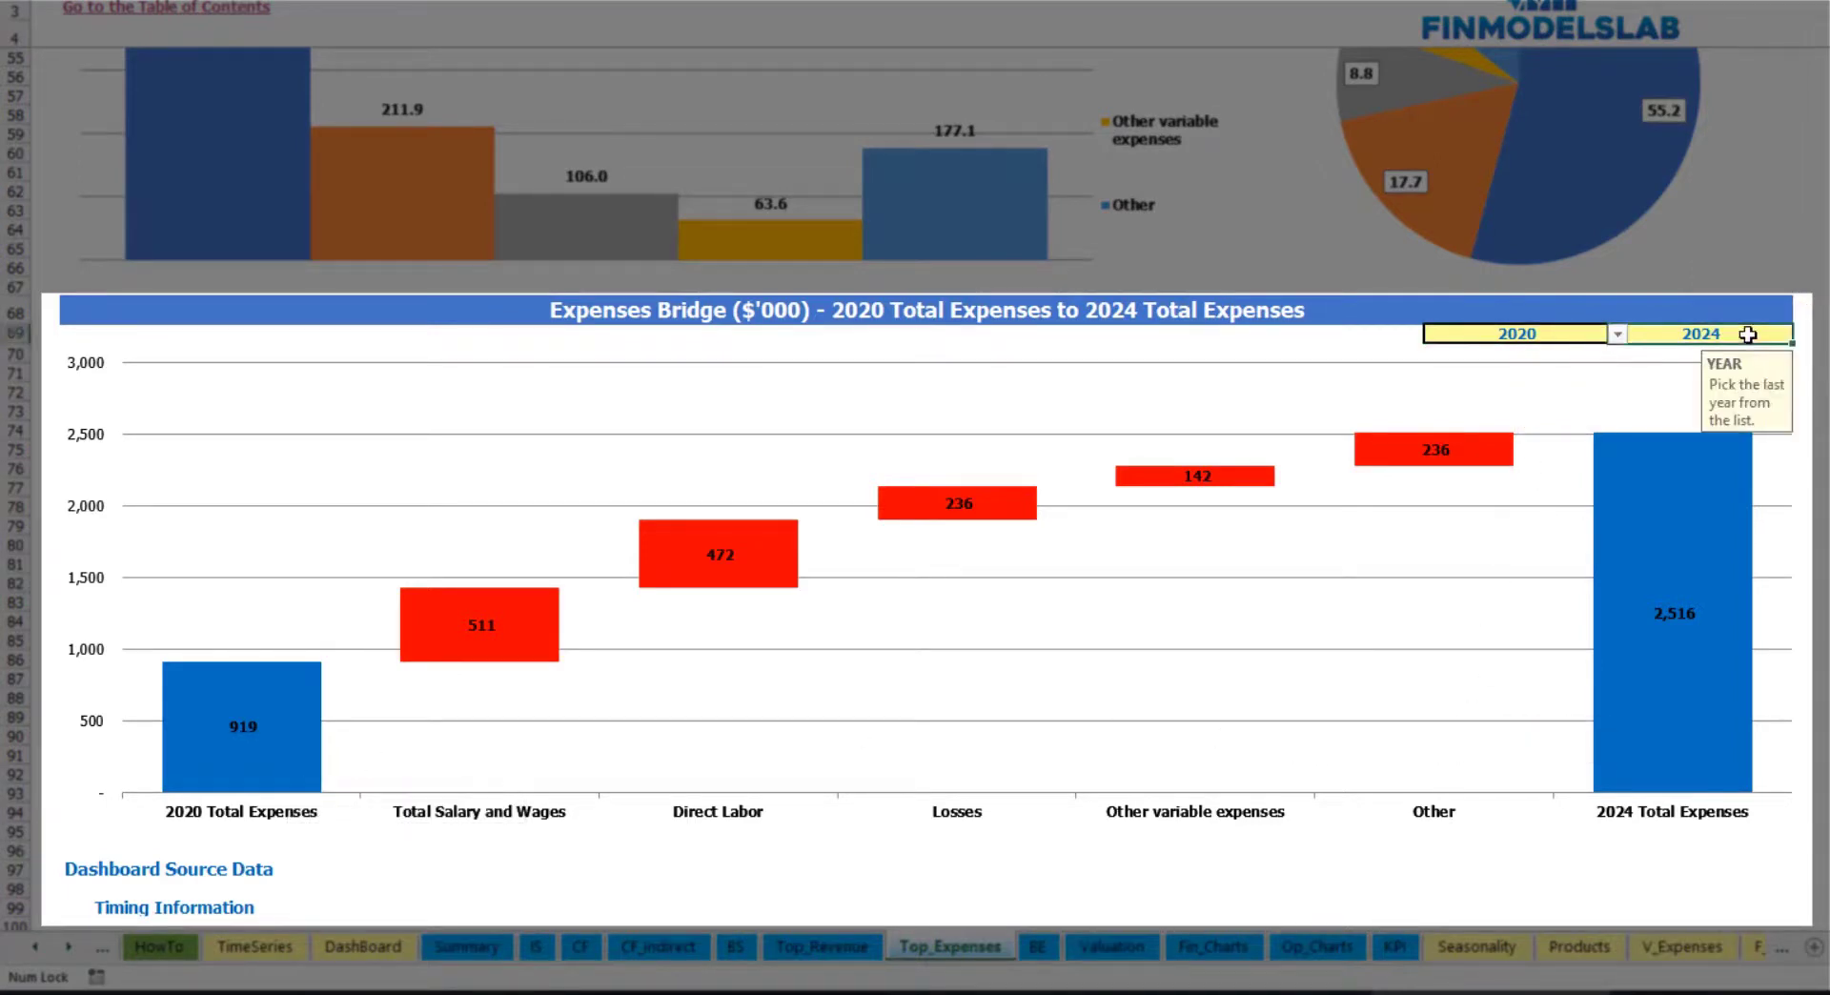
click(1584, 336)
click(1617, 334)
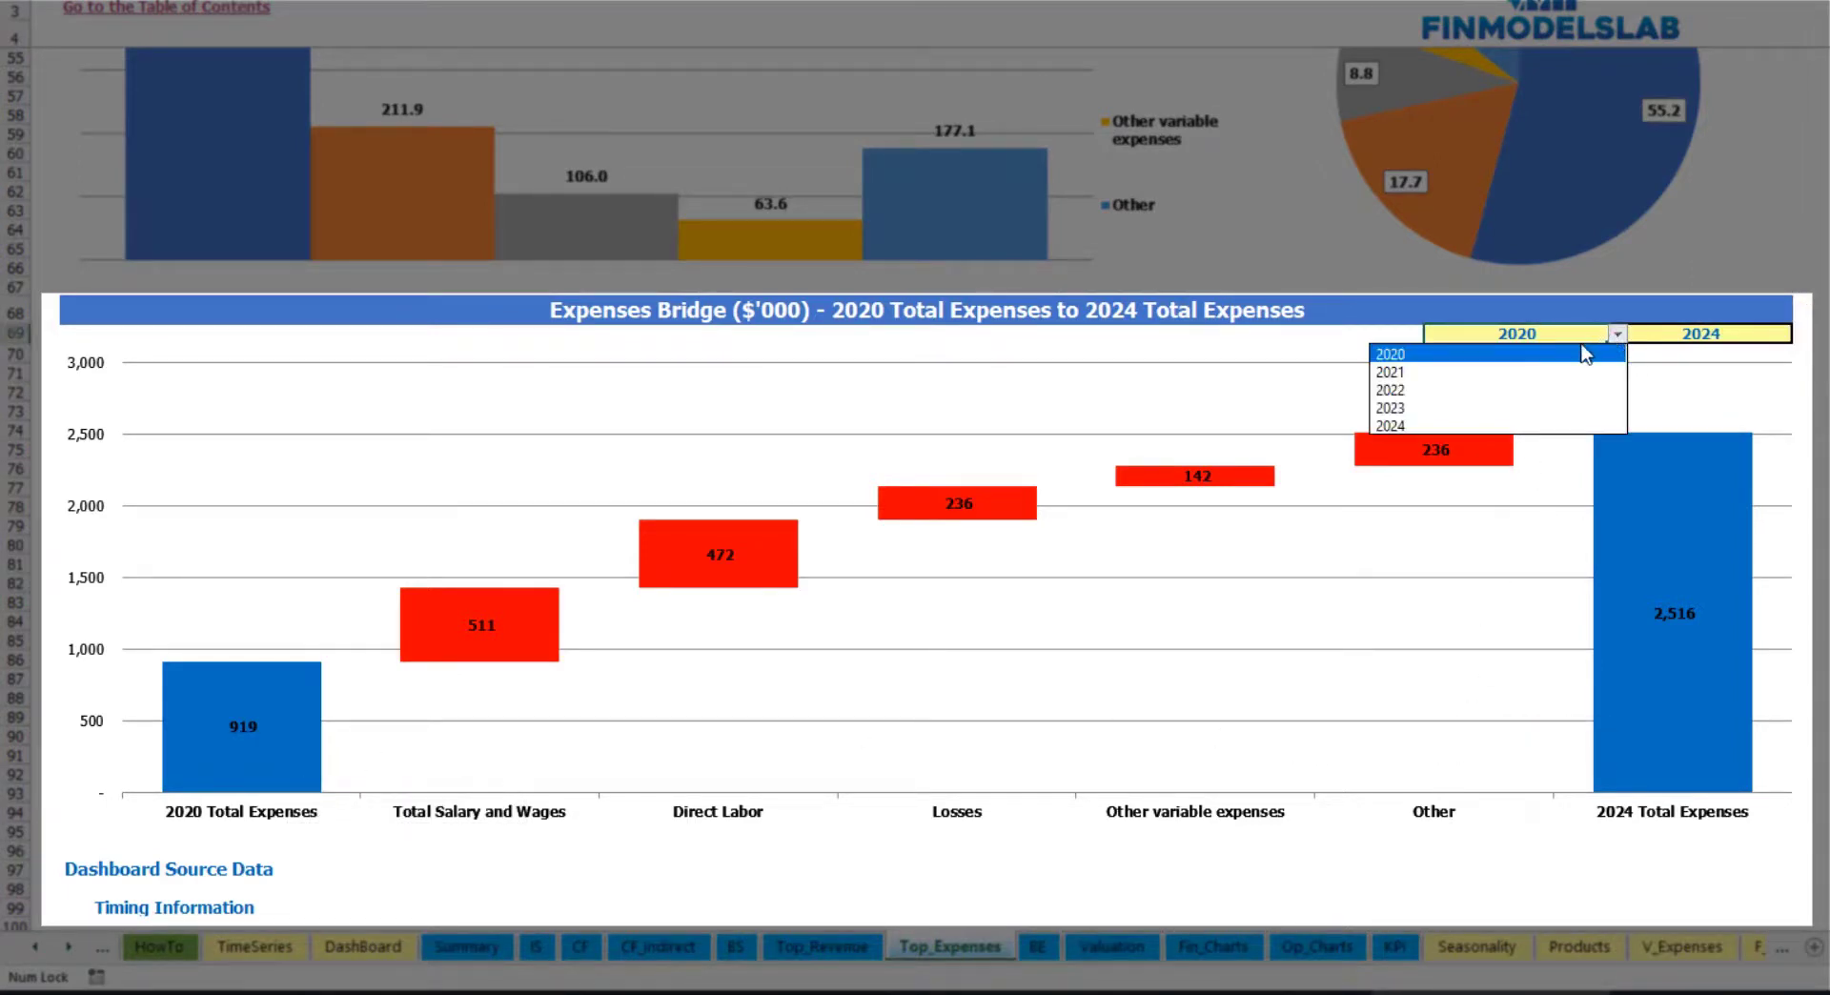
key(Escape)
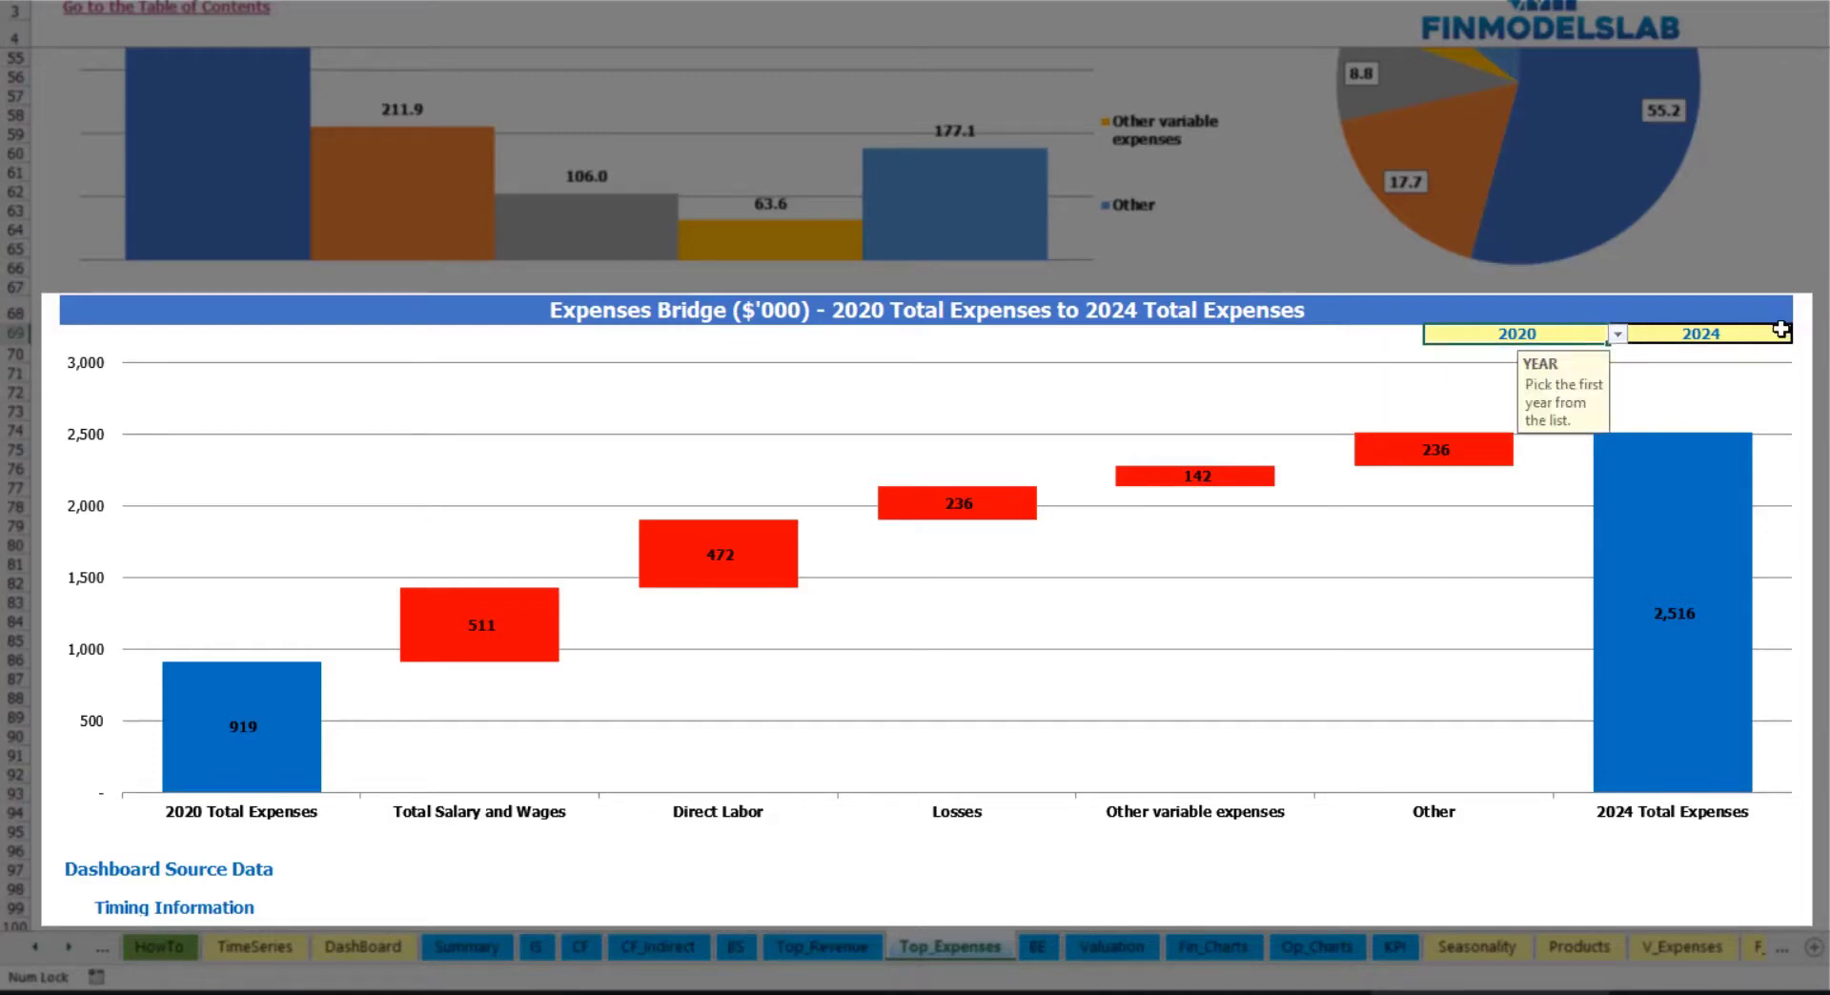
click(1763, 333)
click(1802, 335)
key(Escape)
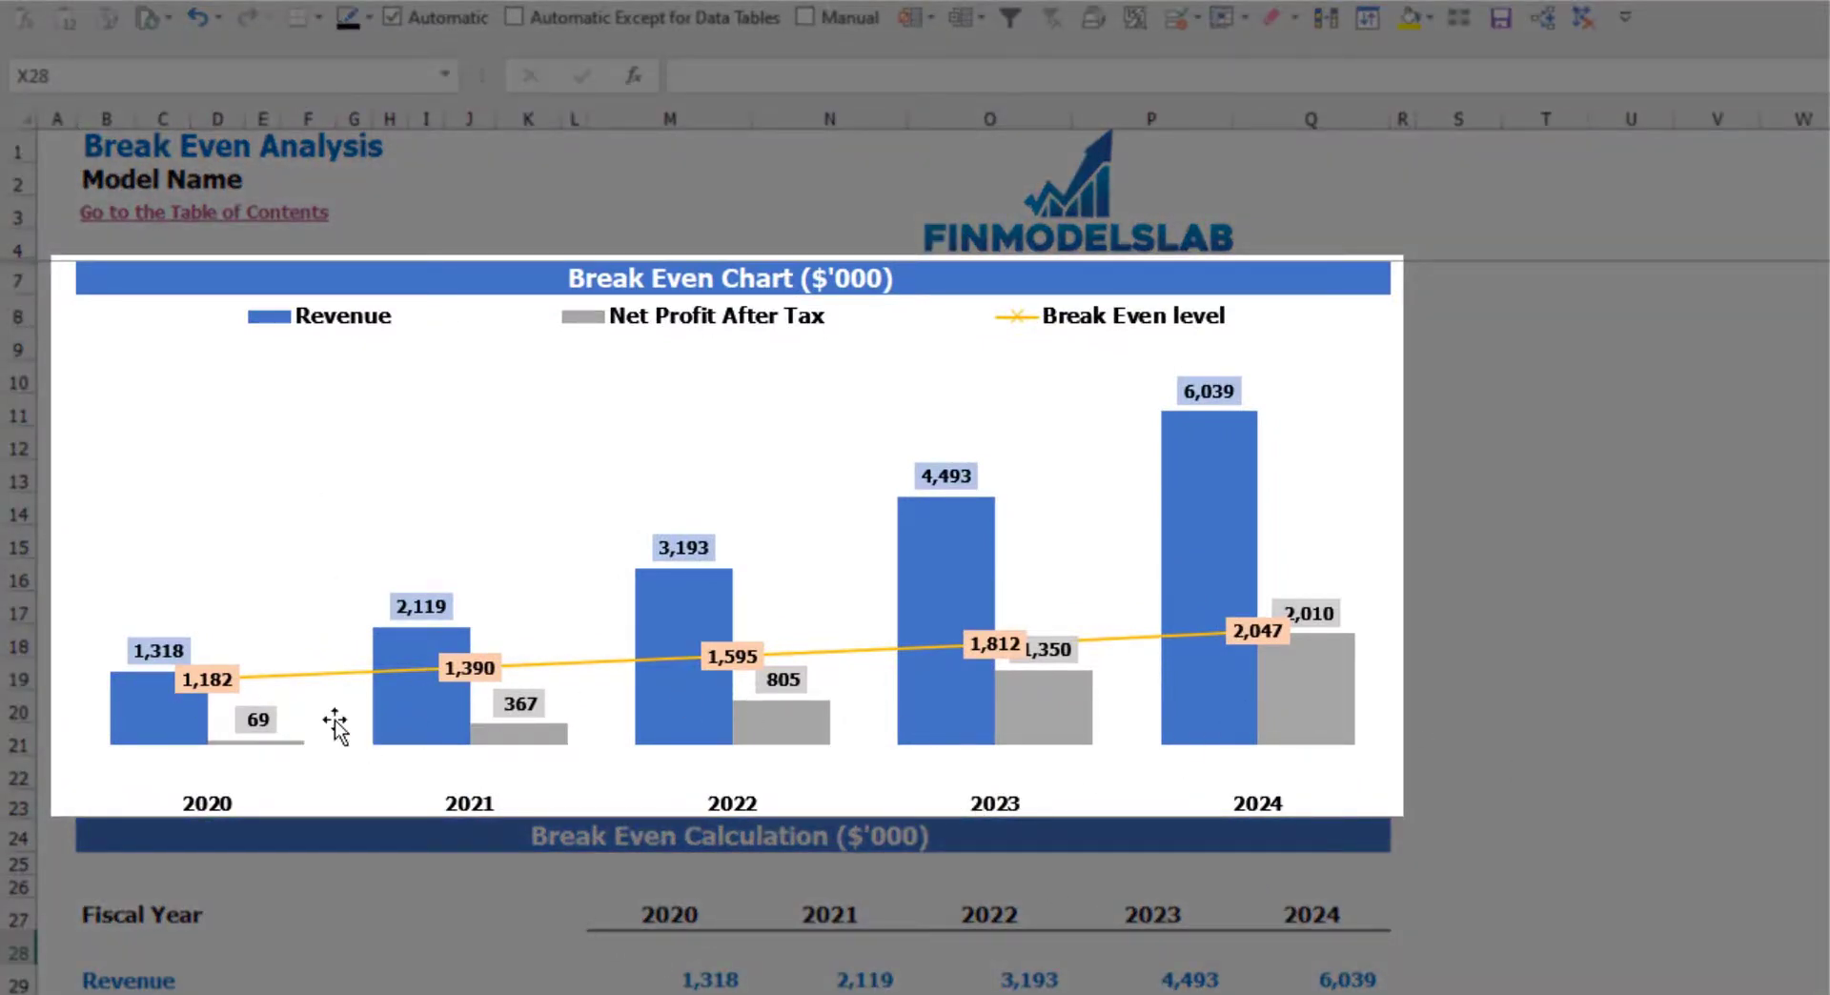
Examine the Break Even chart, and the cost of resources, resource shares and WACC on the Valuation sheet.
mouse_move(206, 719)
mouse_move(433, 651)
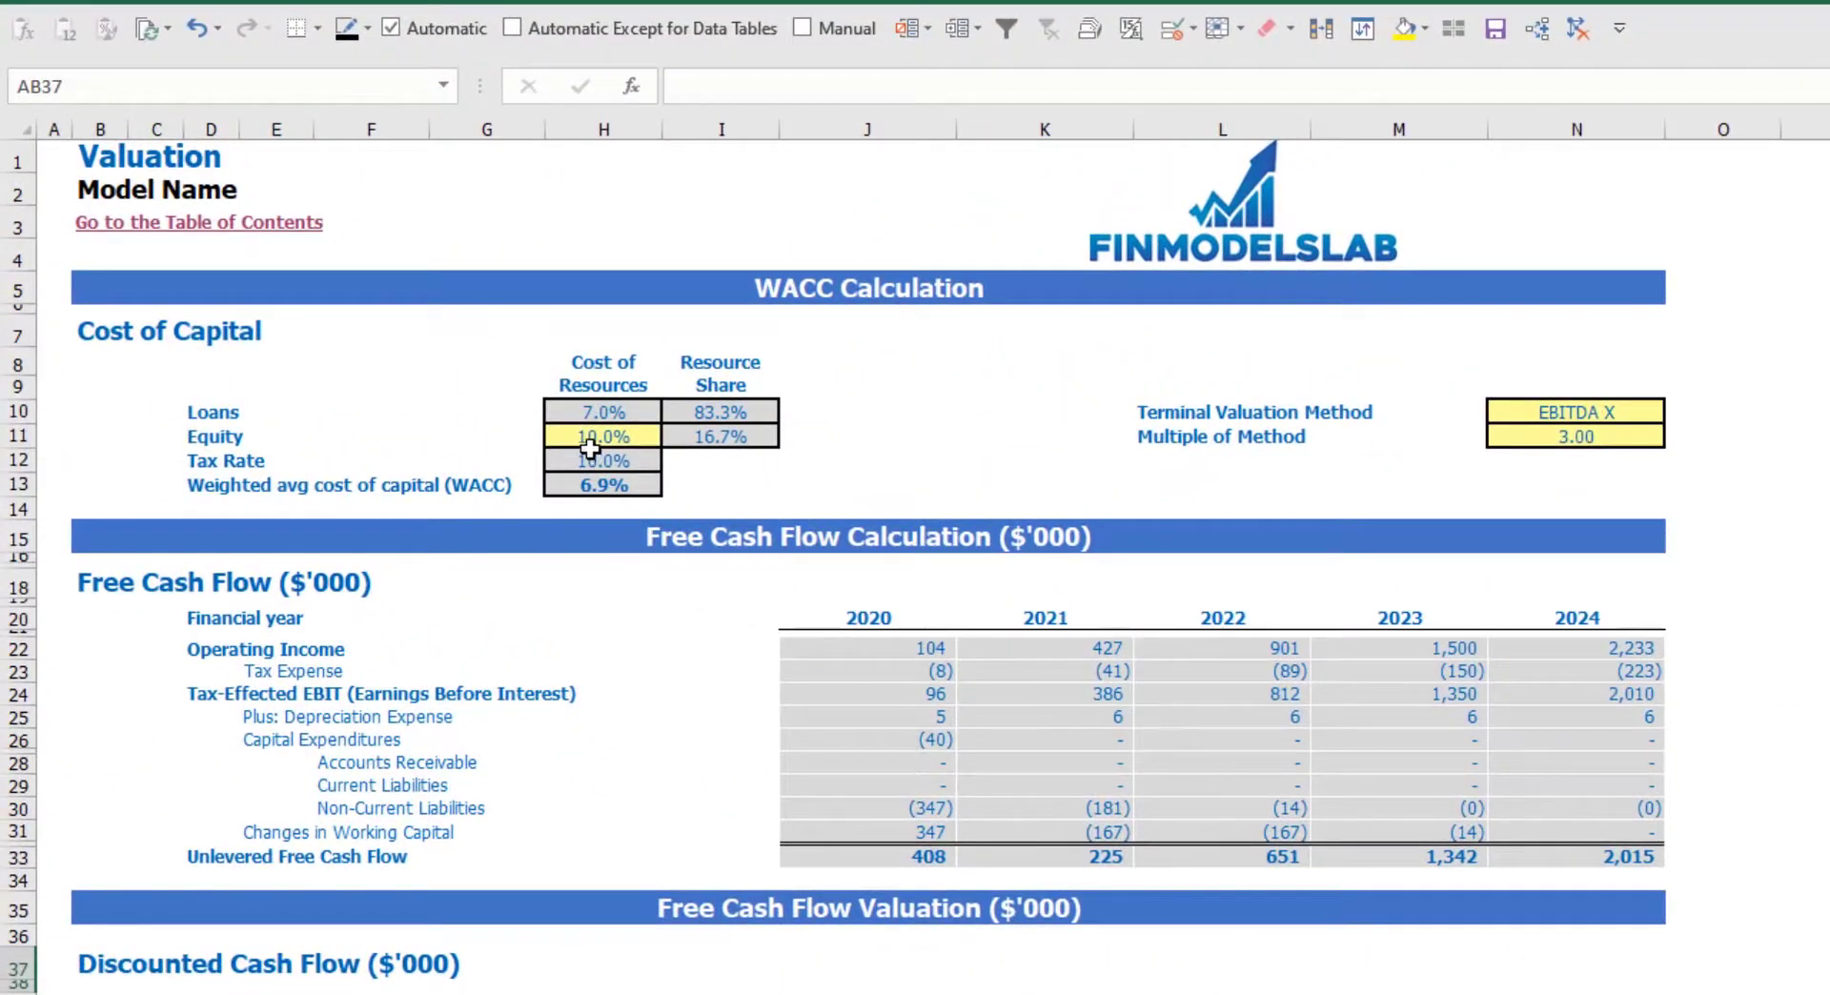
click(590, 436)
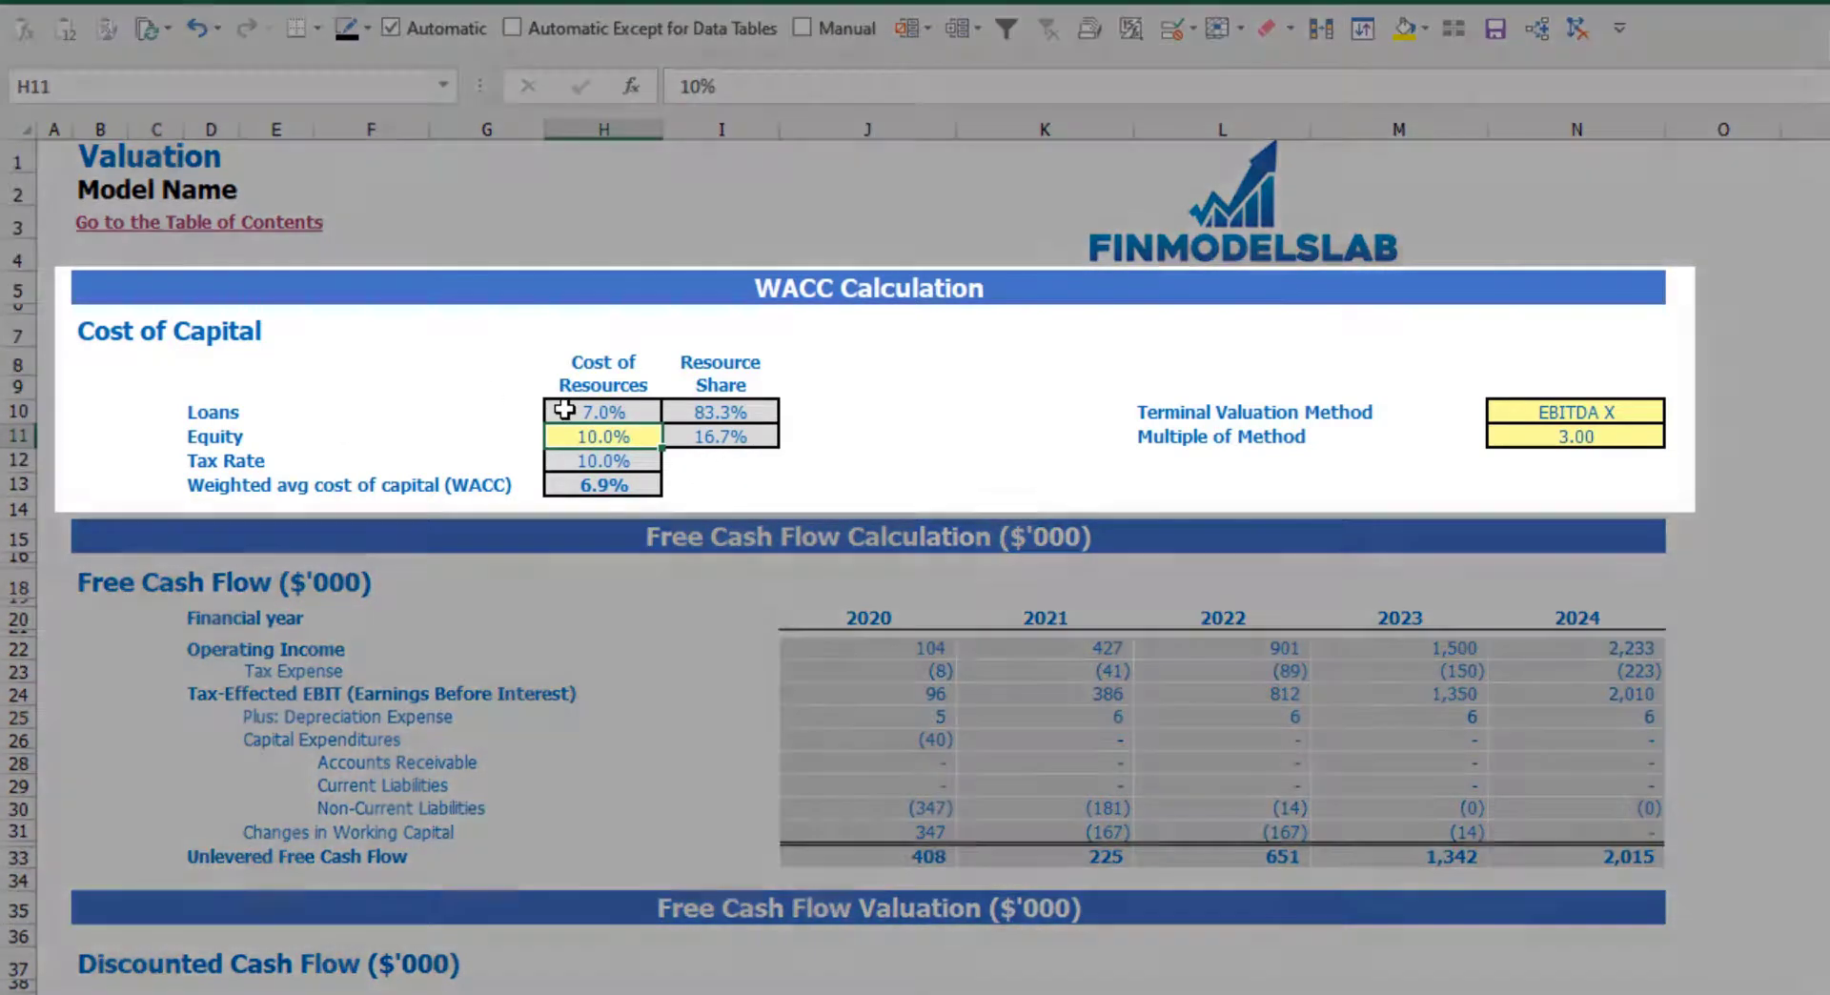
click(565, 410)
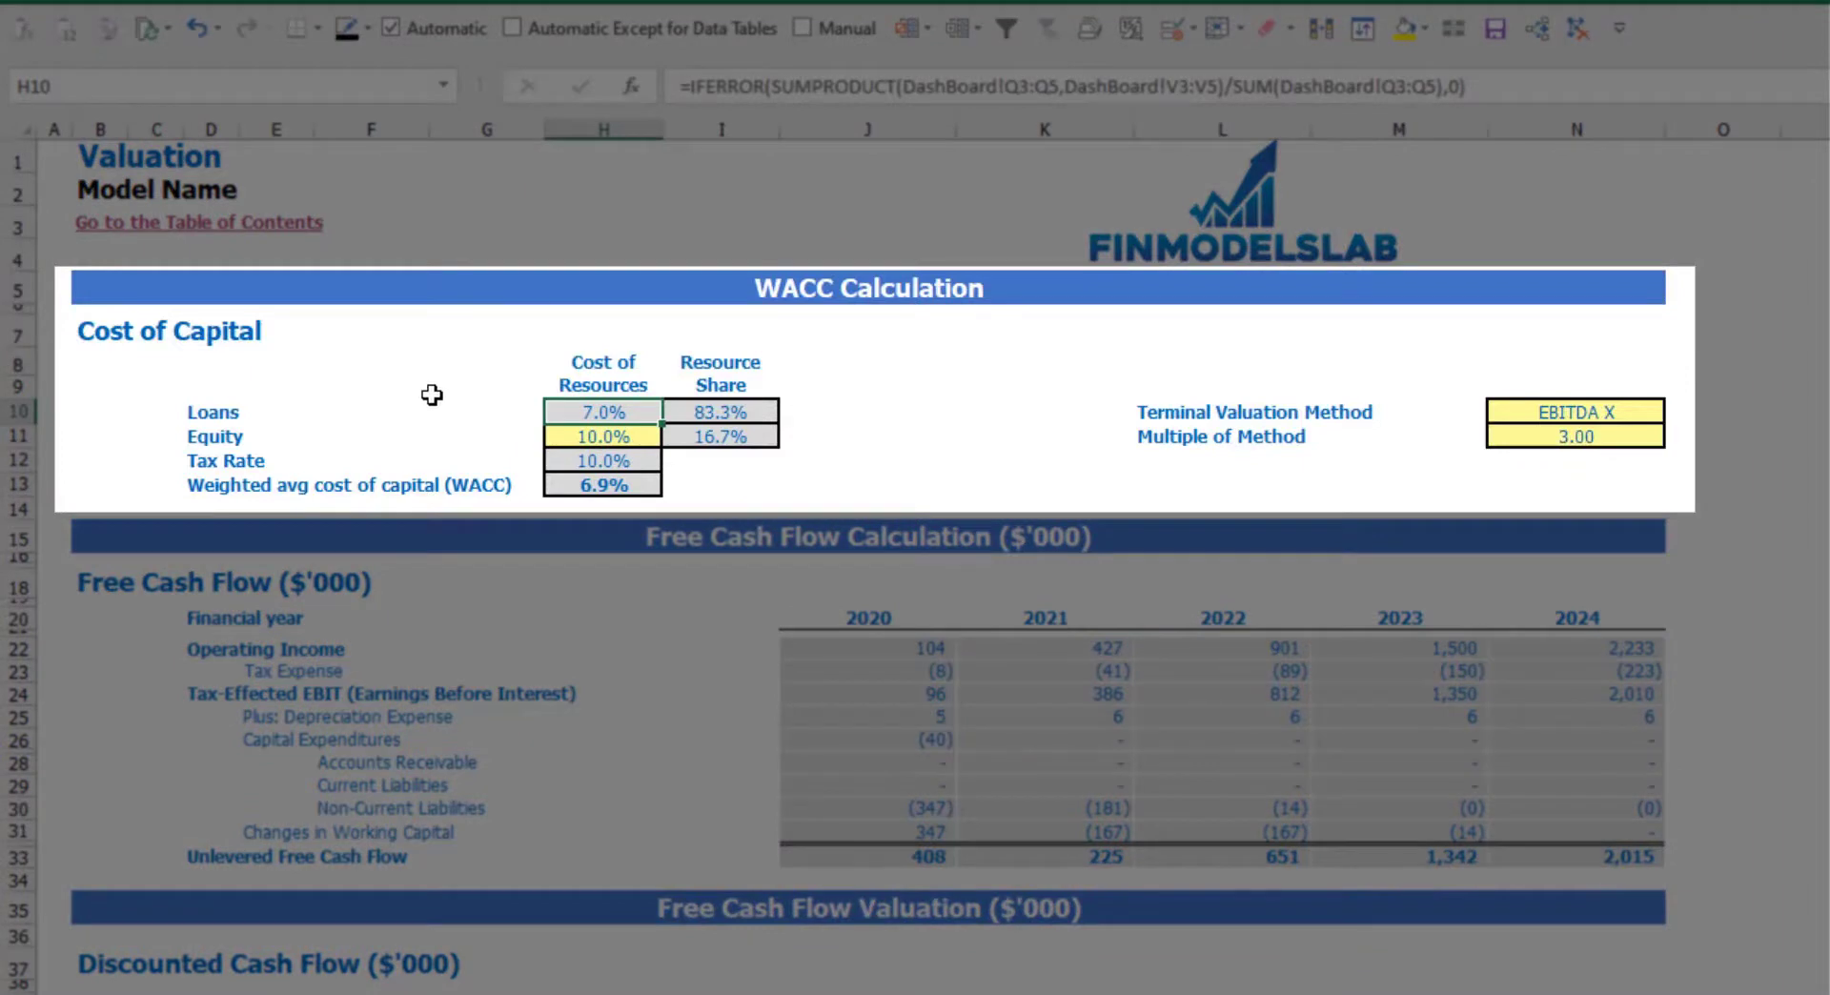
drag(720, 410, 720, 436)
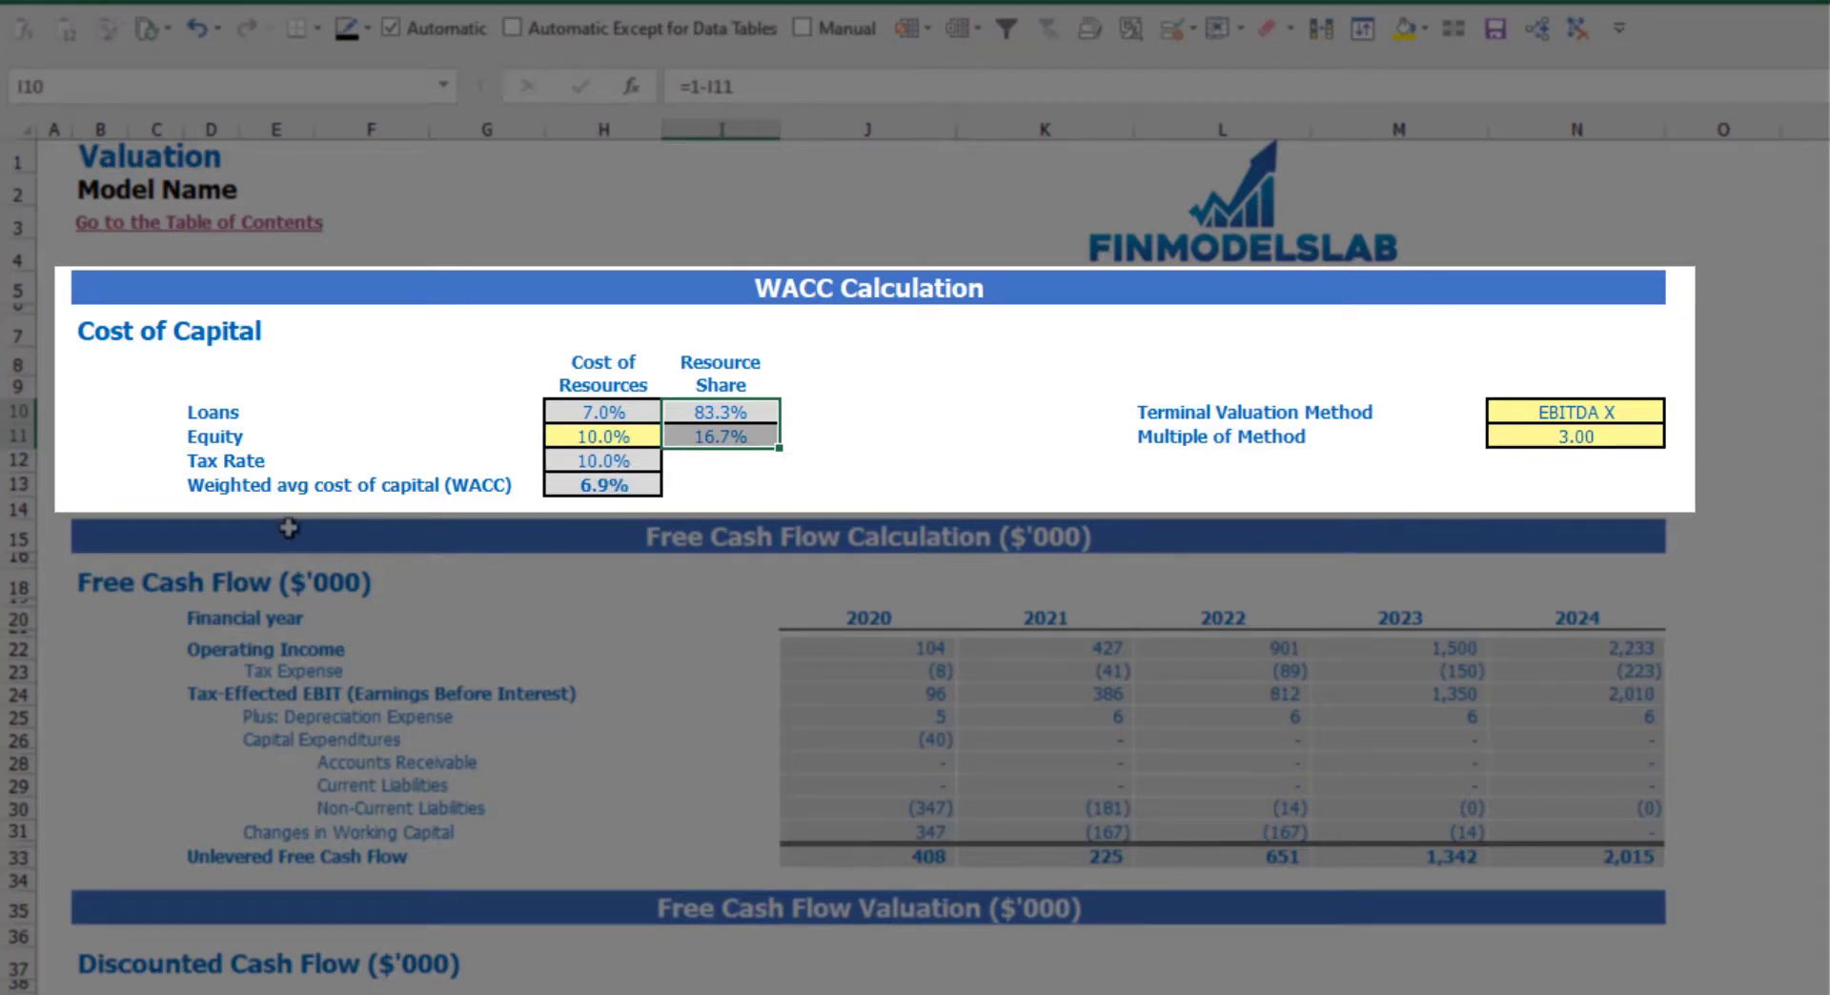
click(626, 493)
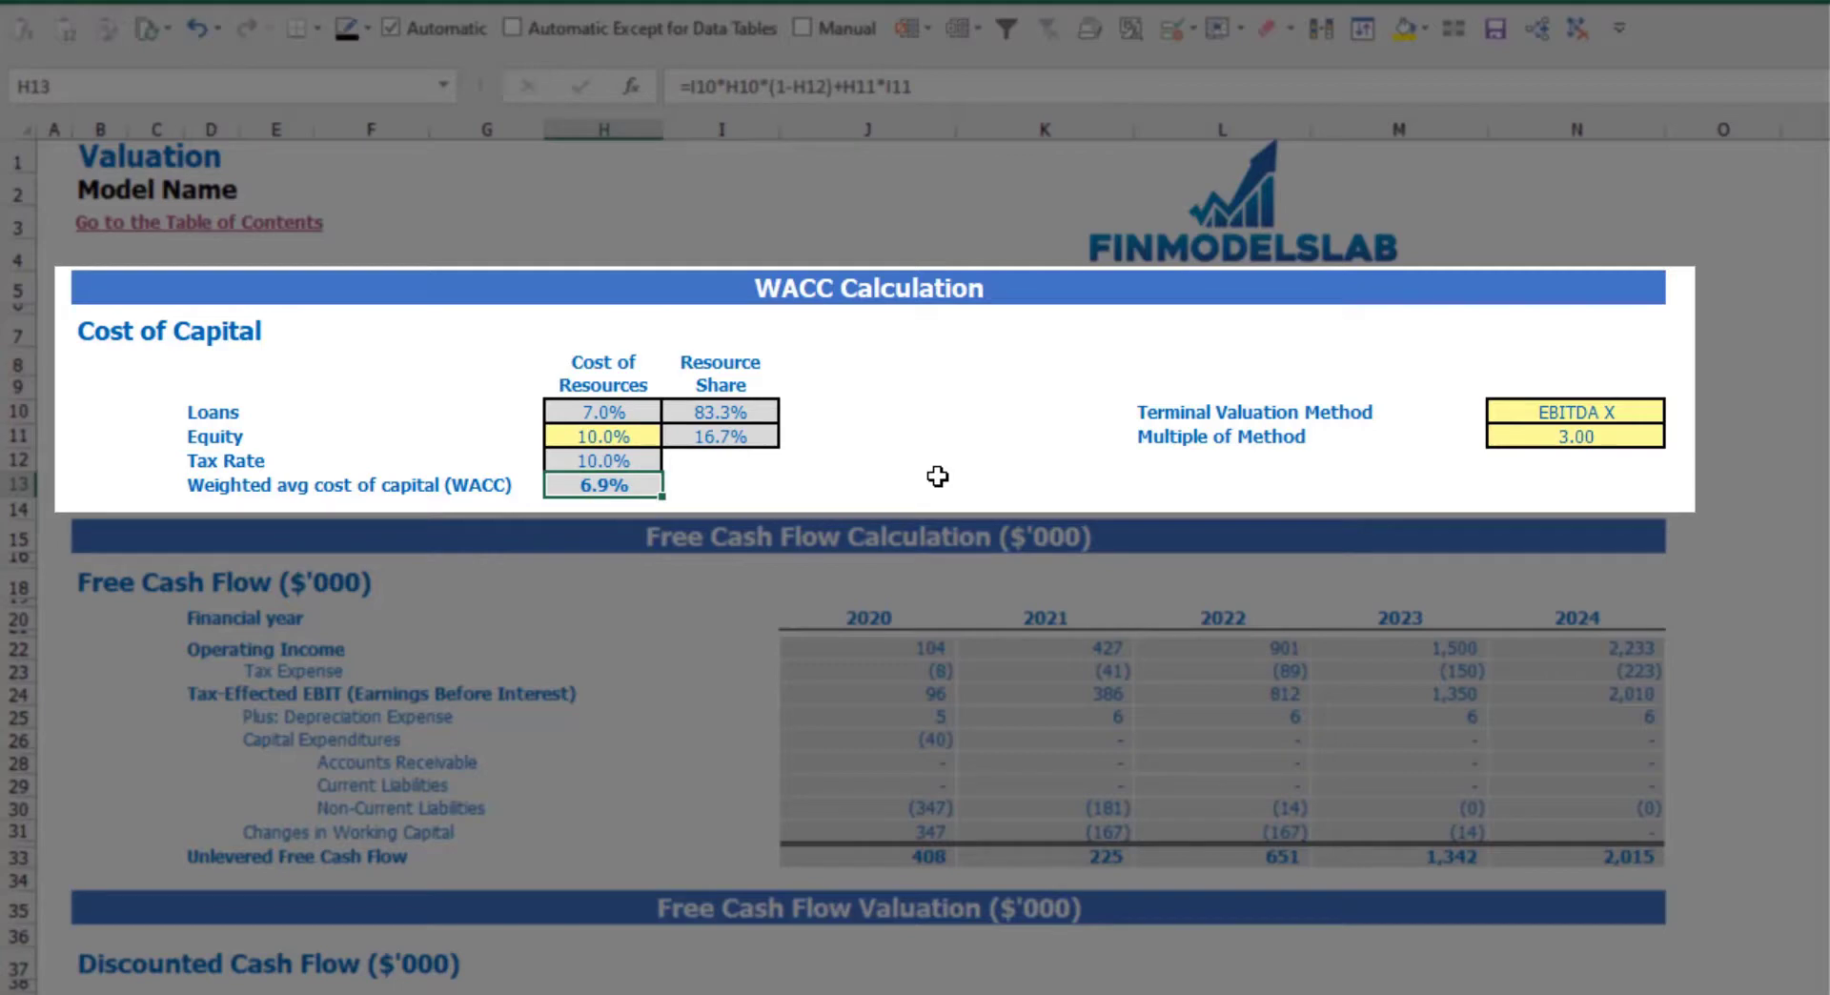
Set the Terminal Valuation Method on the Valuation sheet to Revenue X.
click(1615, 413)
click(1677, 413)
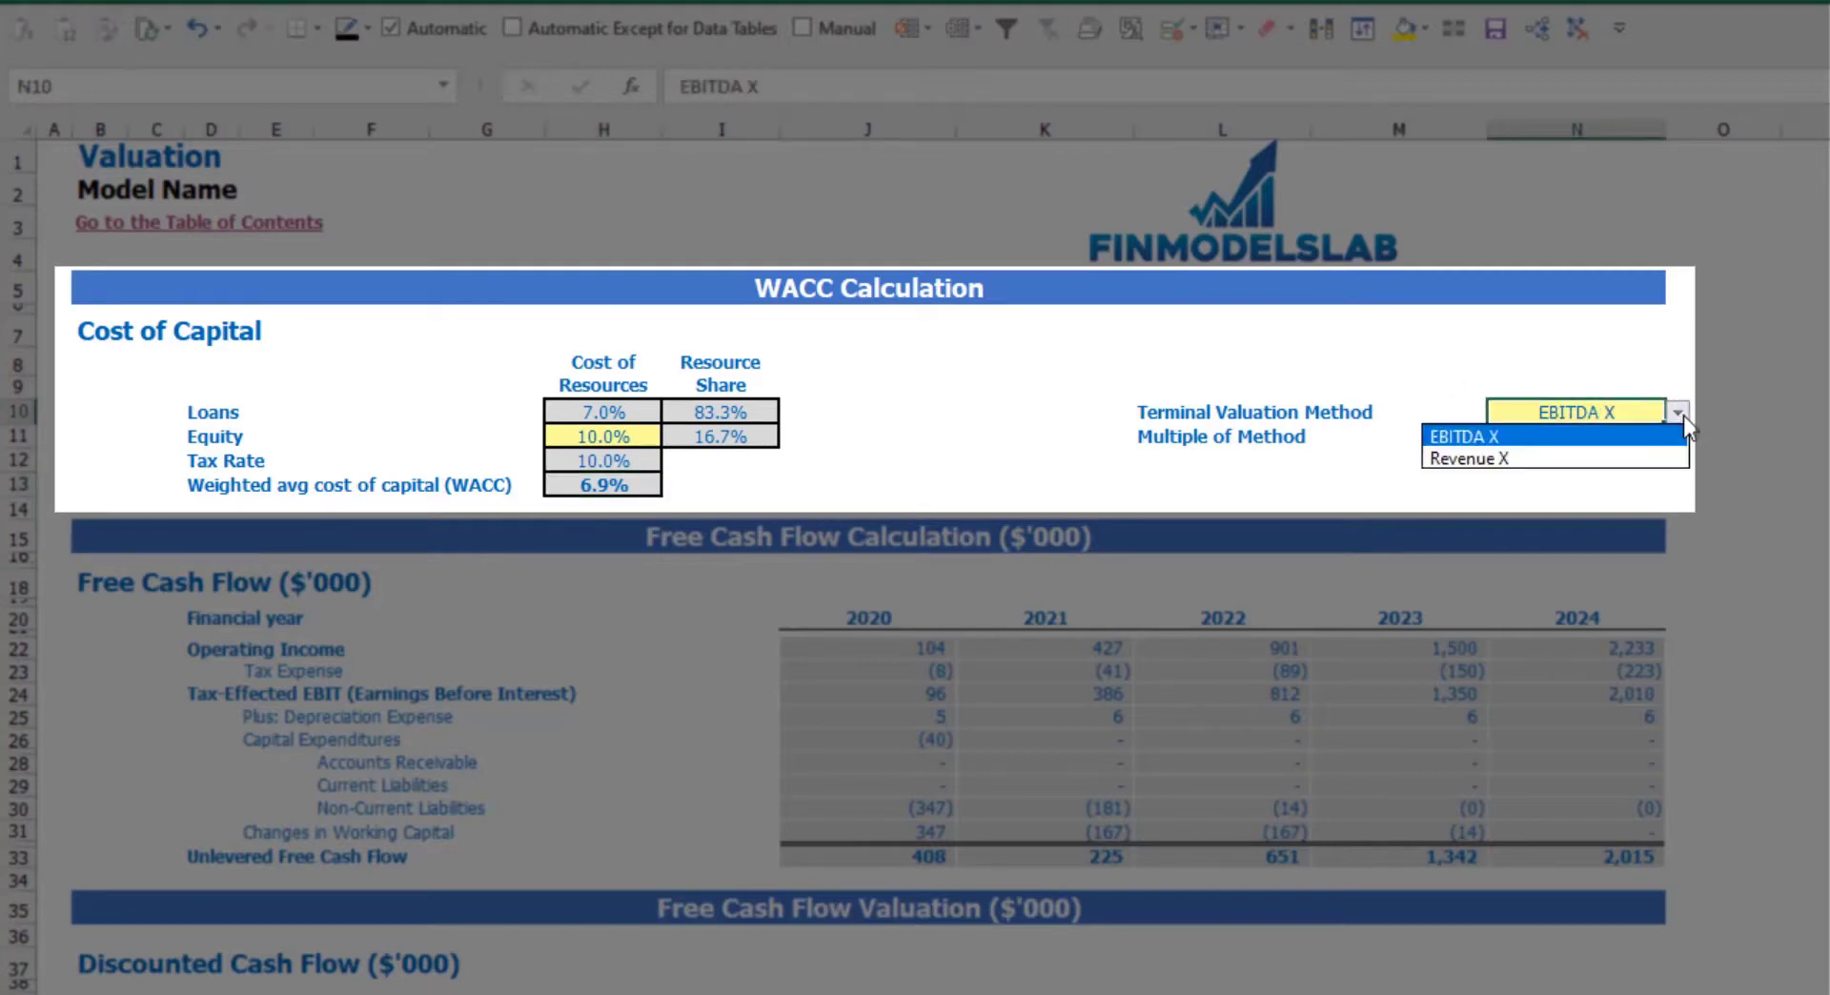
click(1654, 458)
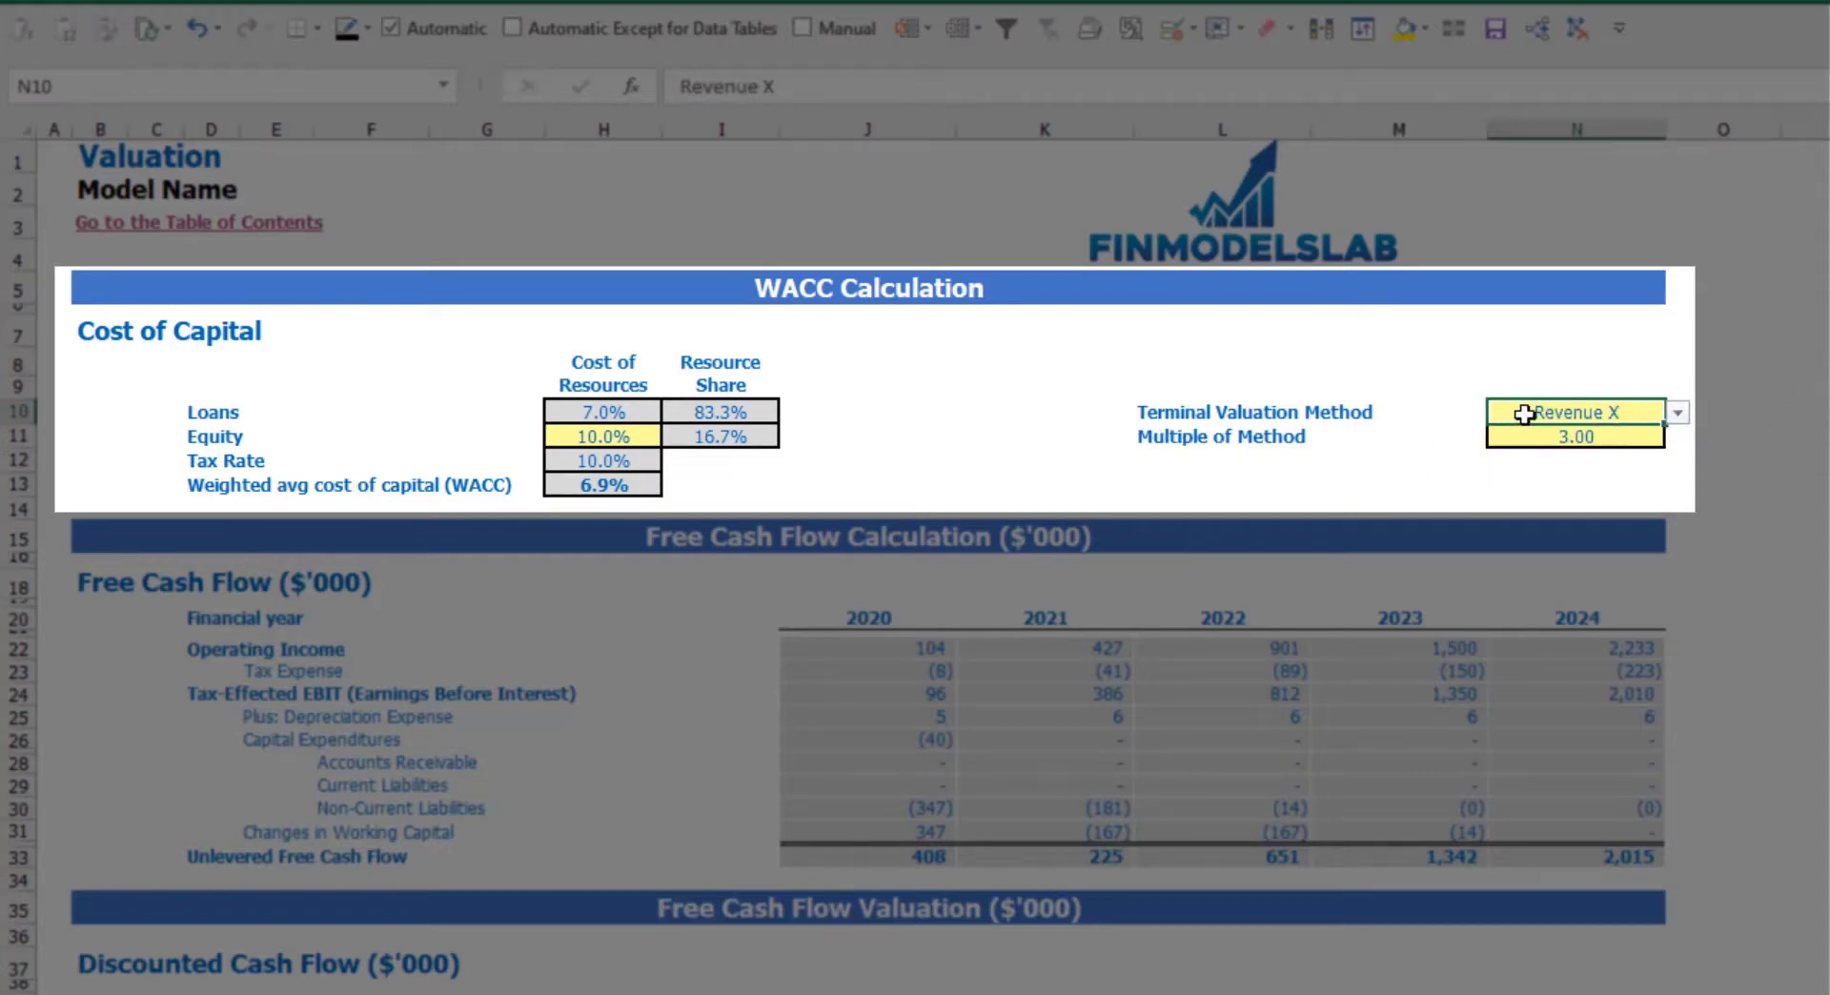
click(1556, 435)
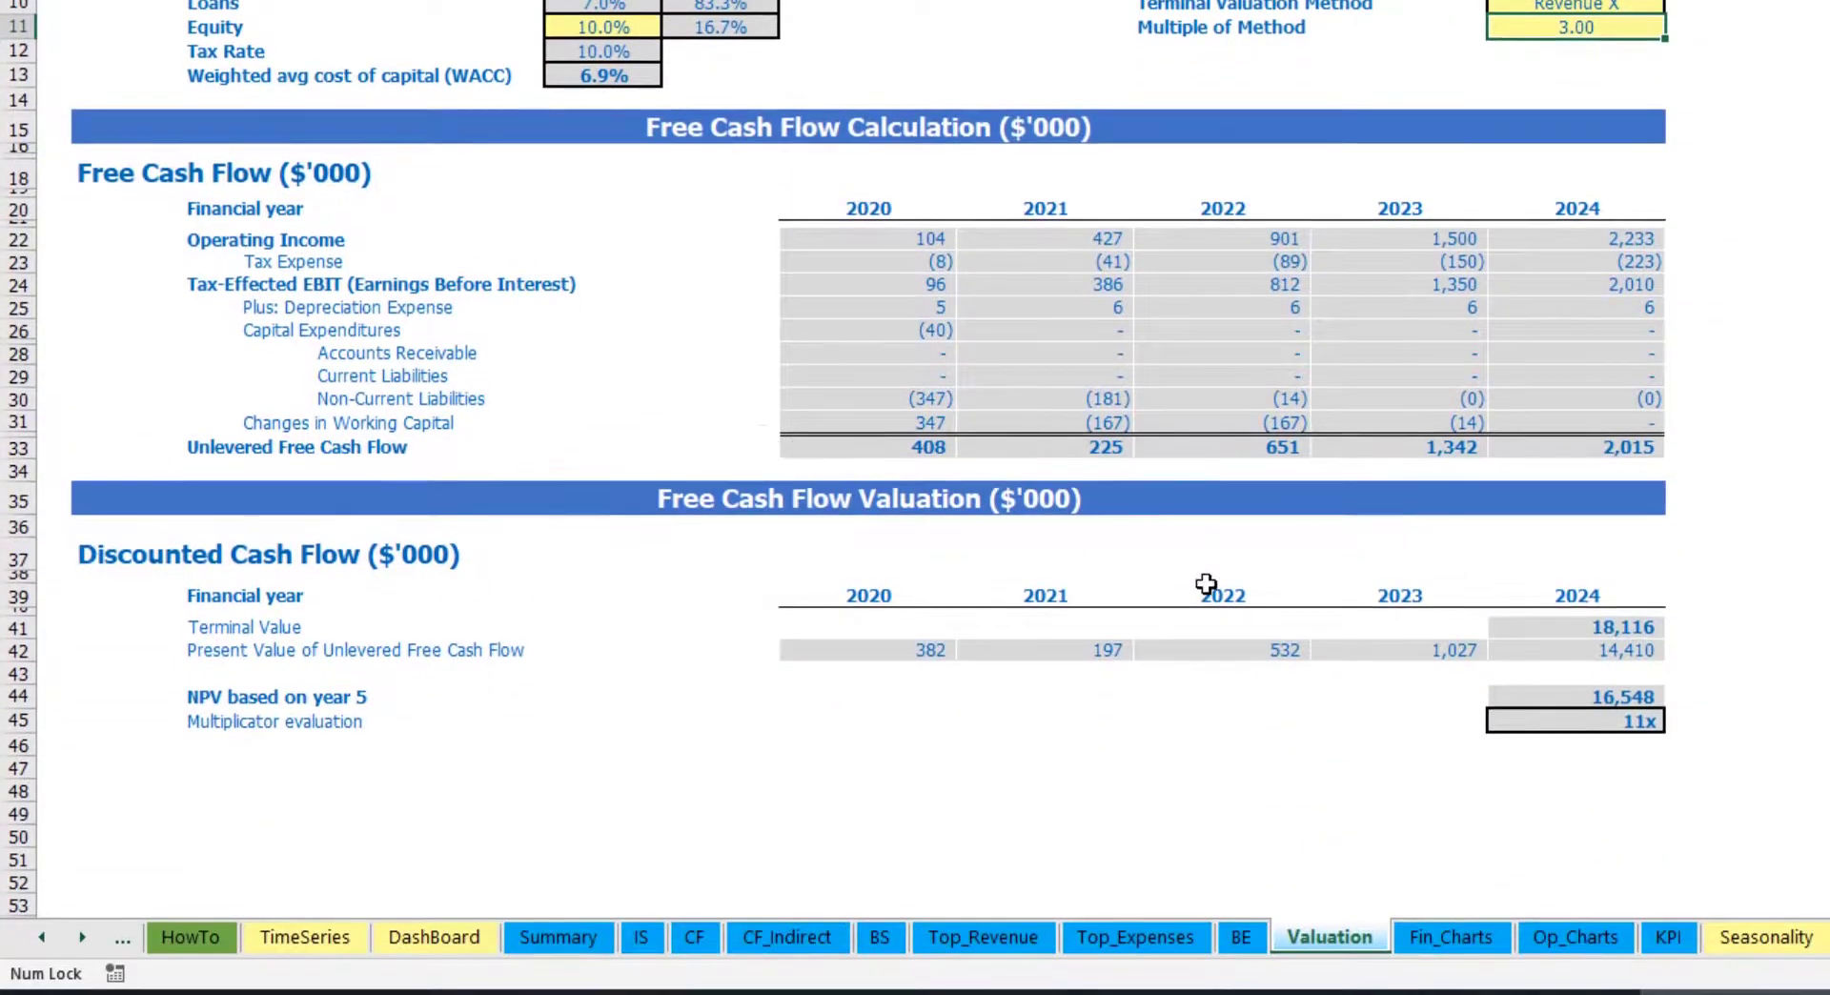
Examine the terminal value, the unlevered free cash flow for 2020 to 2024 and the multiplicator evaluation.
click(1552, 631)
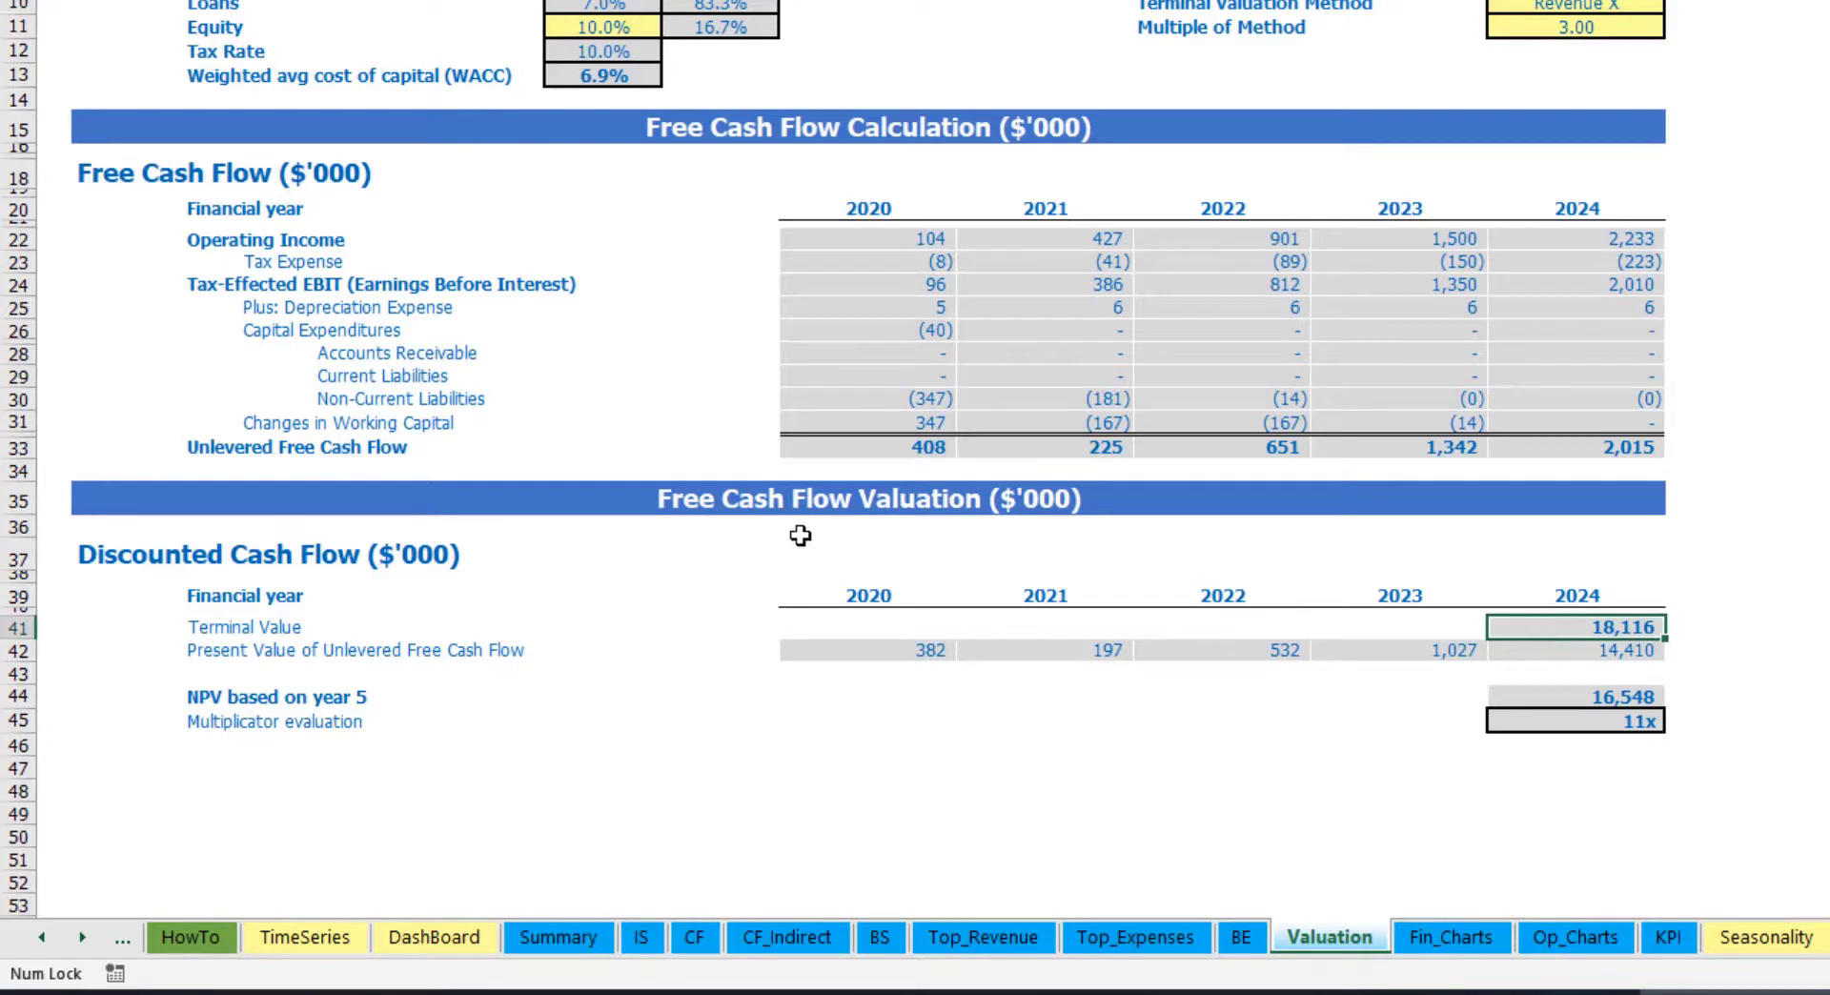
drag(829, 445, 1573, 448)
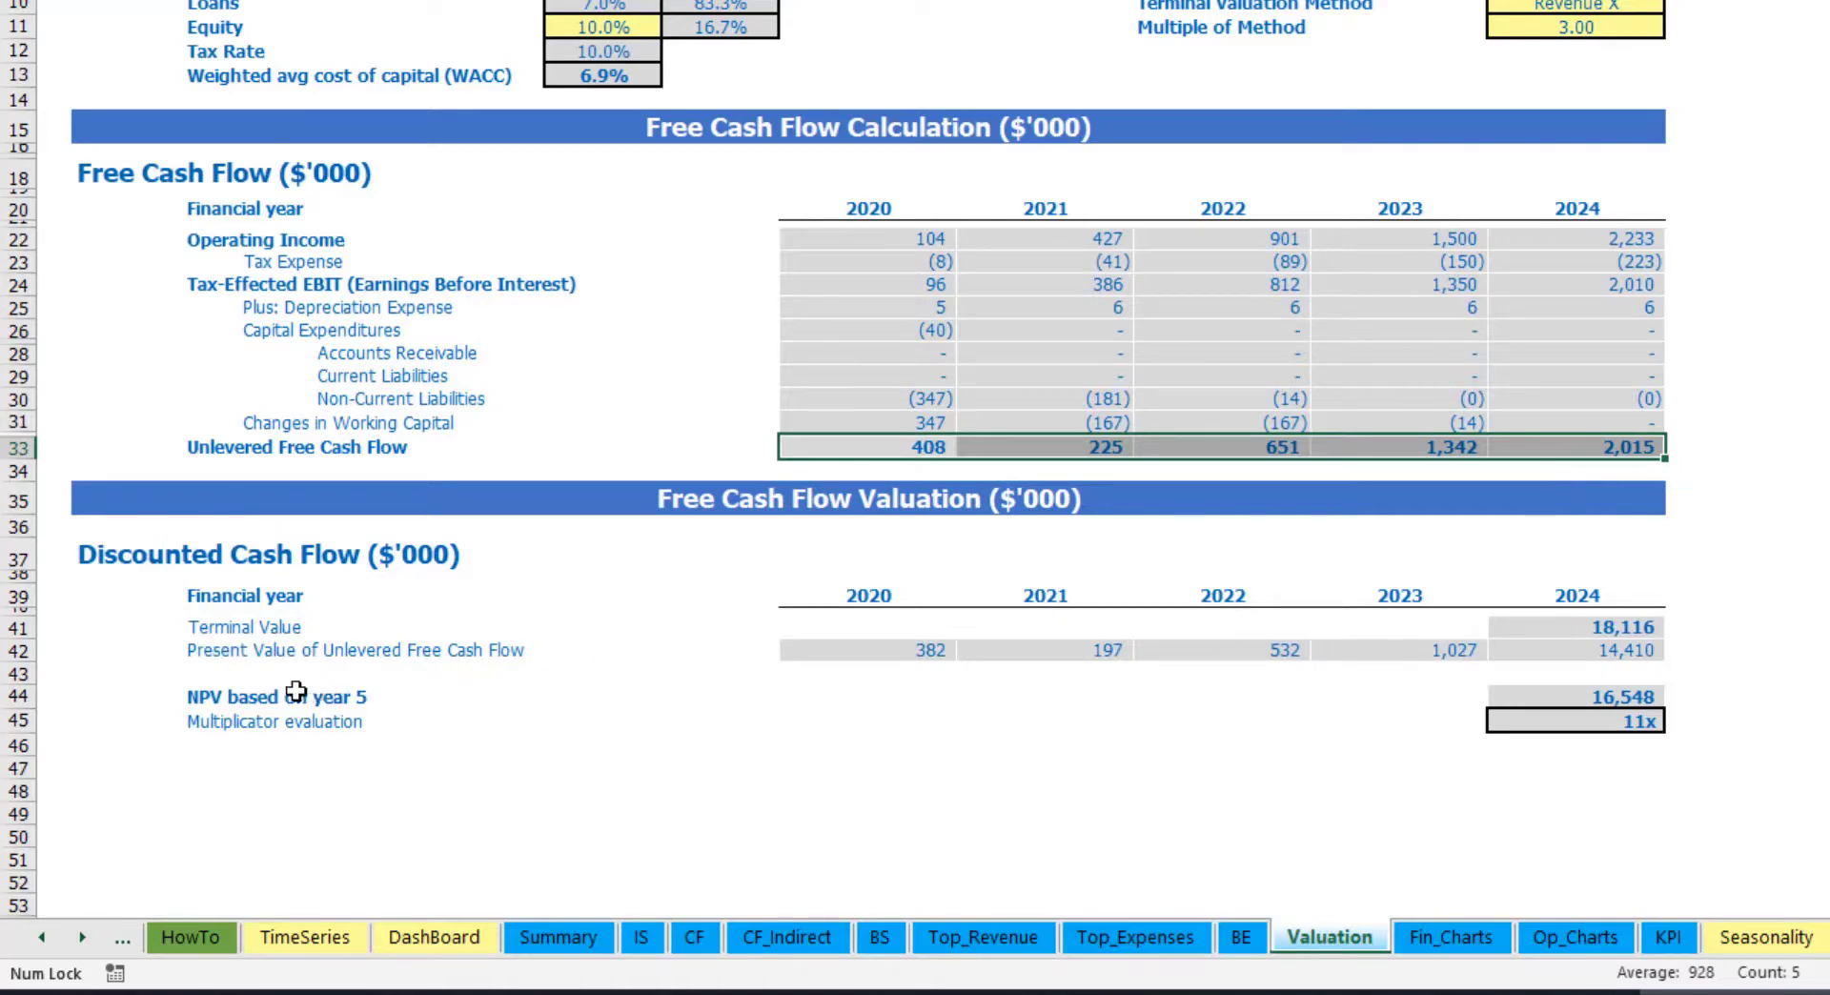
click(1622, 717)
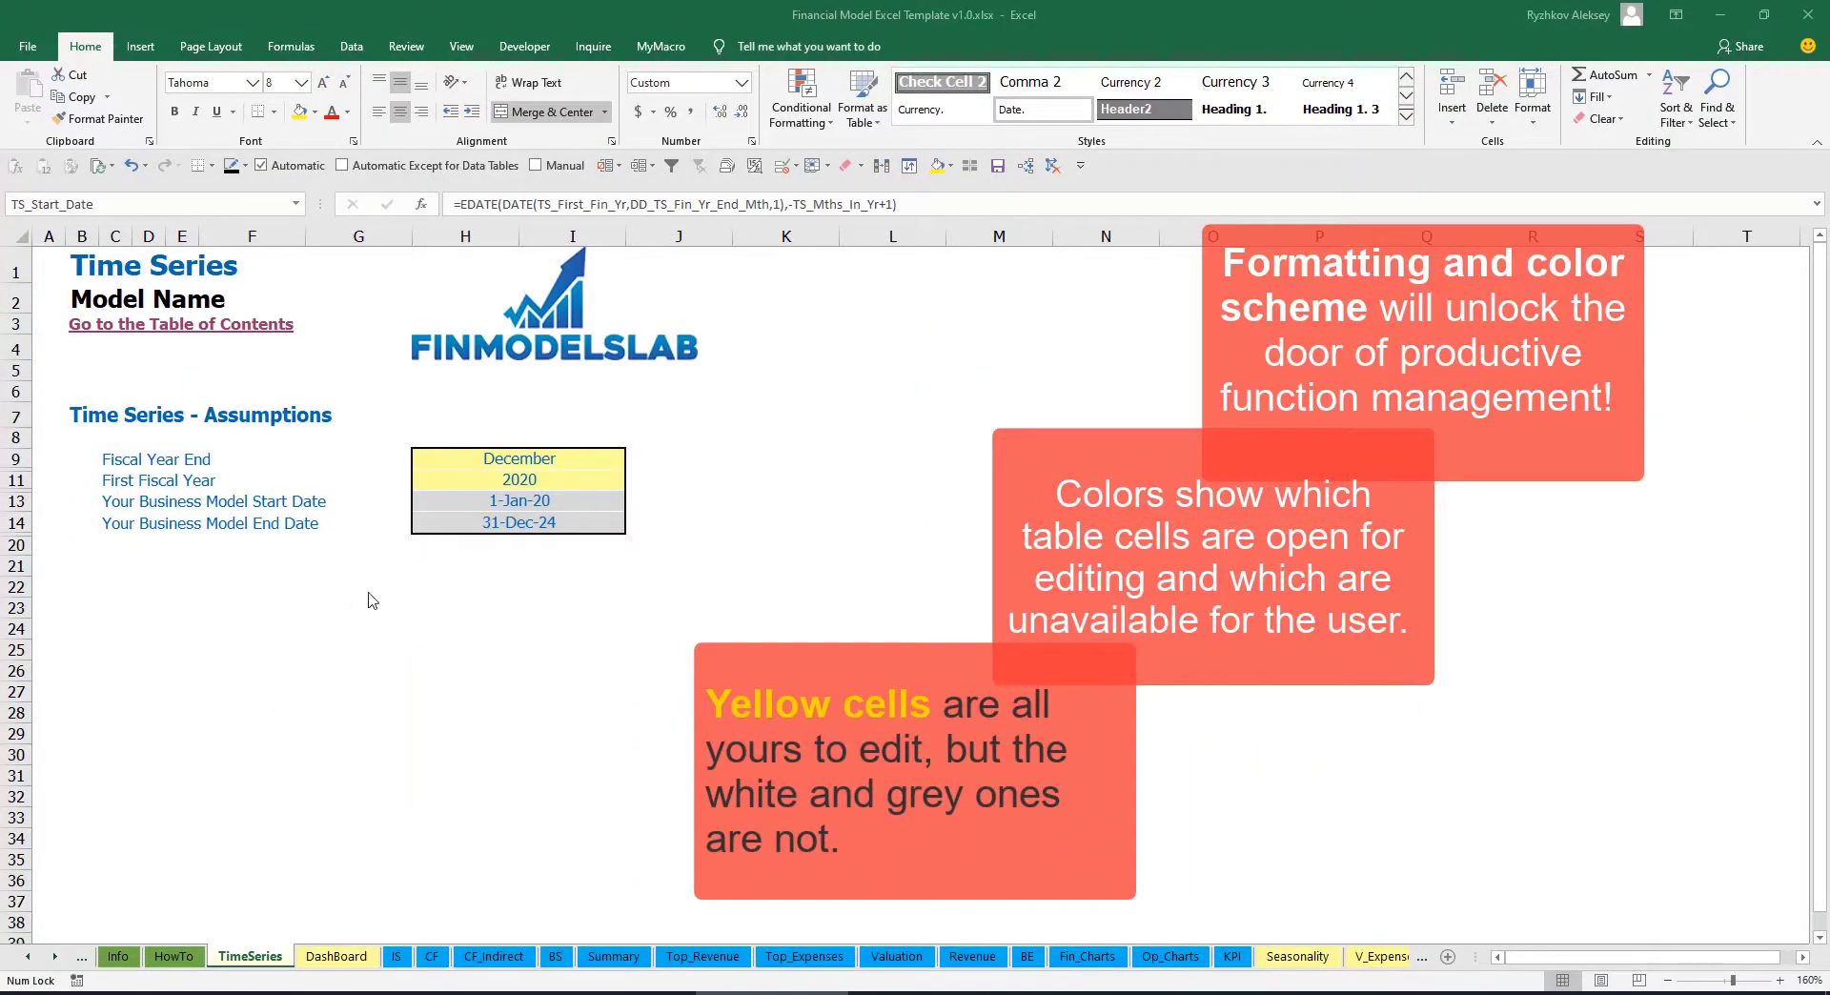
Look through the workbook's color-coded sheets, from the input and report sheets to the grey calculation sheets.
click(57, 961)
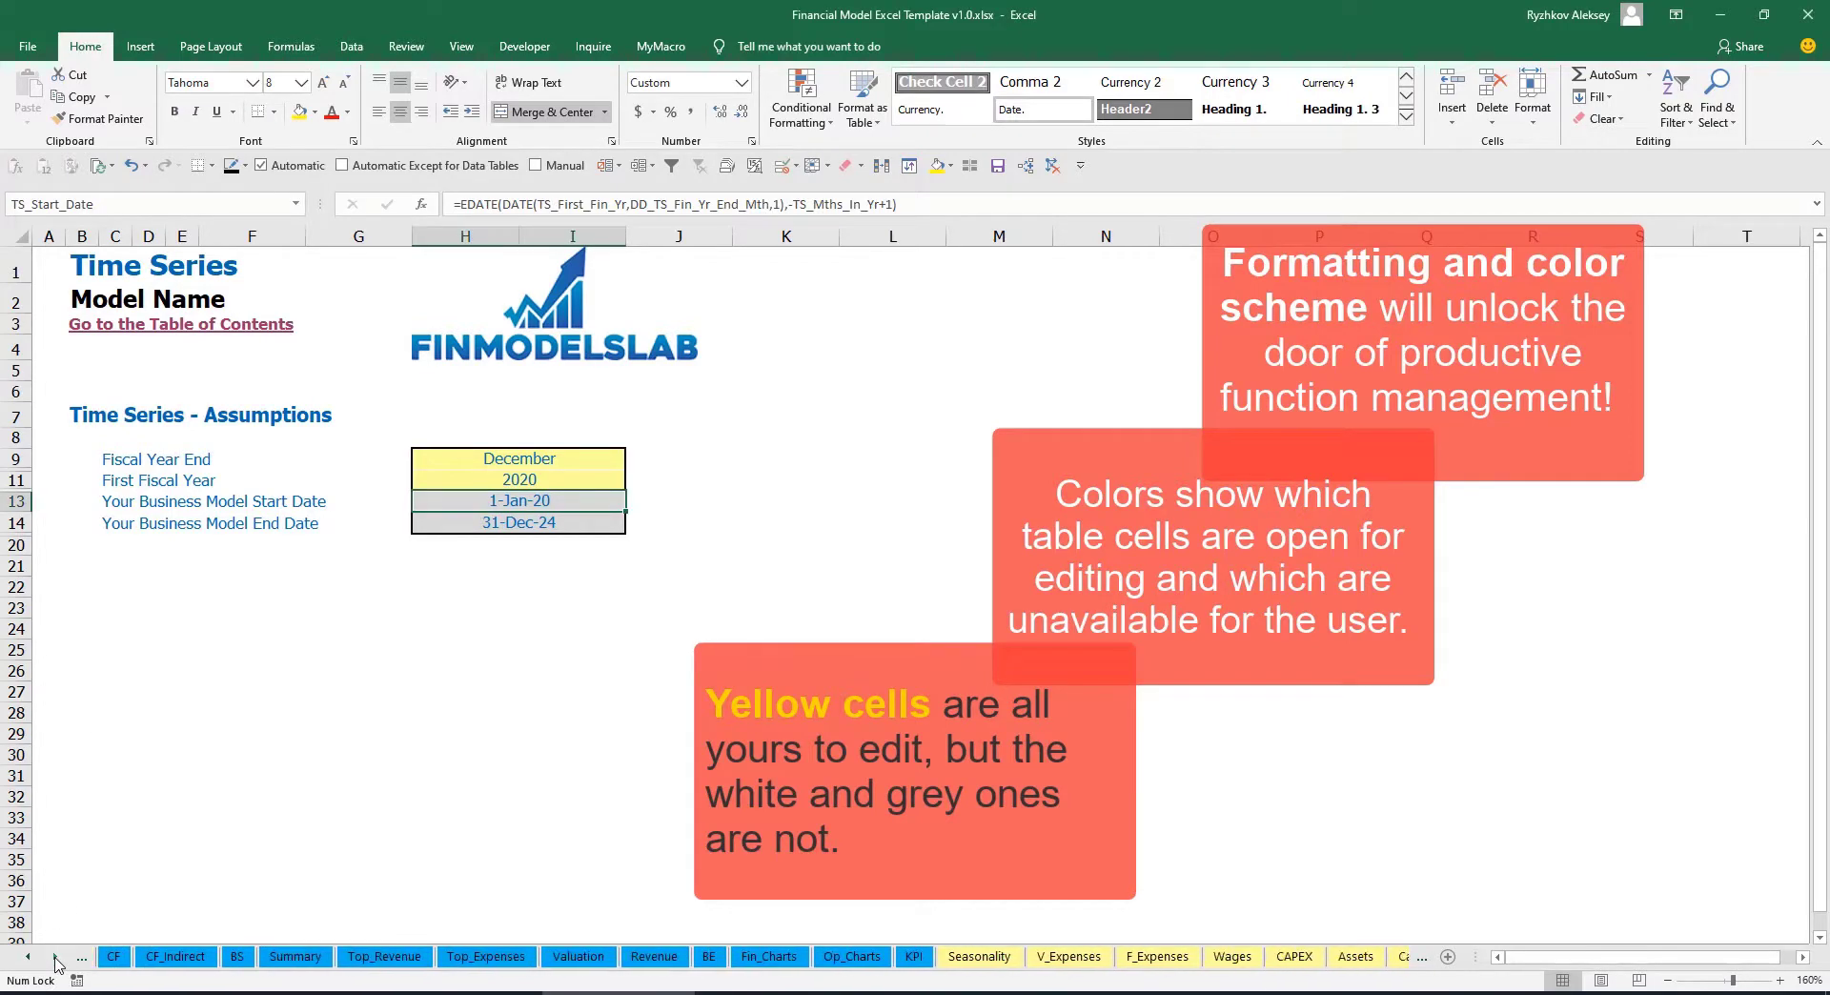
click(57, 960)
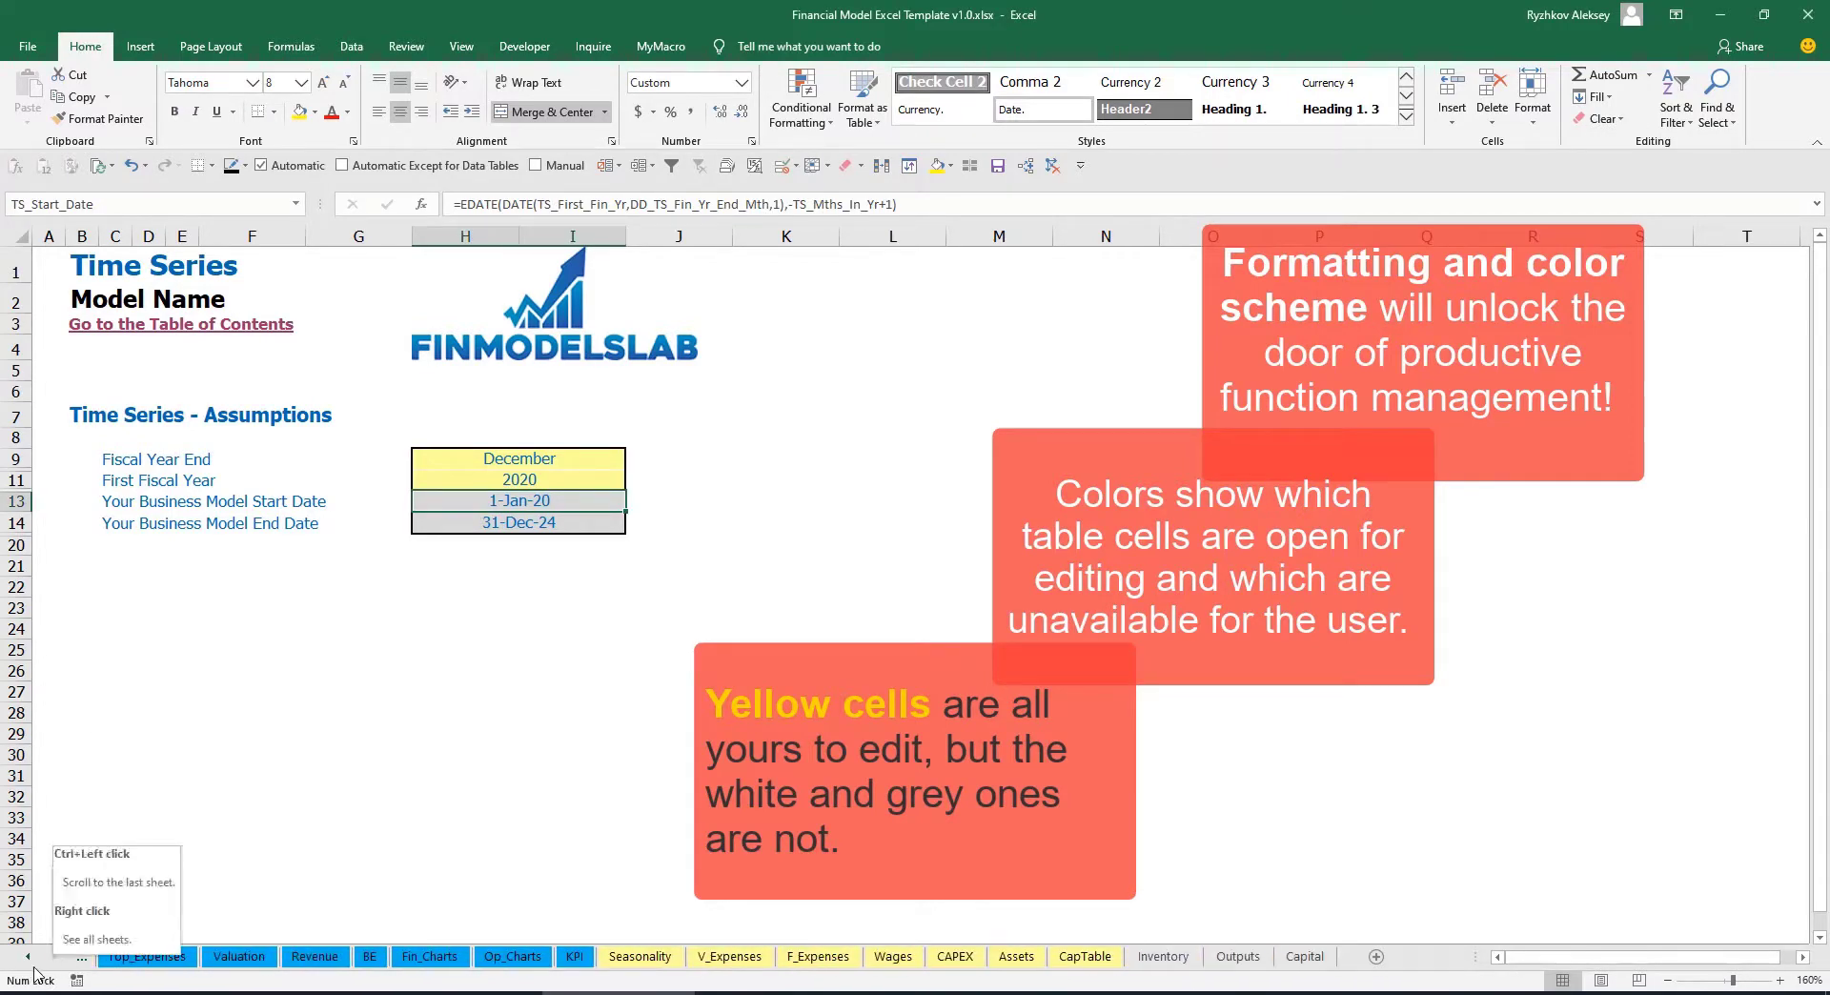
click(29, 957)
click(30, 961)
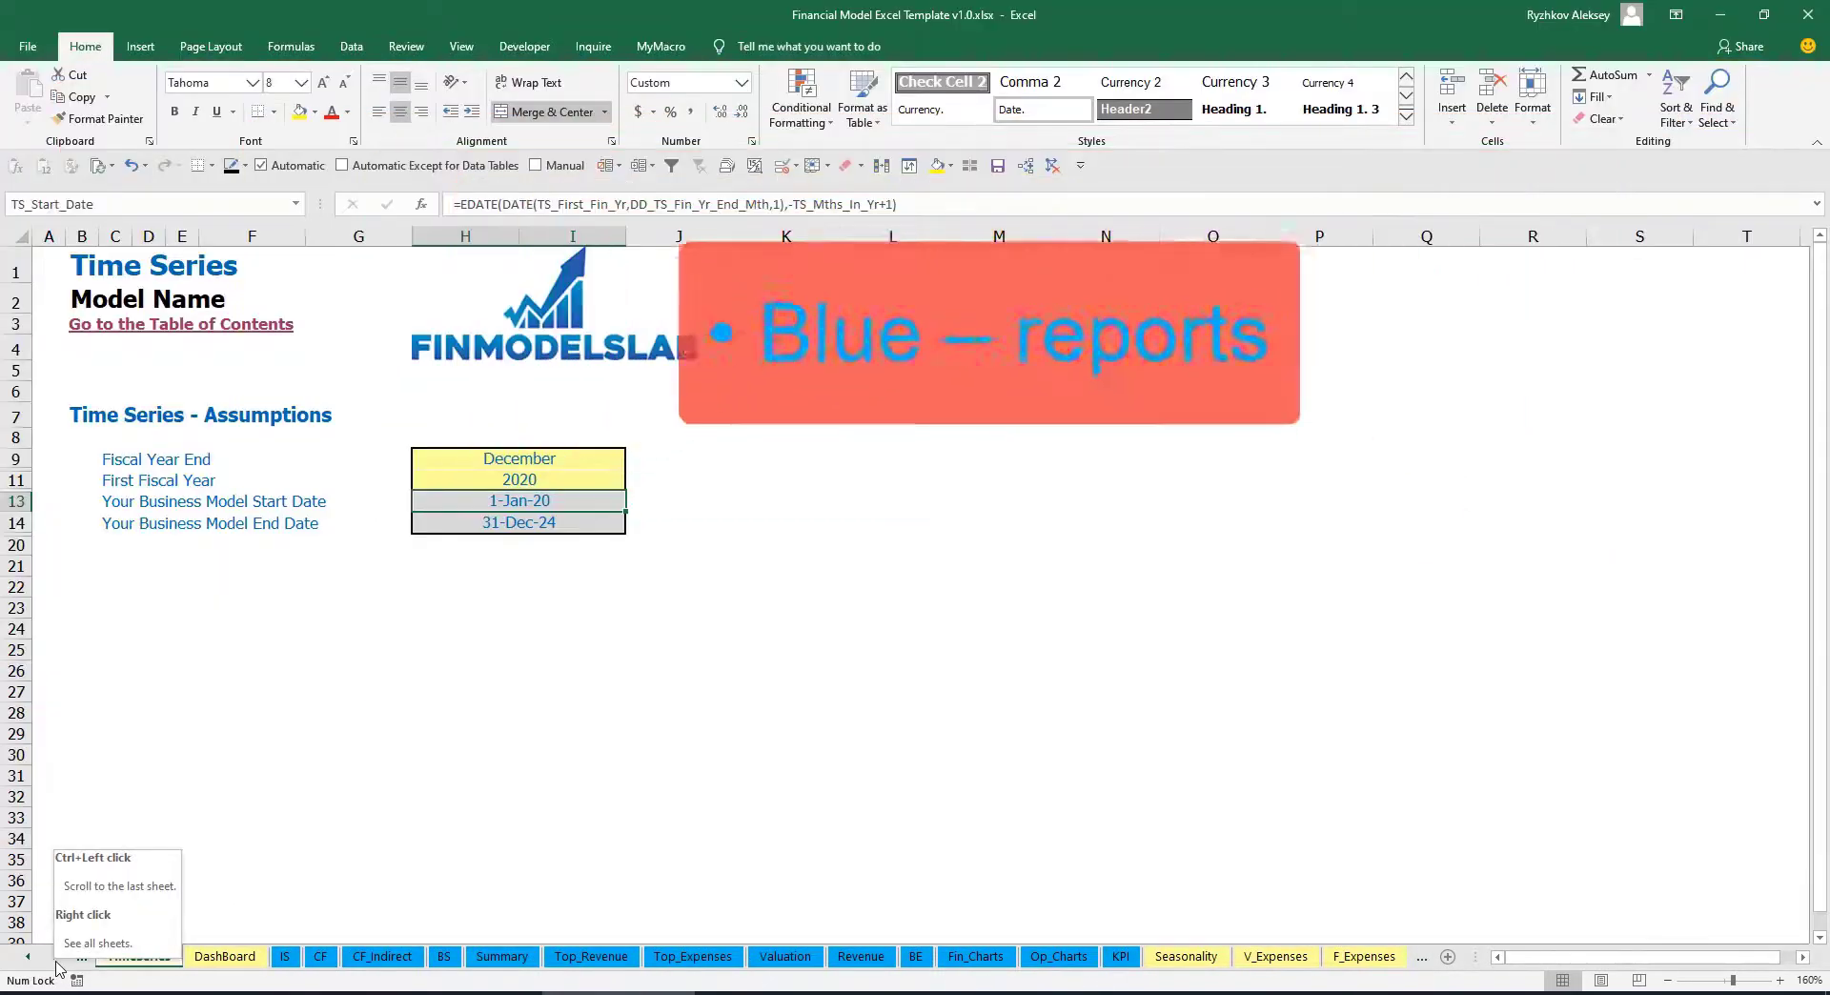
click(54, 957)
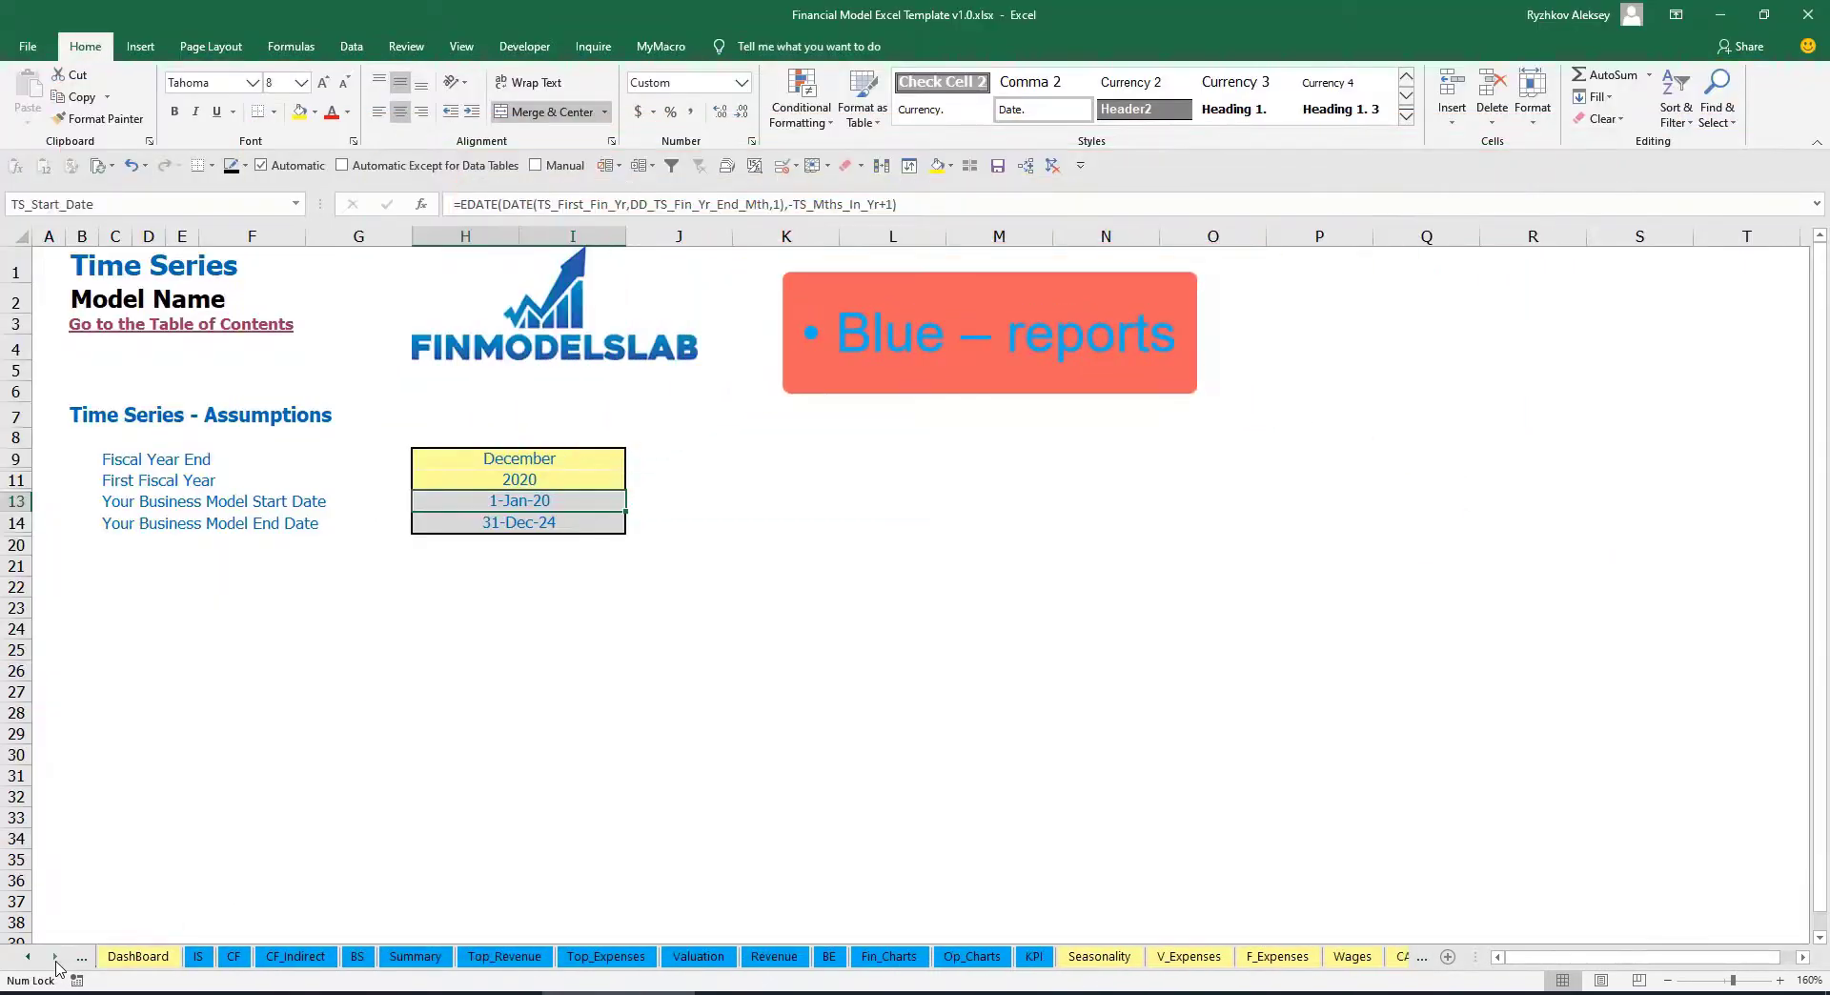
click(55, 957)
click(54, 957)
click(54, 957)
click(54, 957)
click(54, 957)
click(54, 957)
click(54, 956)
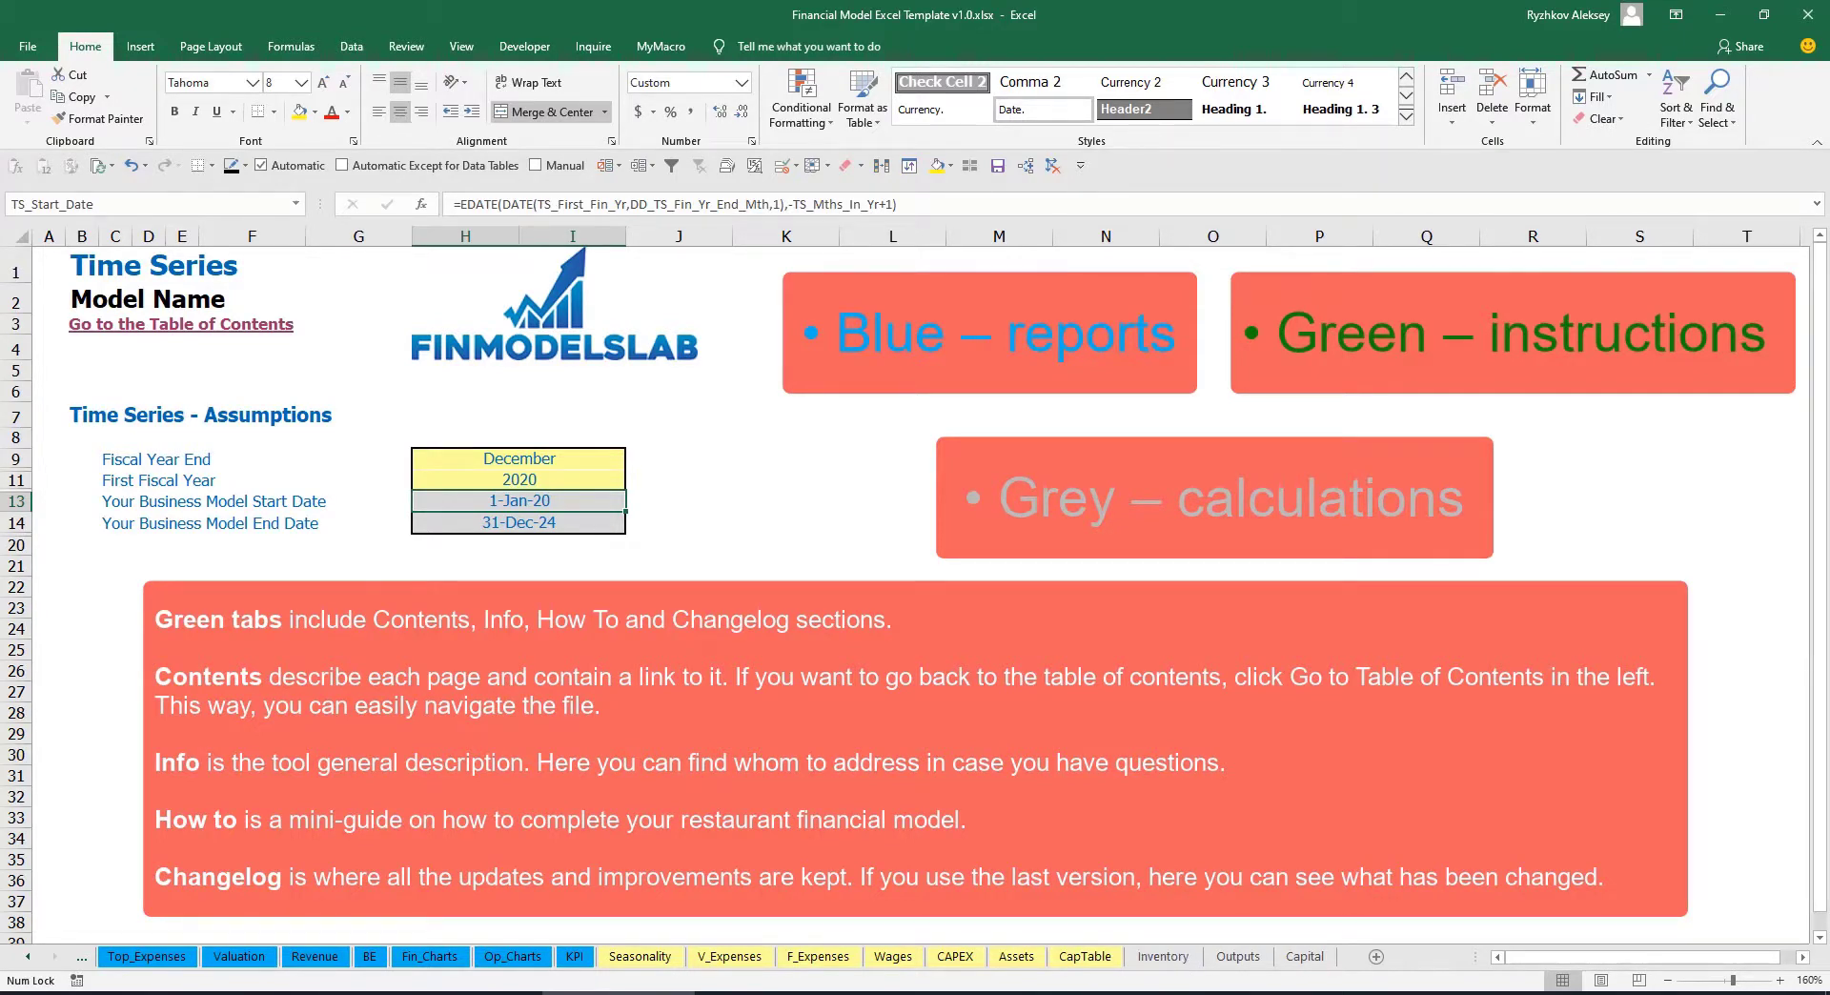
Open the Contents sheet to view the workbook's table of contents.
click(27, 957)
click(28, 964)
click(27, 964)
click(28, 965)
click(28, 966)
click(28, 965)
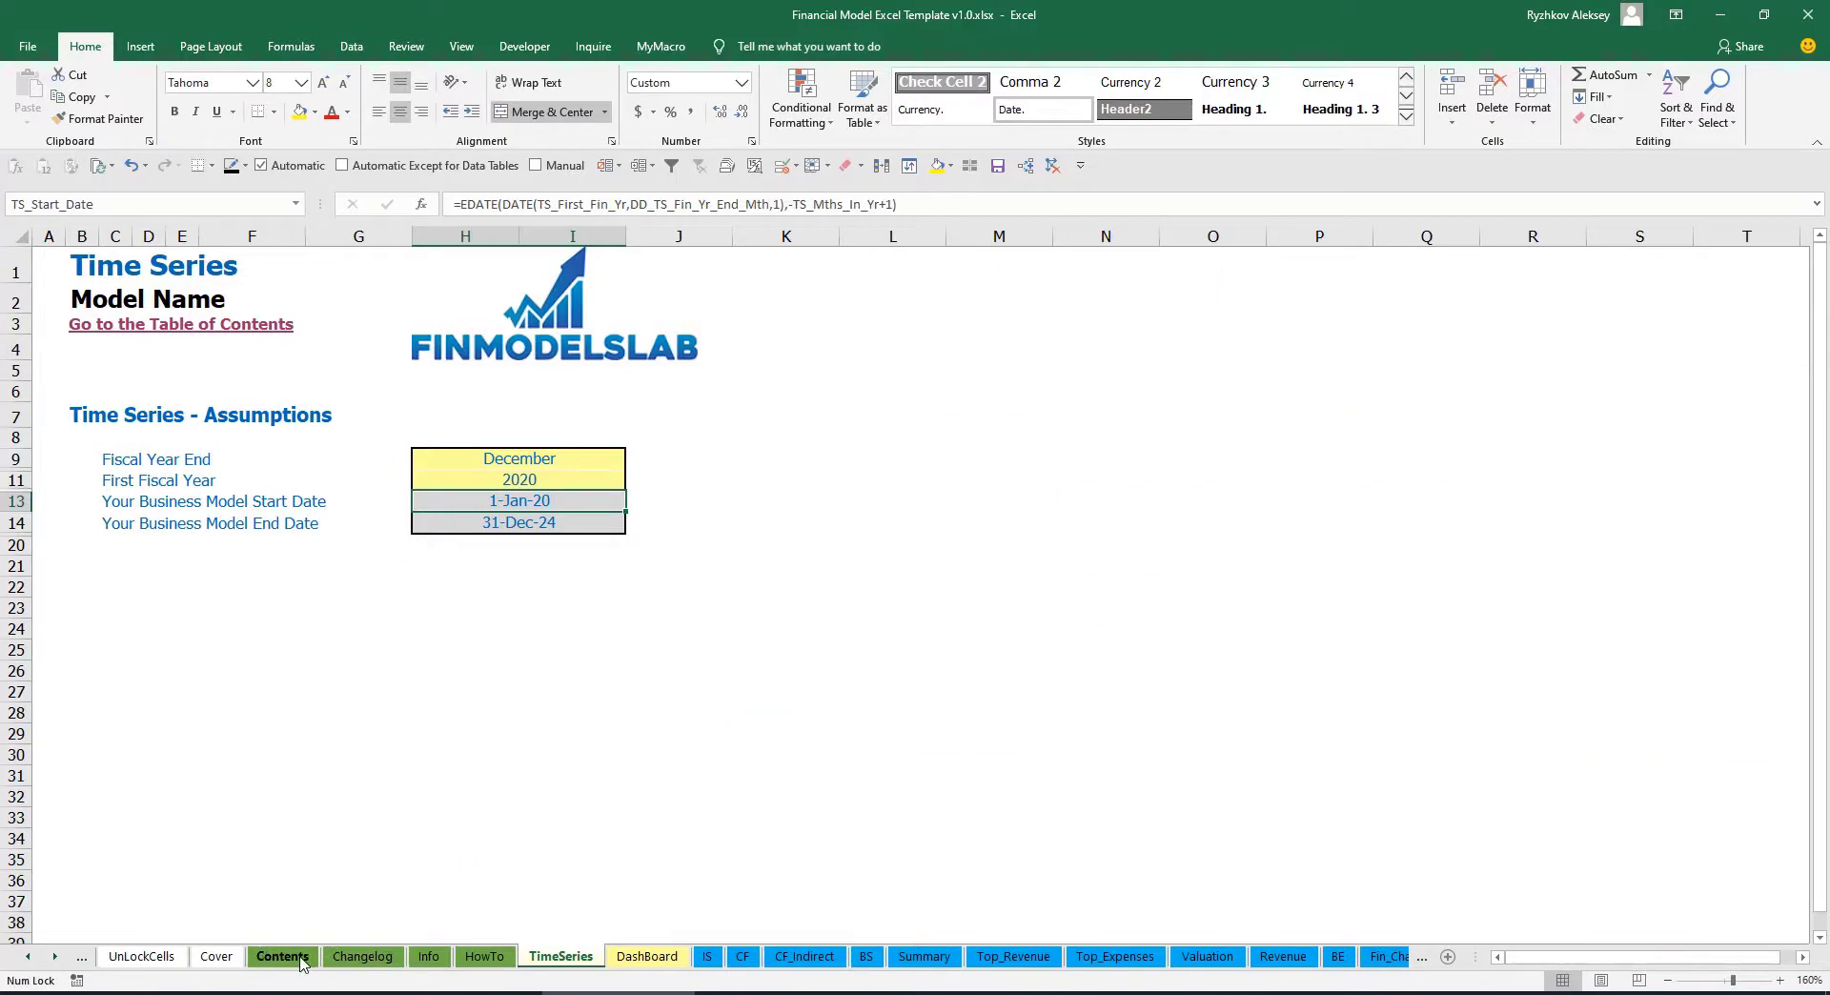
click(282, 957)
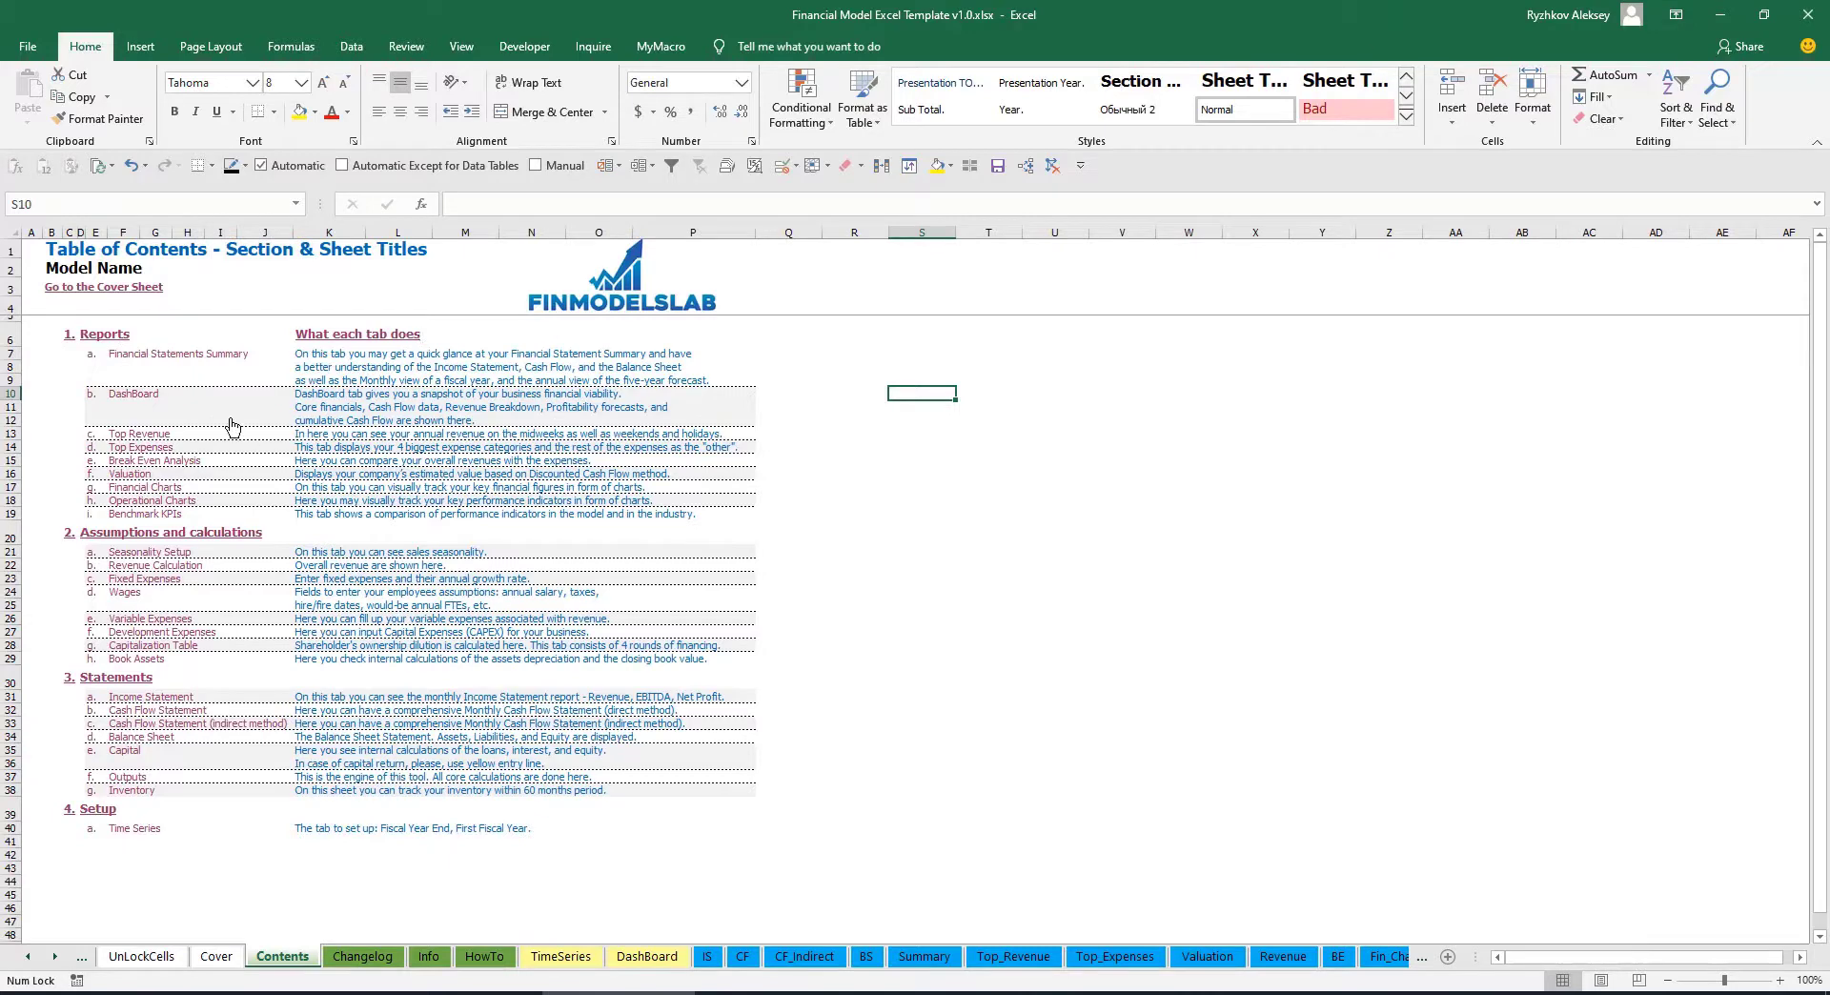
Open the Financial Statements Summary from the table of contents and return to the contents sheet.
click(159, 360)
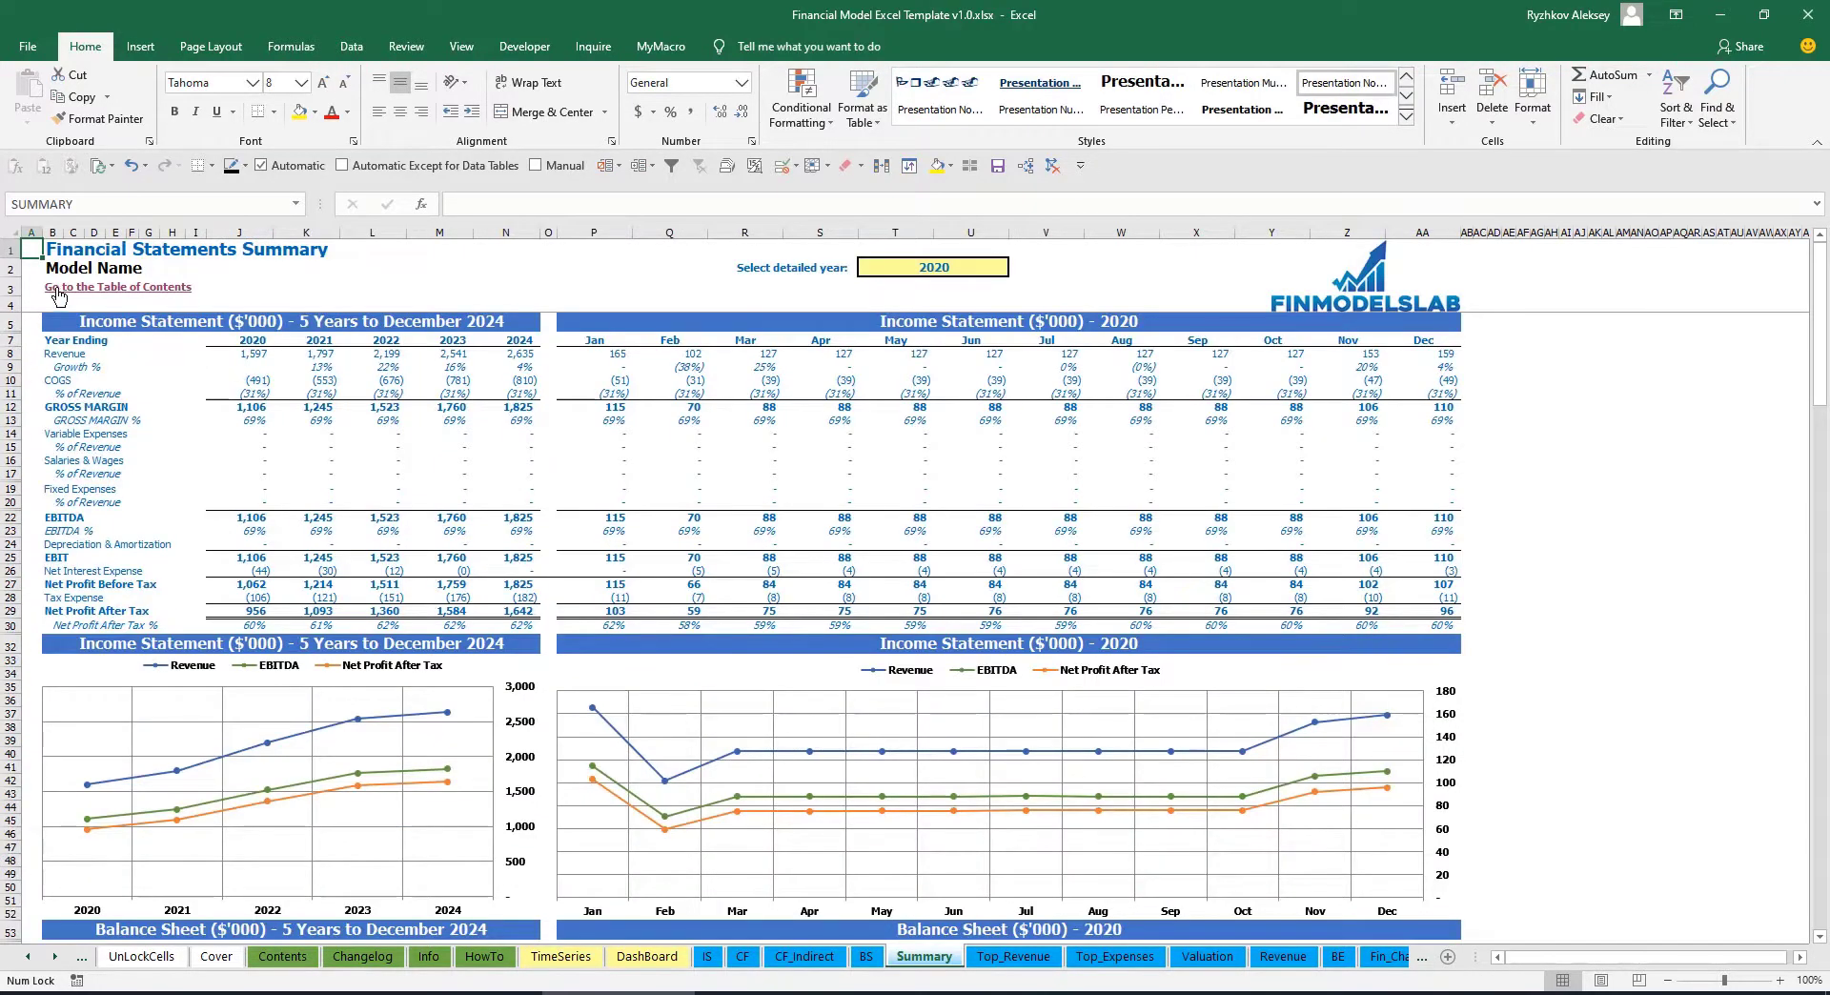
click(57, 290)
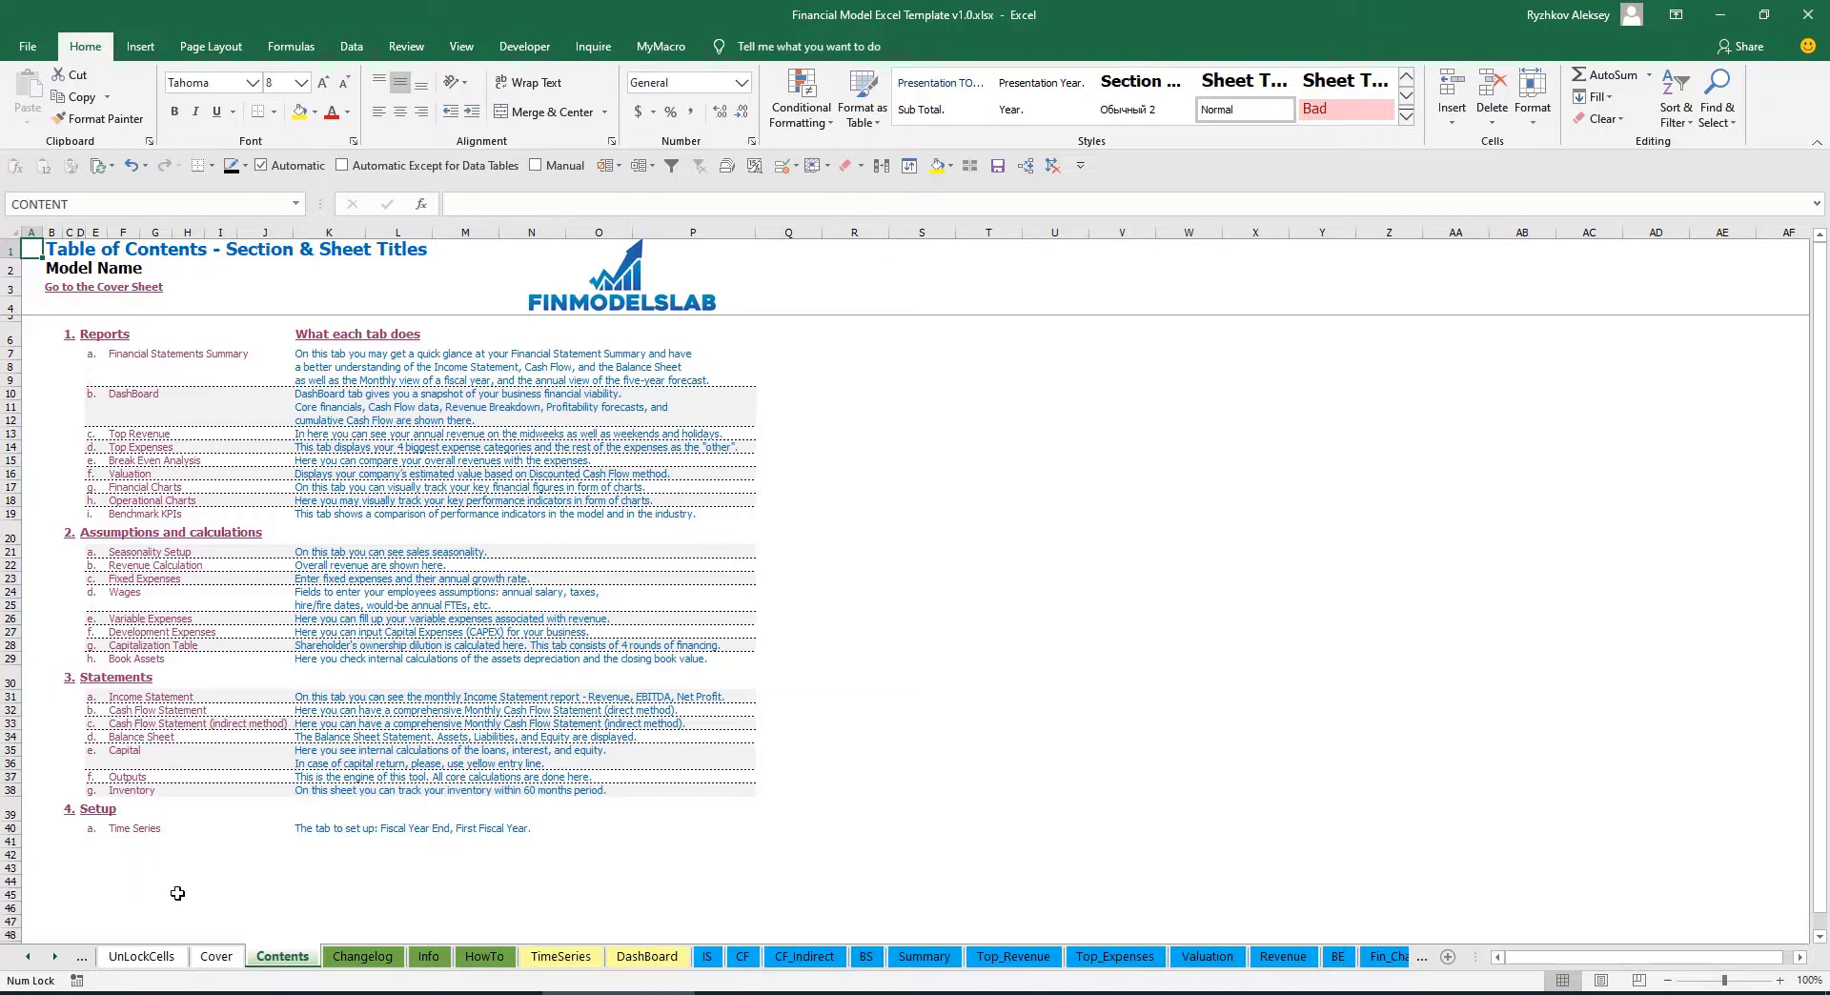
Read the HowTo sheet's guidance on each section, from the business model principles to the Book Assets and Summary notes.
click(484, 961)
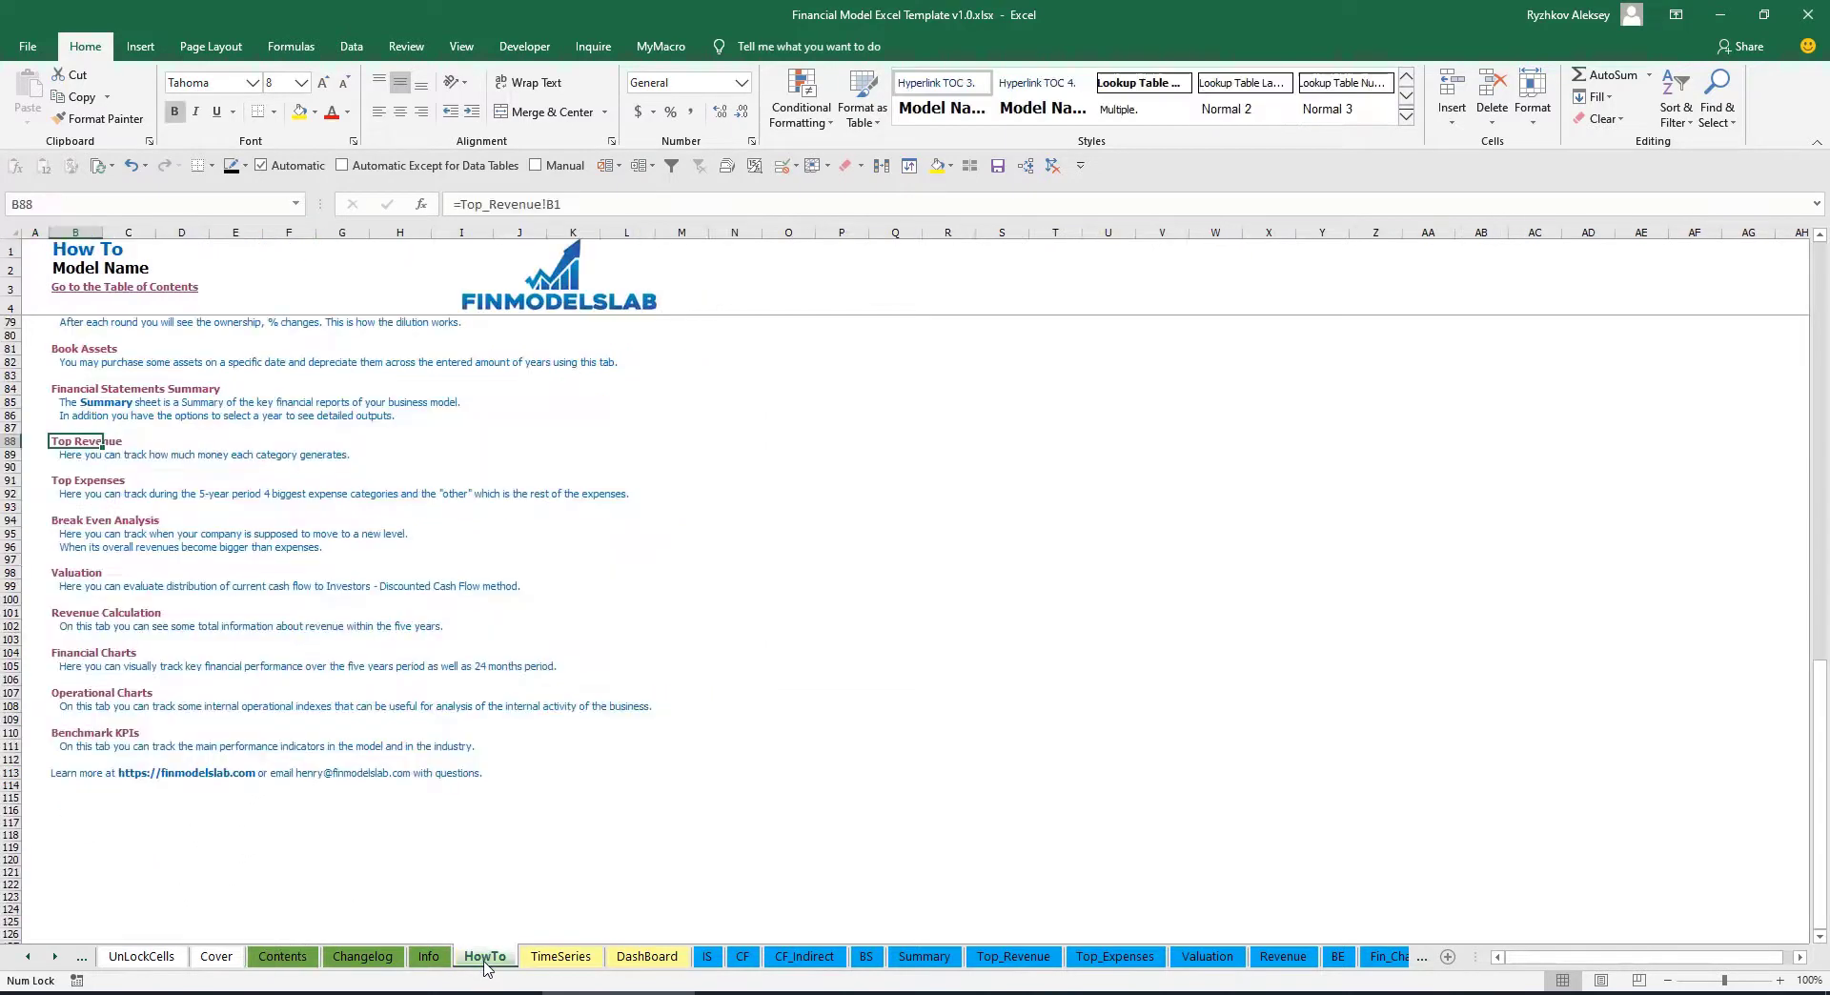
scroll(216, 613, up, 20)
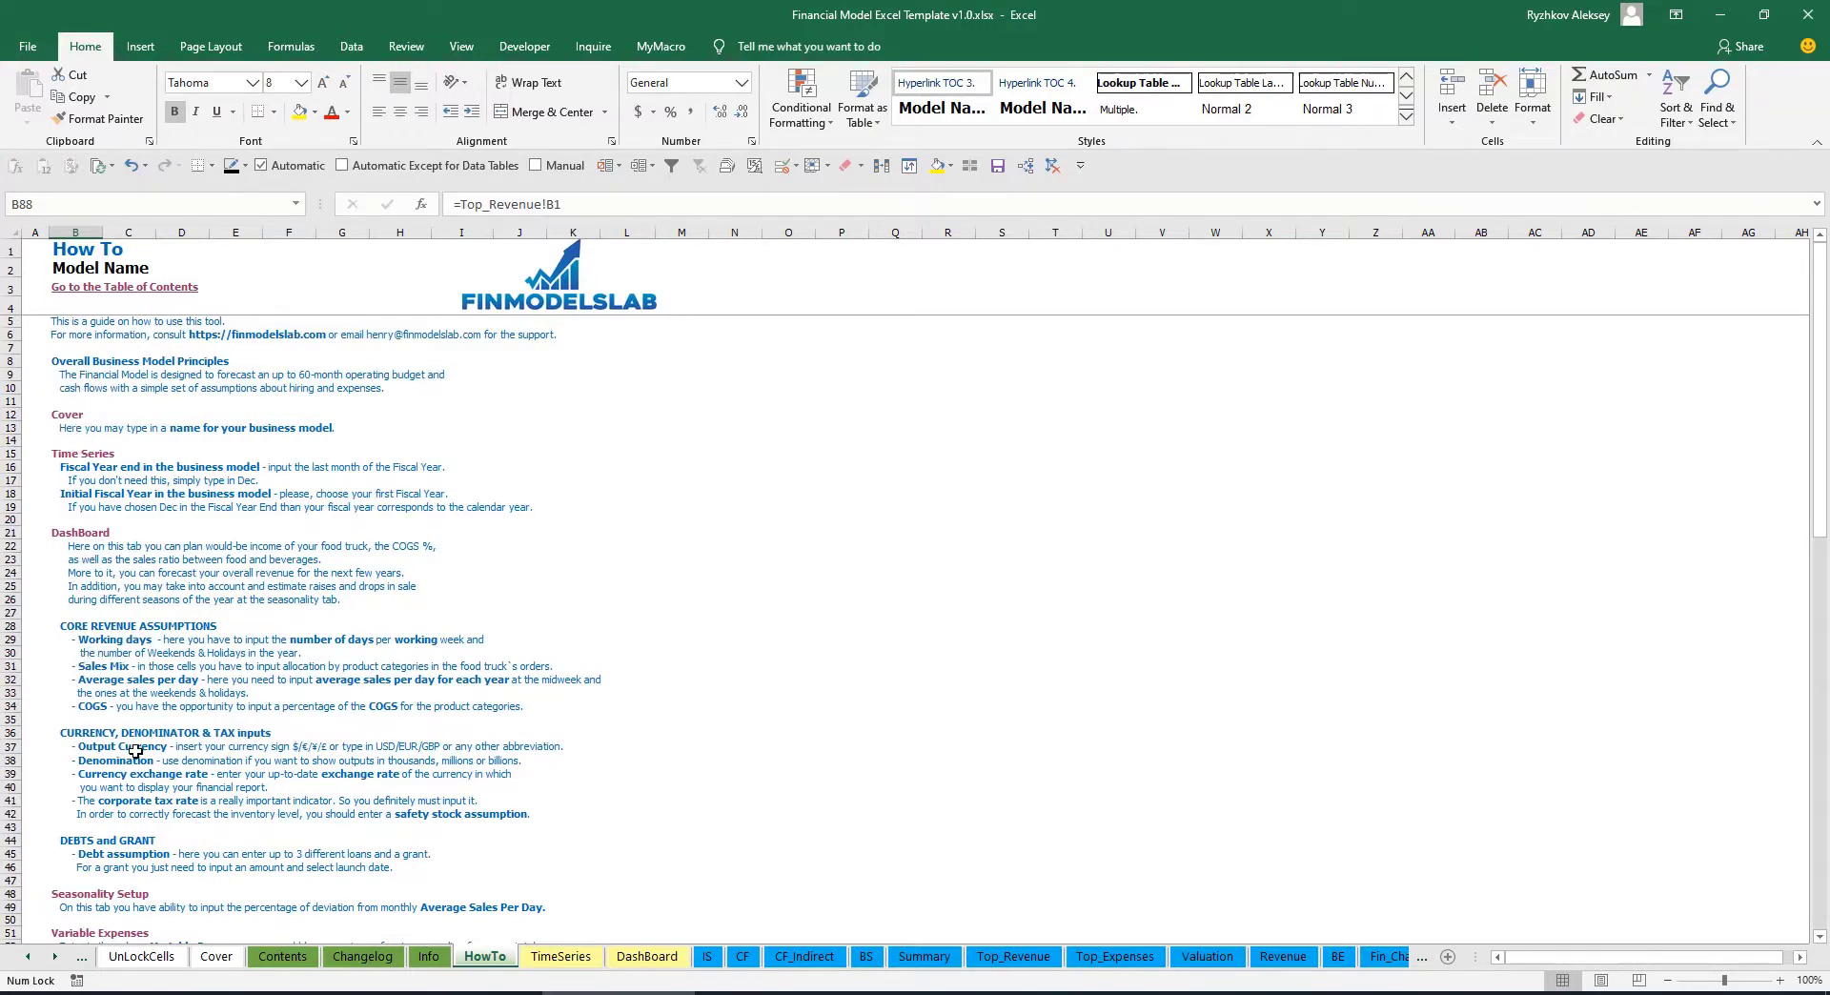
scroll(90, 632, down, 3)
scroll(109, 664, down, 3)
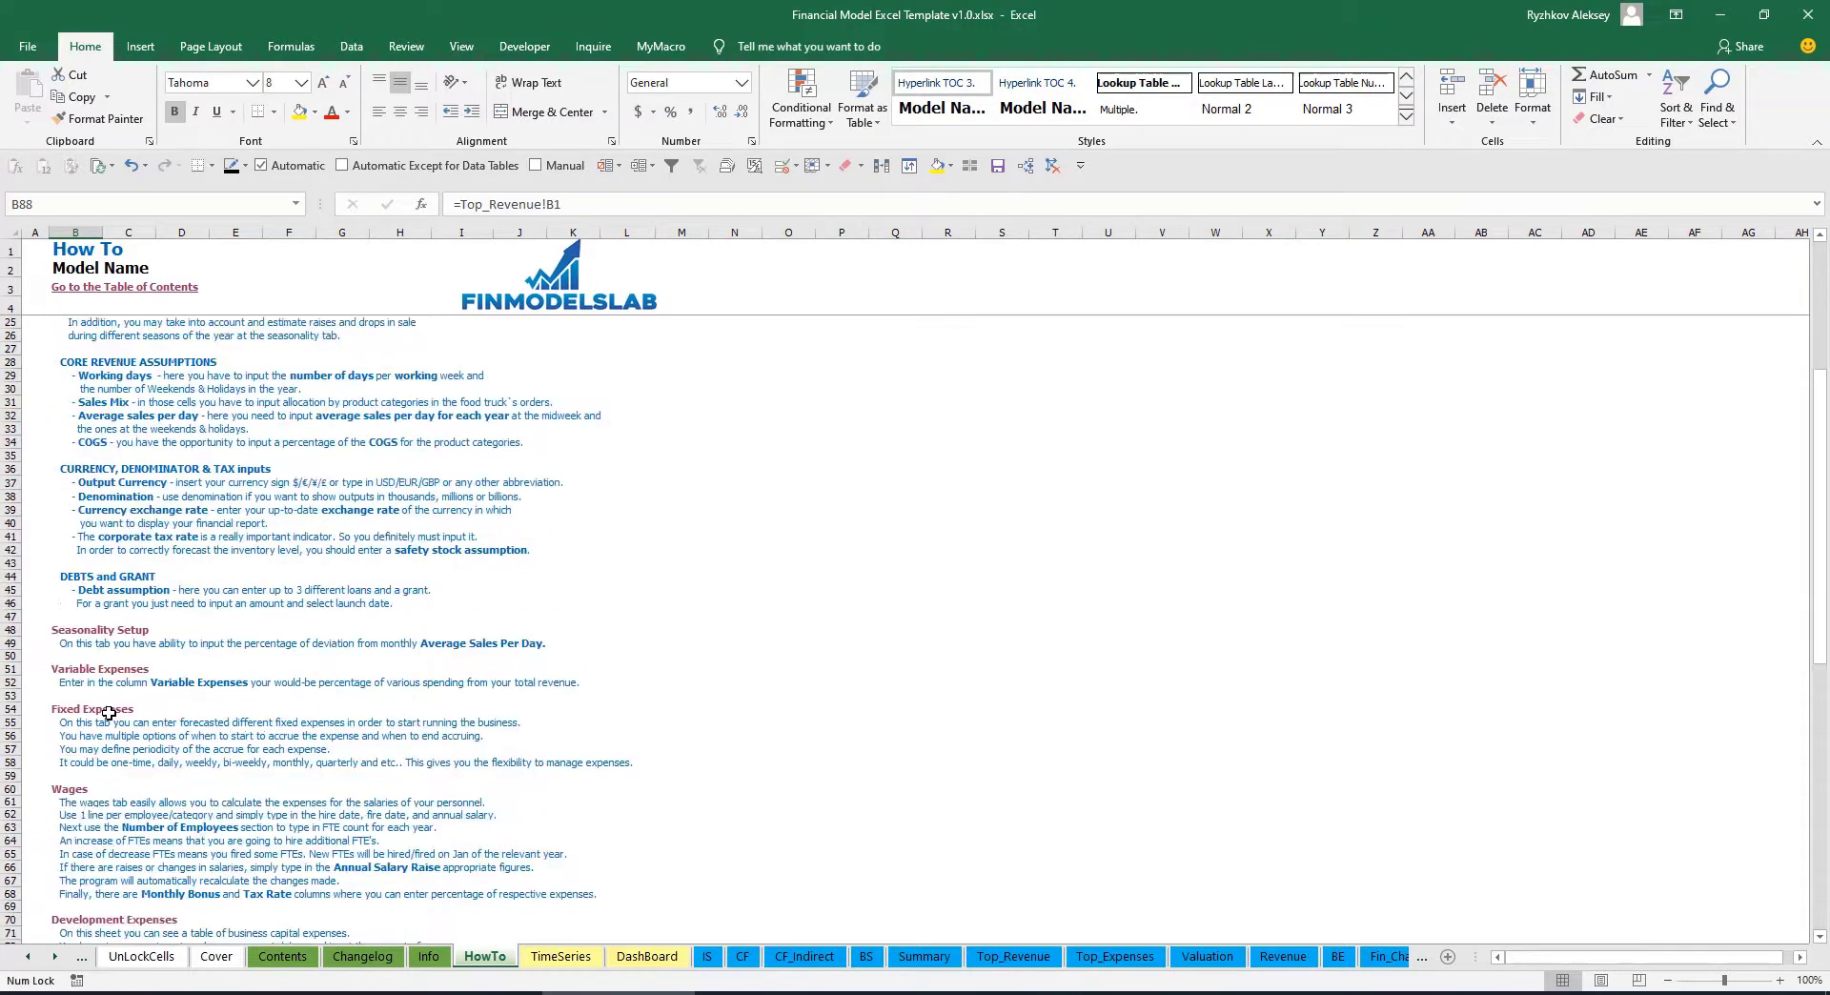
scroll(95, 719, down, 6)
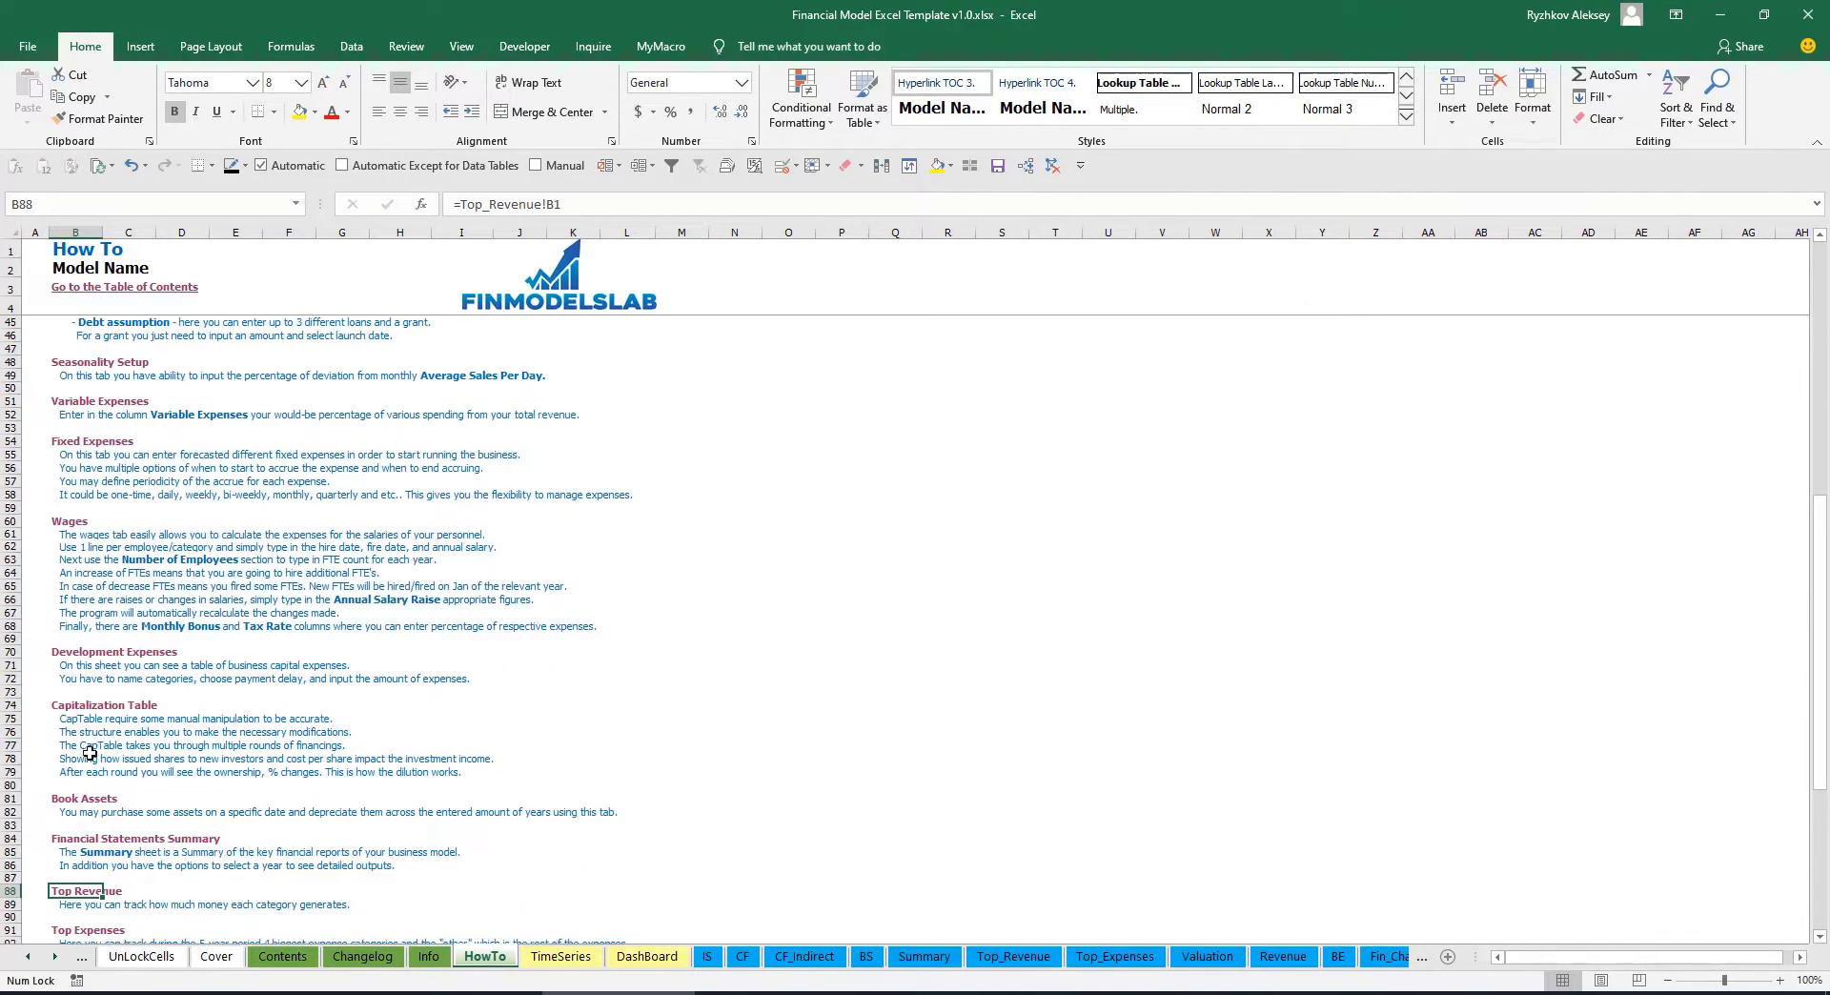
scroll(90, 753, up, 12)
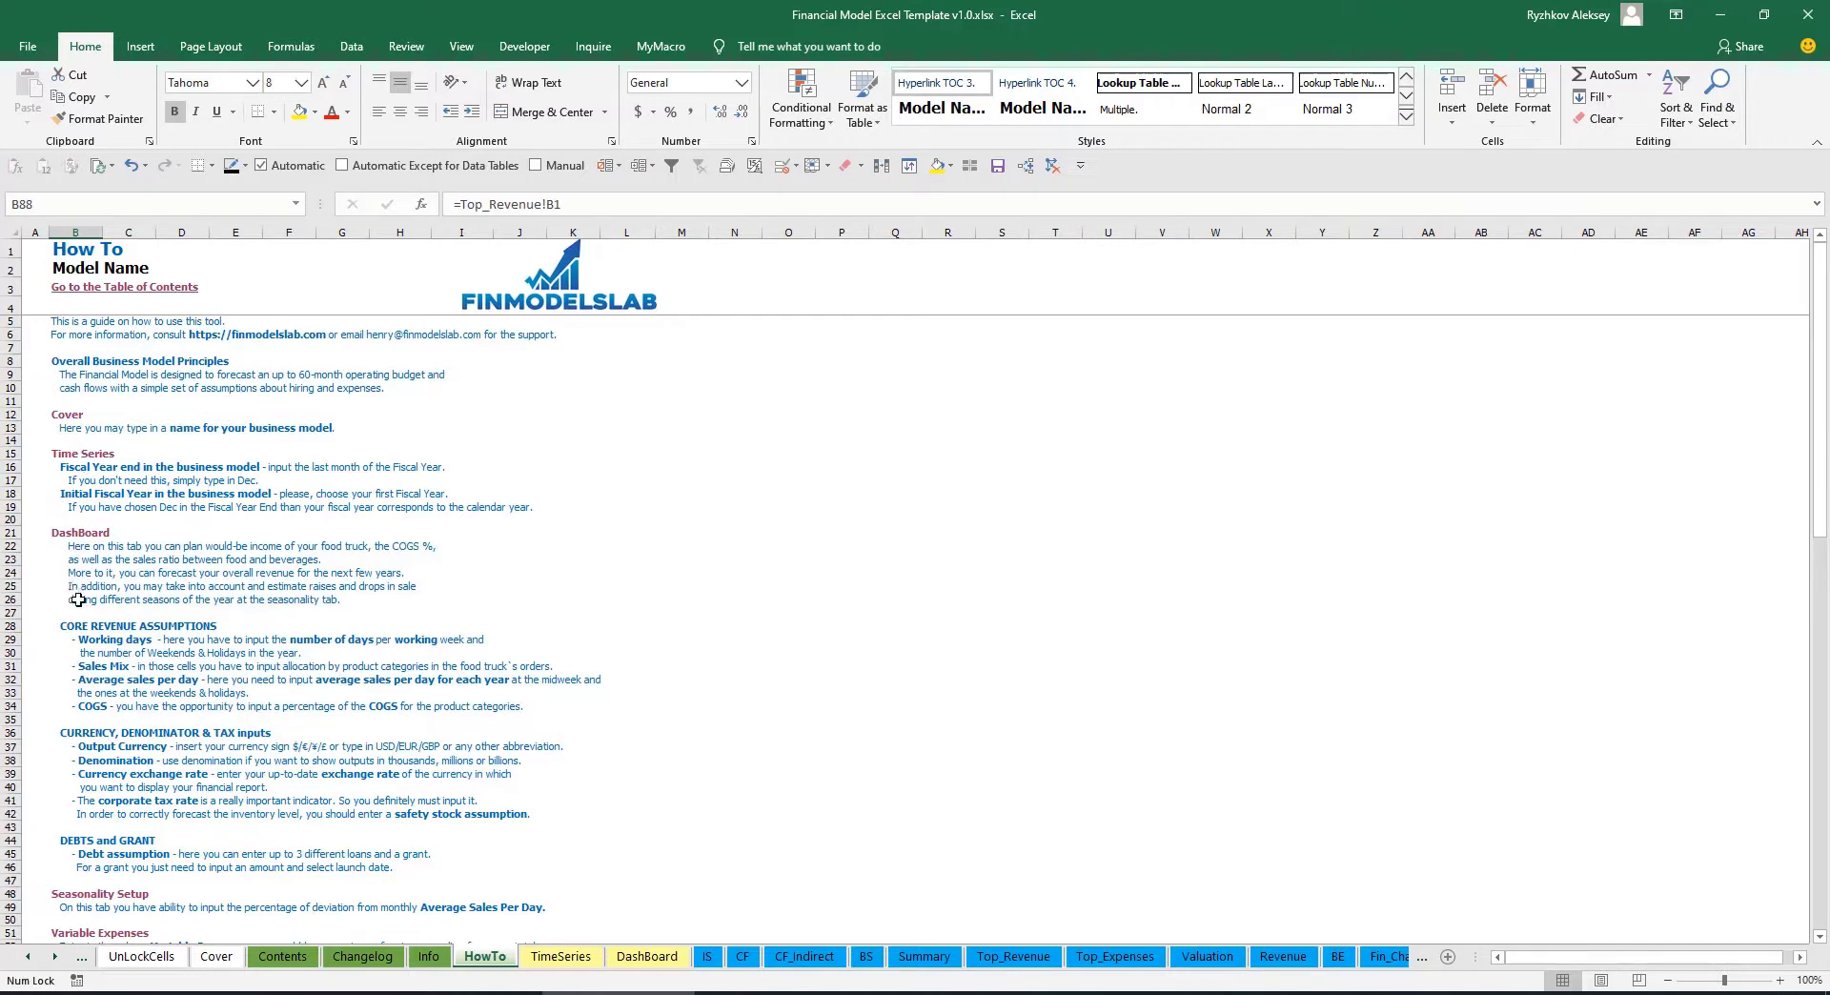
scroll(76, 596, down, 9)
scroll(85, 547, down, 3)
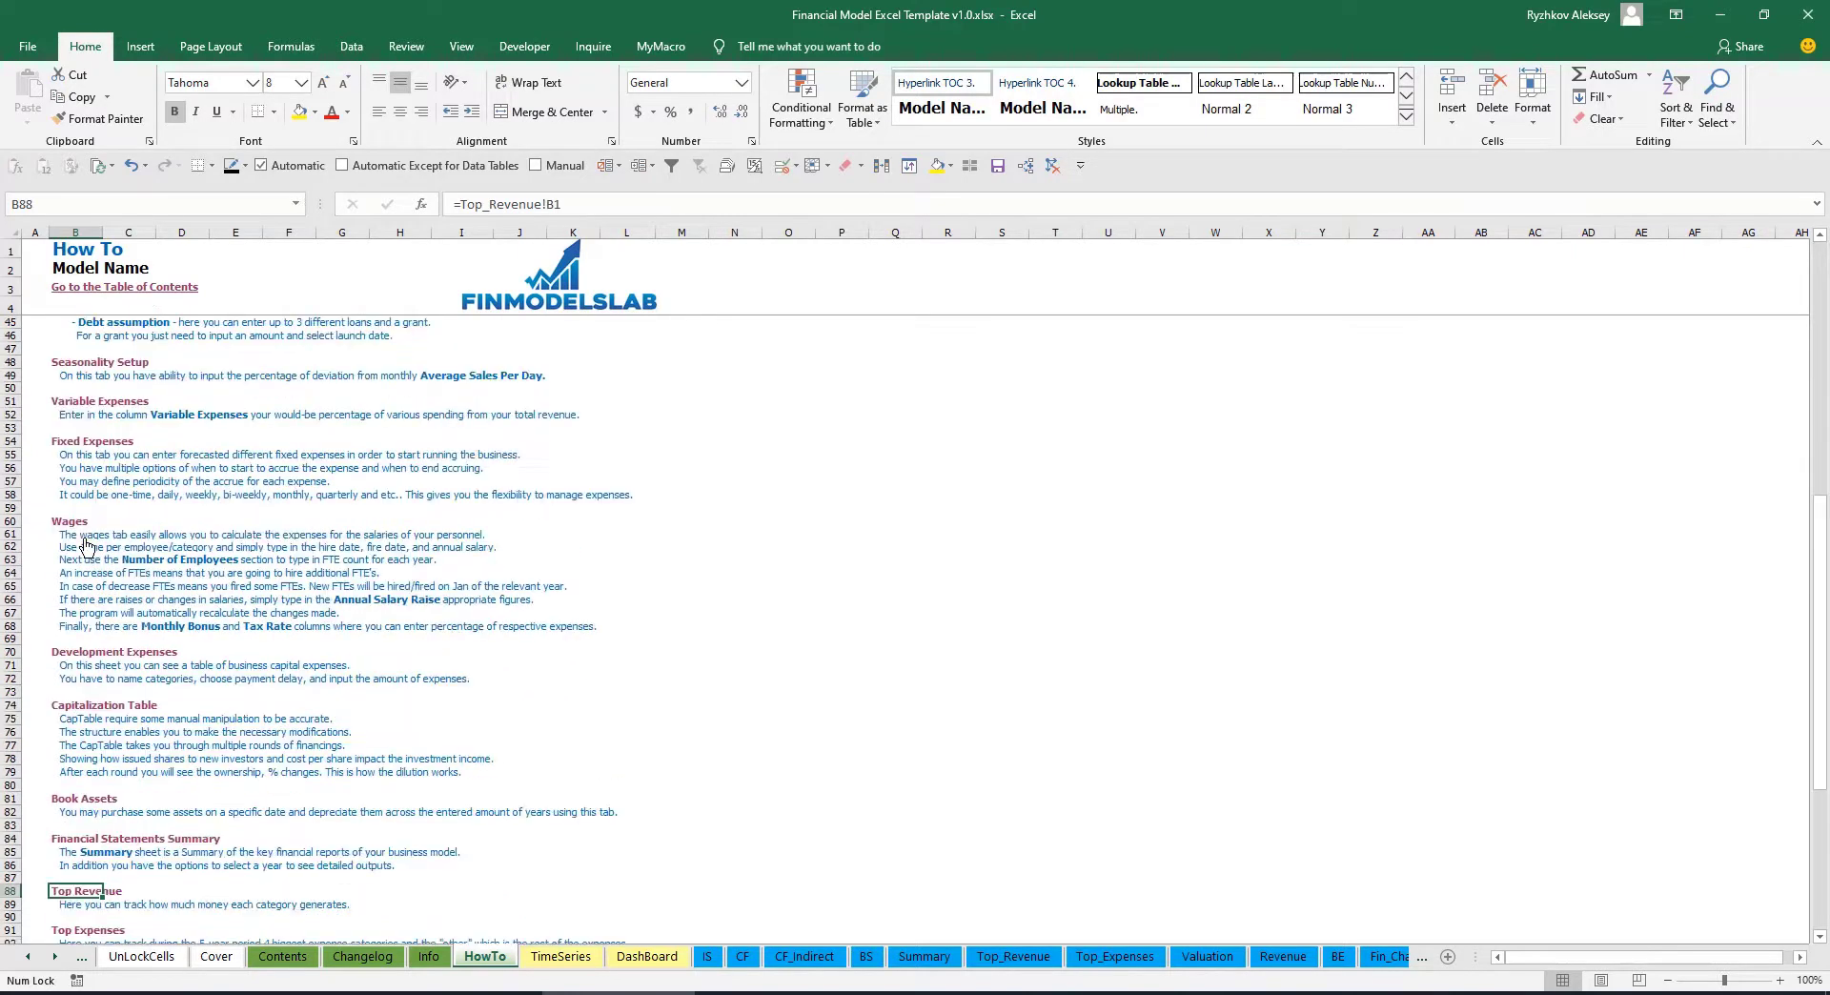
click(61, 801)
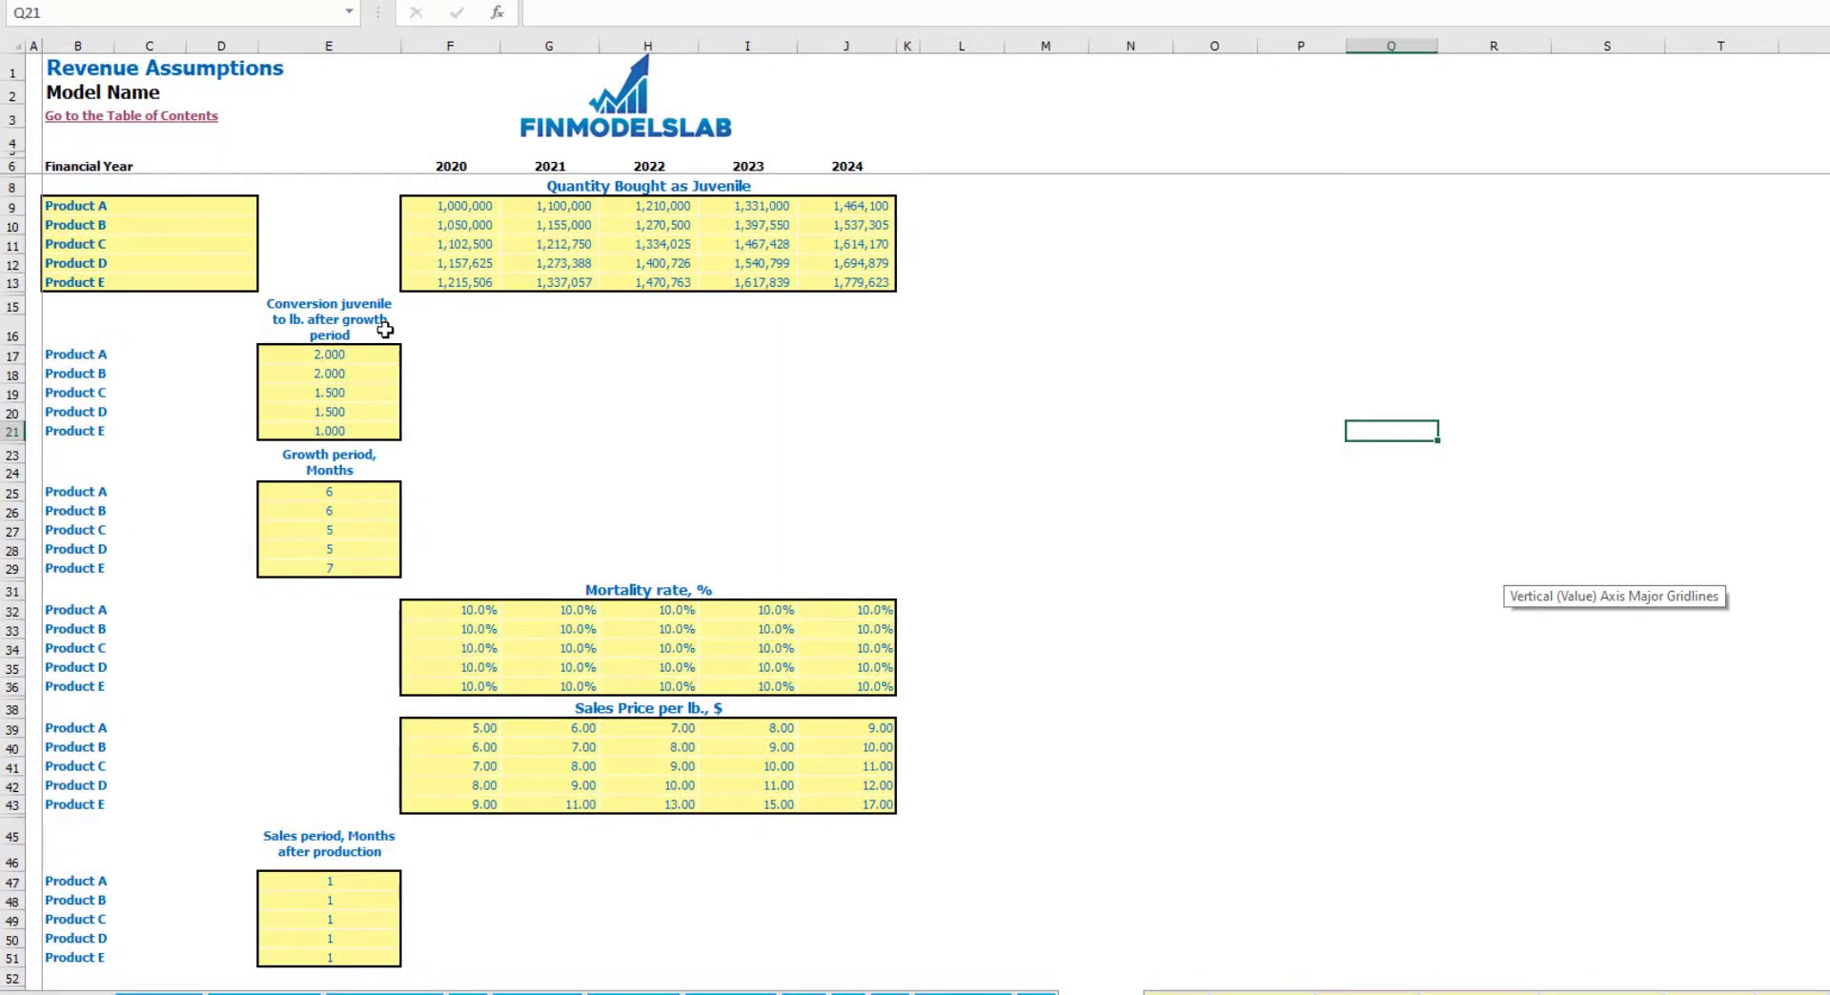
Try renaming Product A as AAA and Product B as BBB on the Revenue Assumptions sheet, and undo both renames.
drag(127, 211, 141, 283)
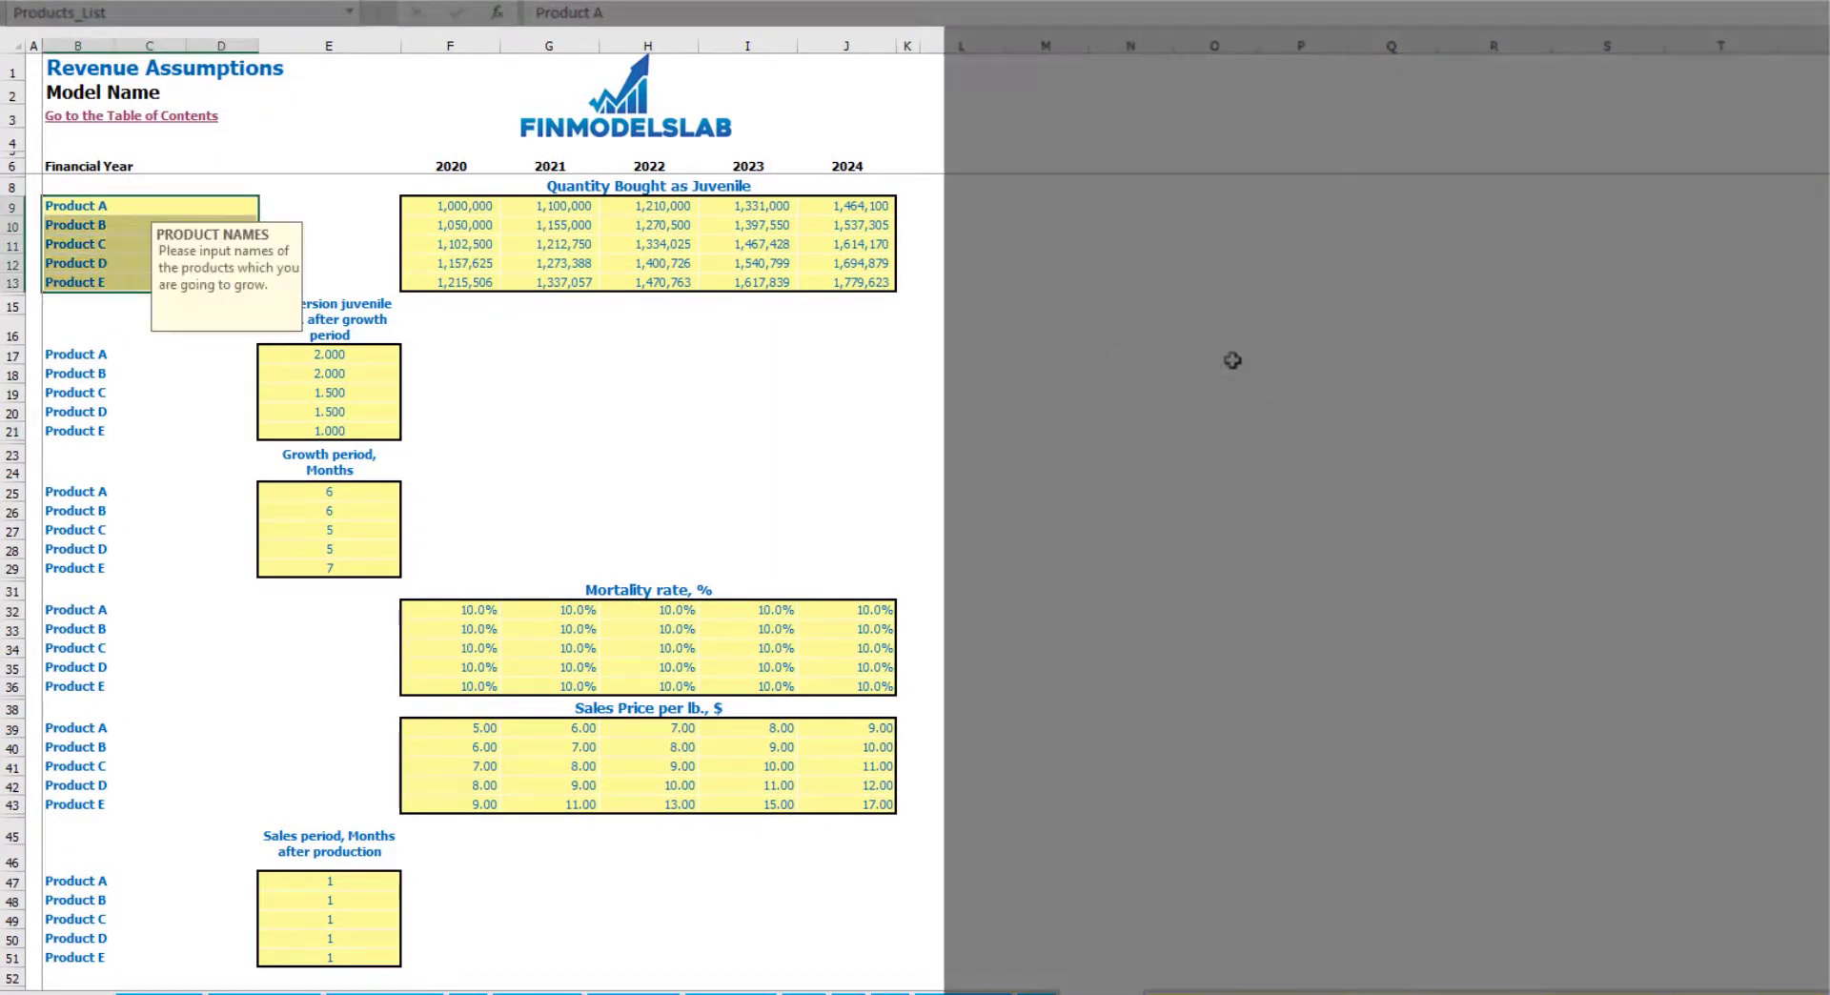
click(1226, 356)
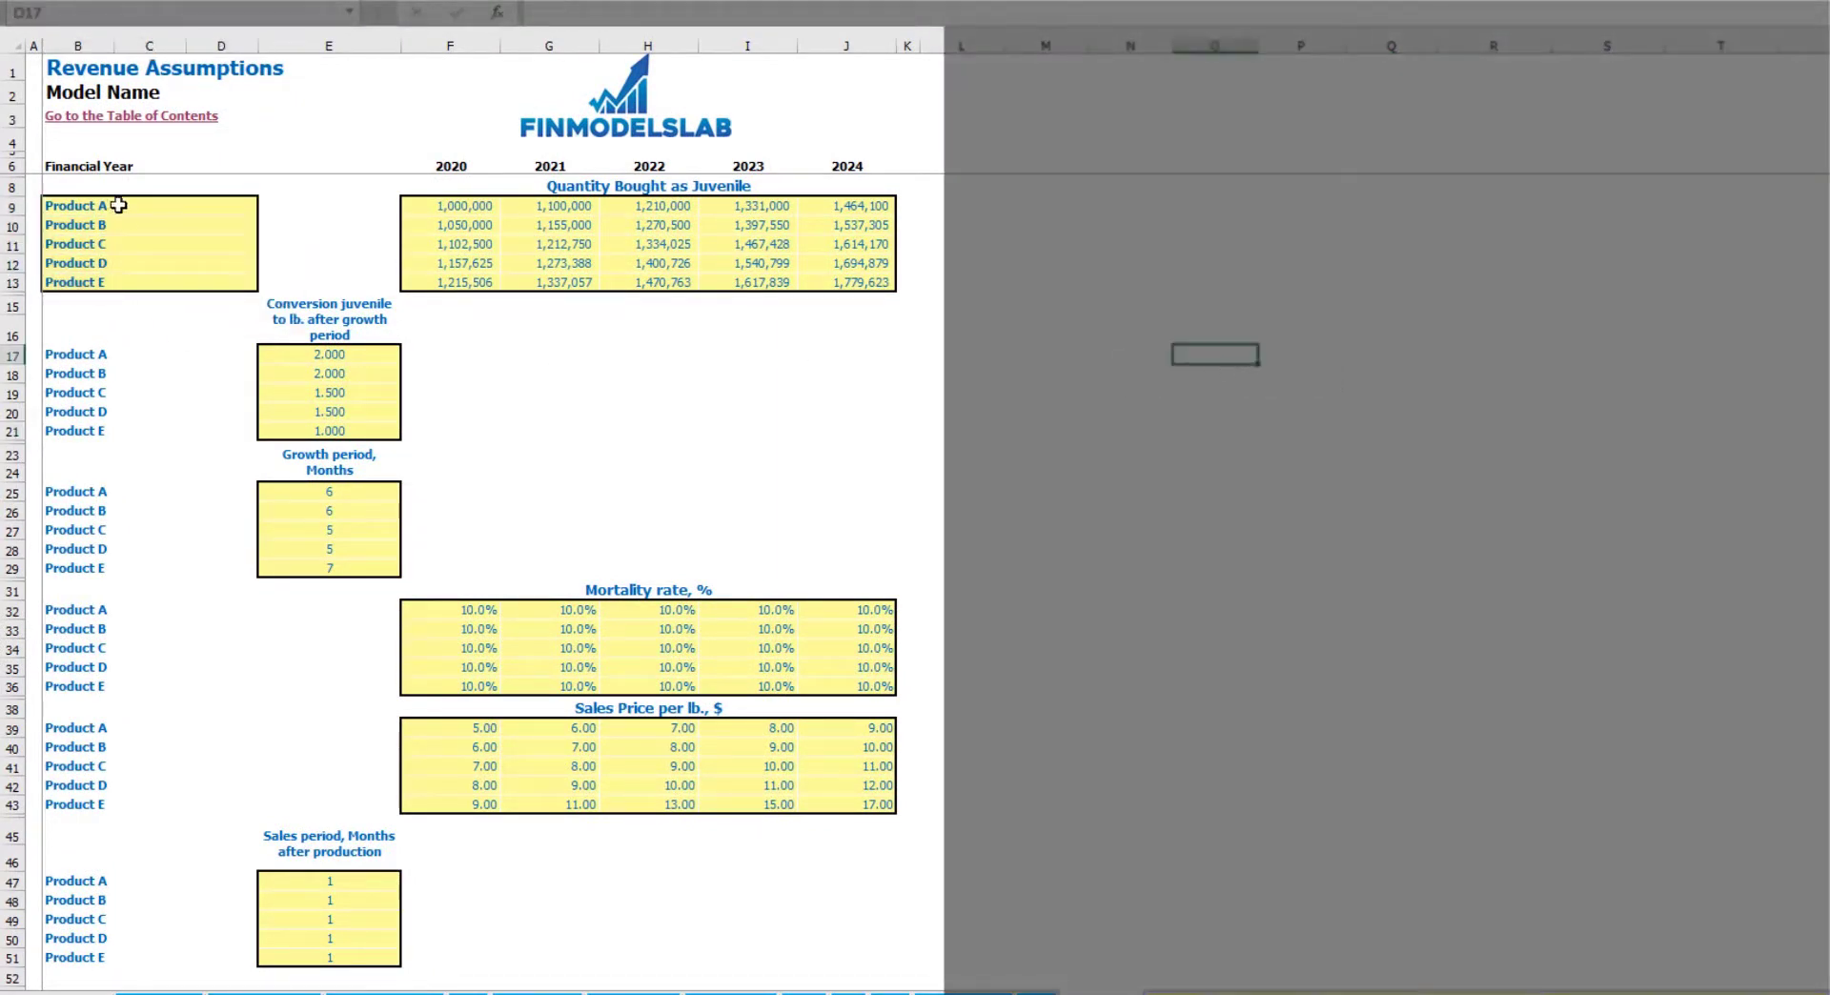
click(111, 201)
text(AAA)
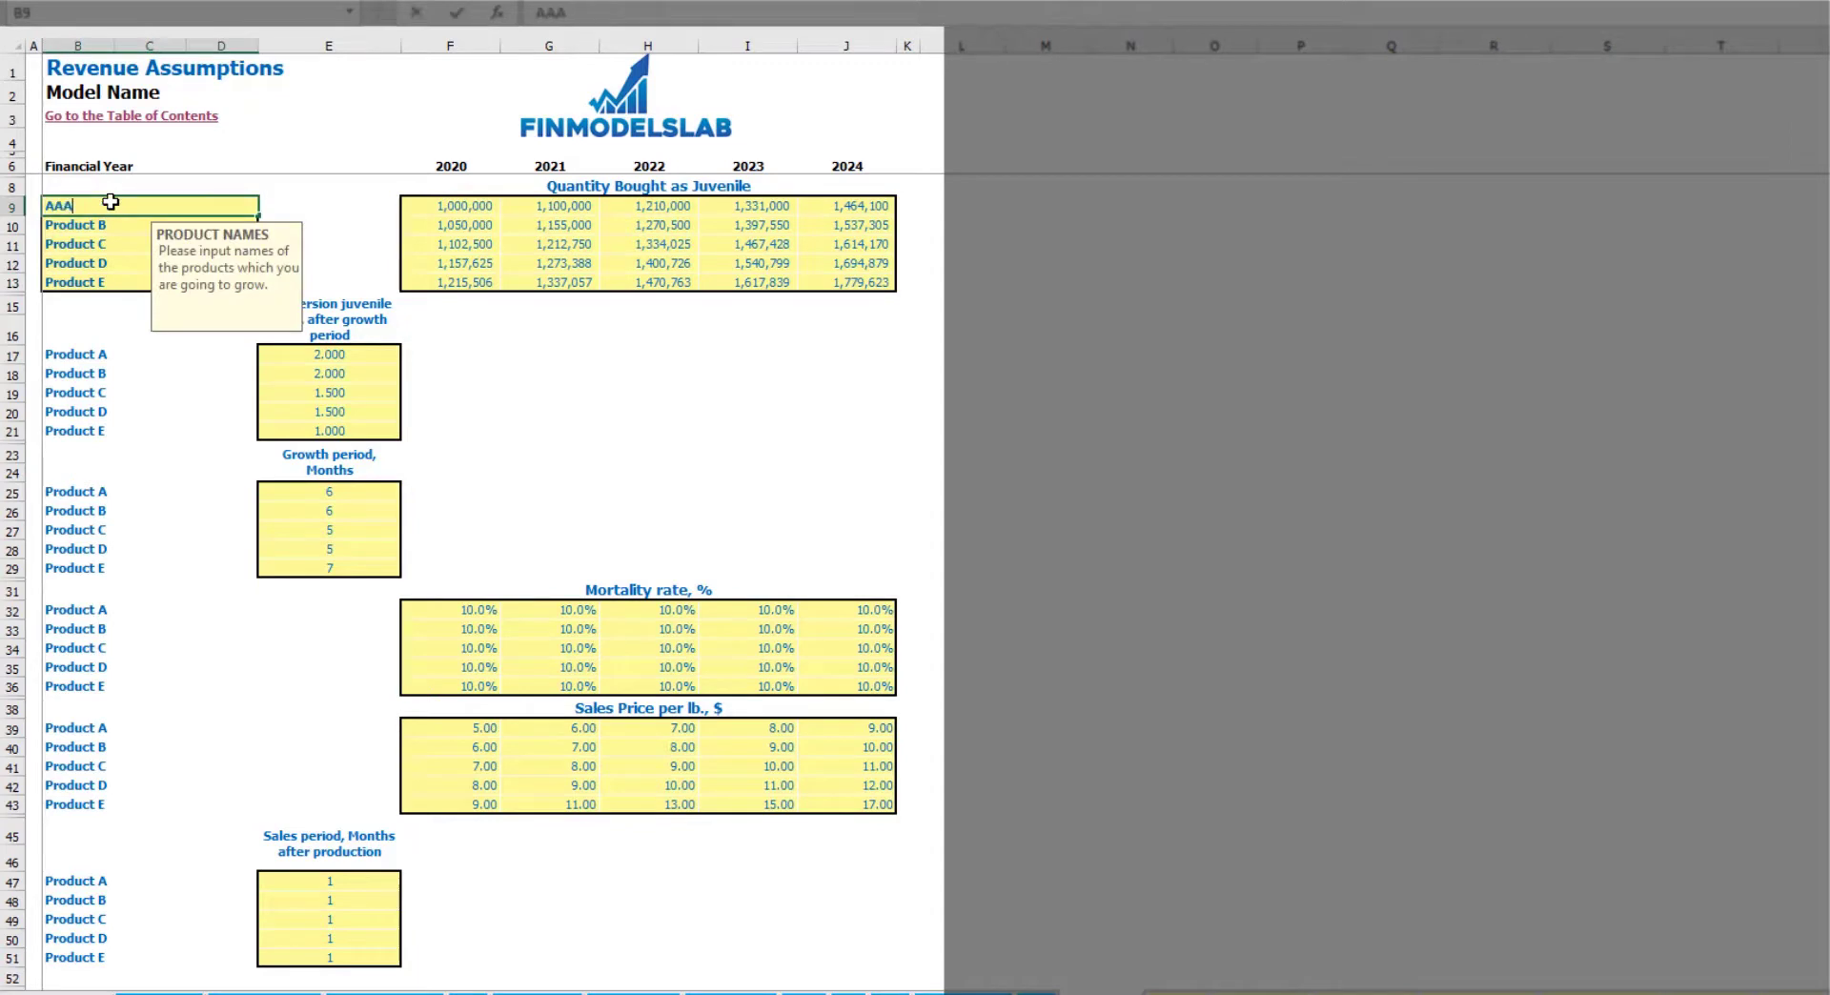
key(Return)
text(BBB)
key(Return)
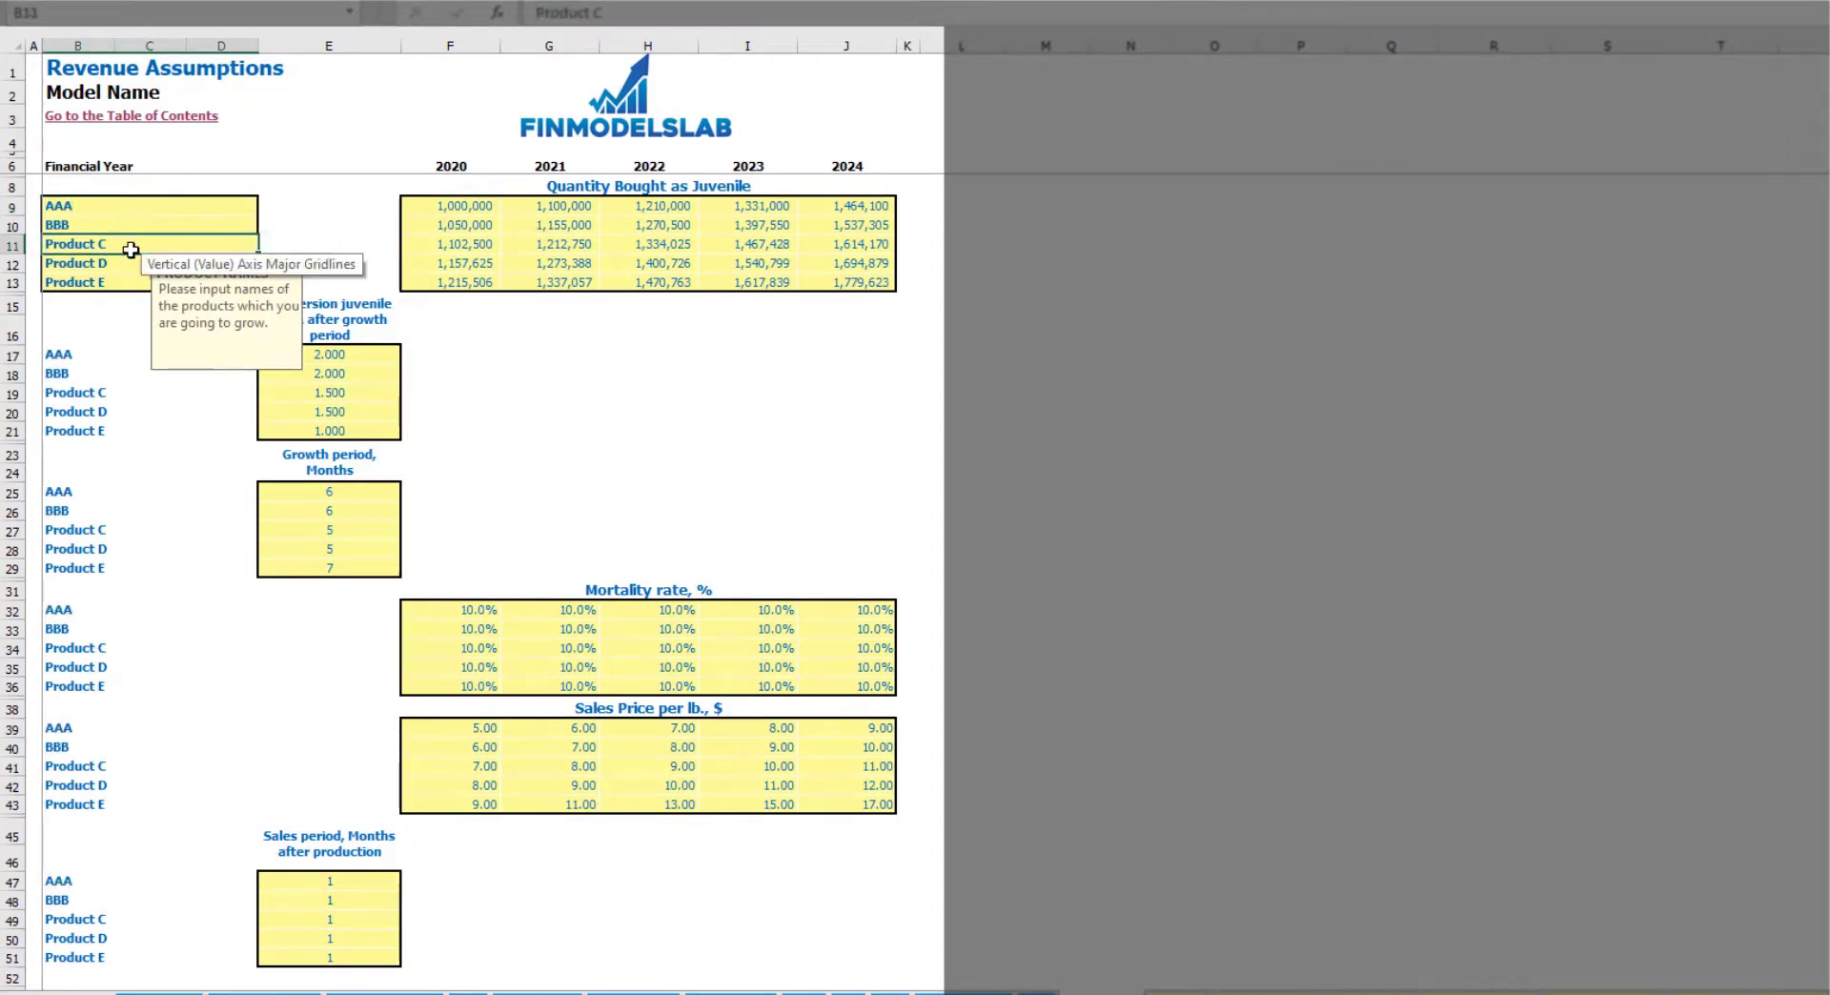
key(ctrl+z)
key(ctrl+z)
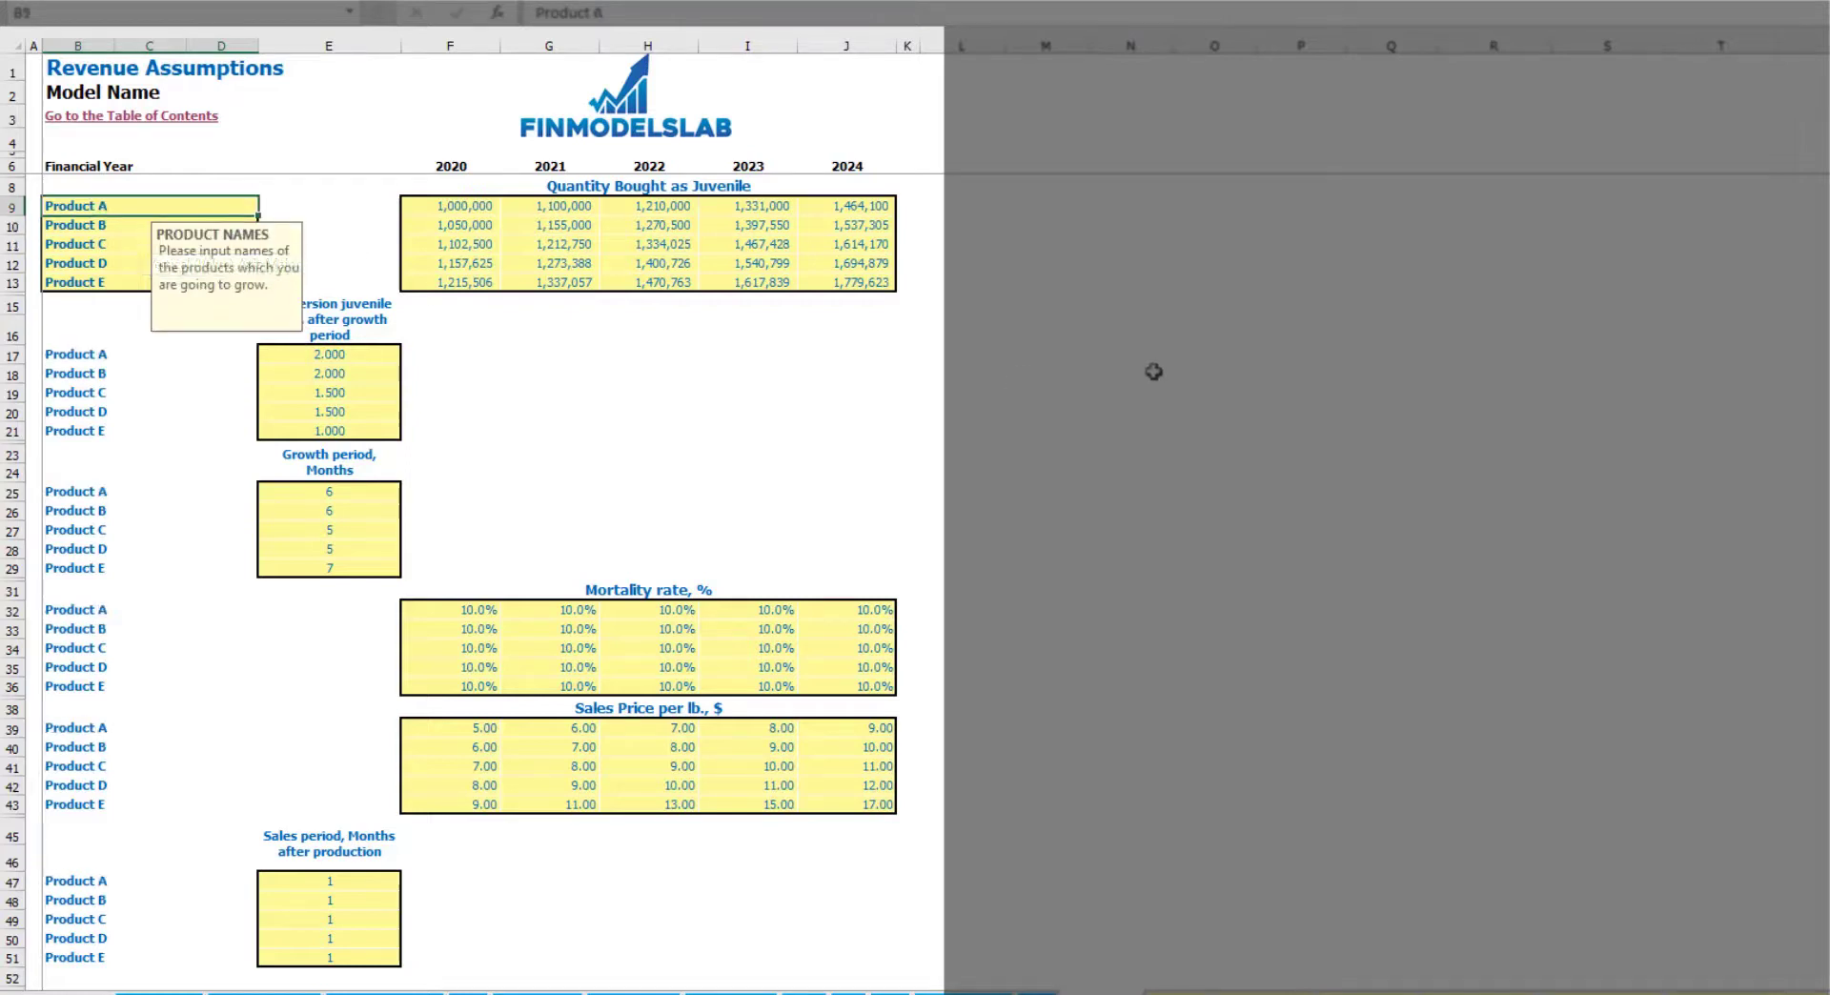
click(1144, 374)
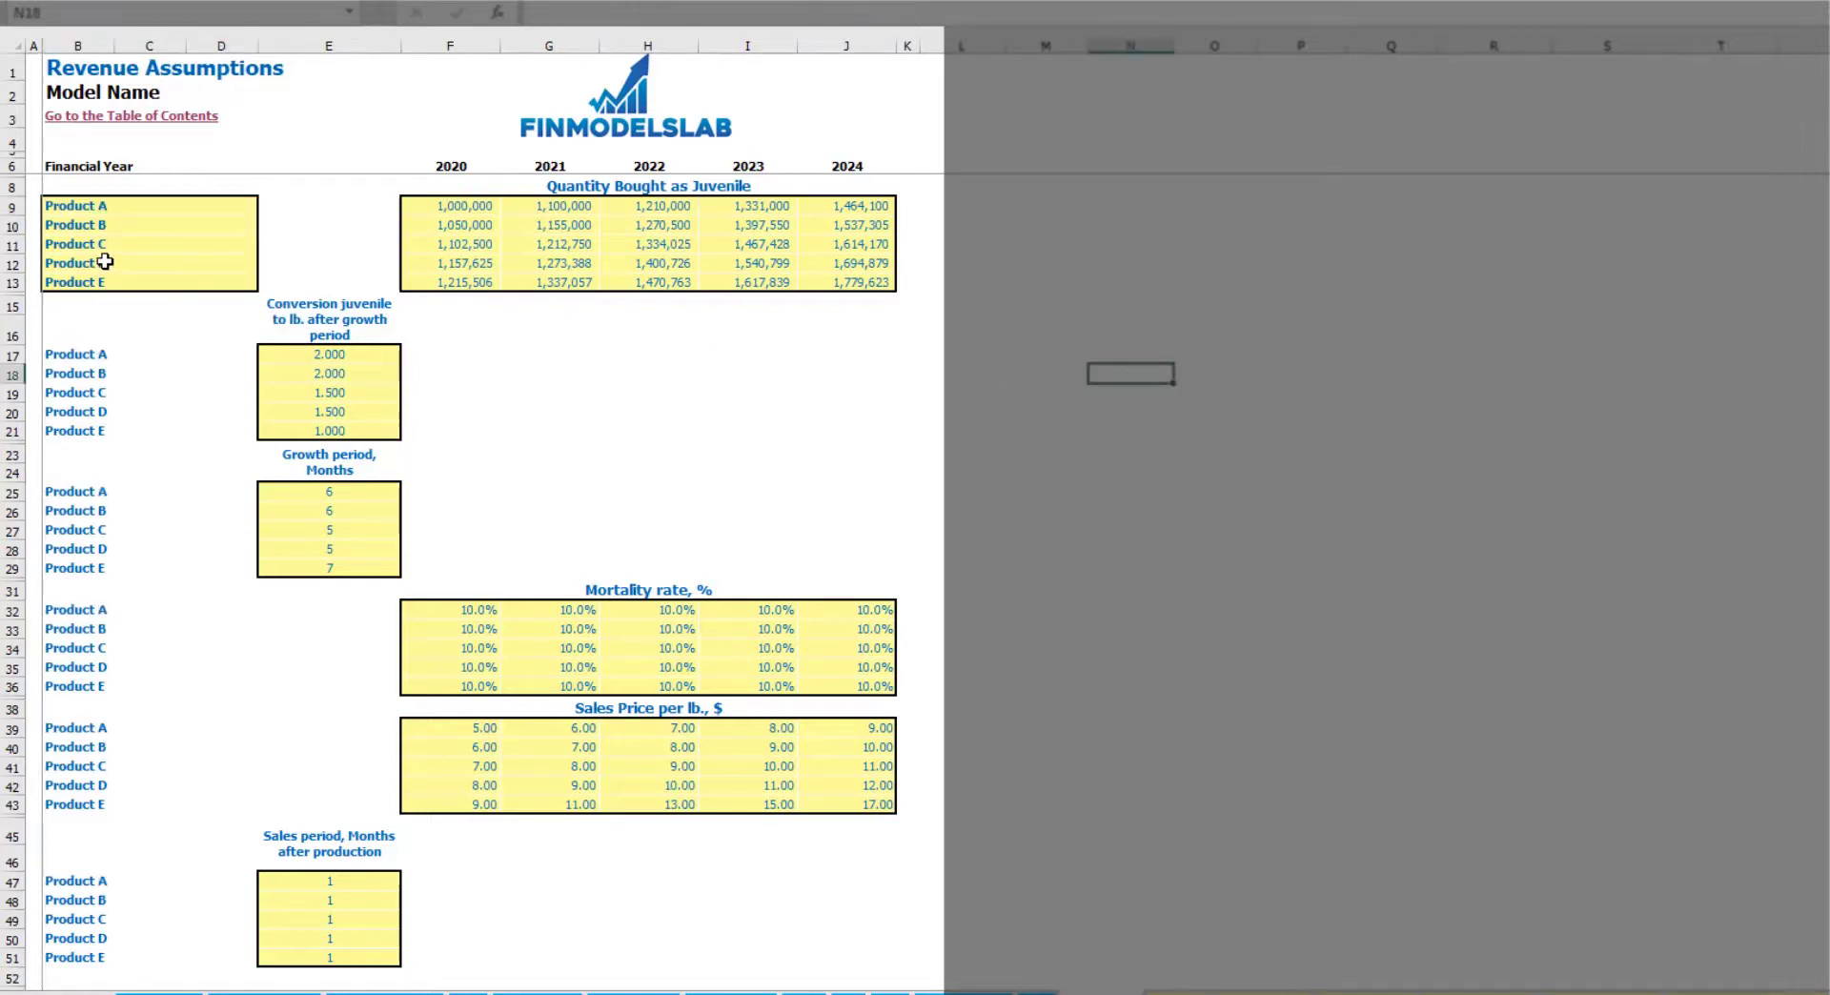
Try clearing Product D and Product E from the product names list, and undo the deletion.
drag(116, 267, 115, 282)
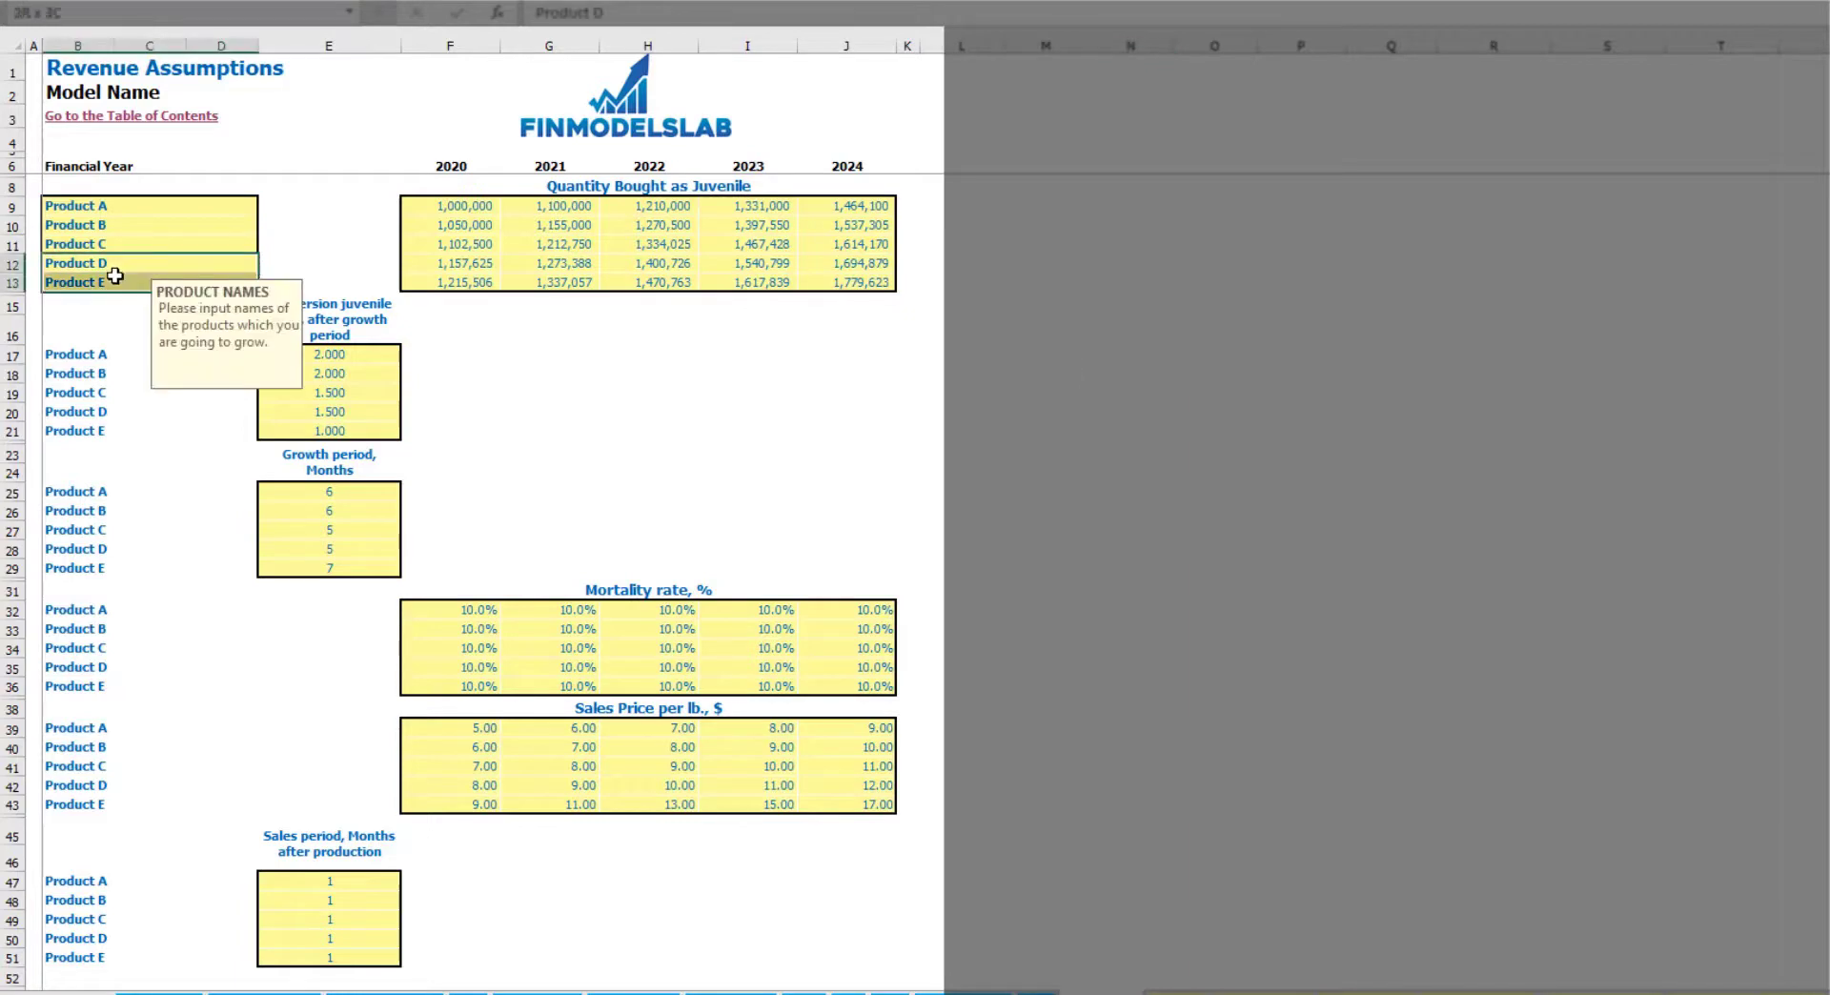
key(Delete)
click(278, 228)
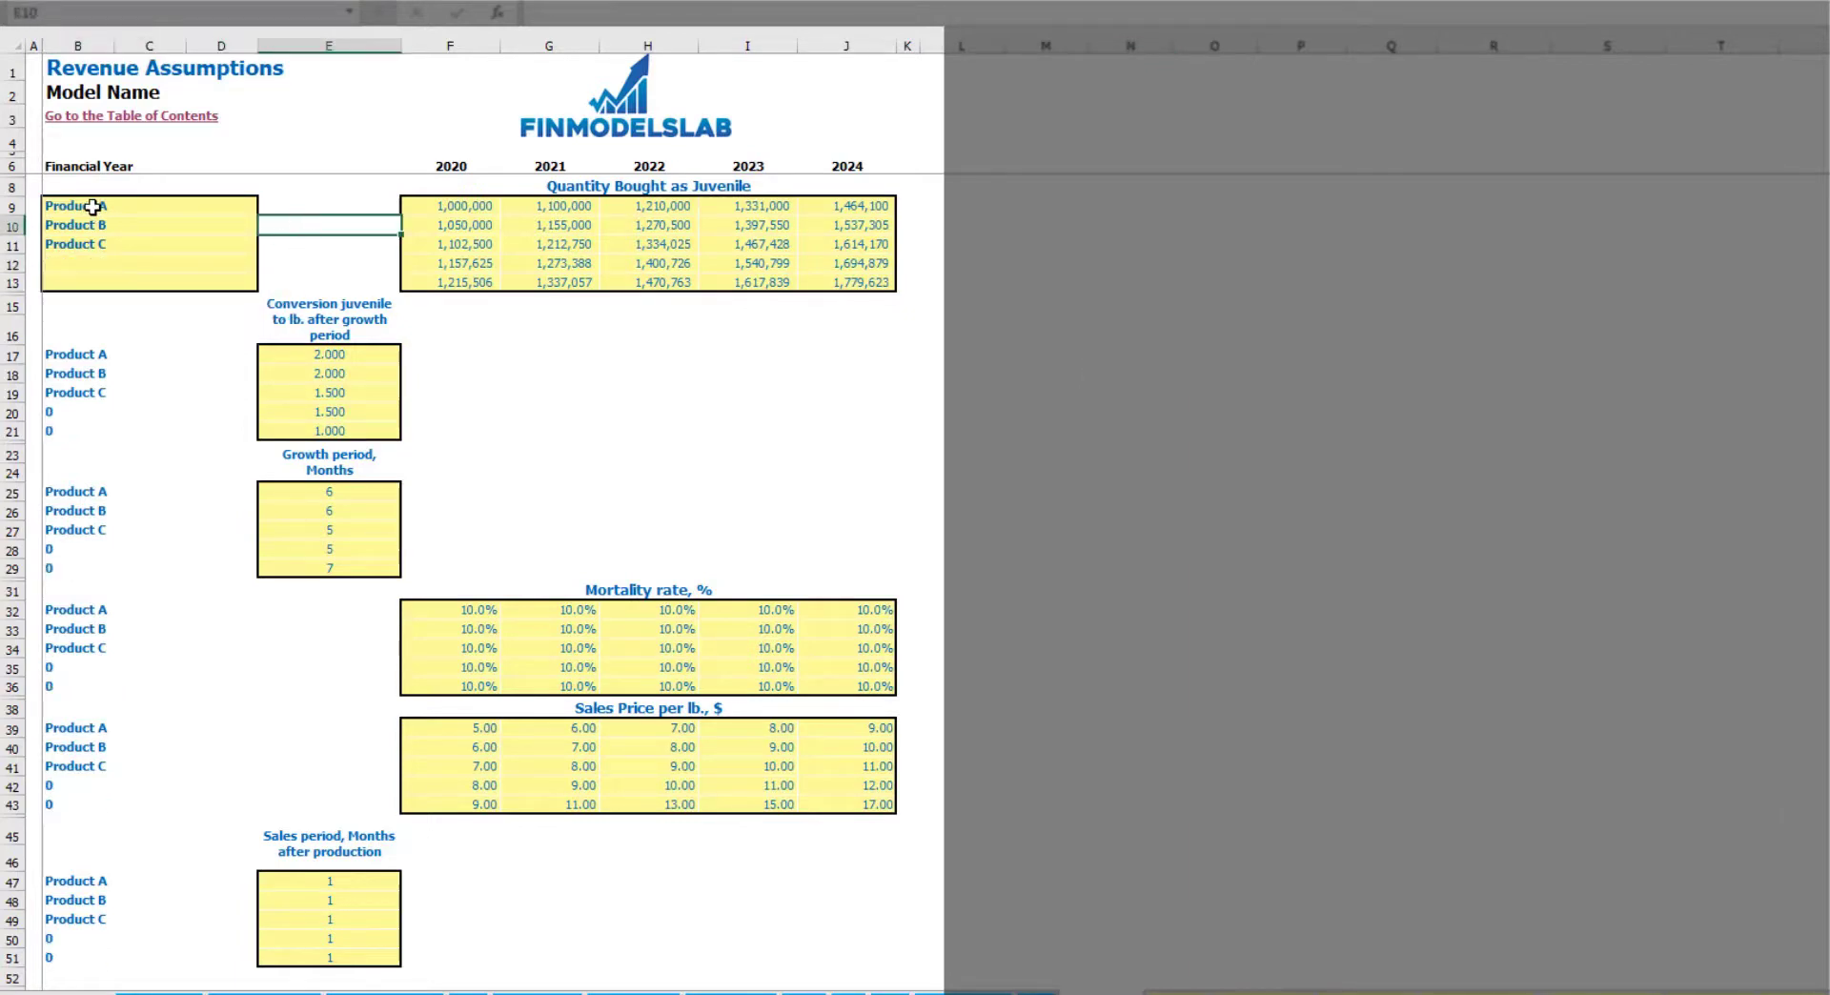
drag(93, 207, 102, 245)
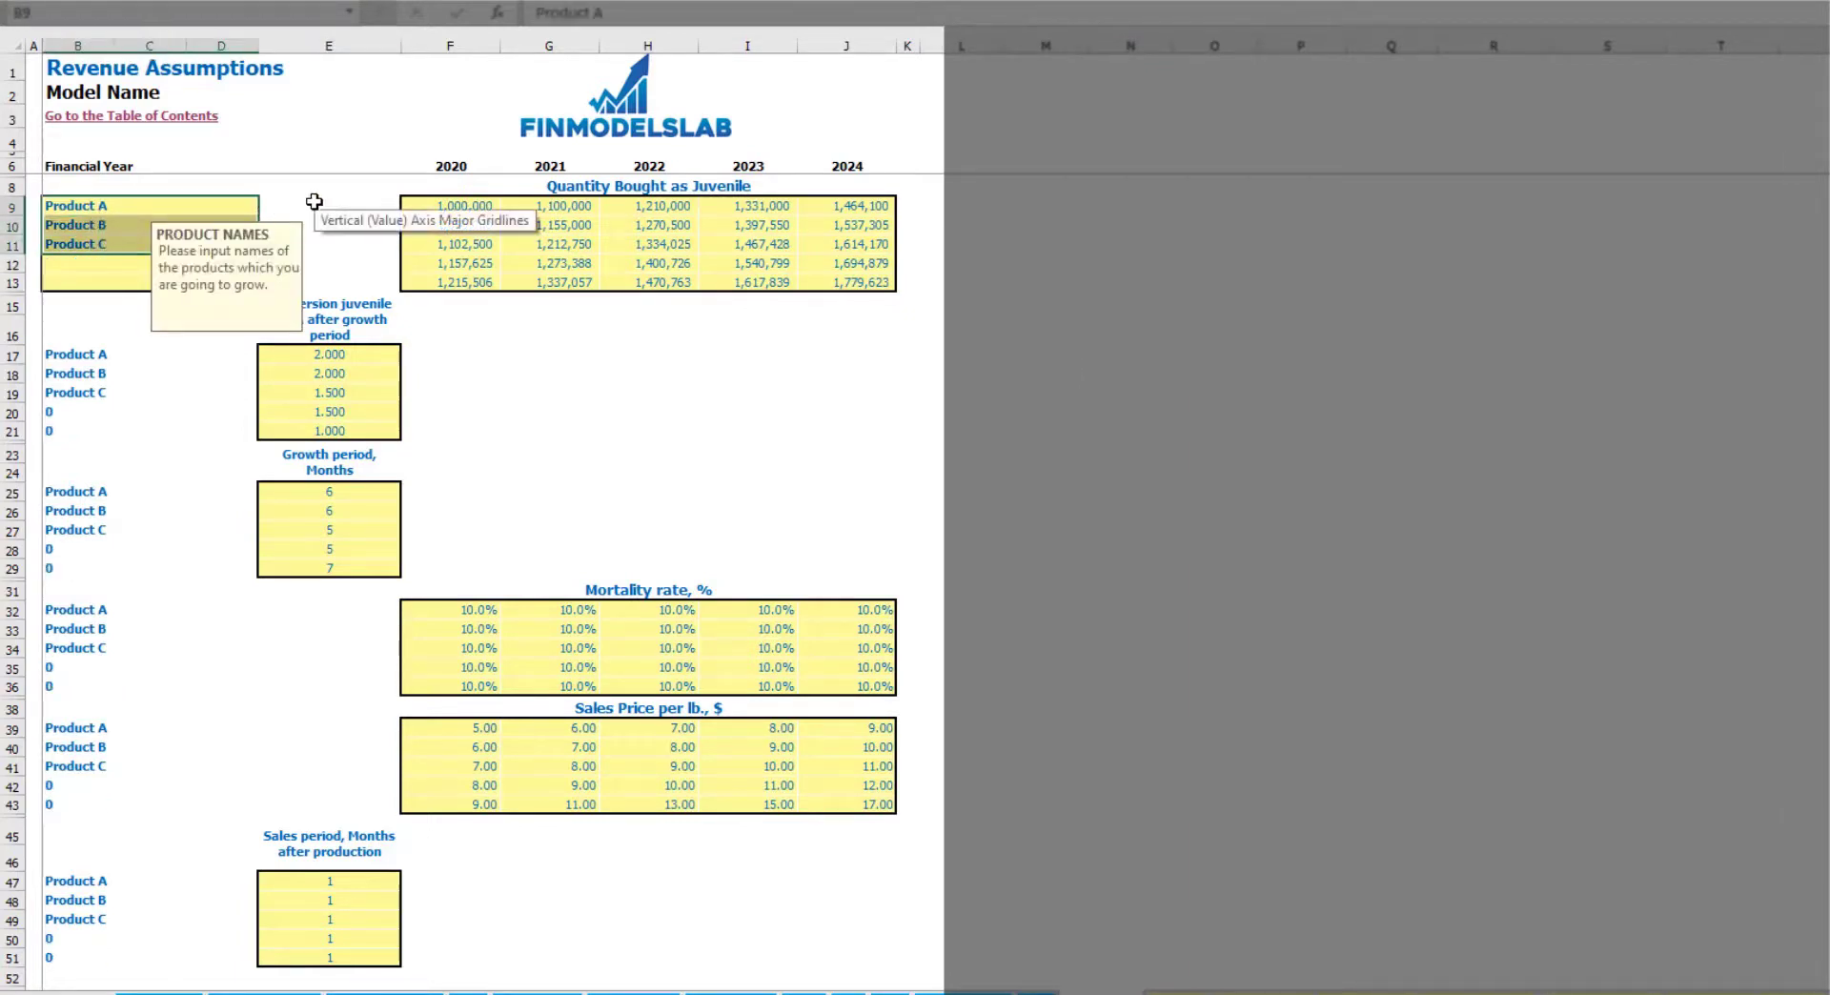
key(ctrl+z)
click(657, 393)
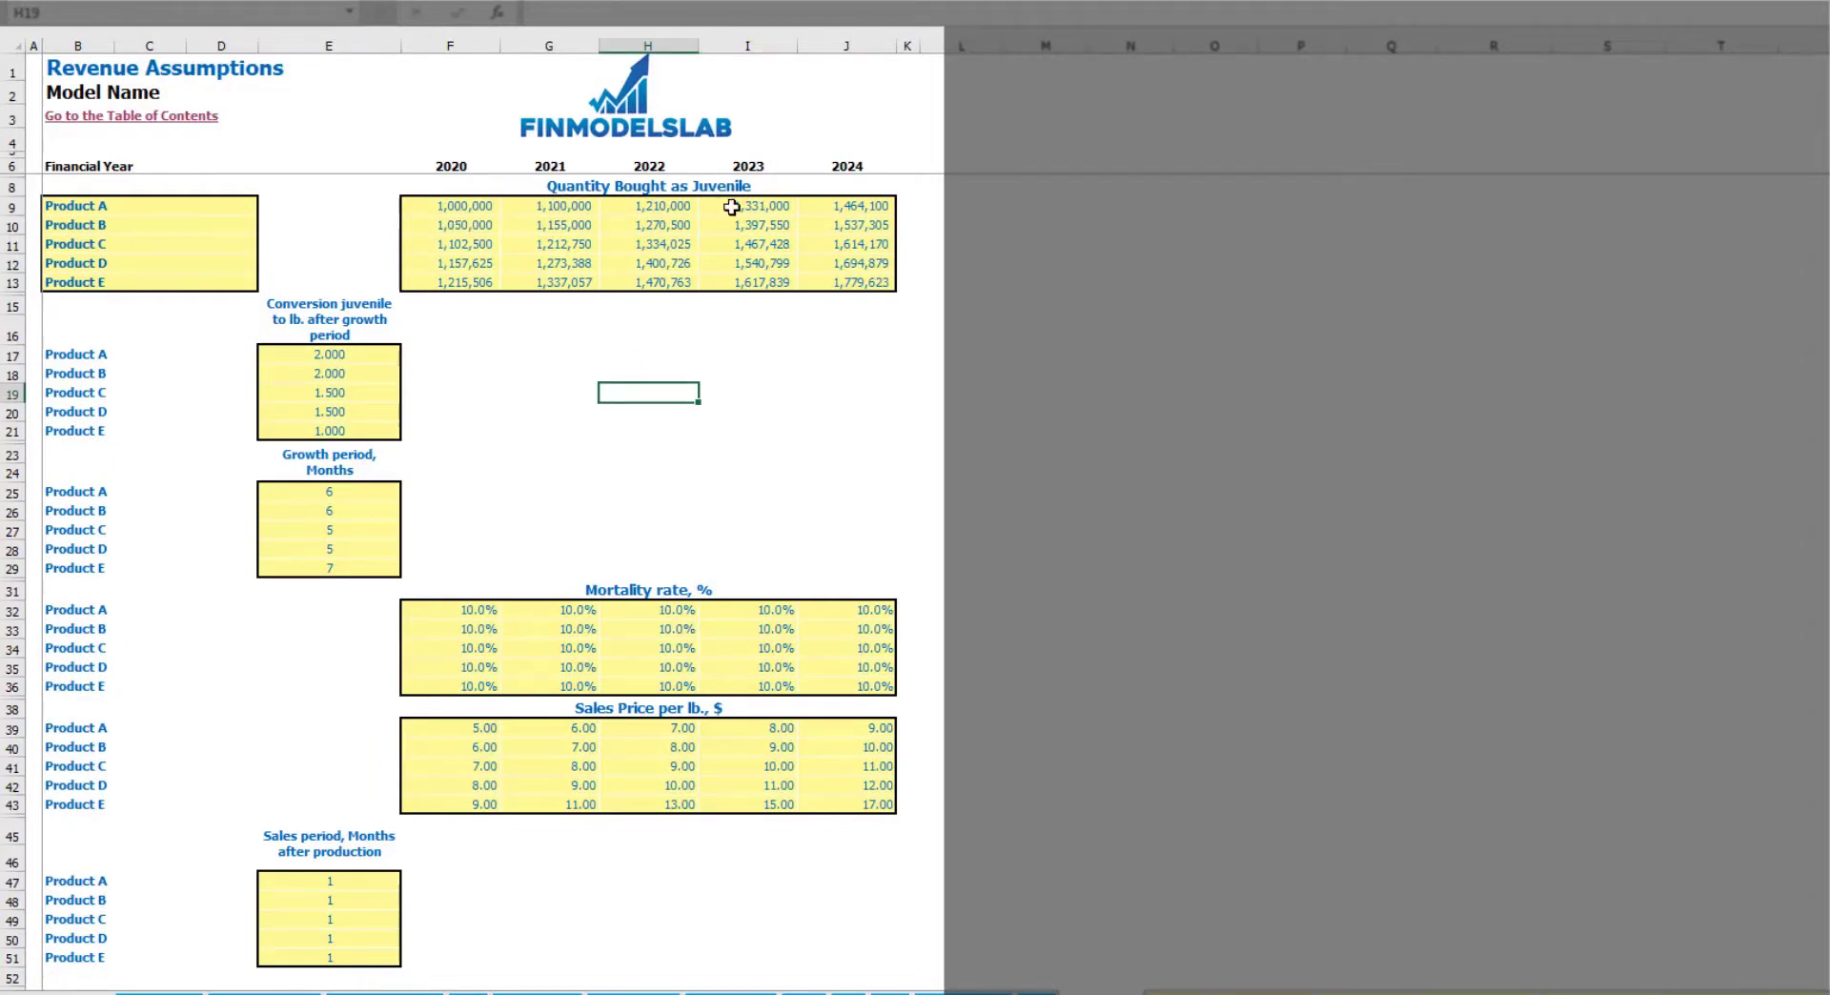
Set Product A's quantity bought as juvenile to 500,000 for 2020 and calculate 2021 as the 2020 quantity plus 100,000.
click(478, 202)
text(500)
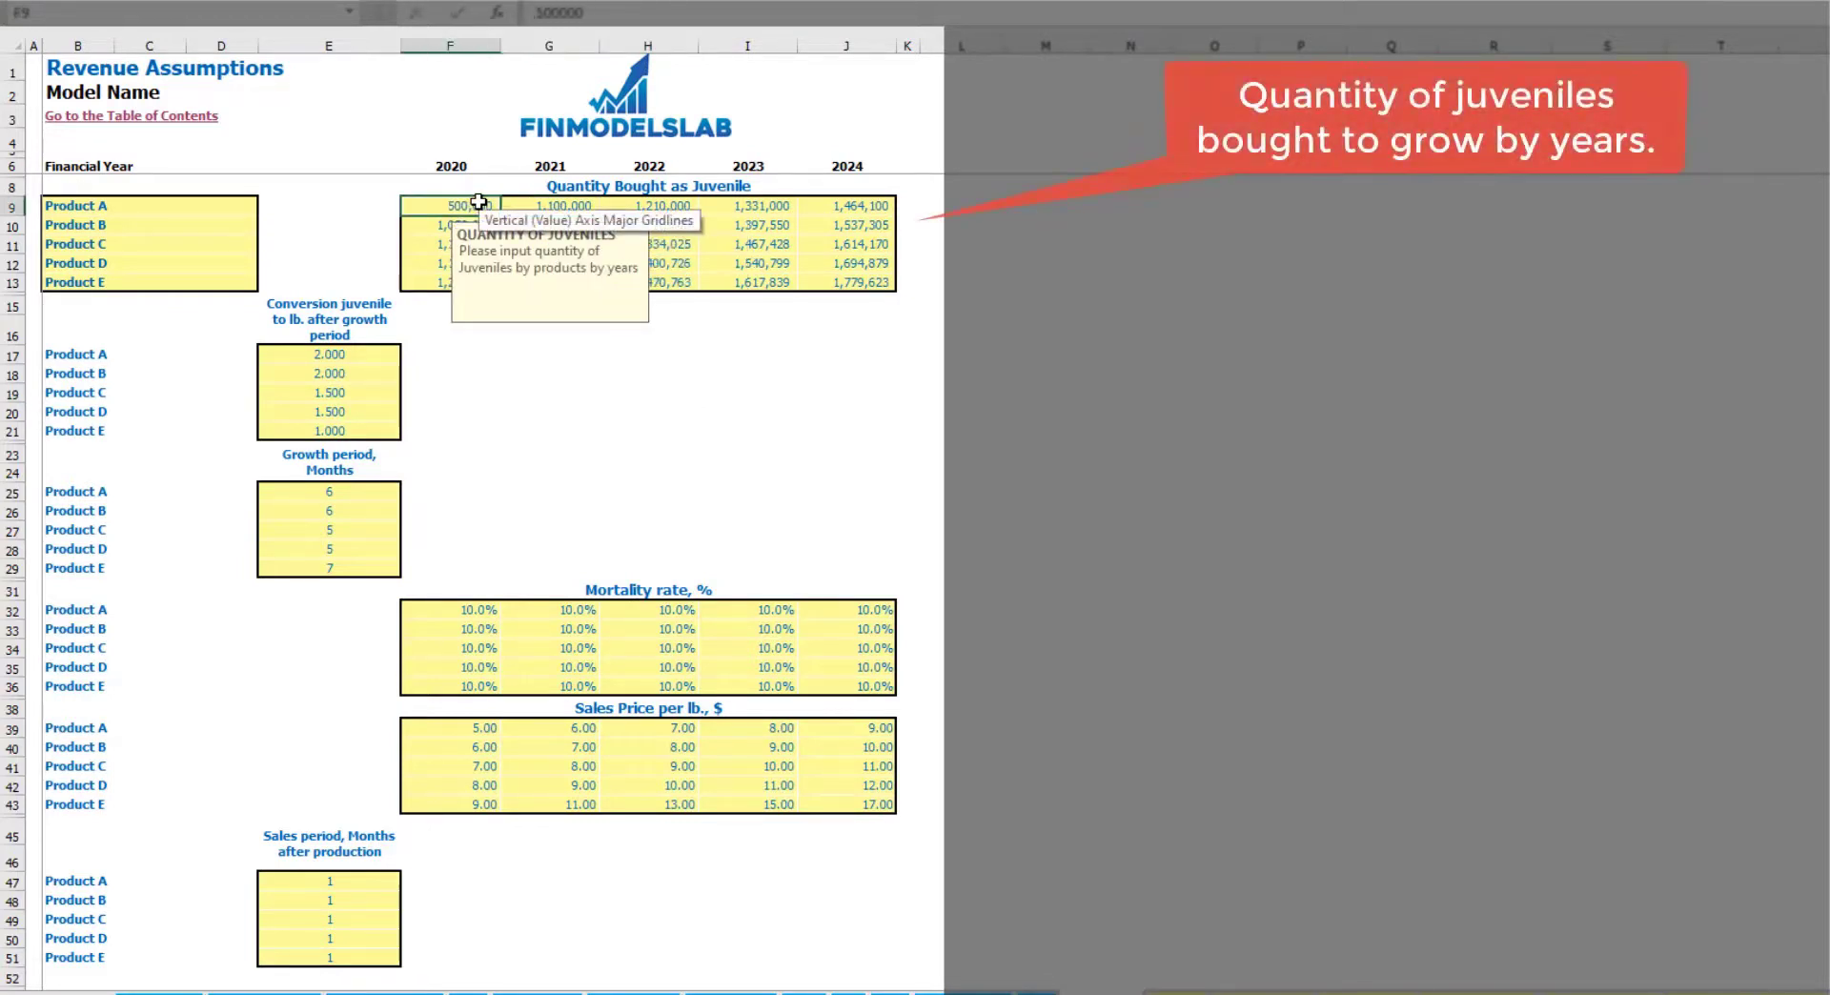
key(Right)
text(=)
click(478, 202)
text(+1000)
key(ctrl+Return)
Copy Product A's 2021 juvenile quantity formula to the years 2022 through 2024.
key(ctrl+c)
key(Right)
key(shift+Right)
key(shift+Right)
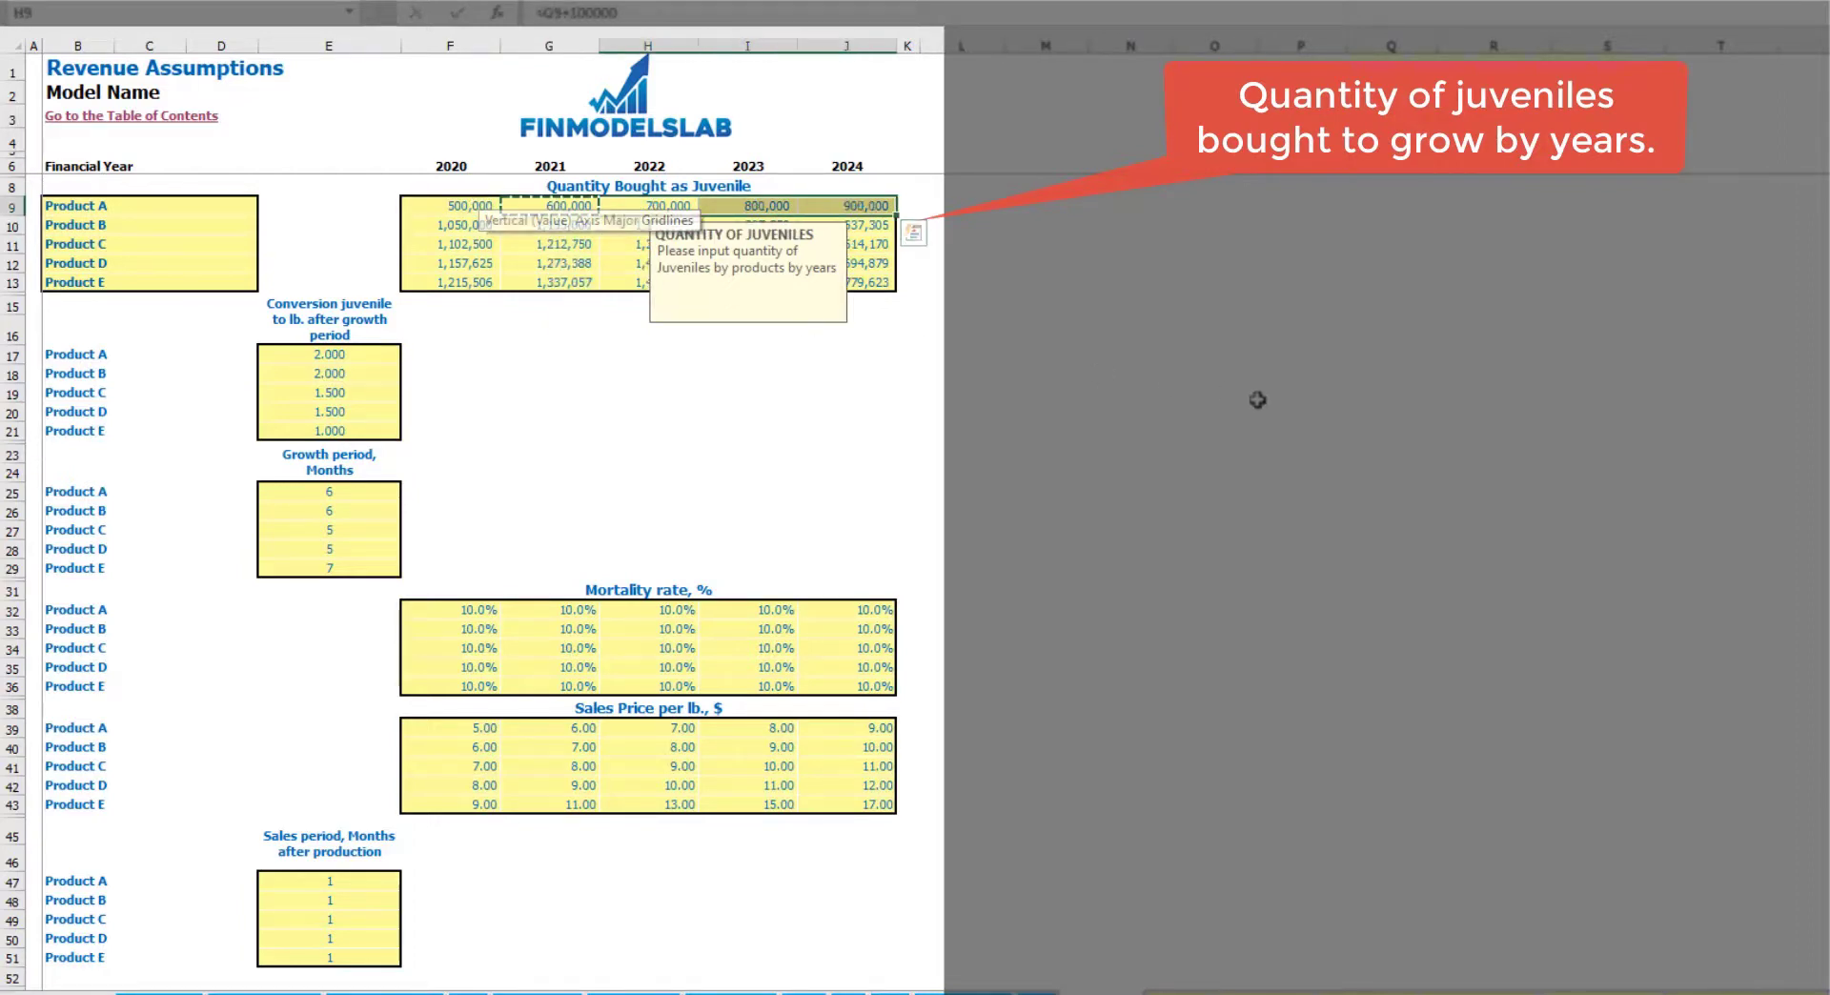
key(ctrl+v)
click(1224, 393)
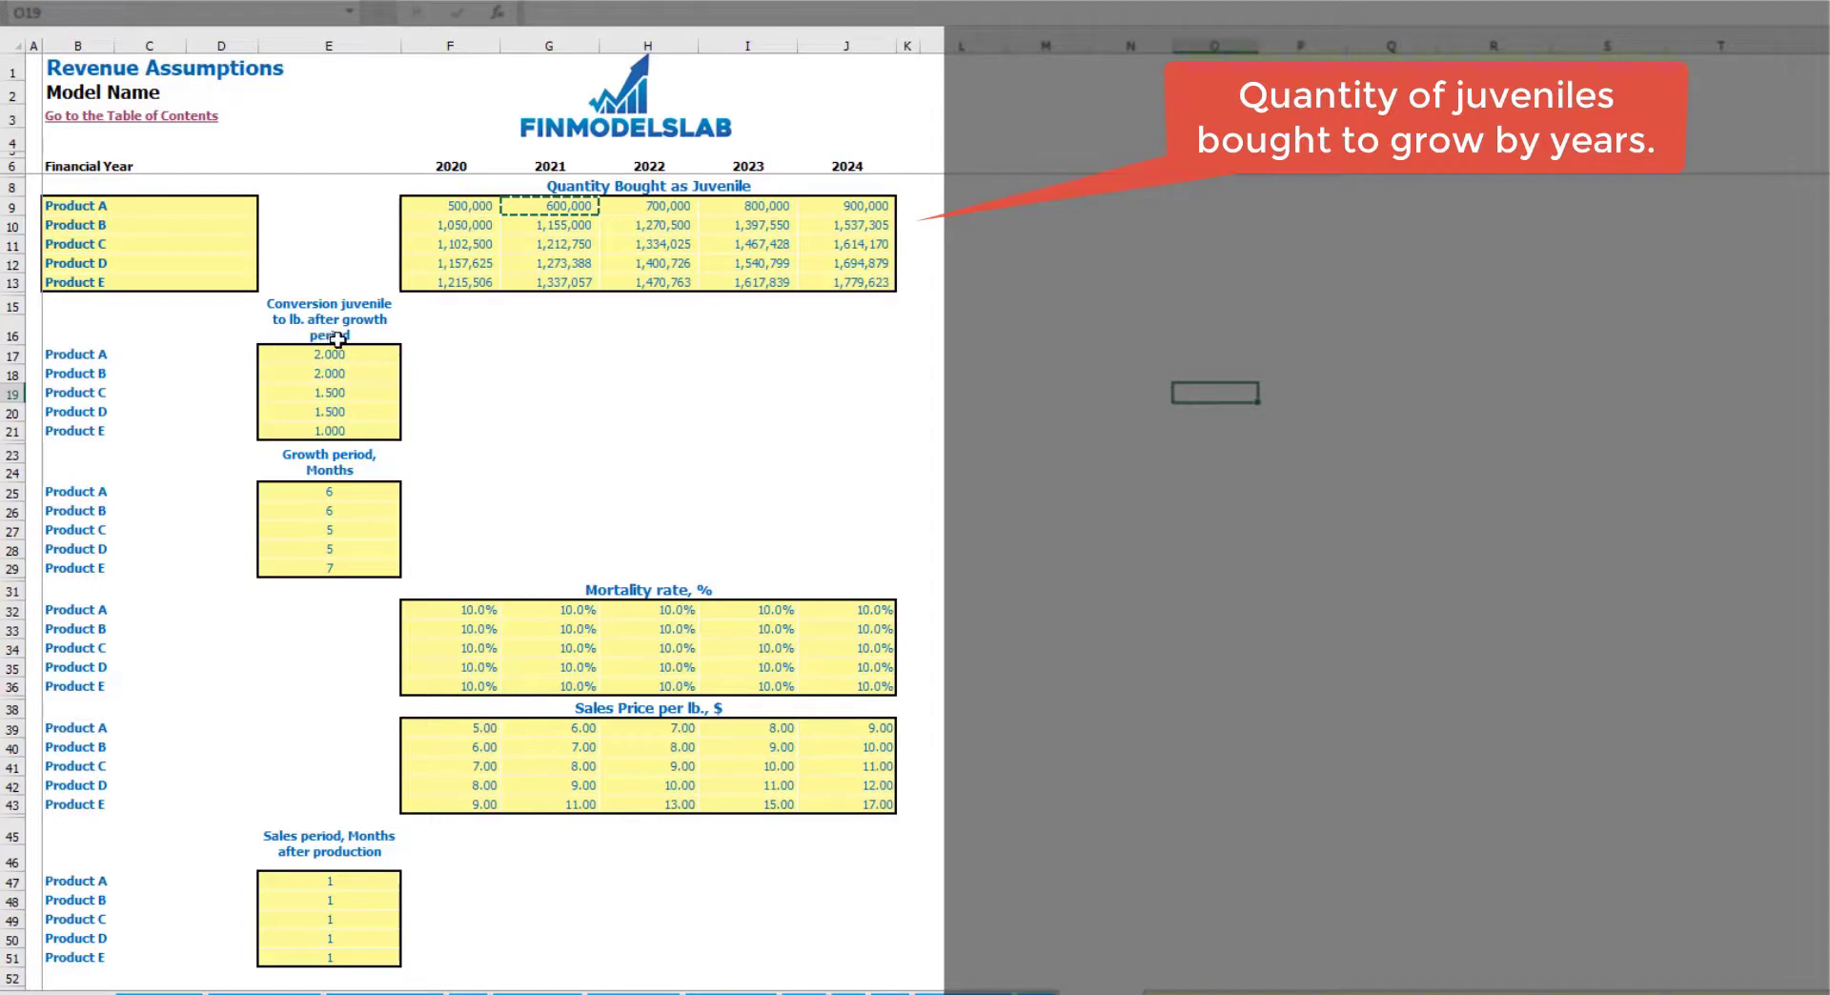
Examine the juvenile-to-pound conversion factors, with Product A's input note and product label.
drag(330, 352, 344, 416)
click(544, 332)
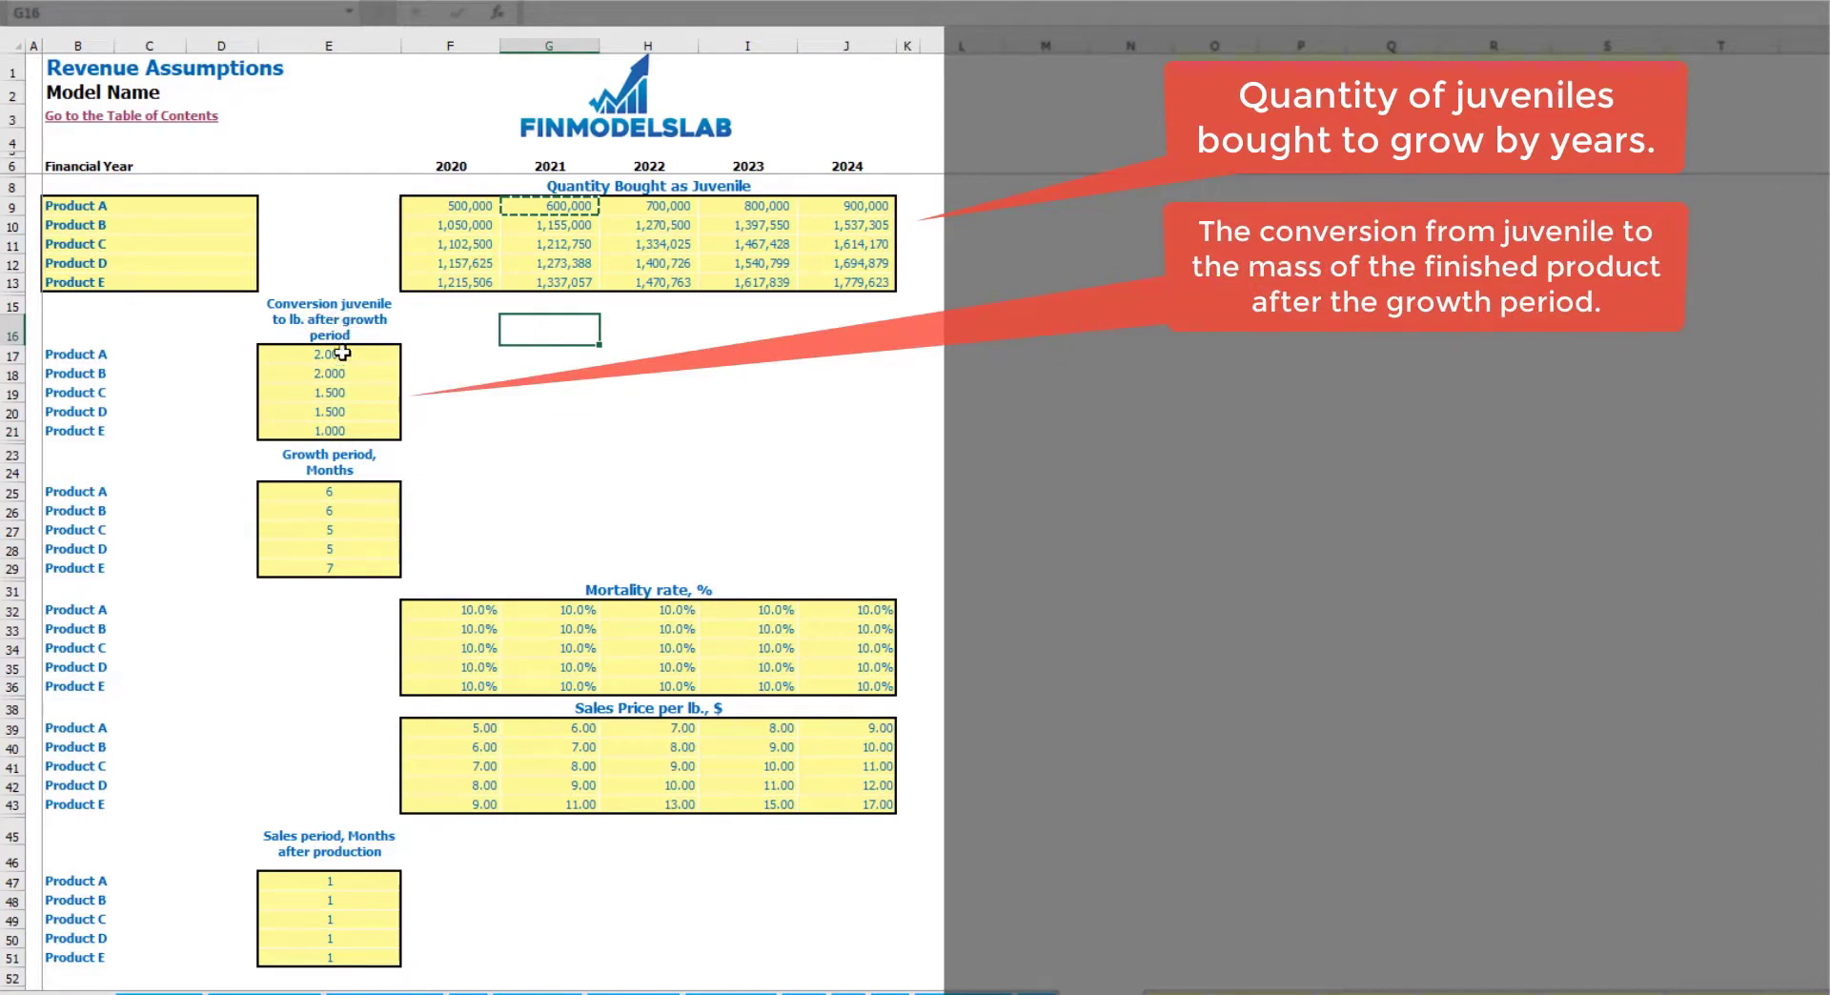
click(343, 354)
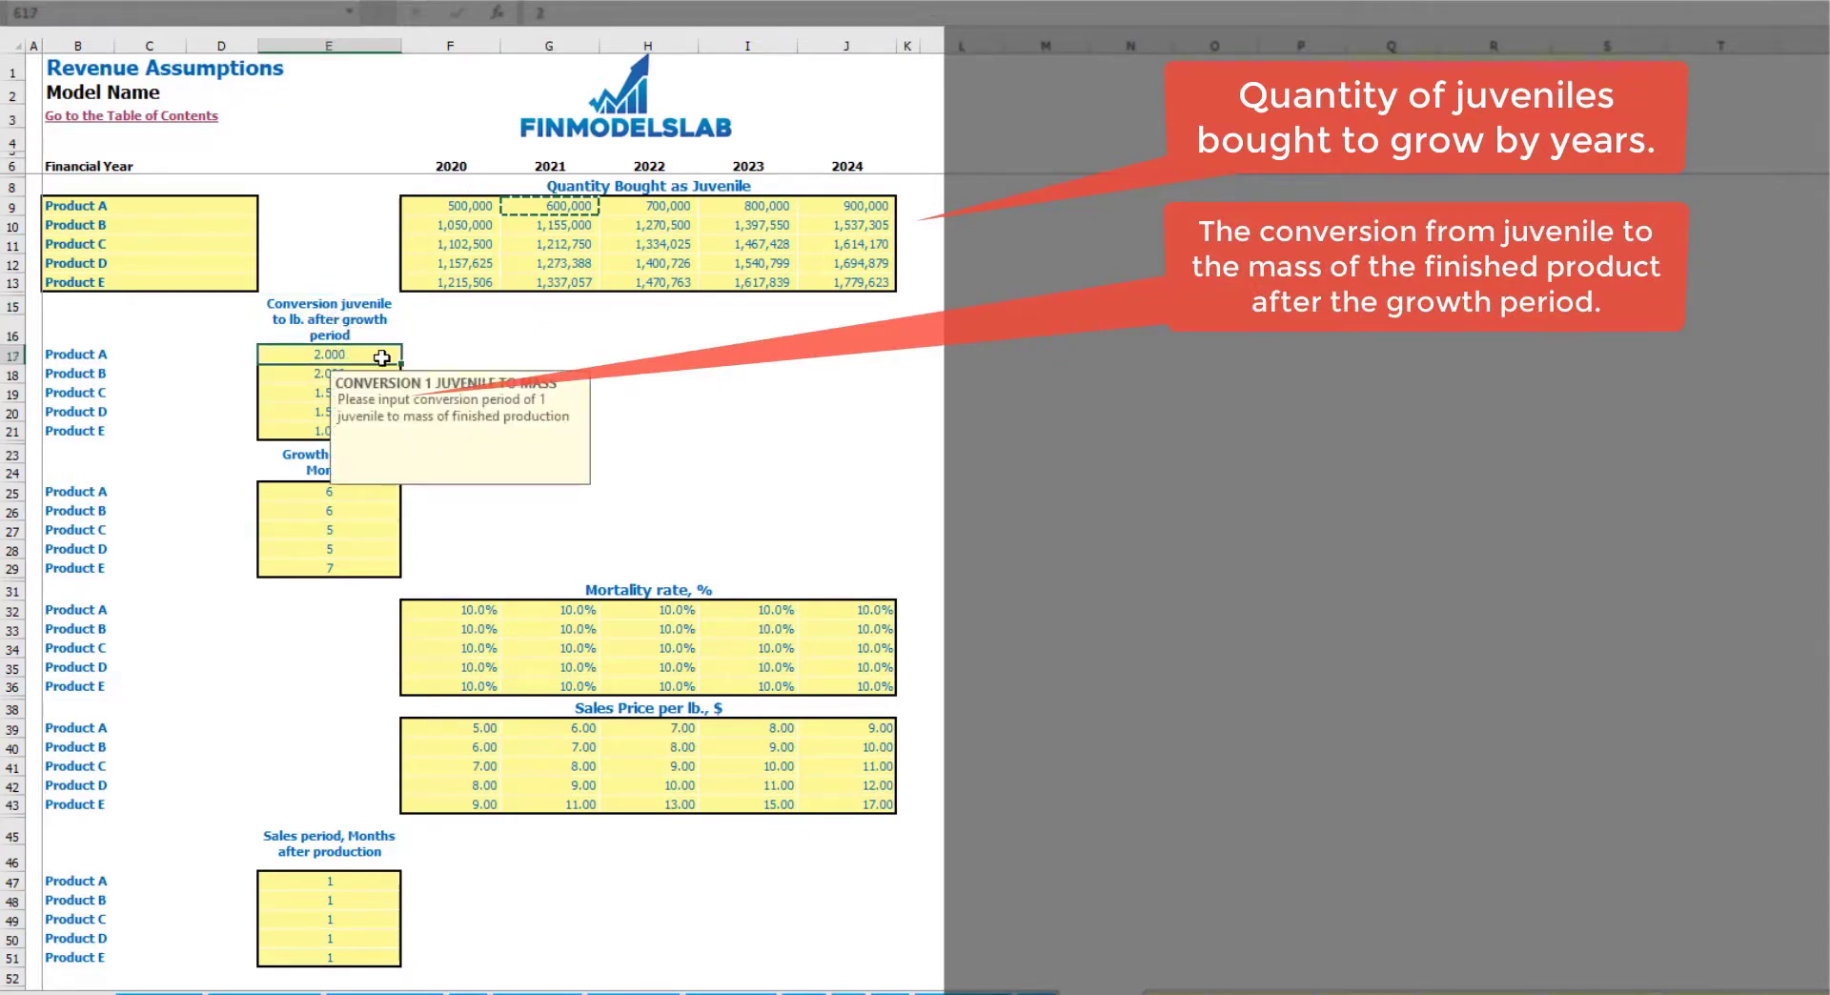
click(429, 337)
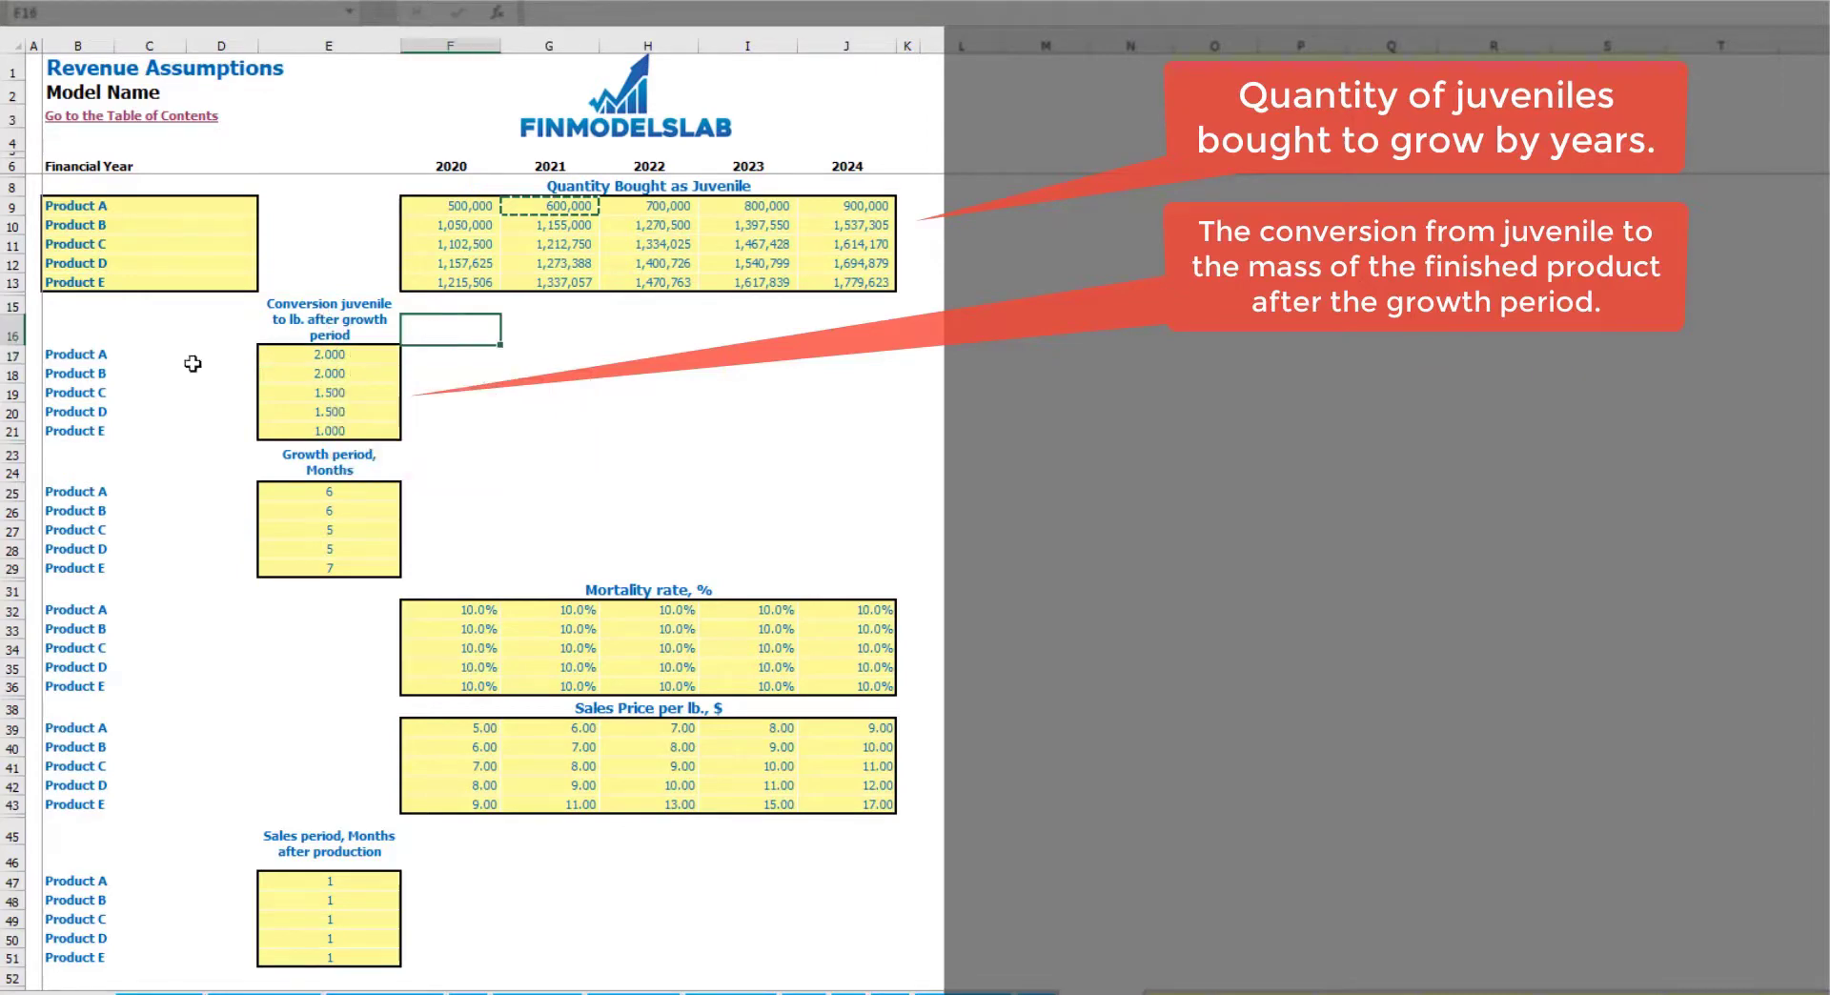
click(66, 358)
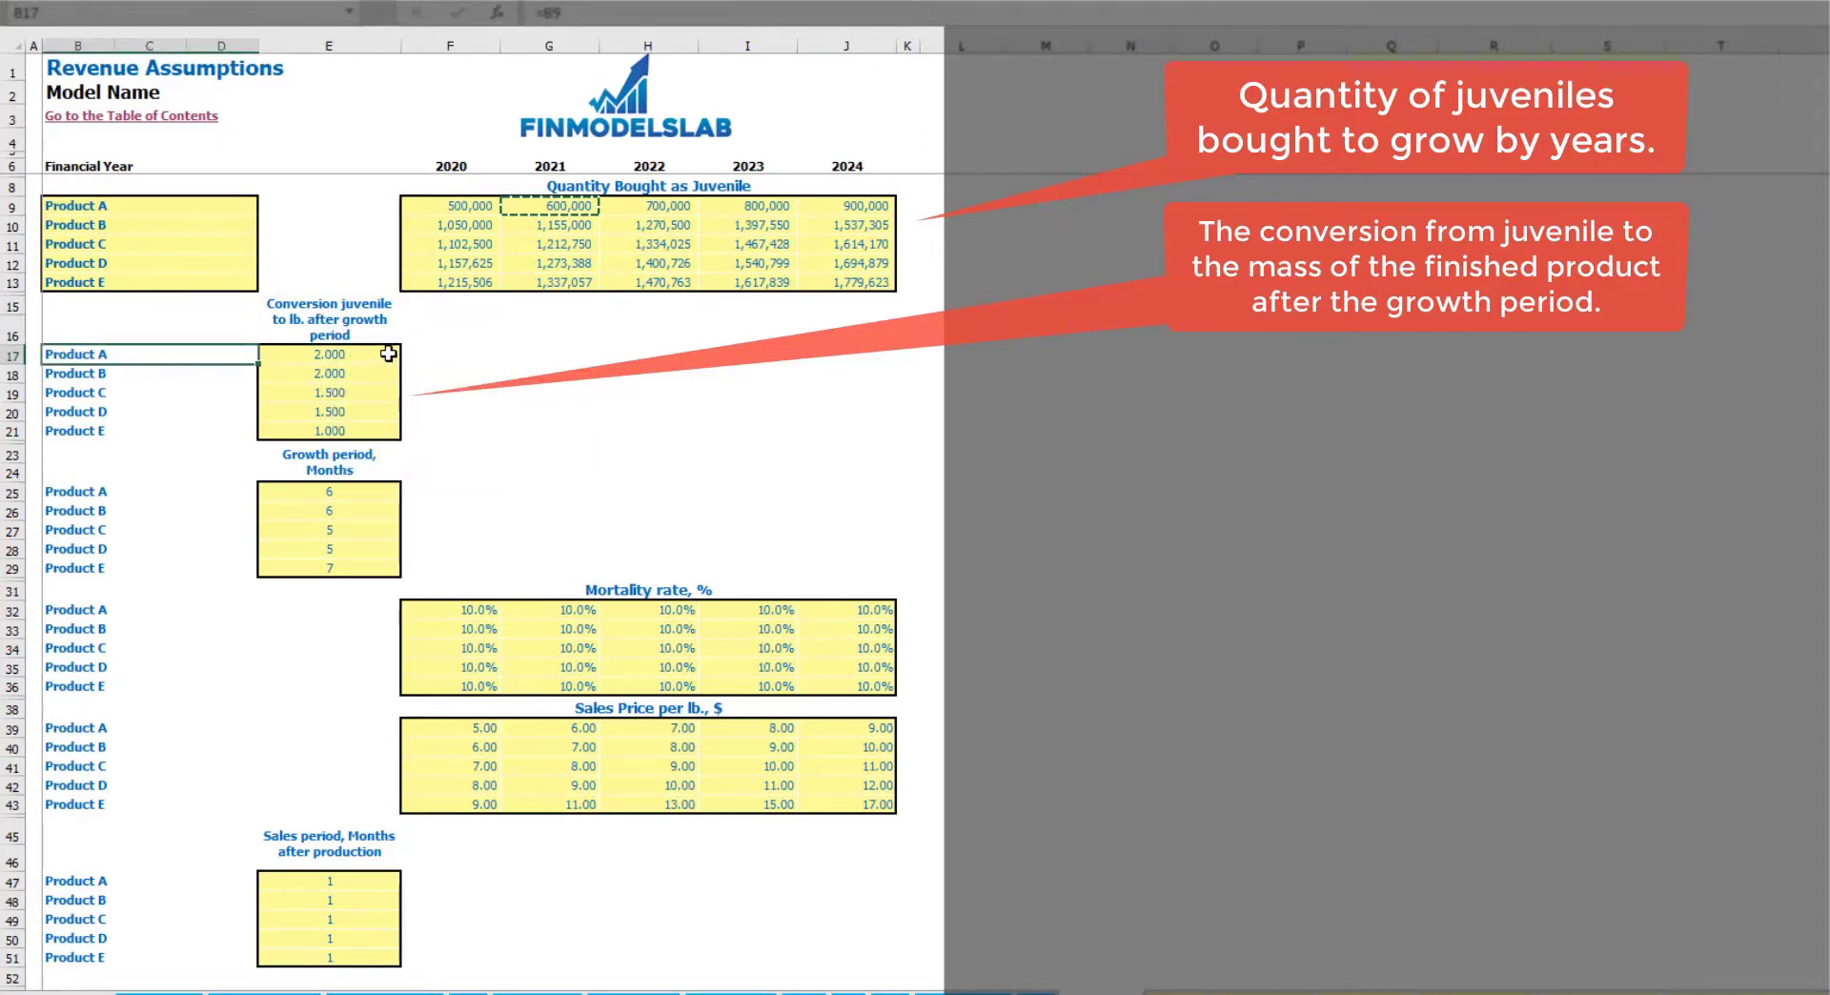
Set Product A's growth period to 8 months.
click(332, 494)
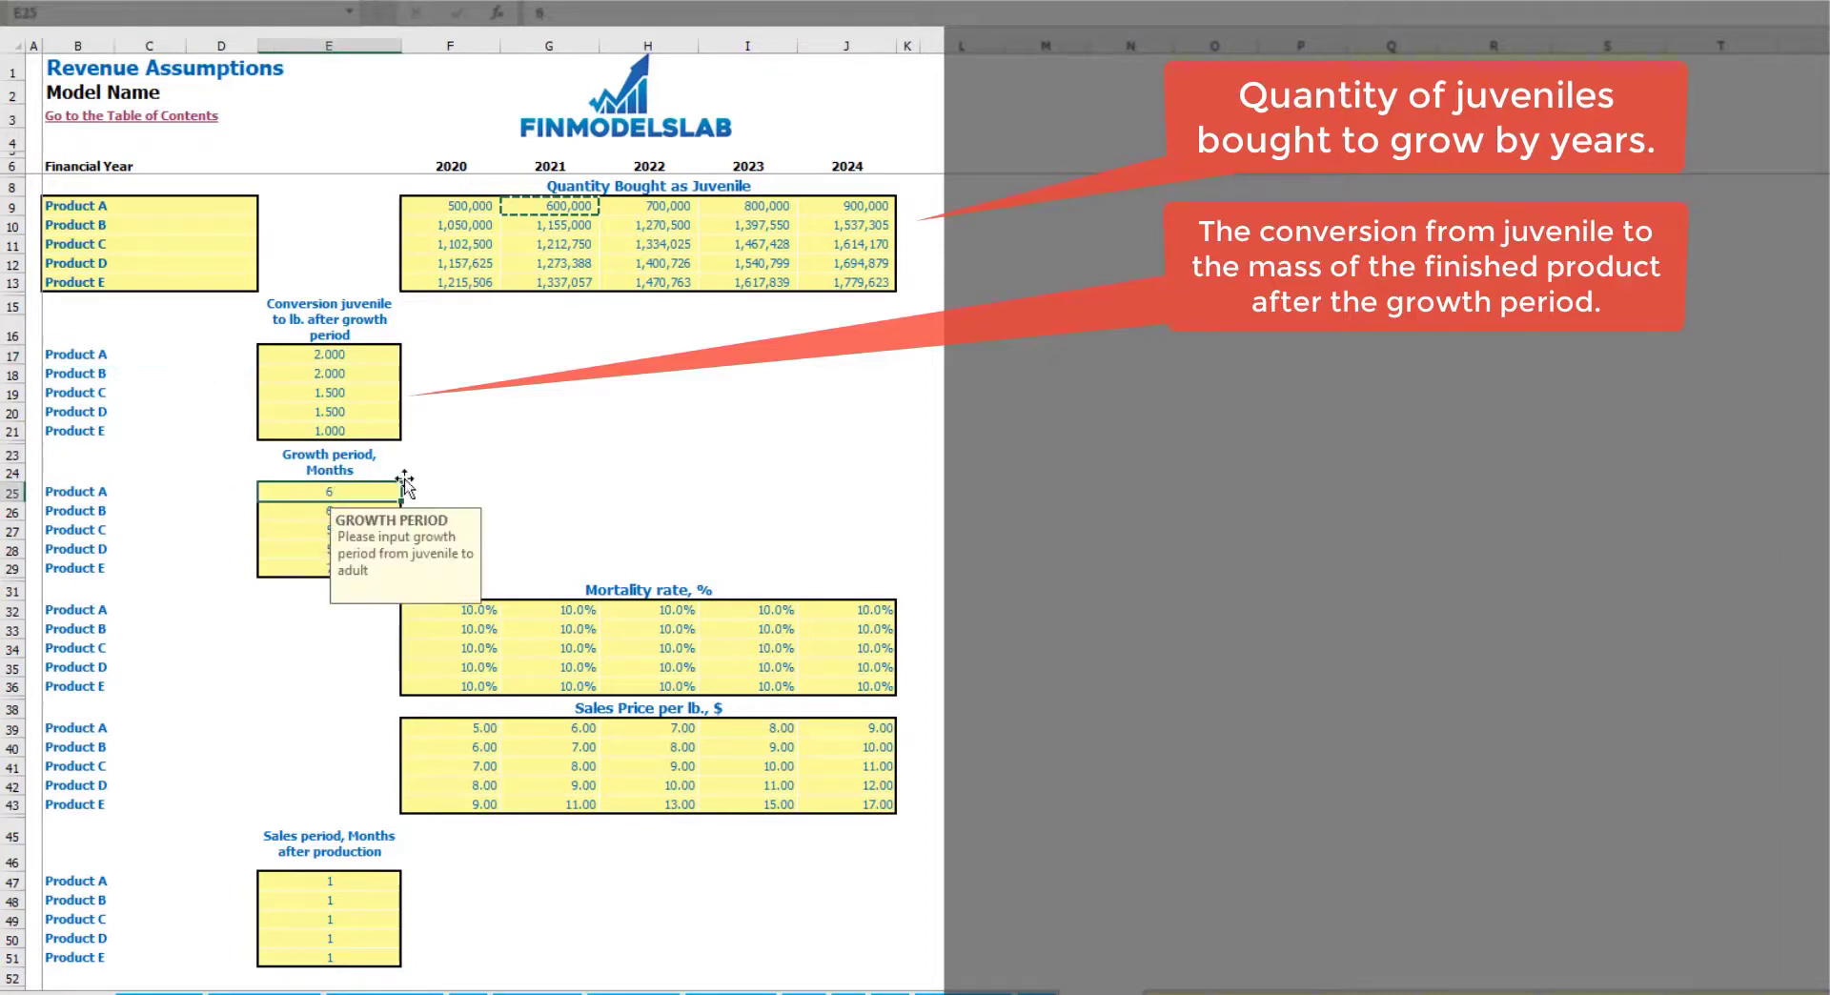
click(528, 410)
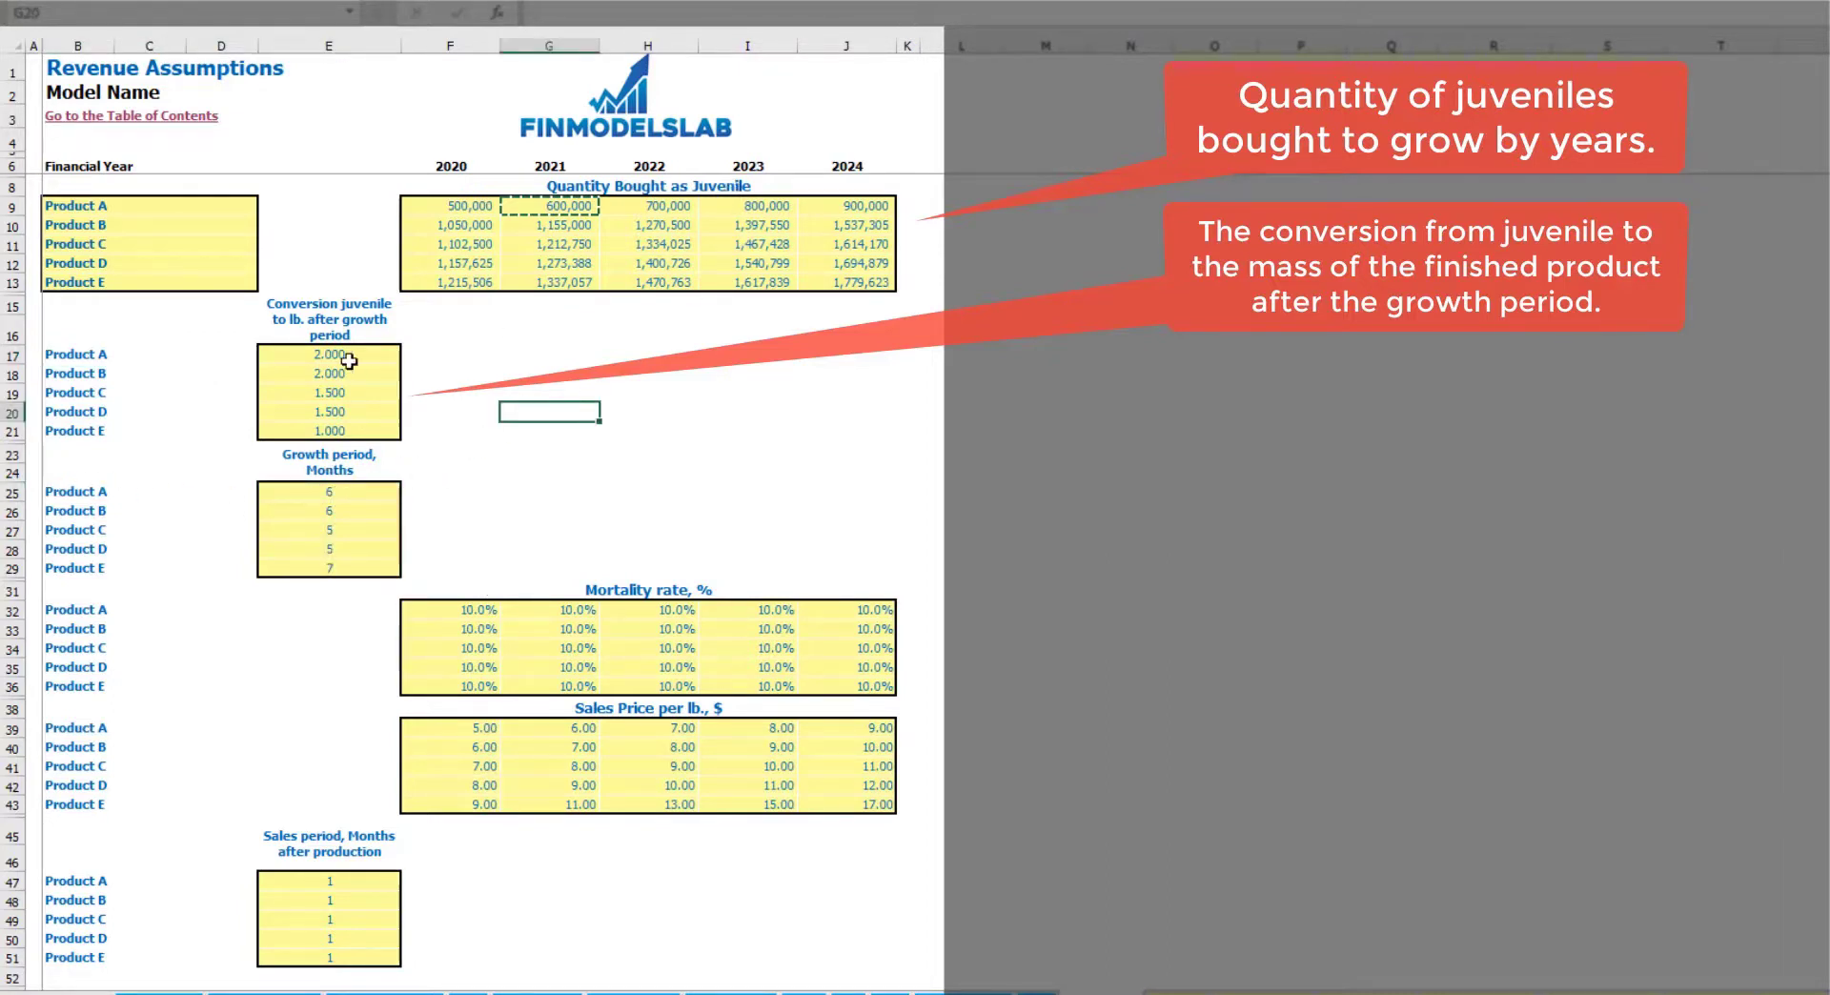
click(339, 495)
text(3)
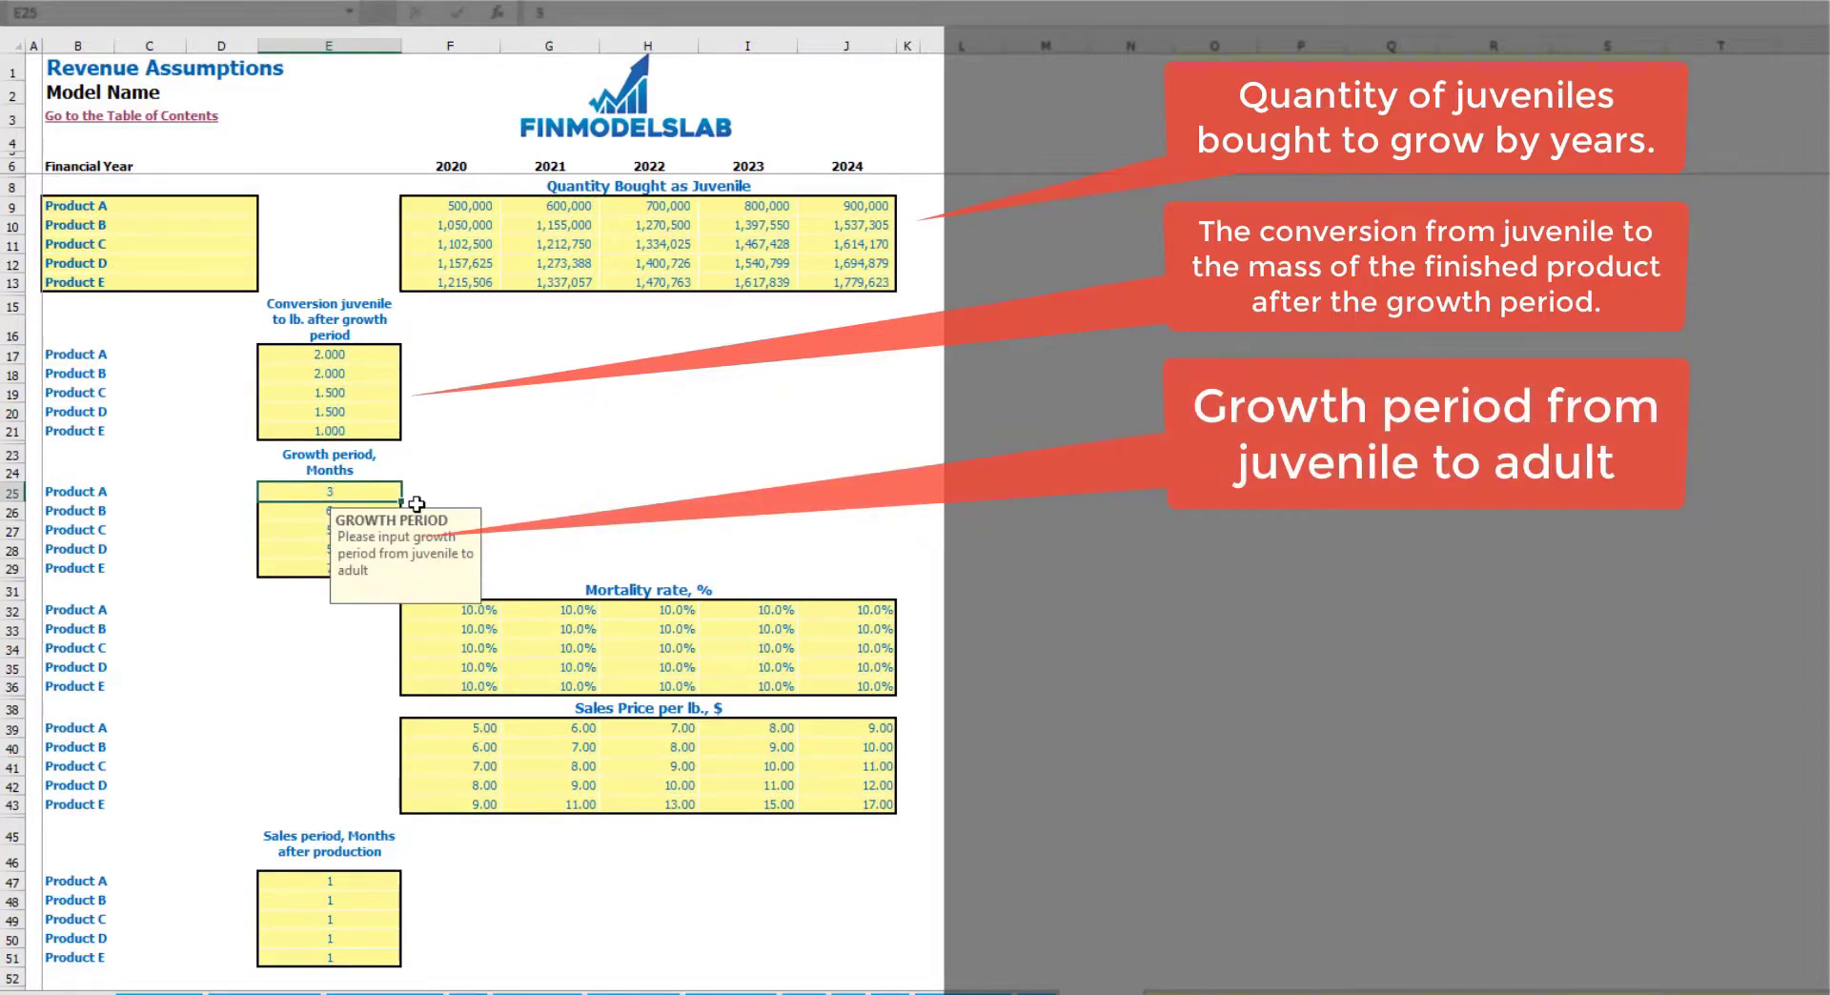
click(591, 412)
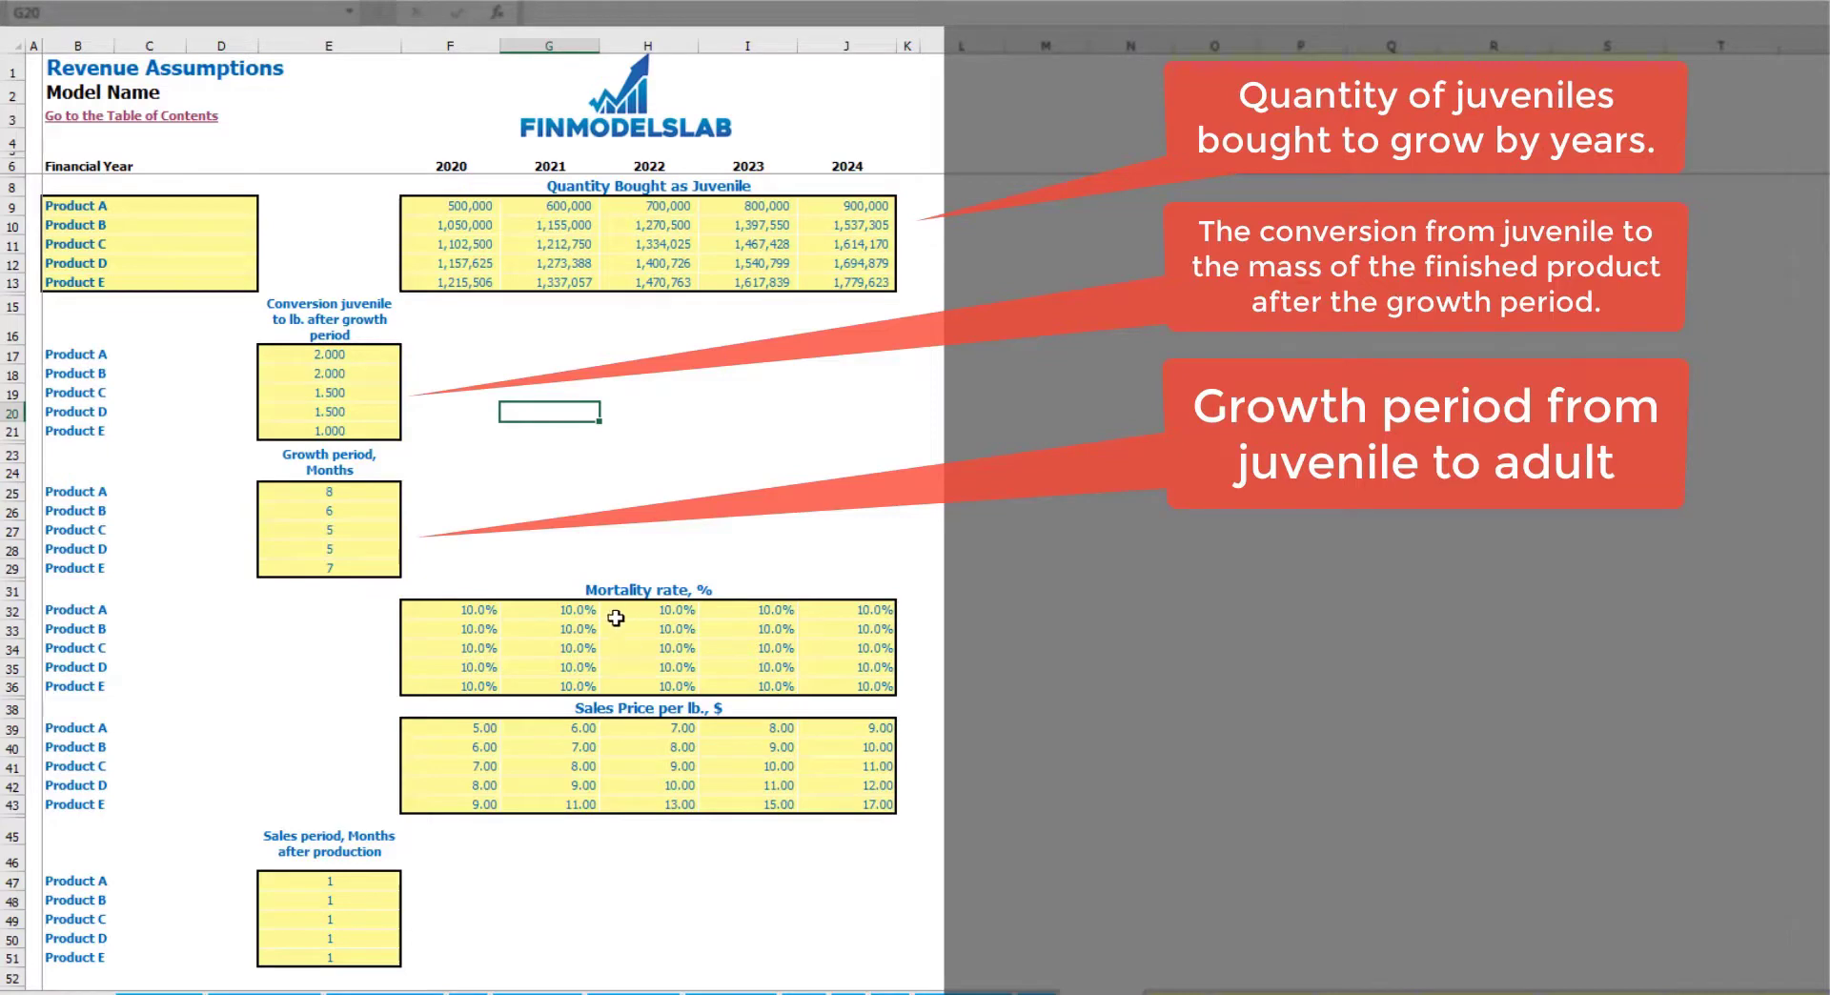
Set Product A's mortality rates for 2020 to 2024 to 5%, 4%, 4.5%, 3% and 2%.
click(480, 610)
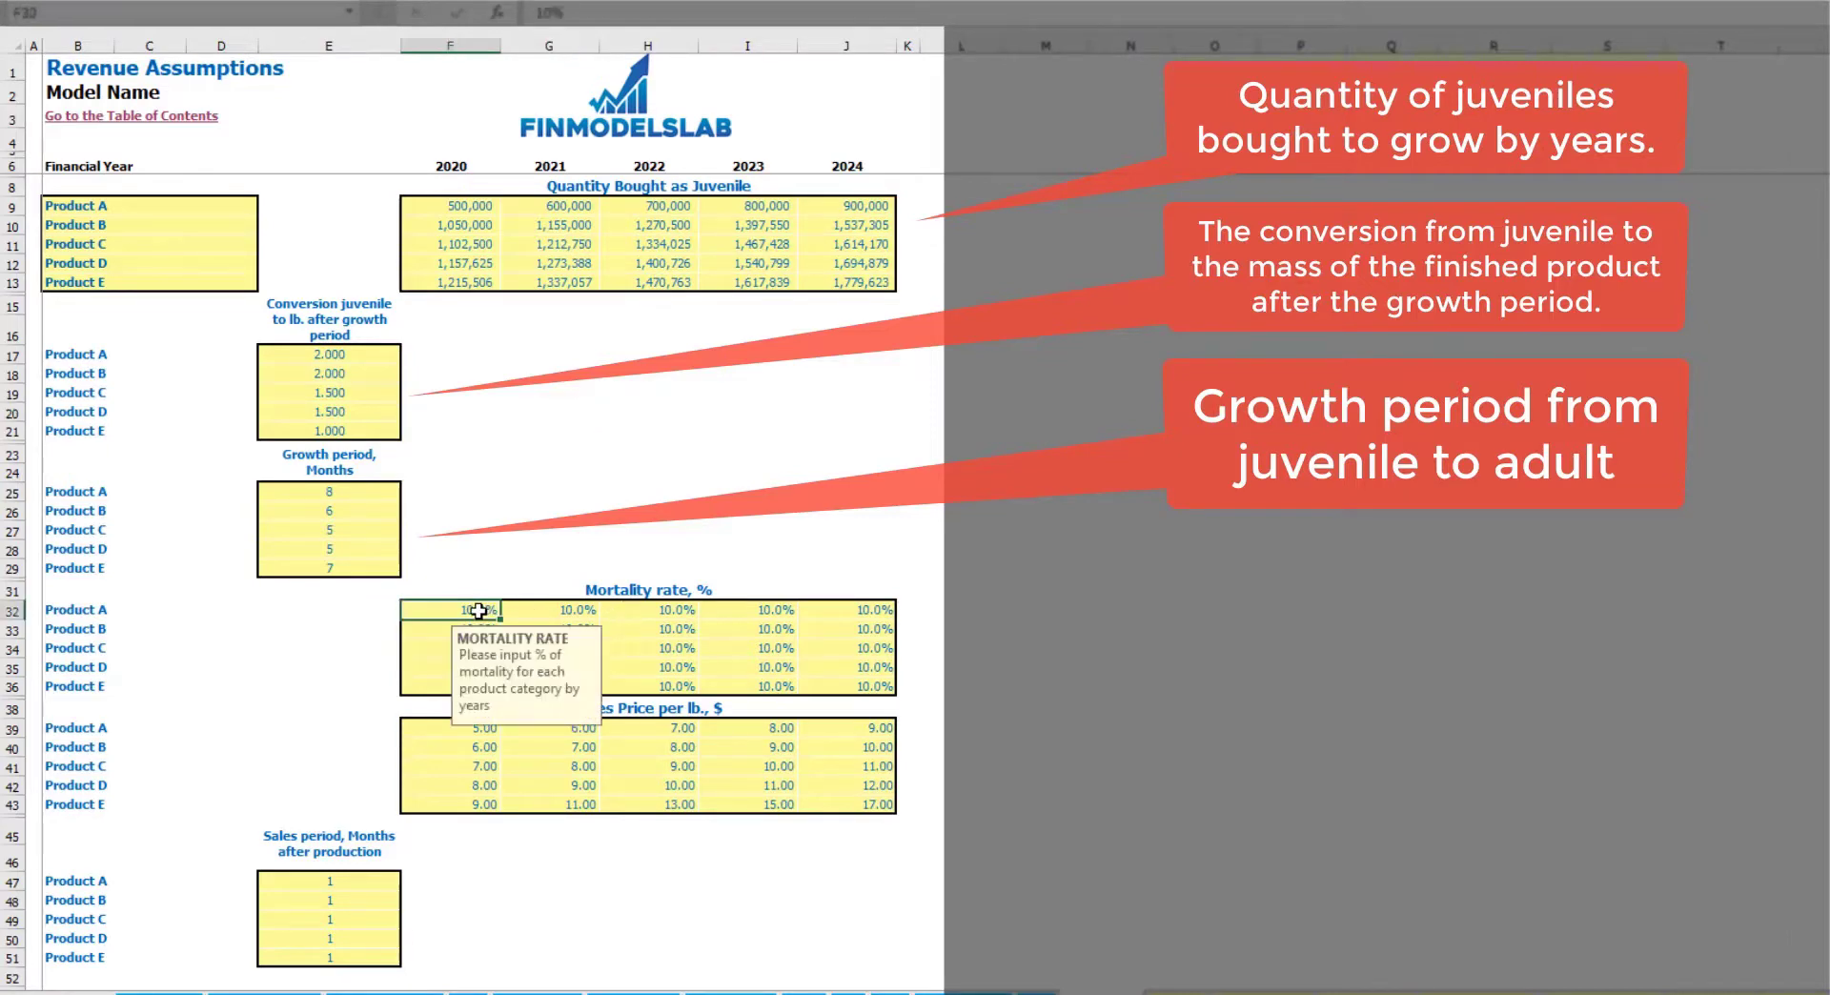
text(5%)
key(Tab)
text(4%)
key(Tab)
text(4.5%)
key(Tab)
text(3%)
key(Tab)
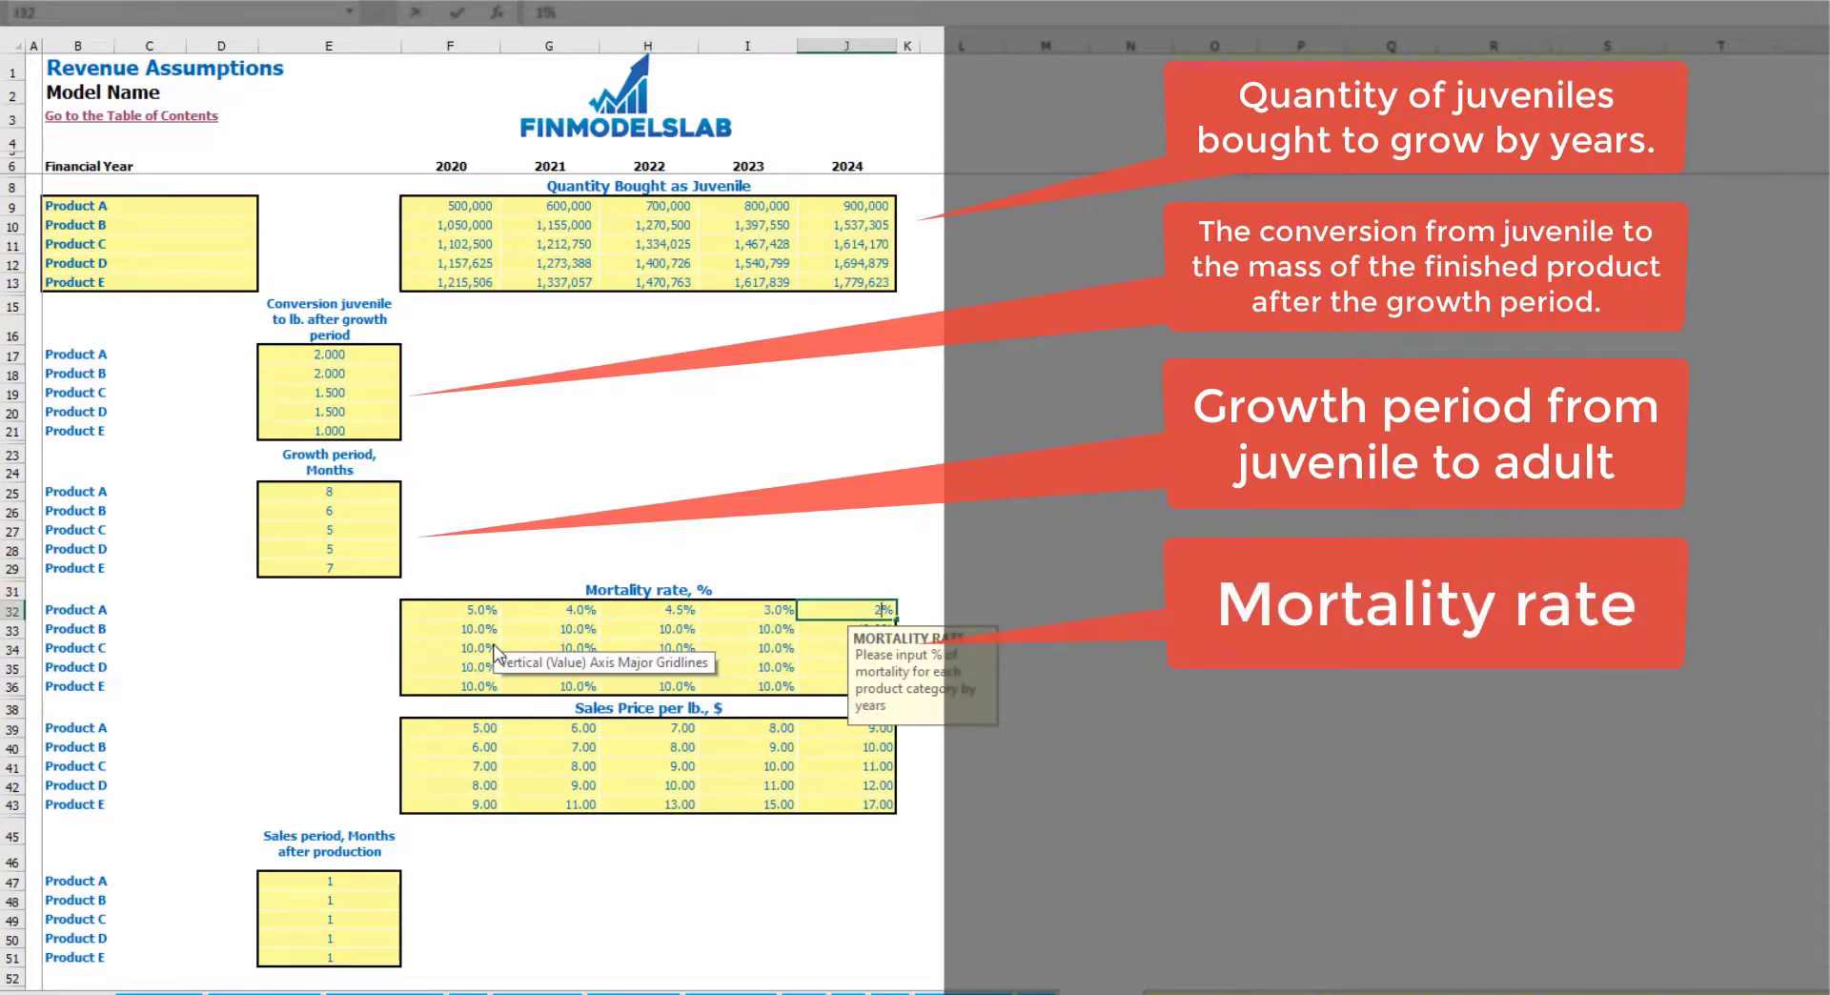
drag(50, 610, 60, 686)
click(995, 568)
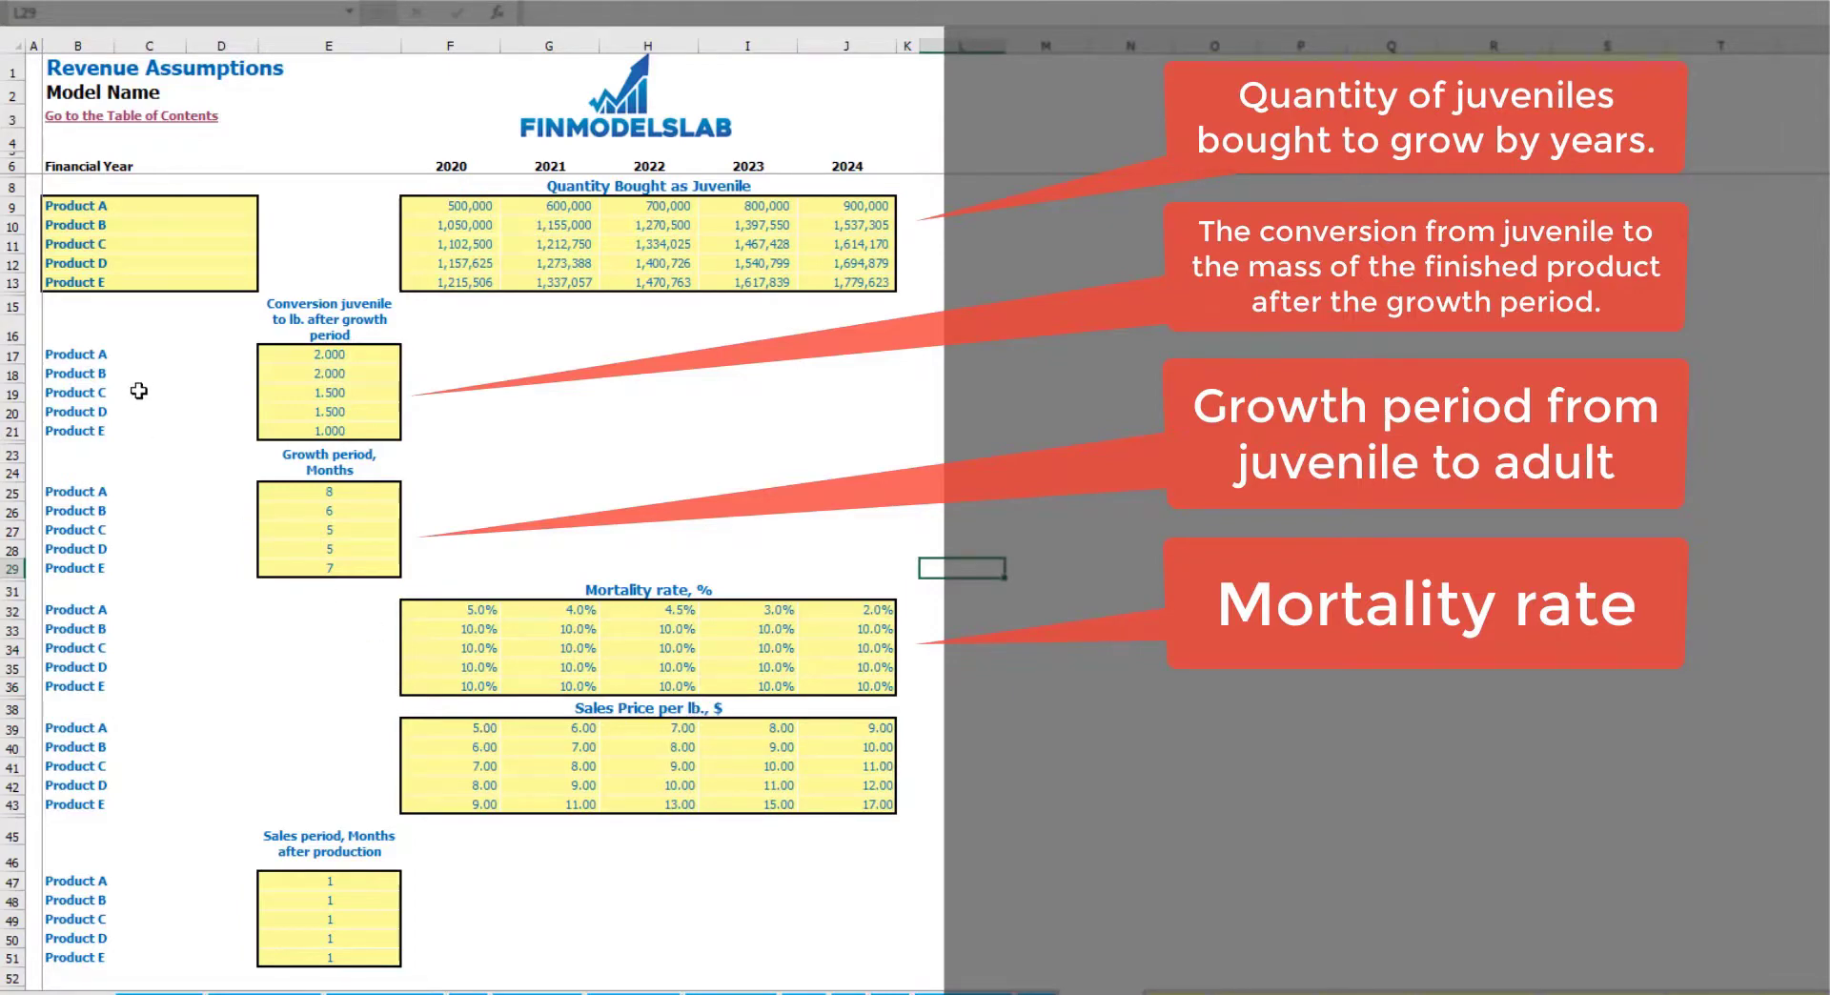
Set Product A's sales price per lb. to 10 for 2020 and calculate 2021 as 12.00 with a formula based on F39.
click(476, 730)
text(10)
key(Tab)
text(=F39)
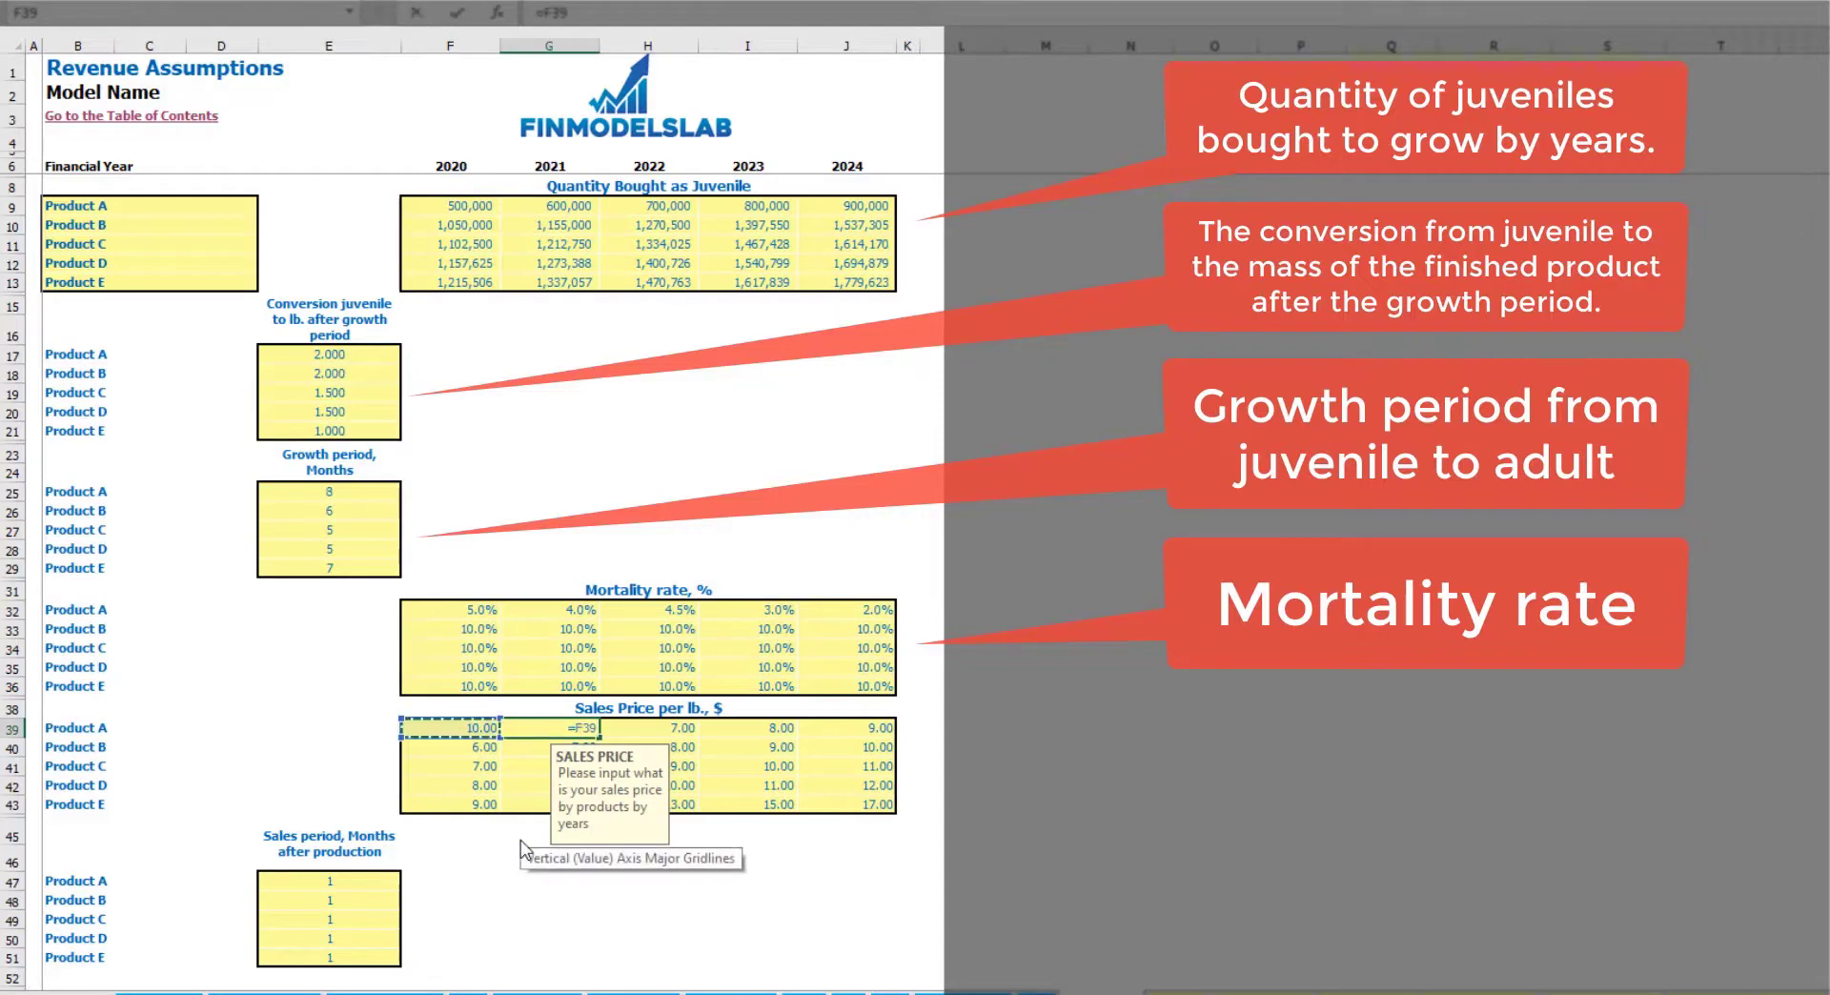
text(*1.2)
key(Return)
Copy Product A's 2021 sales price formula to the years 2022 through 2024.
key(Up)
key(ctrl+c)
key(Right)
key(shift+Right)
key(shift+Right)
key(ctrl+v)
click(1130, 569)
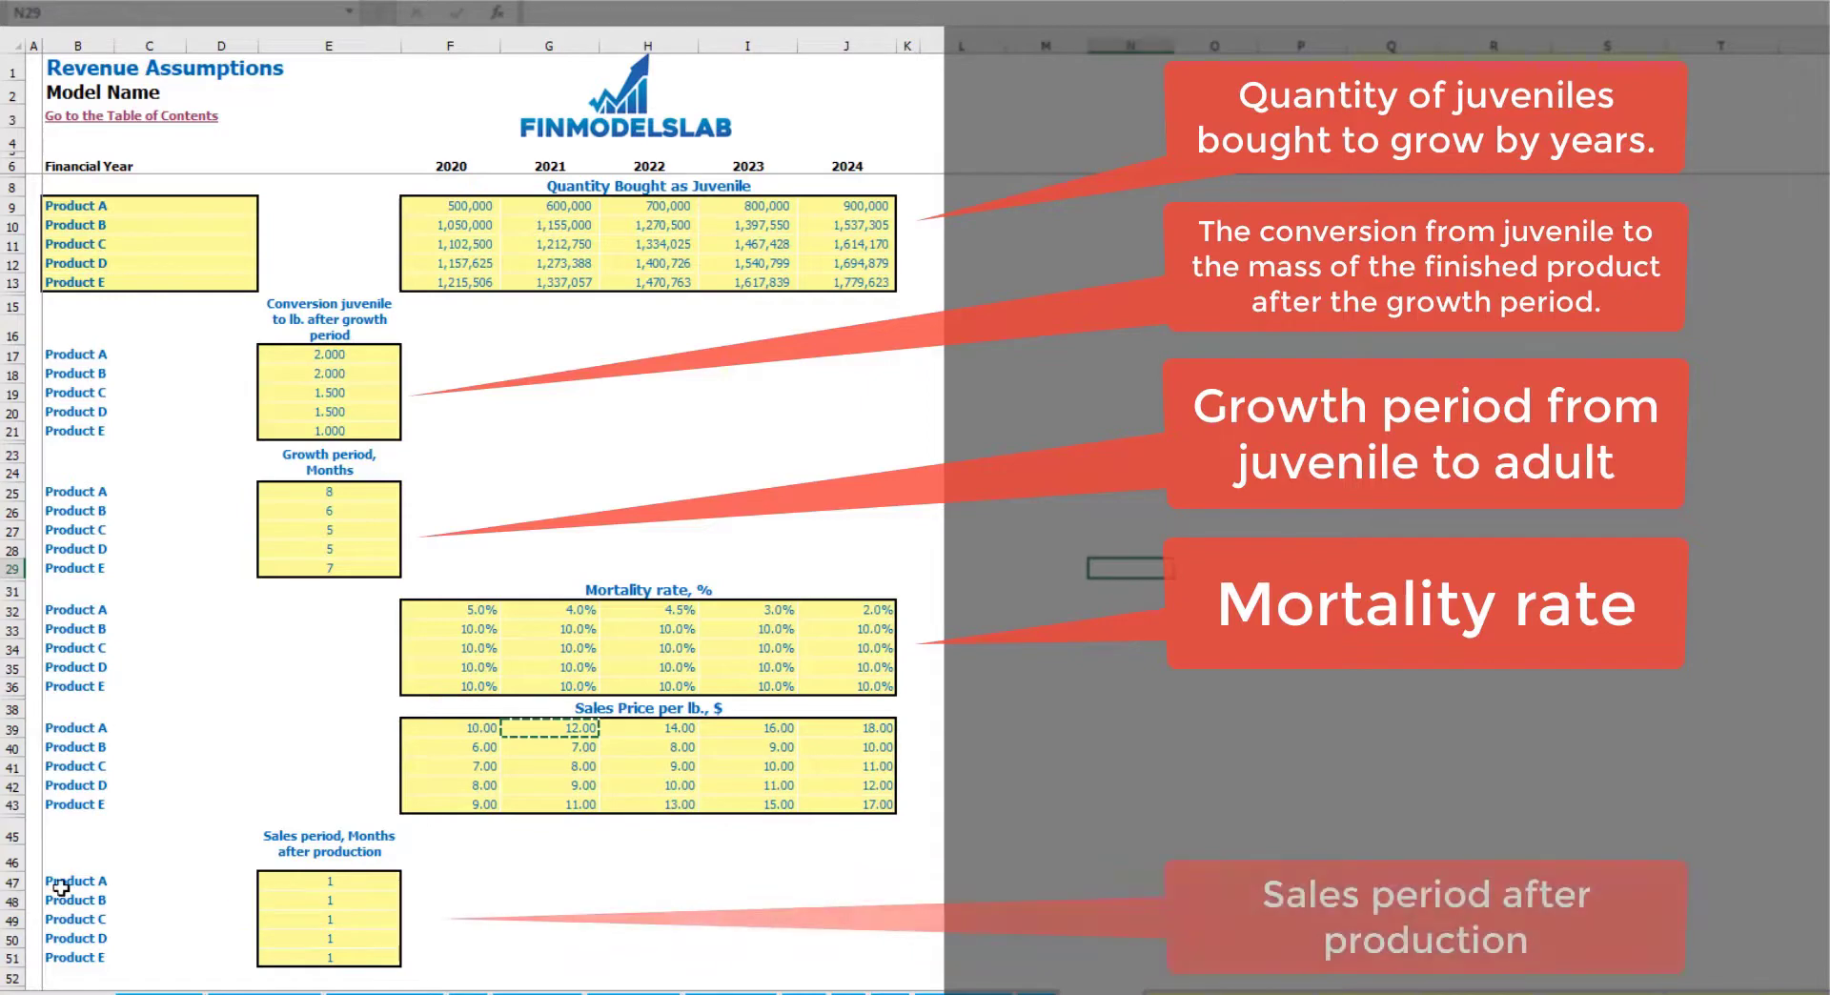
Try a 2-month sales period after production for Product A, and set it back to 1 month.
click(367, 879)
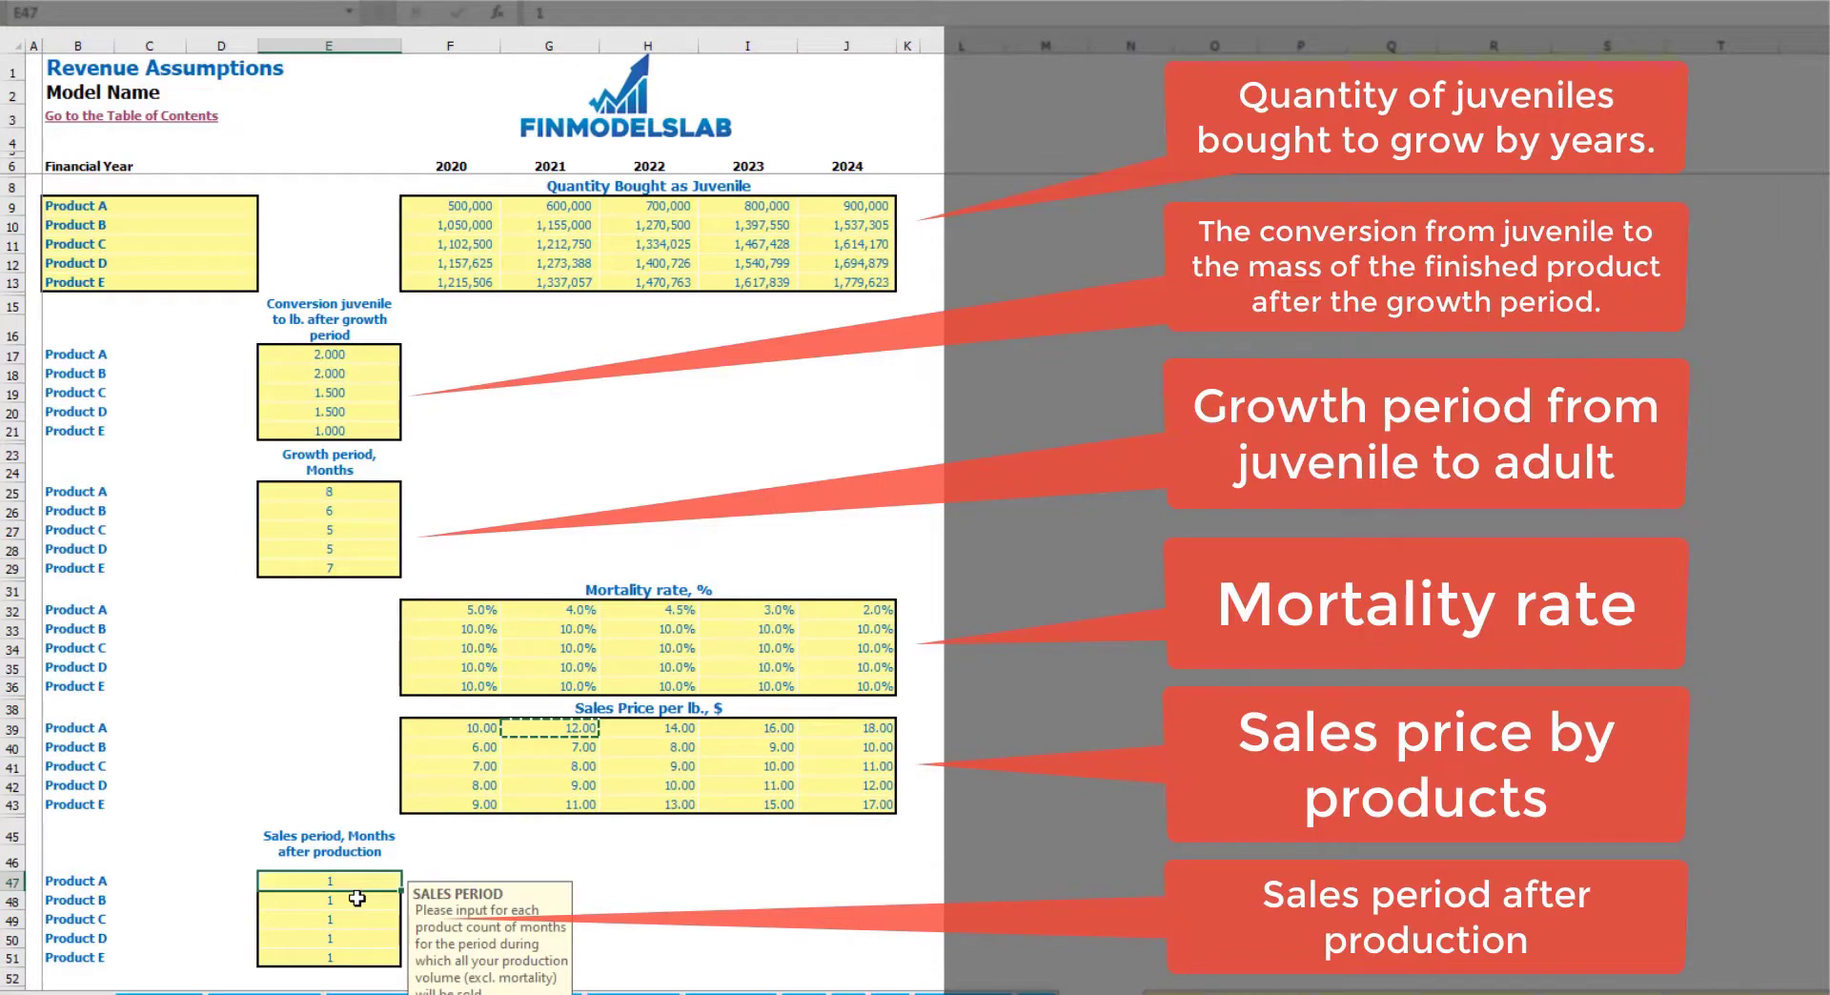
text(2)
key(Return)
click(348, 885)
click(511, 848)
click(387, 886)
text(1)
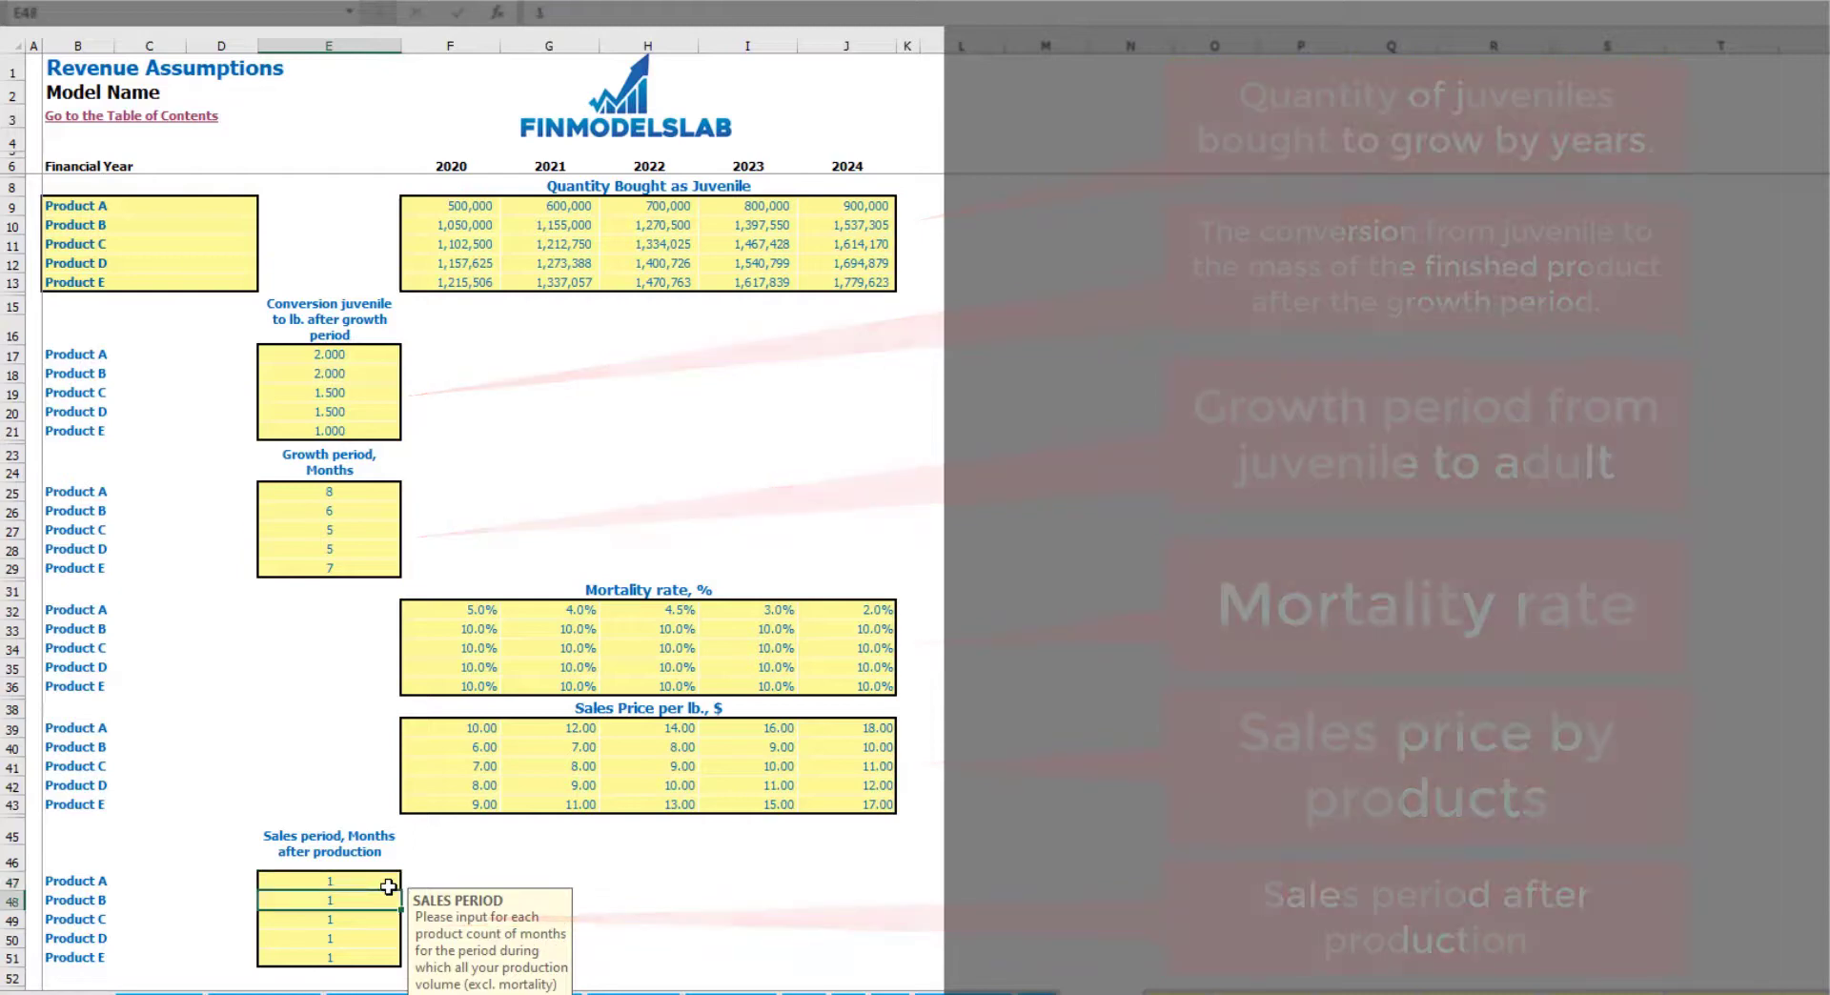
click(474, 857)
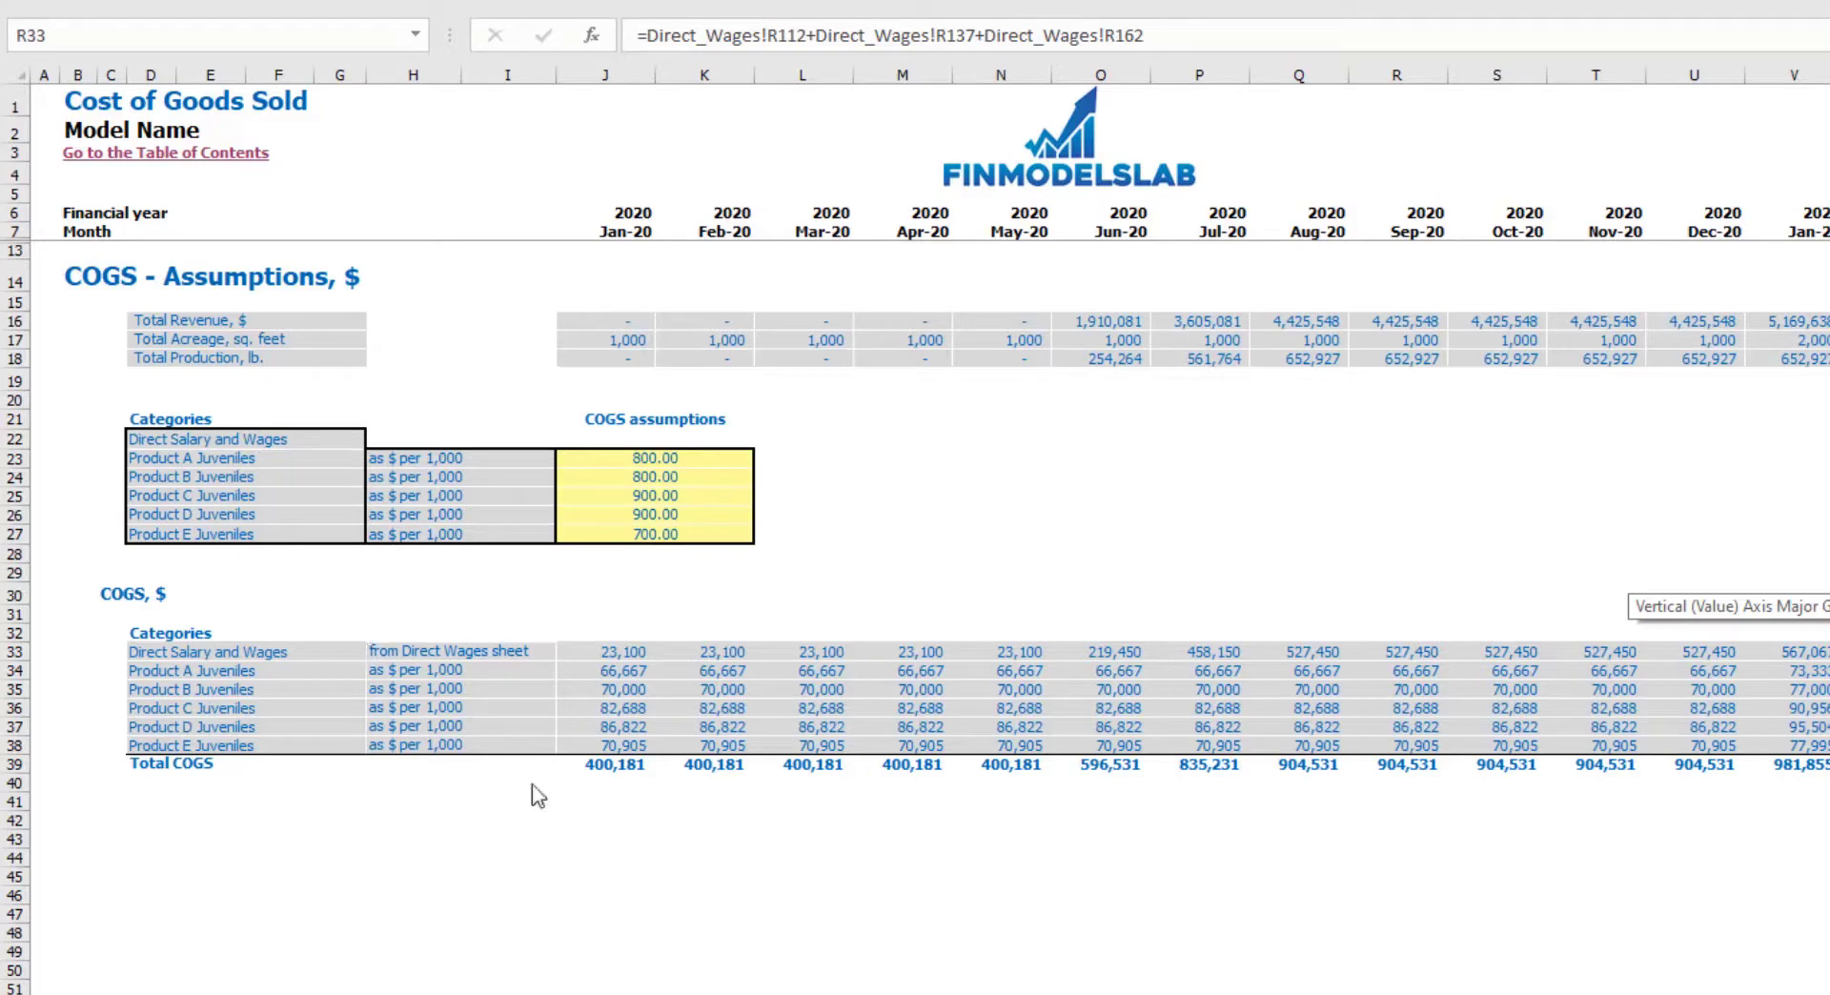
Examine the monthly Direct Salary and Wages formulas on the Cost of Goods Sold sheet, back to Jan-20.
key(F2)
key(Escape)
key(Left)
key(Left)
key(Left)
key(Left)
key(Left)
key(Left)
key(Left)
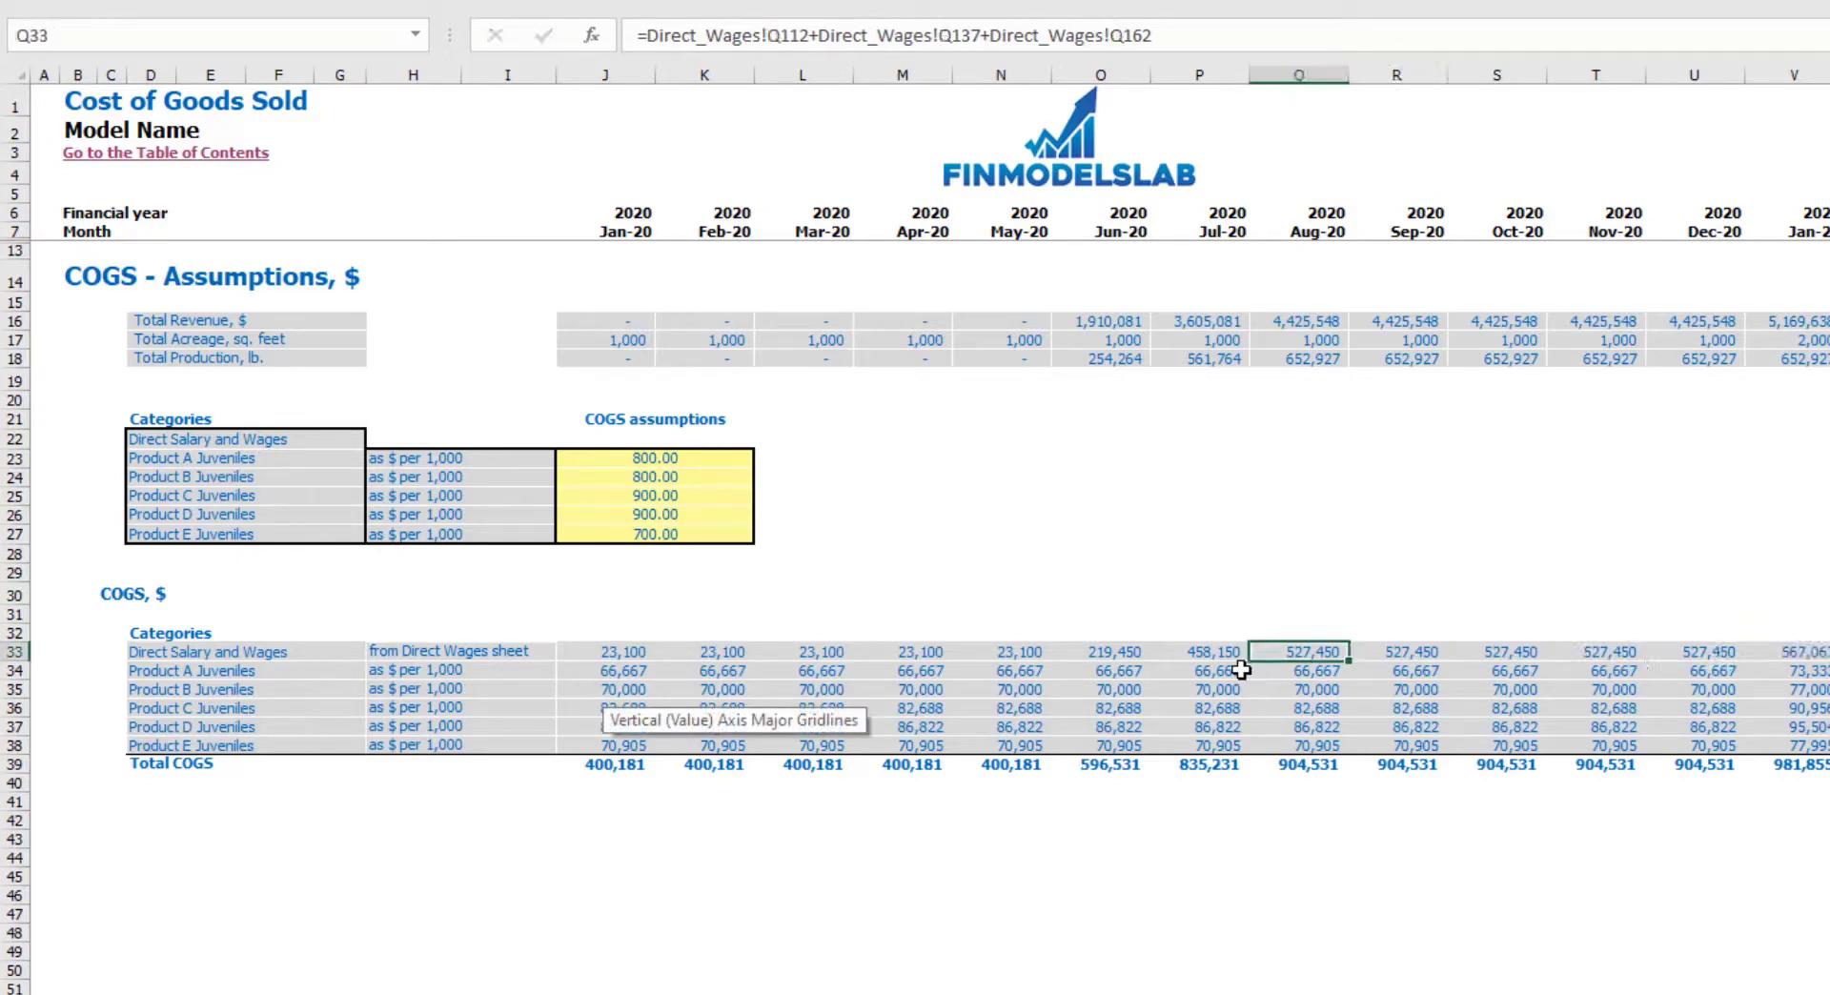
key(Left)
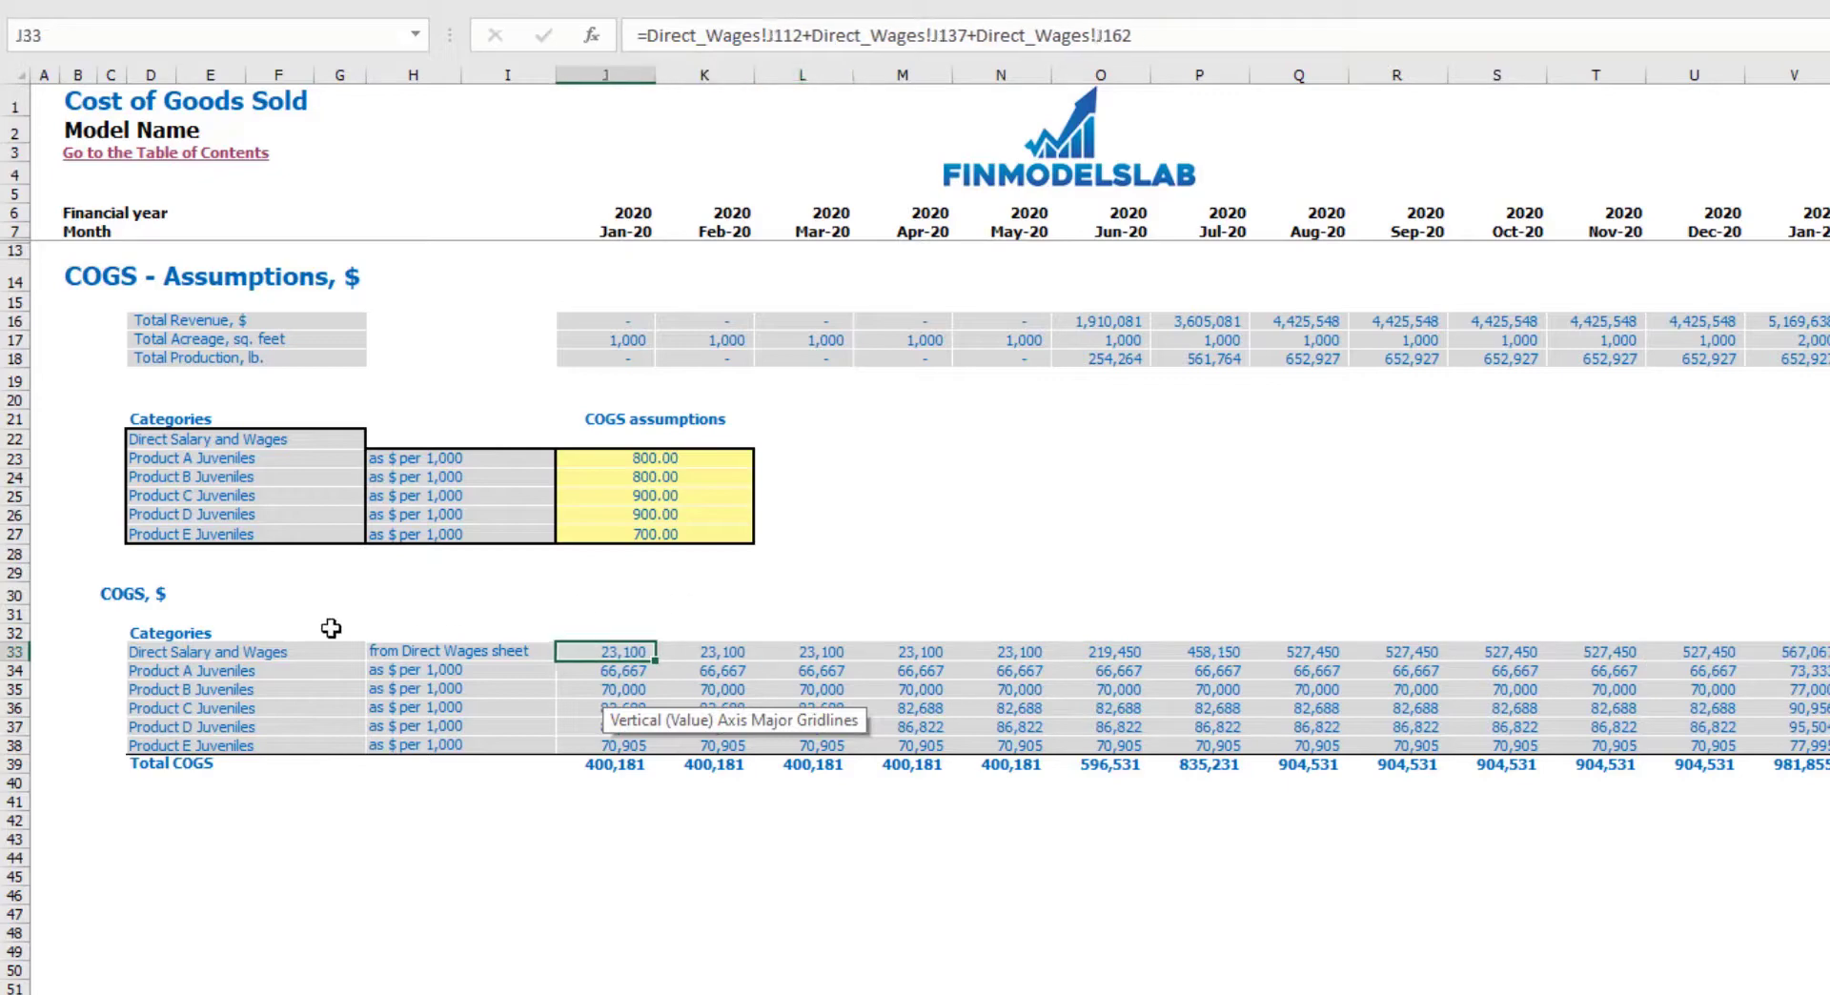
Review the juvenile category names in the COGS assumptions and the monthly juvenile costs for Products A to E.
drag(159, 458, 169, 535)
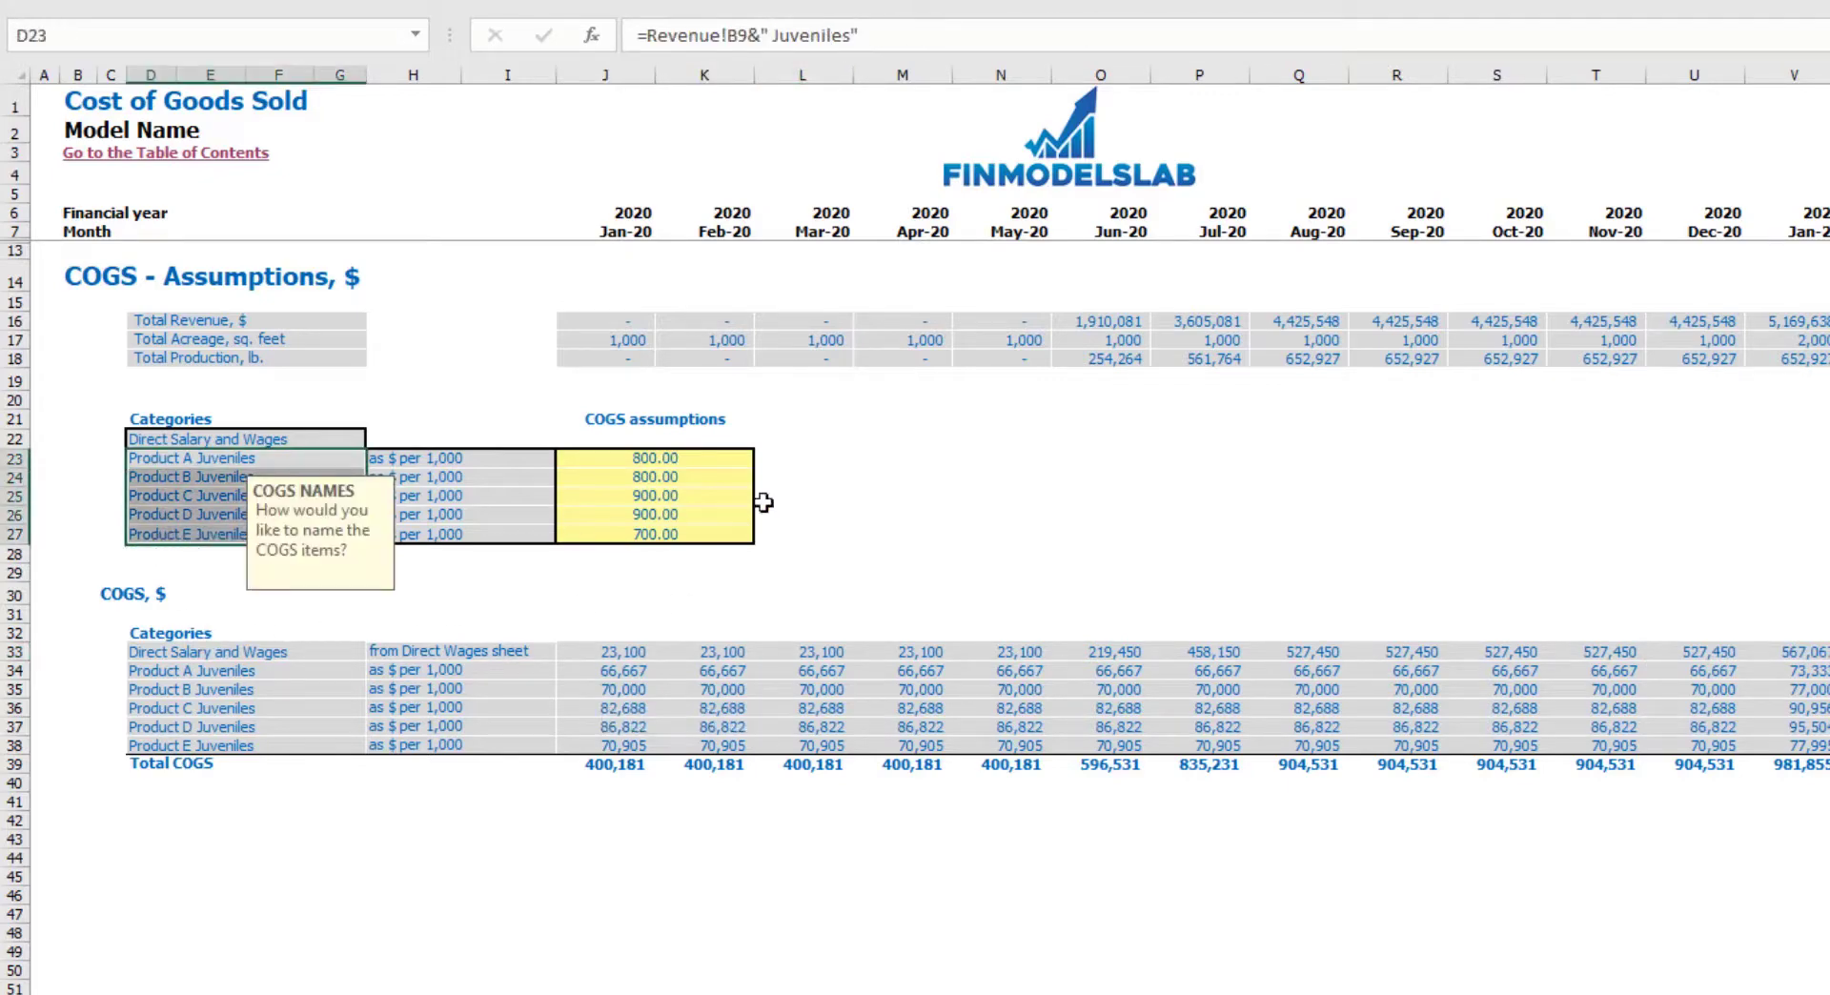
click(941, 494)
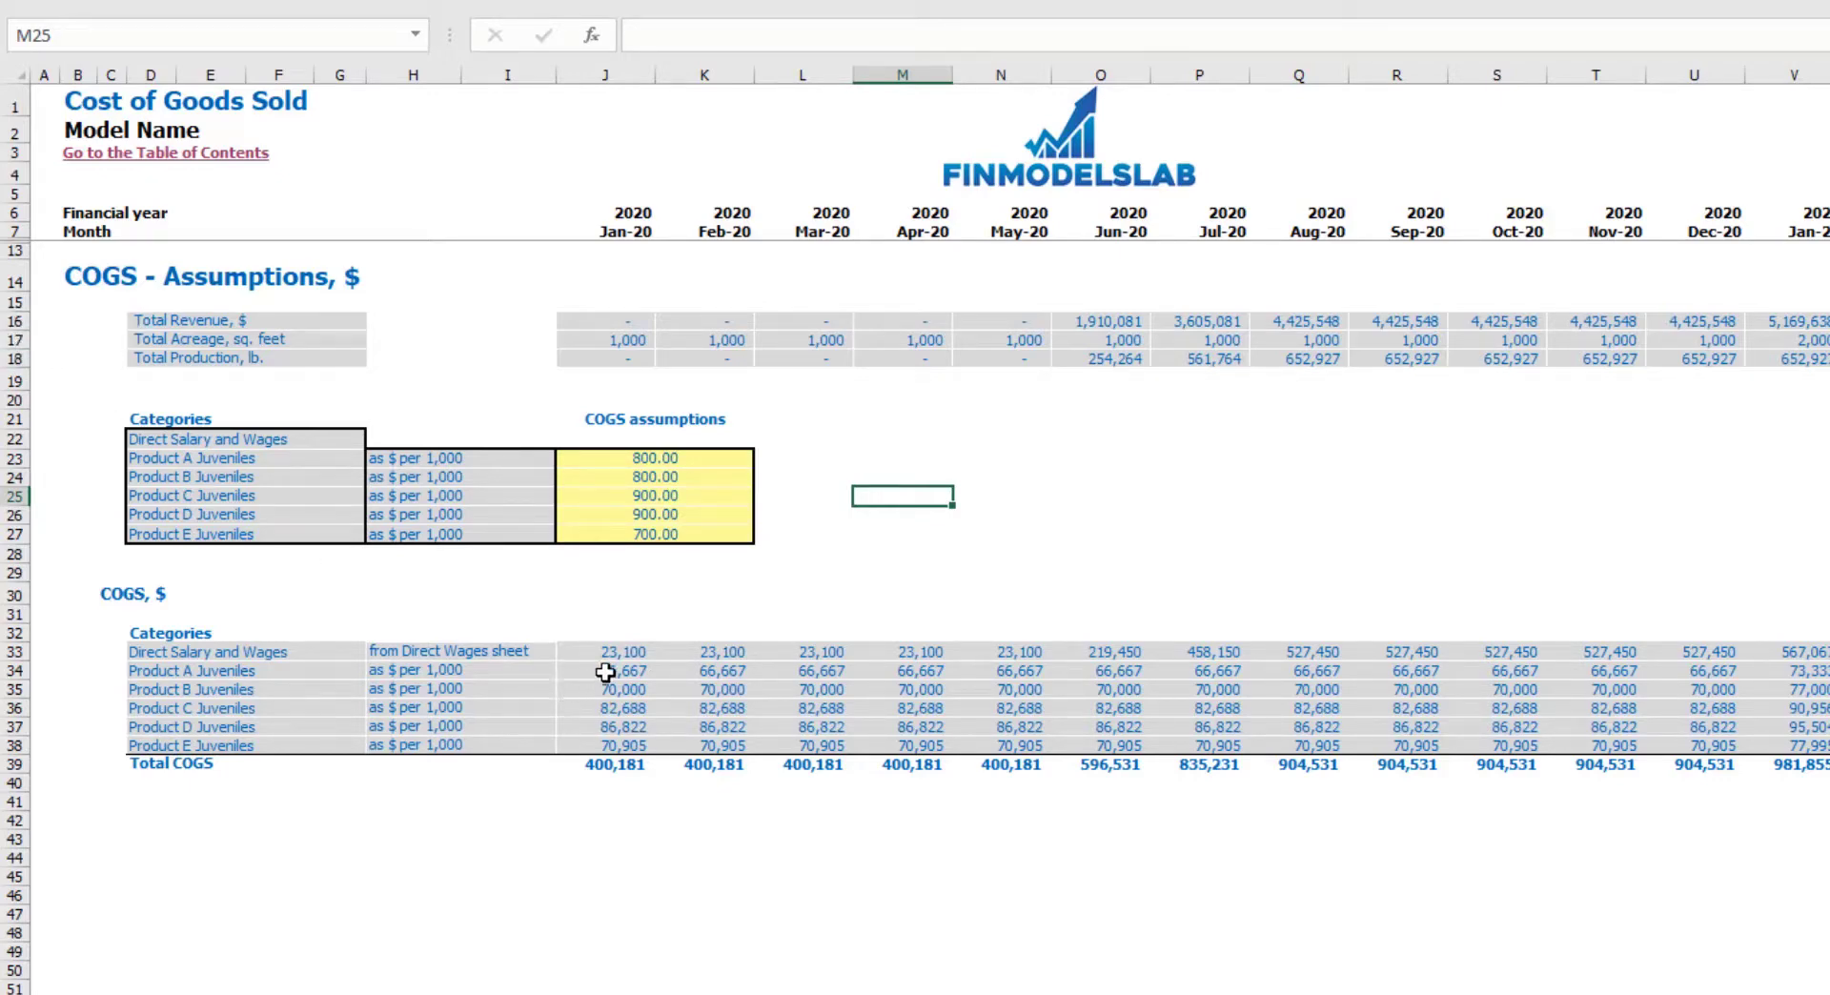
drag(611, 672, 1179, 748)
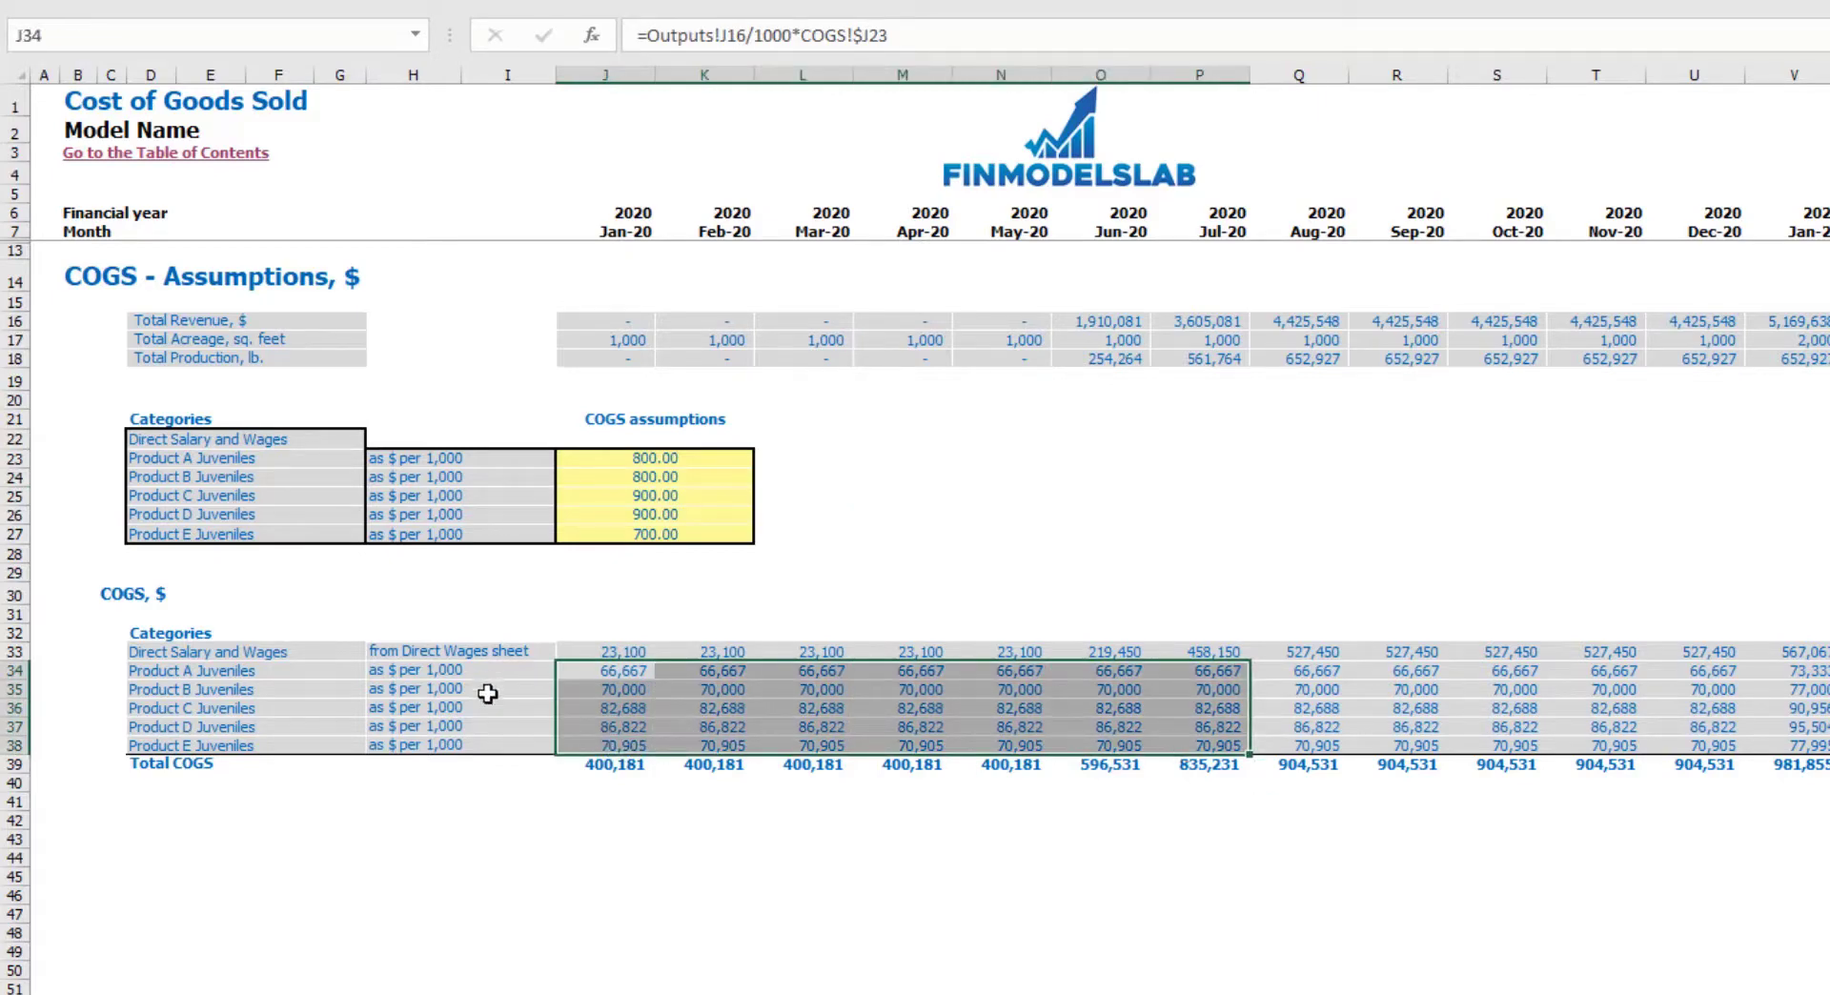
click(604, 855)
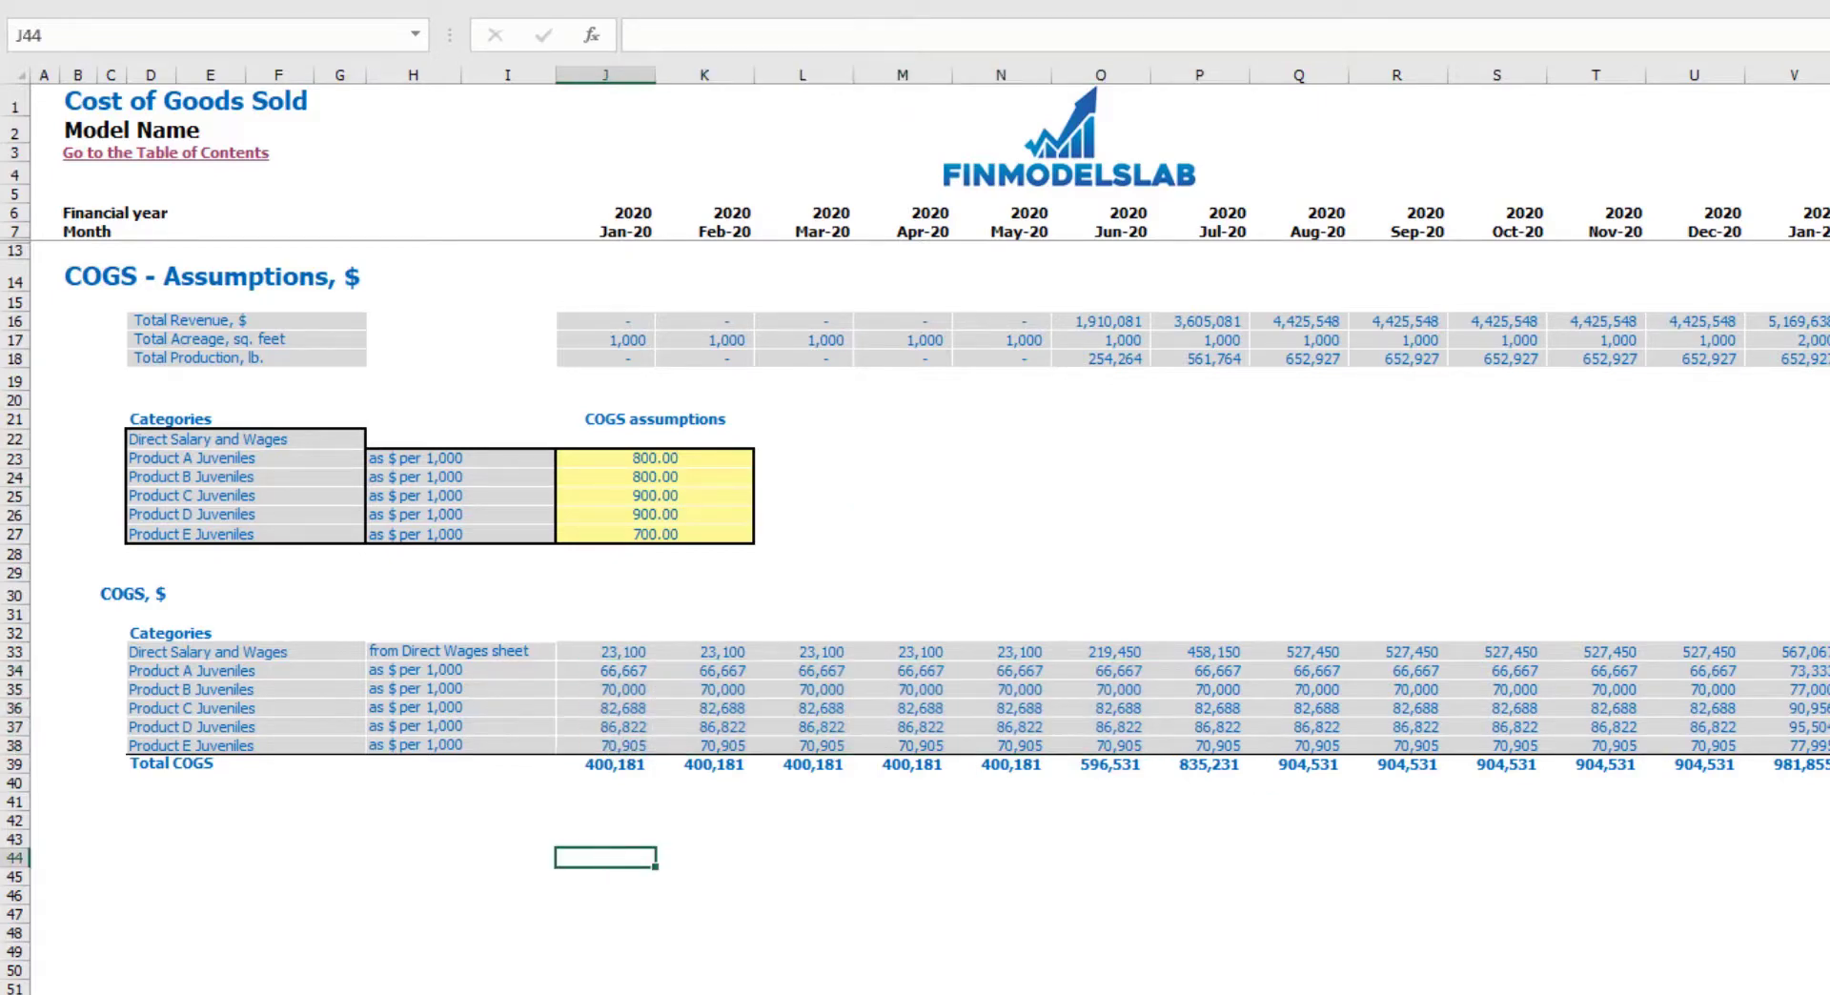
Examine the COGS section of the Income Statement, including its category rows and monthly direct wages.
key(ctrl+Page_Down)
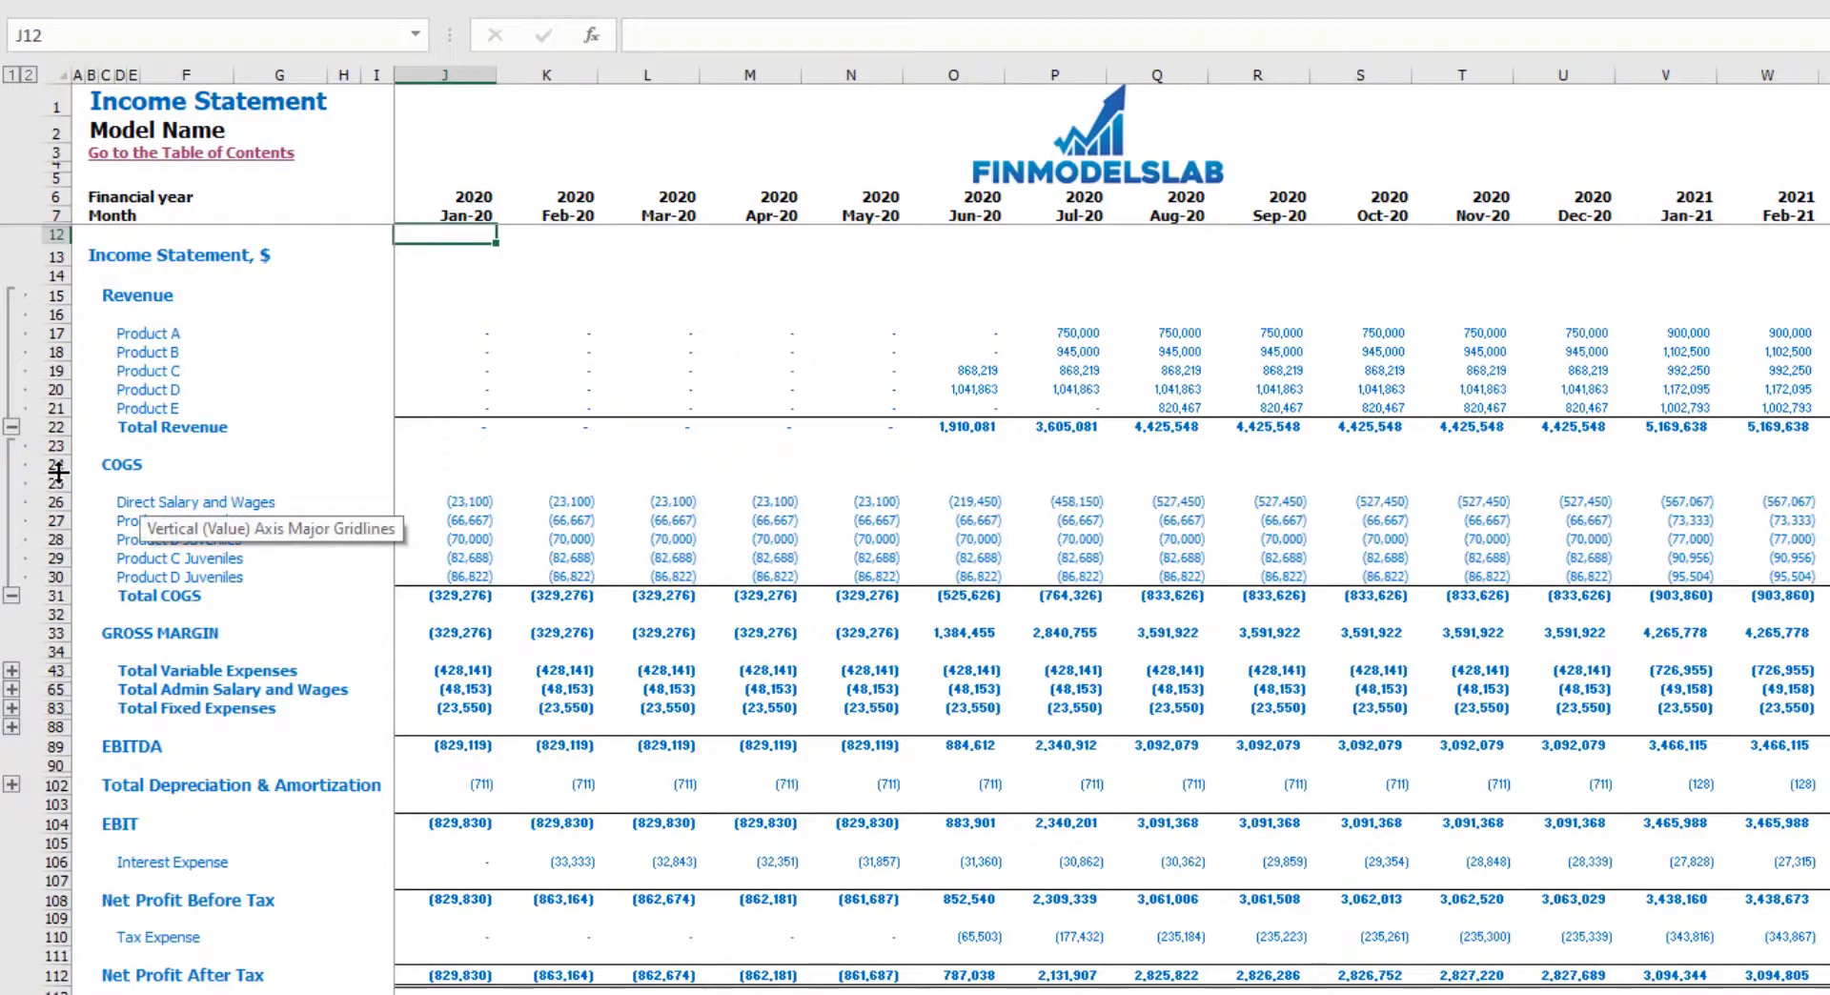
drag(48, 464, 55, 595)
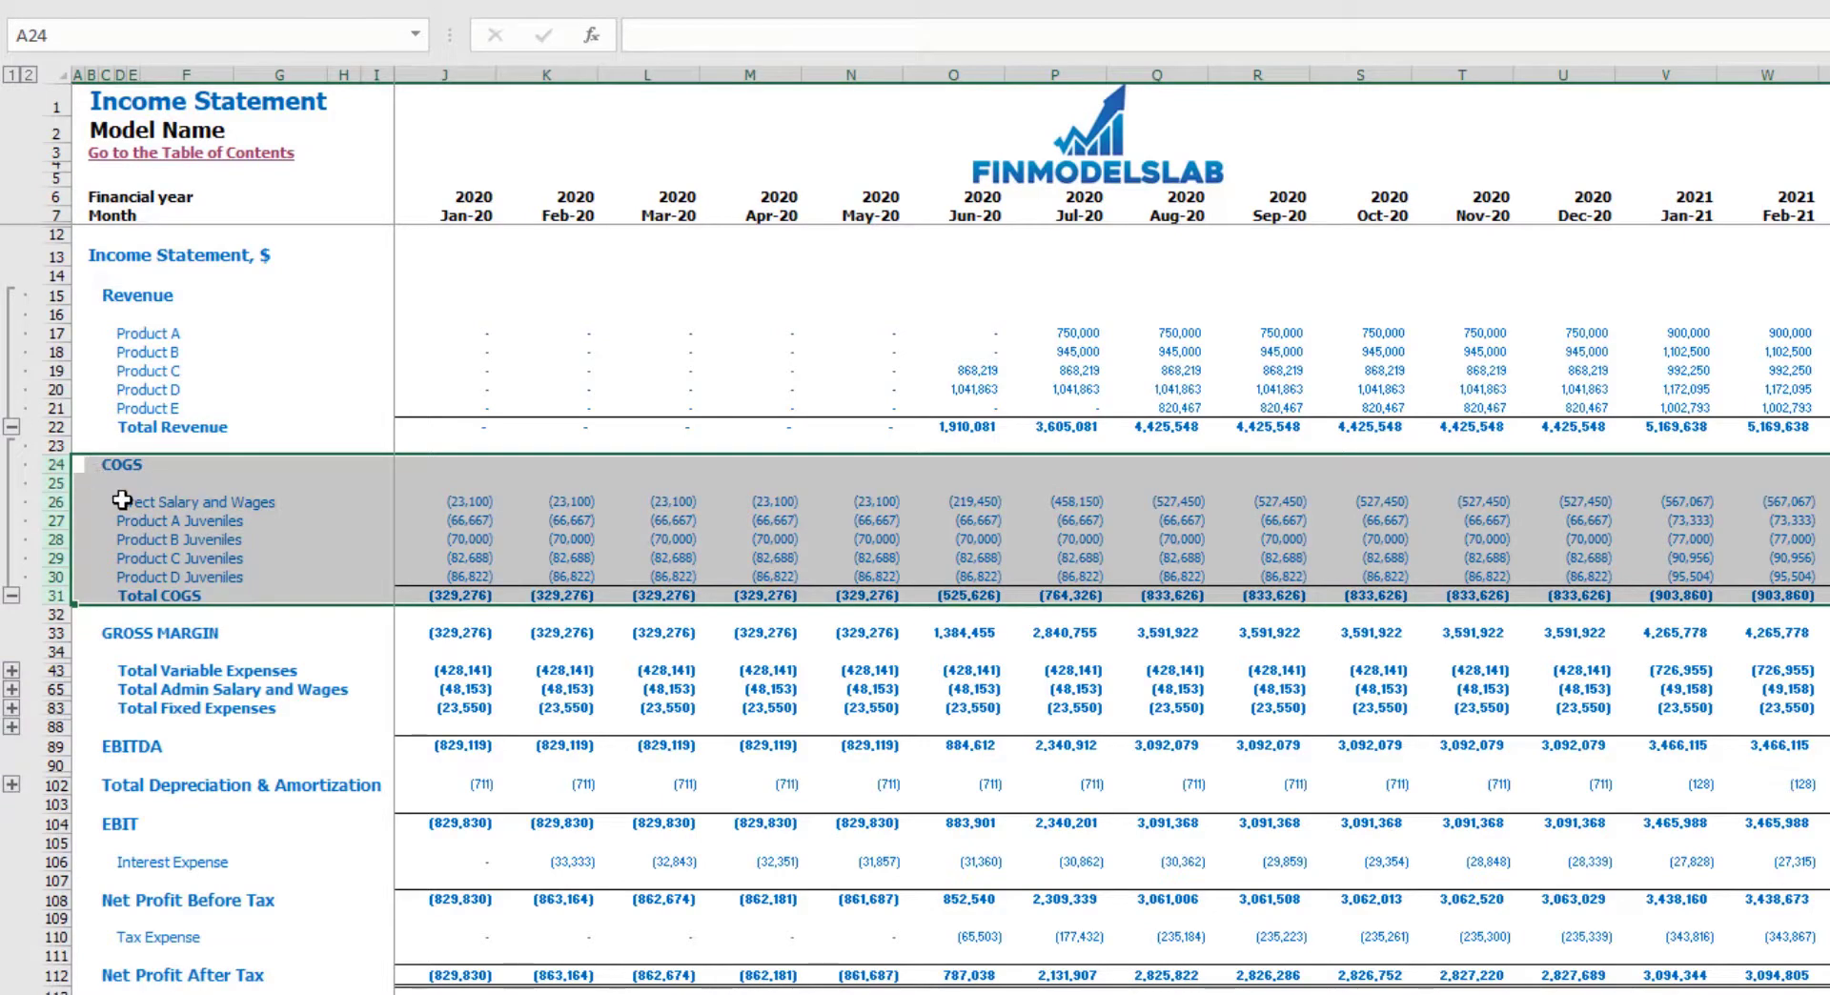
click(63, 467)
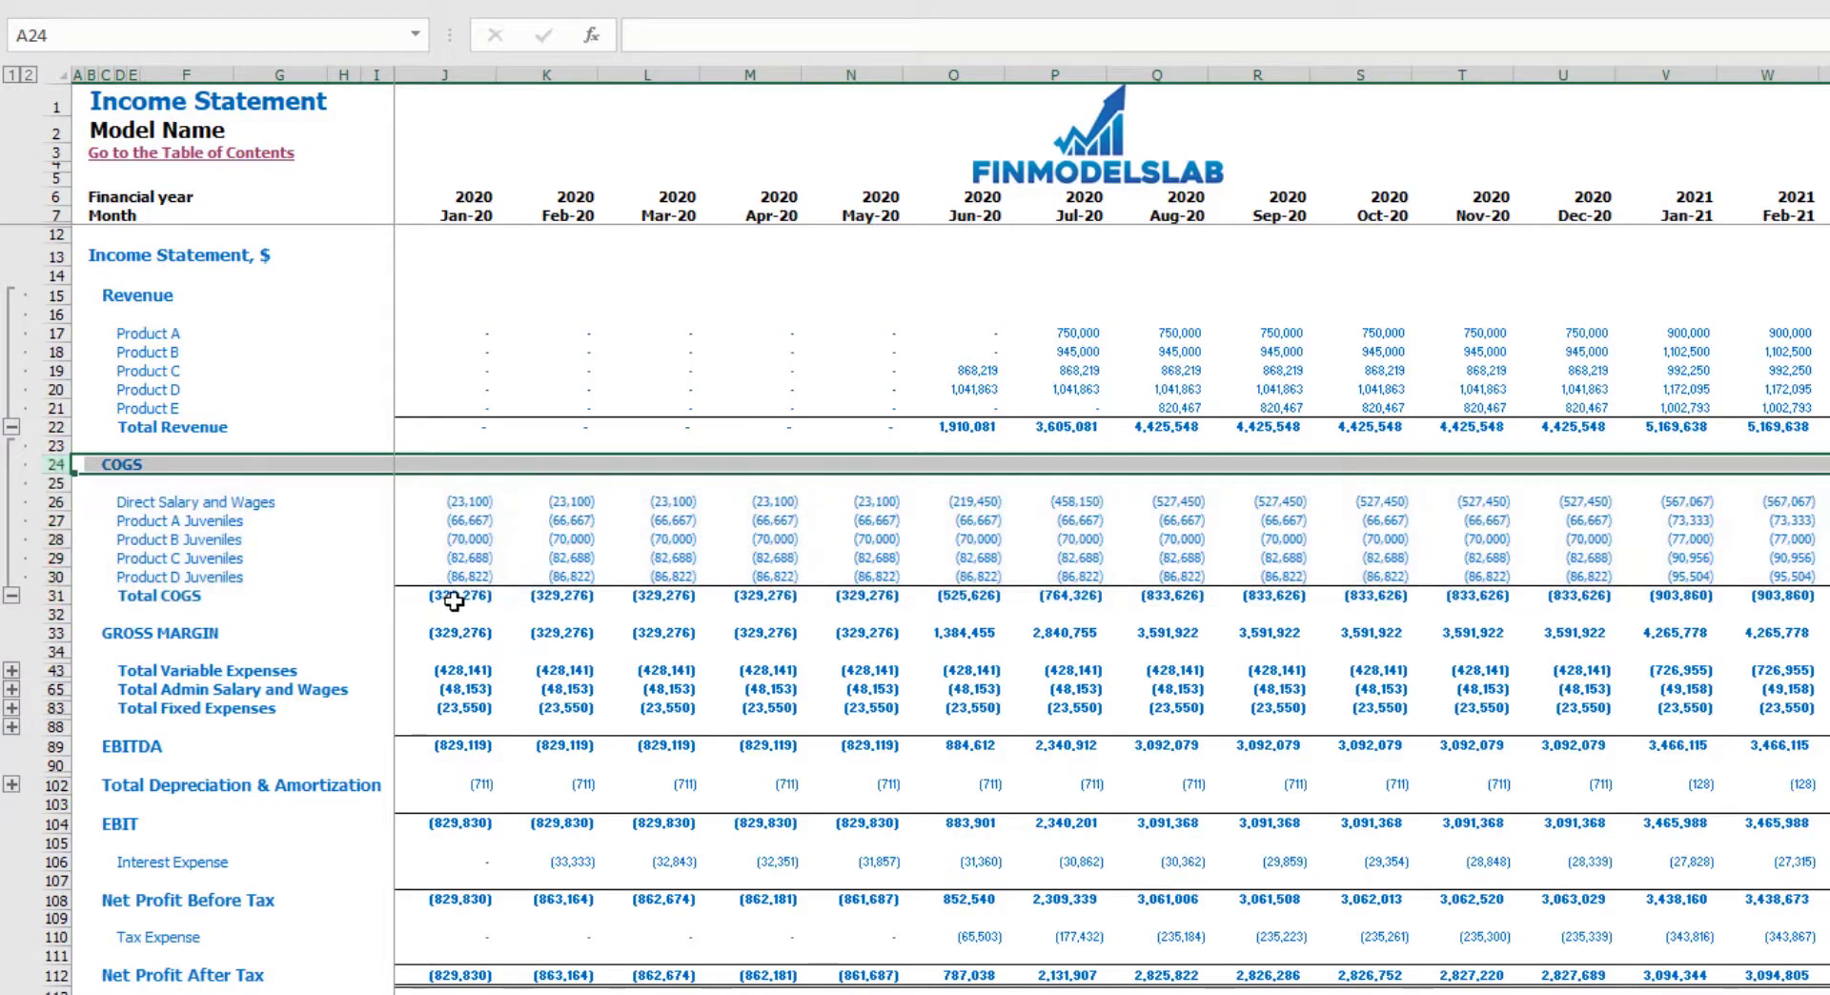
drag(132, 502, 133, 577)
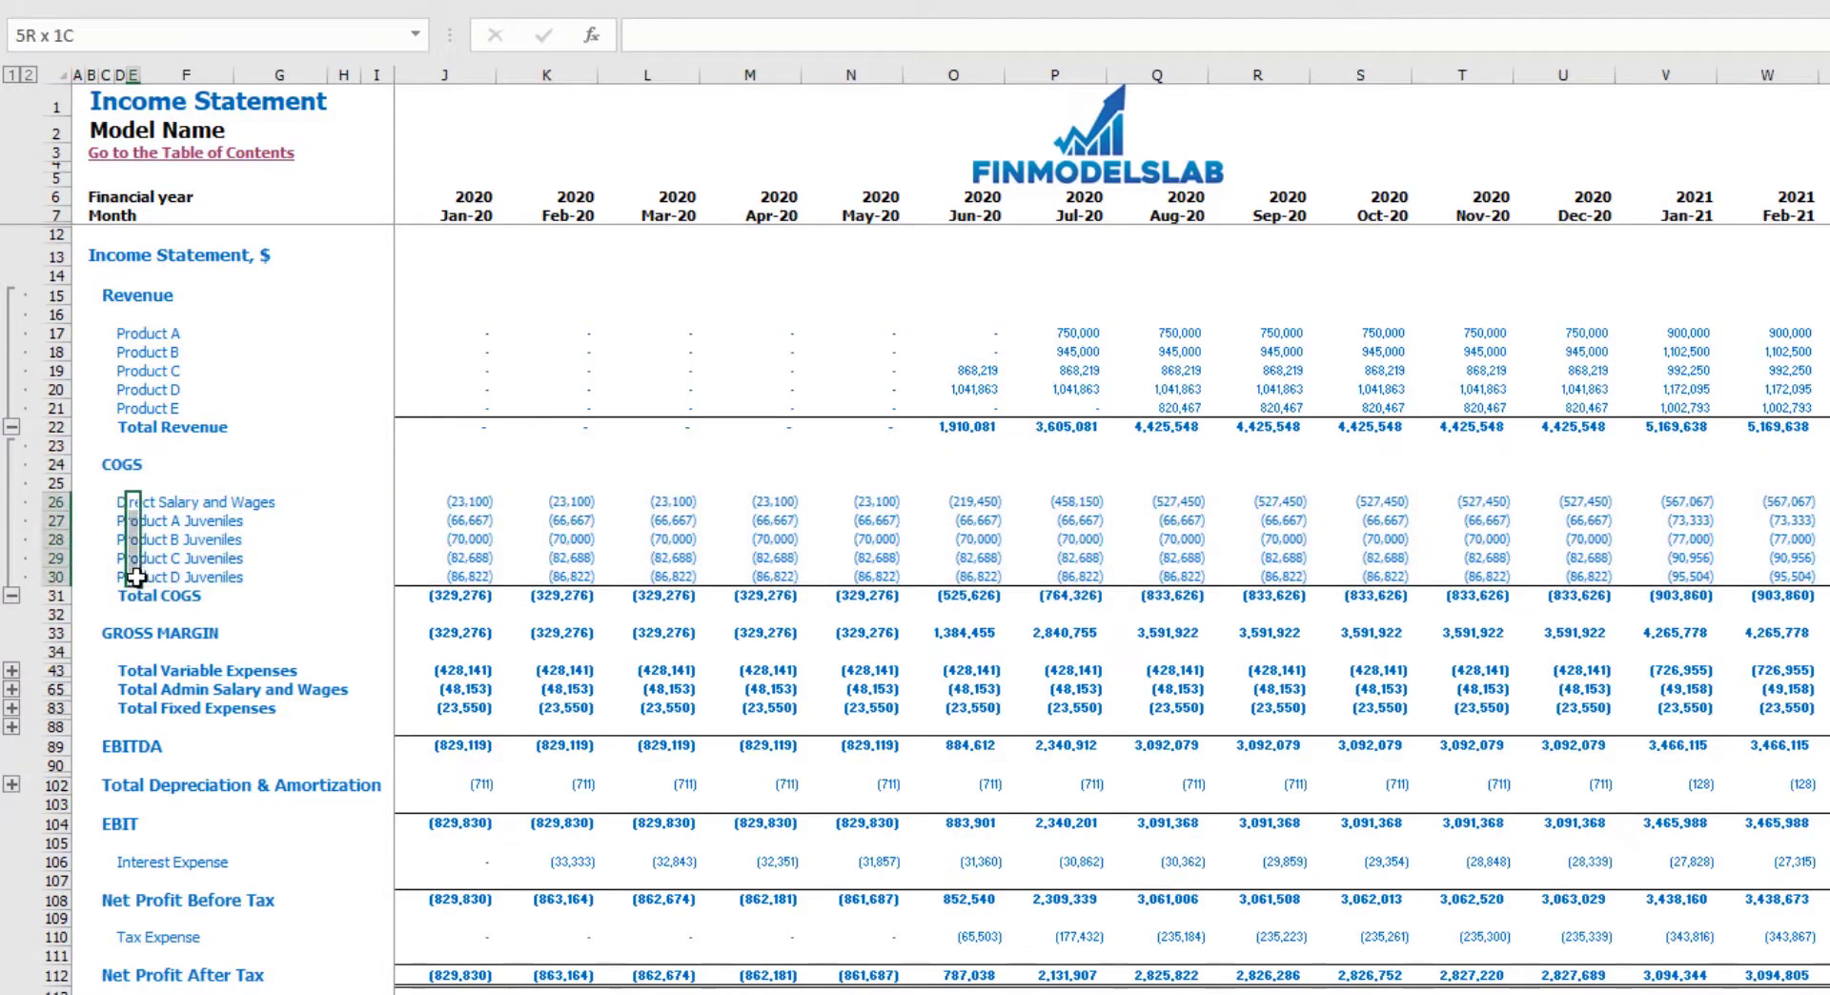
drag(465, 503, 1635, 492)
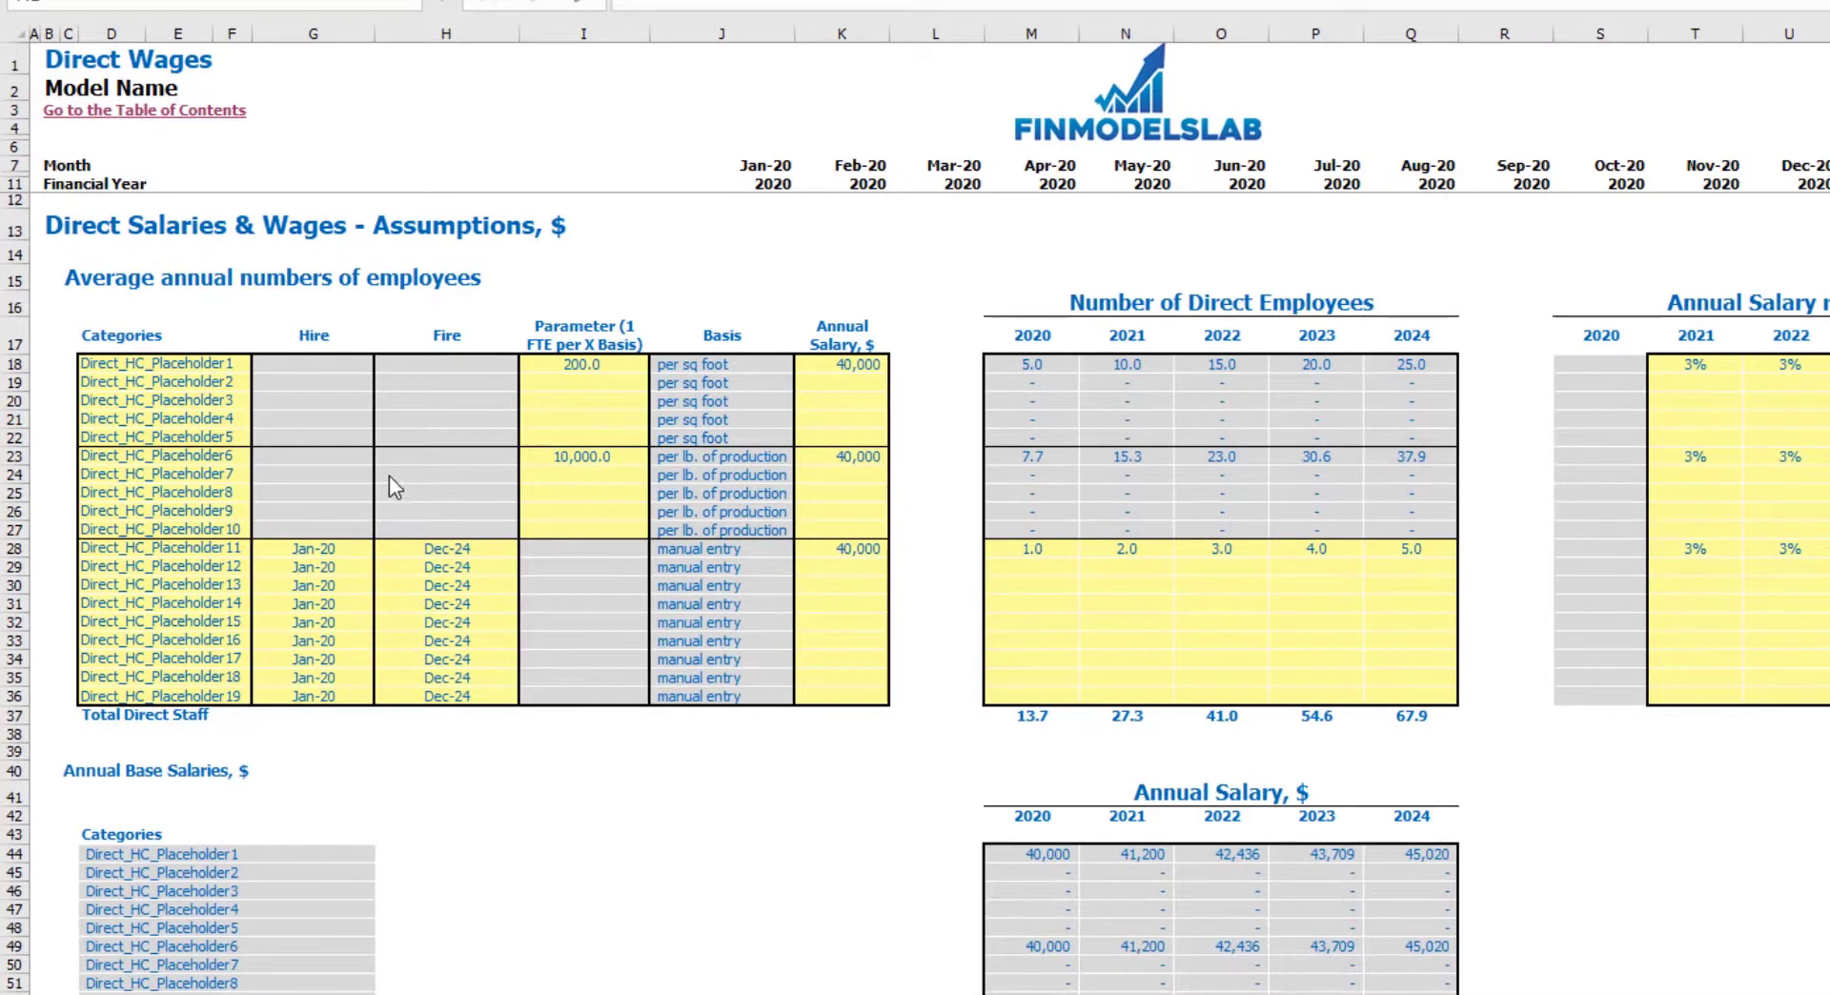
Review the staff category names and the per sq foot basis in the Direct Wages assumptions.
click(154, 364)
drag(152, 446, 158, 701)
click(467, 739)
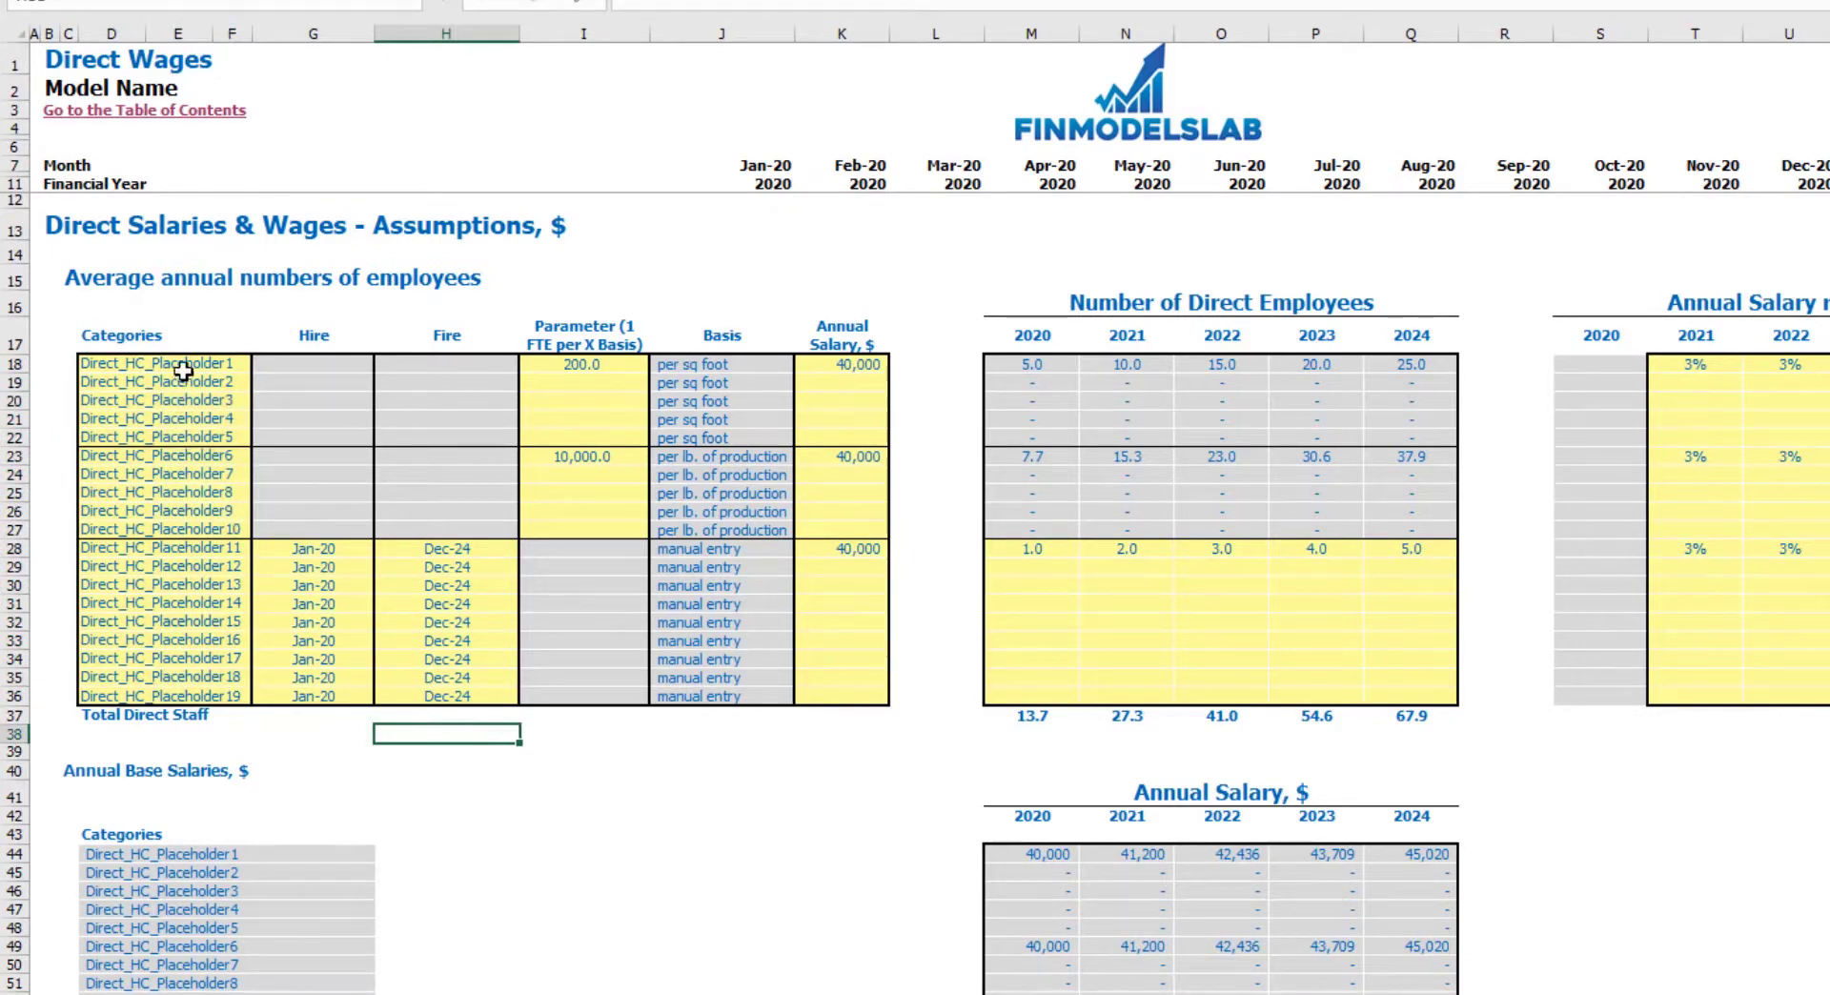
drag(181, 364, 190, 438)
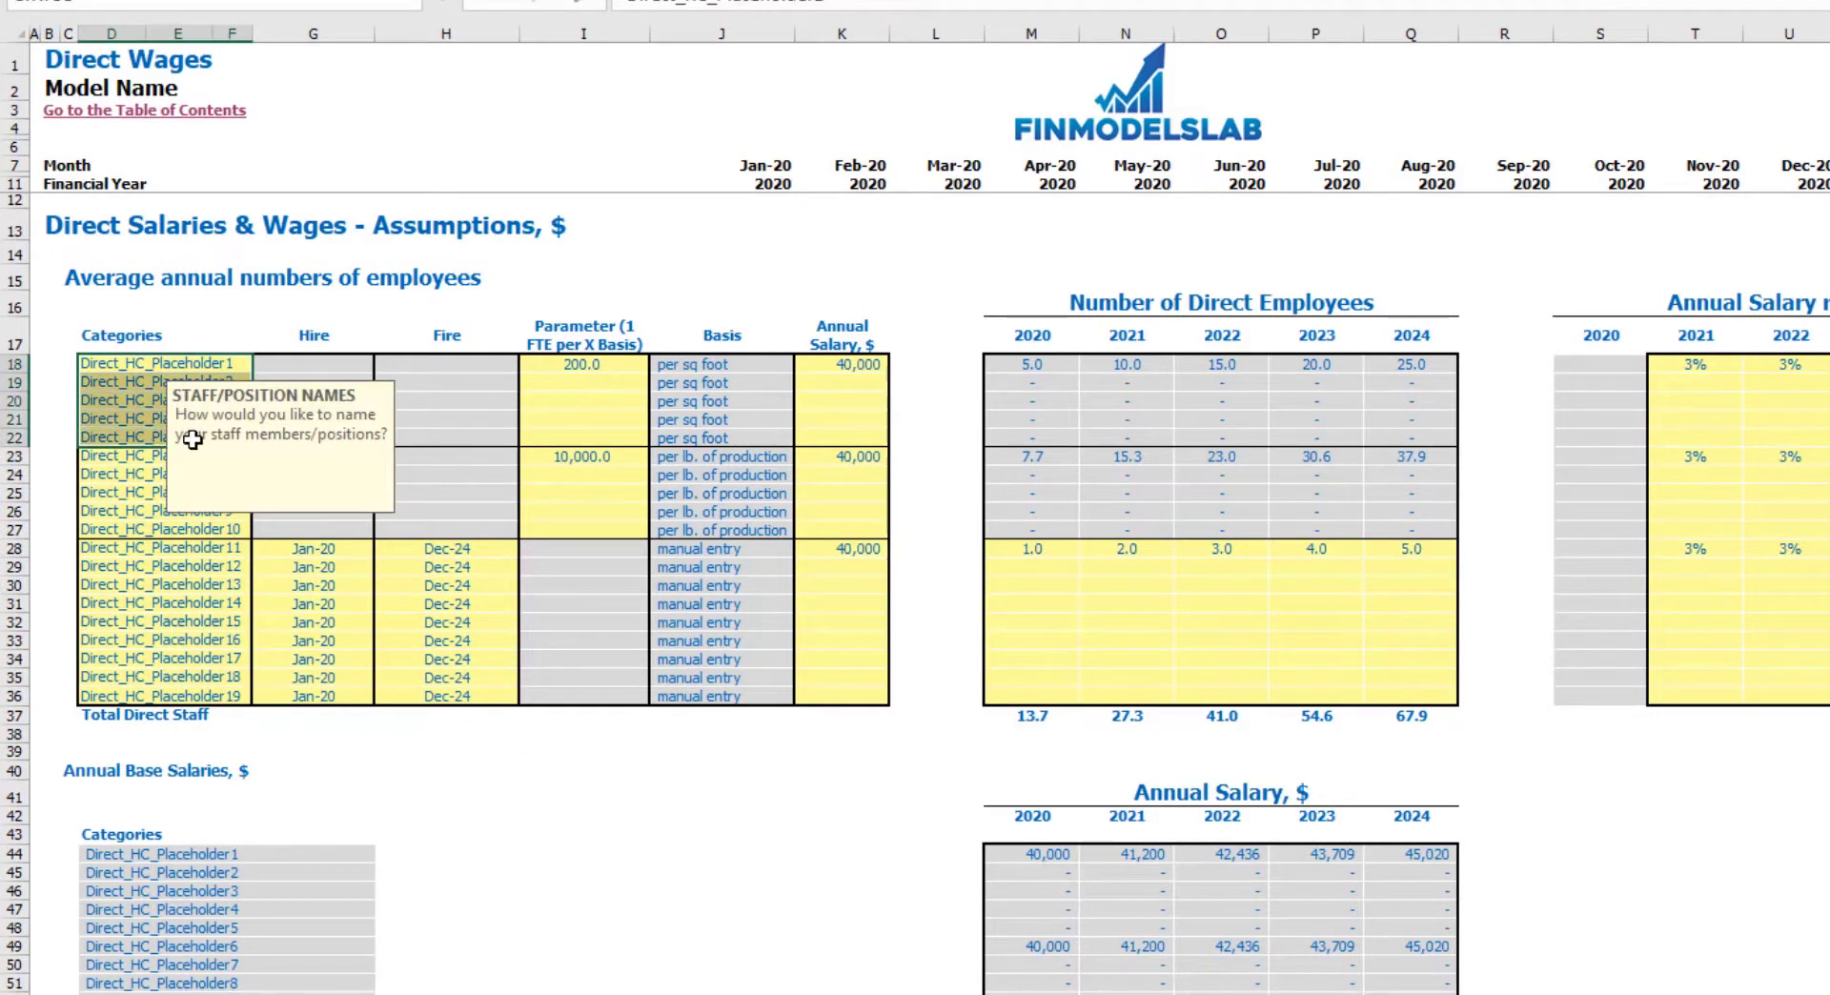
click(481, 821)
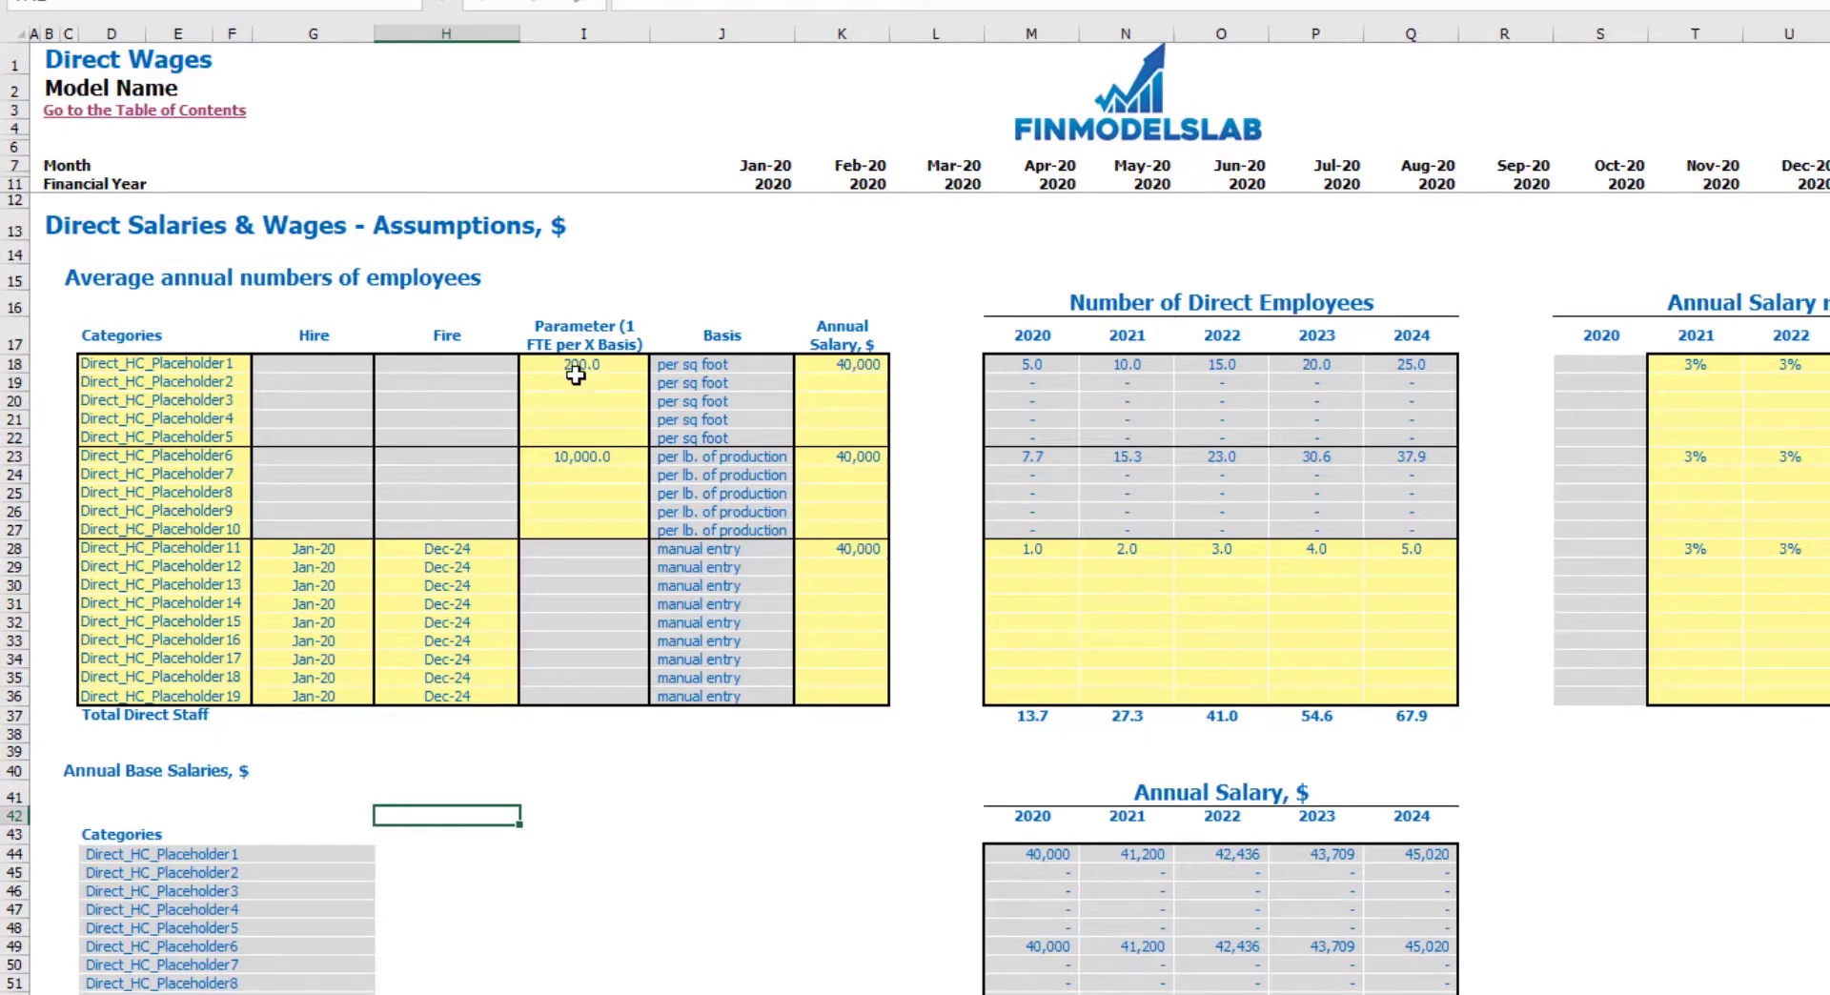
drag(675, 367, 683, 434)
click(689, 284)
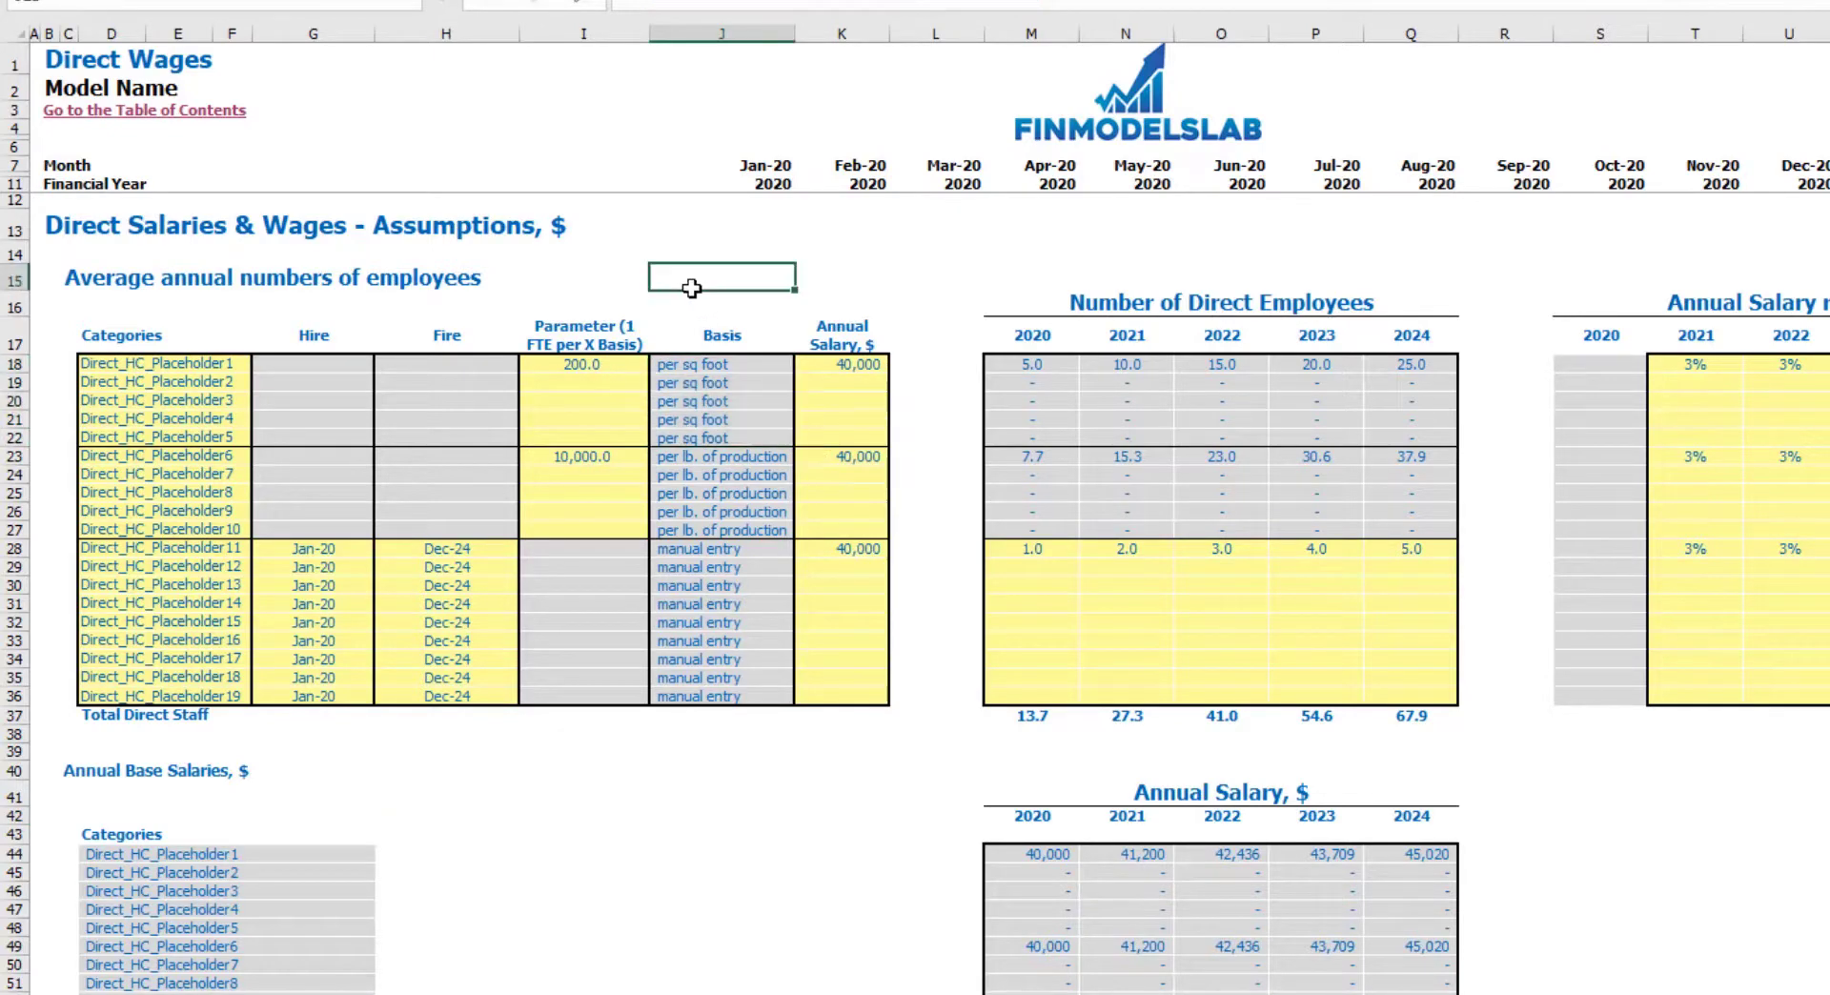
Set Direct_HC_Placeholder2's FTE parameter to 150 per sq foot and review the first two categories' yearly employee numbers.
click(614, 367)
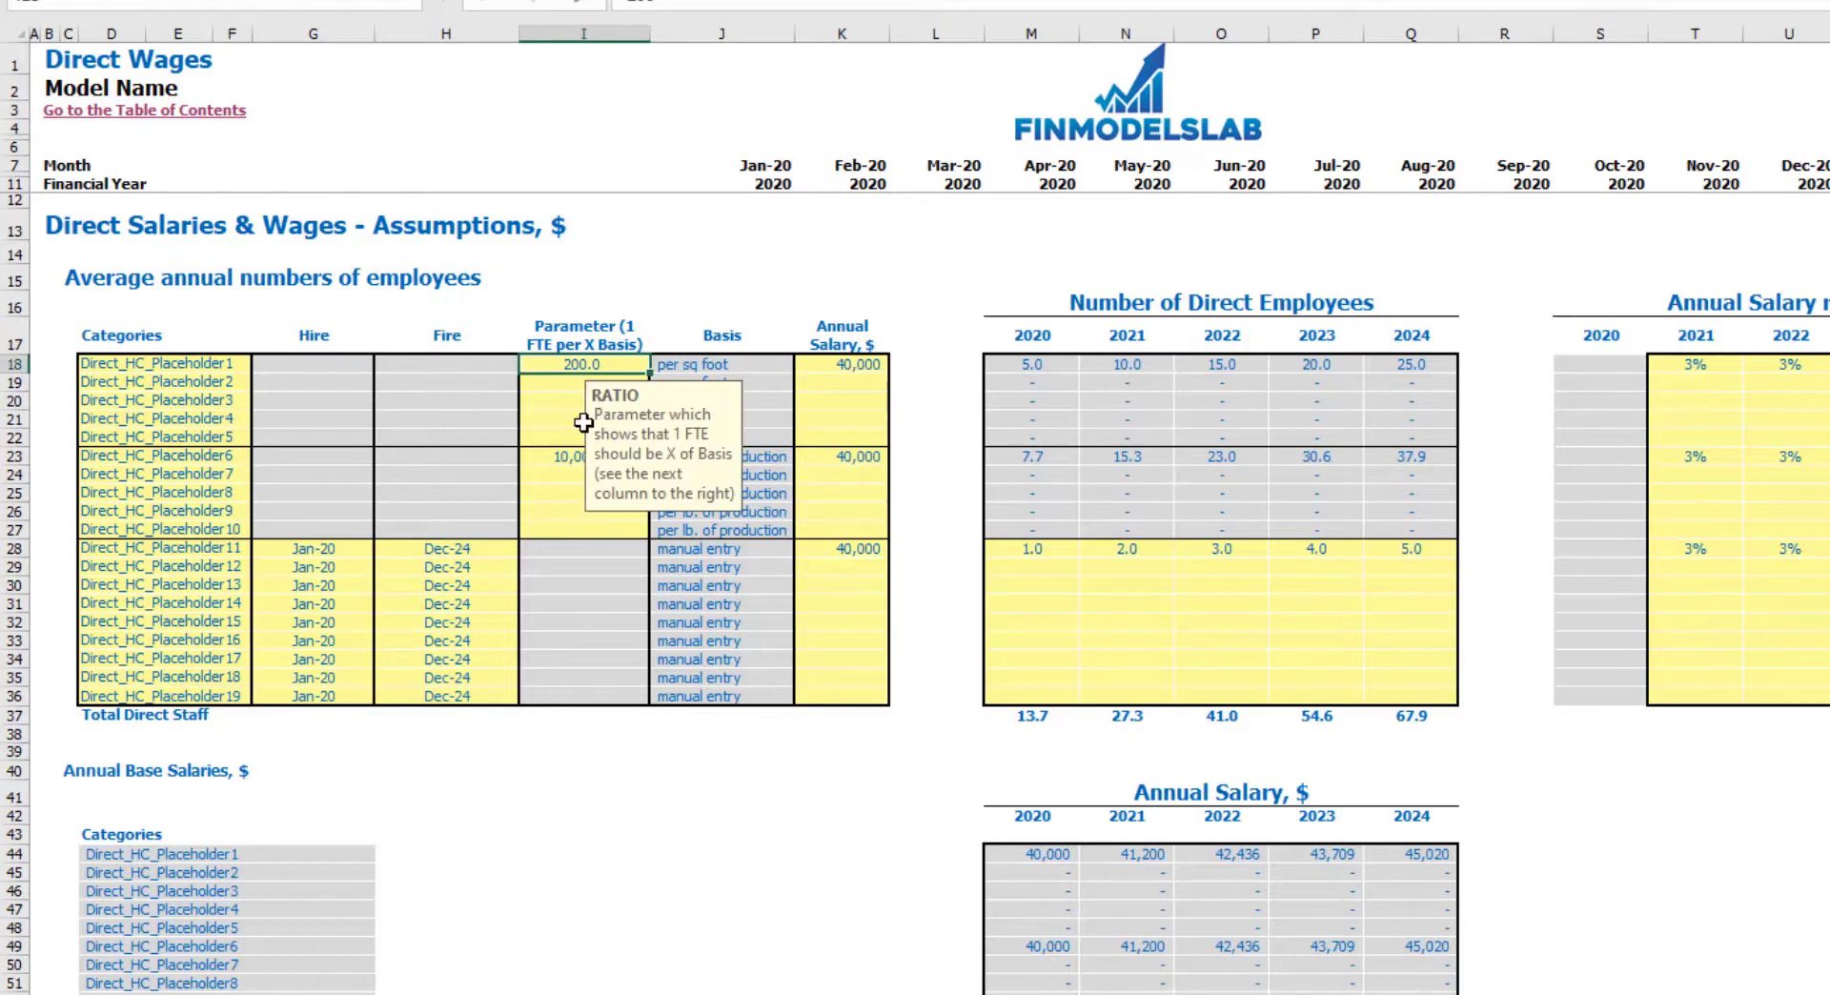
key(Down)
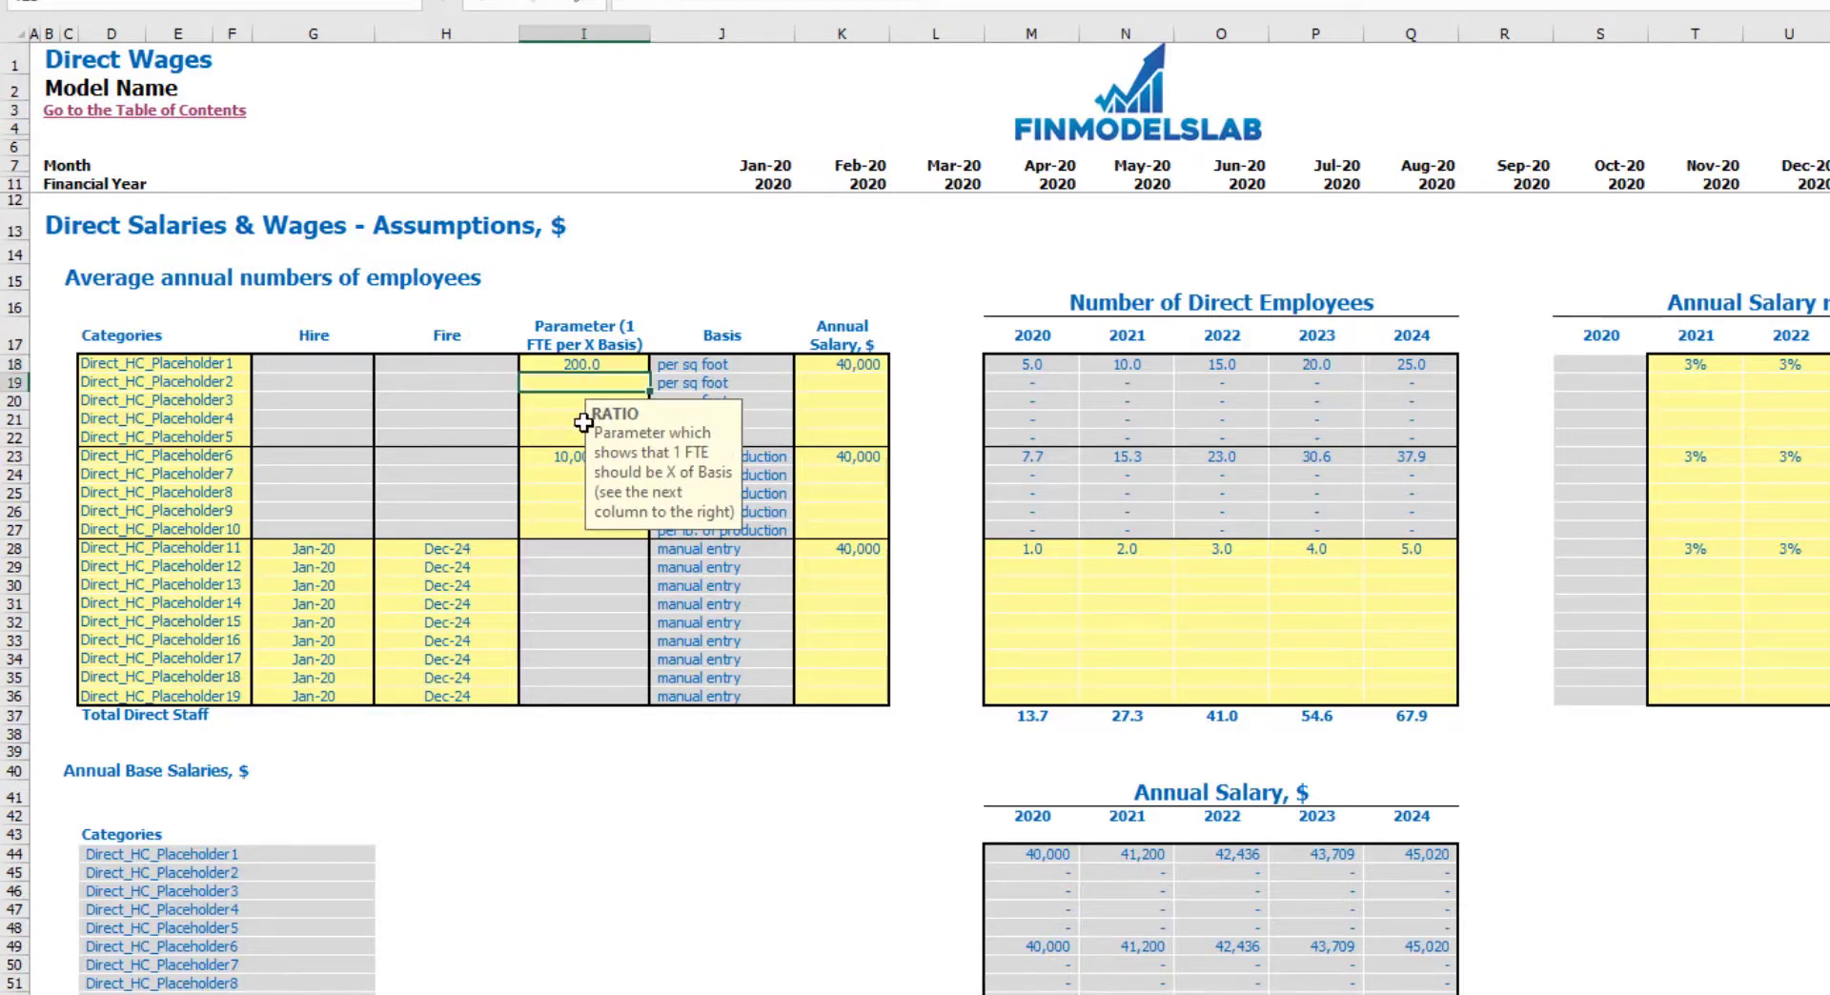
key(Return)
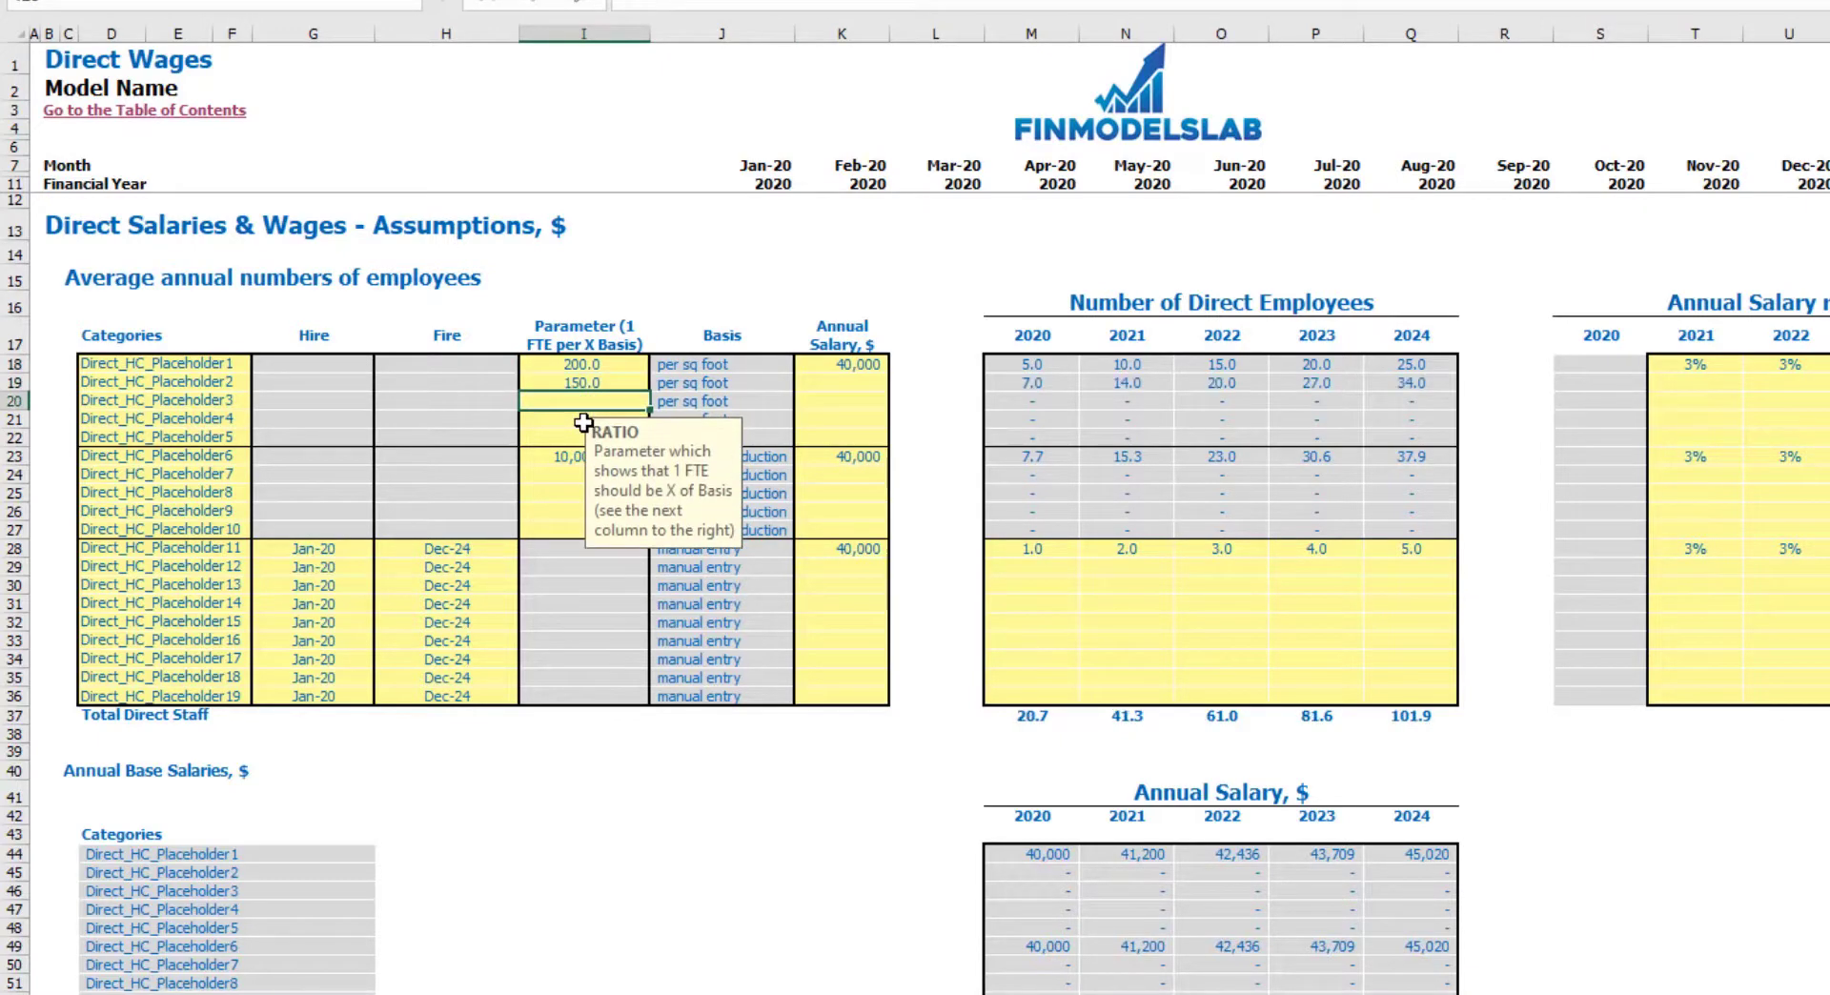
click(684, 369)
click(712, 255)
drag(1029, 368, 1417, 385)
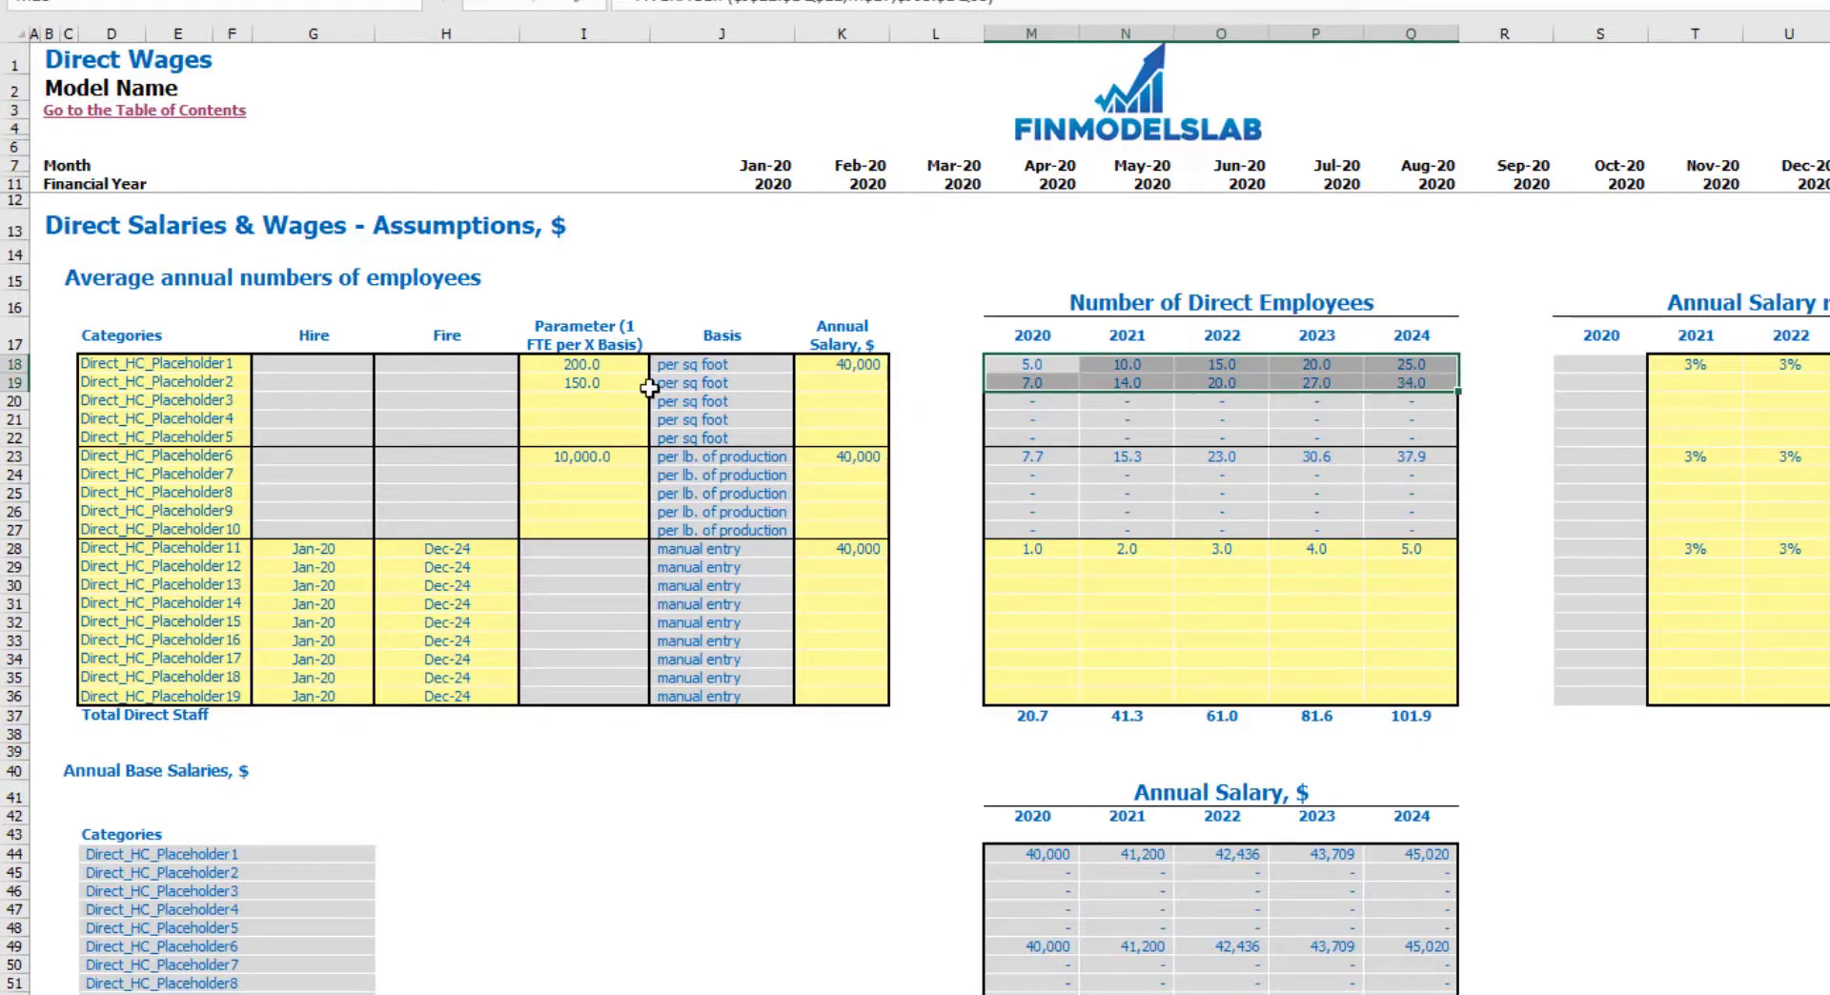
Set Direct_HC_Placeholder2's annual salary to $20,000.
scroll(641, 388, right, 5)
click(393, 369)
scroll(286, 400, right, 2)
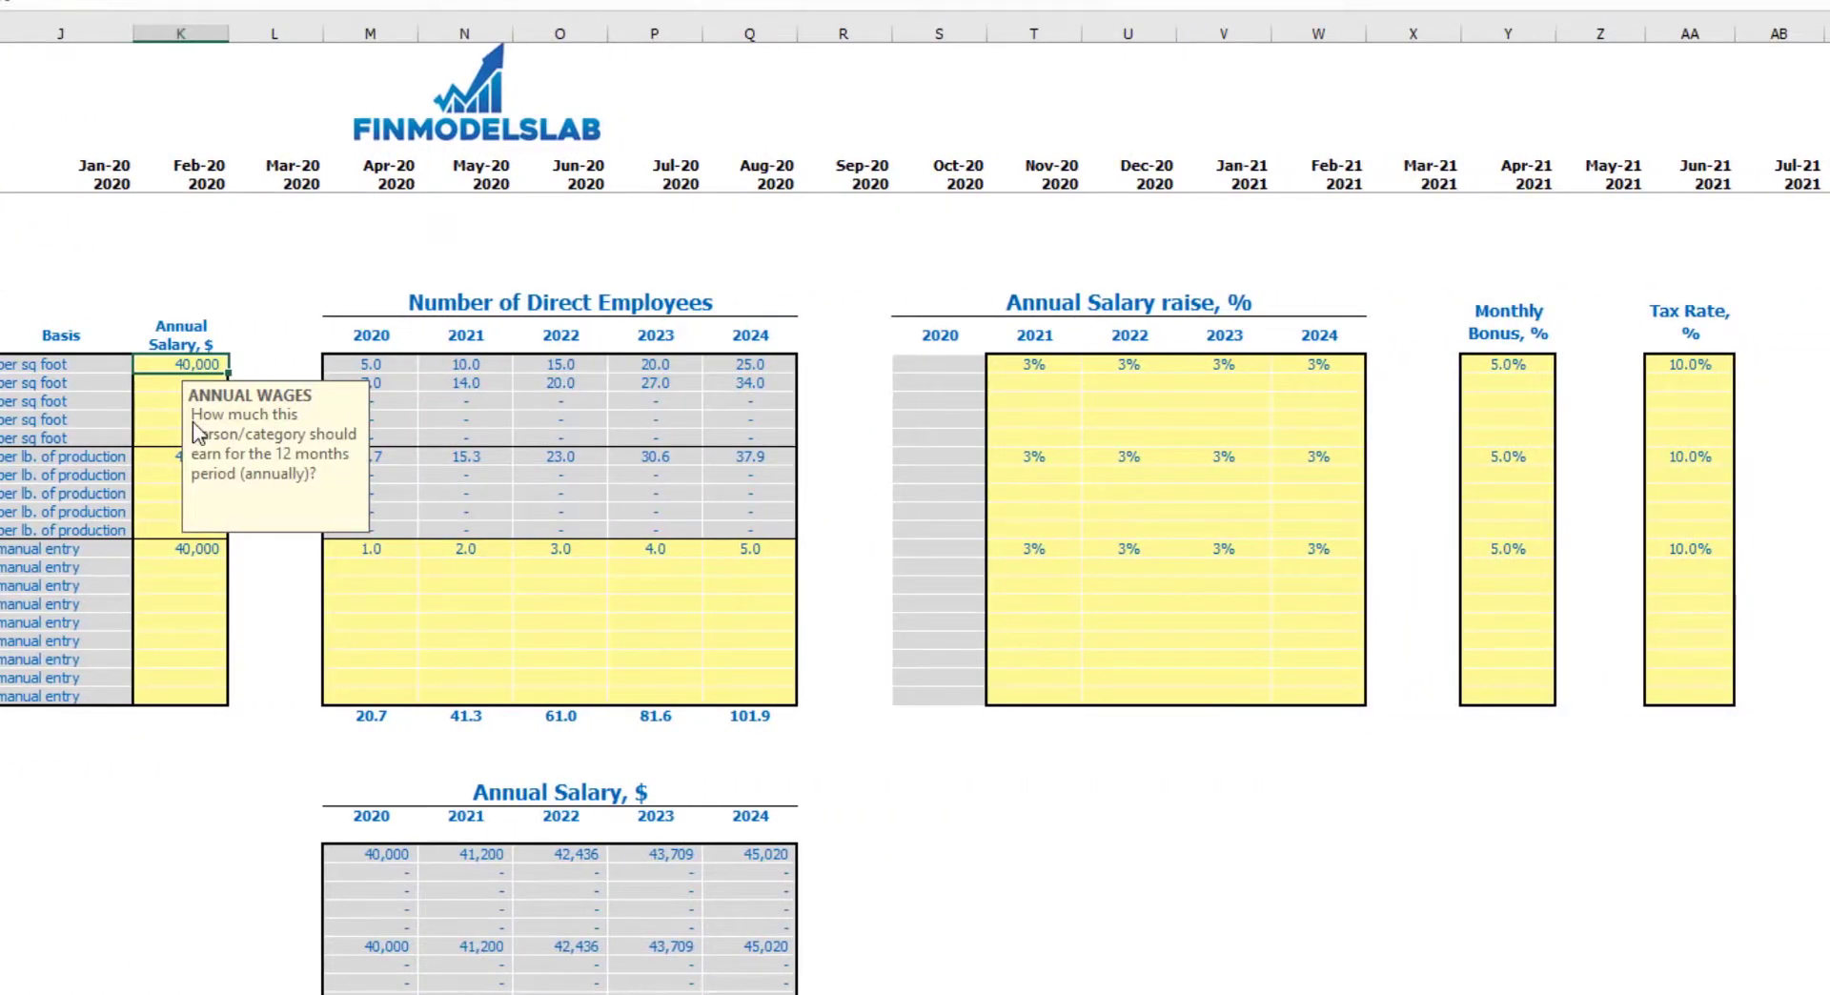
key(Down)
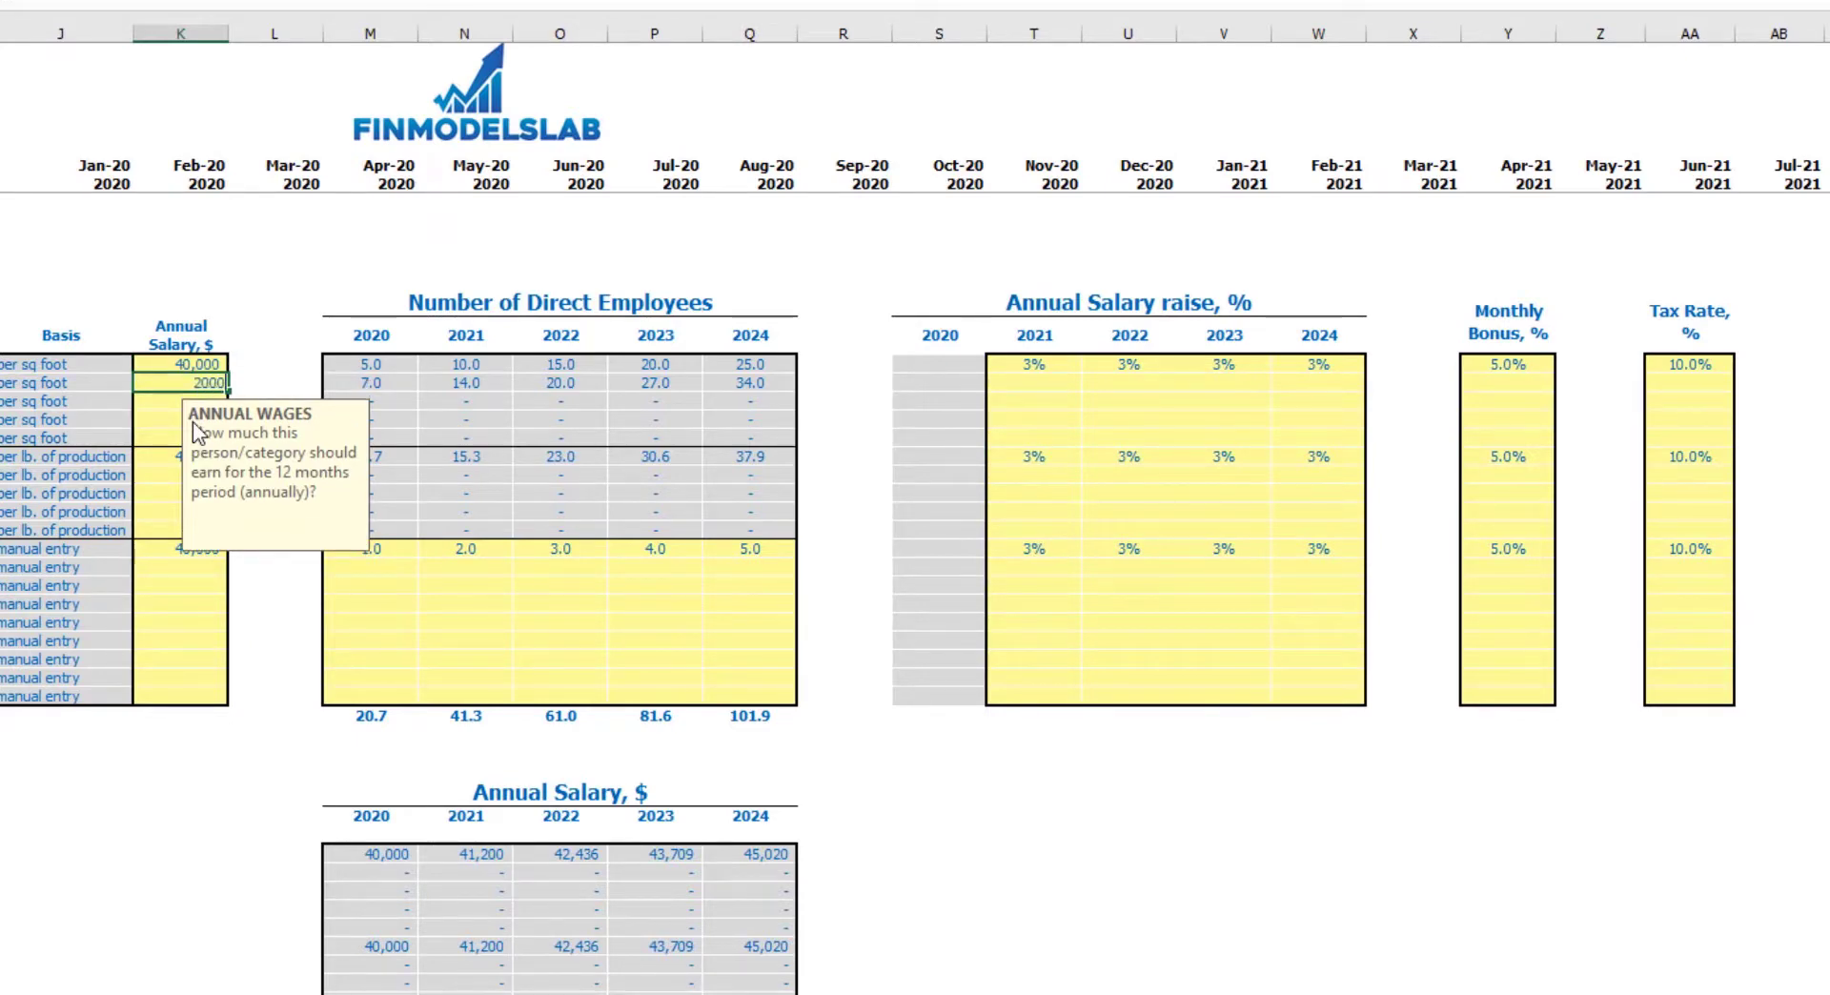
text(20000)
key(Return)
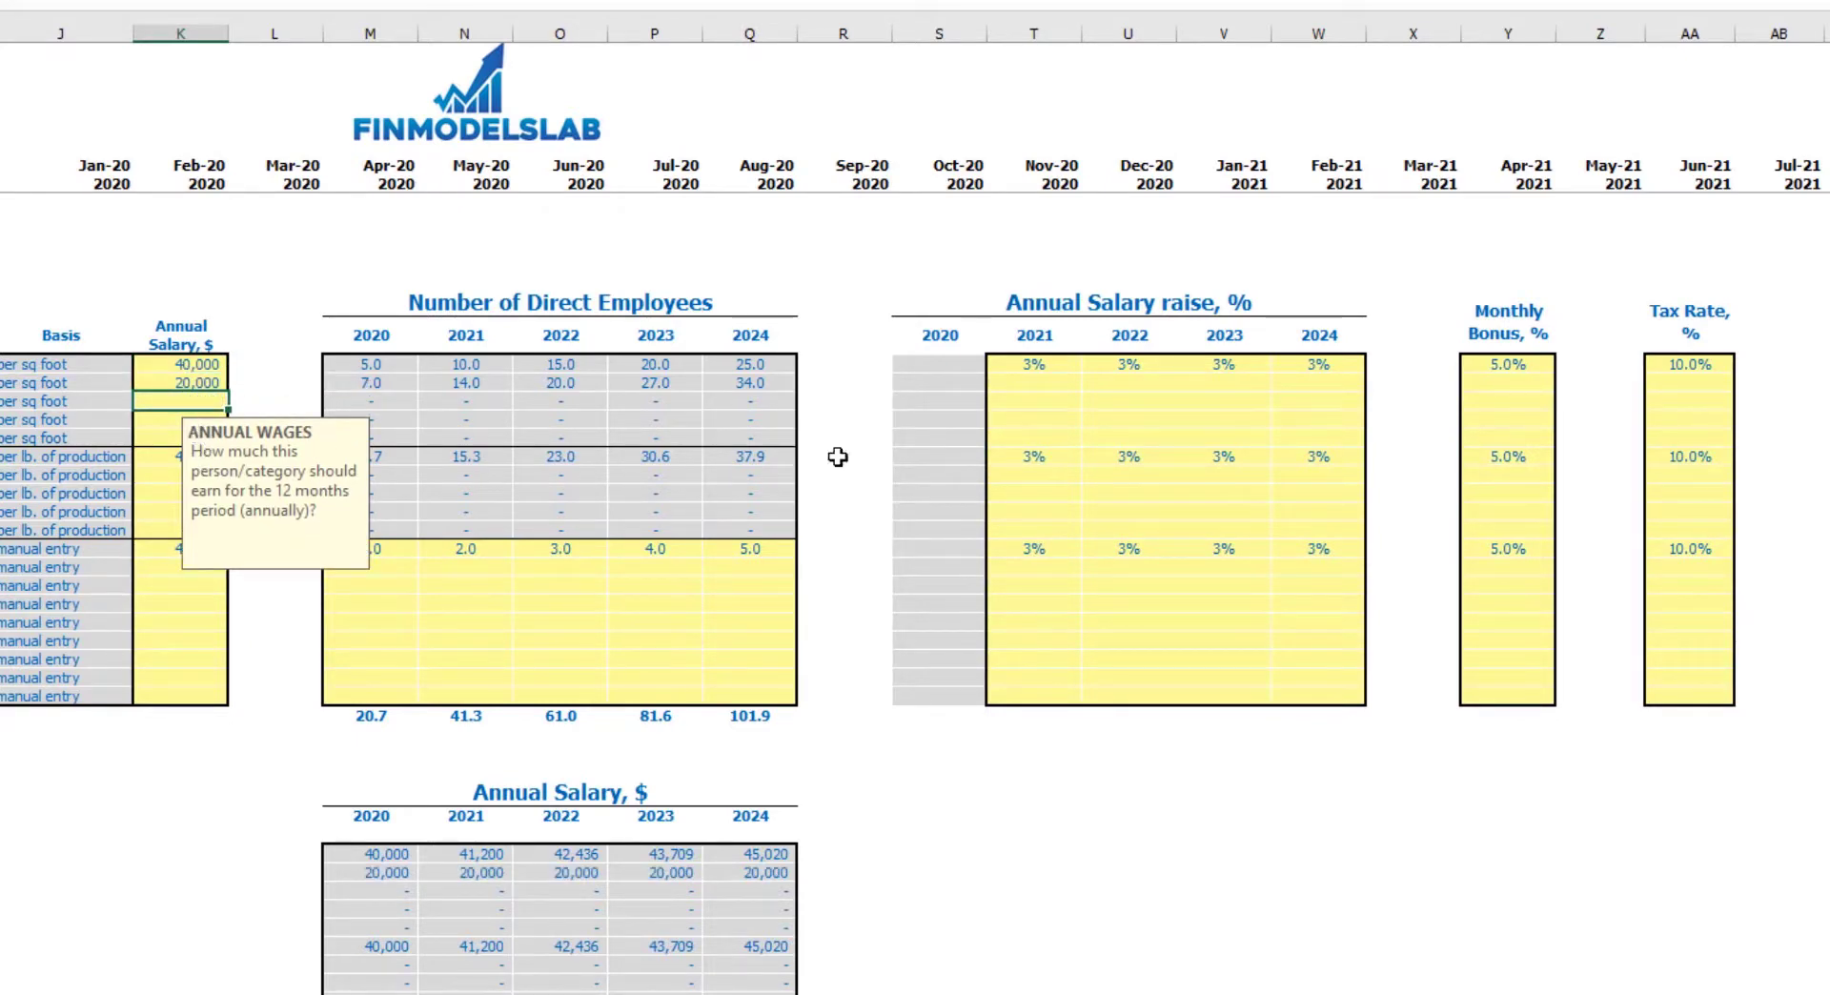
Set Direct_HC_Placeholder2's annual salary raise to 5% for 2021 through 2024, and compare the first two categories' annual salaries.
click(1045, 378)
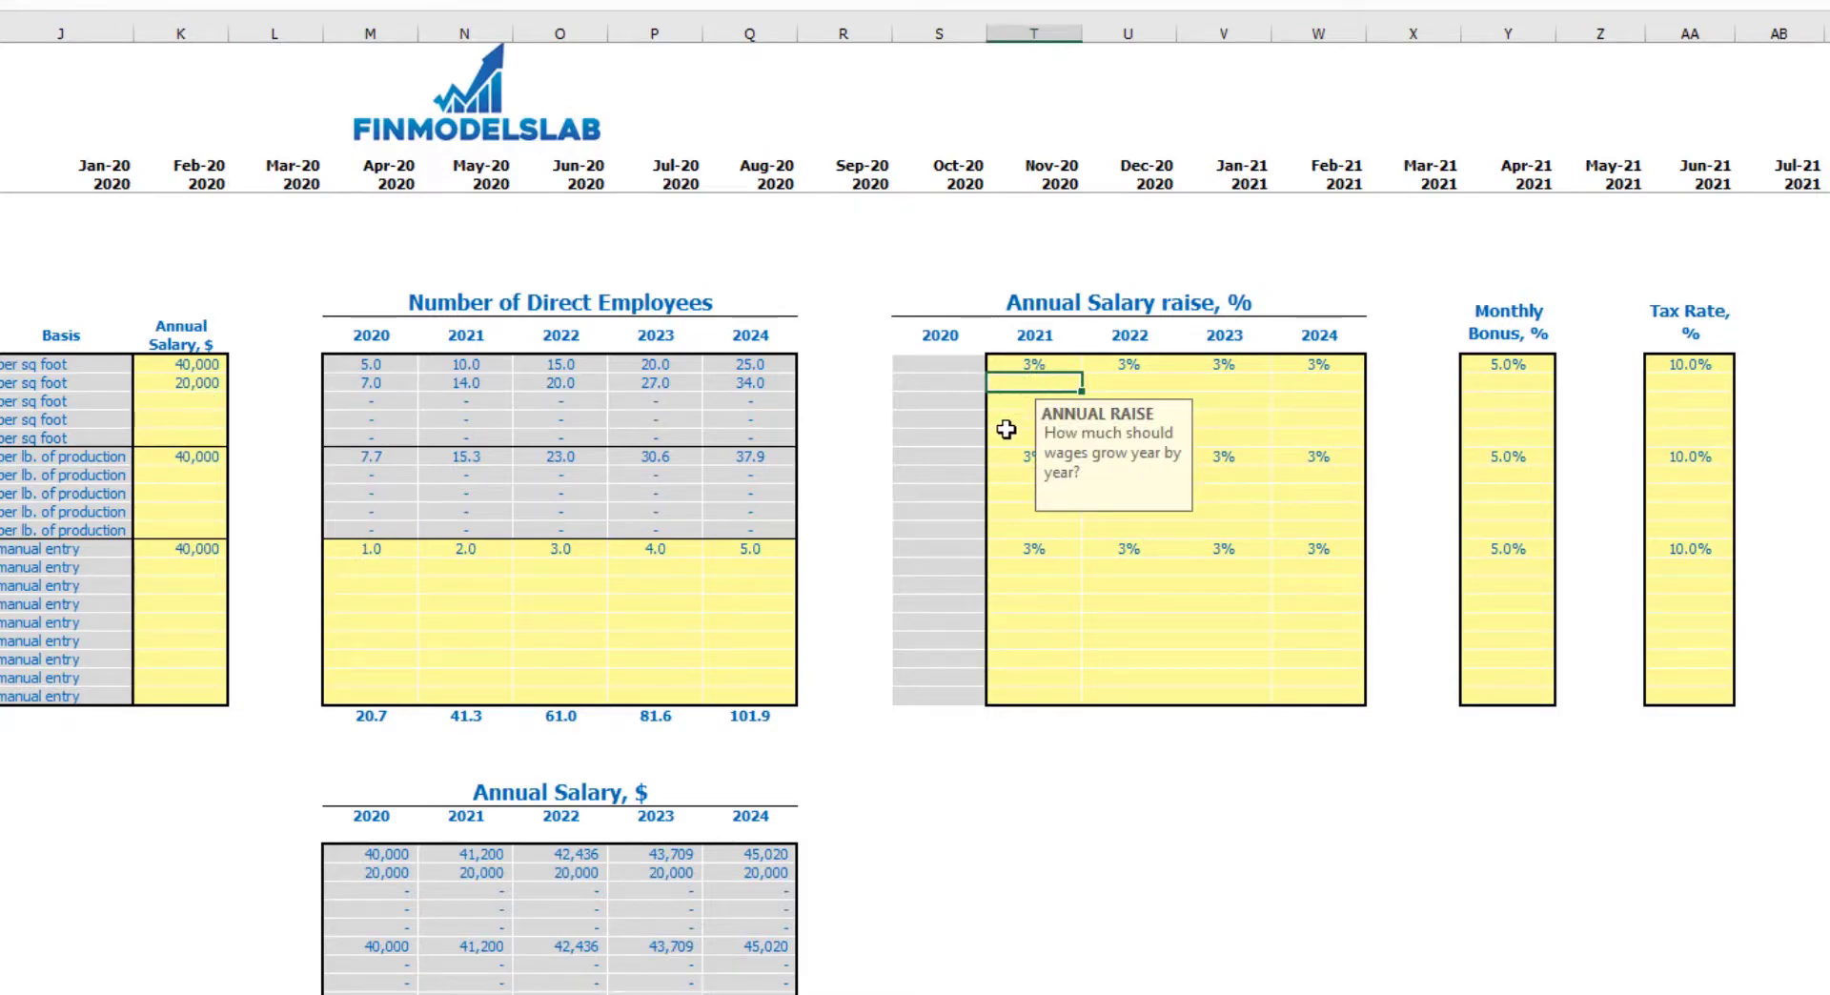
key(ctrl+c)
key(Right)
key(shift+Right)
key(shift+Right)
key(ctrl+v)
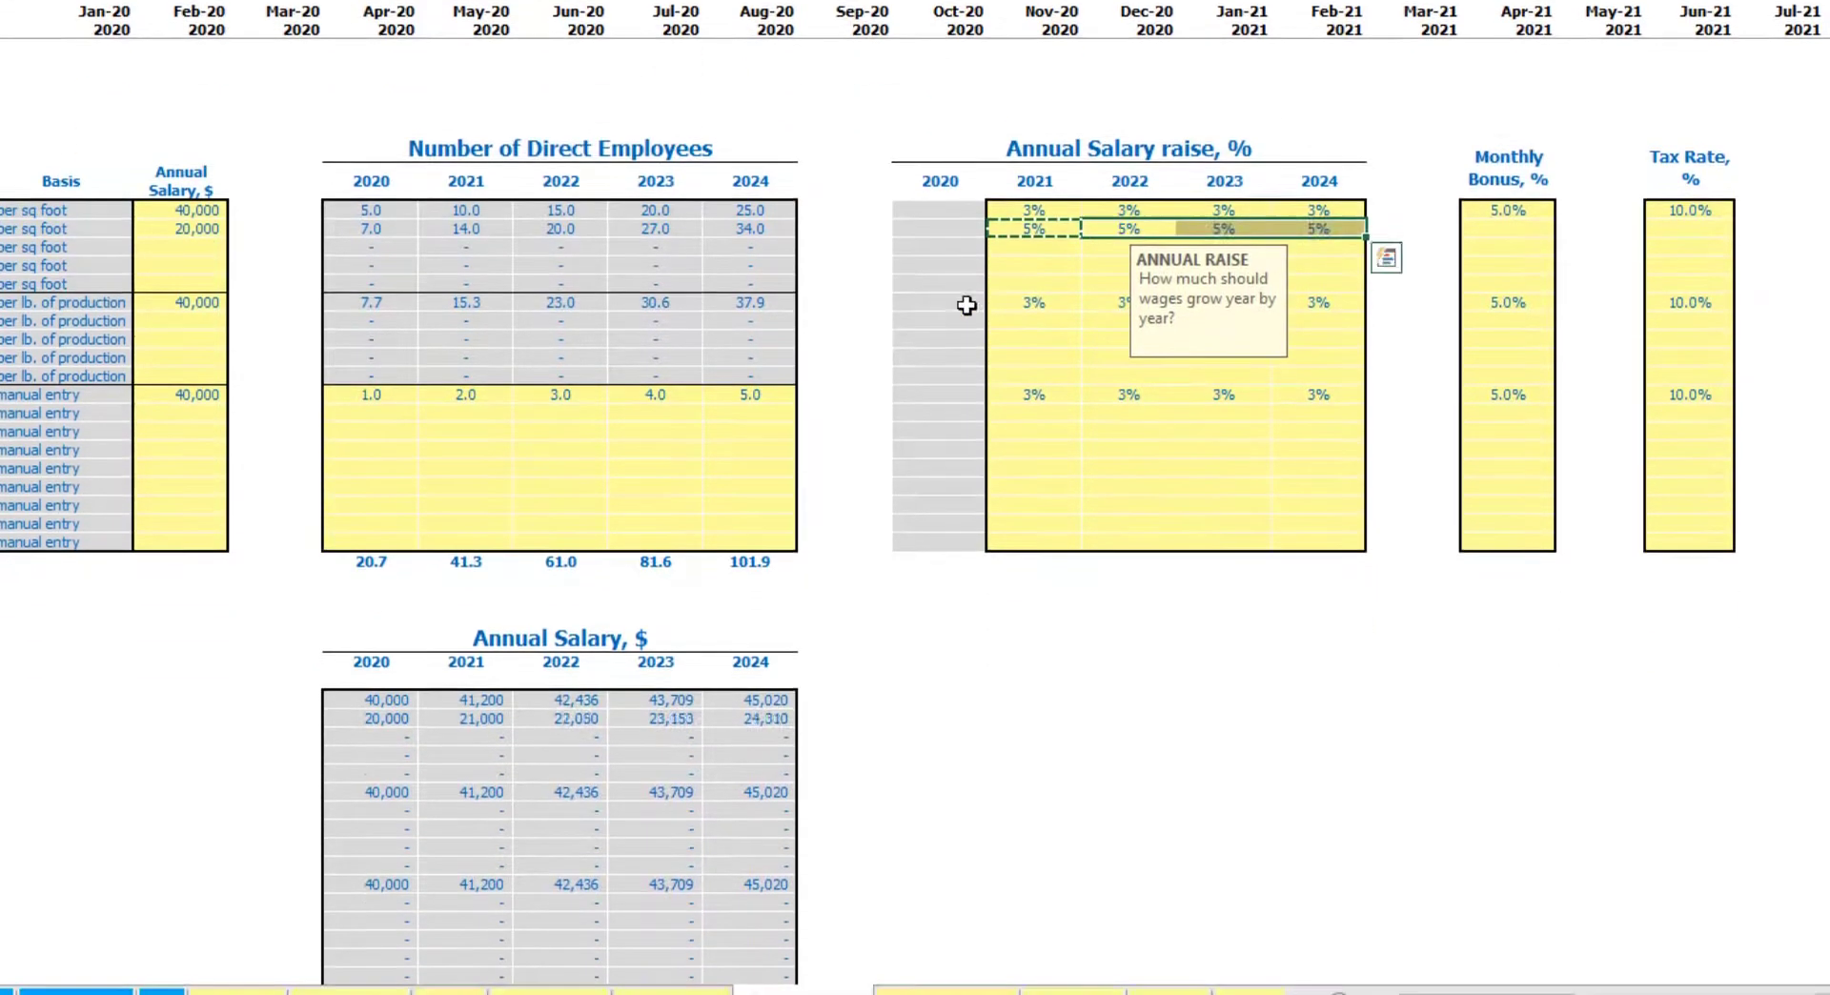
click(1016, 729)
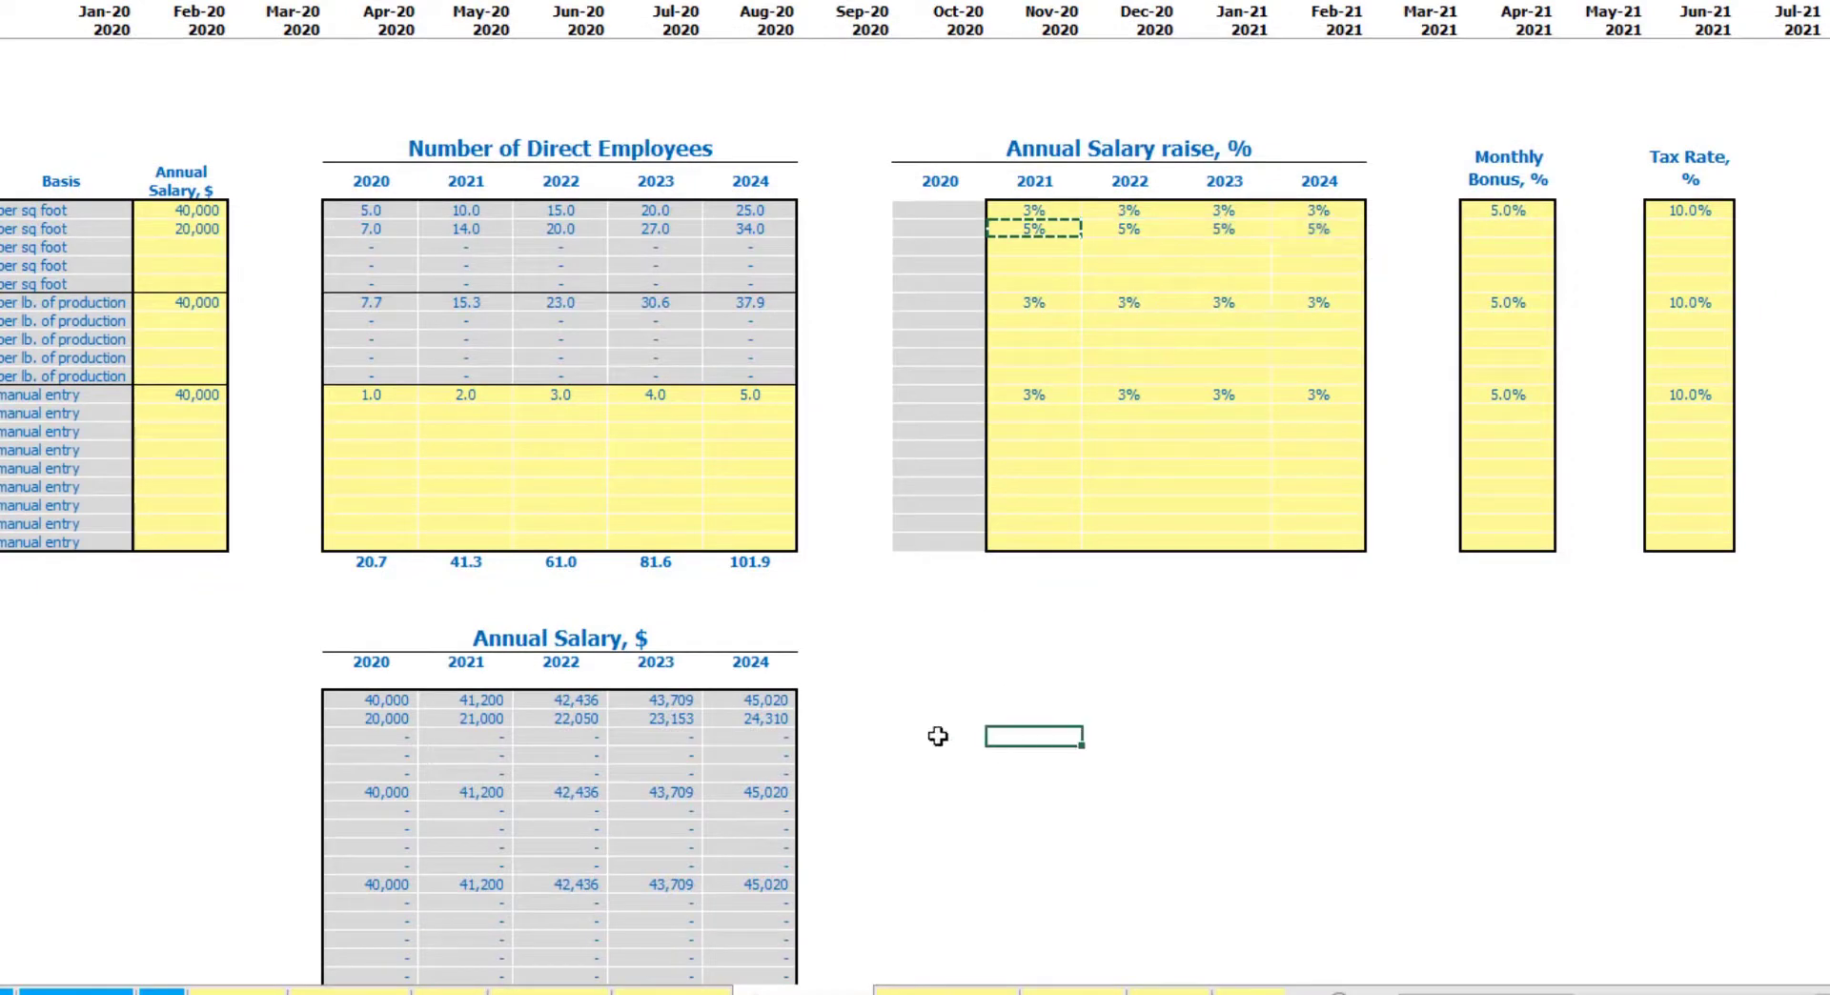
drag(380, 703, 768, 718)
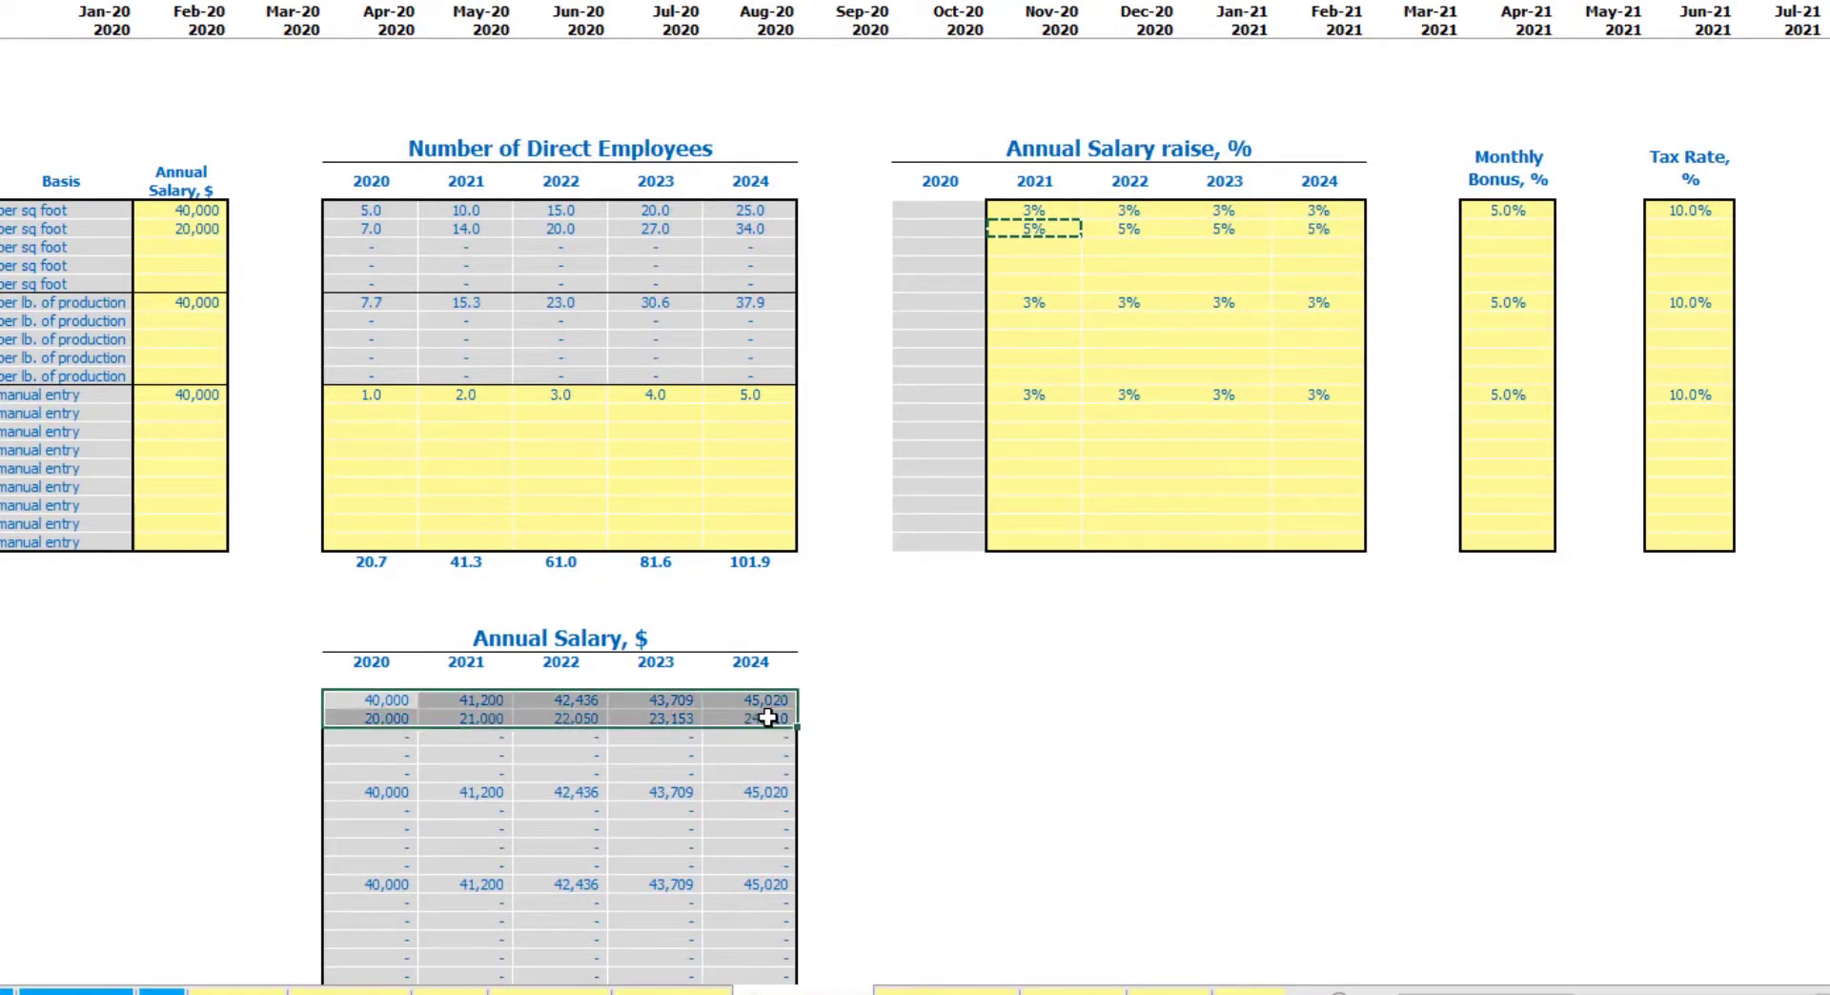
click(194, 212)
drag(1034, 212, 1328, 227)
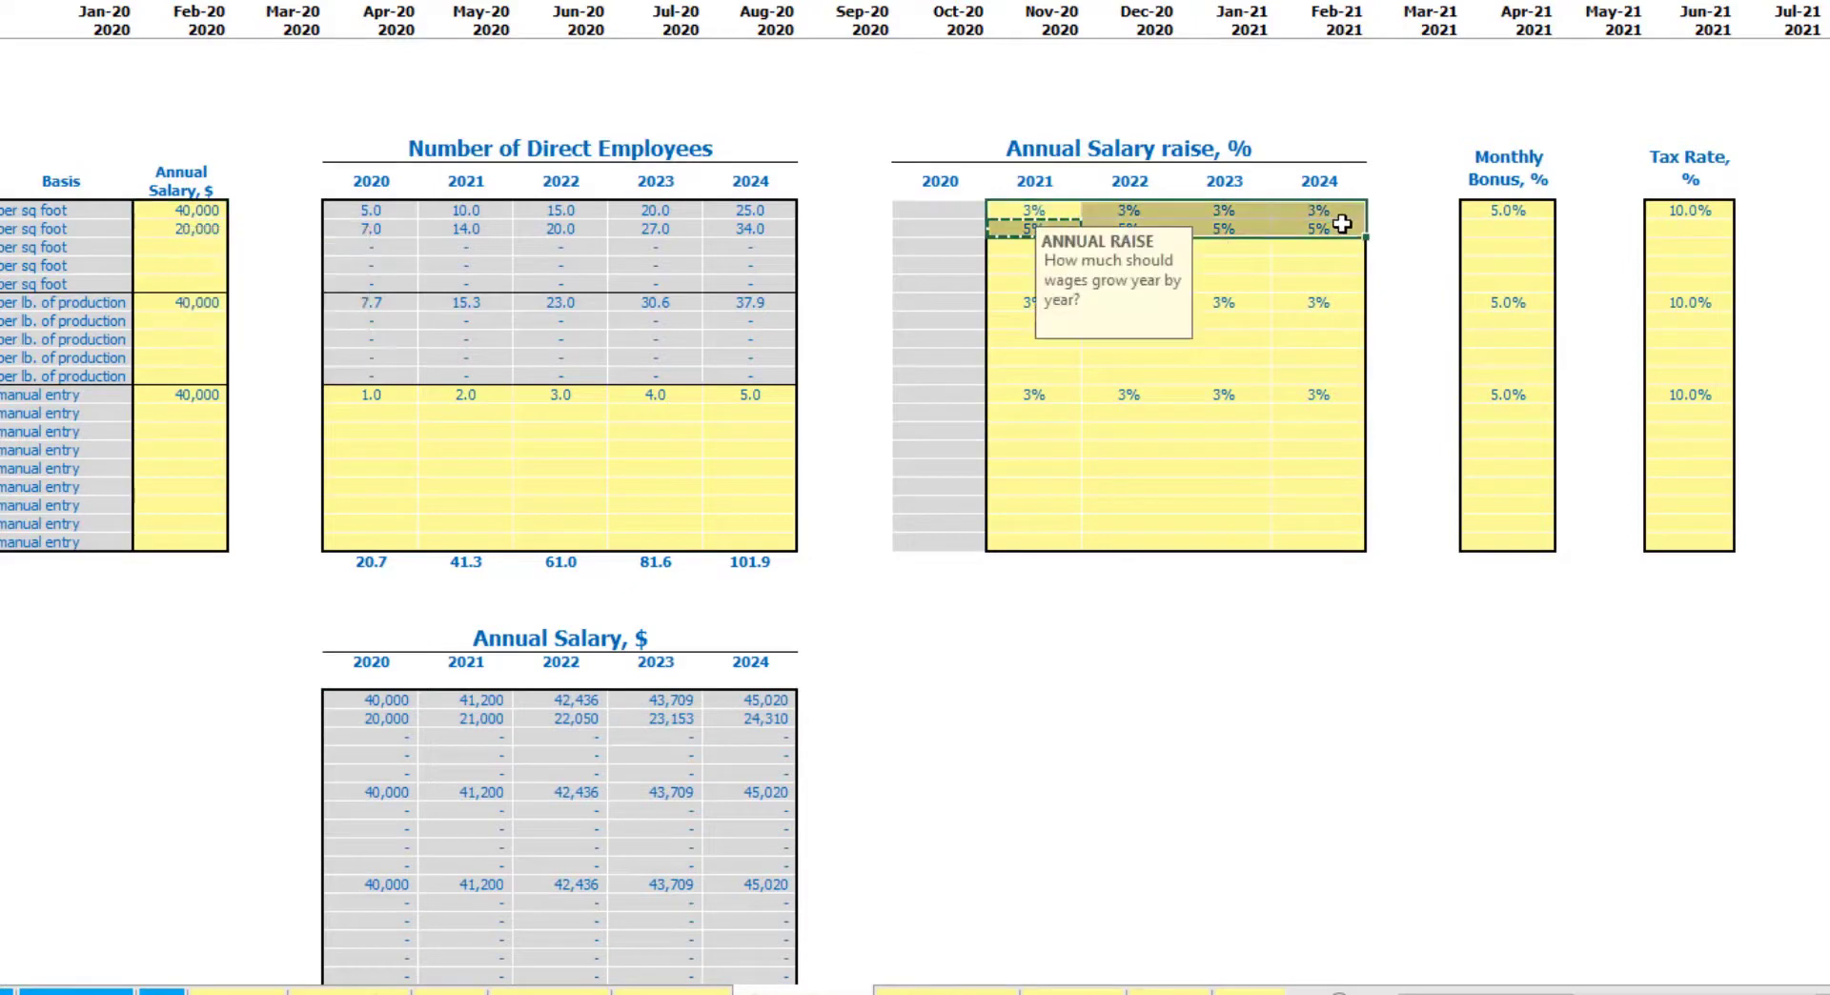
click(1087, 734)
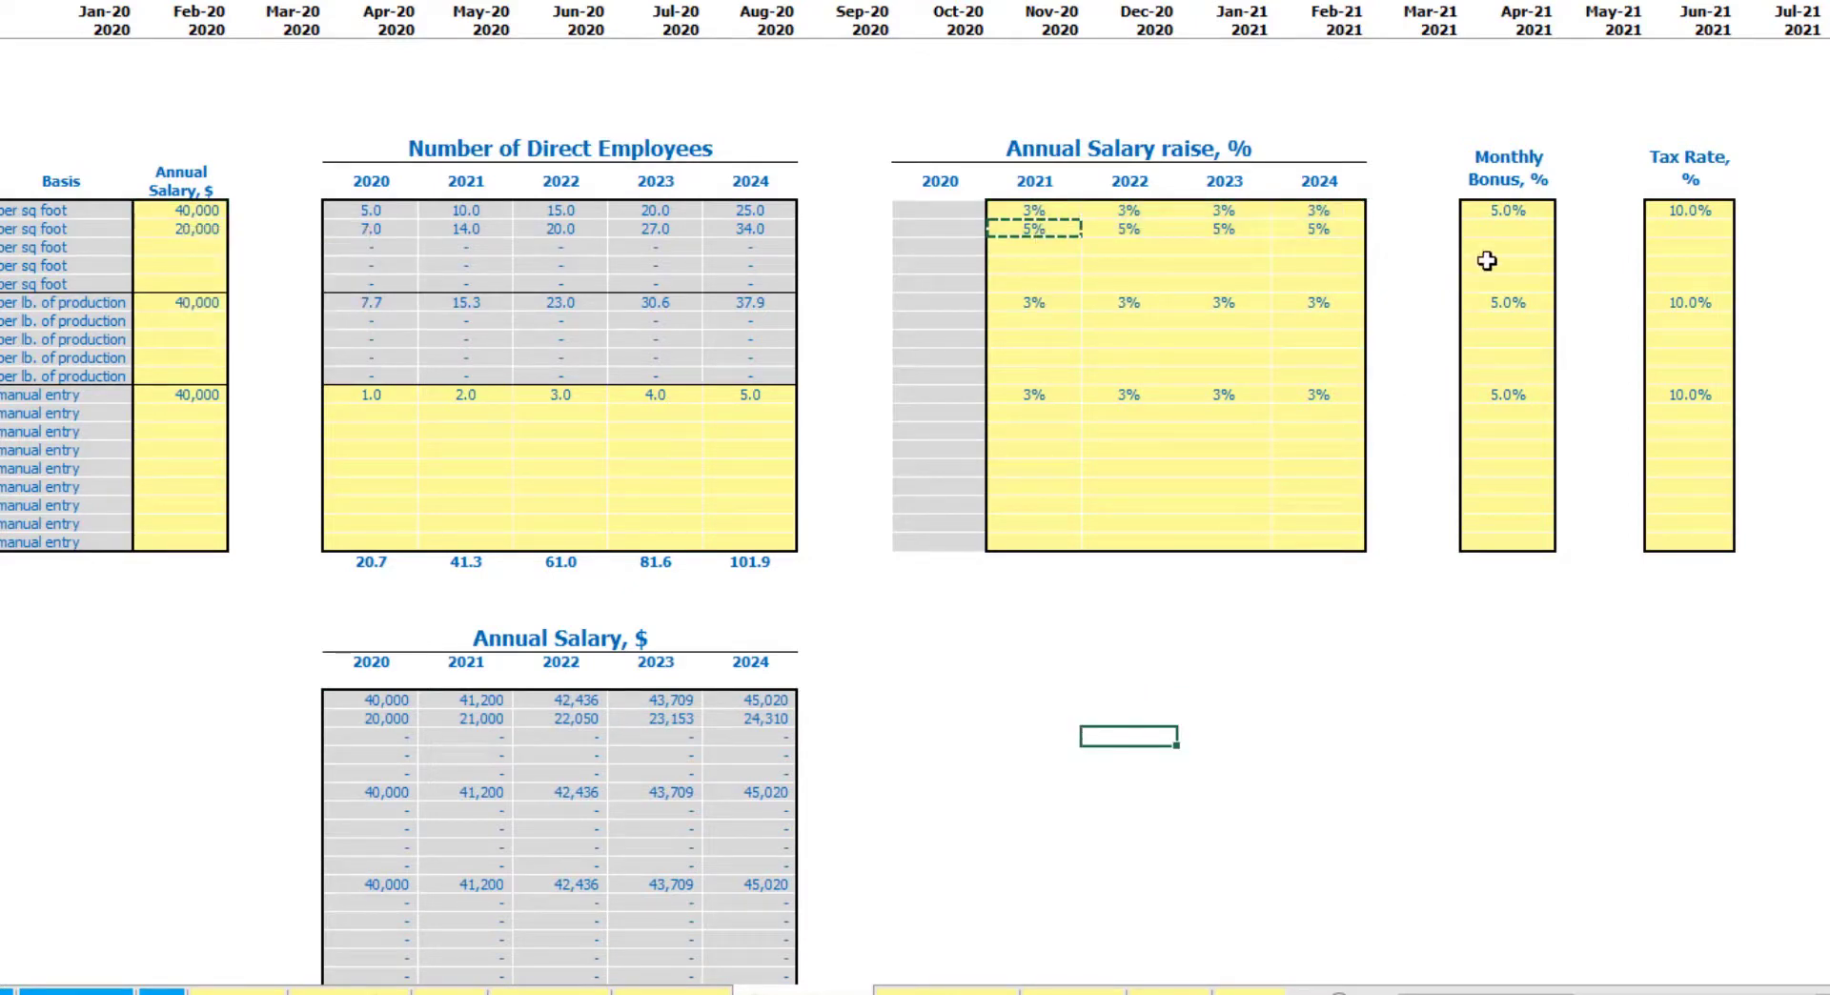
Set the monthly bonus to 10% for Direct_HC_Placeholder1 and copy it to Direct_HC_Placeholder2.
click(1503, 206)
text(10)
key(Return)
key(Up)
key(ctrl+c)
key(Down)
key(ctrl+v)
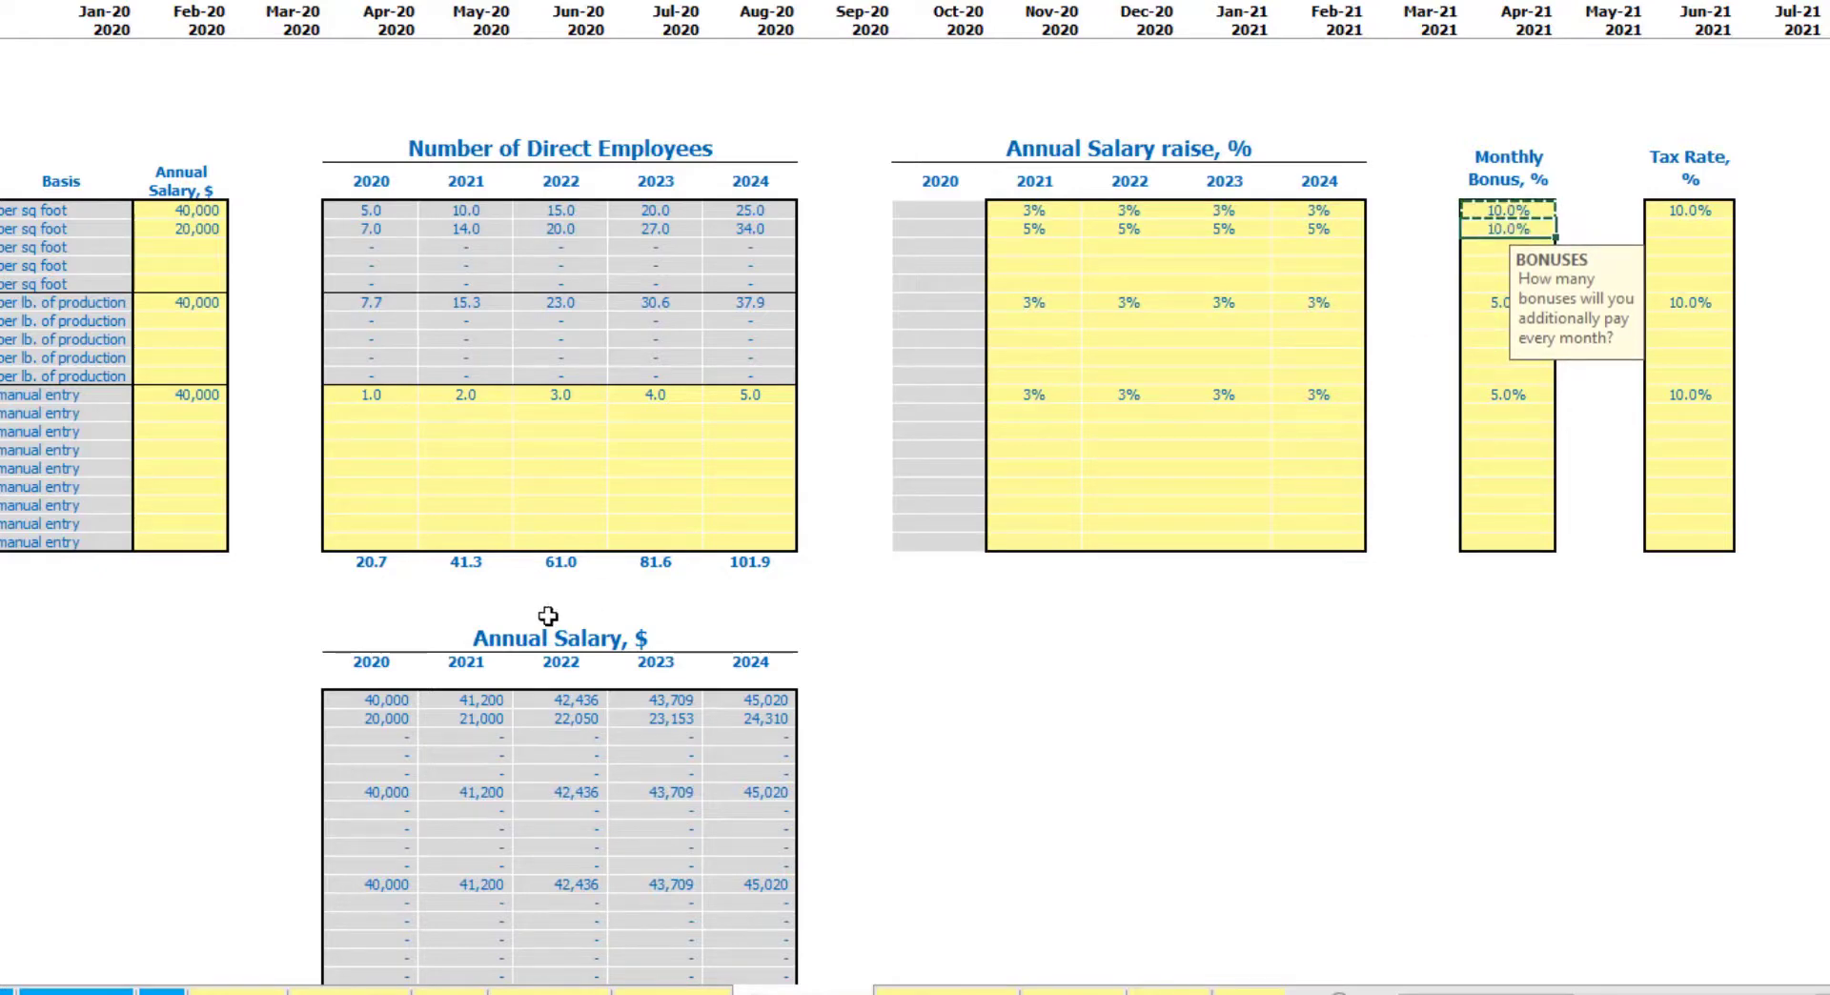
Set the tax rate to 12% for both Direct_HC_Placeholder1 and Direct_HC_Placeholder2.
click(1695, 204)
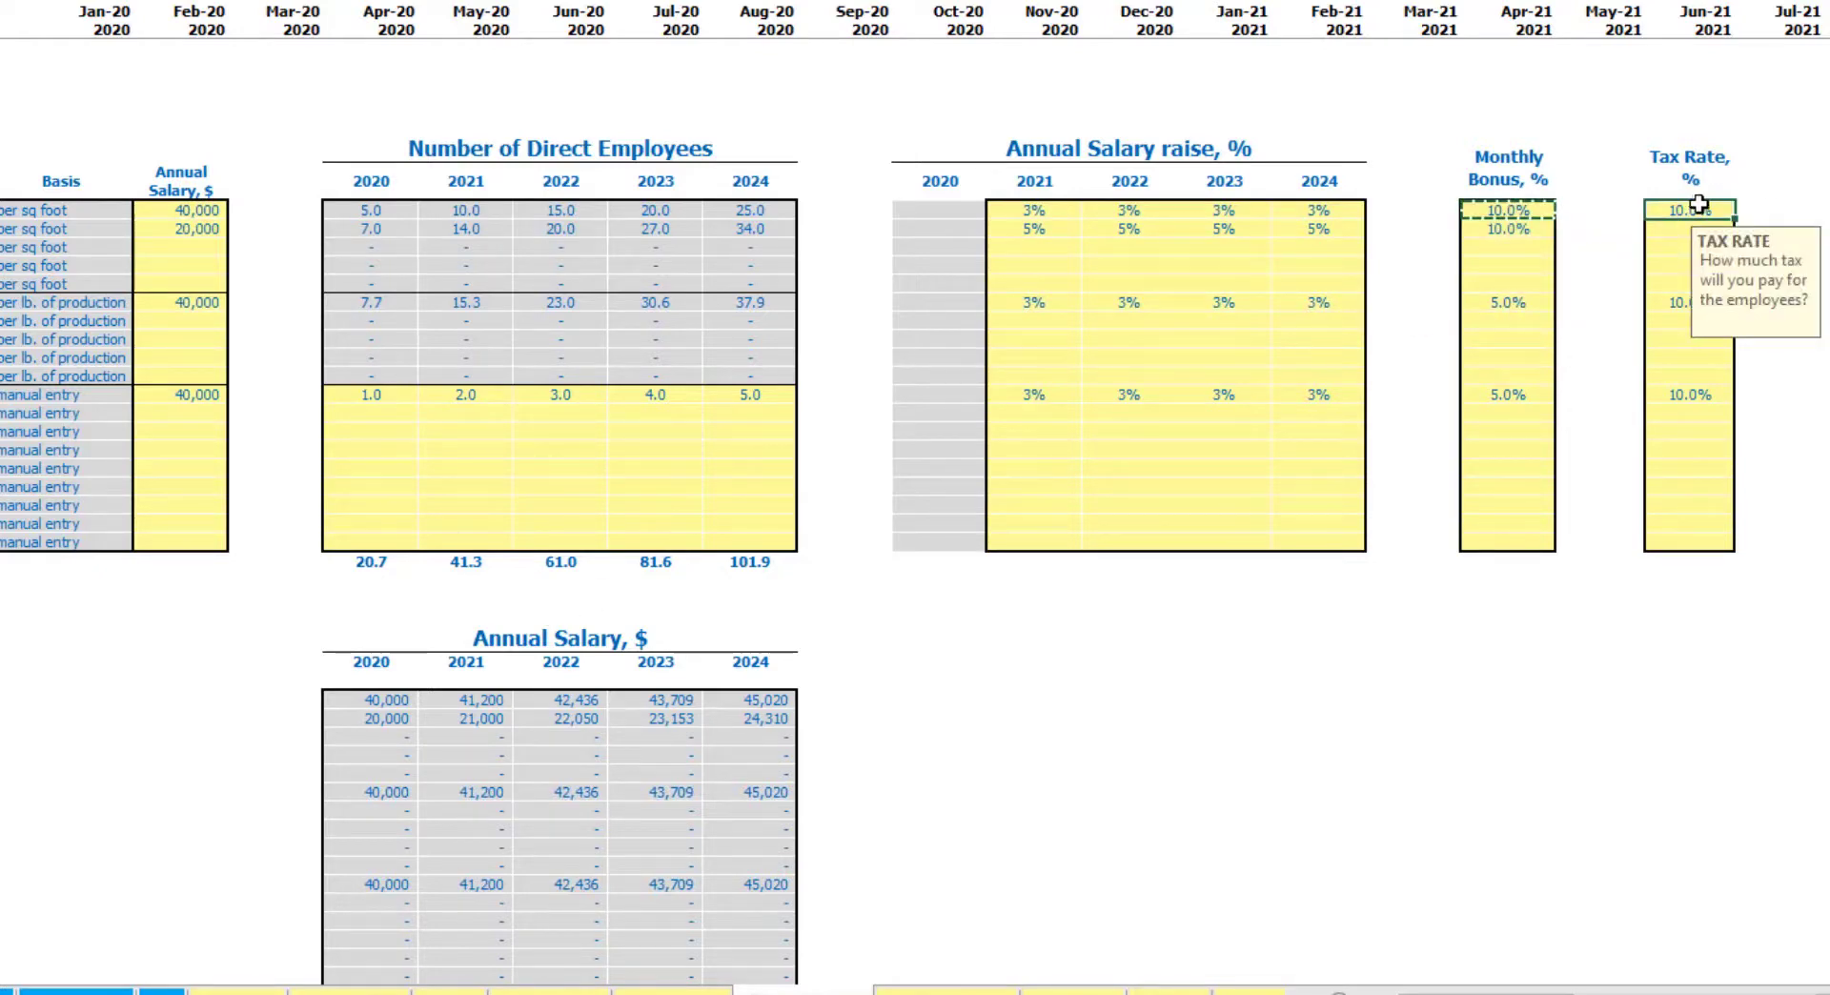
text(12)
key(Return)
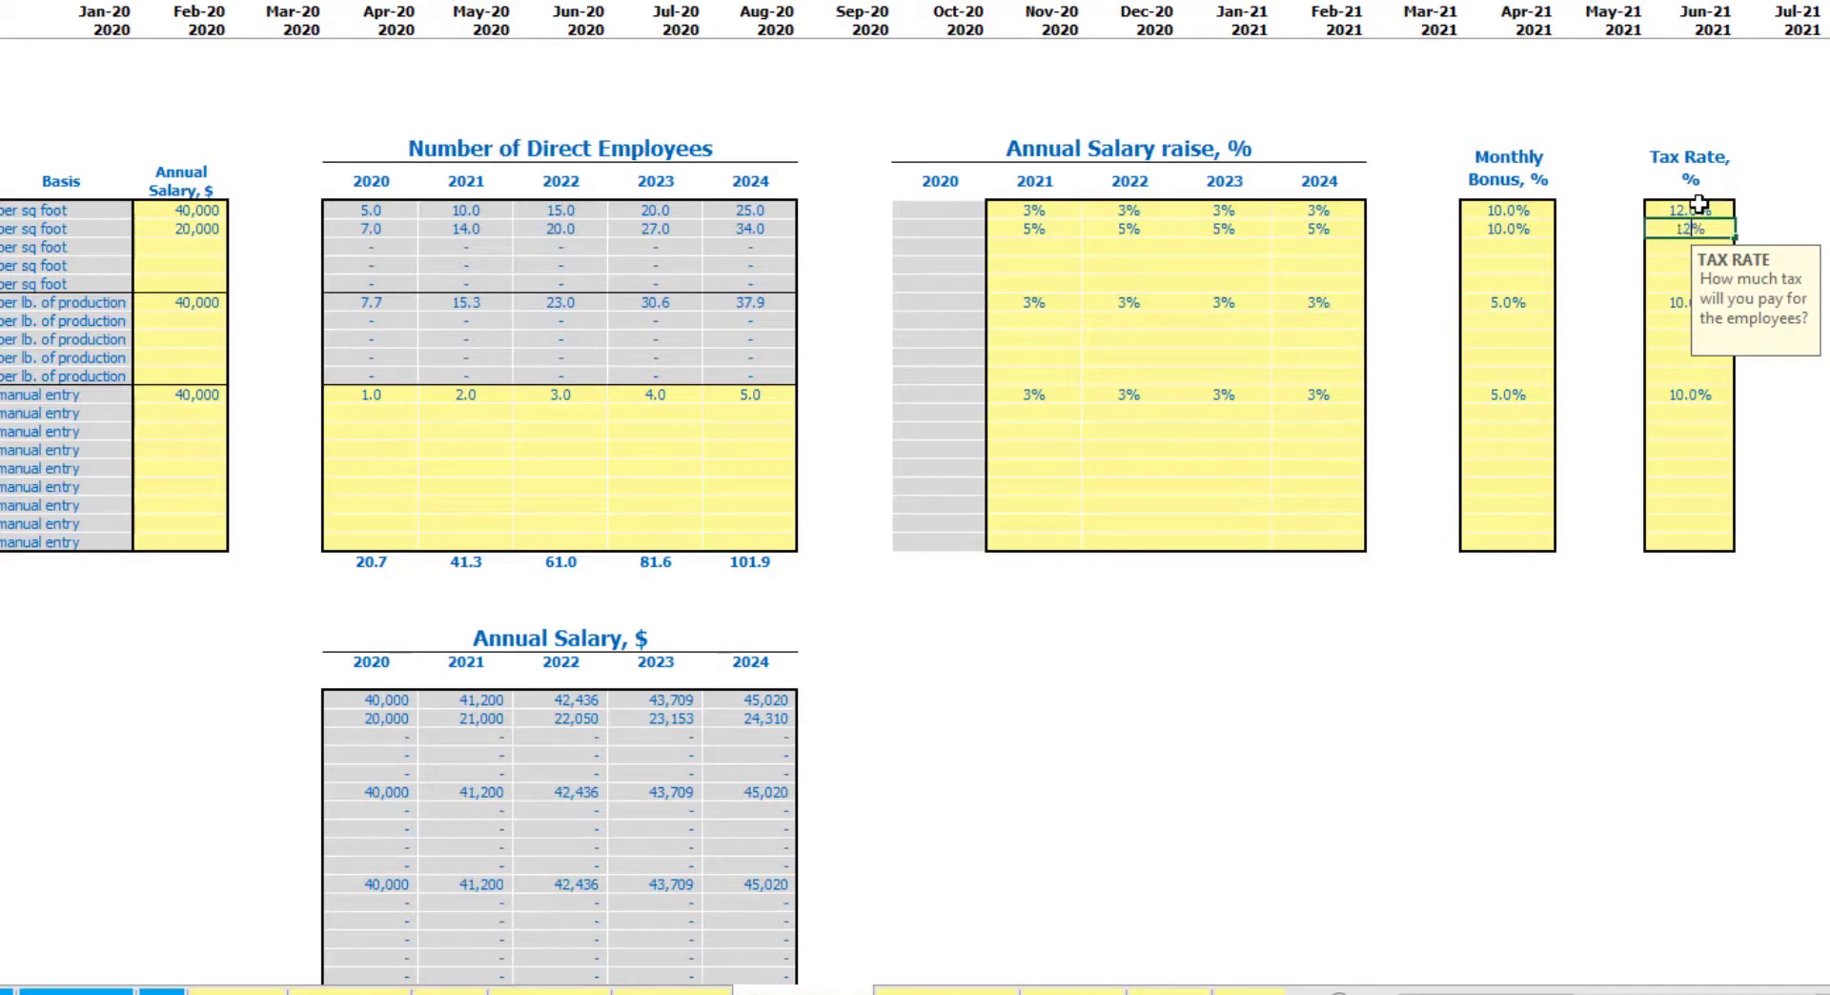
click(1699, 204)
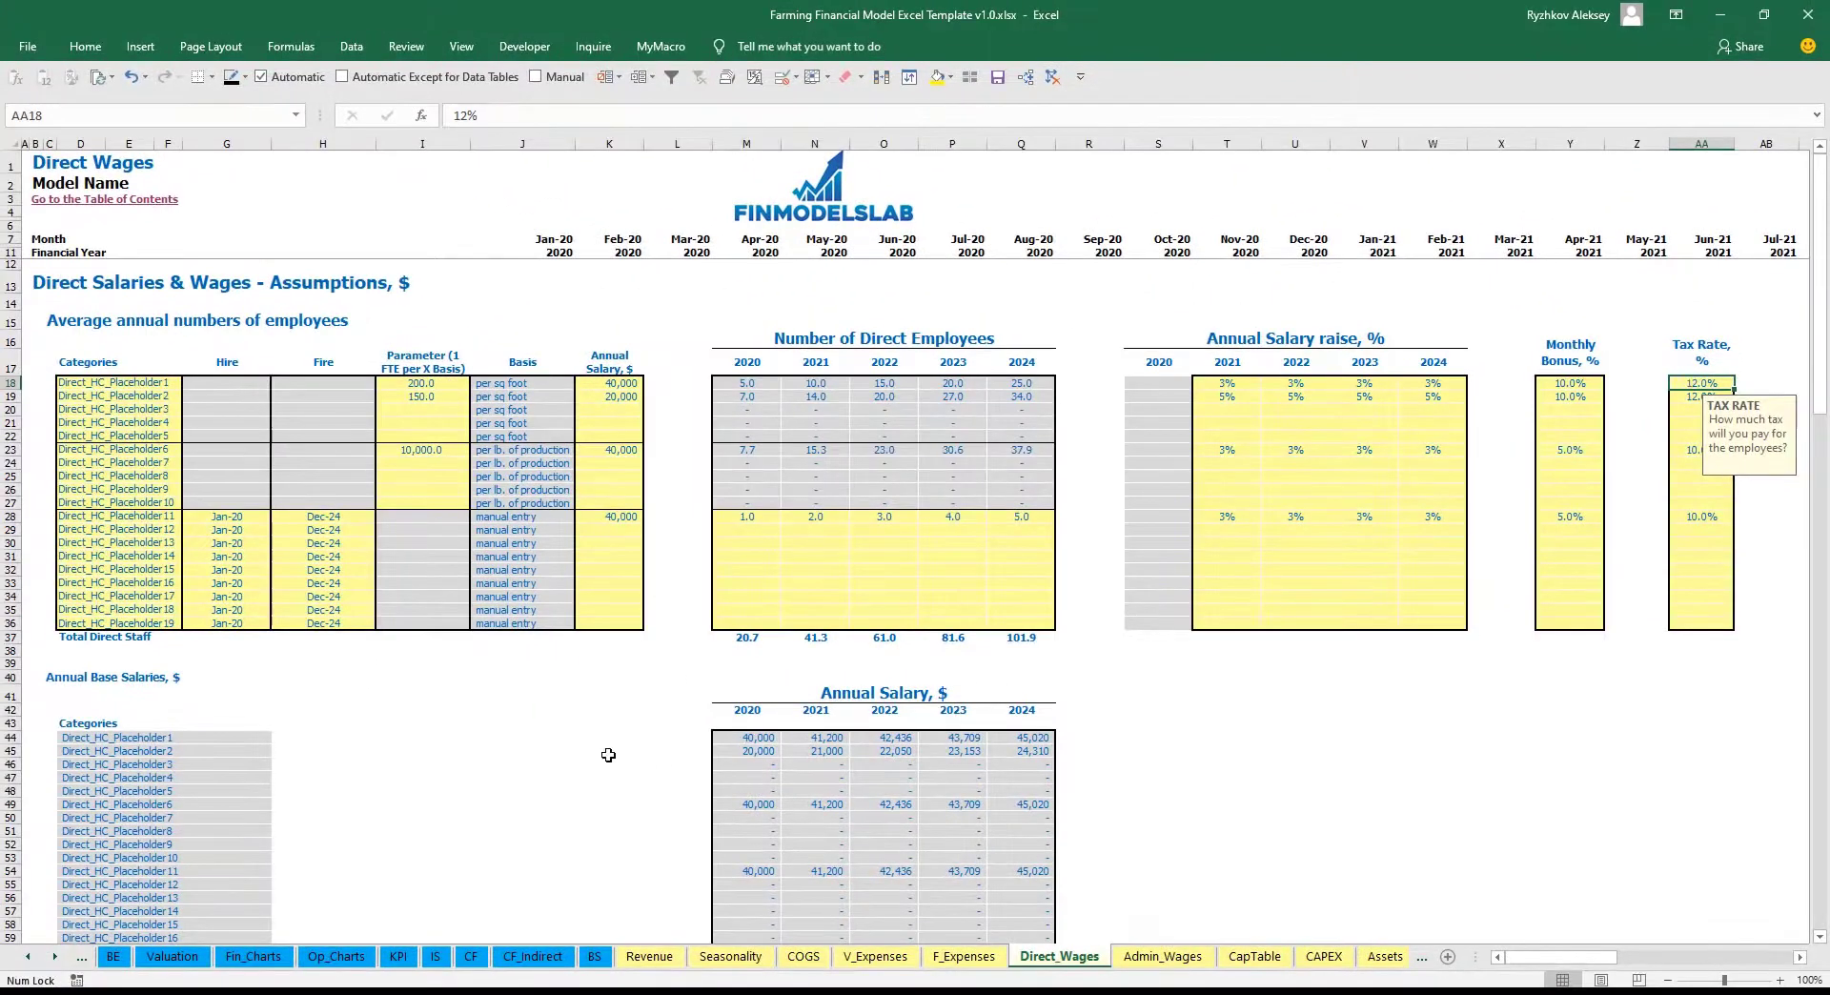
Review the direct staff numbers, monthly base salaries, monthly bonus and monthly base taxes calculated below the direct wages assumptions.
scroll(608, 755, down, 13)
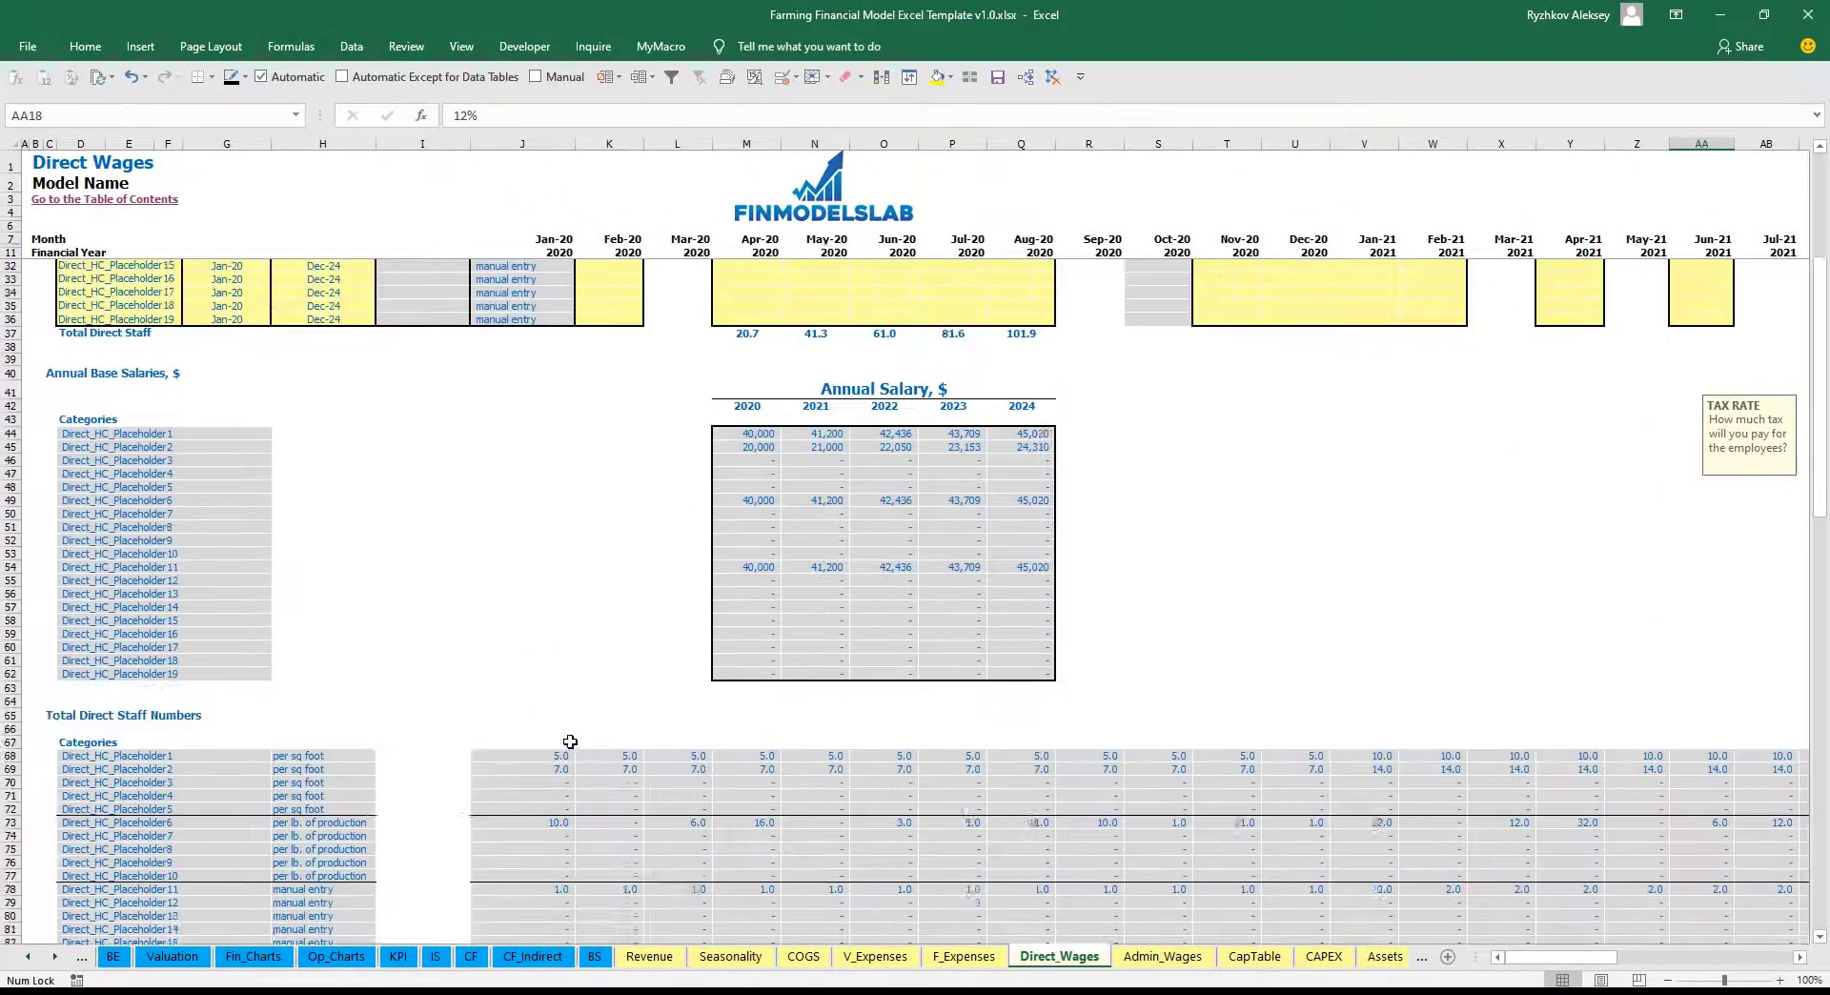
drag(9, 441, 11, 537)
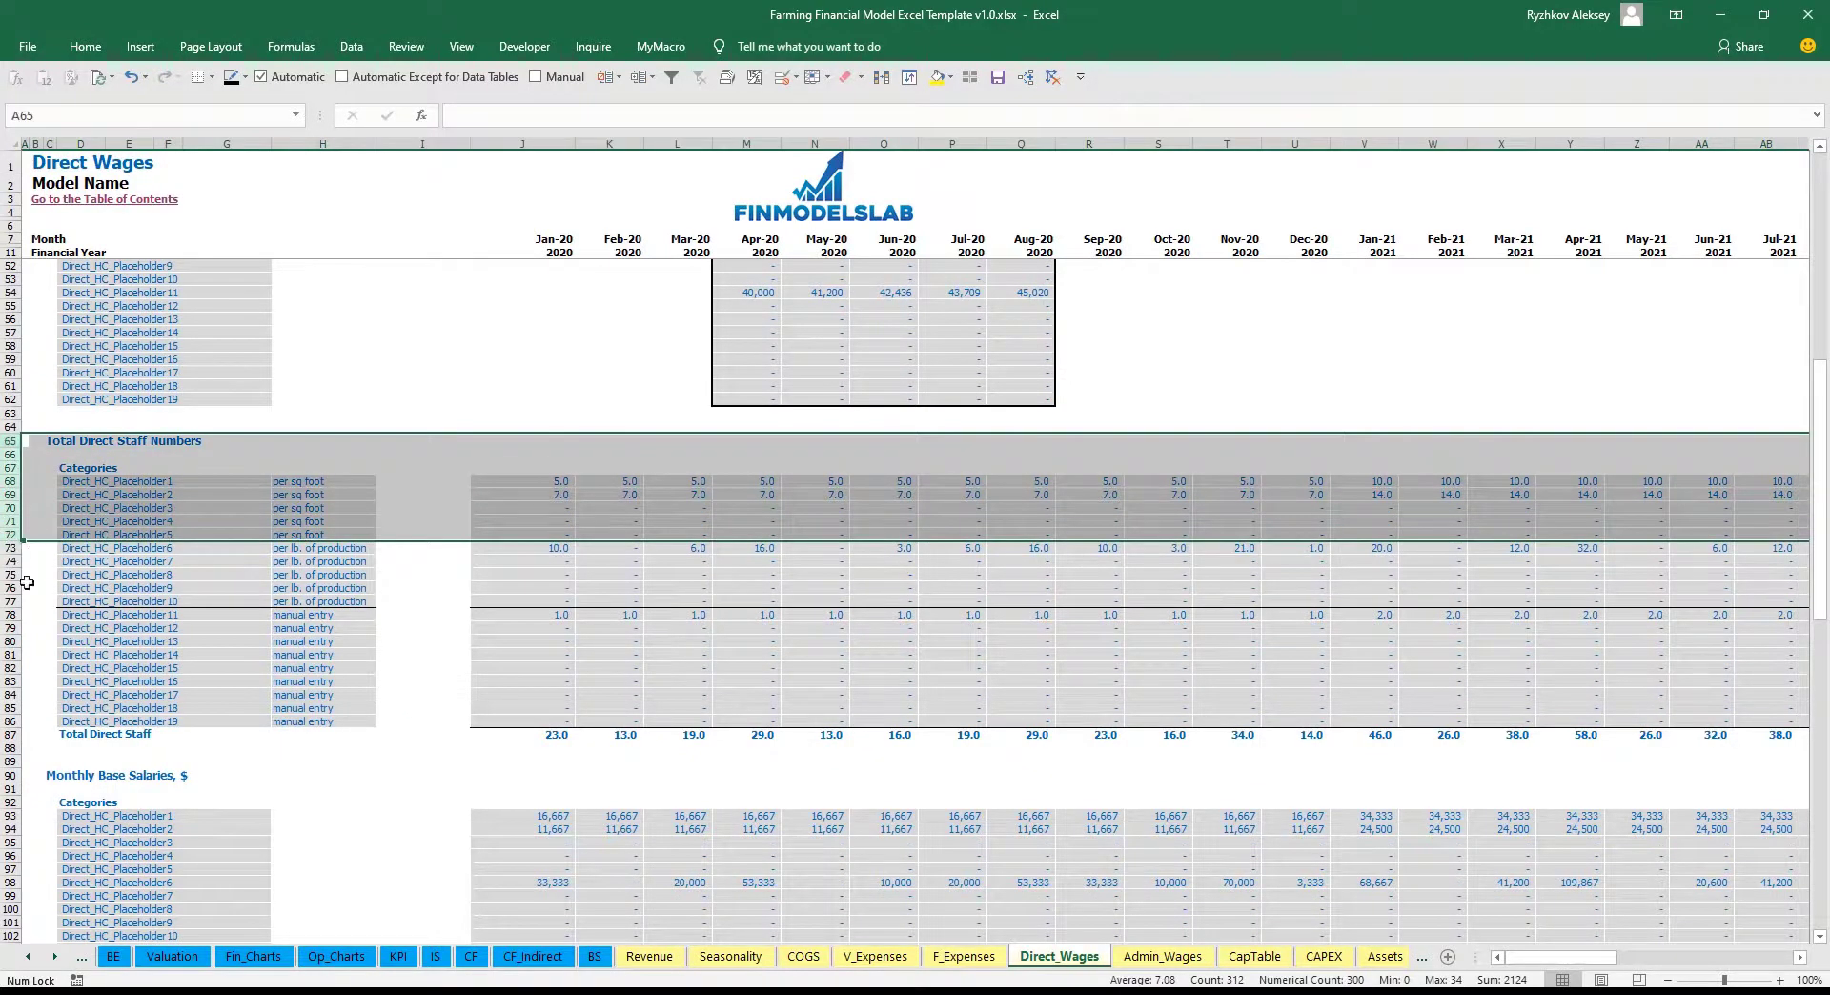
scroll(44, 636, down, 8)
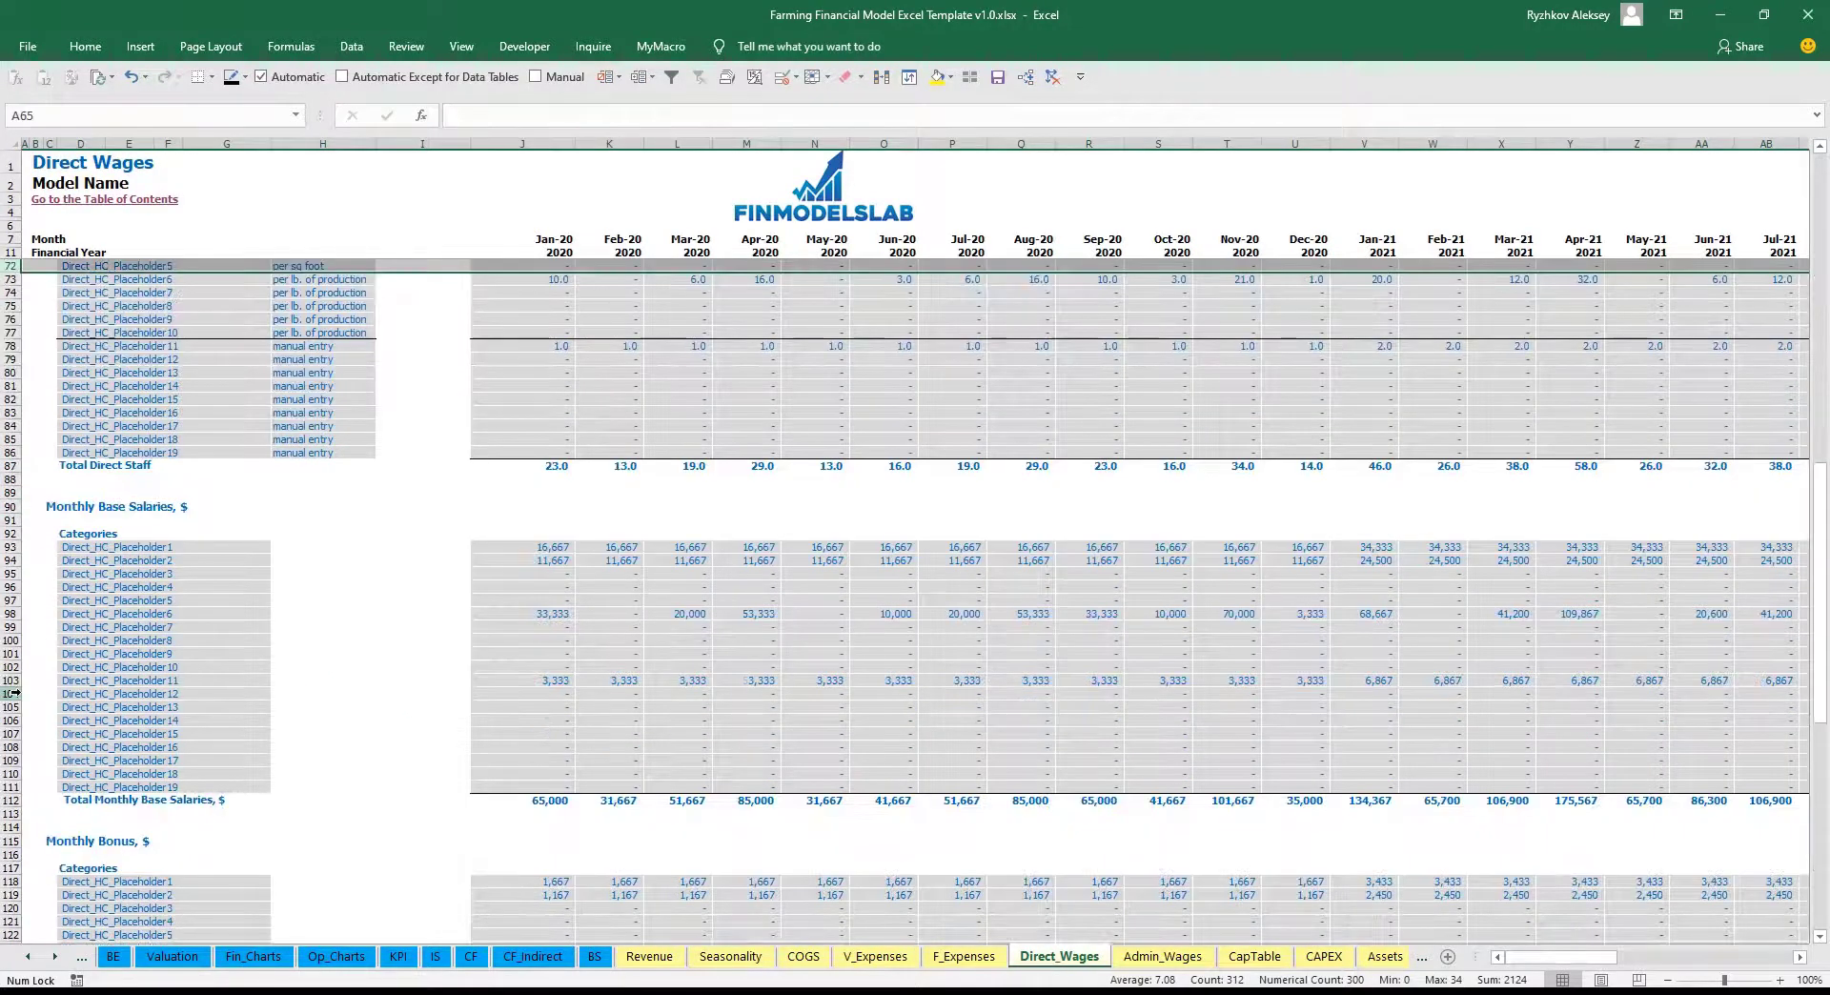
scroll(23, 651, down, 8)
scroll(19, 591, down, 7)
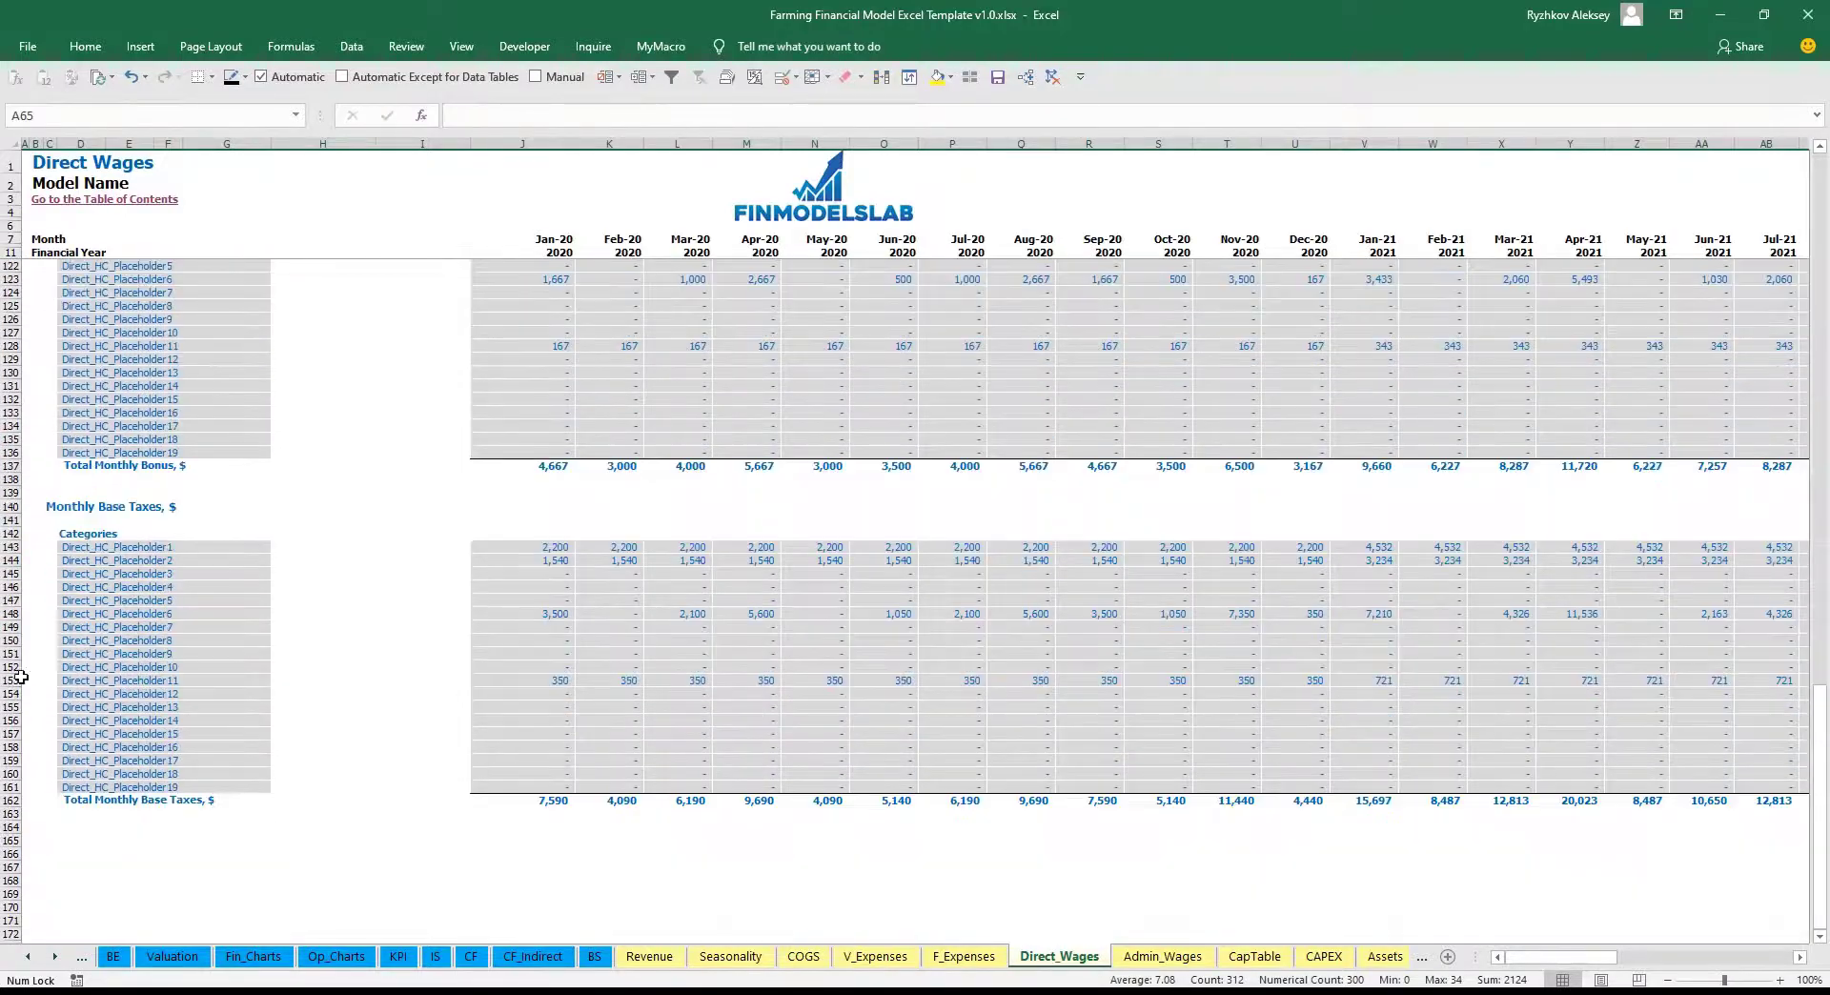
scroll(450, 678, up, 20)
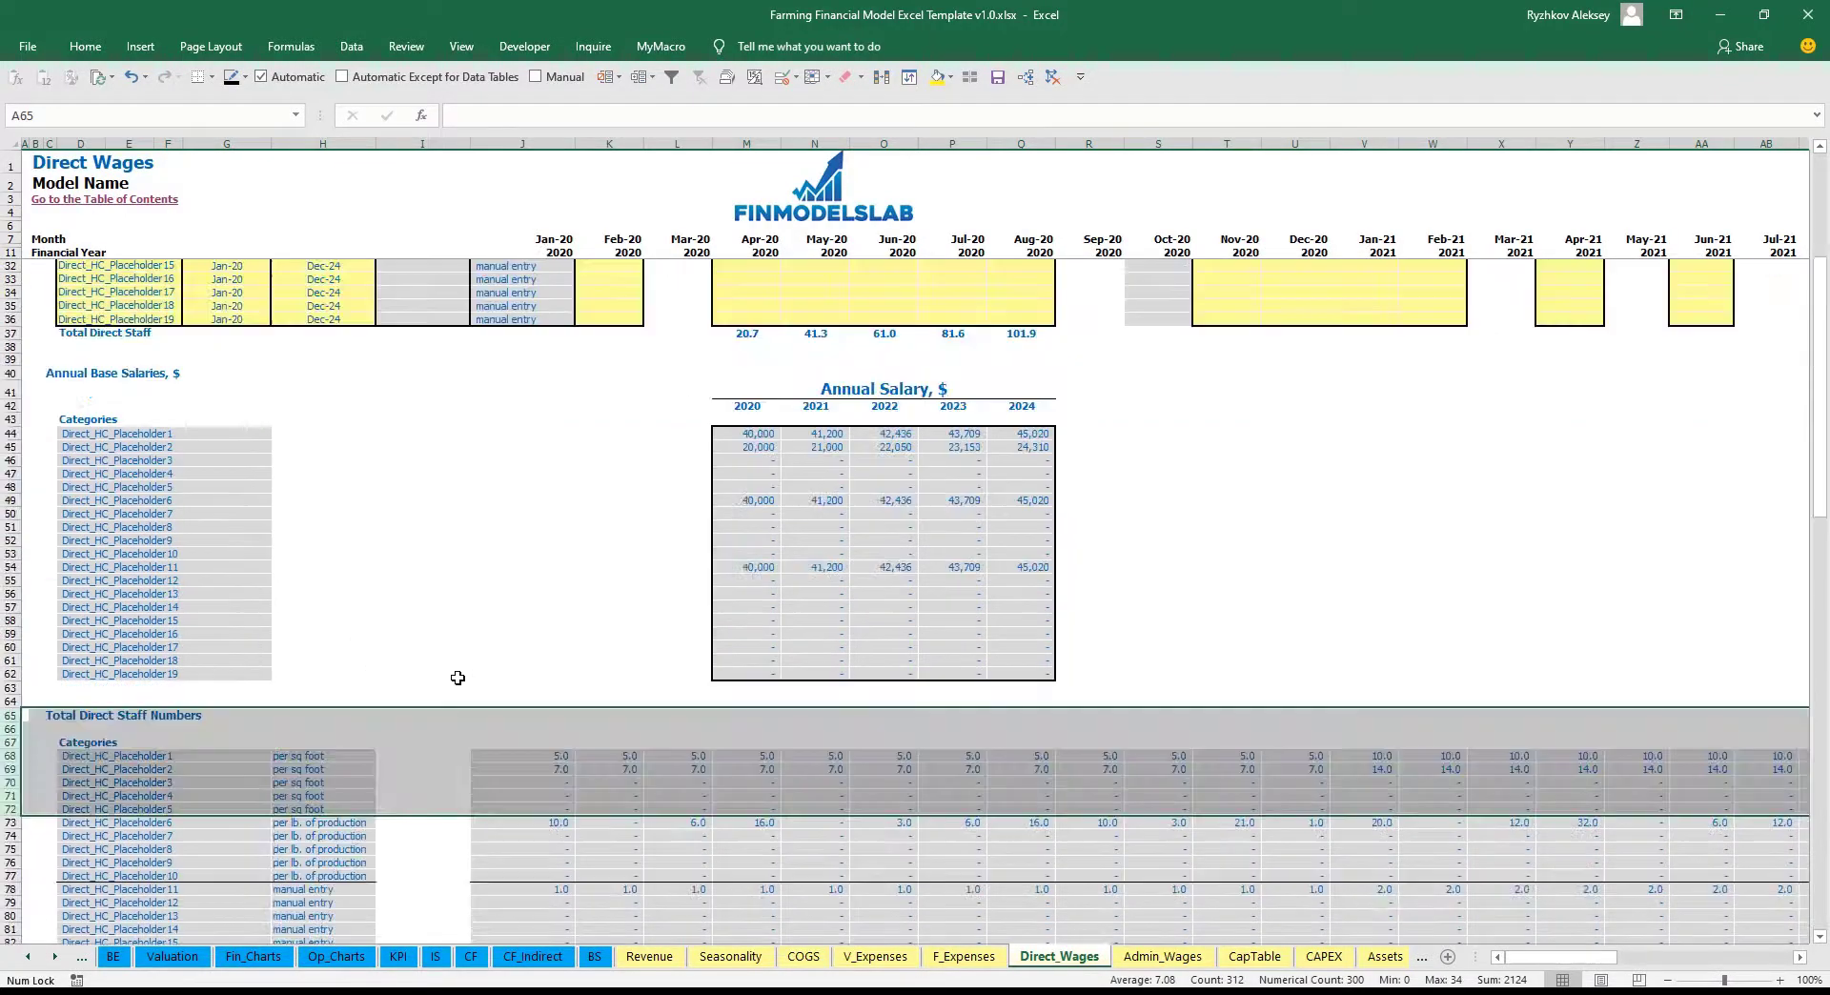
click(531, 678)
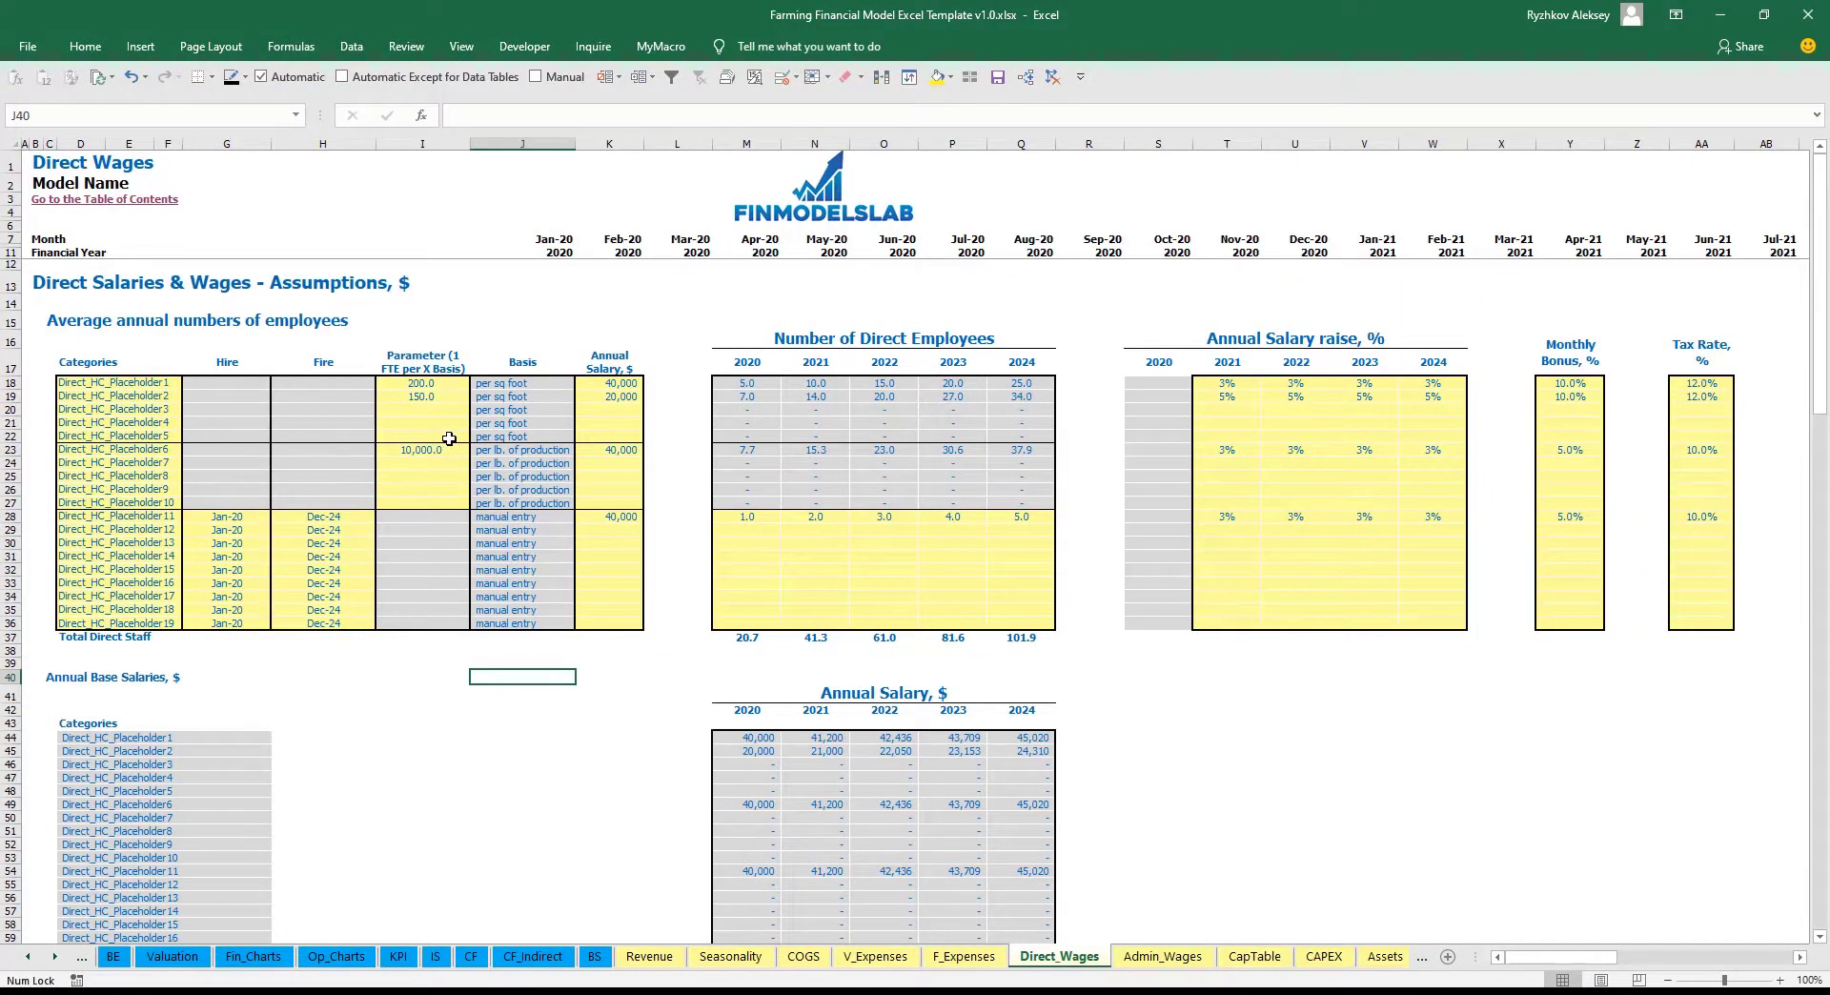
Examine Direct_HC_Placeholder6's production-based parameter, basis, annual salary, salary raises, bonus, tax rate and yearly employee numbers.
click(528, 448)
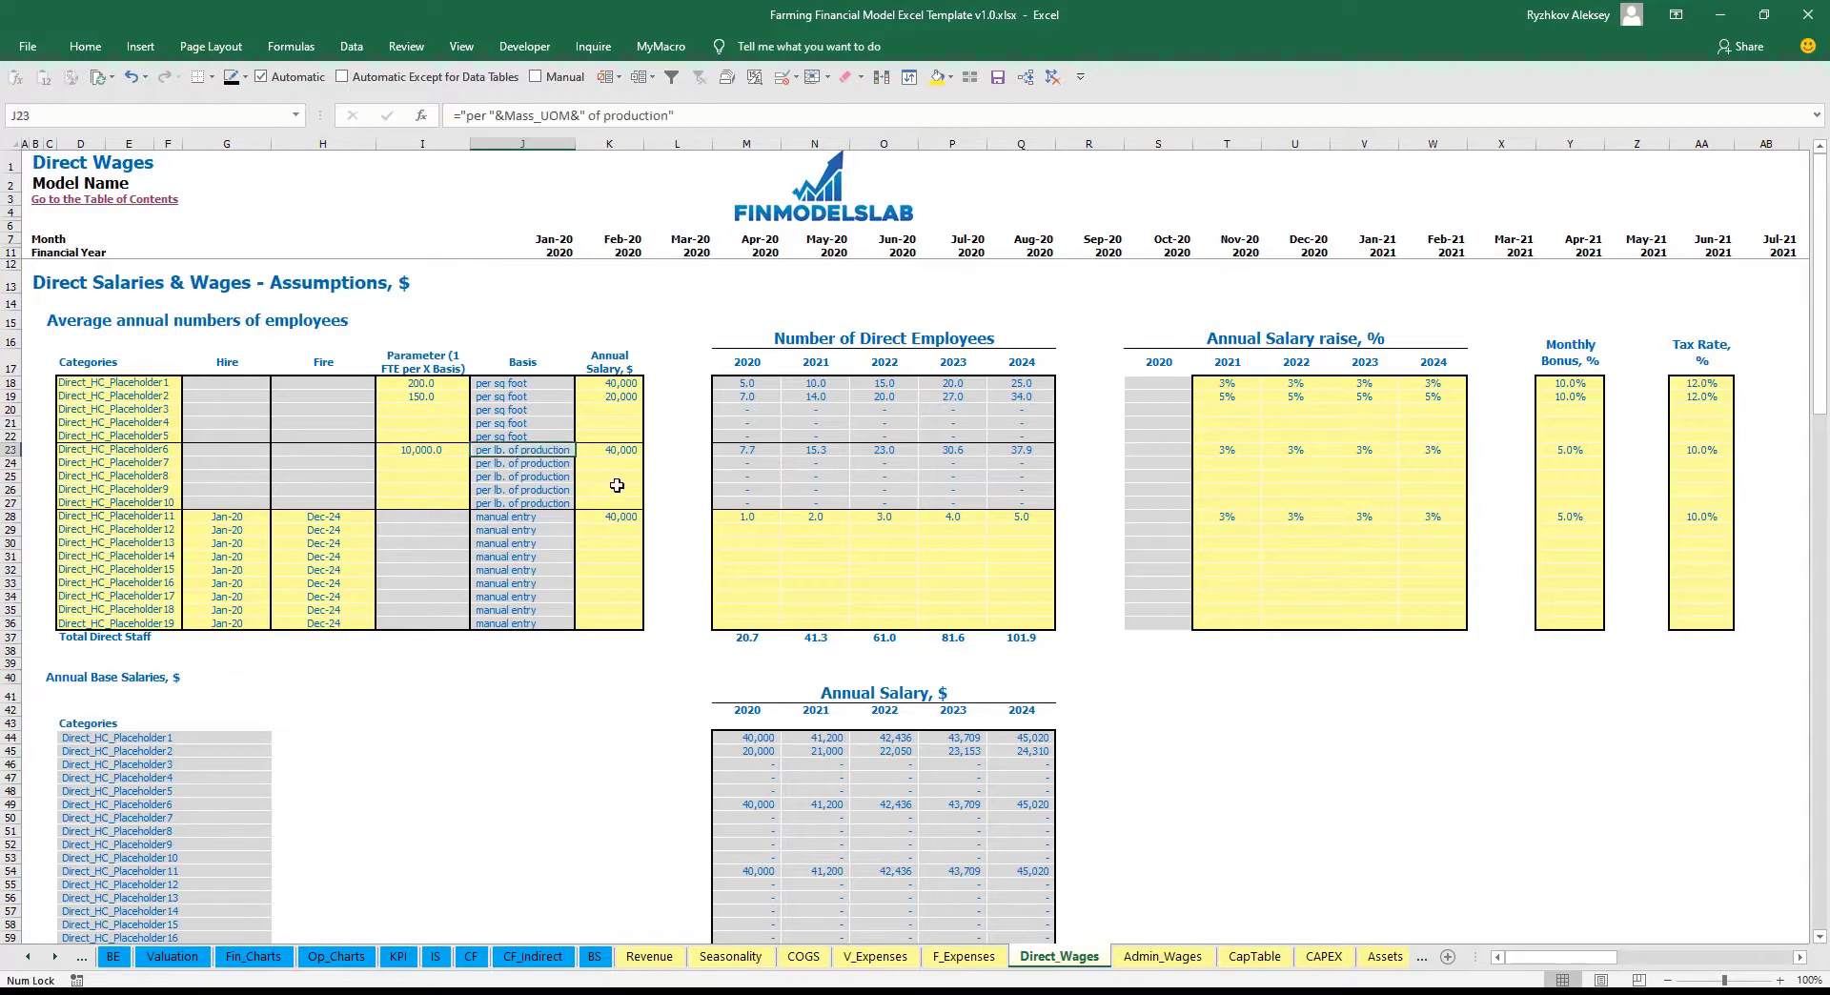
key(Left)
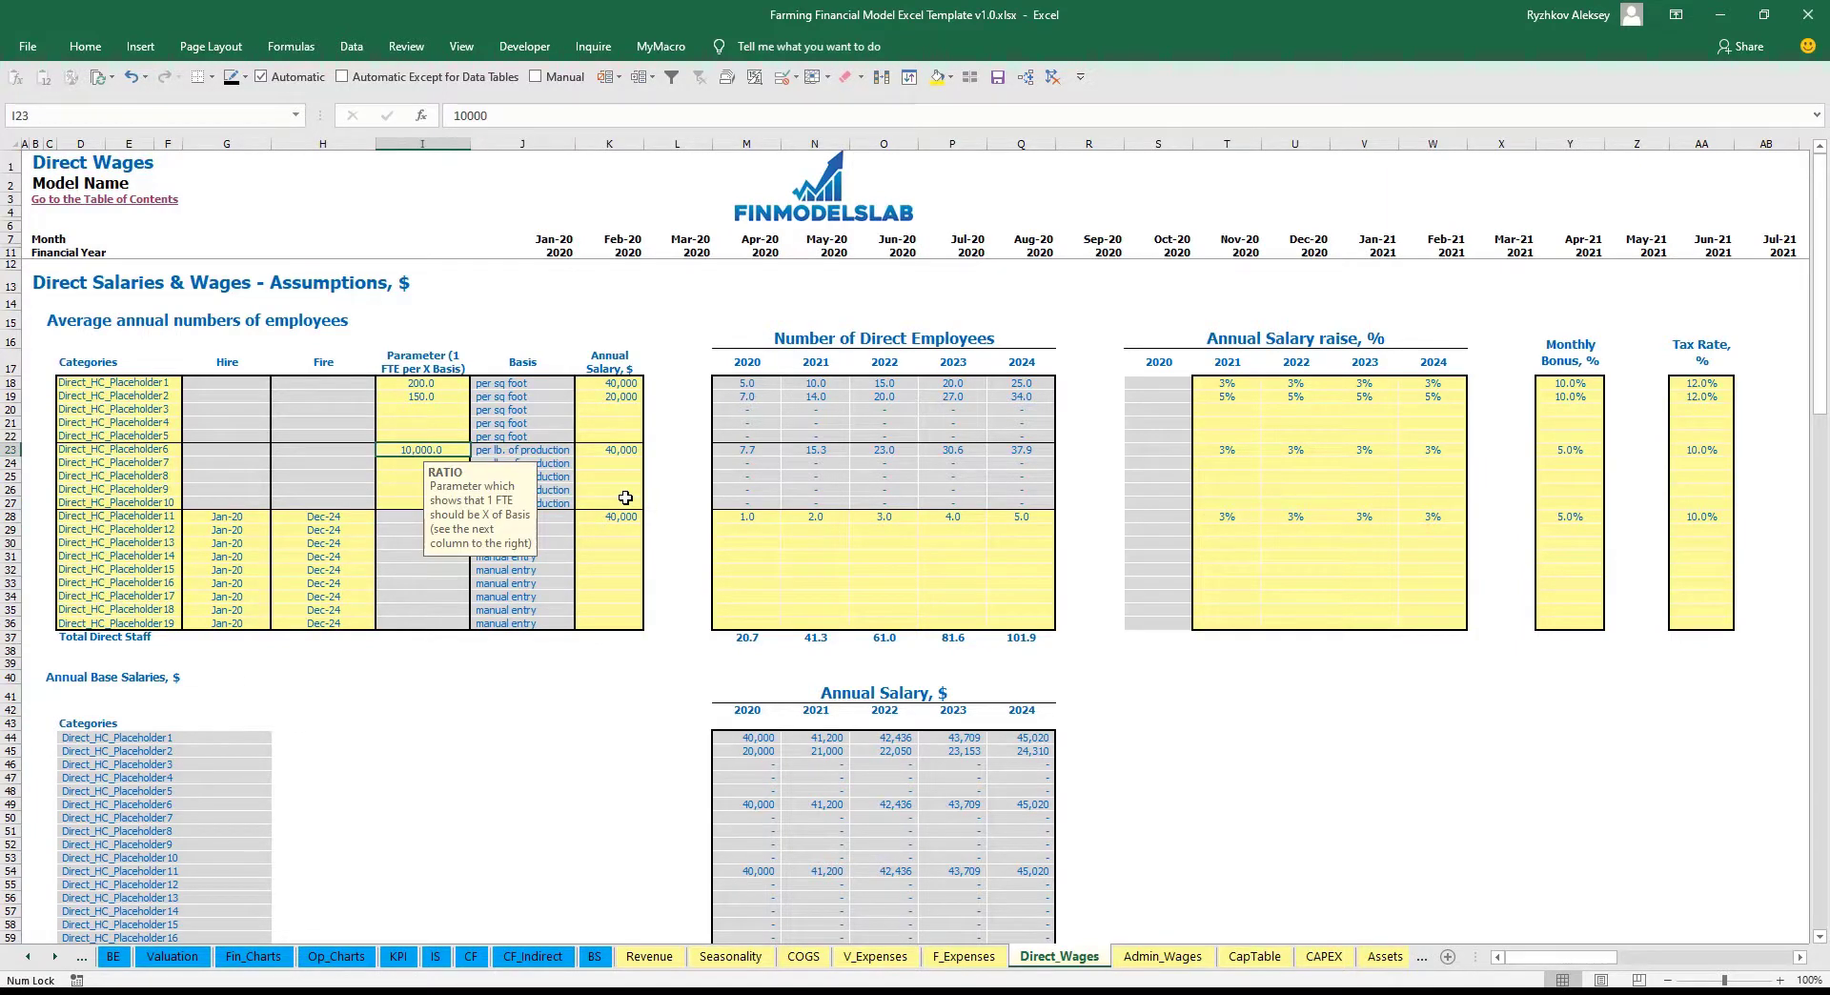
key(Right)
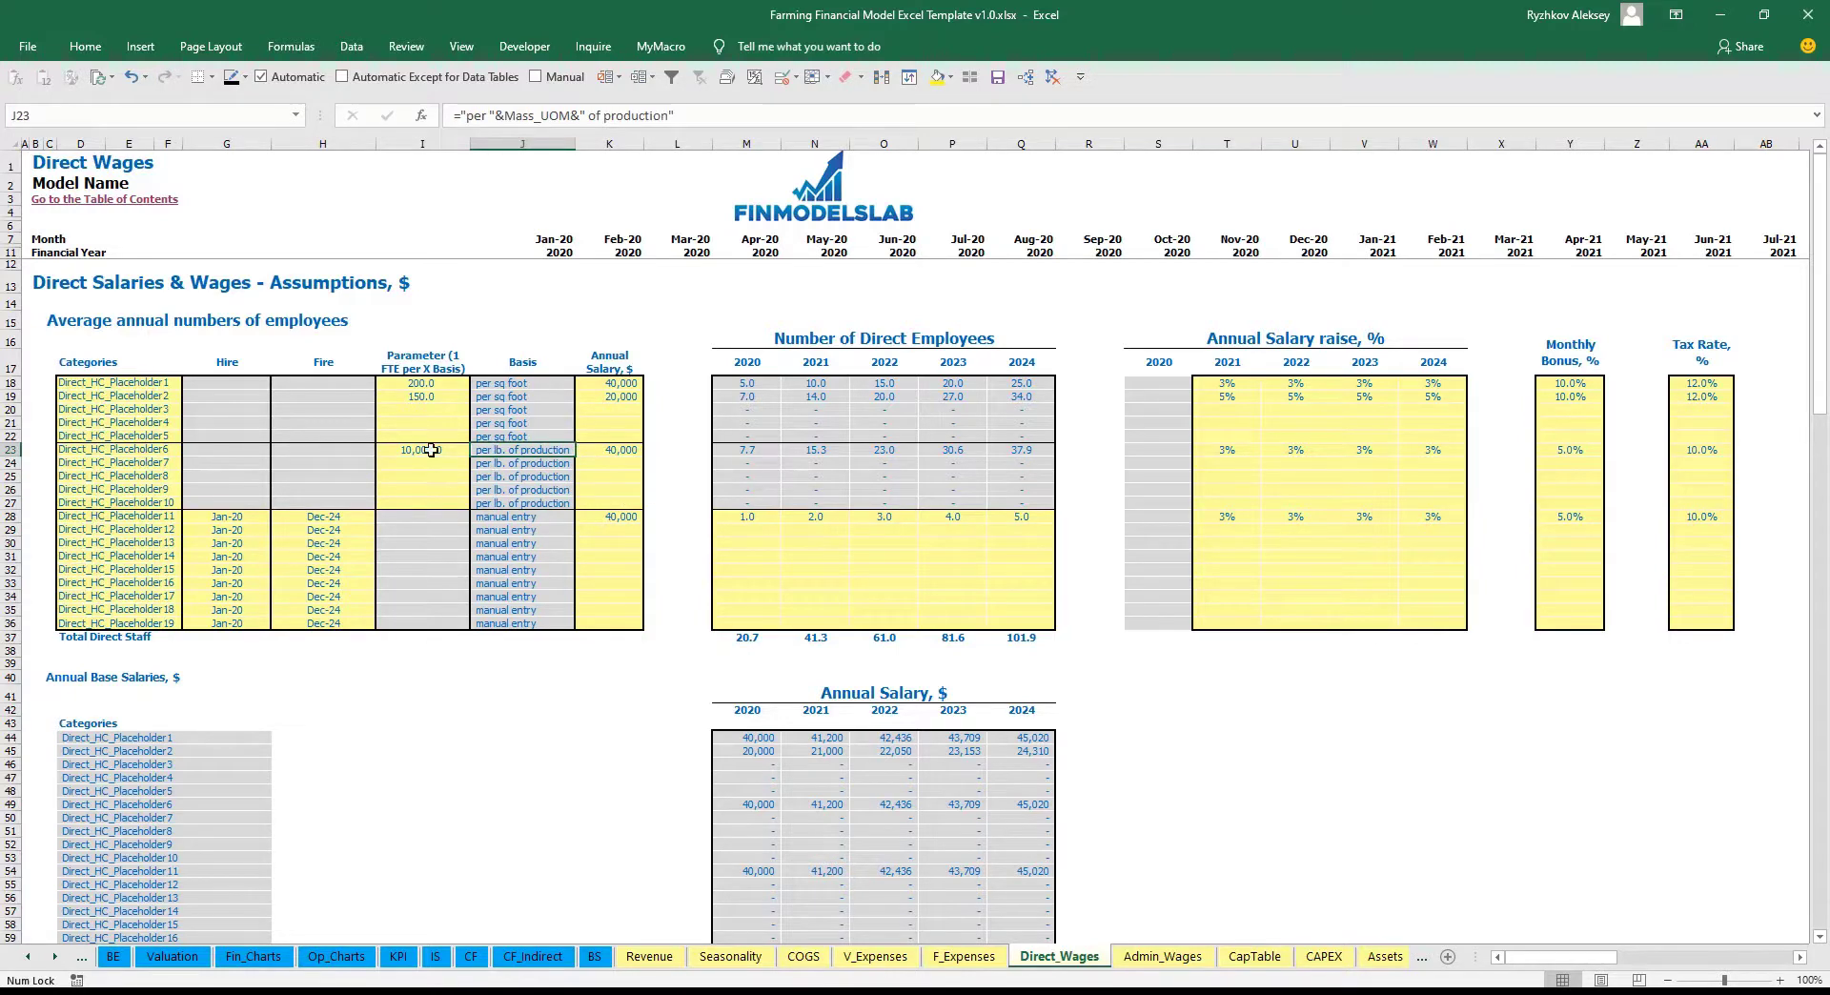
click(603, 451)
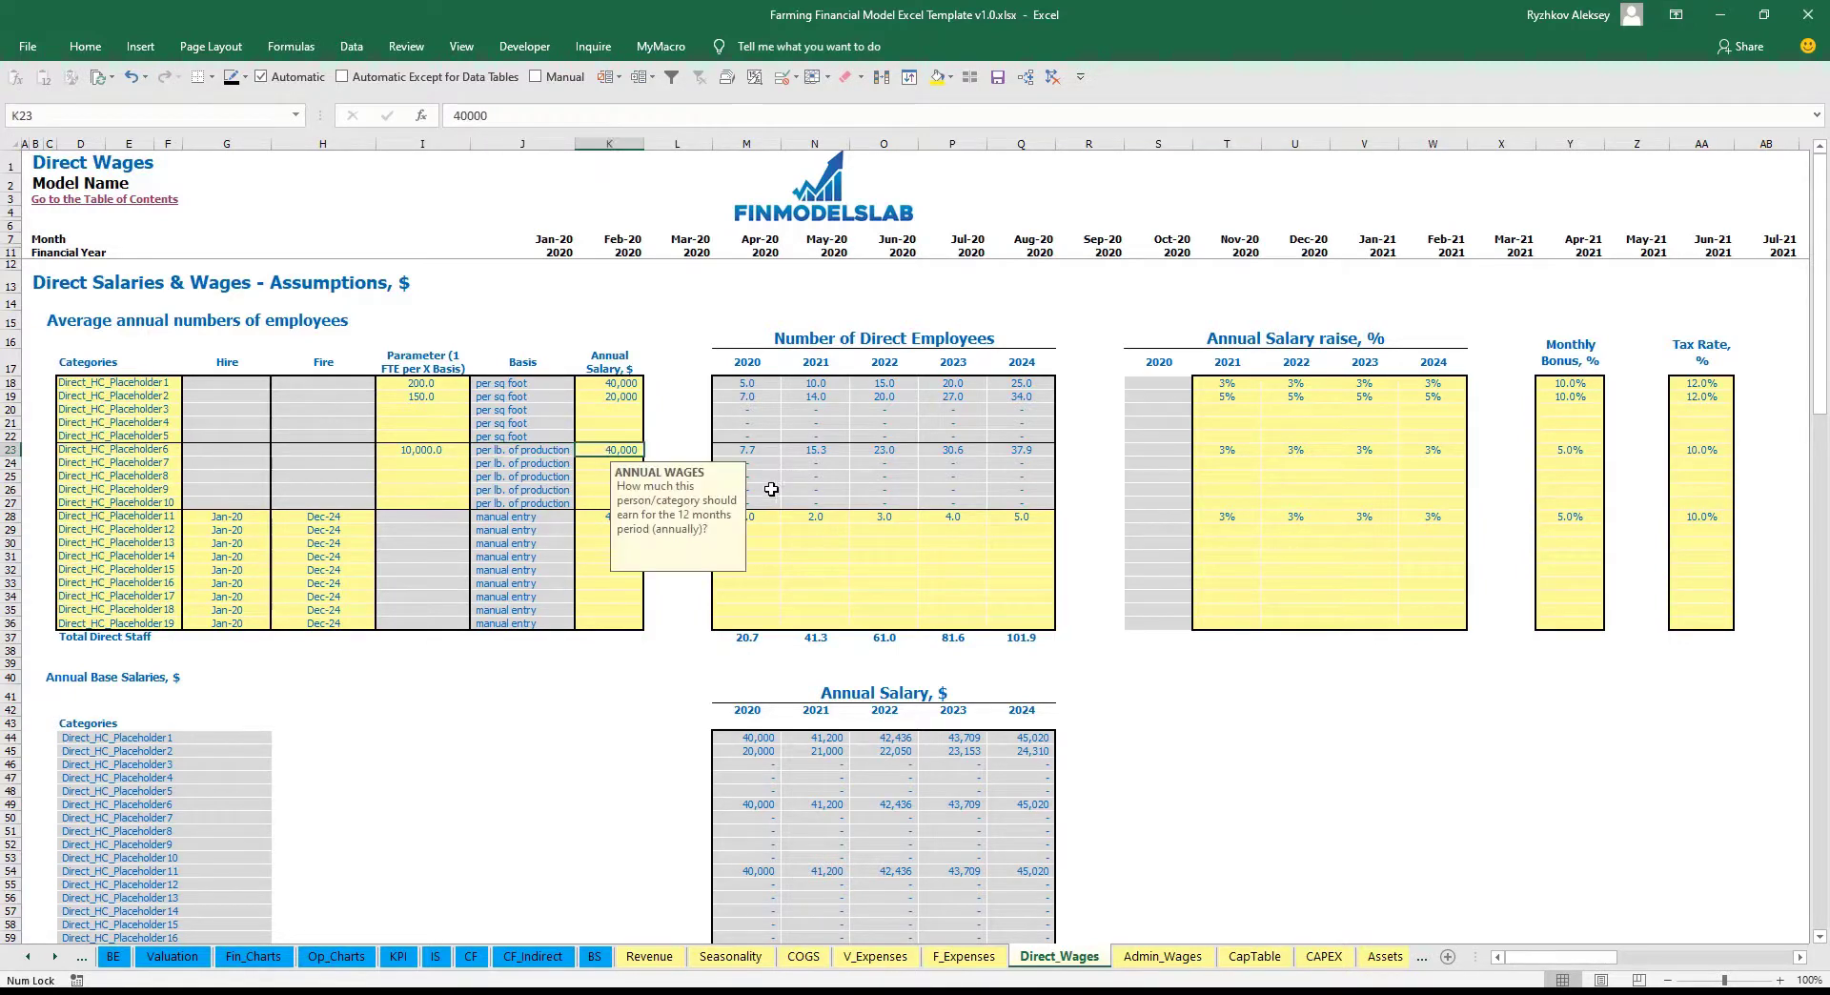
drag(1245, 447, 1436, 450)
click(1565, 452)
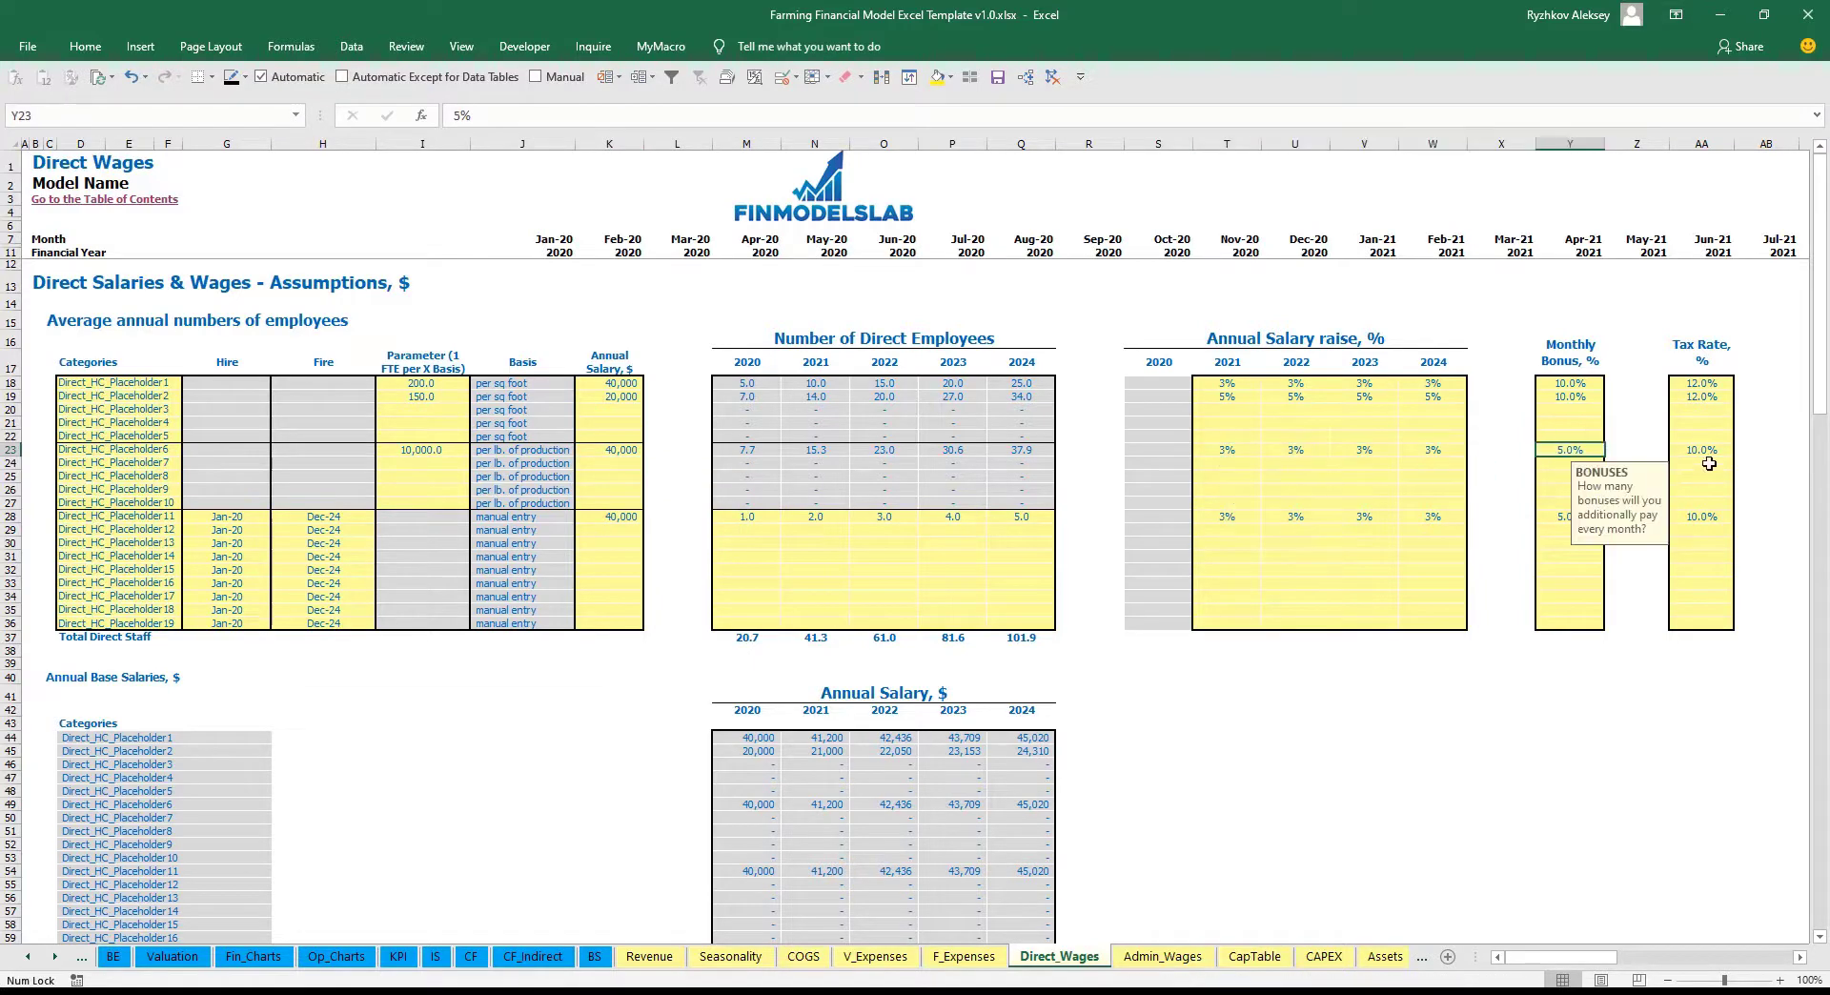
click(1706, 450)
drag(739, 452, 1034, 450)
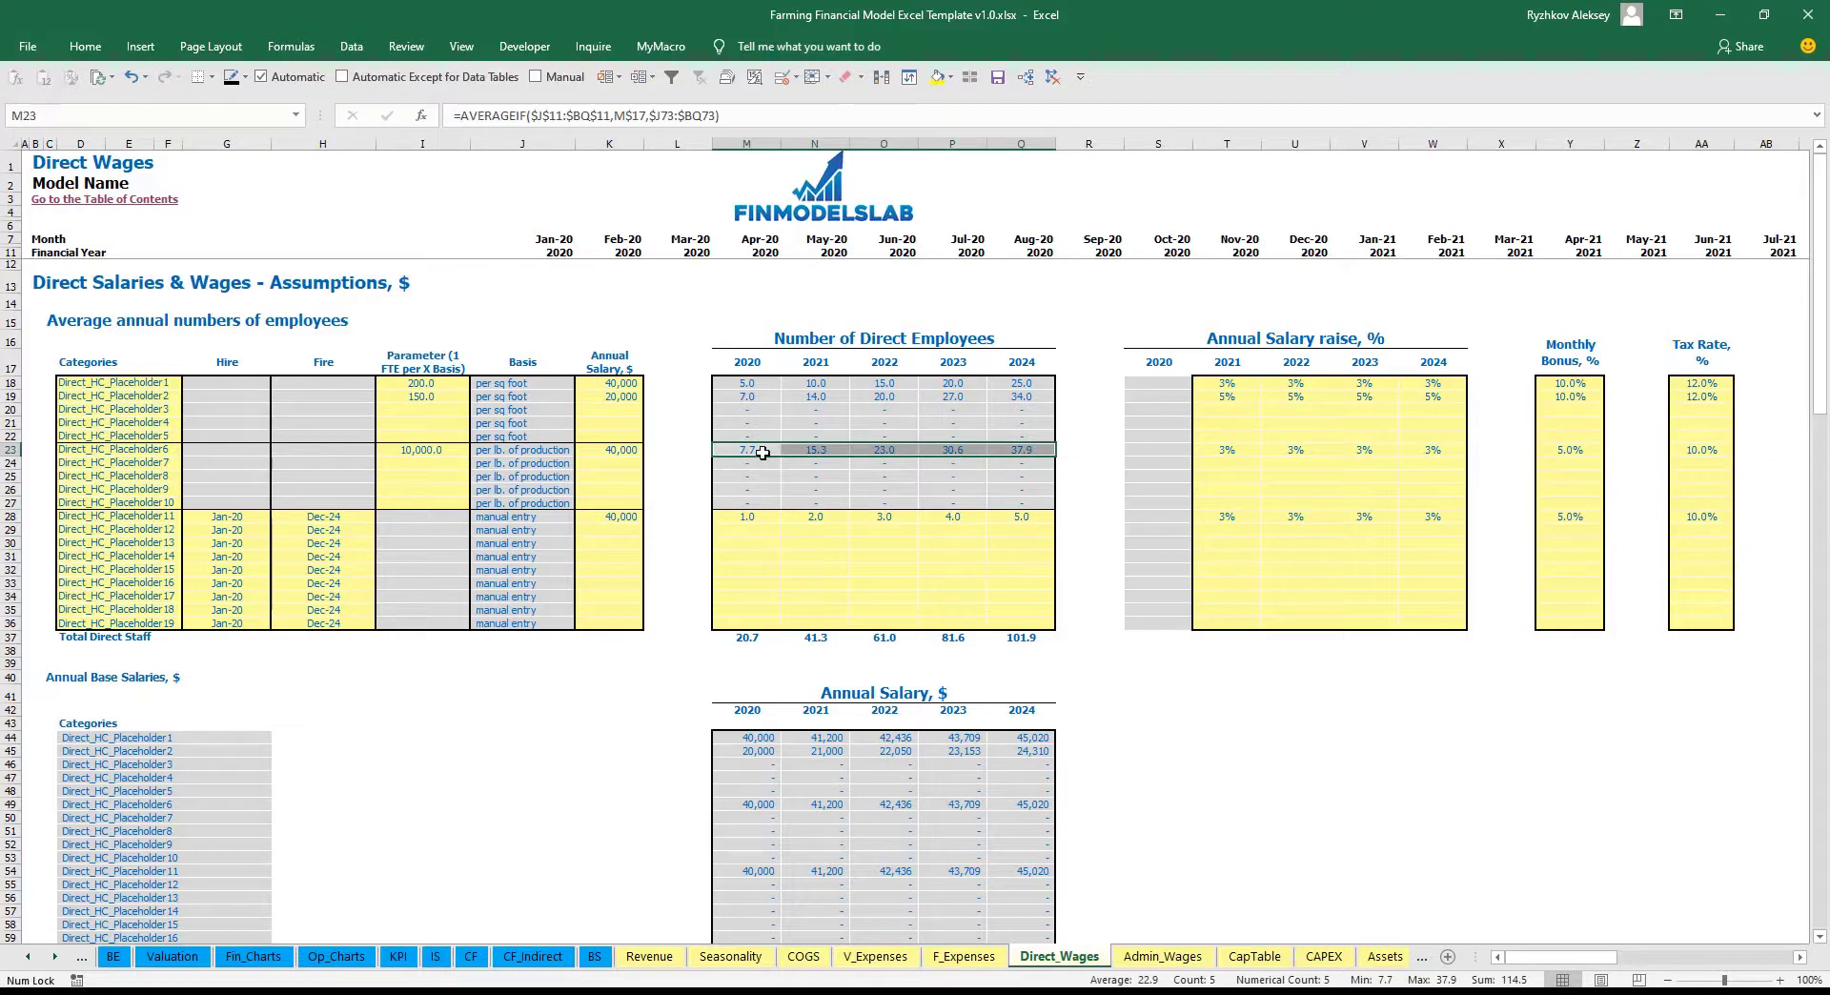
click(544, 450)
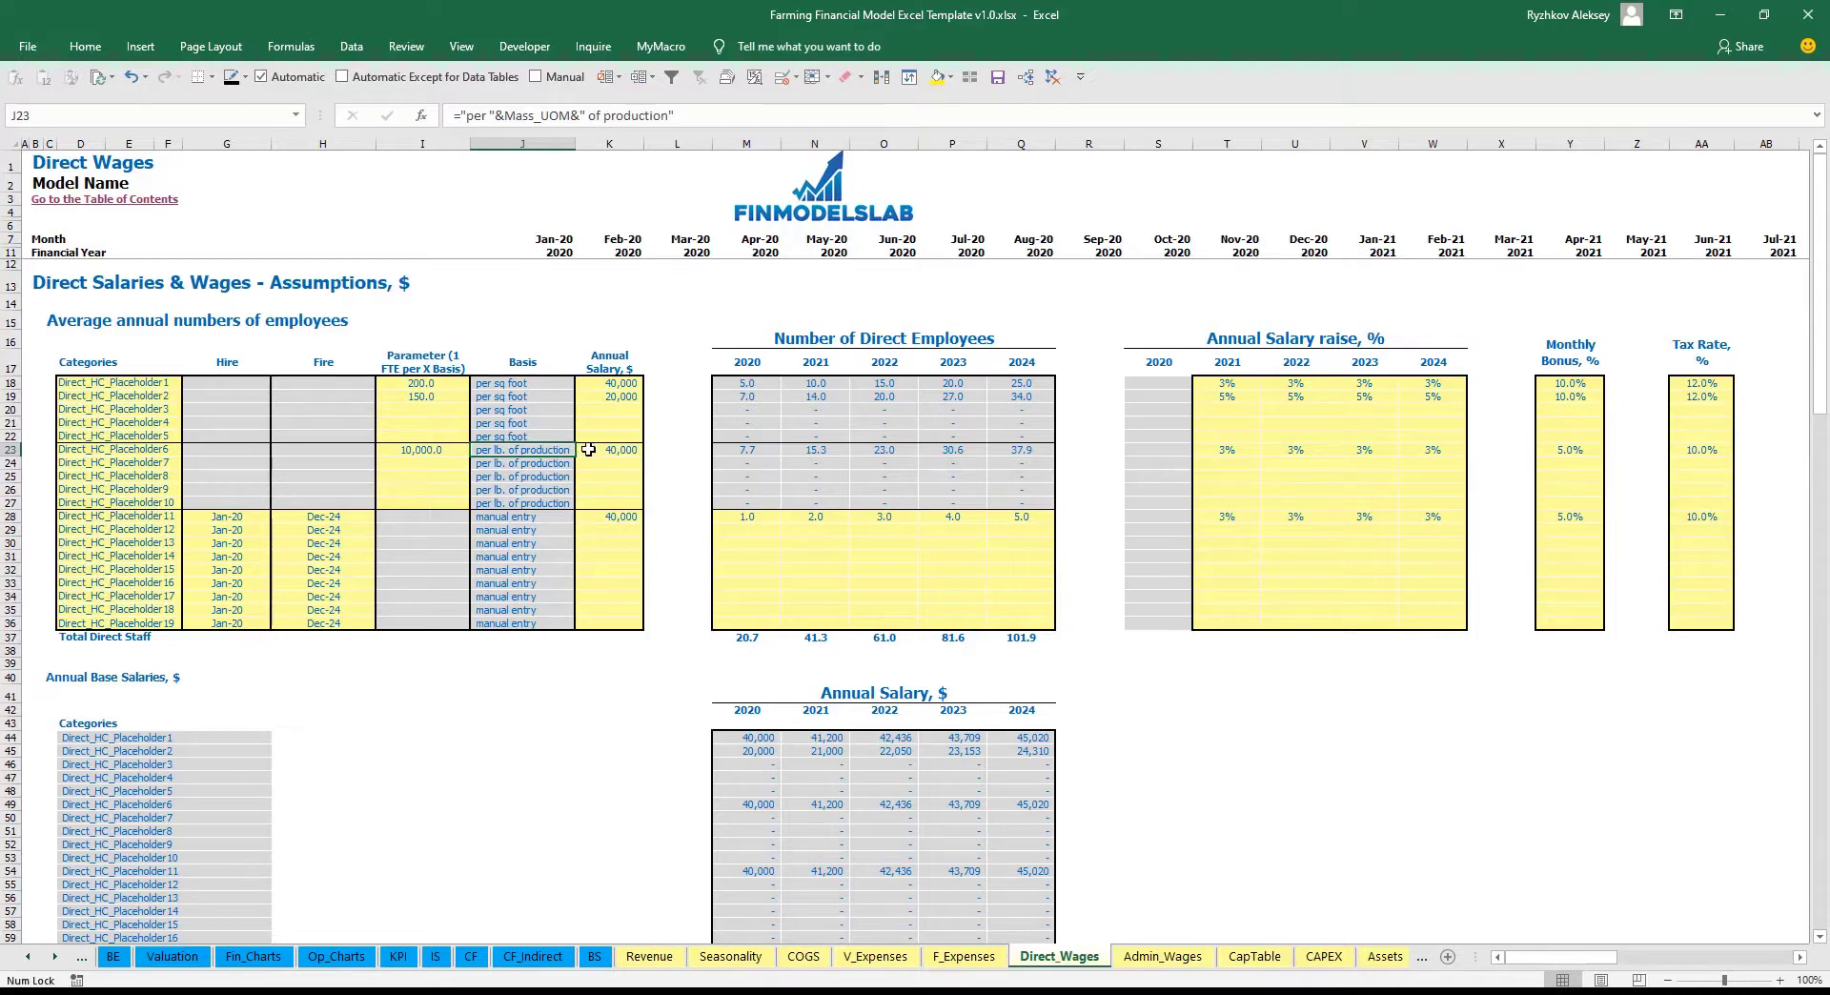
Set the hire date of the first manual-entry category, Direct_HC_Placeholder11, to Feb-20 and check its fire date.
click(116, 520)
click(384, 738)
drag(145, 522, 153, 626)
click(276, 682)
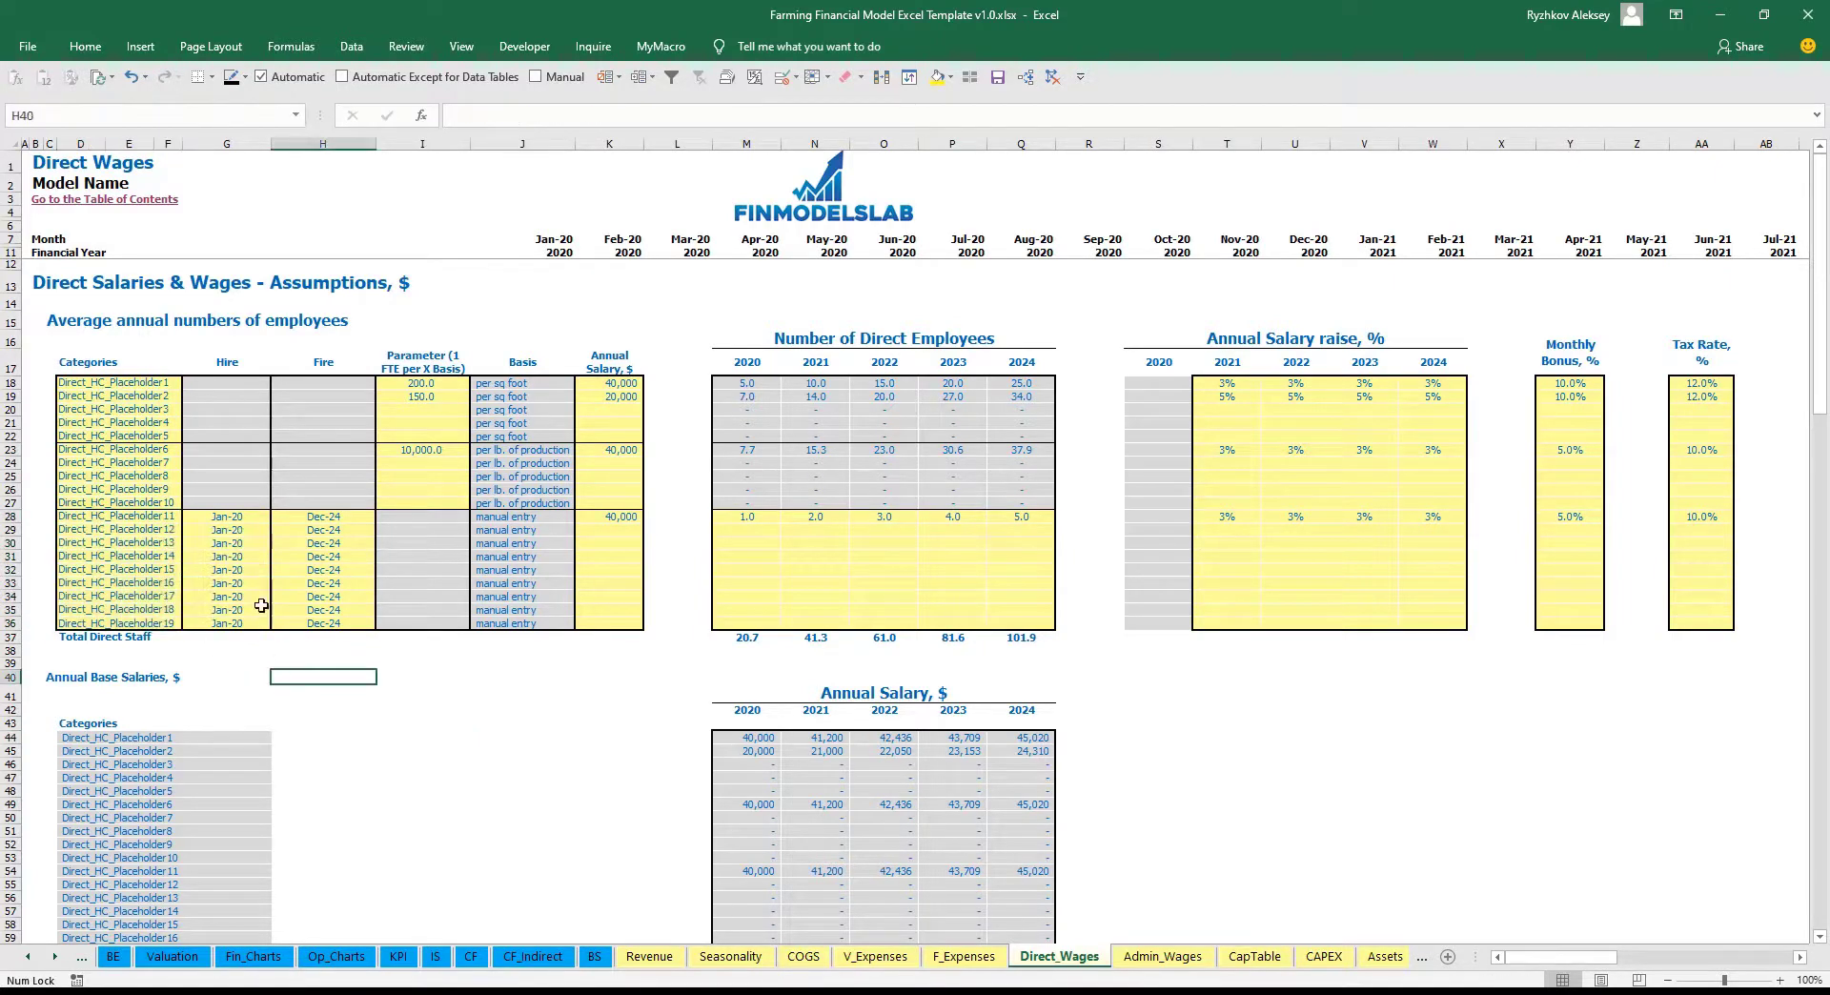
click(265, 517)
click(277, 517)
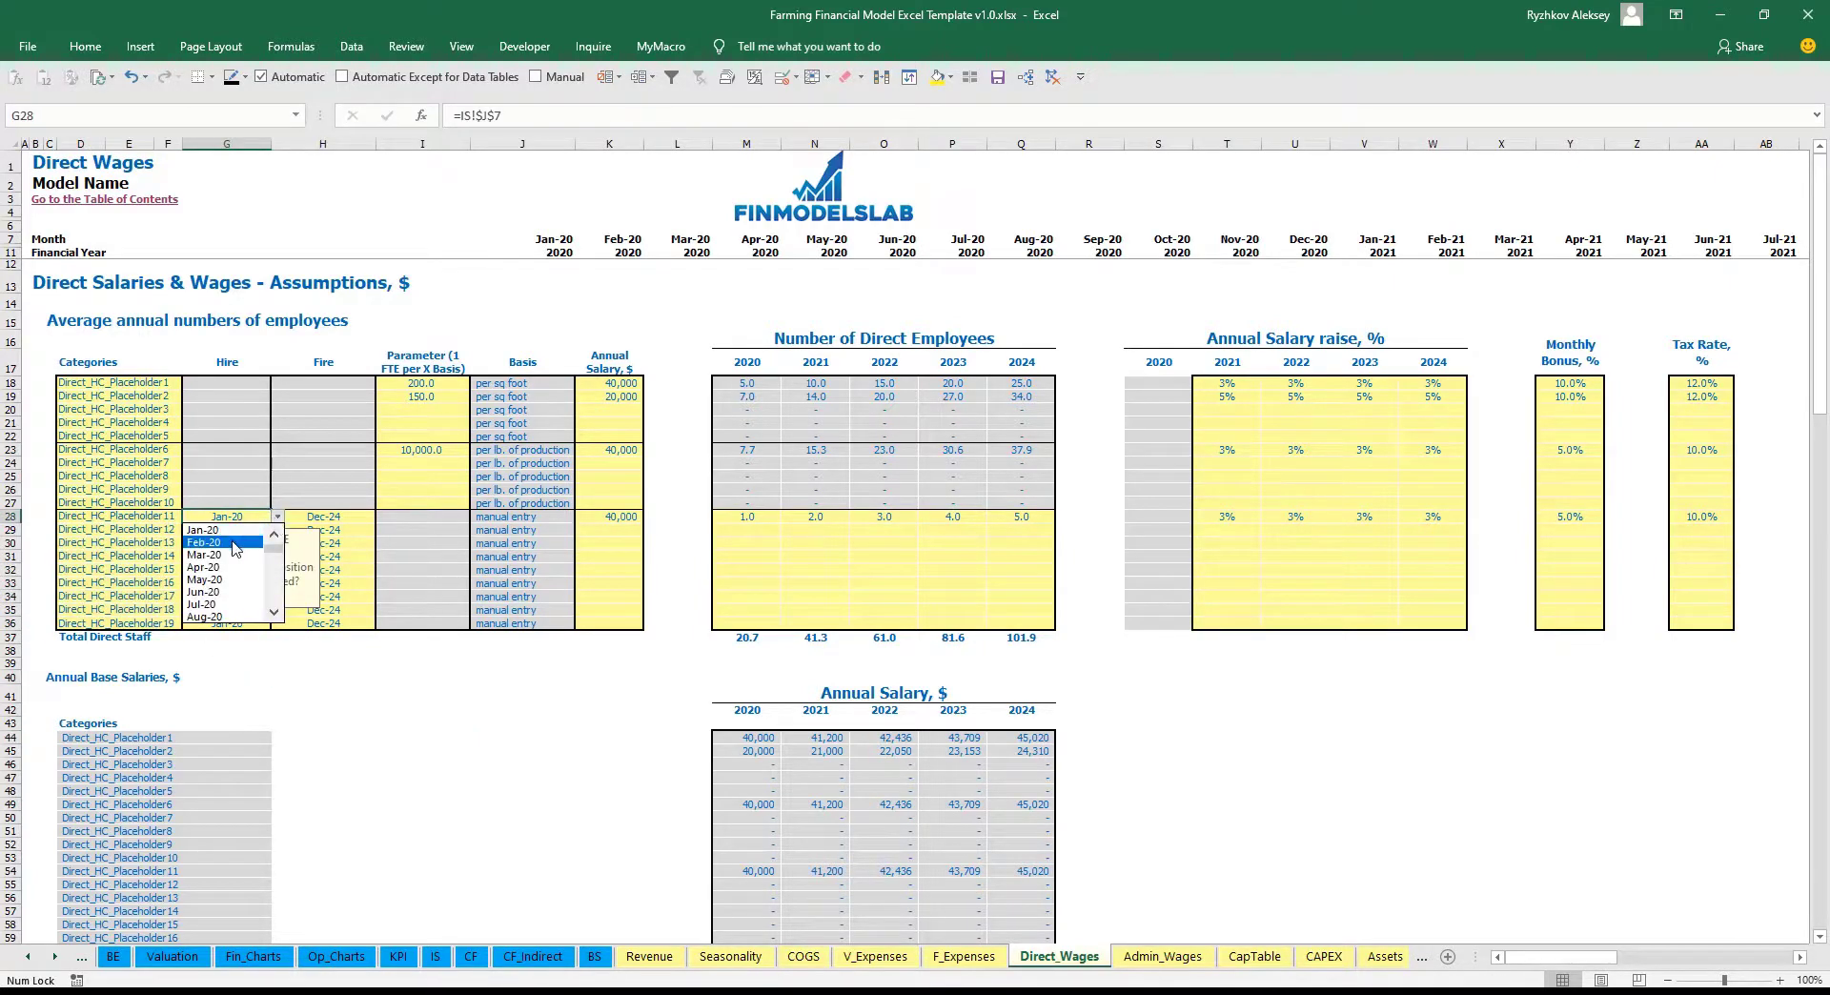
click(234, 544)
click(332, 516)
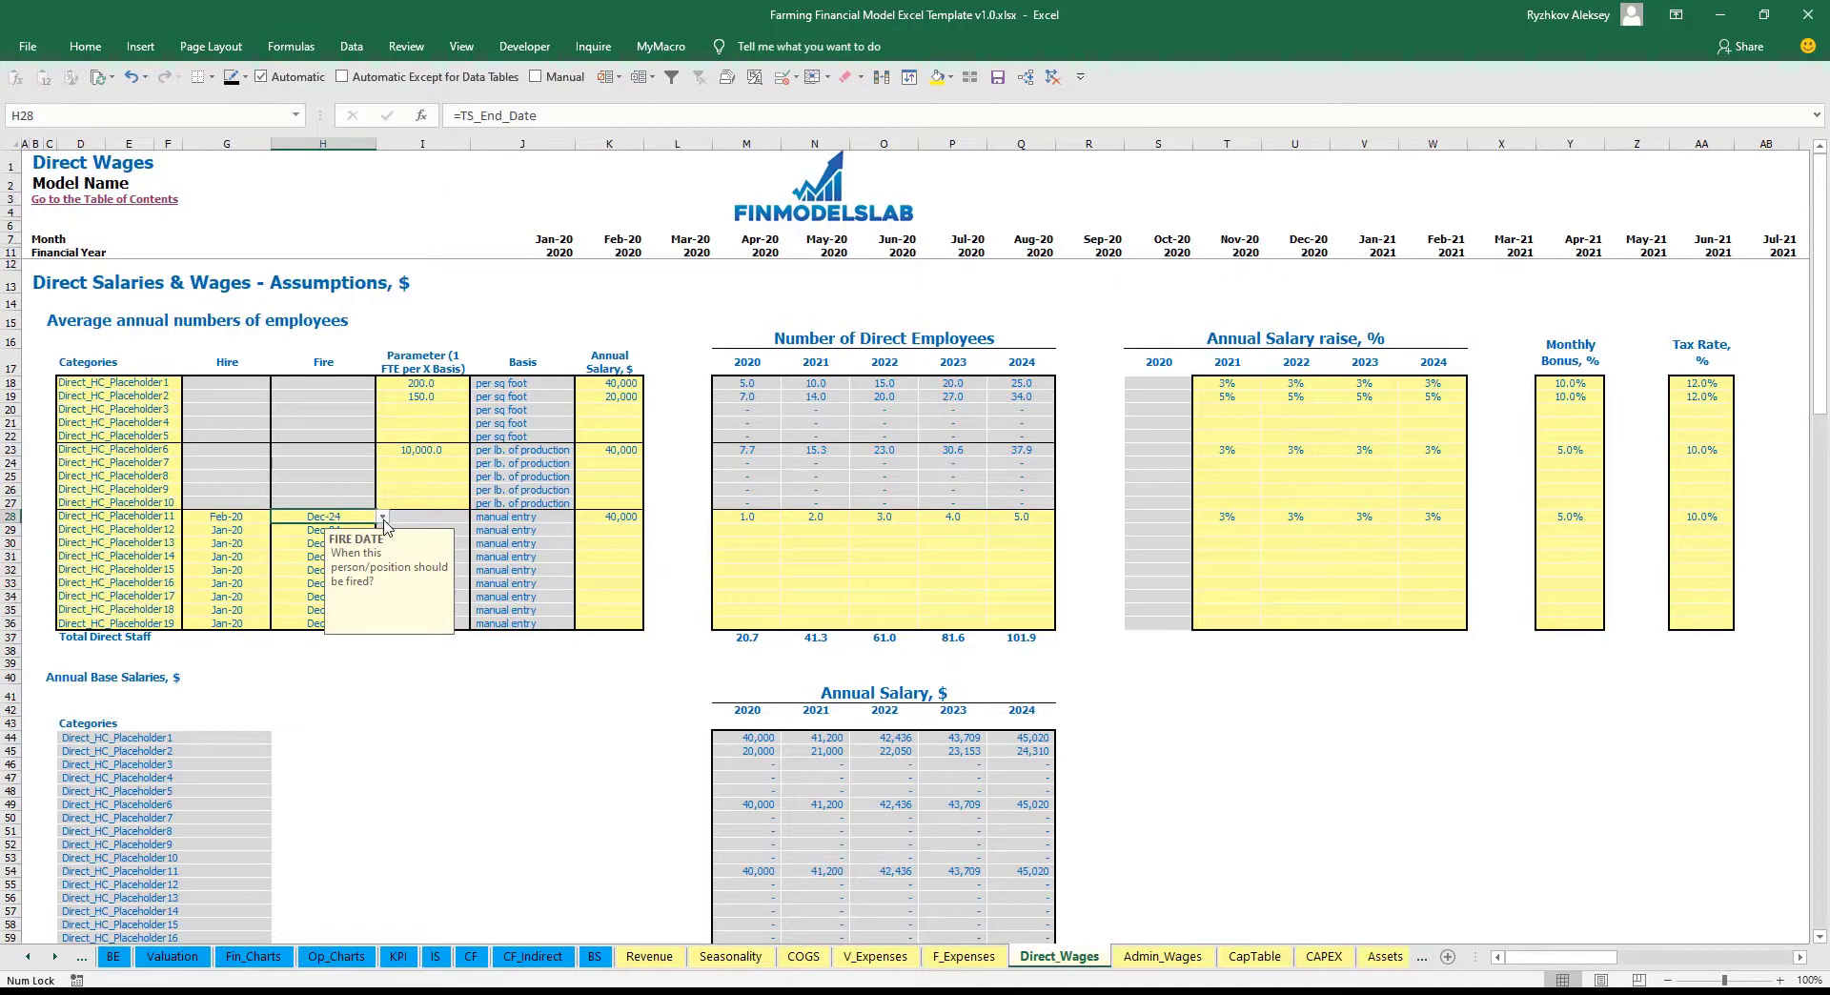
click(537, 729)
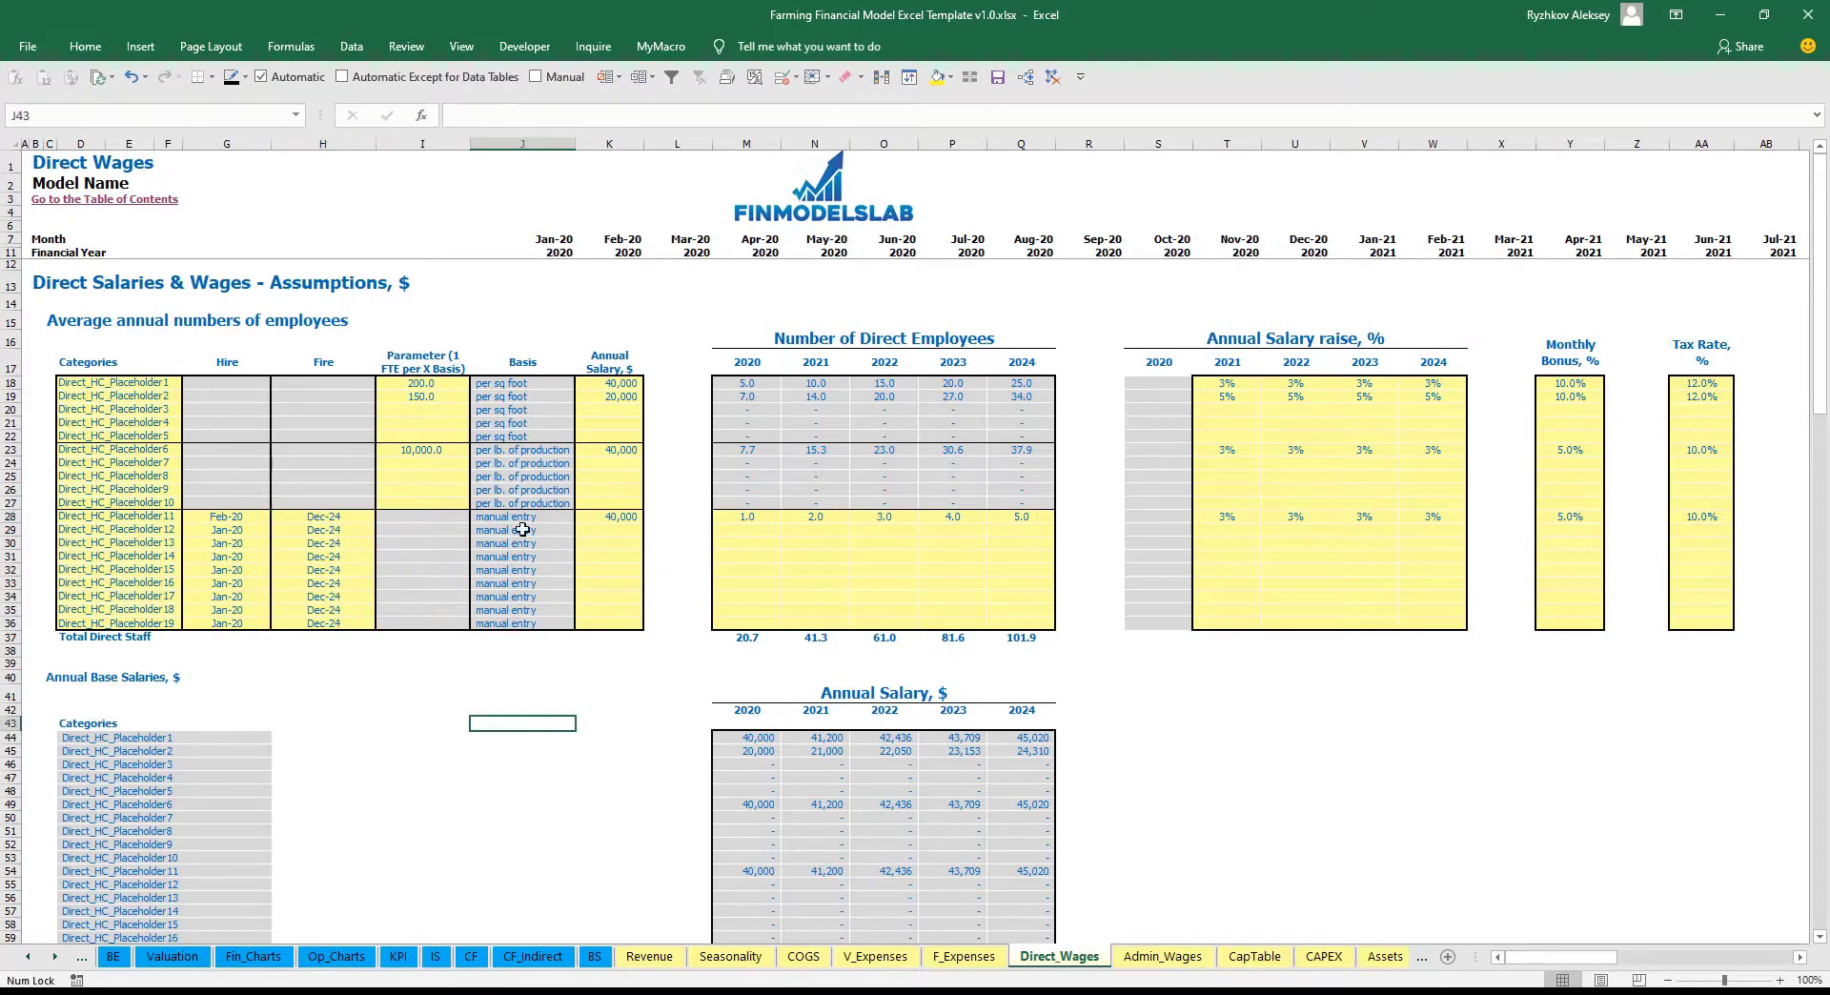
Set Direct_HC_Placeholder11's annual salary to $10,000.
drag(517, 521, 522, 624)
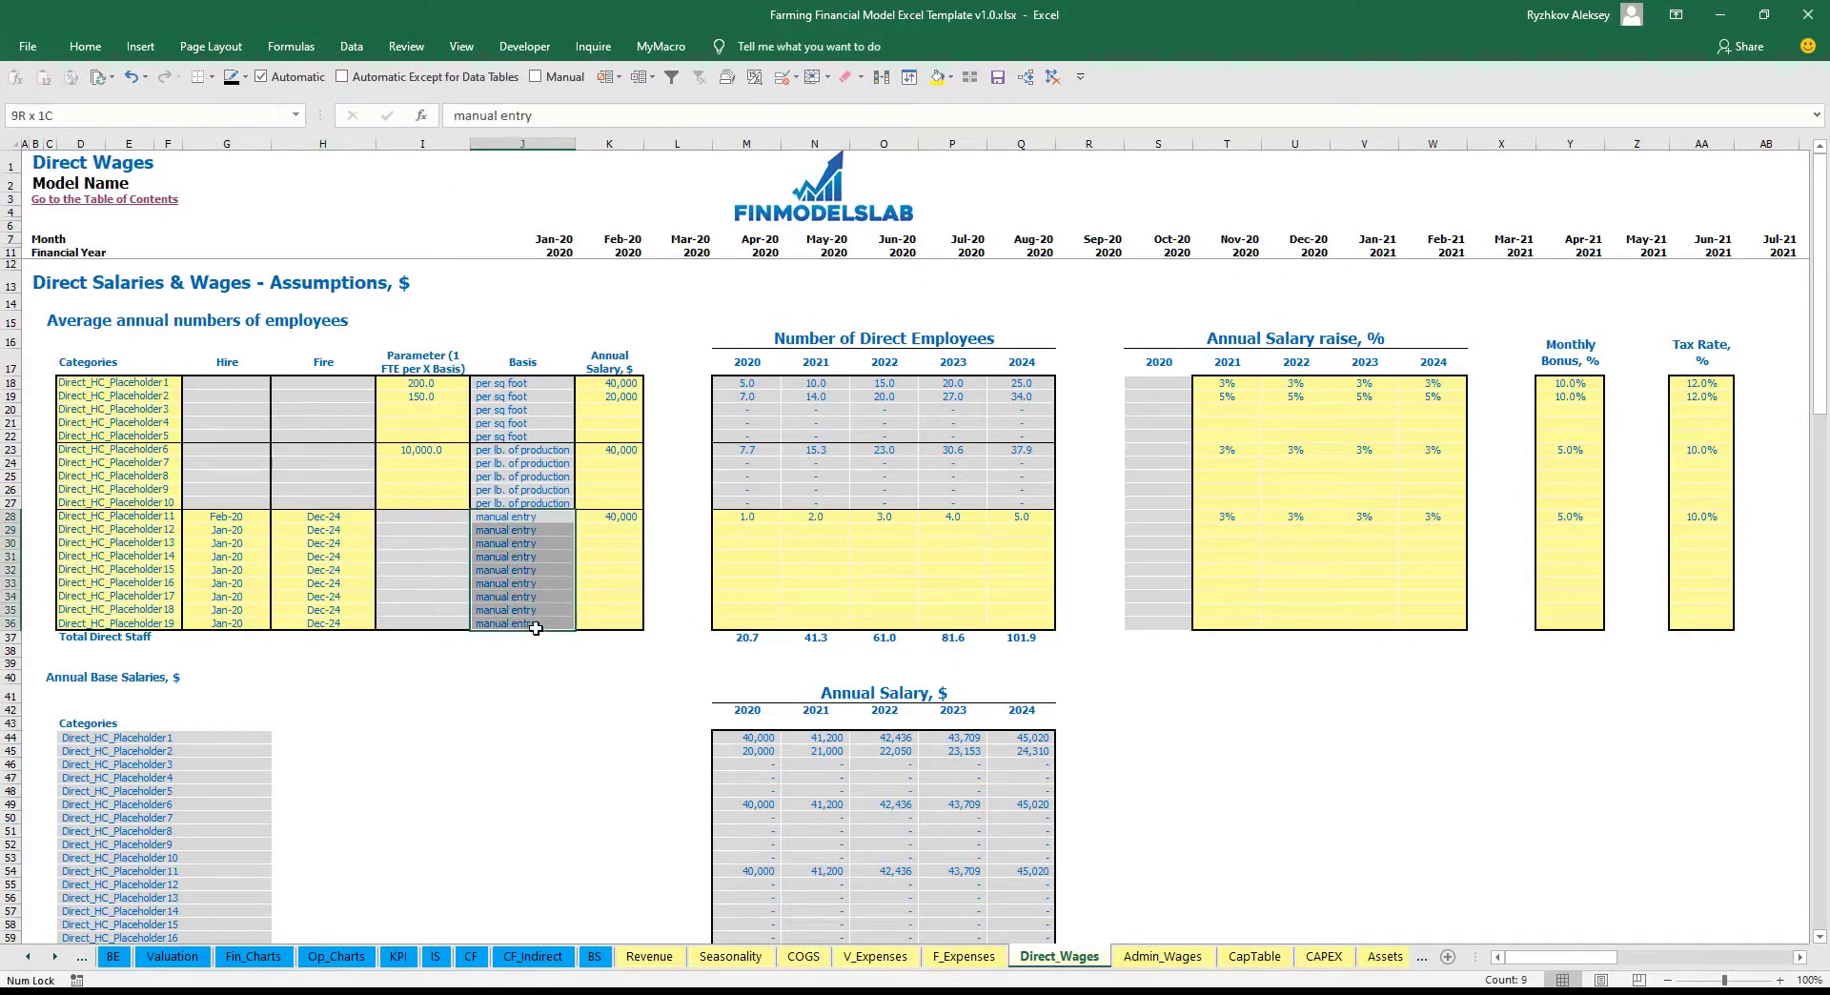
click(621, 515)
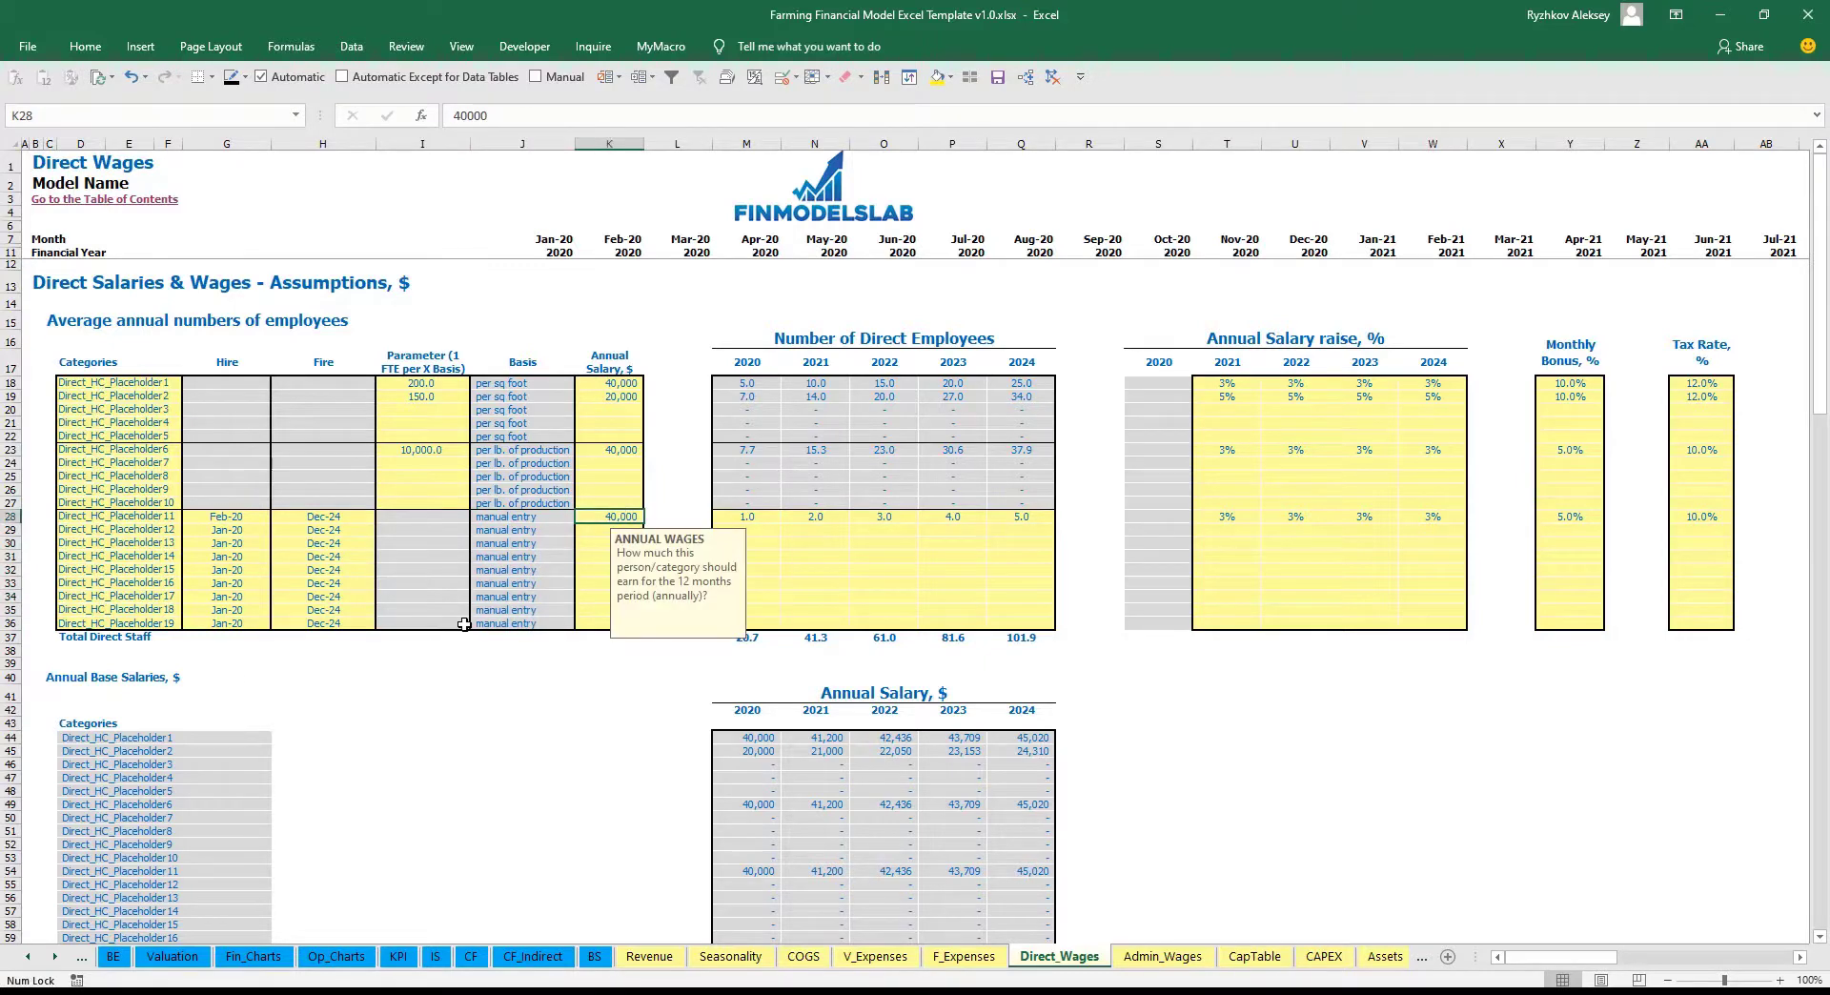
text(100)
key(Return)
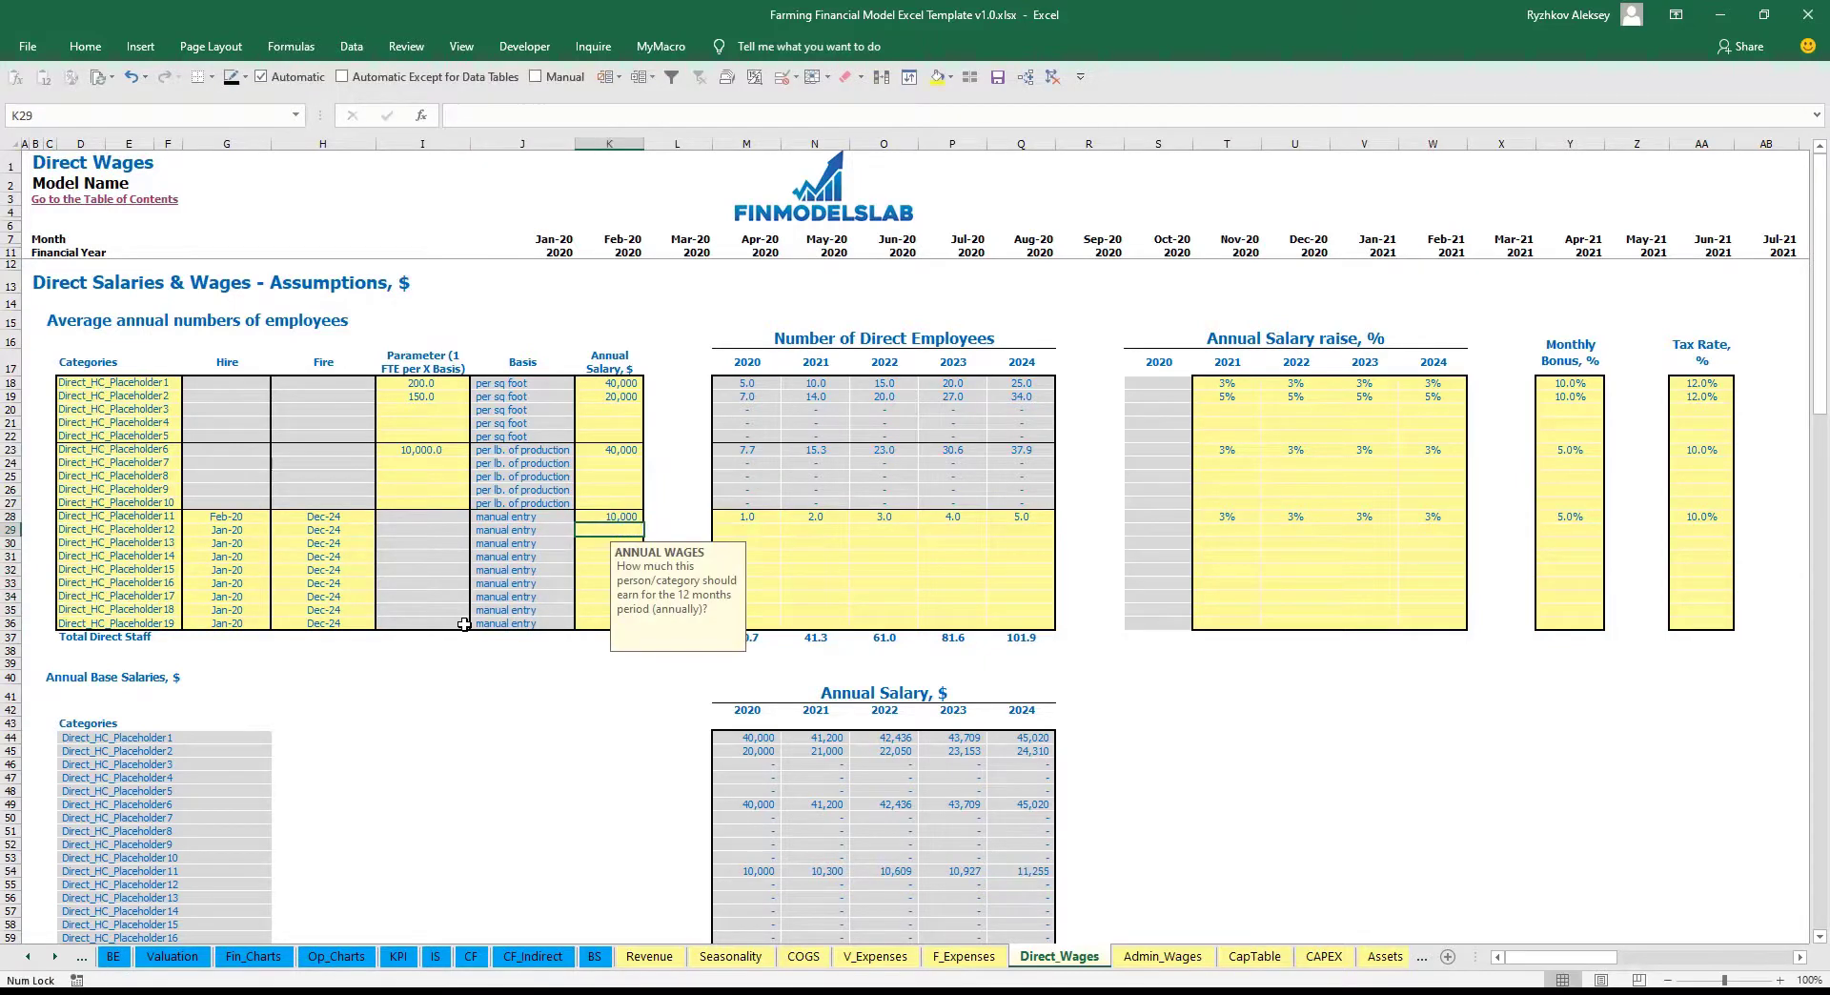
Enter 2, 4, 6, 8 and 10 direct employees for Direct_HC_Placeholder11 in 2020 through 2024.
click(749, 520)
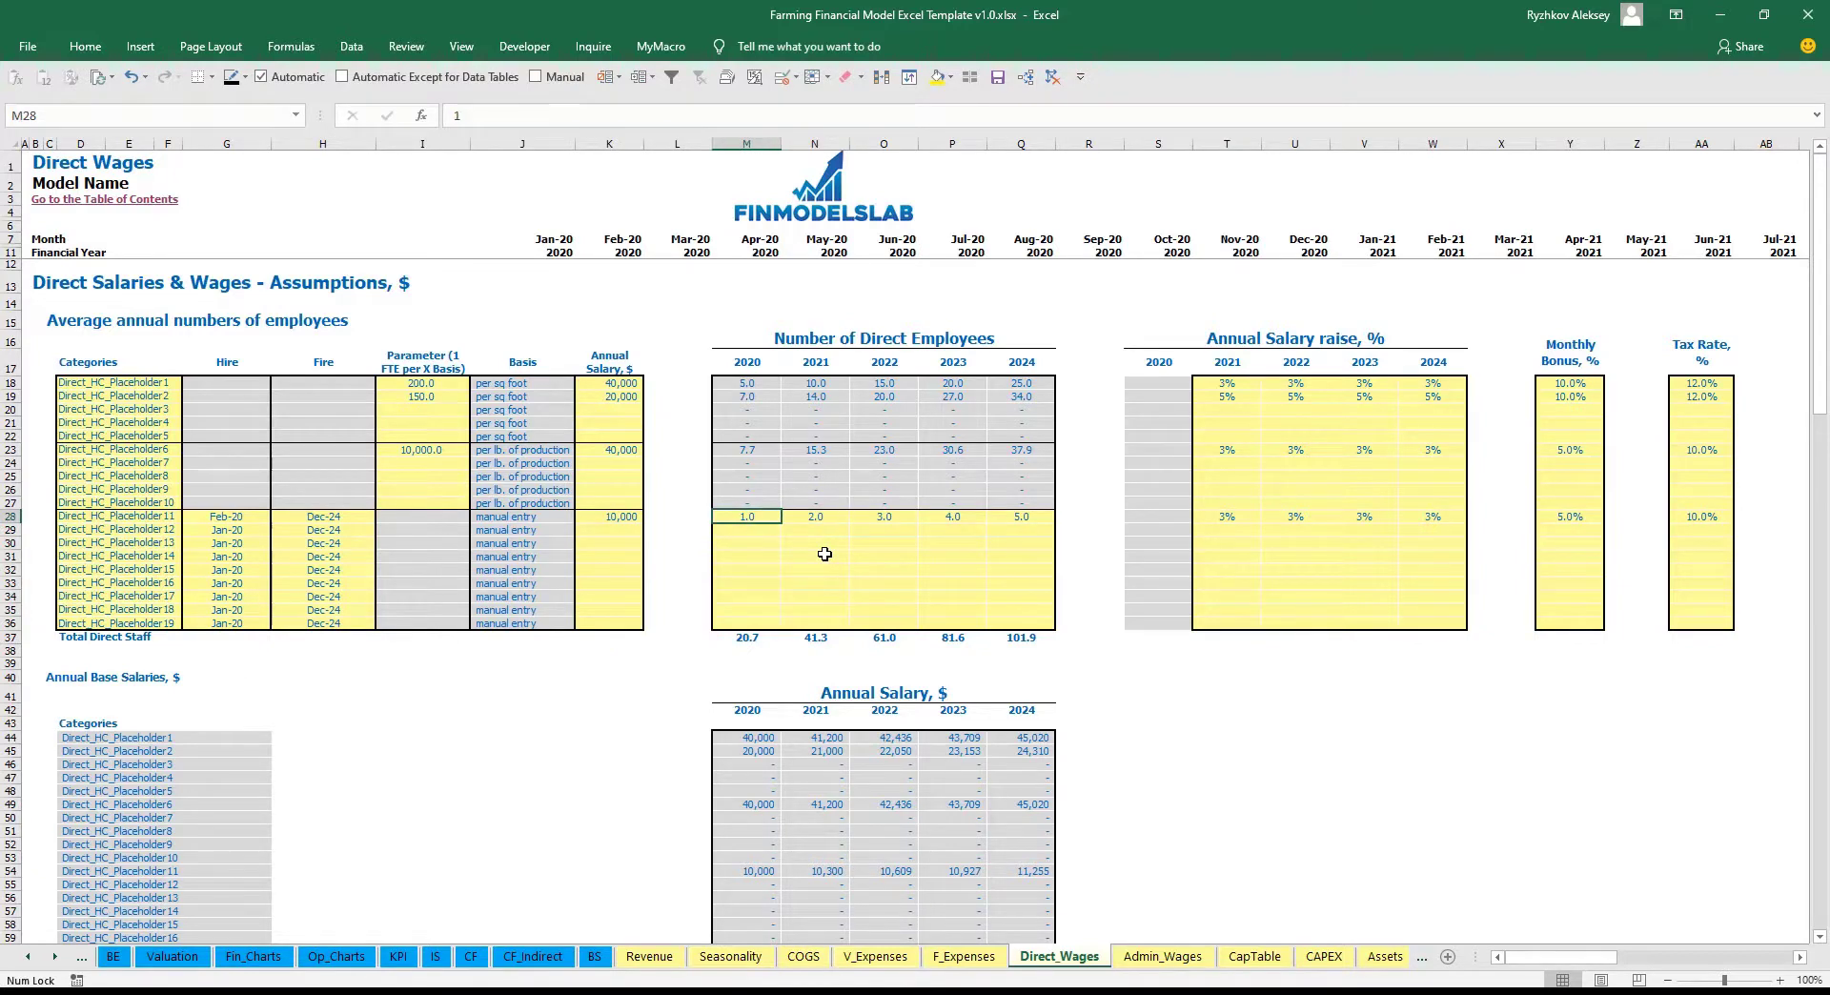
text(2)
key(Tab)
text(4)
key(Tab)
text(6)
key(Tab)
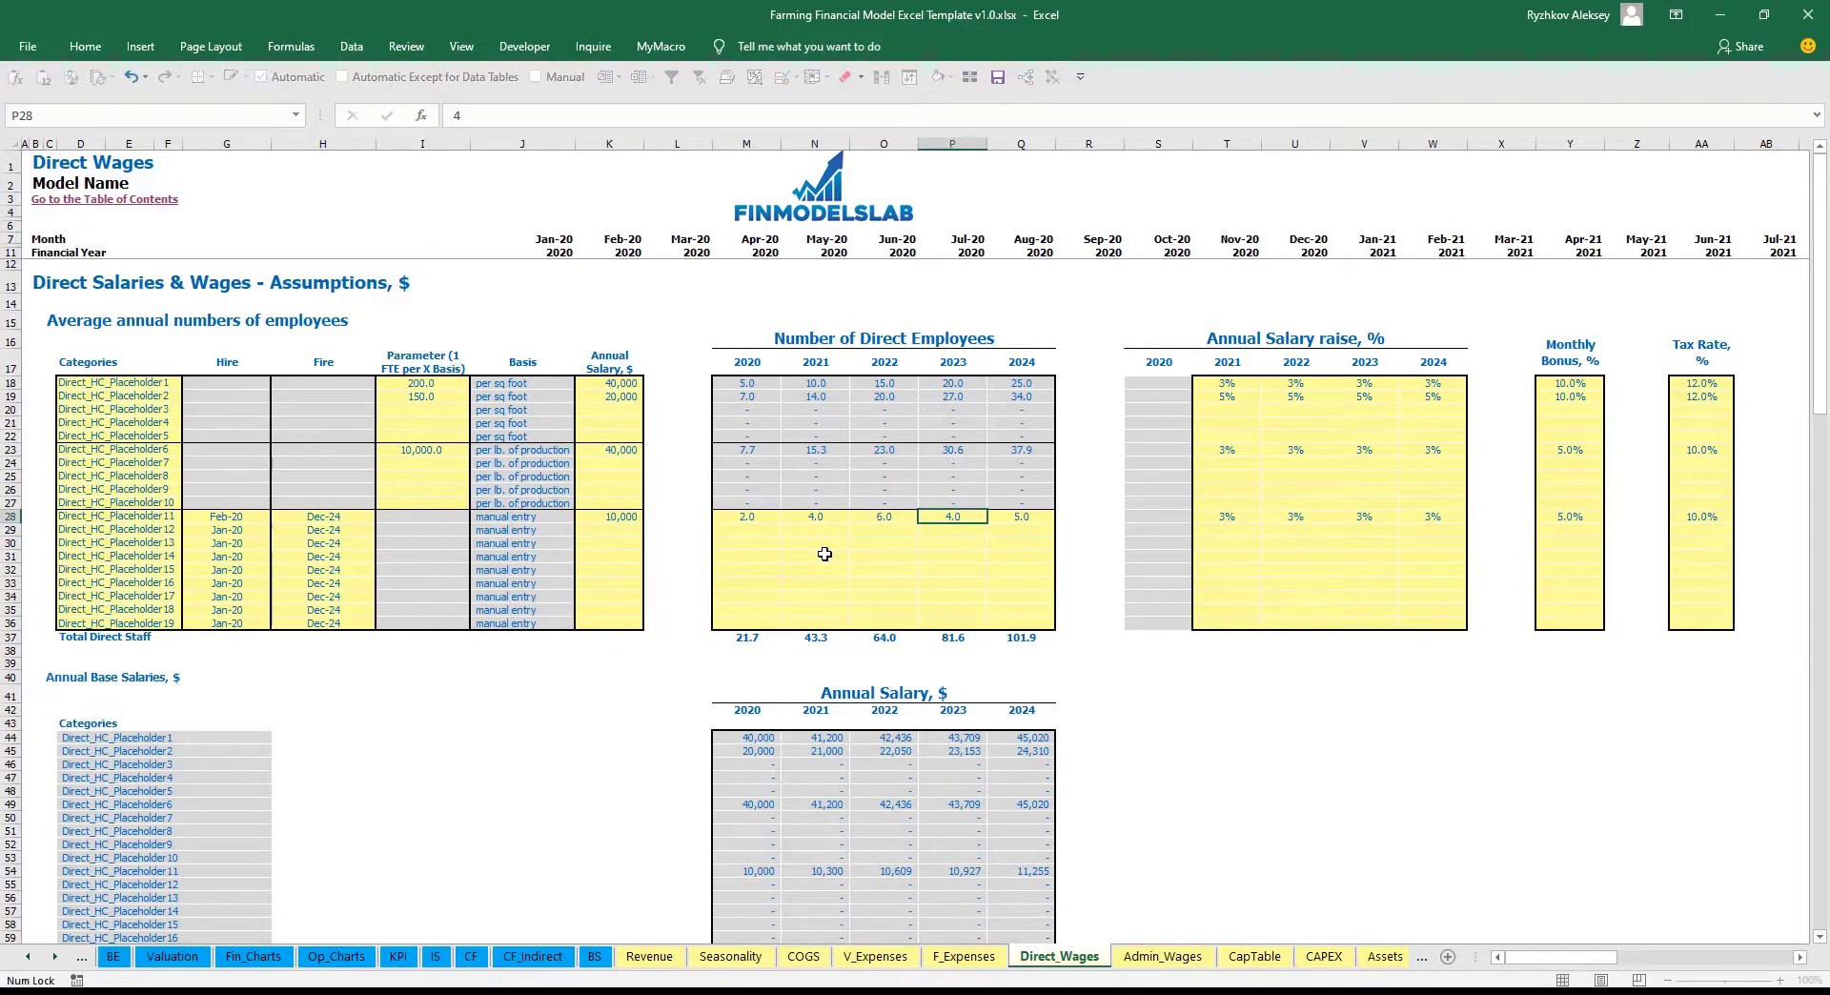
text(8)
key(Tab)
text(1)
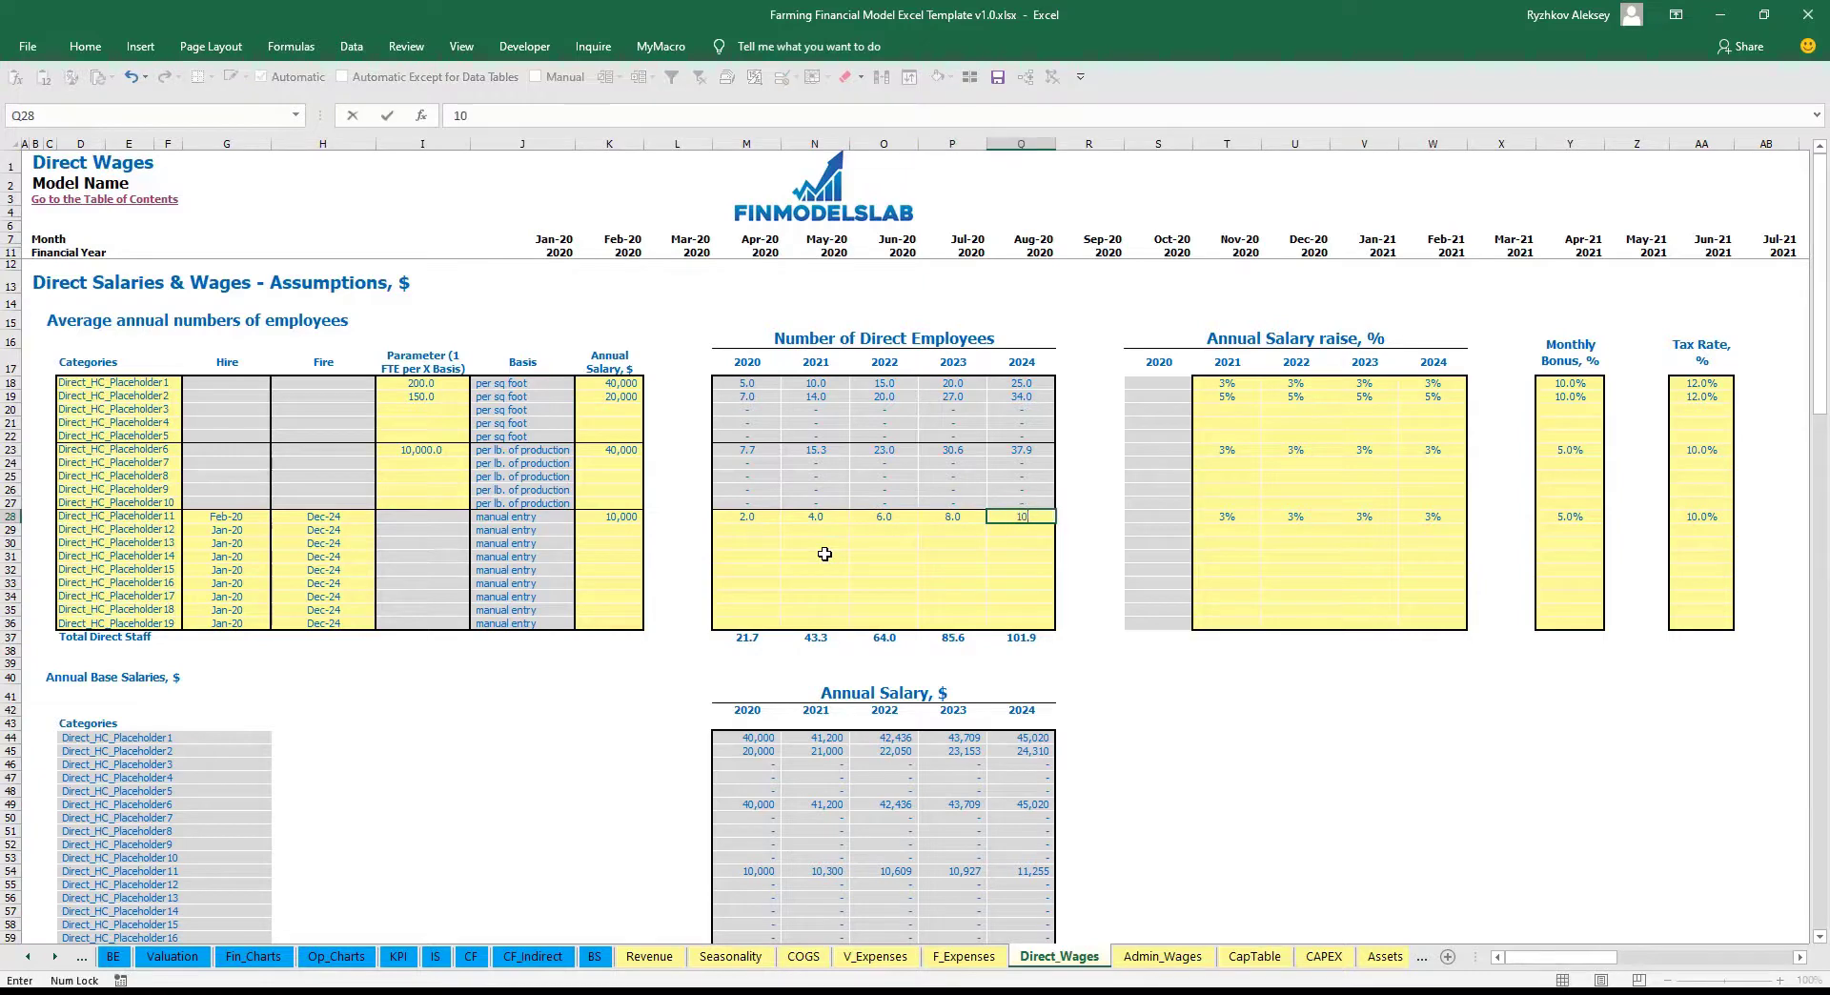
text(0)
key(Return)
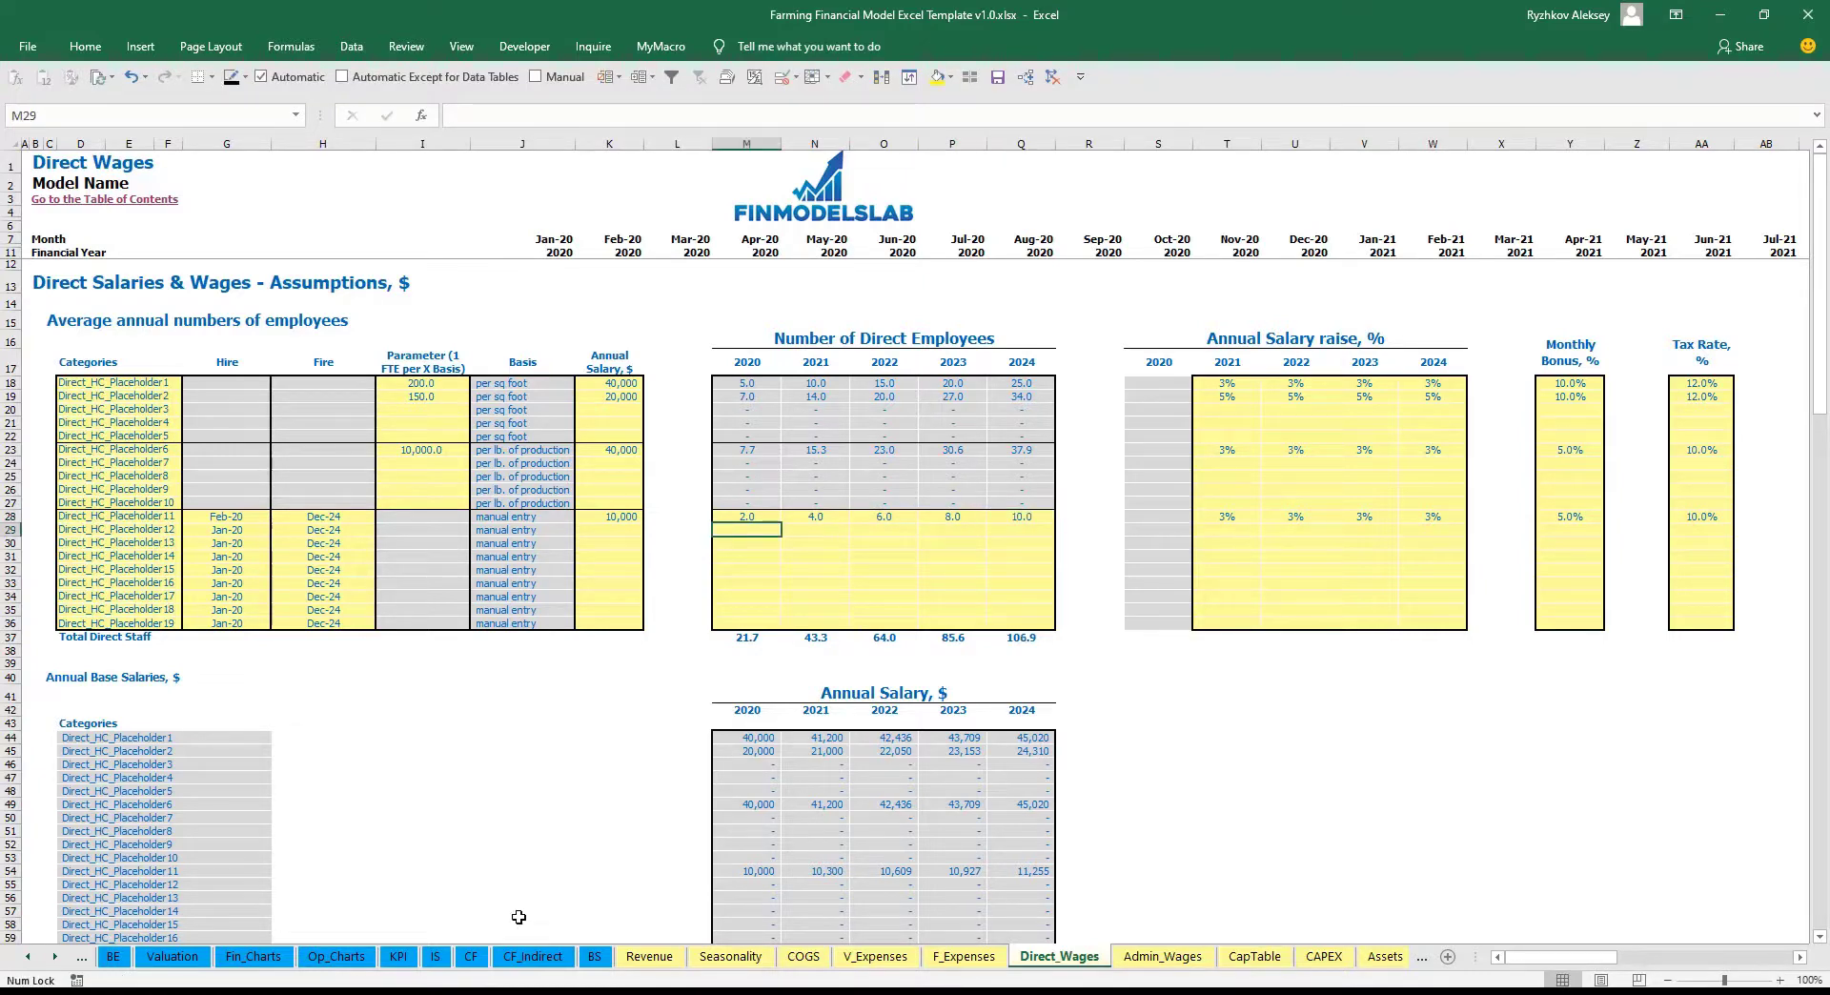
Switch to the income statement and expand the rows behind Total COGS.
click(434, 956)
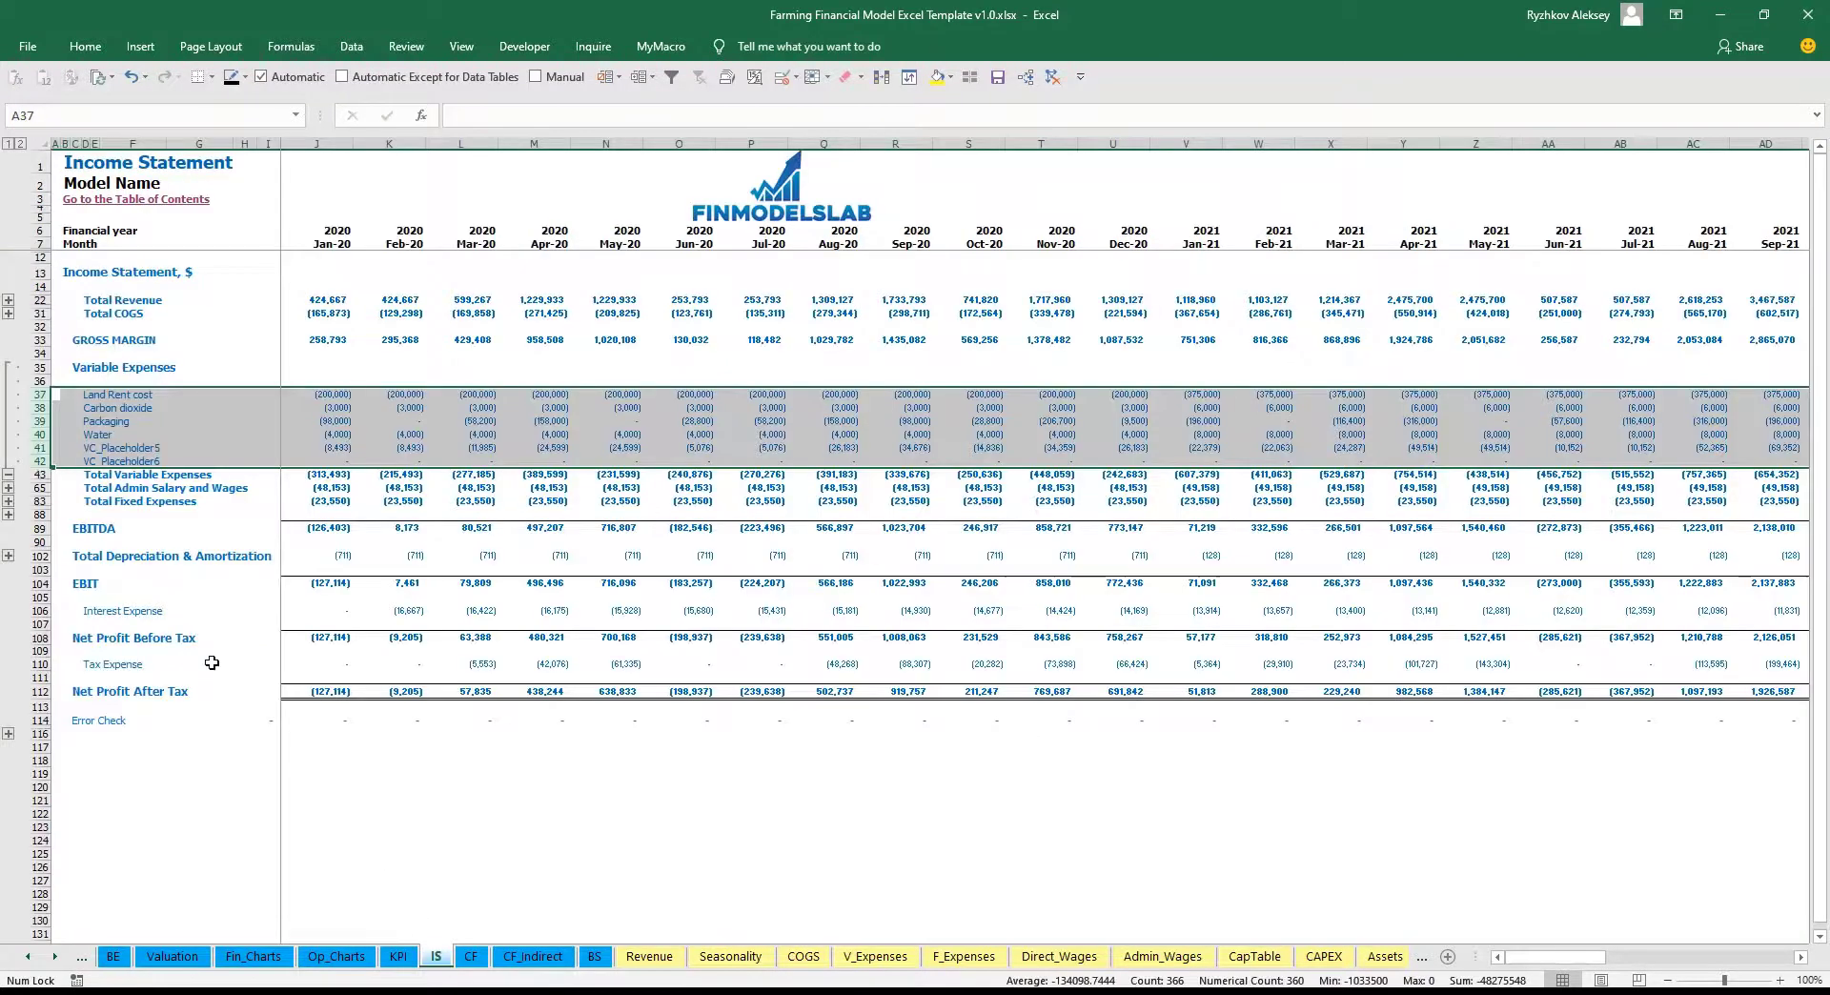
click(7, 314)
click(33, 354)
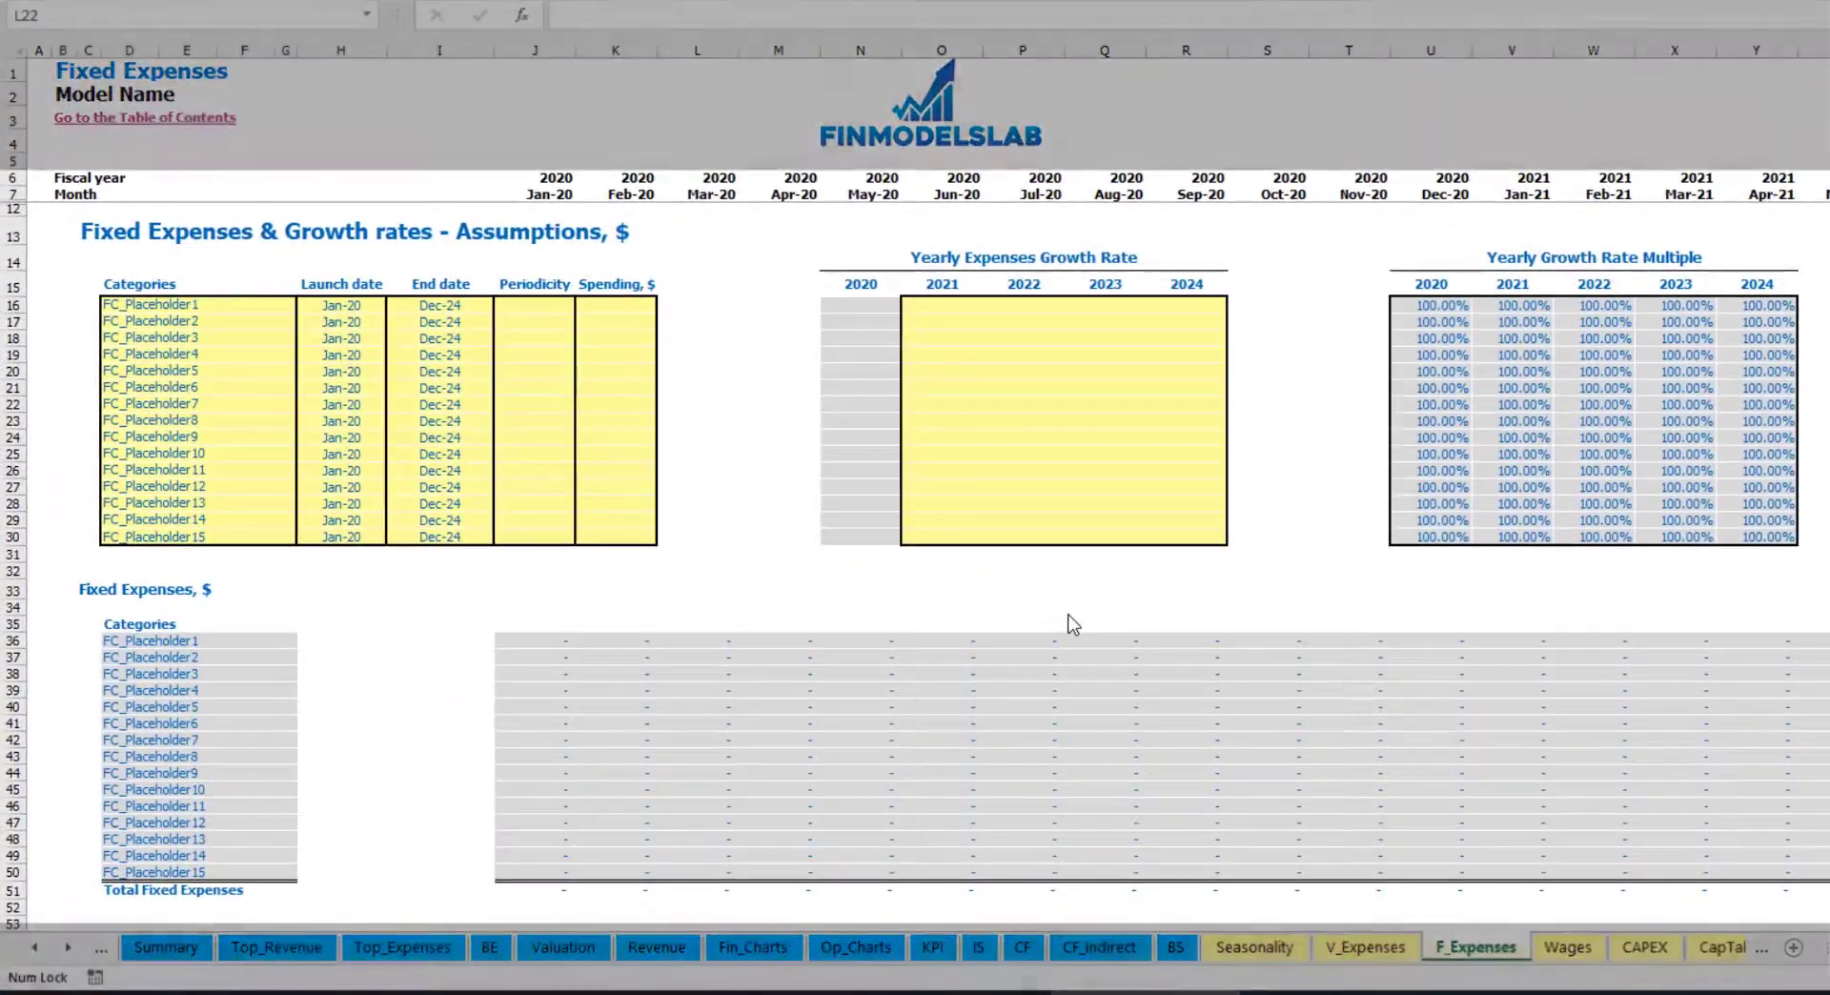
Name the first fixed expense category Utilities and set its launch date to Mar-20.
click(202, 304)
text(Utiliti)
key(Return)
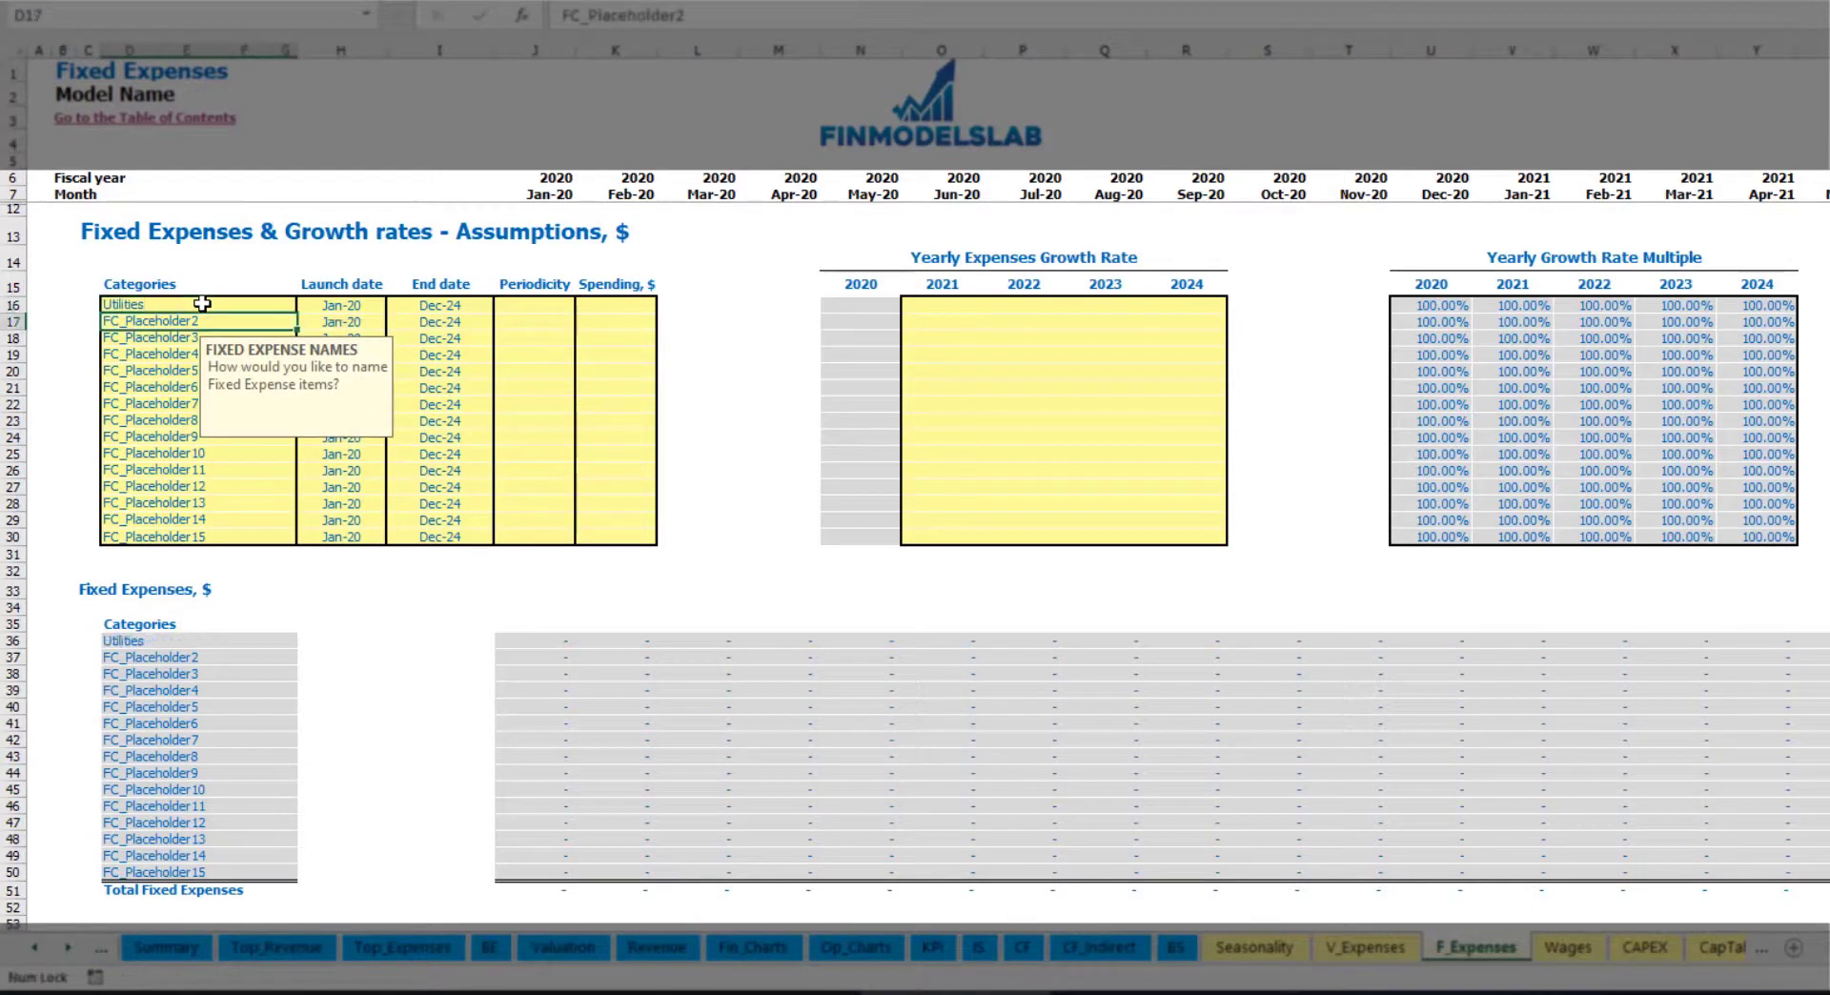
click(343, 305)
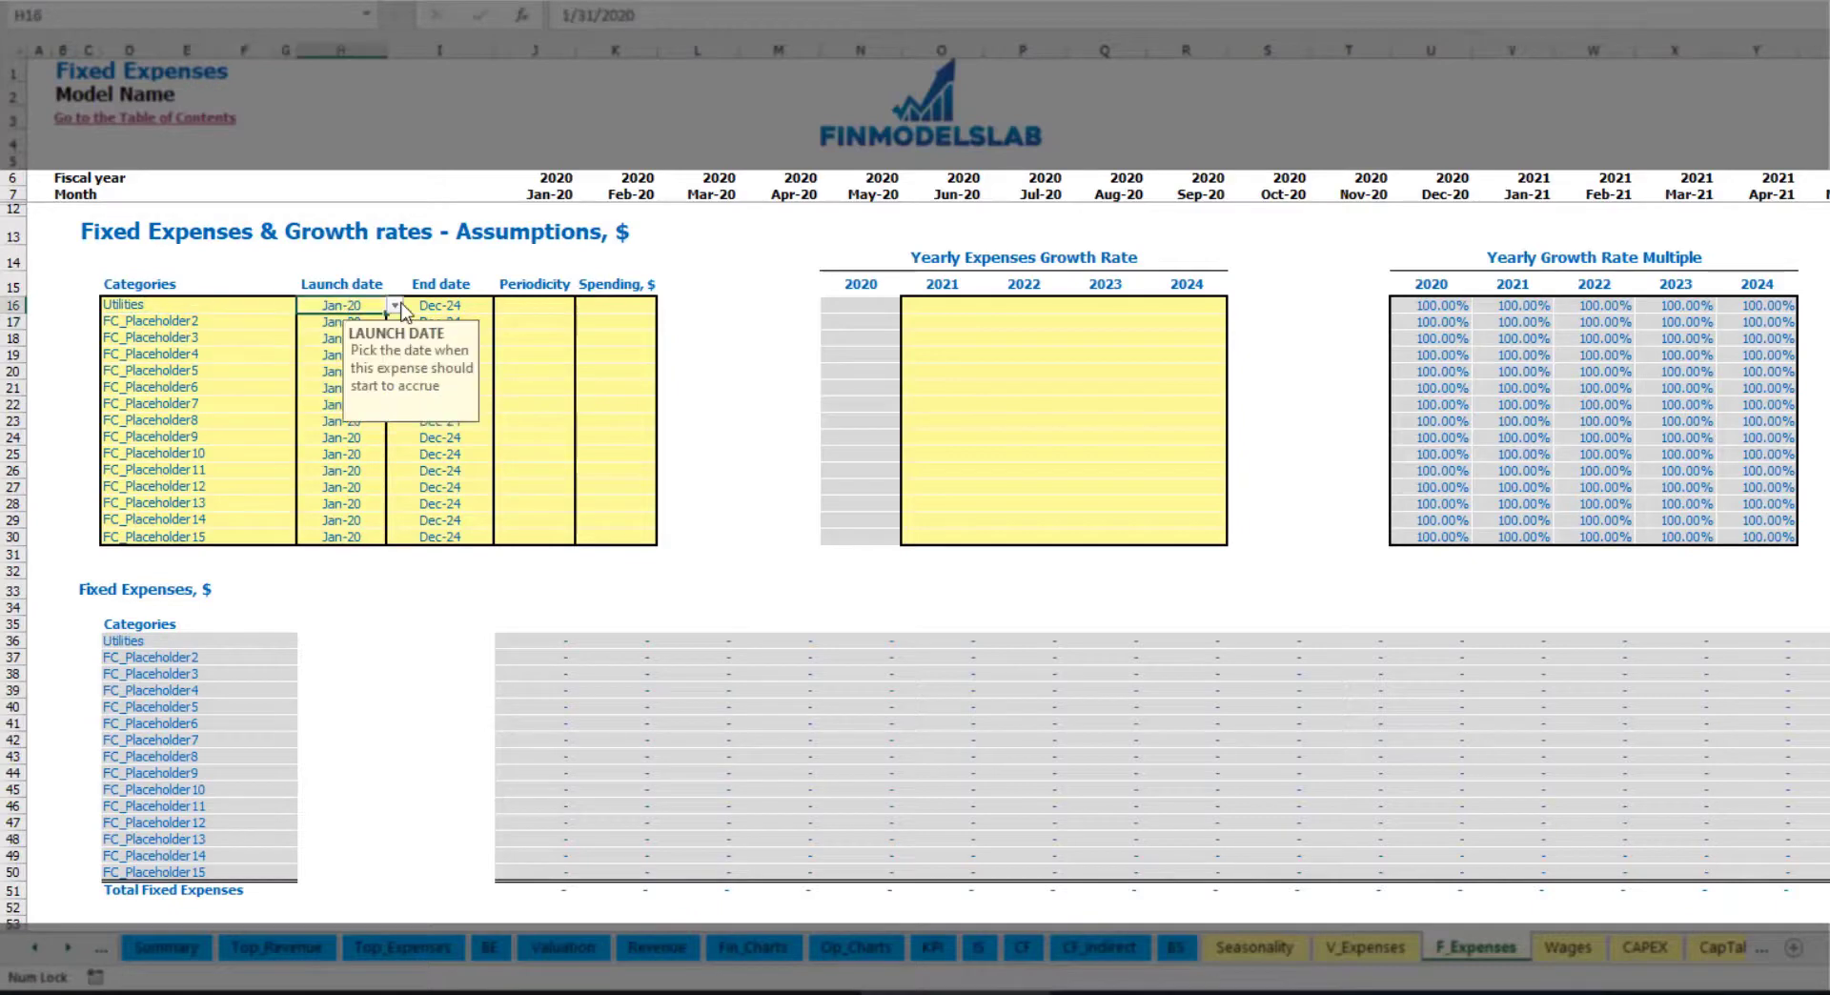
click(394, 305)
click(334, 349)
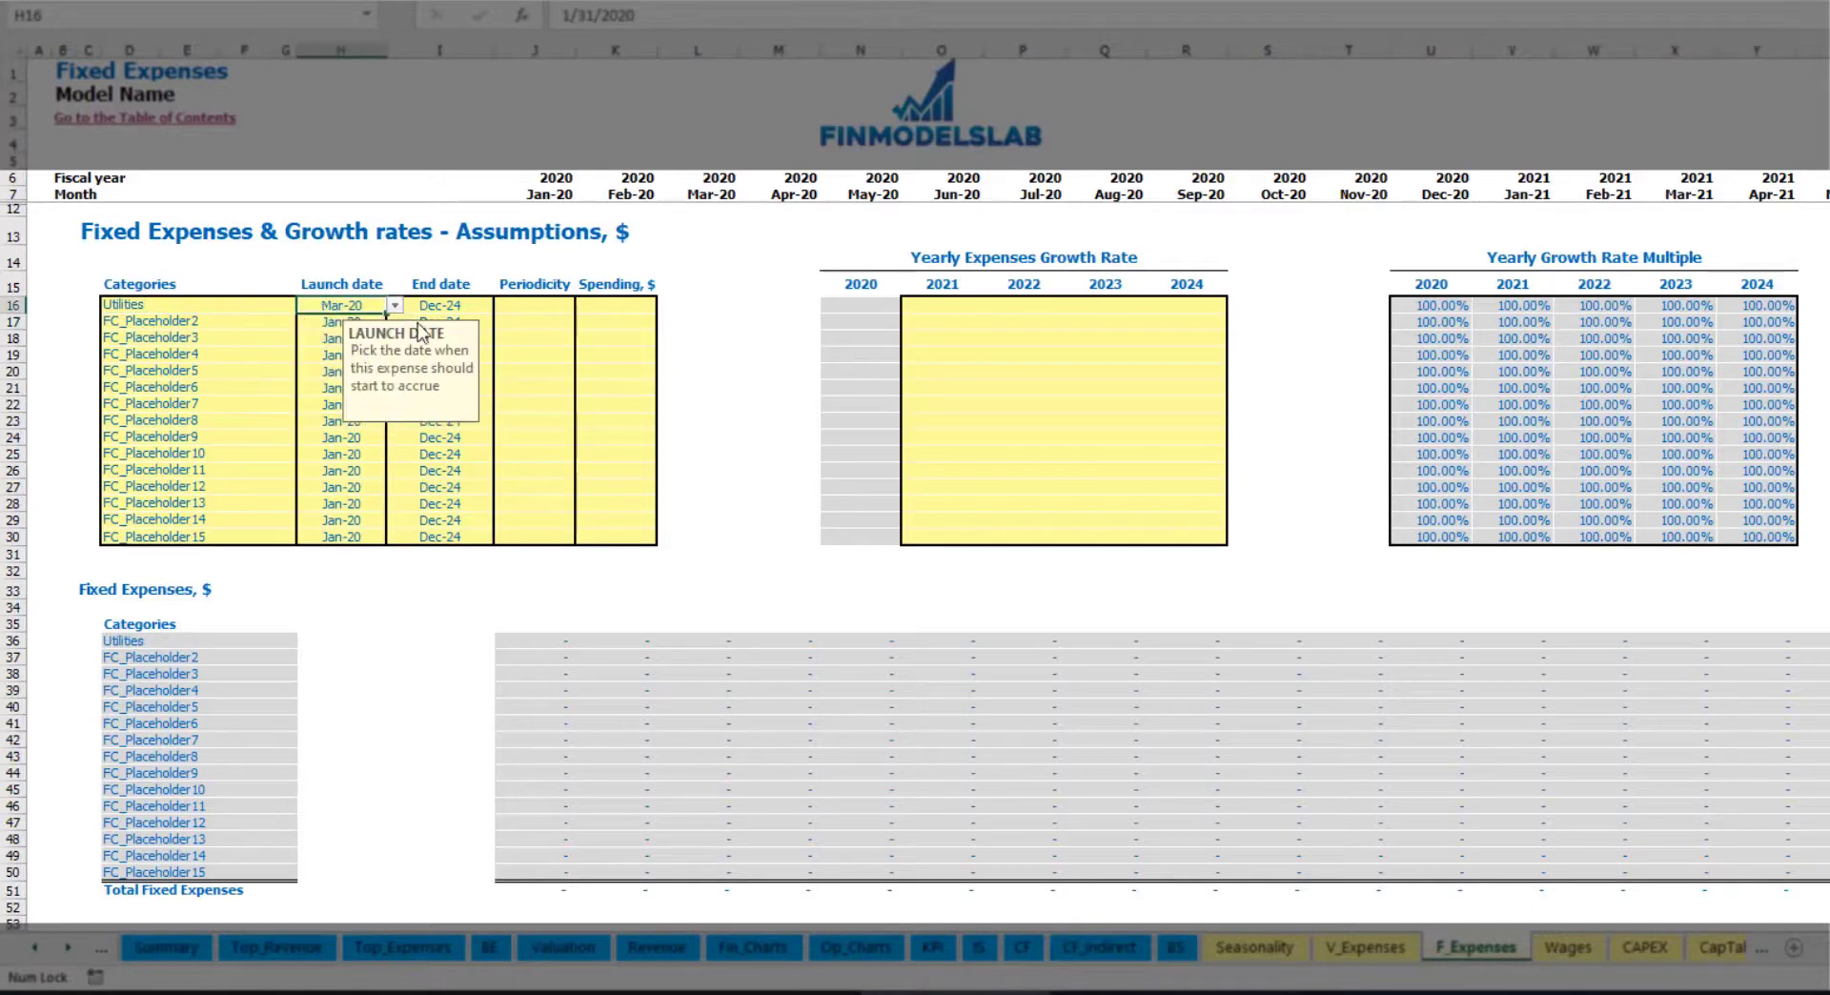
Check the Utilities end date against the full monthly timeline of the fixed expenses sheet.
click(464, 304)
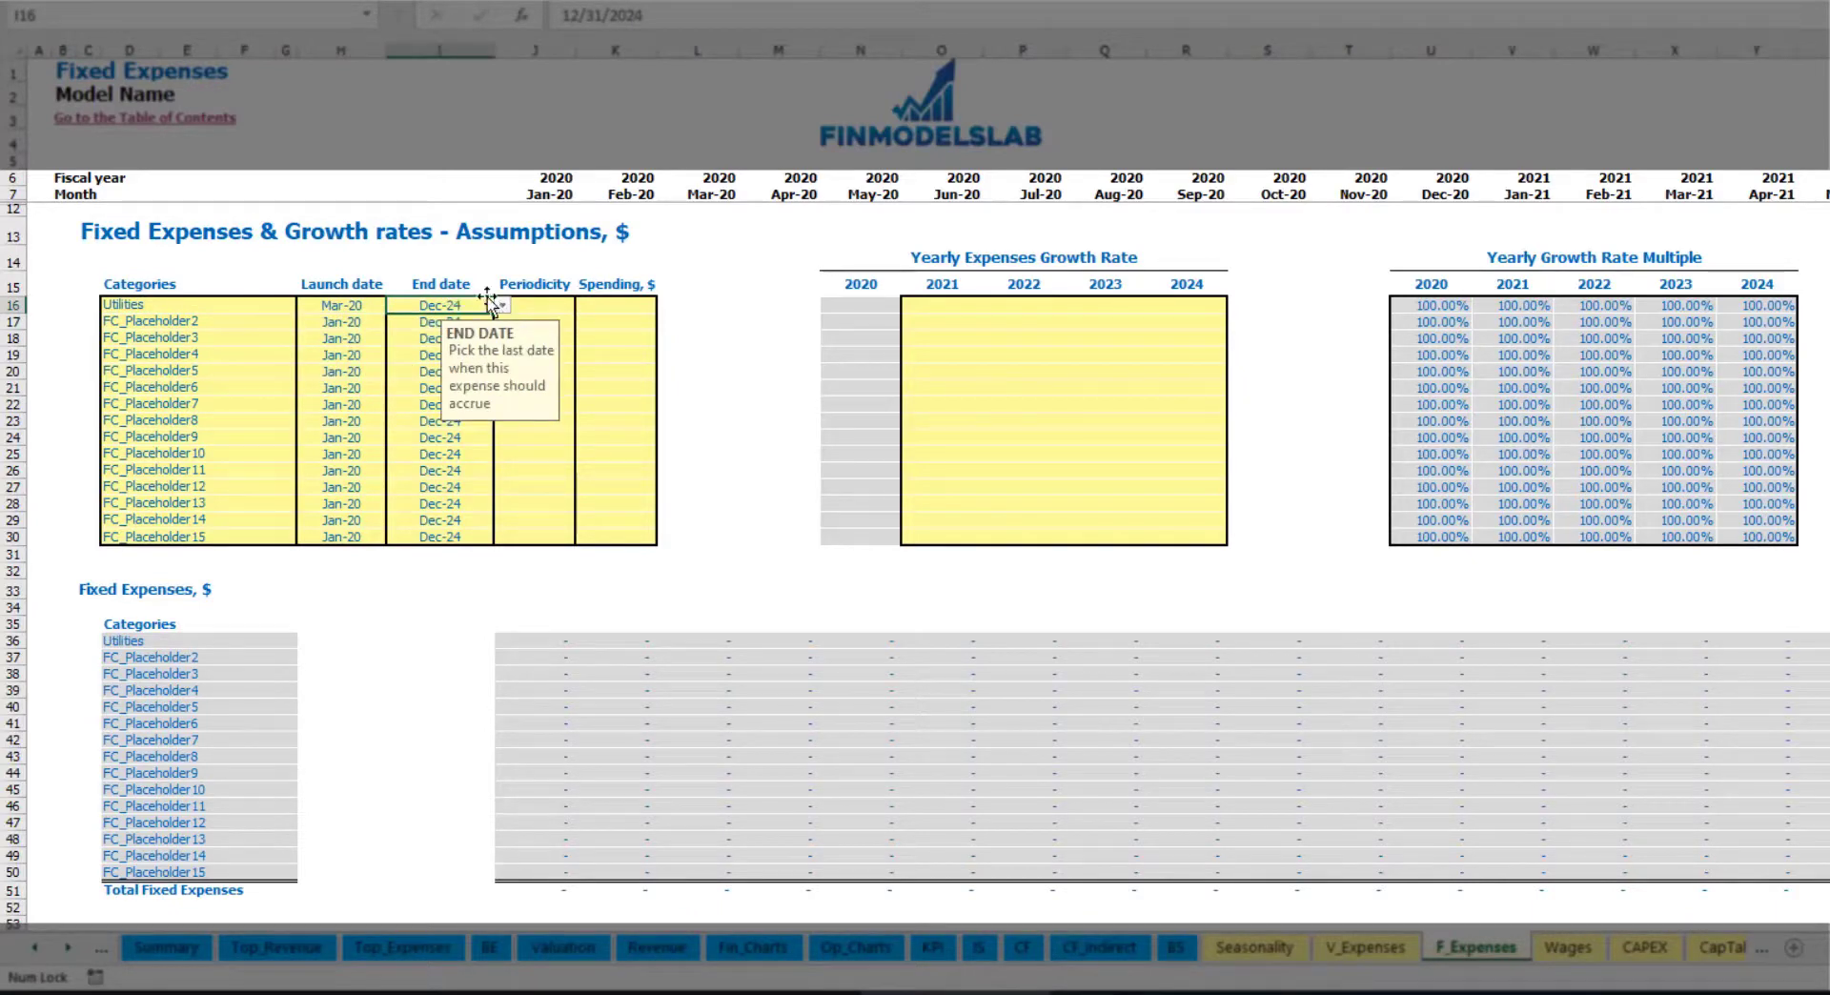
click(548, 195)
key(ctrl+Right)
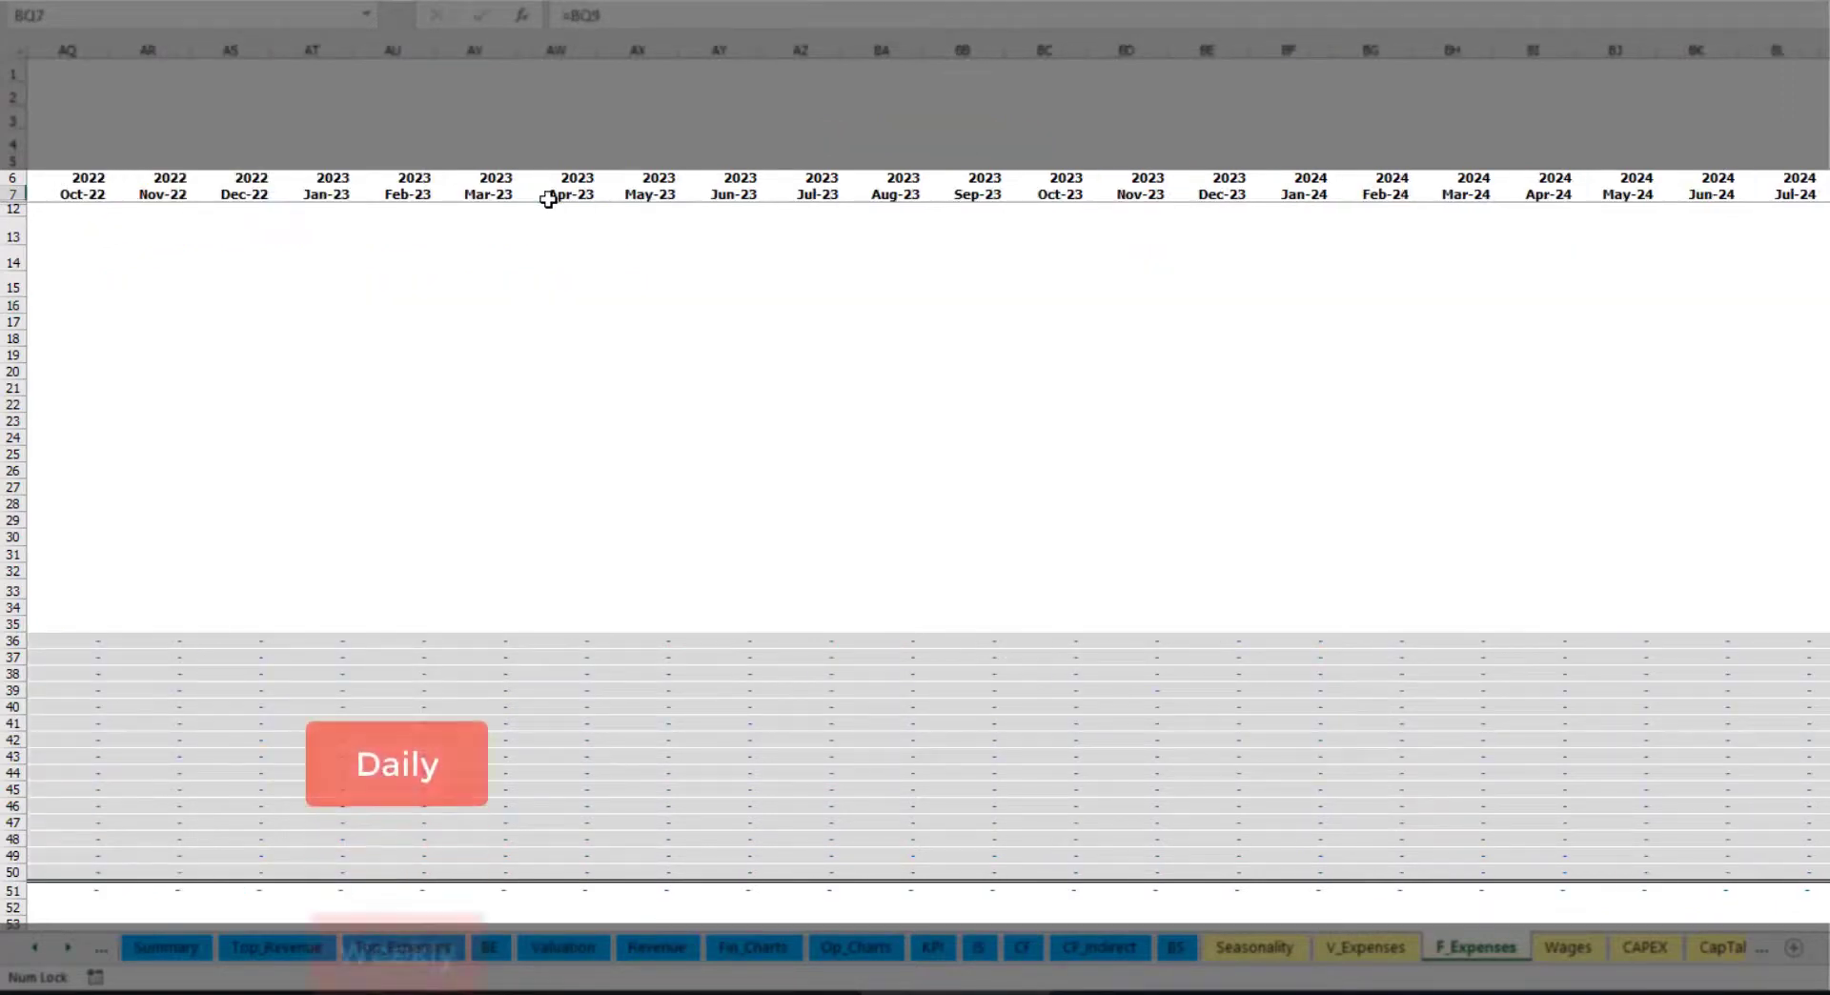
key(ctrl+Left)
key(Left)
key(Left)
key(Left)
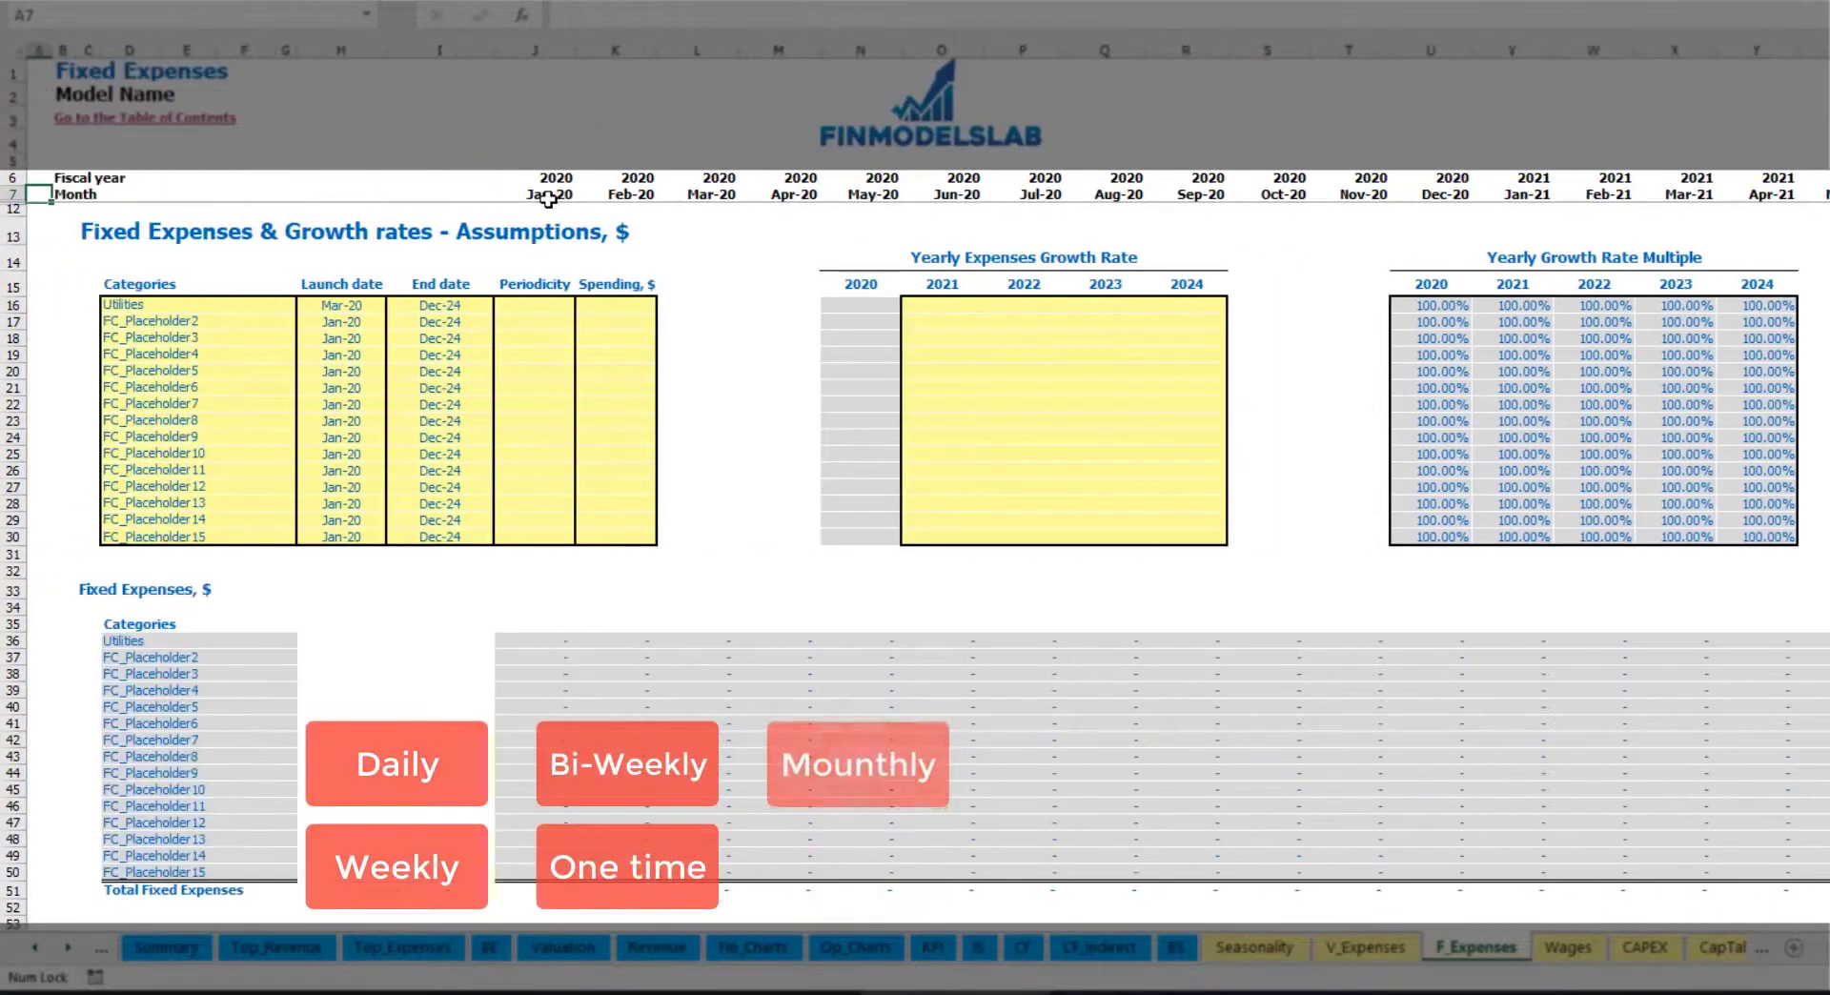
Set the Utilities periodicity to Daily with spending of $50, and inspect its calculated March 2020 expense.
click(515, 307)
click(582, 305)
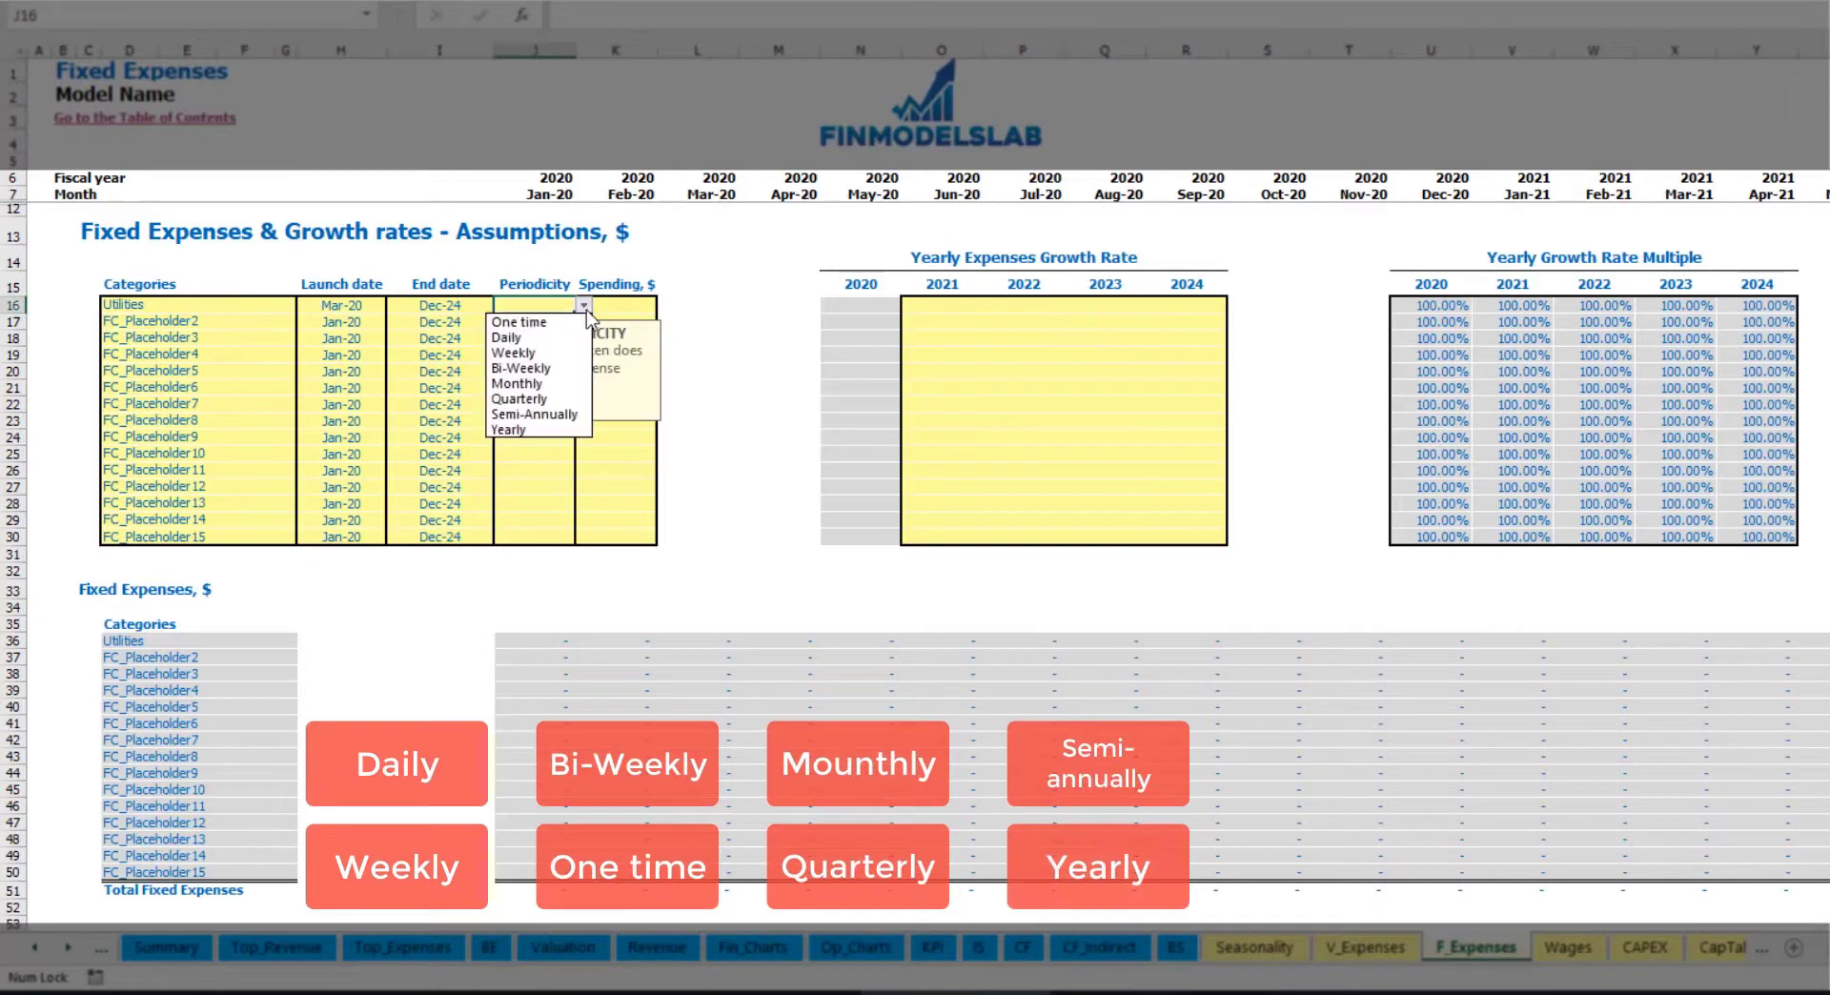
click(541, 334)
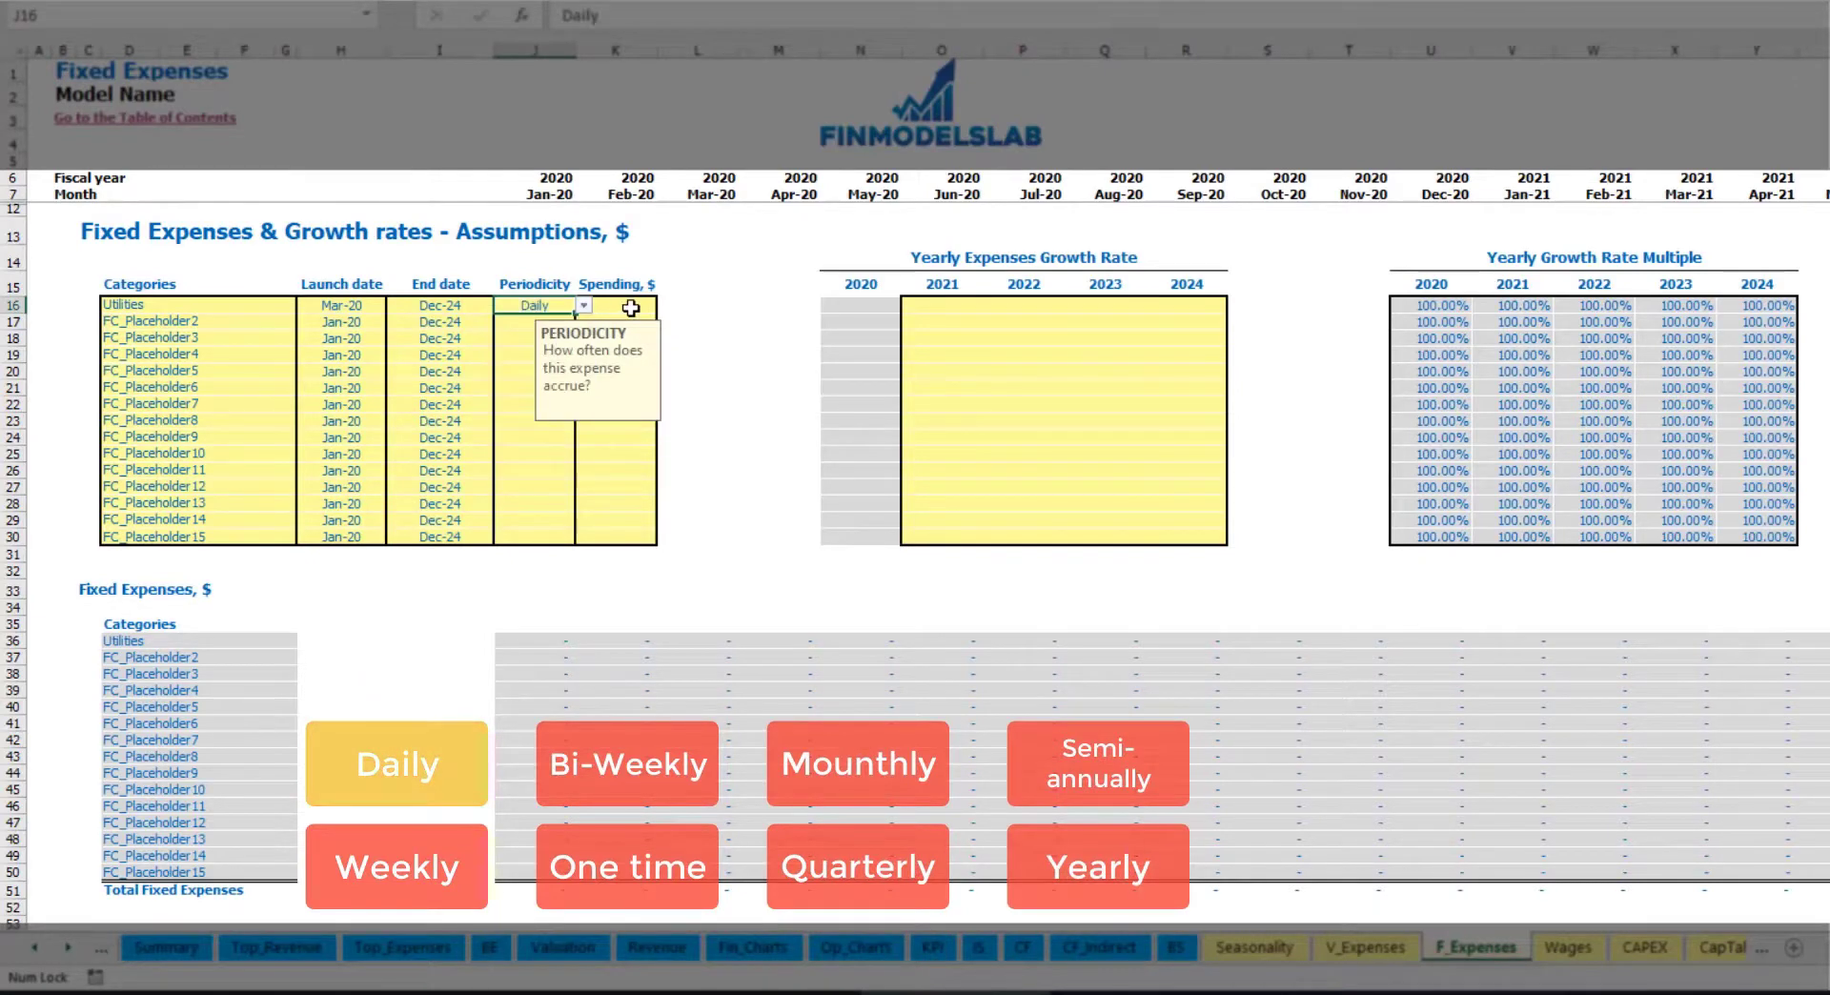
key(Right)
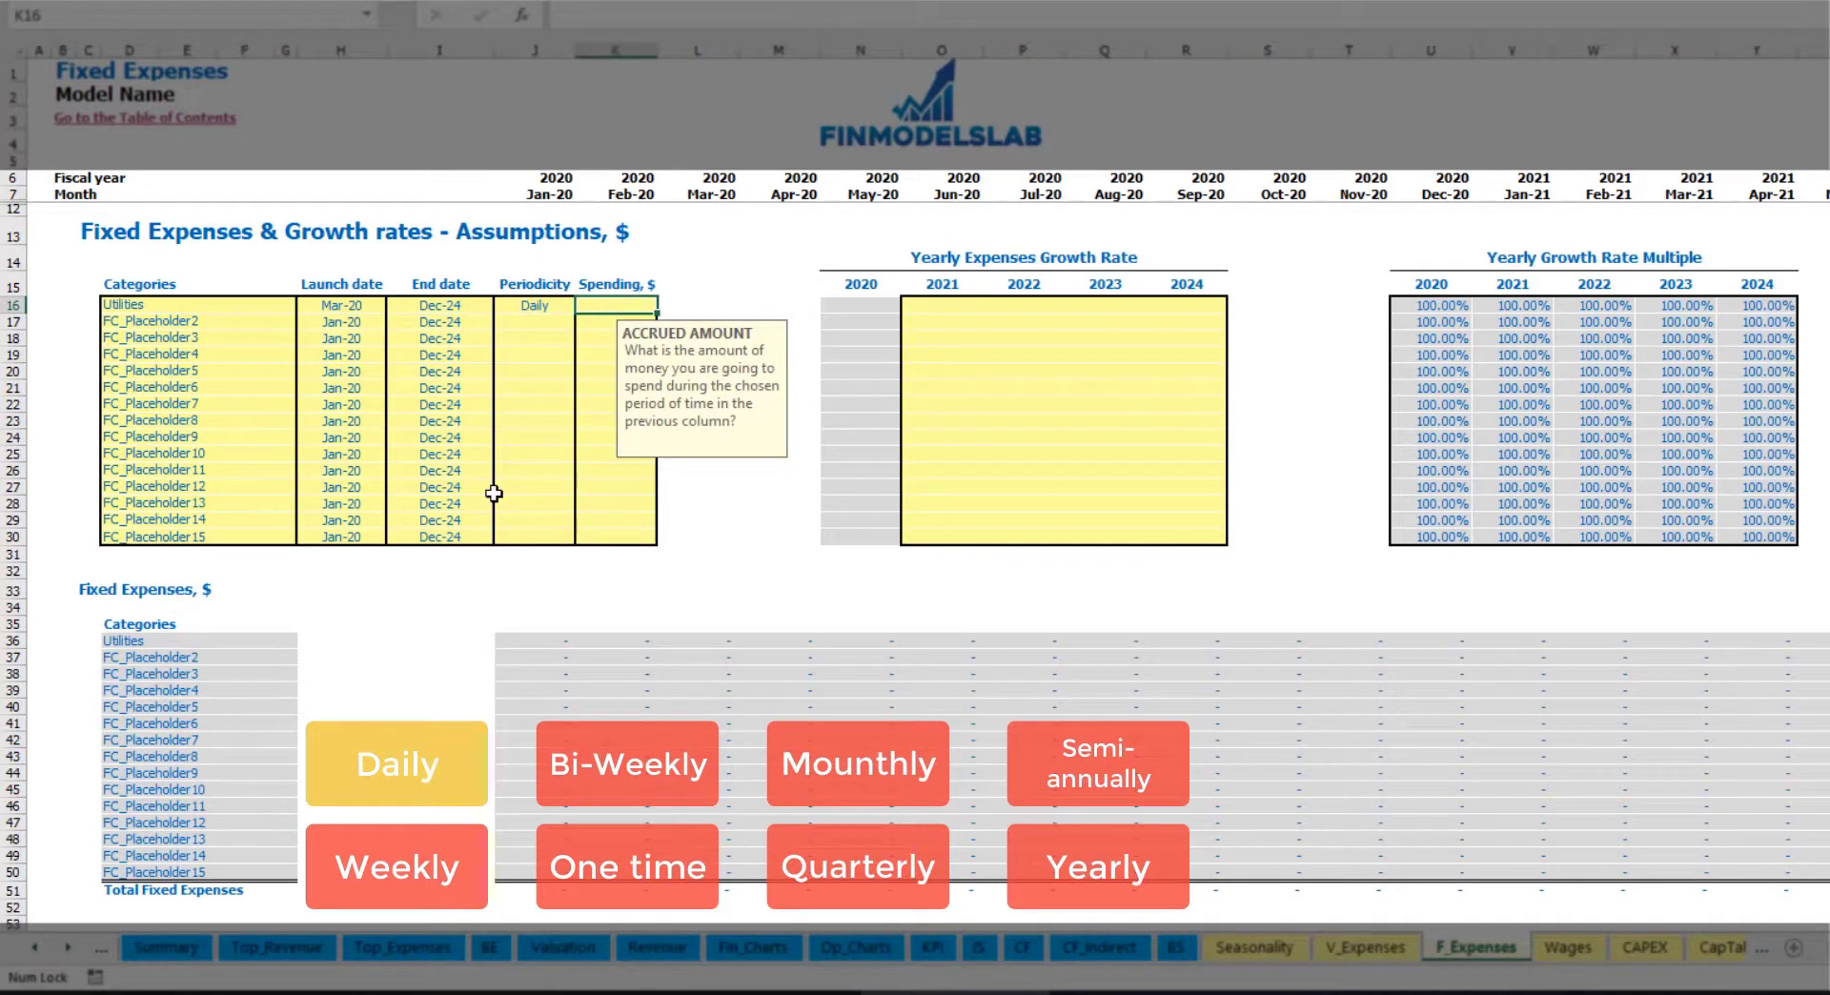
text(50)
key(Return)
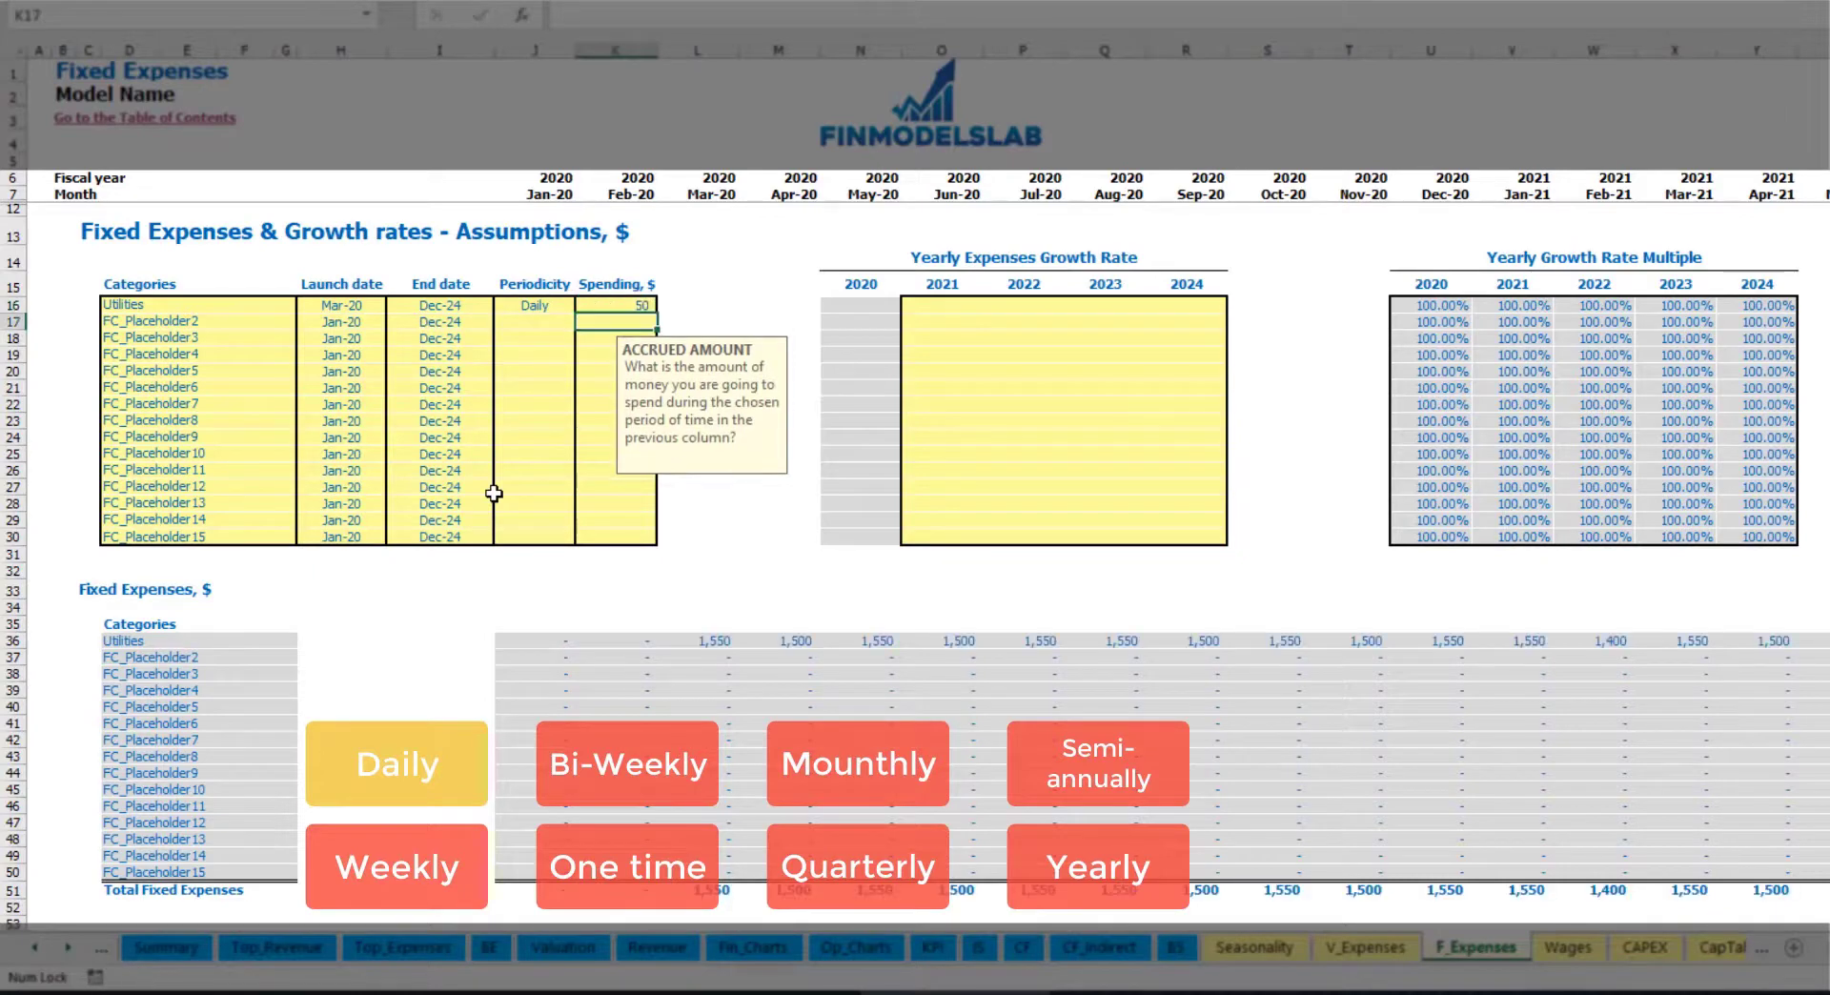
click(710, 645)
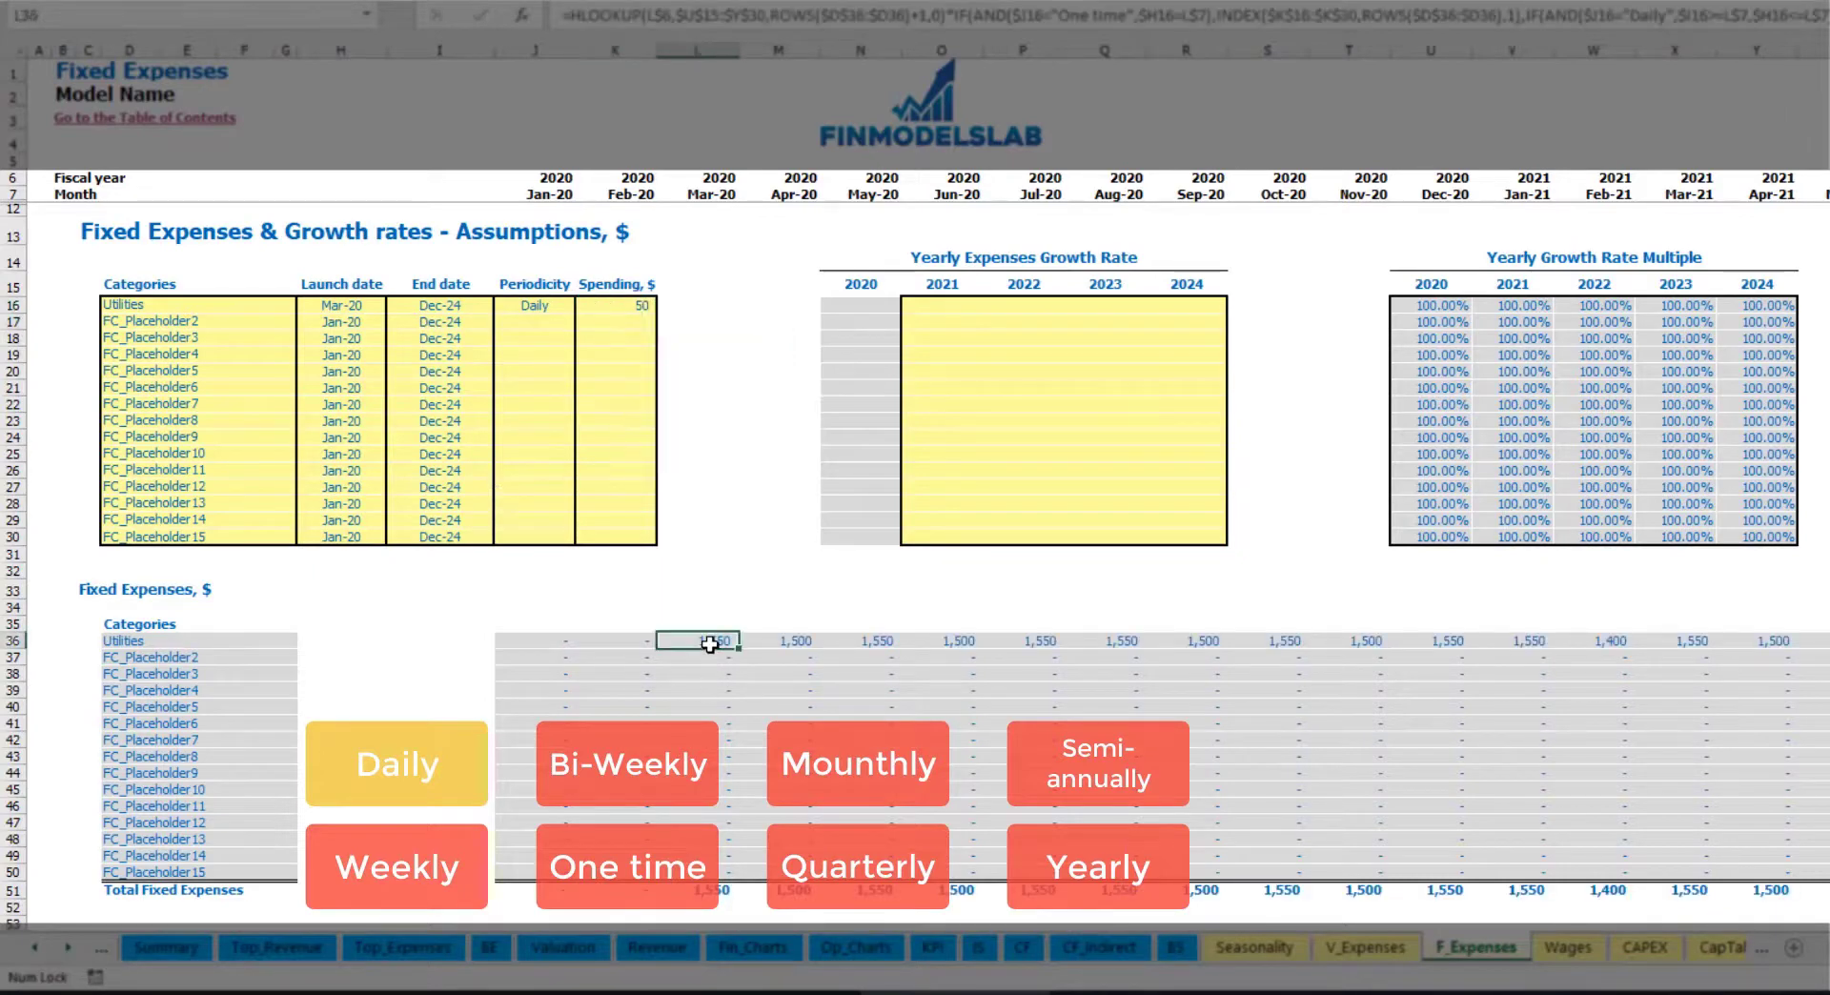
Examine the calculated Utilities amounts for Mar-20 and Apr-20 in the Fixed Expenses table.
click(789, 640)
click(716, 640)
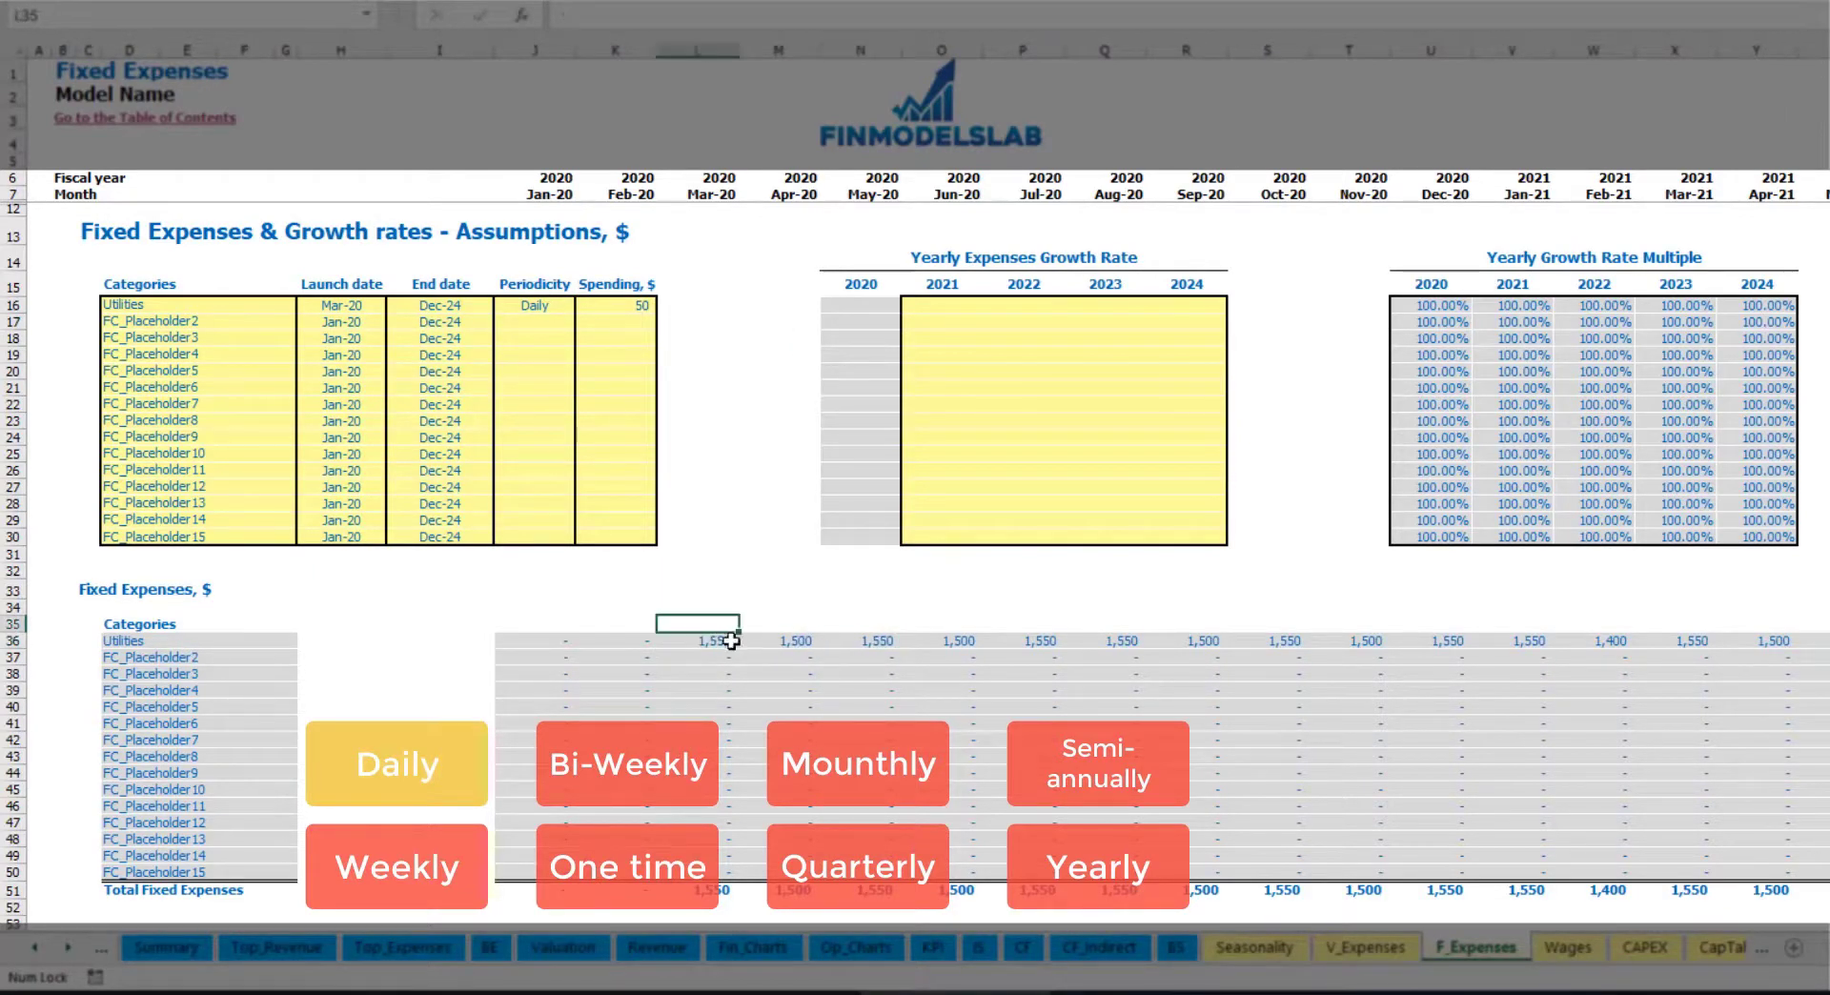
click(767, 642)
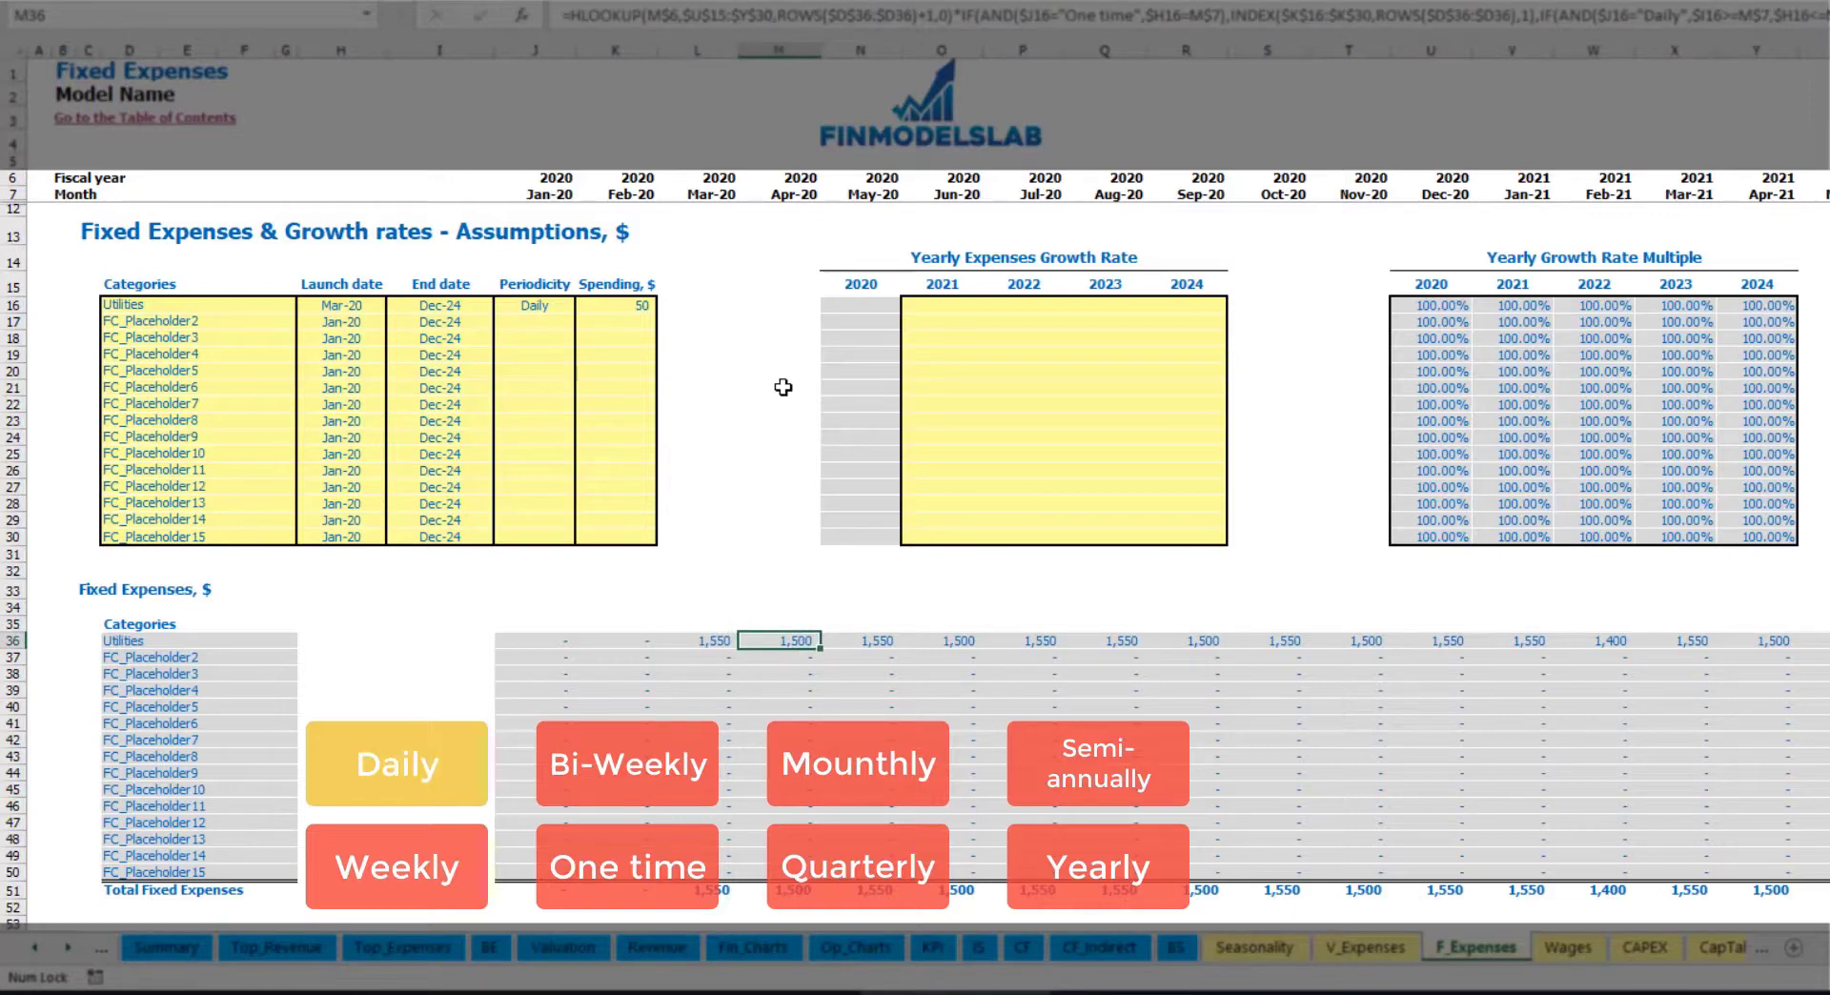
click(703, 194)
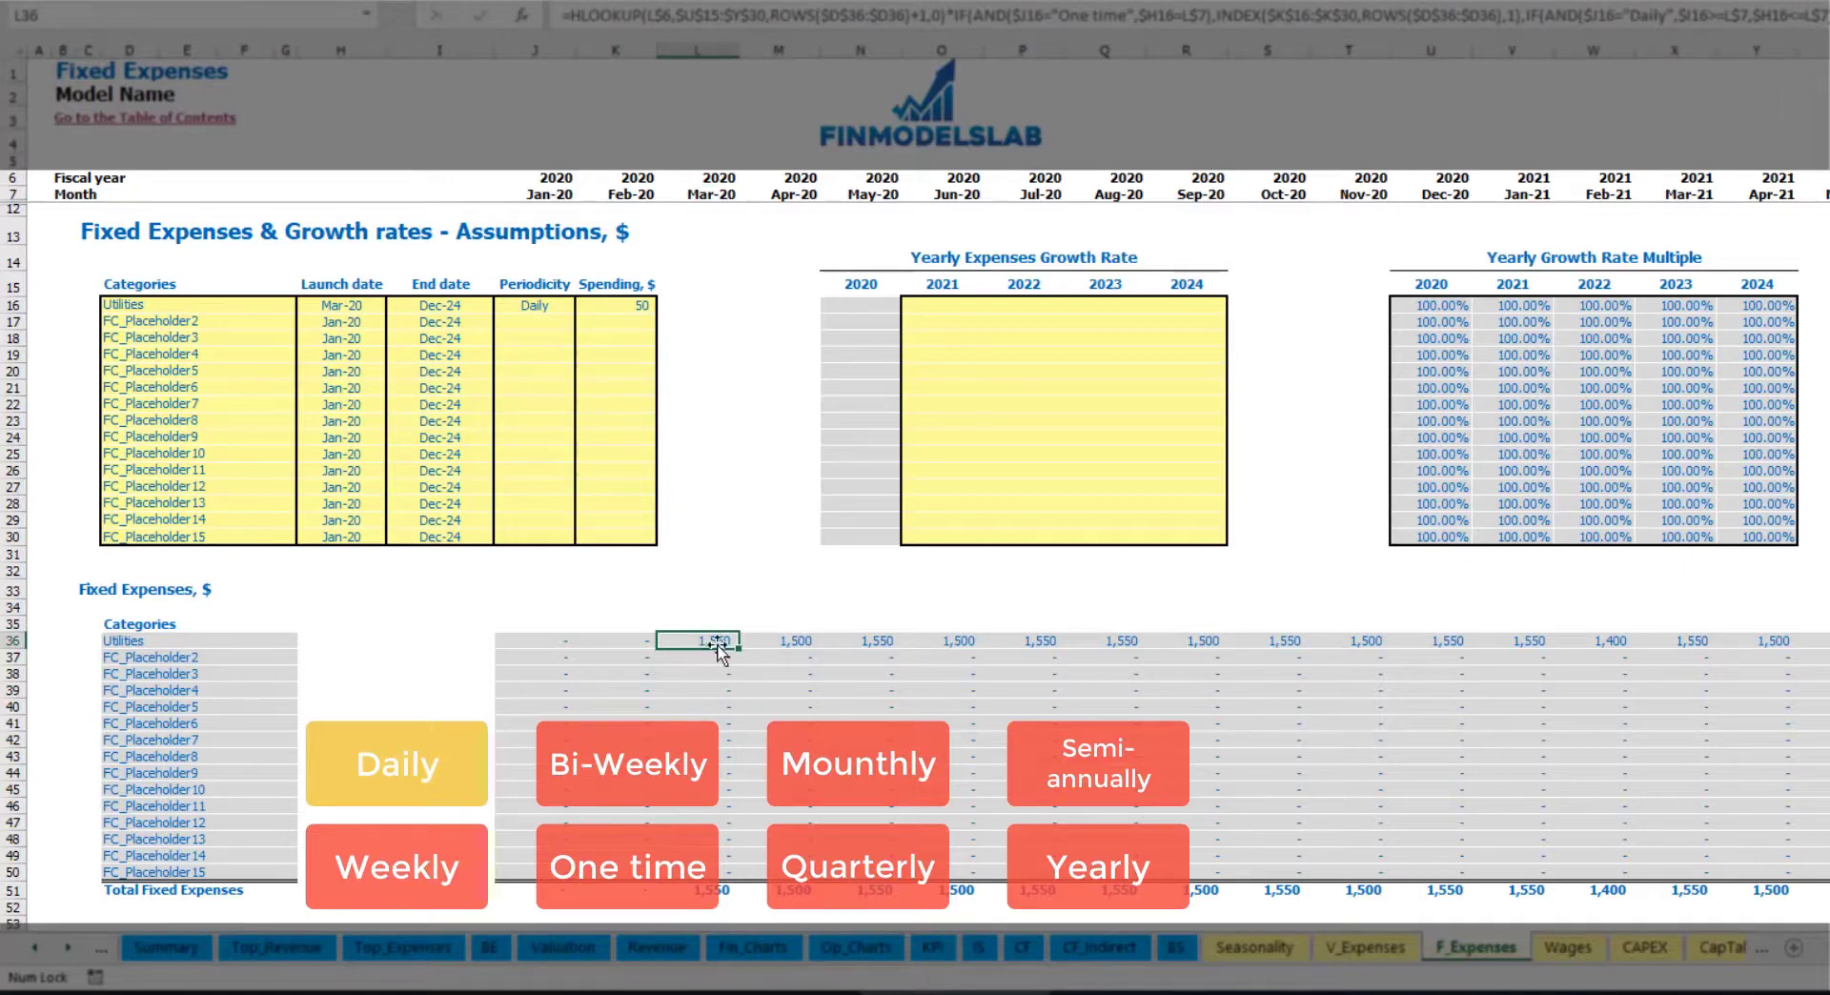
click(801, 644)
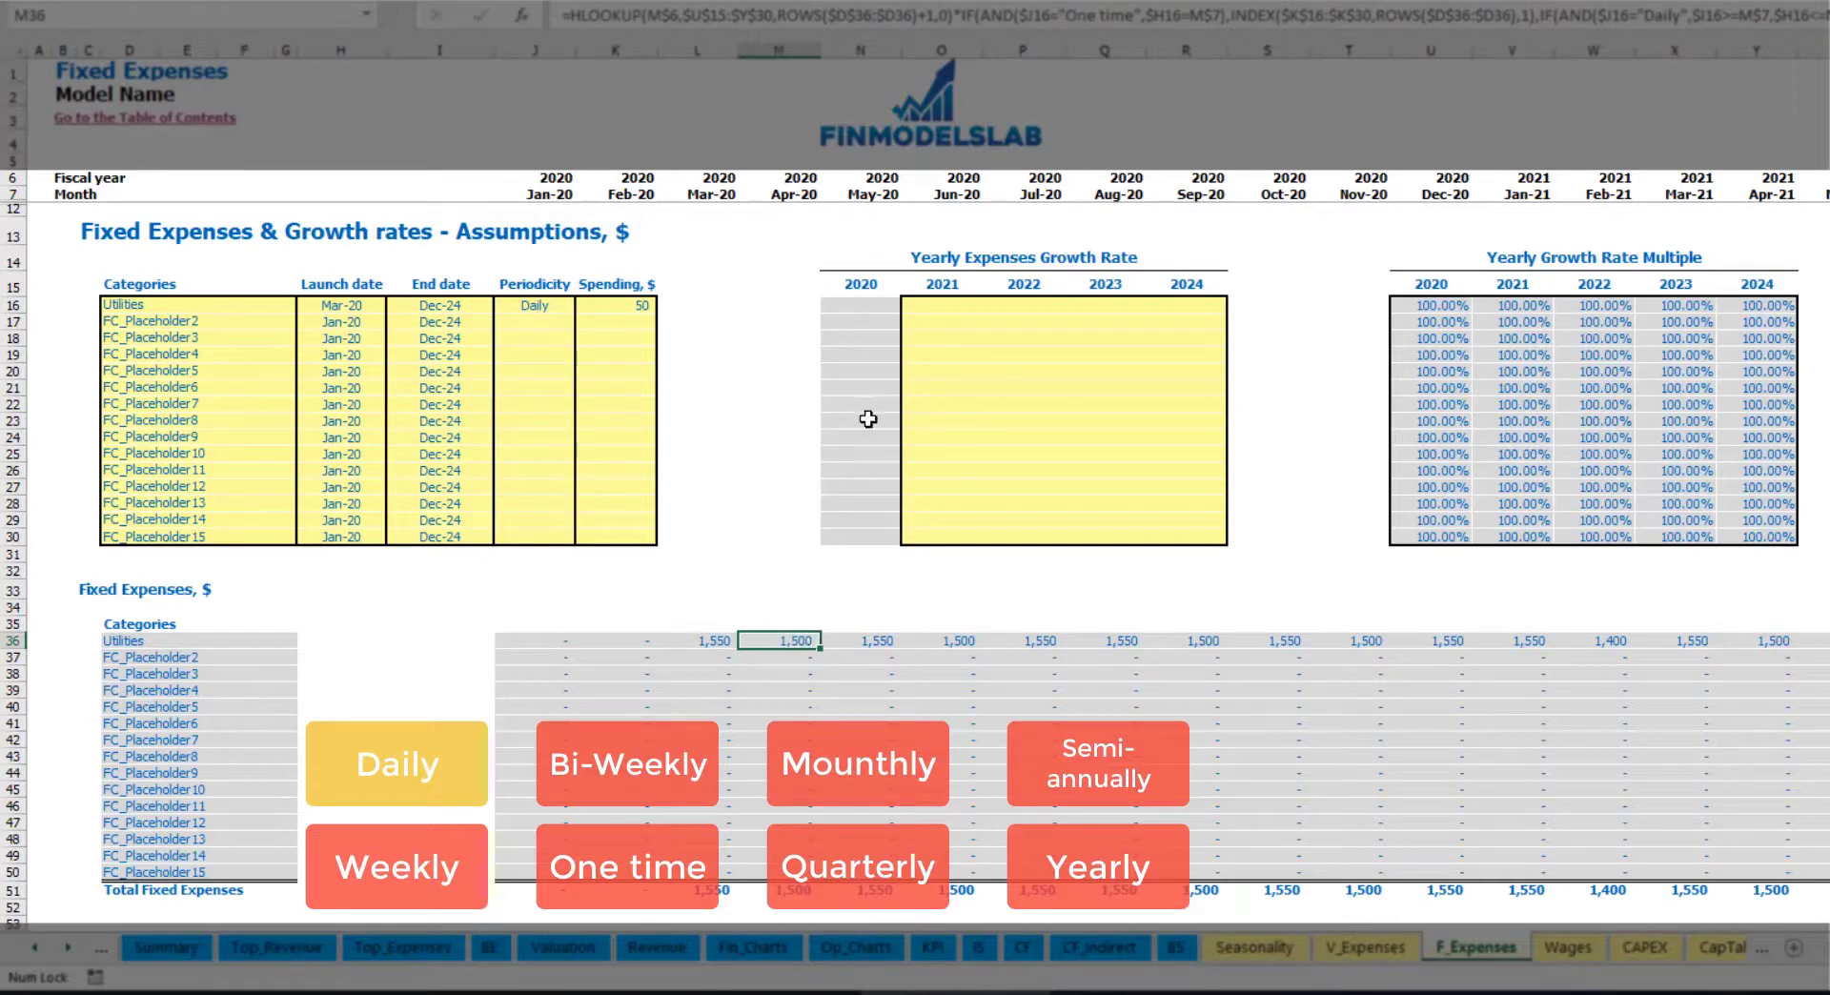
Set the Utilities yearly expenses growth rate to 5% for 2021 through 2024 and review its monthly amounts.
click(954, 308)
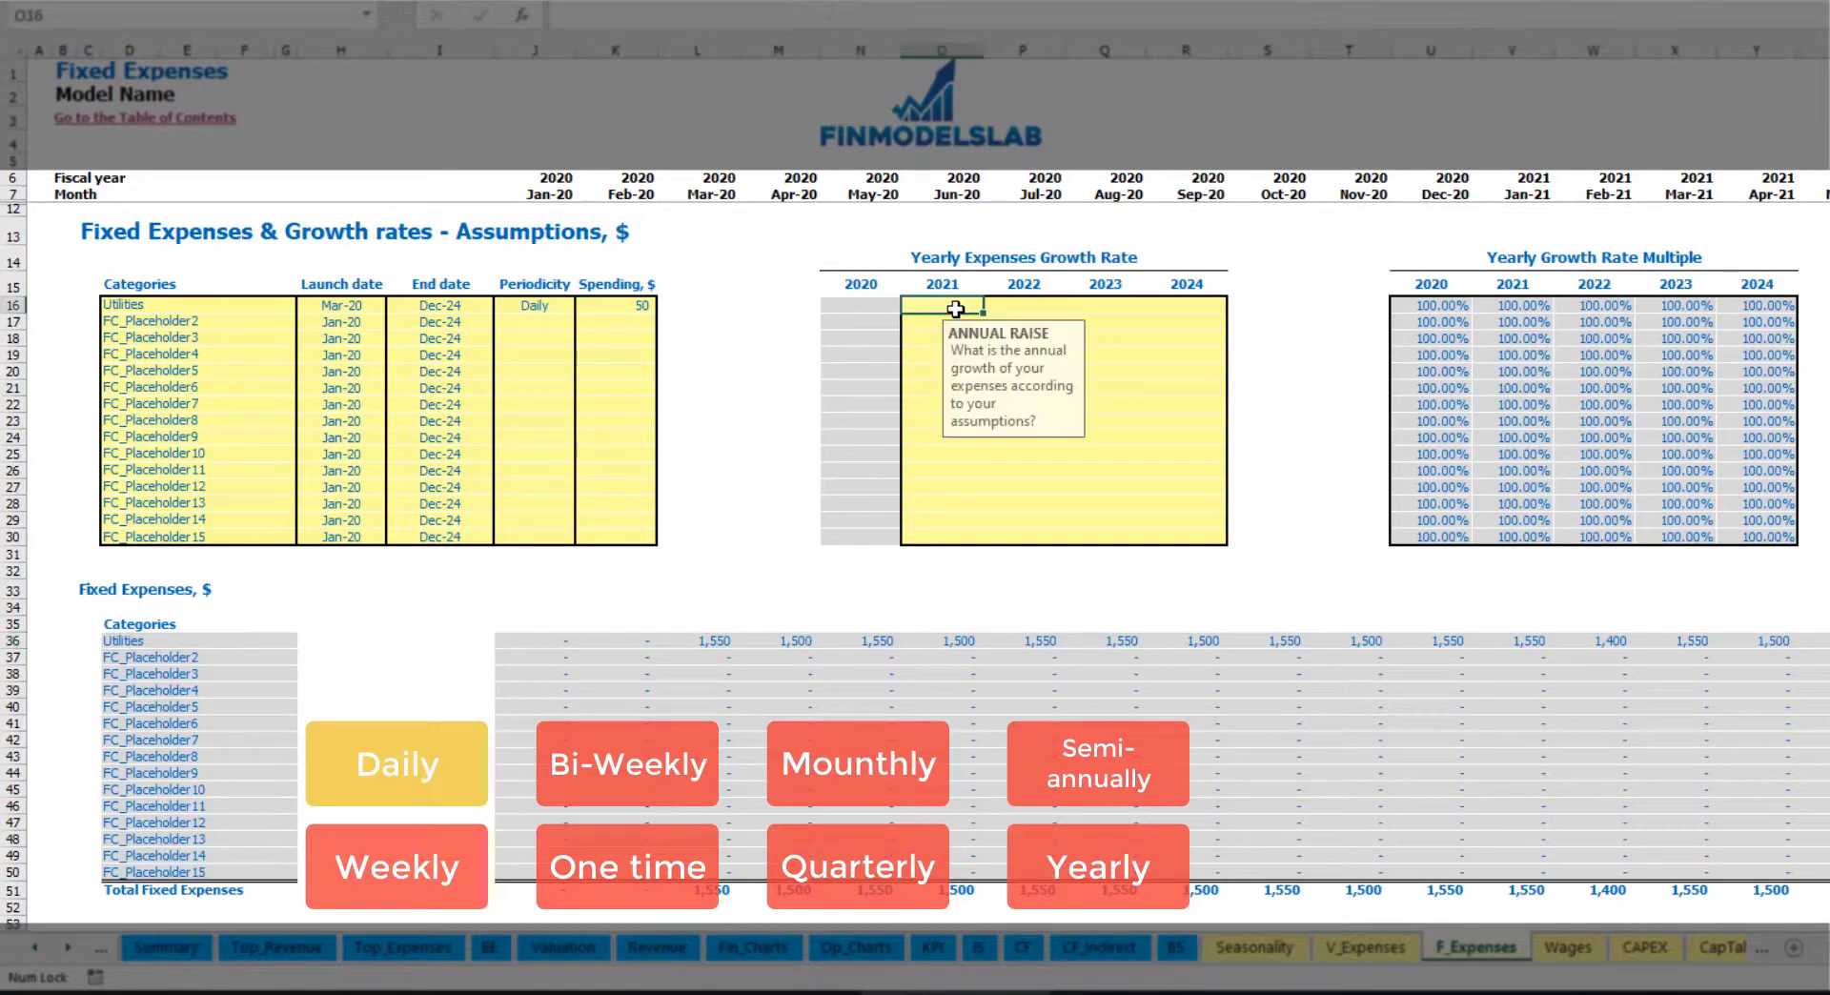
text(5%)
key(ctrl+Return)
key(ctrl+c)
key(Right)
key(shift+Right)
key(shift+Right)
key(ctrl+v)
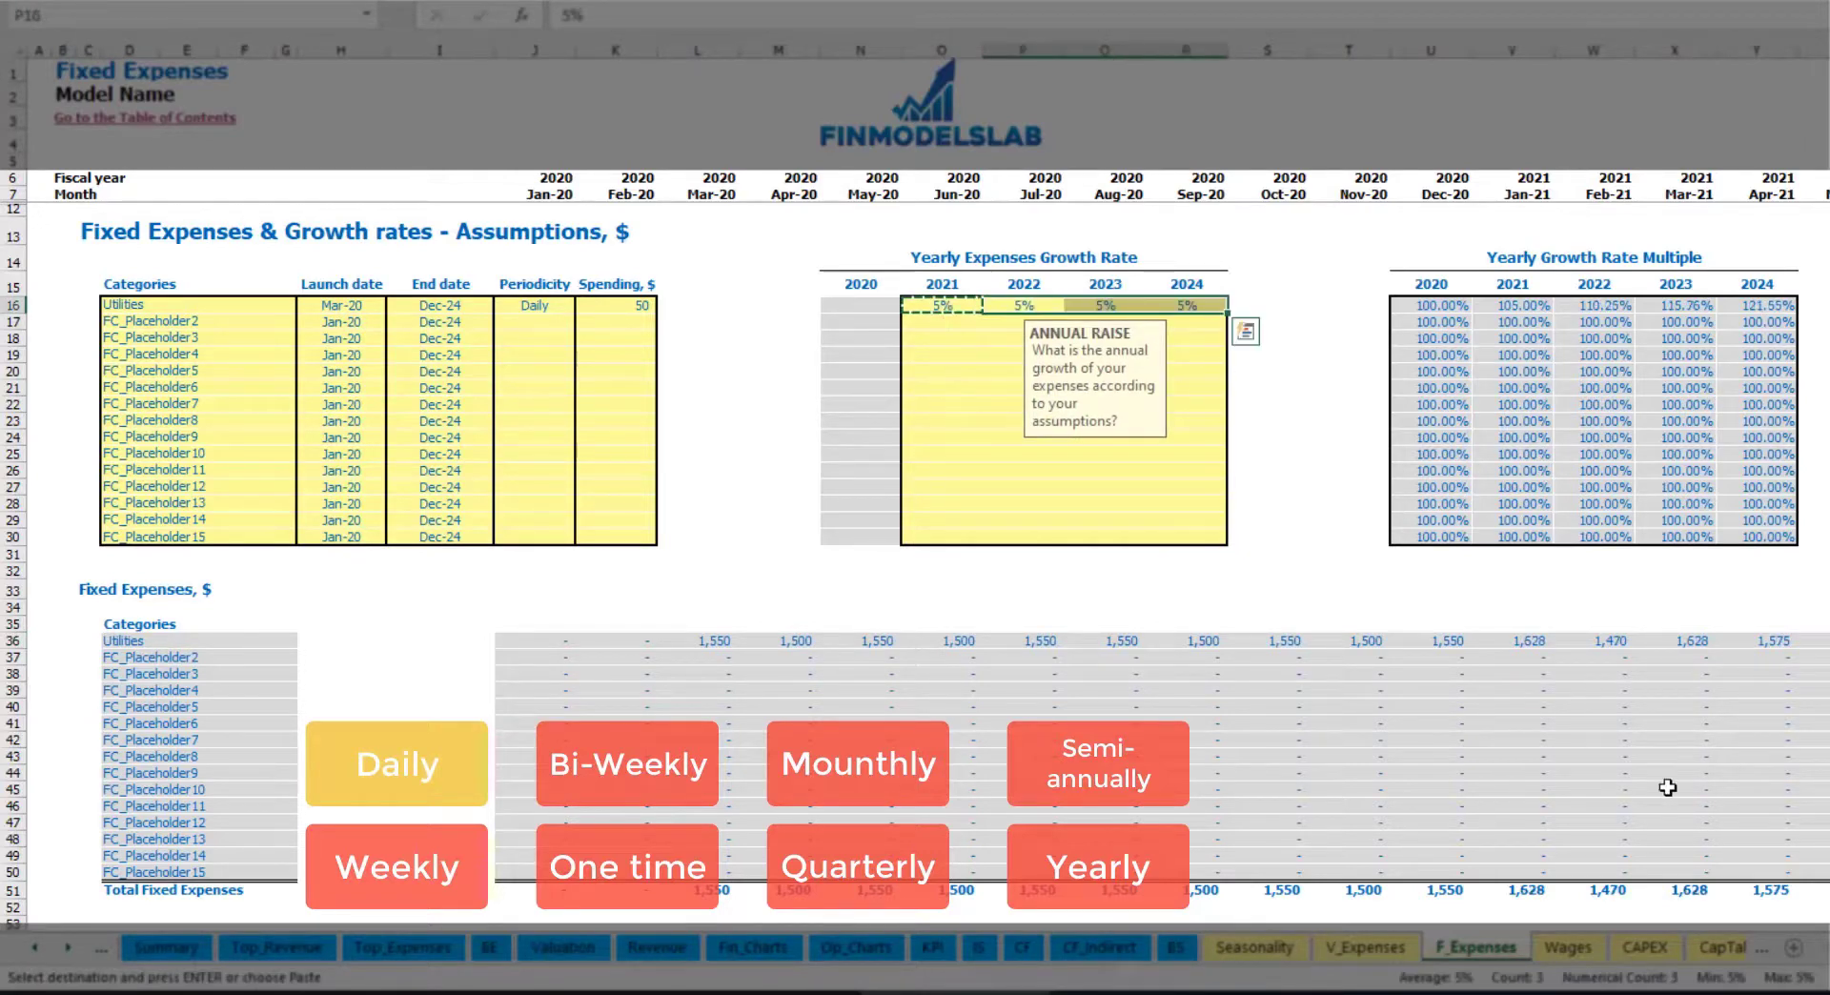
drag(939, 306, 1186, 306)
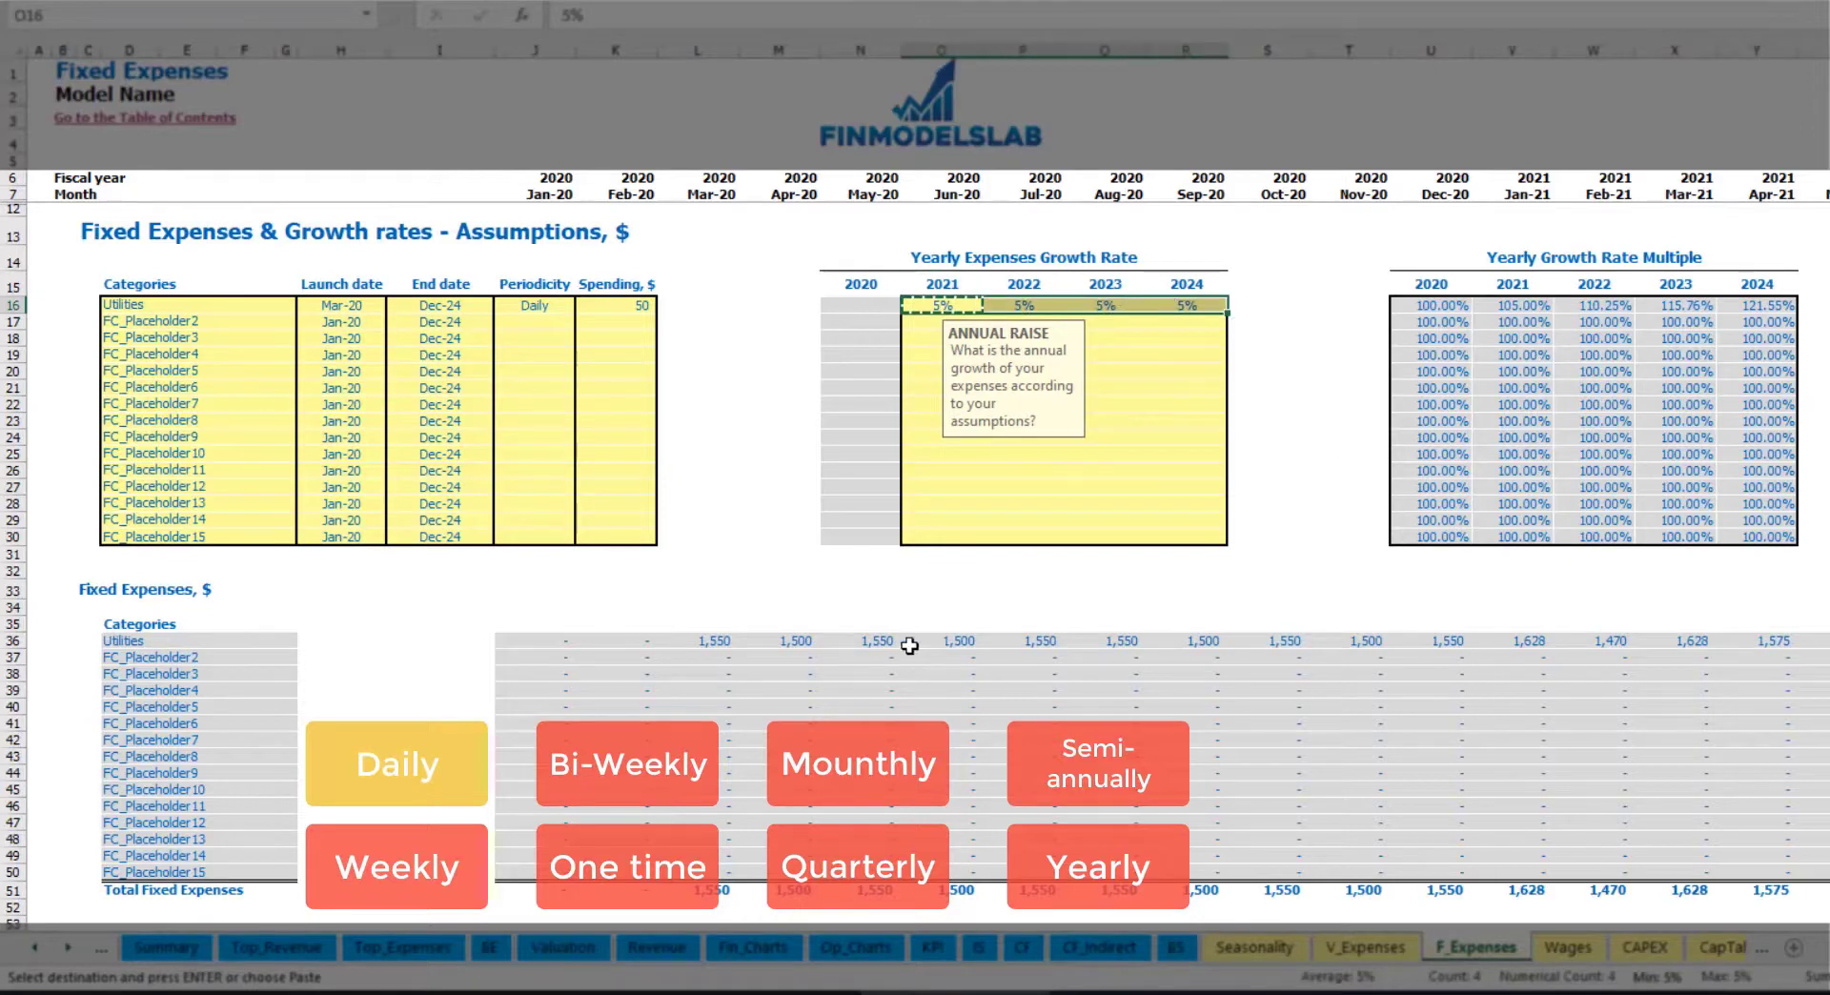
scroll(906, 654, right, 10)
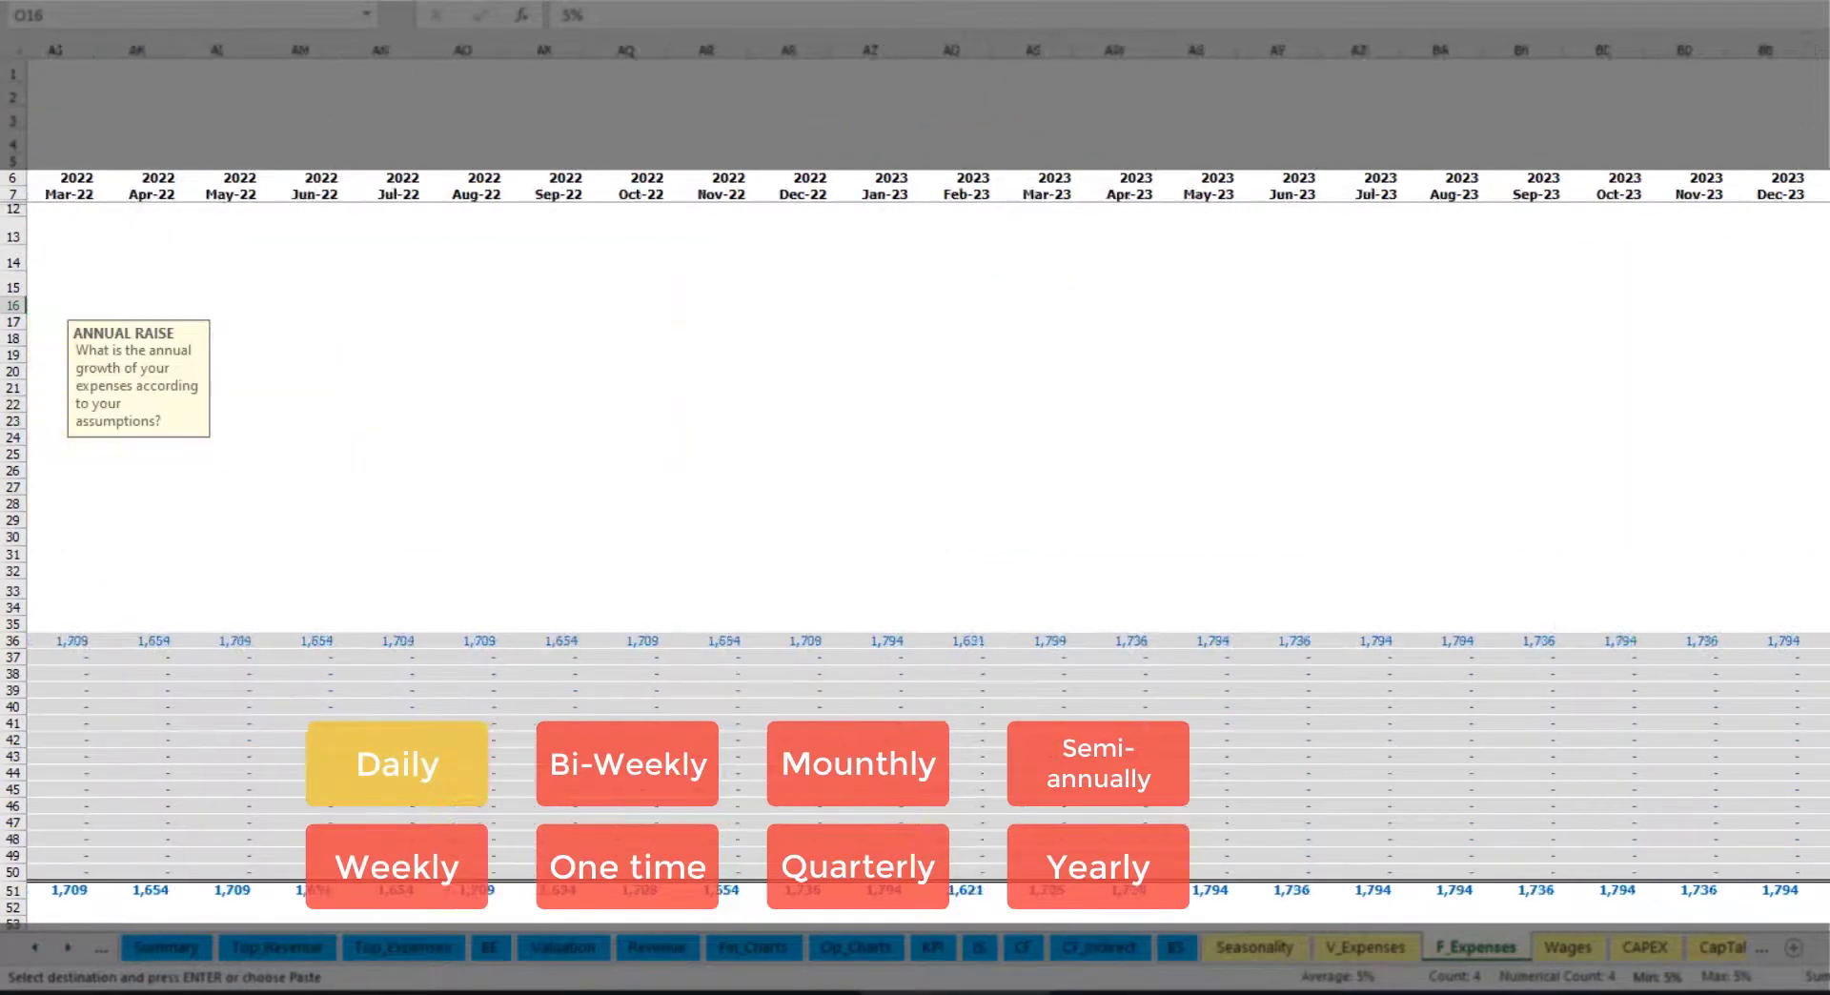
scroll(906, 654, left, 10)
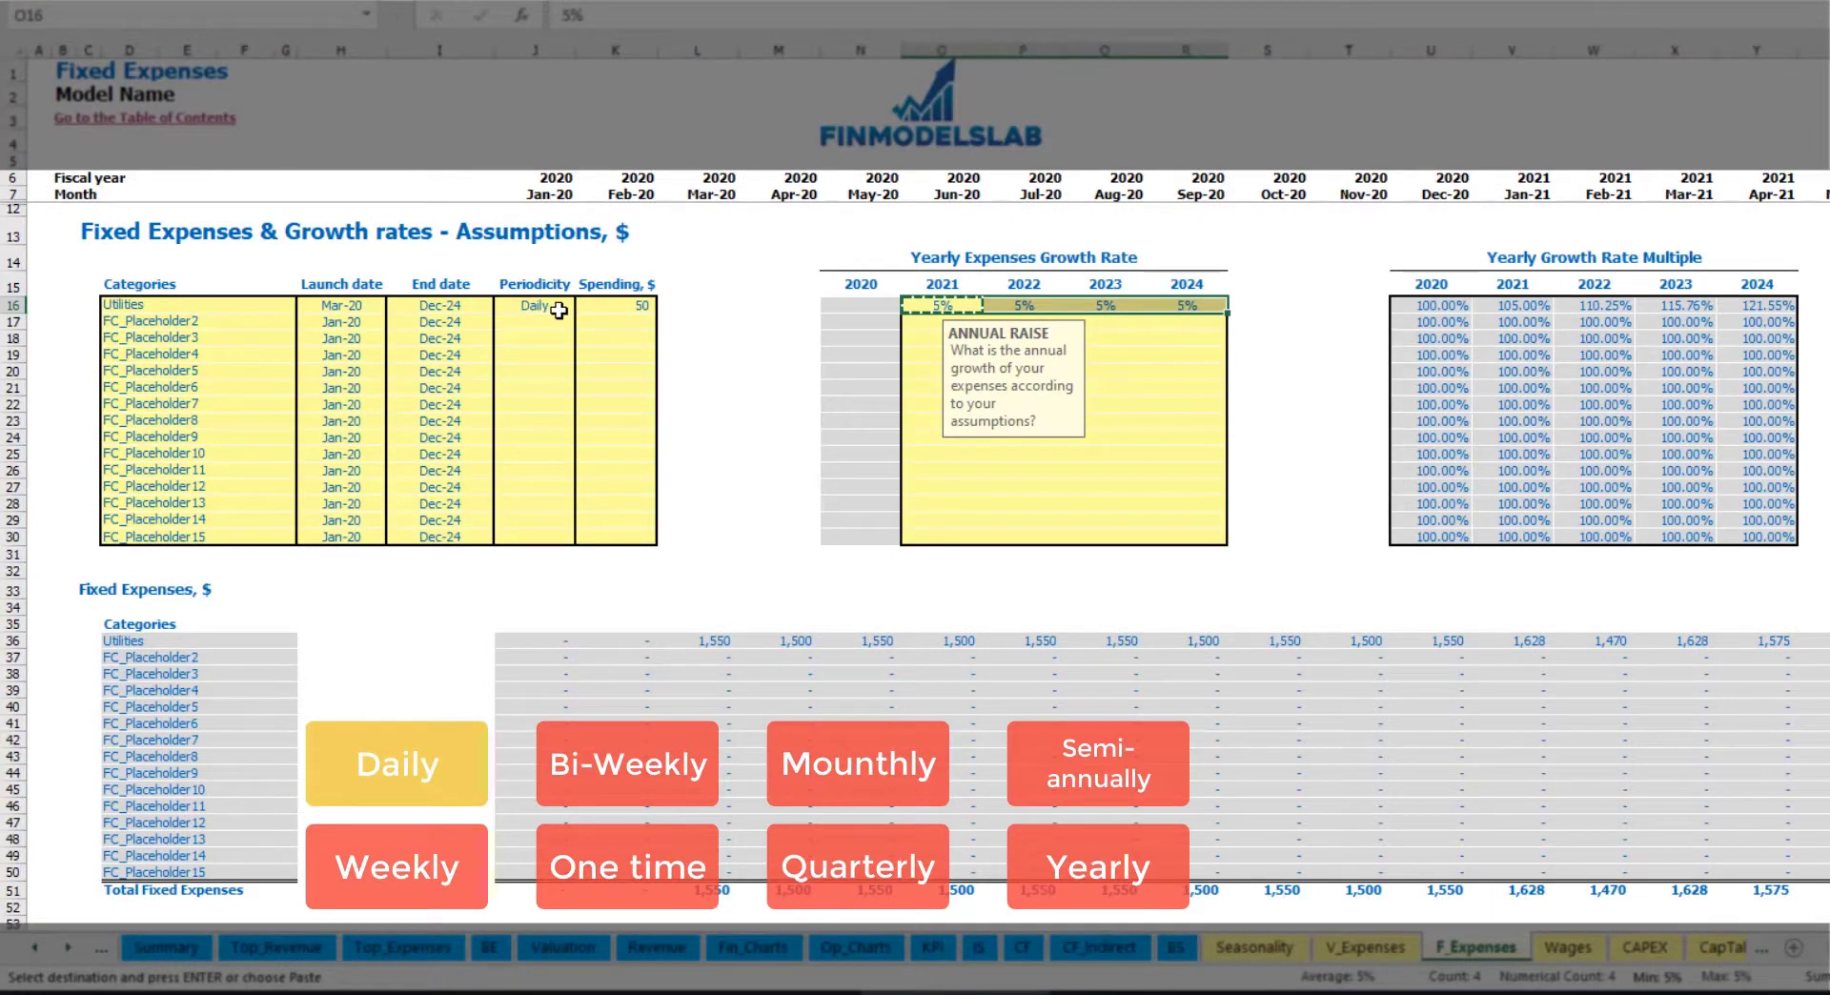
Name the second fixed expense category Advertising, with launch date Mar-20 and end date Aug-24.
click(216, 317)
text(Advertising)
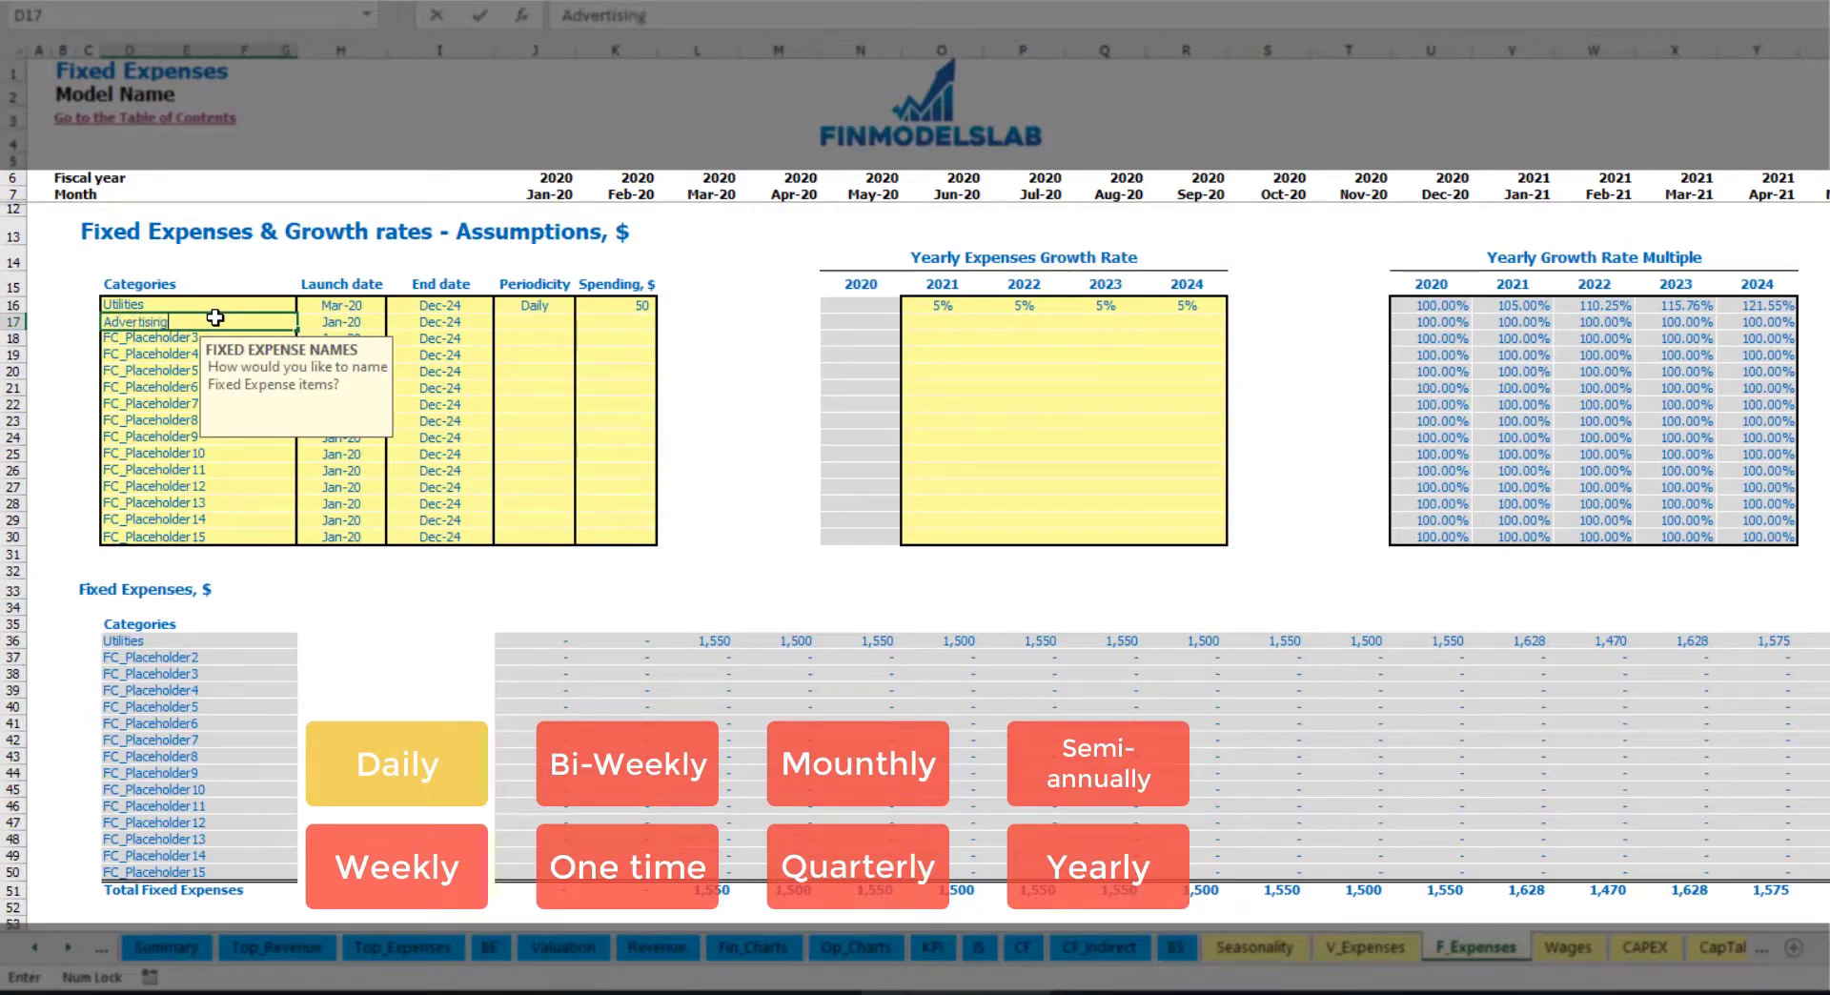
key(Return)
click(341, 327)
click(395, 322)
click(351, 372)
click(447, 322)
click(502, 322)
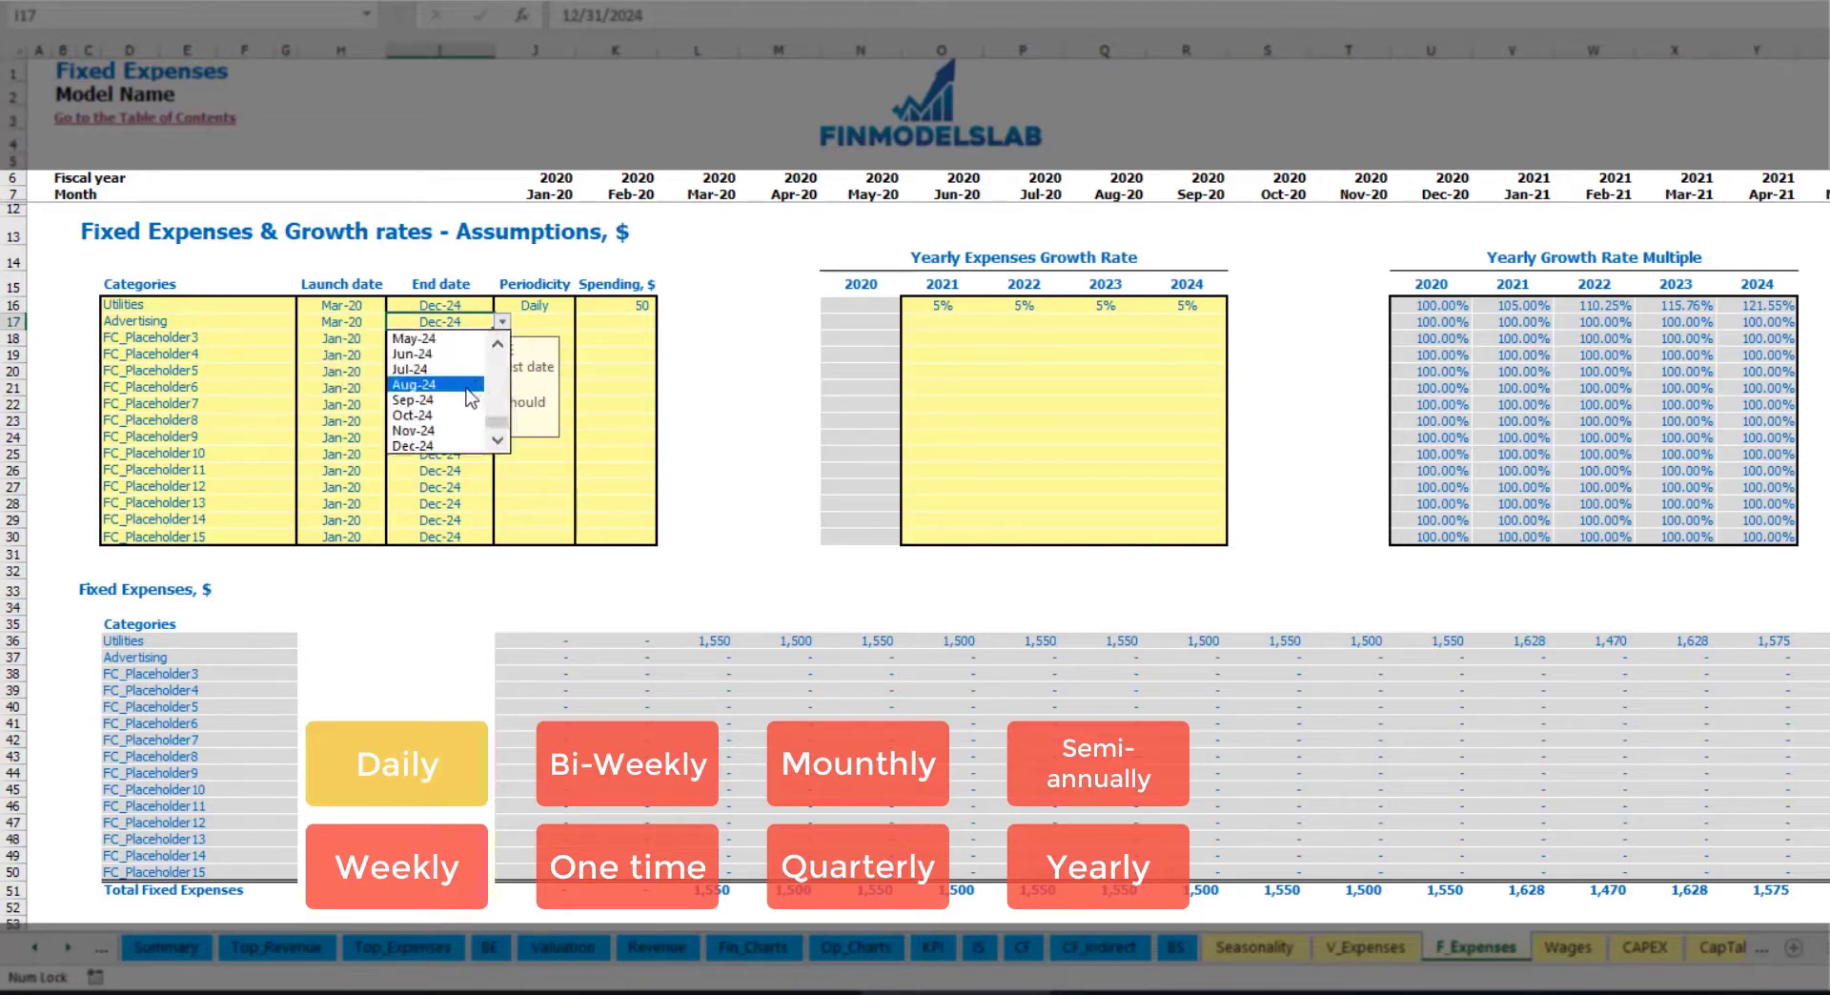
click(444, 385)
Set the Advertising periodicity to Weekly and its spending to 100.
click(534, 322)
click(582, 322)
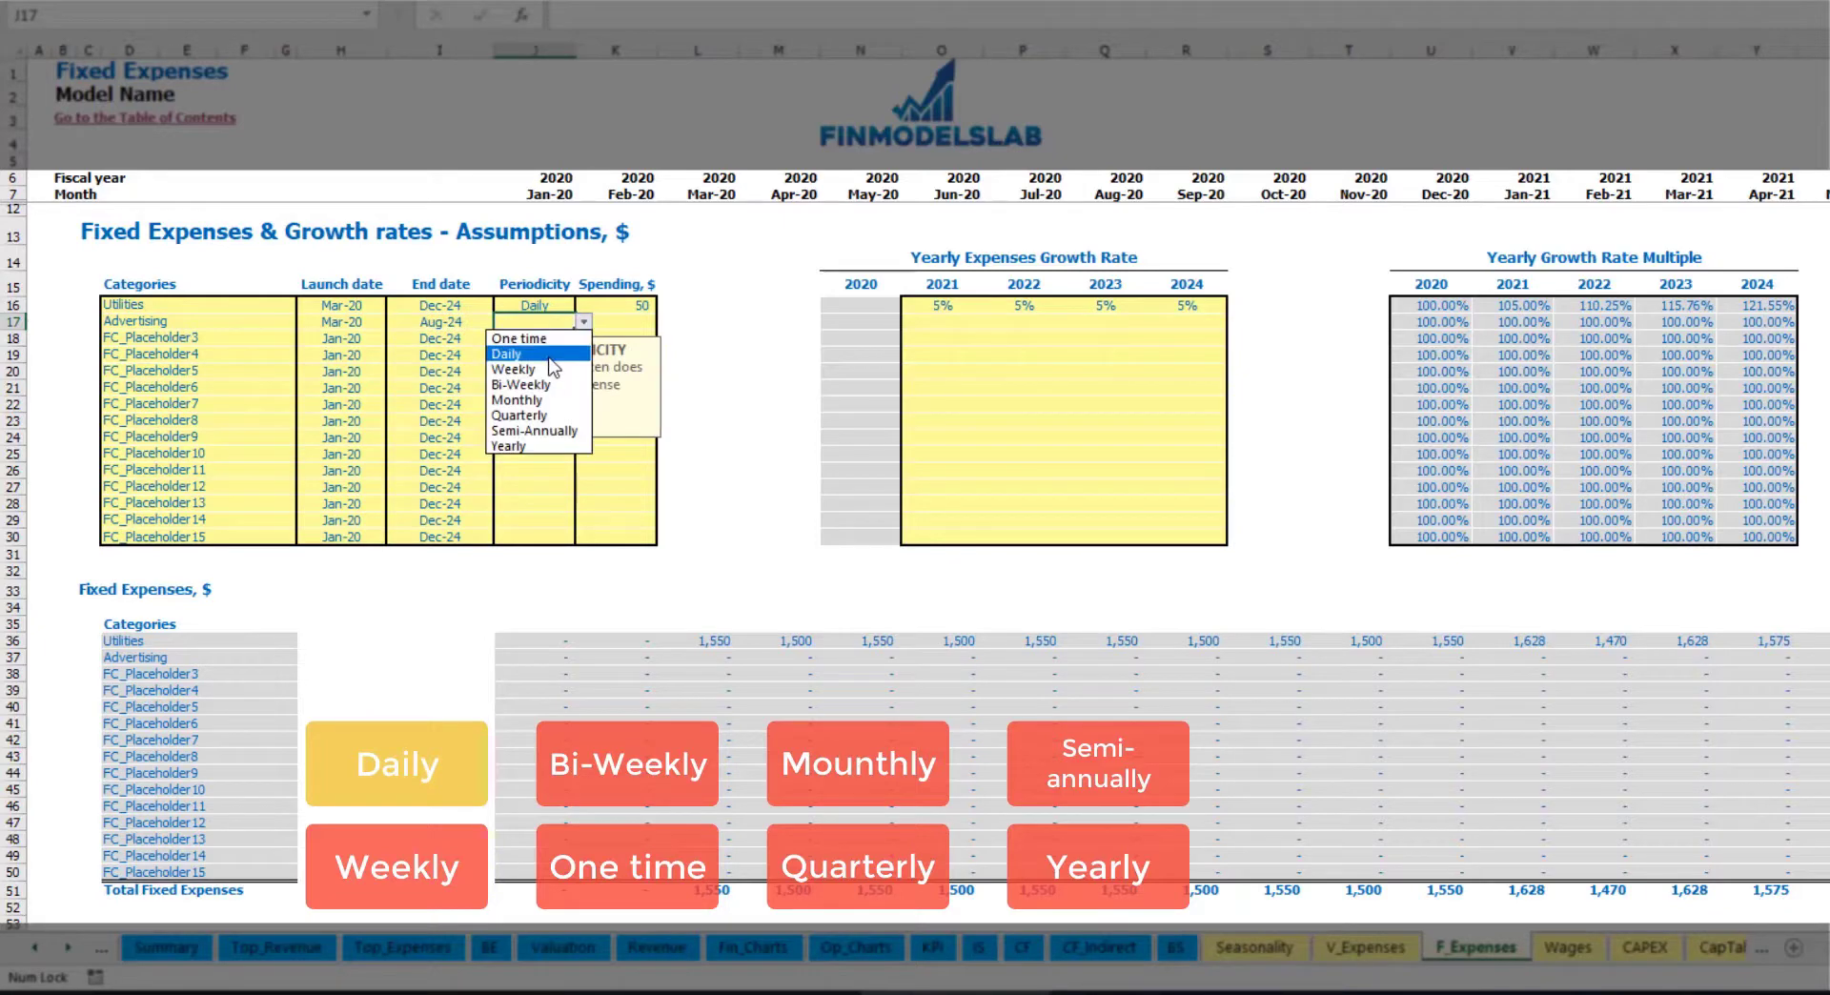
click(543, 369)
click(610, 327)
text(100)
key(Return)
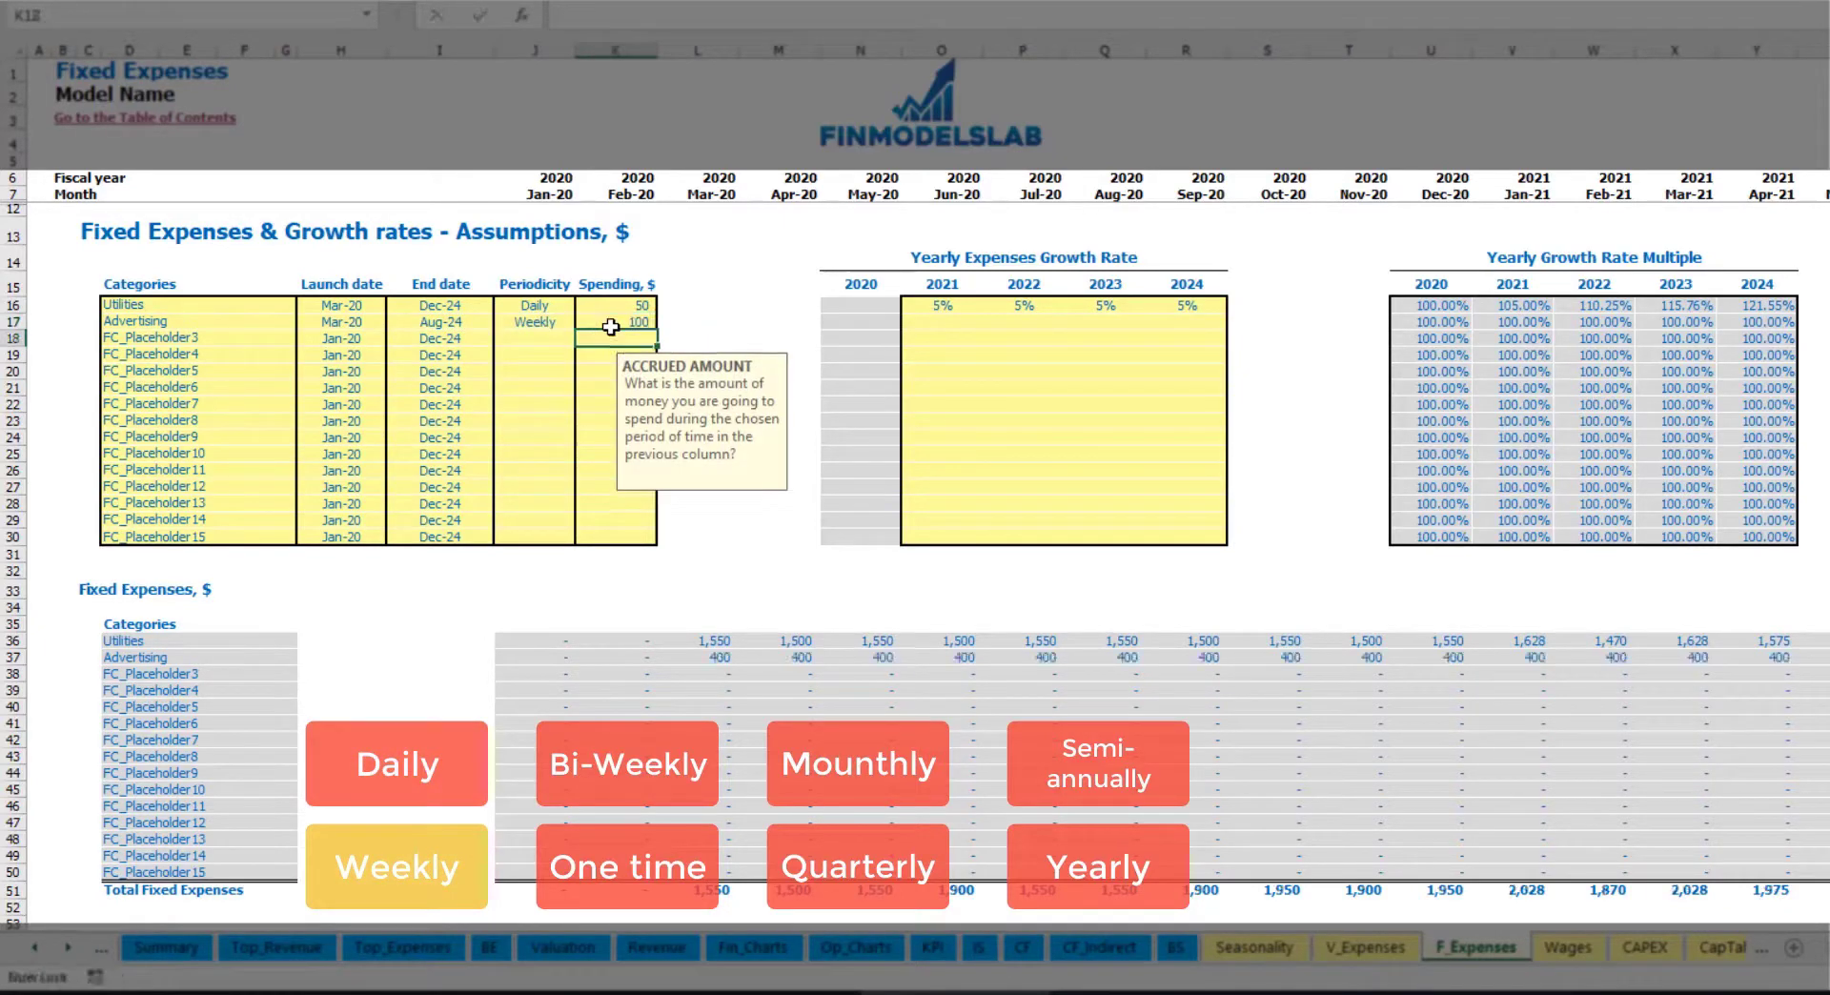
Check the monthly Advertising amounts from Mar-20 through the Aug-24 end date.
click(720, 658)
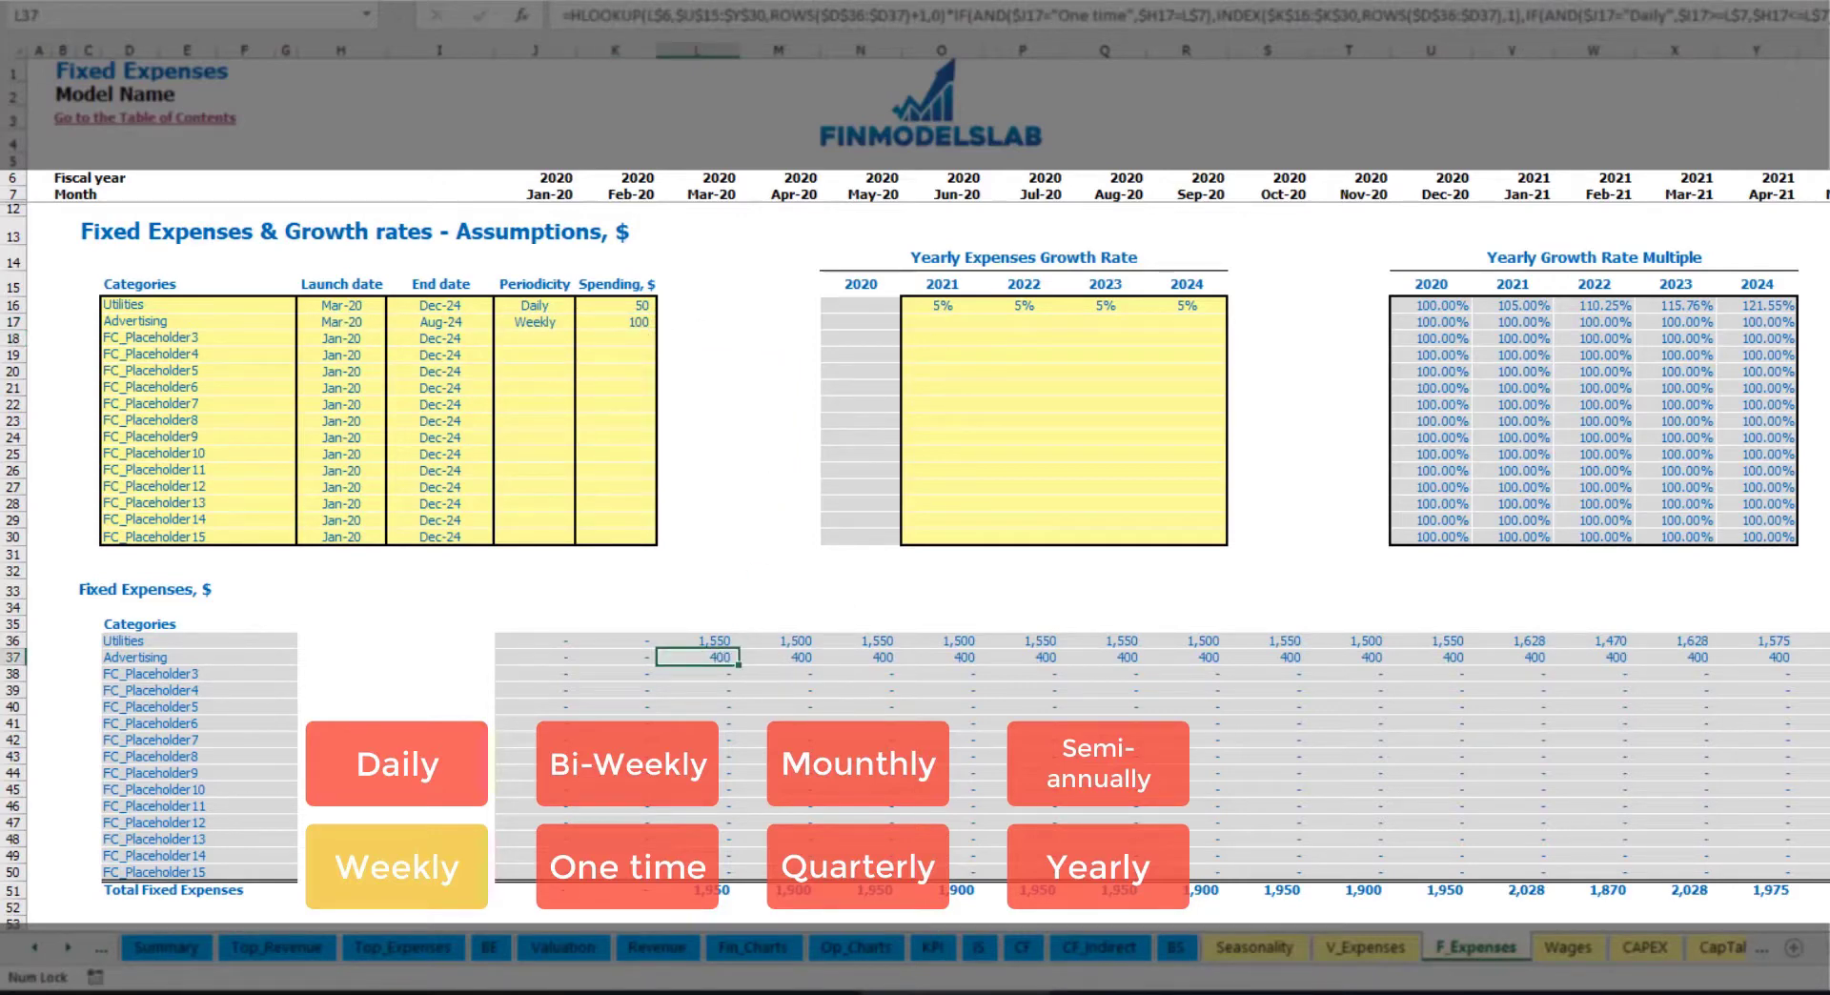
scroll(915, 476, right, 10)
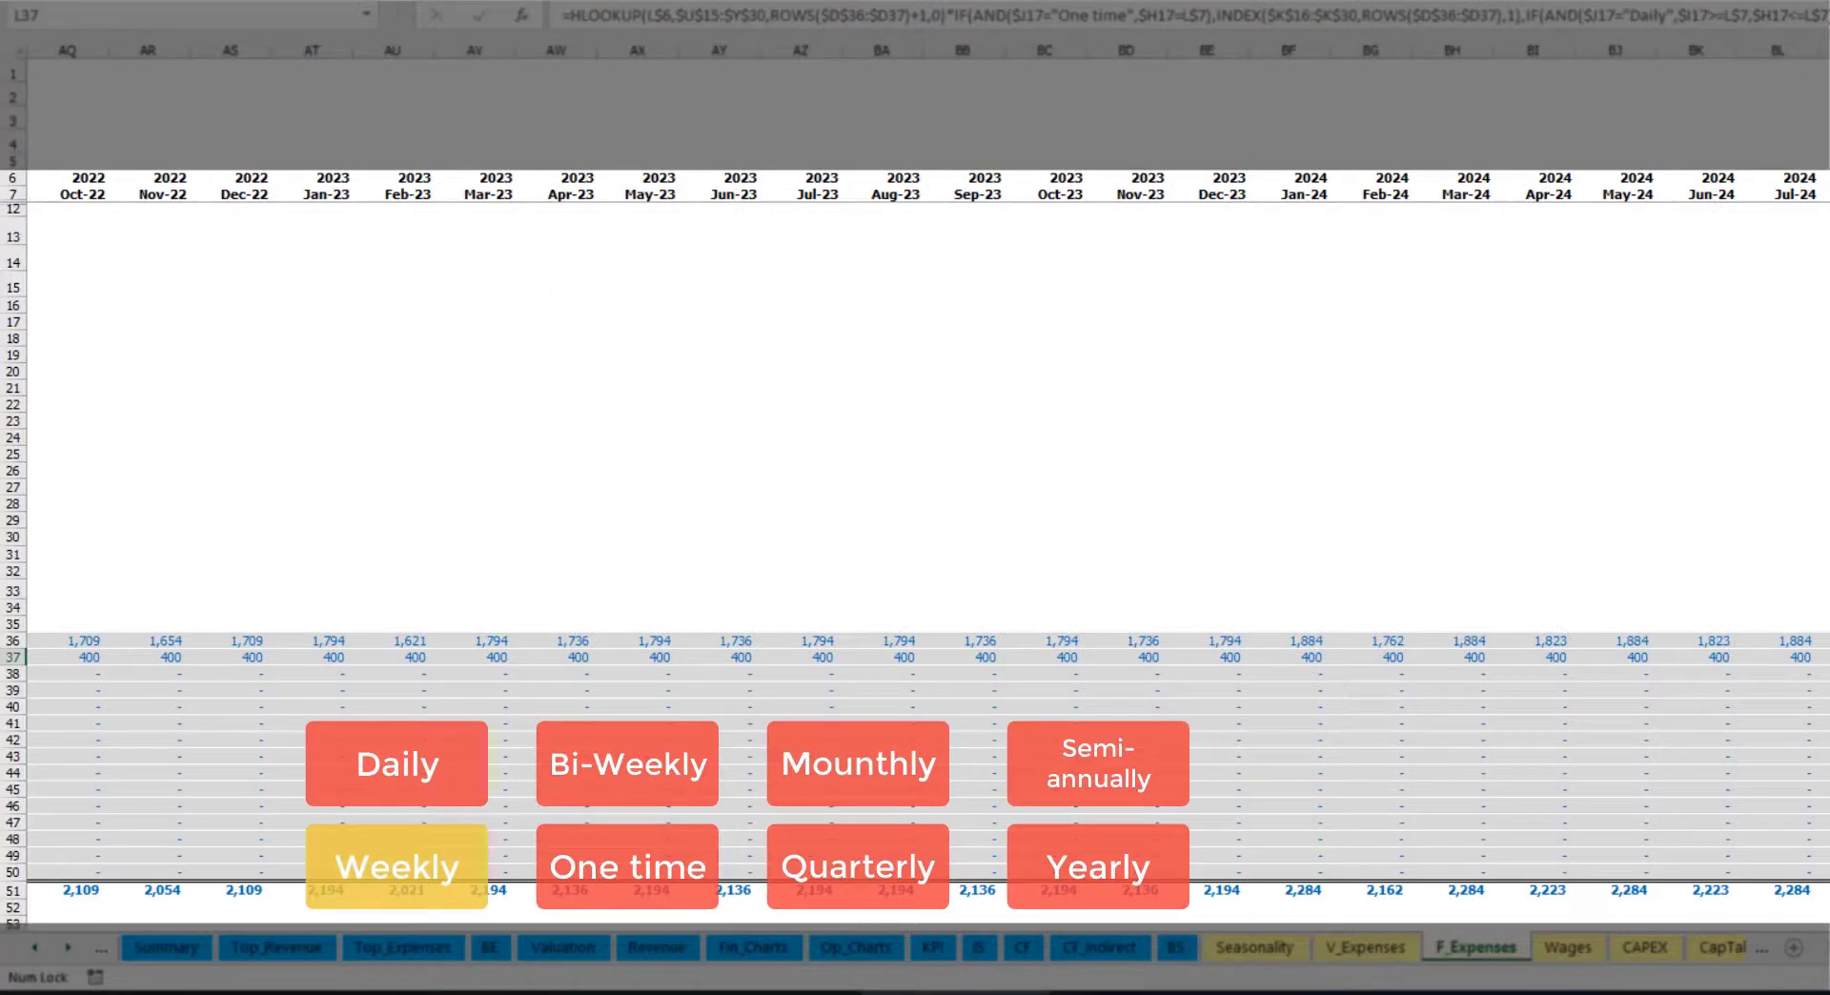
key(ctrl+shift+Up)
click(1818, 656)
scroll(1296, 920, left, 15)
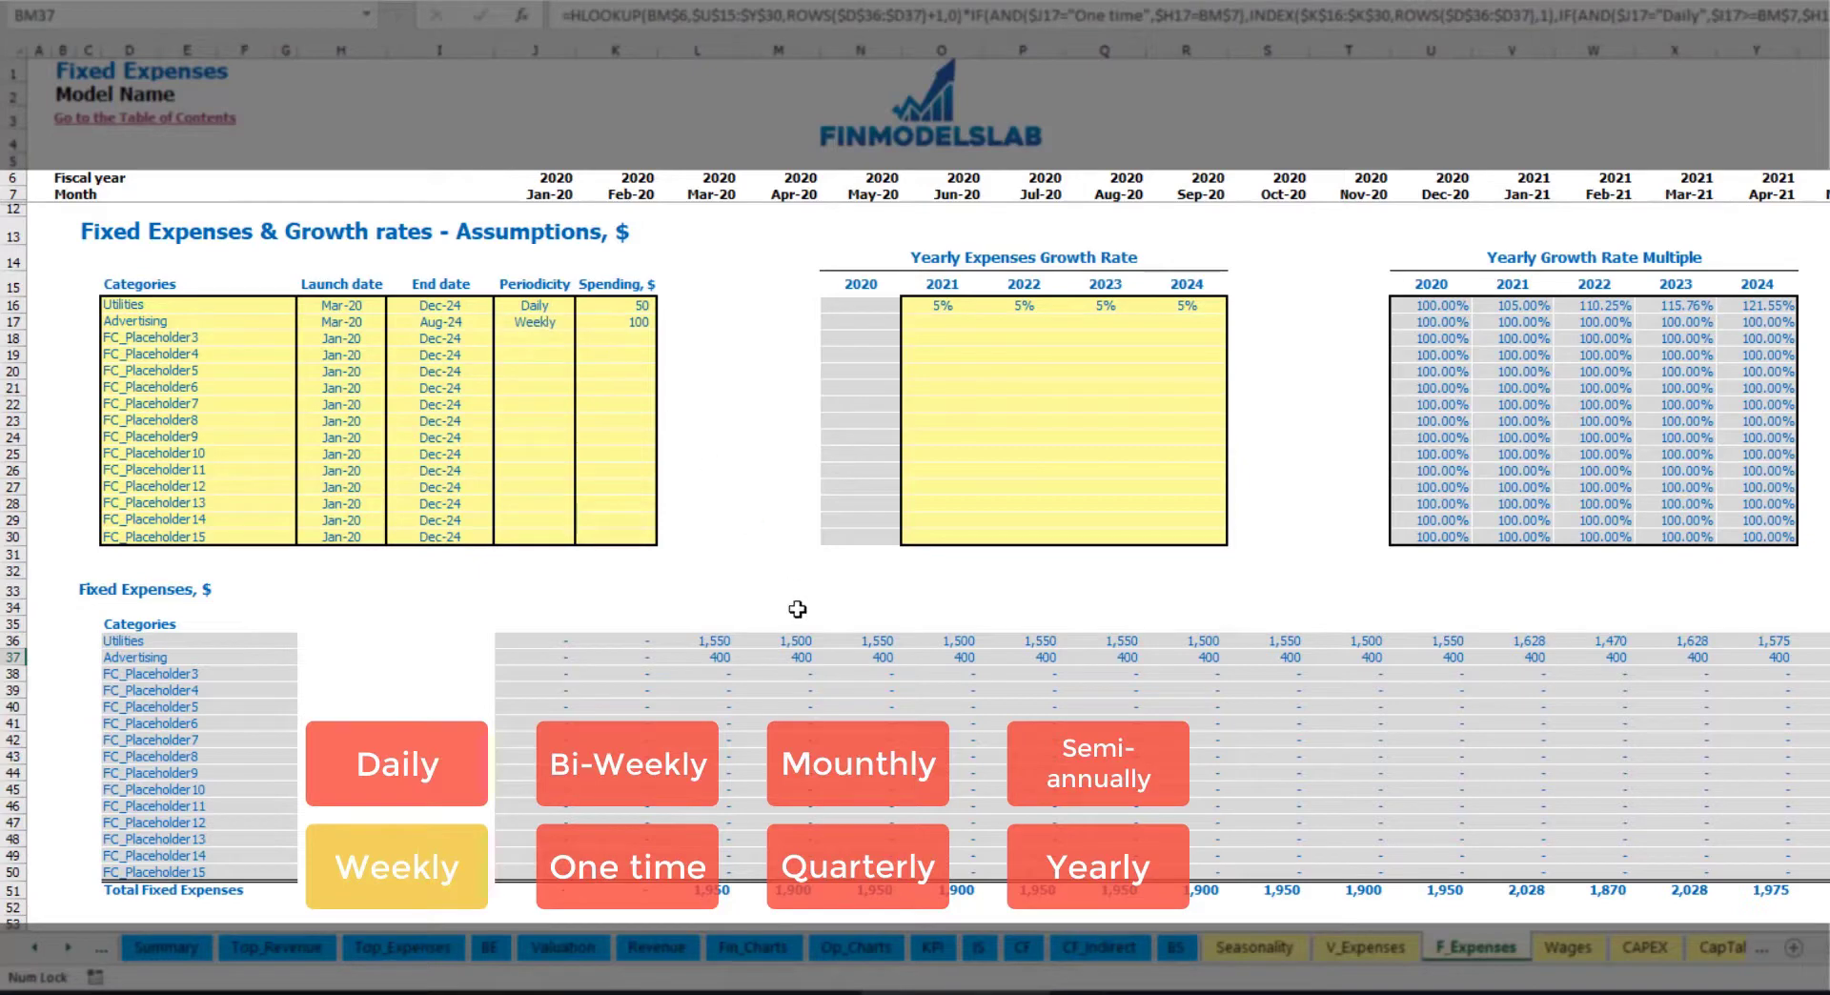
Change the Advertising periodicity to Bi-Weekly and its spending to 500.
click(543, 323)
click(583, 323)
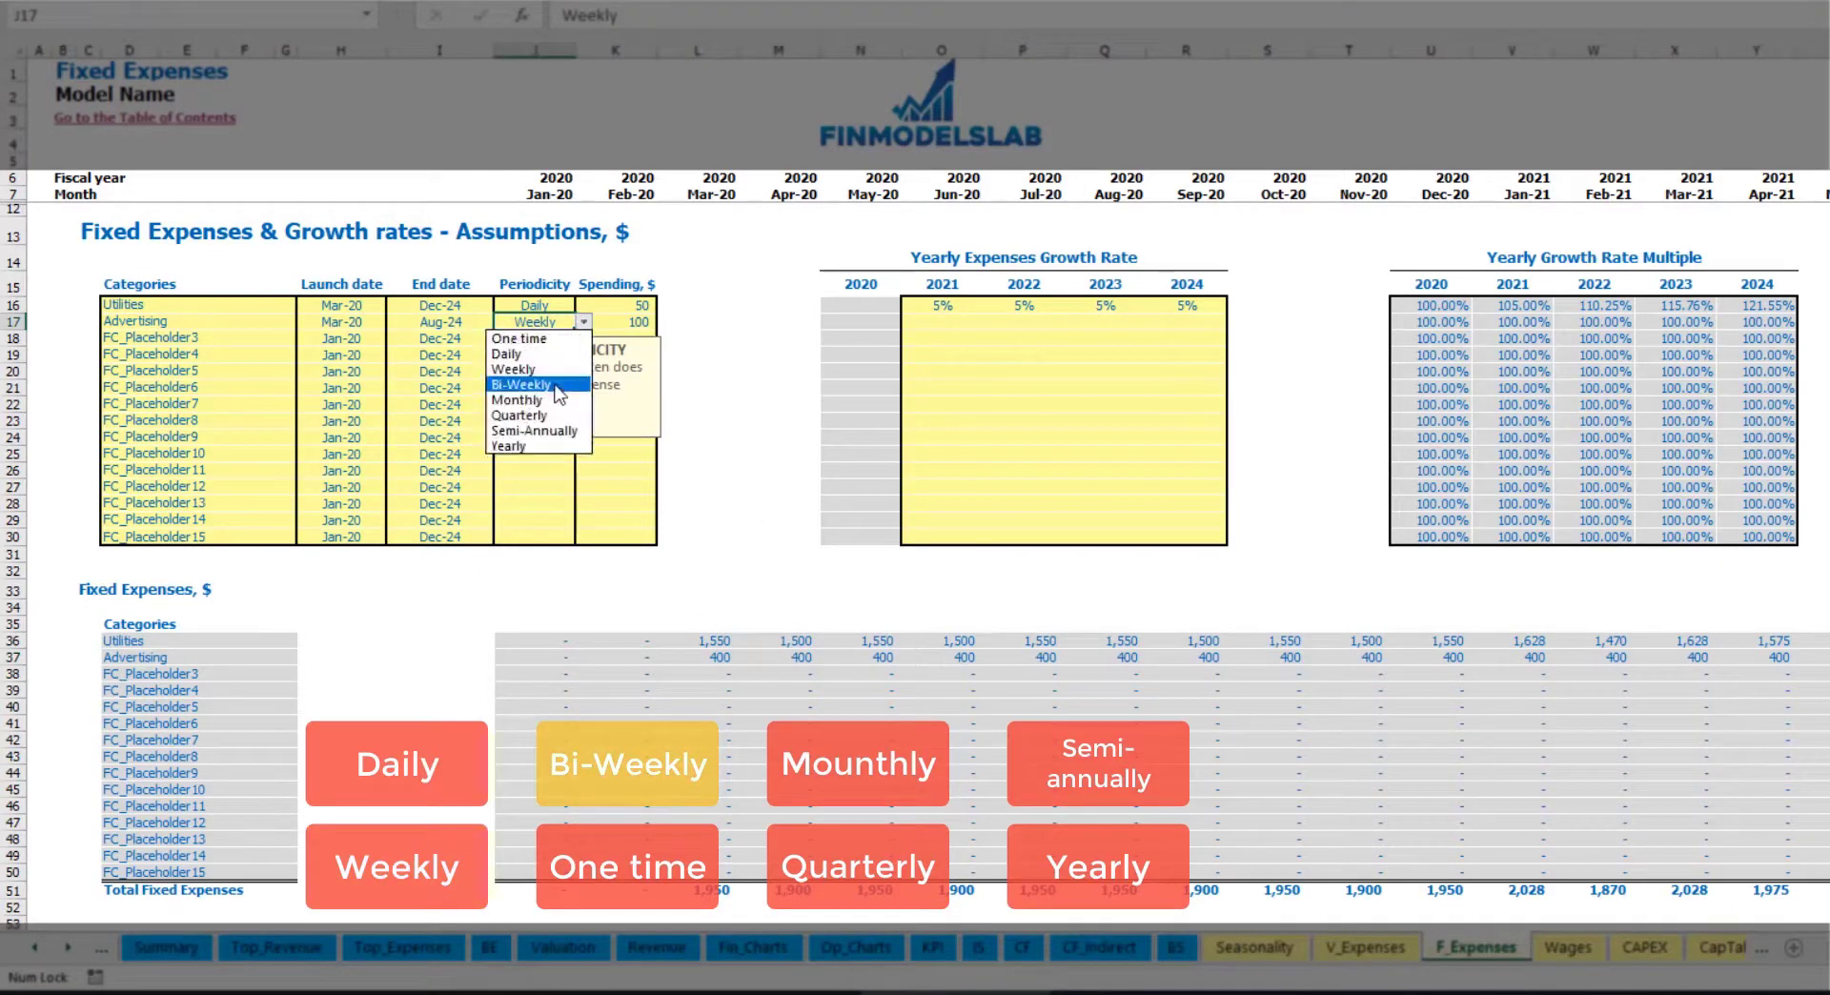
click(557, 385)
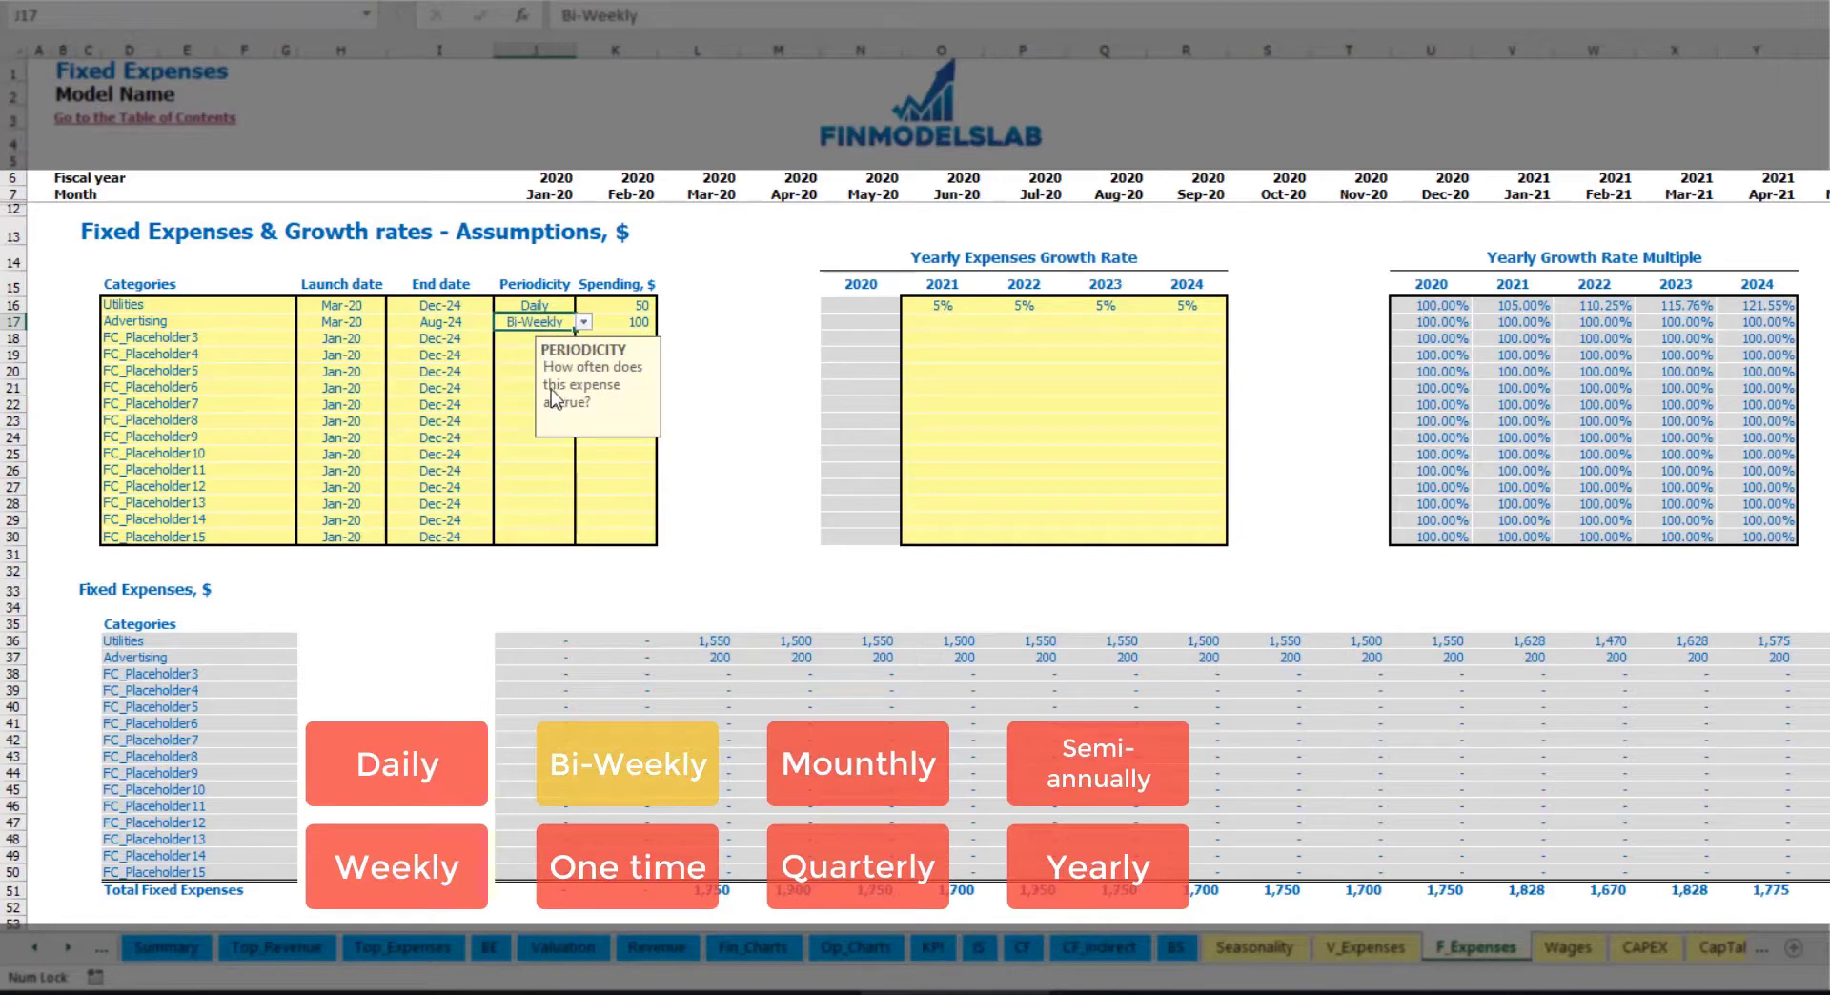
click(613, 324)
text(500)
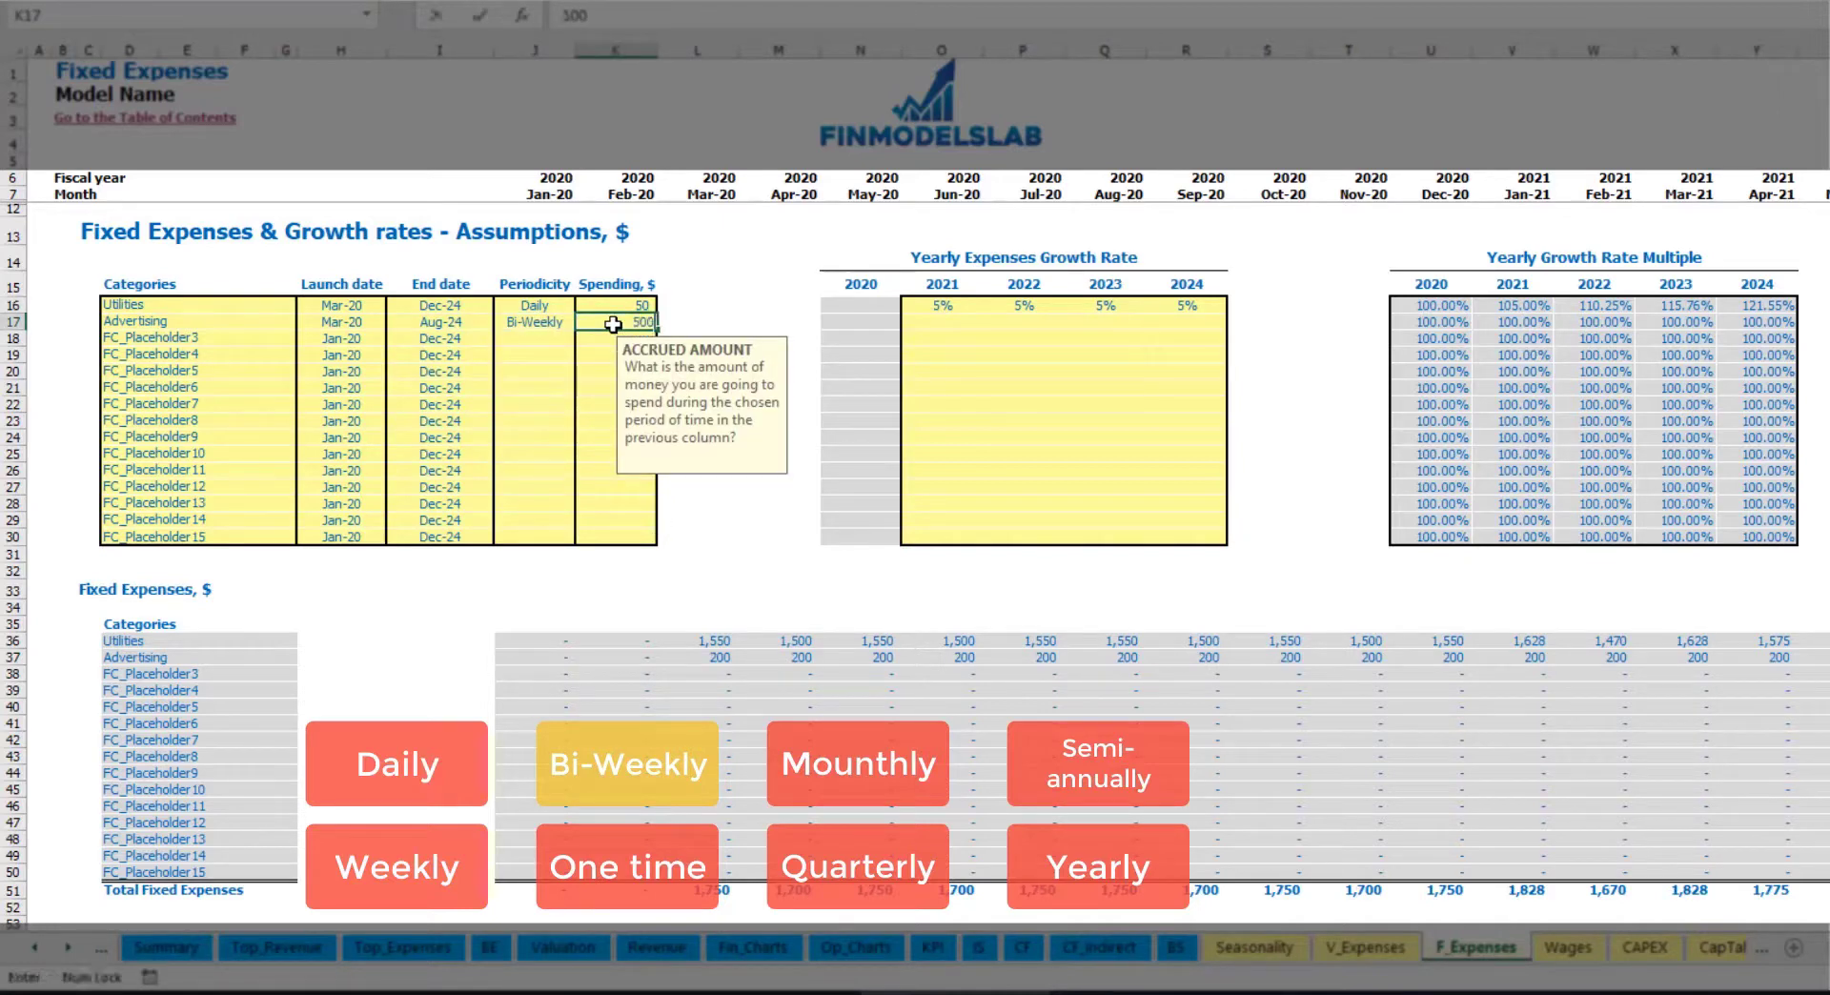
key(Return)
Set the Advertising launch date to Jul-20.
click(354, 321)
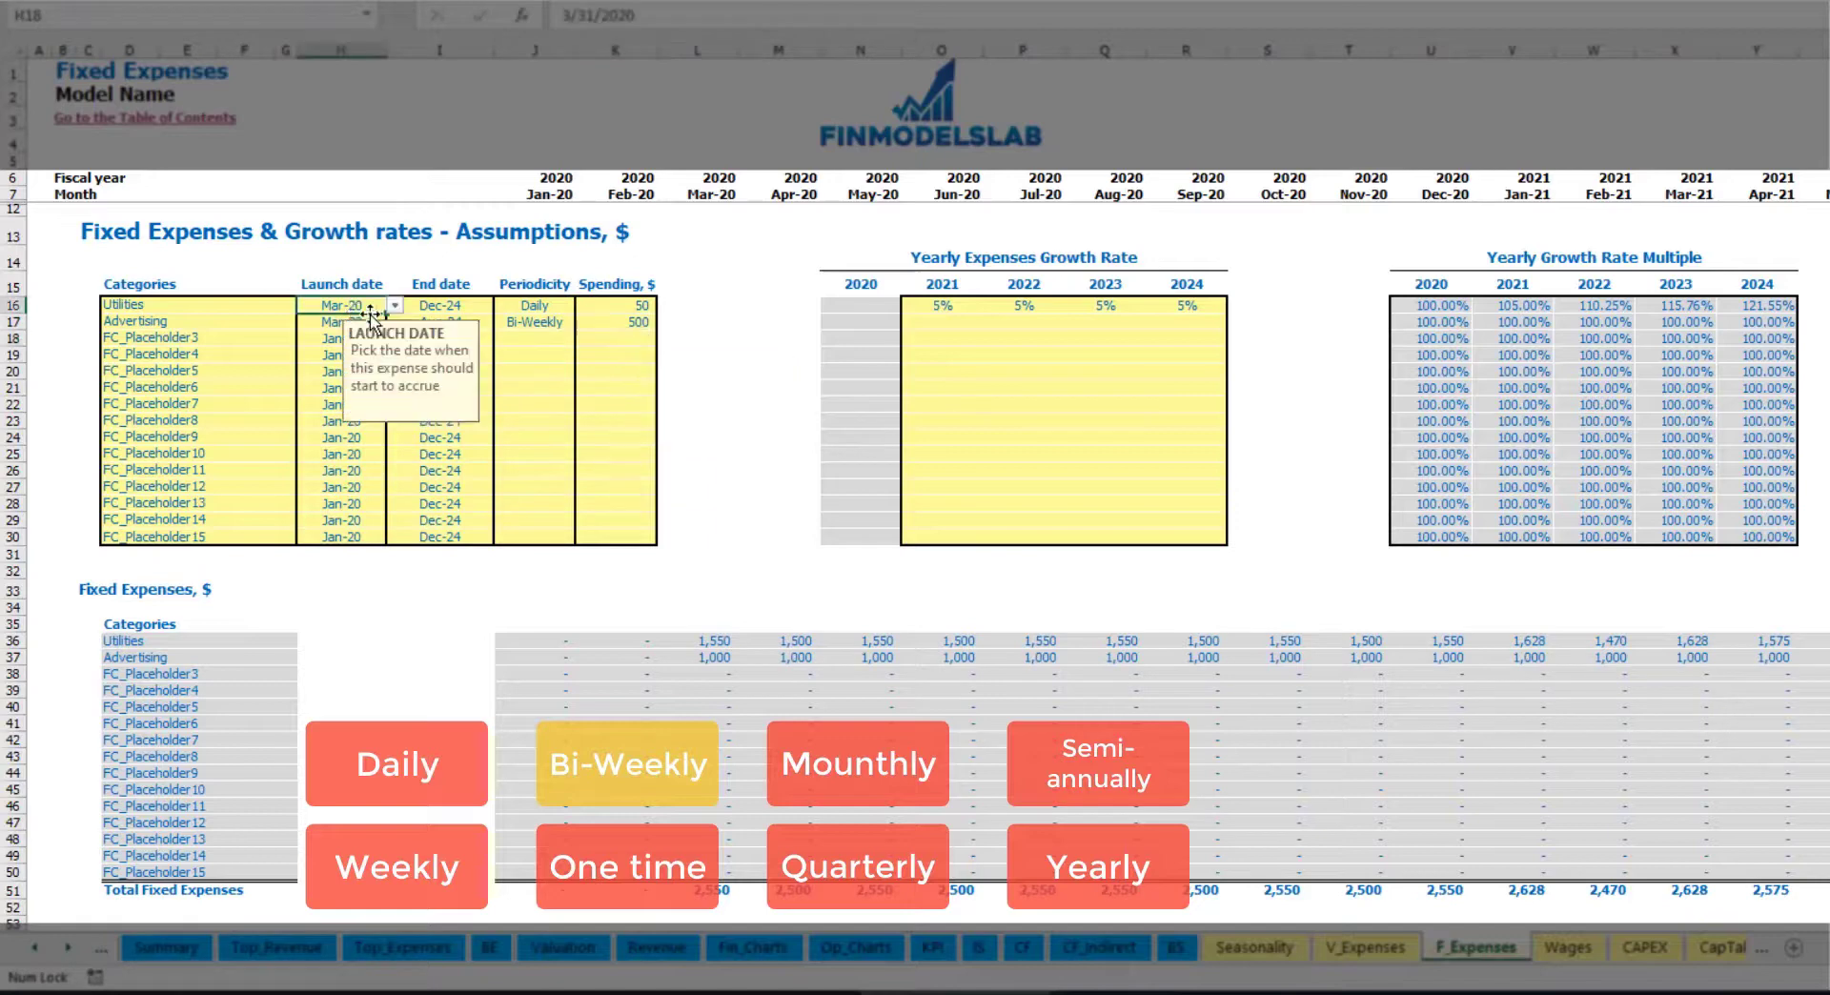
click(394, 322)
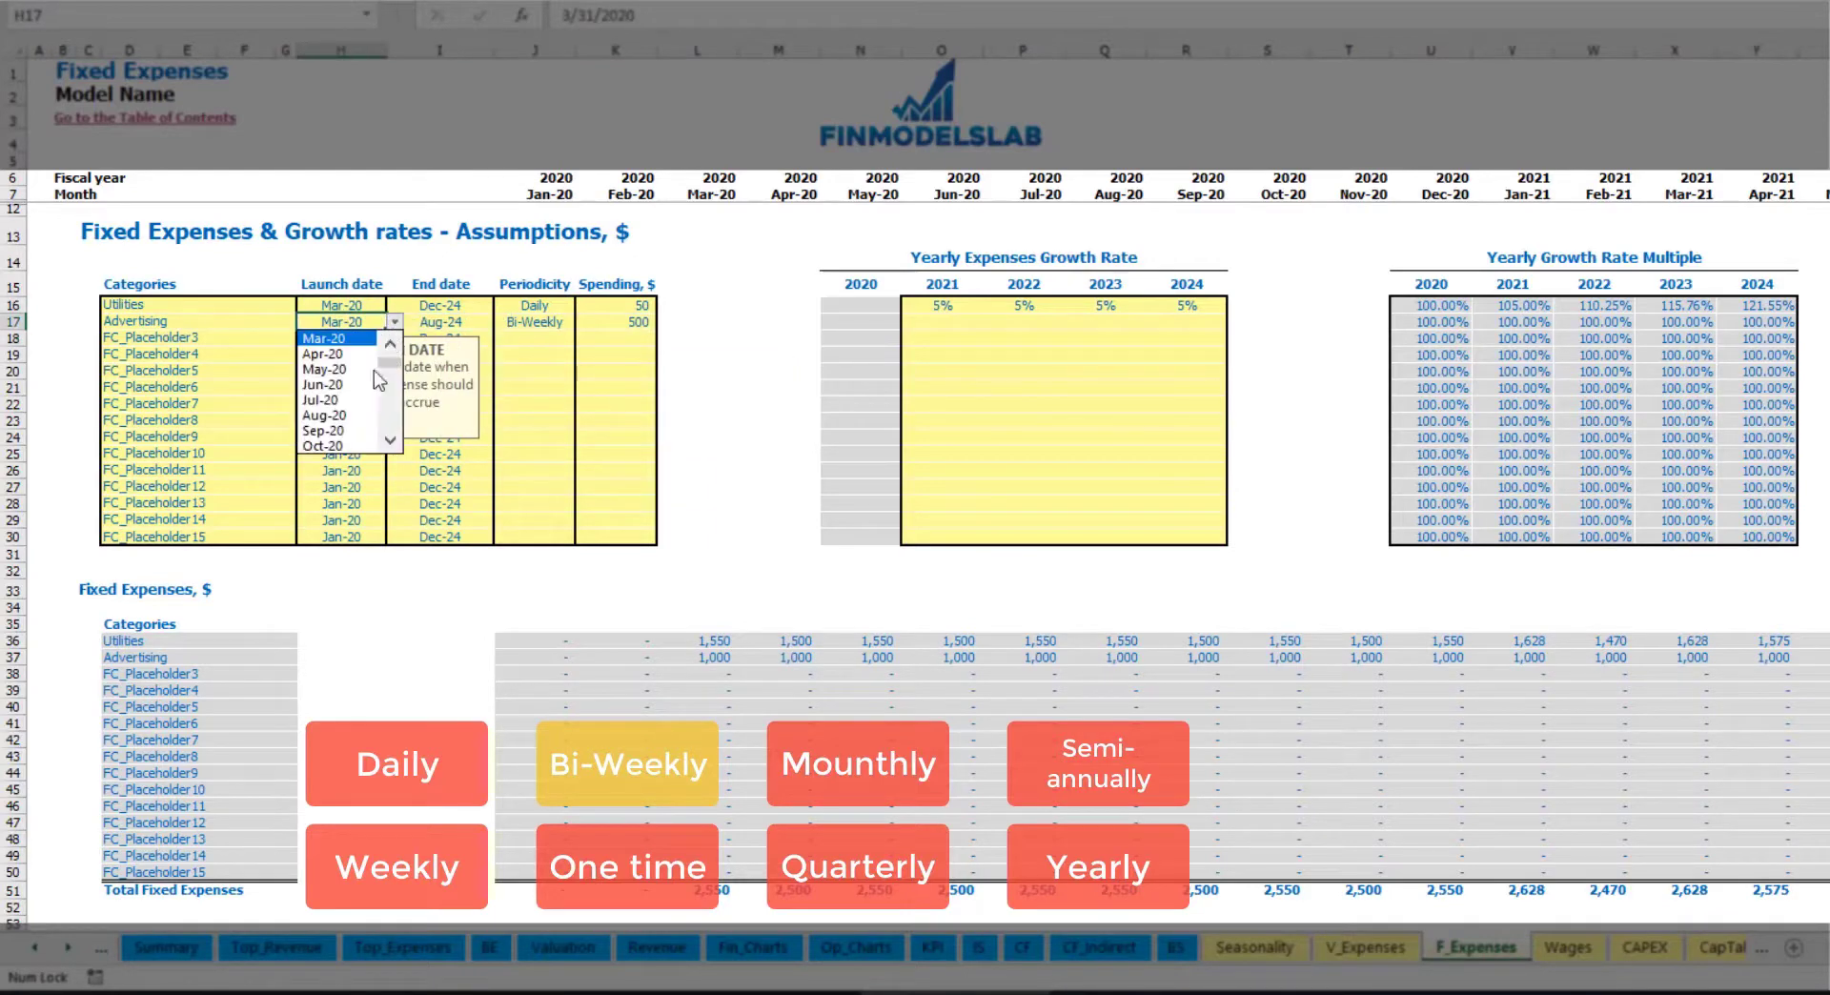
click(415, 426)
Examine the monthly Advertising amounts in the Fixed Expenses table from Jul-20 onward.
click(1038, 657)
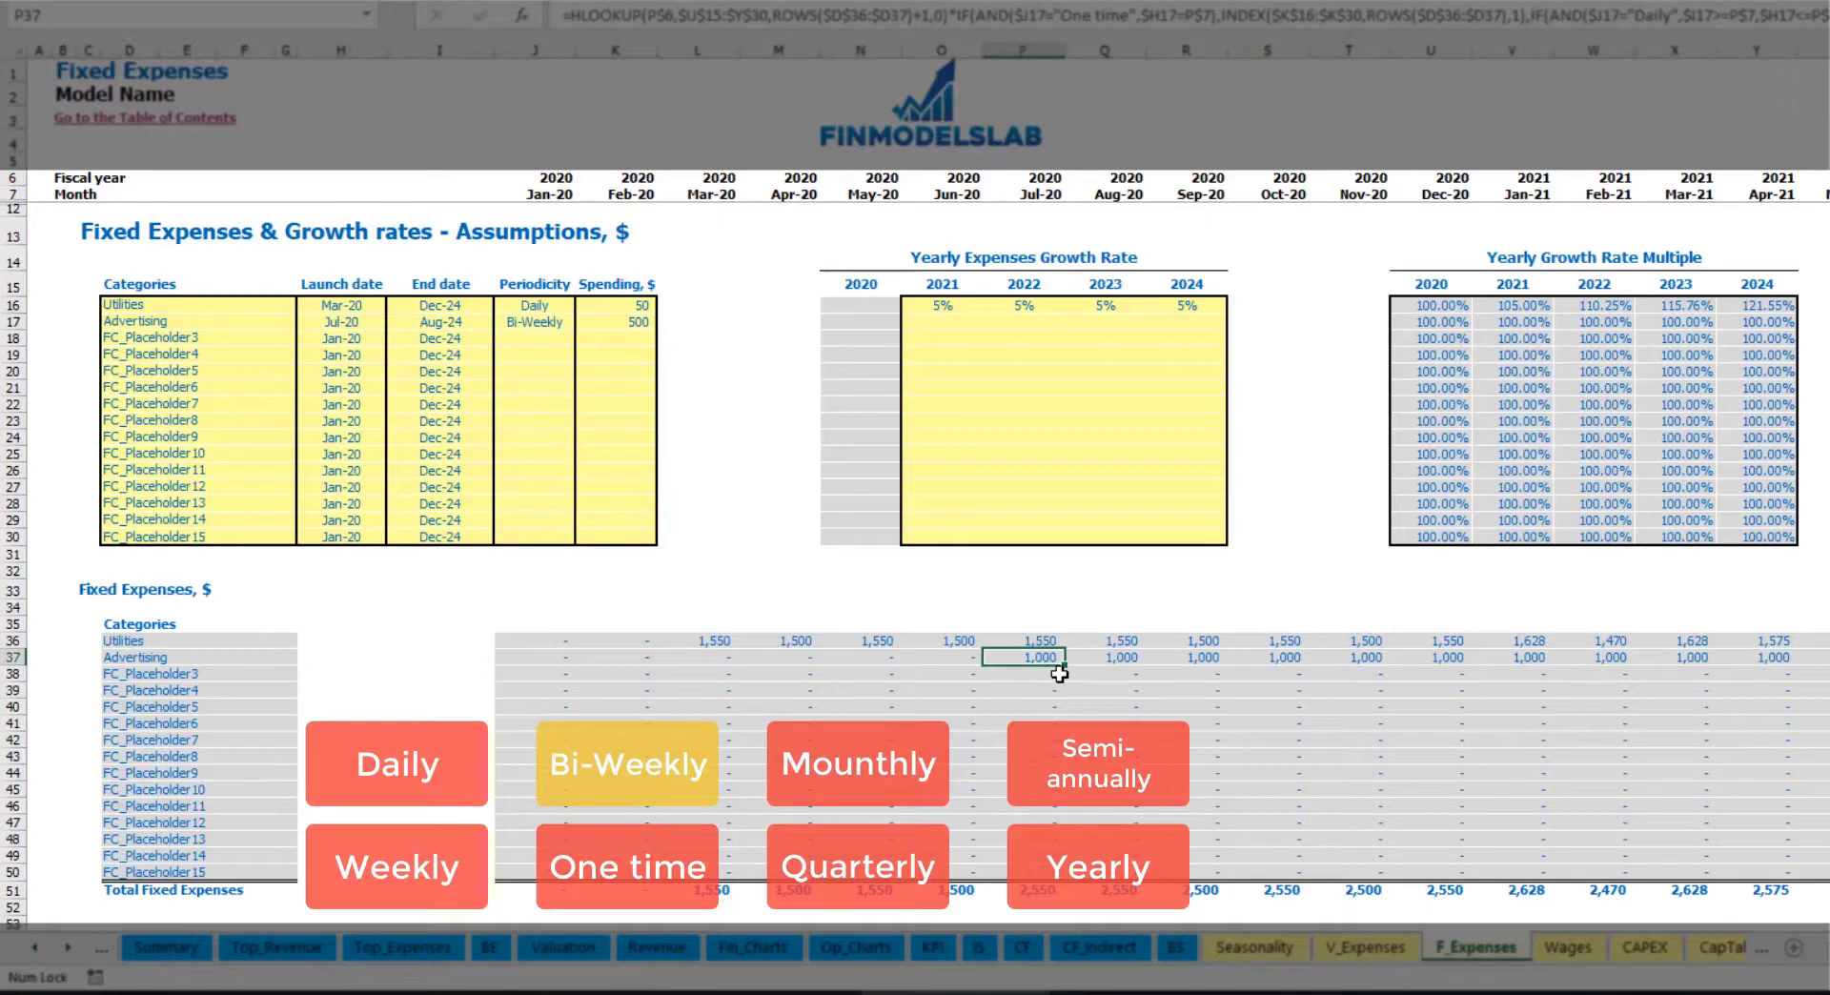
key(Right)
key(Right)
key(Right)
key(Right)
key(Right)
key(Right)
key(Right)
key(Right)
key(Right)
key(Right)
key(Right)
key(Right)
key(Right)
key(Right)
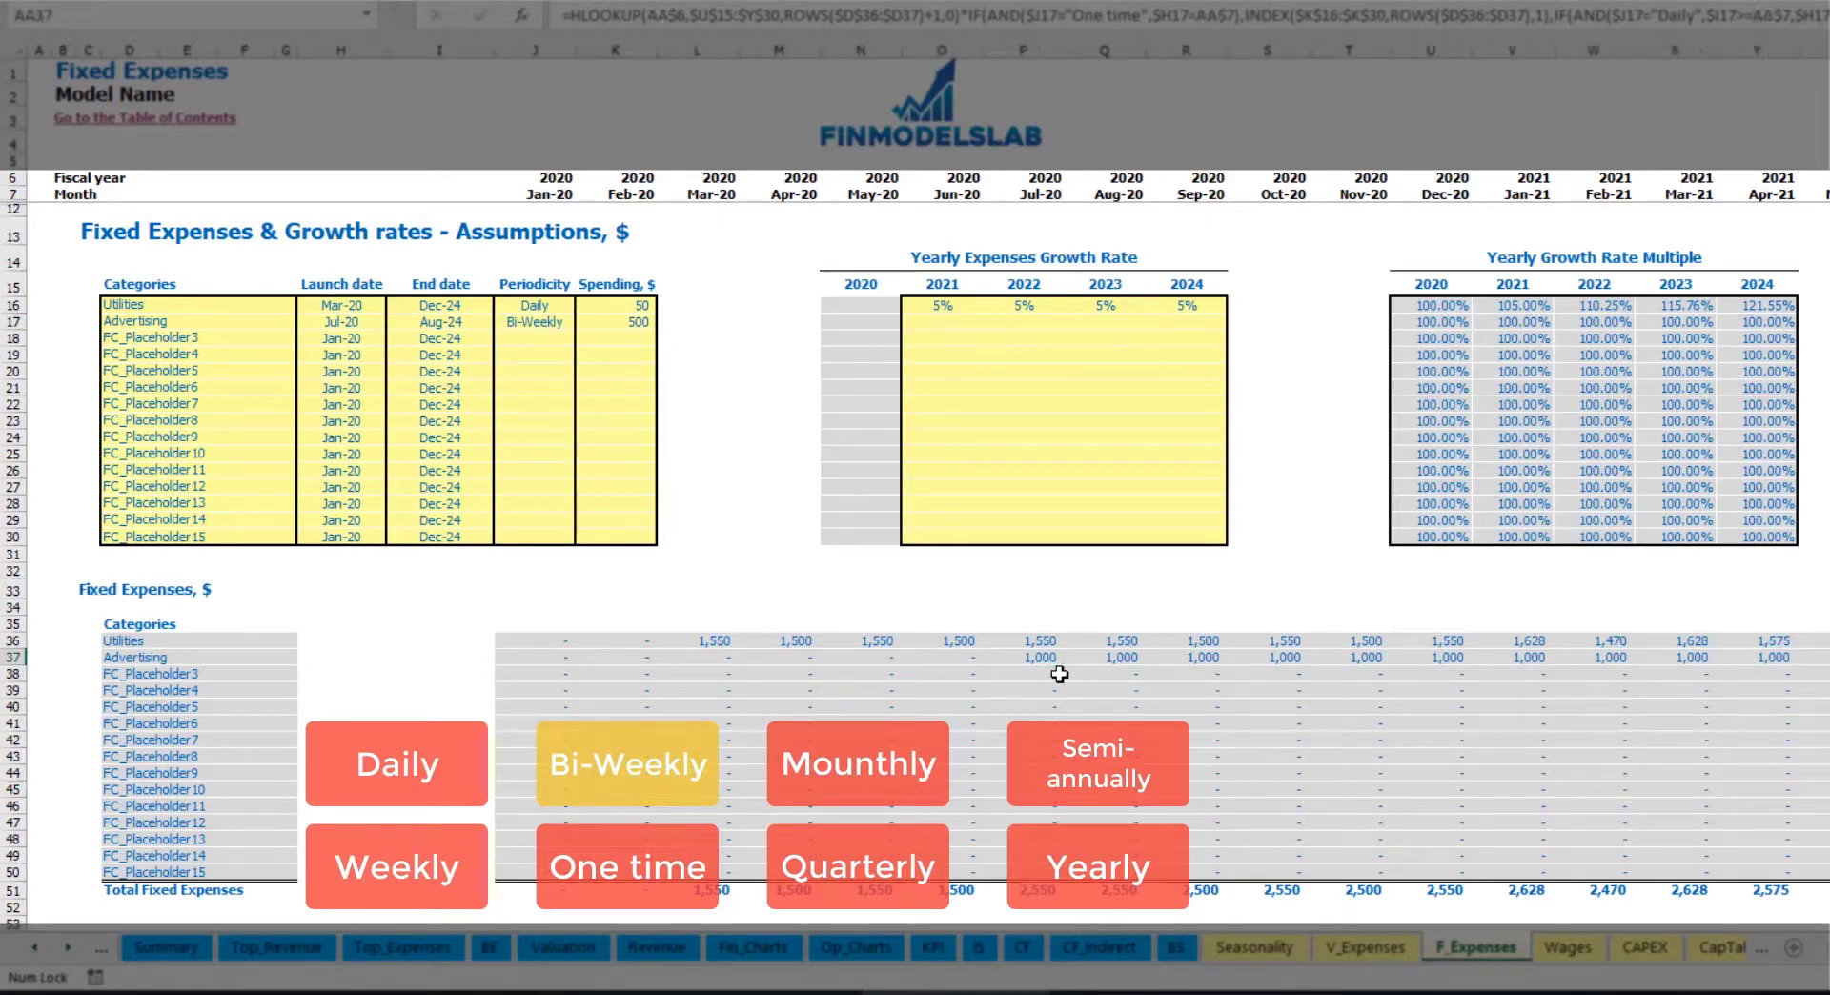
key(Right)
key(Right)
key(Right)
key(Right)
key(Right)
key(Right)
key(Right)
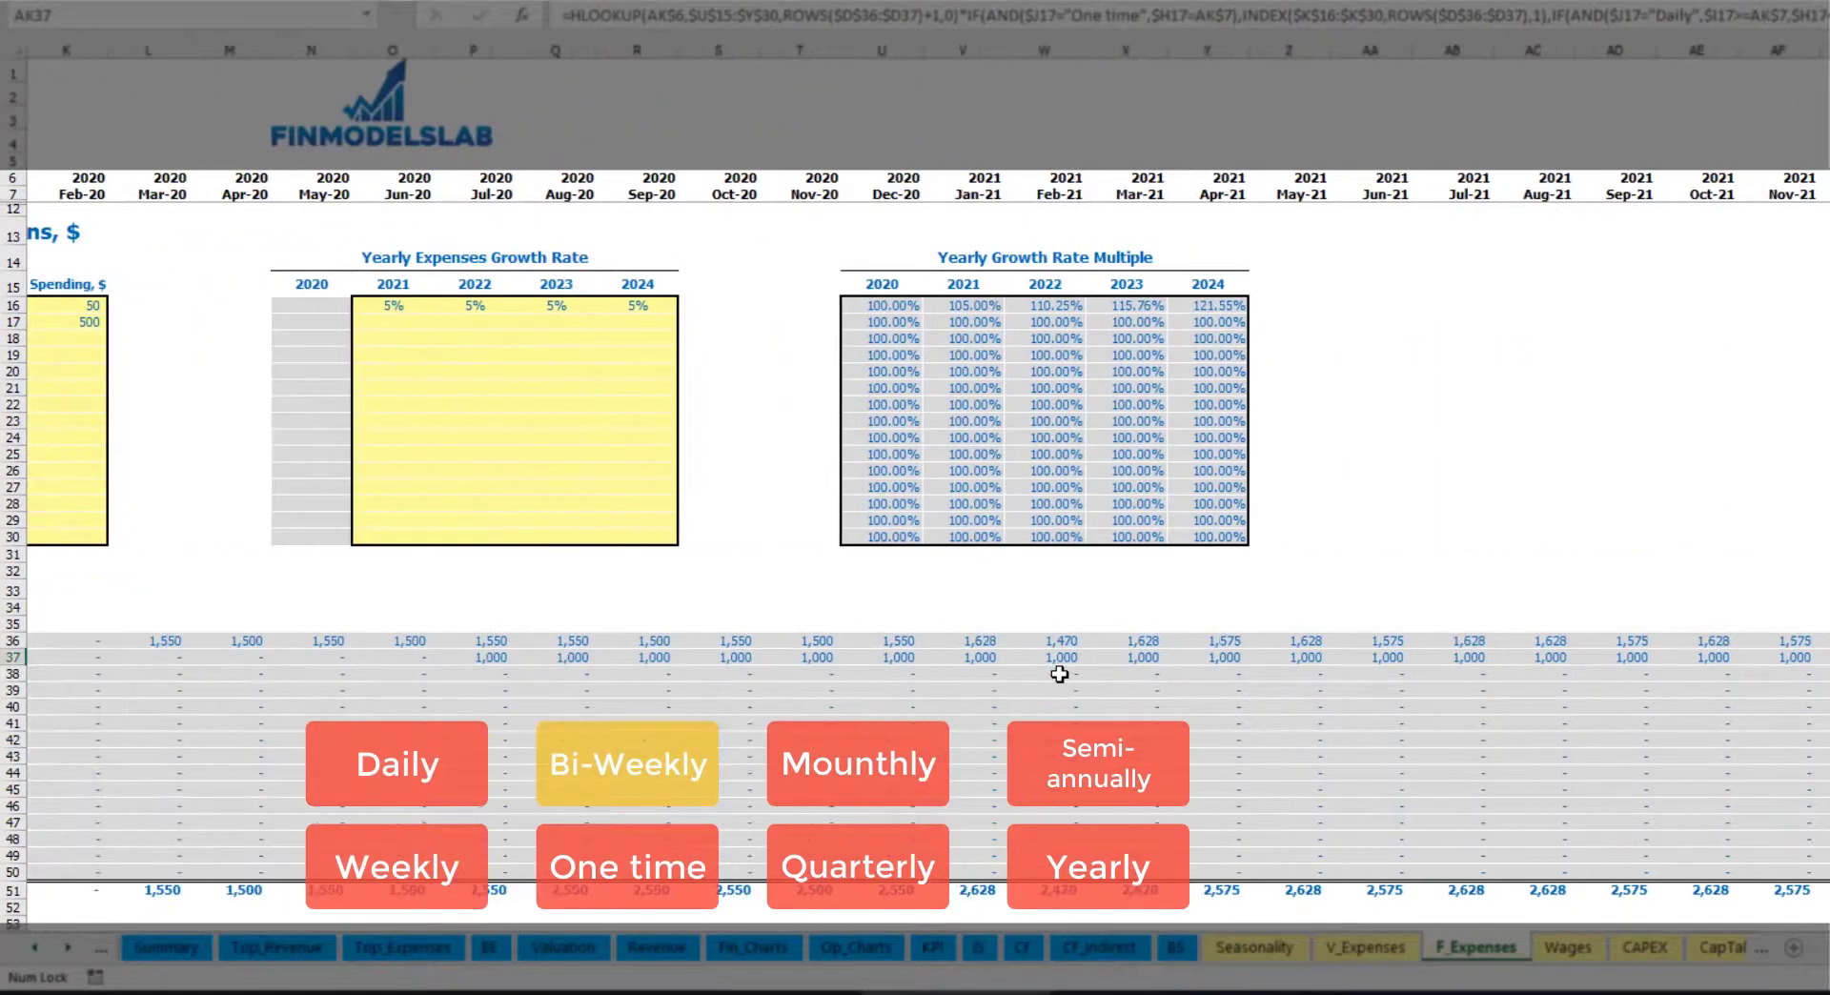
key(Home)
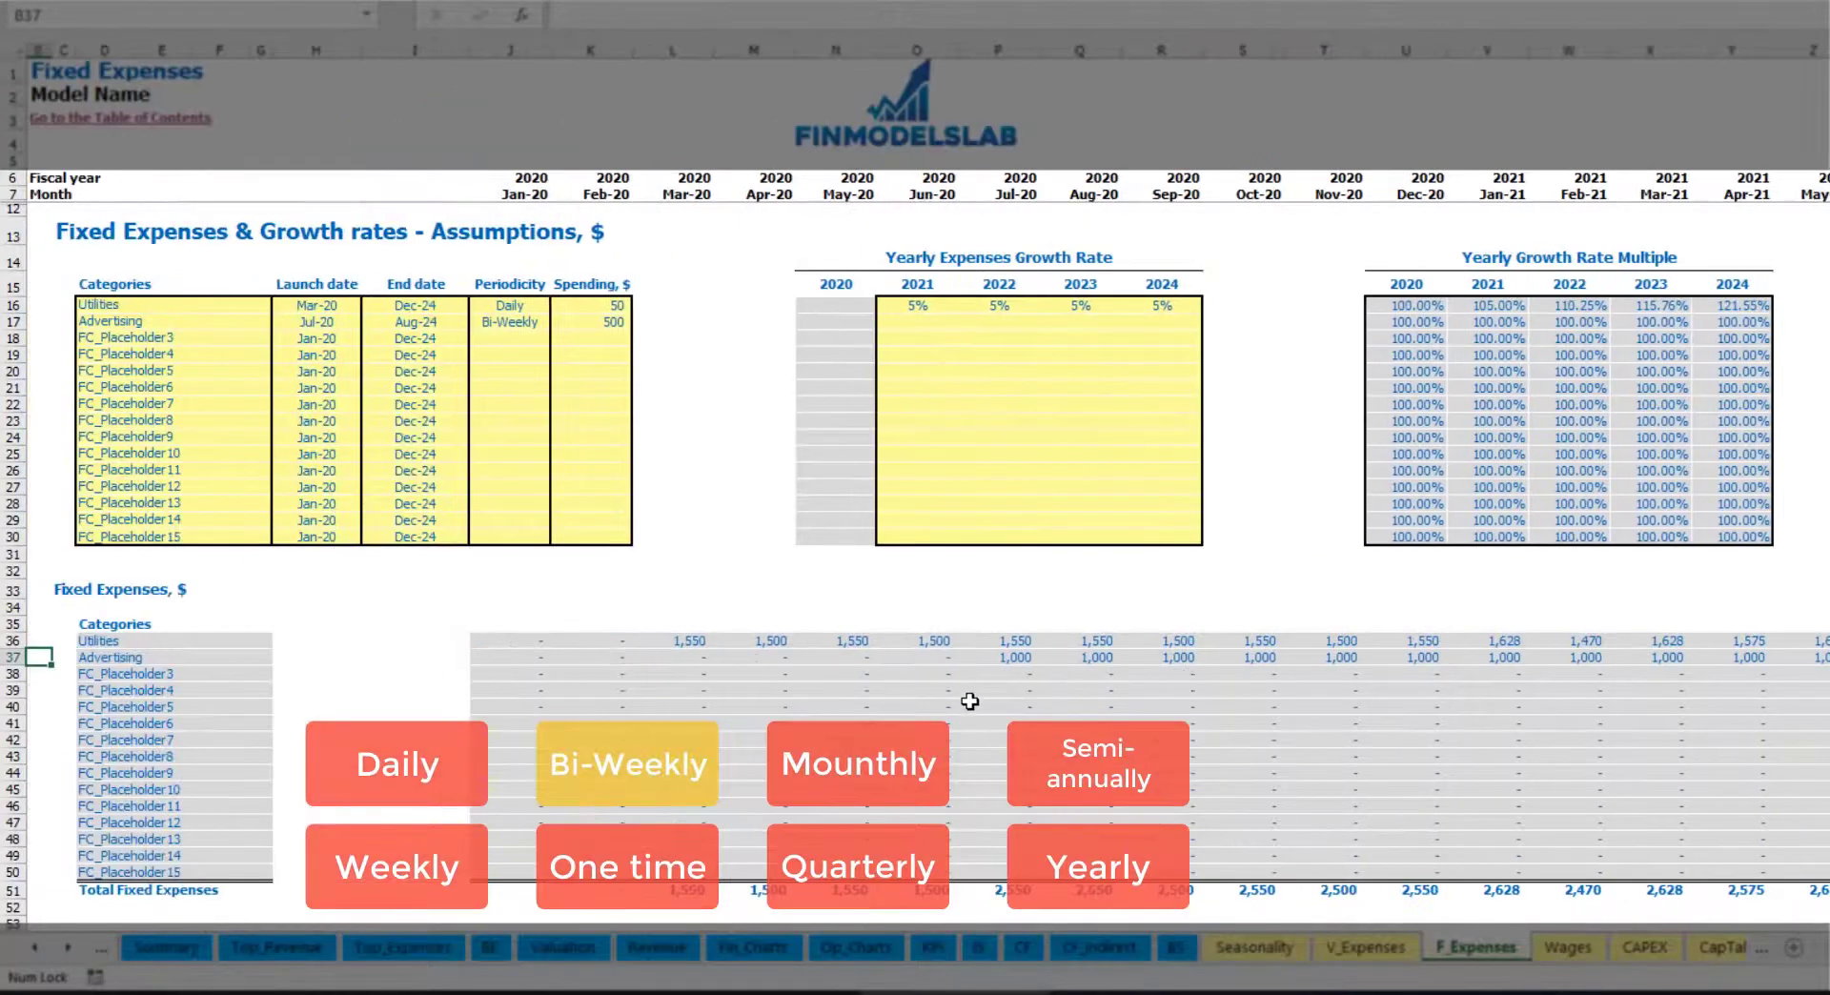
click(1000, 658)
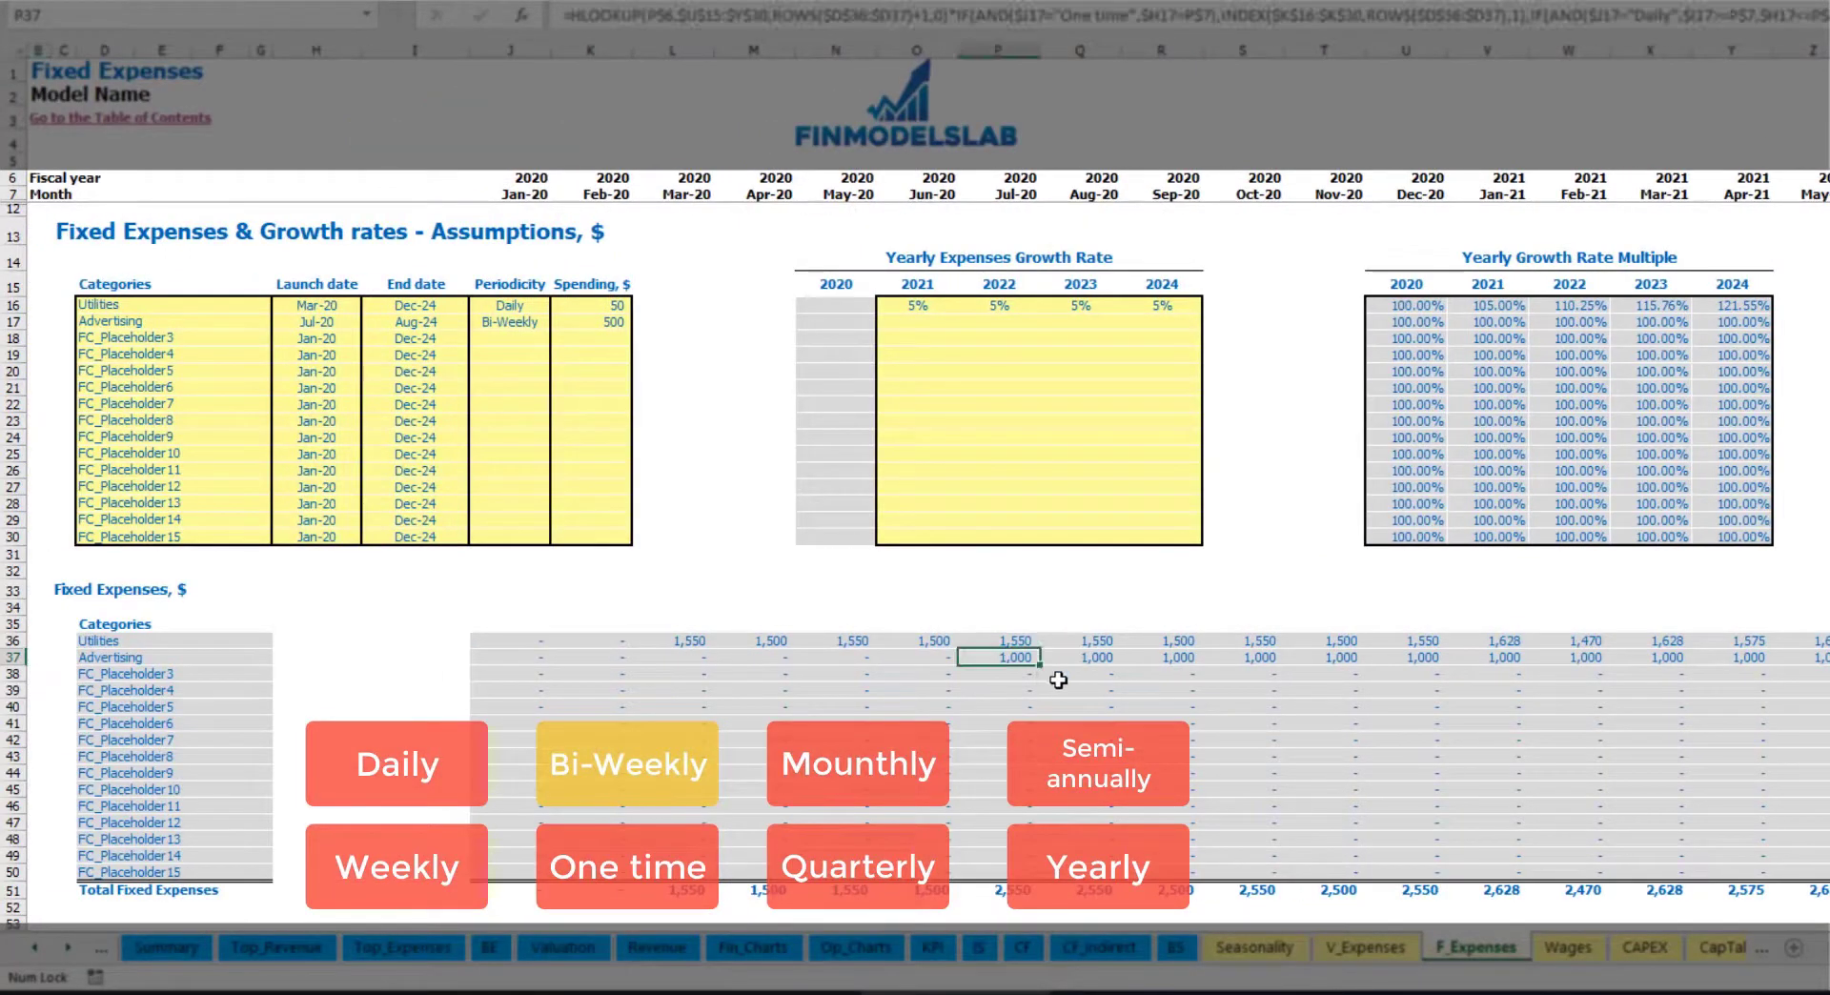
Set the Advertising yearly expenses growth rate to 3% for 2021 through 2024.
click(914, 326)
text(3)
key(ctrl+Return)
key(ctrl+c)
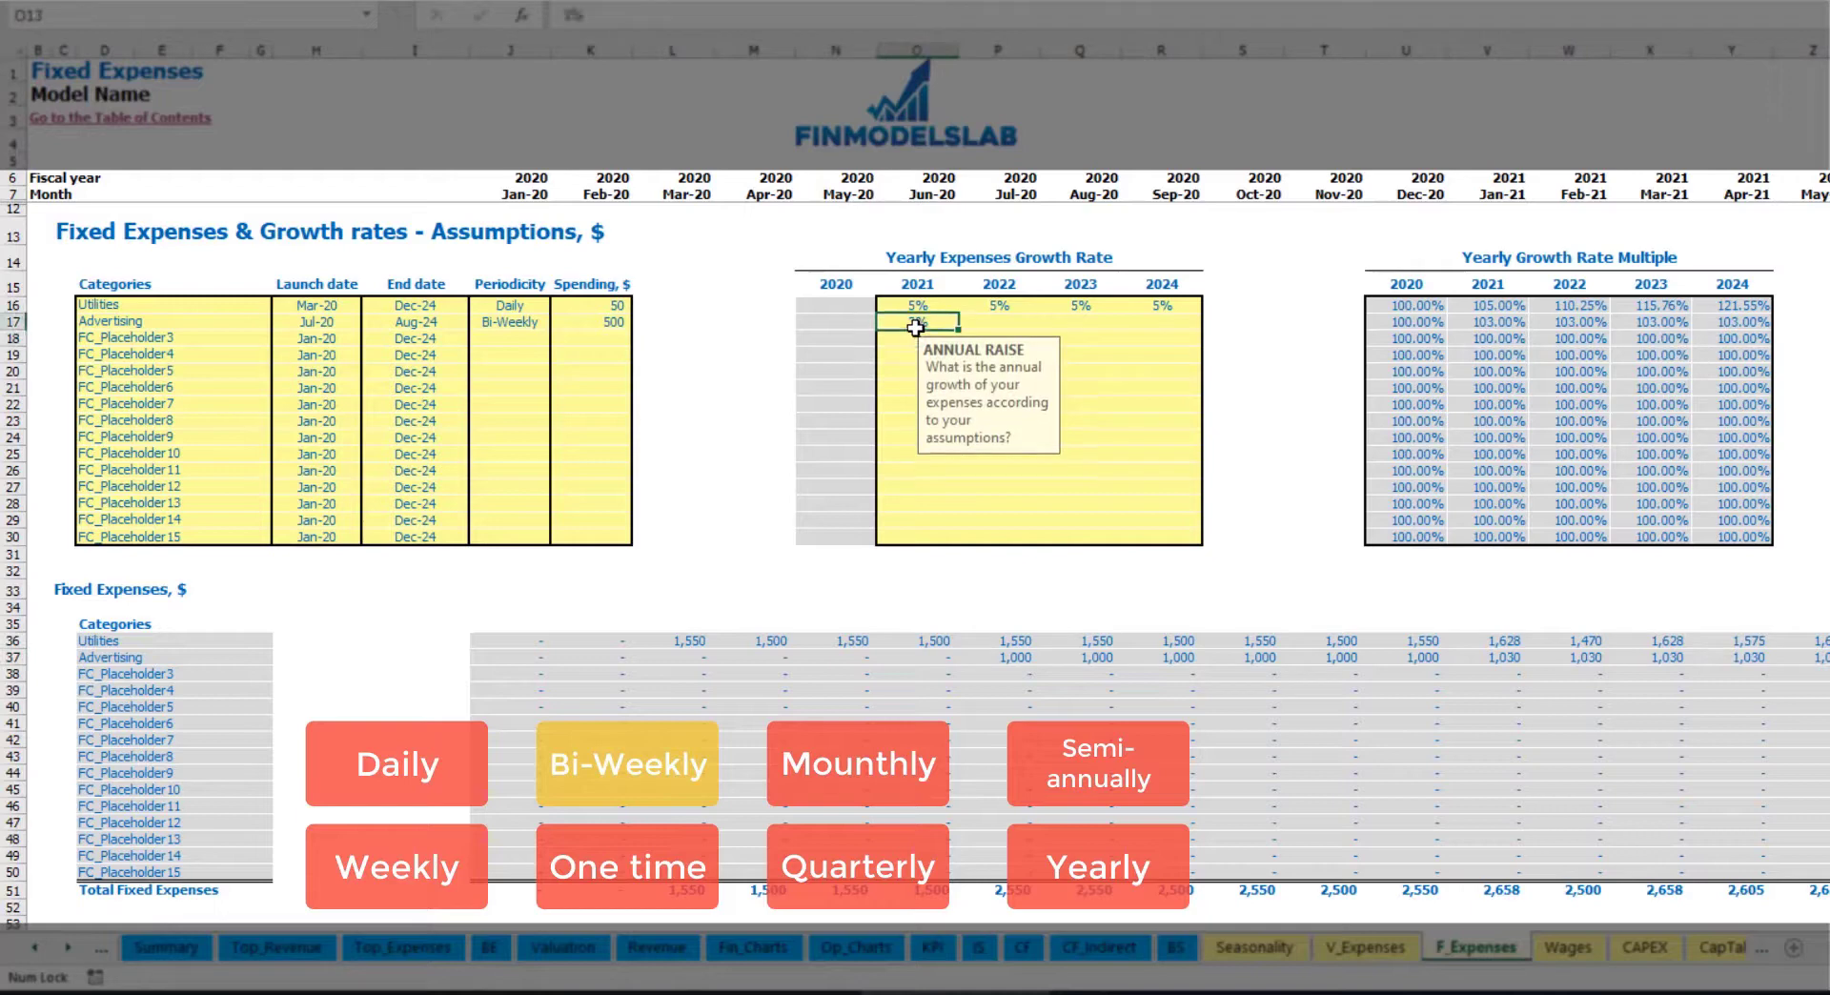
key(Right)
key(shift+Right)
key(shift+Right)
key(ctrl+v)
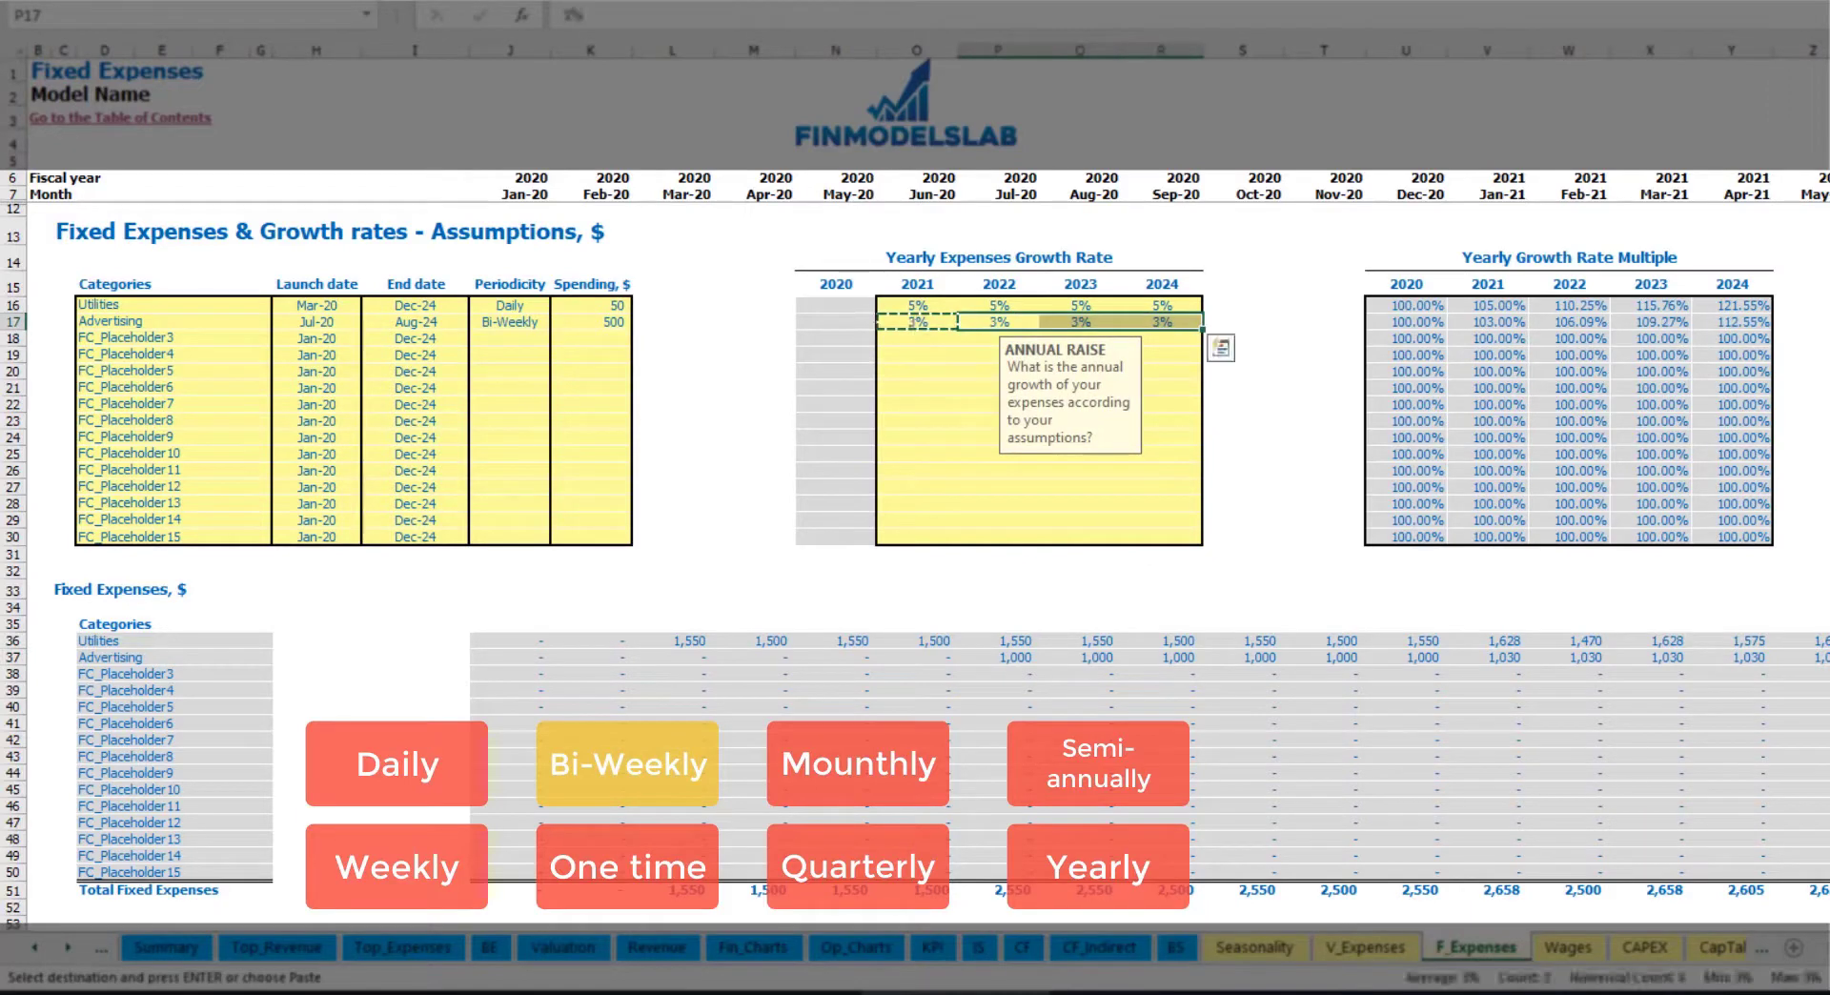
Check the Advertising amounts from Jan-21 through Aug-24 against the category's growth rate and end date.
click(1467, 657)
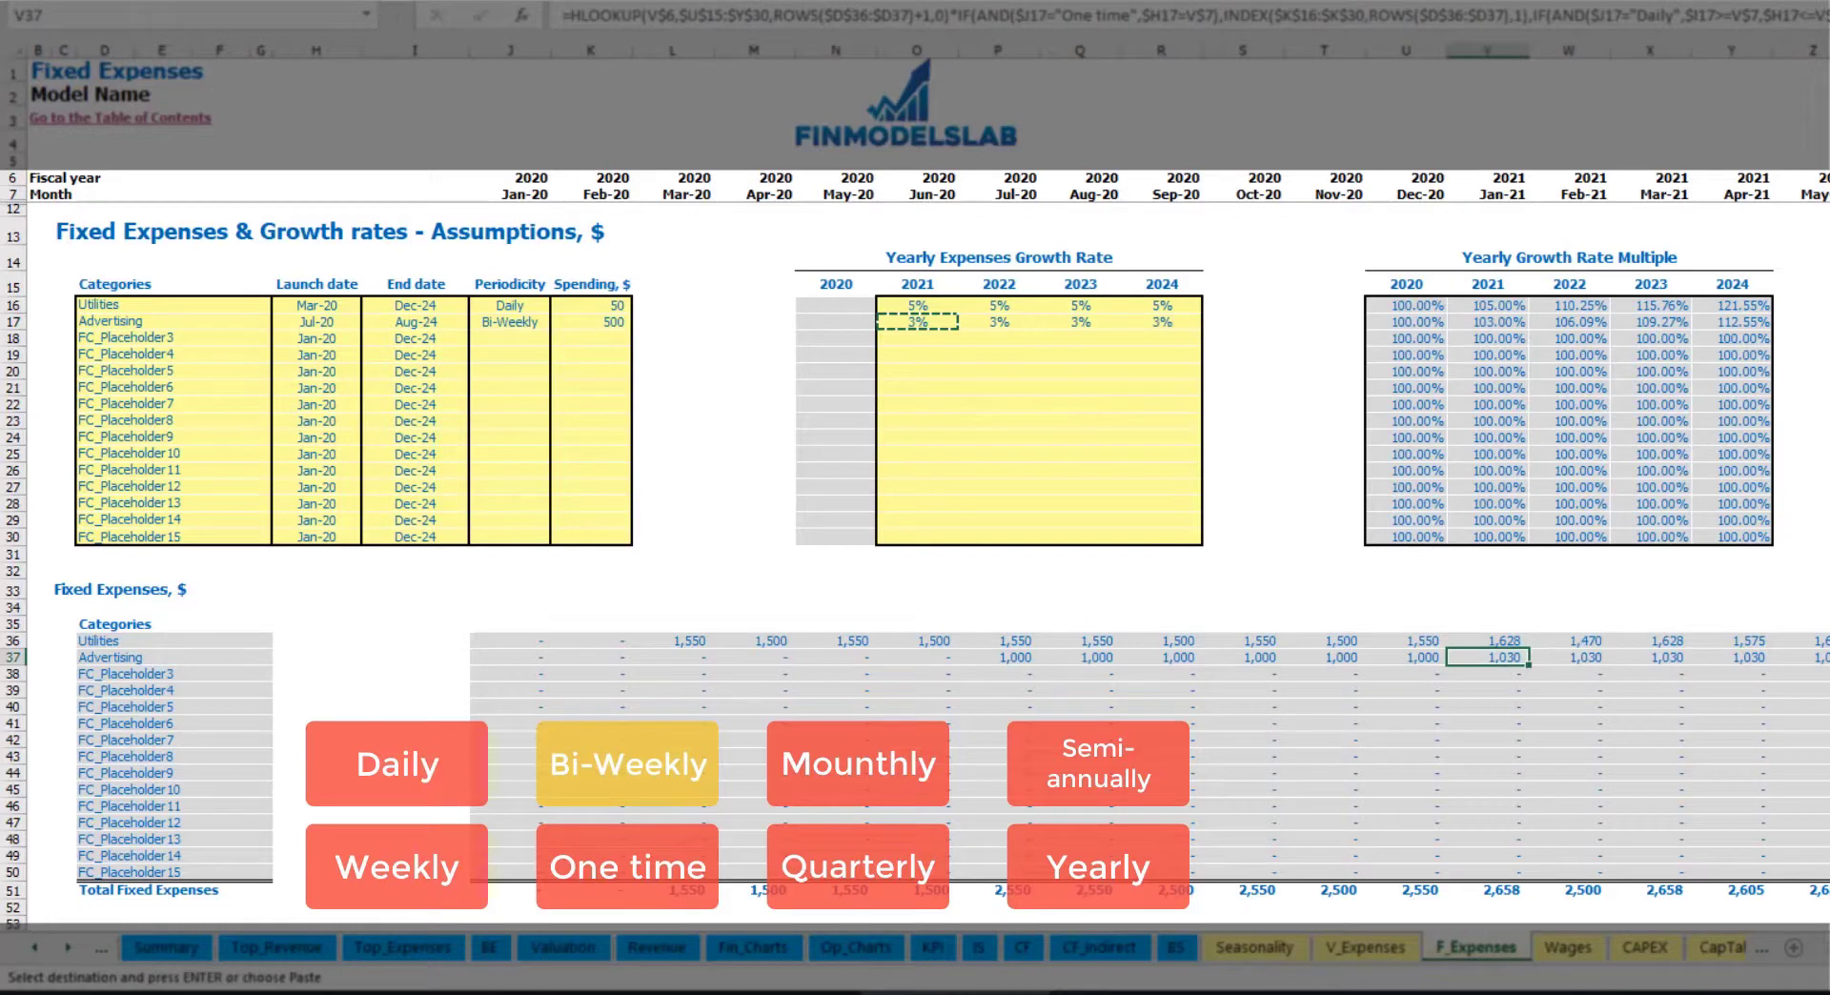
scroll(915, 477, right, 12)
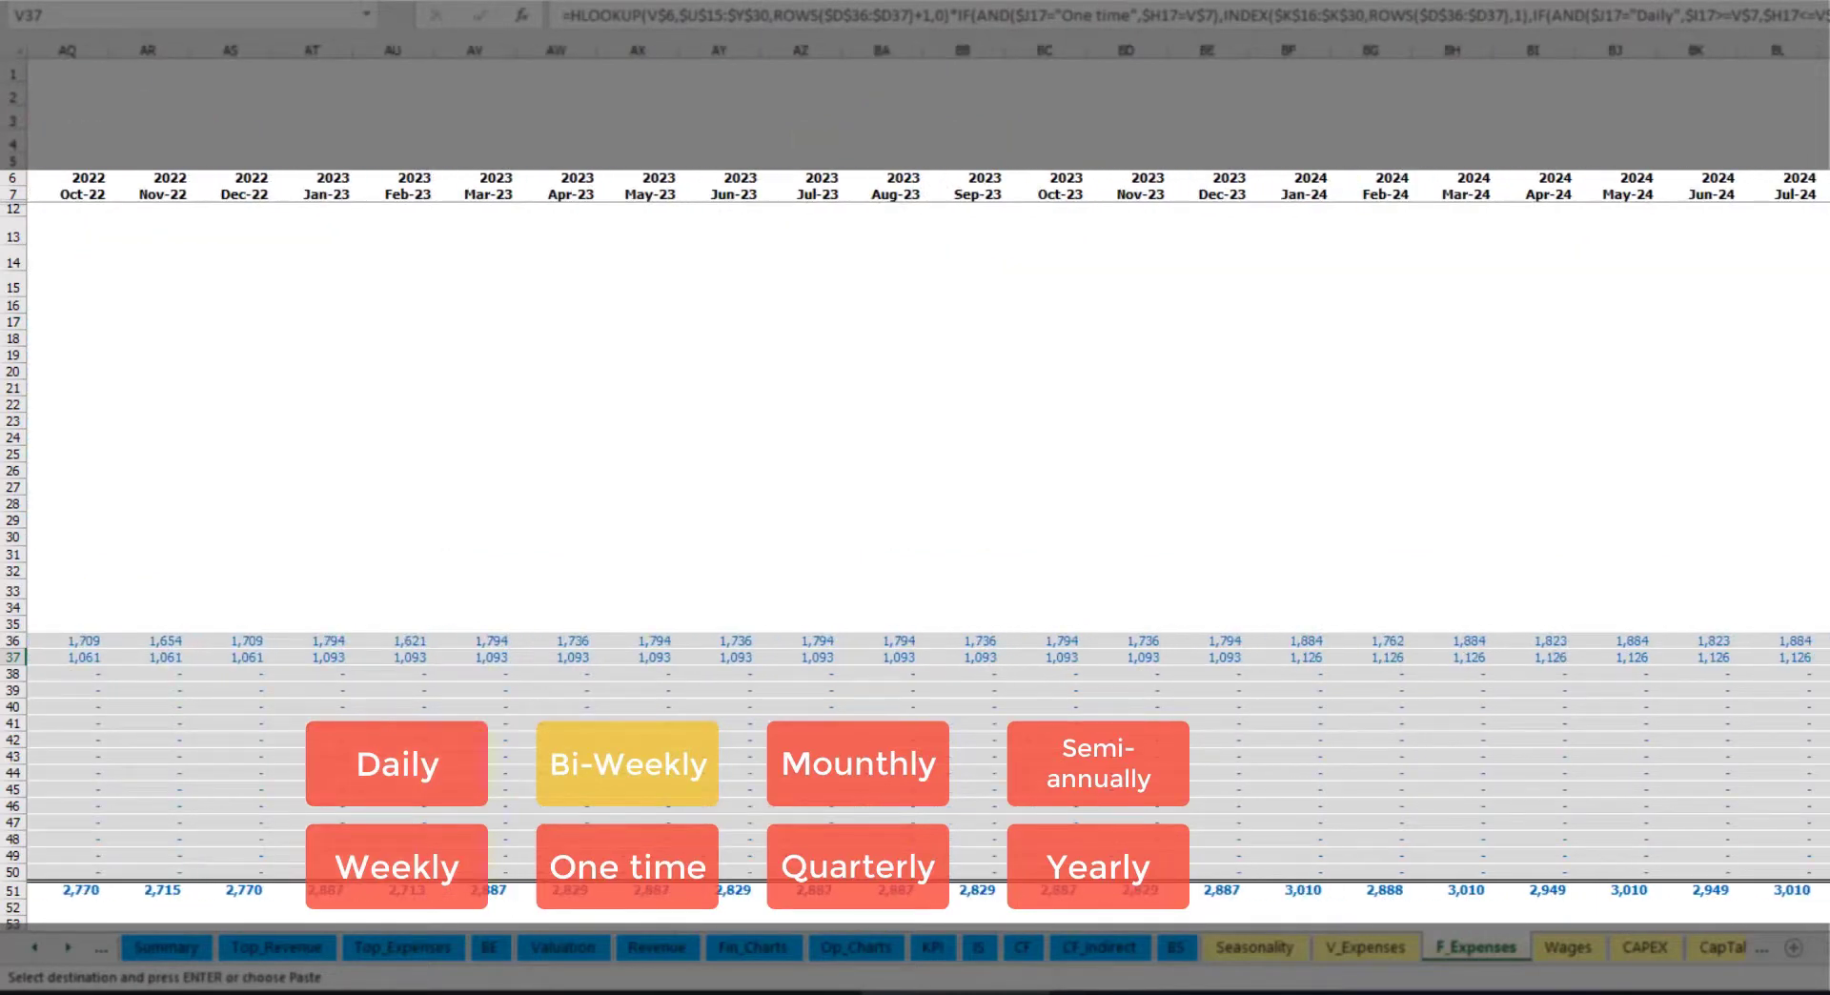
click(1824, 50)
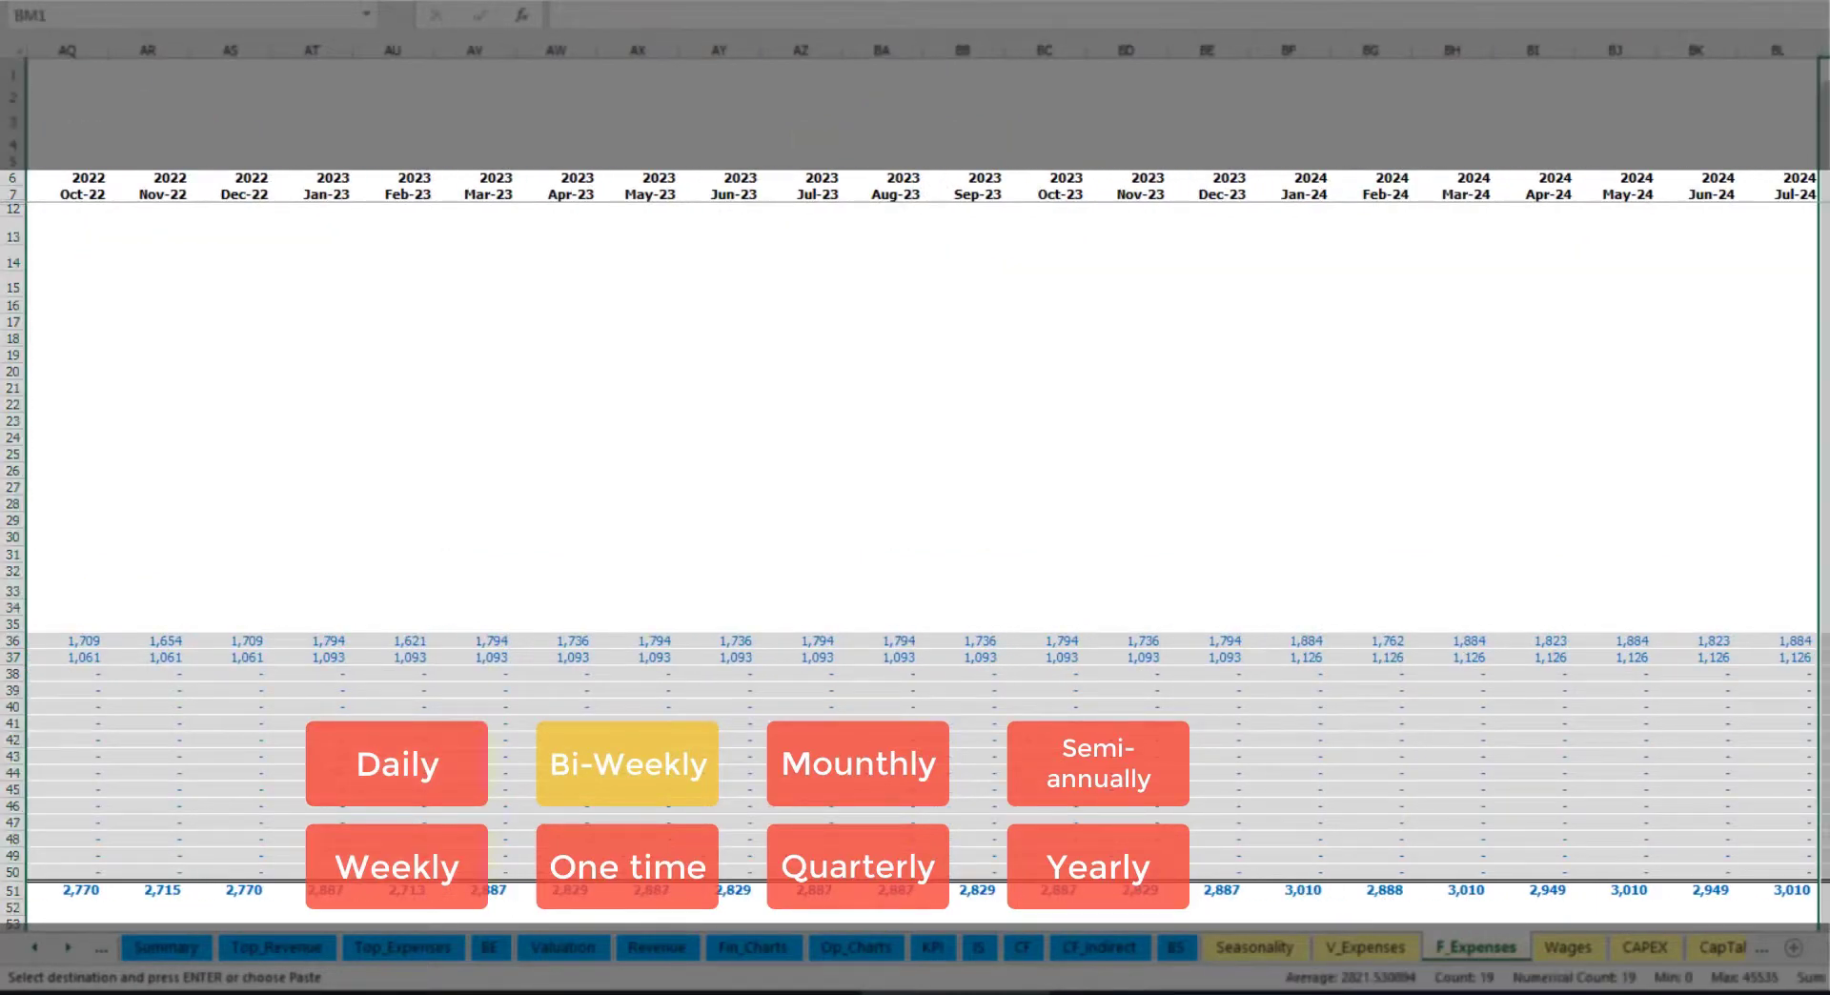
scroll(914, 600, left, 12)
click(444, 324)
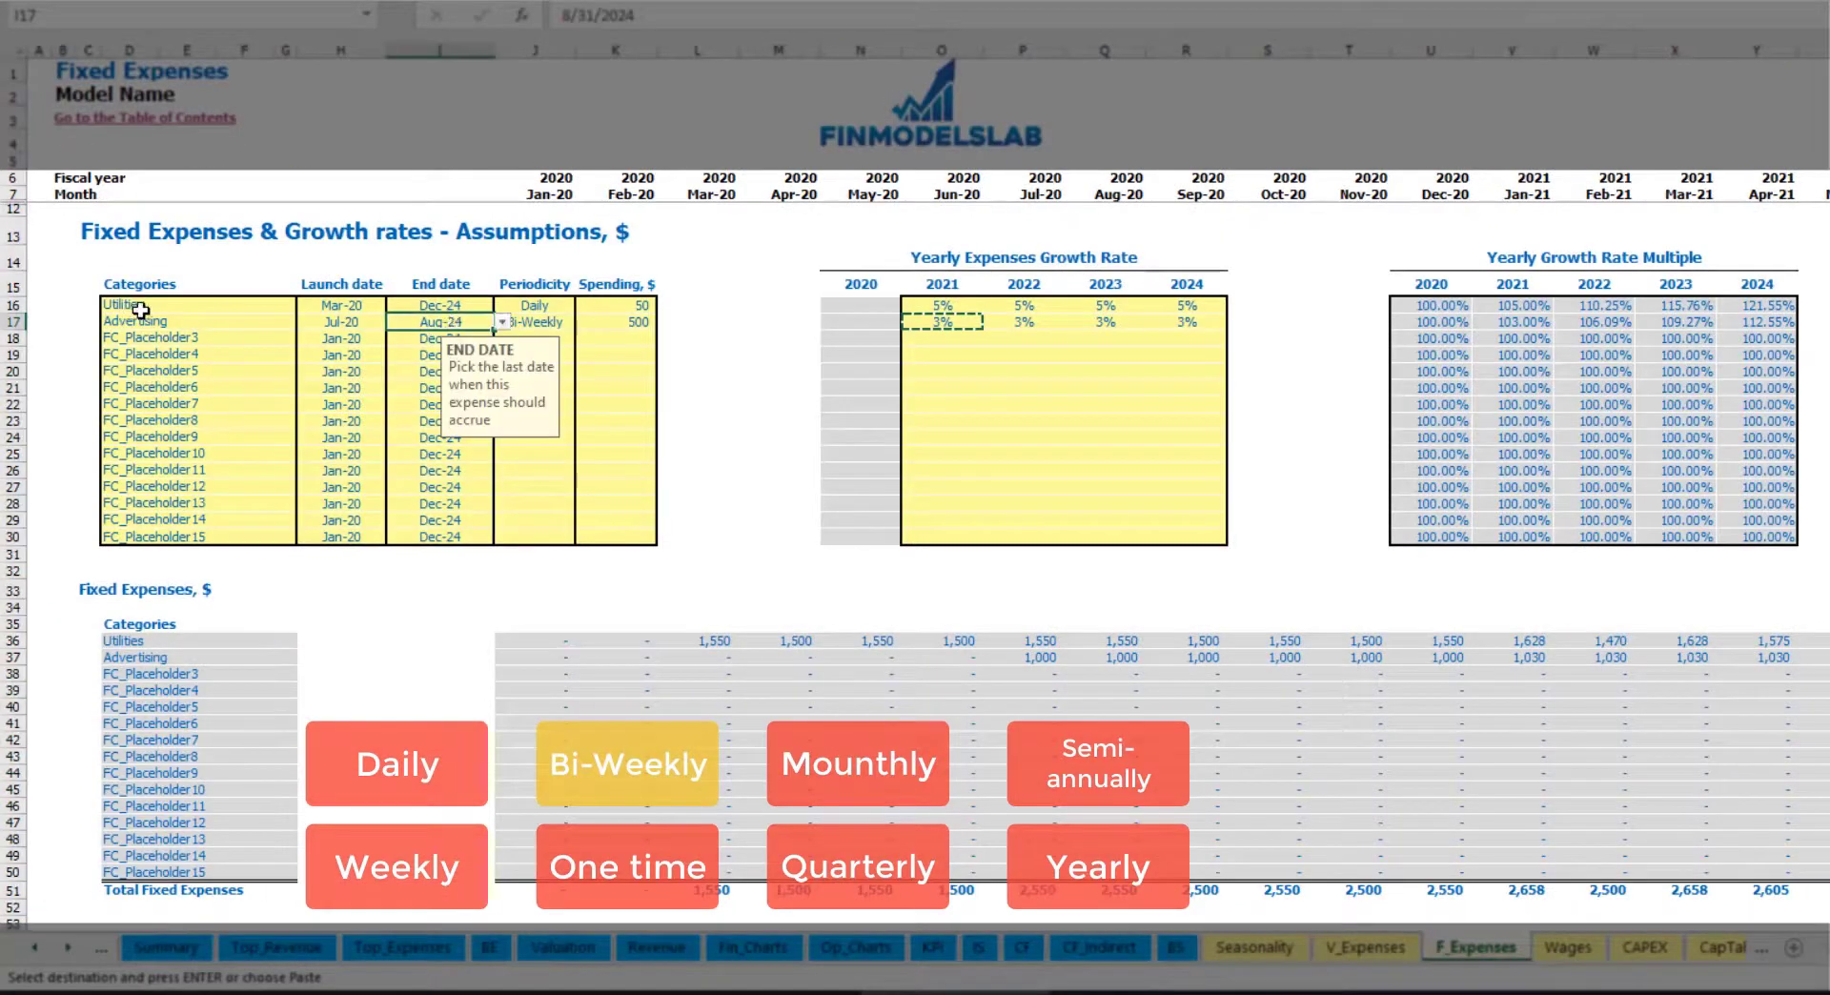
Rename the third fixed expense category, FC_Placeholder3, as Office Setup.
click(160, 337)
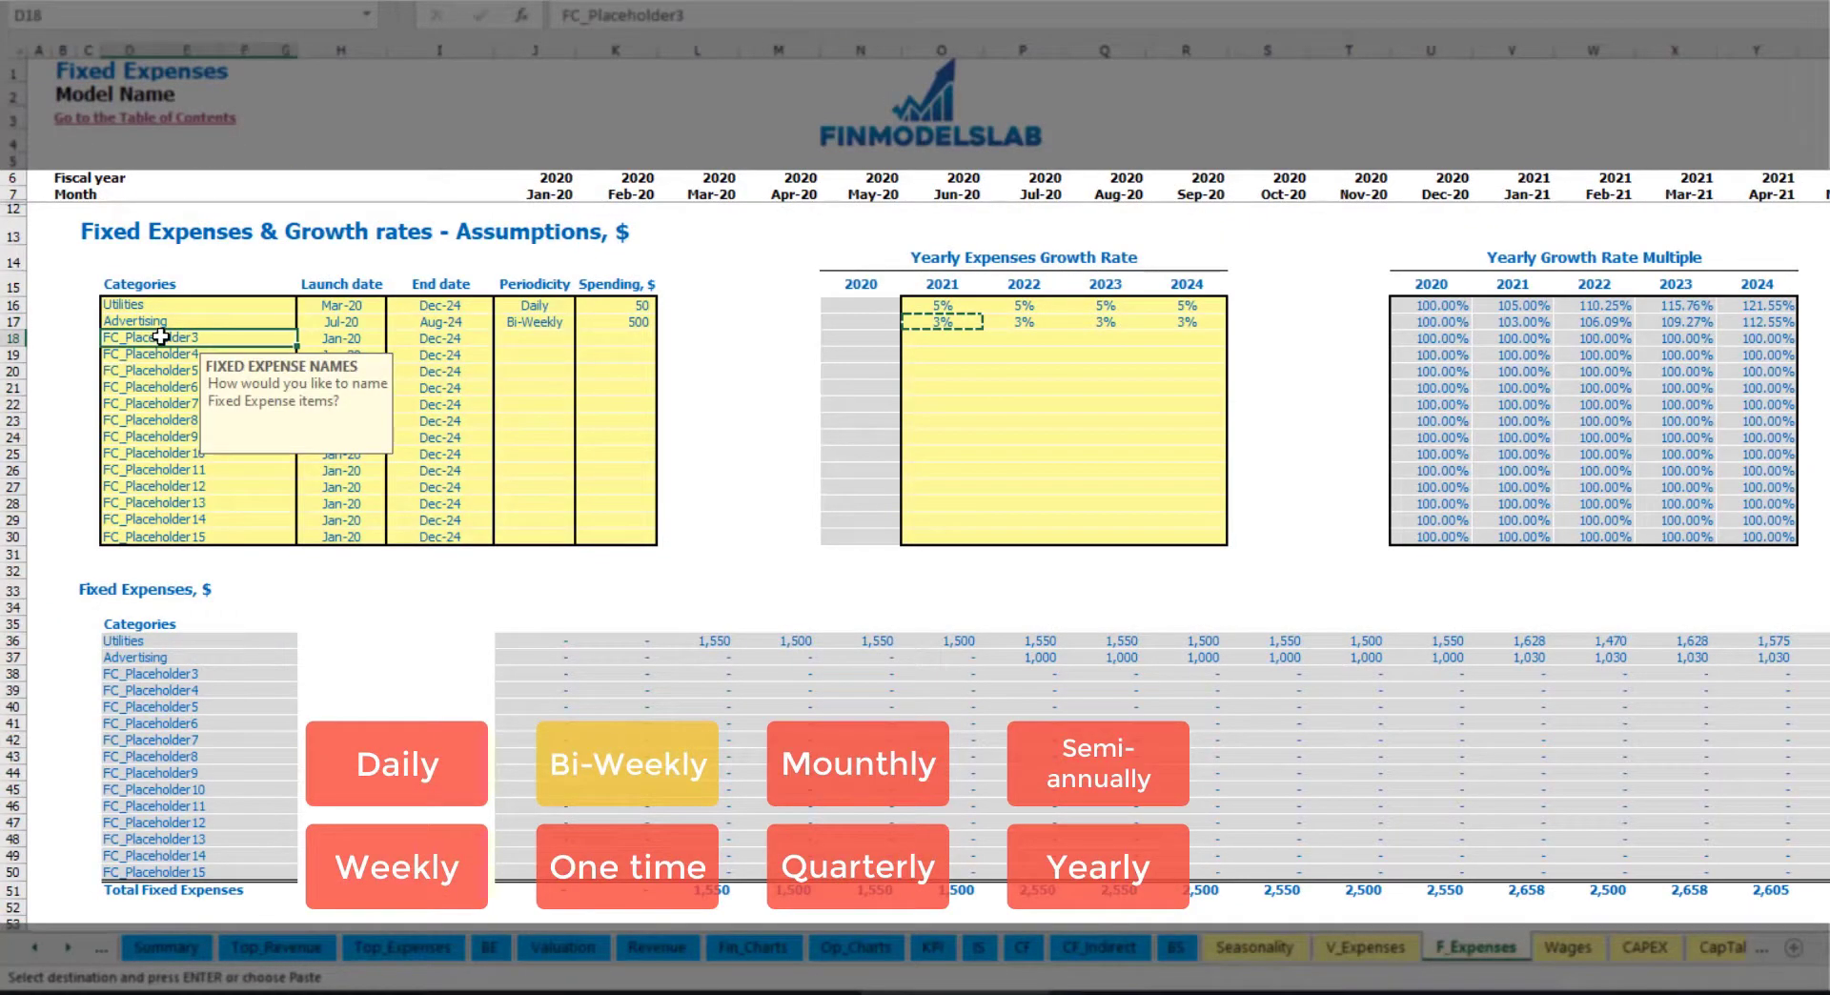
text(Se)
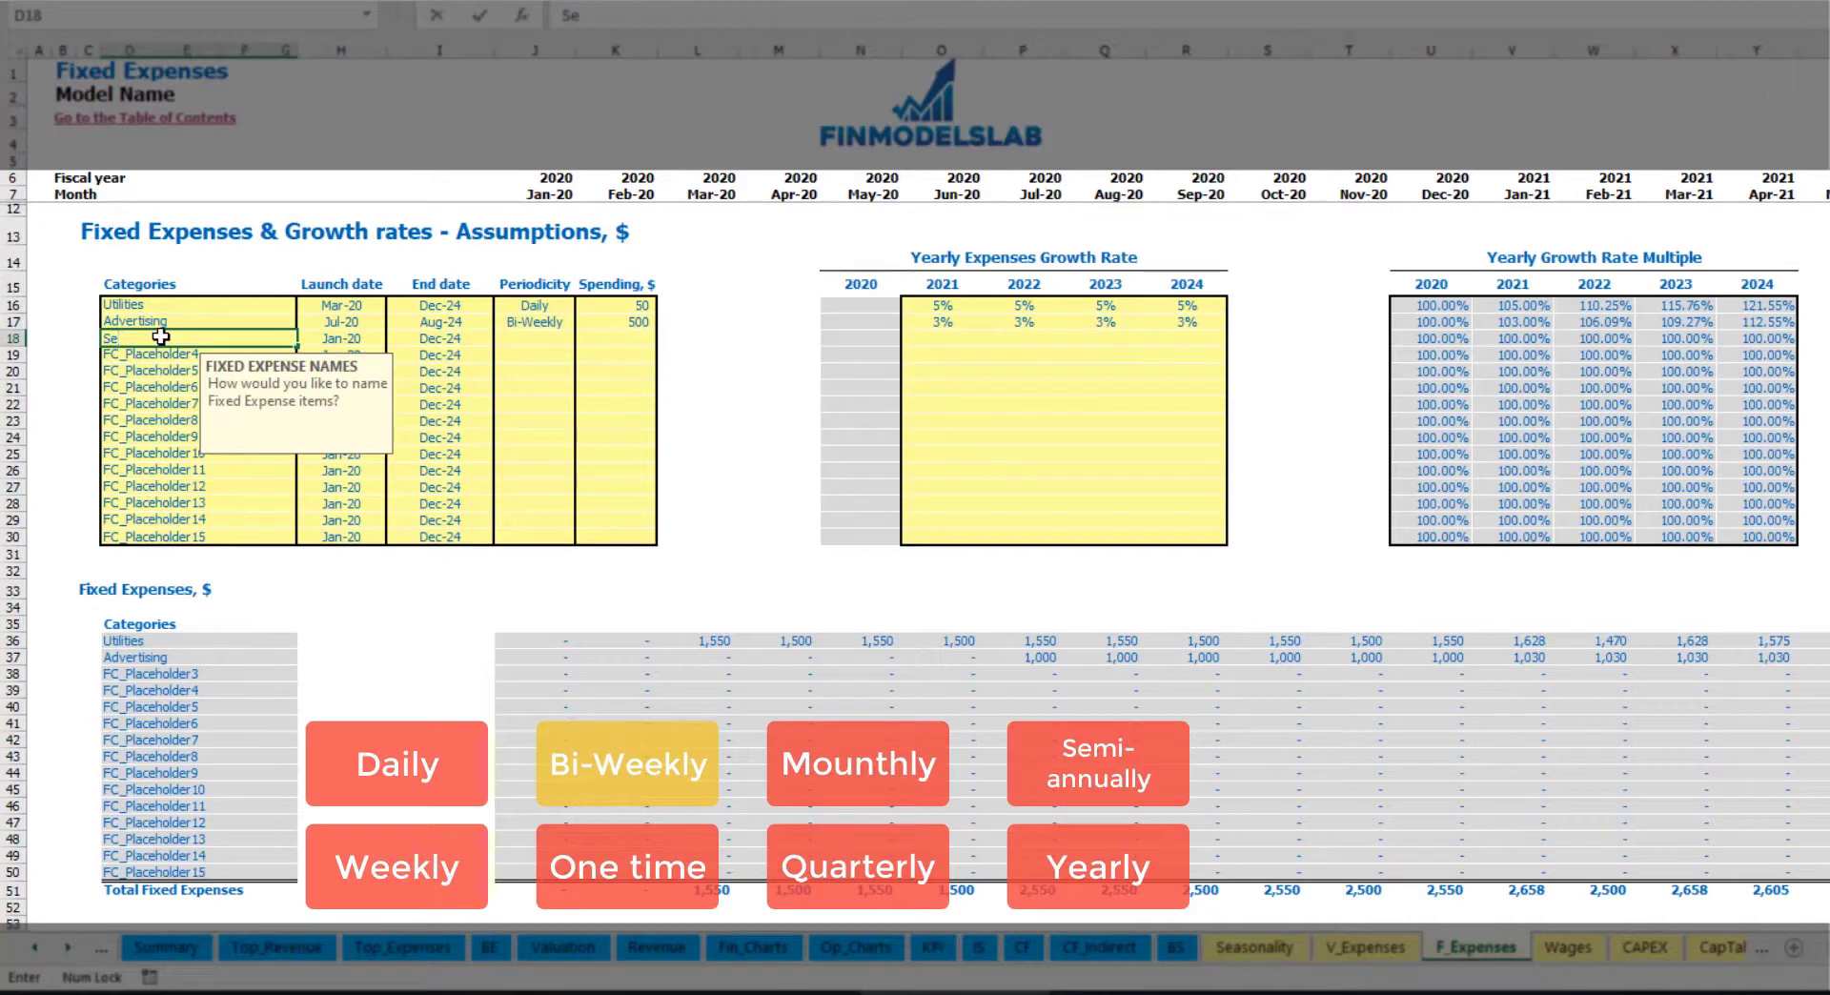
text(Office Setup)
key(Return)
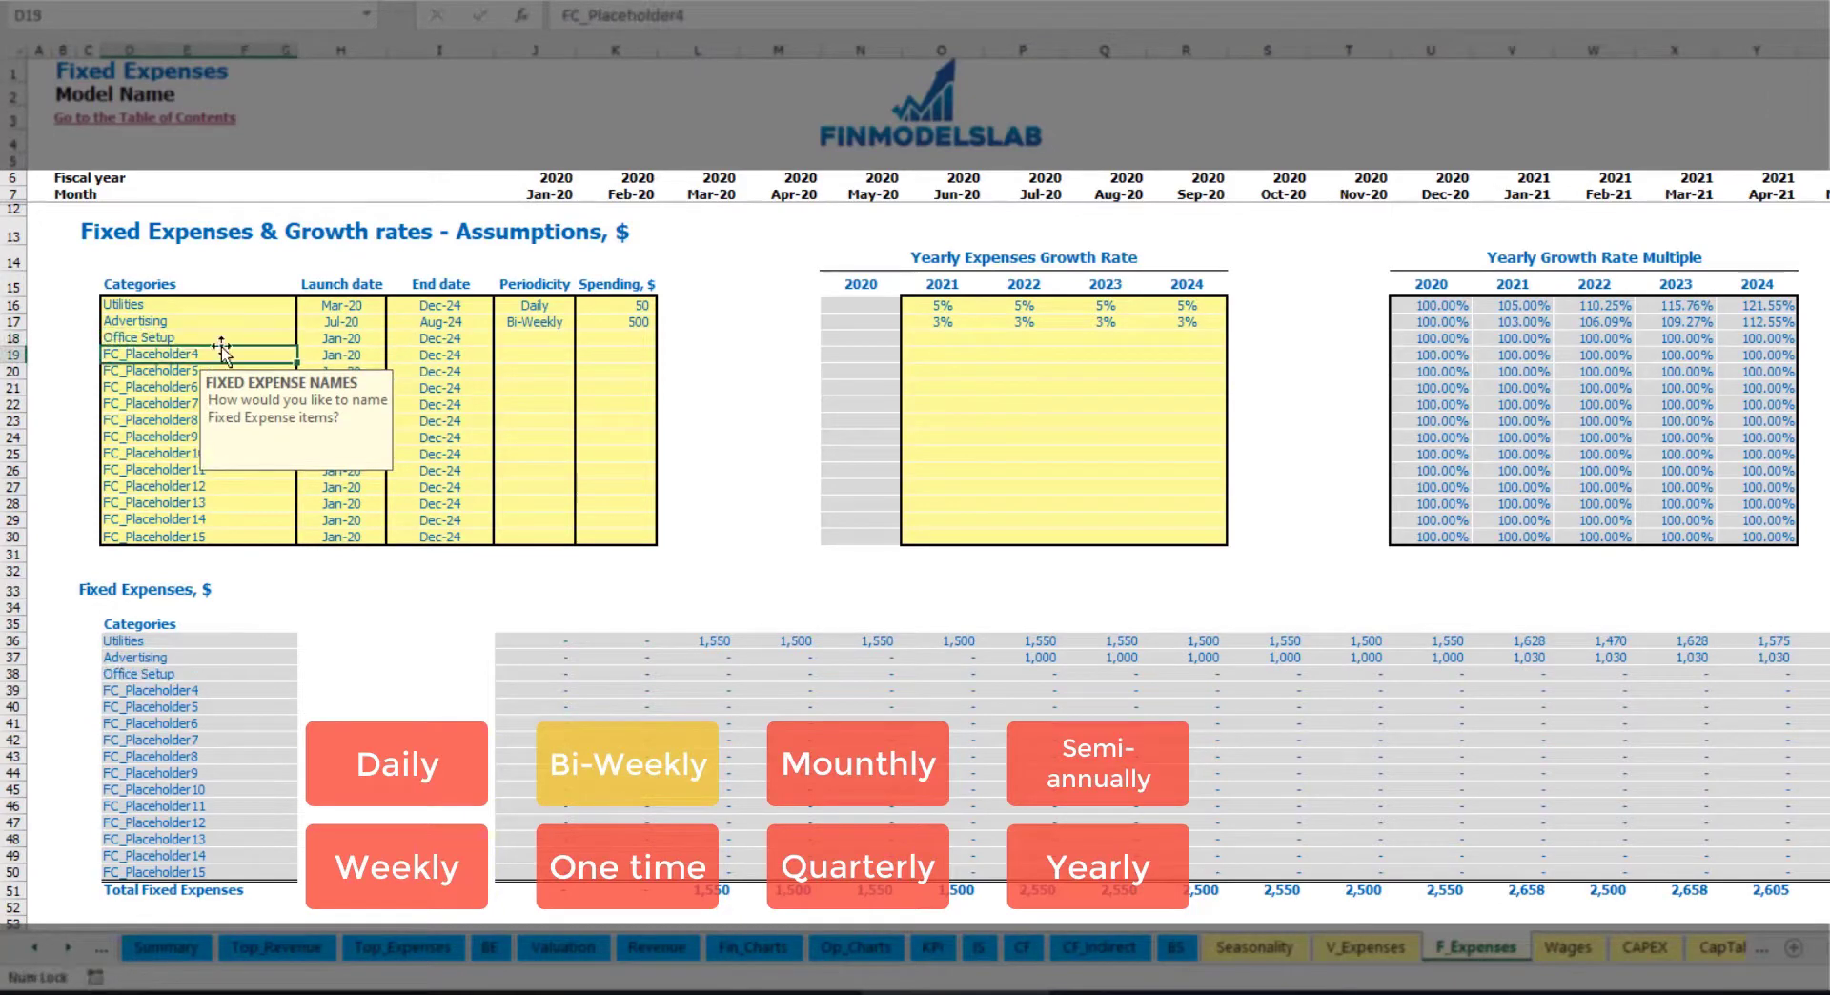
Set the Office Setup expense's periodicity to One time and its launch date to Feb-20.
click(537, 340)
click(584, 340)
click(534, 455)
click(374, 340)
click(394, 339)
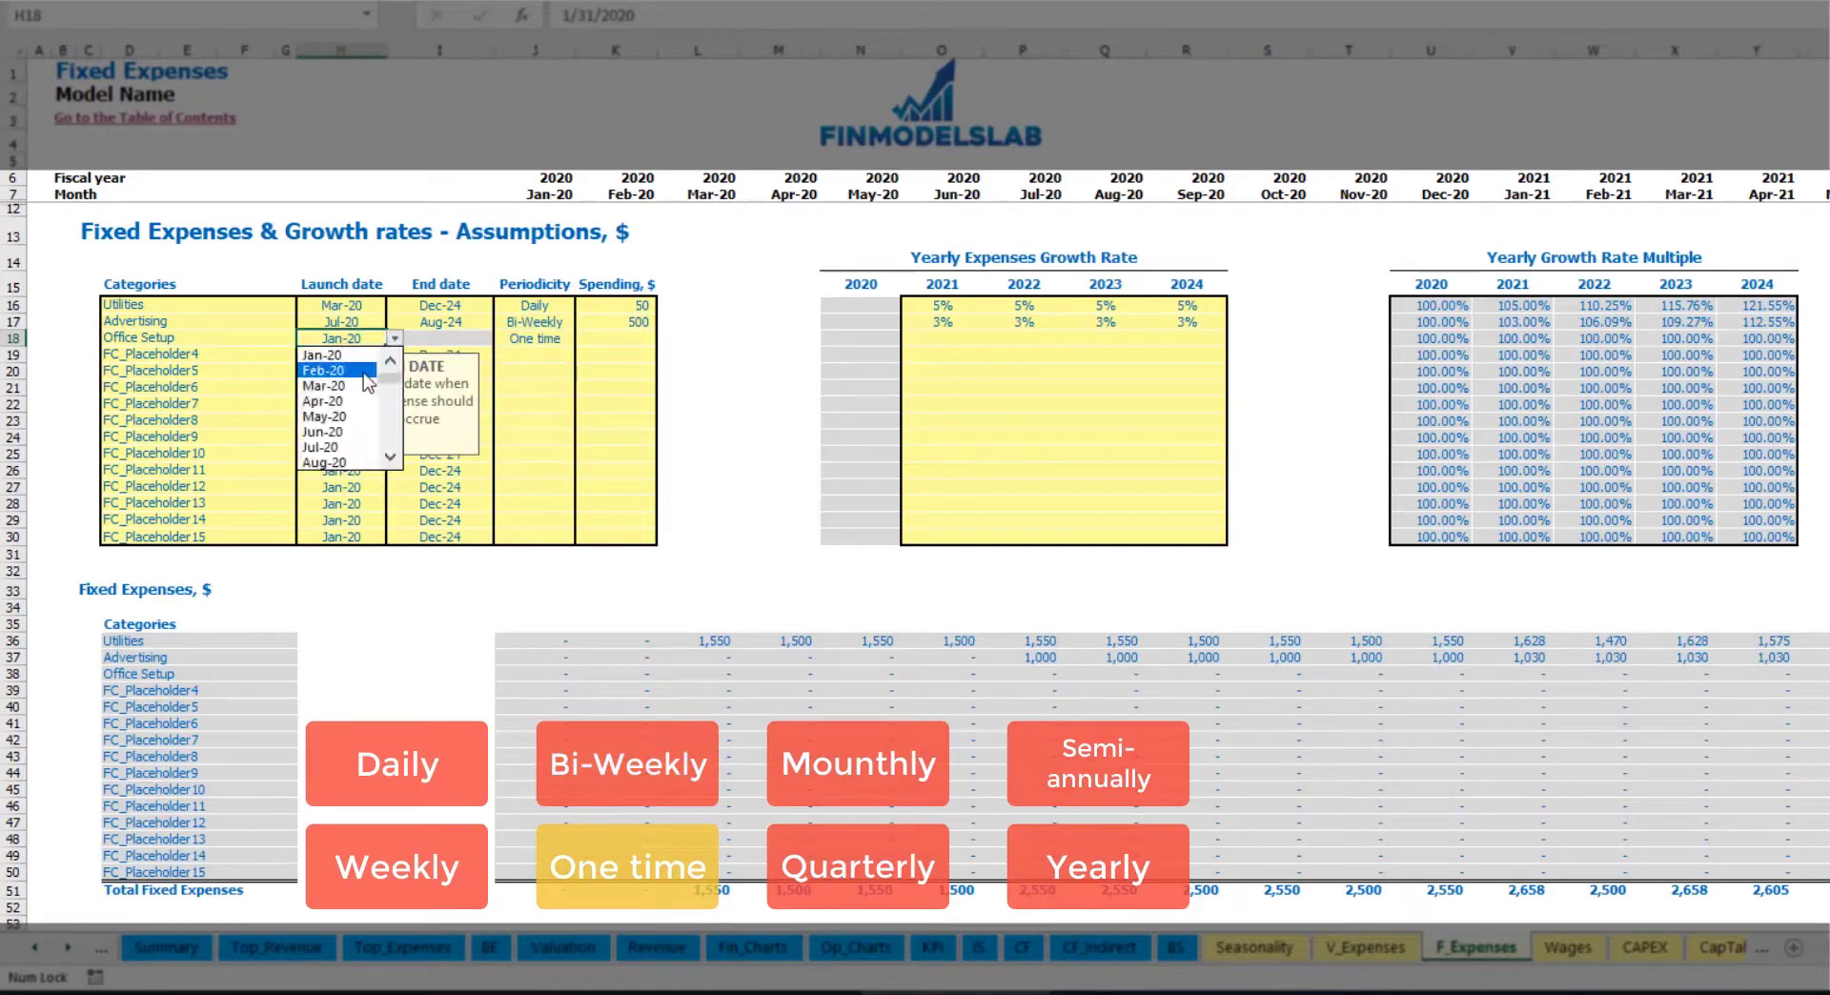
click(365, 374)
Enter 5,000 as the Office Setup spending and check its Feb-20 amount in the Fixed Expenses table.
click(601, 338)
text(5,0)
text(000)
key(Return)
drag(941, 340, 1184, 334)
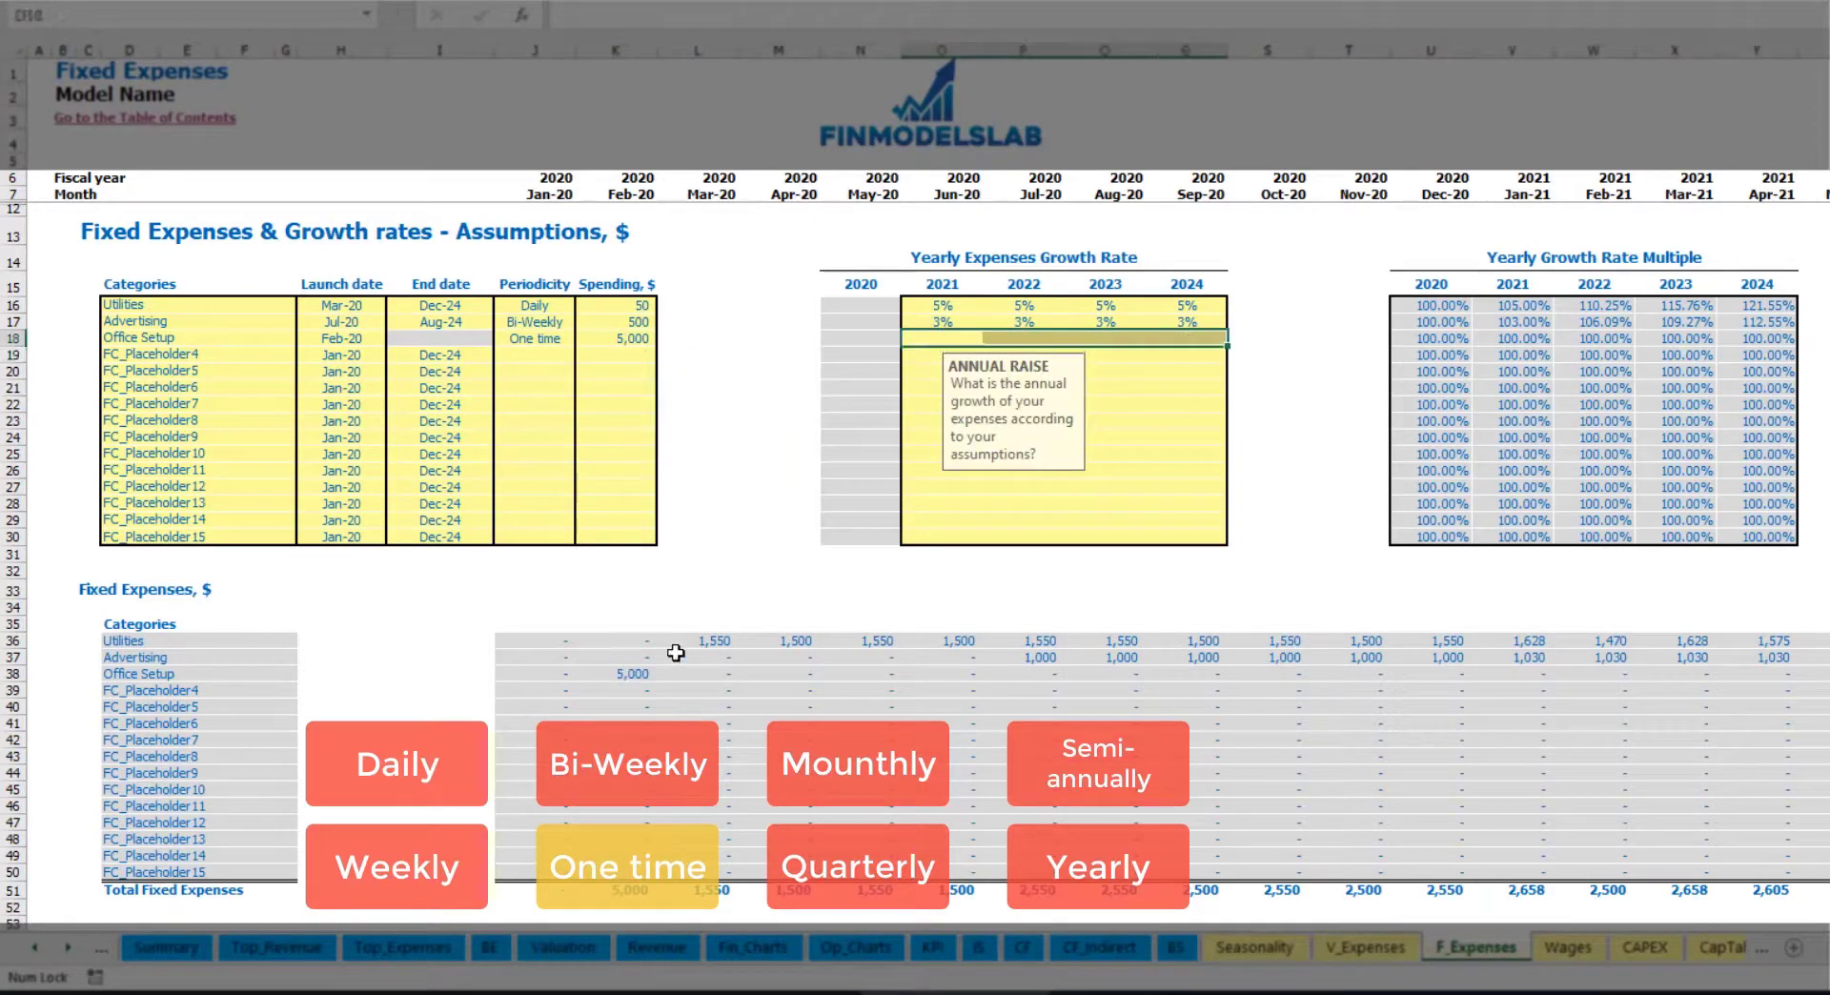
click(645, 672)
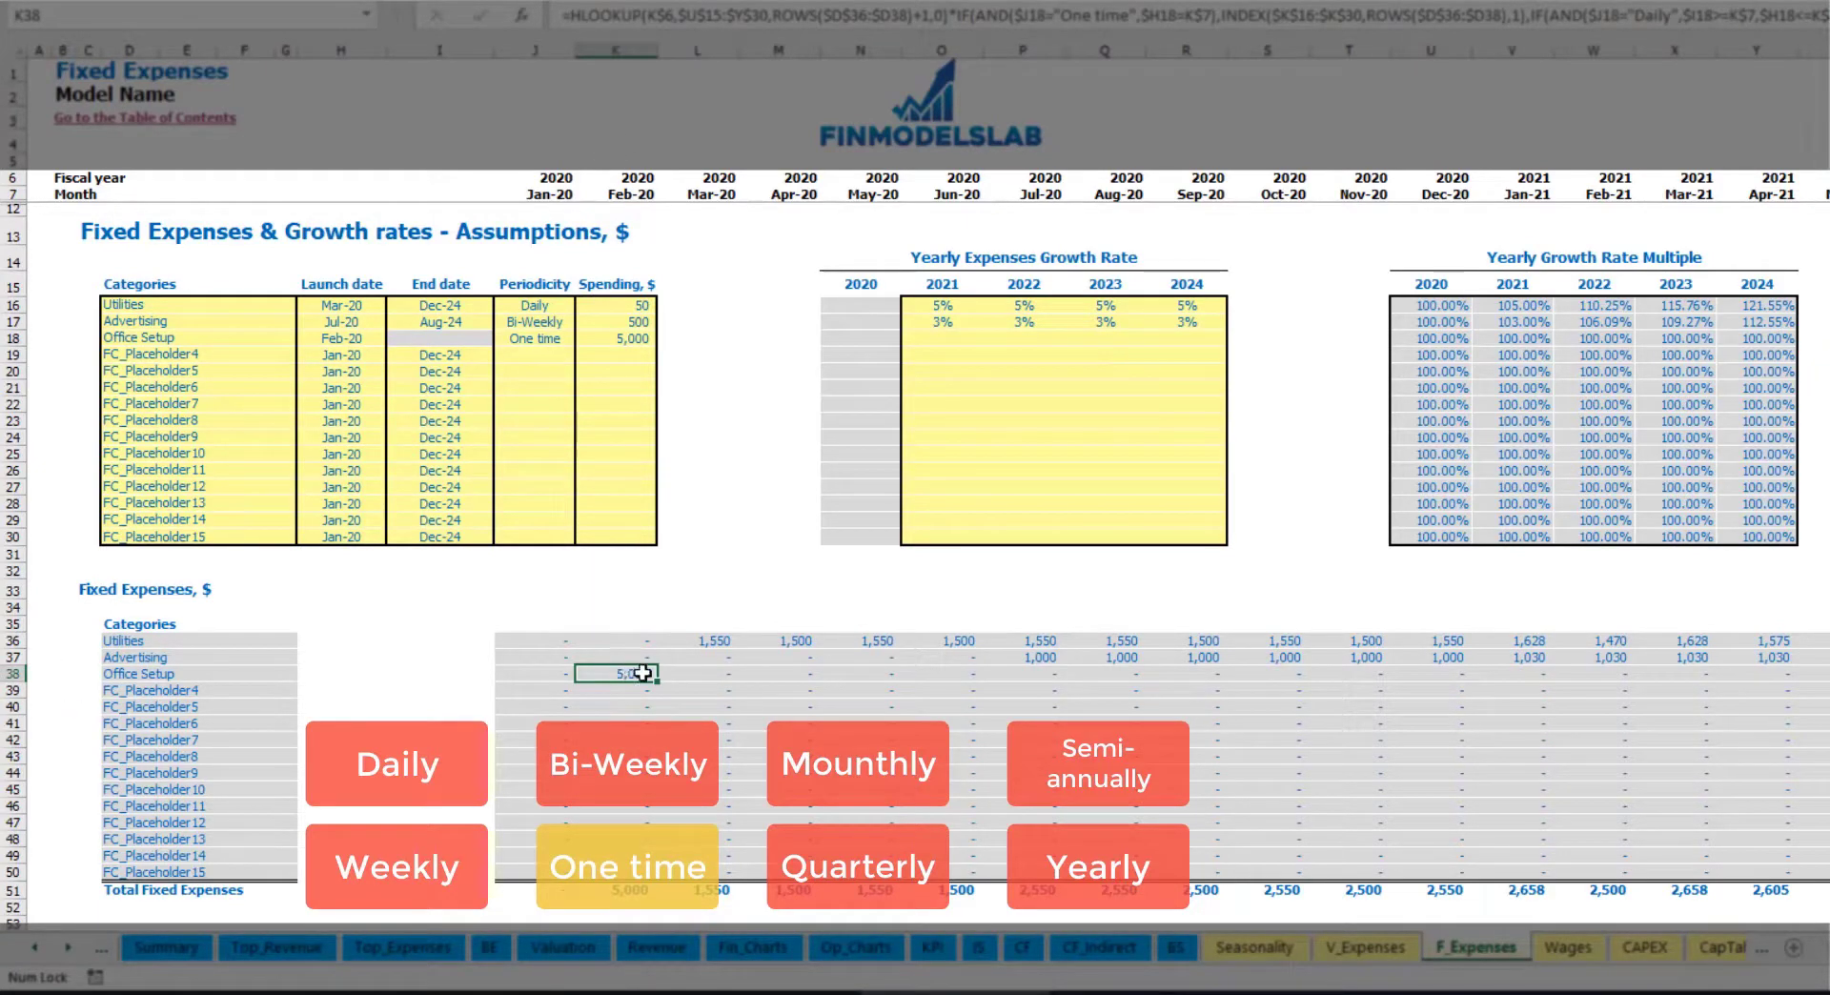
Rename the fourth fixed expense category, FC_Placeholder4, as Insurance.
click(252, 361)
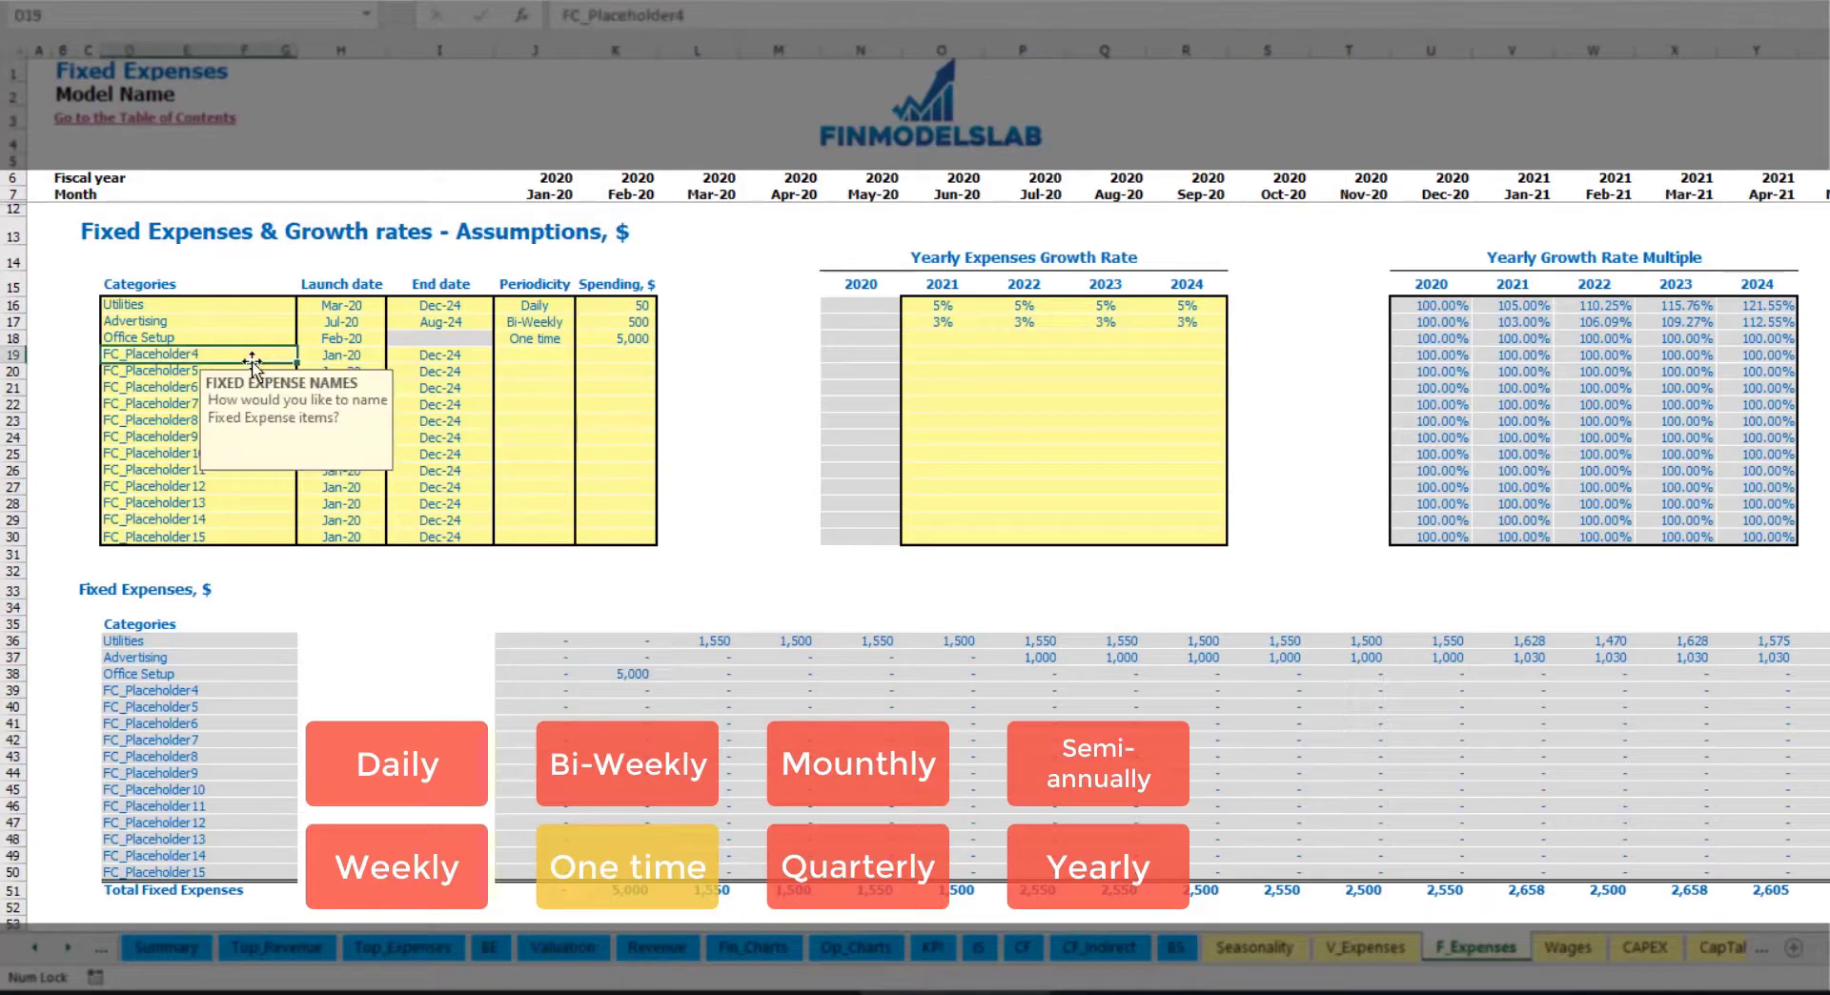
text(Insurance)
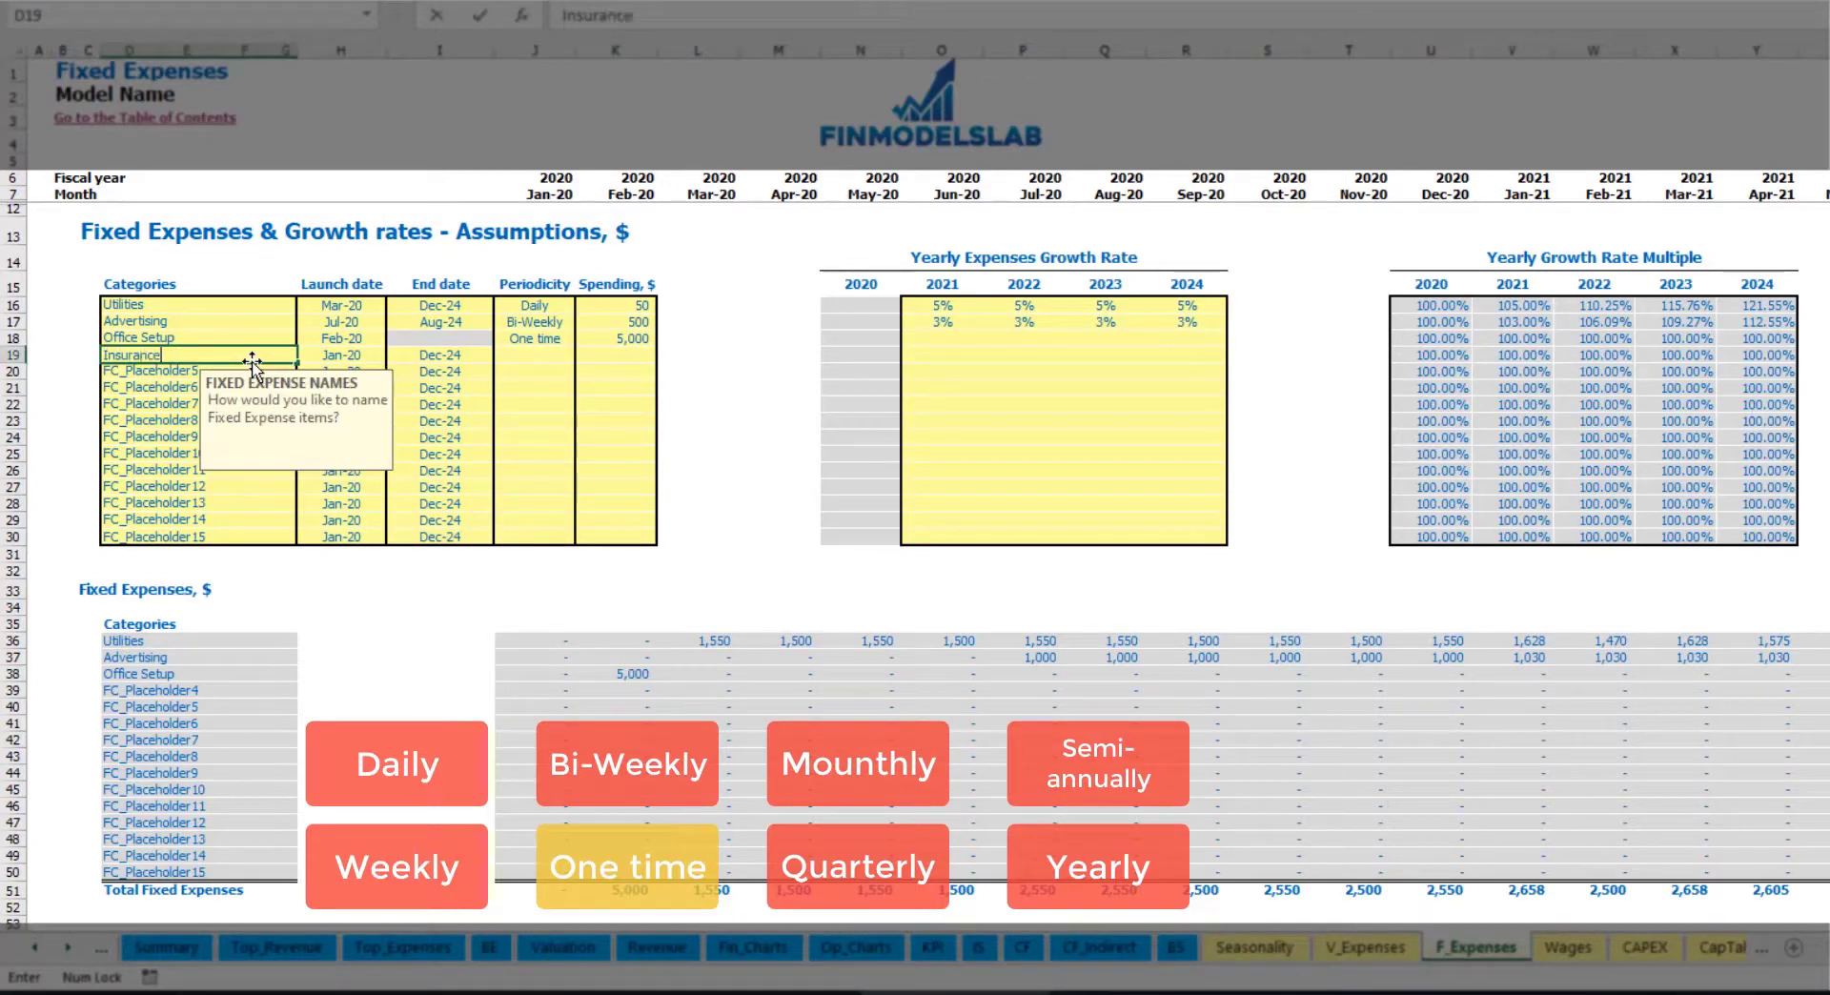
key(Return)
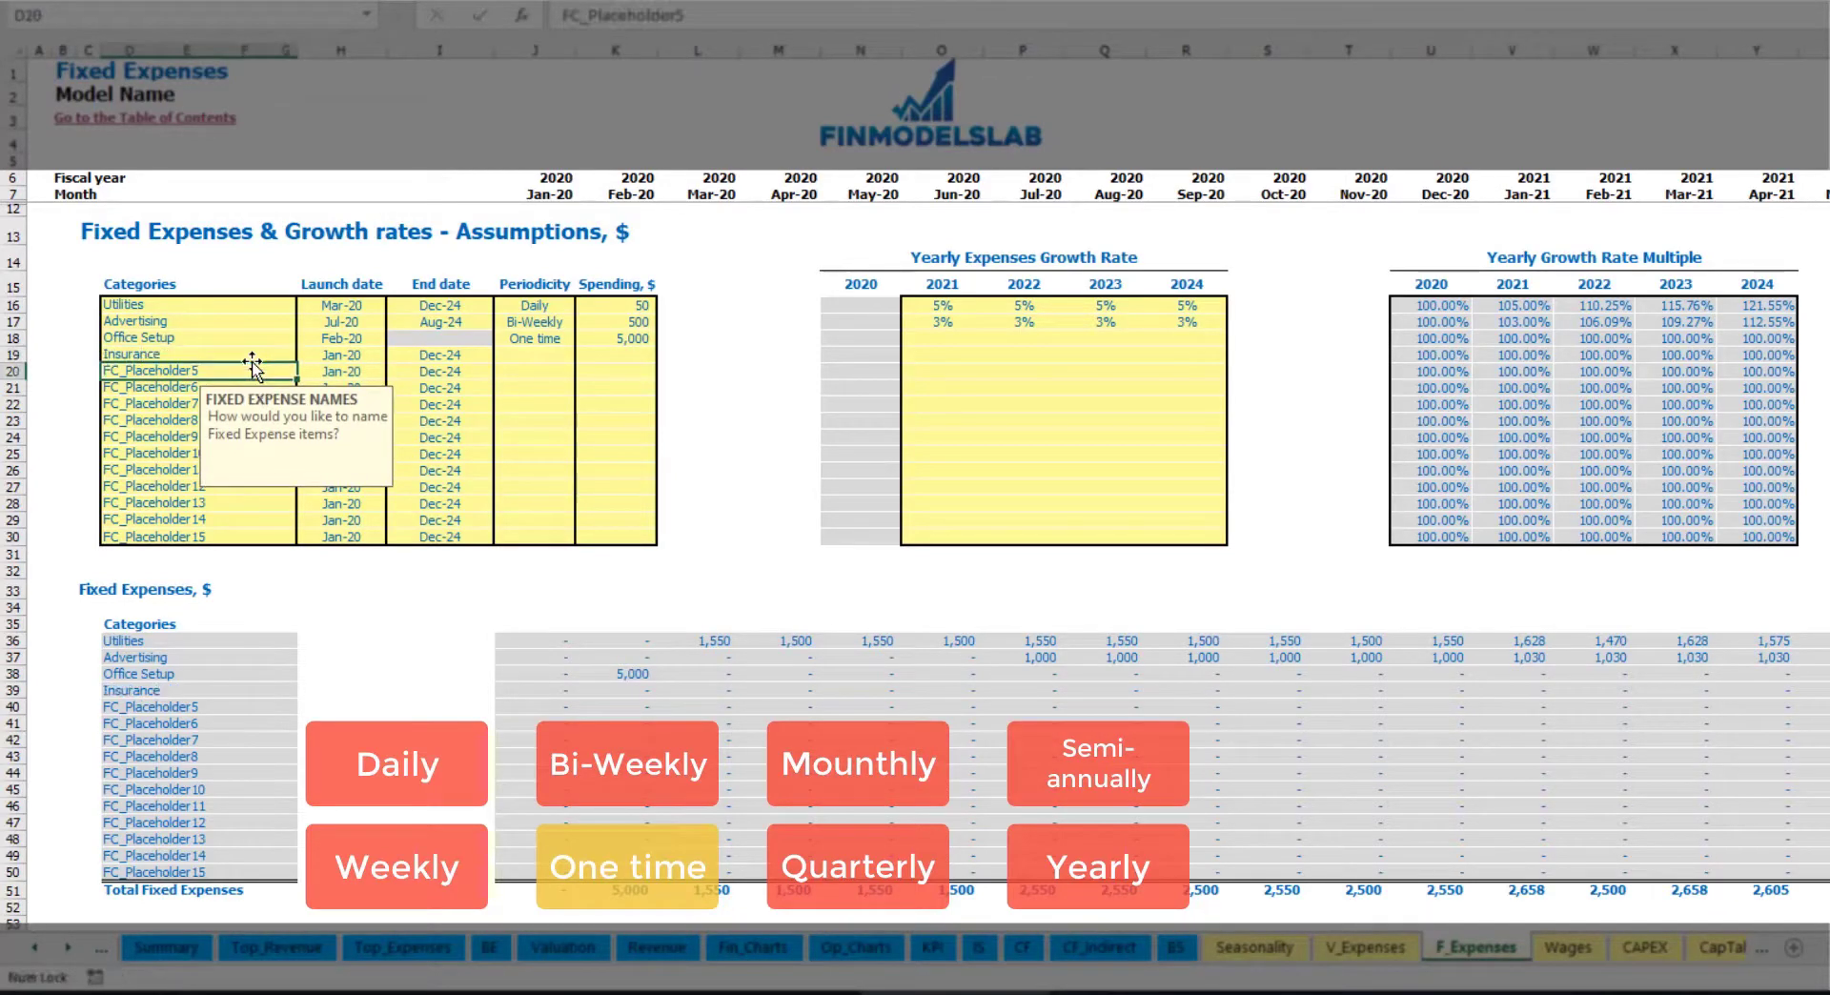
Set the Insurance expense's periodicity to Monthly and its spending to 1,000.
click(353, 359)
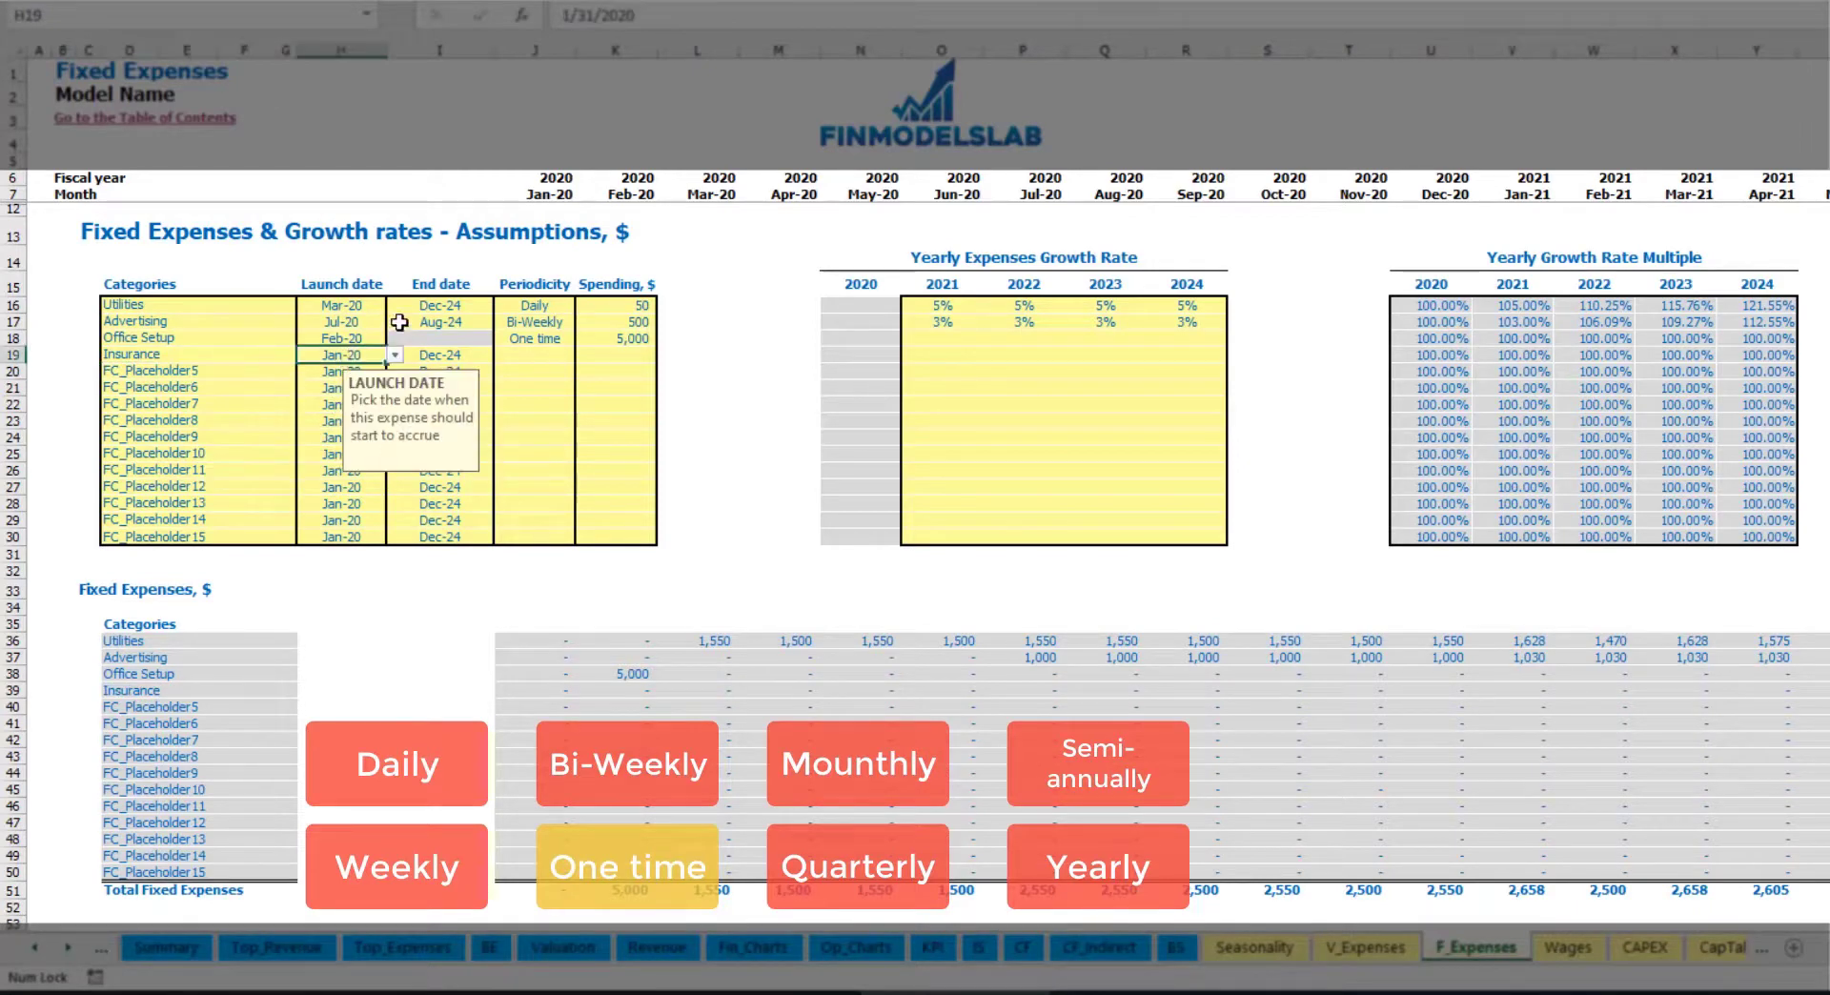
click(463, 362)
click(534, 354)
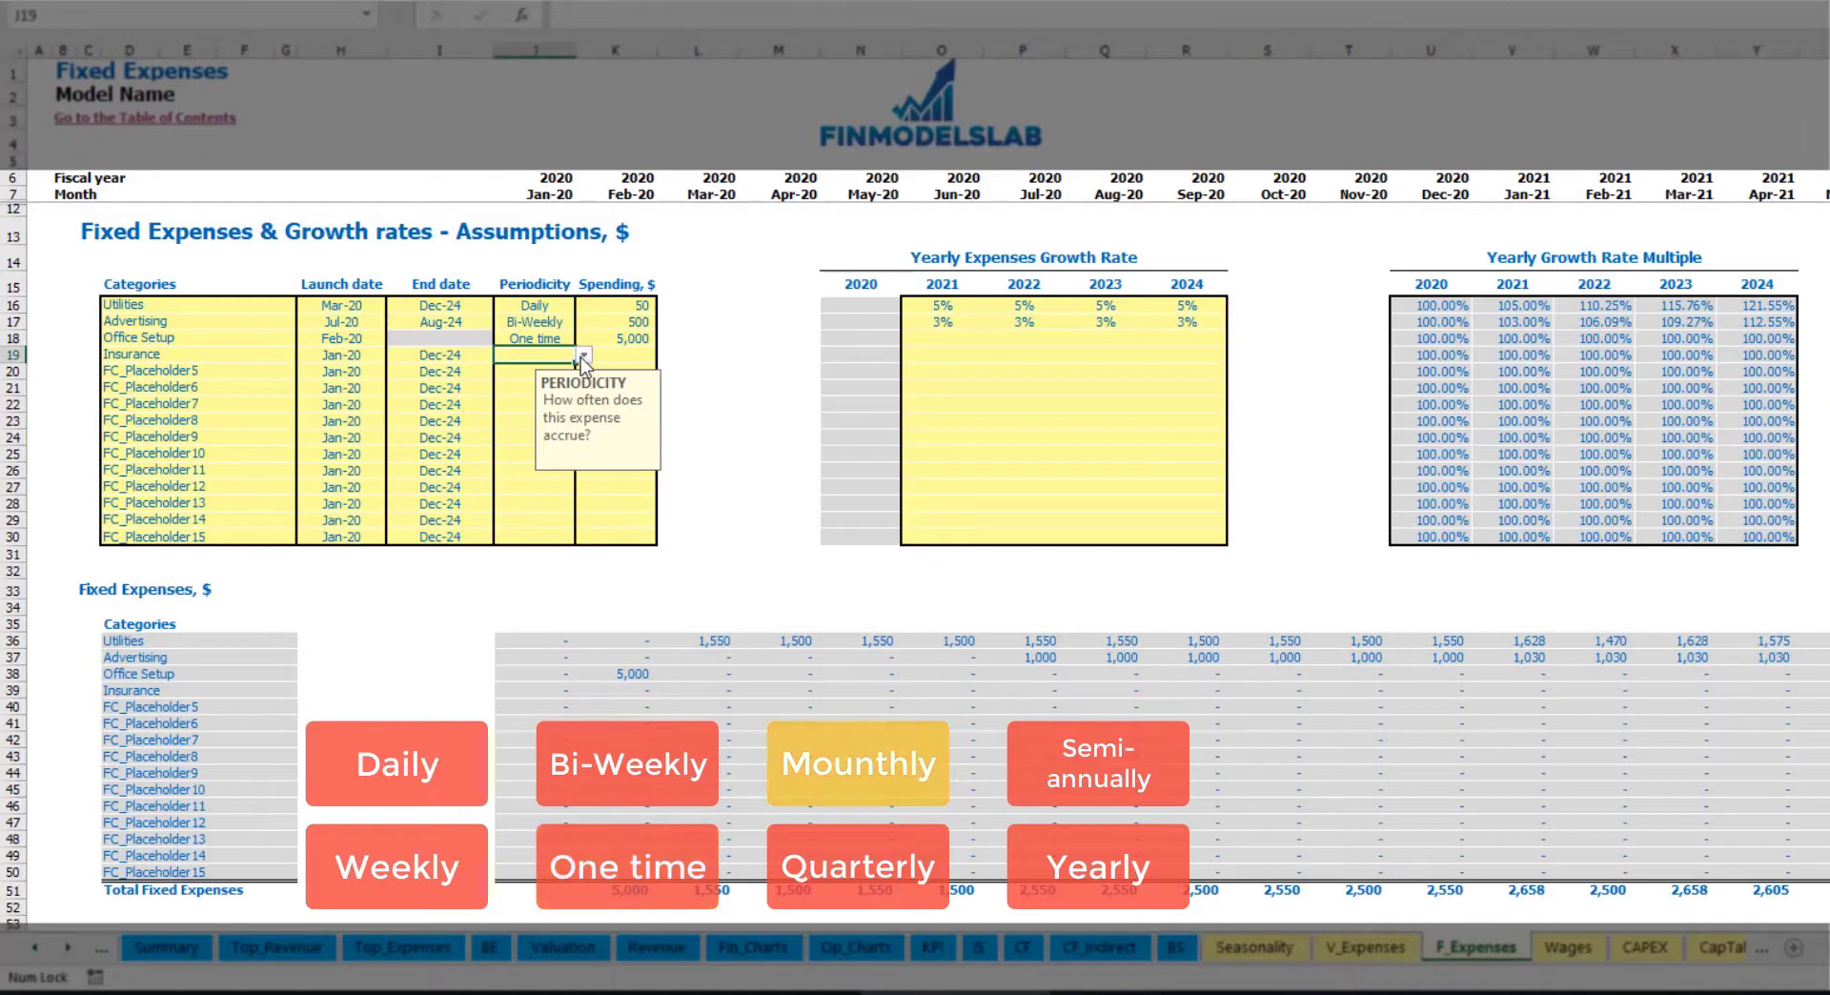
click(583, 354)
click(524, 433)
click(627, 354)
text(1,000)
key(Return)
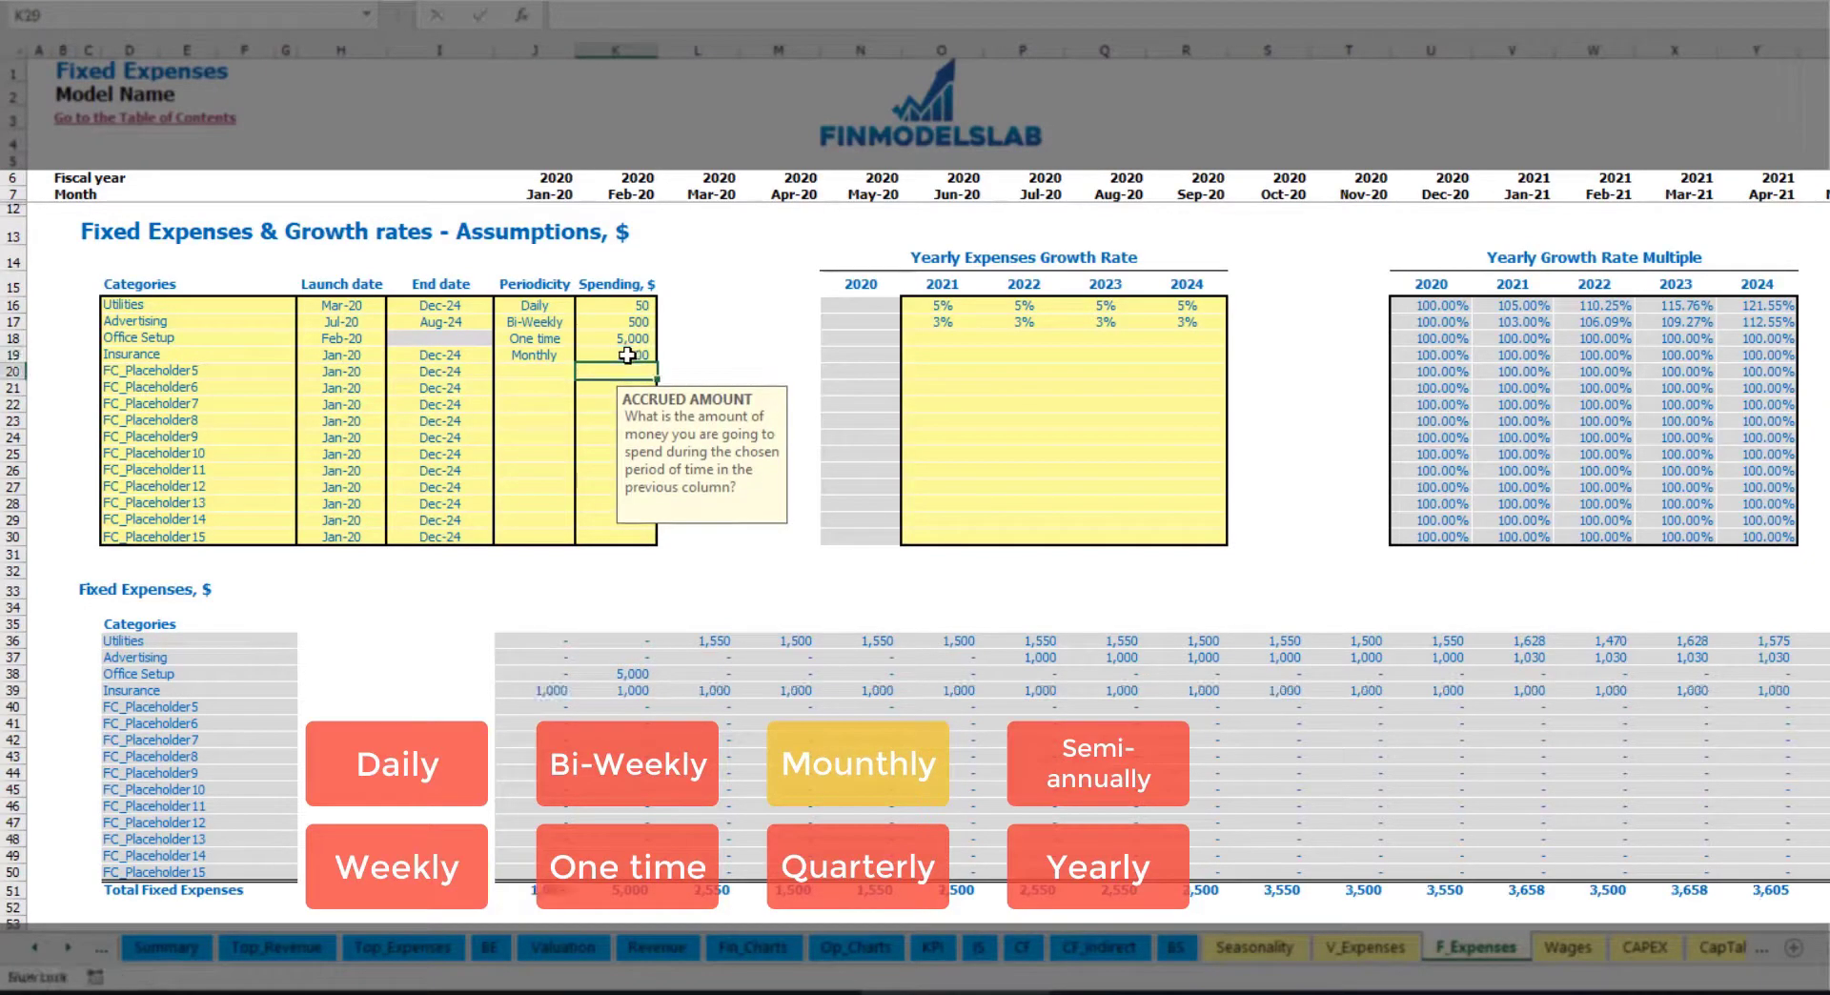
Set the Insurance yearly expenses growth rates to 5% for 2021, 3% for 2022, 2% for 2023 and 1% for 2024.
click(942, 354)
text(5)
key(ctrl+Return)
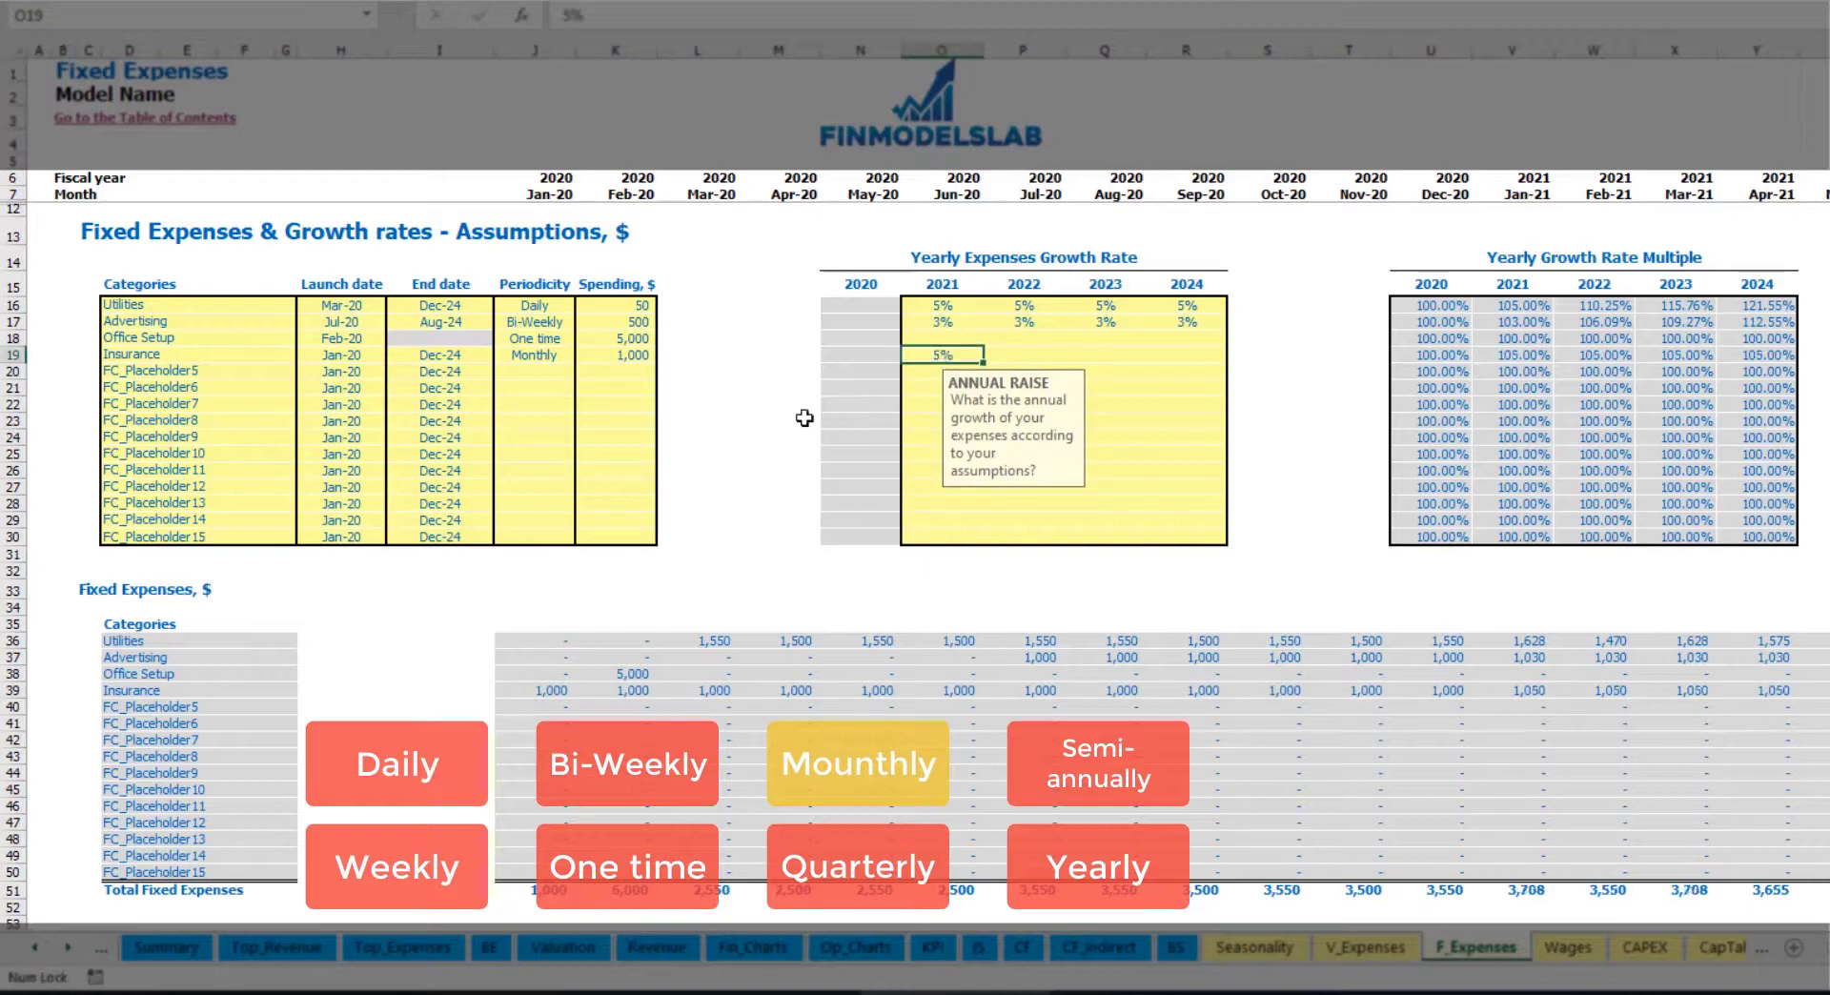
key(Tab)
text(3)
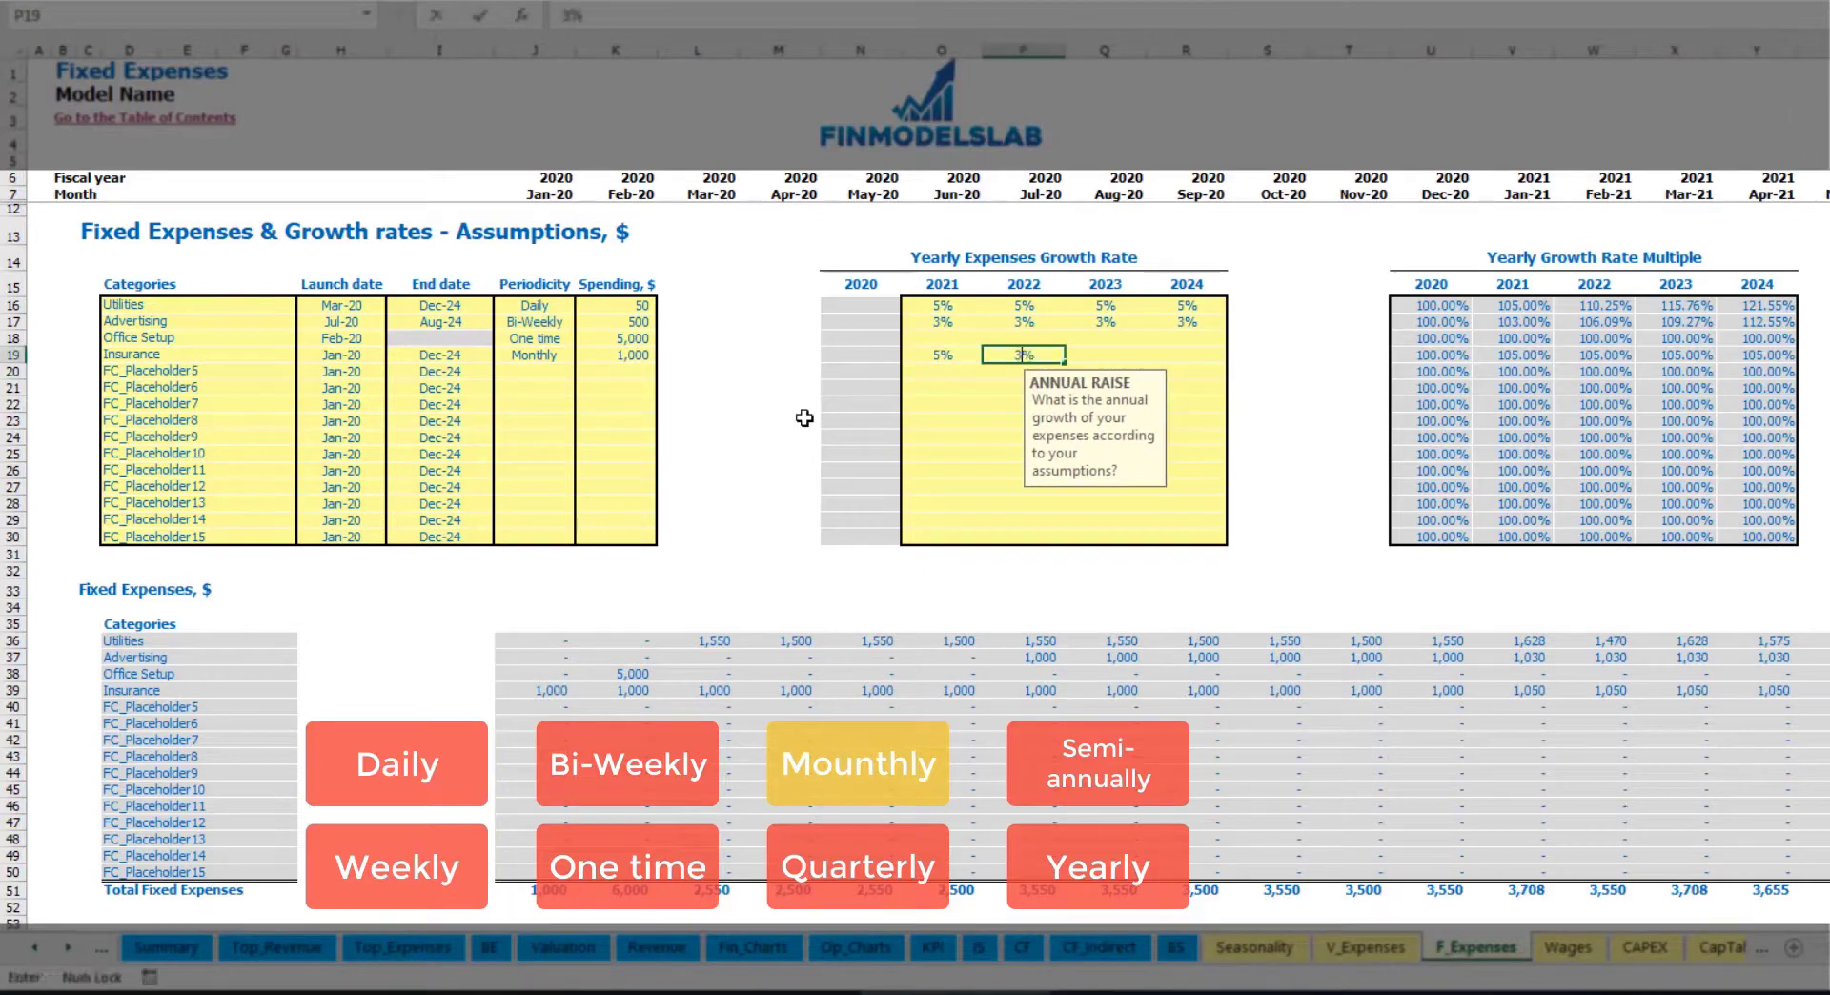
key(Tab)
text(2)
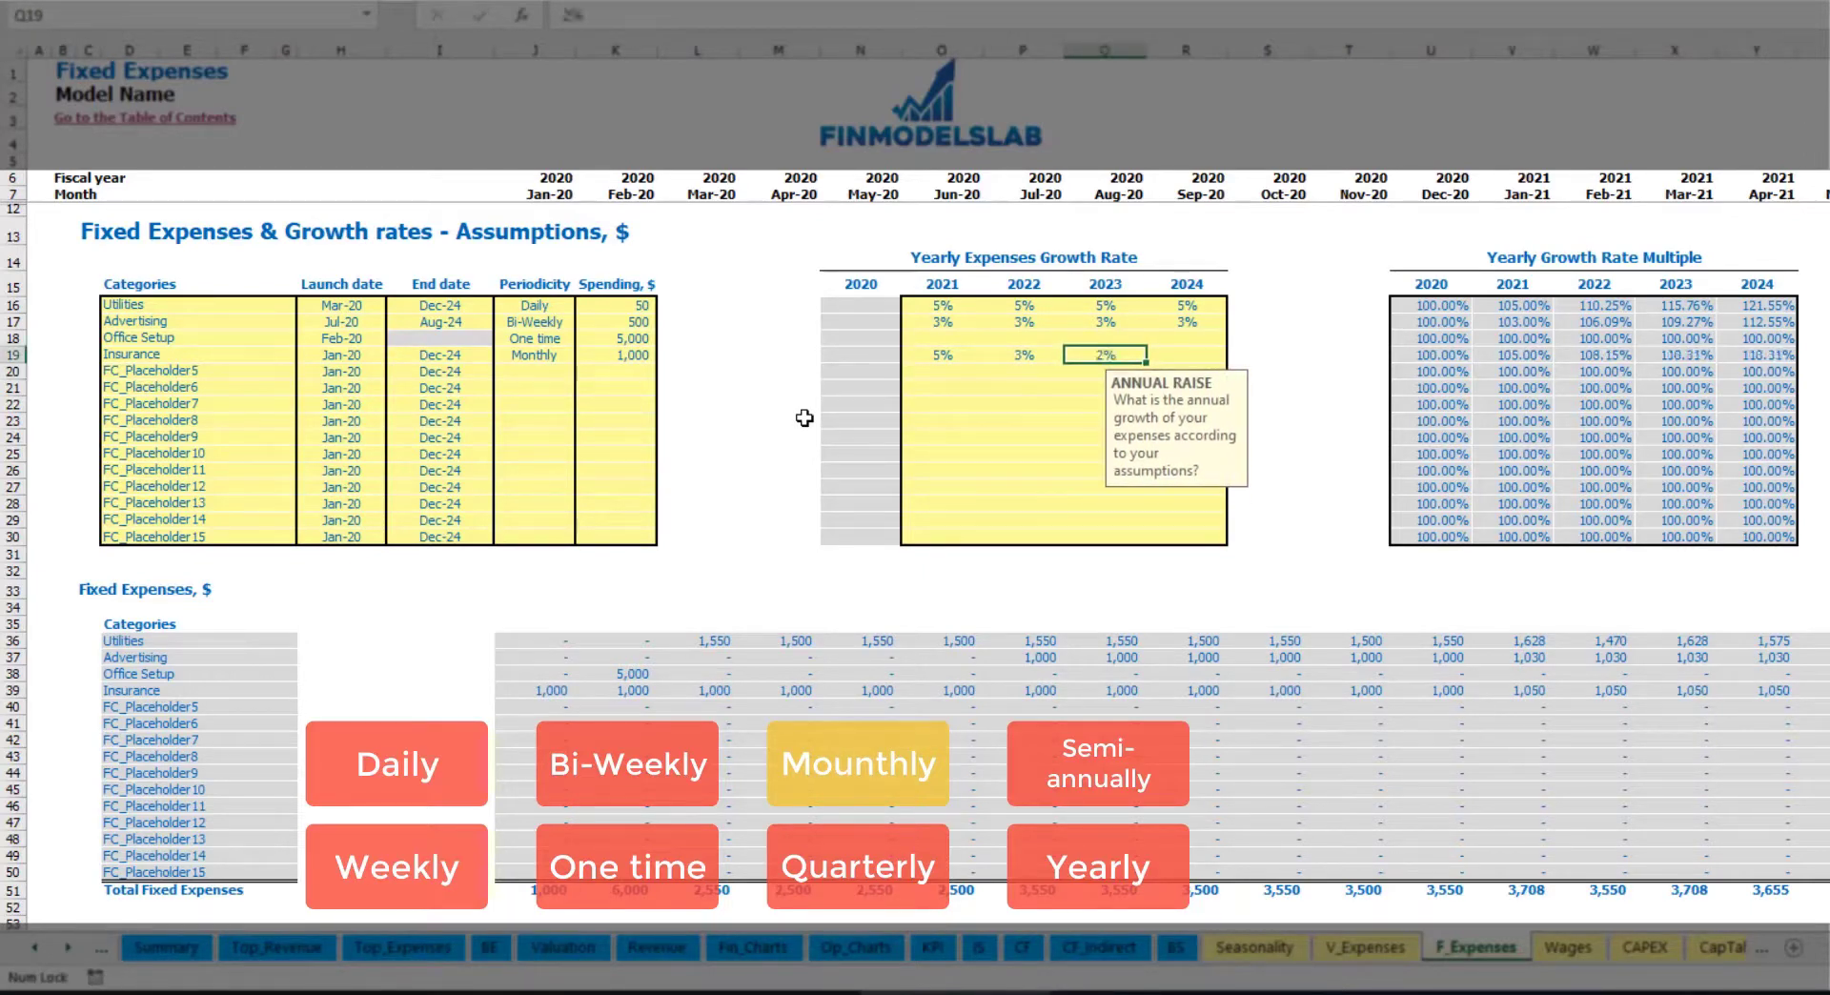
key(Tab)
text(1)
key(Return)
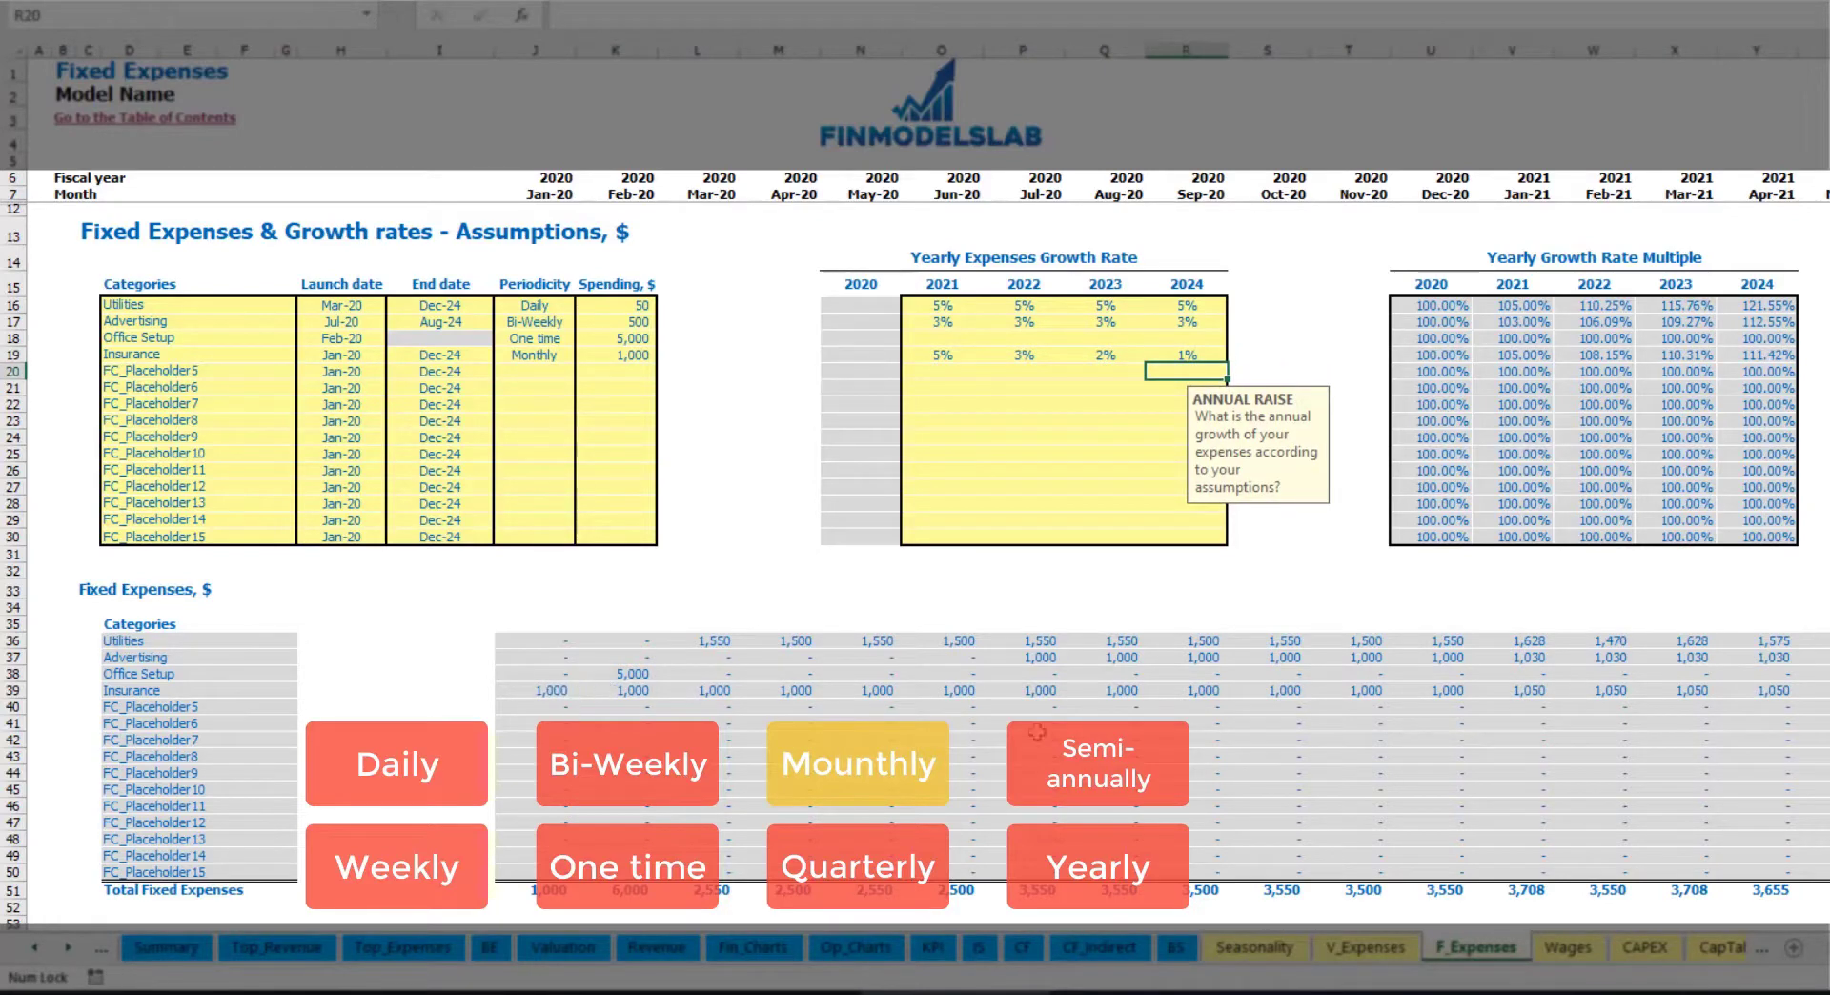
Examine the monthly Insurance amounts in the Fixed Expenses table from Jan-20 through the following years.
drag(550, 690, 1487, 691)
click(1485, 693)
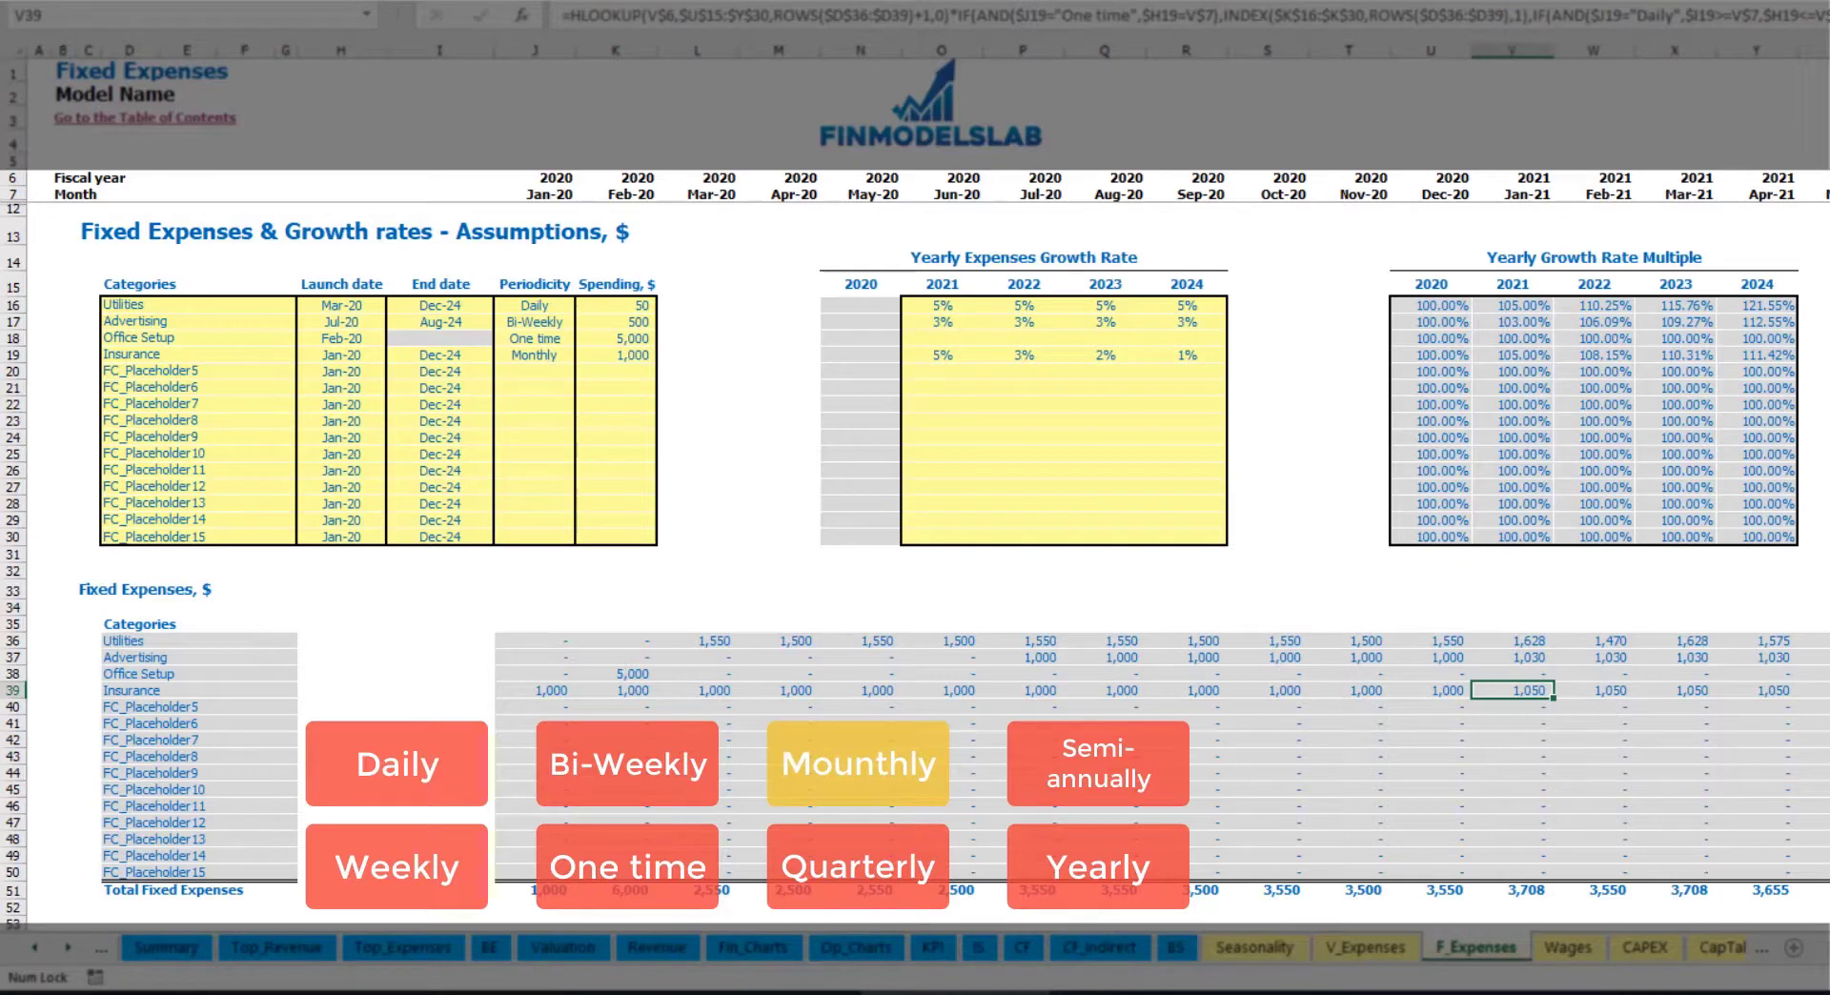
scroll(930, 467, right, 6)
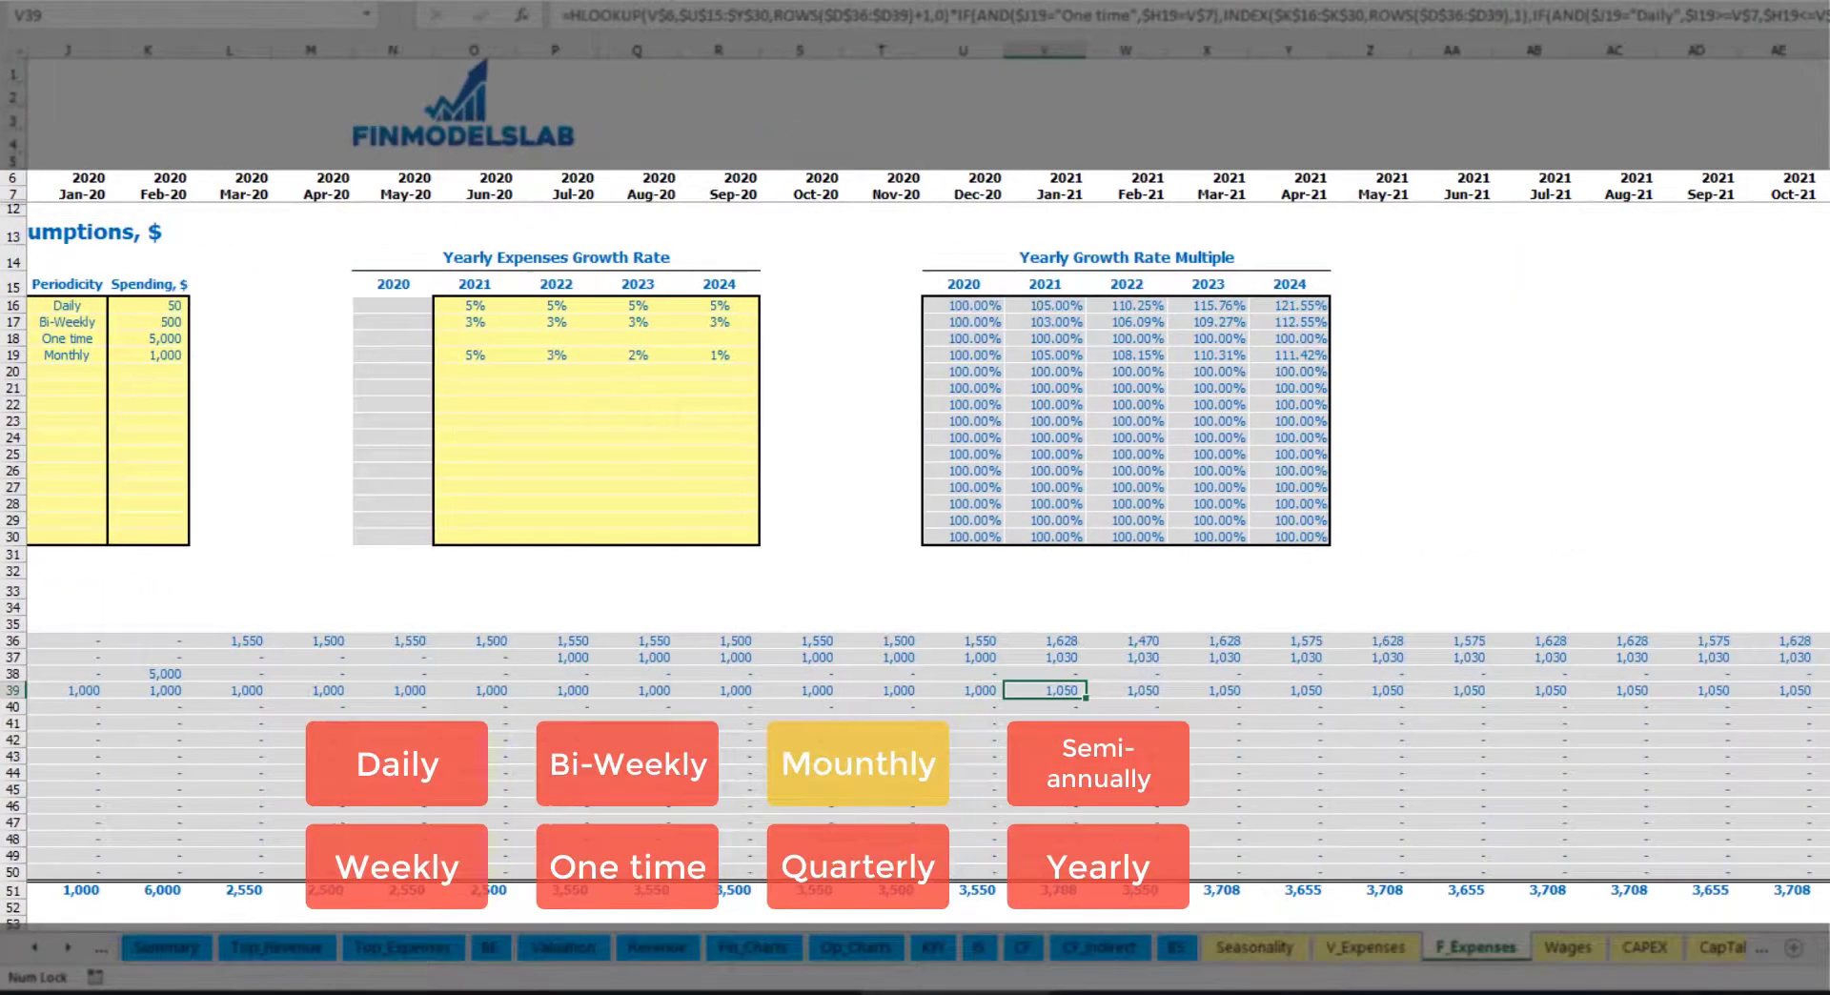
drag(13, 75, 13, 674)
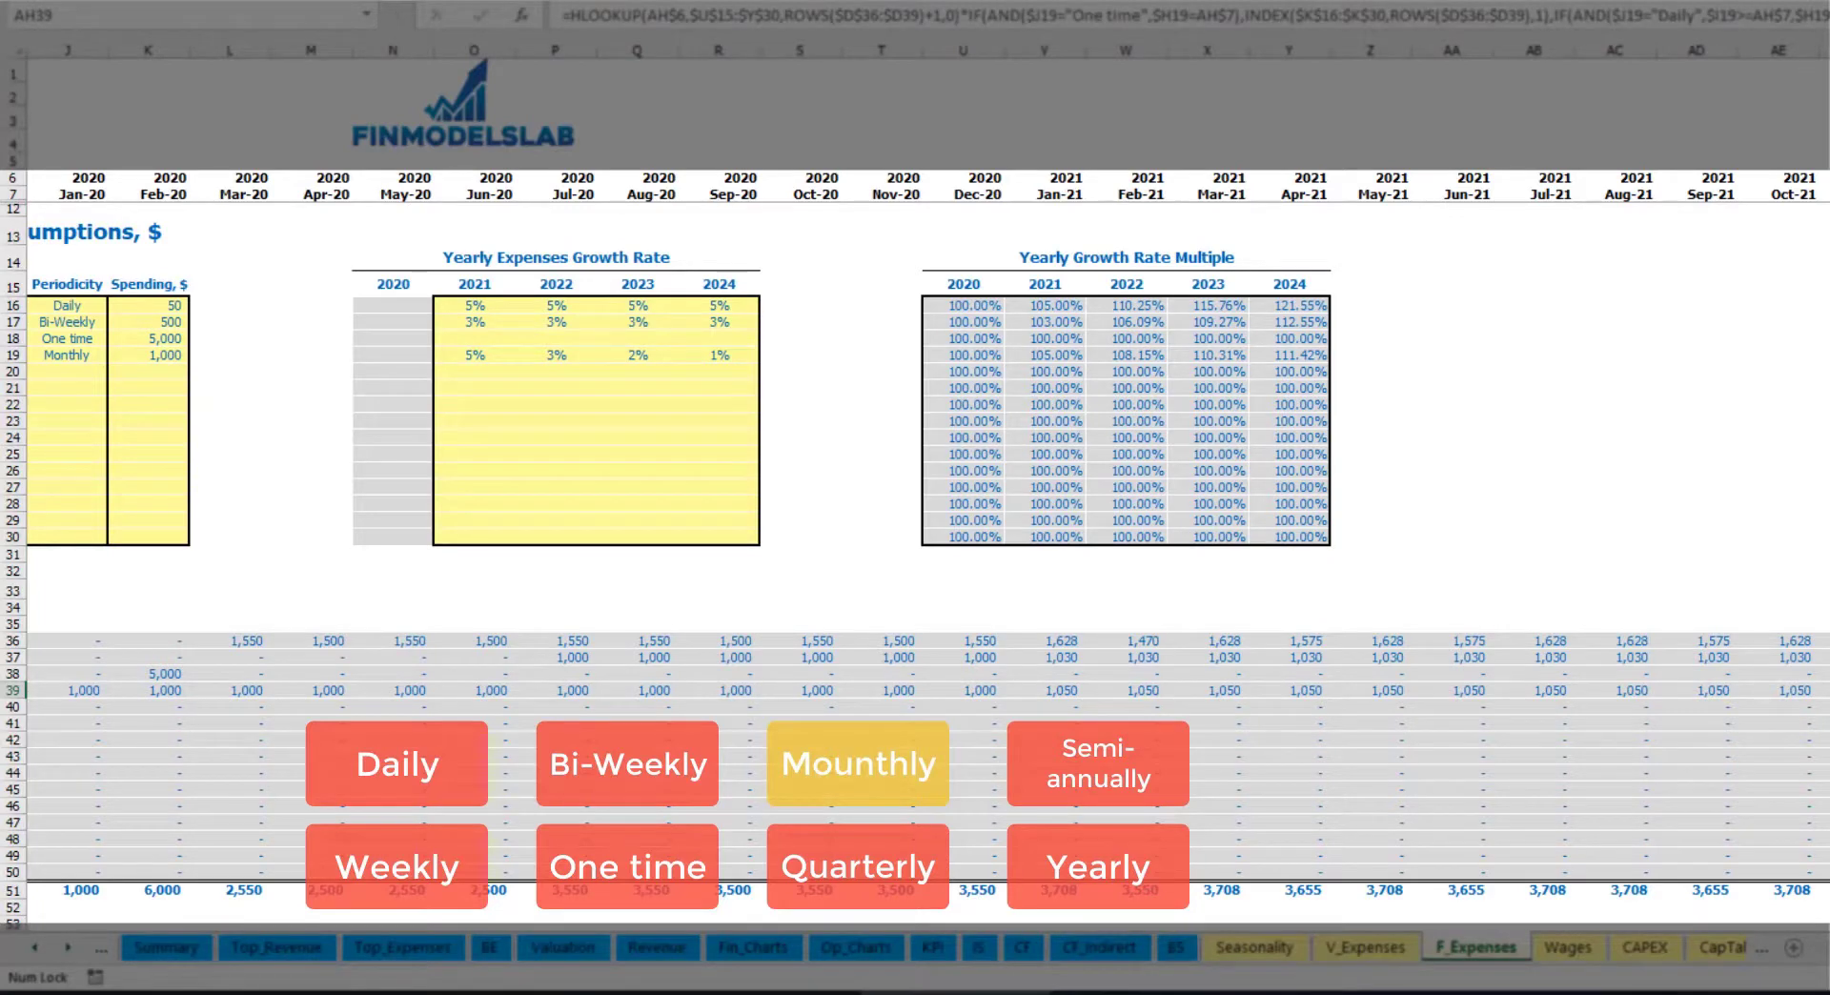
scroll(1670, 834, left, 6)
Change the Insurance periodicity to Quarterly and check in which 2020 months the expense accrues.
click(557, 356)
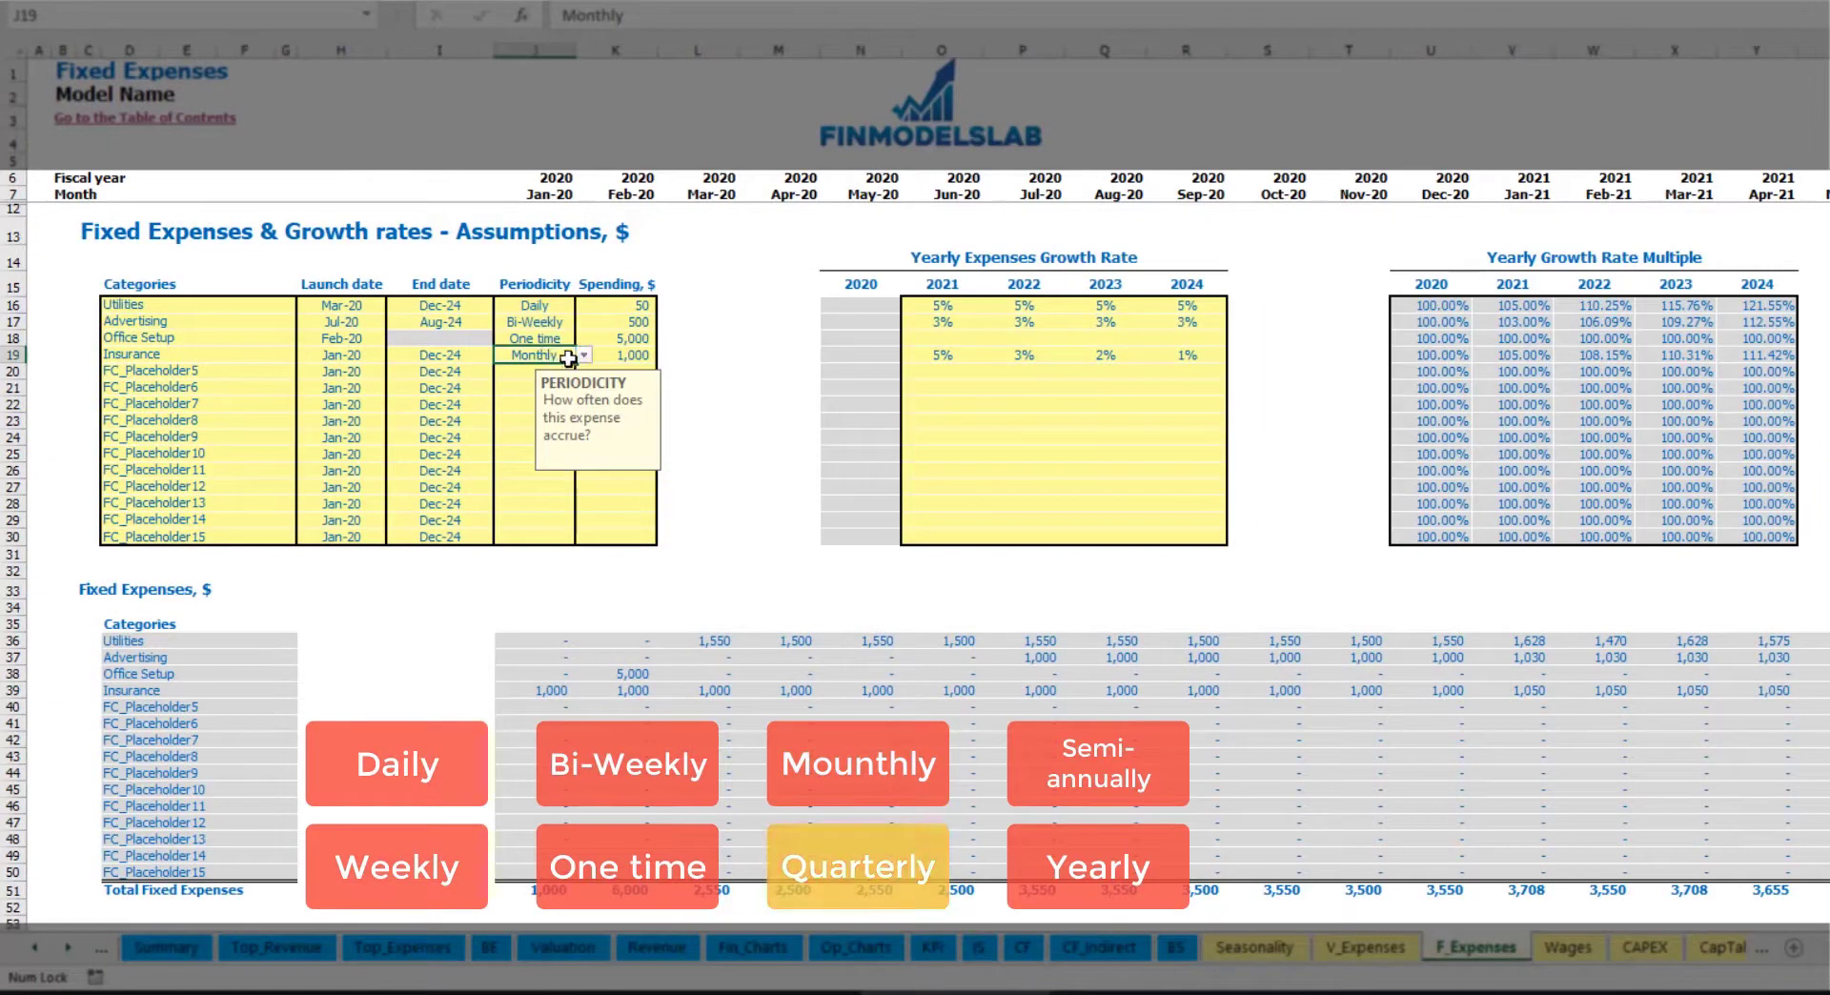
click(583, 354)
click(572, 448)
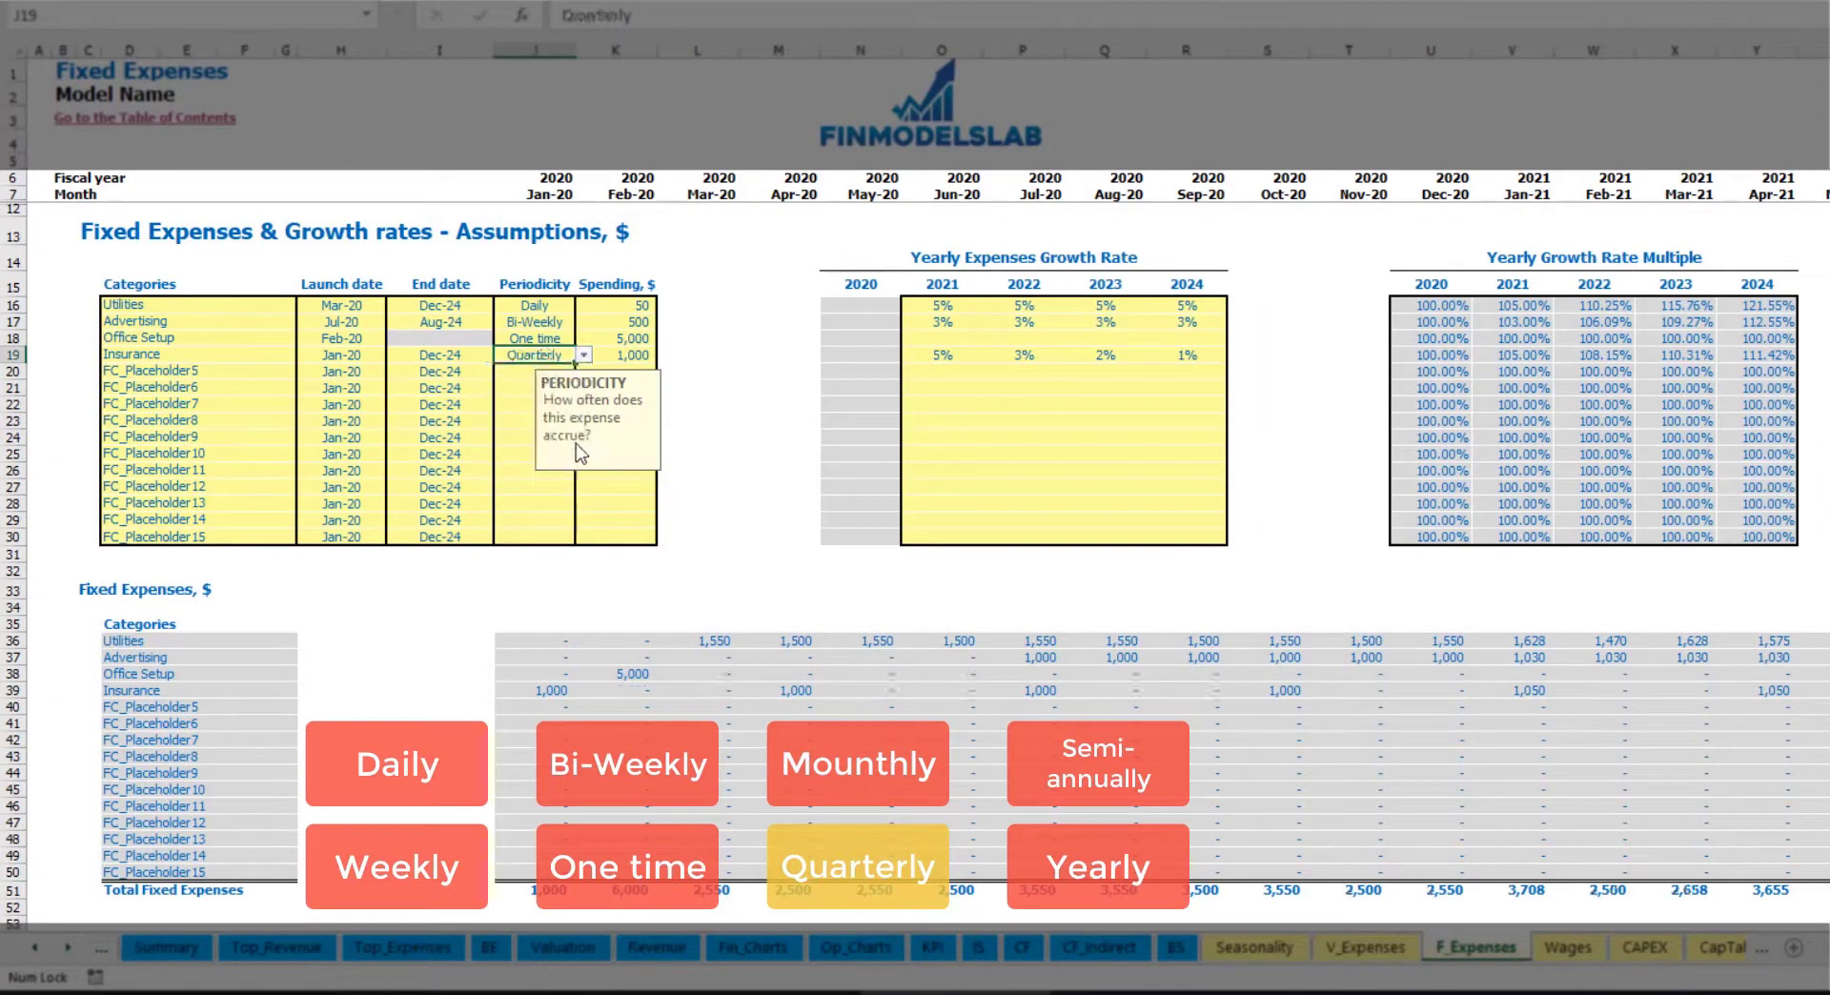
click(530, 690)
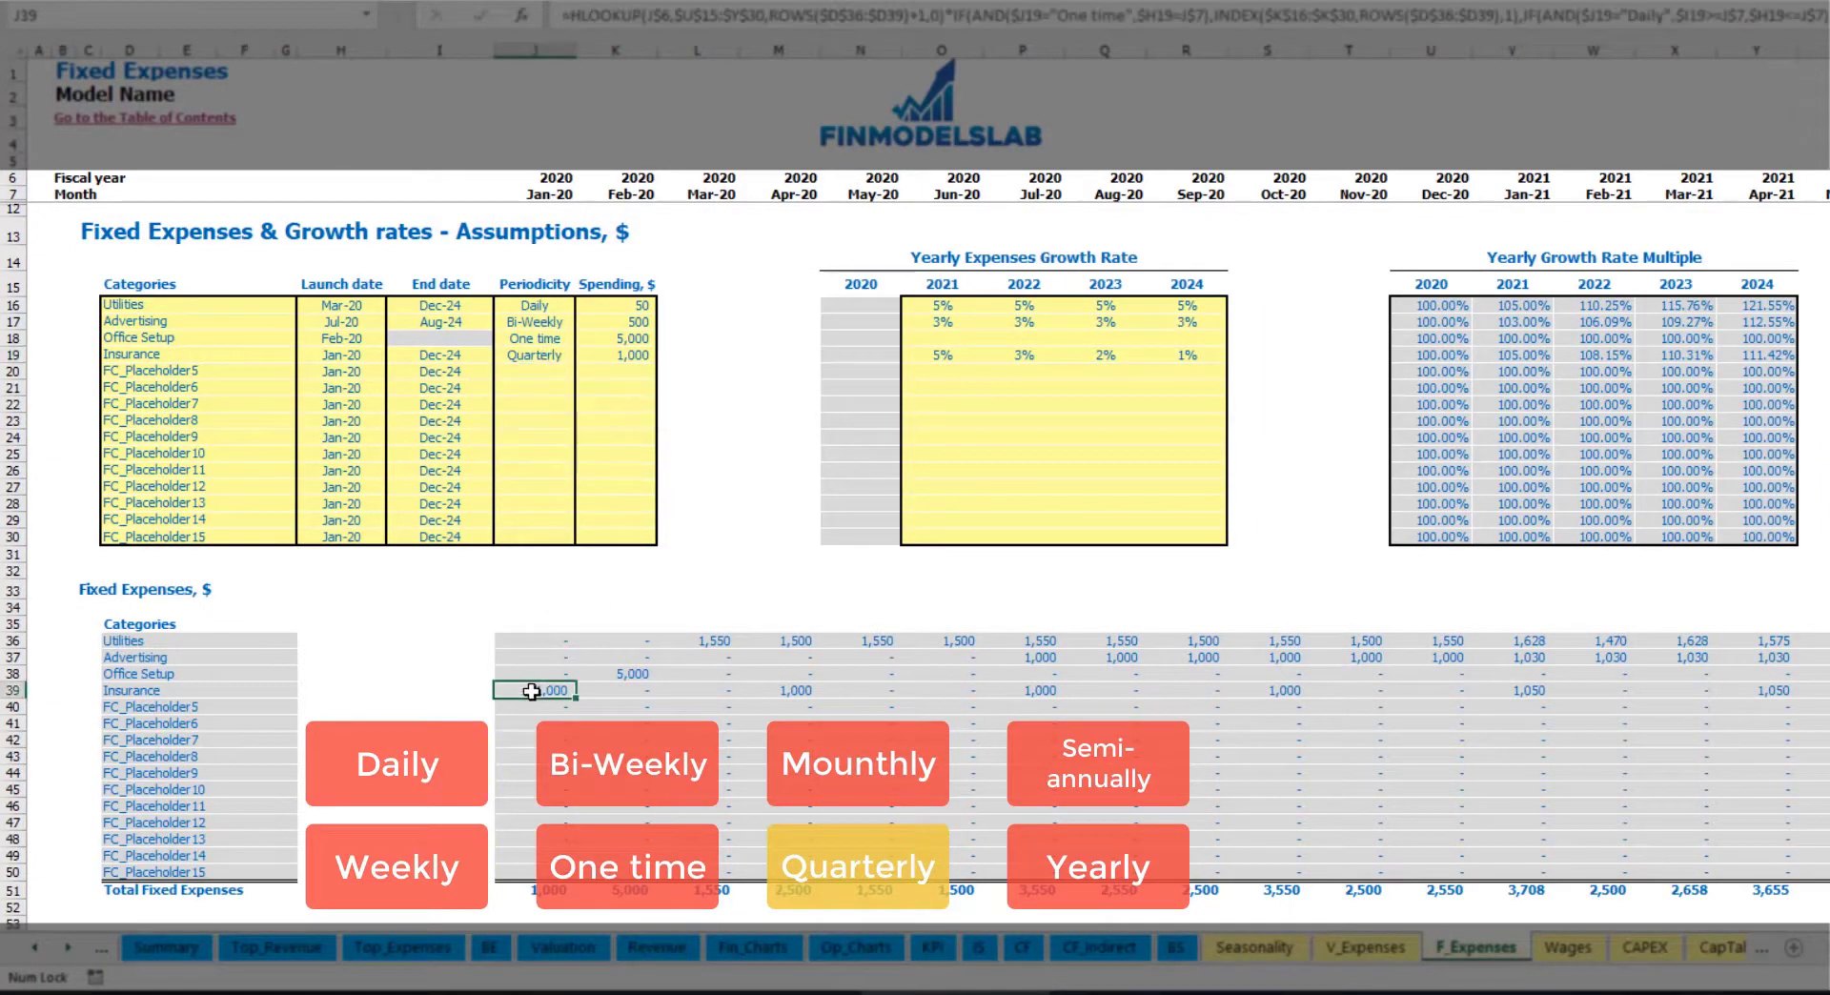
click(788, 686)
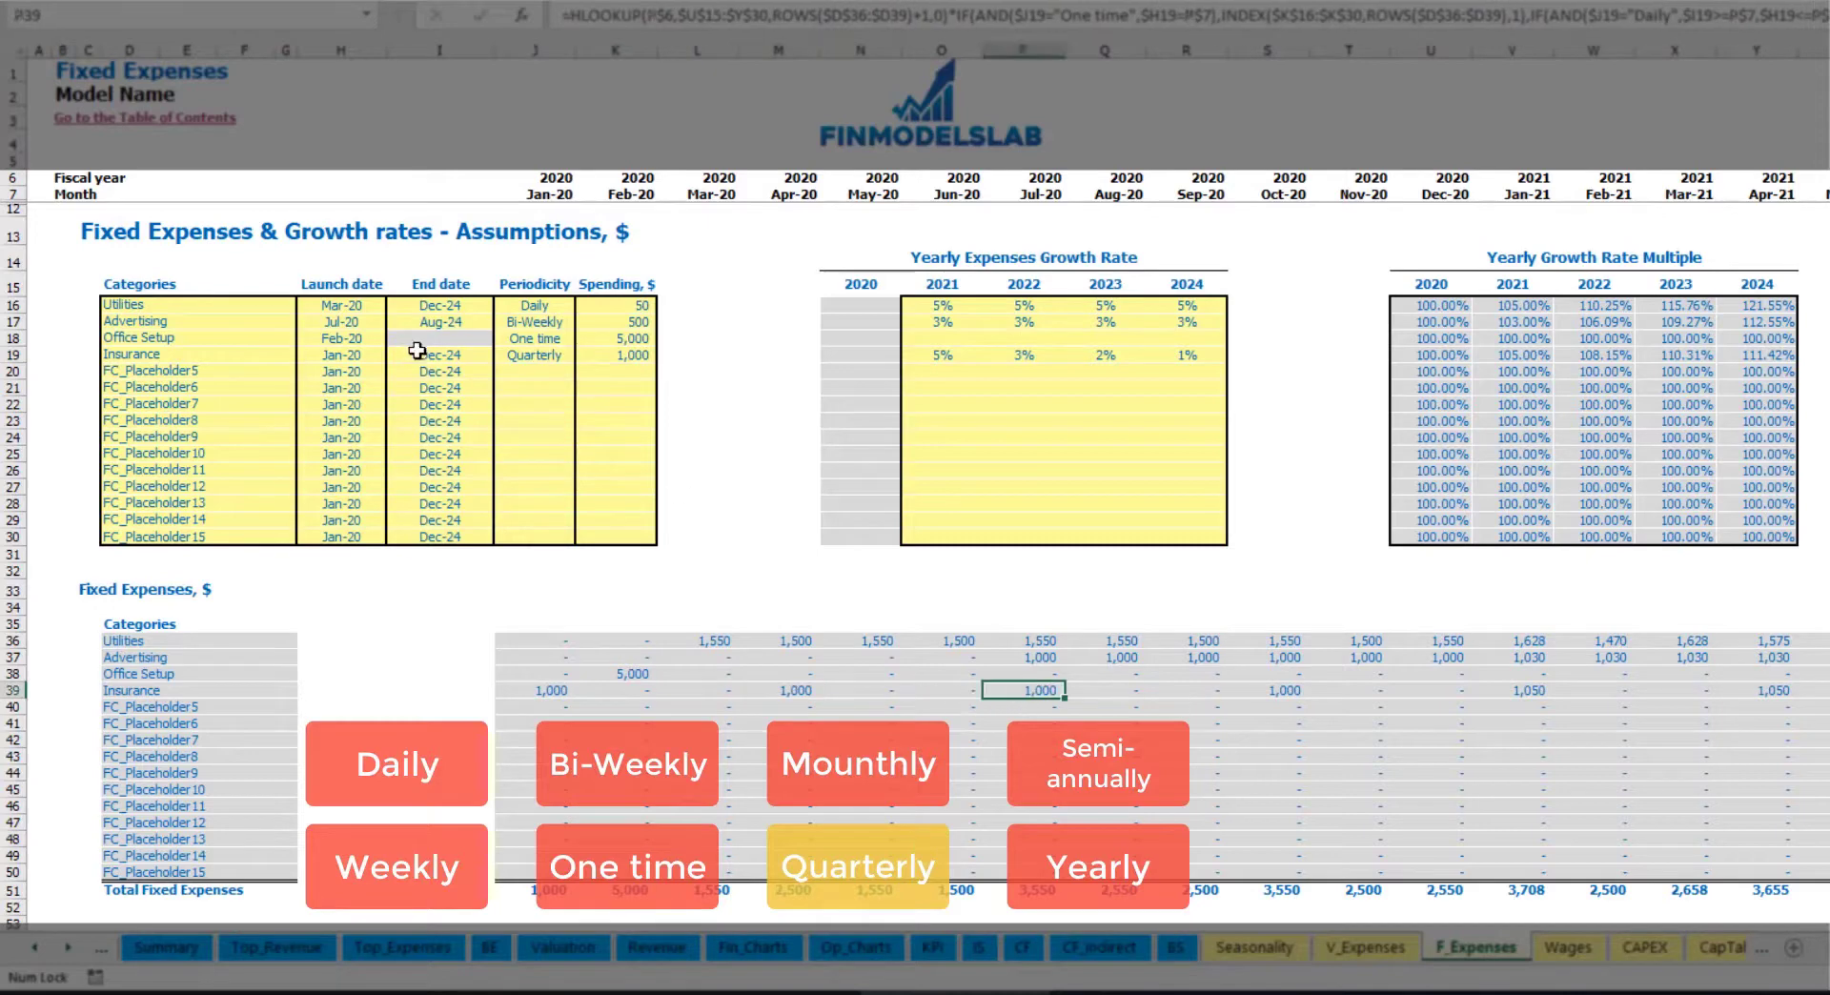
Set the Insurance launch date to Feb-20 and check the shifted accrual months in the Fixed Expenses table.
click(371, 353)
click(392, 355)
click(348, 385)
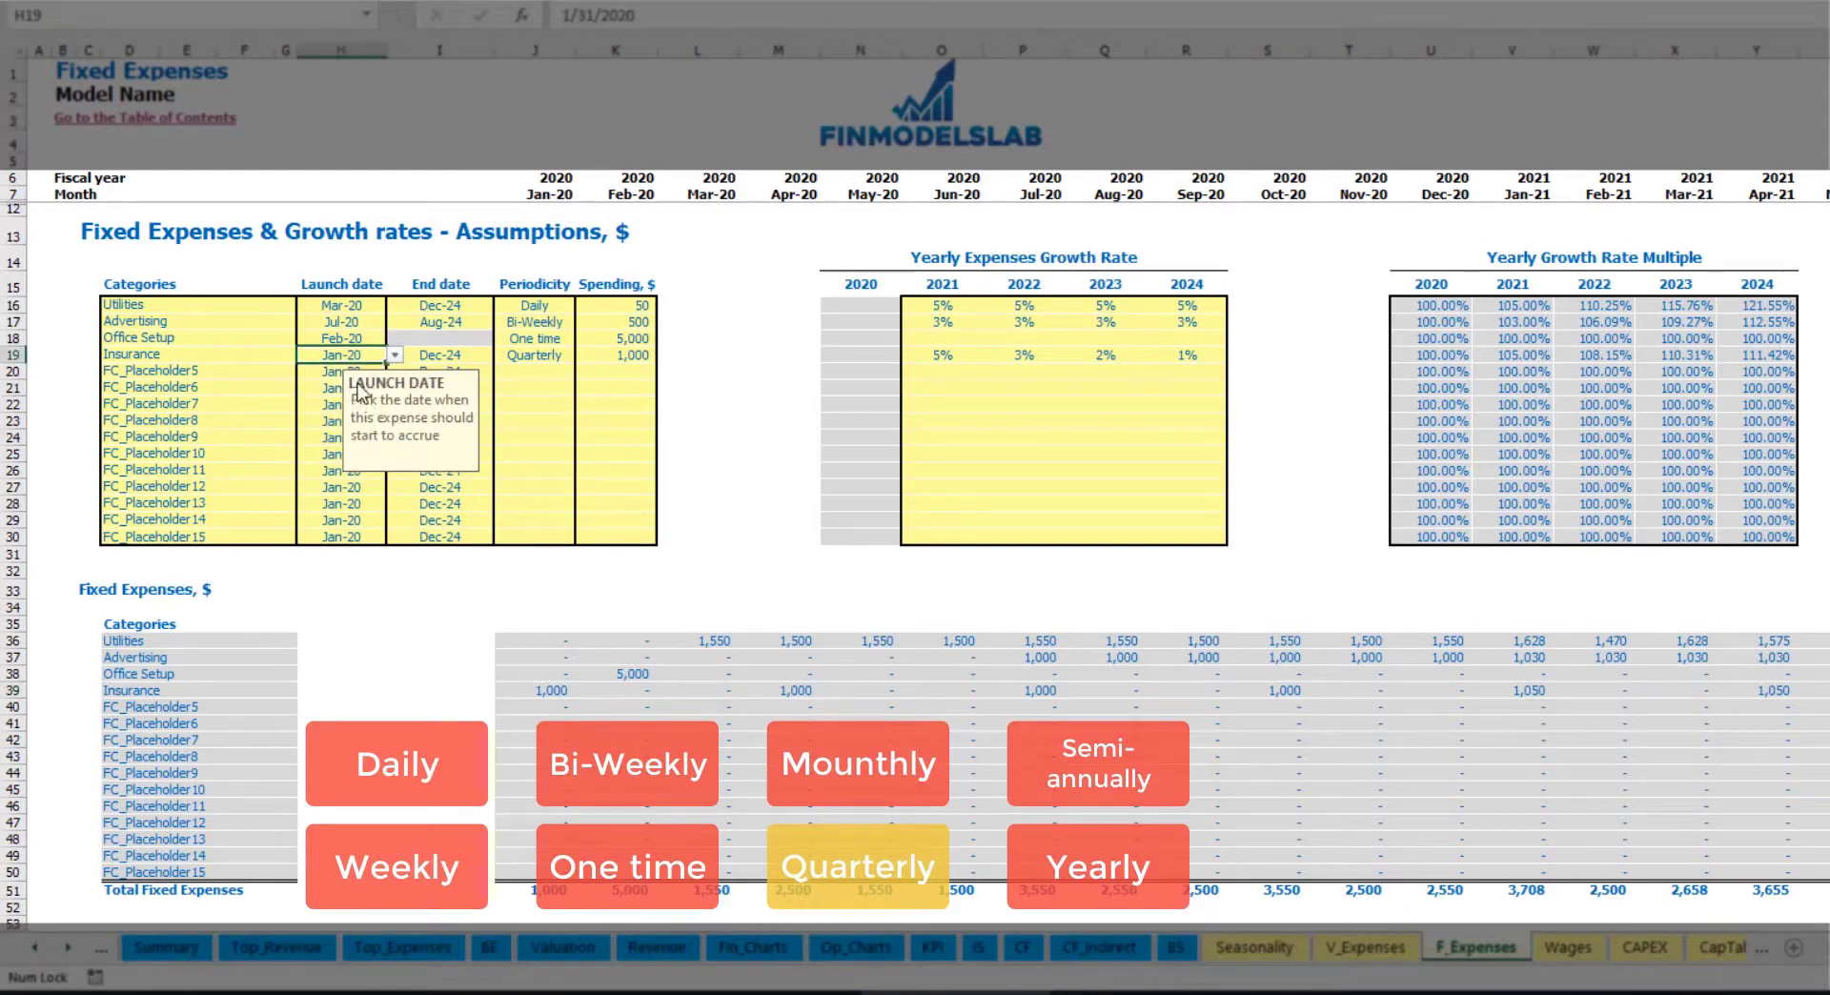
click(639, 686)
click(875, 690)
click(1127, 686)
click(612, 693)
click(877, 693)
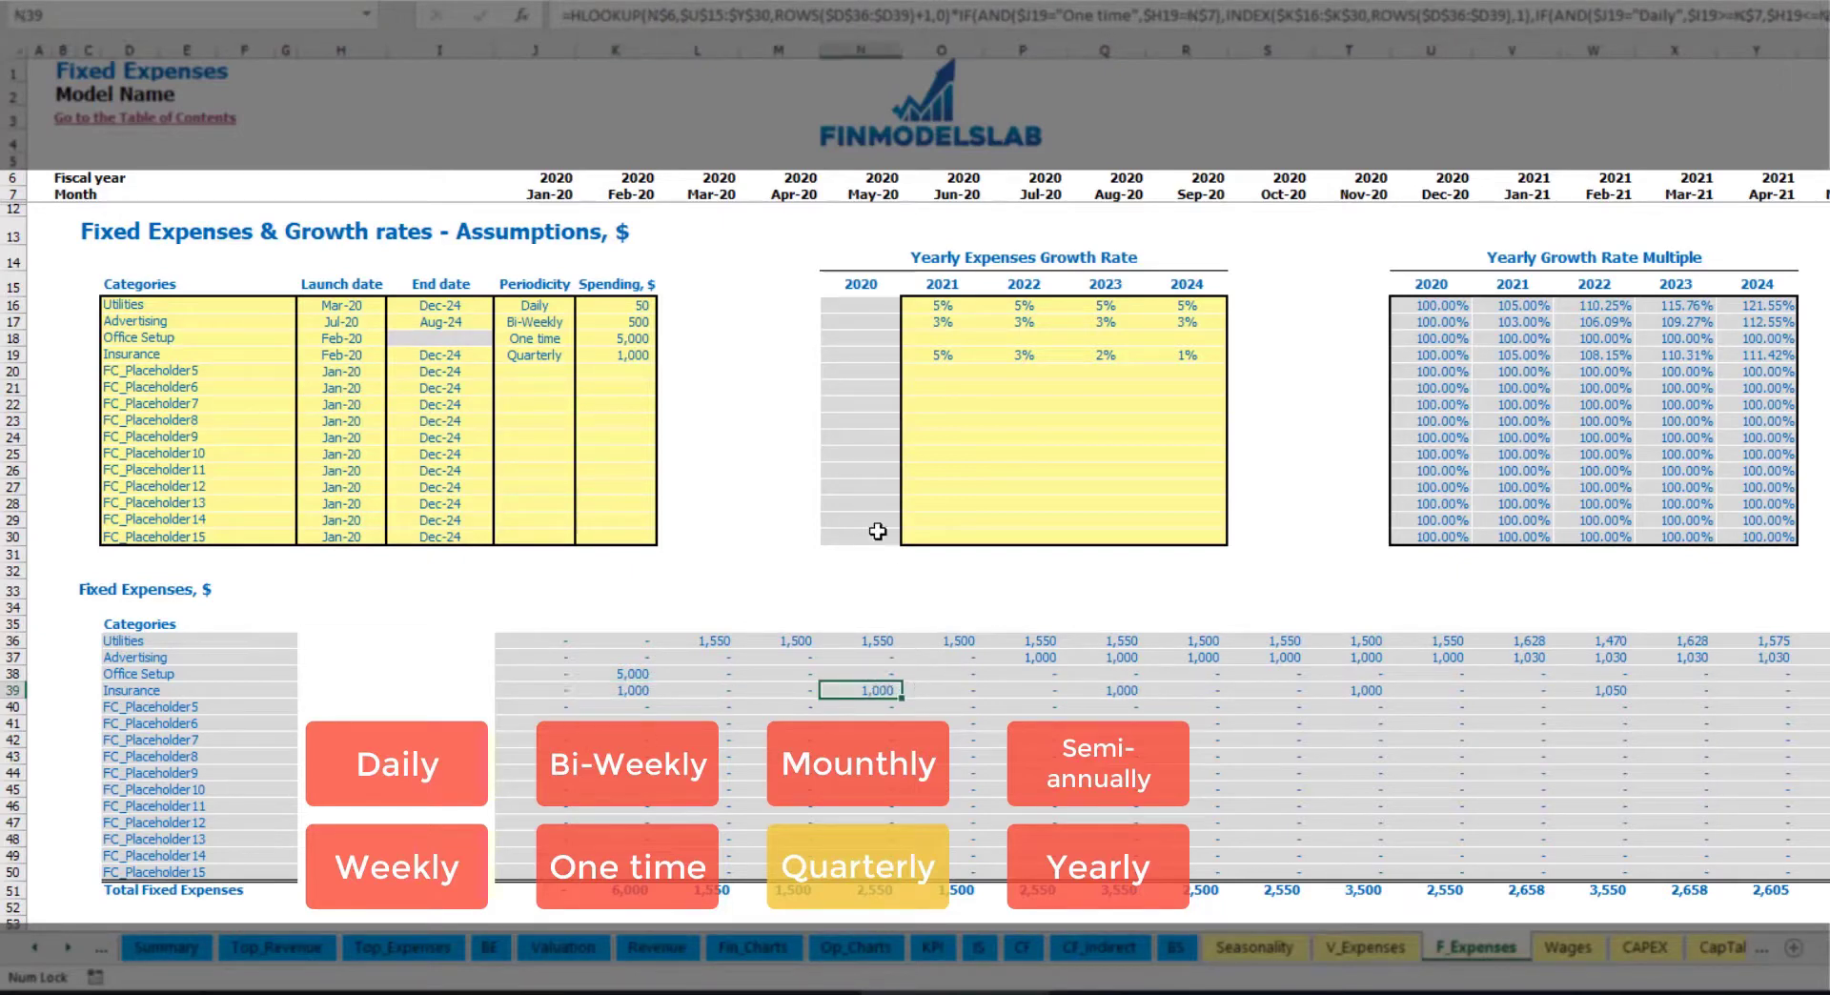
Change the Insurance periodicity to Semi-Annually and check the accruals from Feb-20 to Feb-21.
click(570, 356)
click(583, 355)
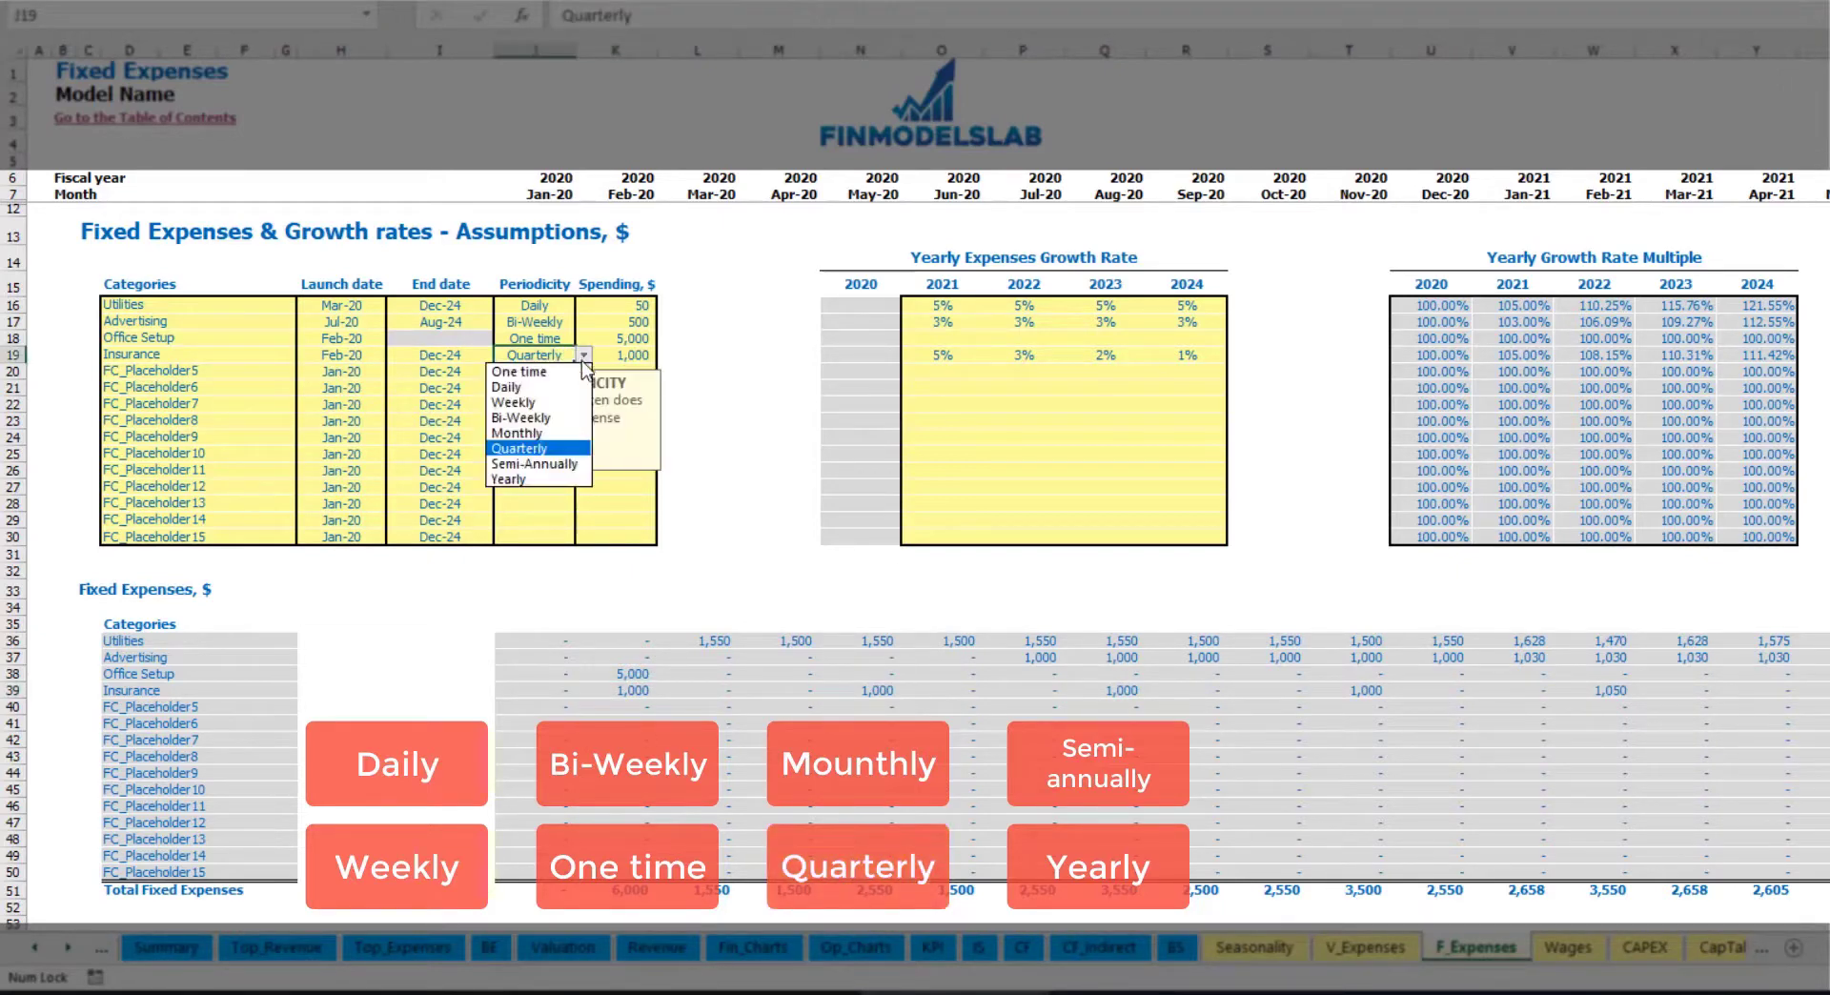
click(562, 464)
drag(629, 690, 1529, 692)
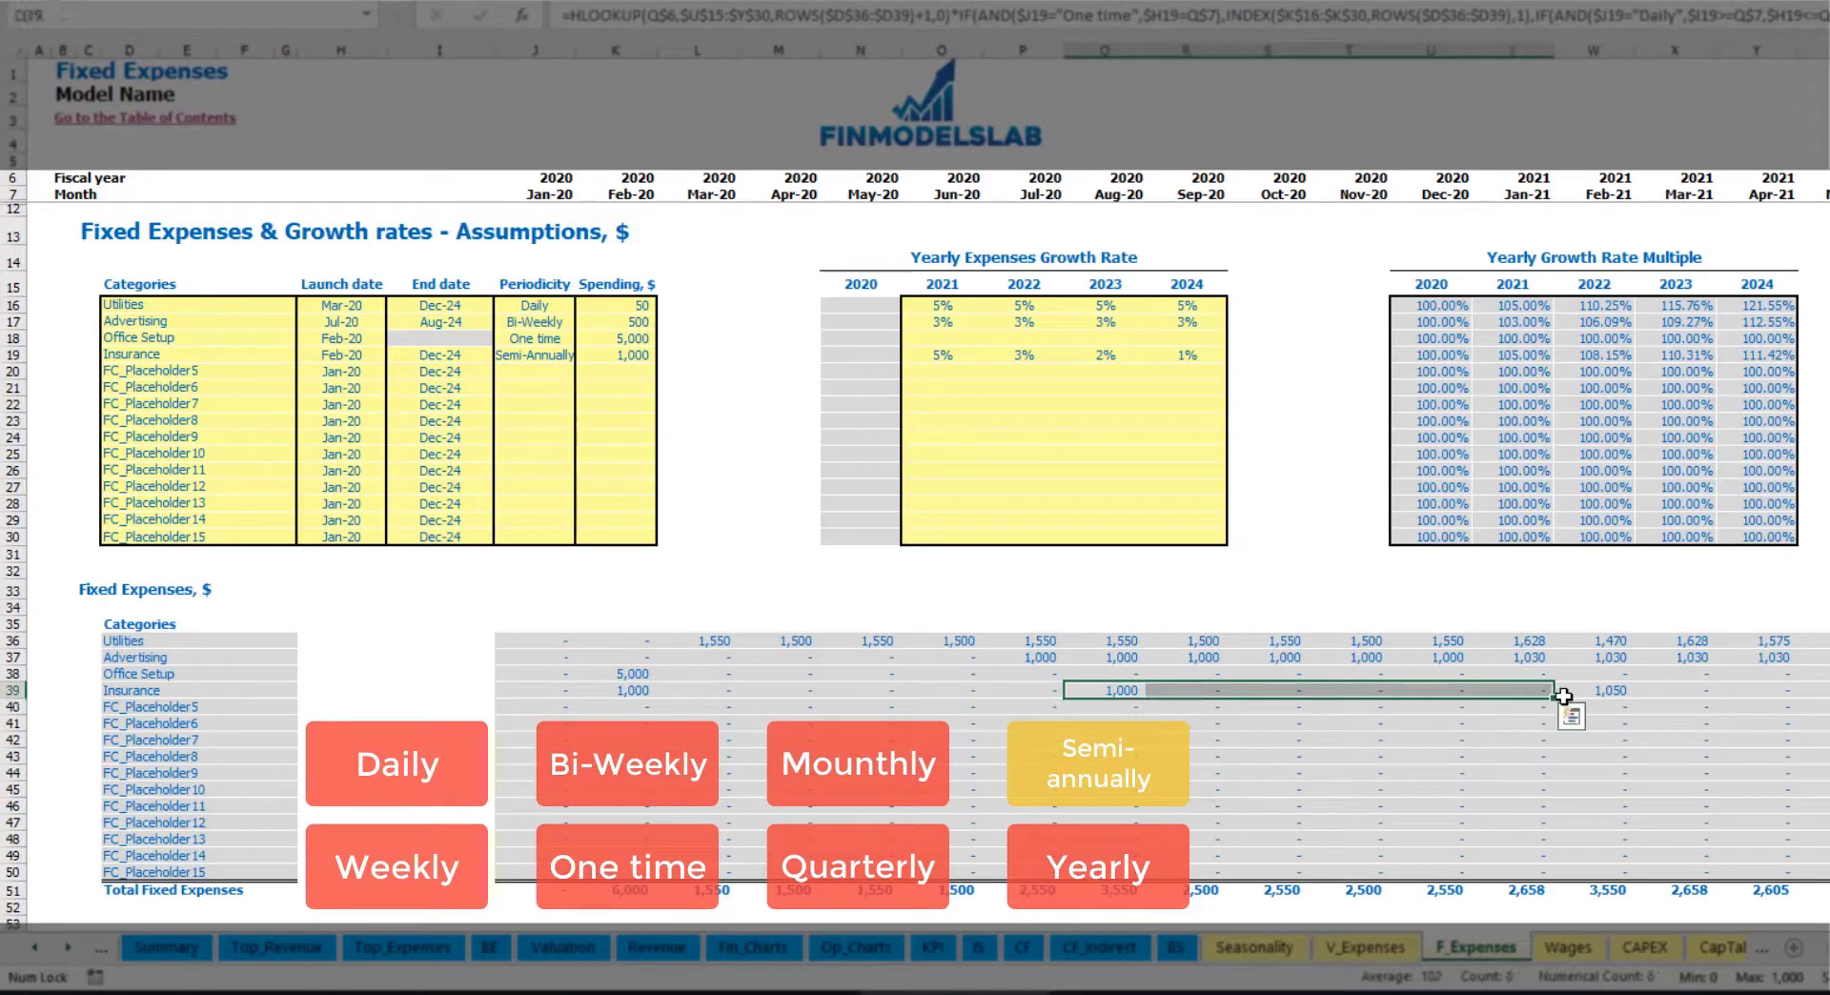
click(1587, 706)
Change the Insurance periodicity to Yearly and compare its accruals with the launch and end dates.
click(562, 360)
click(583, 354)
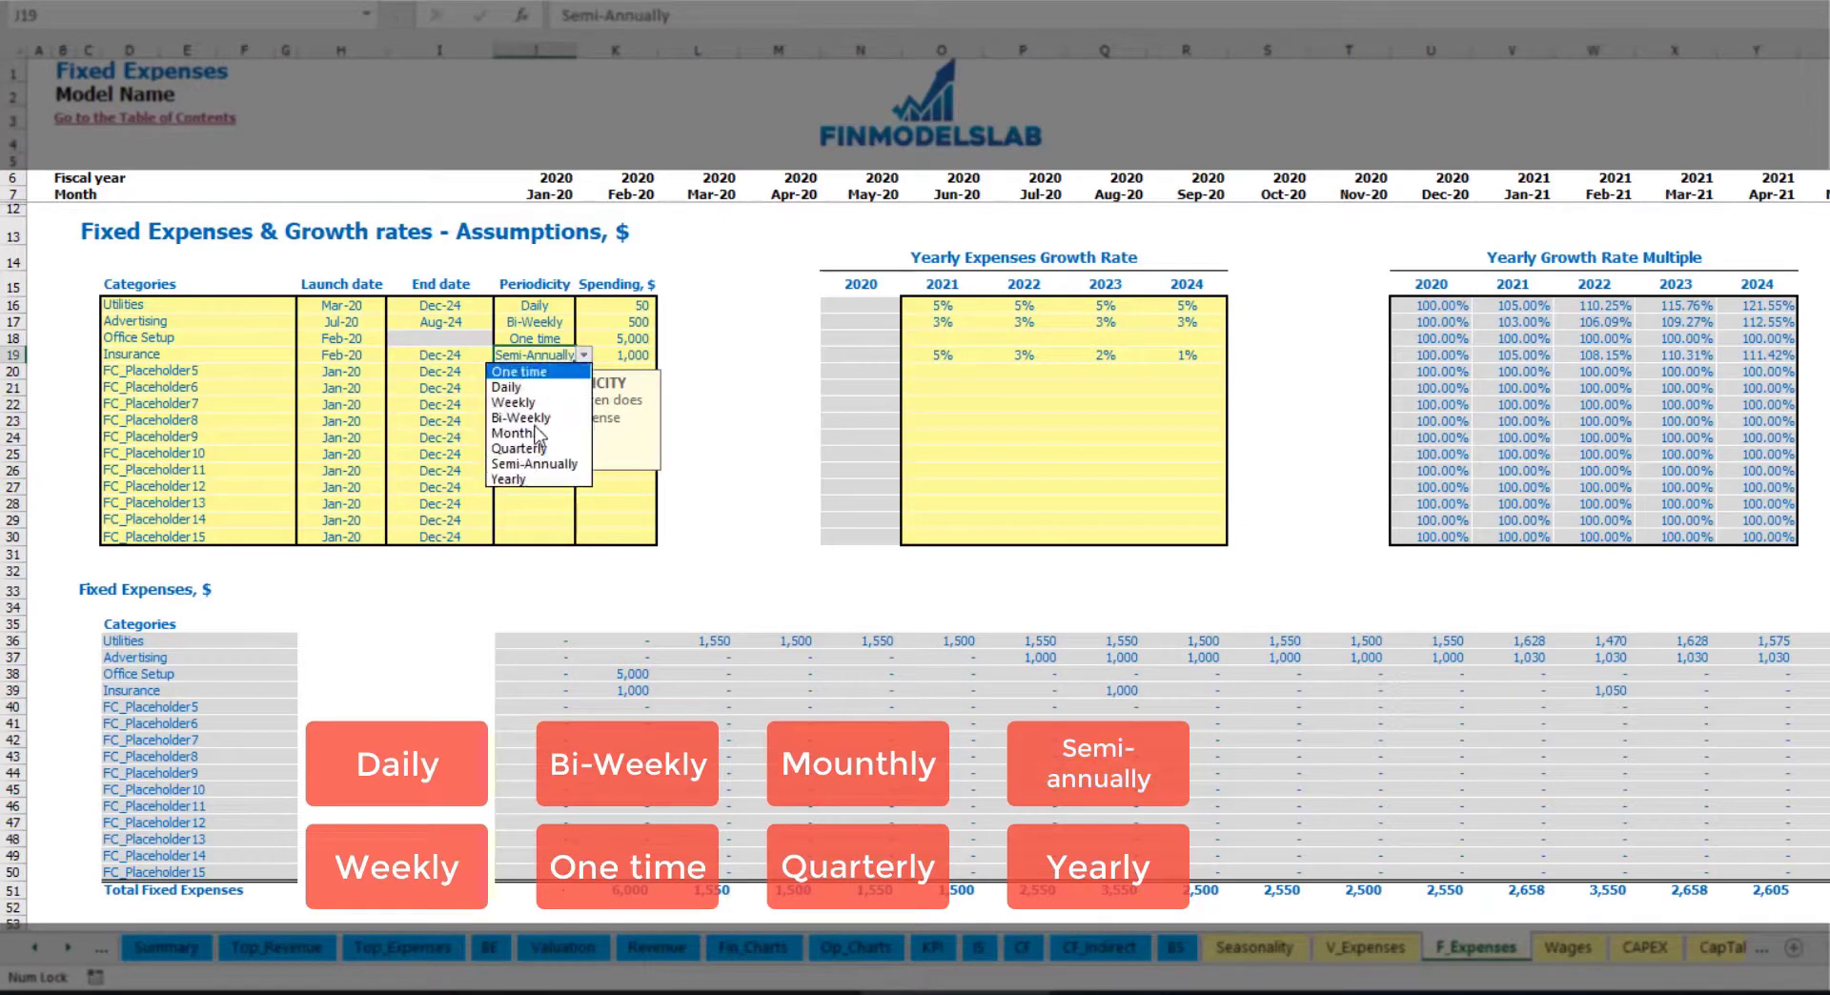
click(523, 479)
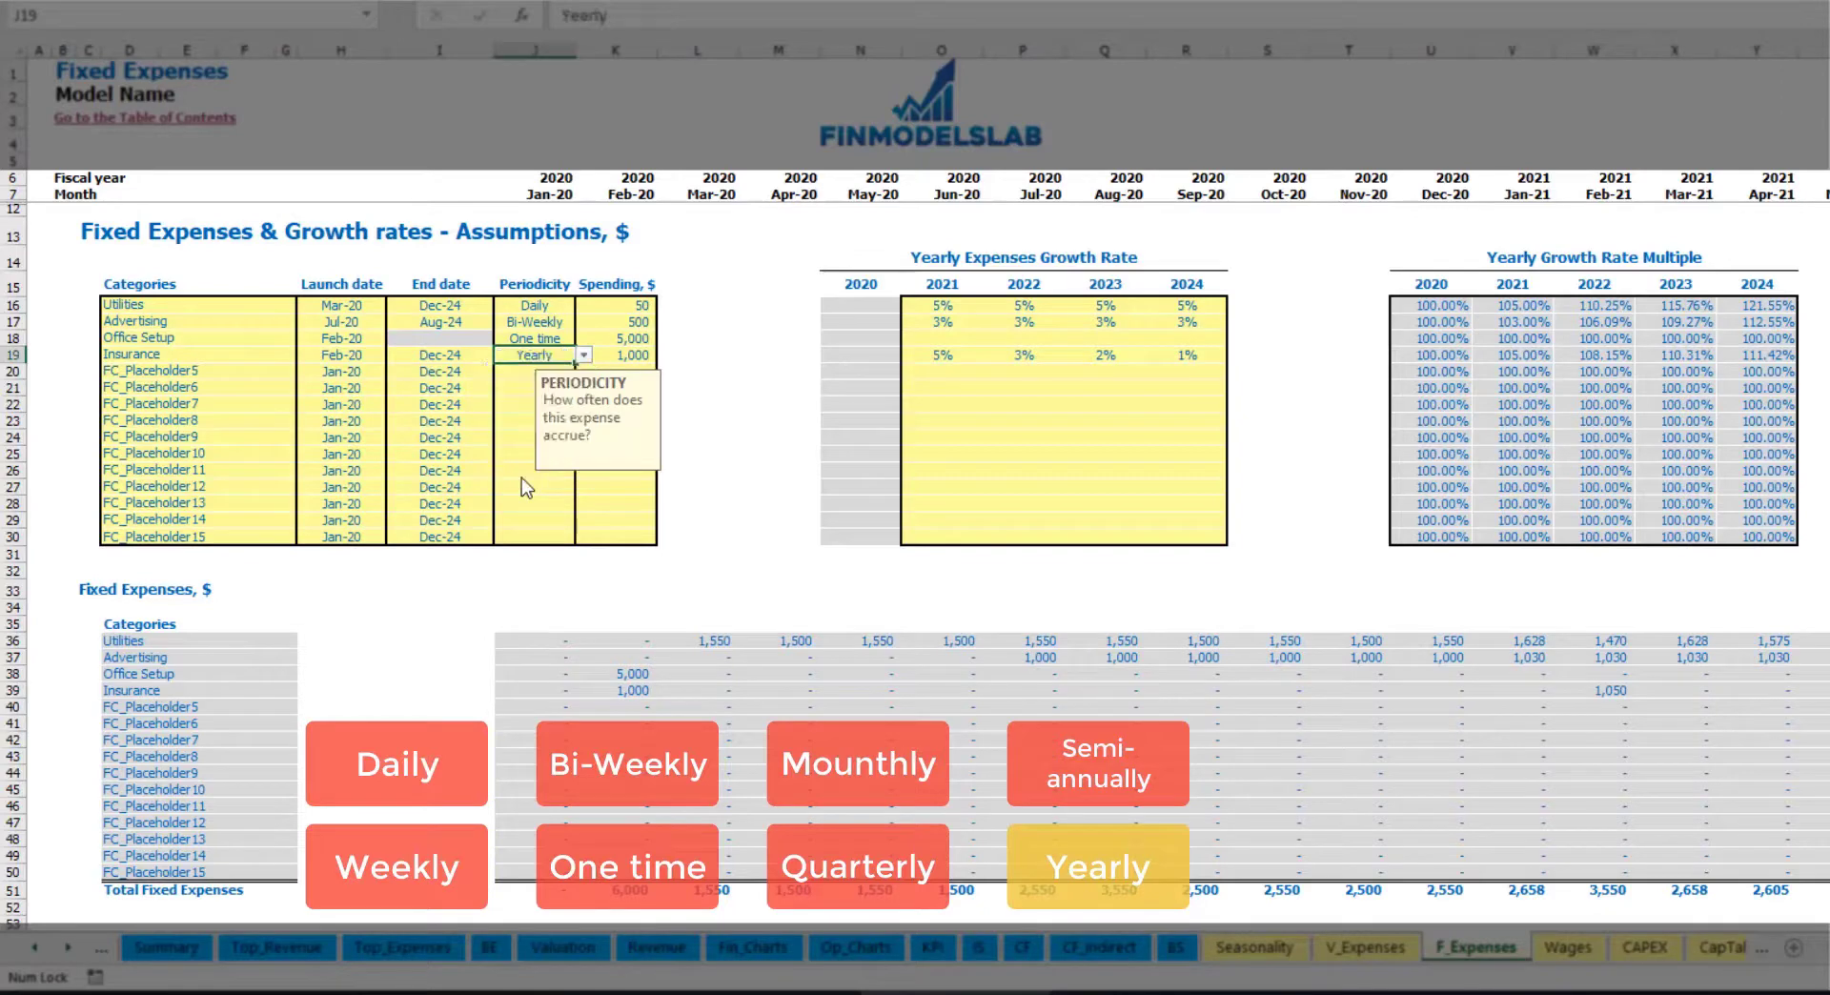
click(623, 693)
drag(656, 699, 1549, 699)
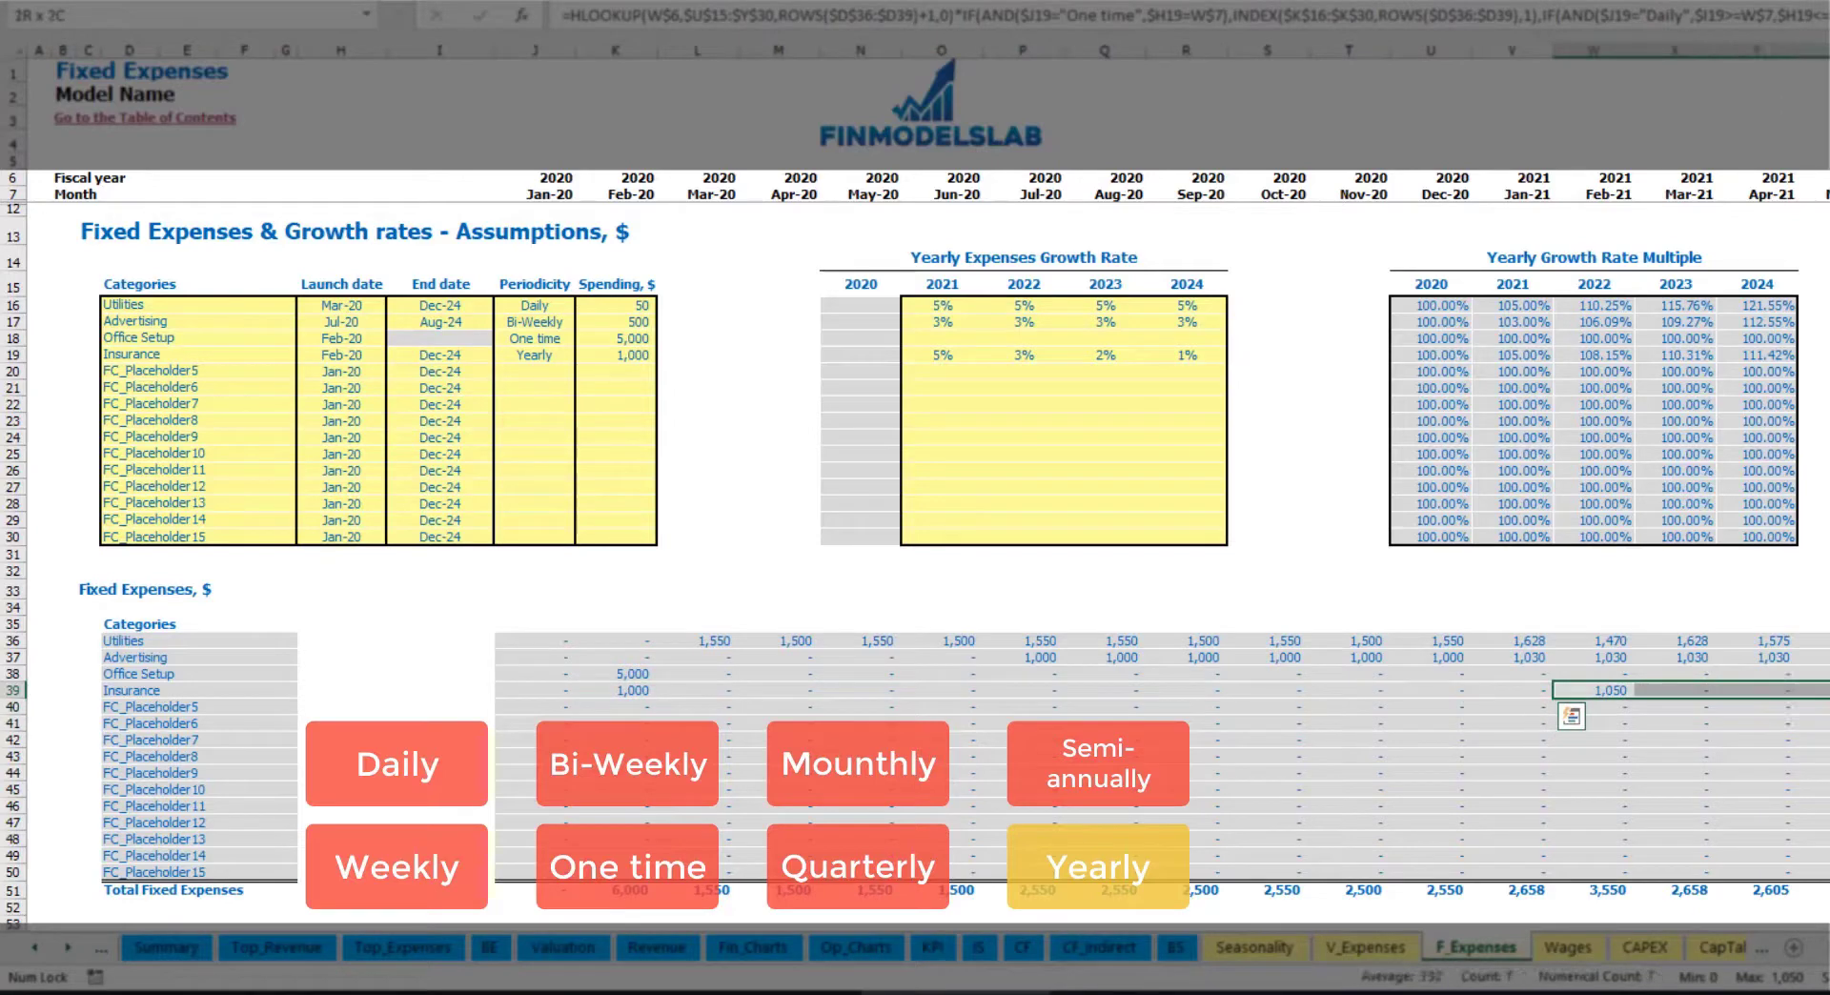
click(355, 355)
click(435, 354)
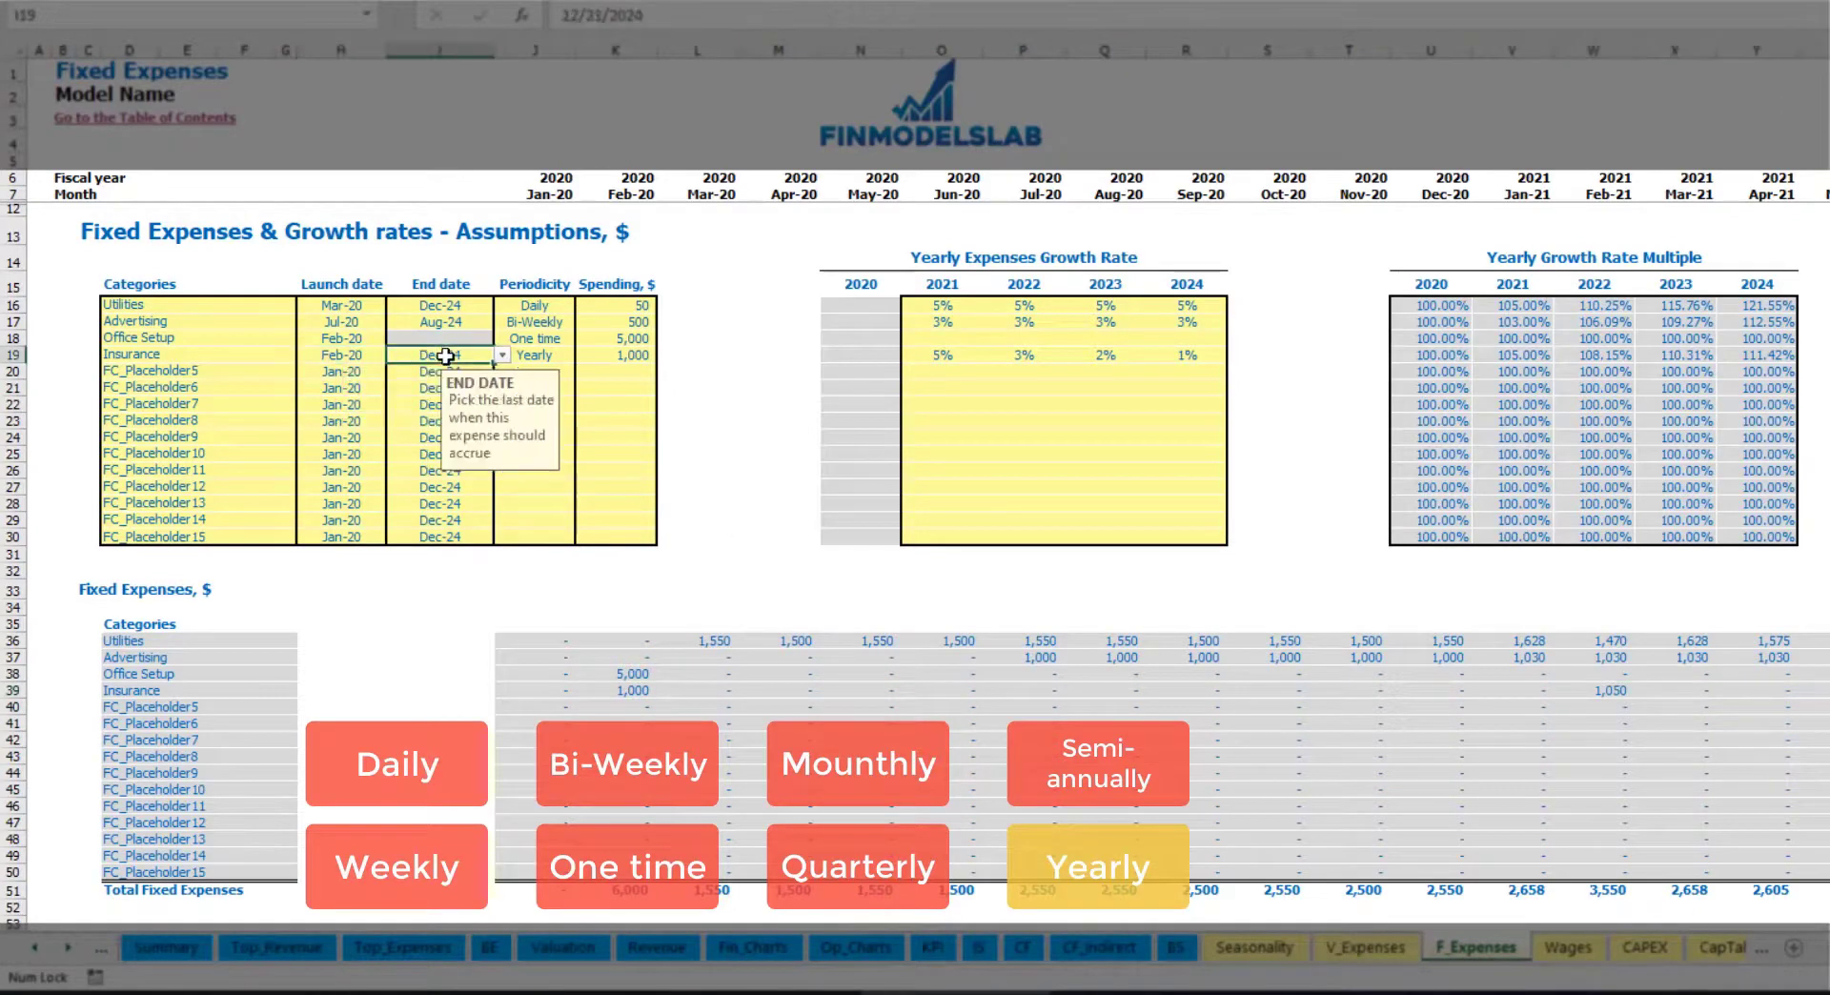
Open the Income Statement sheet and expand Total Fixed Expenses to examine the amounts of each fixed expense category.
click(1280, 537)
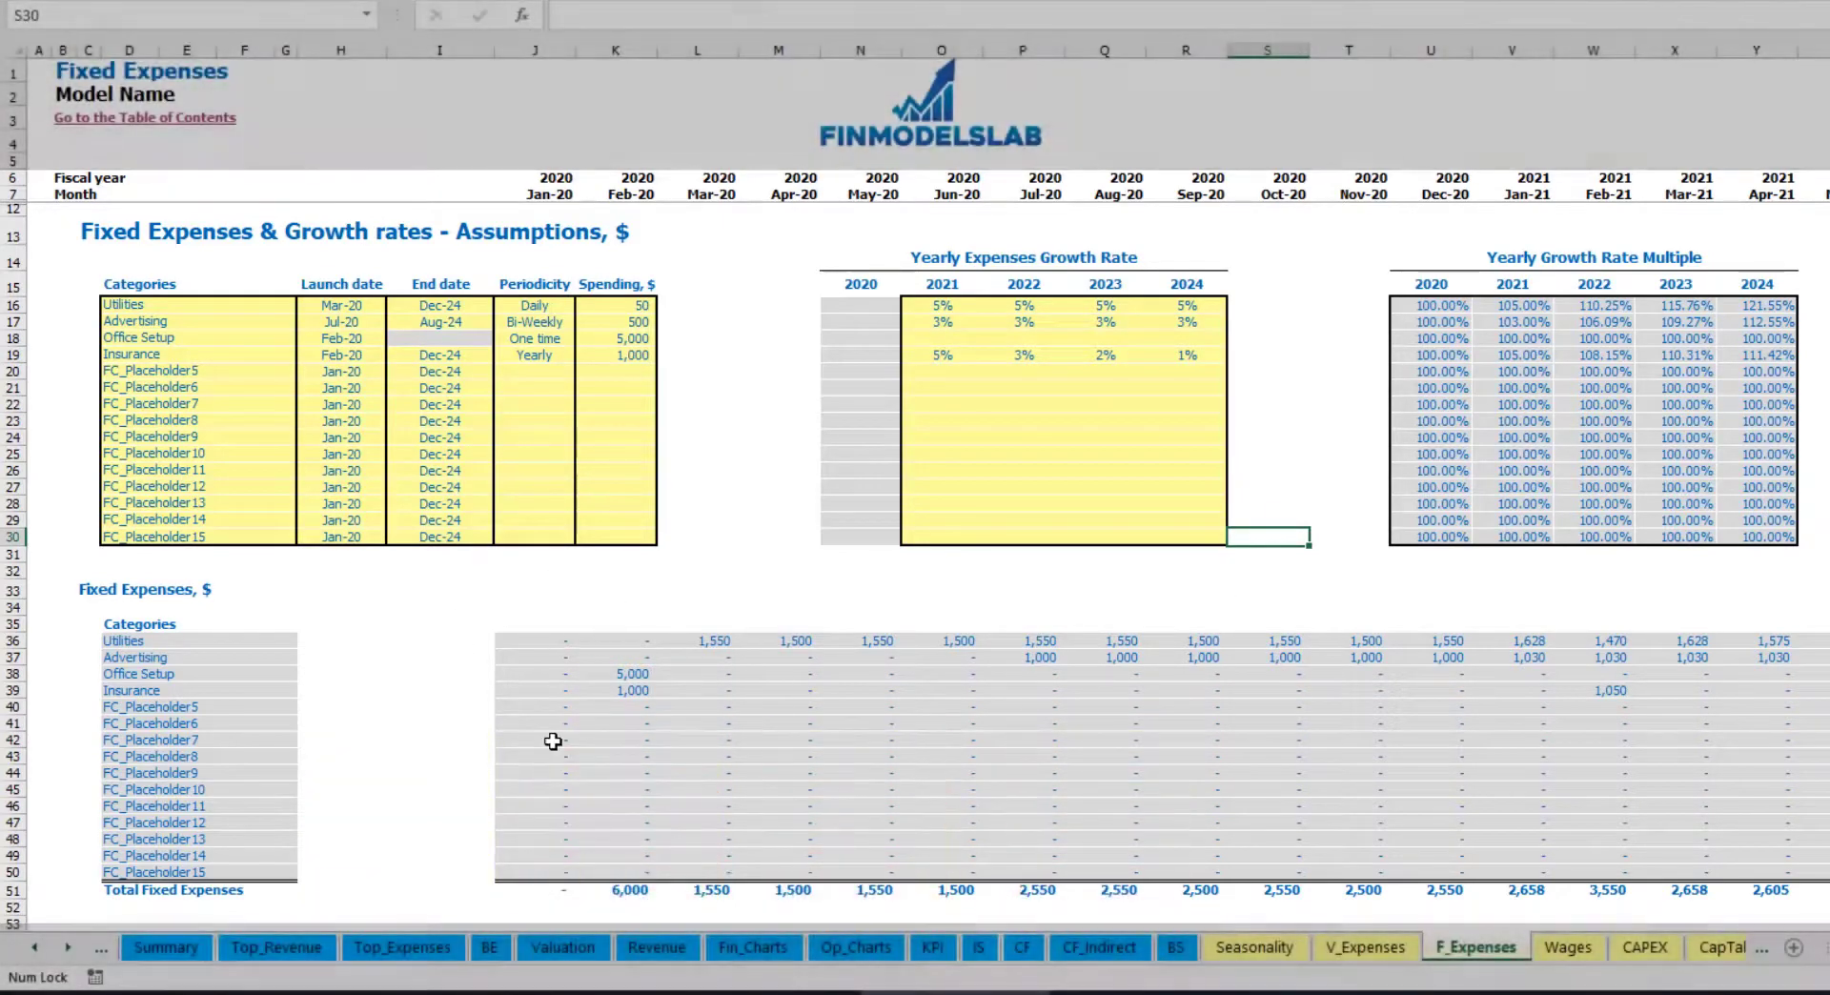
drag(531, 645, 1677, 873)
click(979, 946)
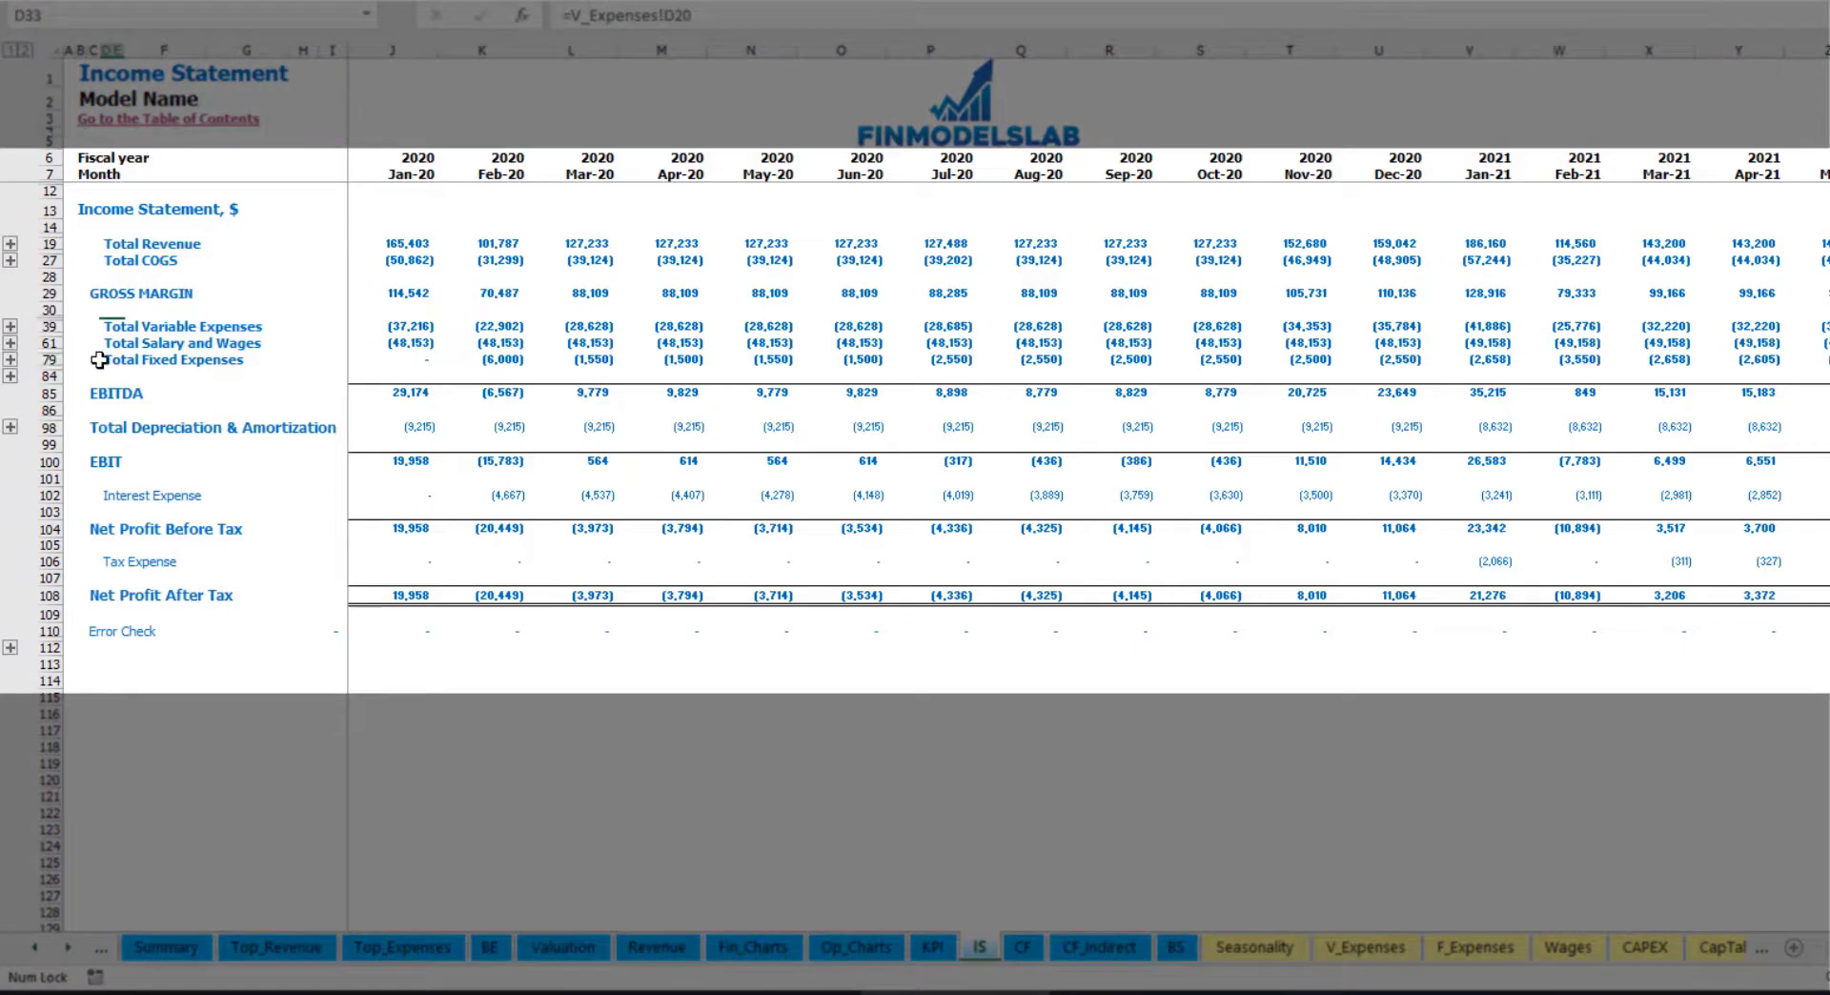
click(99, 359)
click(10, 359)
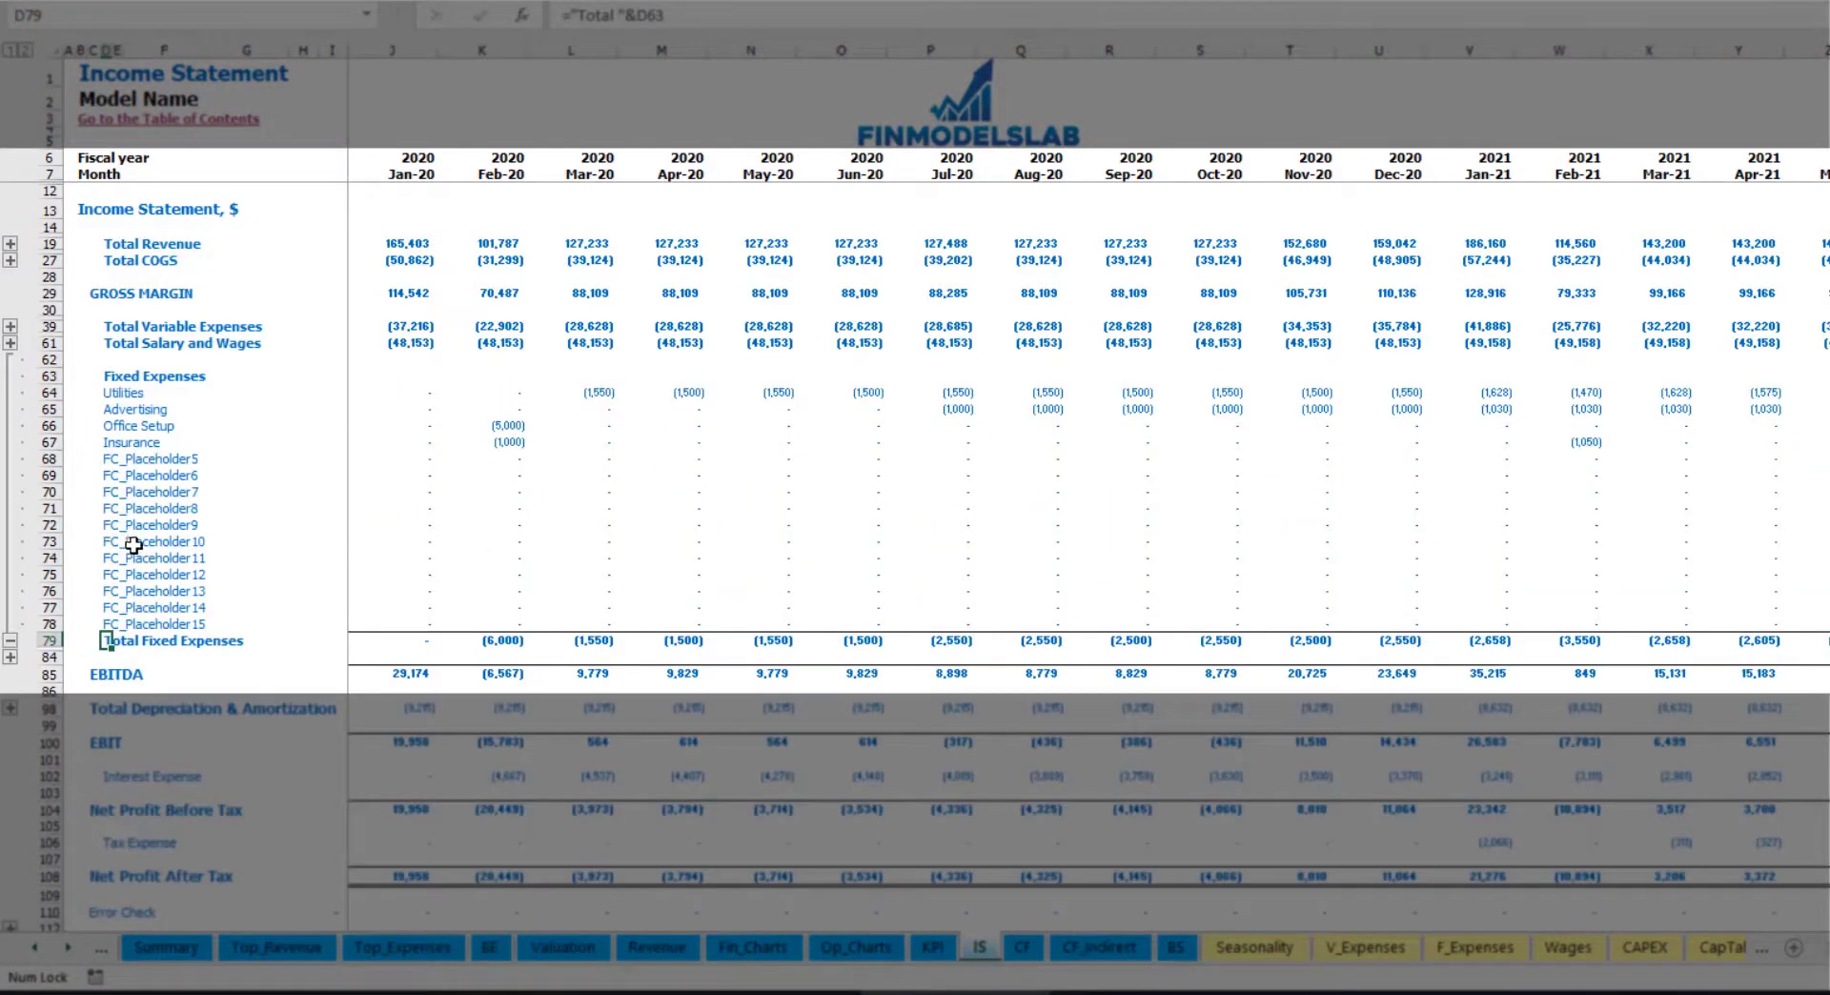
drag(71, 390, 57, 443)
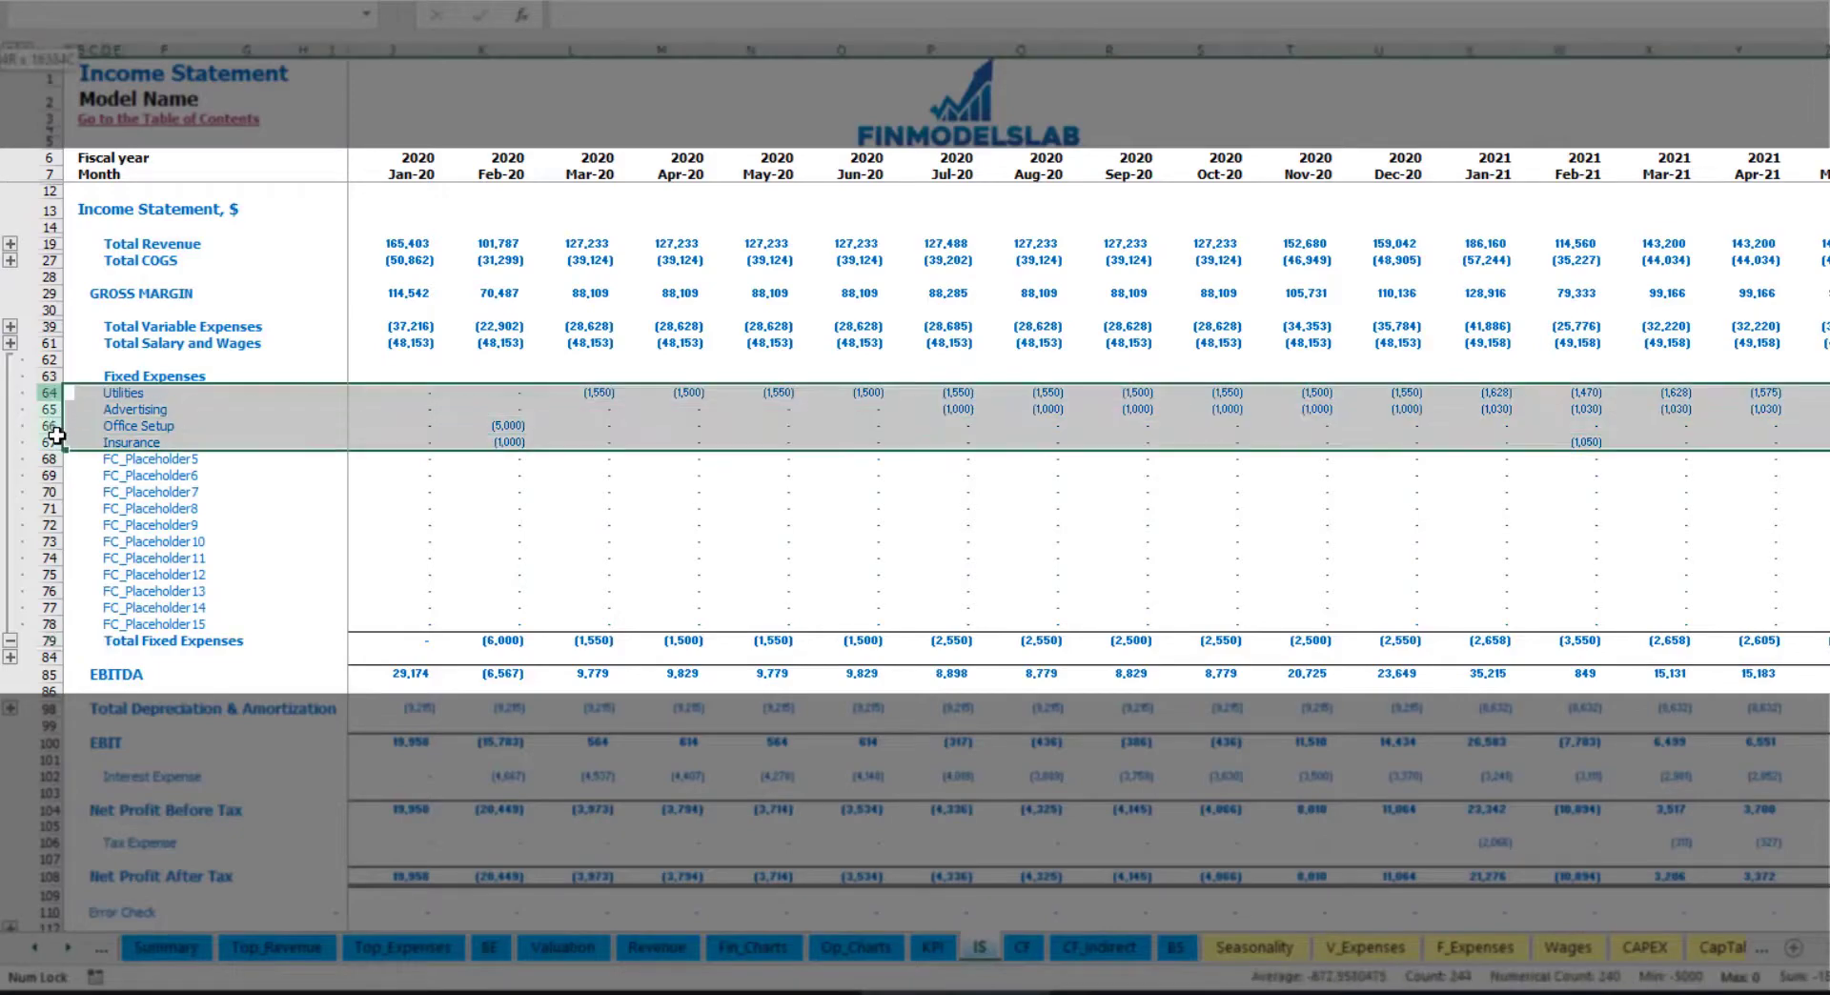
drag(113, 390, 121, 624)
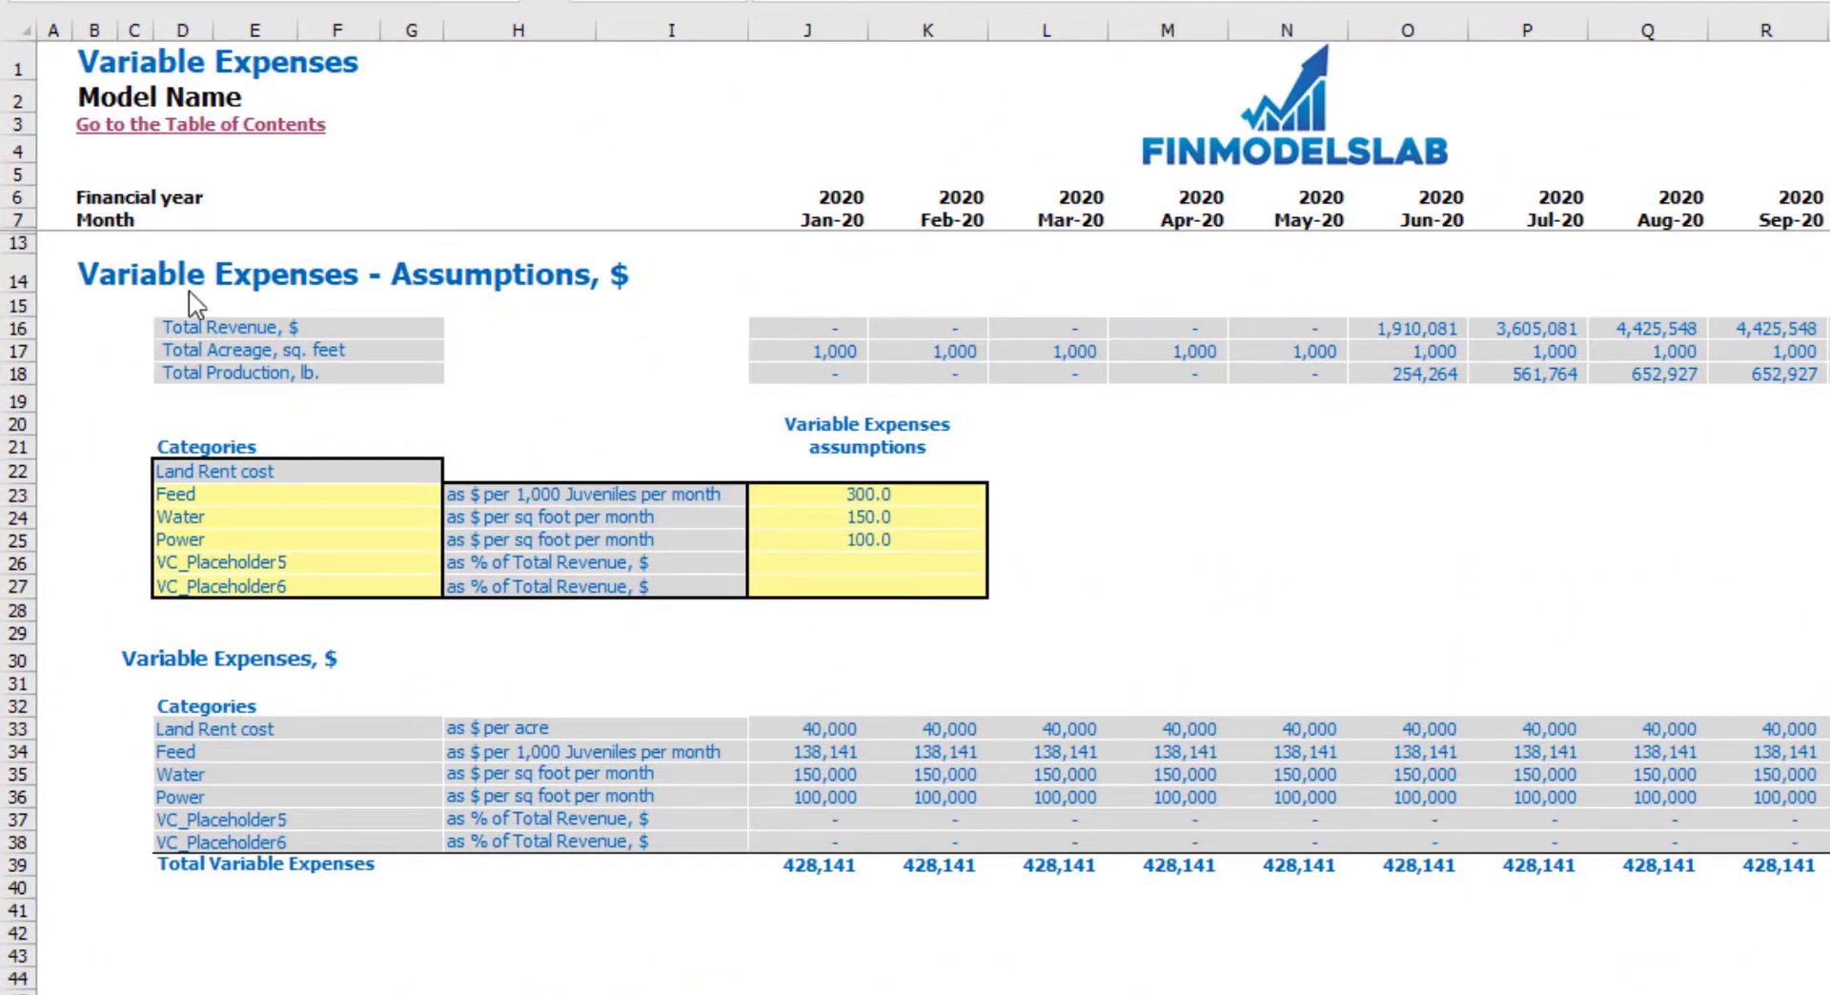
Examine the variable expense category names and the monthly Land Rent cost amounts on the Variable Expenses sheet.
click(205, 471)
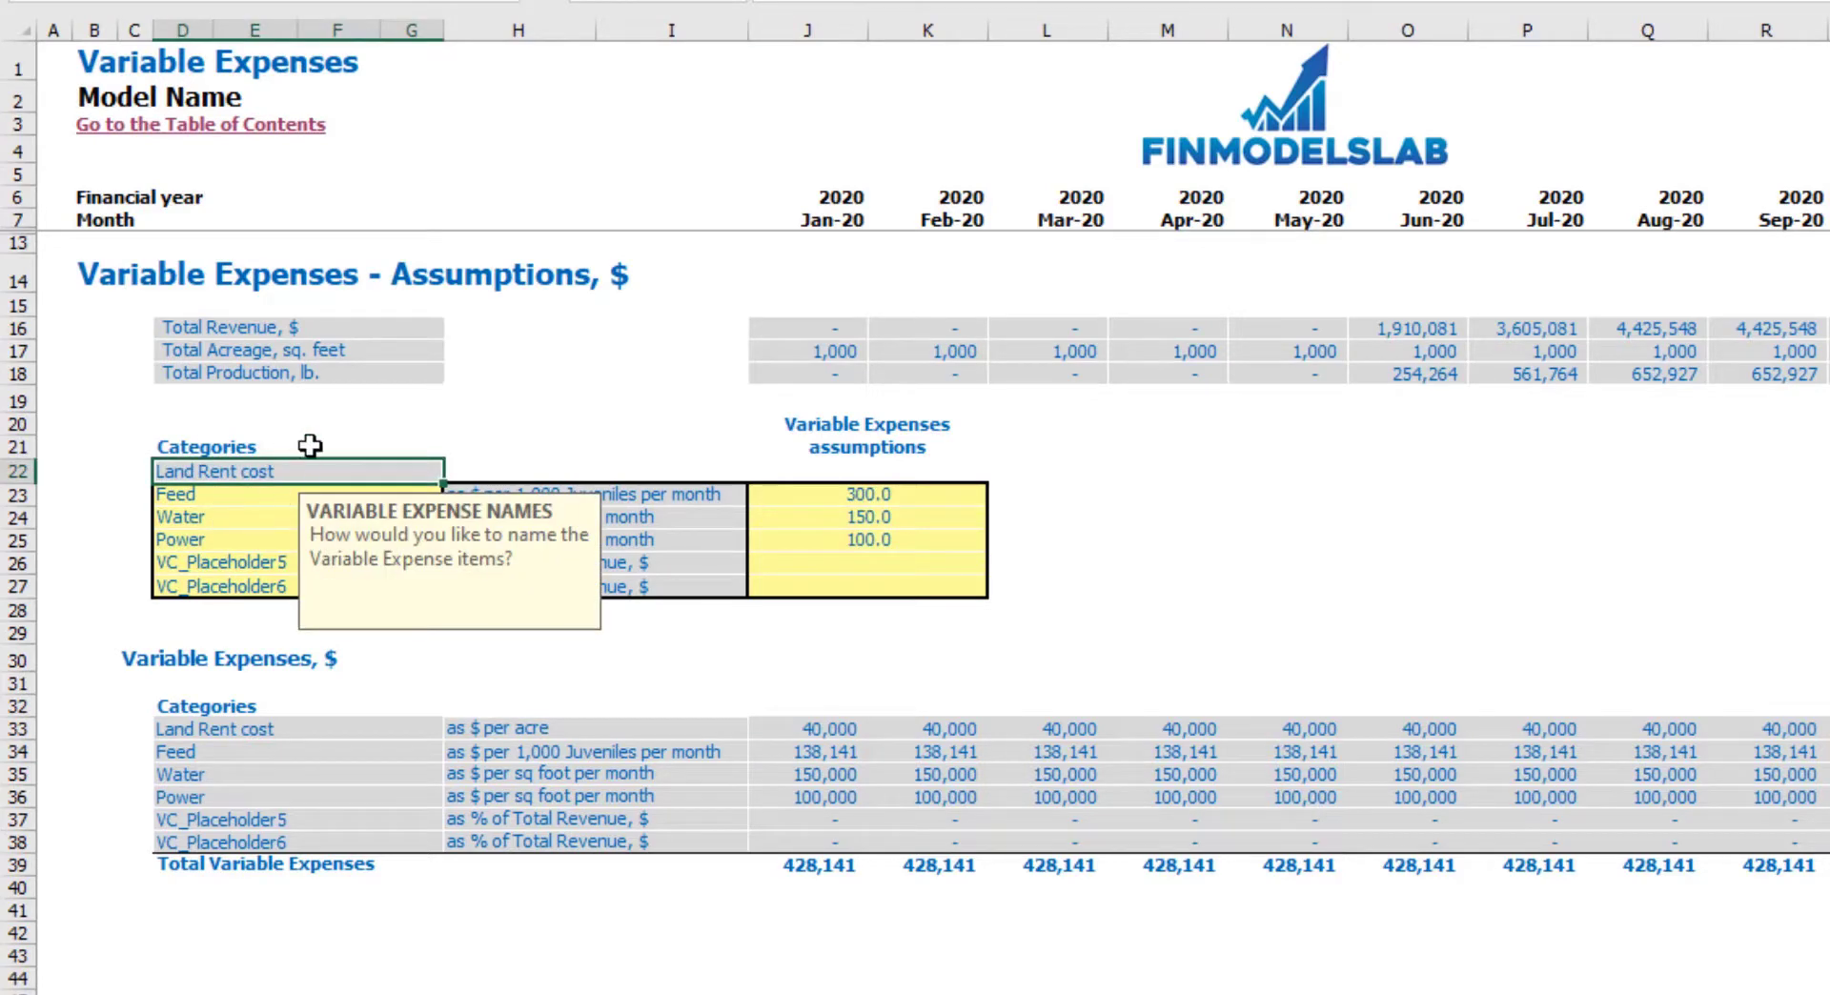
click(343, 425)
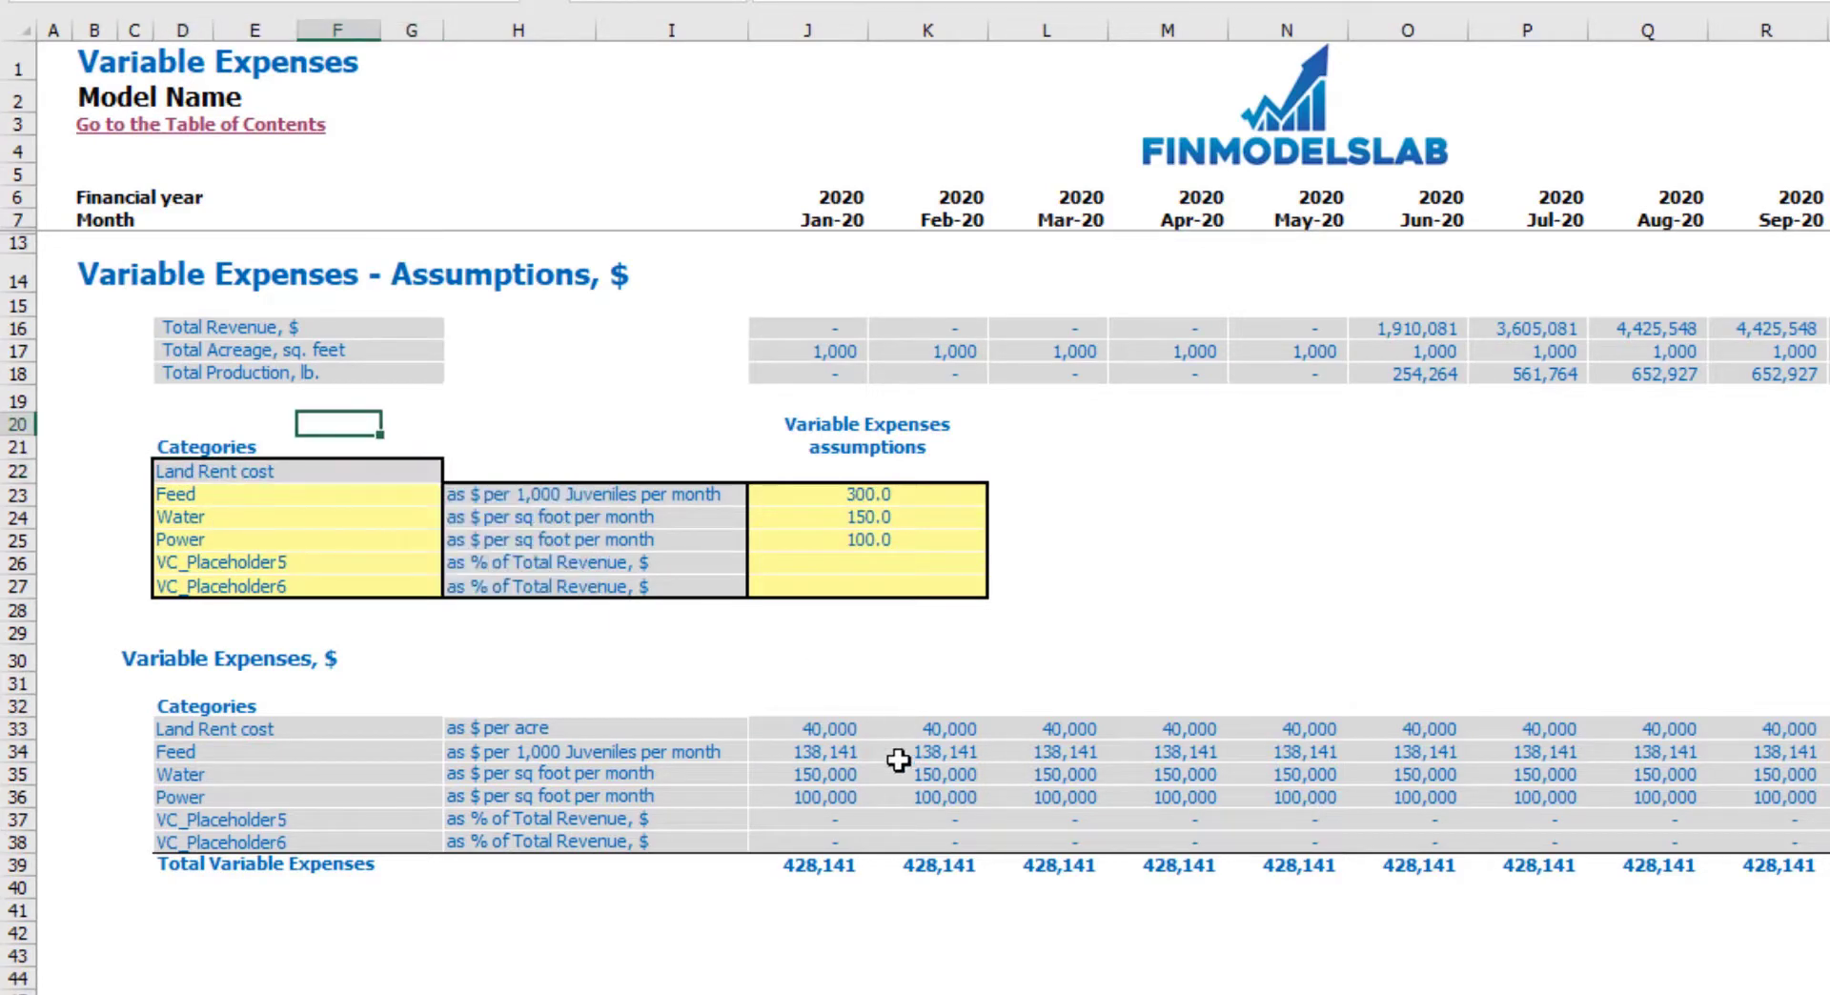
click(18, 729)
click(848, 728)
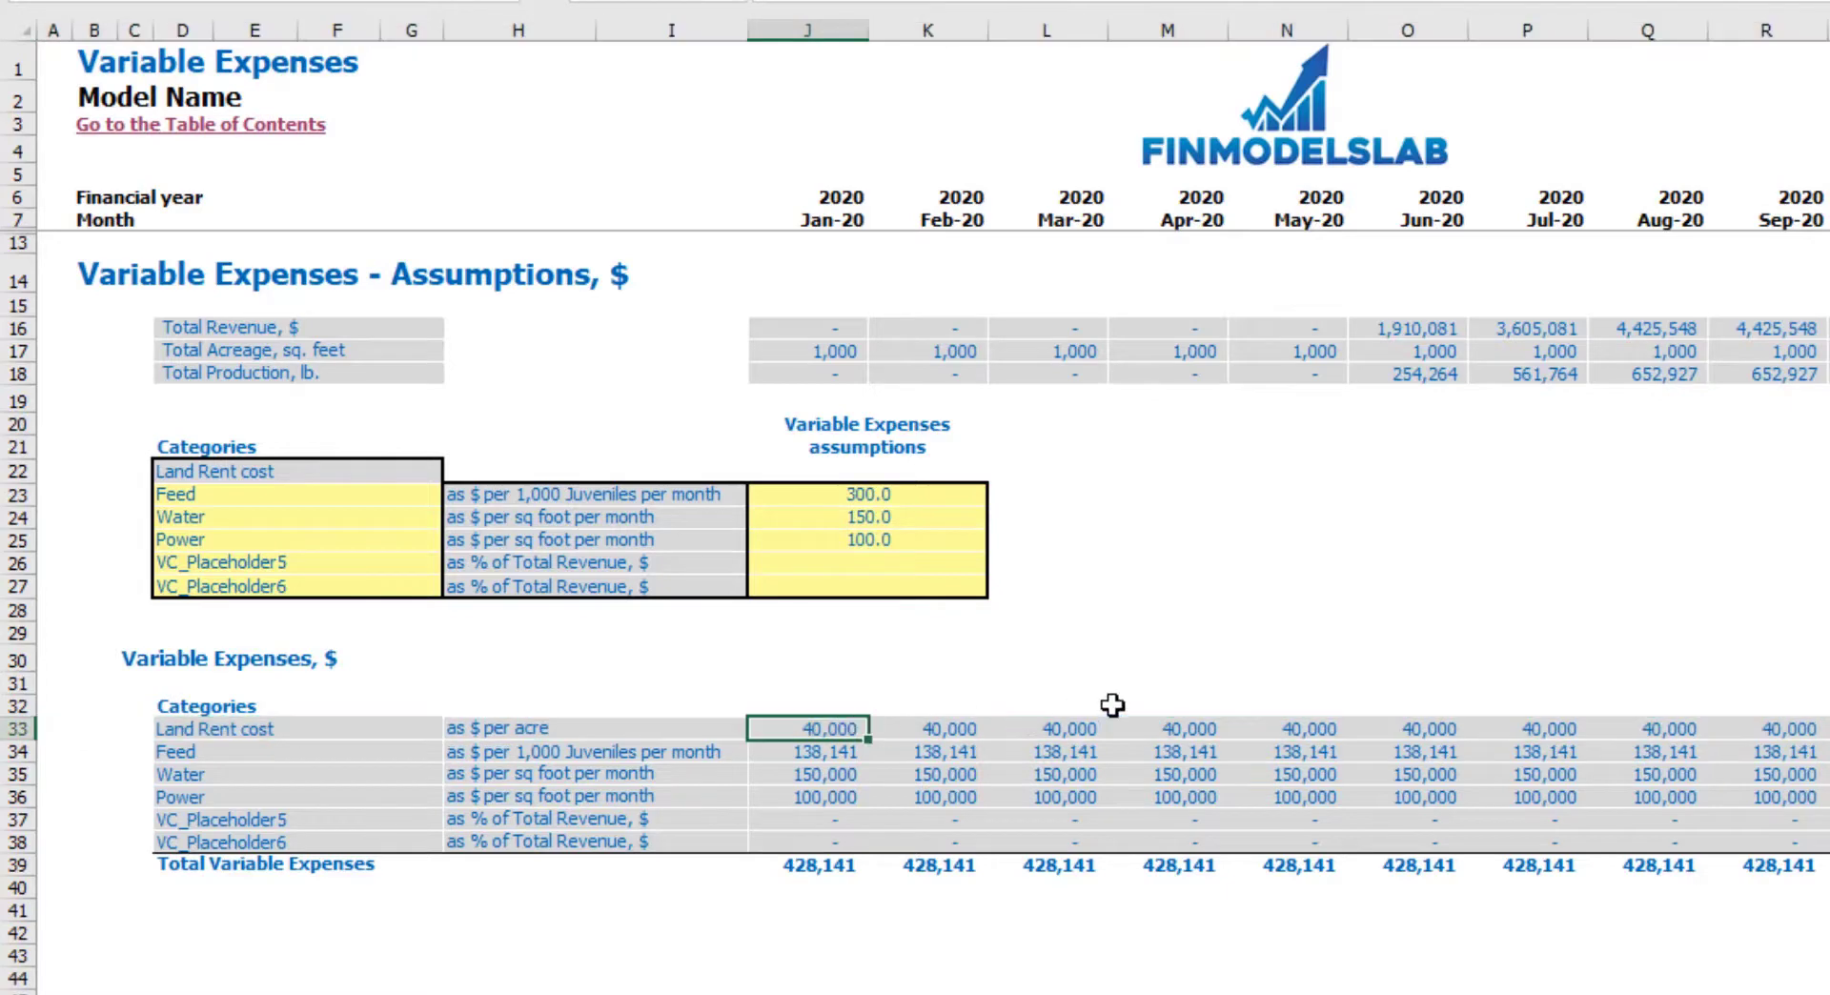
click(286, 586)
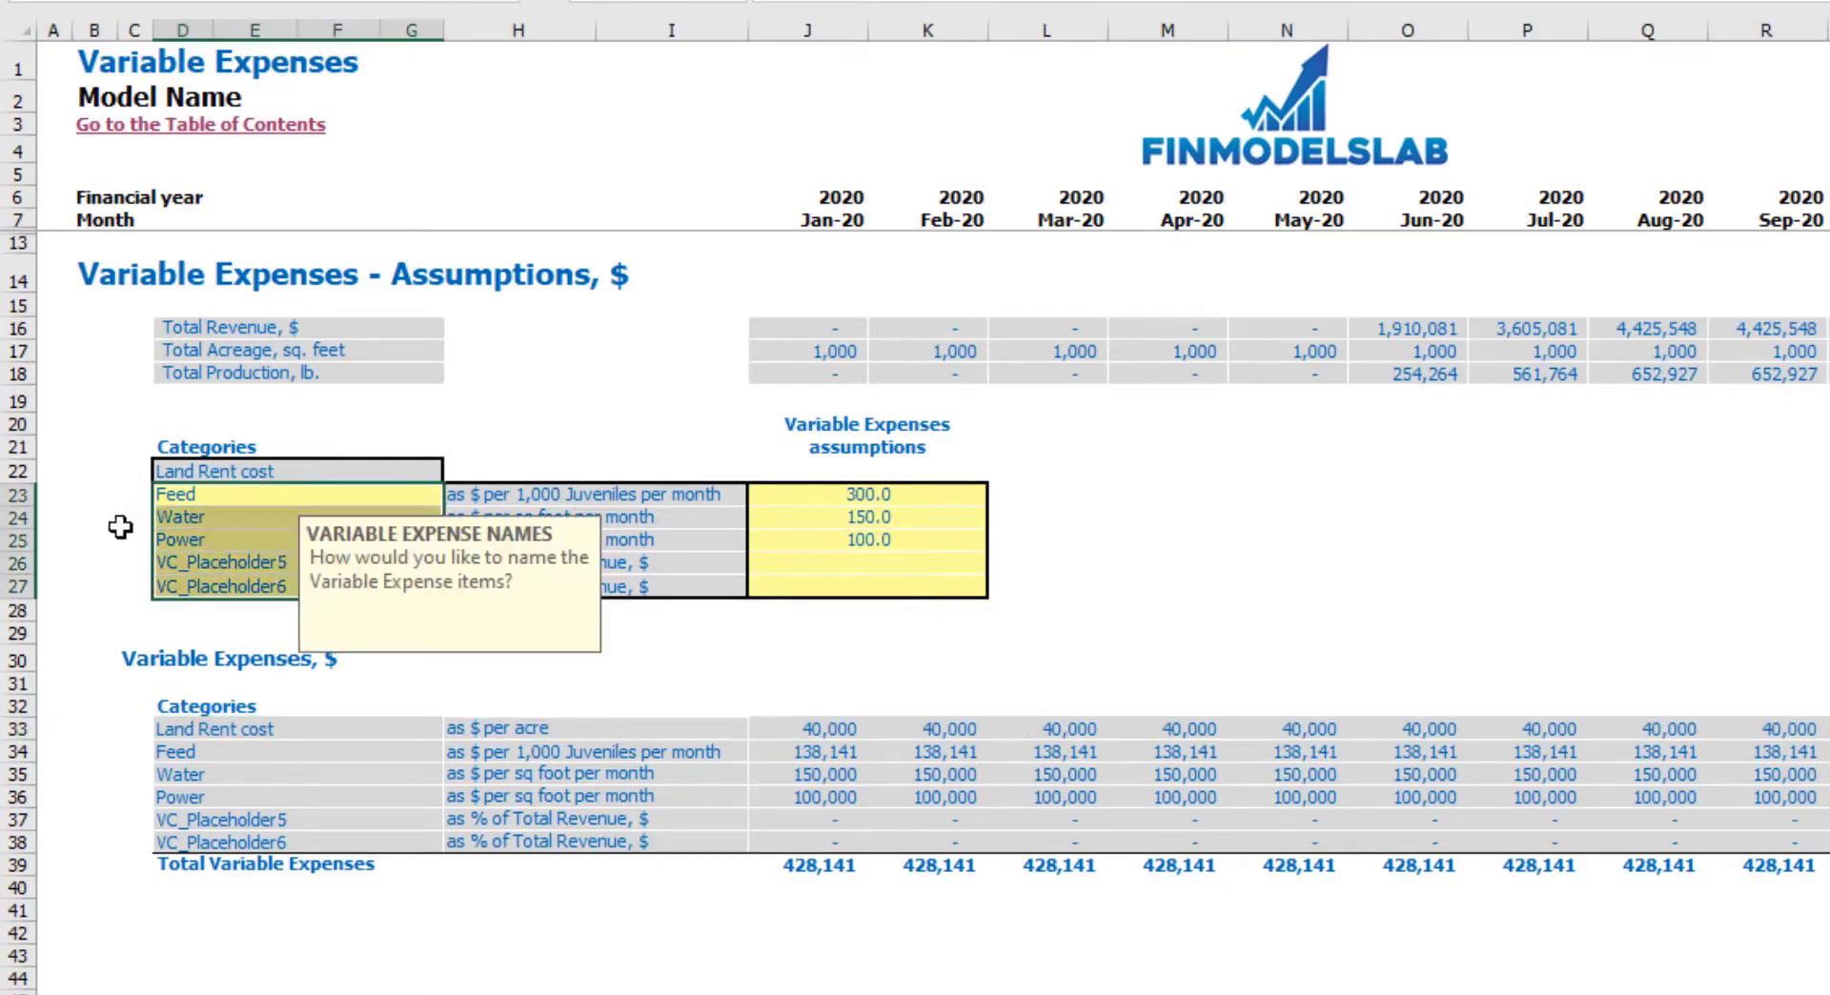
click(95, 500)
click(208, 498)
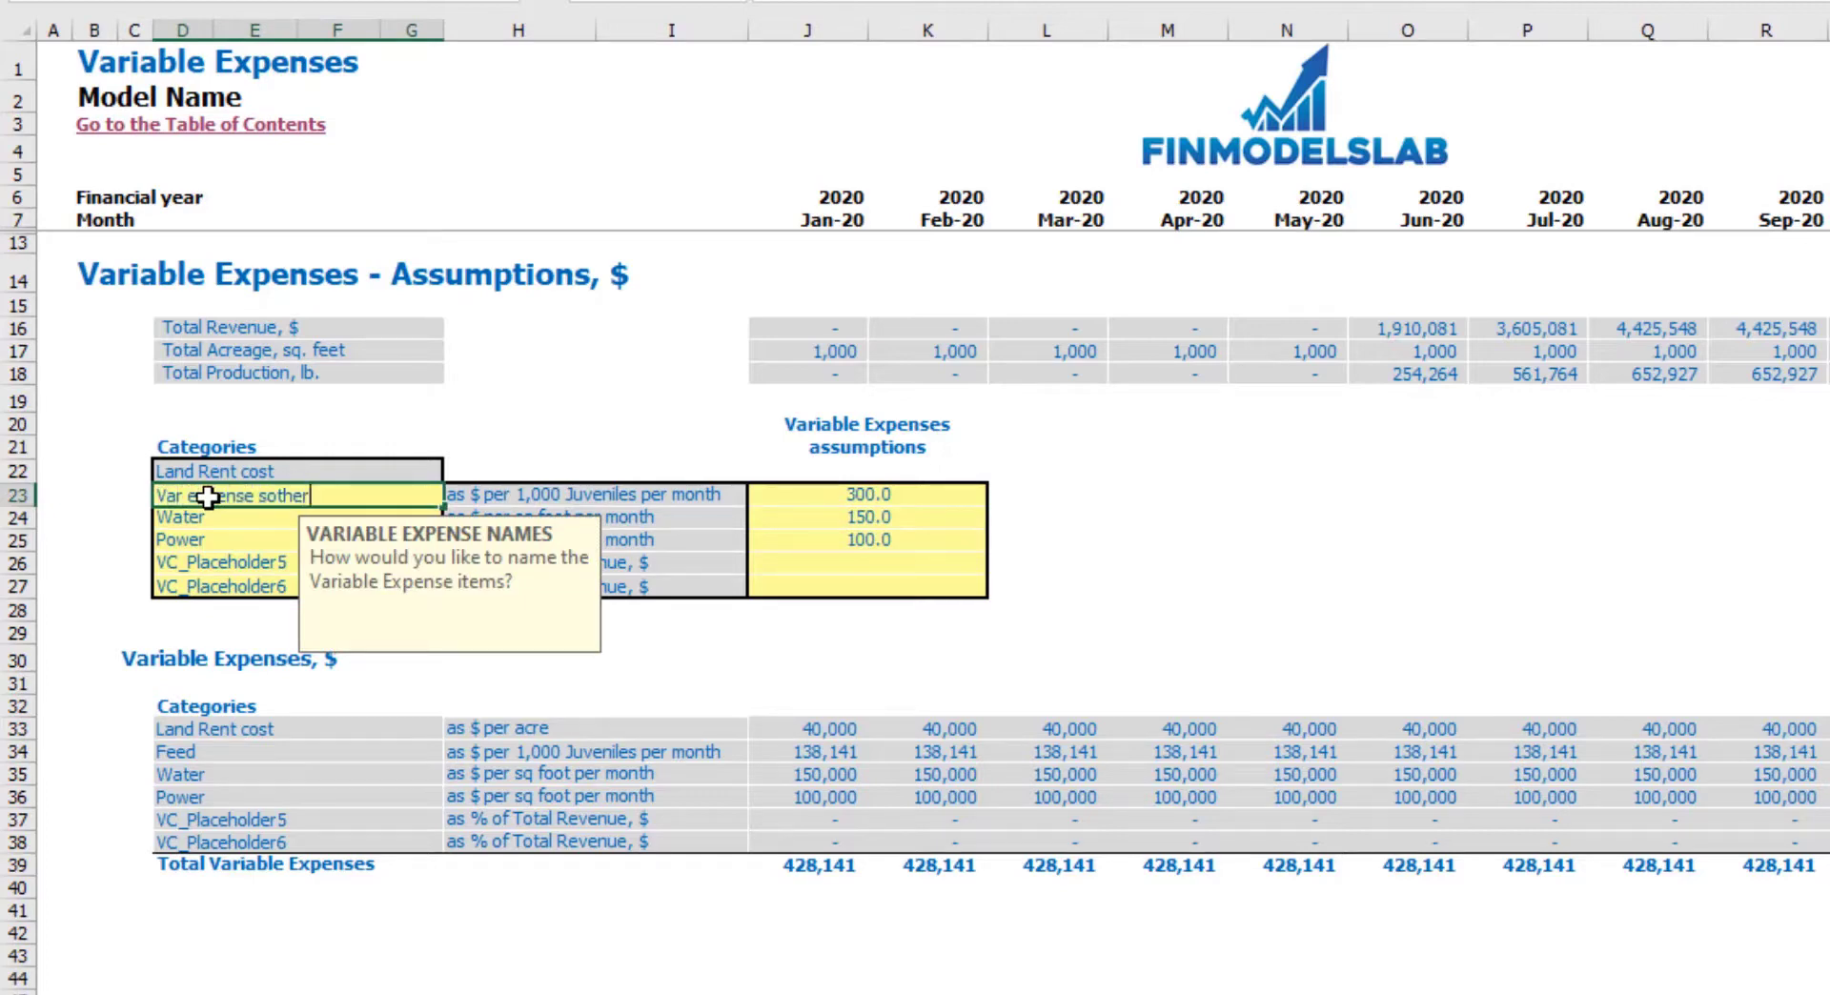
key(Escape)
click(1193, 629)
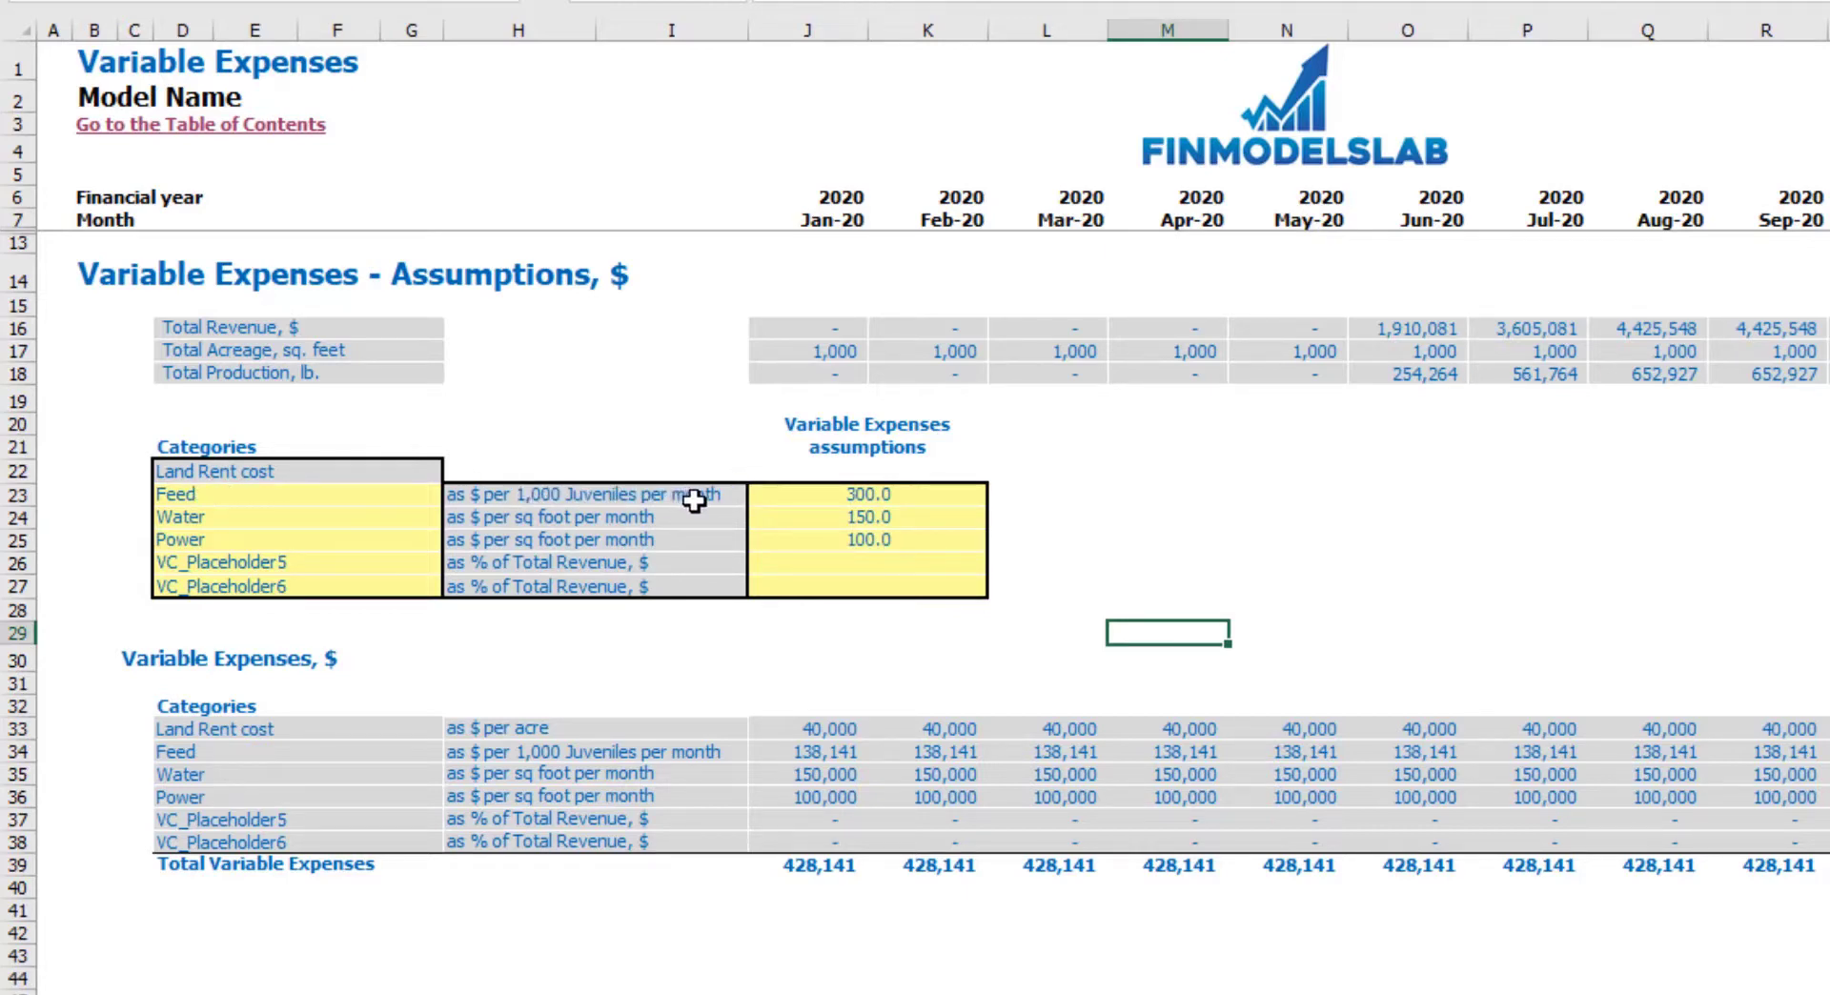
Review the Feed assumption and the calculation basis of the Water category.
click(802, 489)
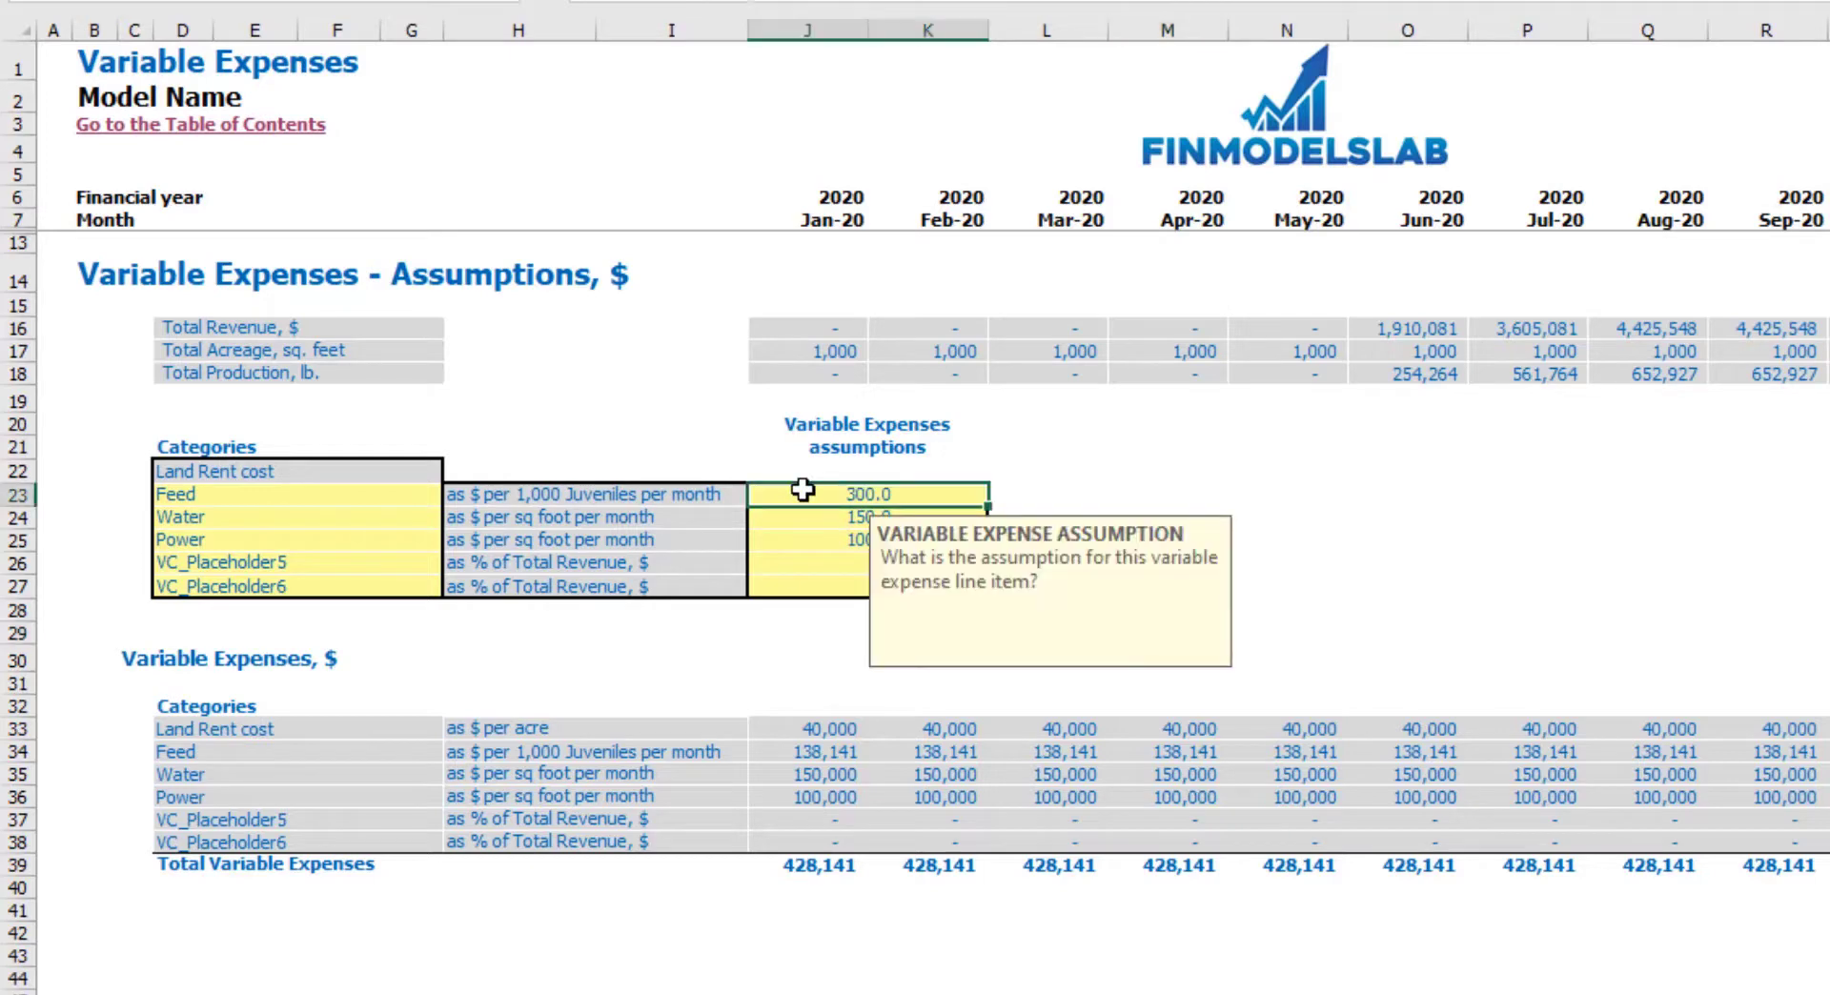
click(268, 517)
click(605, 516)
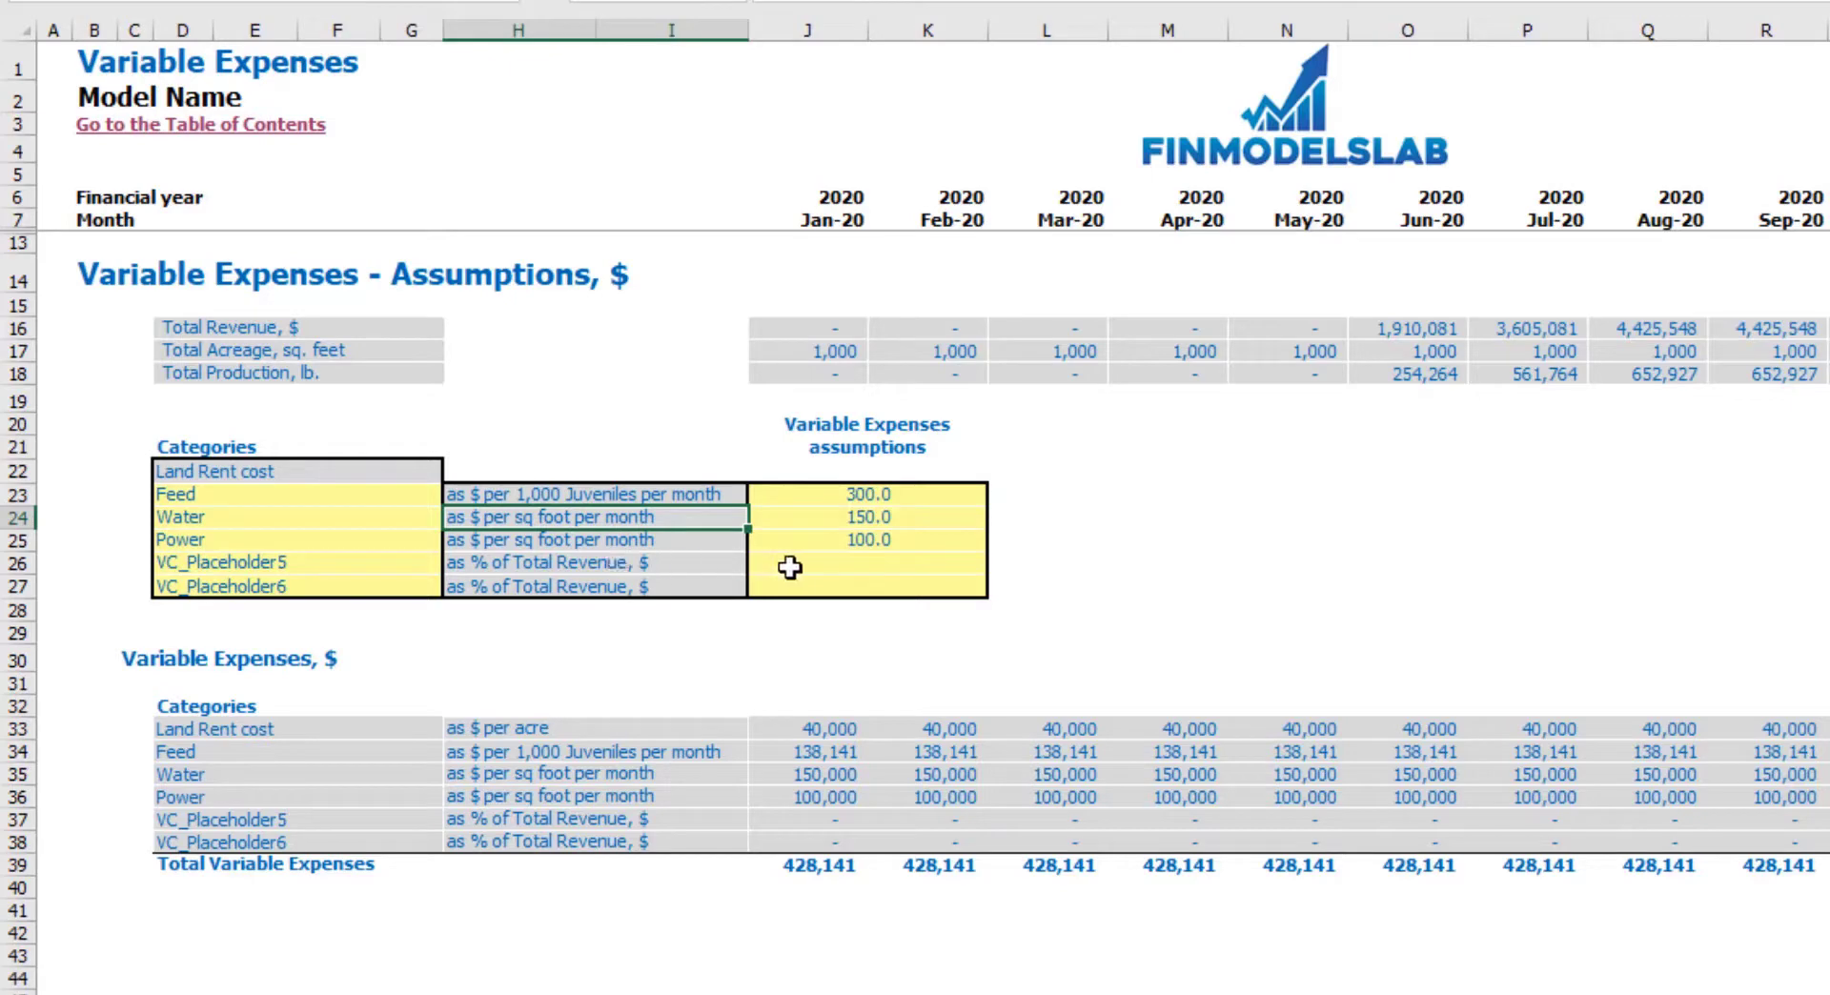
Rename the VC_Placeholder5 variable expense as Other and set its assumption to 2% of total revenue.
click(407, 567)
text(O)
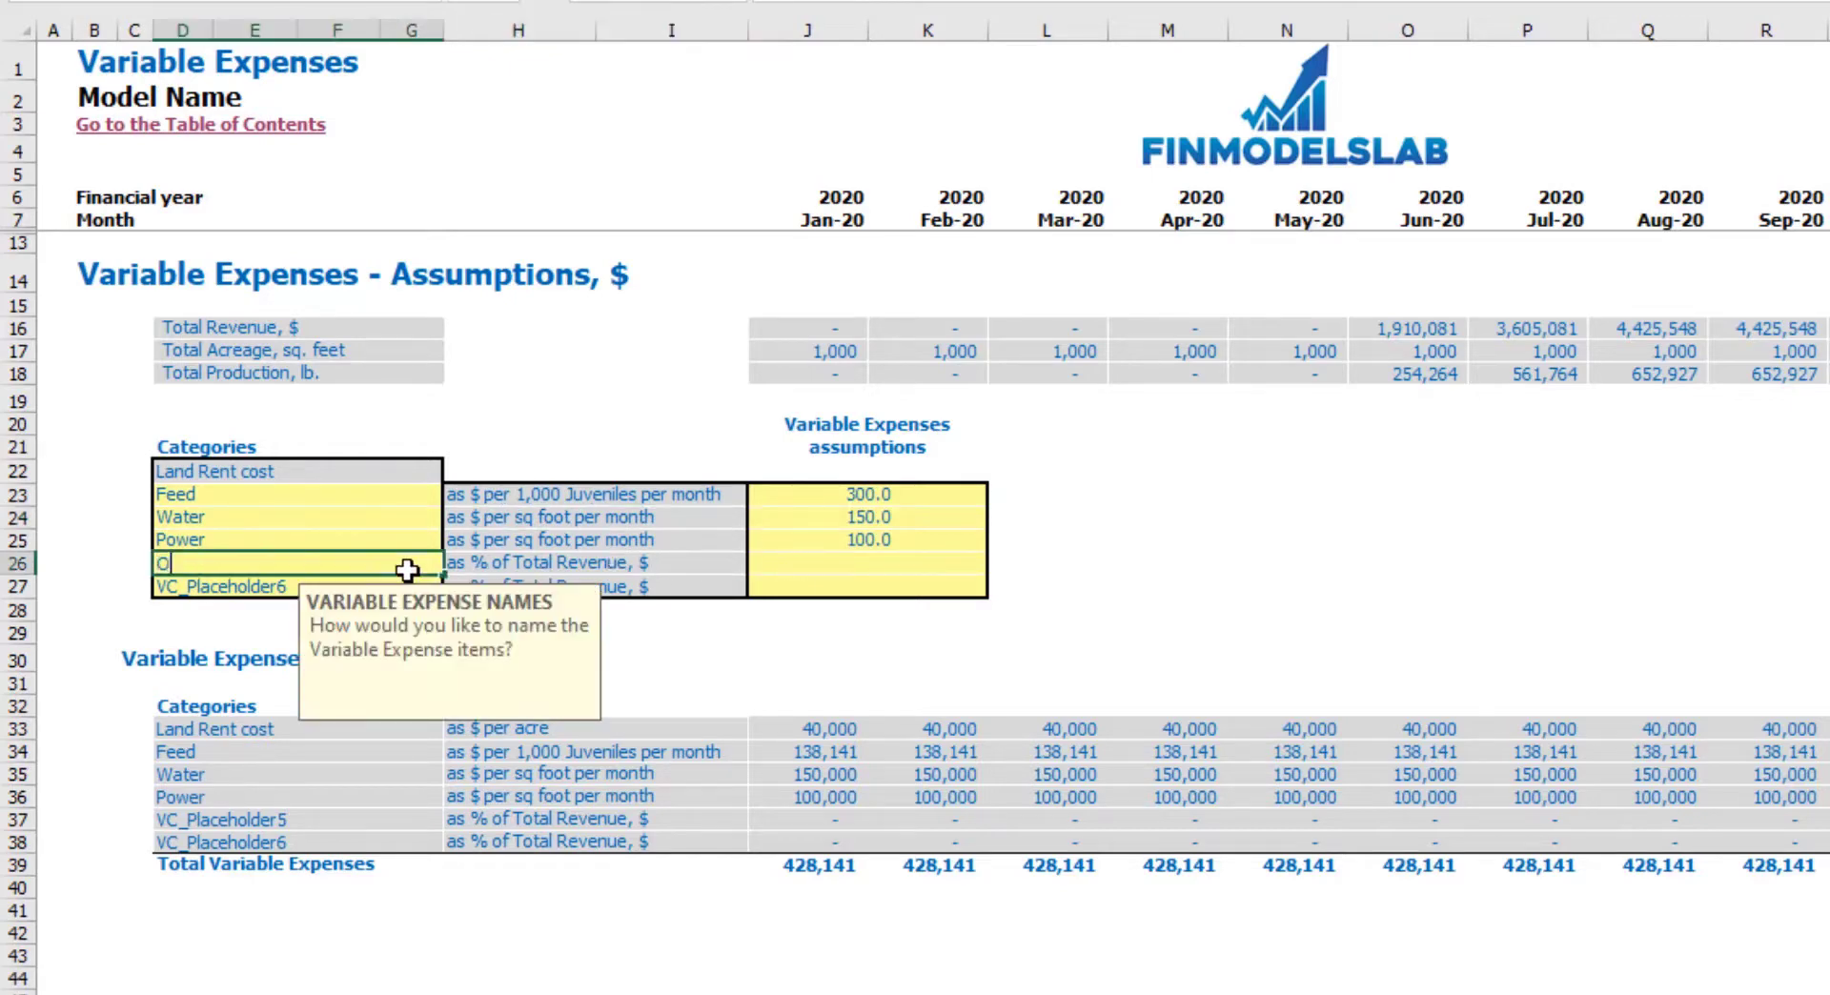
click(808, 560)
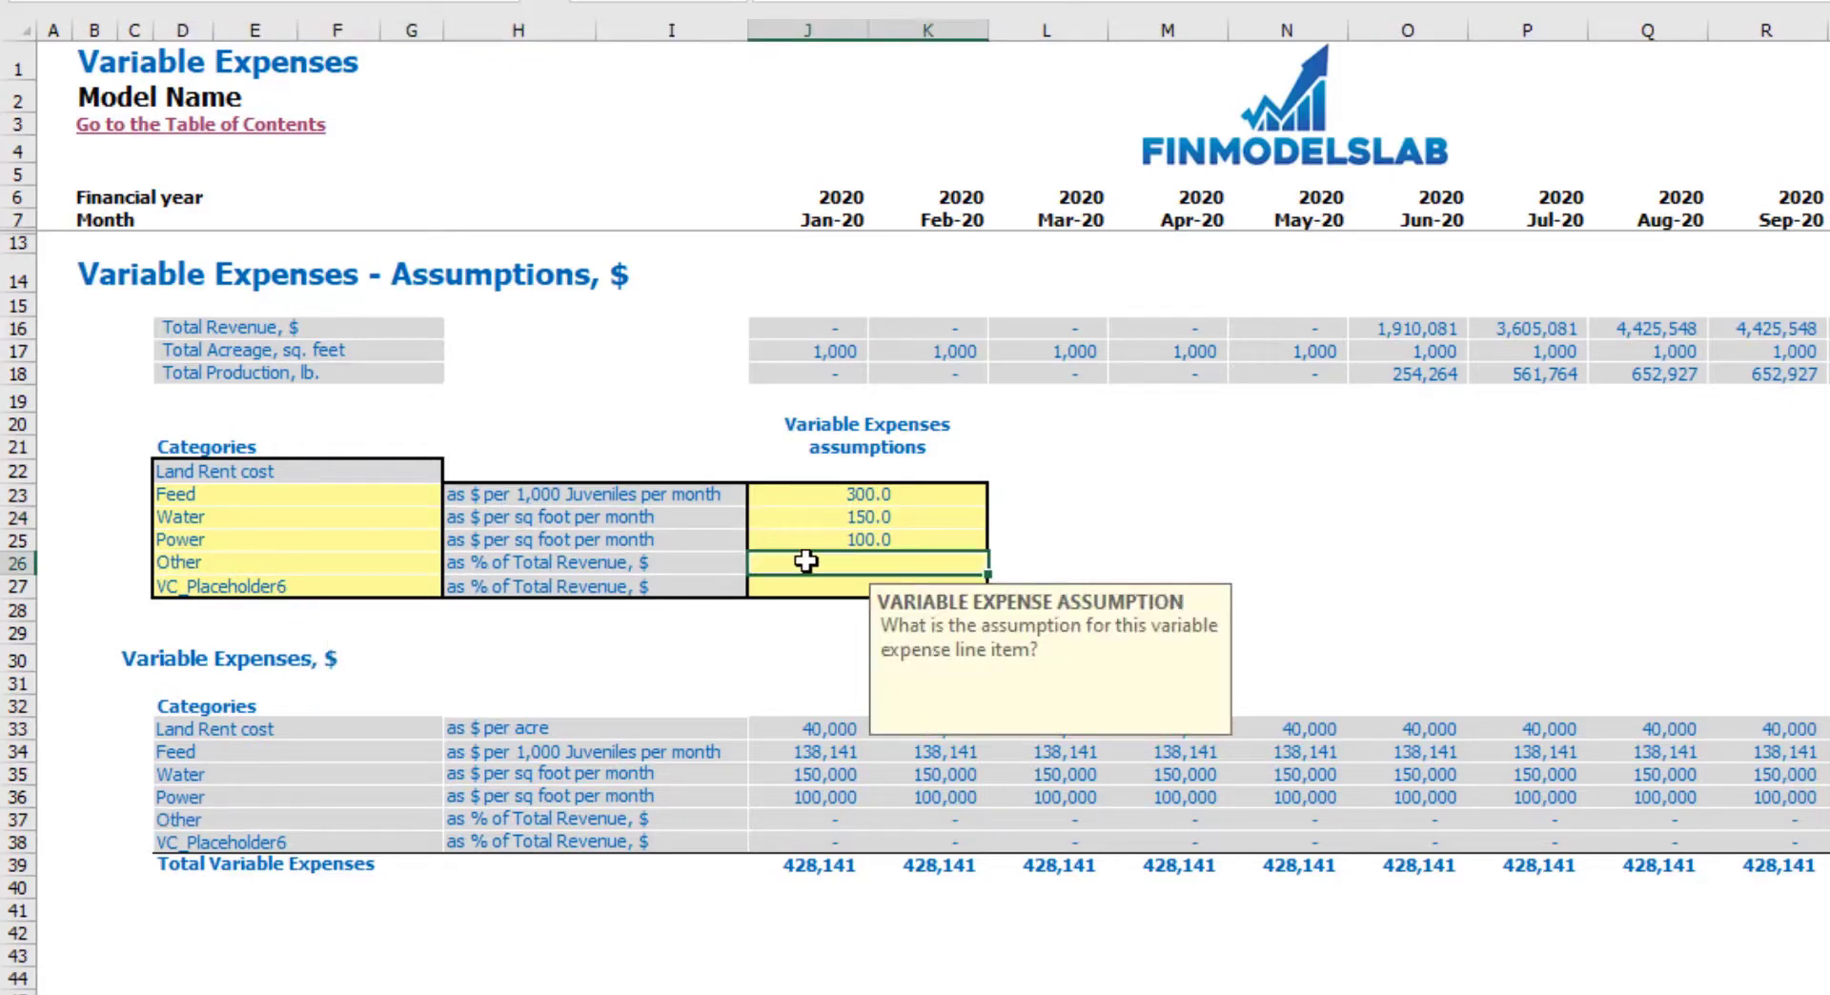
text(2%)
key(Return)
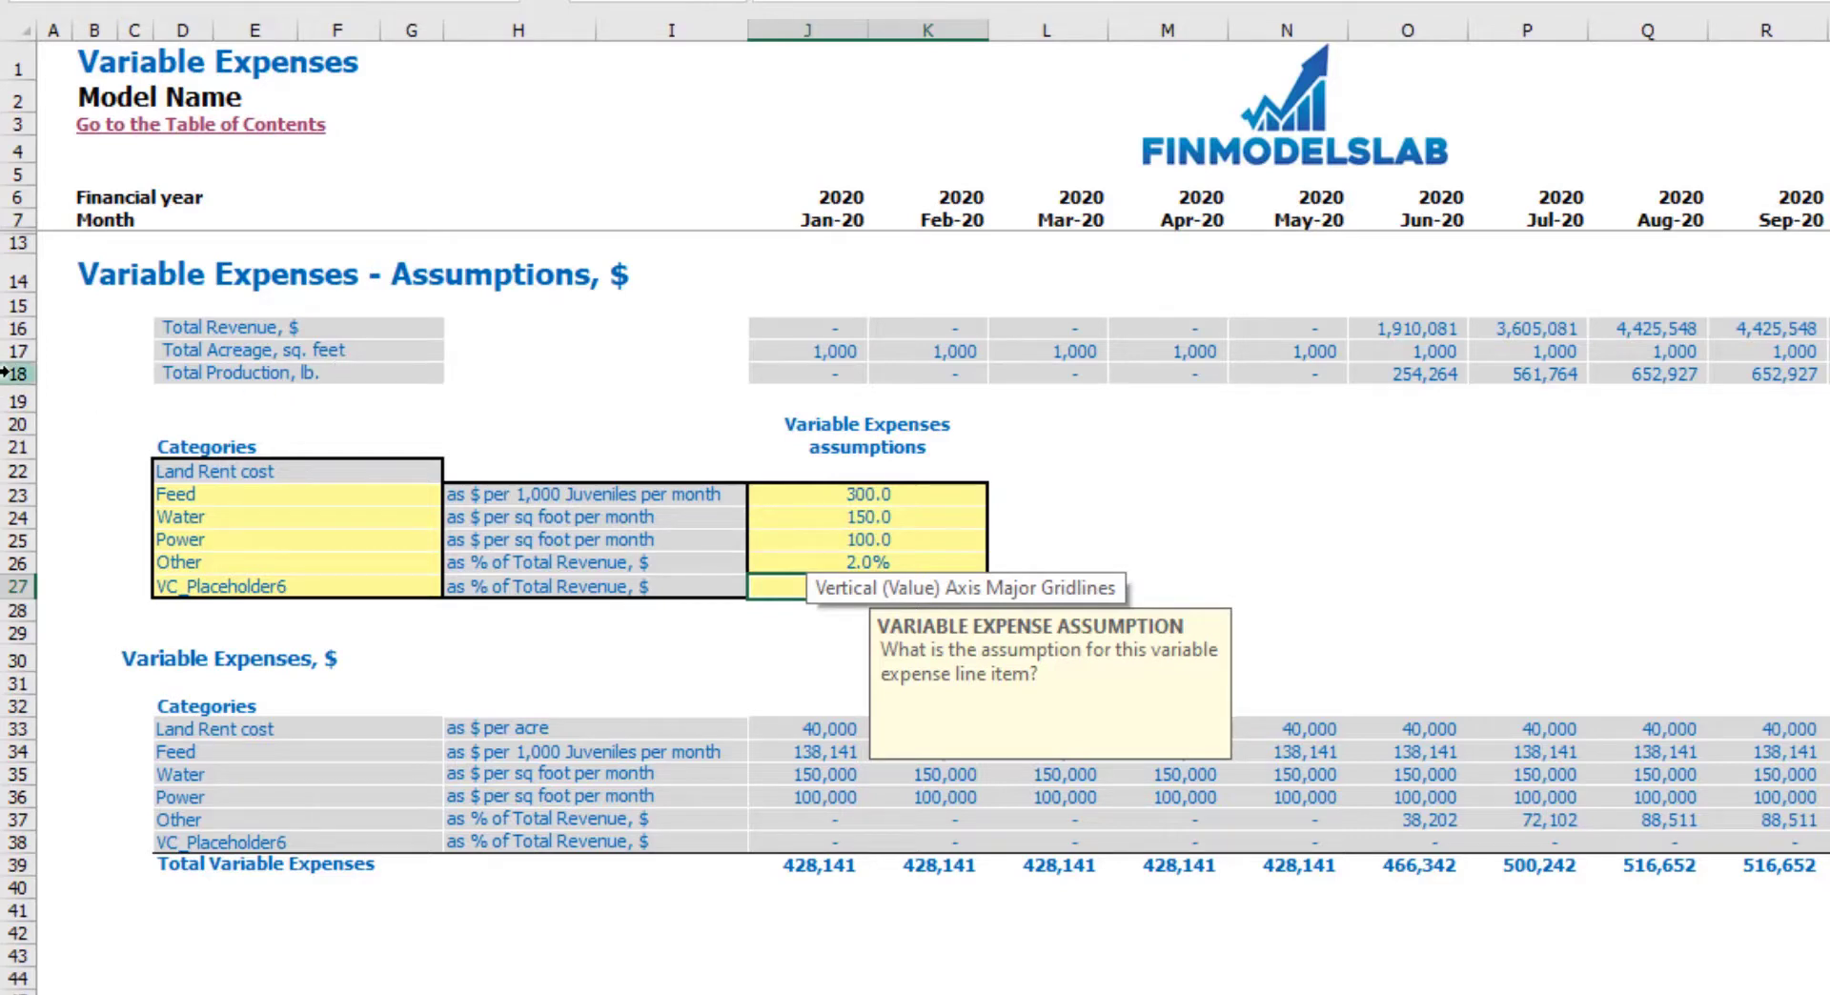
click(1250, 535)
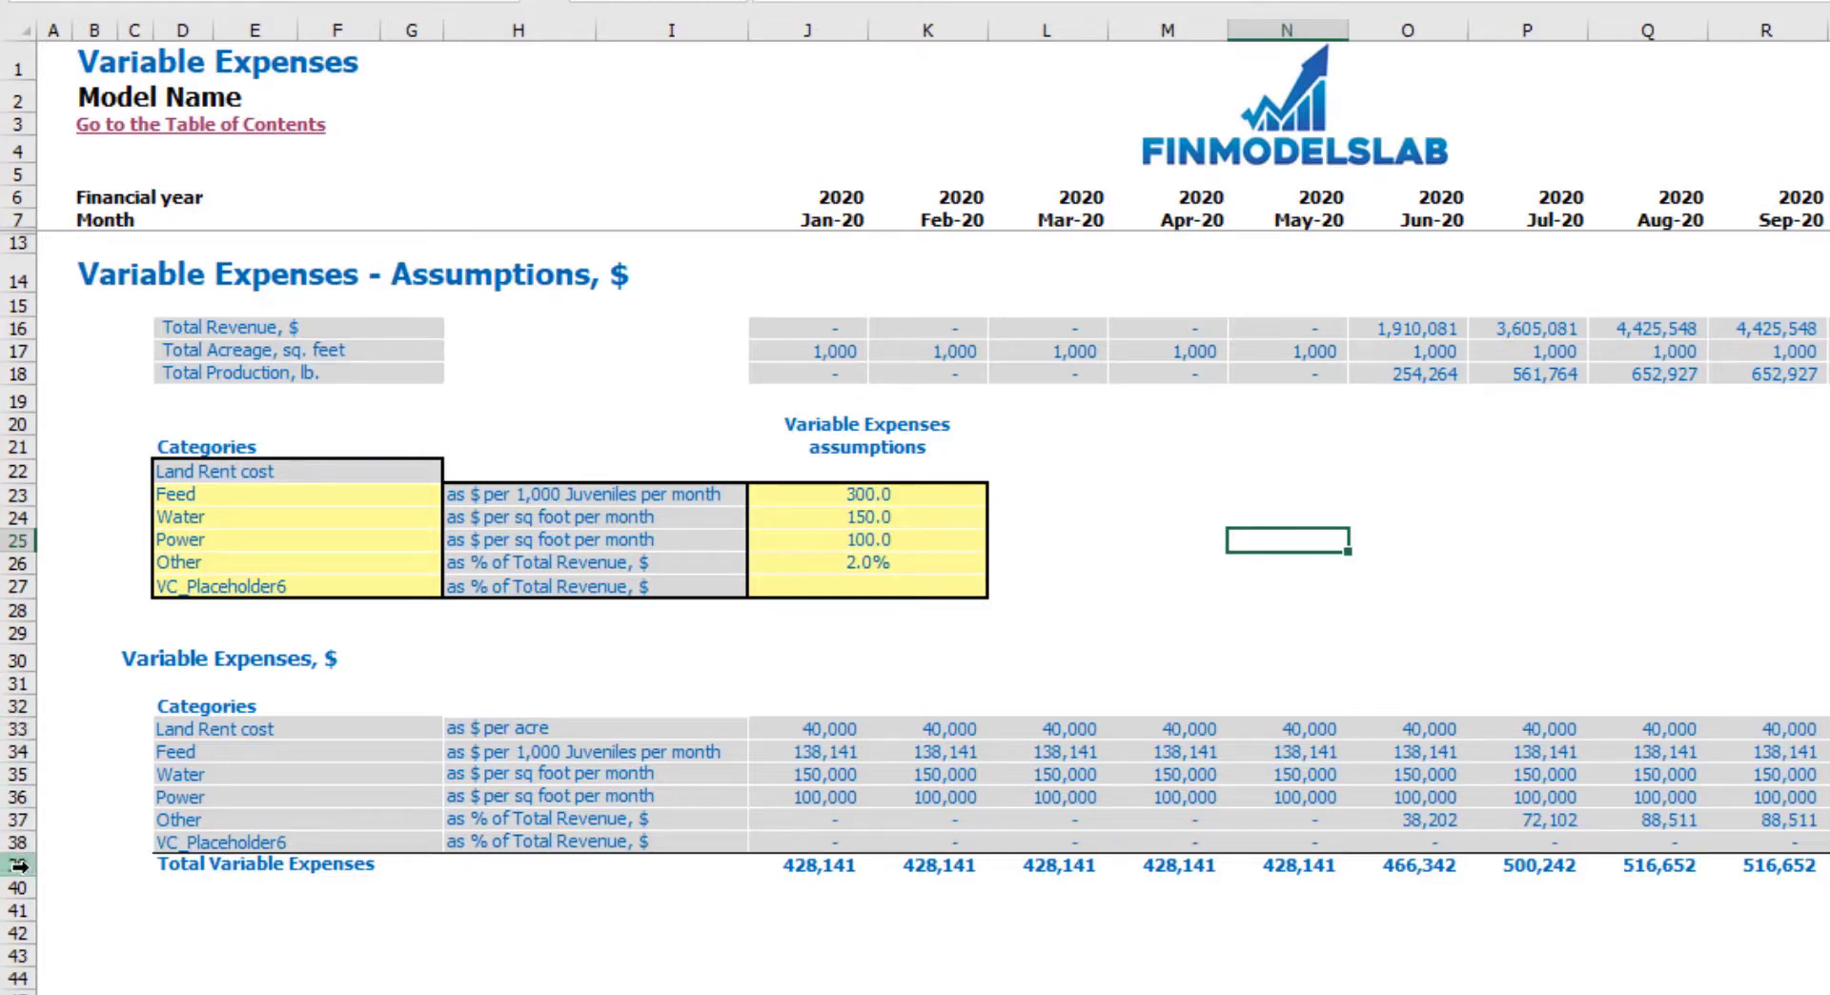
Open the Income Statement sheet and expand Total Variable Expenses to examine each variable expense category.
key(ctrl+Page_Down)
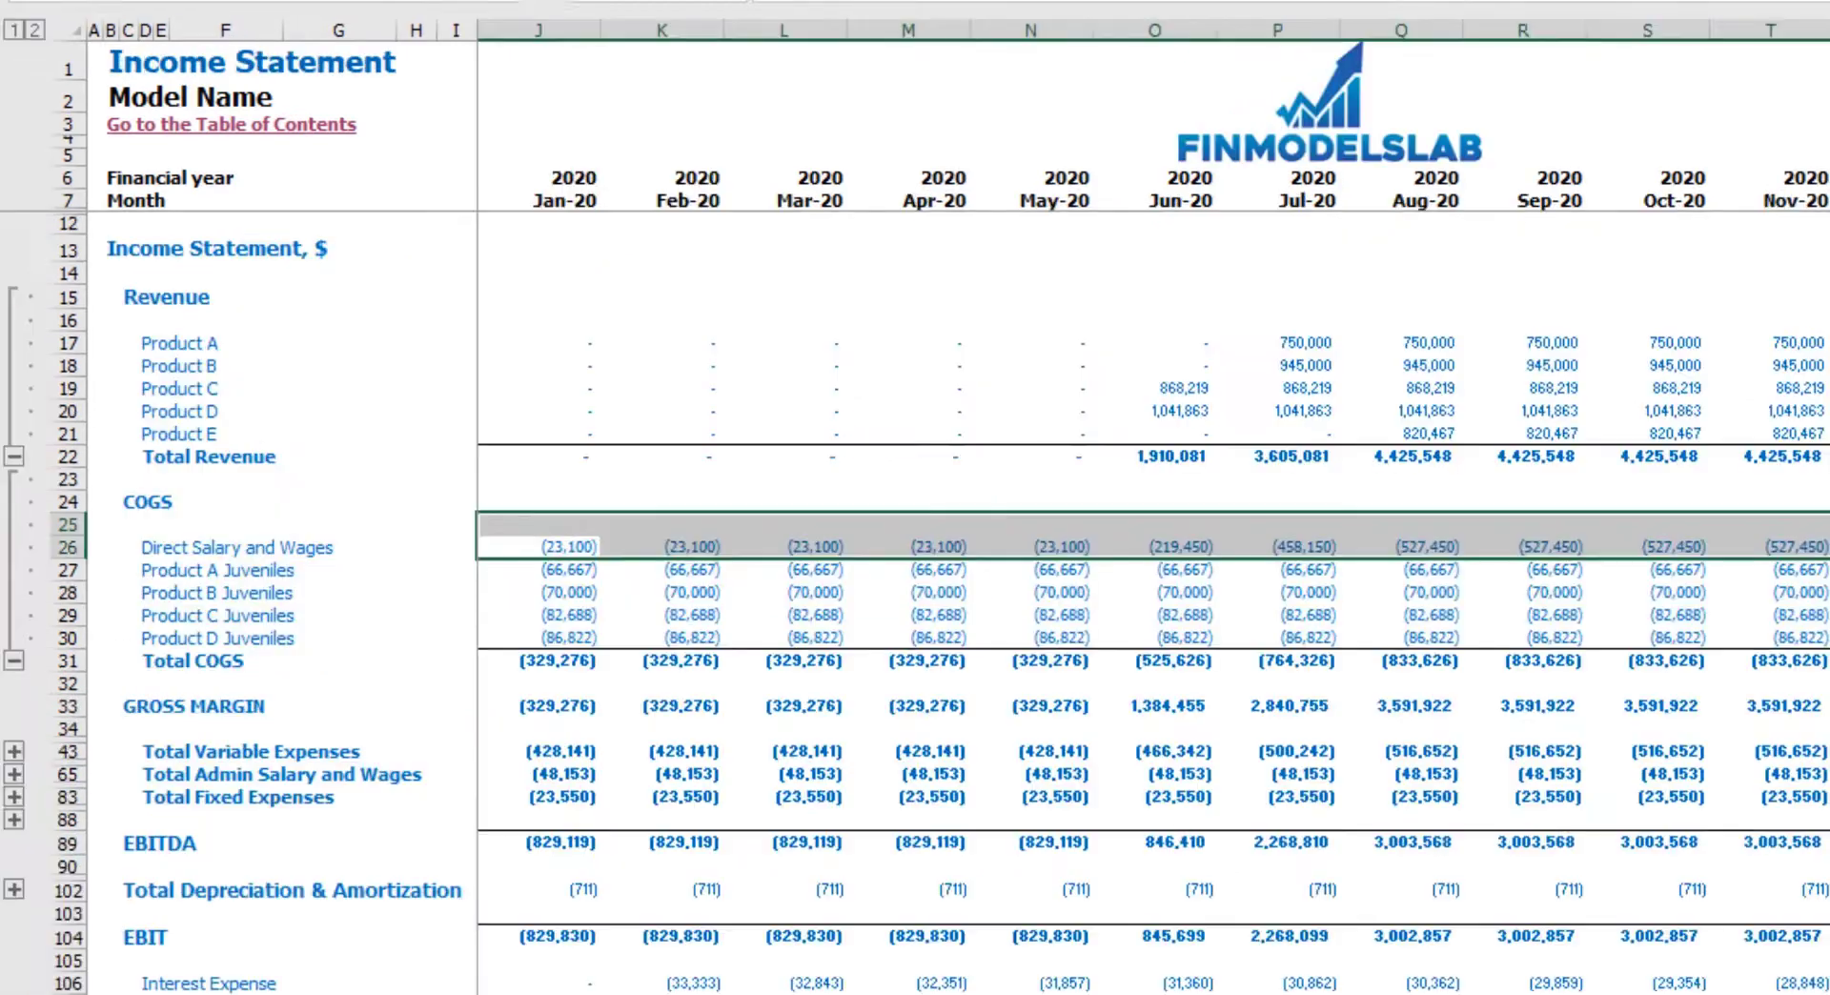
scroll(184, 748, down, 5)
drag(87, 461, 96, 571)
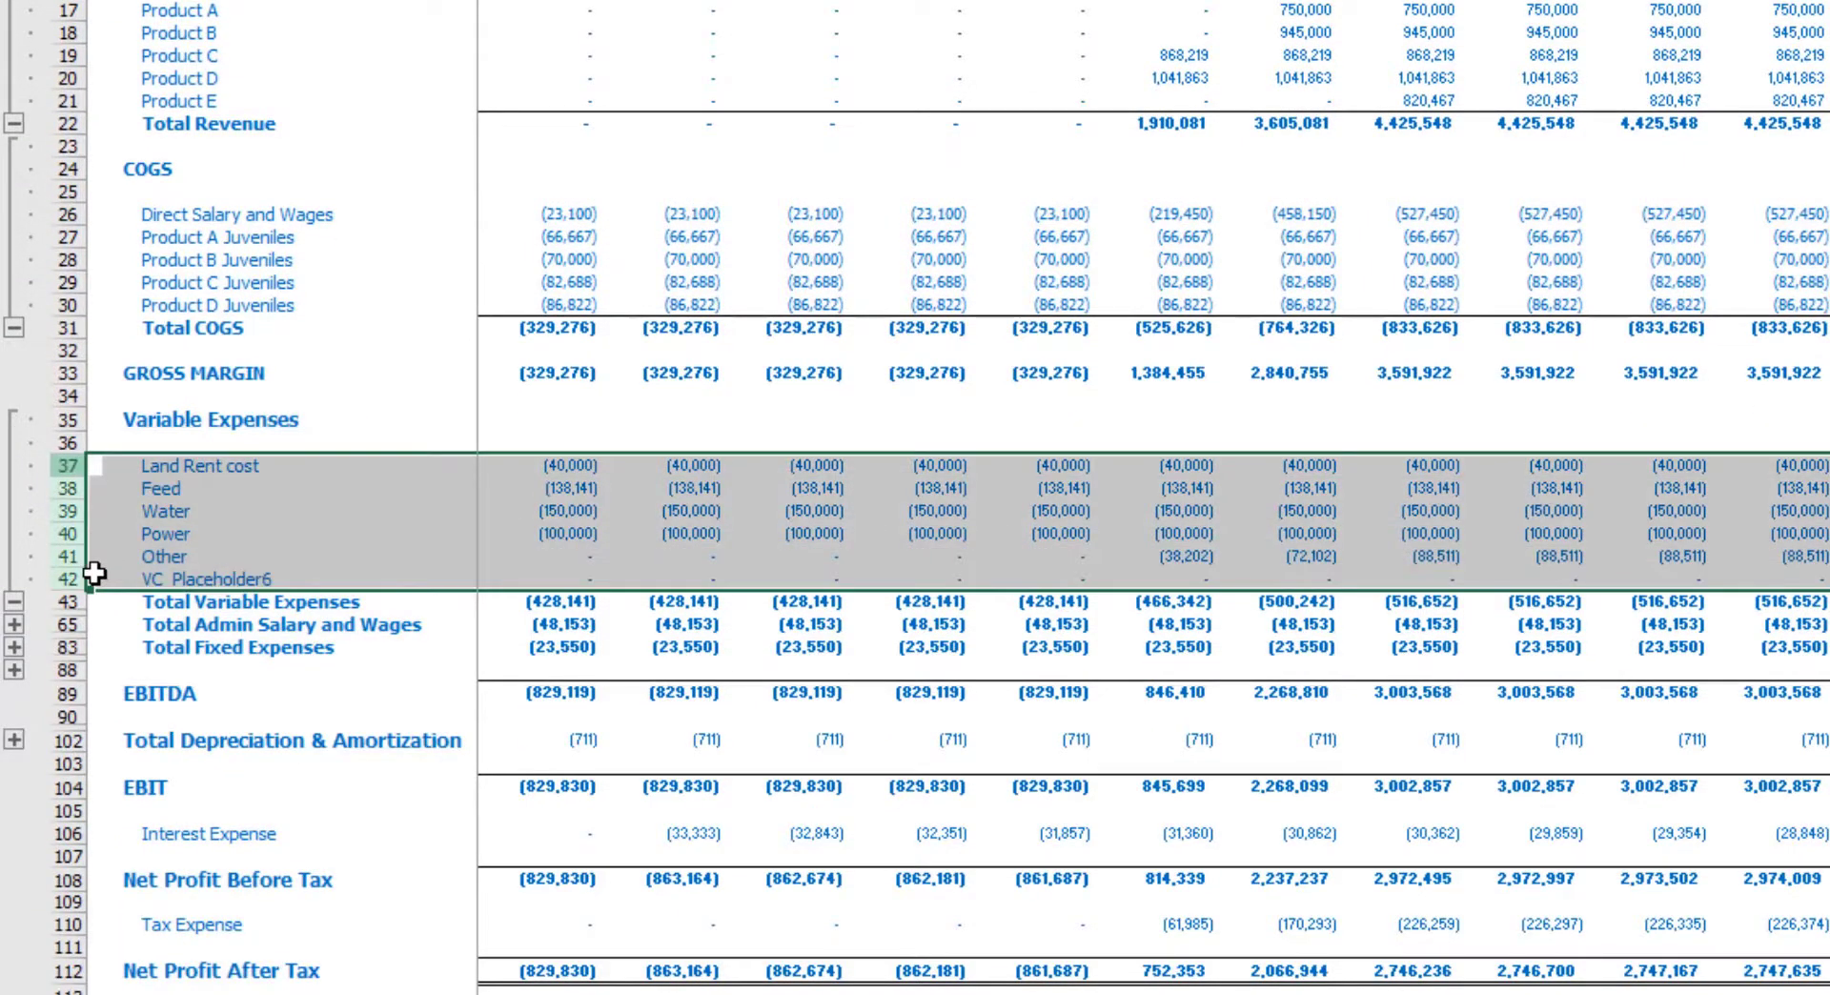
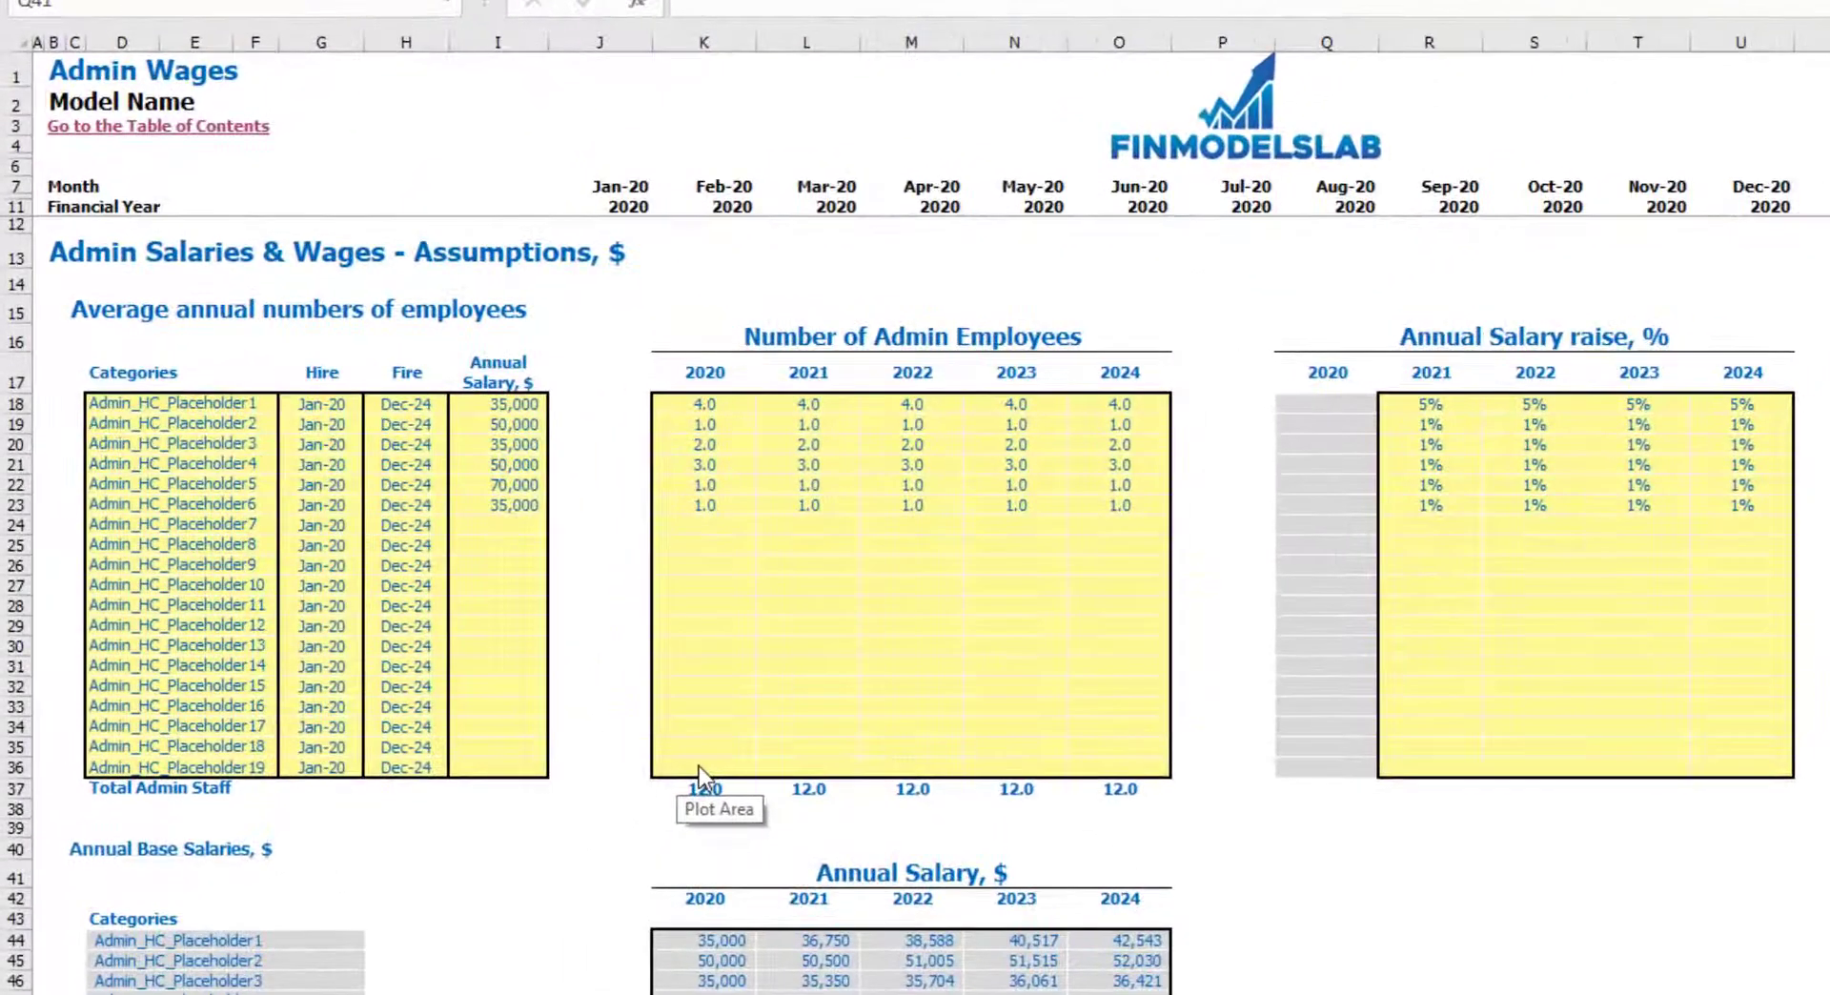
On the Admin Wages sheet, rename the first staff category as managers and set its hire date to Feb-20.
click(116, 410)
text(managers)
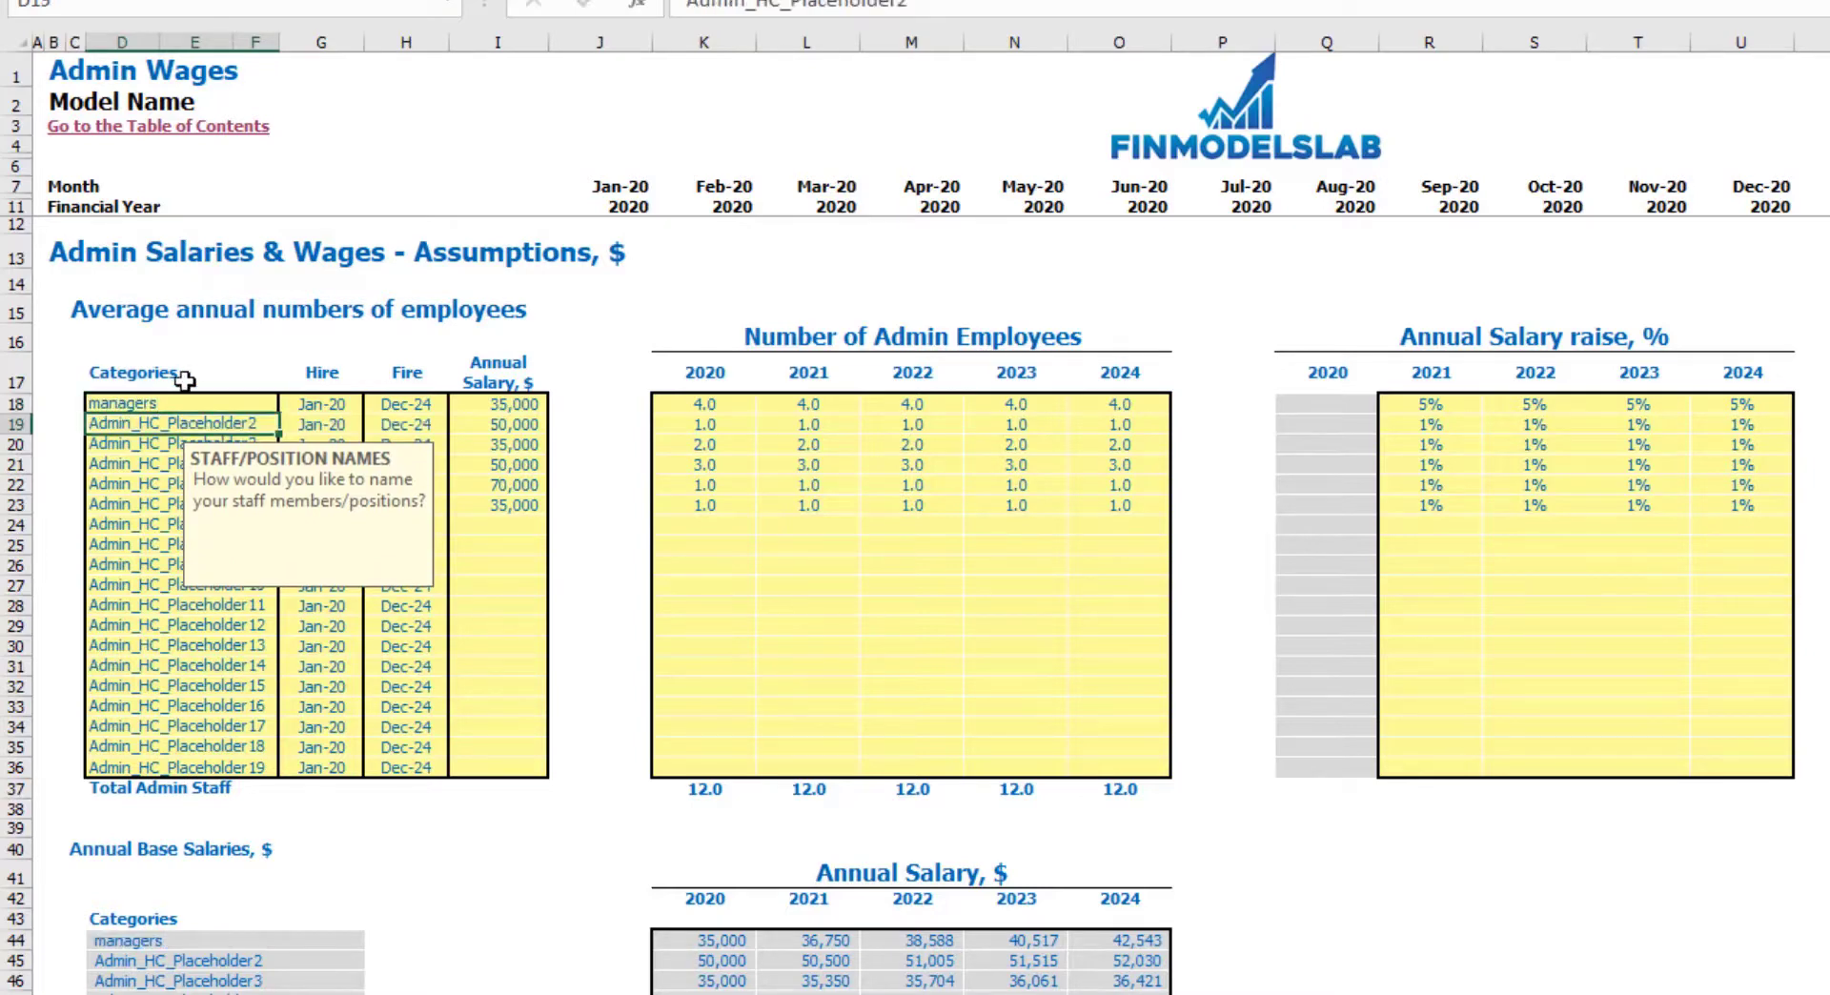
key(Tab)
click(375, 404)
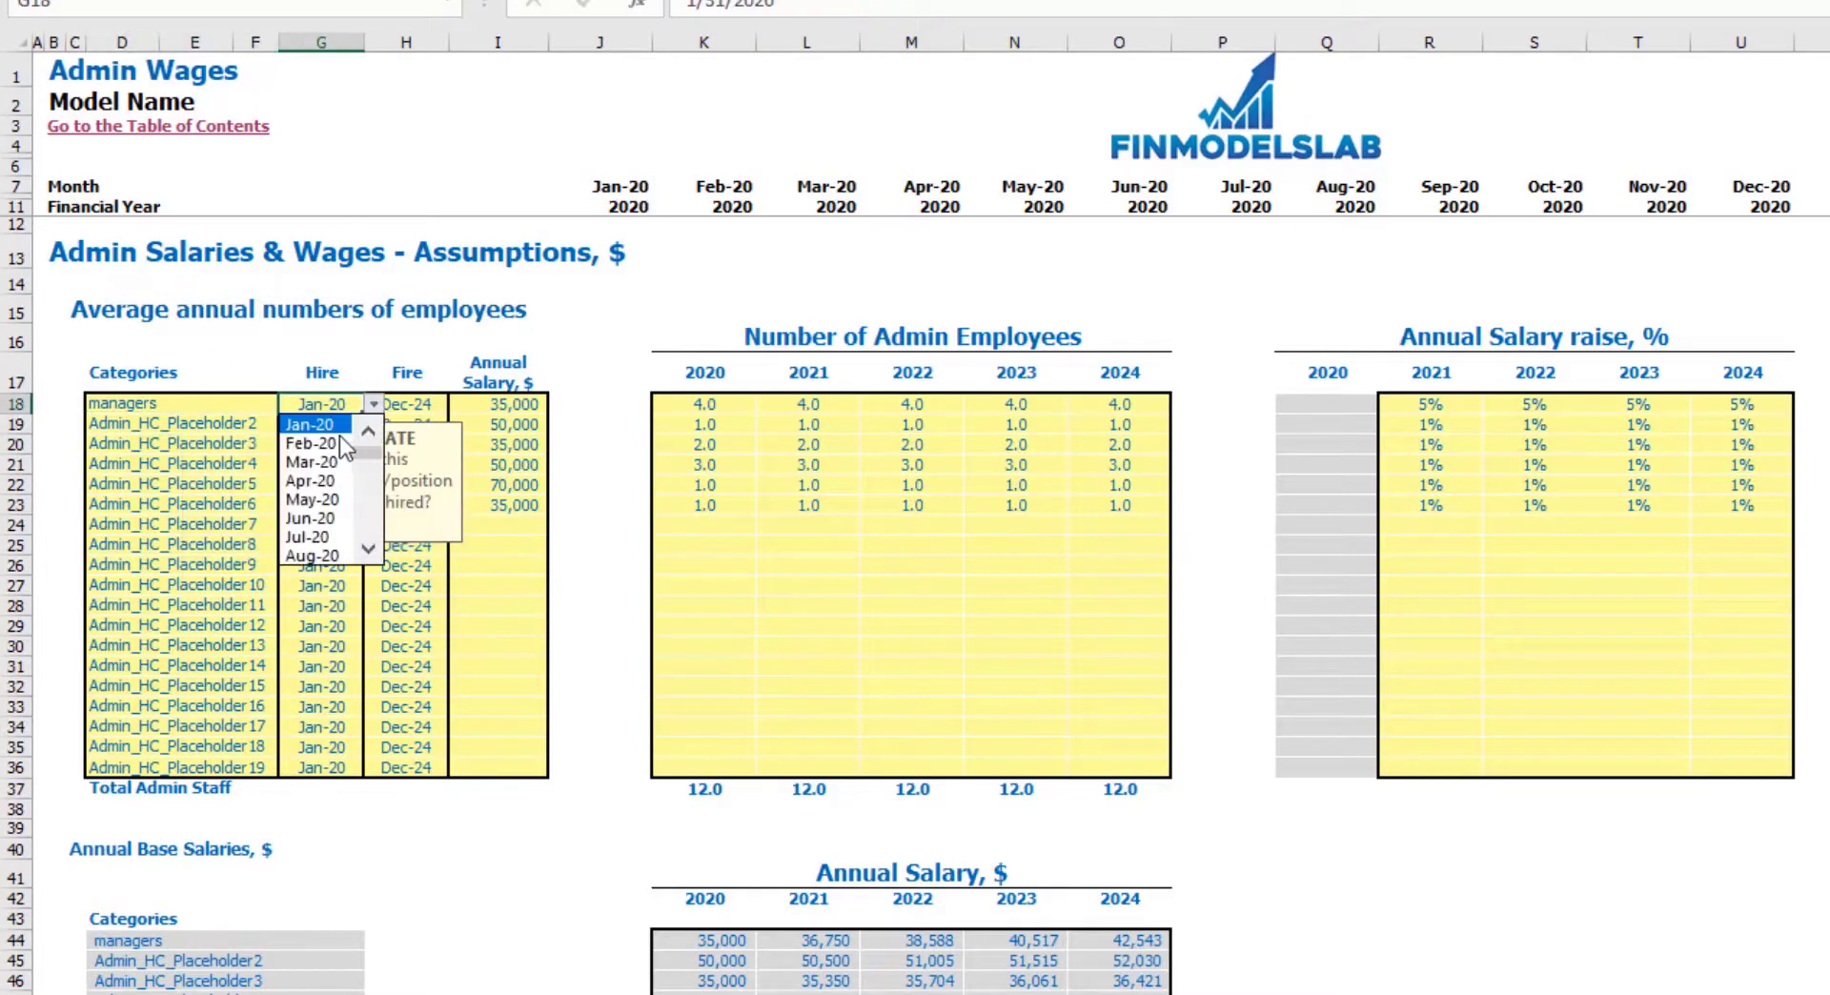
click(318, 445)
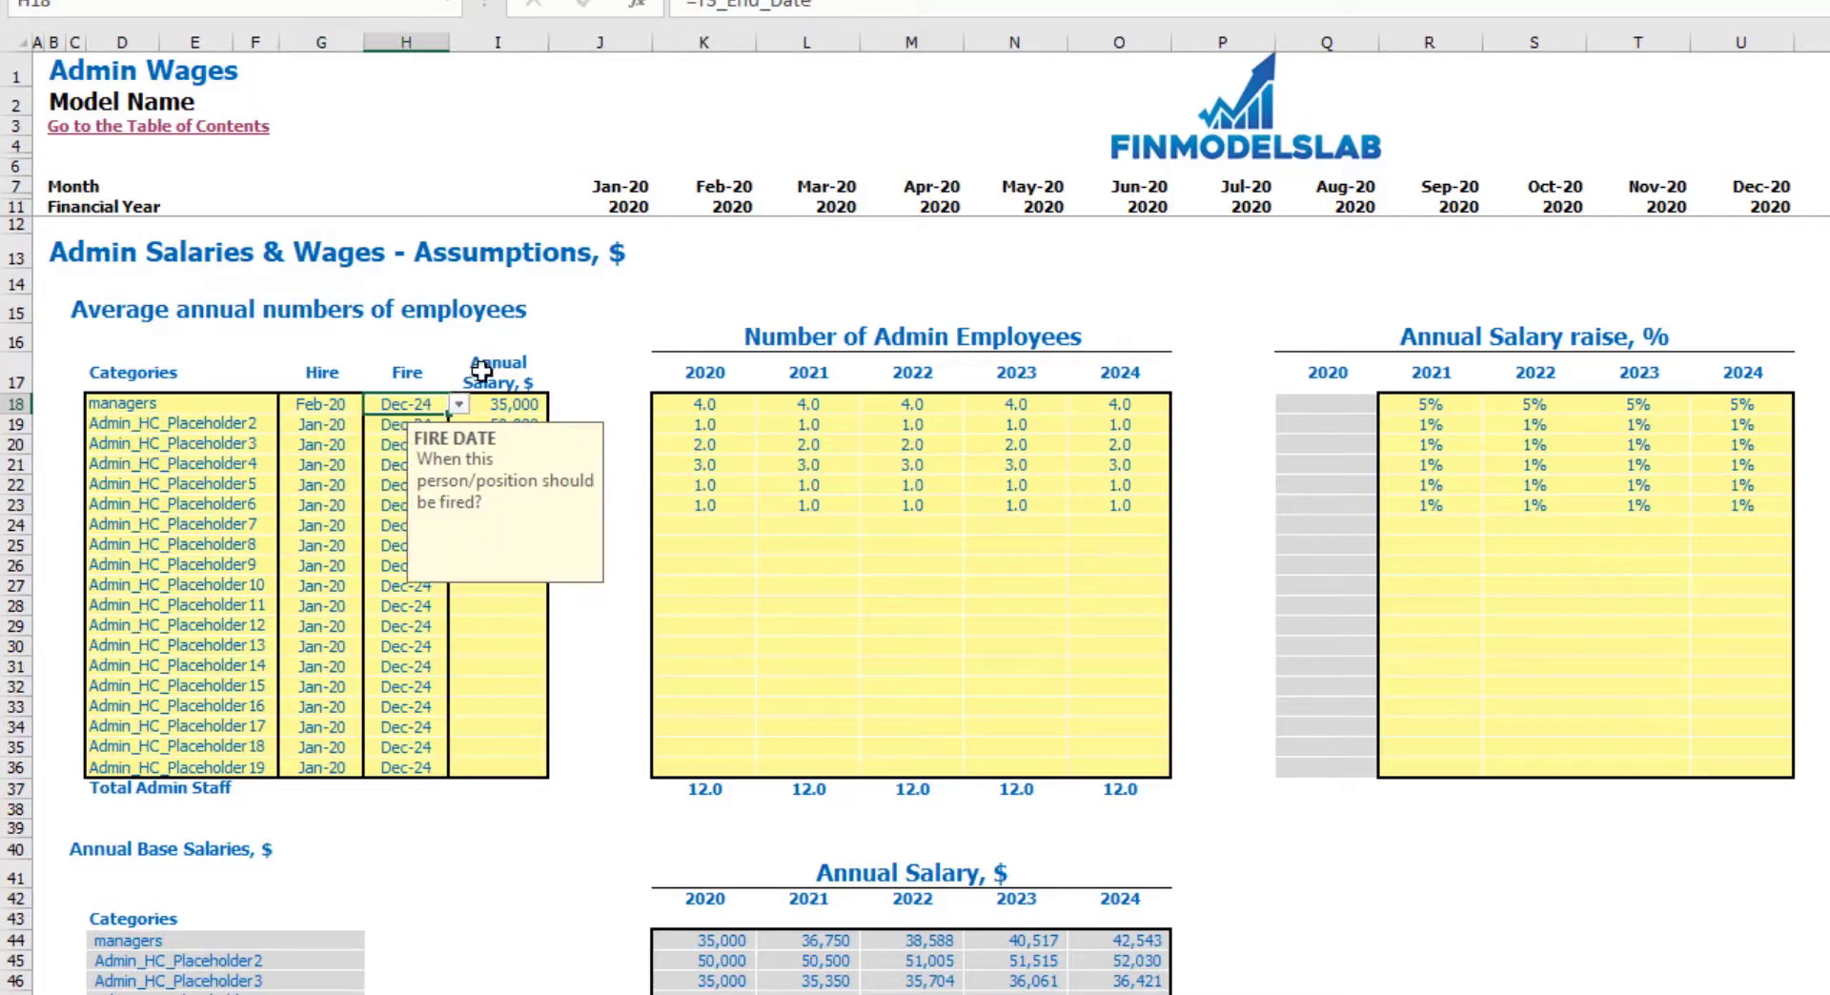
click(591, 331)
Set the managers' annual salary to 40,000.
click(517, 405)
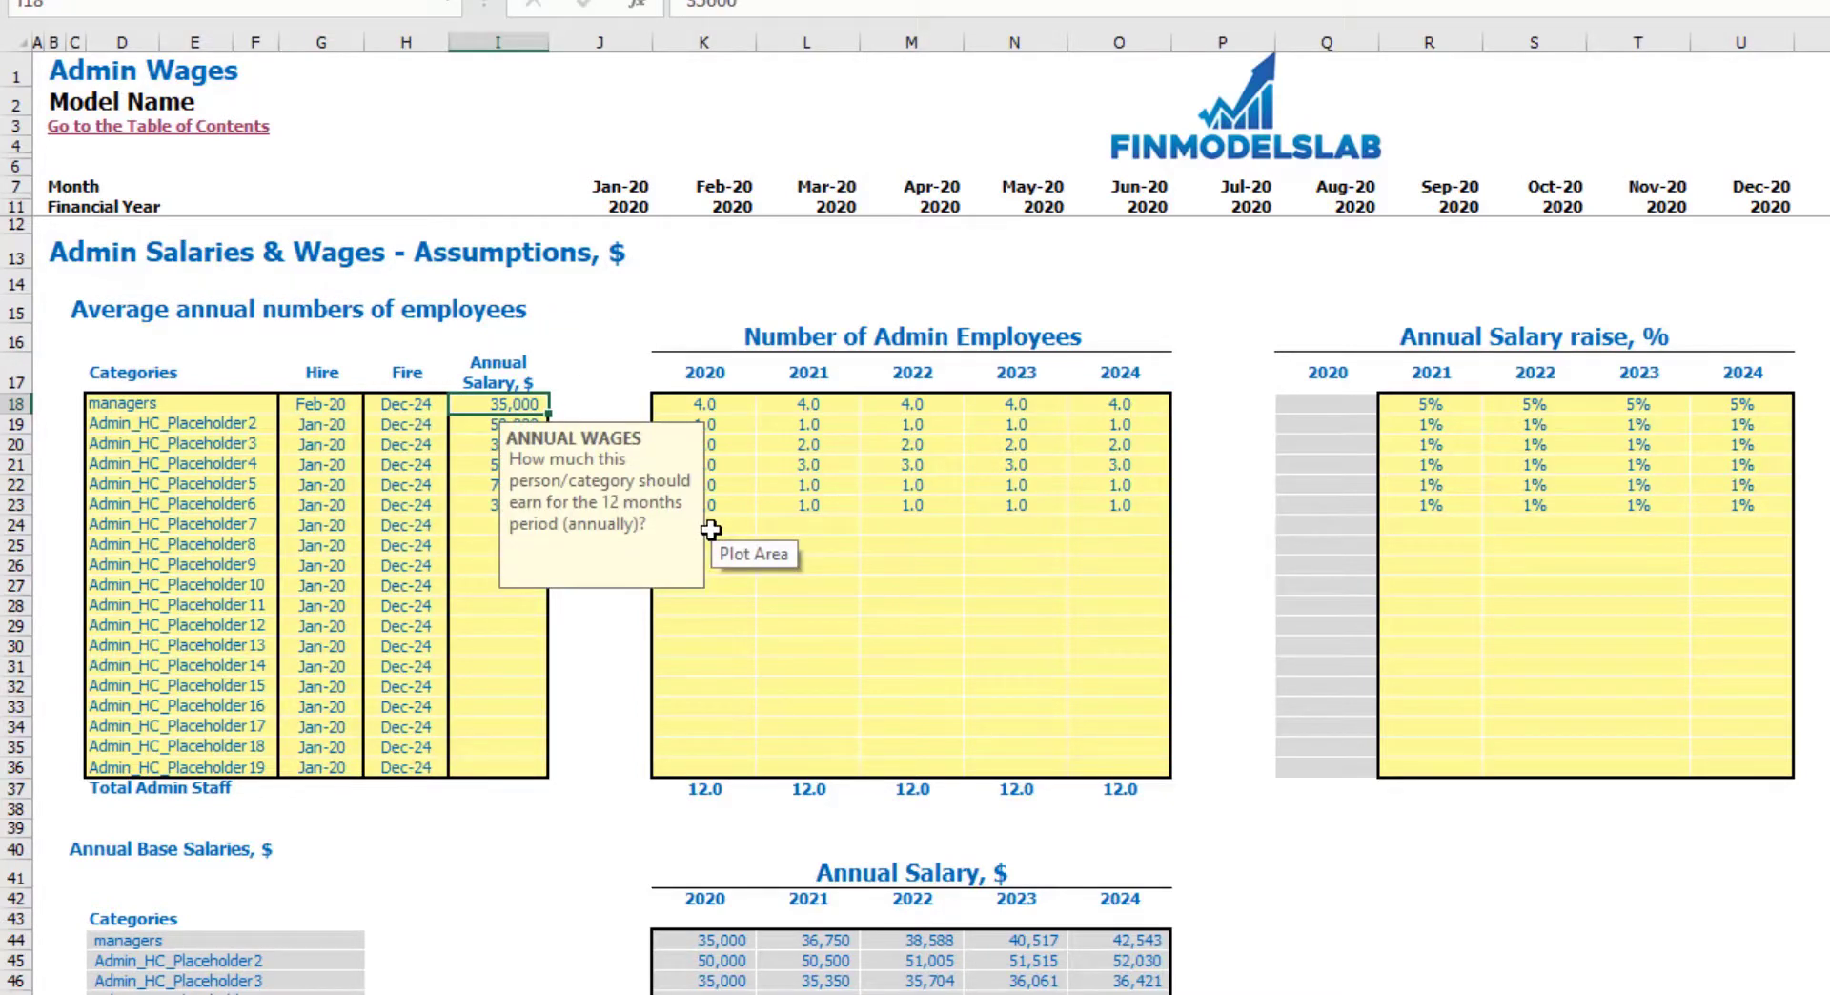
text(40)
key(Return)
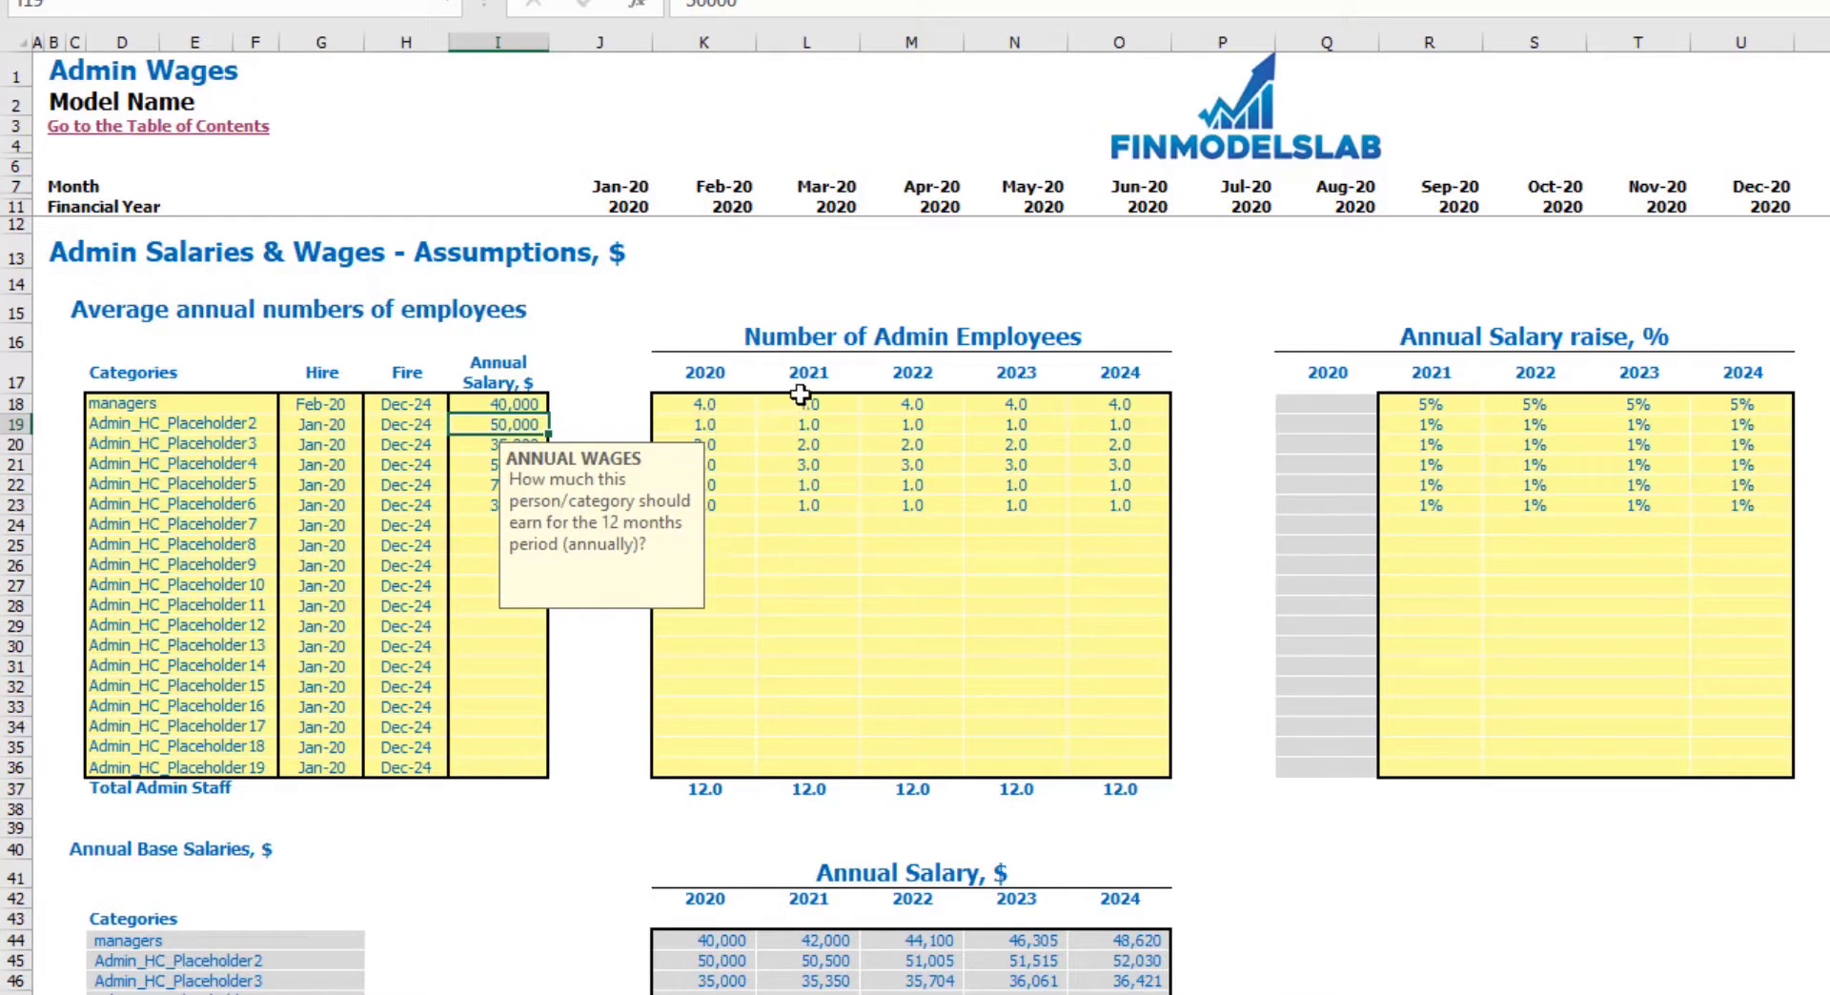
Set the number of managers to 1 for 2020, 2 for 2021, 3 for 2022 and 5 for 2024, leaving 2023 as is.
click(708, 404)
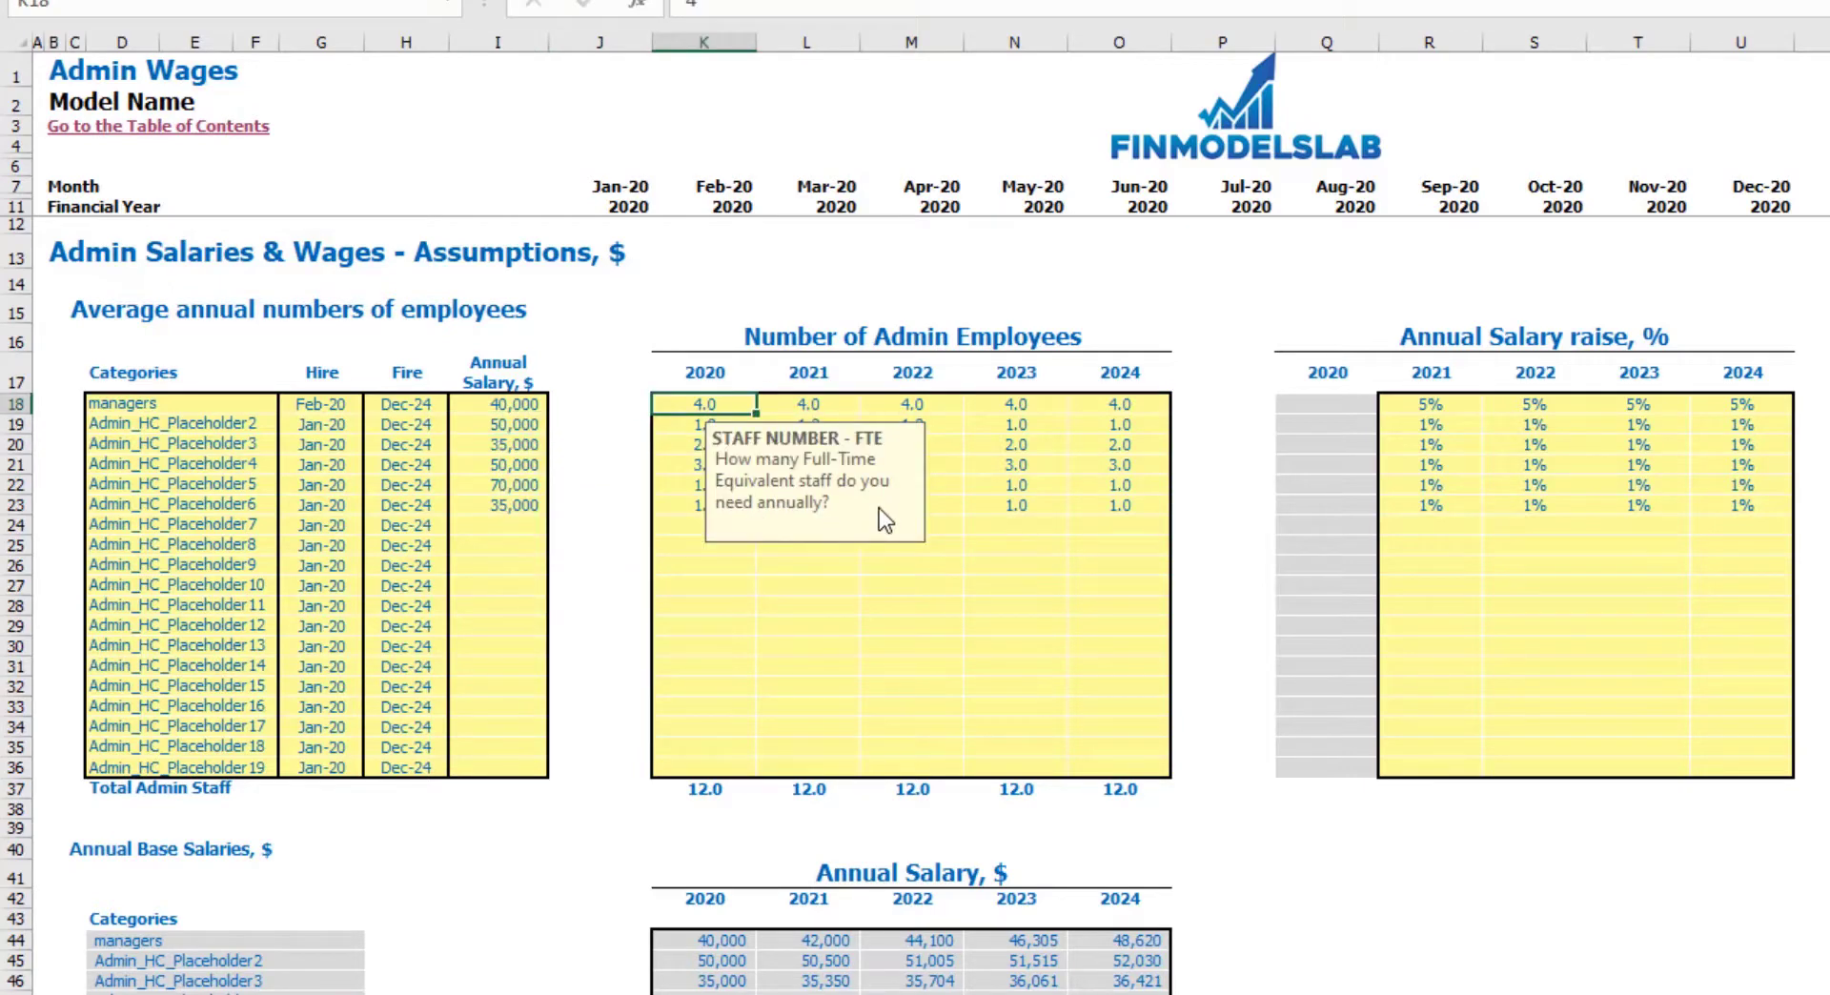
text(1)
key(Tab)
text(2)
key(Tab)
text(3)
key(Tab)
key(Tab)
text(5)
key(Tab)
click(1182, 311)
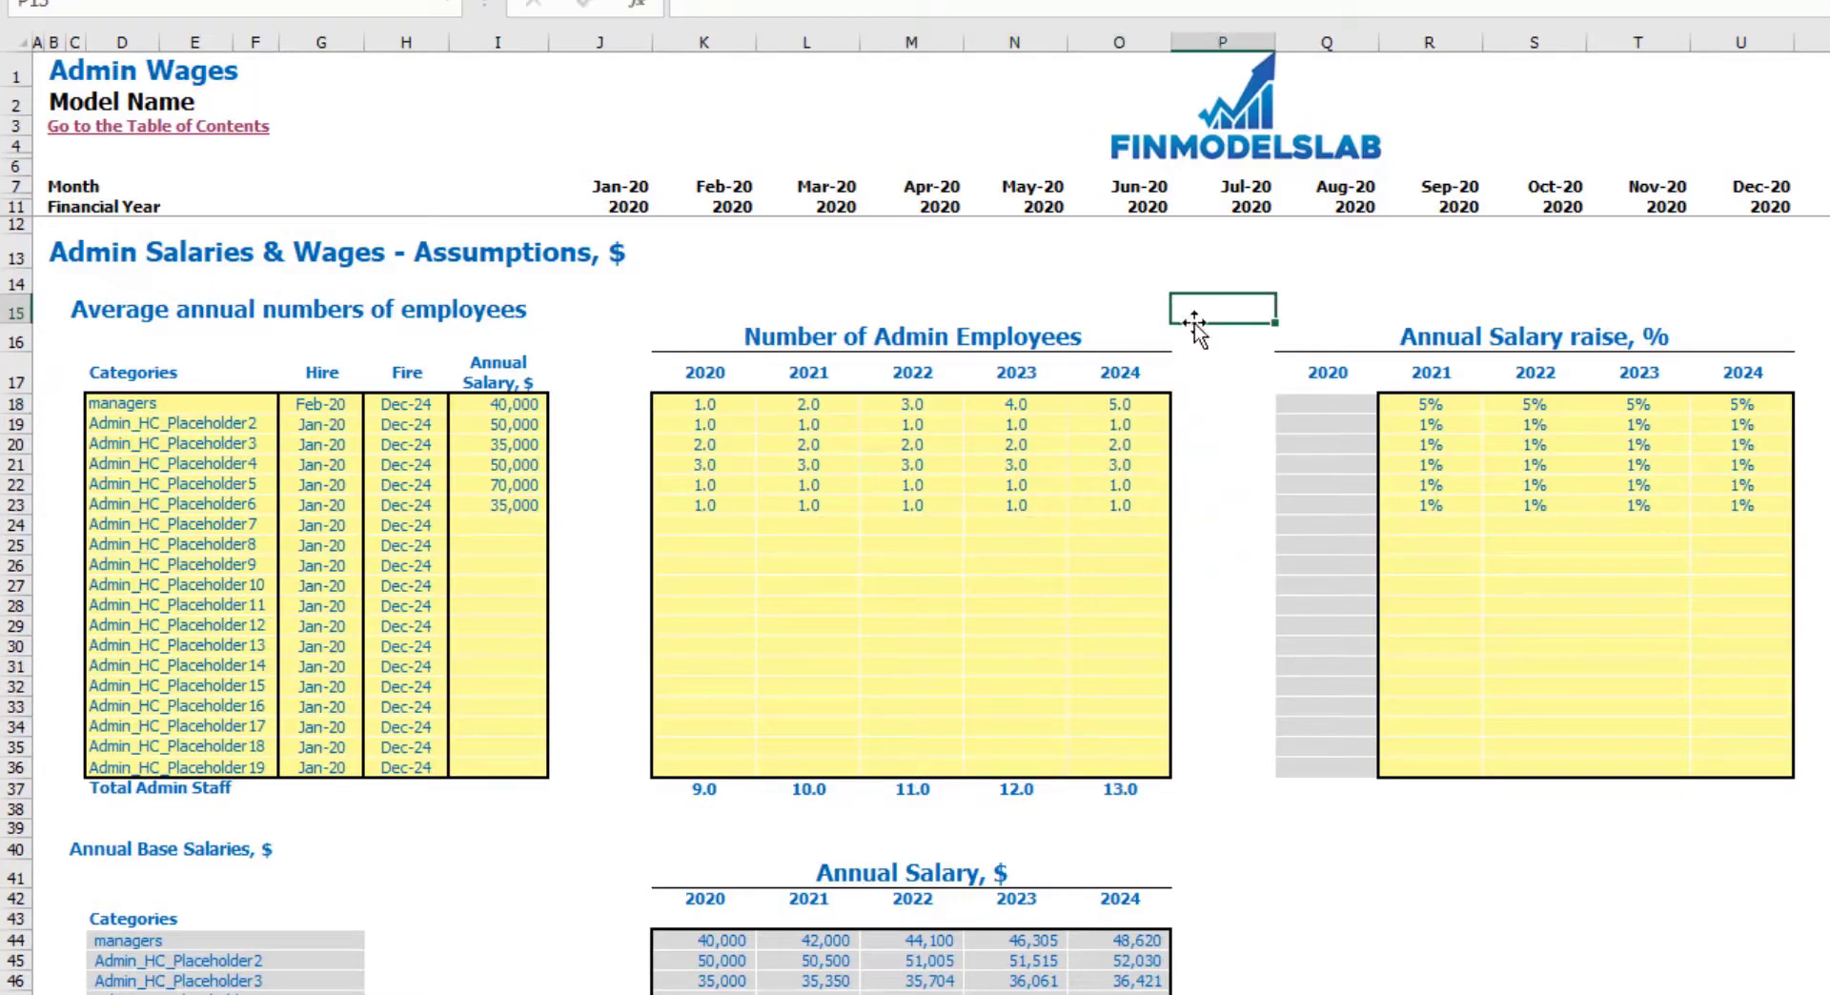
Set the managers' annual salary raise to 3% for 2021, 4% for 2022 and 6% for 2024, leaving 2023 as is.
drag(1434, 404, 1748, 419)
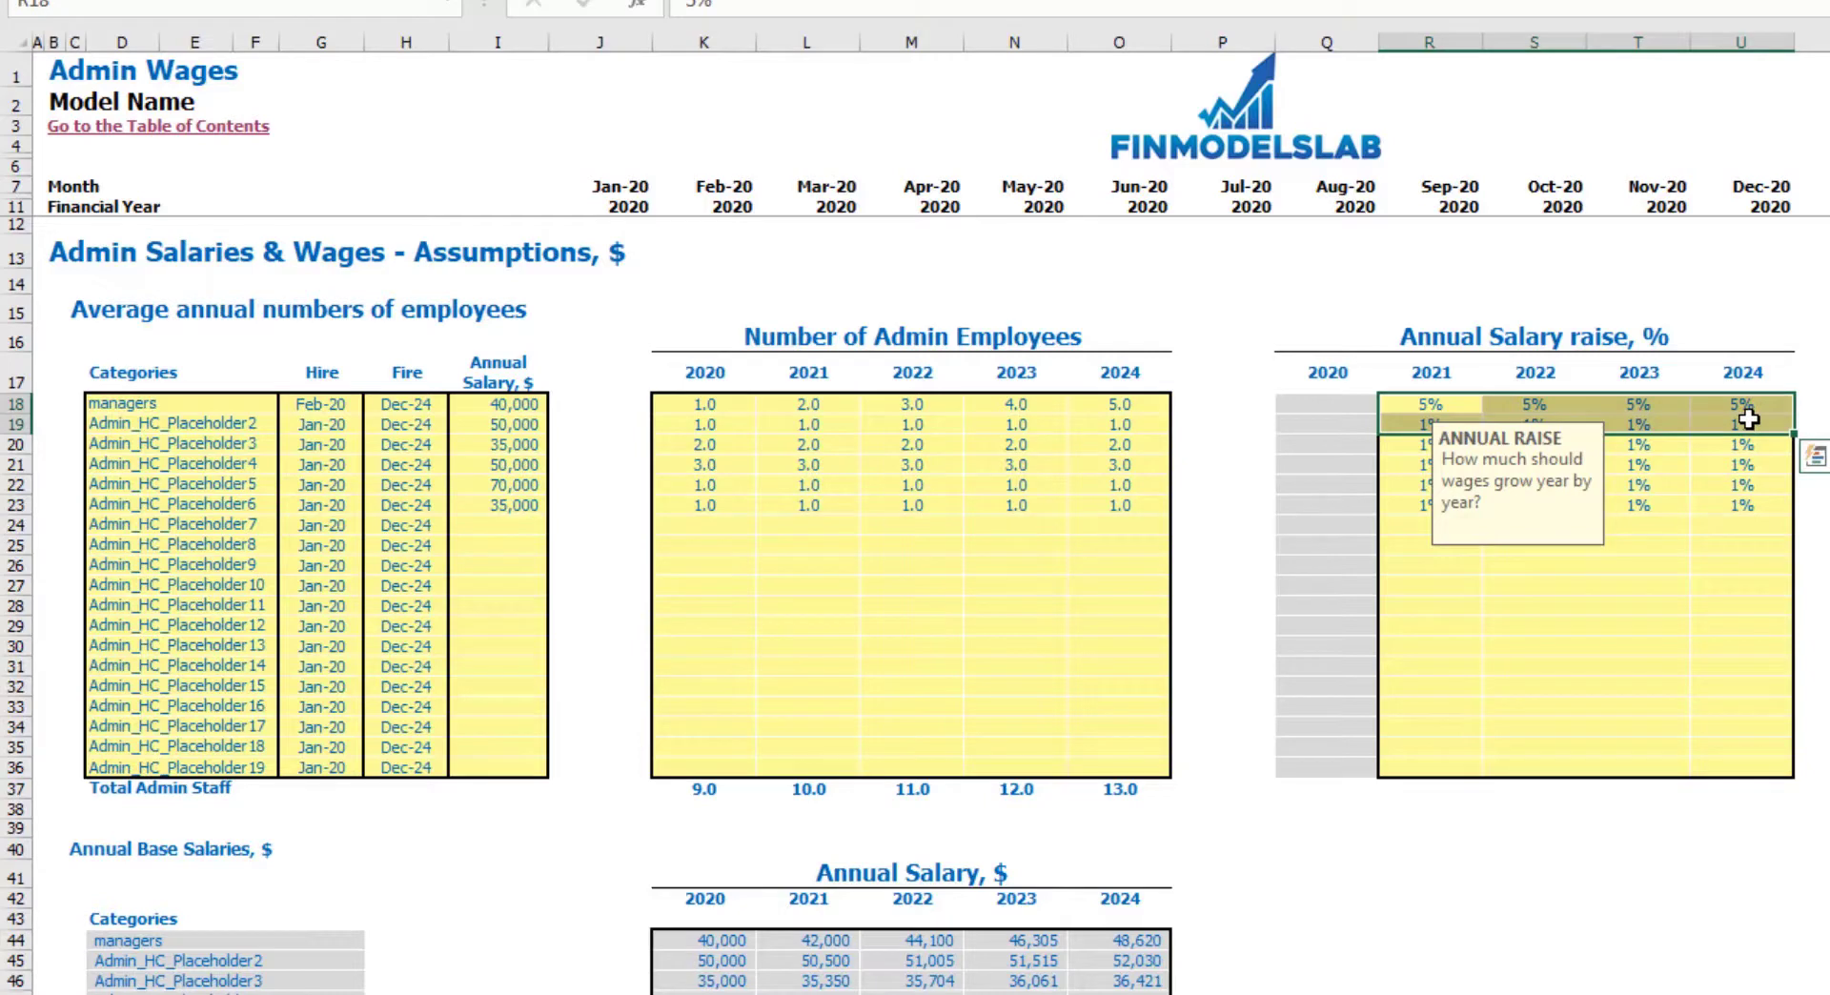
click(1427, 400)
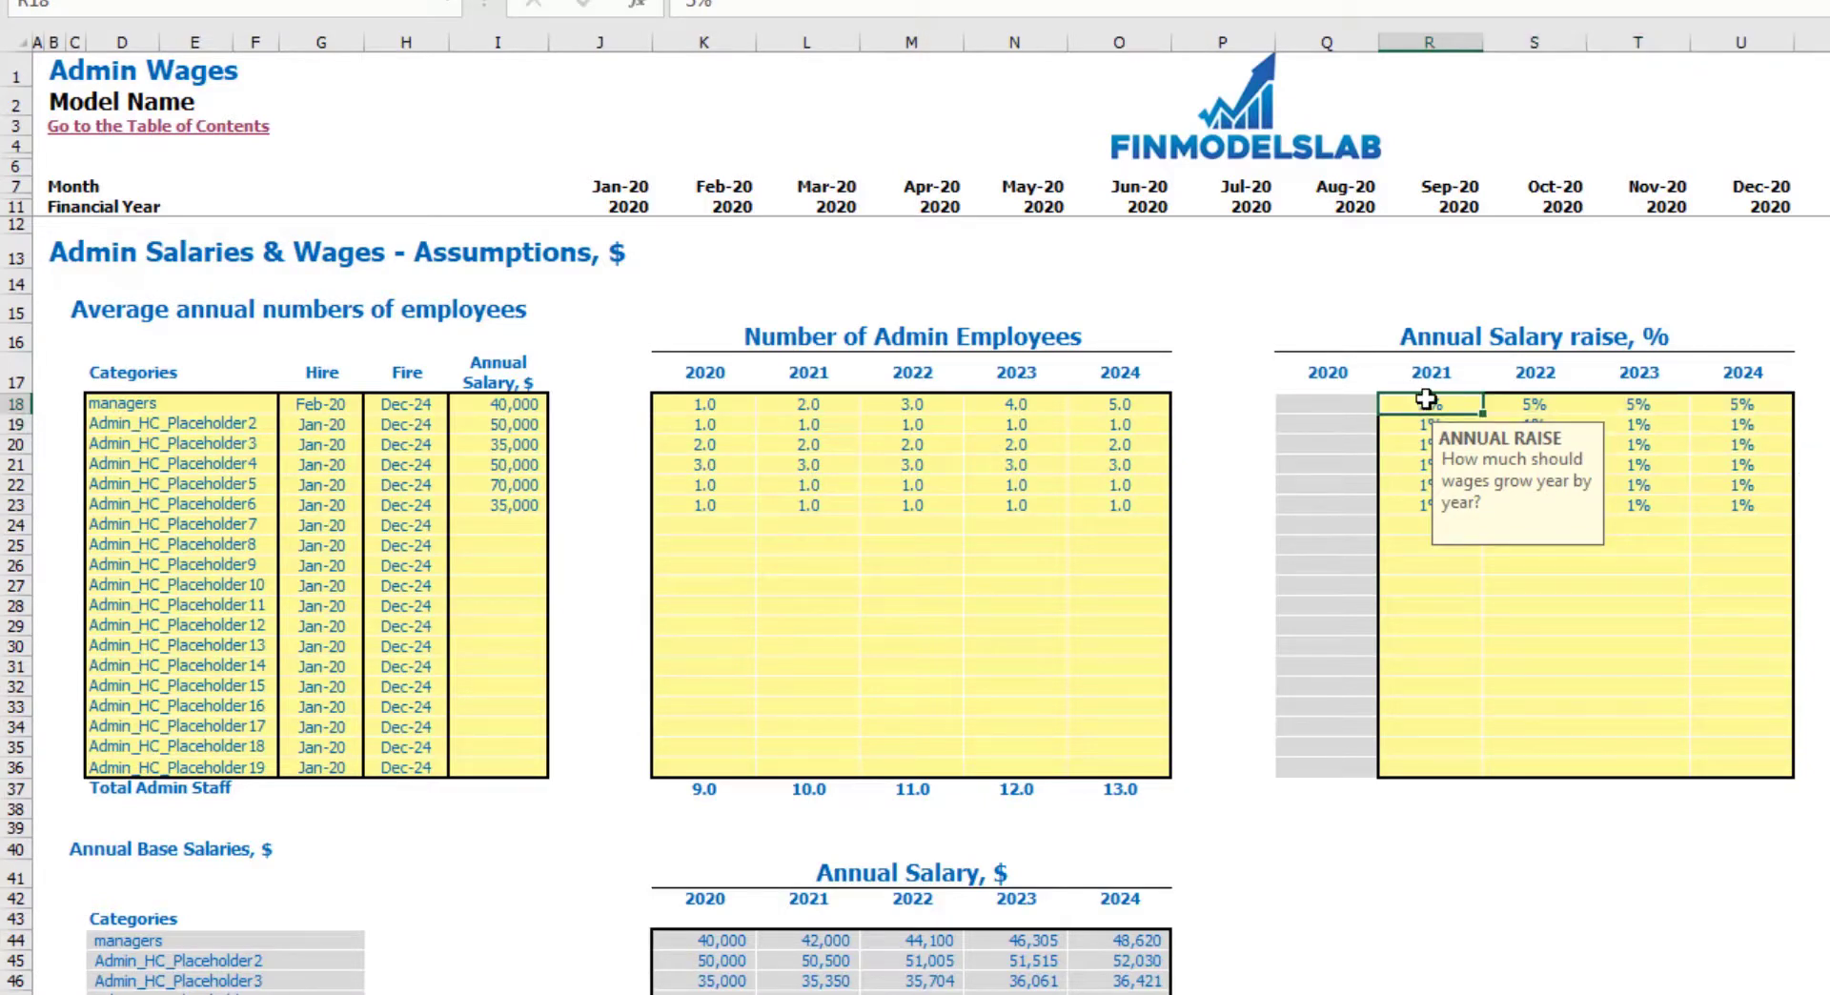
text(3)
key(Tab)
text(4)
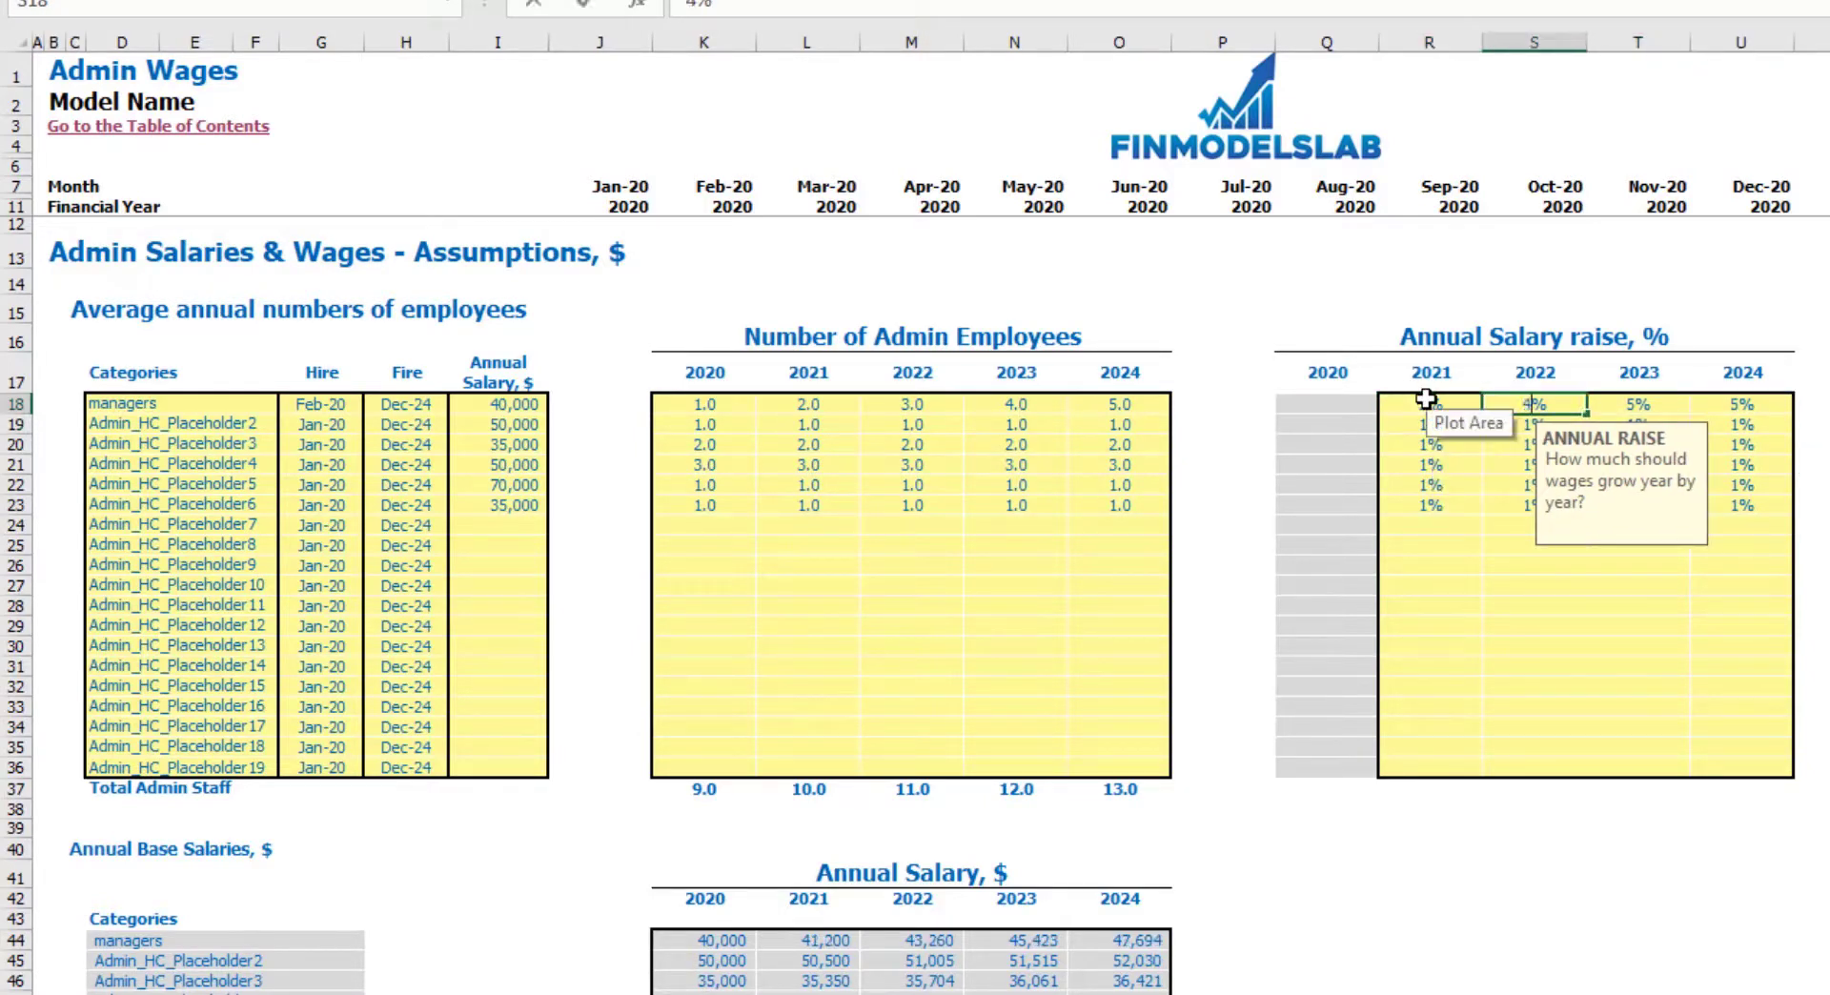
key(Tab)
key(Tab)
text(6)
key(Return)
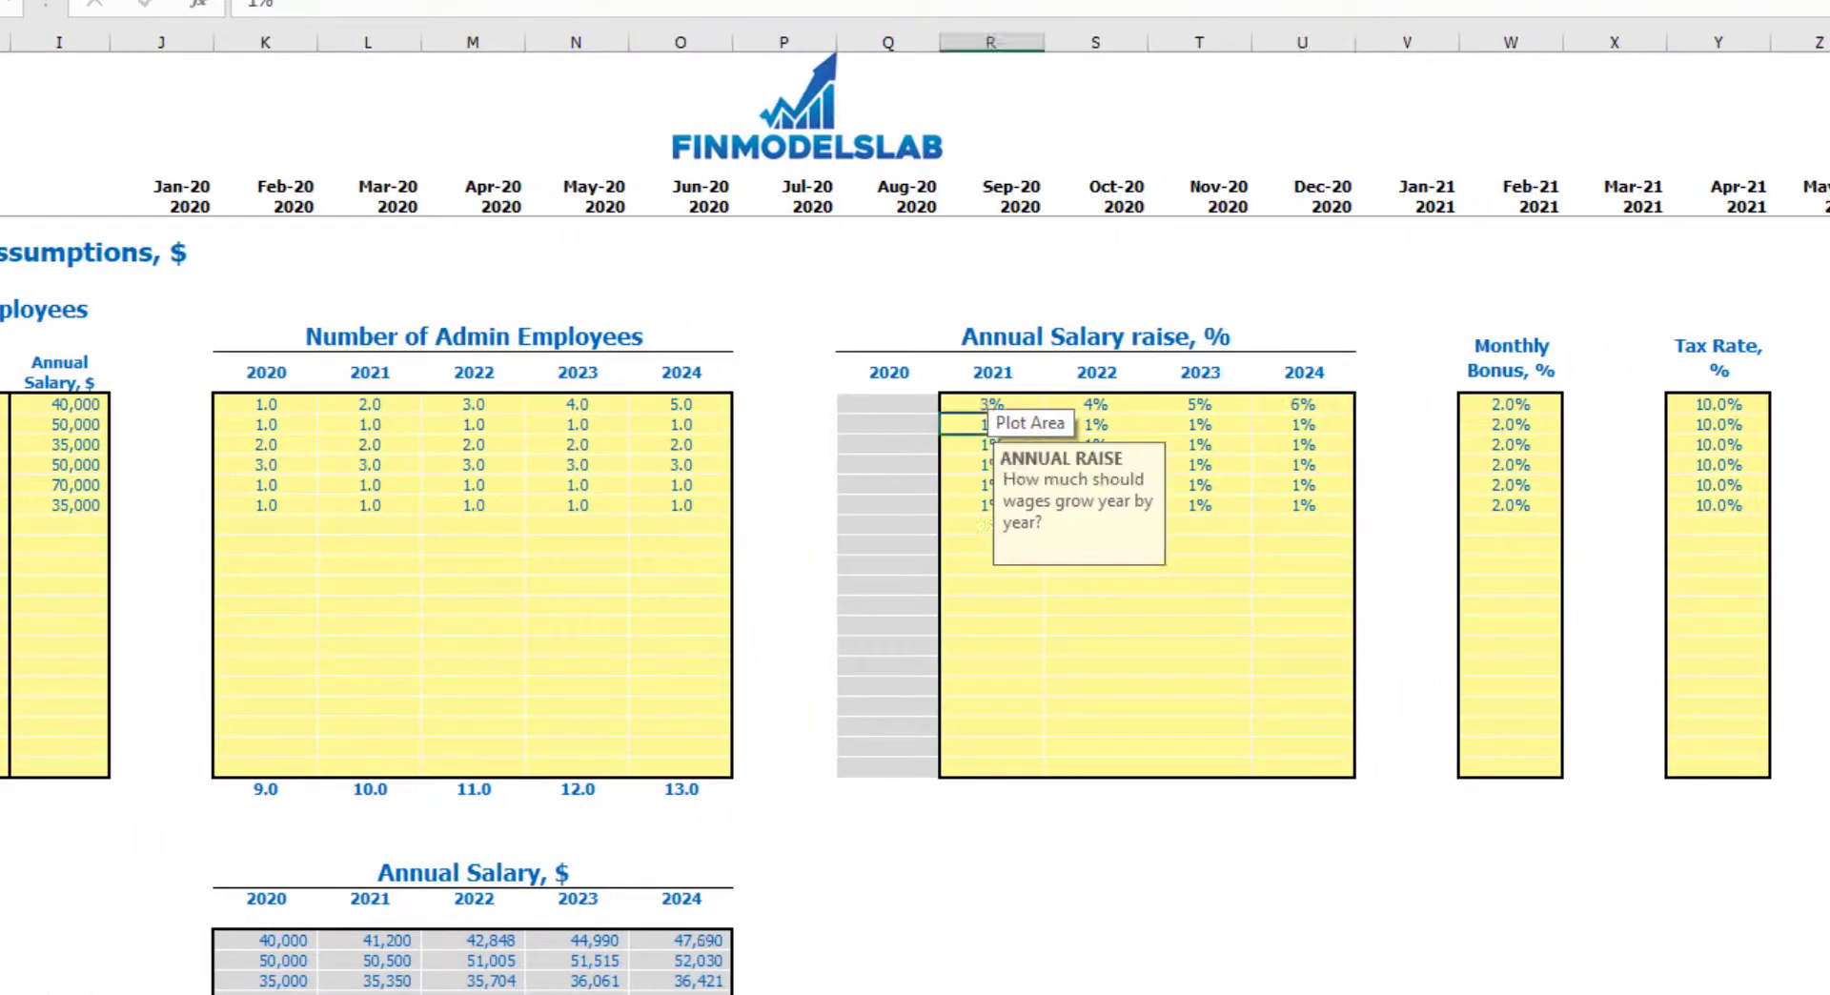
Set the managers' monthly bonus to 5% and their tax rate to 12%.
click(1525, 401)
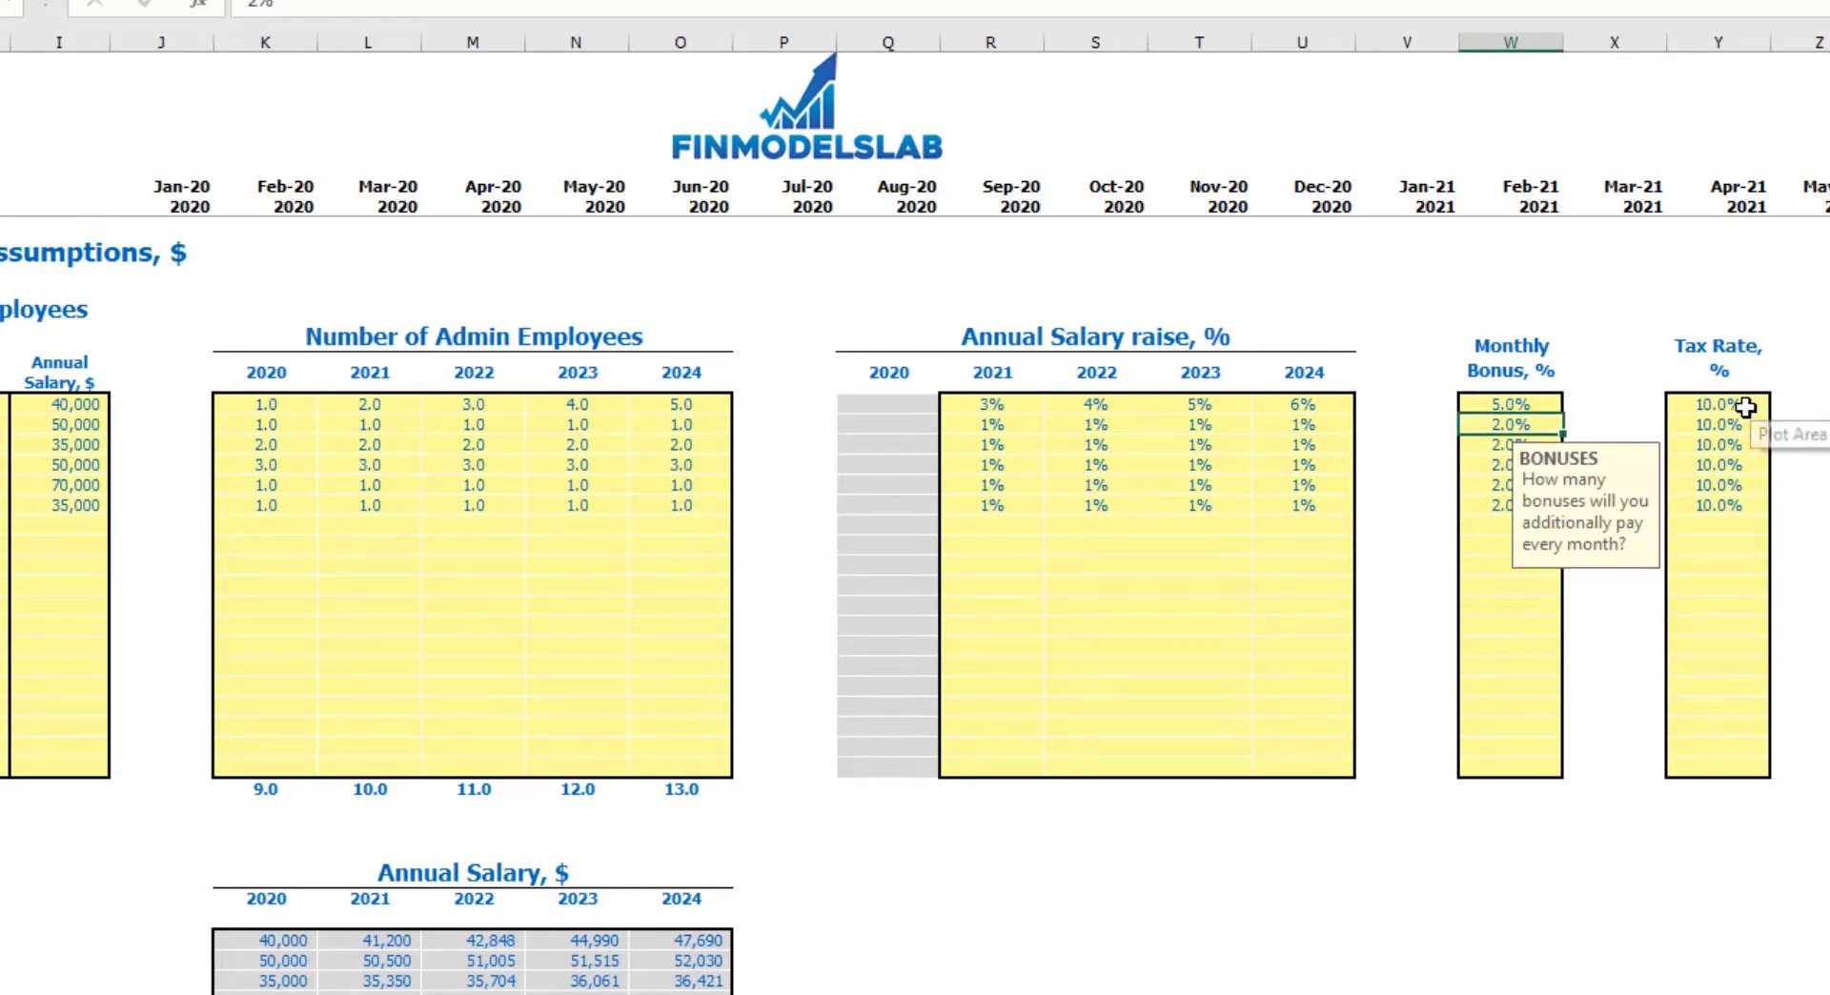
click(1746, 406)
text(12)
key(Return)
Compare the managers' yearly figures in the Annual Salary table with their base salary and annual raise percentages.
scroll(1702, 464, down, 4)
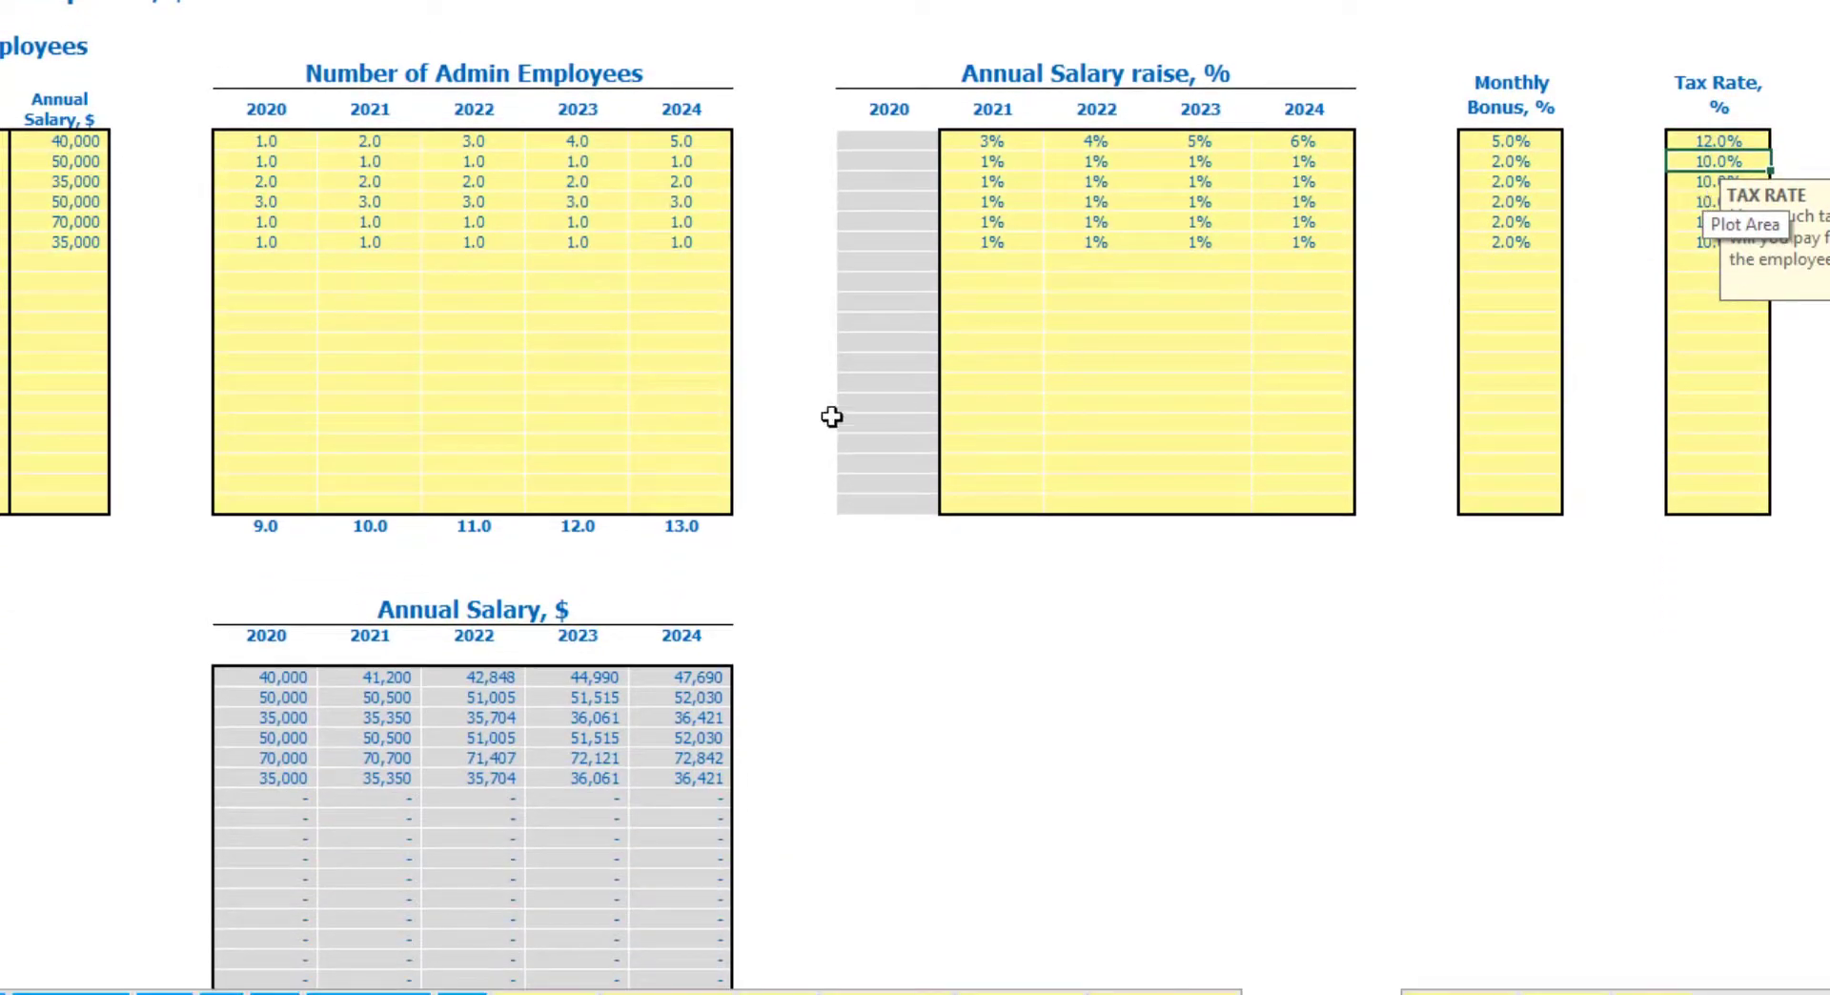
scroll(288, 503, down, 4)
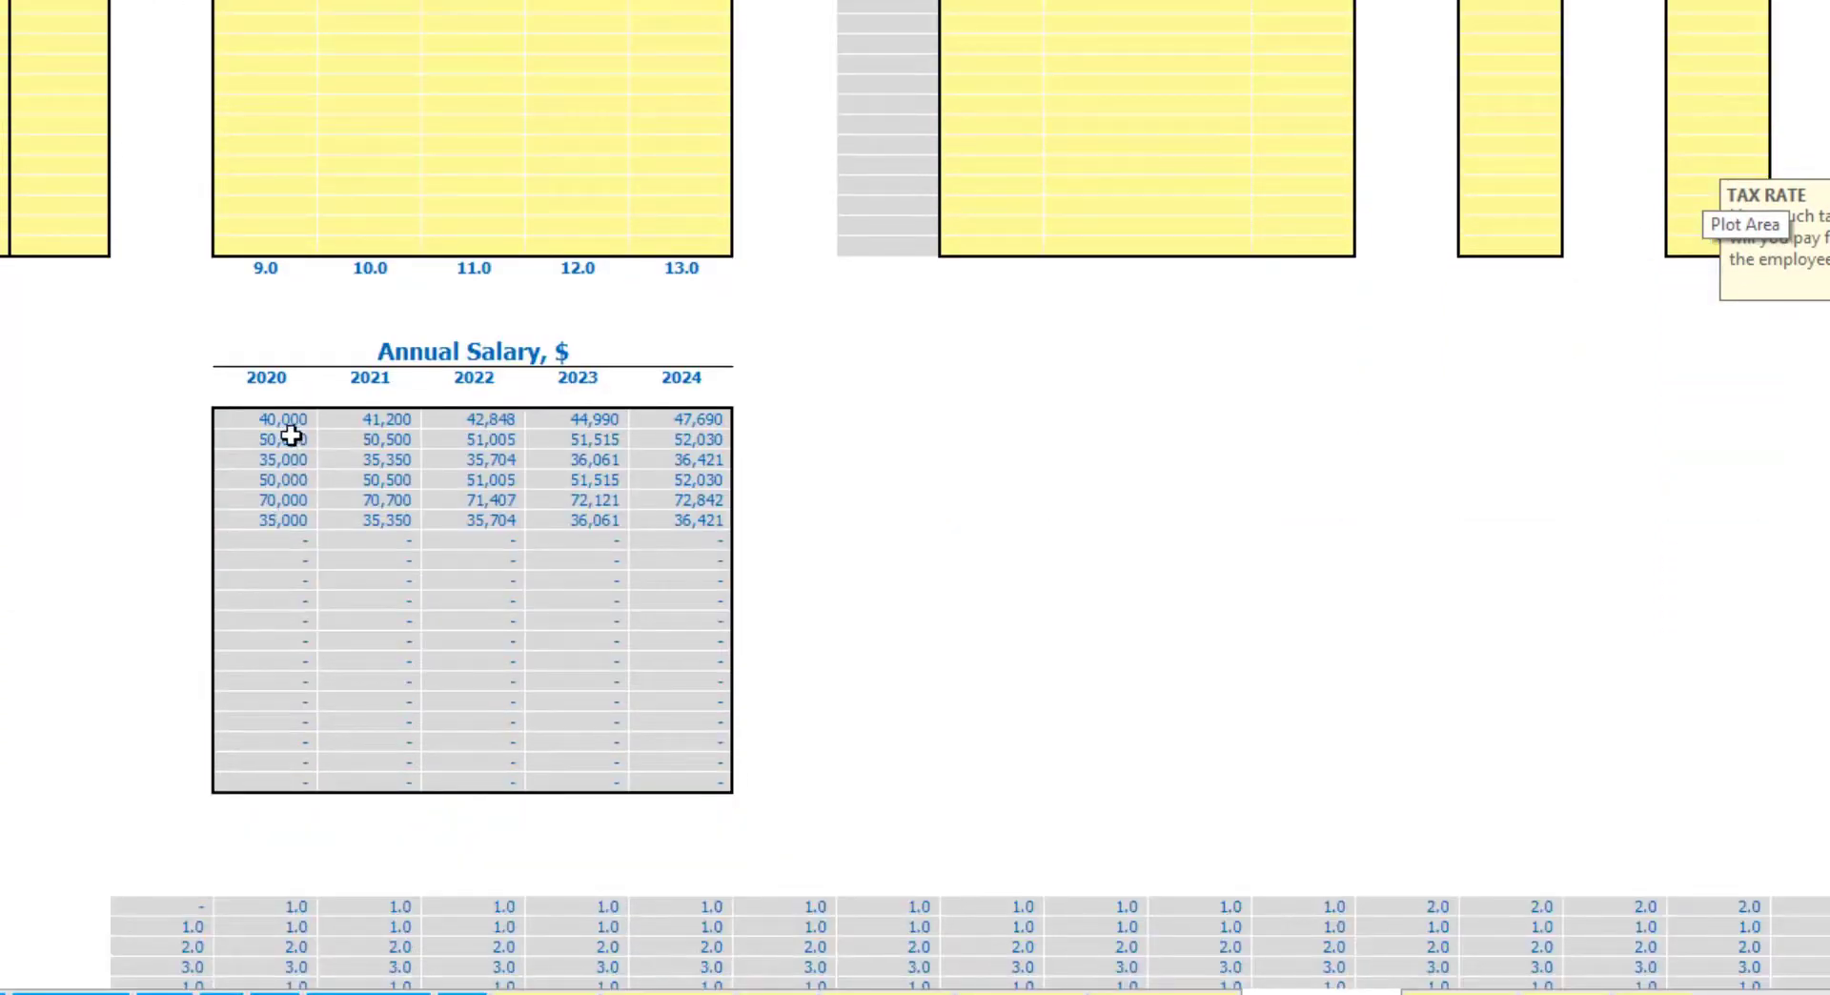
scroll(290, 435, up, 4)
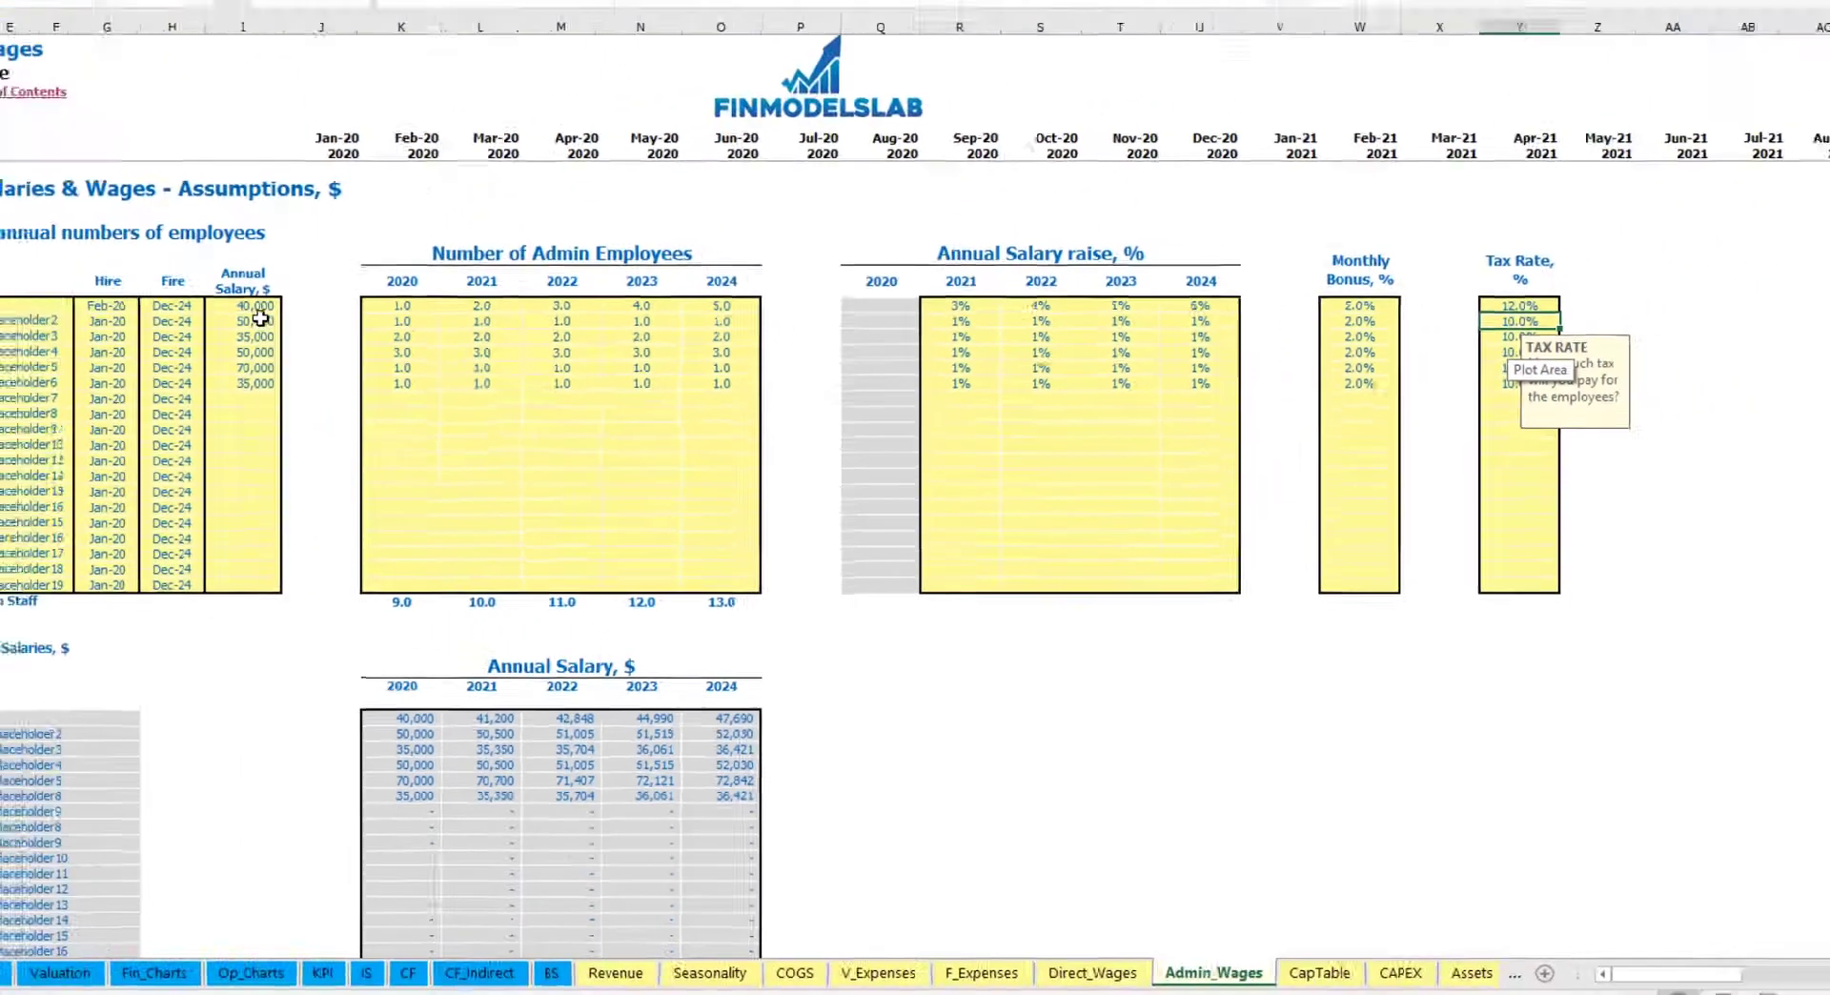
click(81, 145)
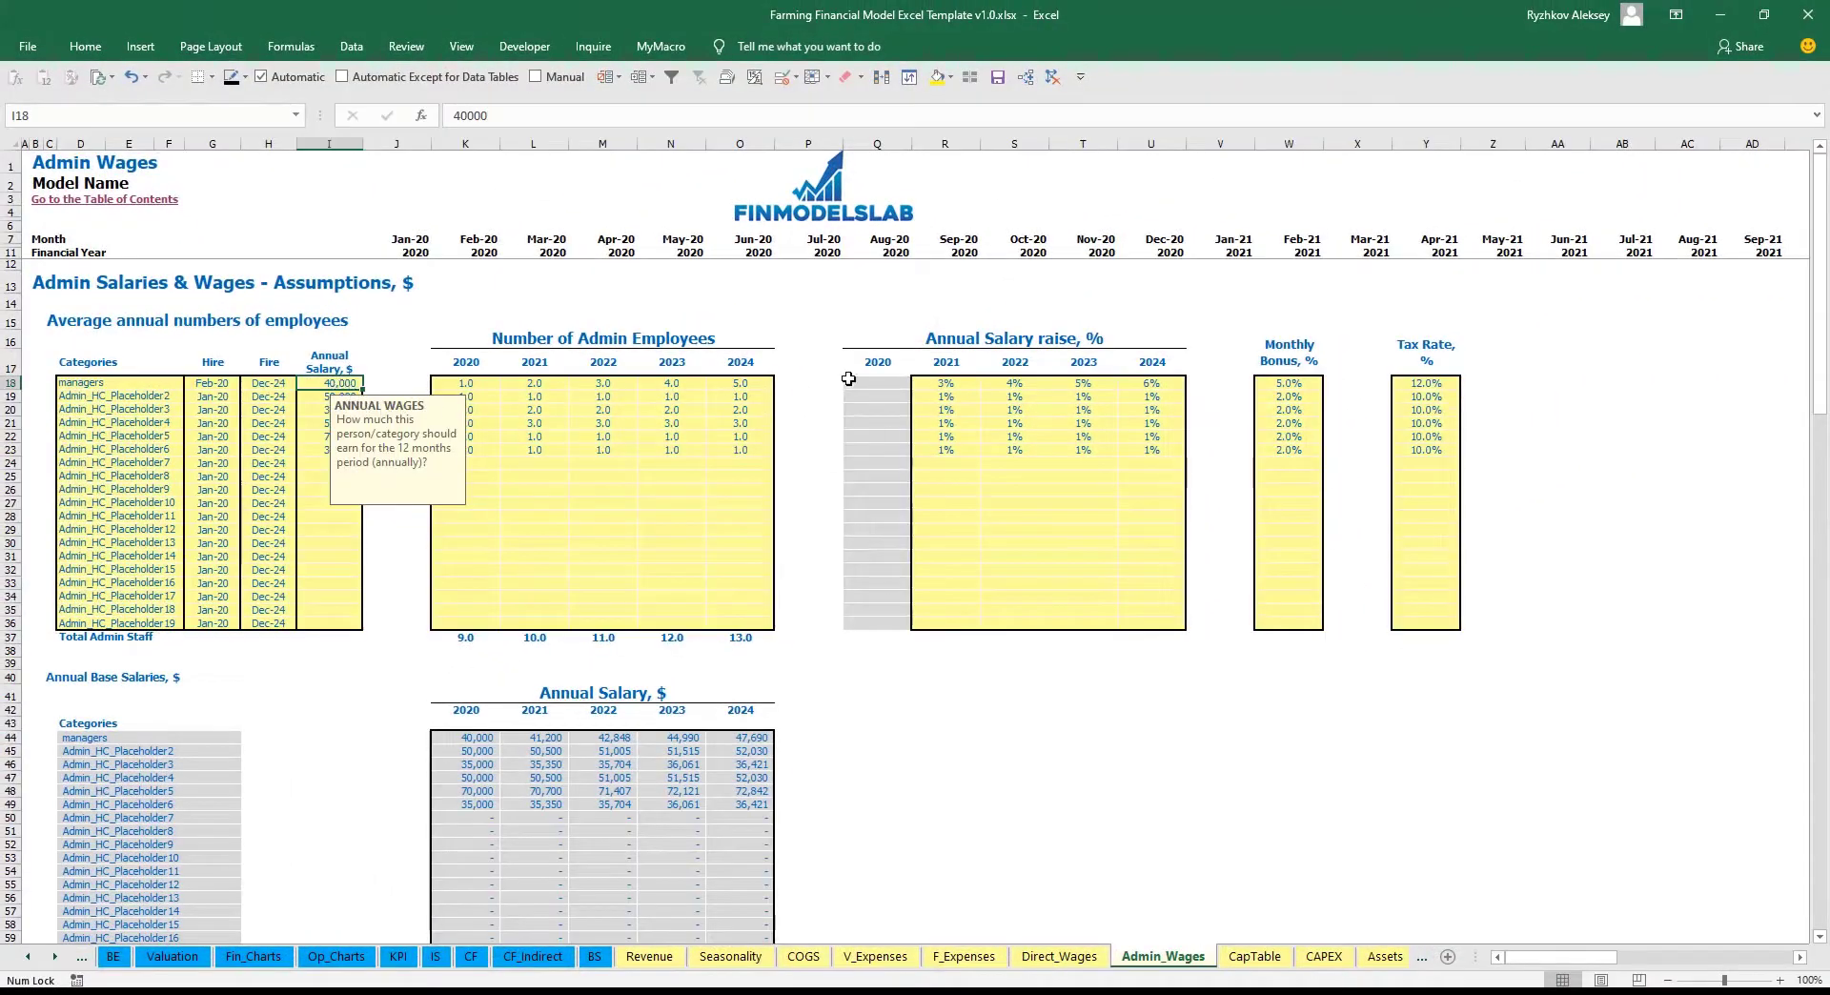
drag(943, 382, 1153, 384)
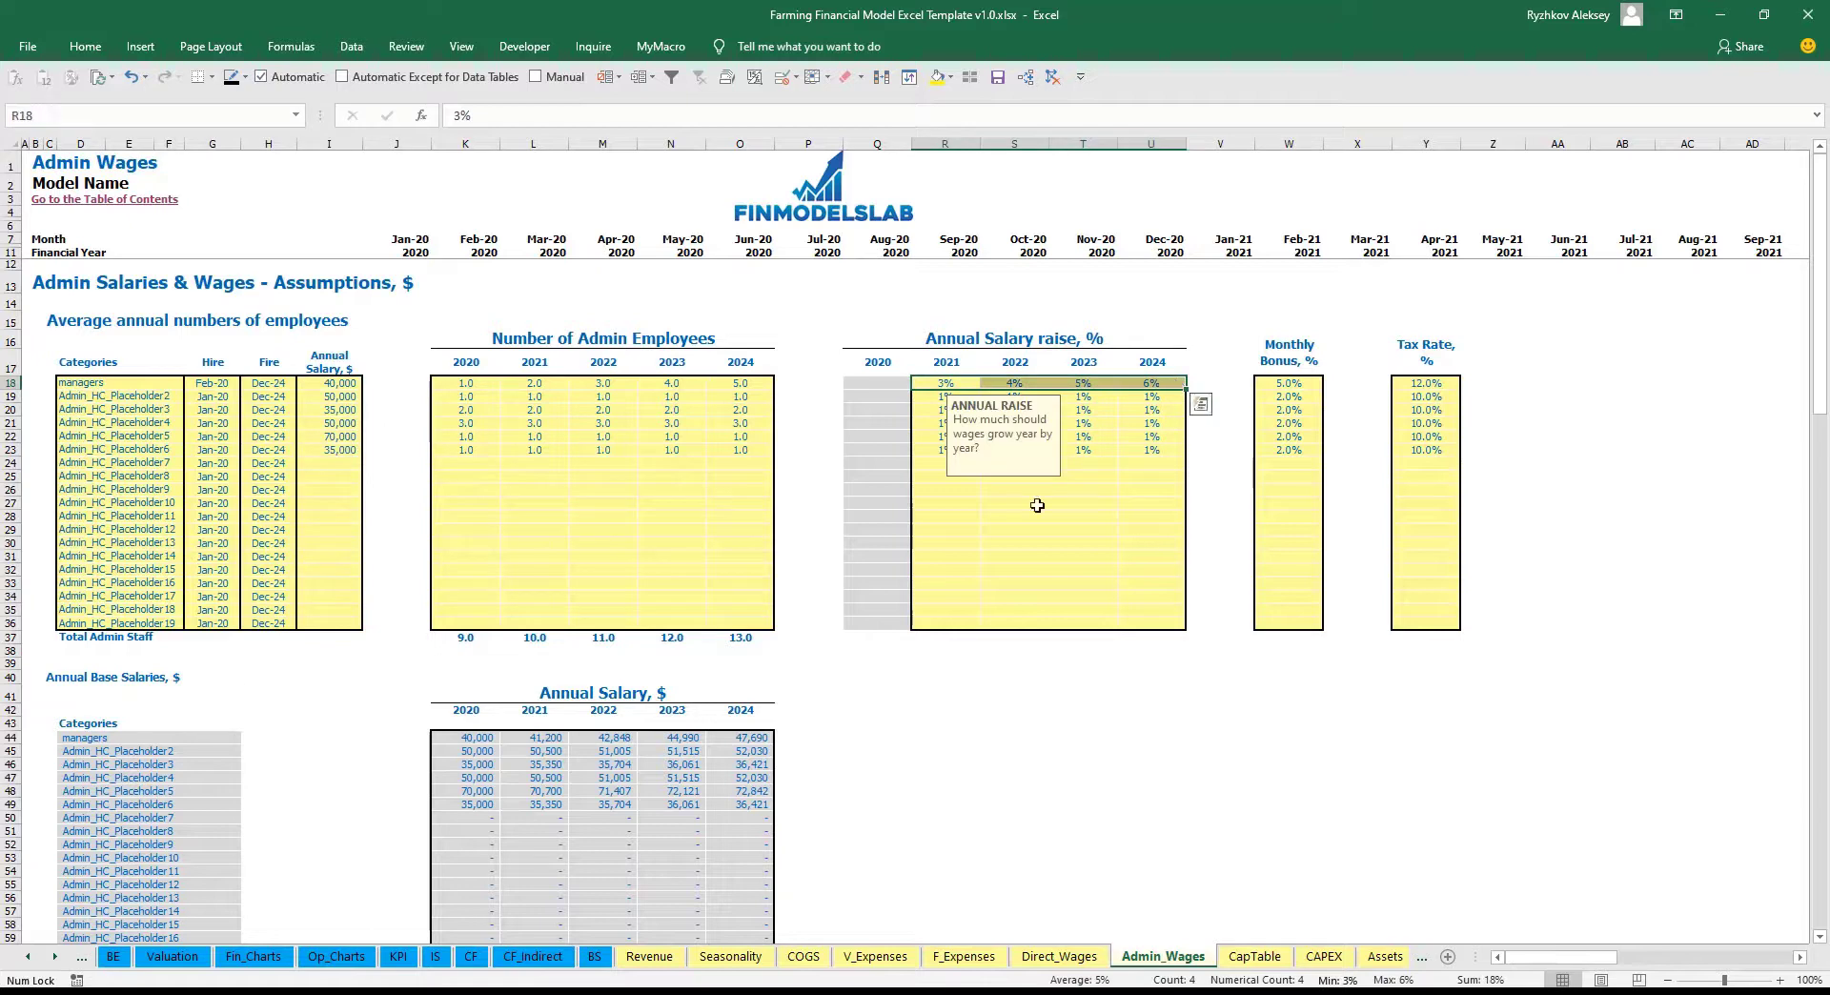
Check the managers' monthly headcount in Total Admin Staff Numbers against their hire date.
scroll(504, 719, down, 13)
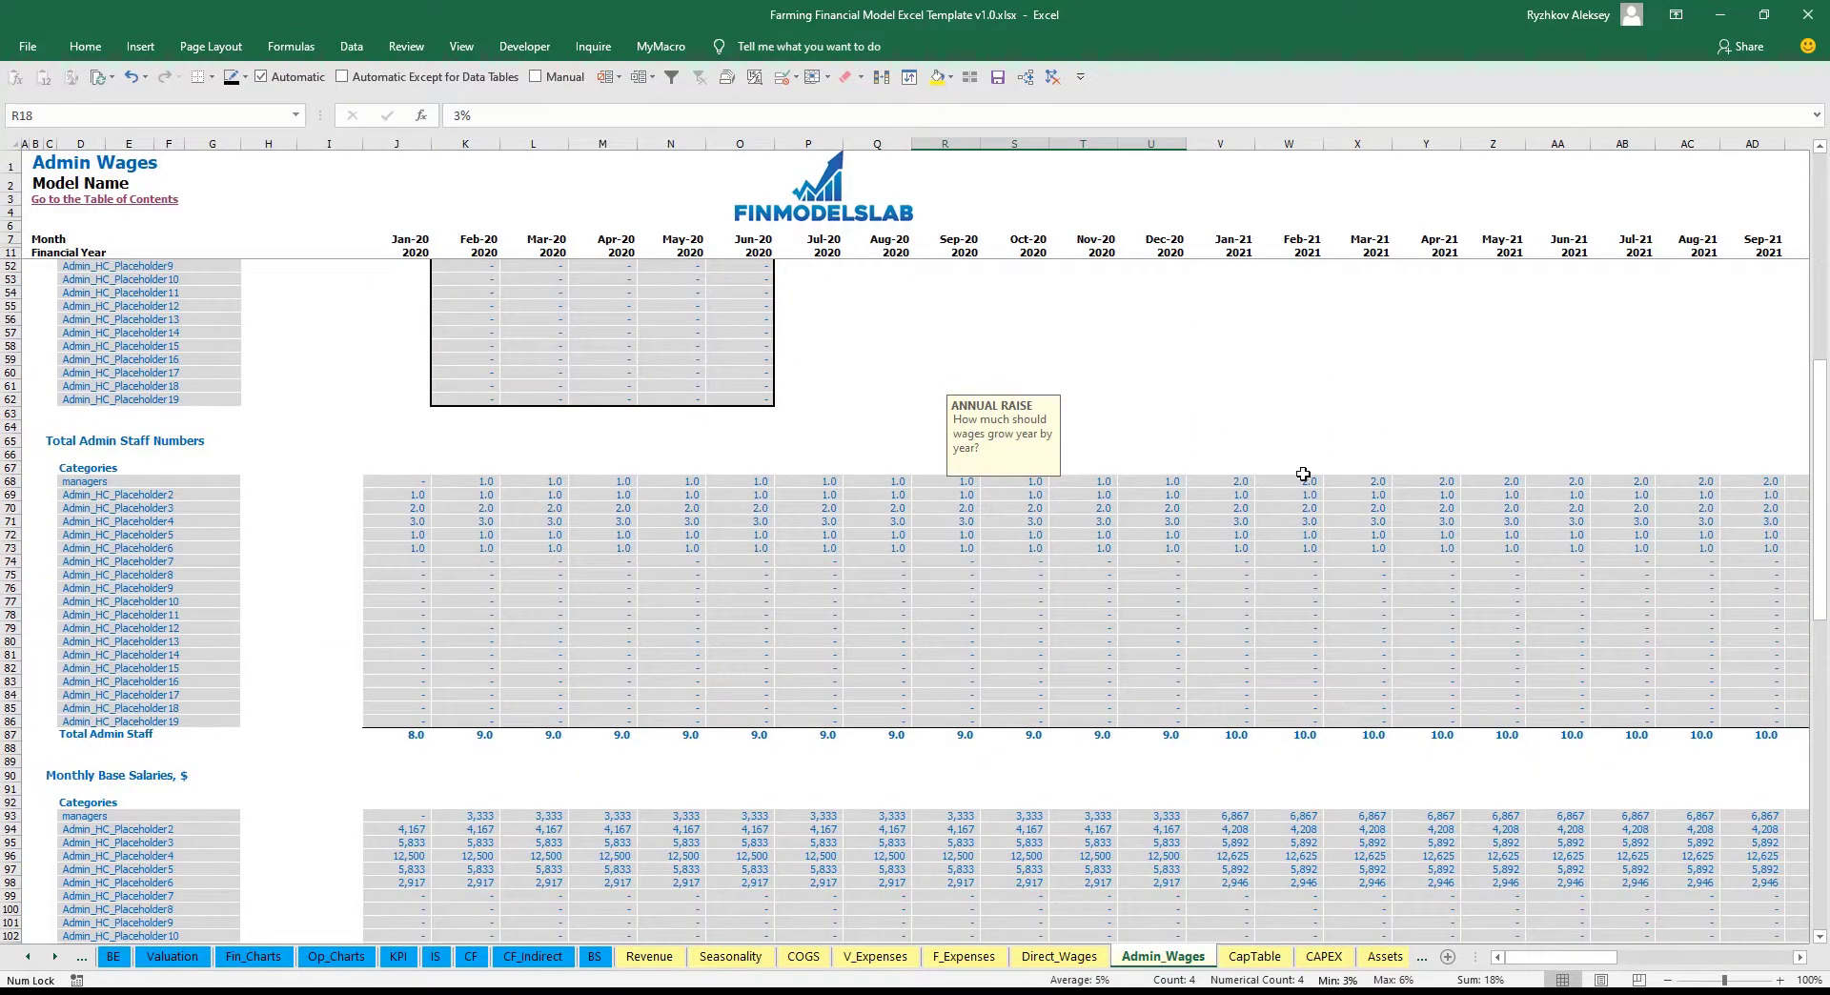
click(457, 478)
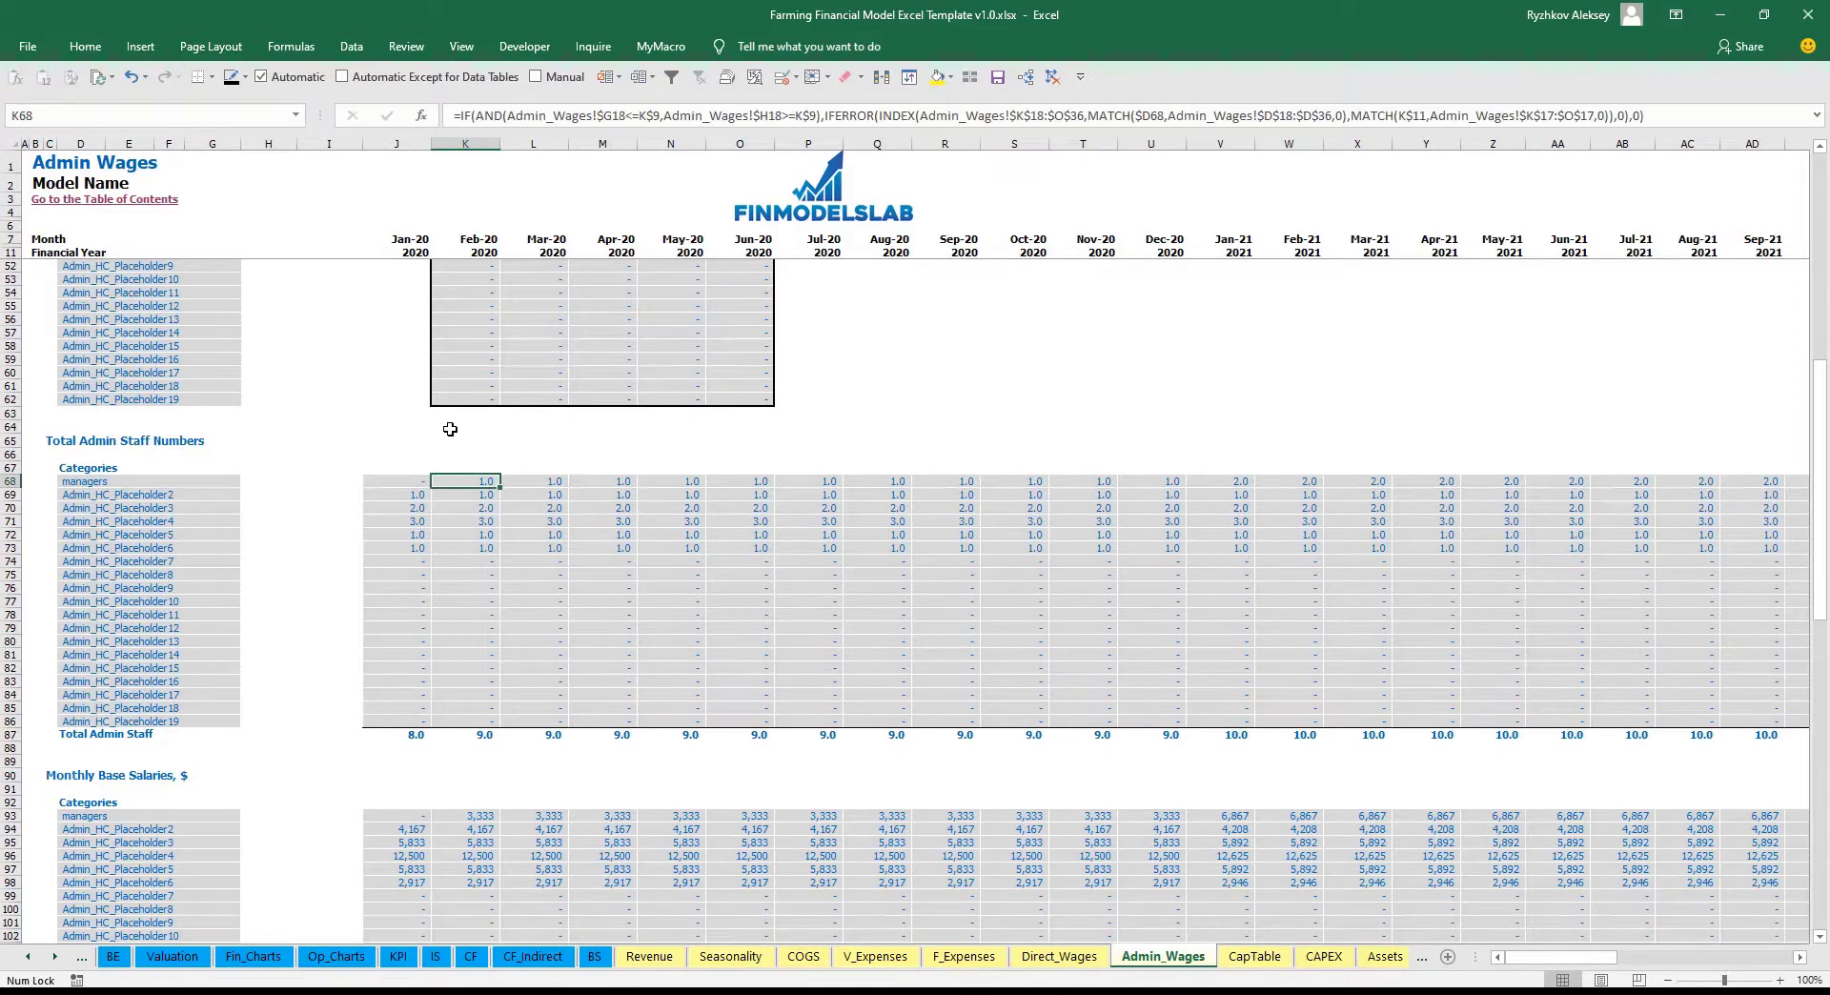
scroll(453, 430, up, 13)
click(215, 382)
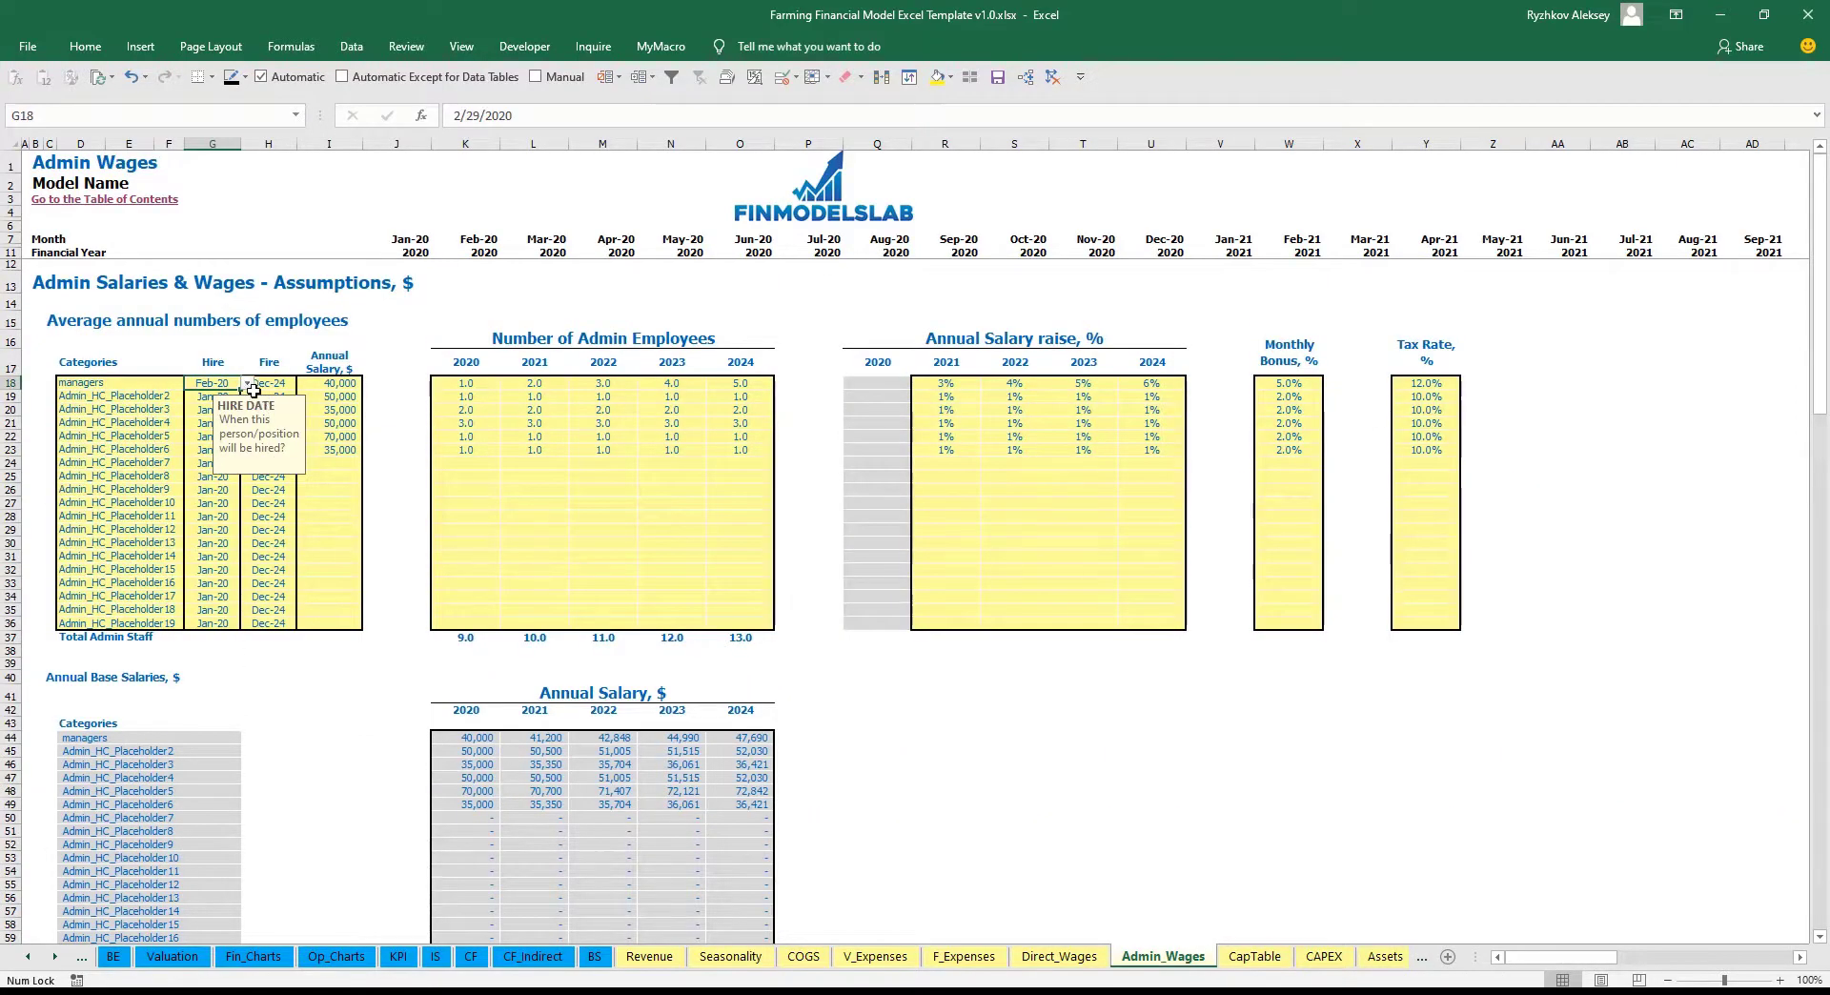
Review the admin staff's Monthly Base Salaries, Monthly Bonus and Monthly Base Taxes tables, including their totals.
scroll(363, 467, down, 13)
scroll(407, 515, down, 7)
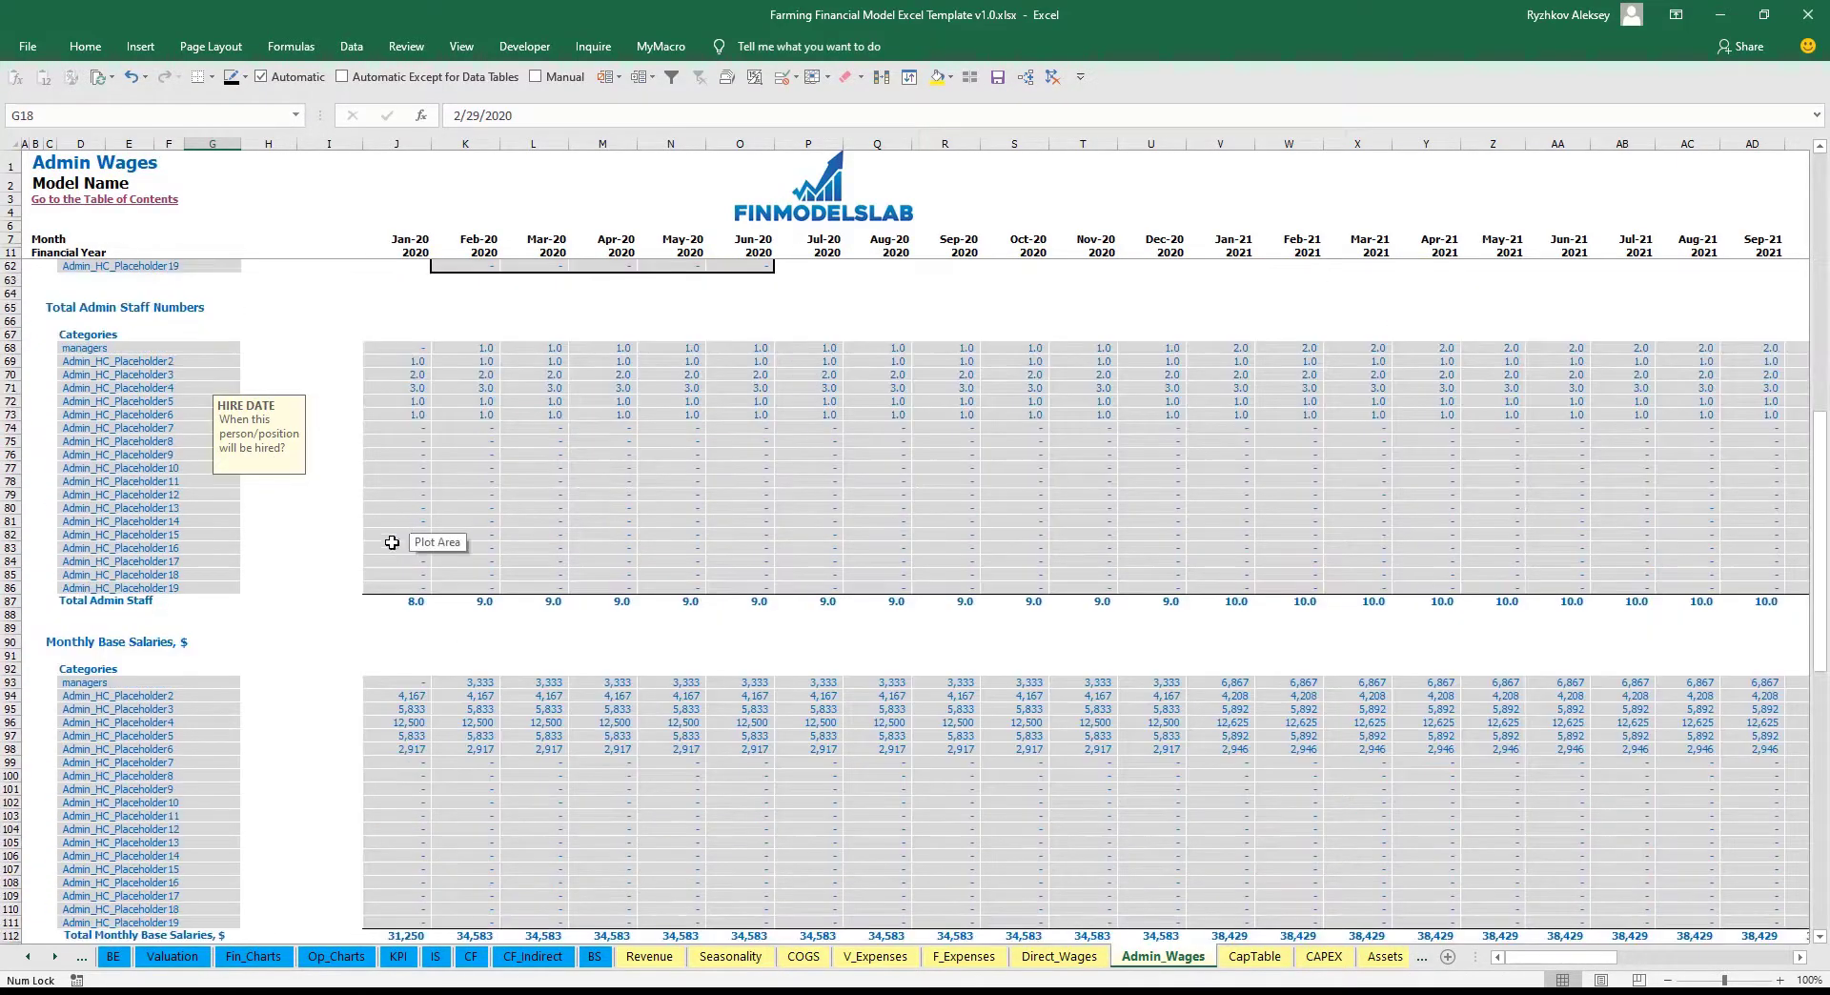
click(449, 507)
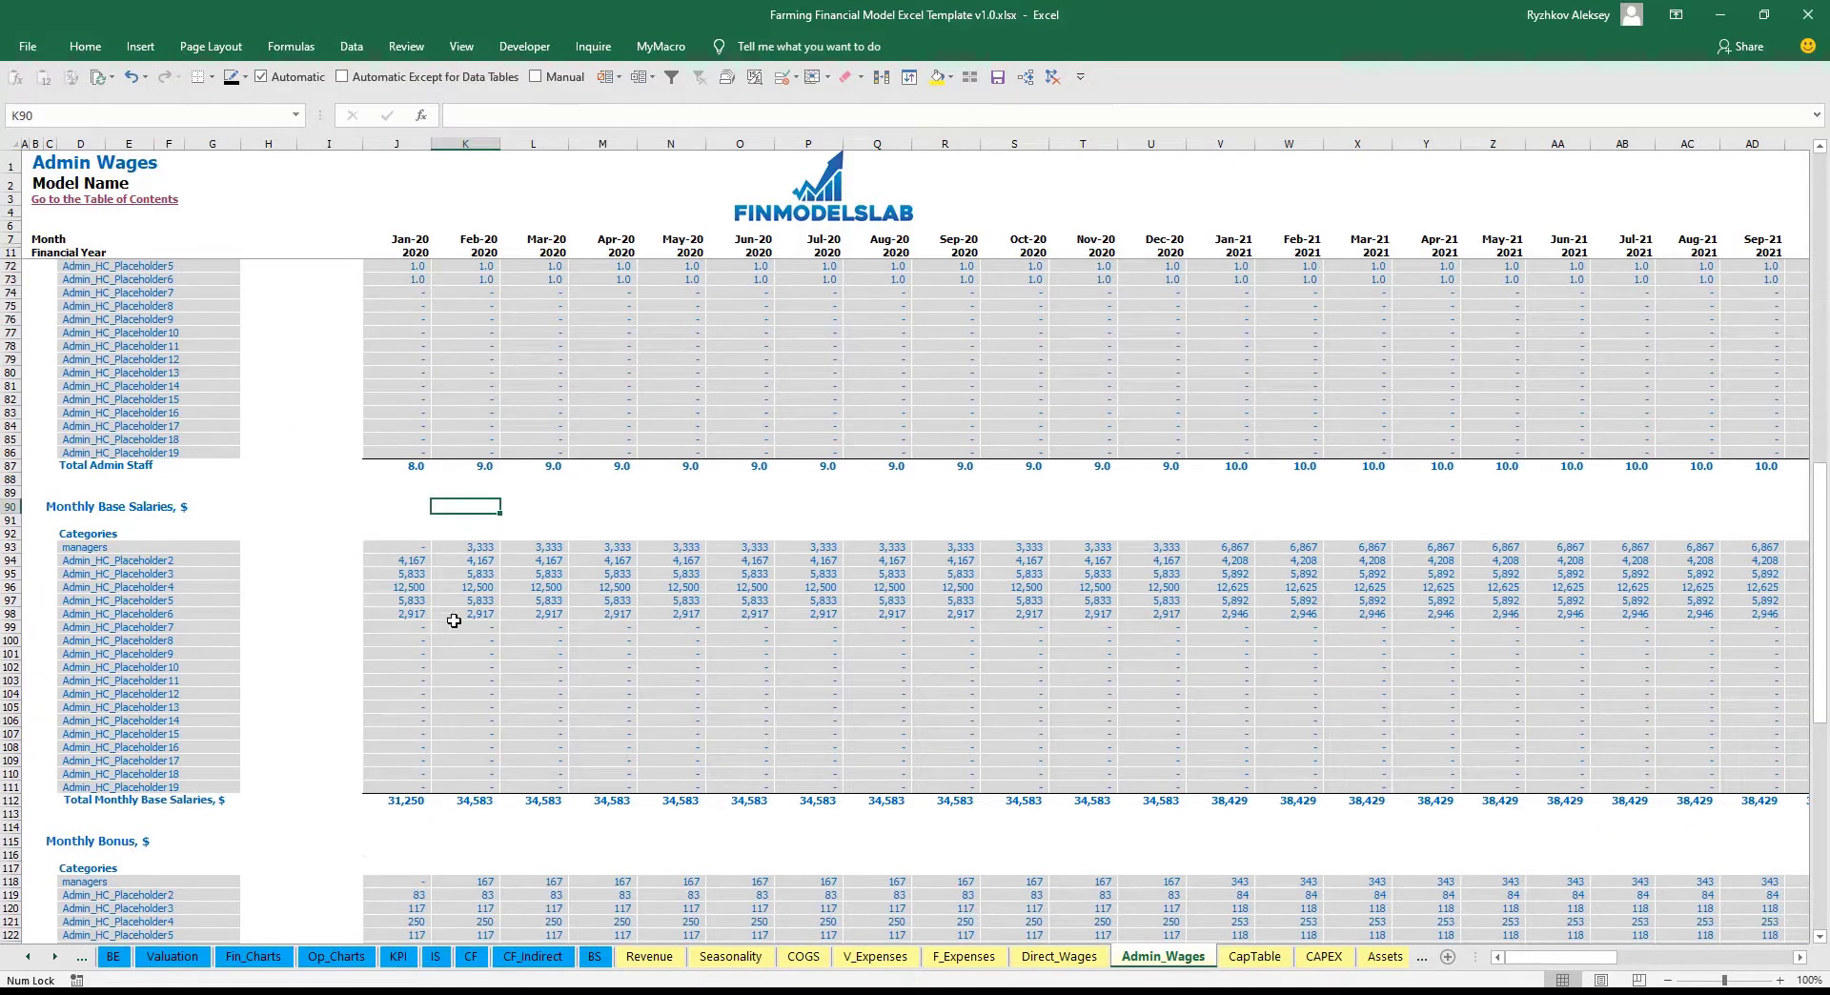
scroll(522, 728, down, 7)
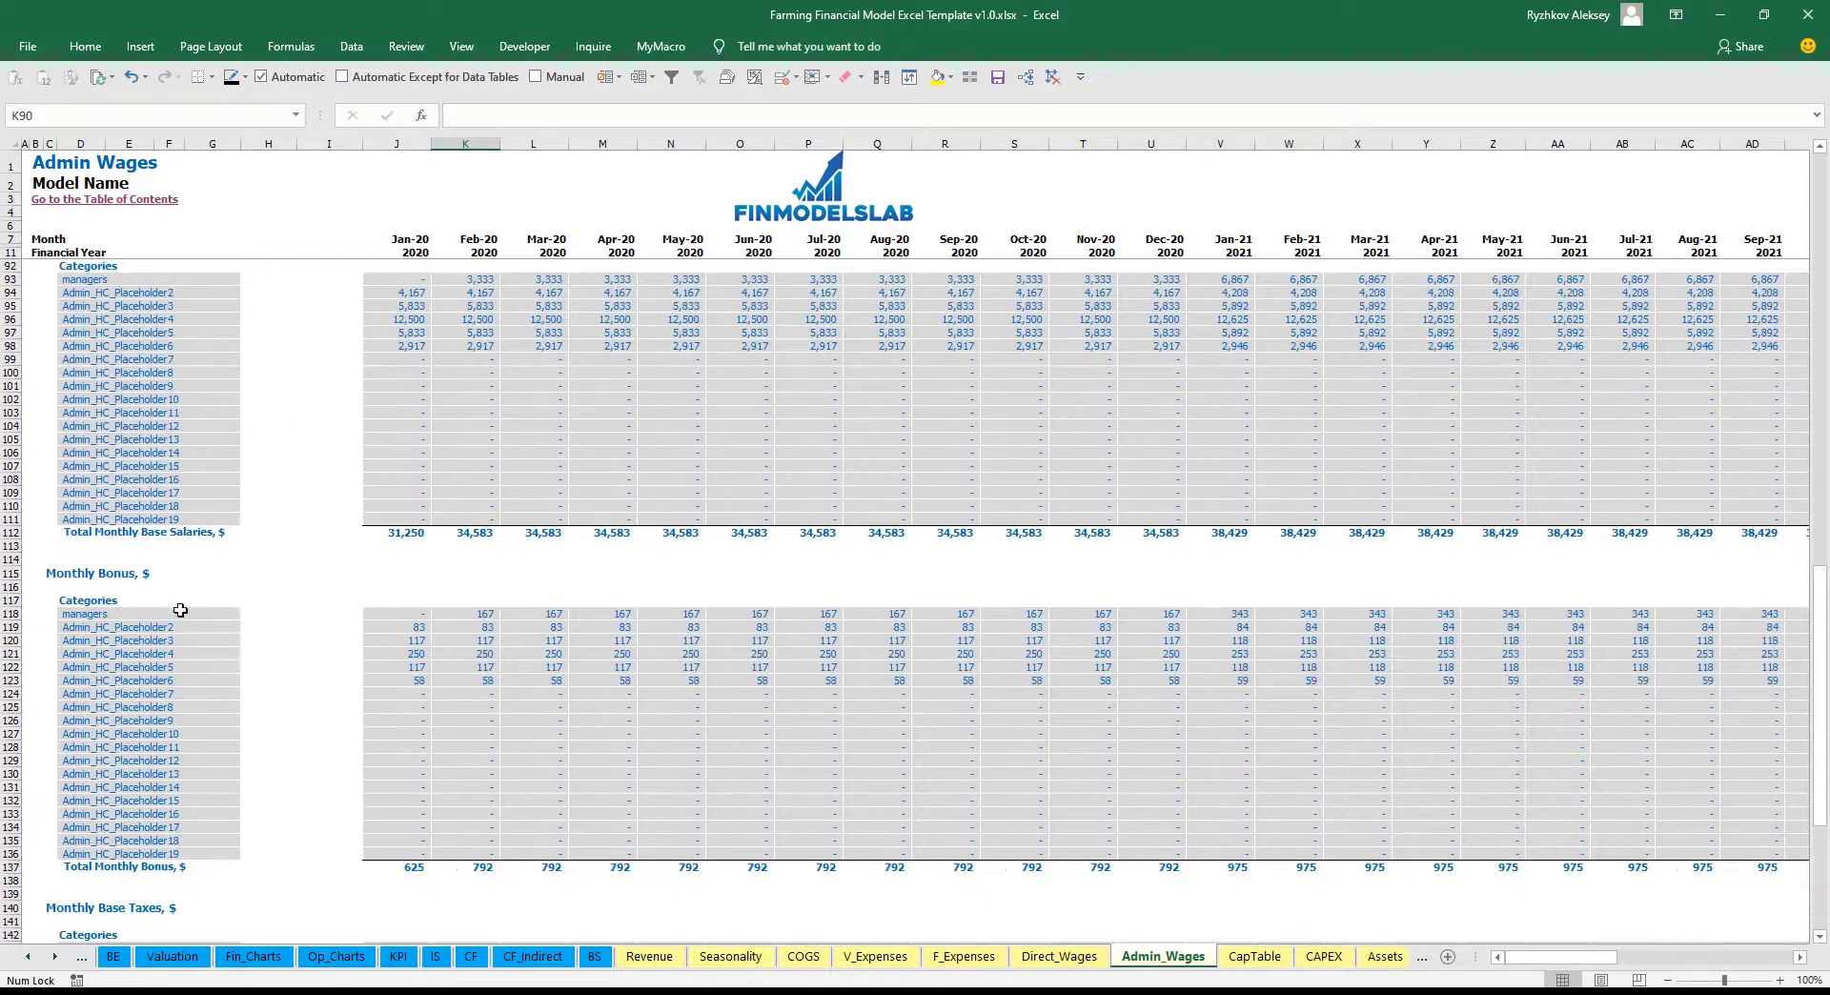
scroll(200, 617, down, 7)
scroll(172, 608, down, 3)
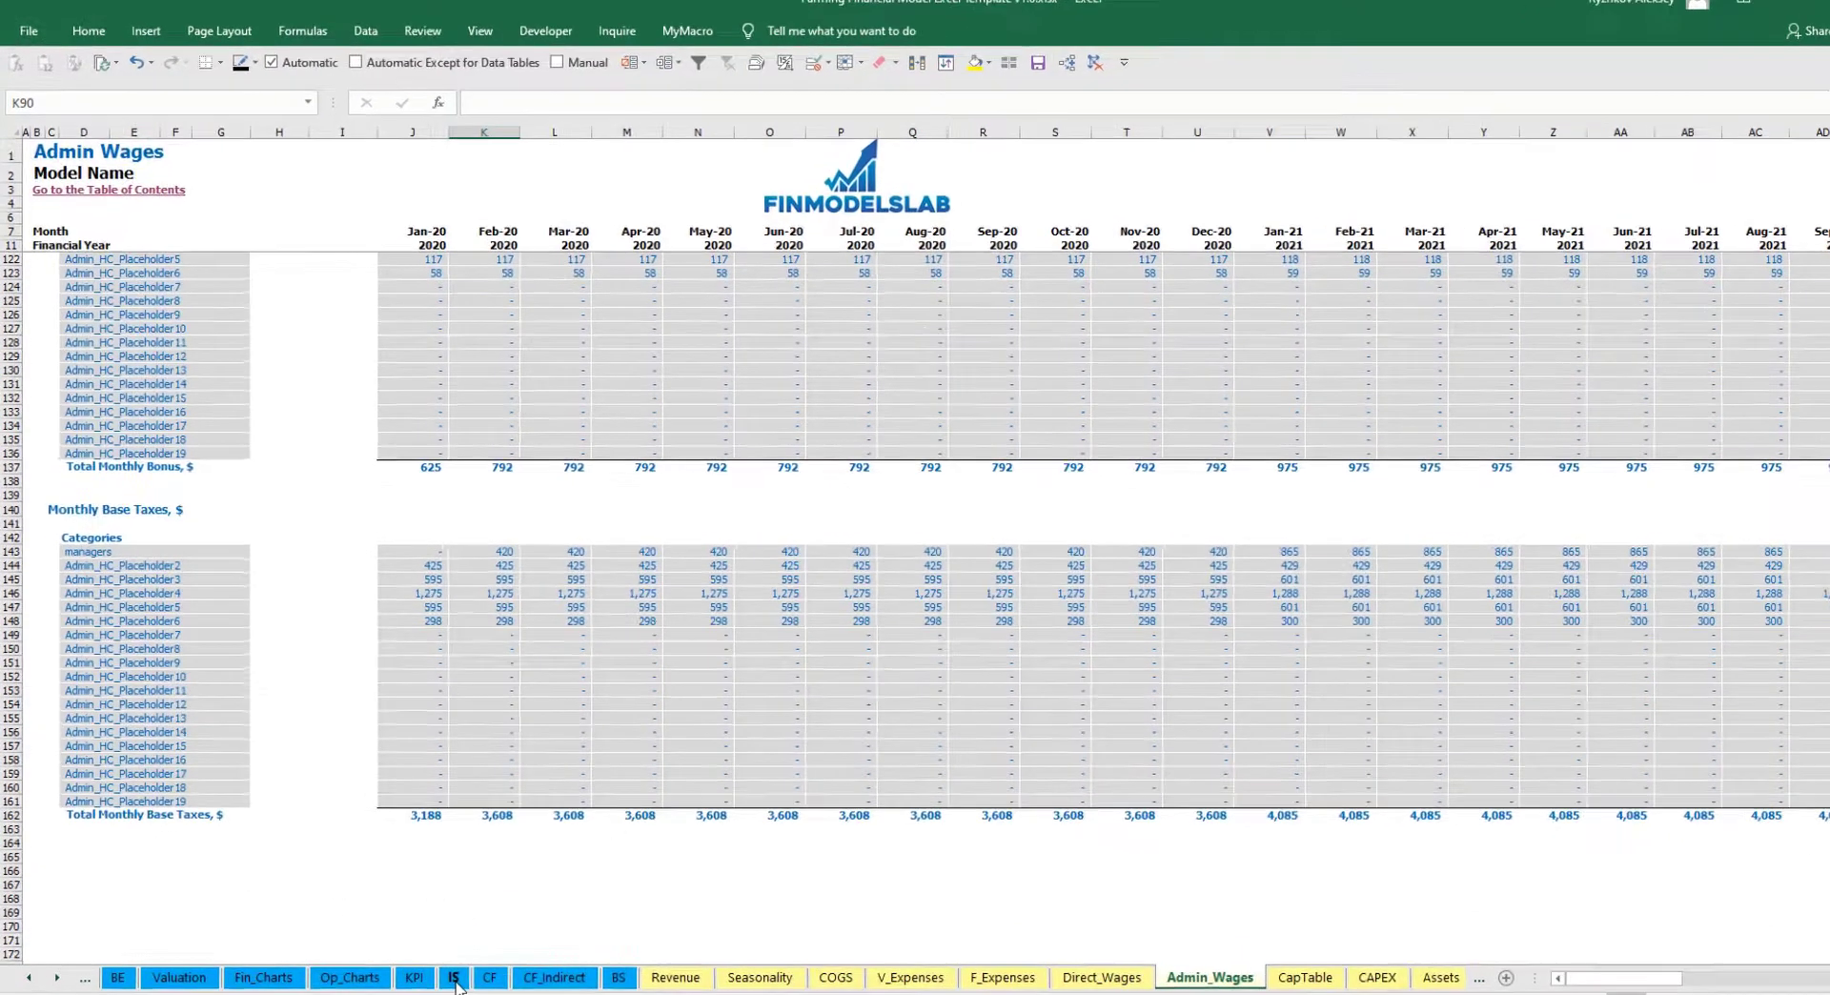
Expand Total Admin Salary and Wages in the Income Statement and examine each staff category's monthly costs.
click(434, 956)
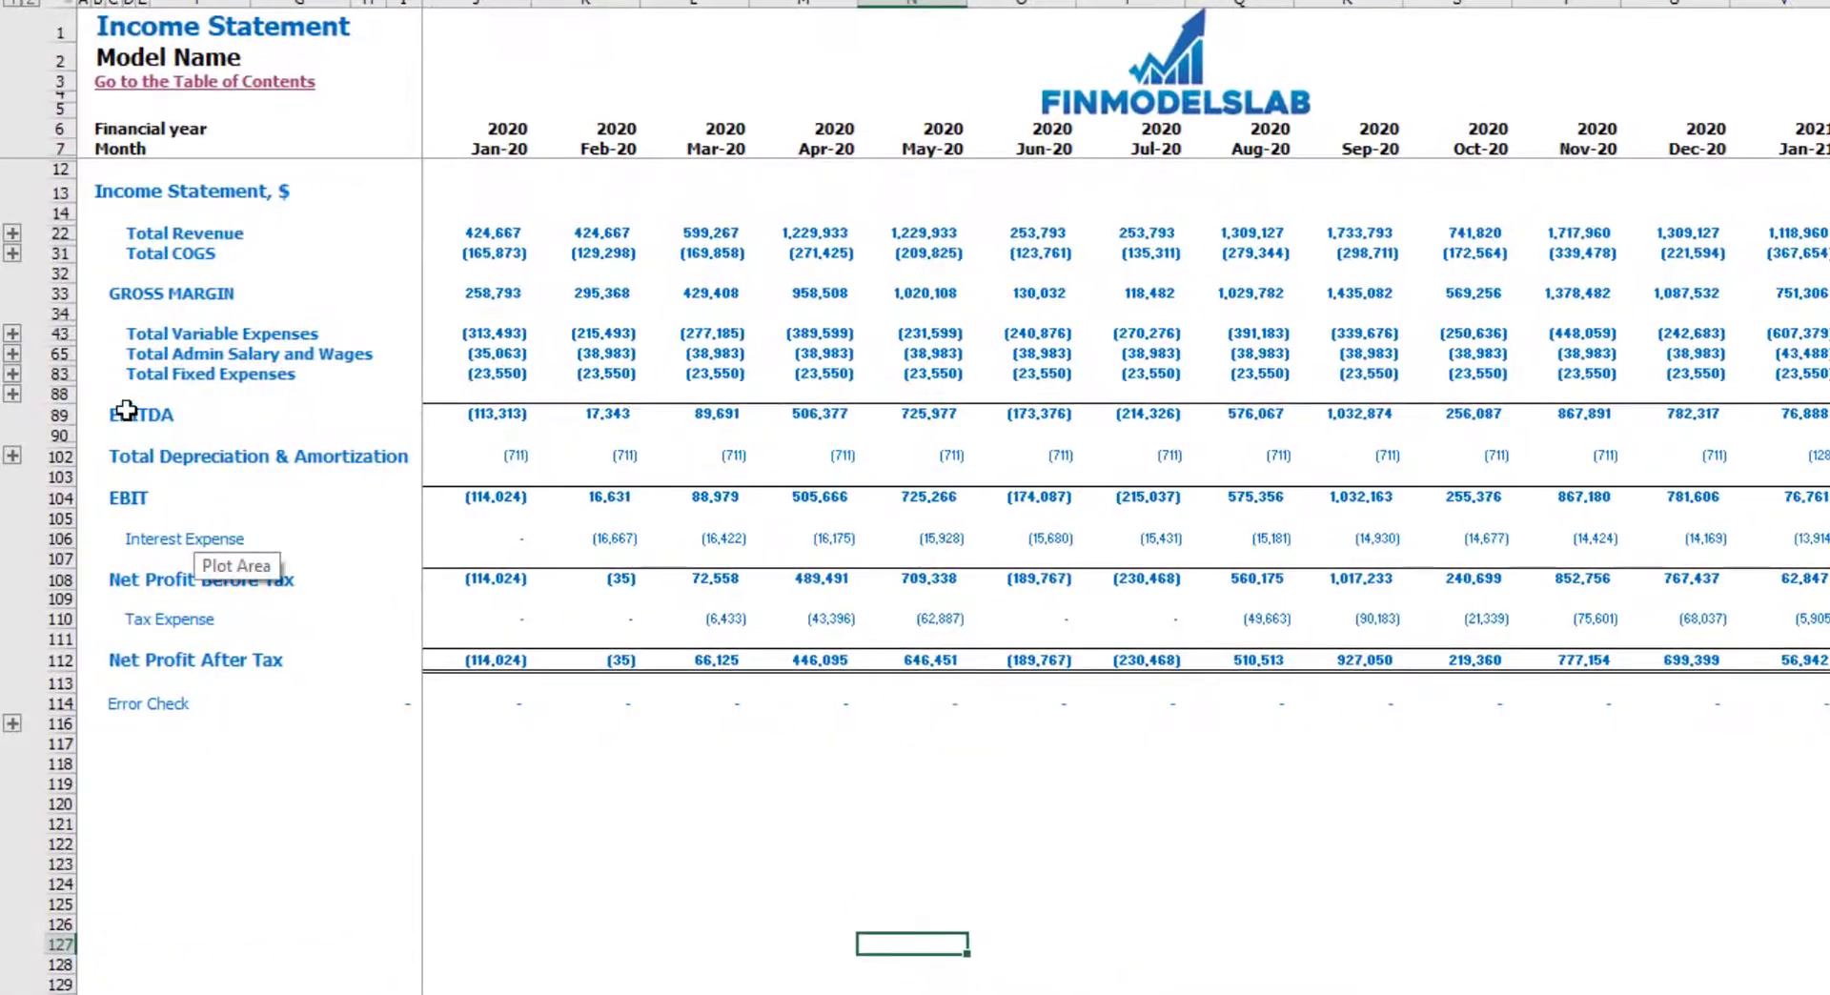
click(12, 354)
drag(129, 393, 130, 755)
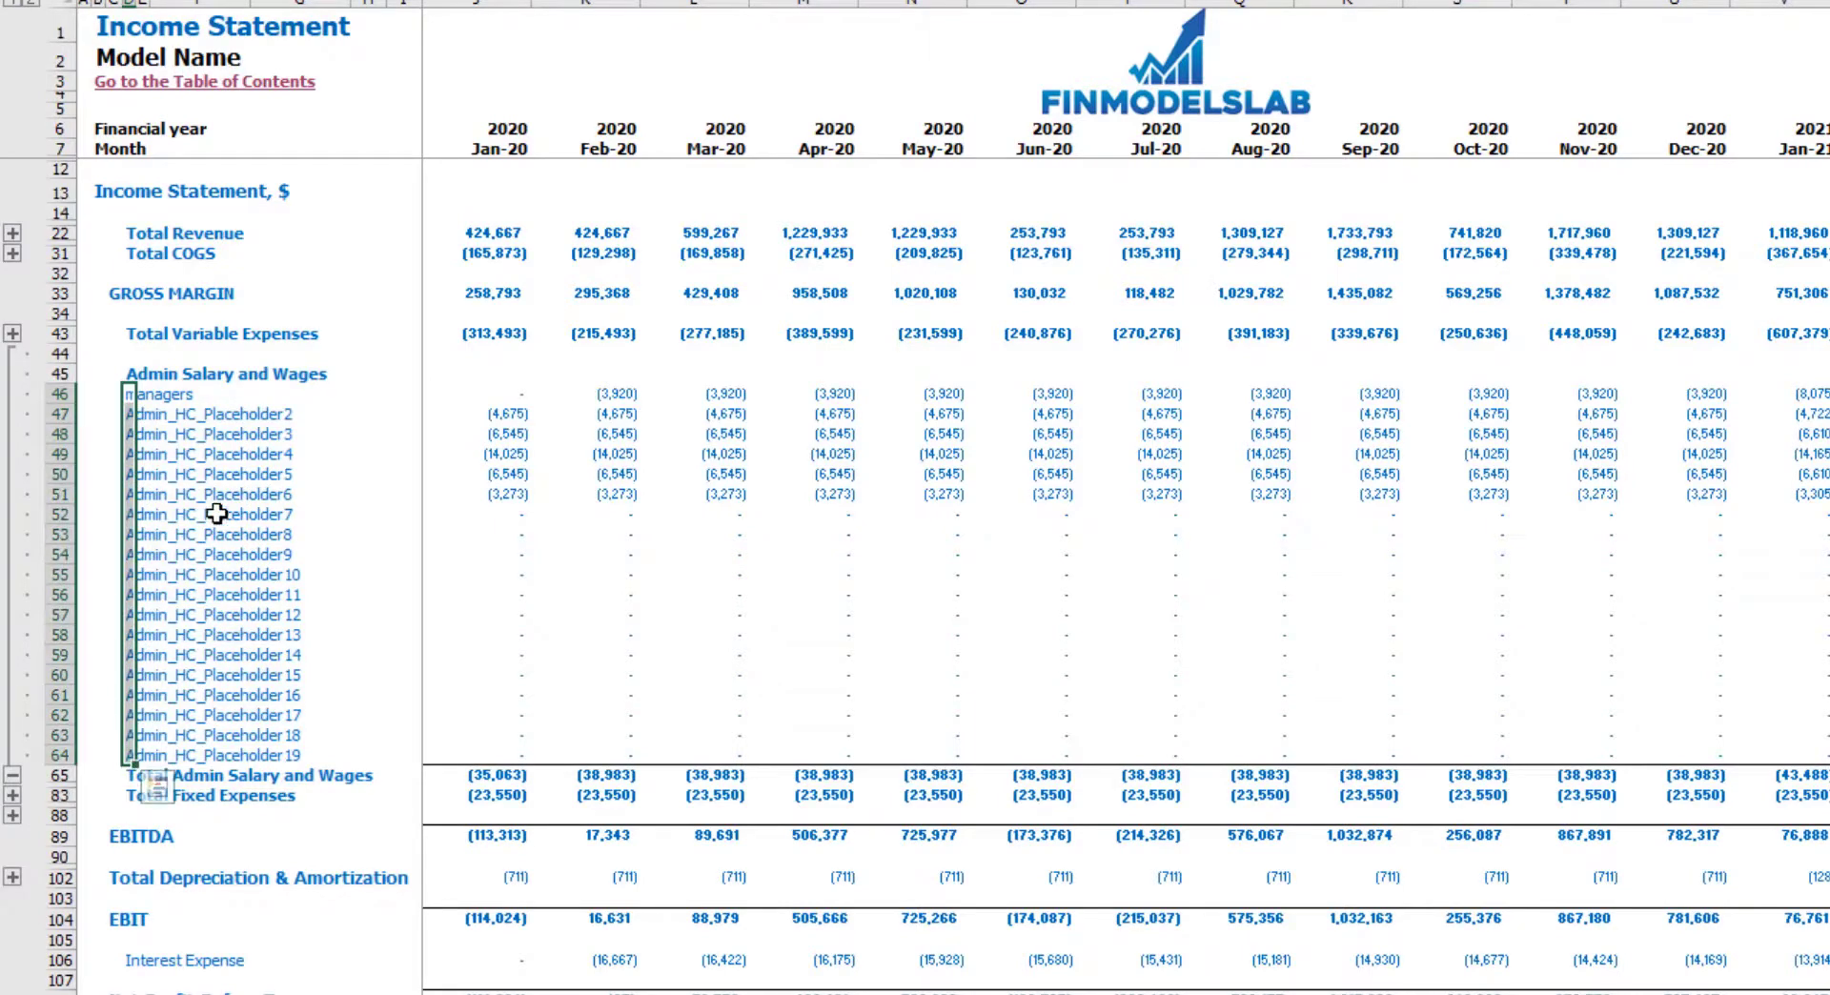
drag(486, 392, 1816, 515)
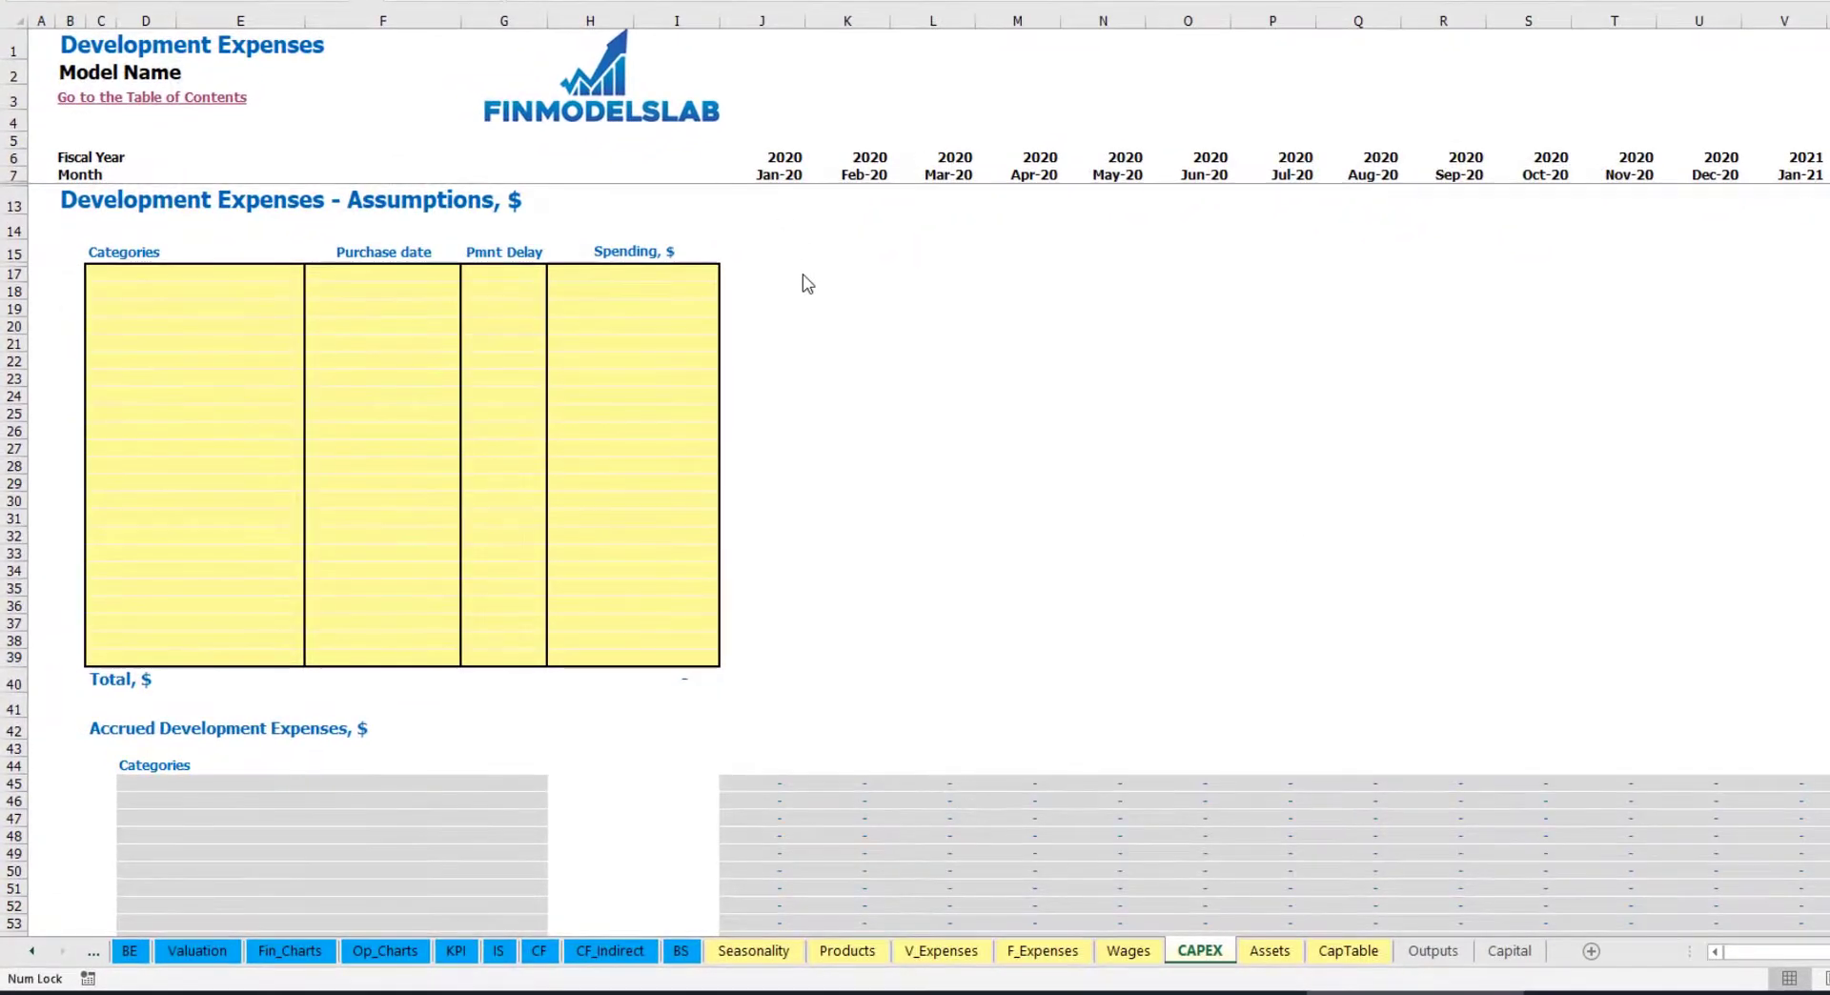
Add an "Office dev" category to the Development Expenses assumptions with a Feb-20 purchase date.
click(247, 274)
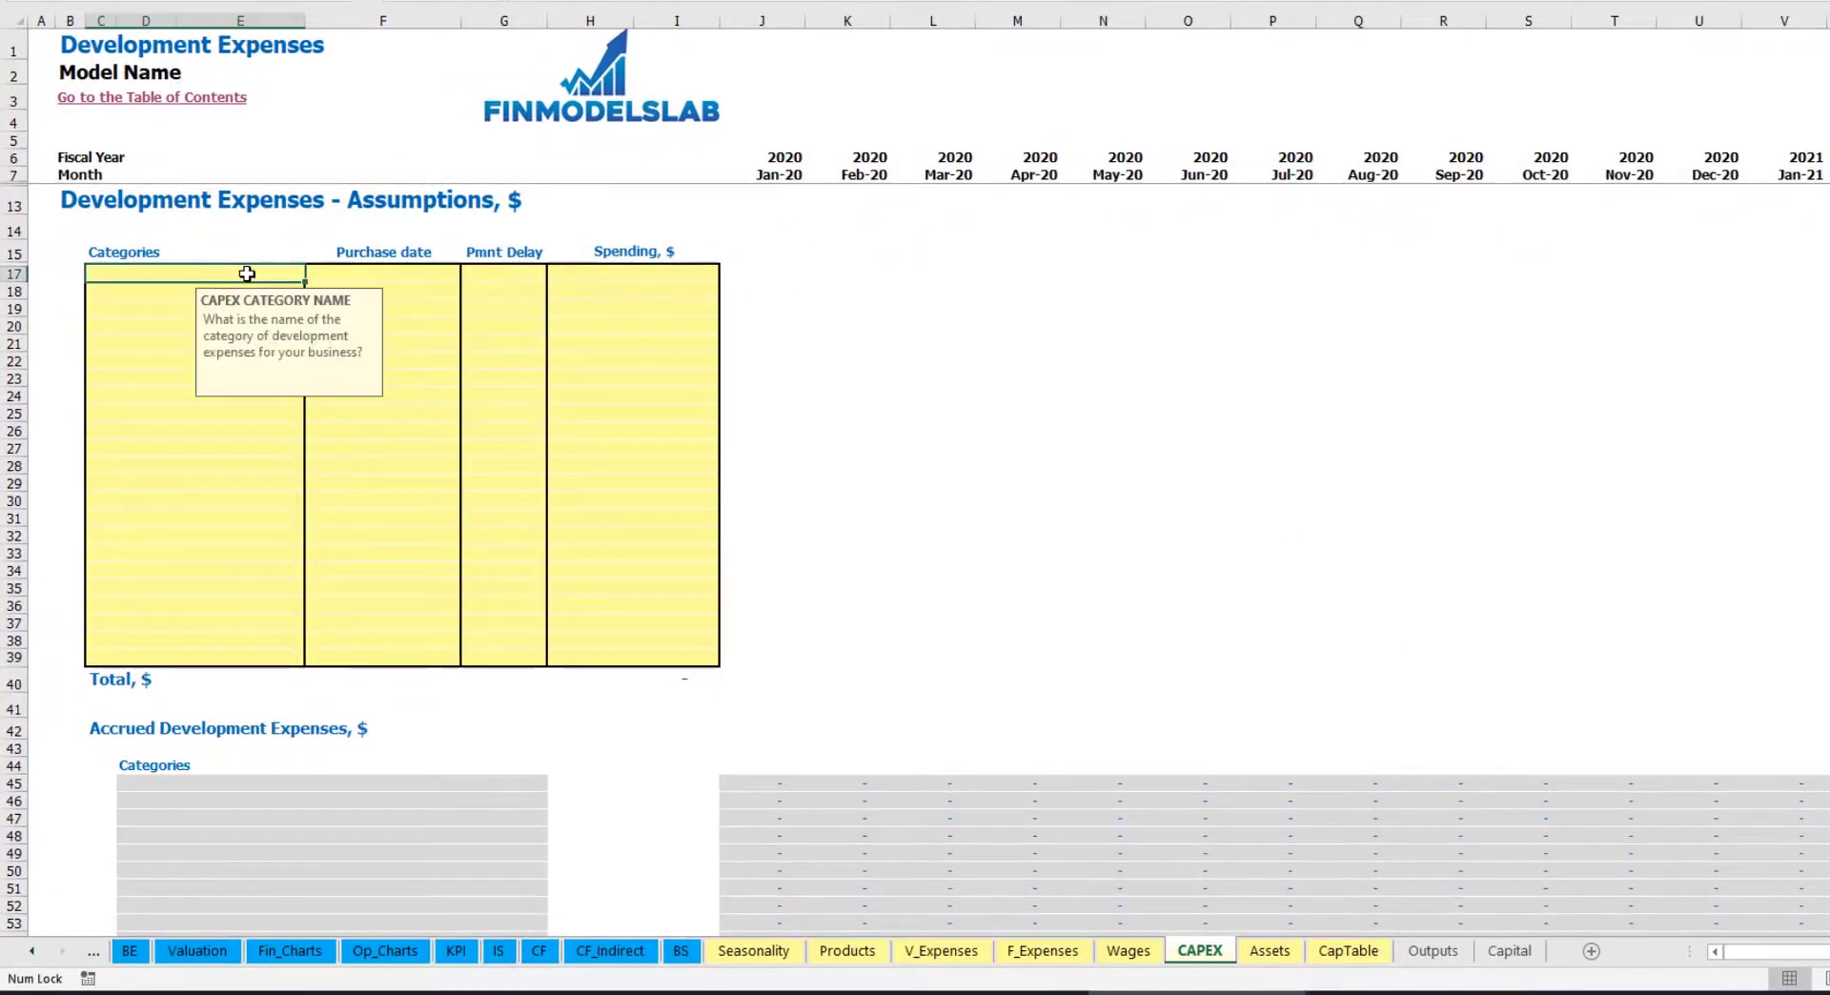
text(Office dev)
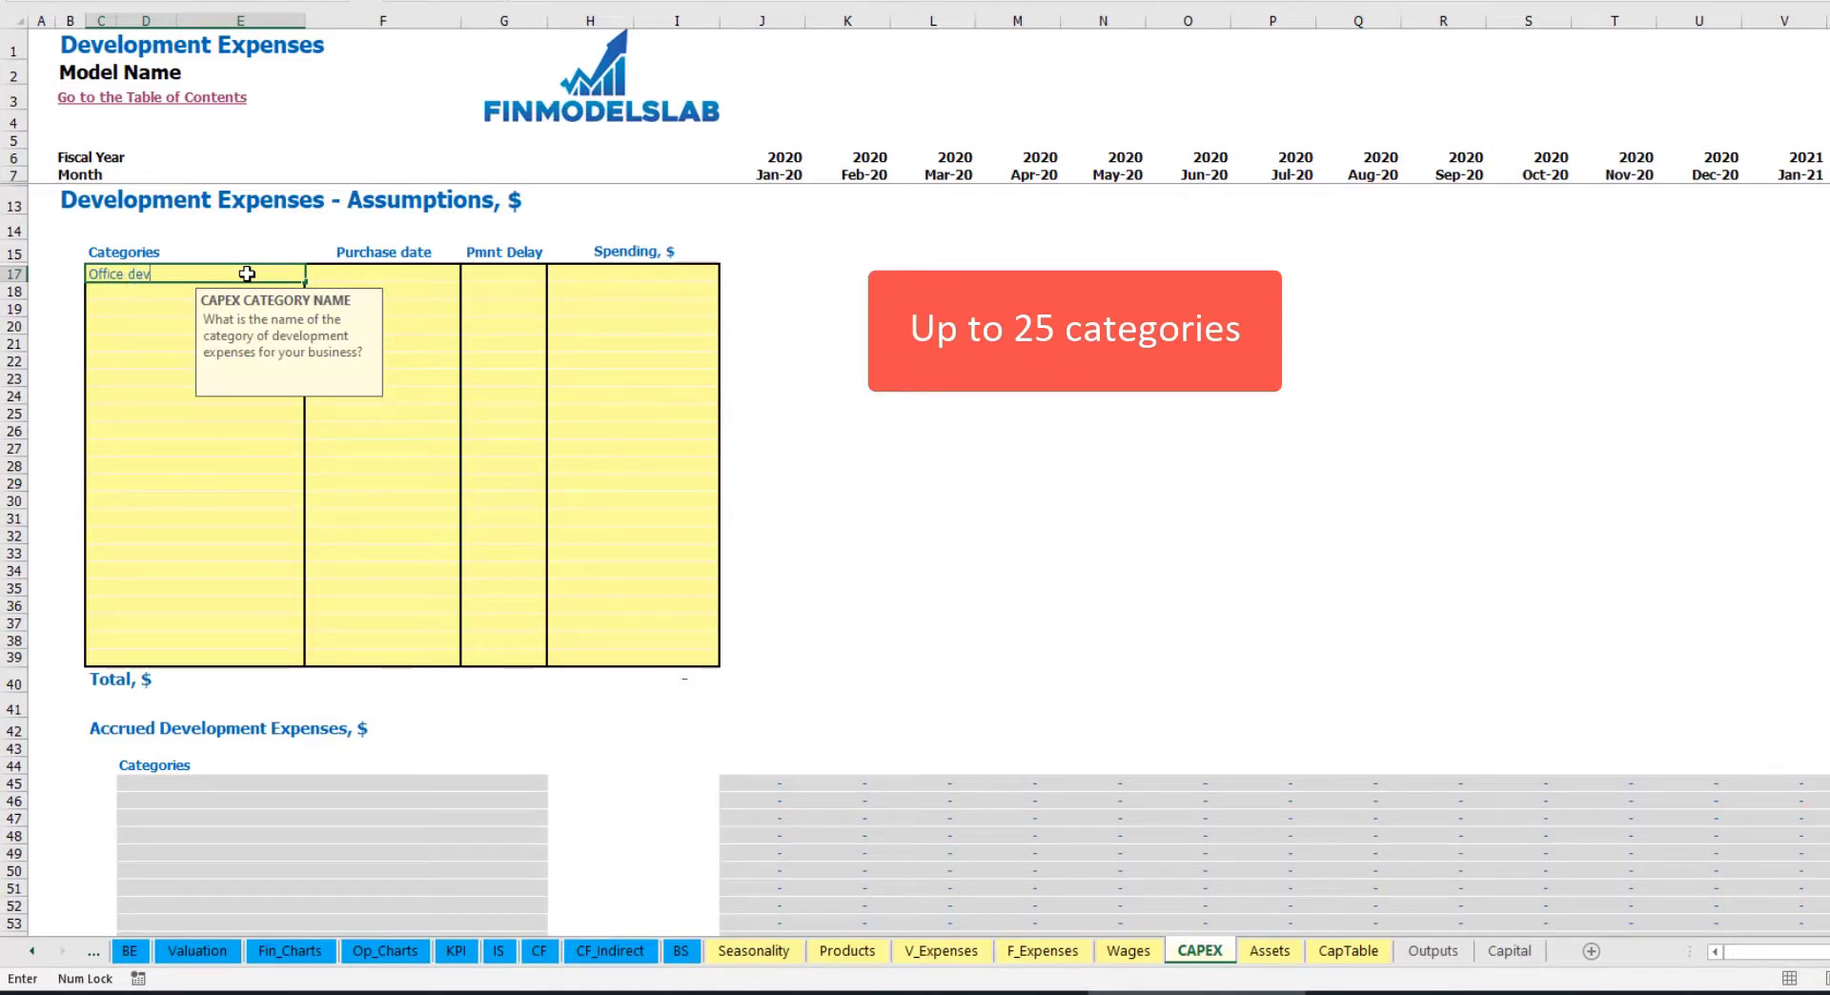
key(Return)
click(384, 271)
click(470, 273)
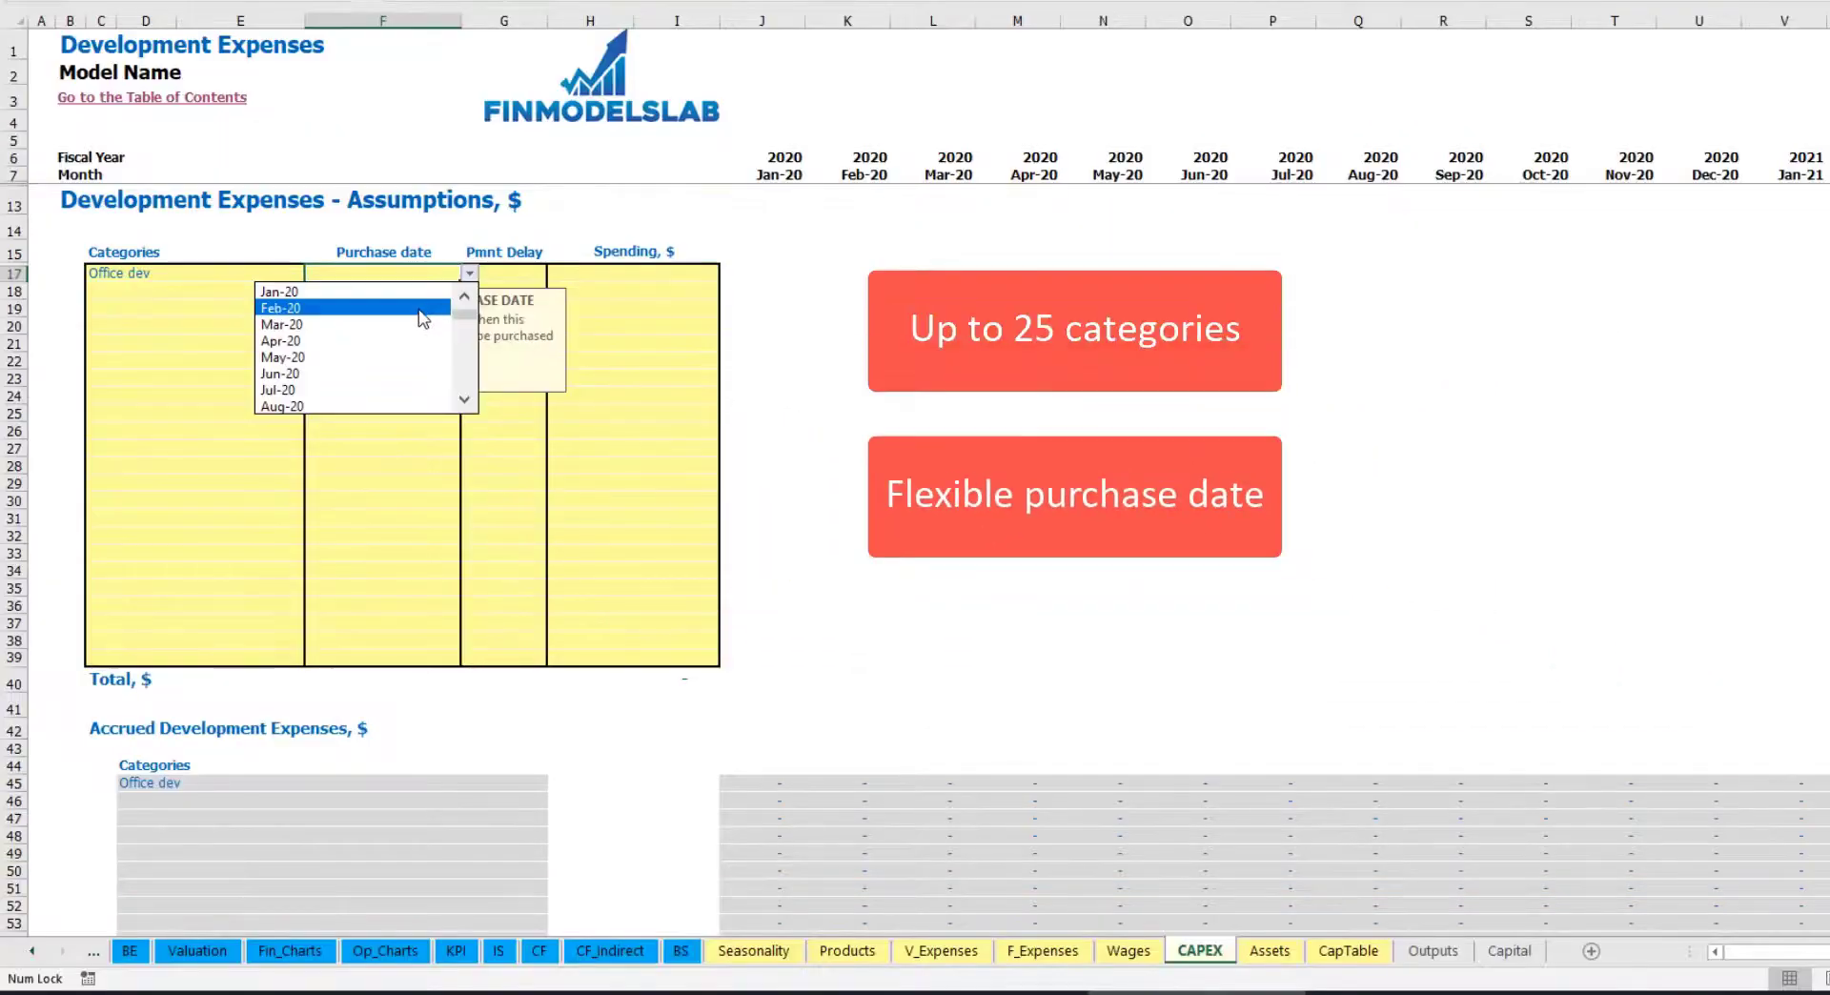
click(424, 308)
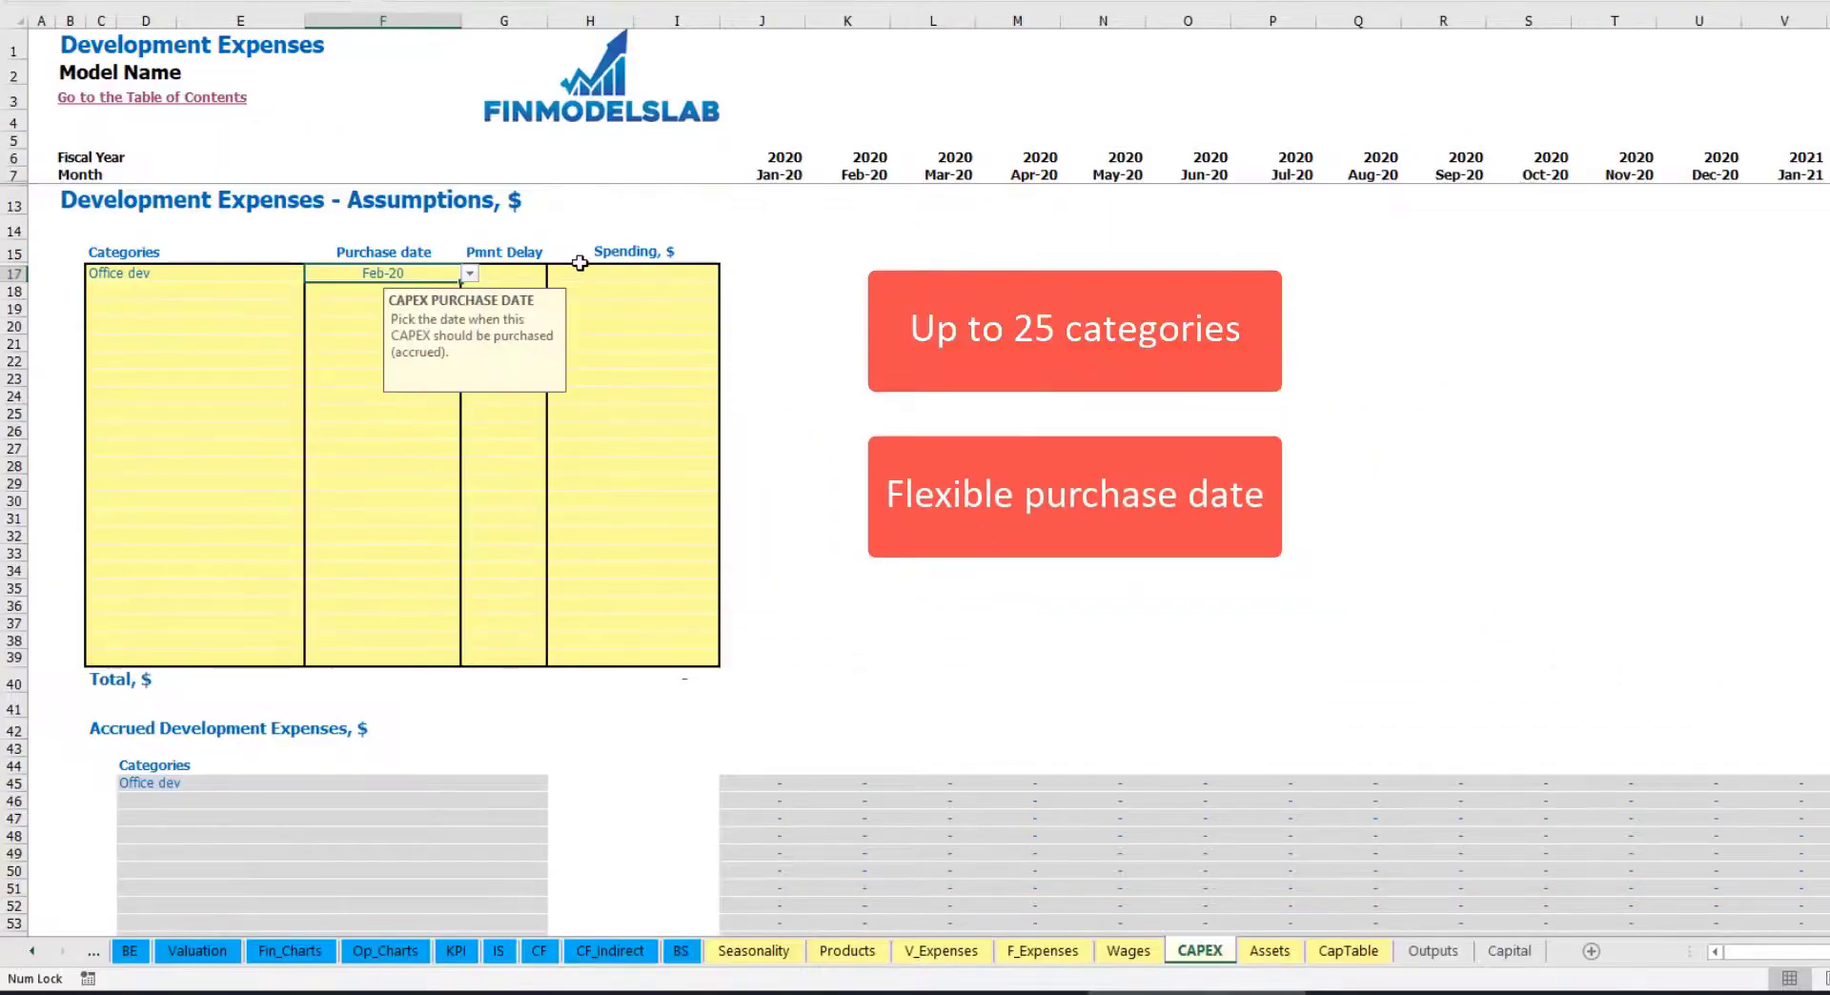
Set the Office dev spending to 10,000 and its payment delay to 2M.
click(608, 269)
text(10000)
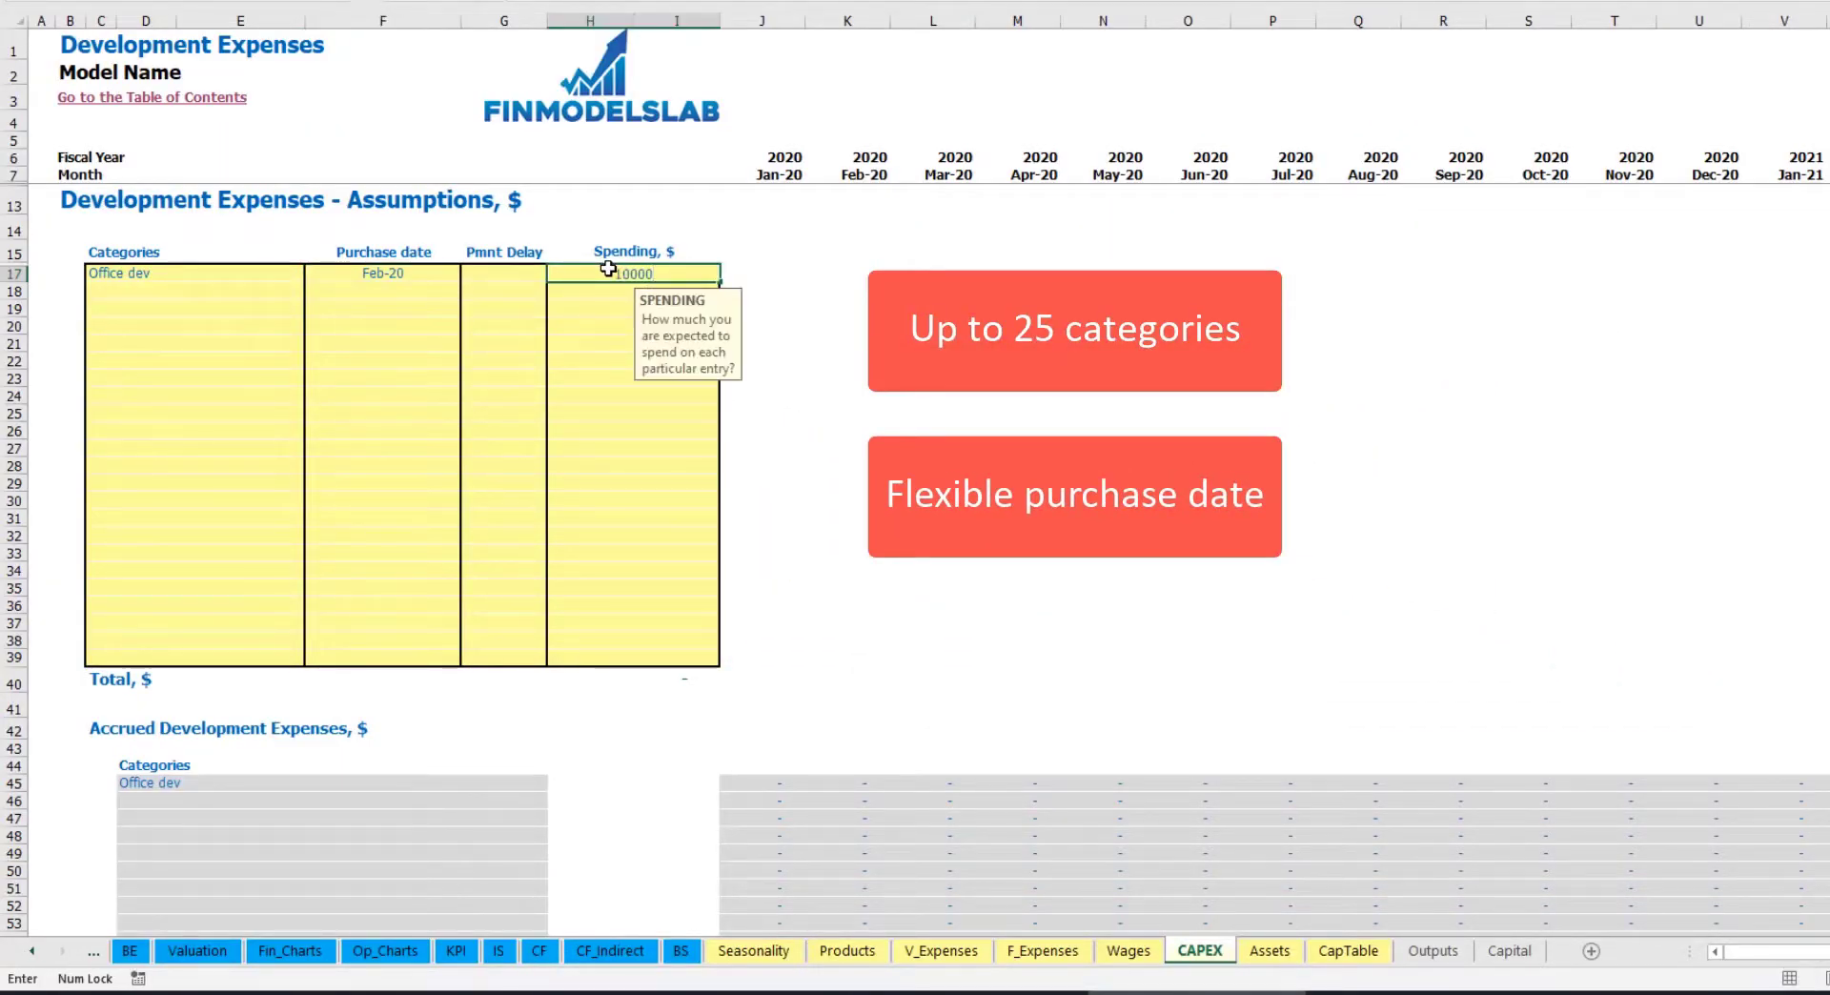
key(Return)
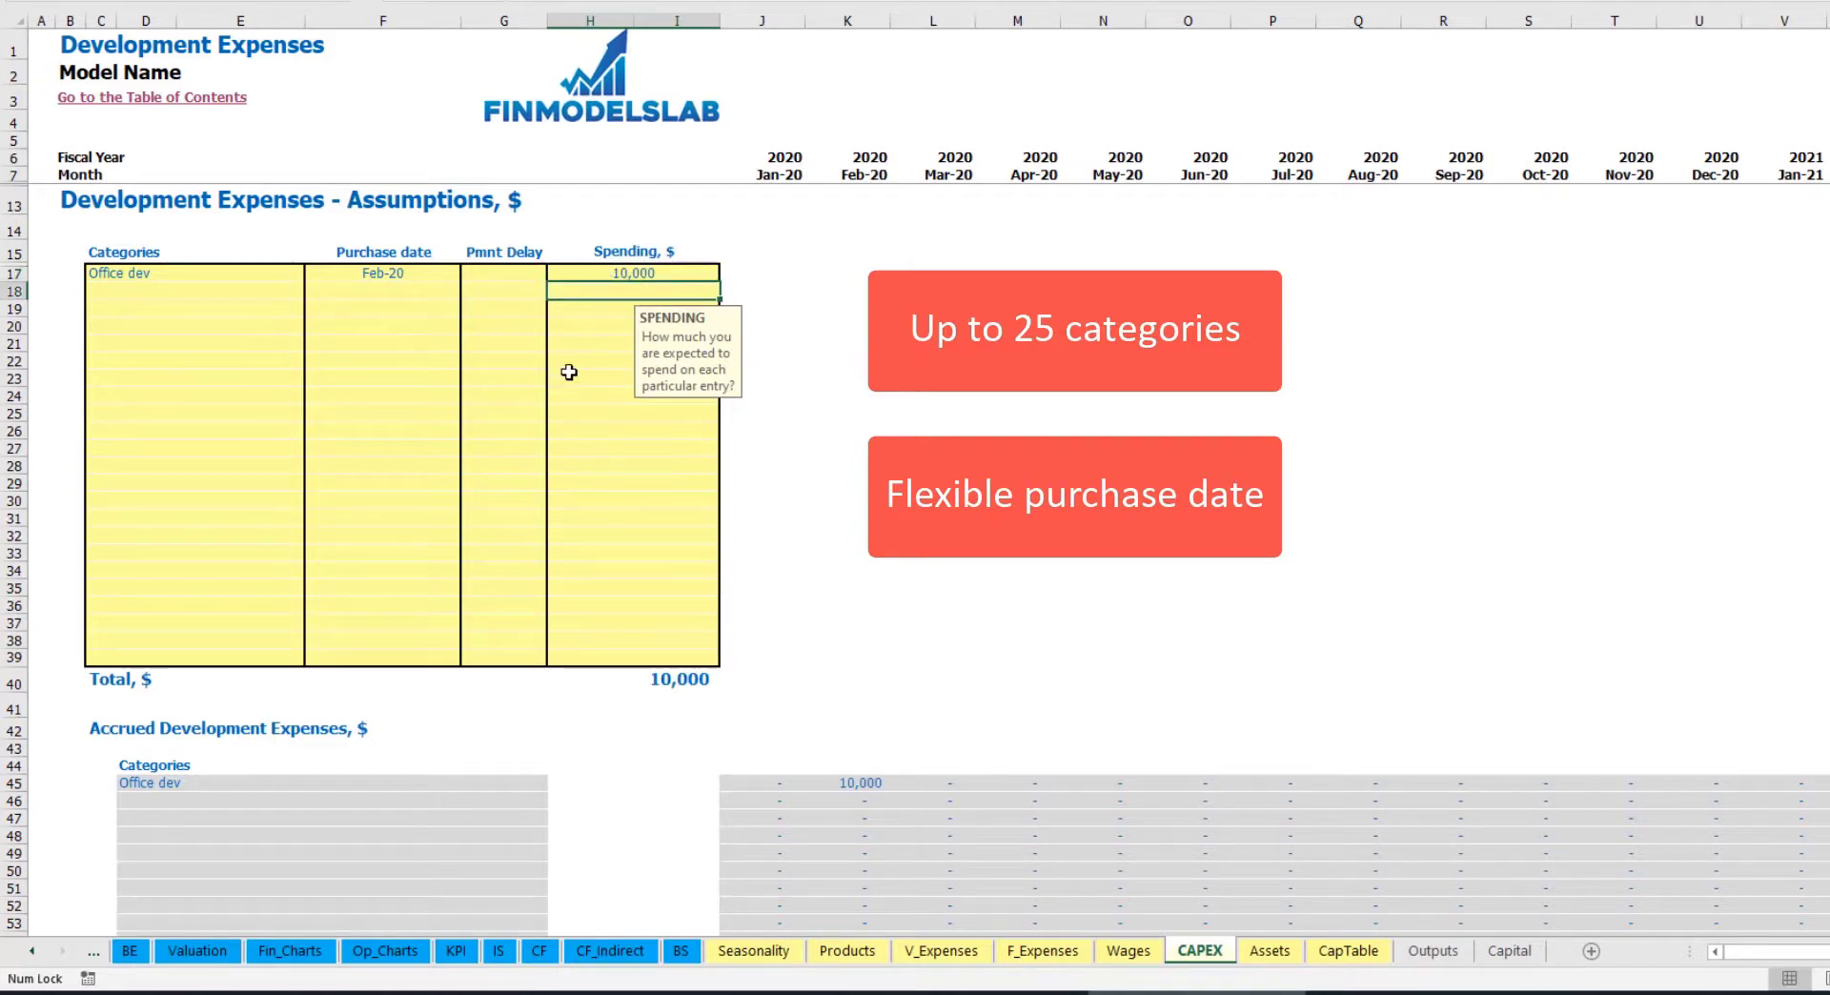
click(515, 269)
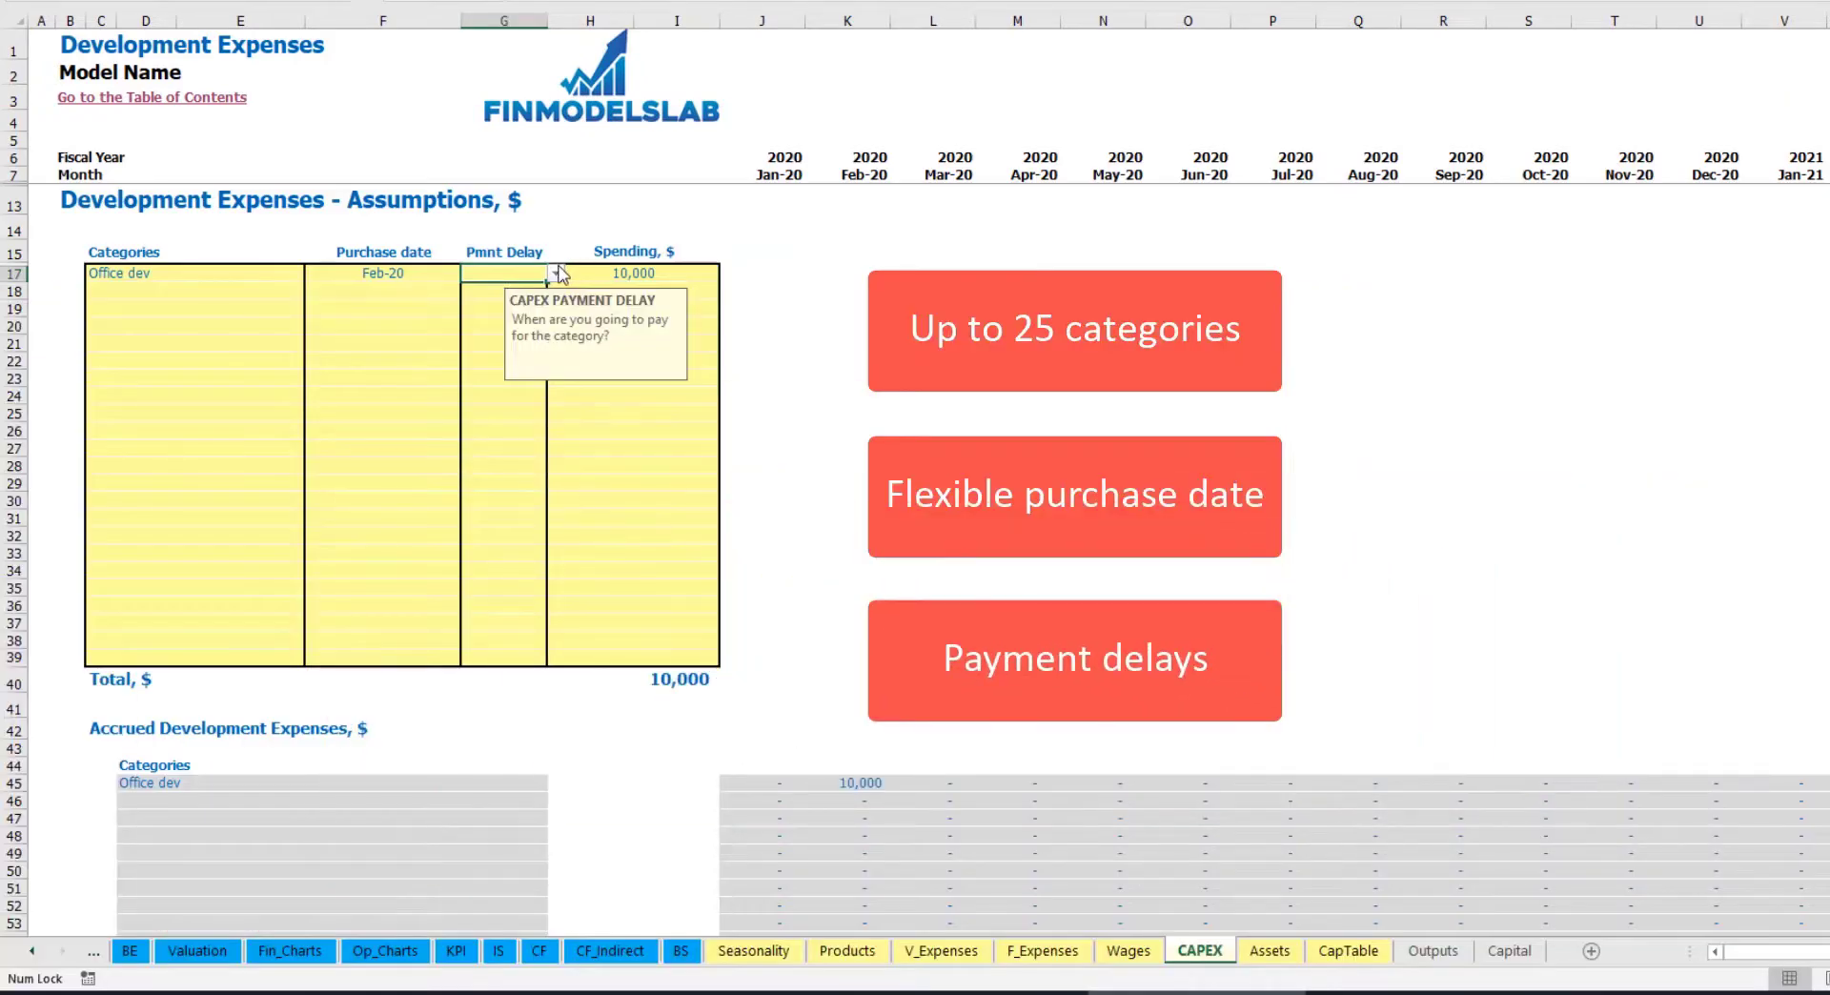
click(555, 273)
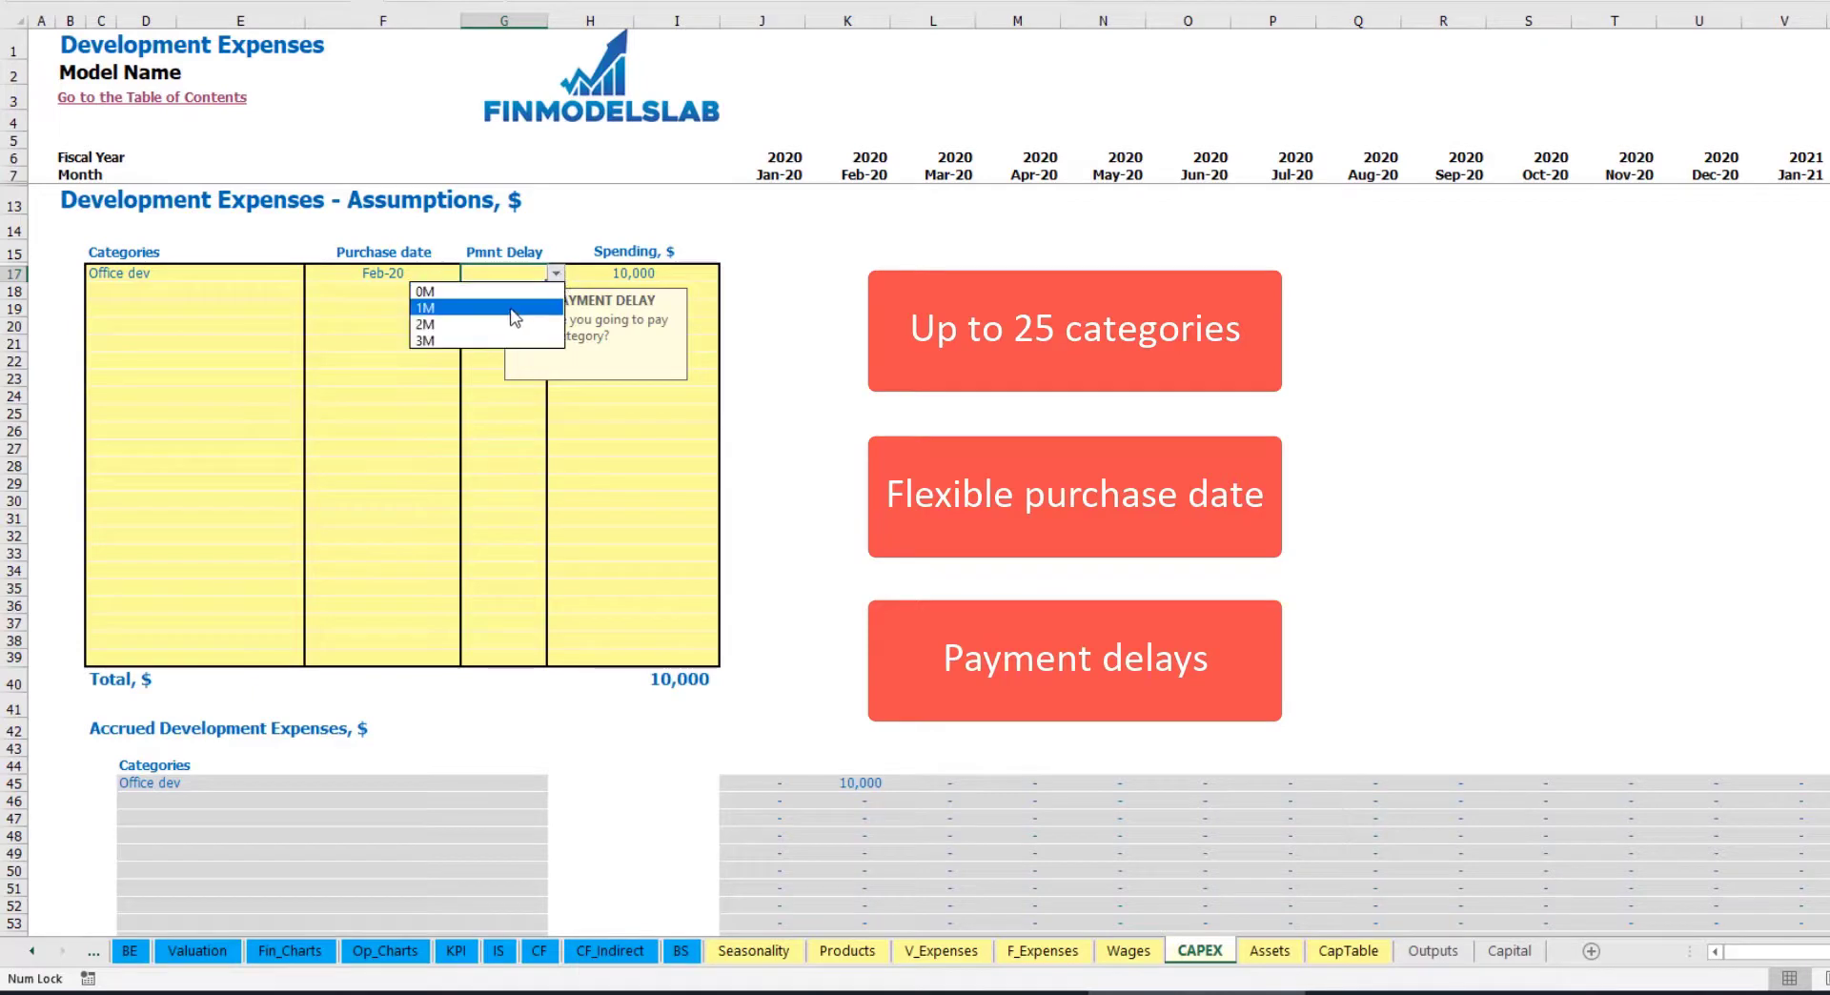
click(494, 325)
click(933, 326)
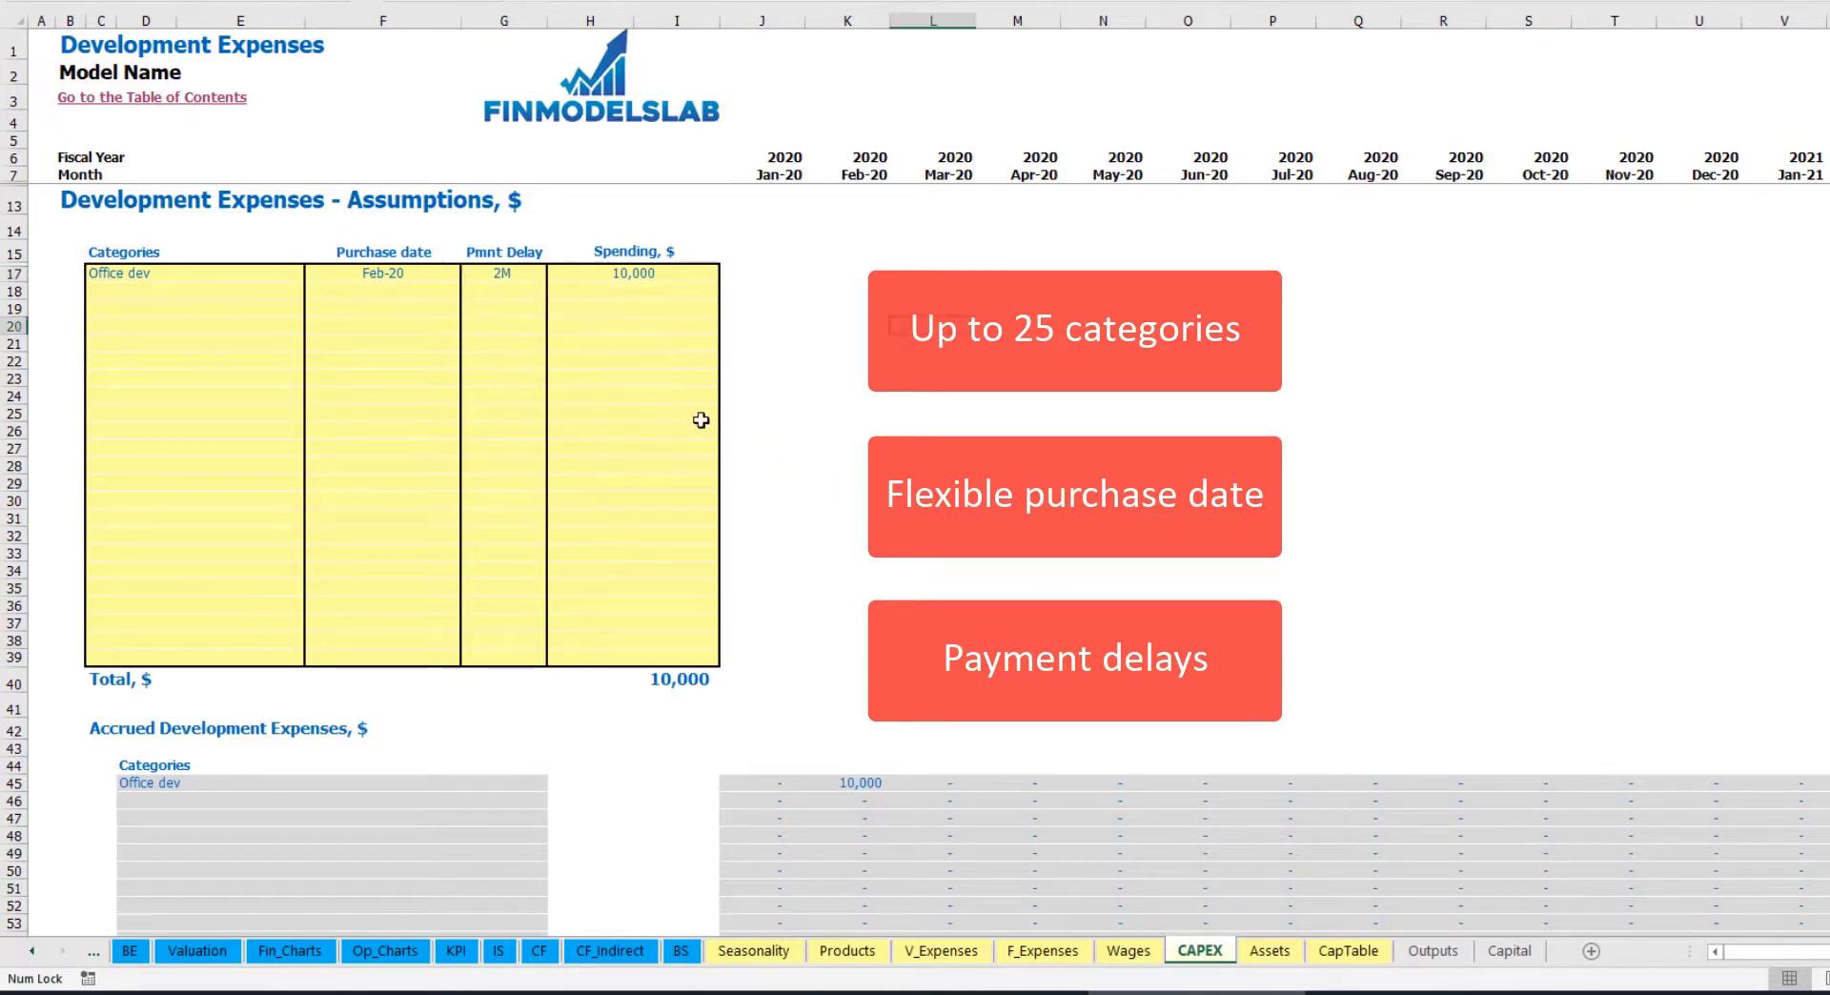
Compare the months in which Office dev is accrued and paid, and check the development expenses Summary balances.
click(863, 784)
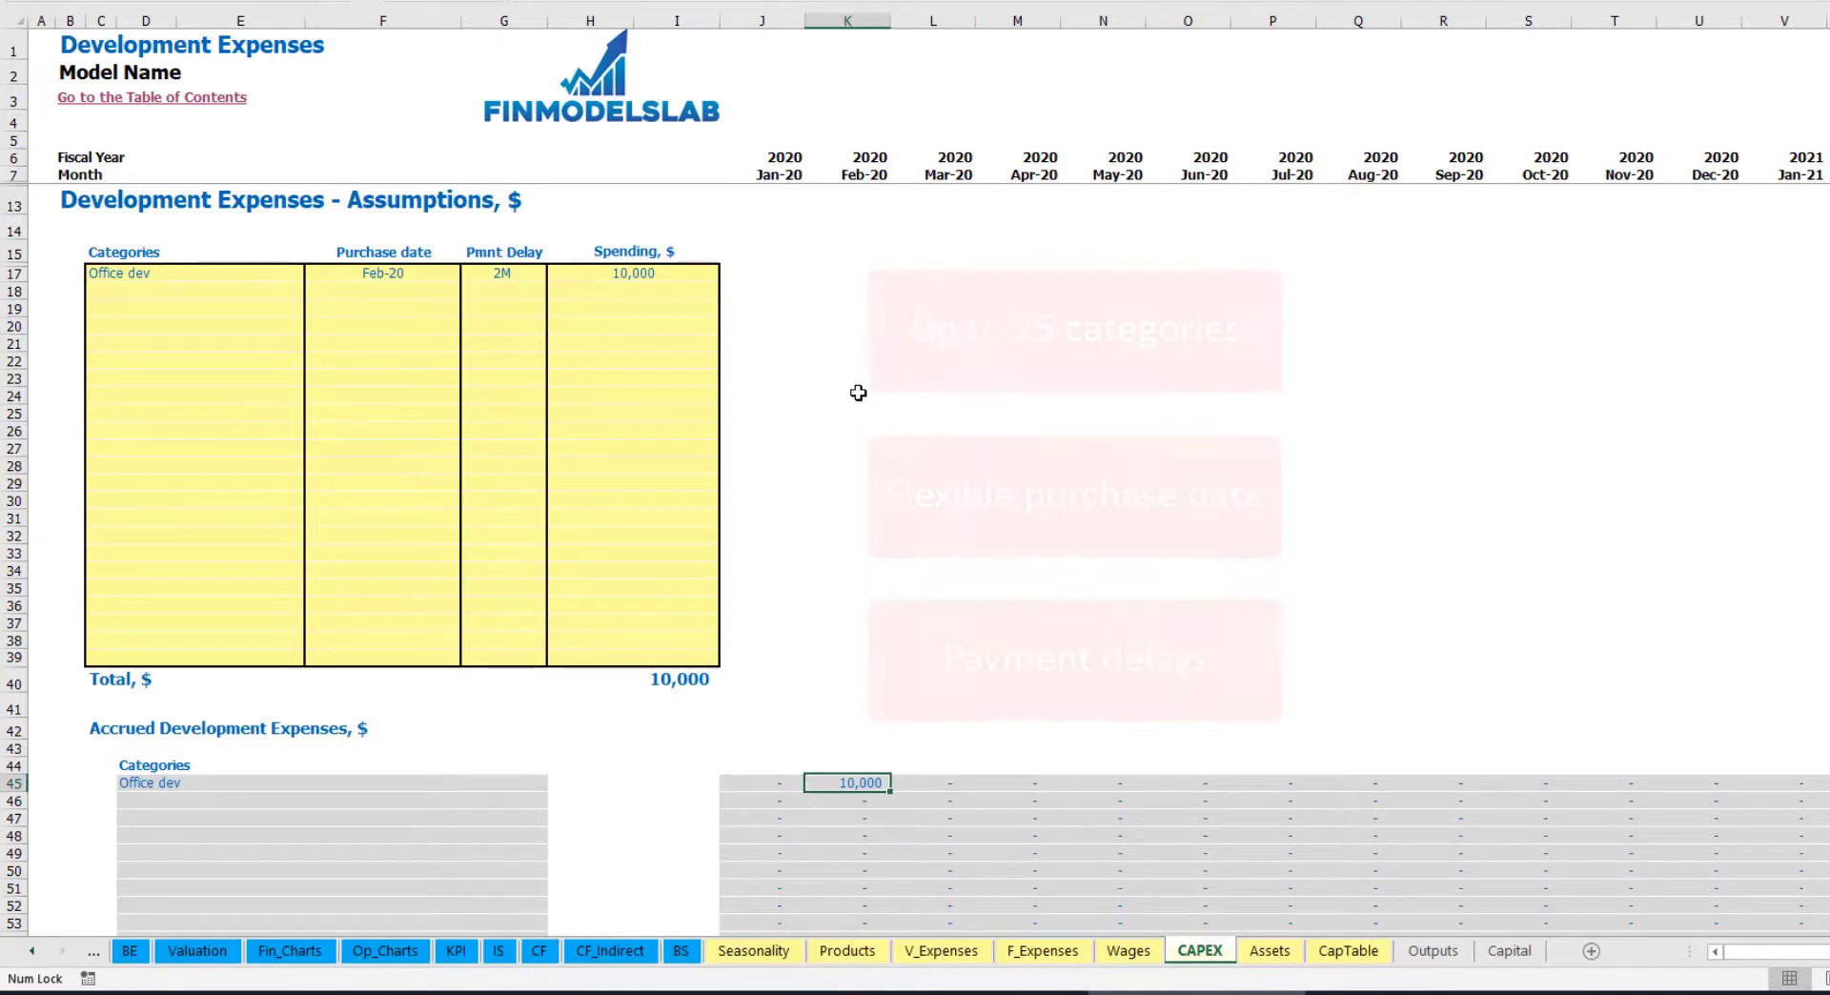
scroll(857, 413, down, 6)
scroll(864, 423, down, 3)
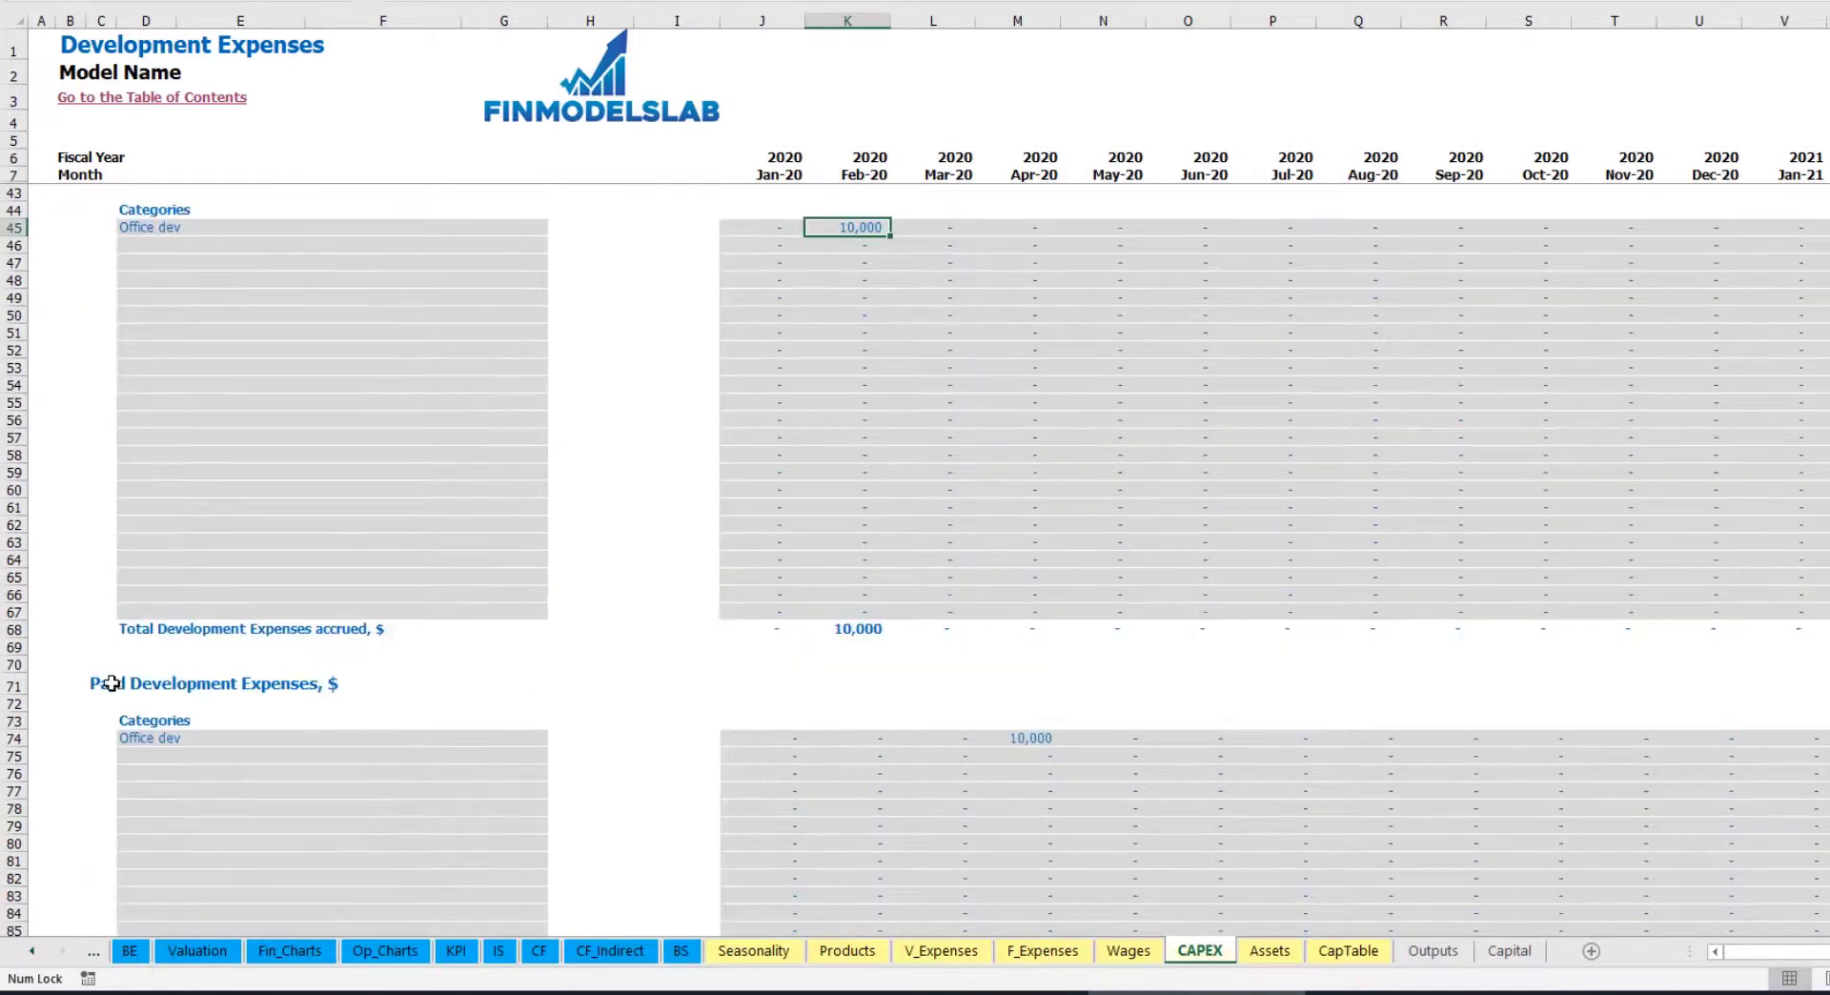
click(1018, 739)
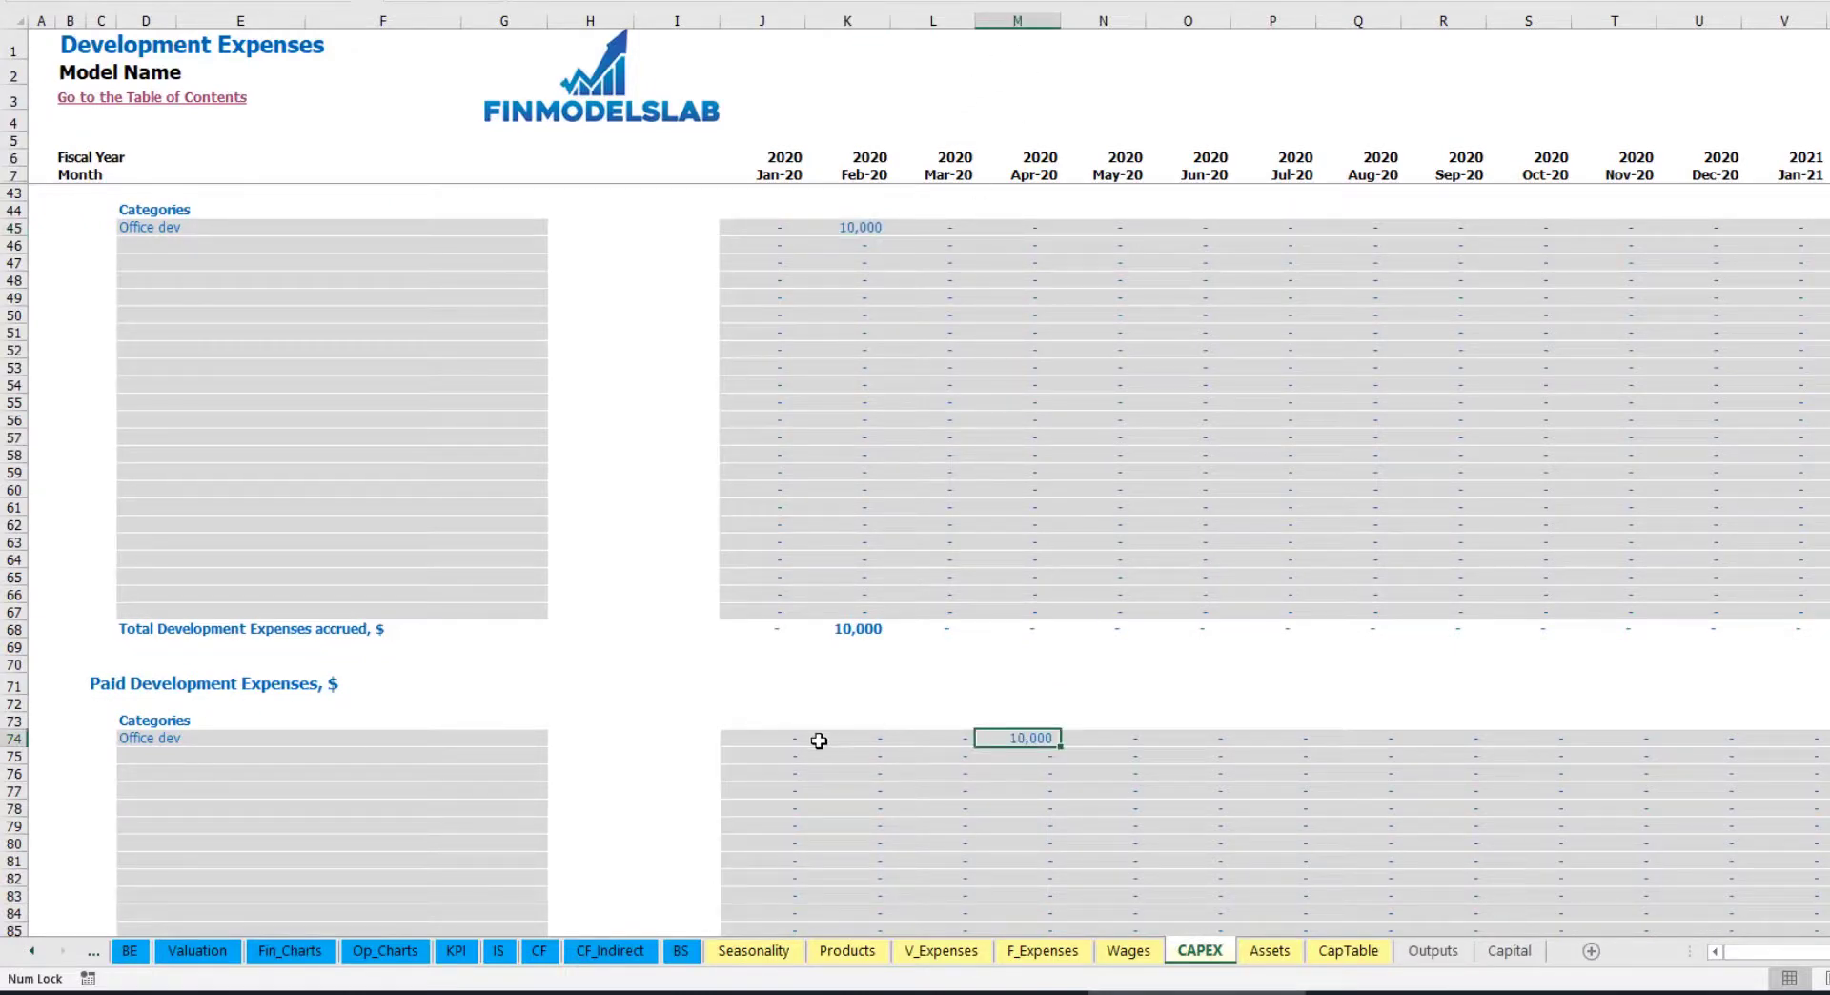
scroll(973, 741, down, 13)
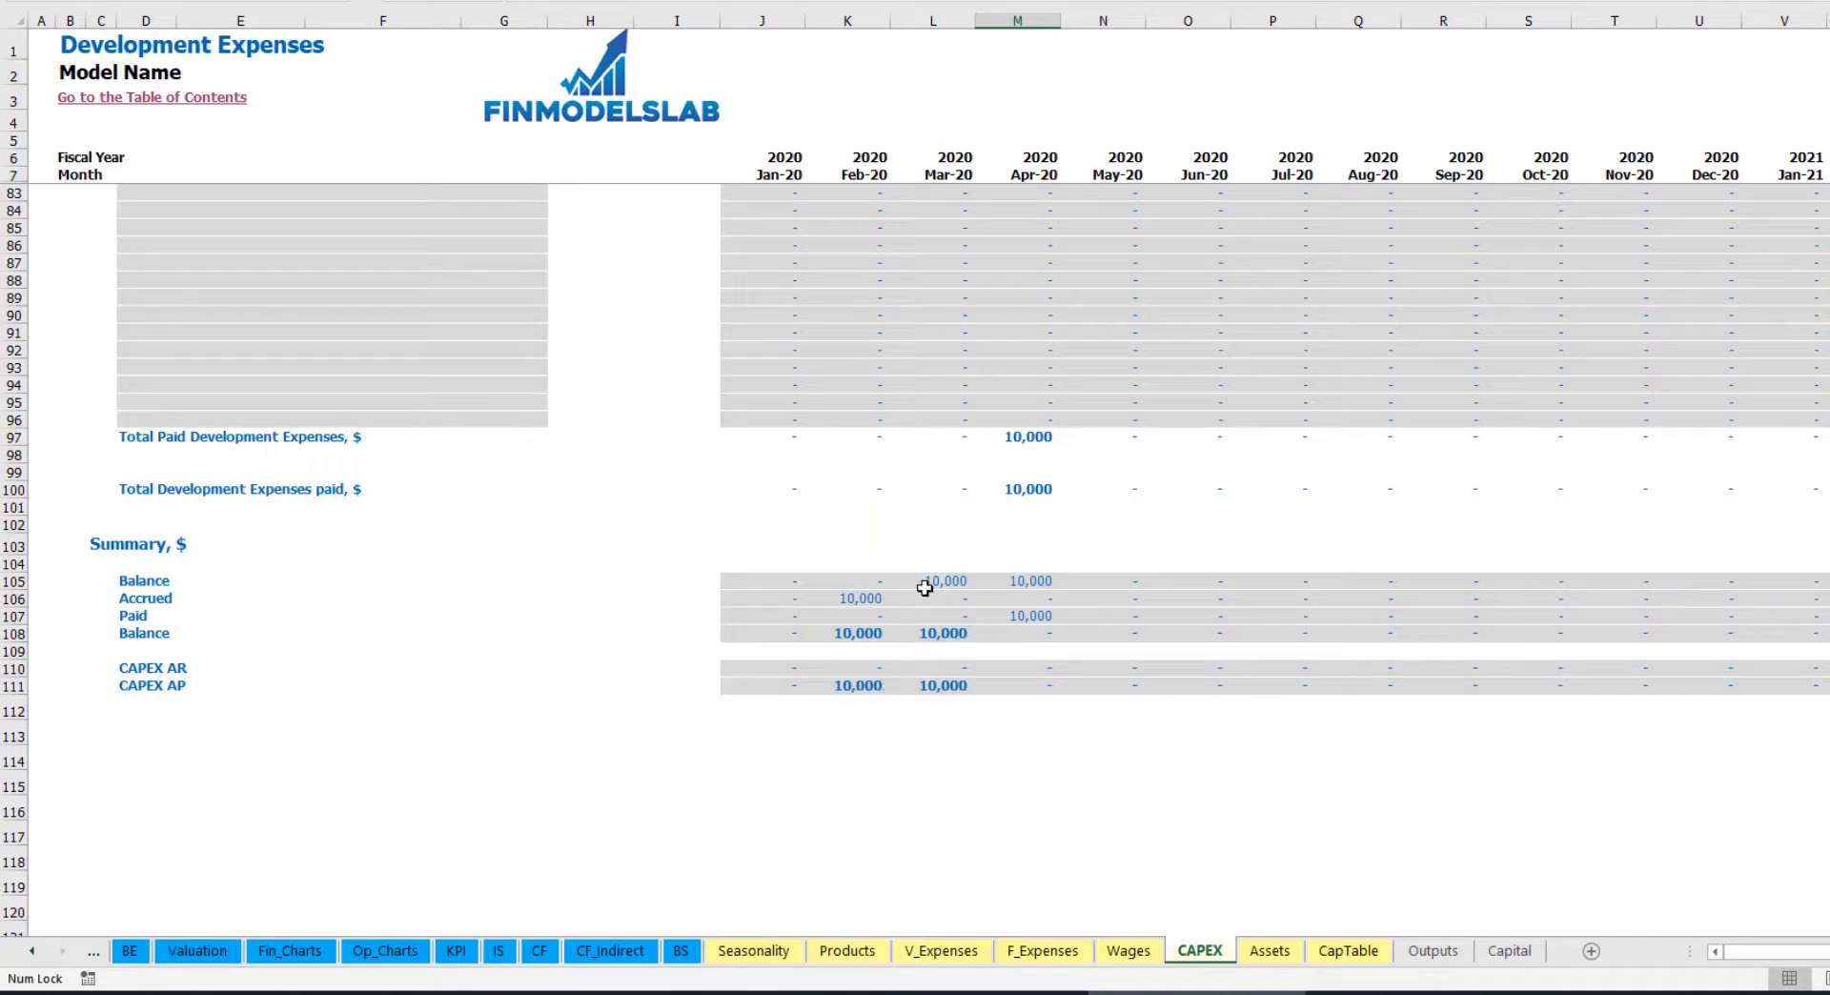
Add a second development expense category named "Other dev exp" with a Mar-20 purchase date.
scroll(939, 556, up, 20)
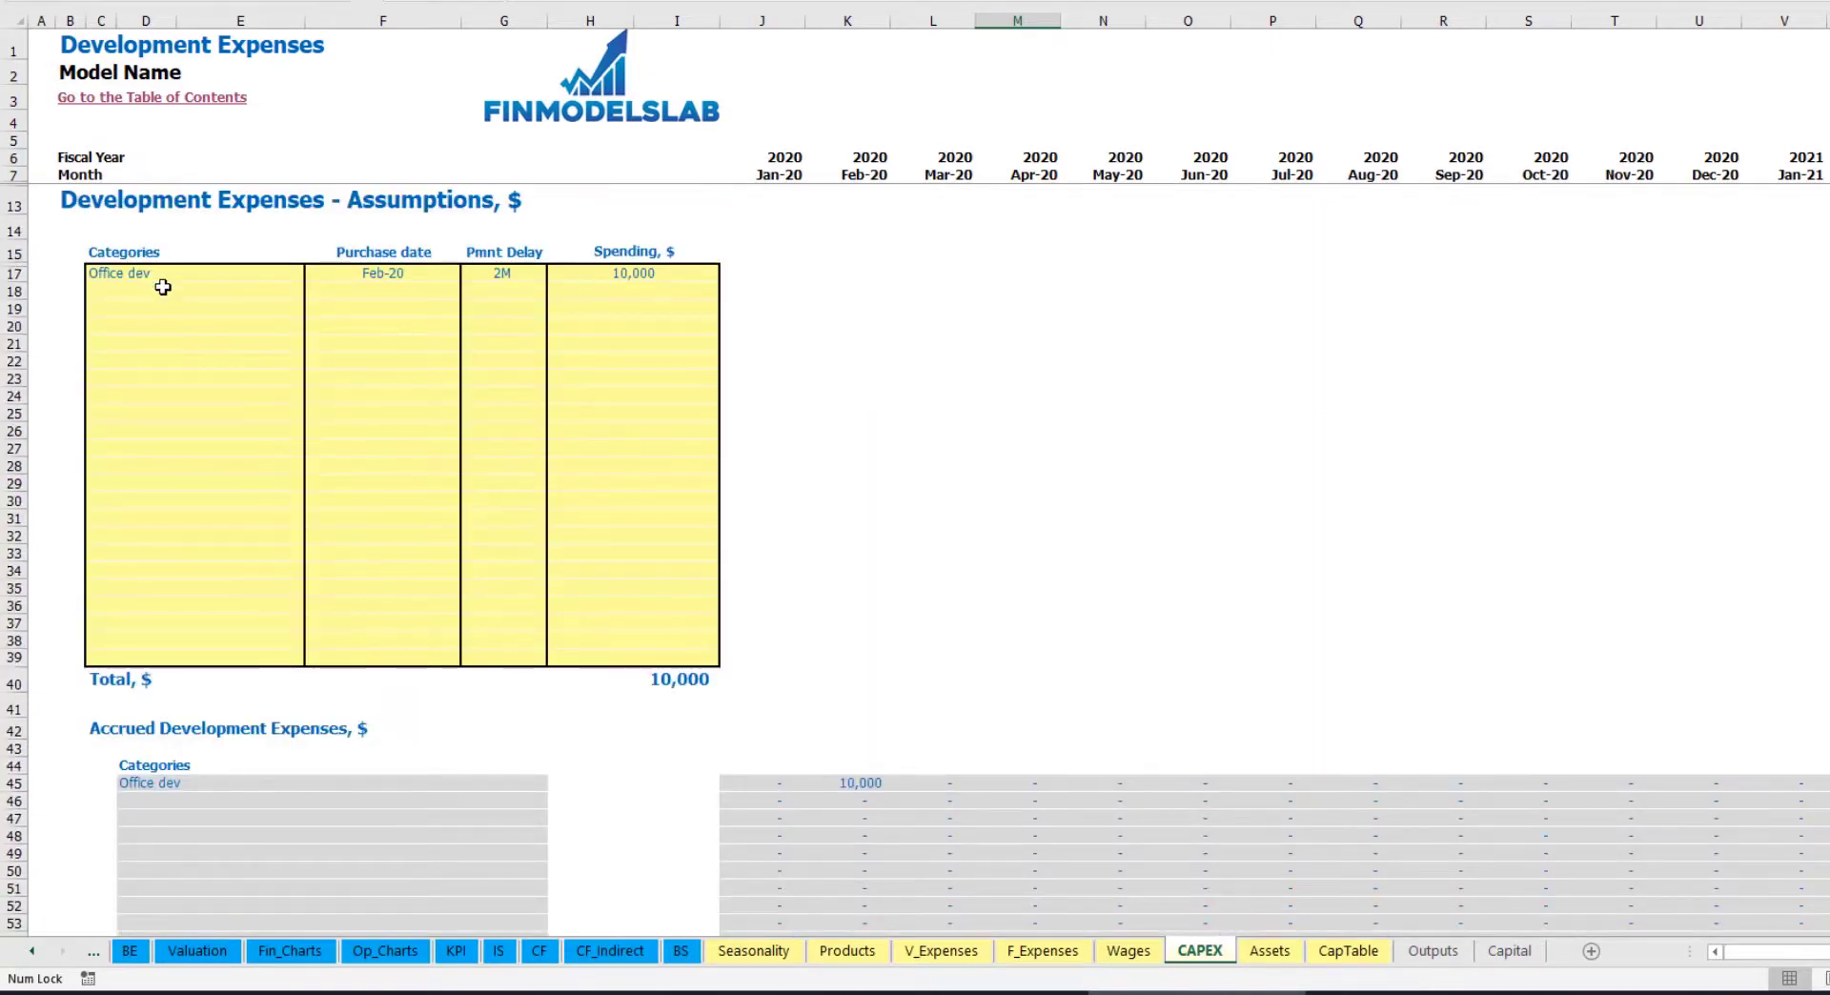
click(163, 288)
text(Other)
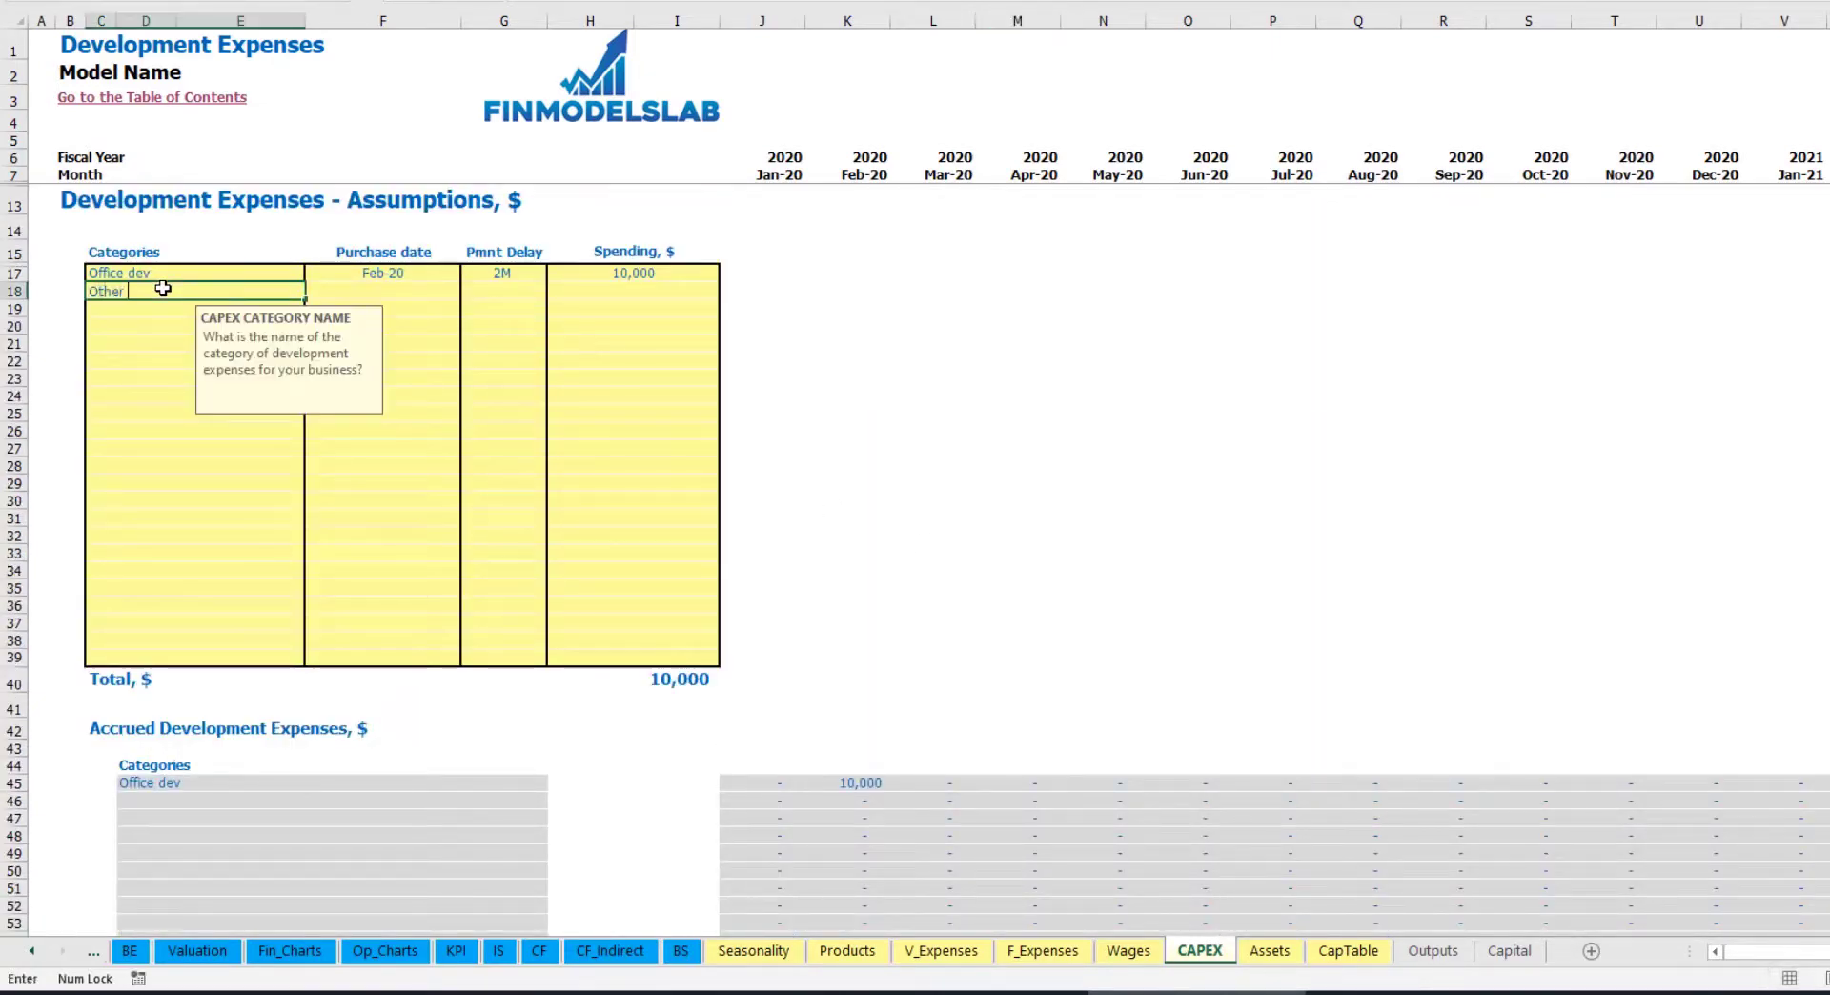
text( dev exp)
key(Return)
click(455, 293)
click(471, 291)
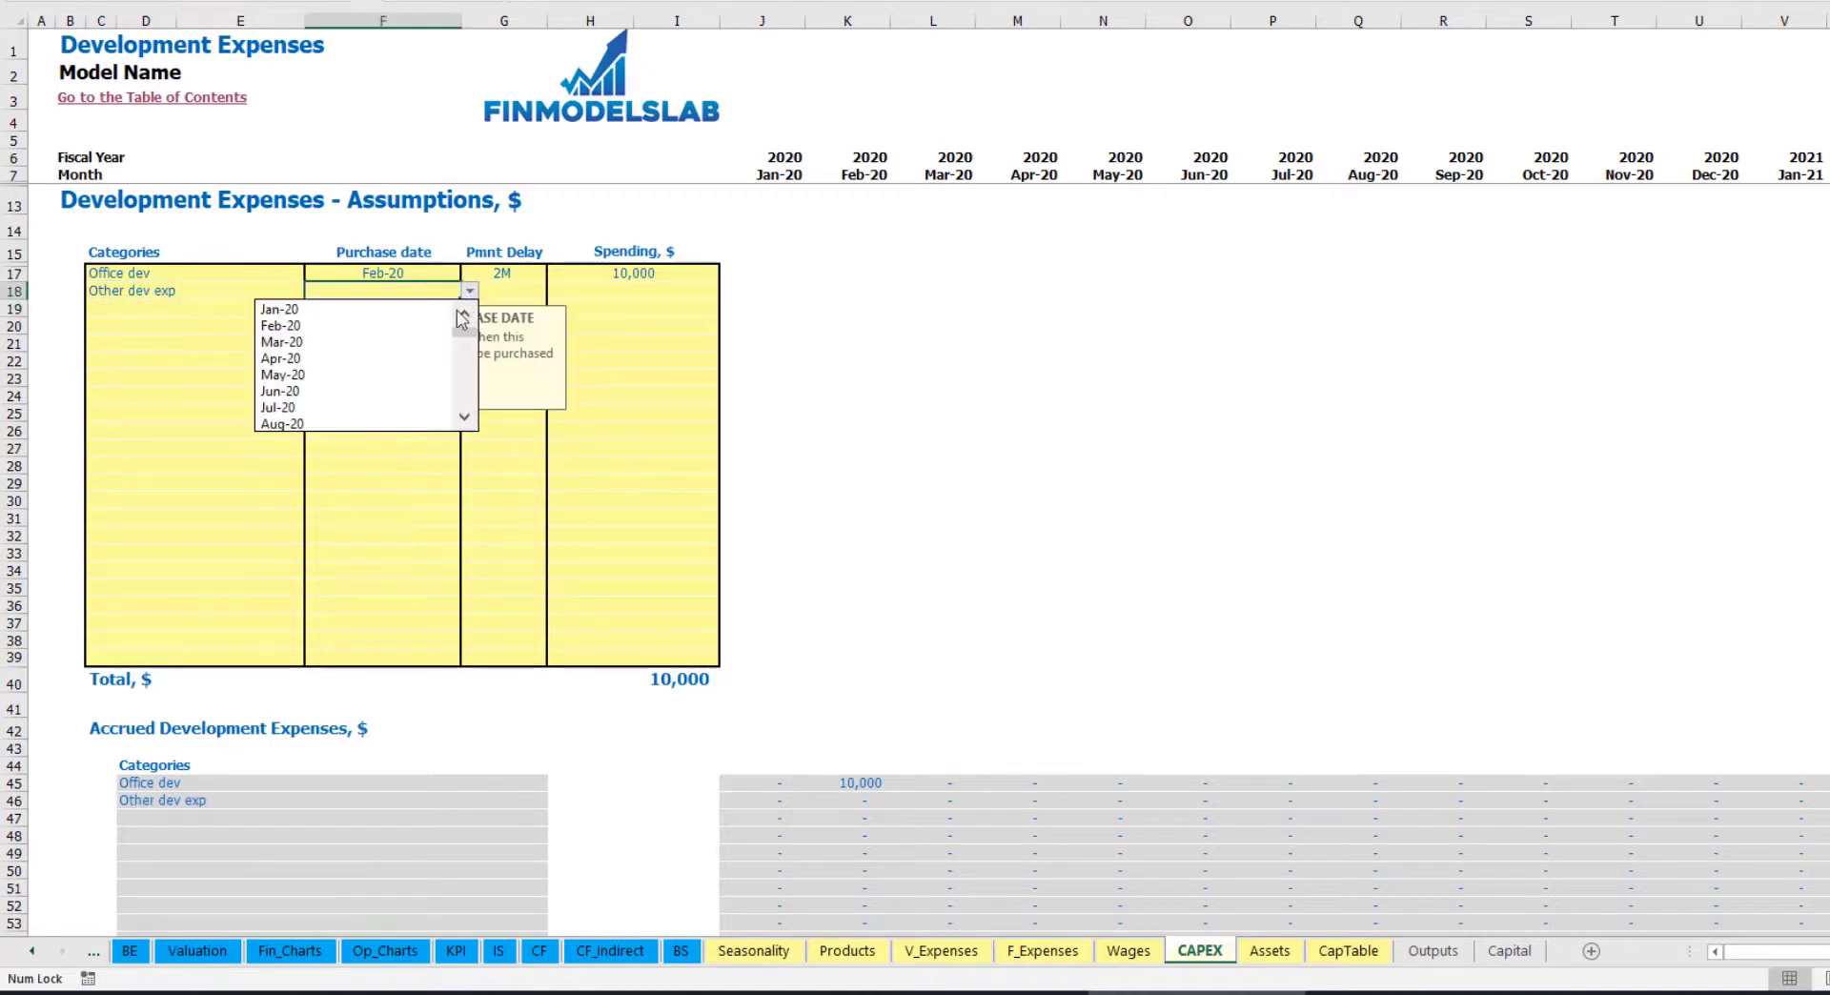
click(437, 345)
Set the Other dev exp spending to 5,000 and its payment delay to 0M.
click(607, 296)
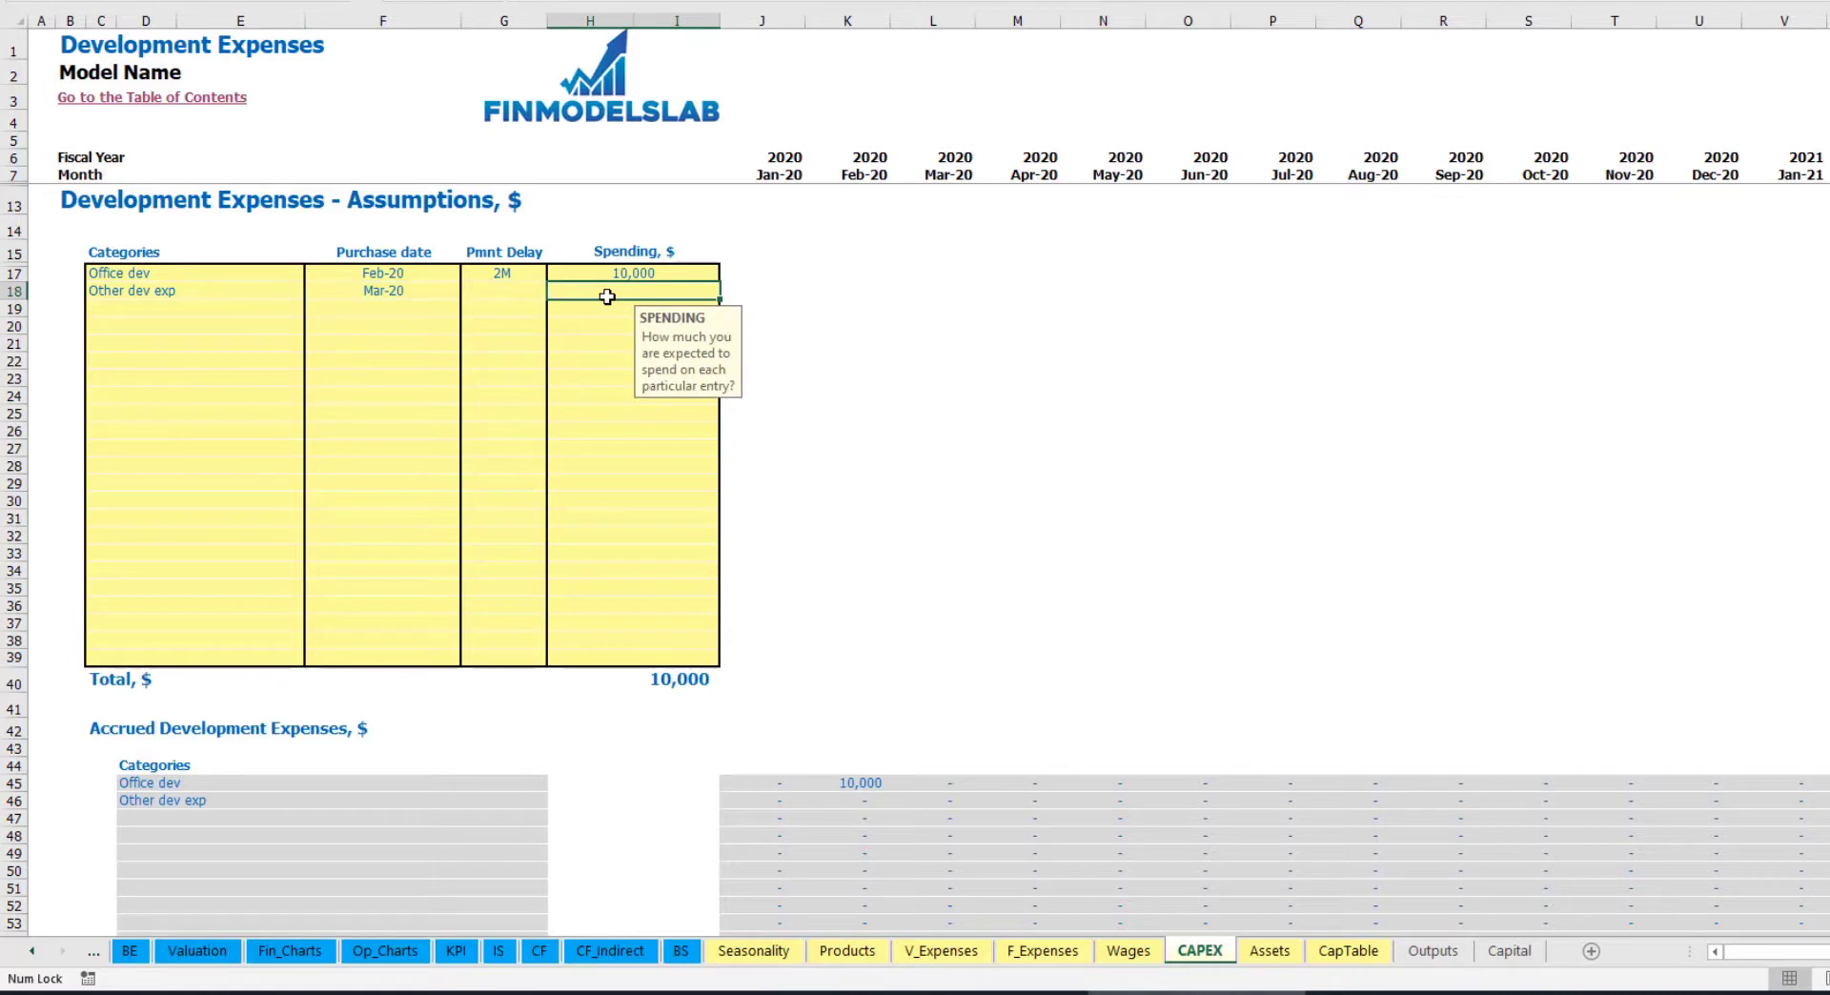
text(5,000)
key(Return)
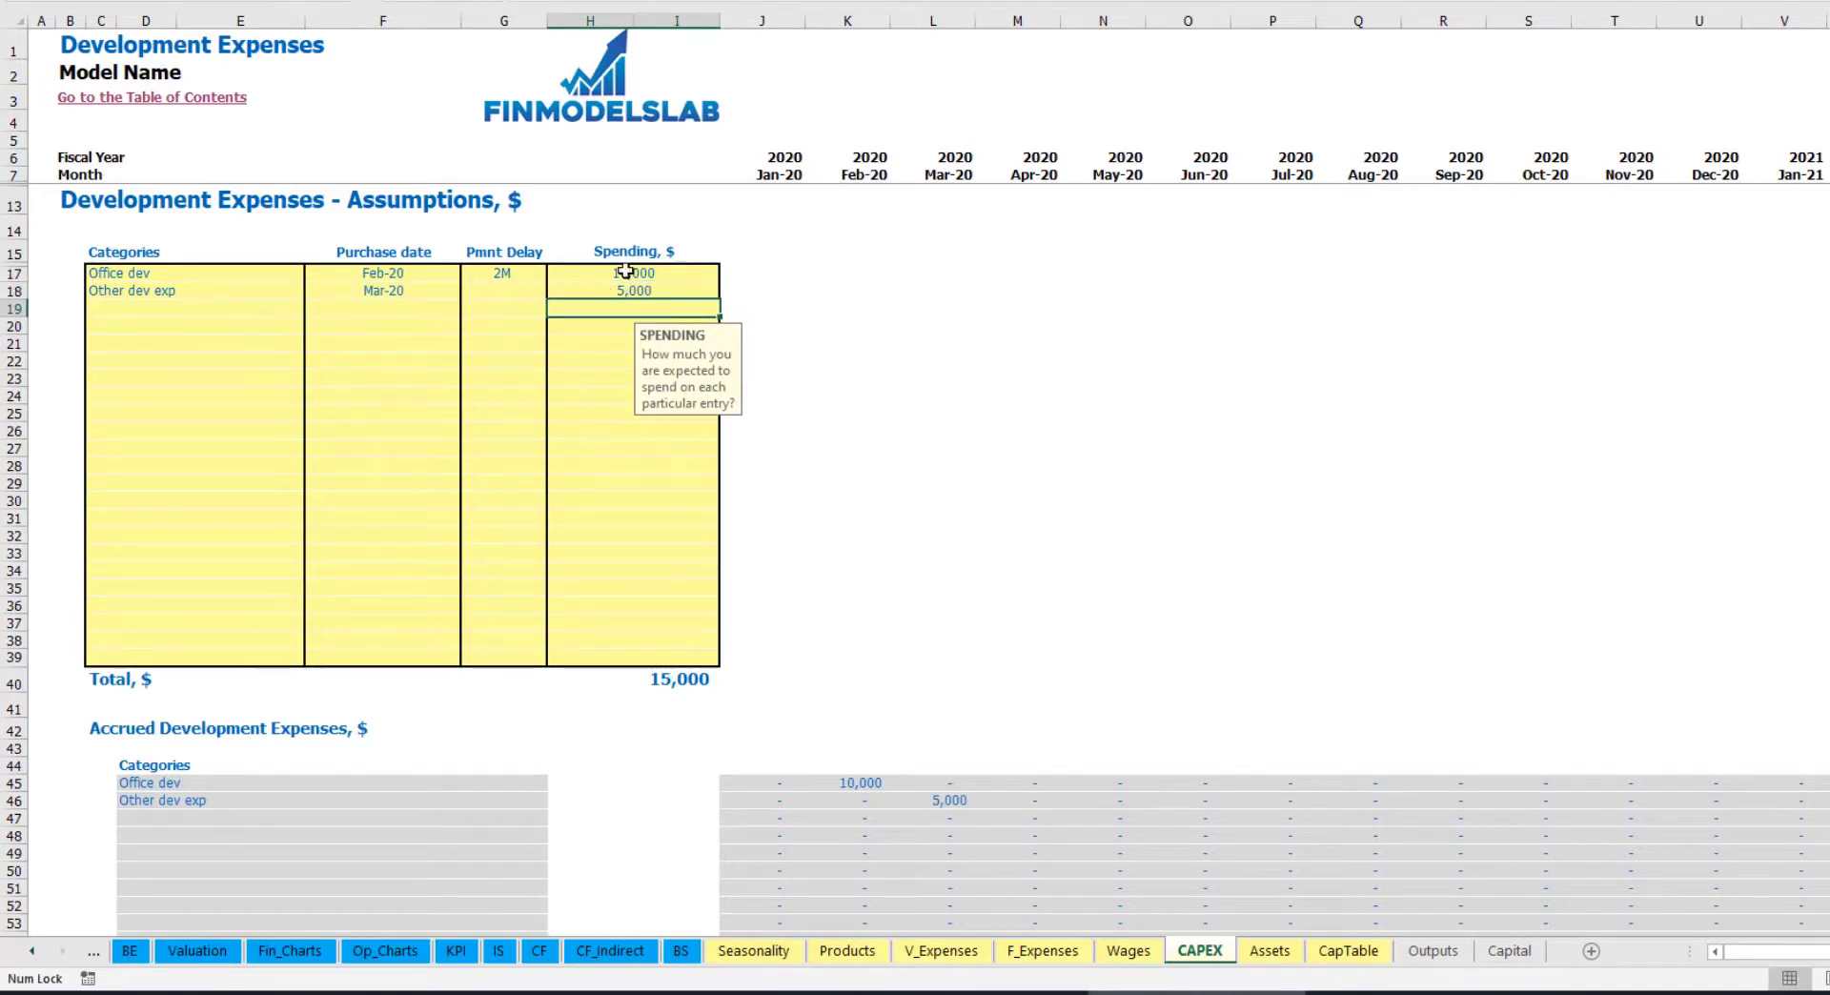
click(524, 296)
click(555, 291)
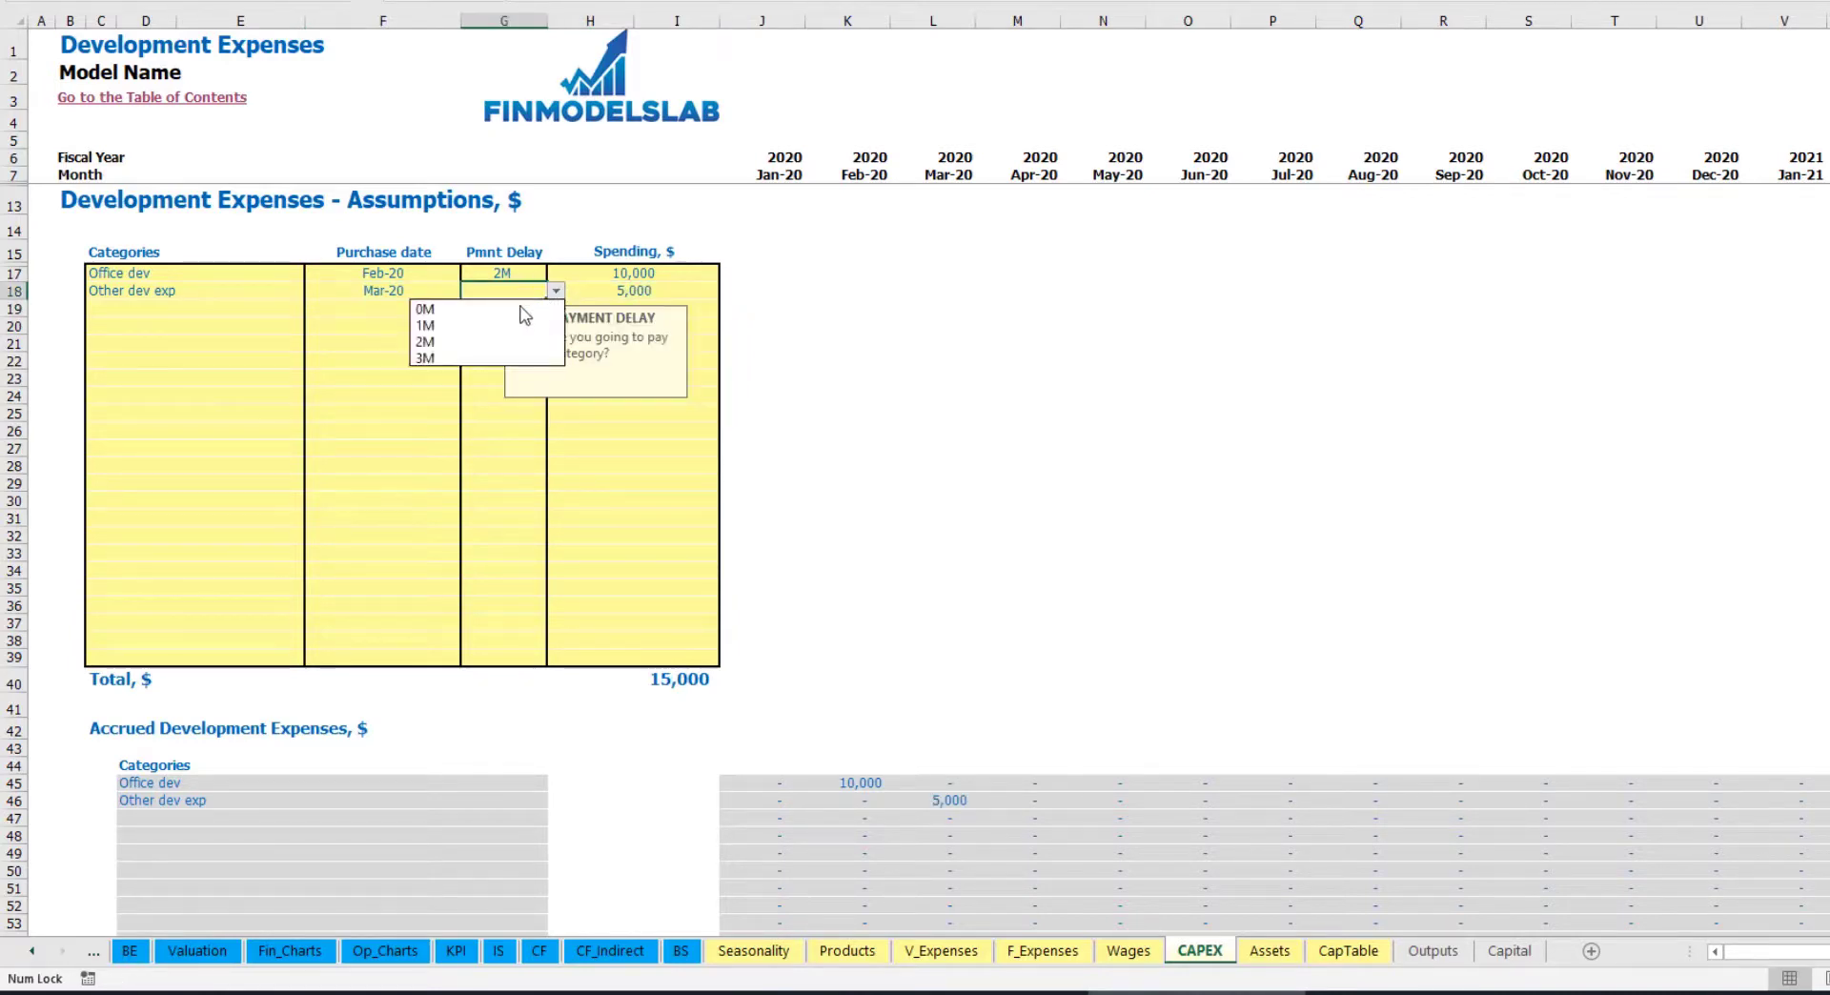
click(518, 309)
Check the months of Other dev exp in the Accrued and Paid Development Expenses tables.
scroll(893, 701, down, 3)
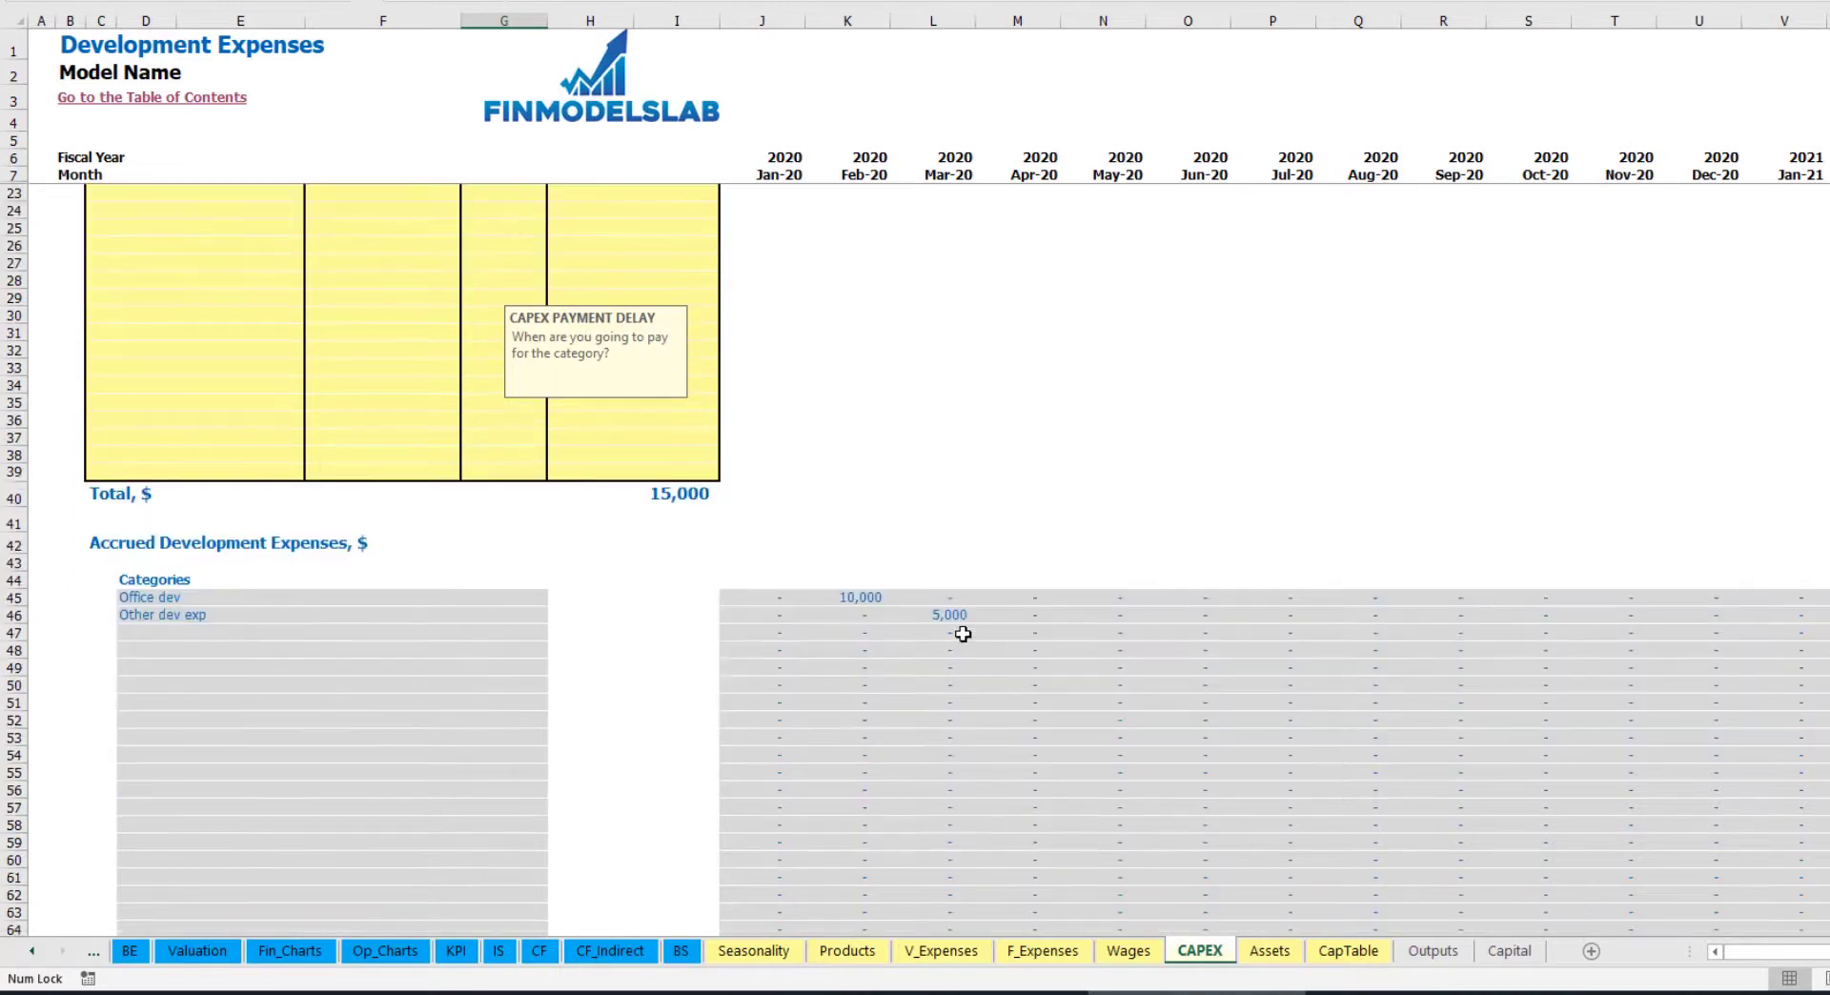
click(945, 618)
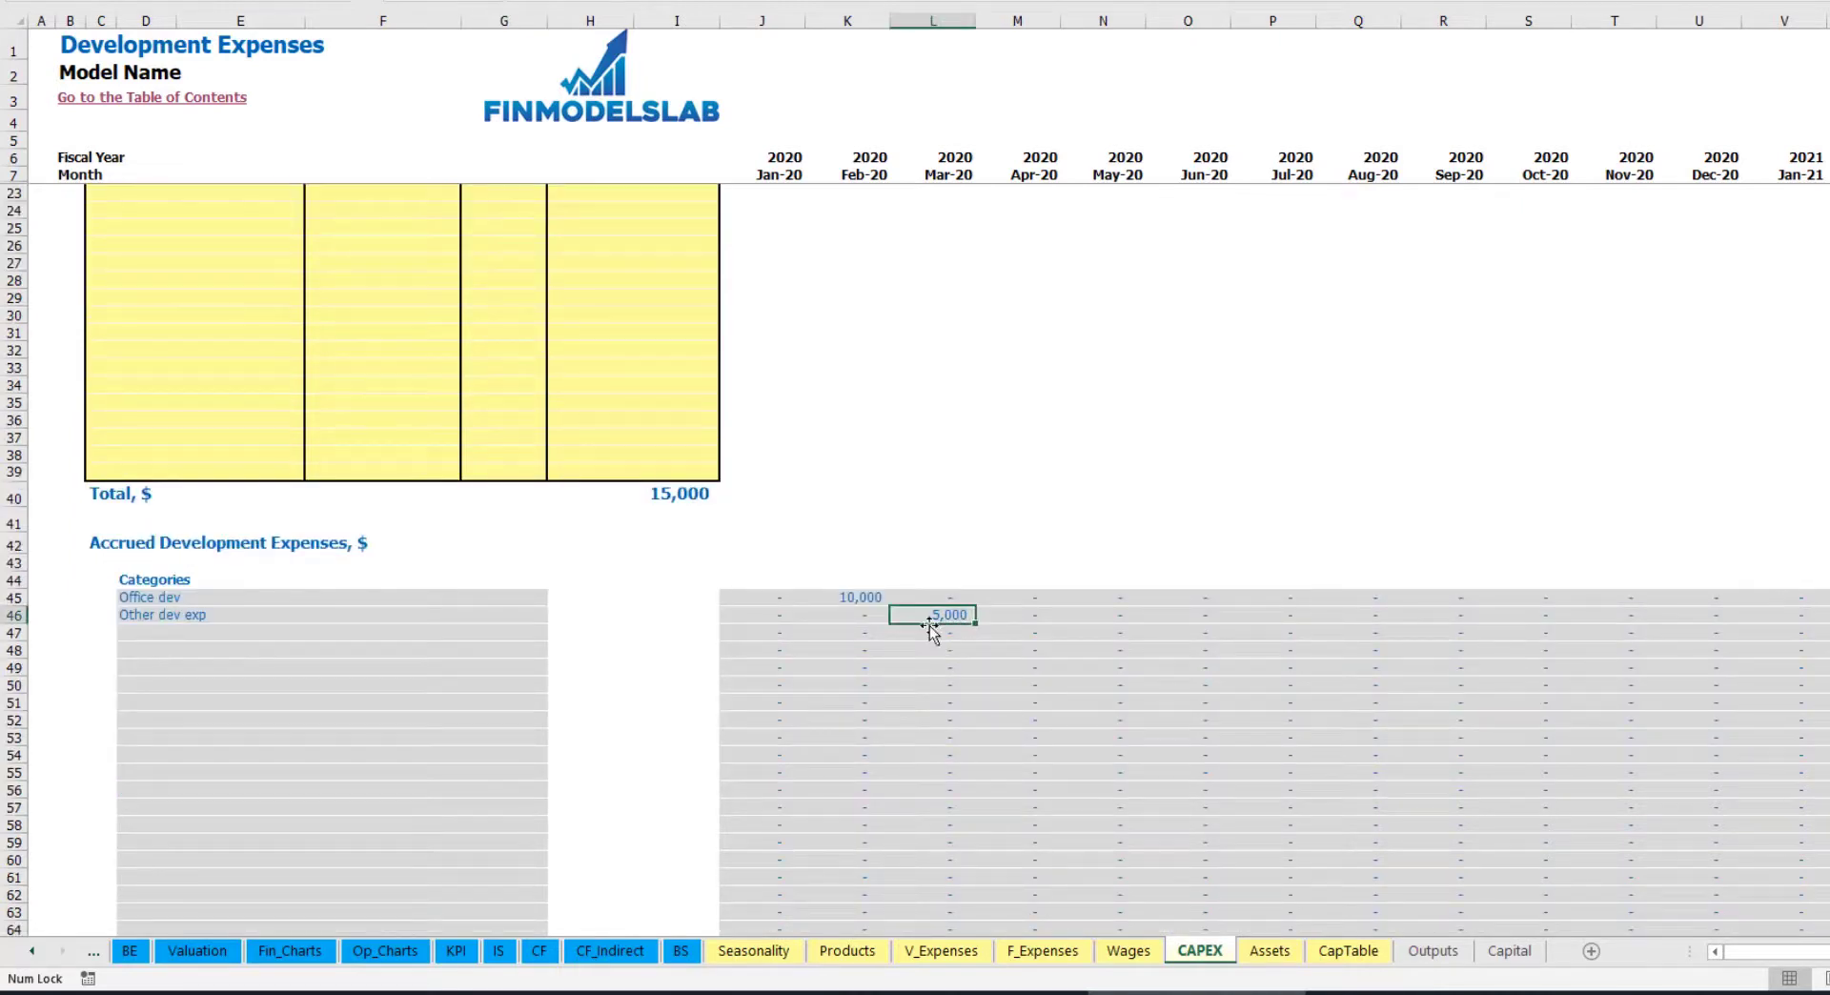
scroll(932, 618, down, 10)
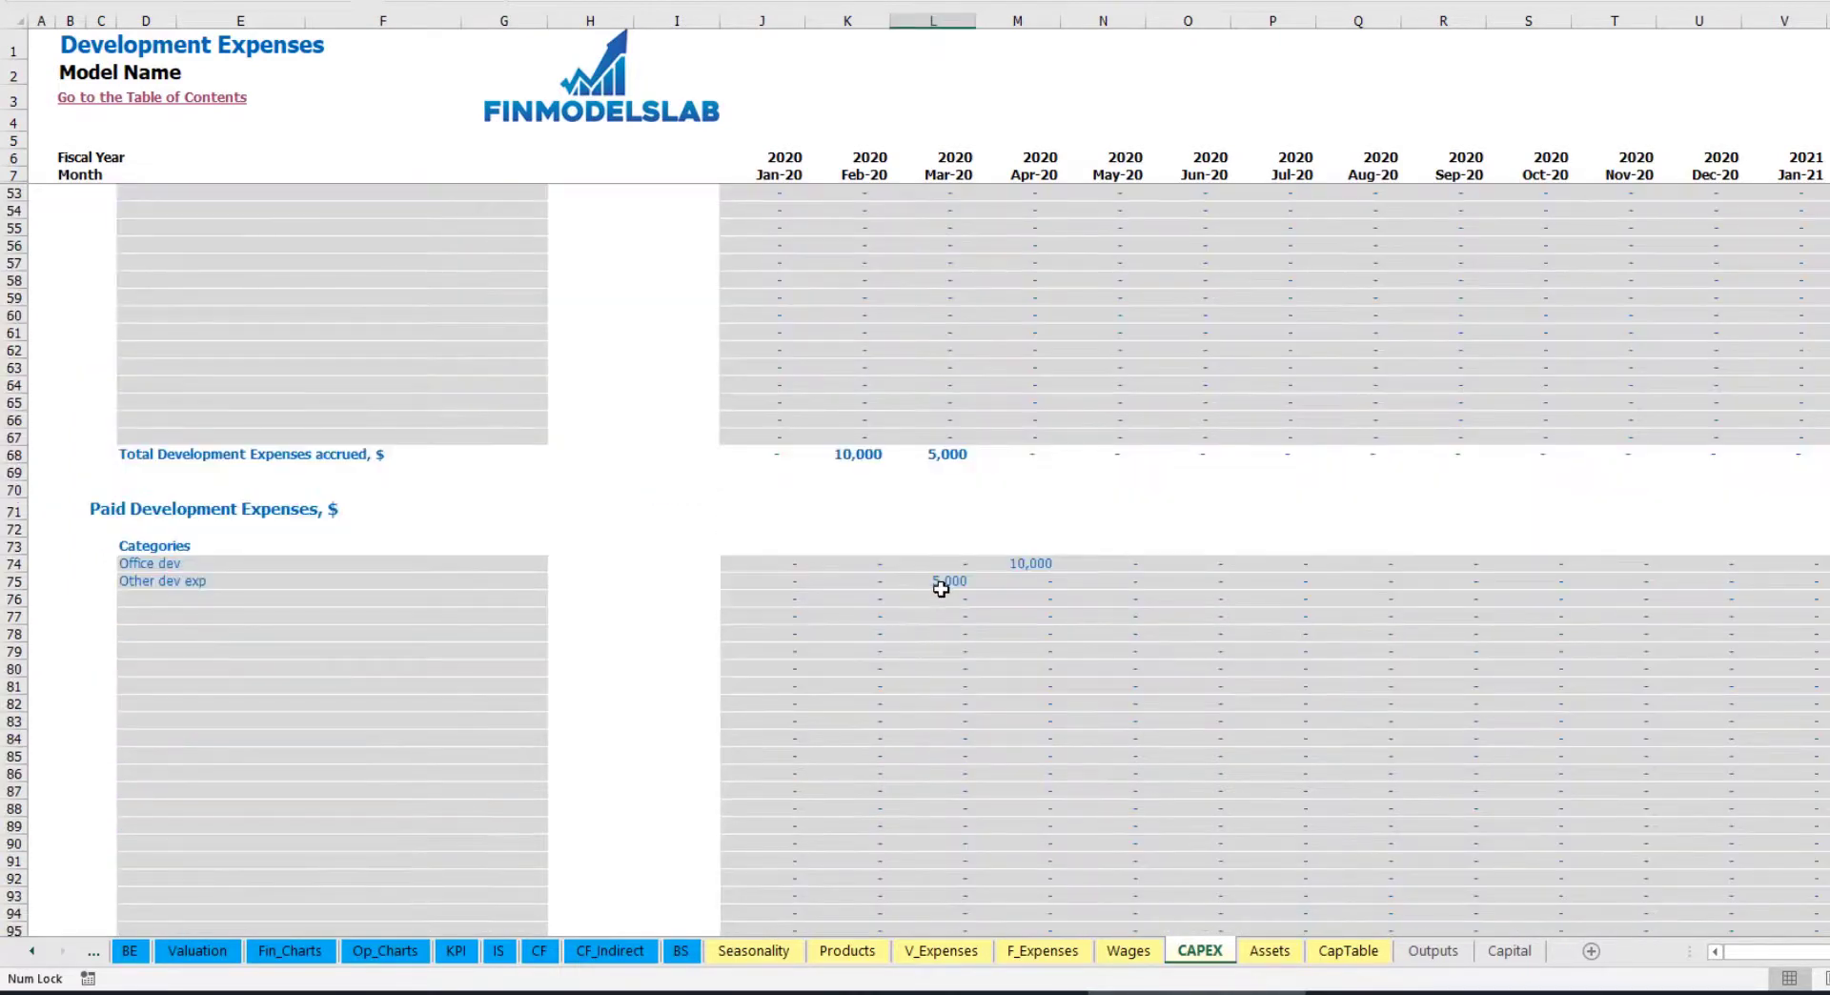
scroll(941, 582, up, 13)
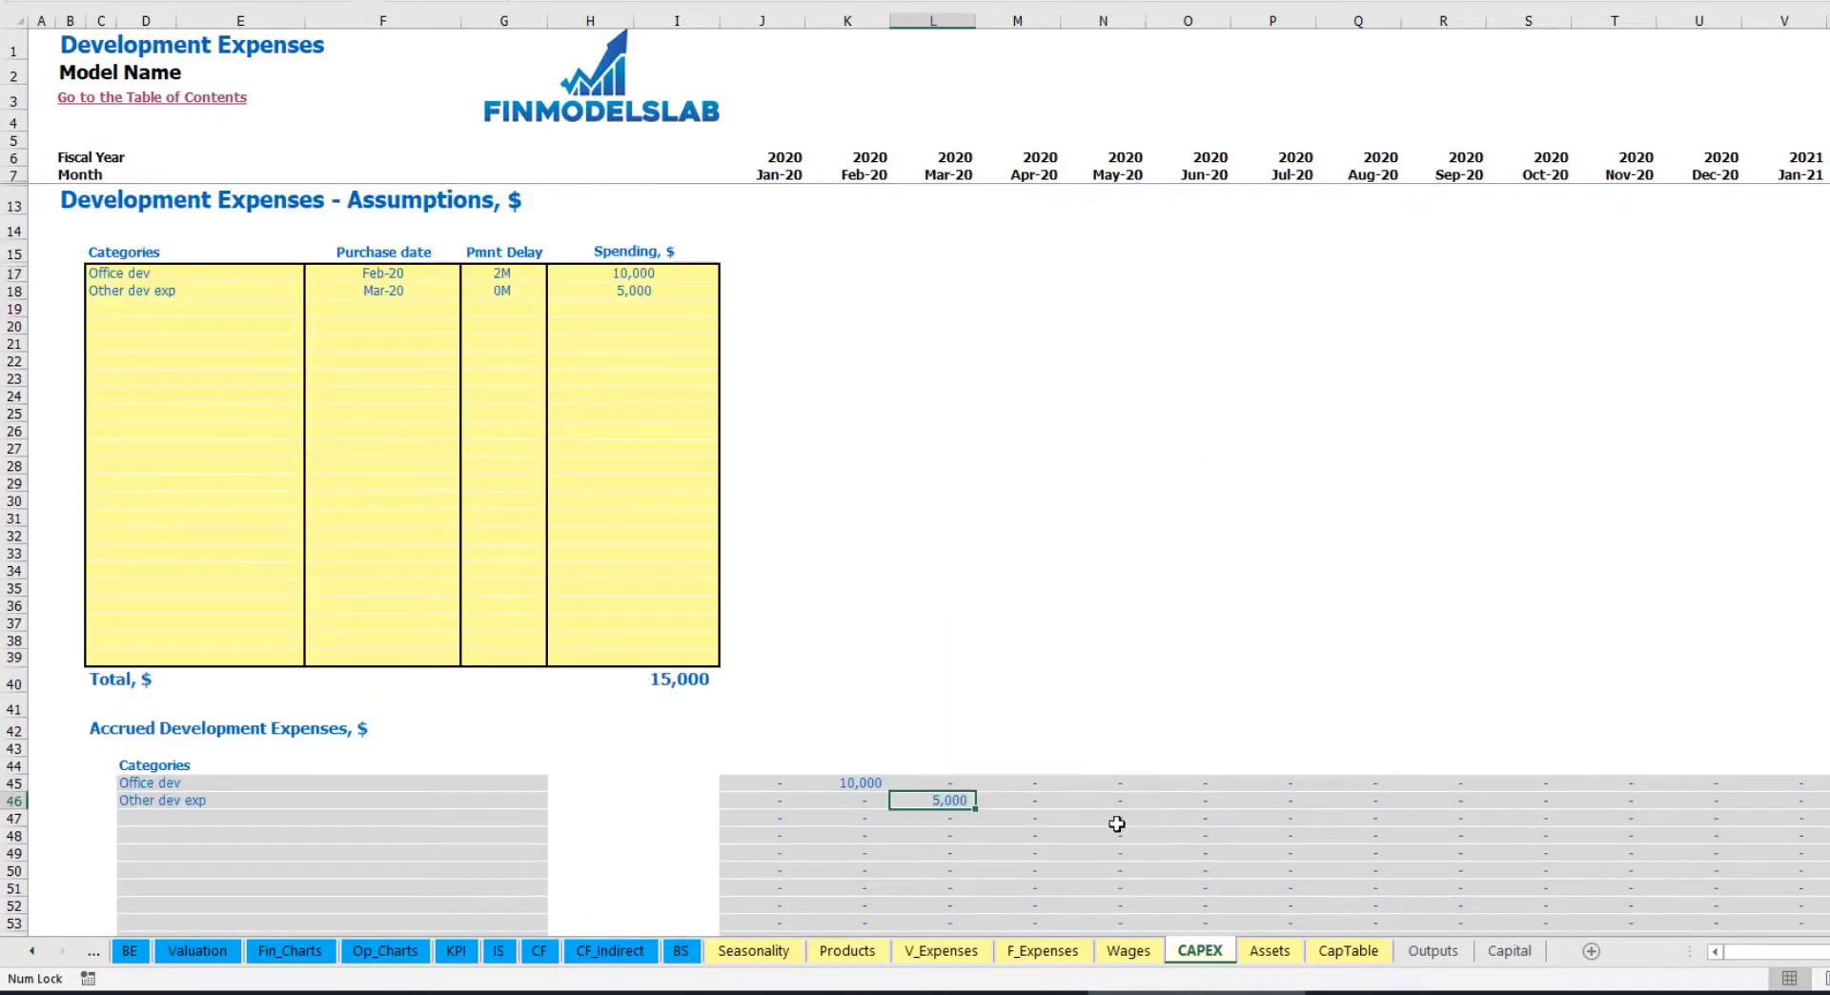
Examine the Development Expenses book depreciation, capital expenditure and closing net book value on the Assets sheet.
click(1269, 951)
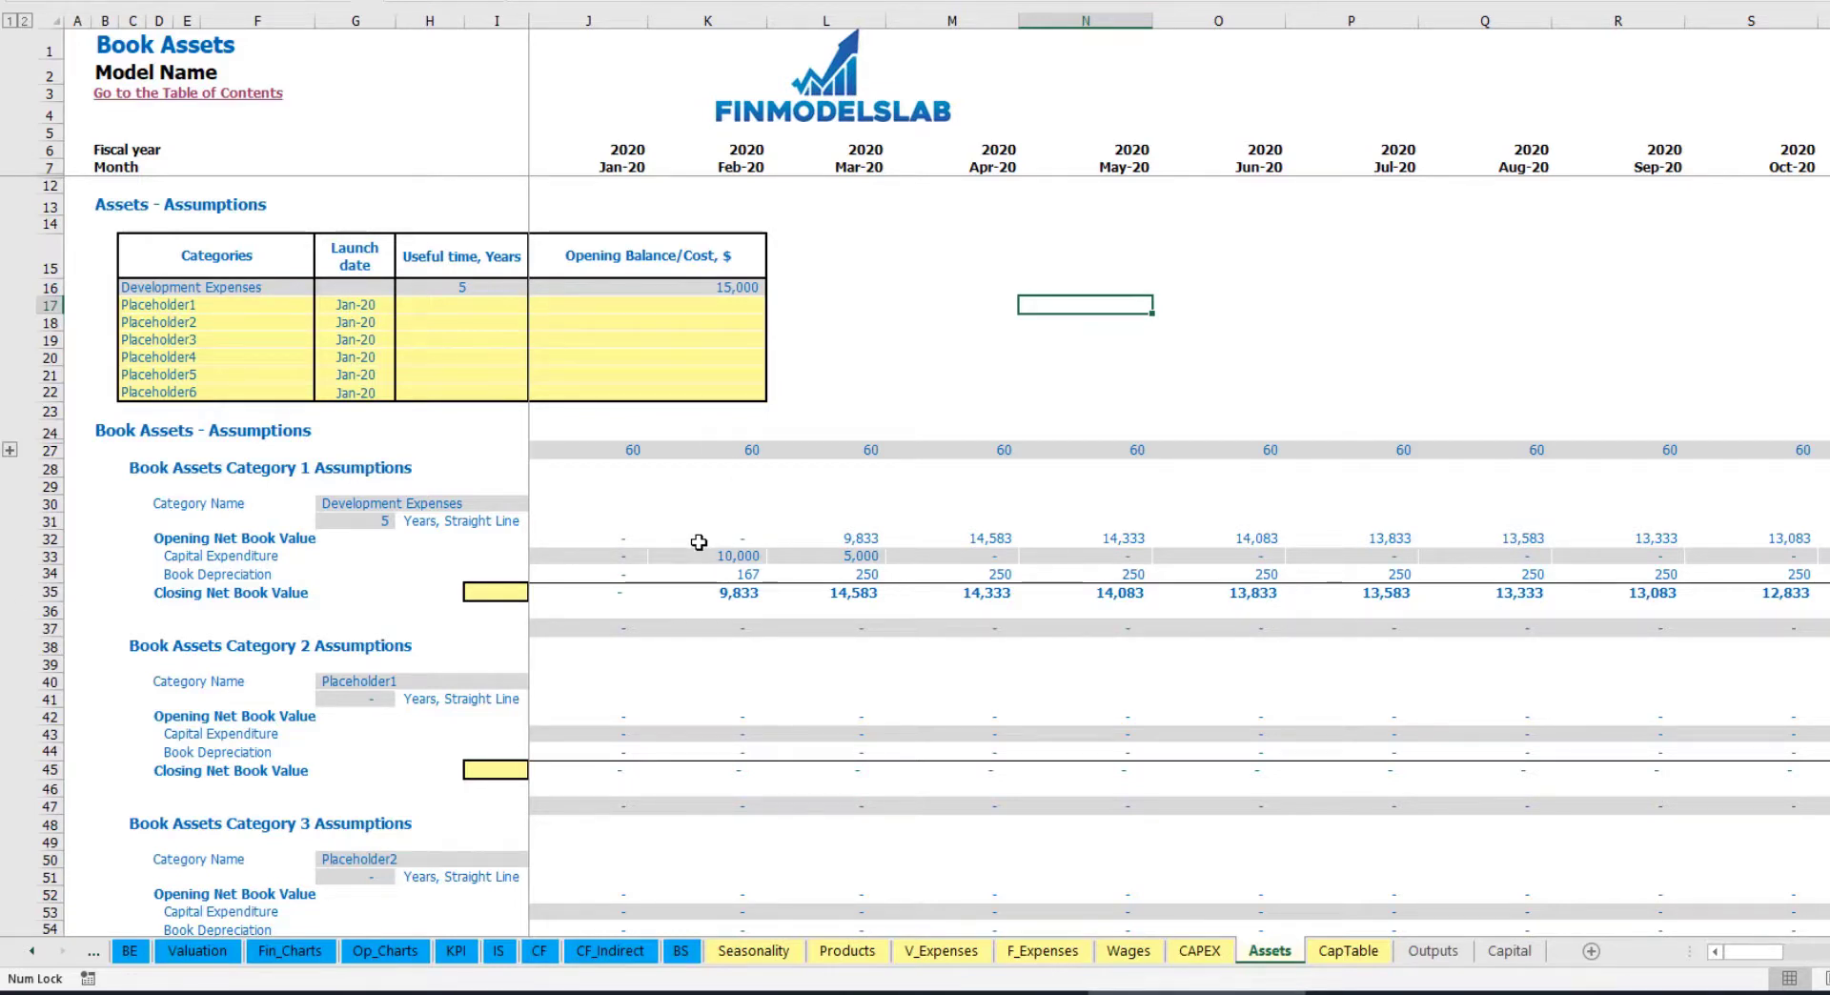
click(45, 572)
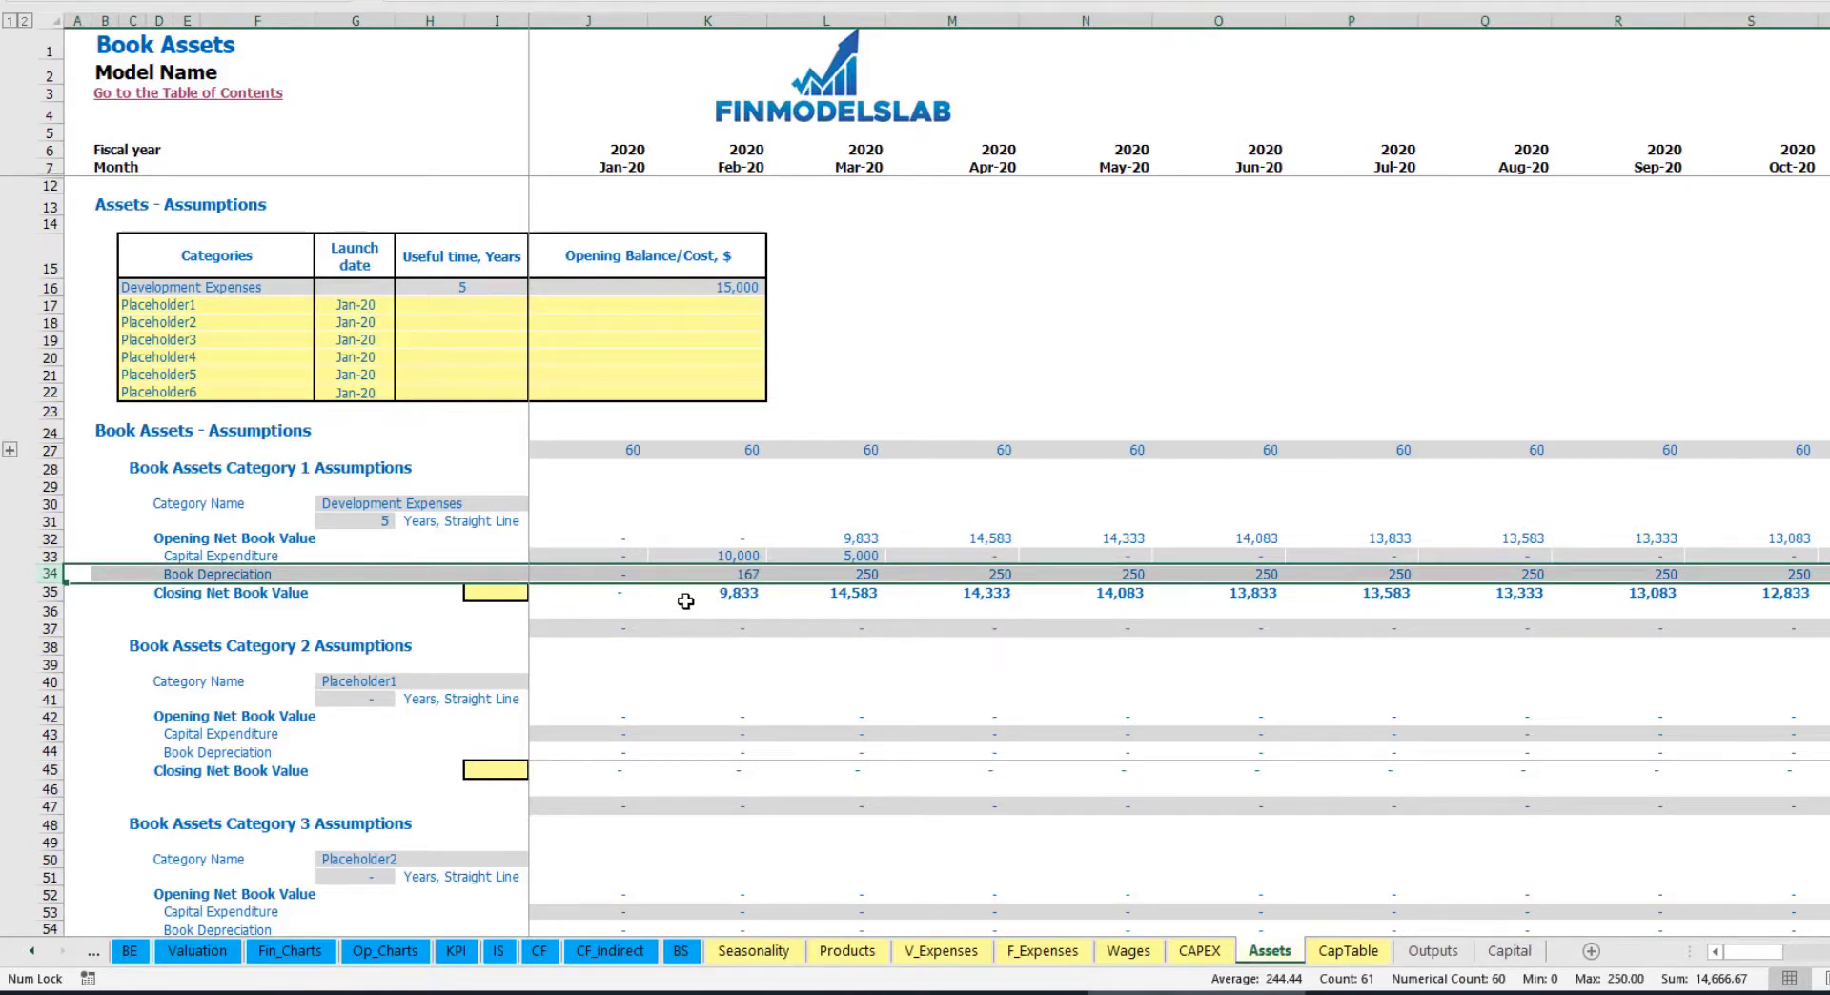
drag(586, 558, 1047, 544)
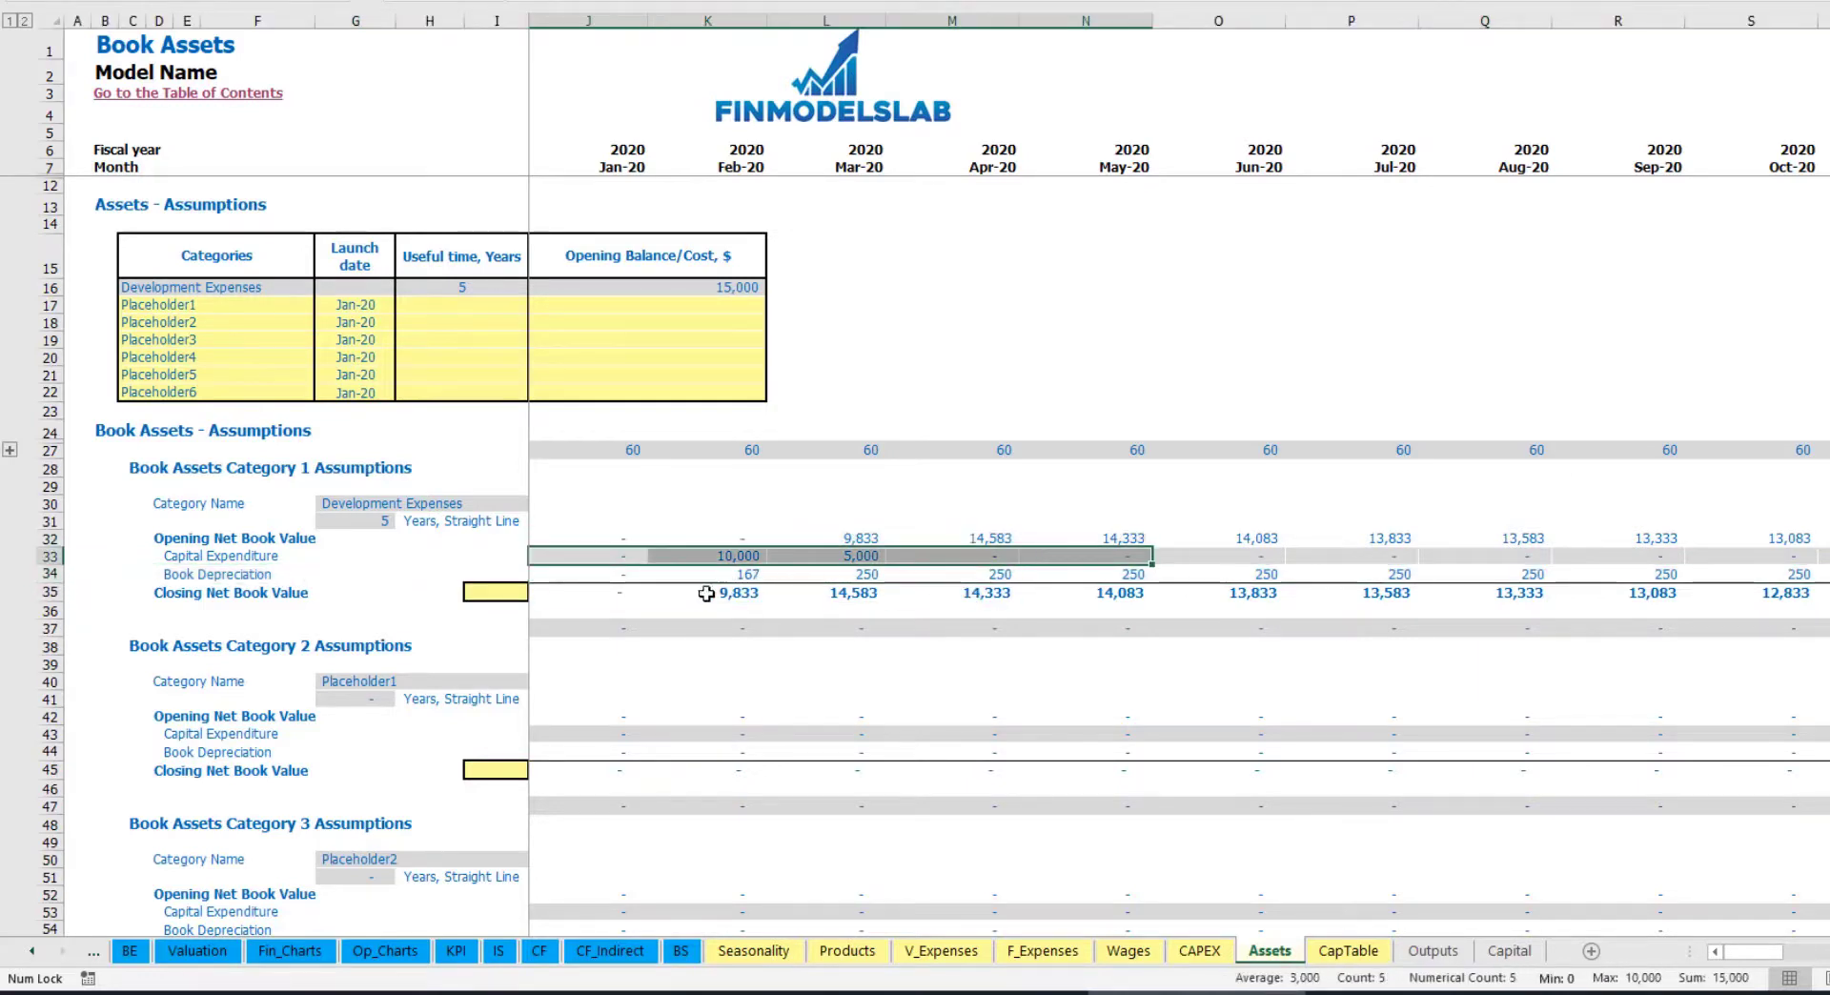
drag(620, 594, 1165, 598)
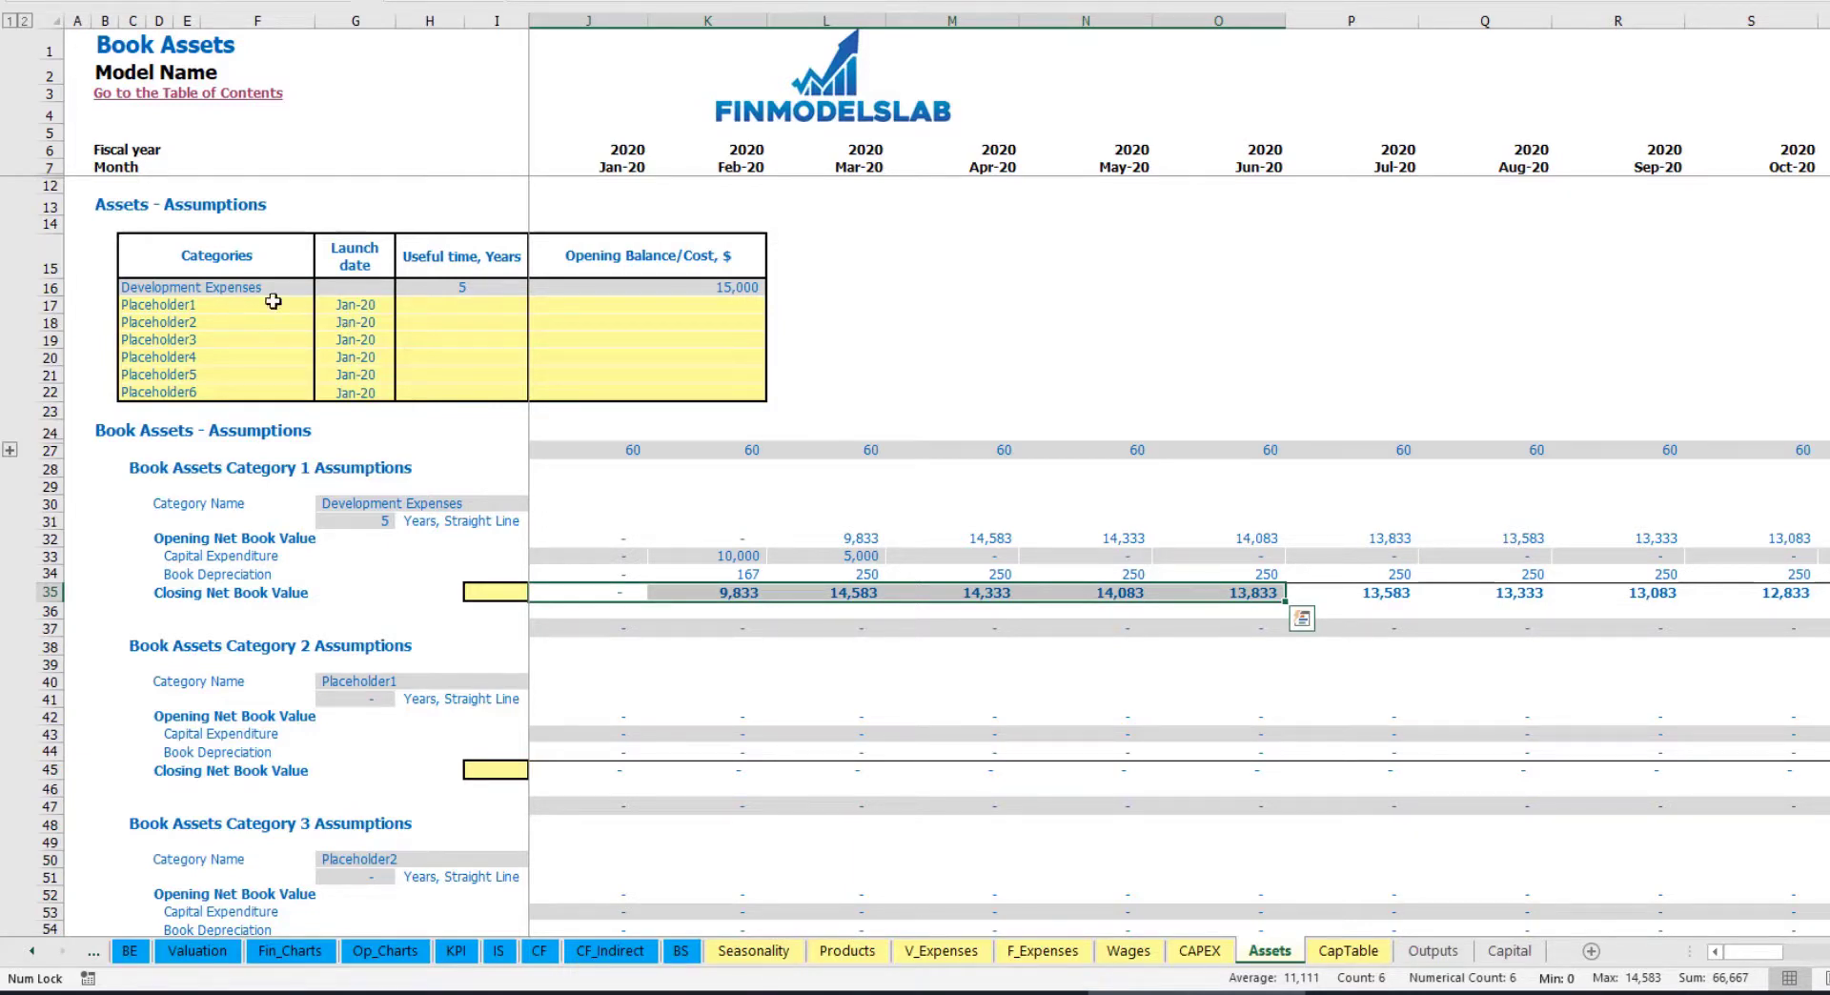
Rename the Placeholder1 asset category as "Other assets" and set its useful time to 10 years.
click(244, 301)
text(Other asses)
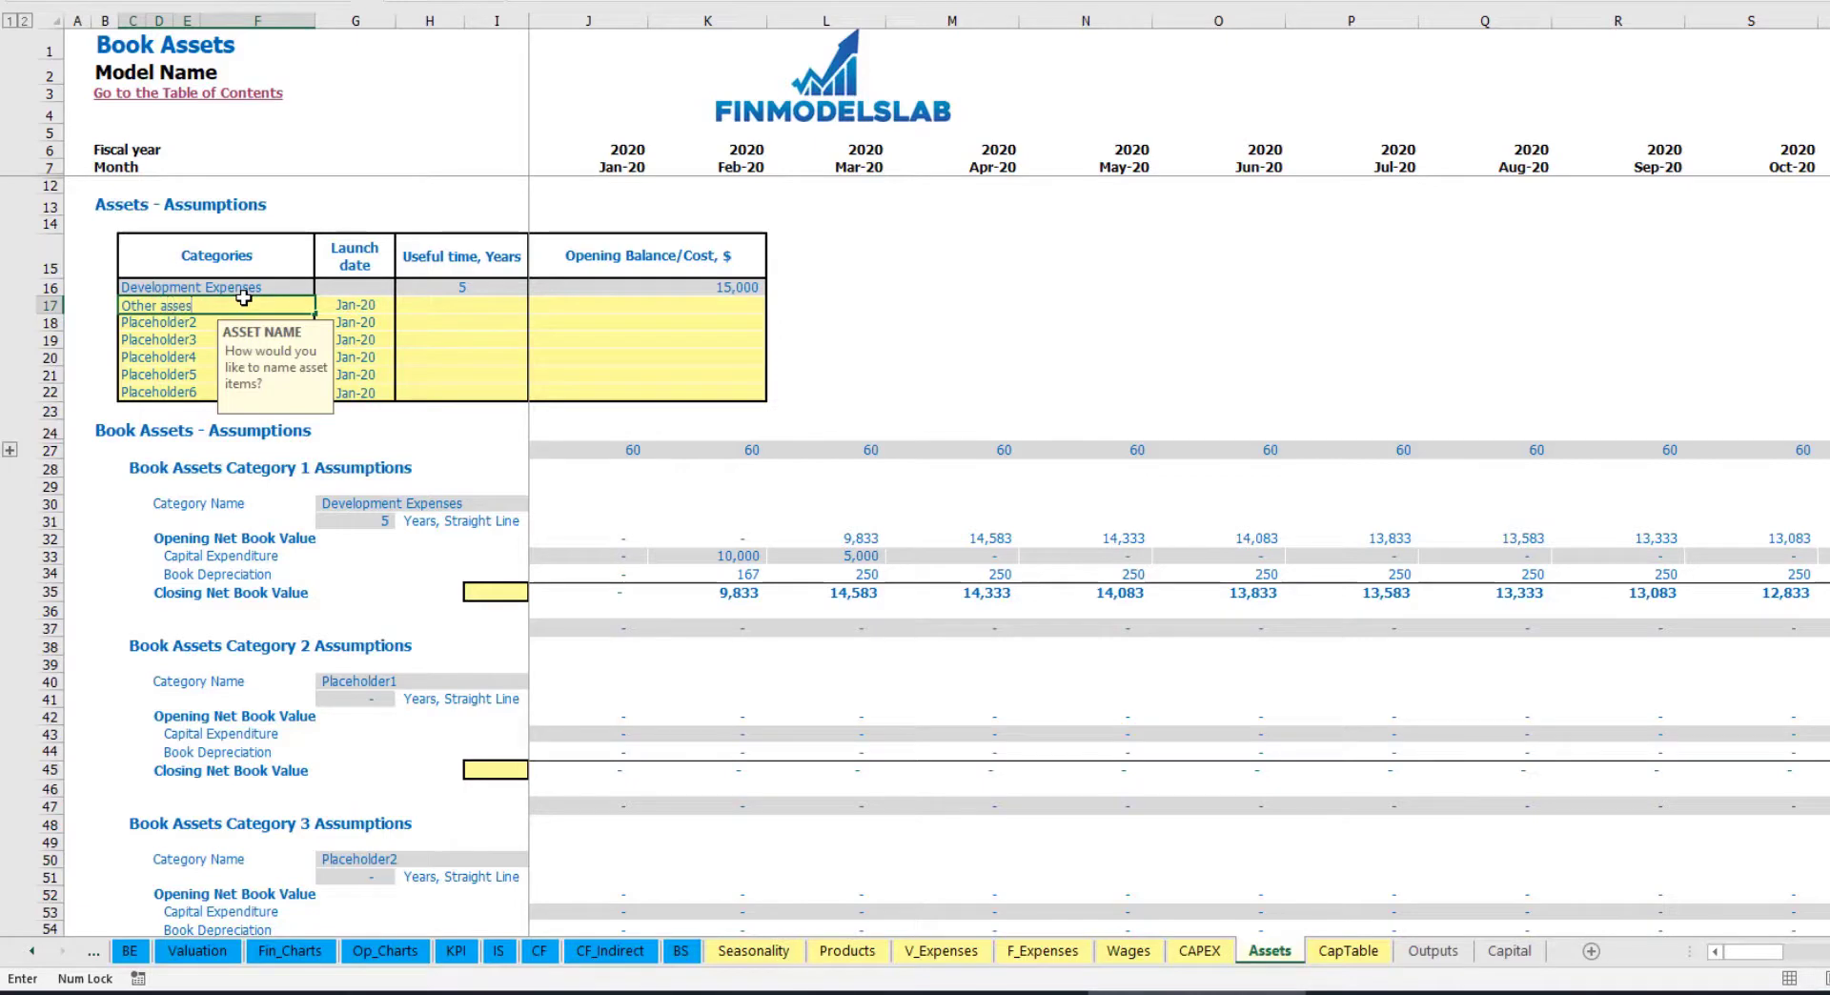
key(Return)
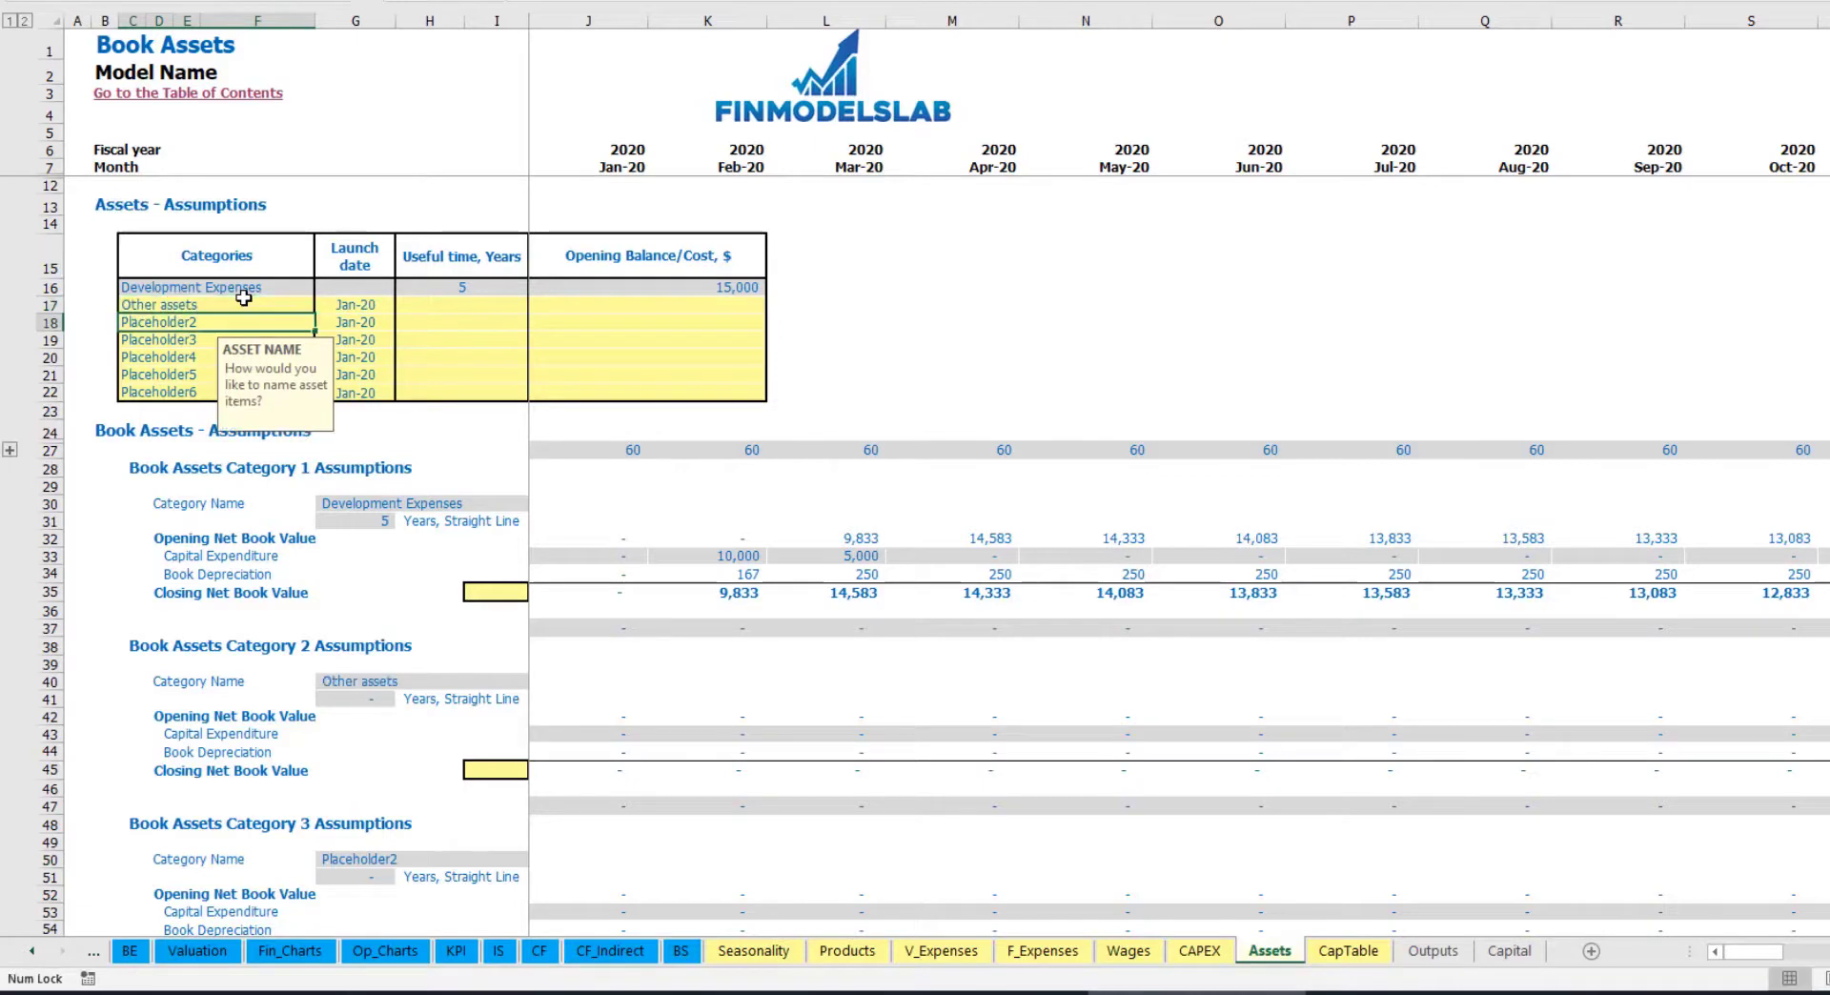
click(509, 303)
text(10)
key(ctrl+Return)
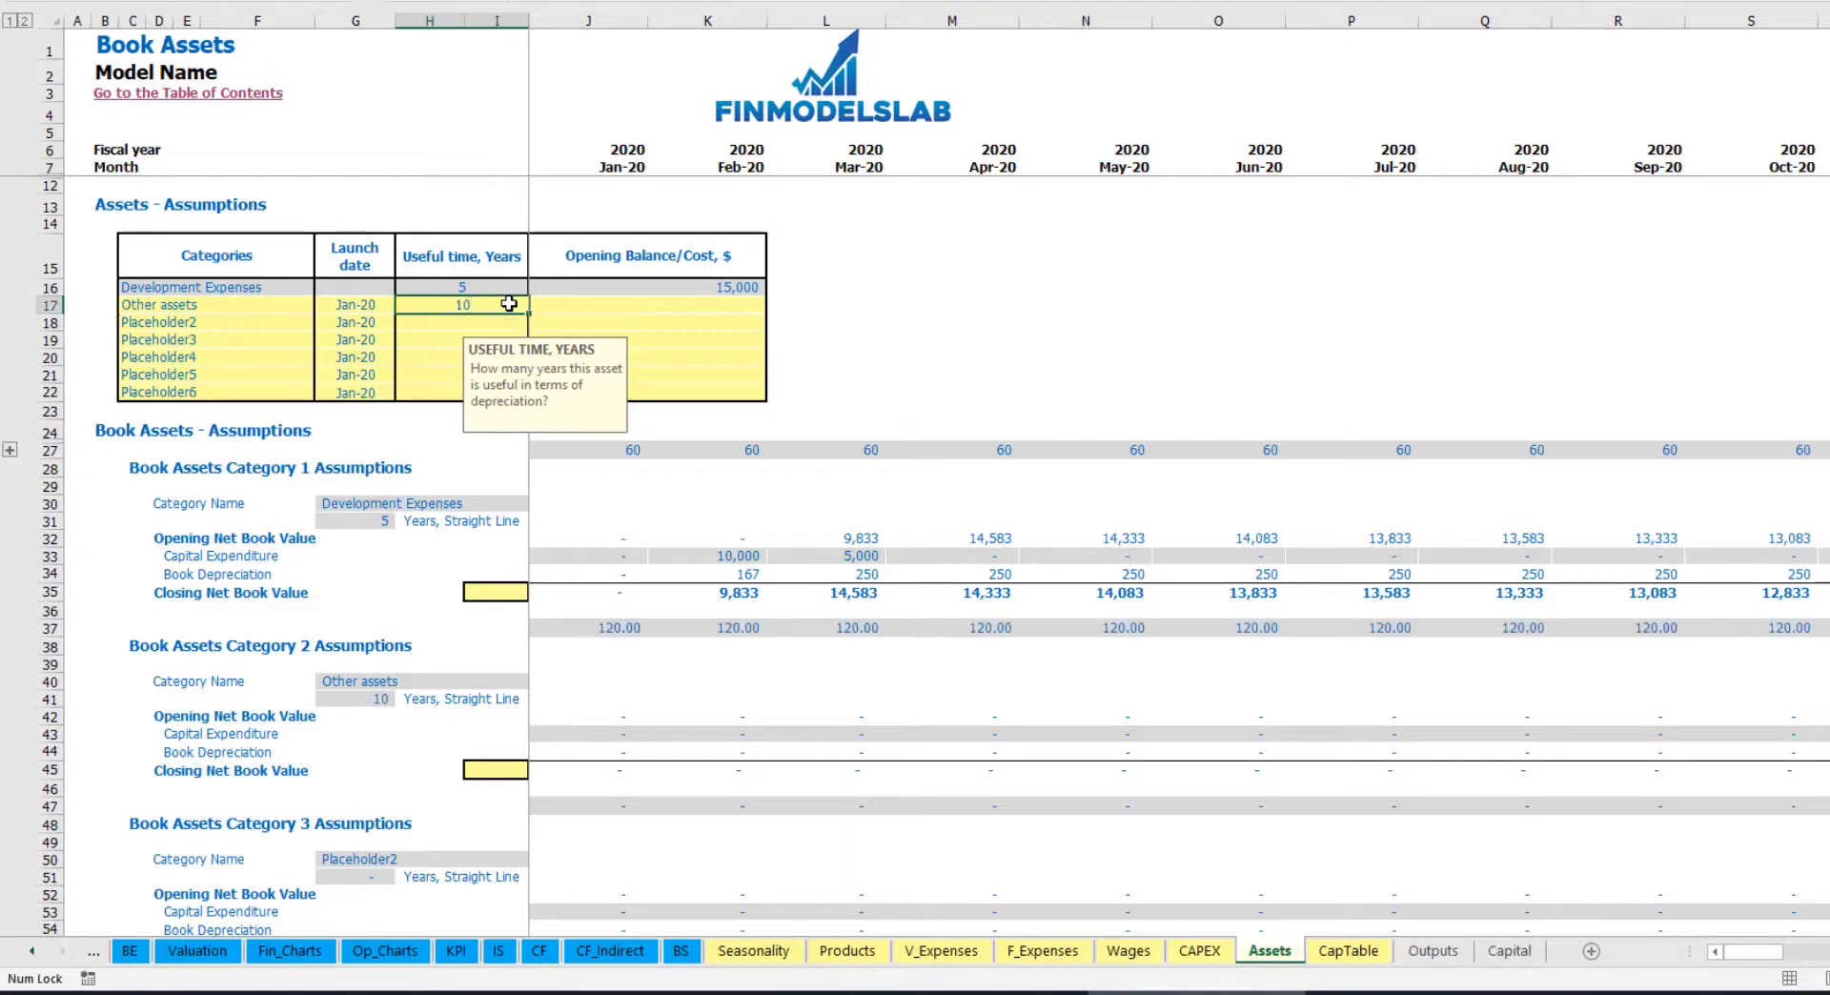
Set the Other assets opening balance/cost to 25,000 and its launch date to Apr-20.
click(653, 307)
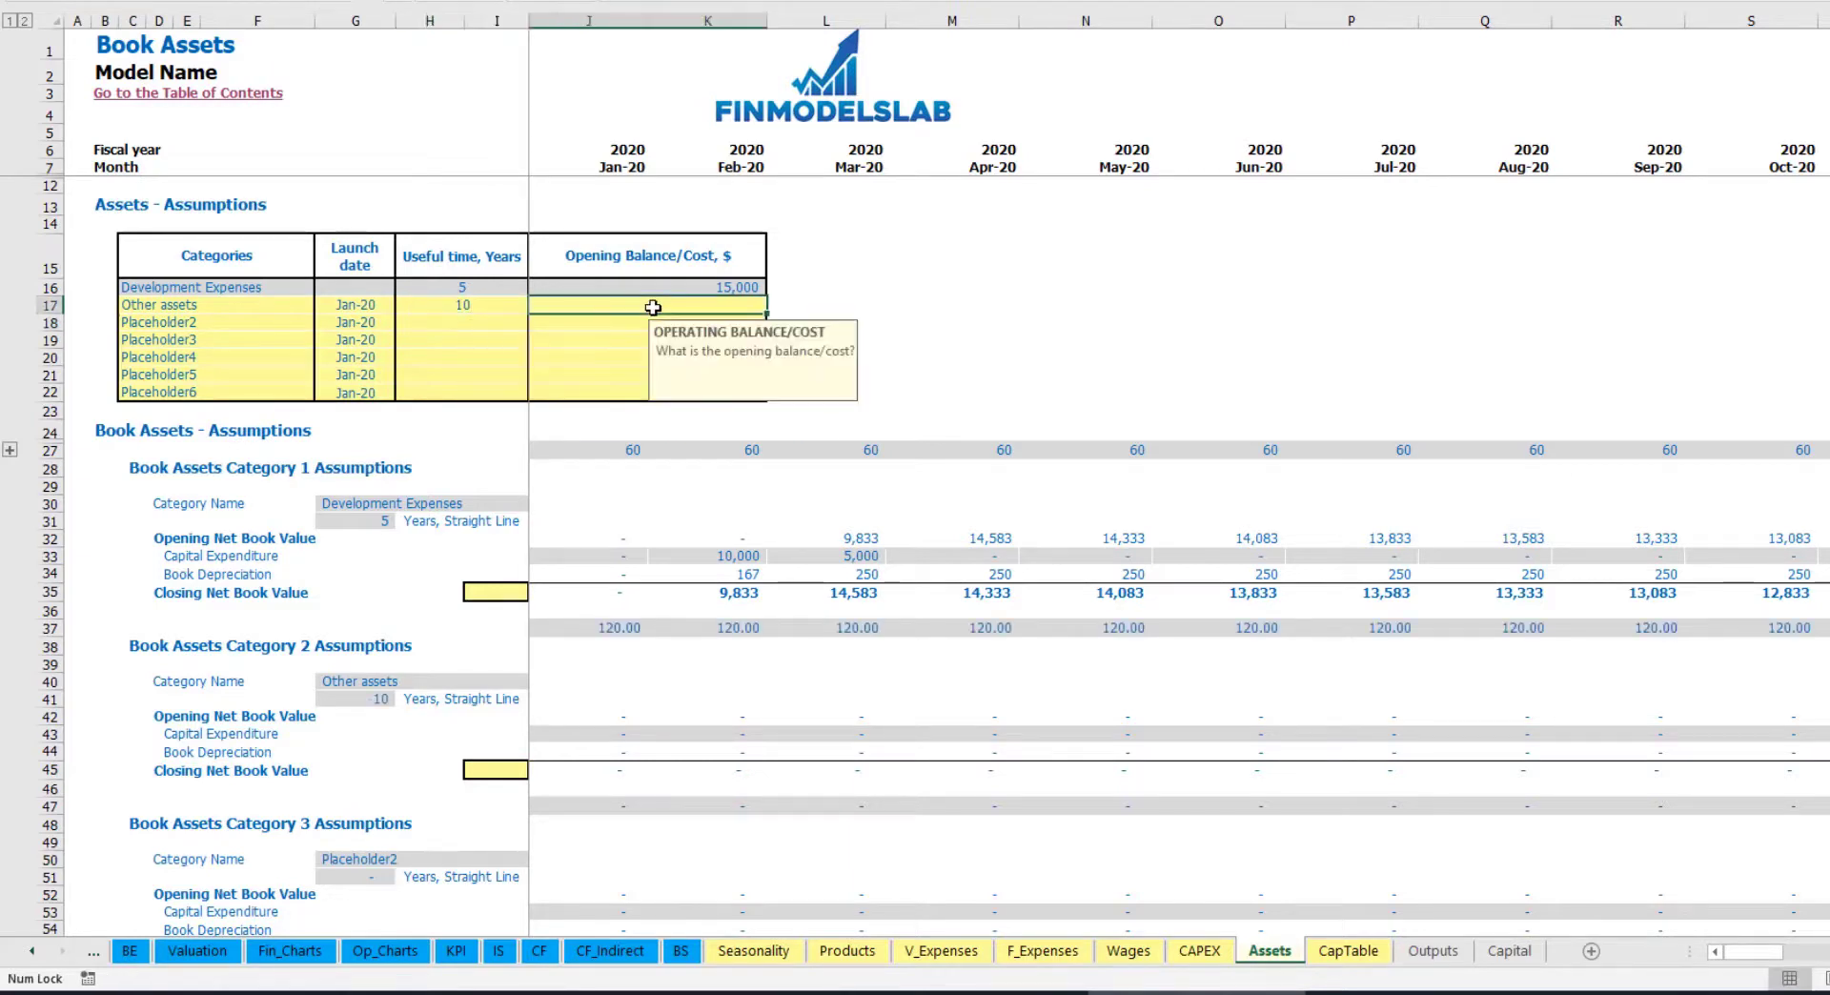
text(25000)
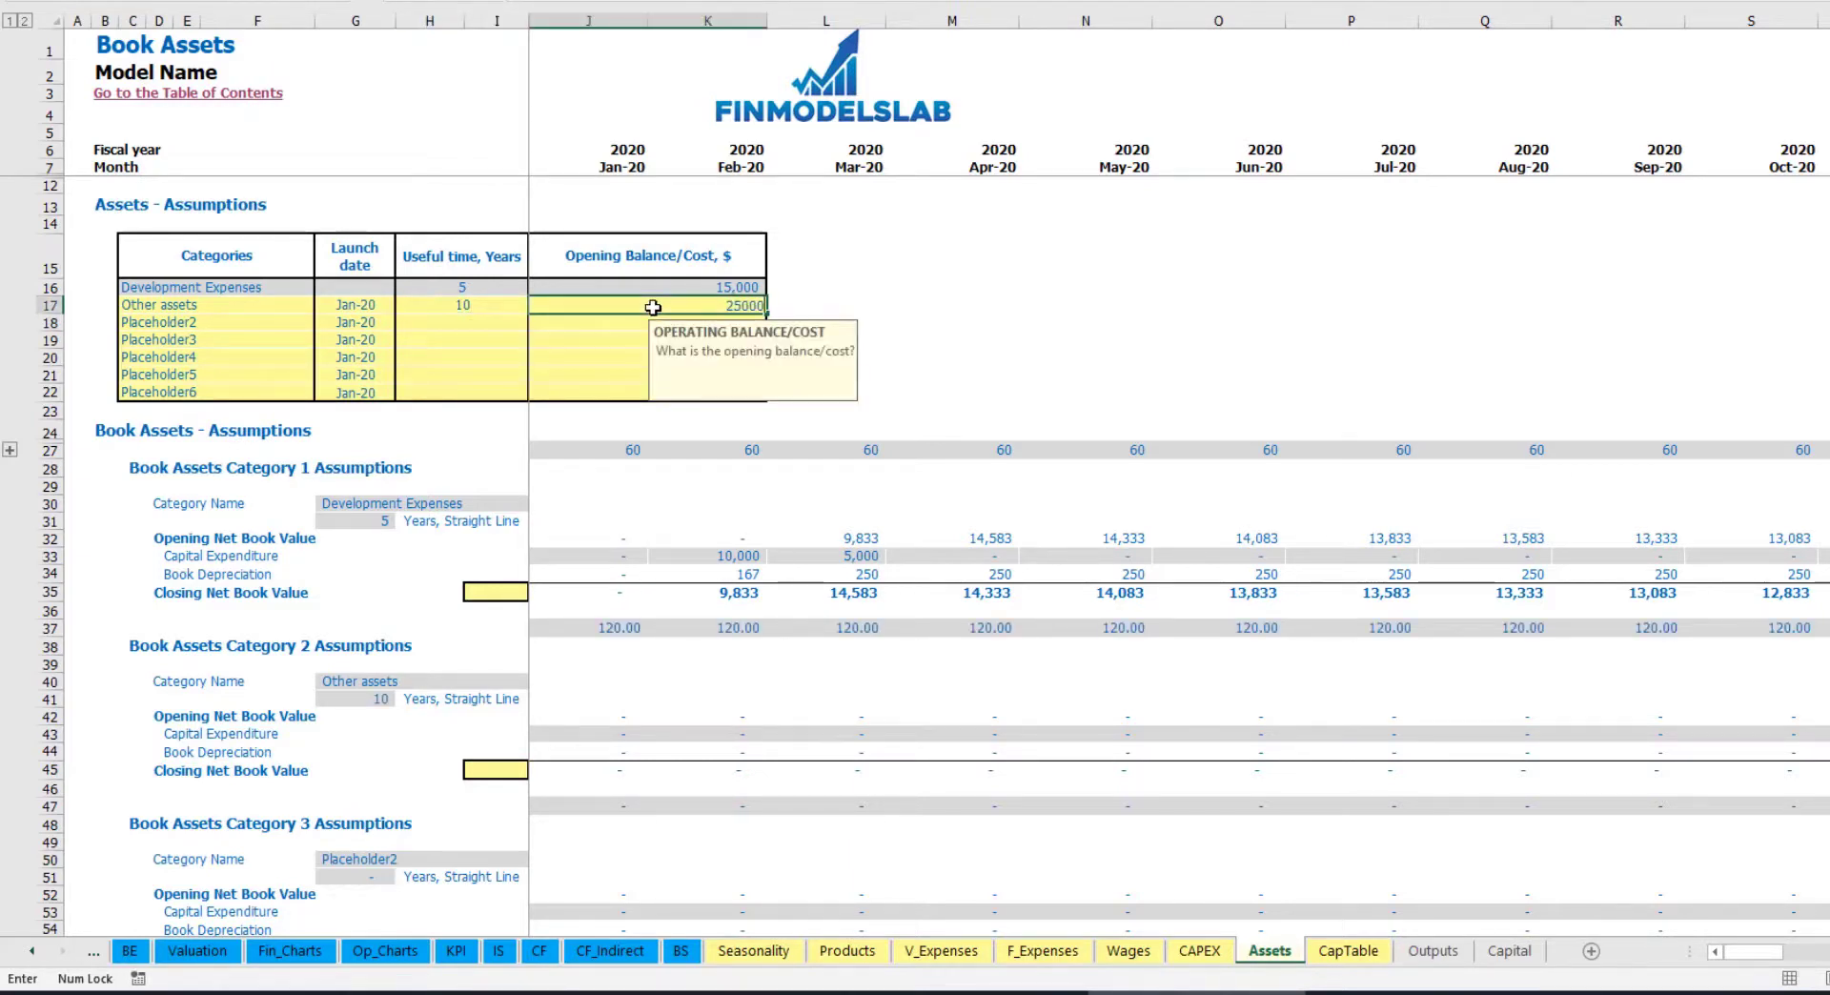
key(ctrl+Return)
click(372, 303)
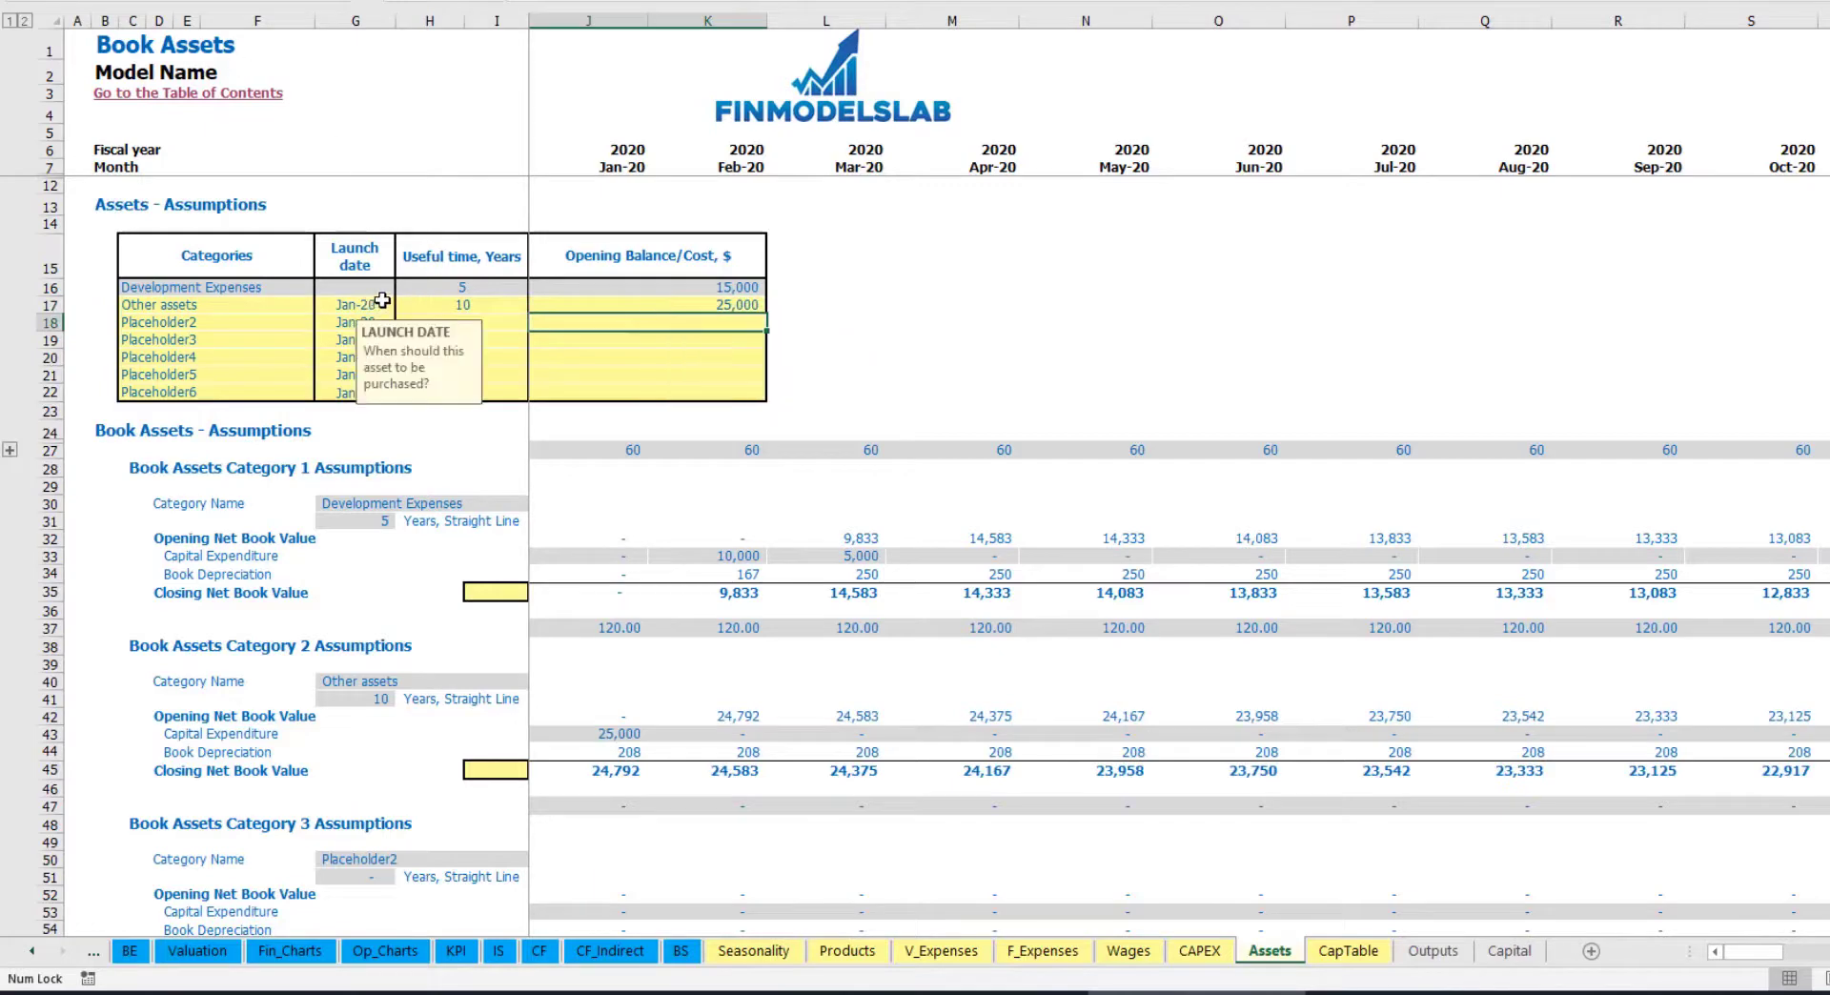
click(403, 305)
click(360, 382)
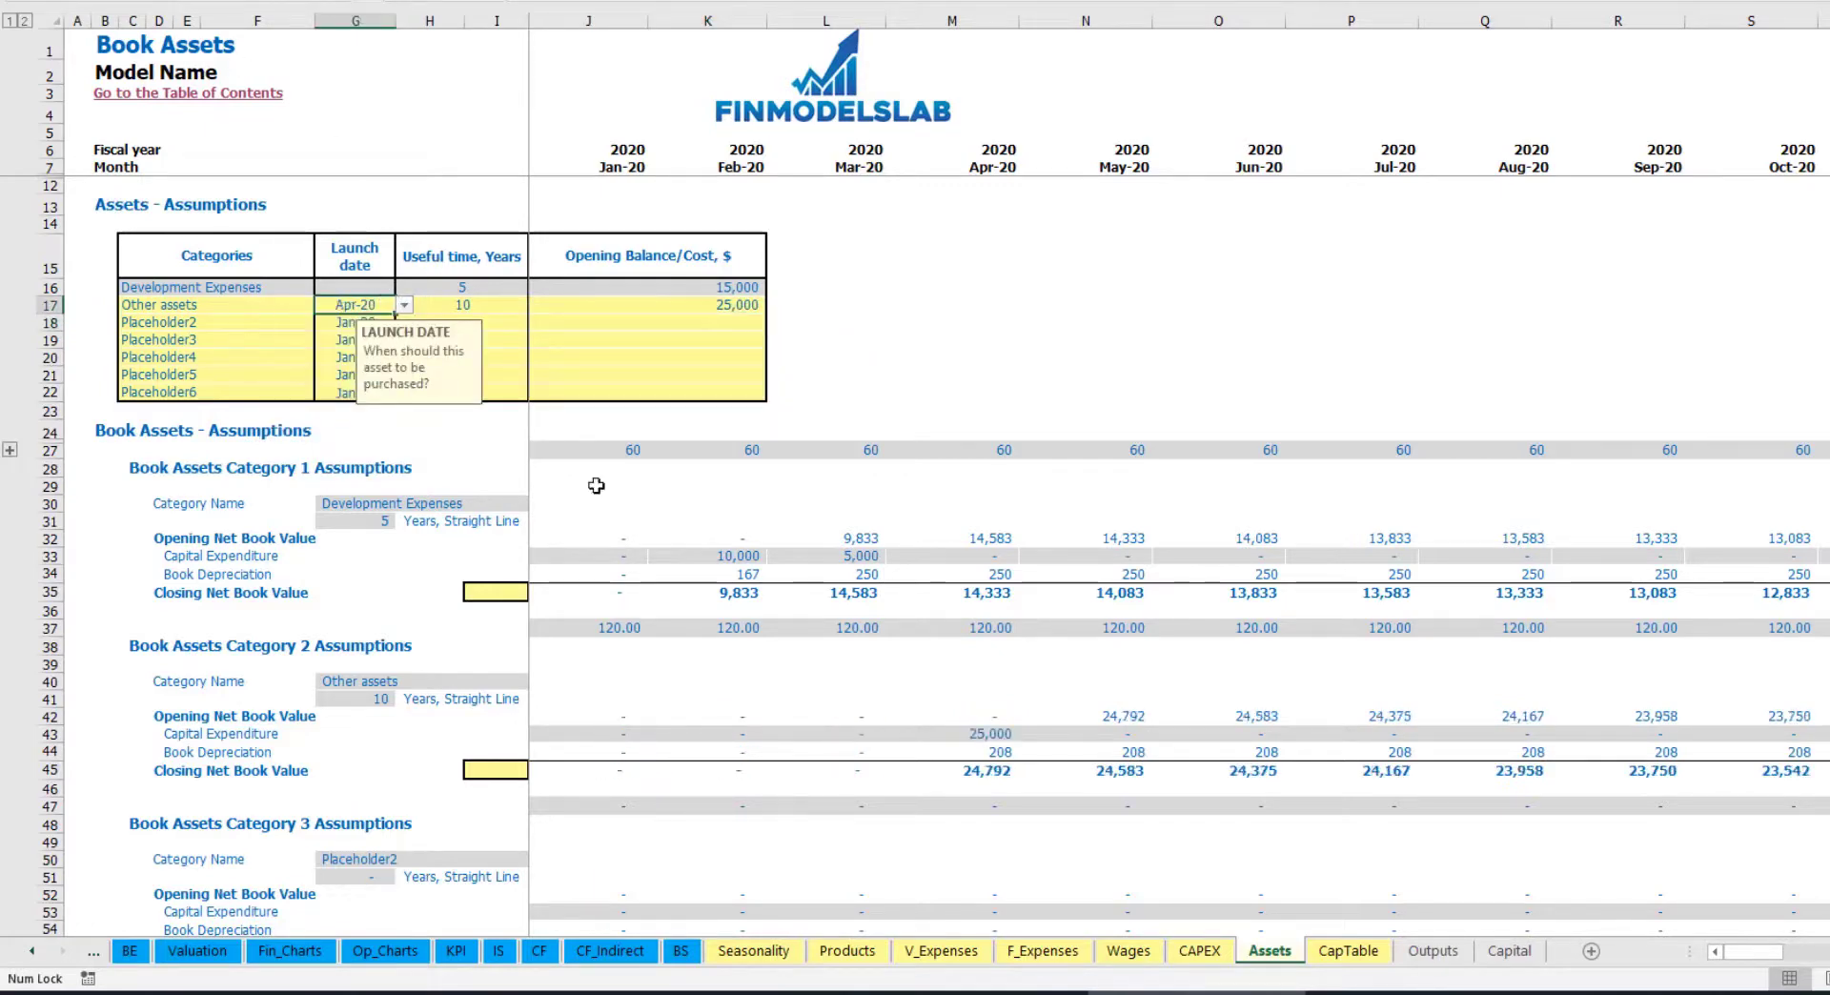
Examine the Other assets capital expenditure, book depreciation and closing net book value from Apr-20 onward.
click(993, 734)
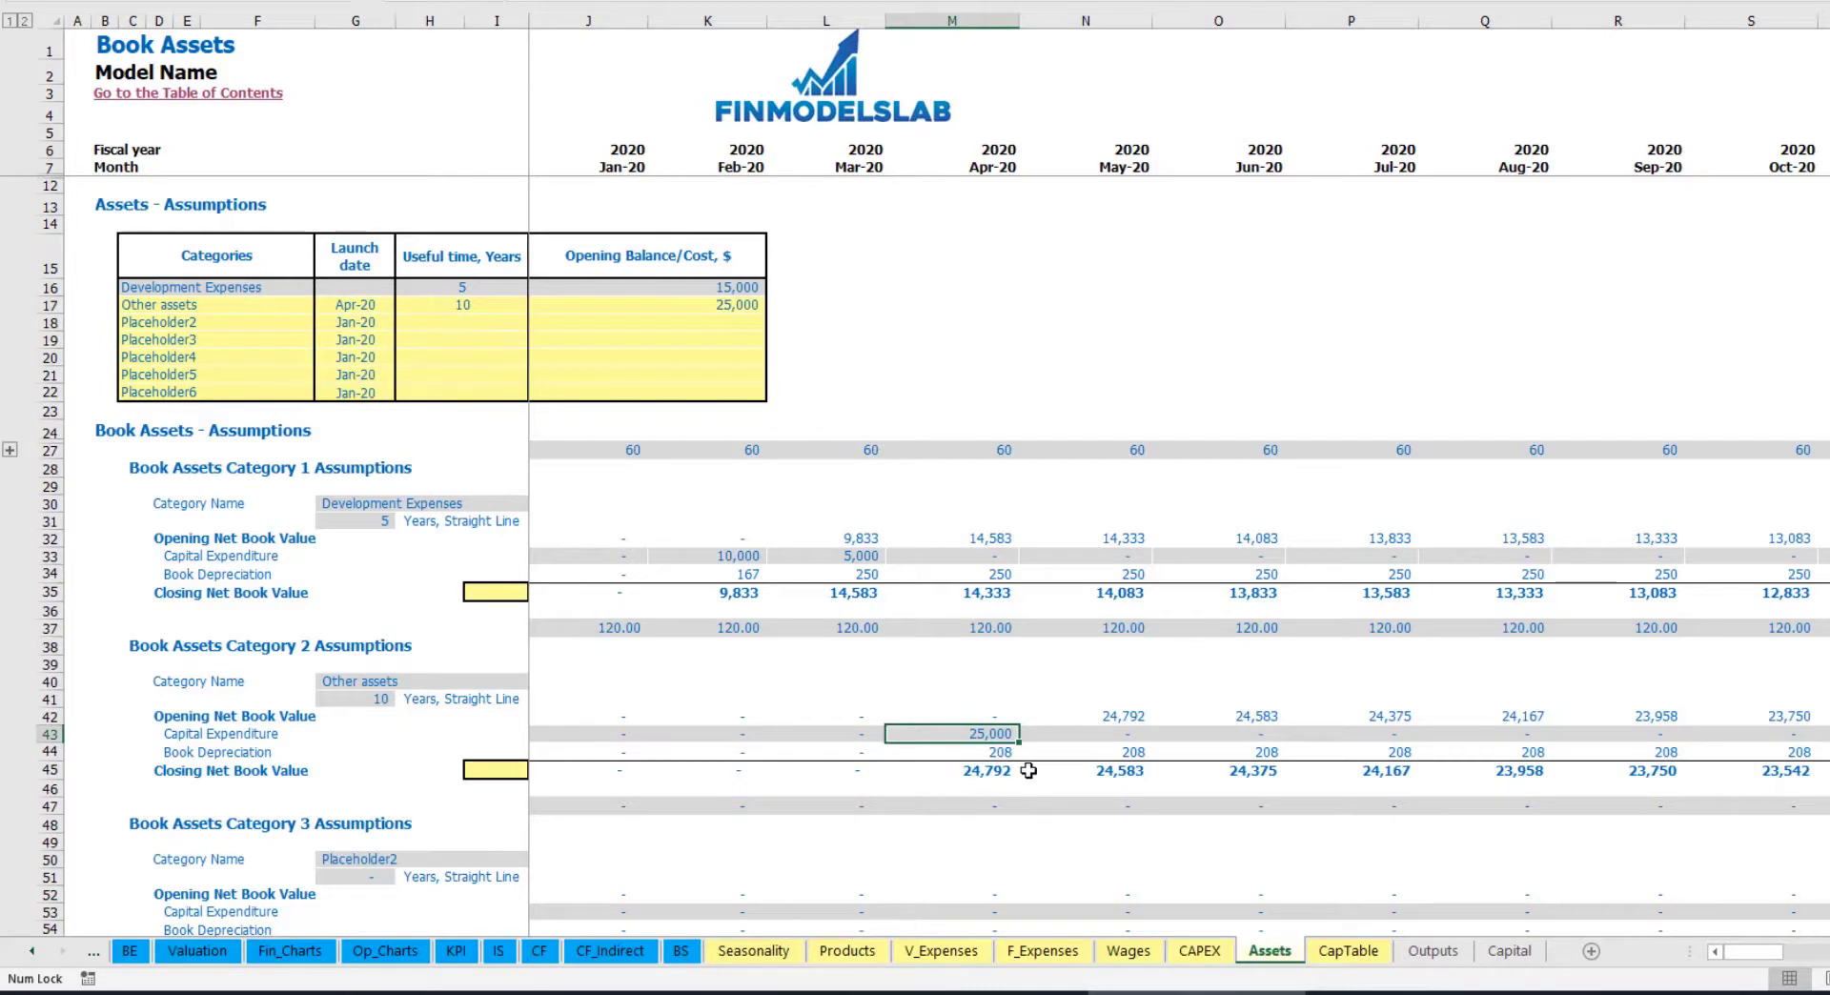
drag(1010, 752, 1355, 749)
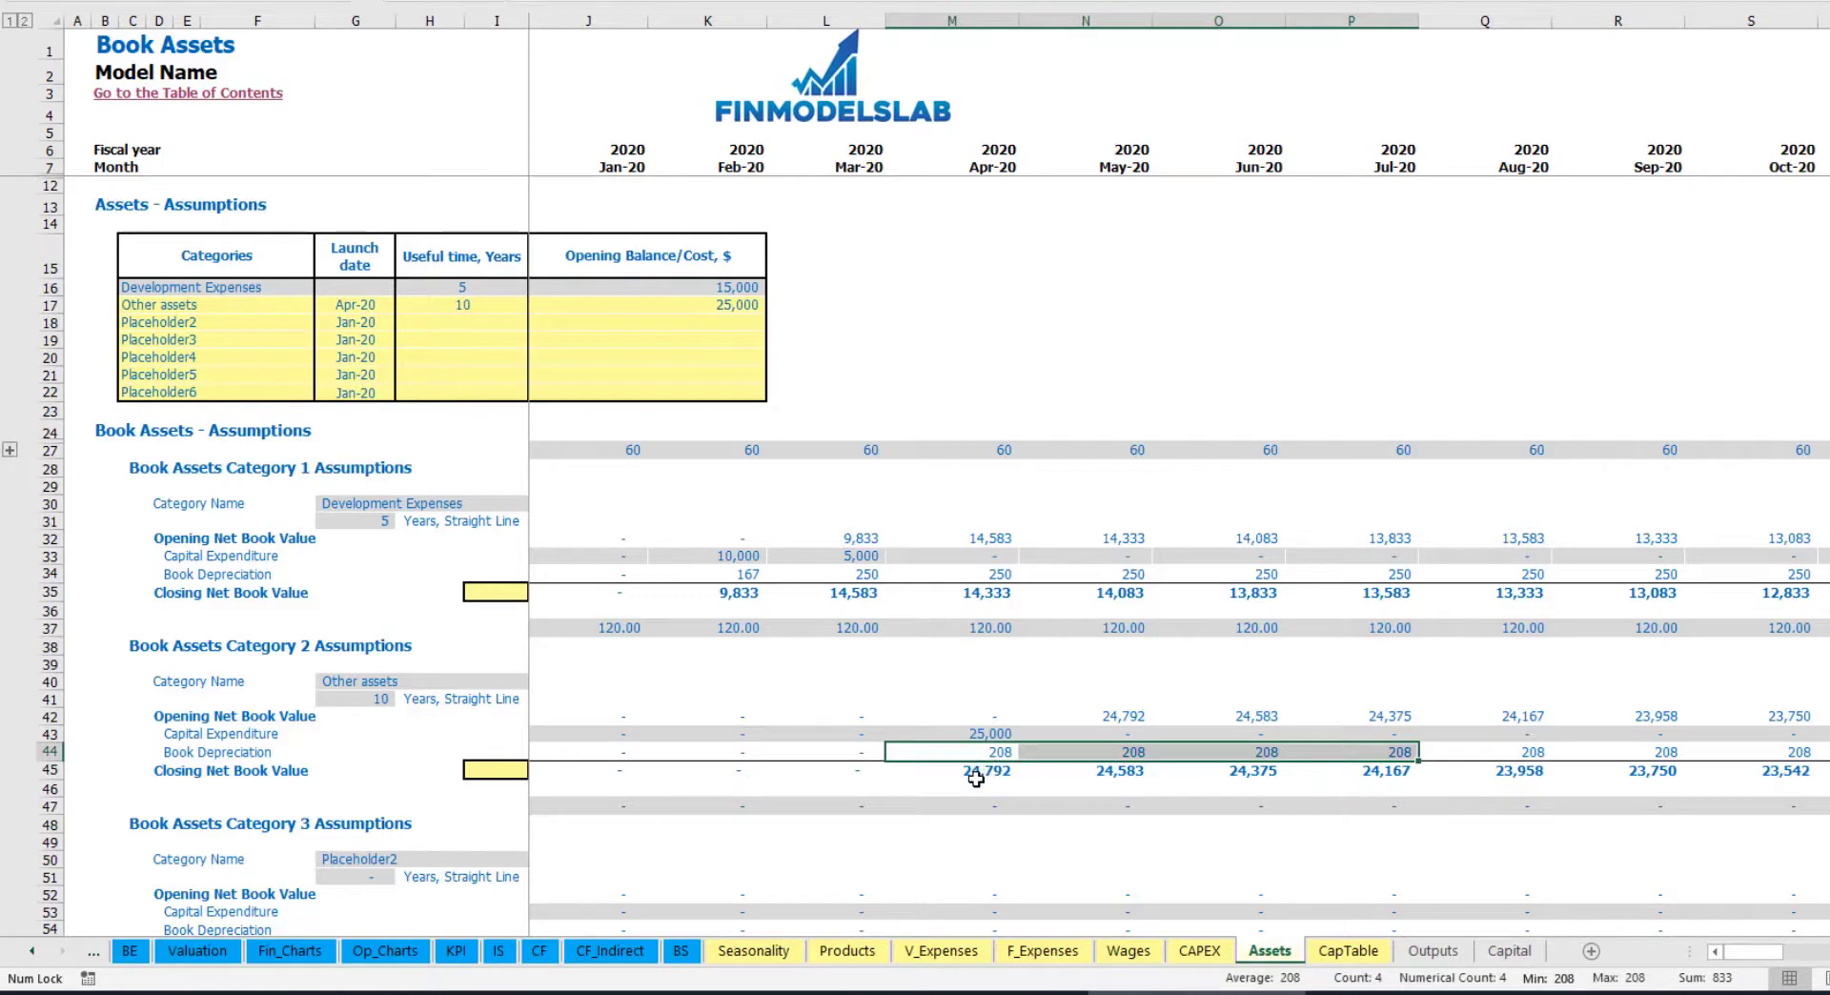
drag(987, 772, 1439, 768)
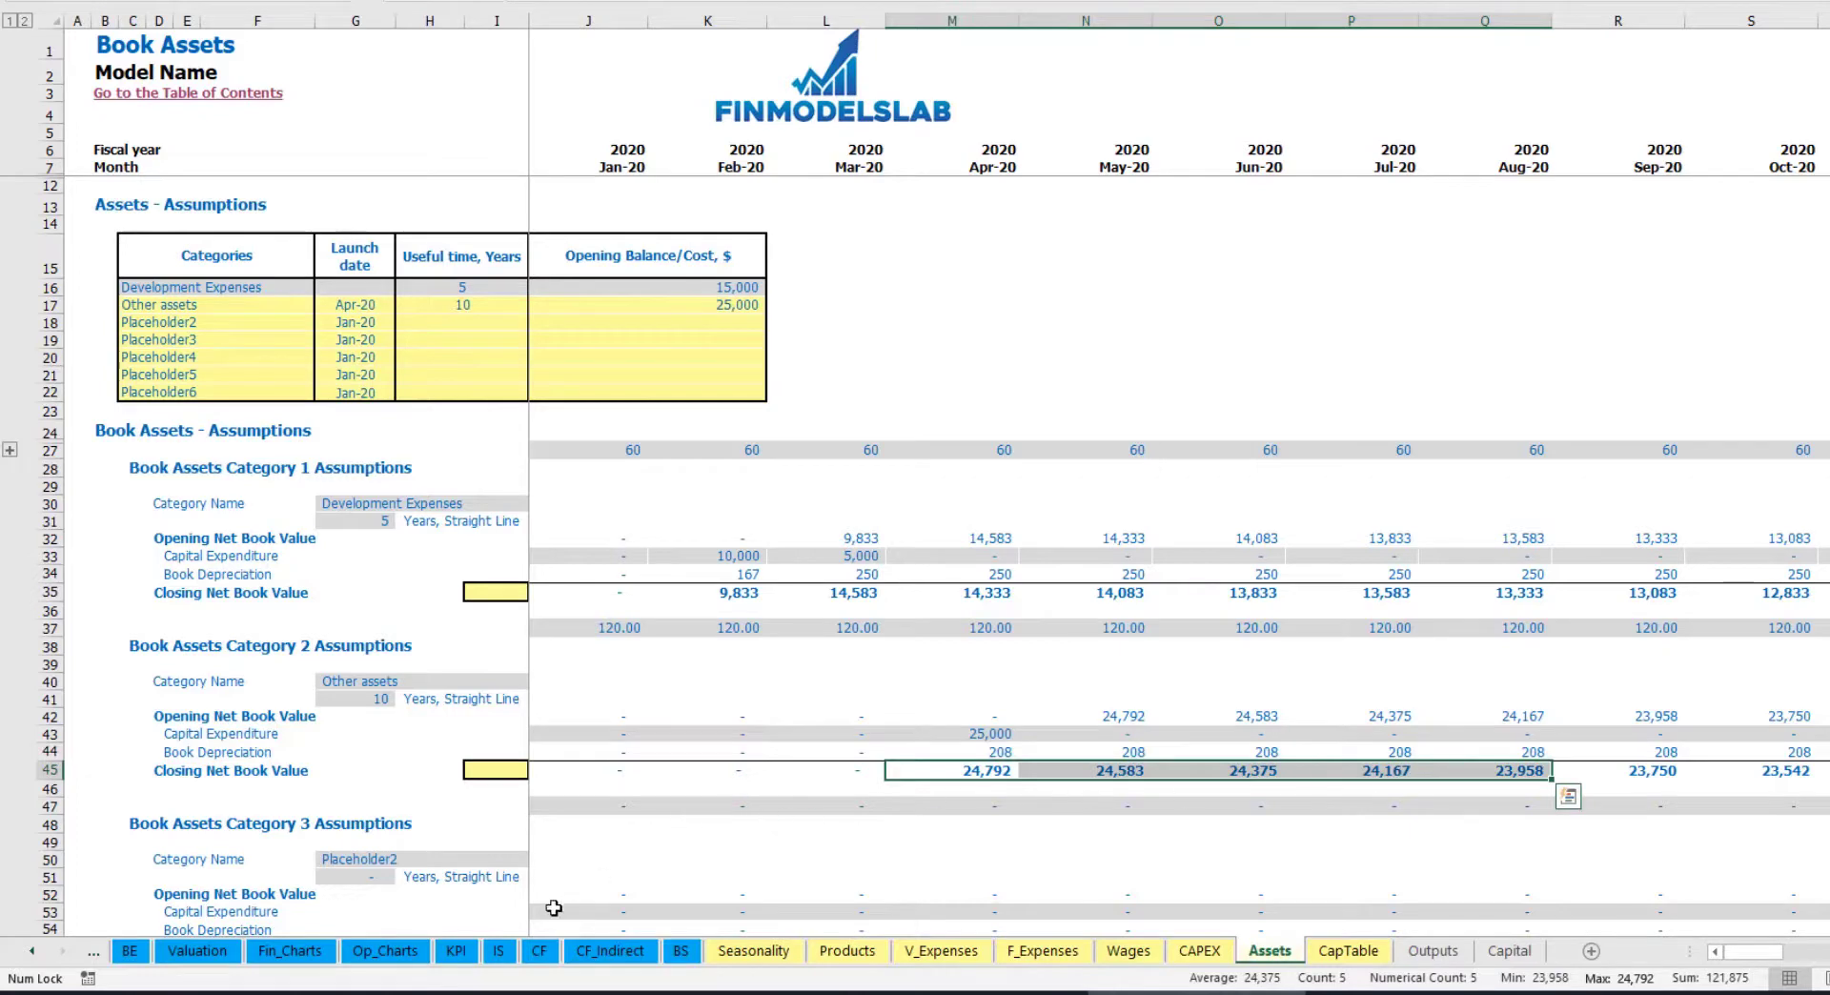
Review the Income Statement, the Cash Flow Statement, and the Balance Sheet rows for Fixed Assets, CAPEX Prepayment and CAPEX Payable.
click(497, 950)
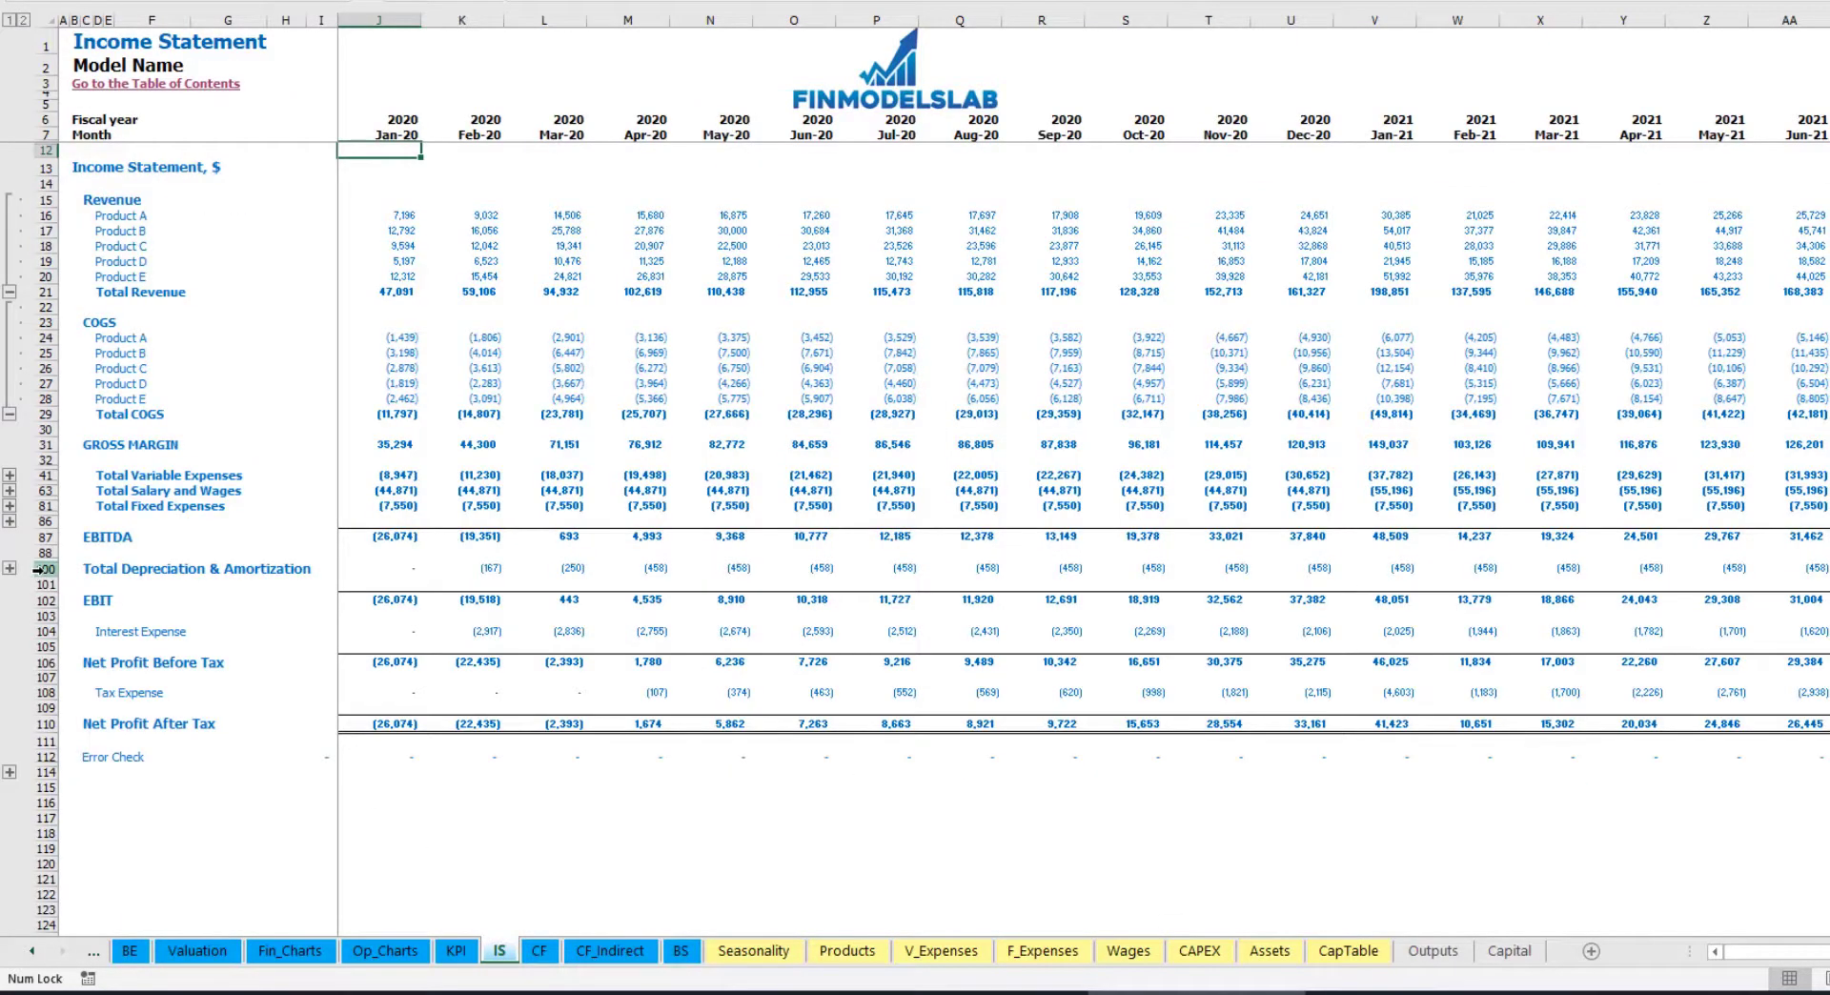
click(538, 950)
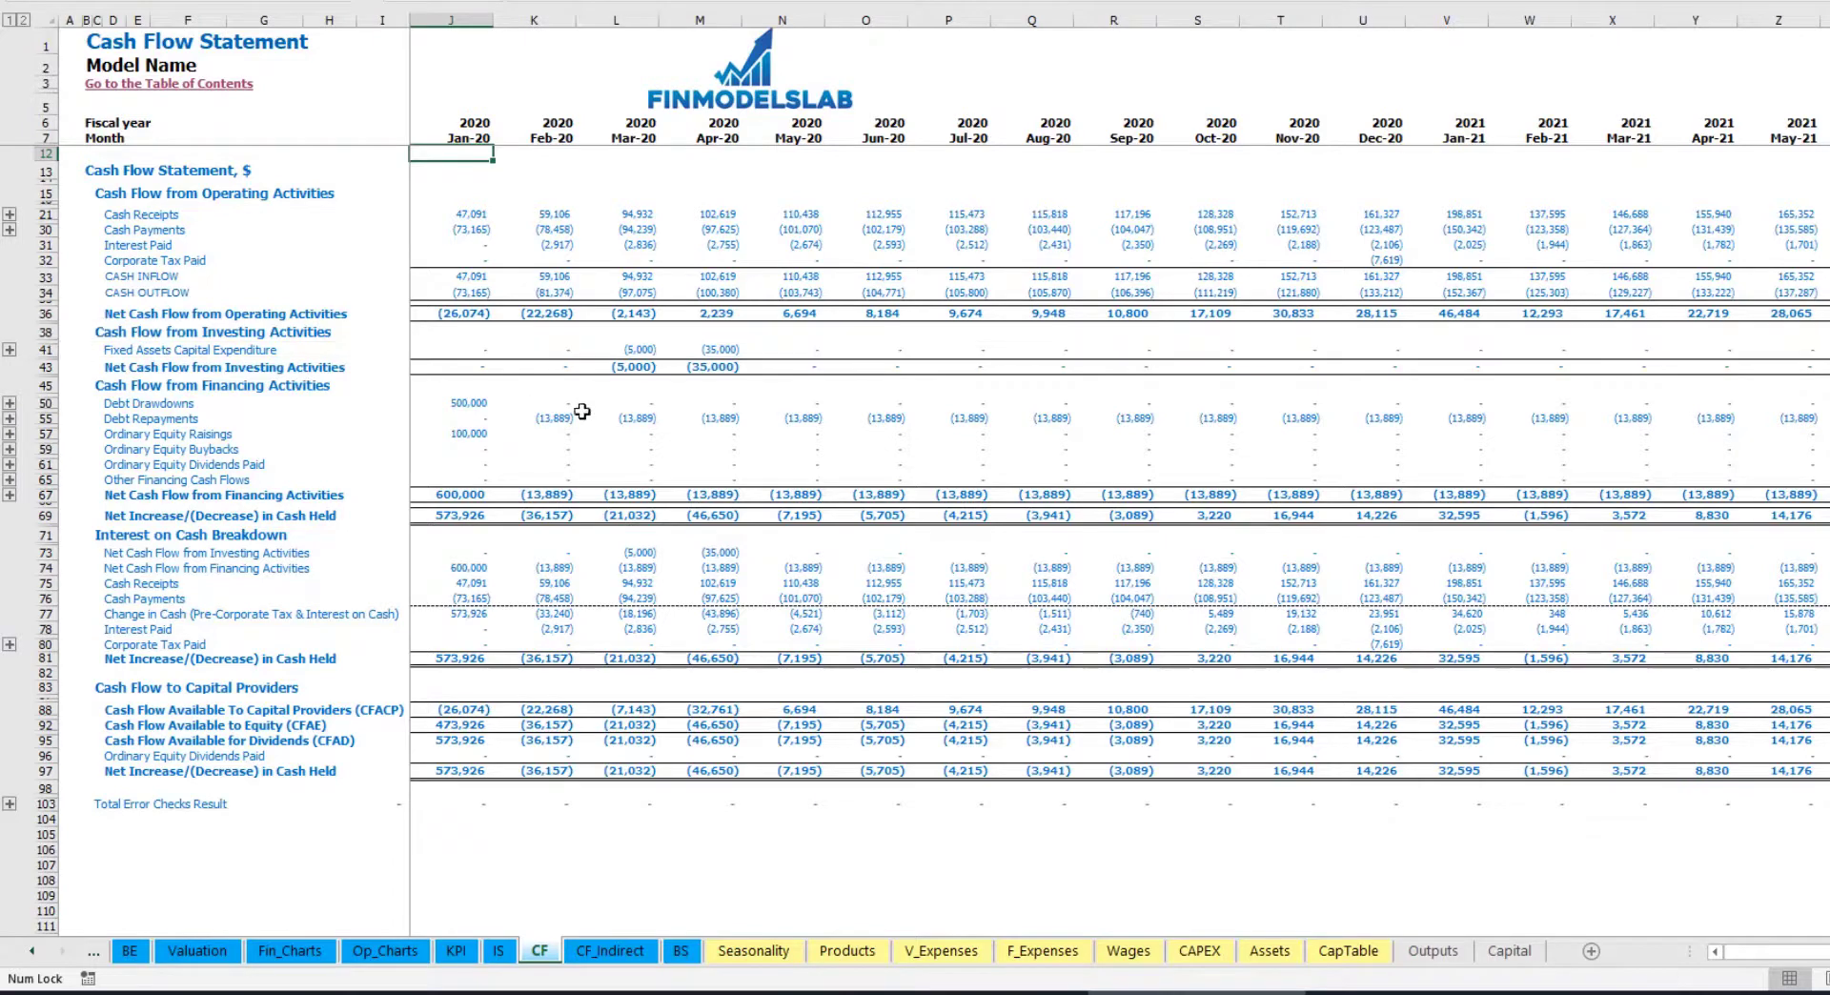
click(680, 950)
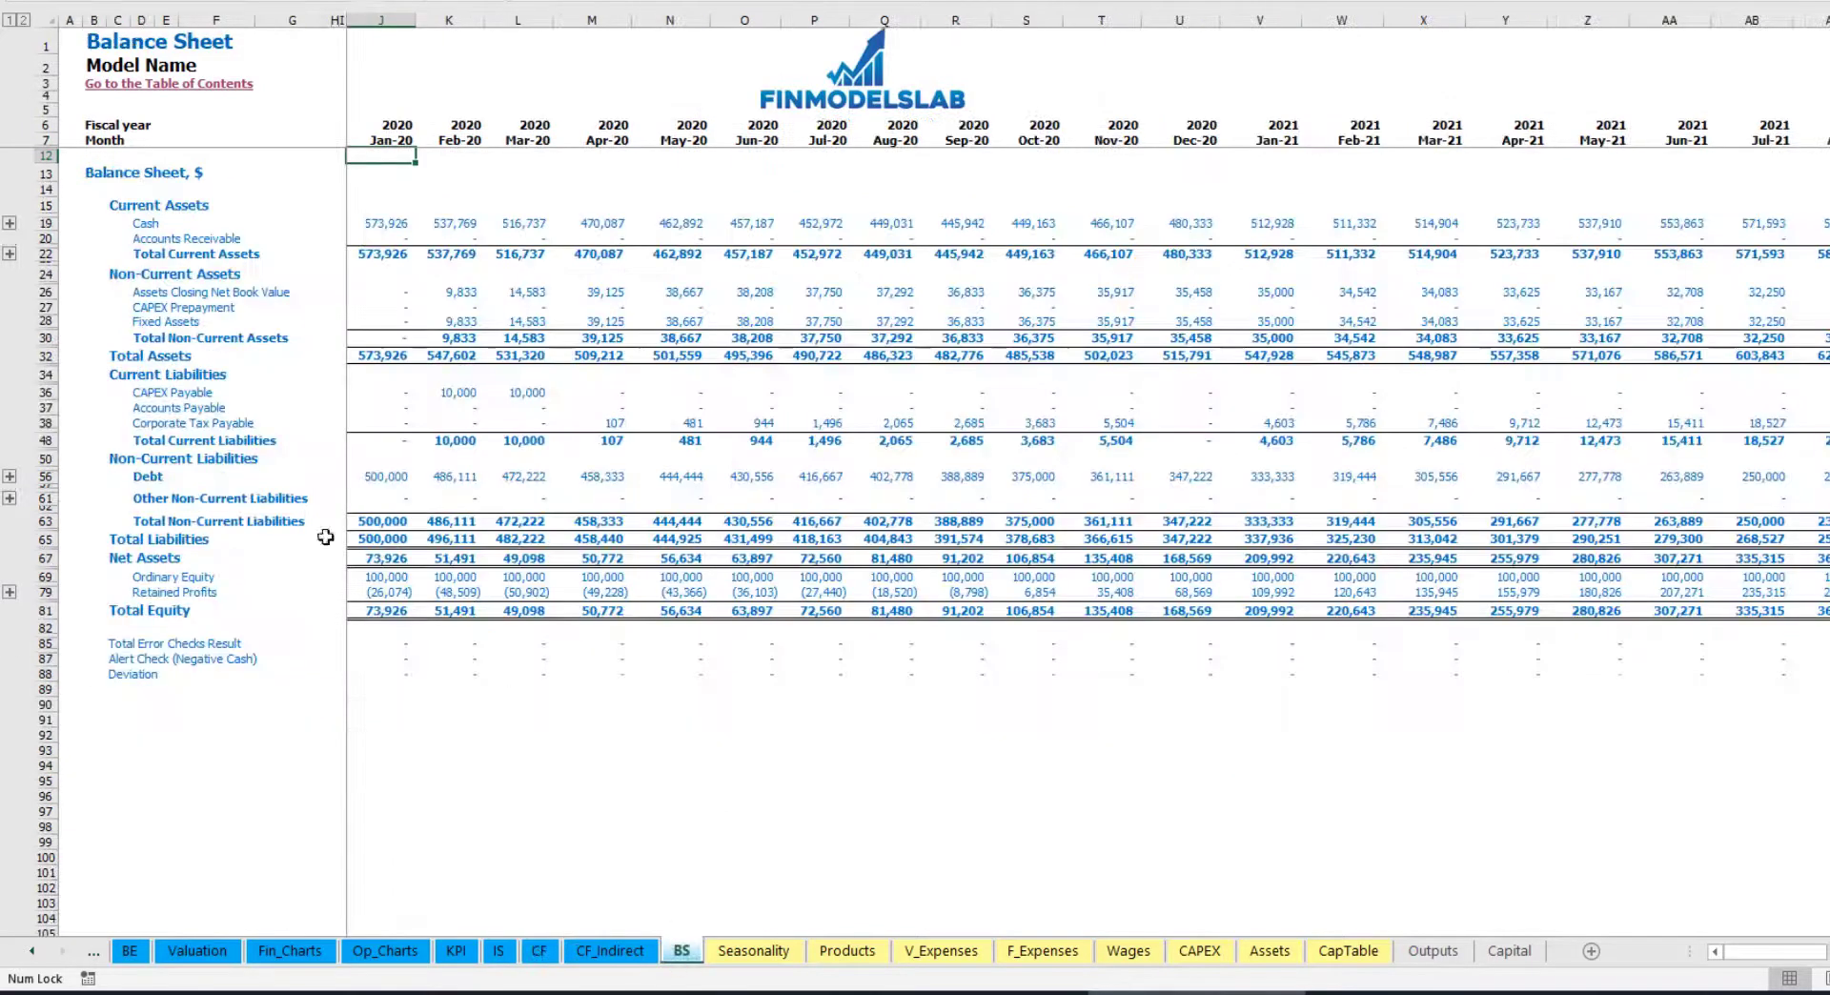
click(45, 321)
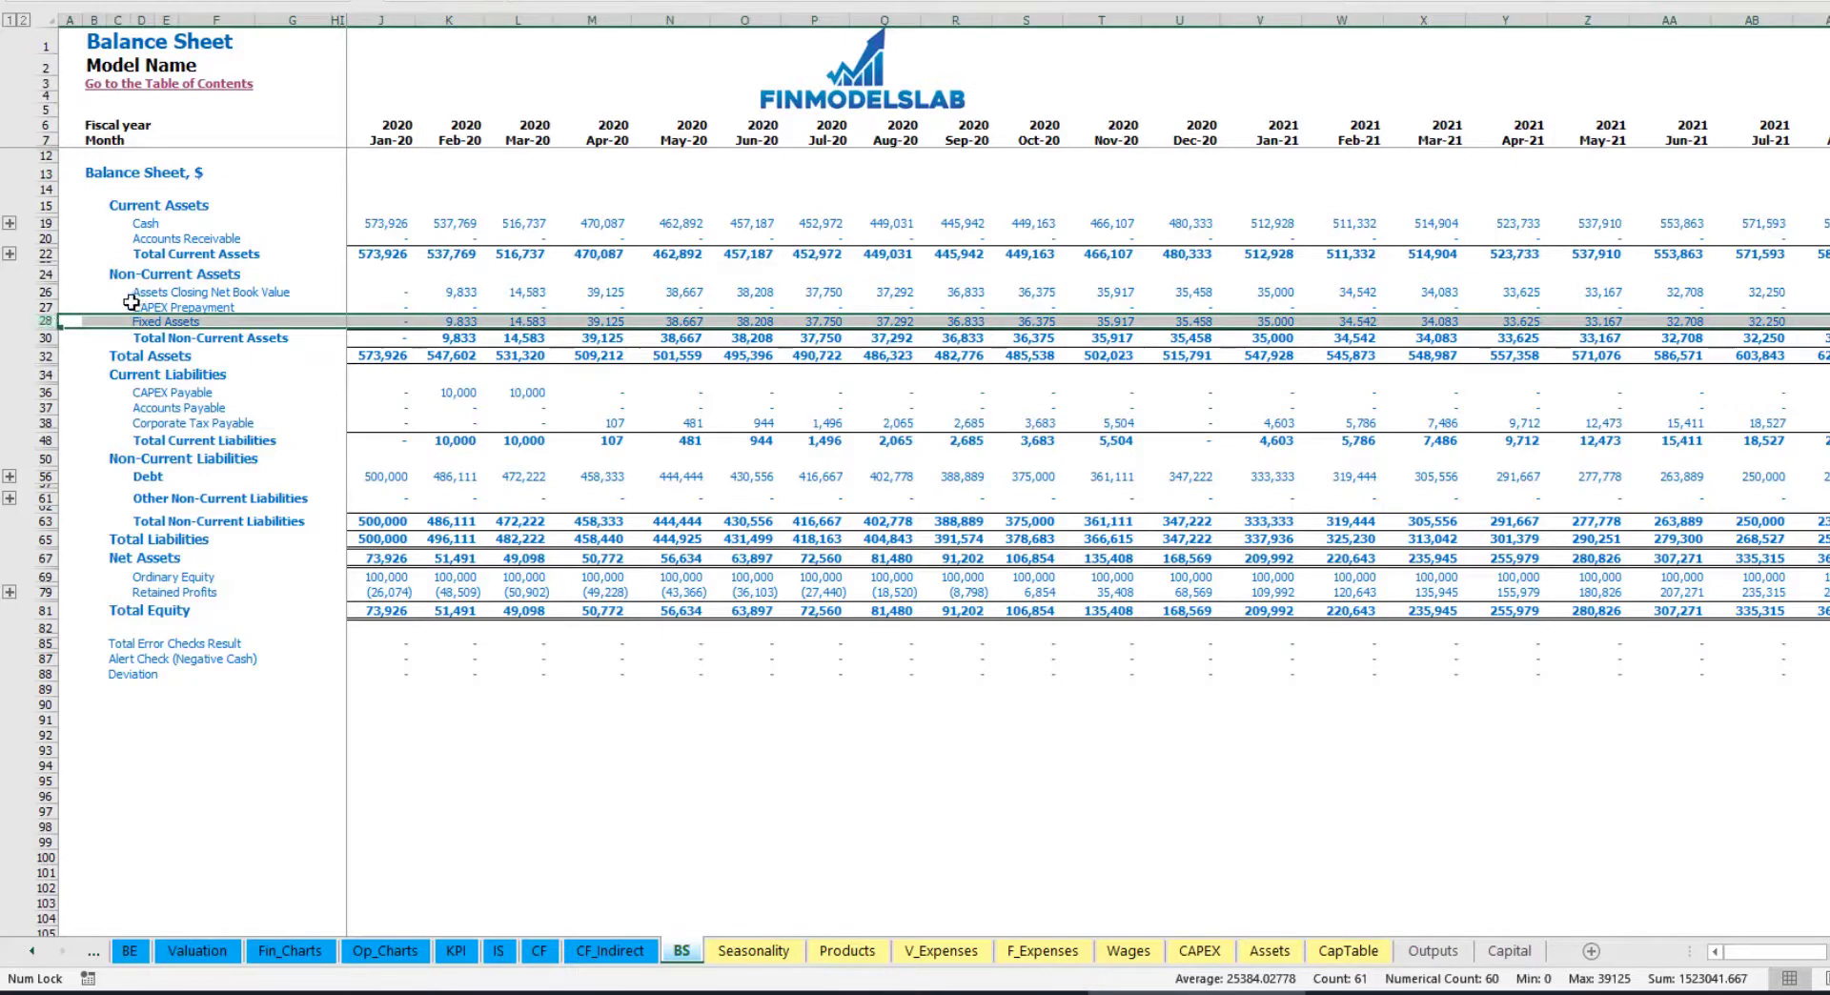
click(42, 307)
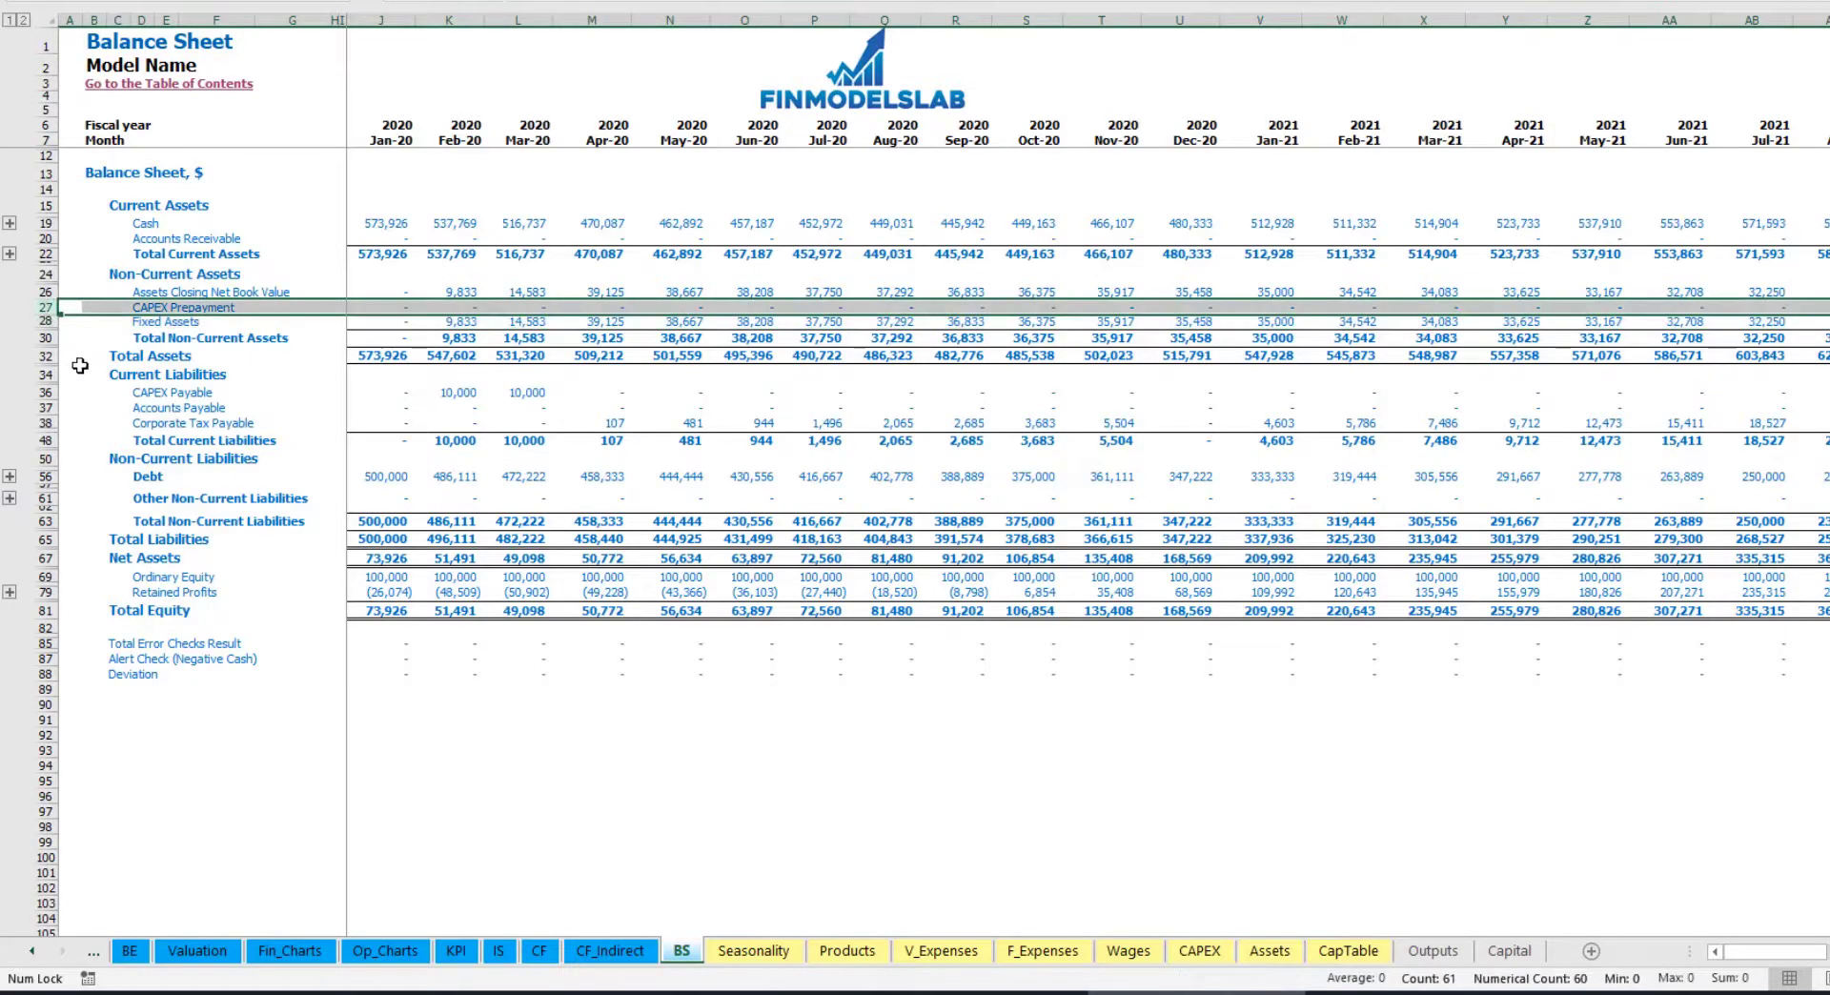
click(46, 393)
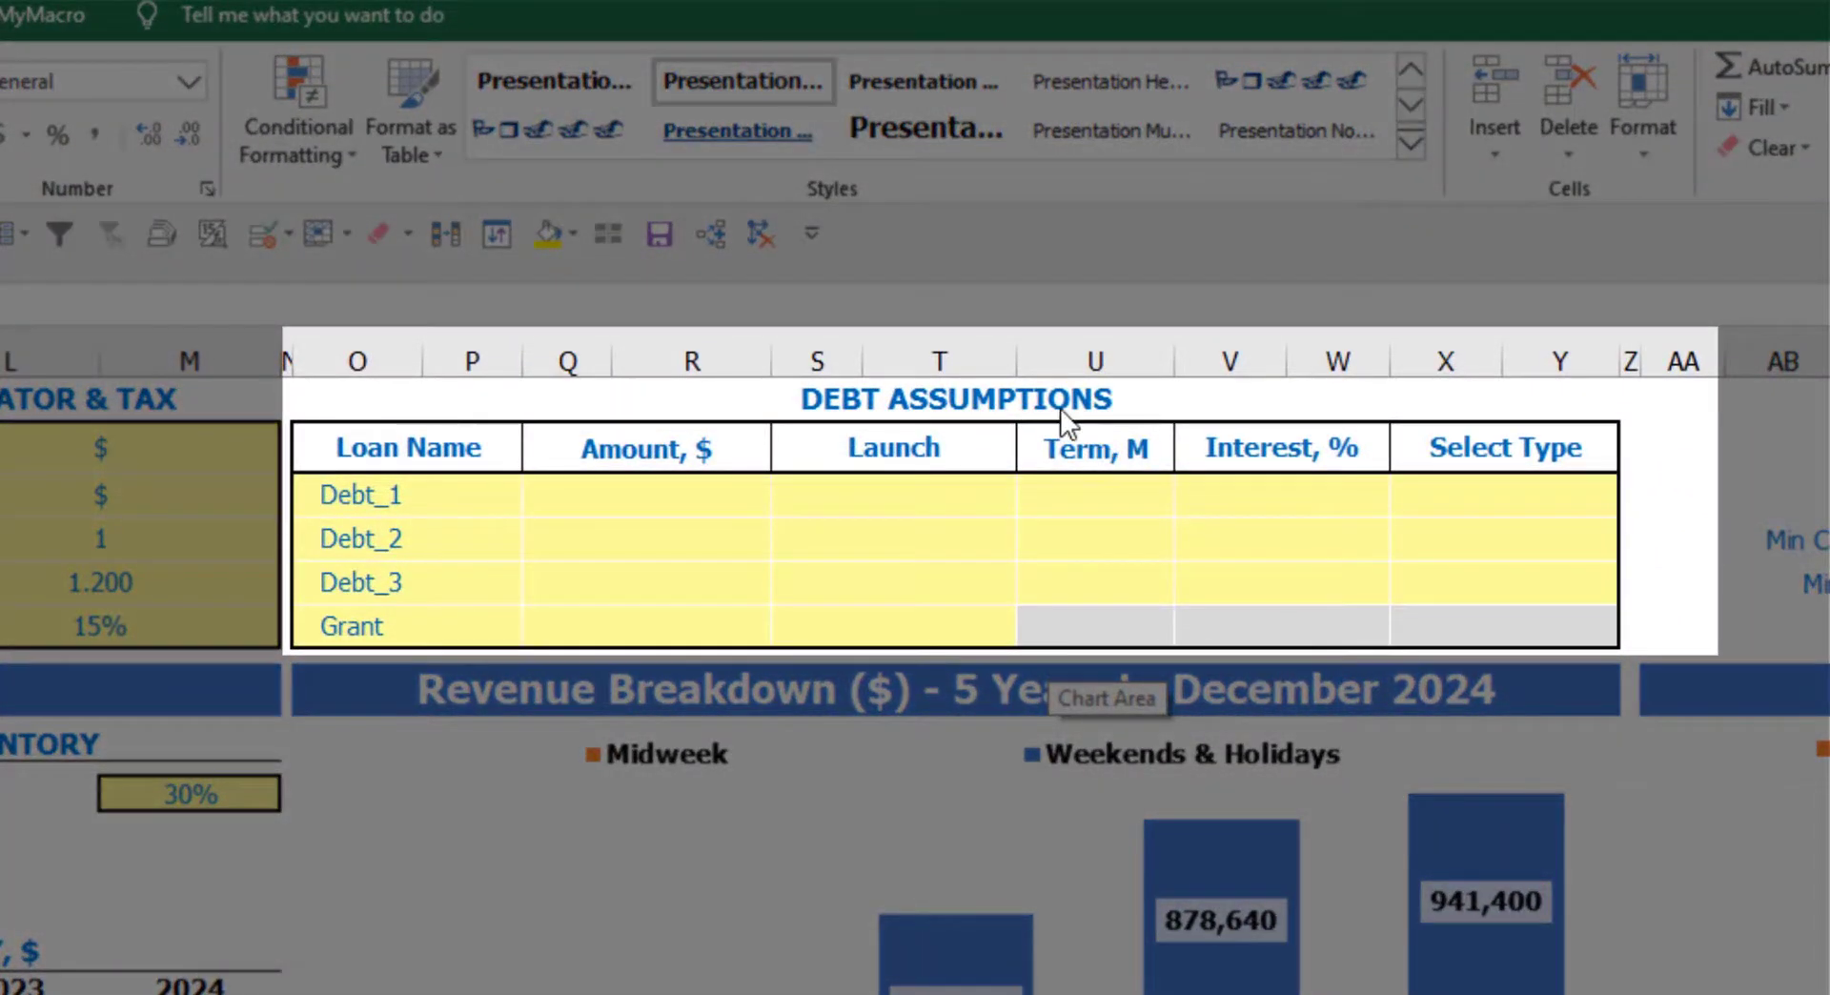
Try the Annuity repayment type for Debt_1 in the Debt Assumptions table.
click(1061, 398)
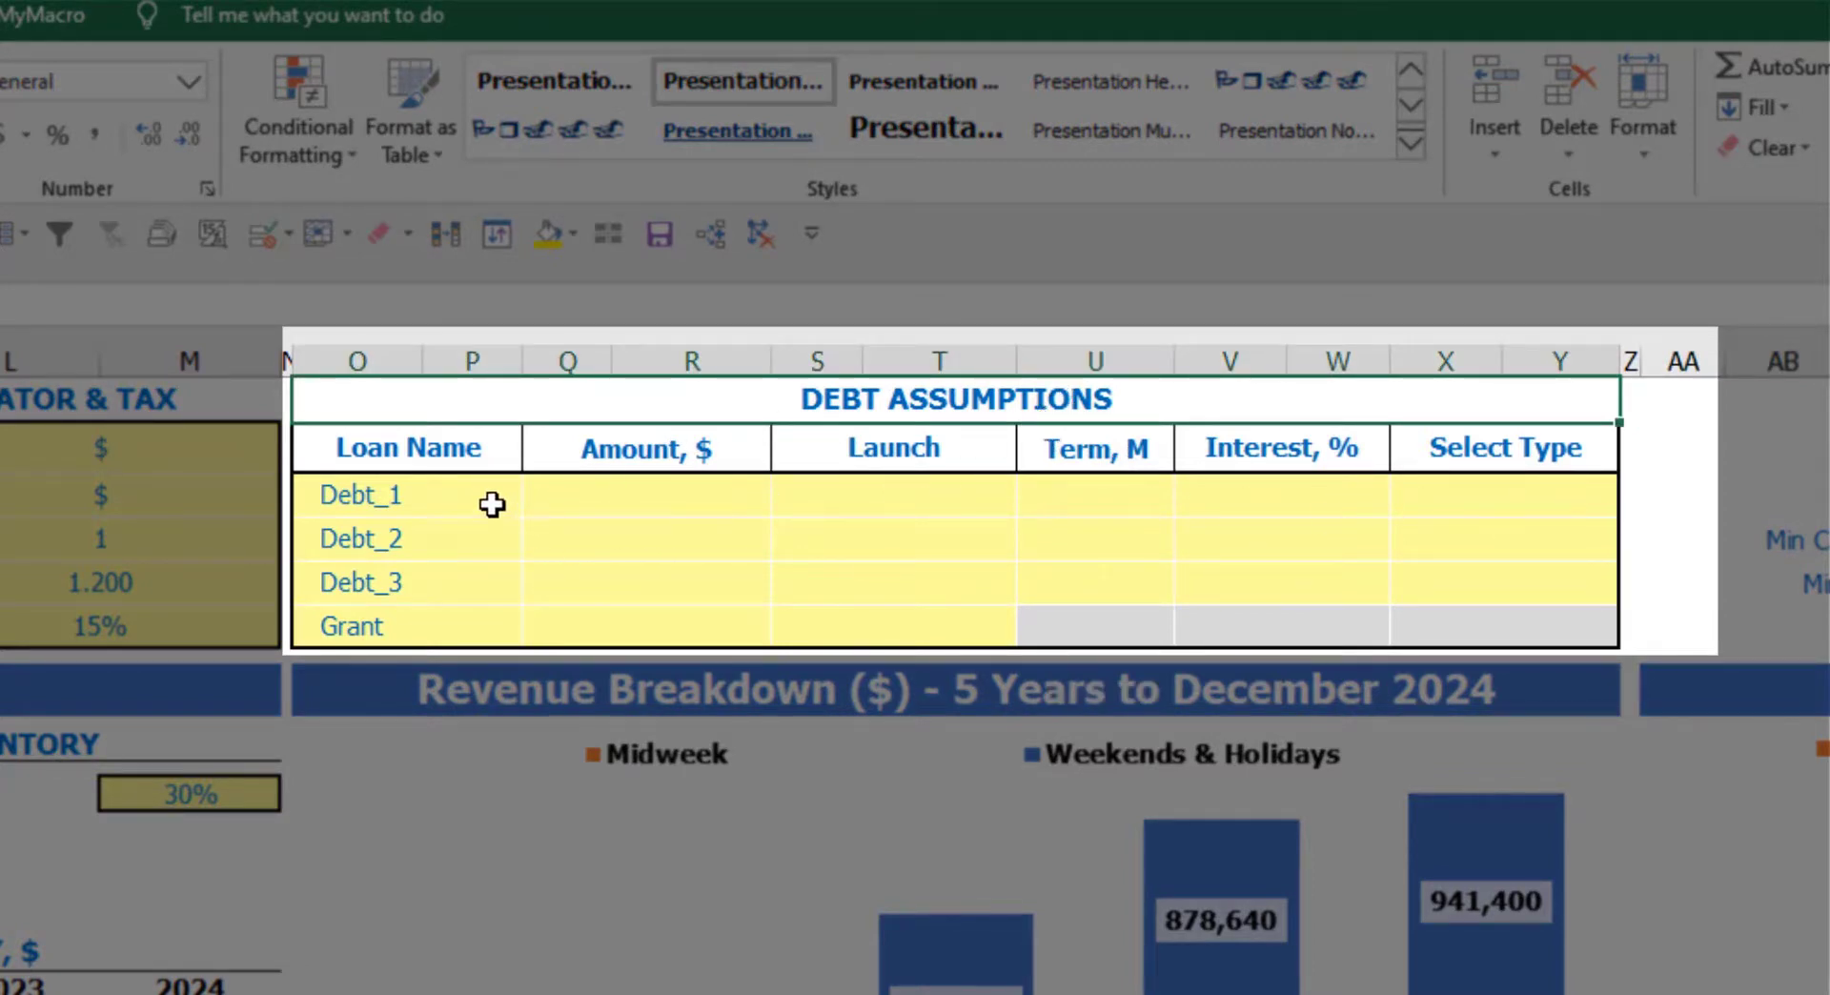
click(1605, 486)
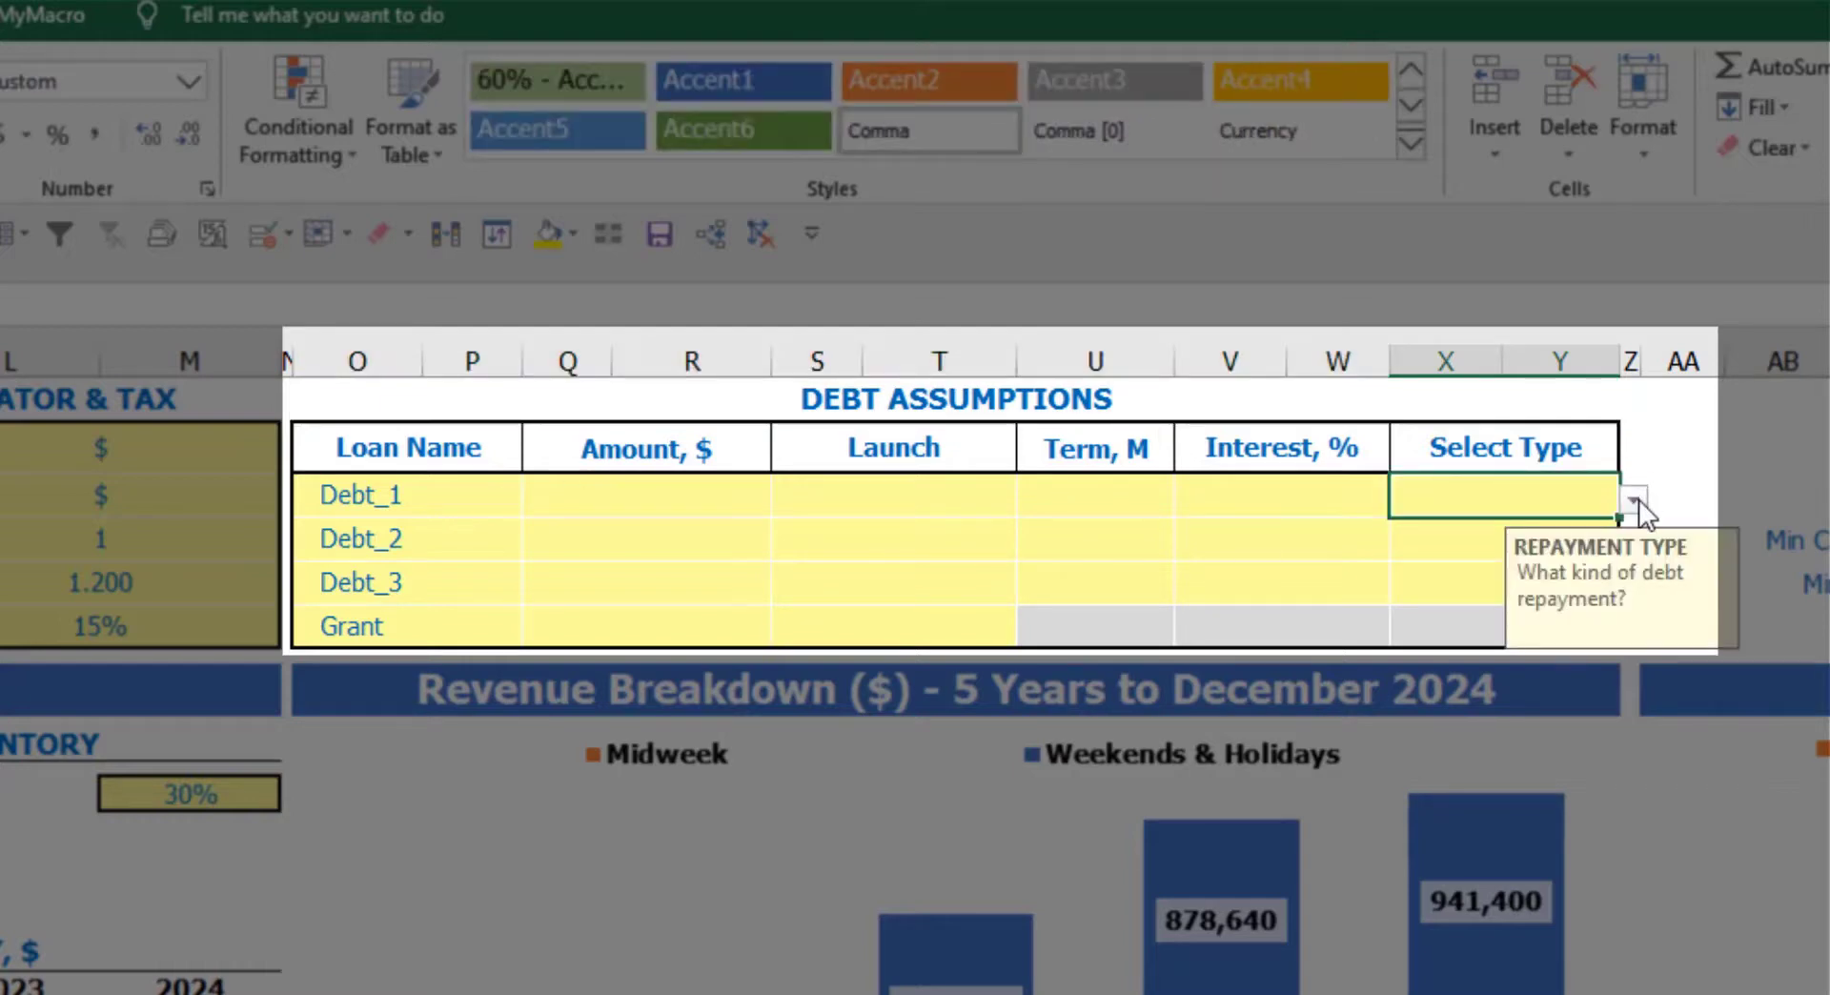
click(1634, 502)
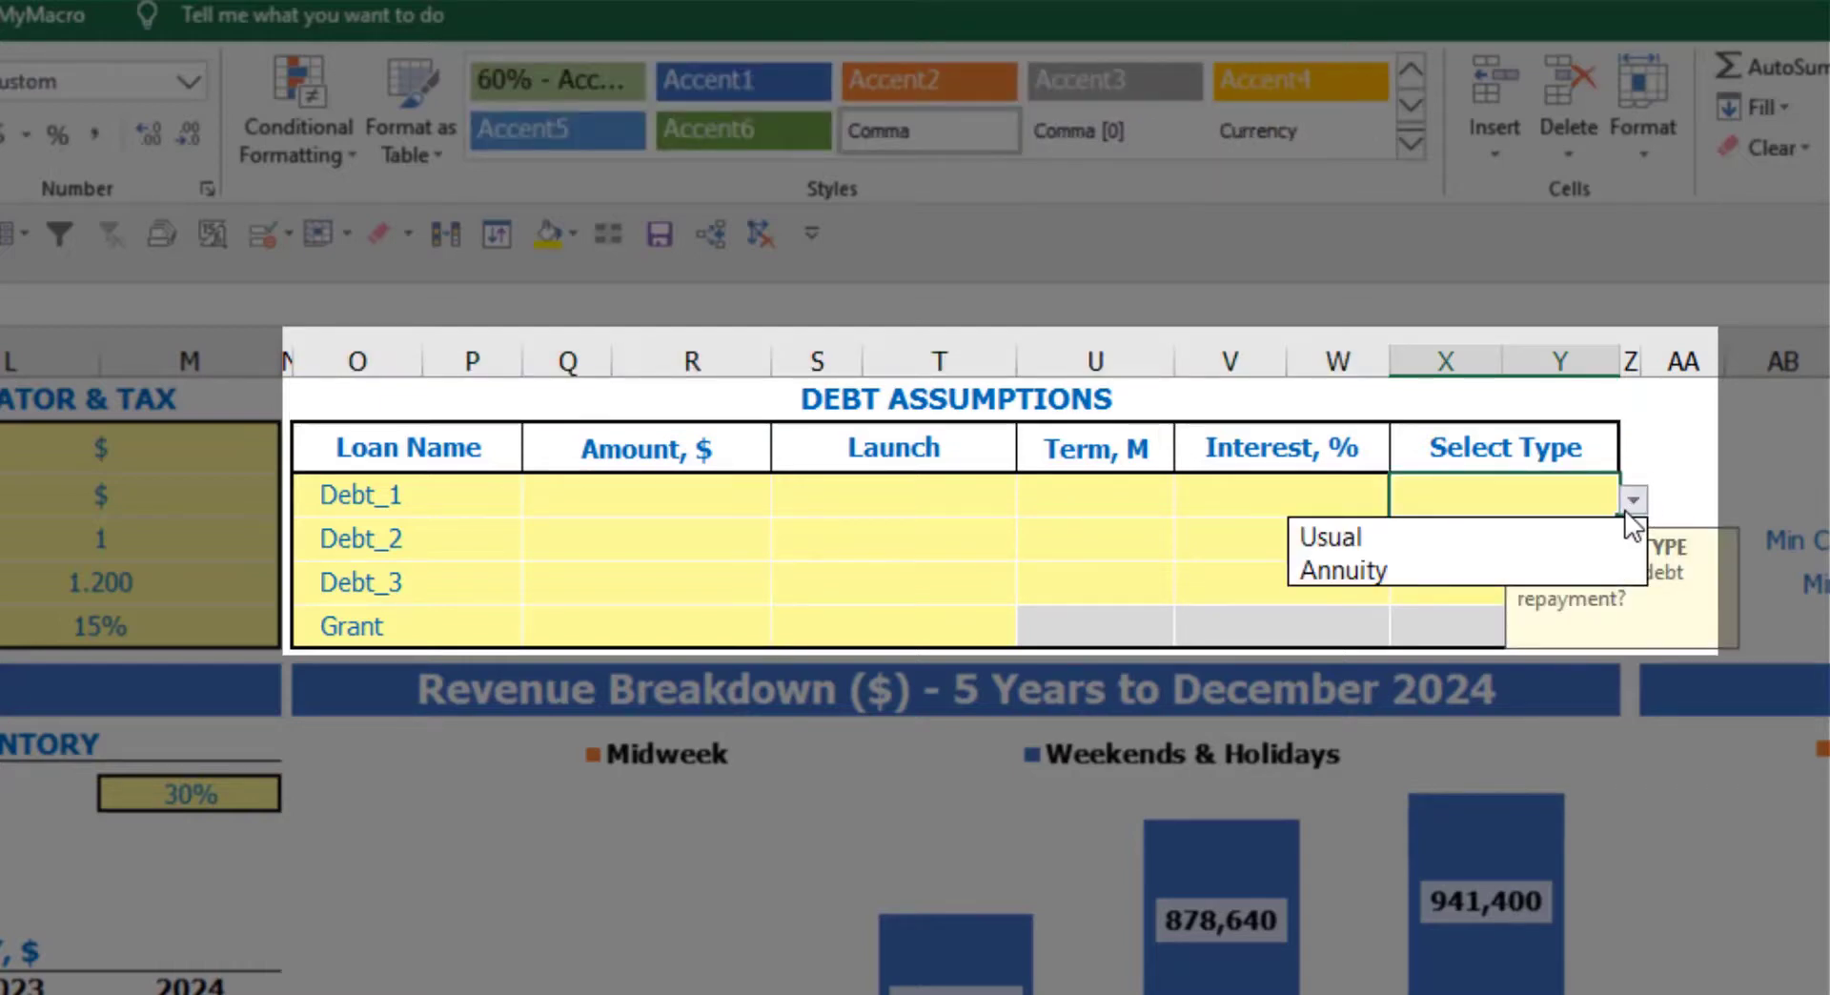
click(1590, 564)
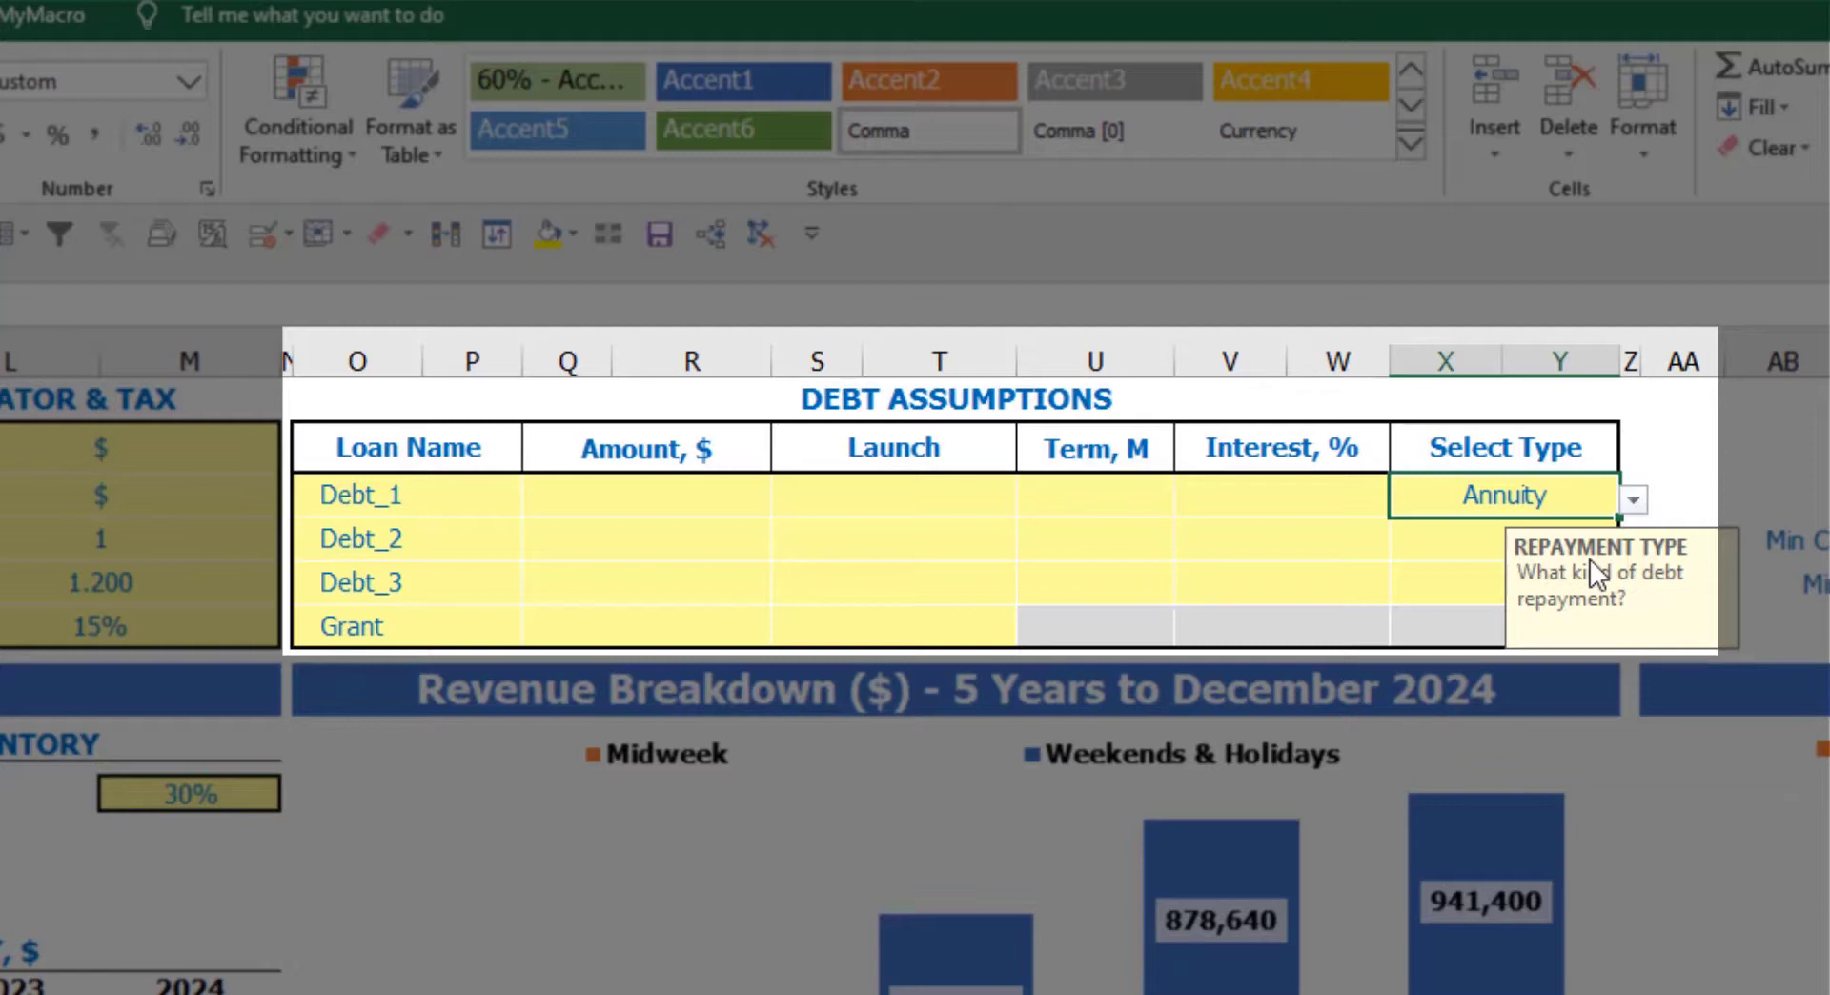
Set the Debt_1 repayment type to Usual and its loan amount to 1,000,000.
click(1634, 499)
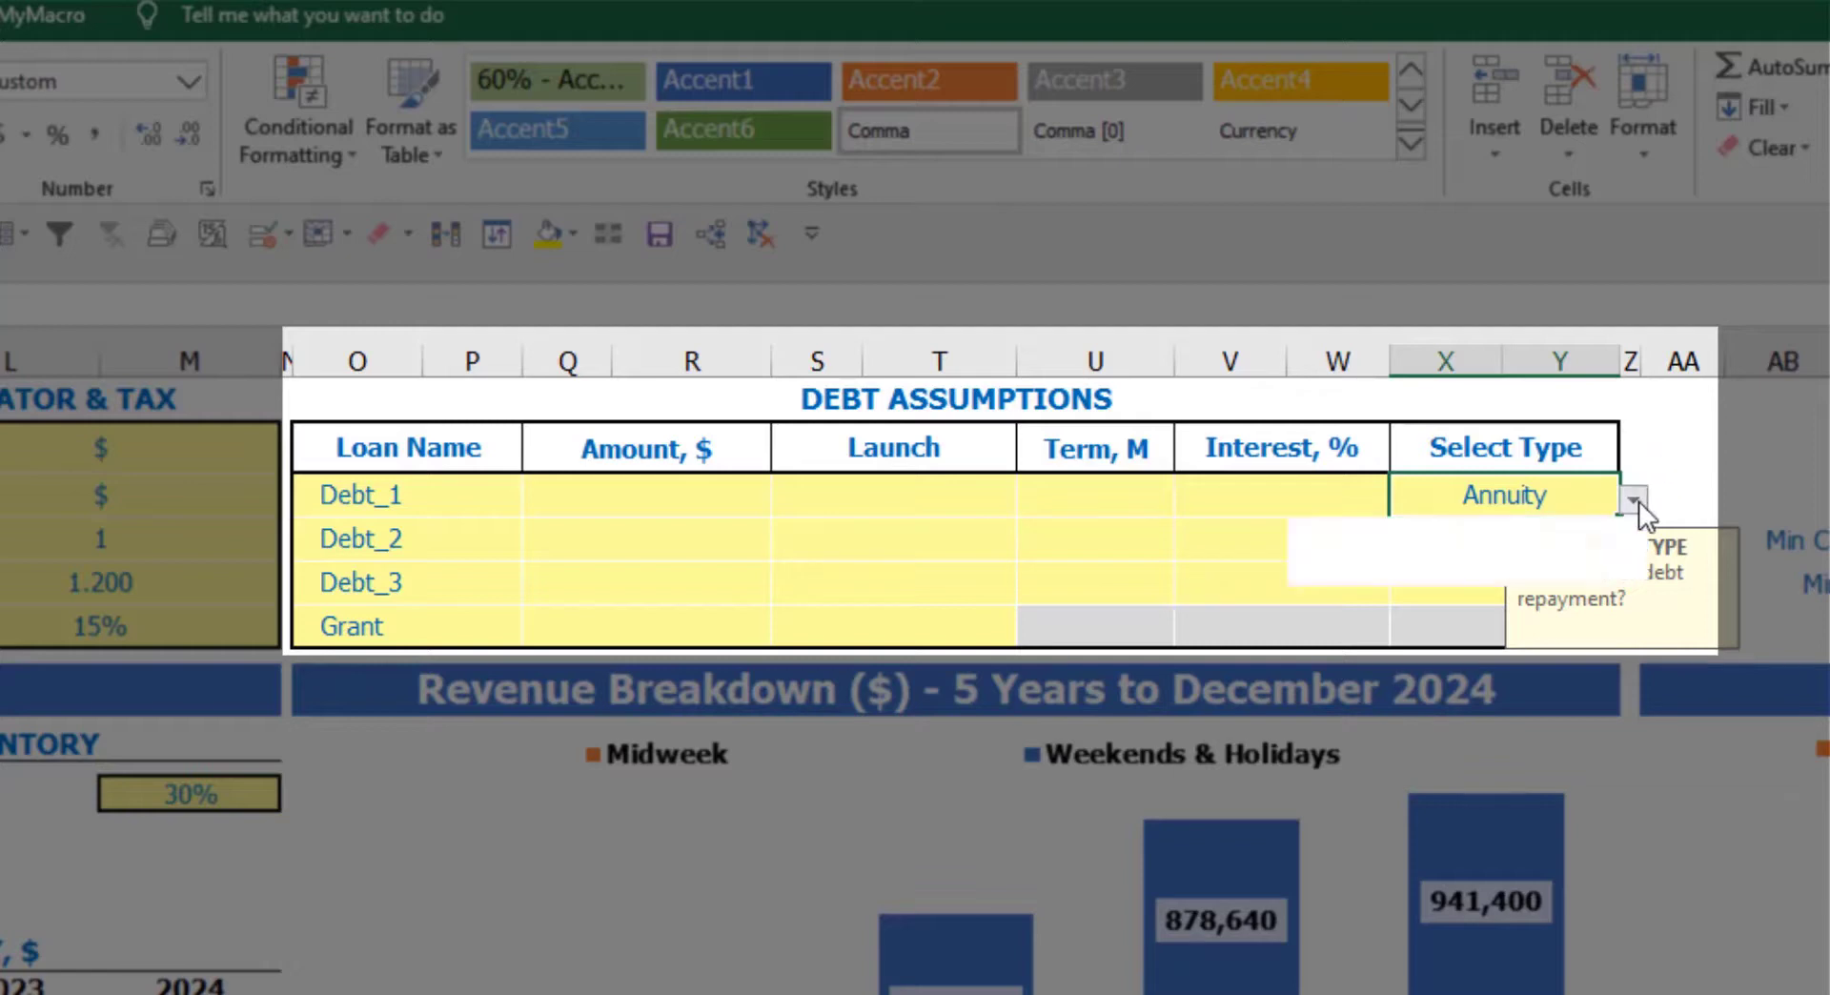
click(1572, 538)
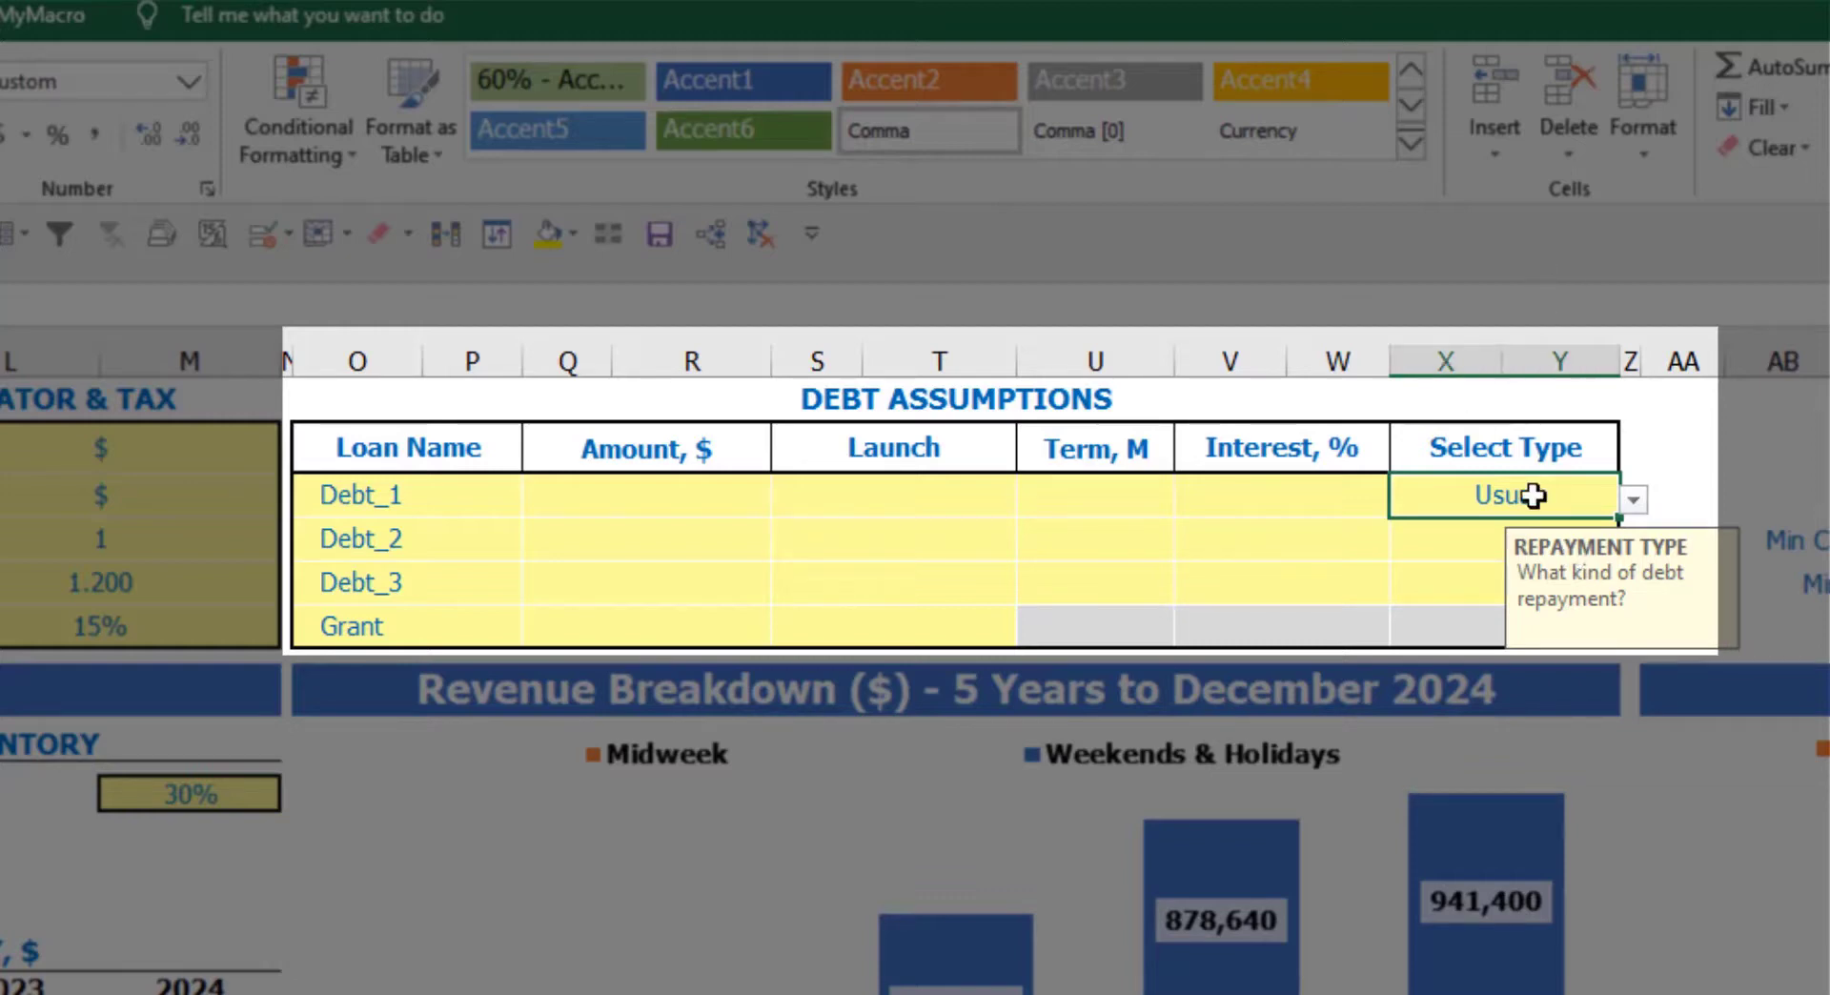
click(722, 496)
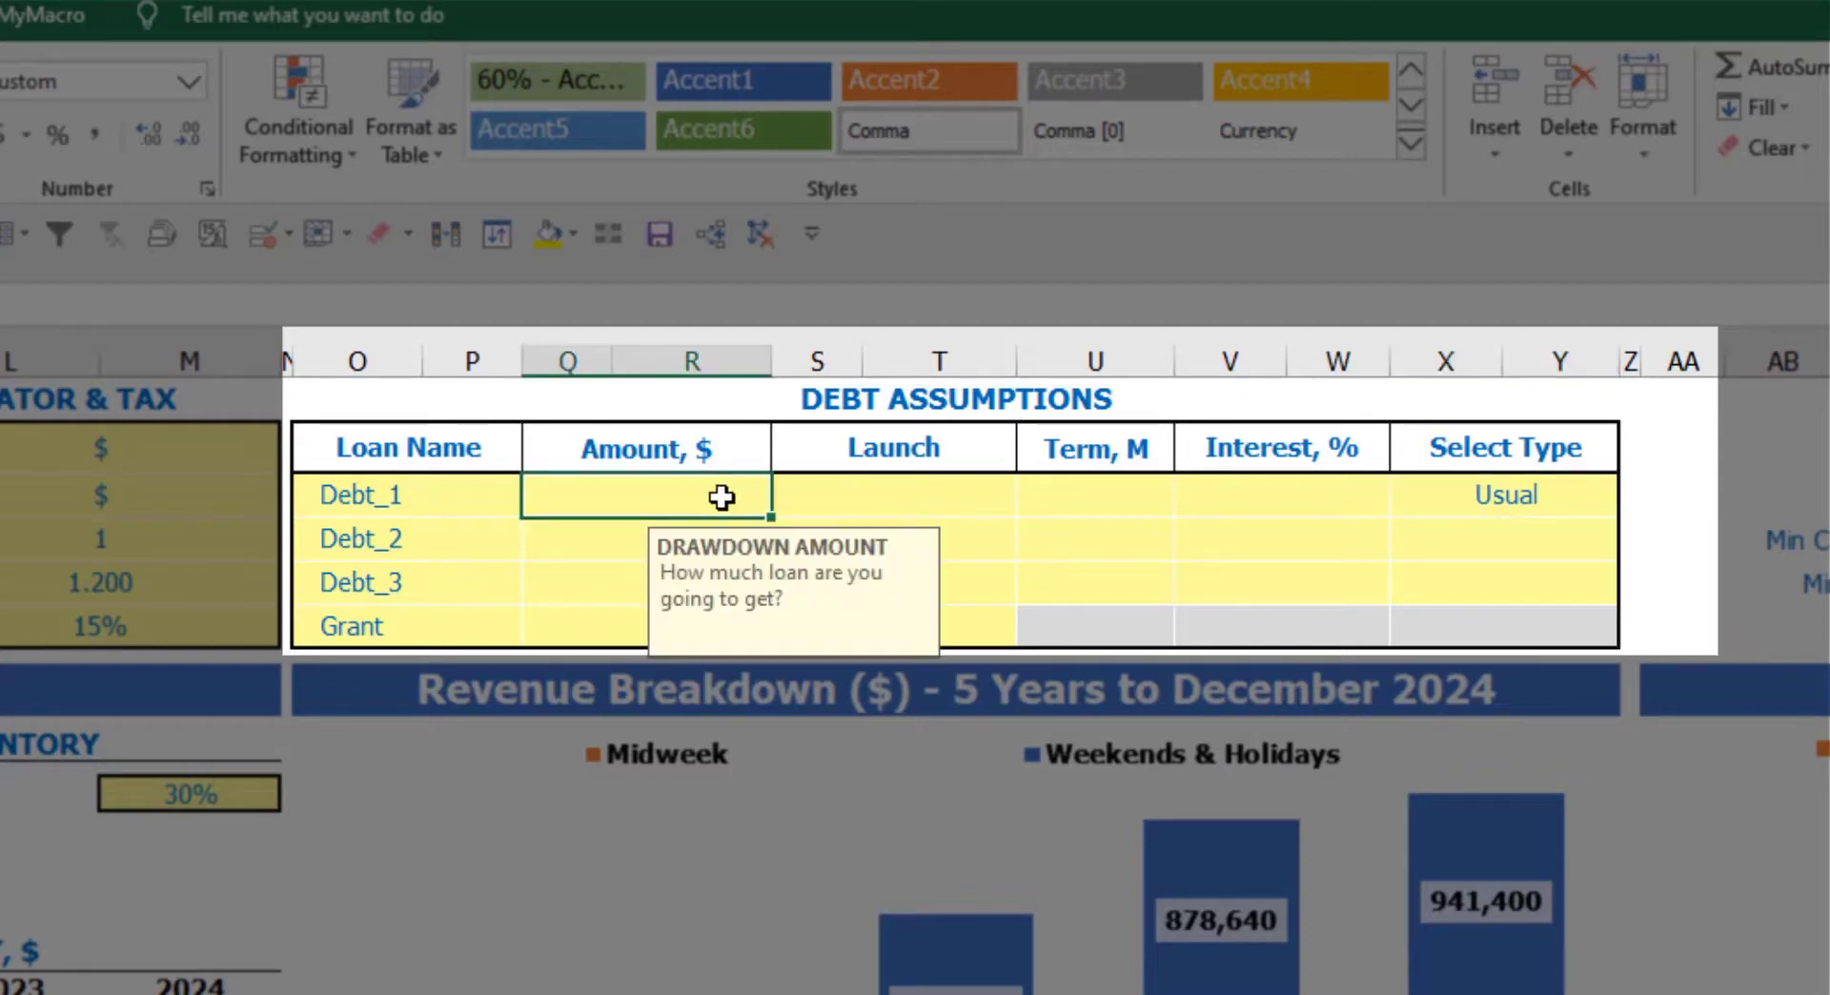
text(1,000,000)
key(Return)
Set the Debt_1 launch date to Feb-20 in the Debt Assumptions table.
click(1013, 482)
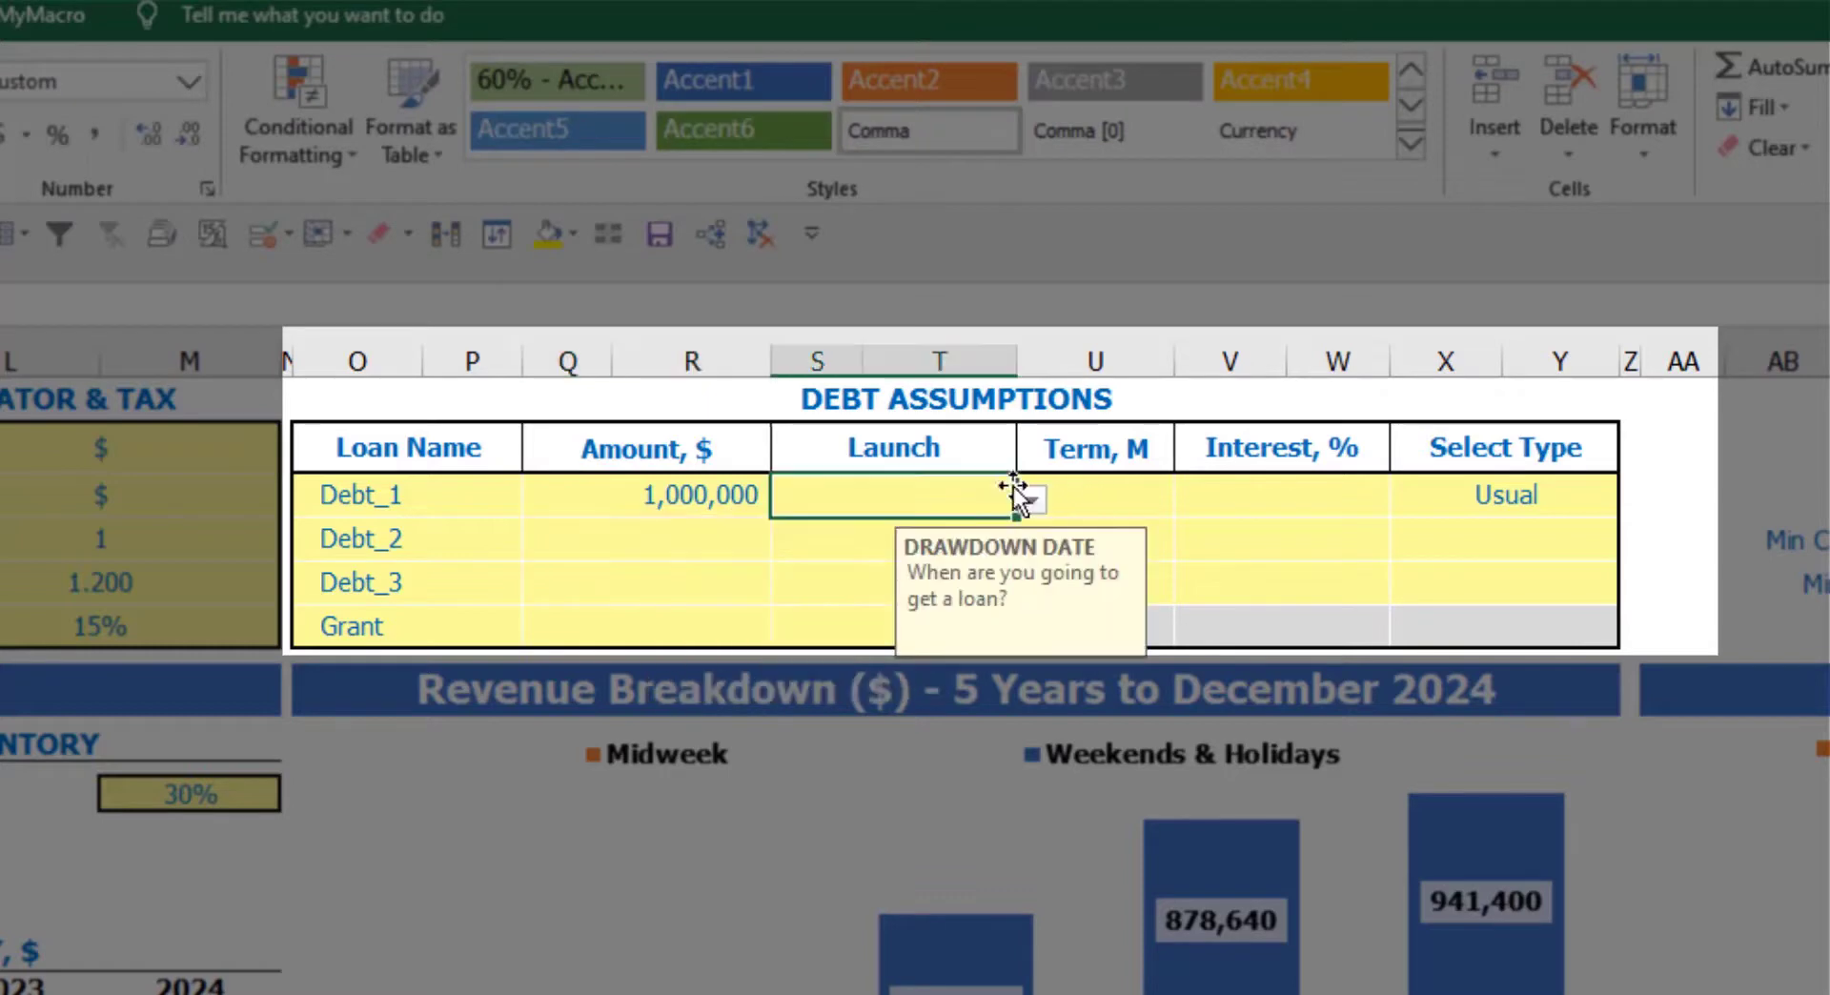
click(1032, 500)
click(953, 572)
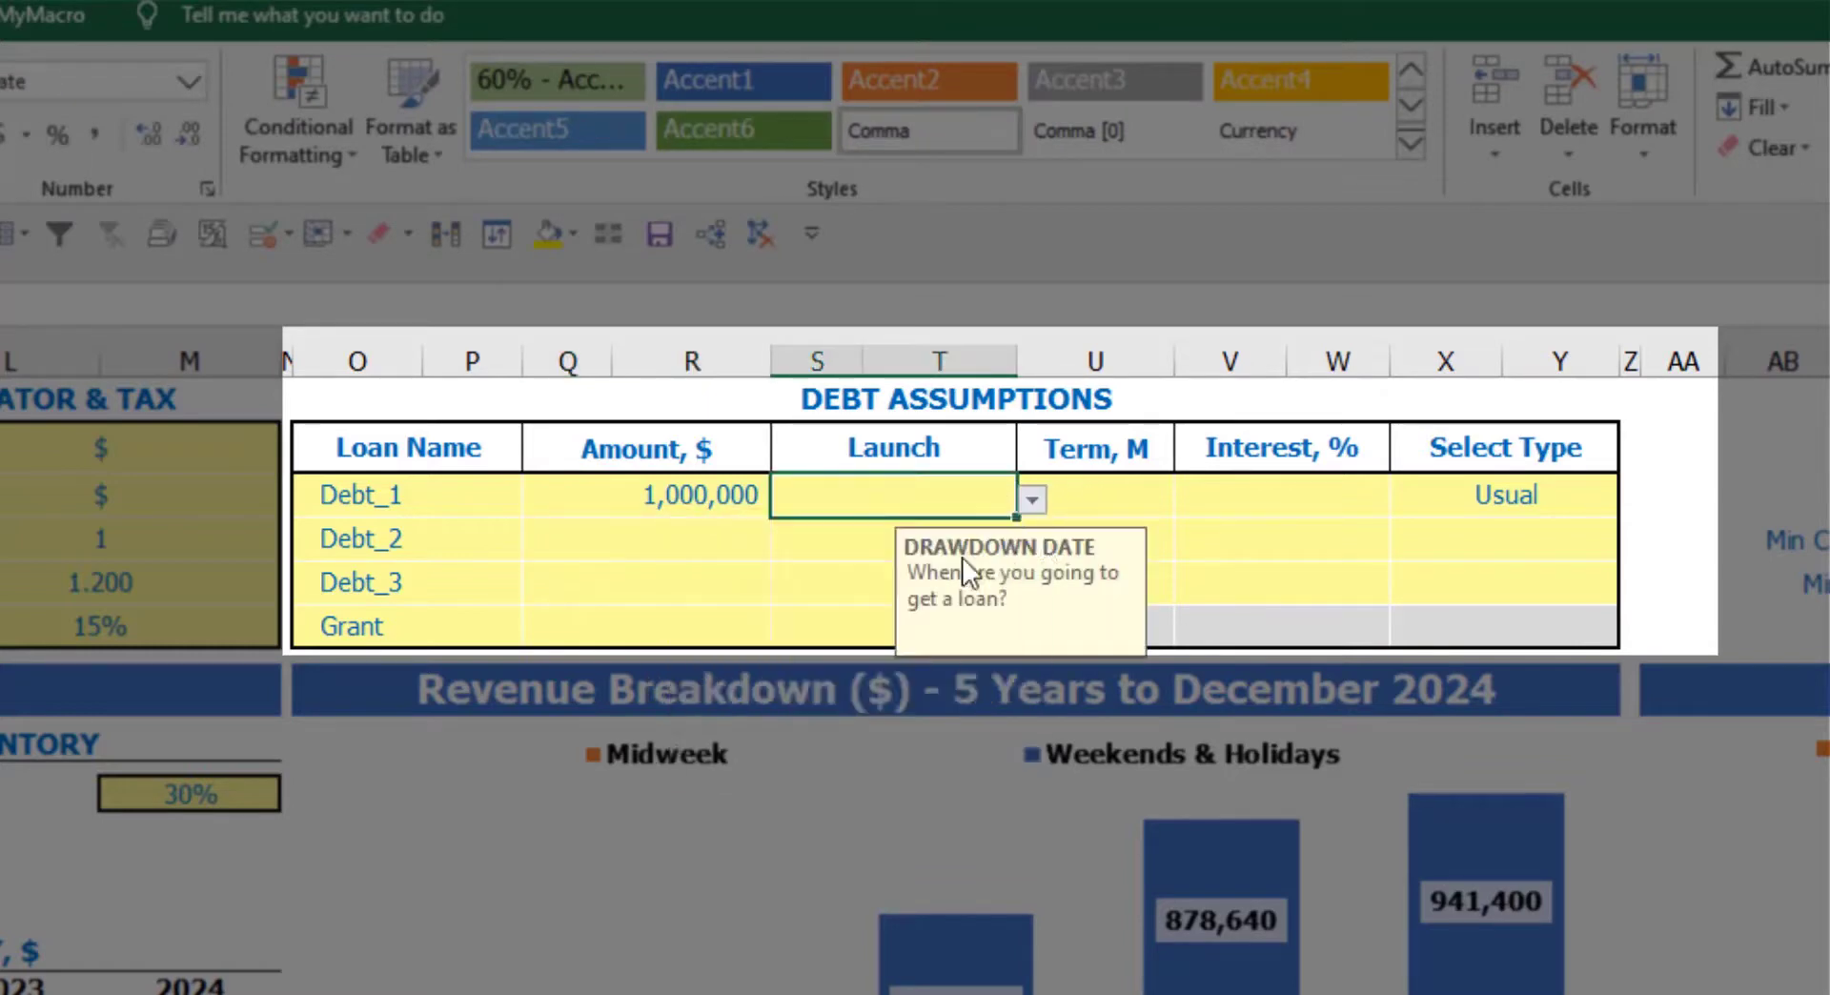
Set the Debt_1 repayment term to 60 months and its annual interest rate to 5%.
click(1098, 482)
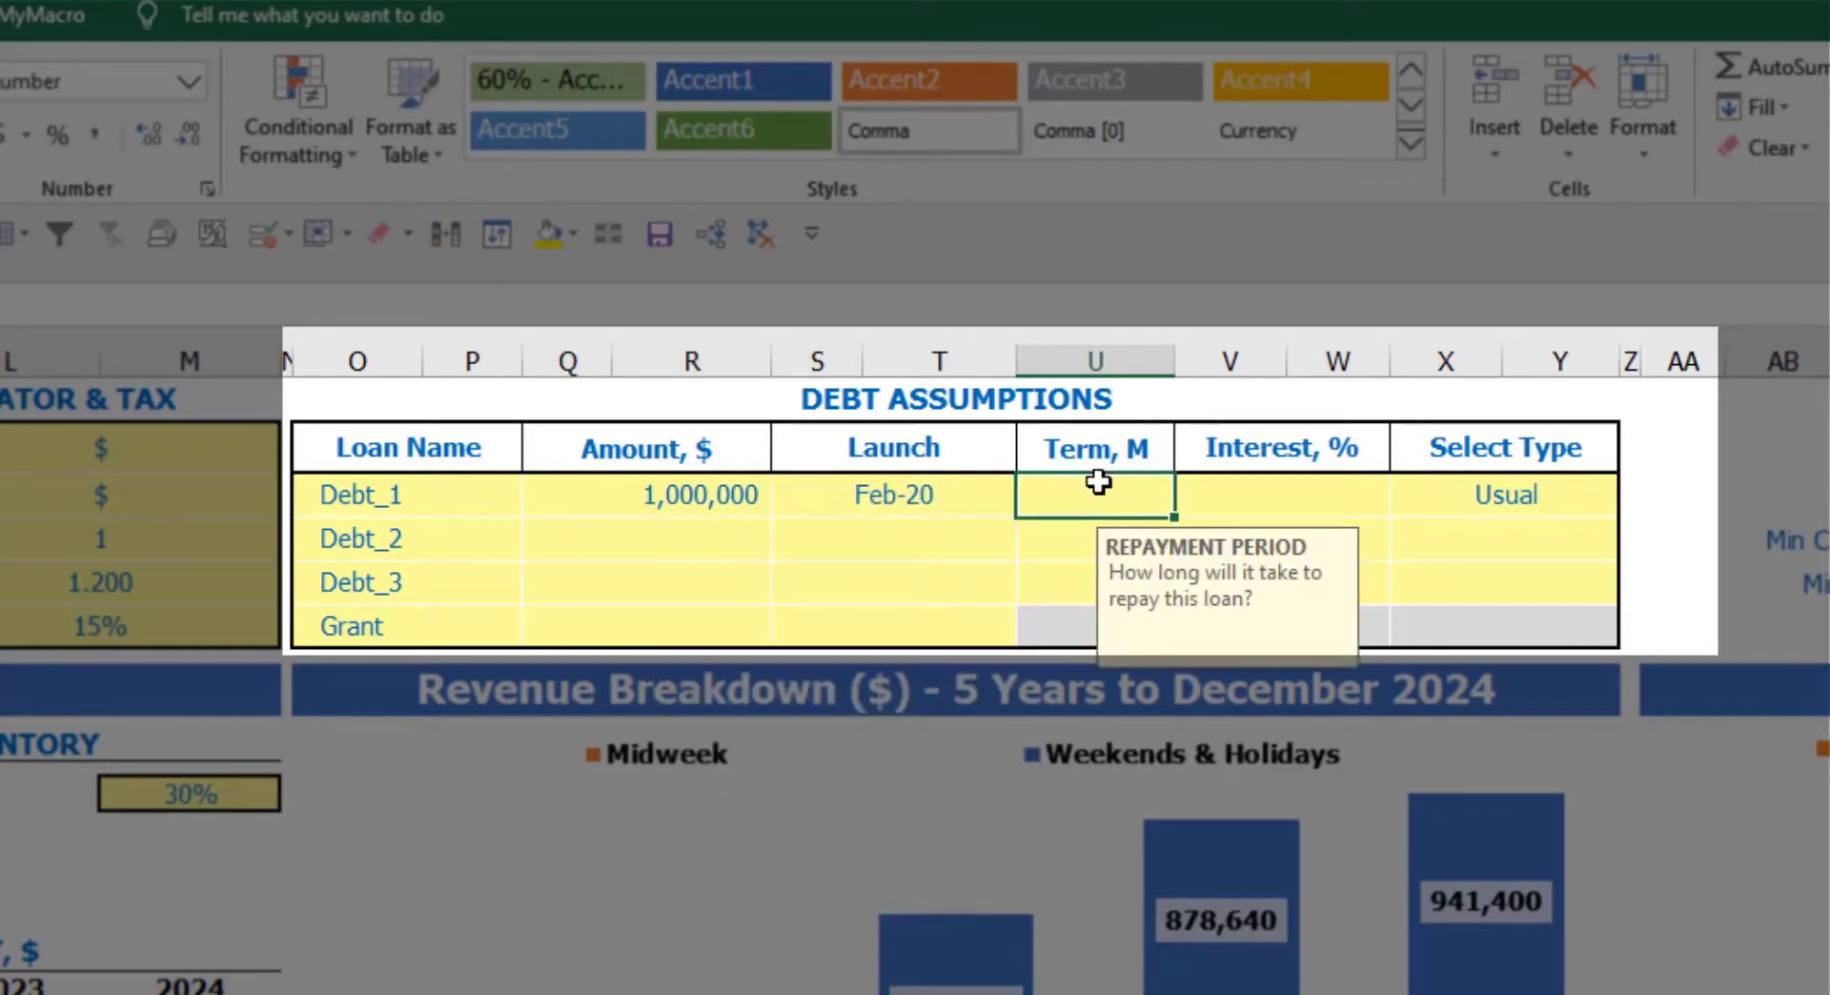
text(60)
key(Return)
click(1206, 491)
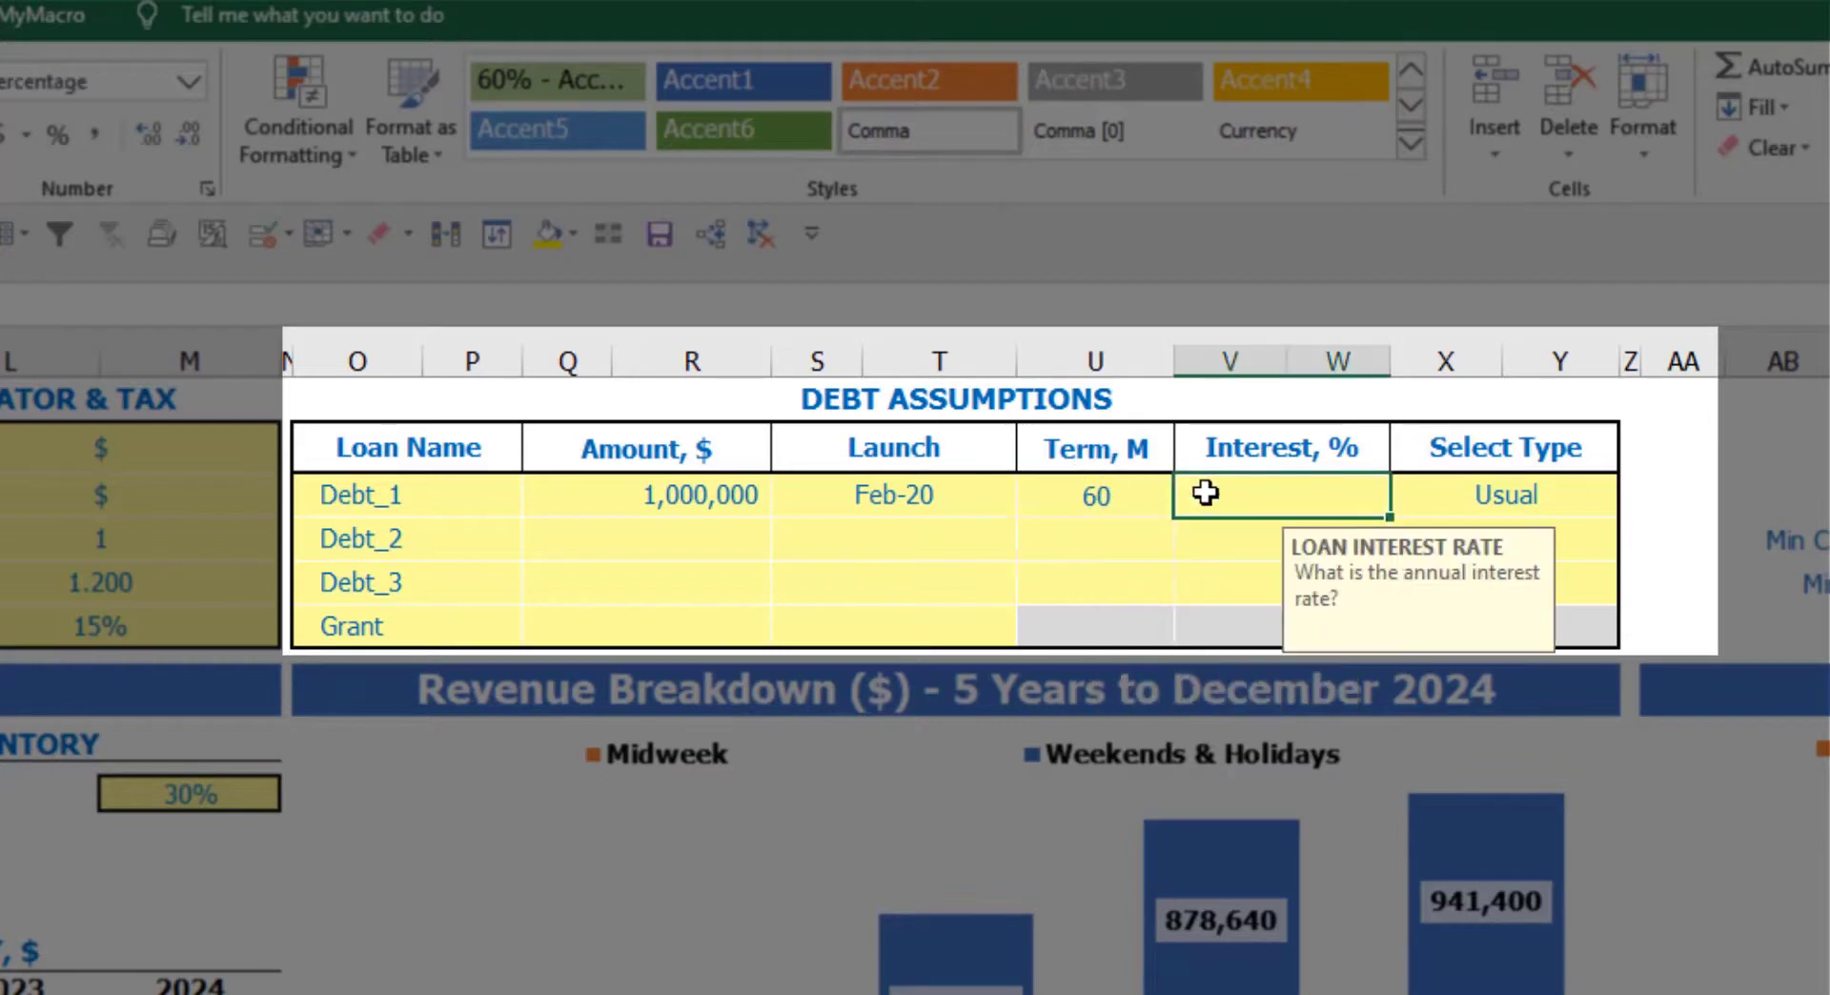
text(5)
key(Return)
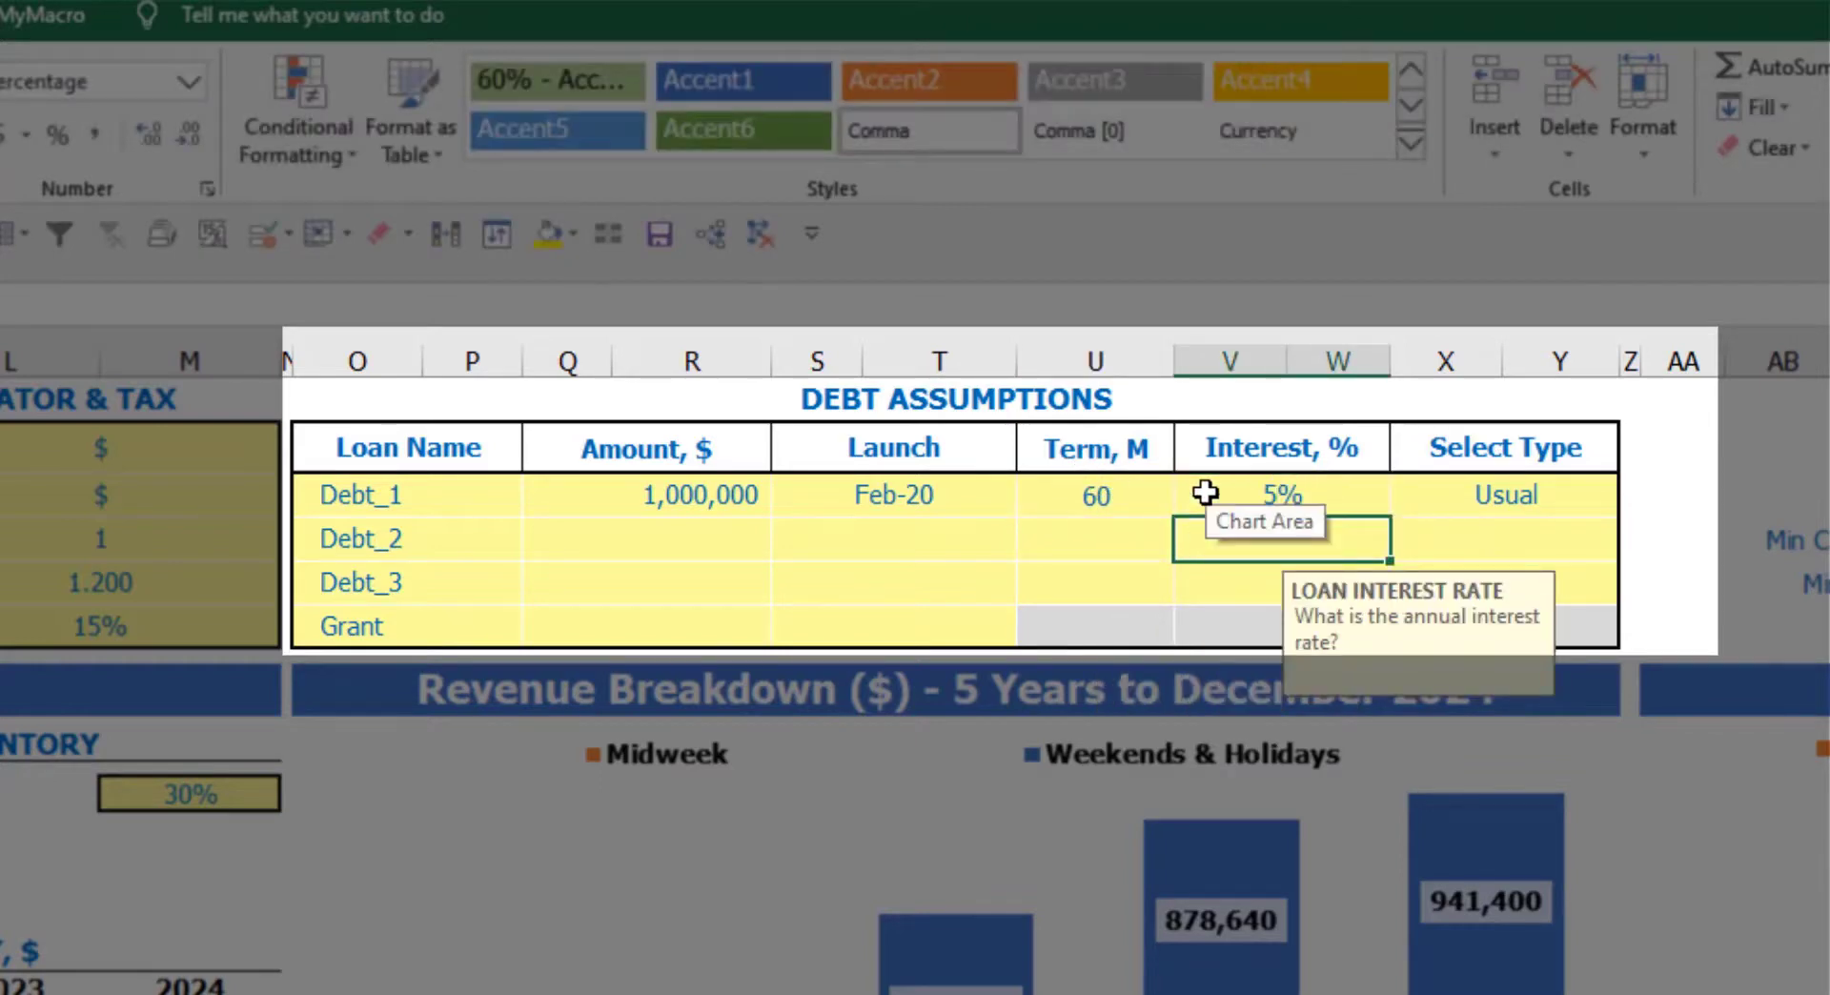
Set the Grant amount to 500,000 and its launch date to Mar-20 in the Debt Assumptions table.
click(673, 632)
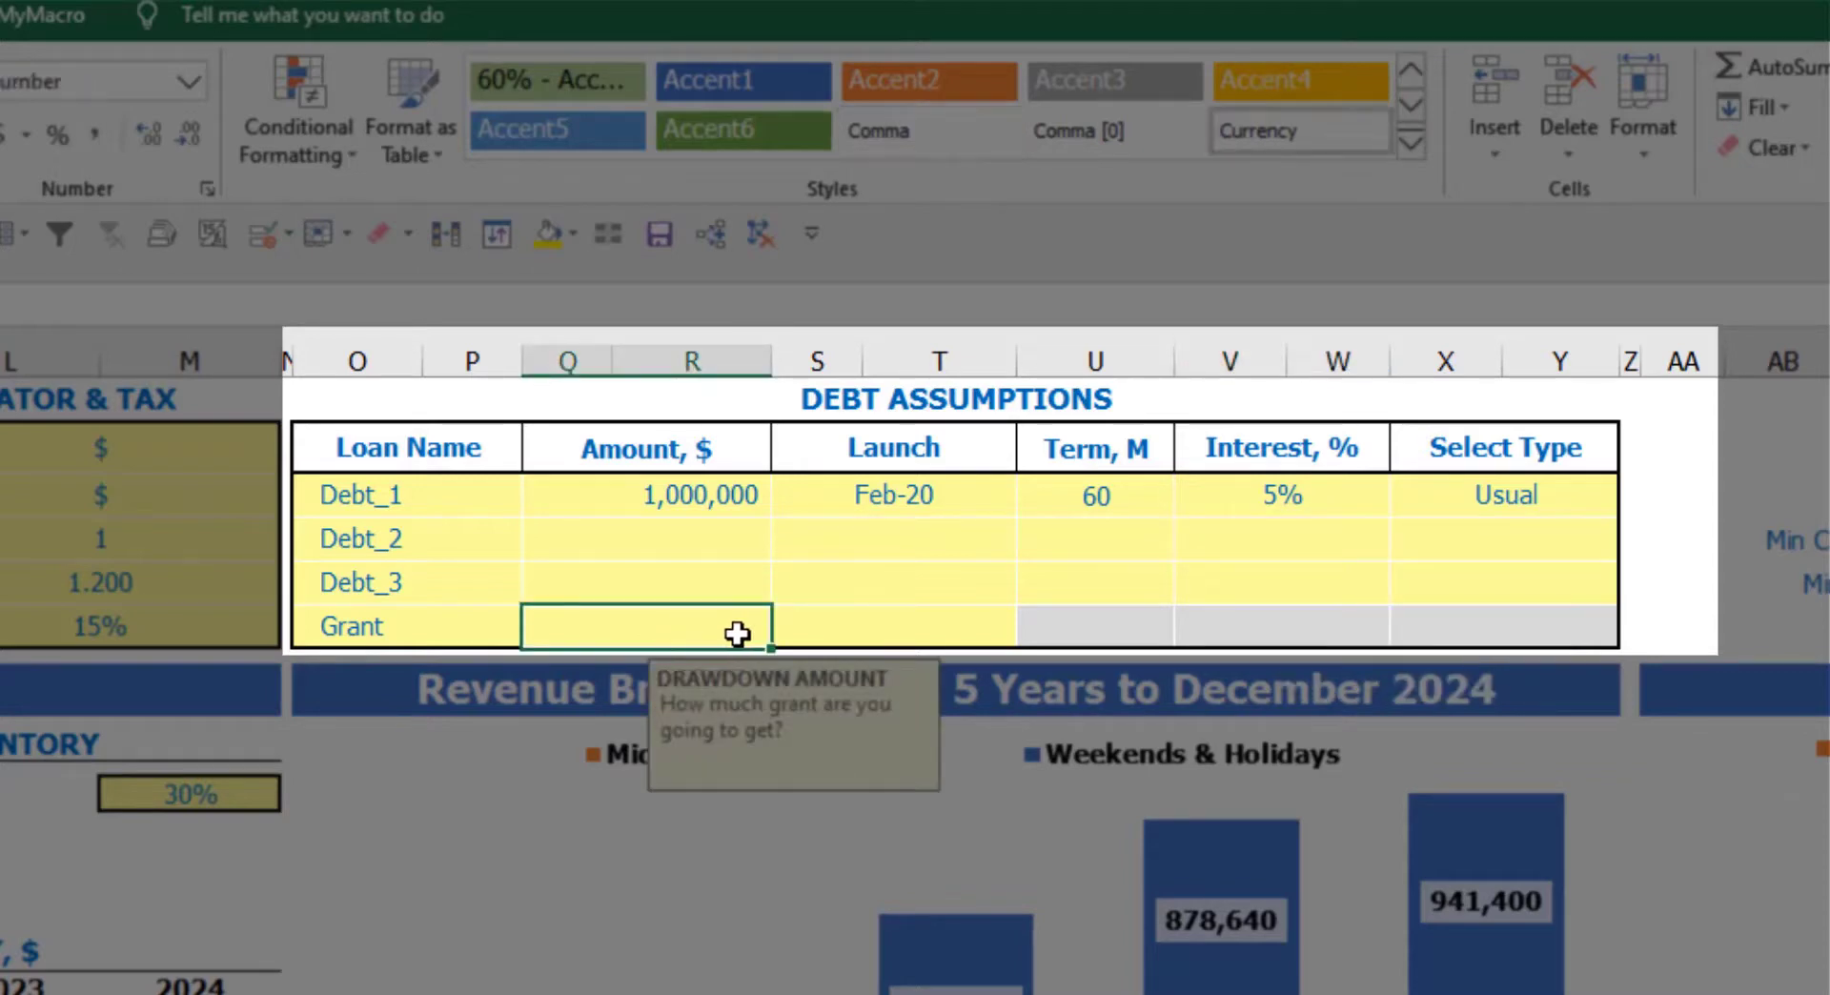
text(500,00)
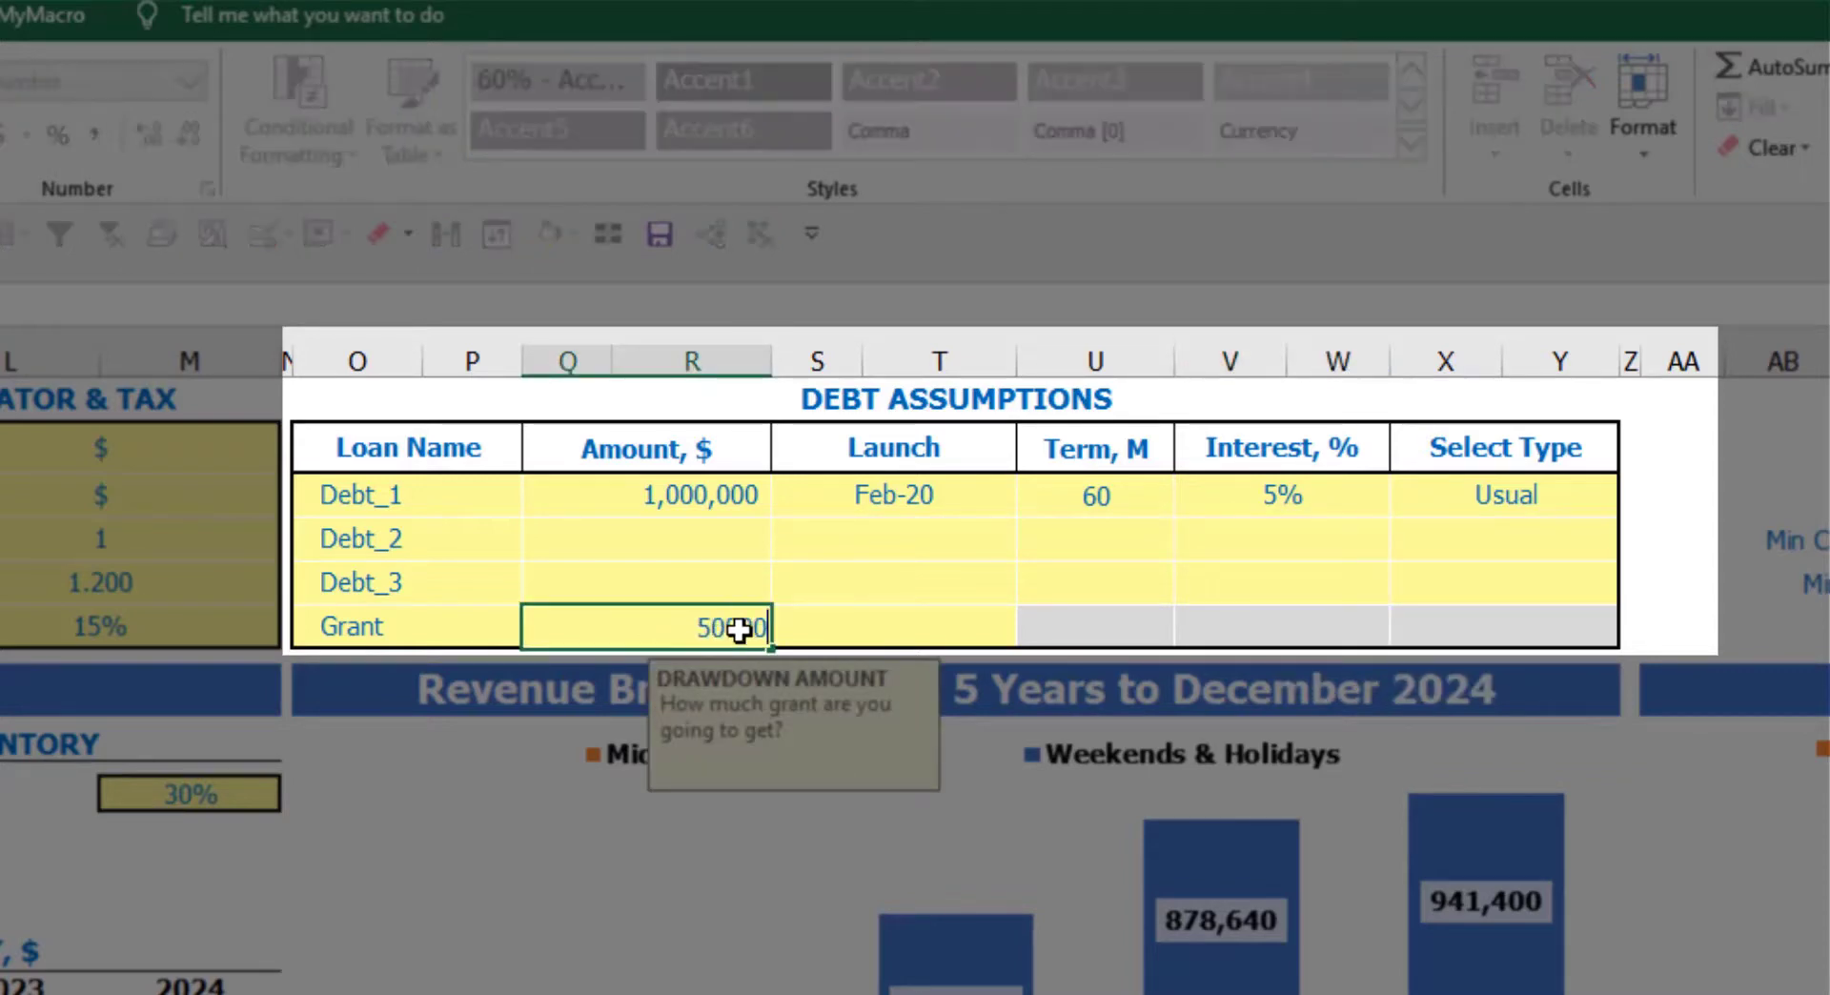
text(0)
key(Return)
click(941, 631)
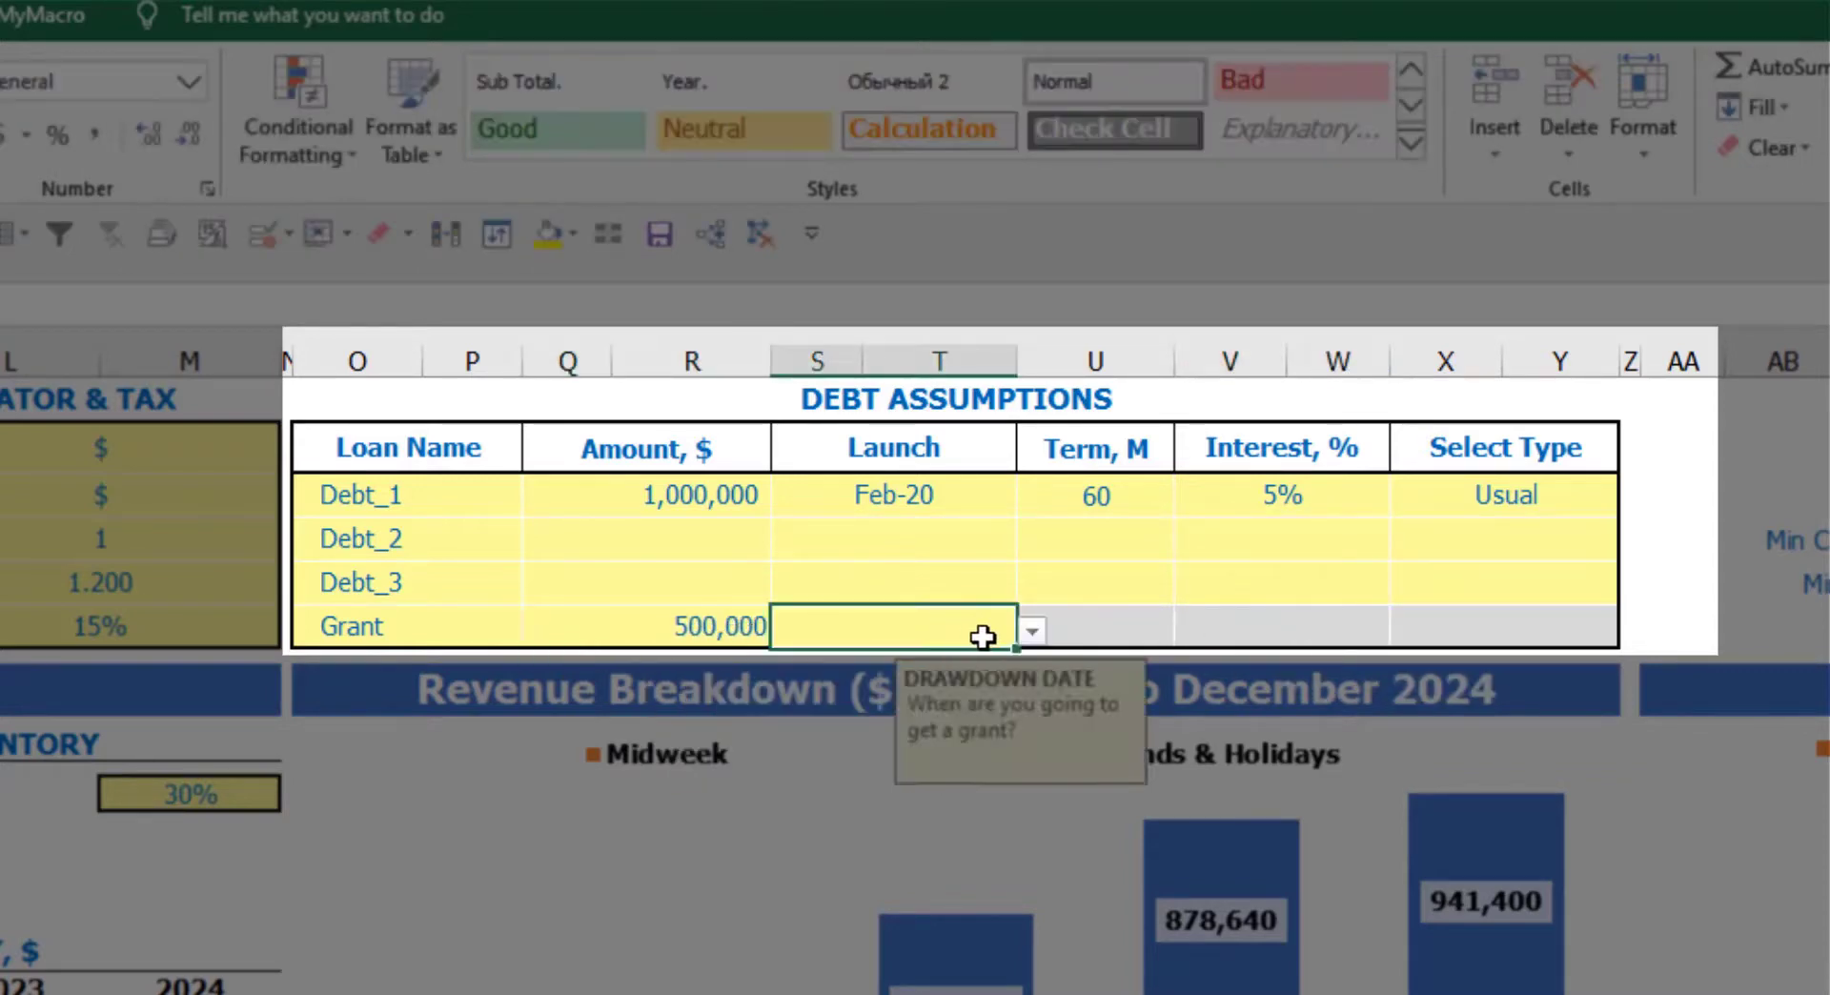
click(1032, 631)
click(929, 742)
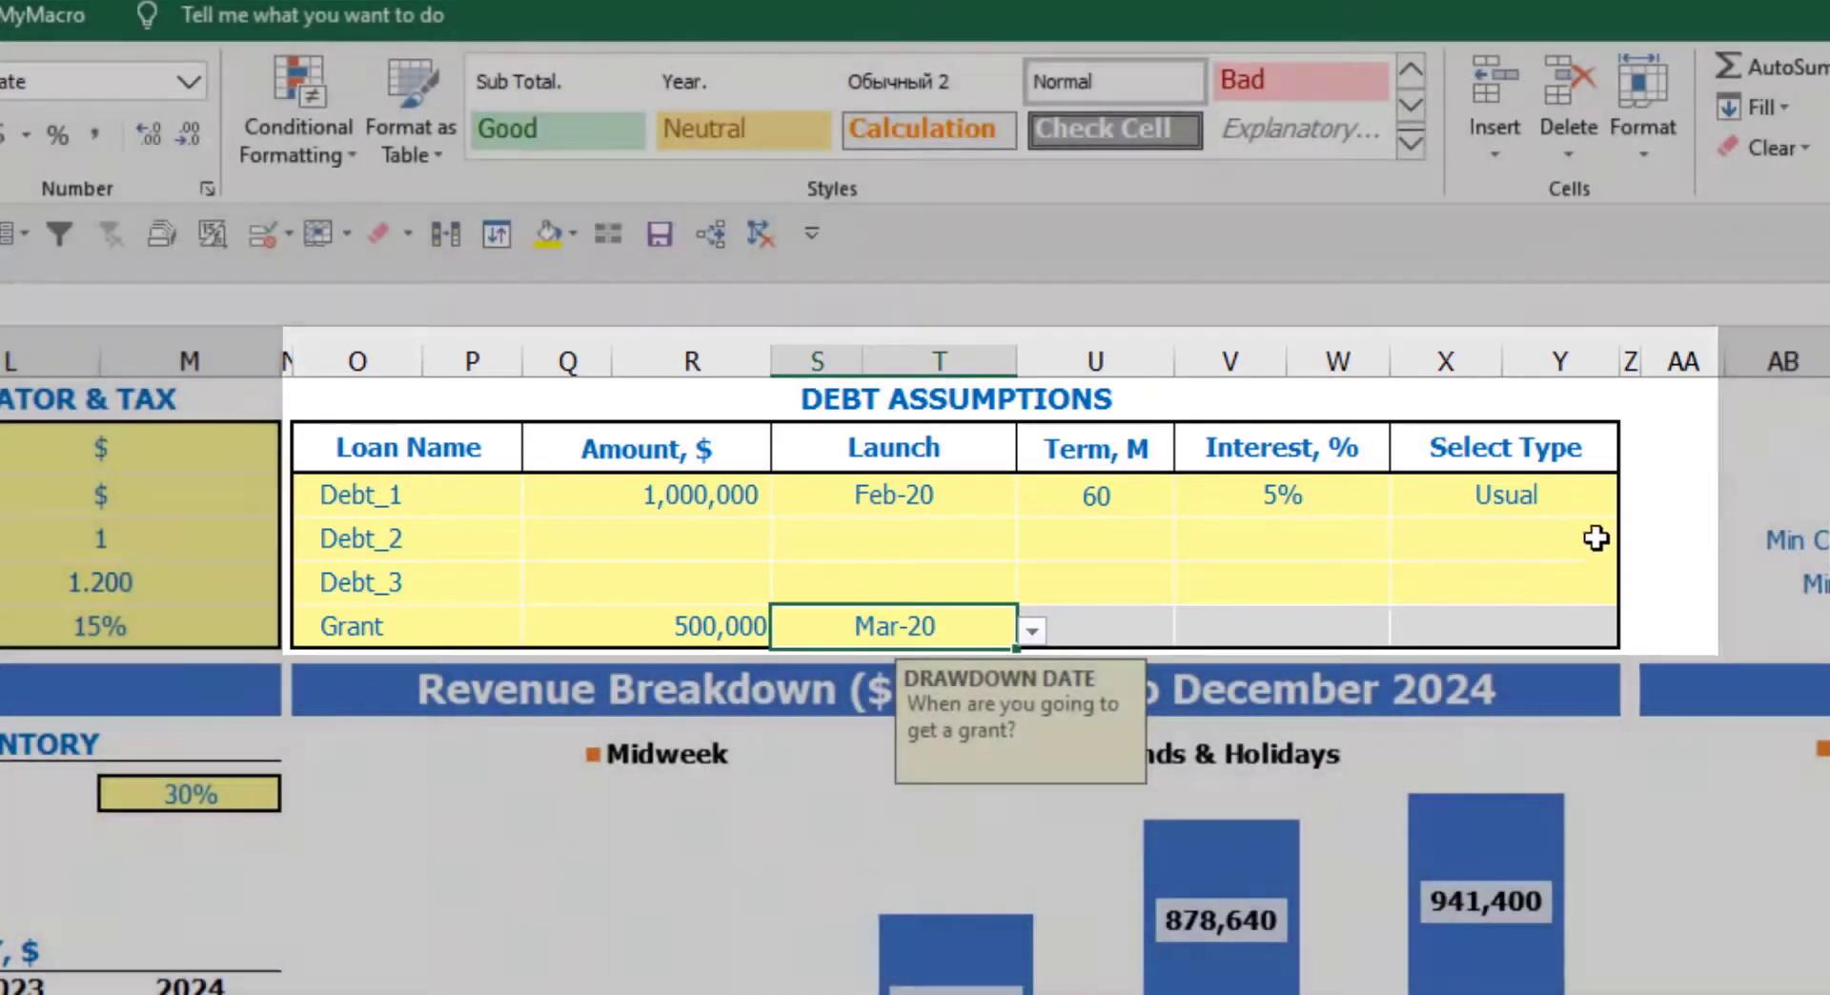
click(1668, 467)
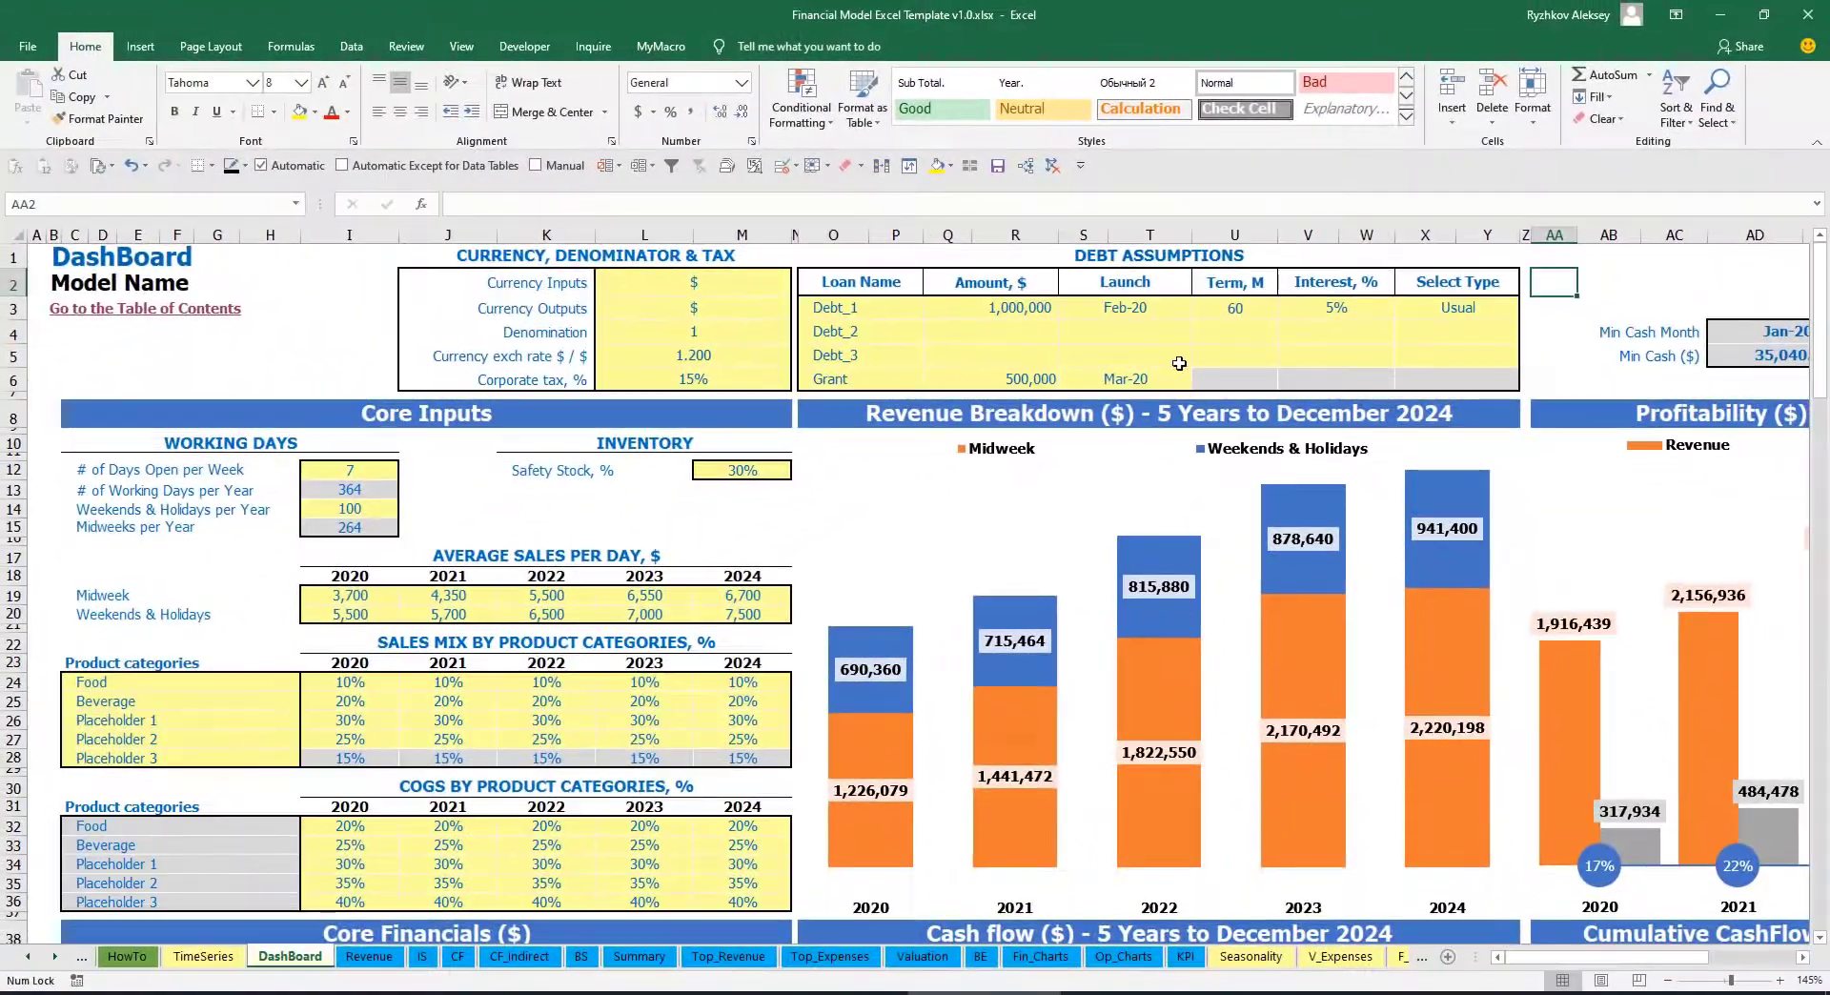
Open the Capital sheet to view the debt drawdown, repayment and interest calculations.
click(54, 958)
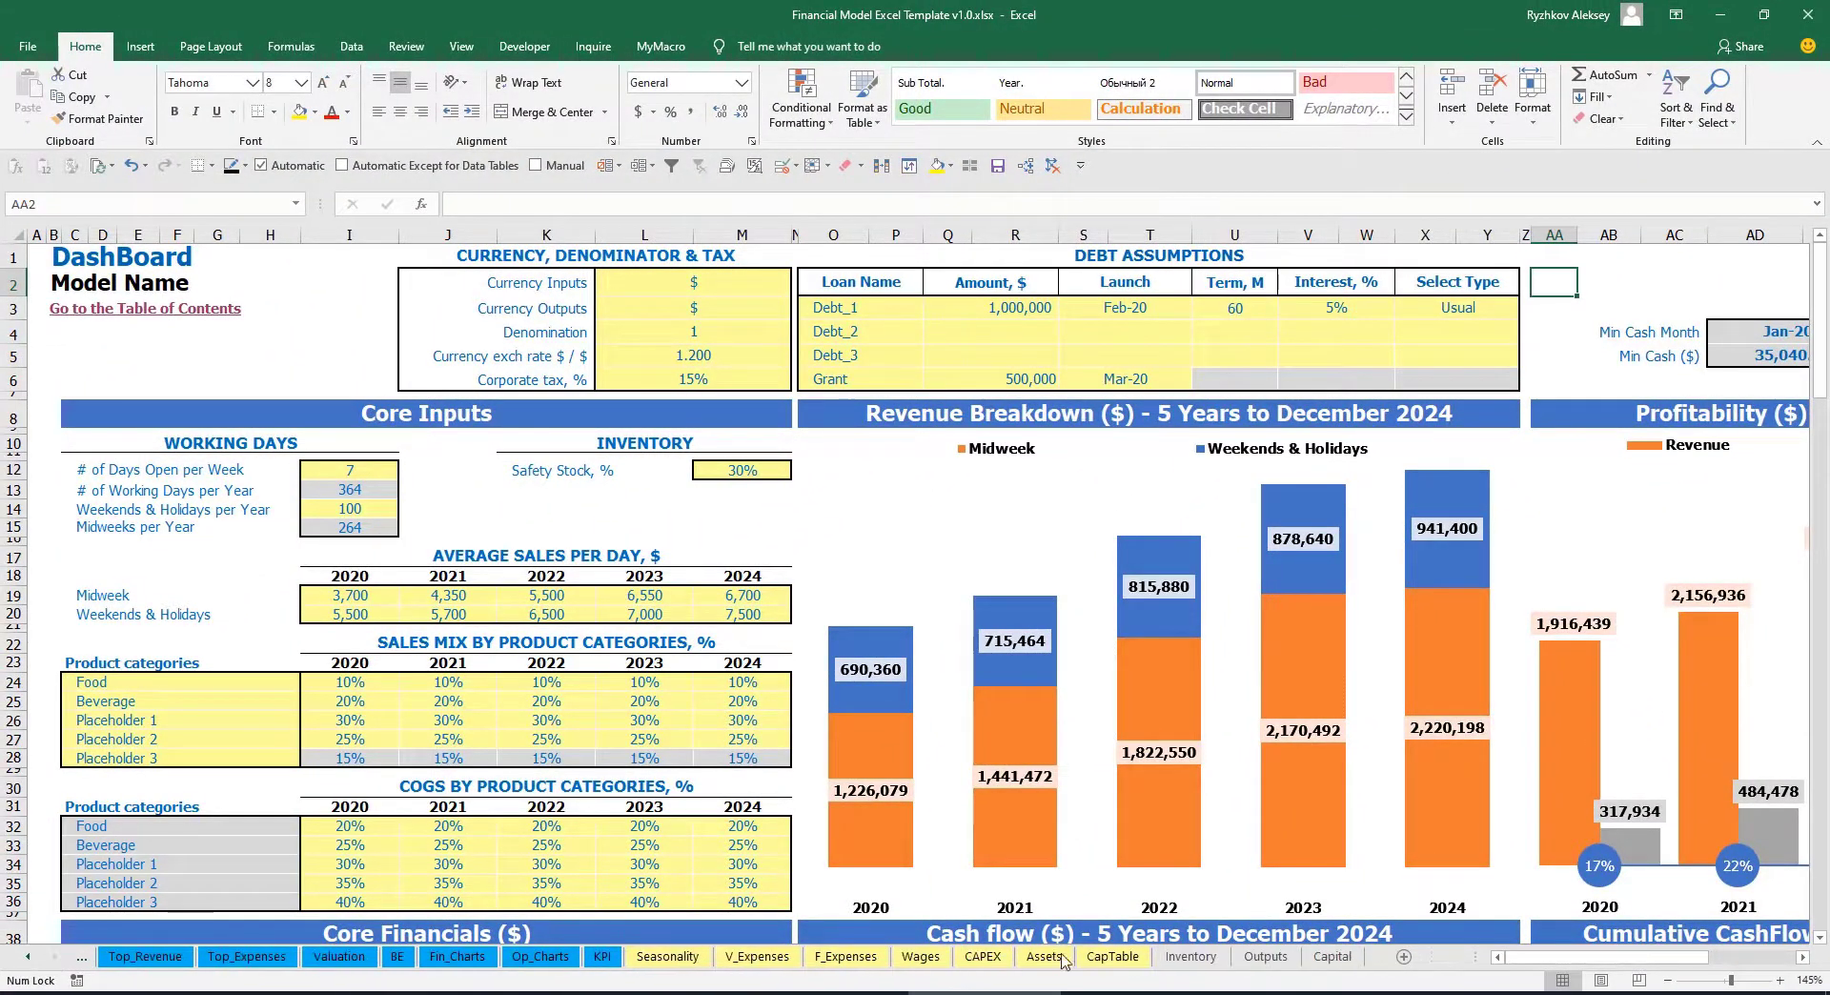
click(1339, 959)
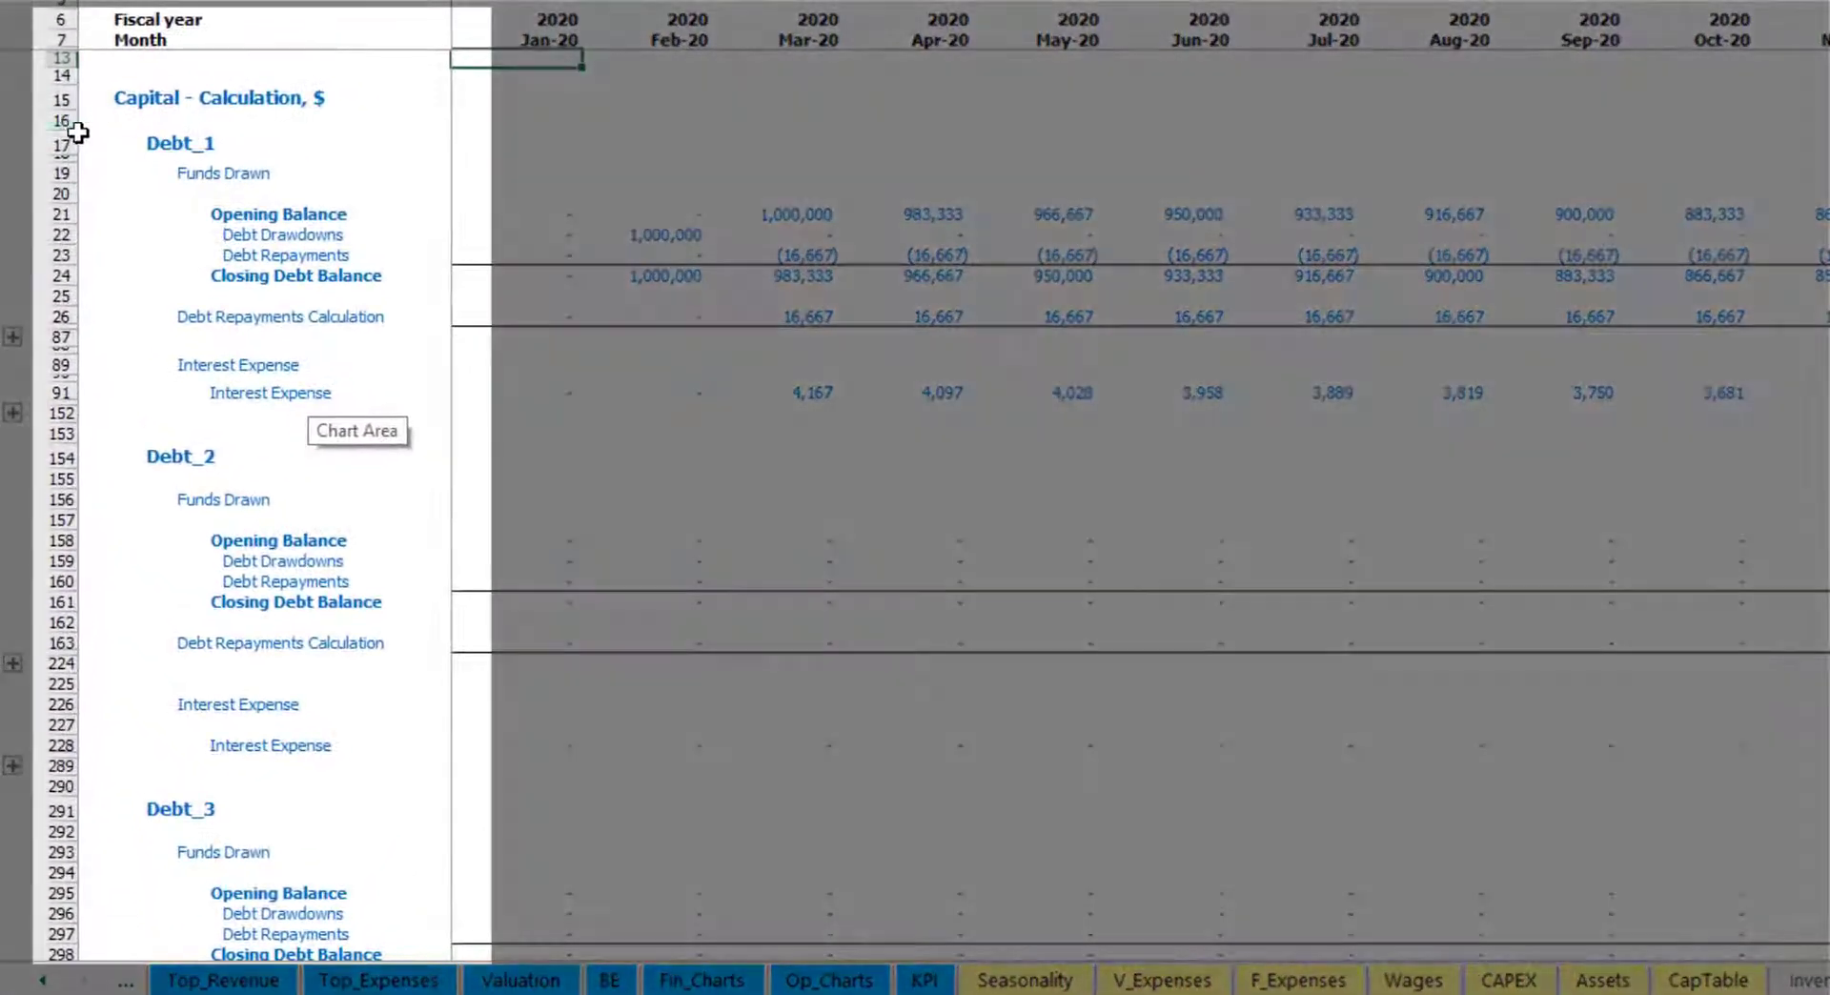
Examine the Debt_2, Debt_3 and Total Debts calculation blocks on the Capital sheet.
scroll(55, 466, down, 5)
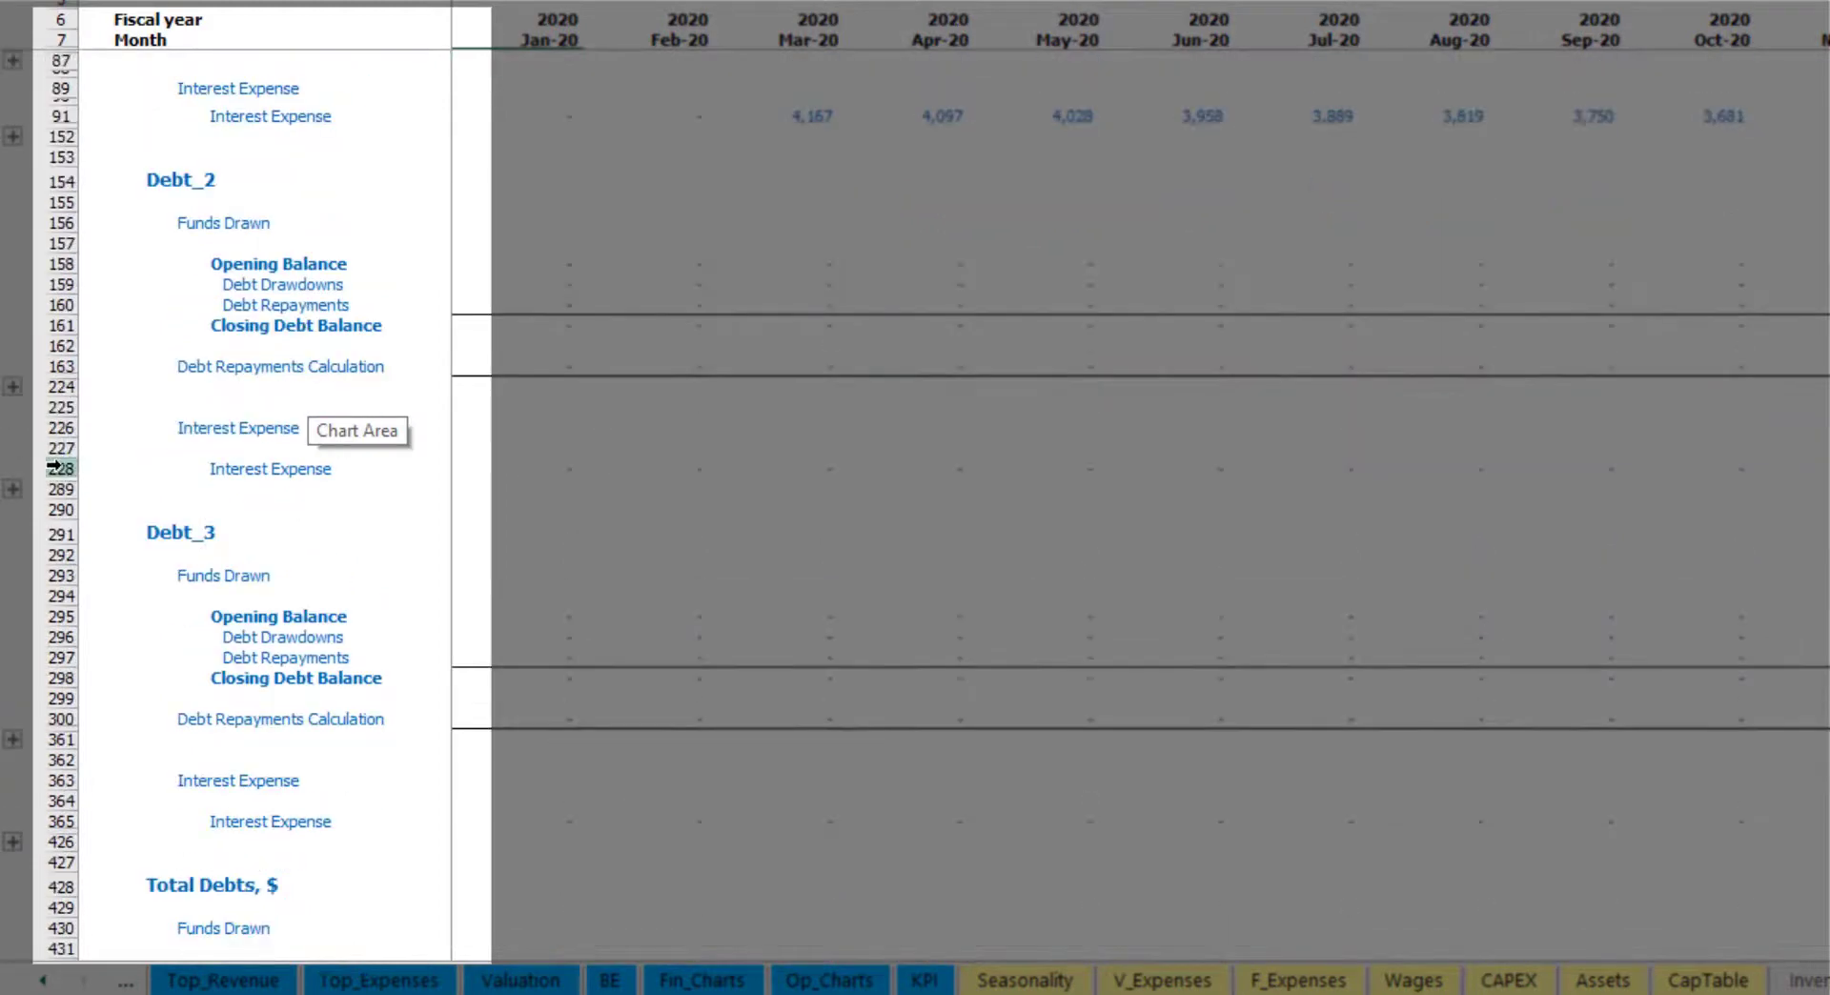
scroll(76, 417, down, 5)
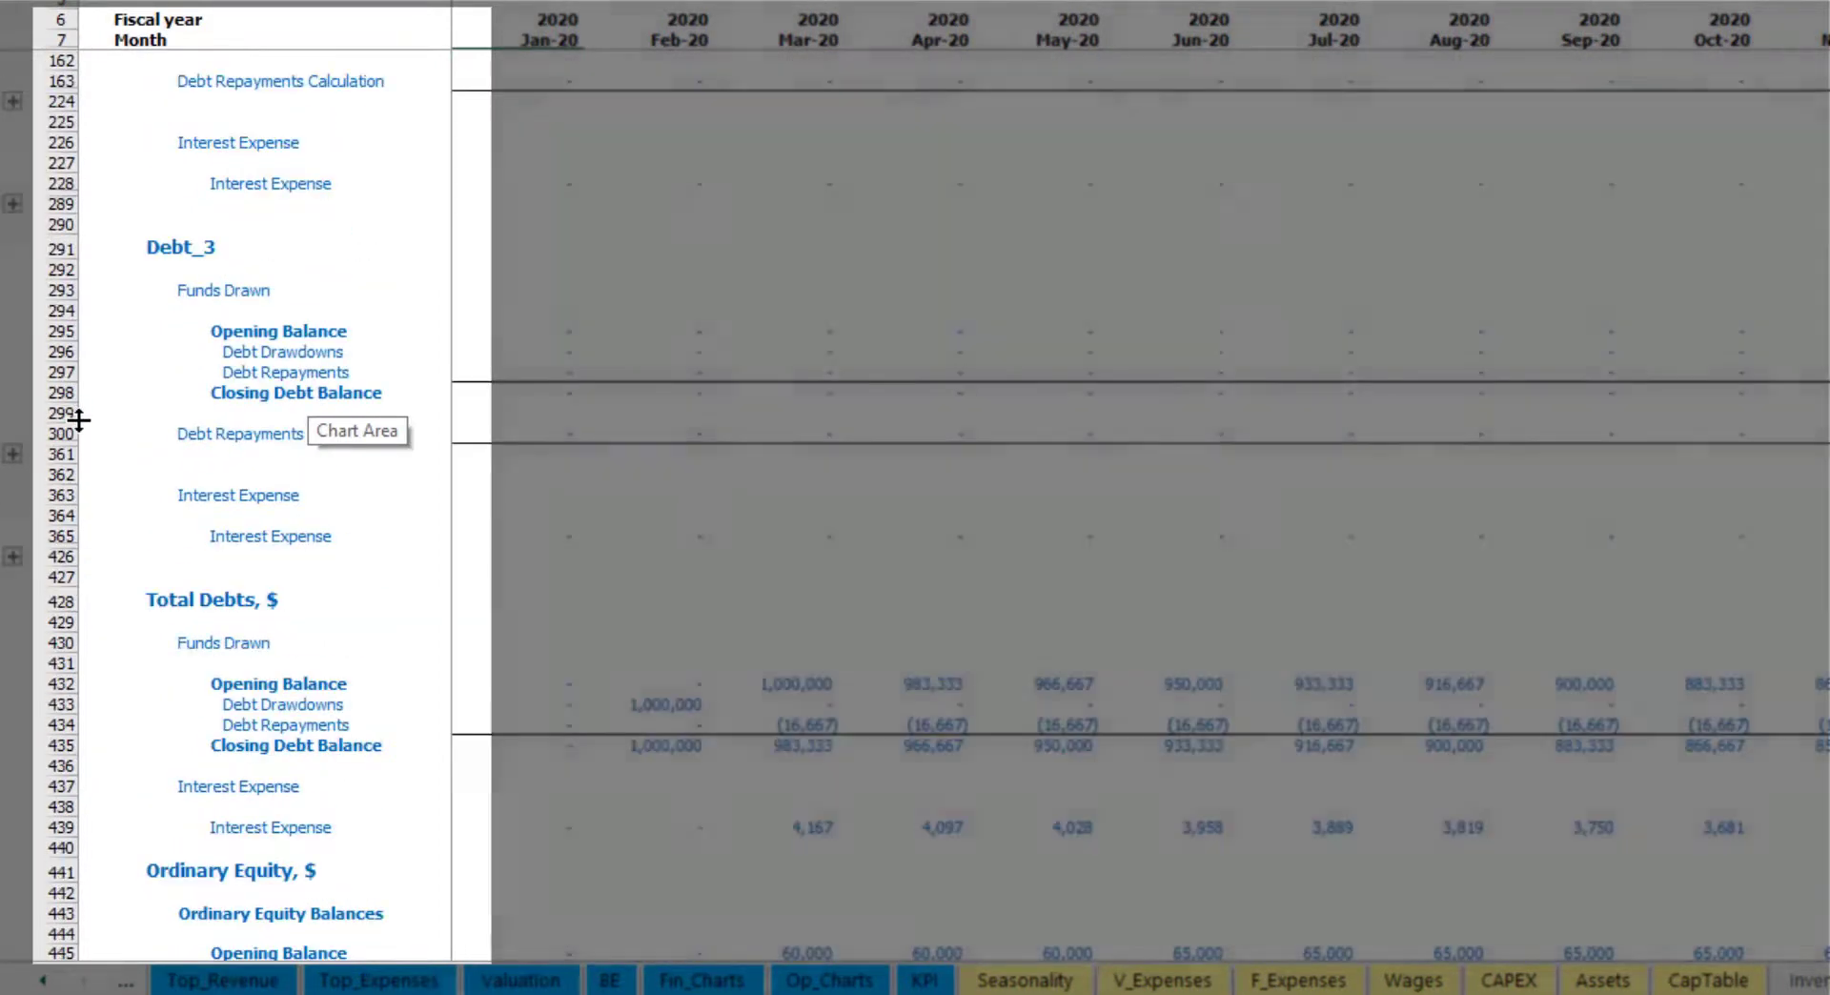
scroll(115, 475, up, 5)
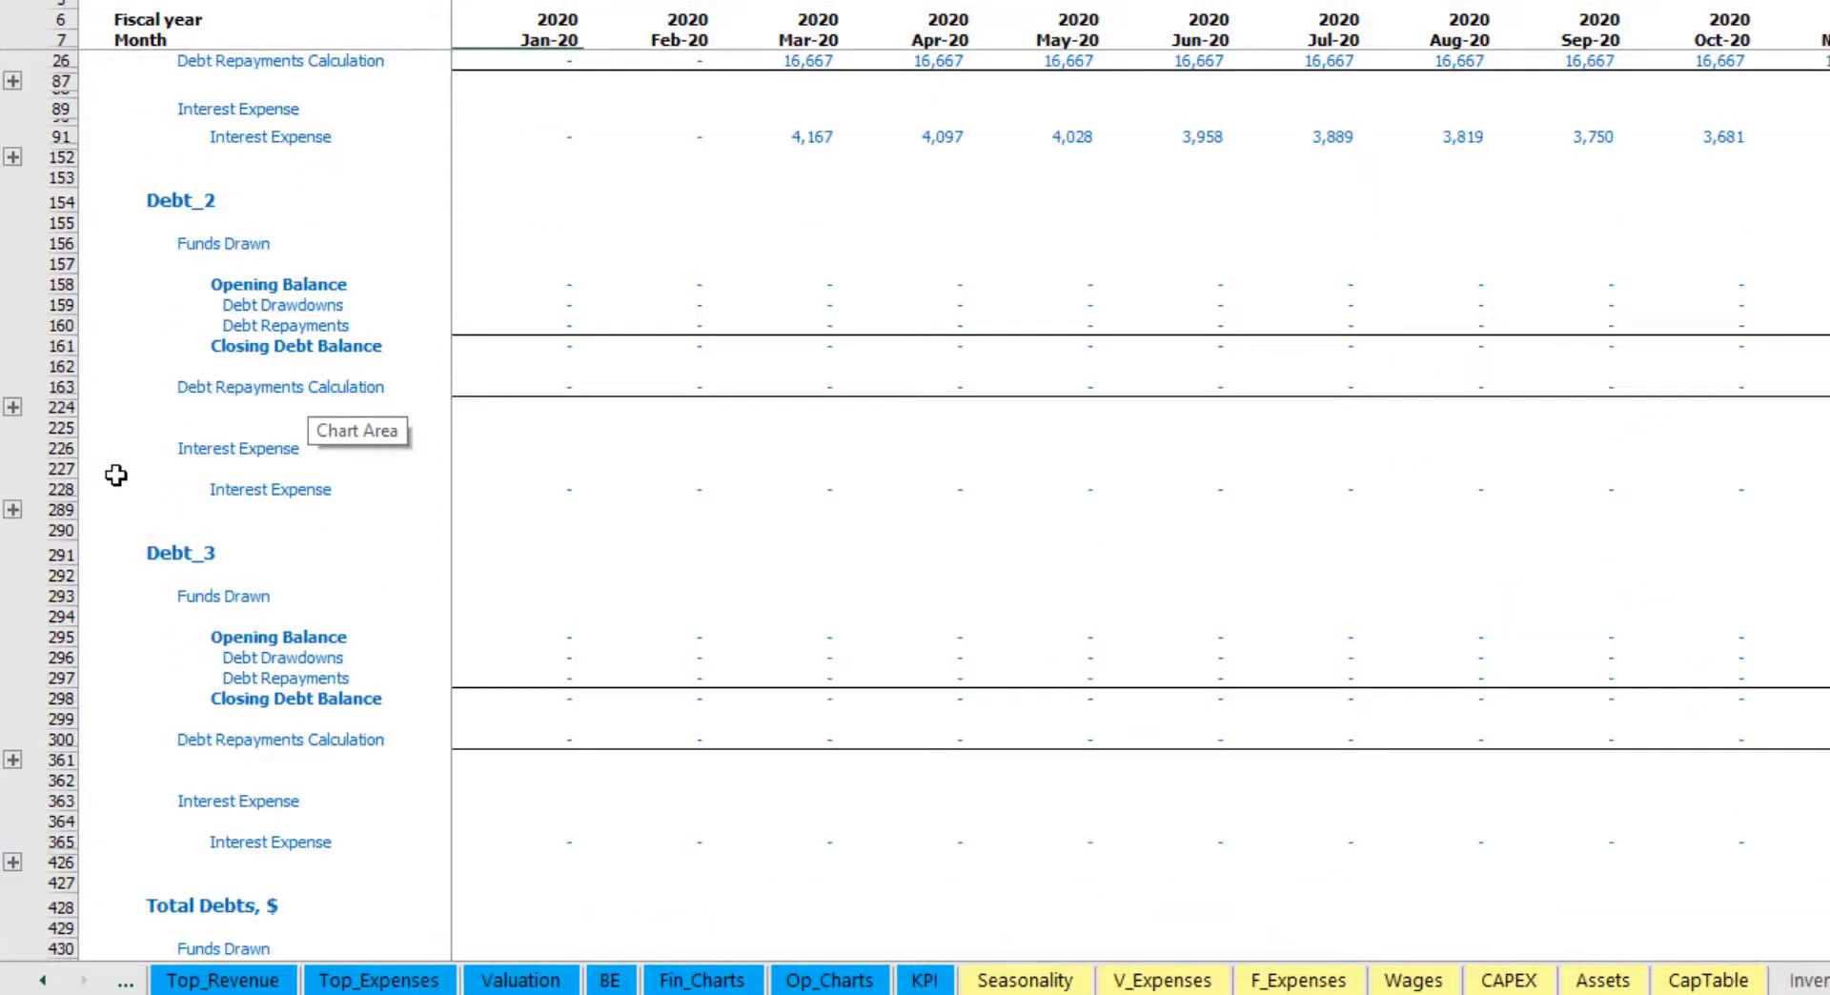
scroll(190, 458, up, 5)
Open the Income Statement and select its Interest Expense row to see where the debt interest flows.
click(43, 981)
click(43, 981)
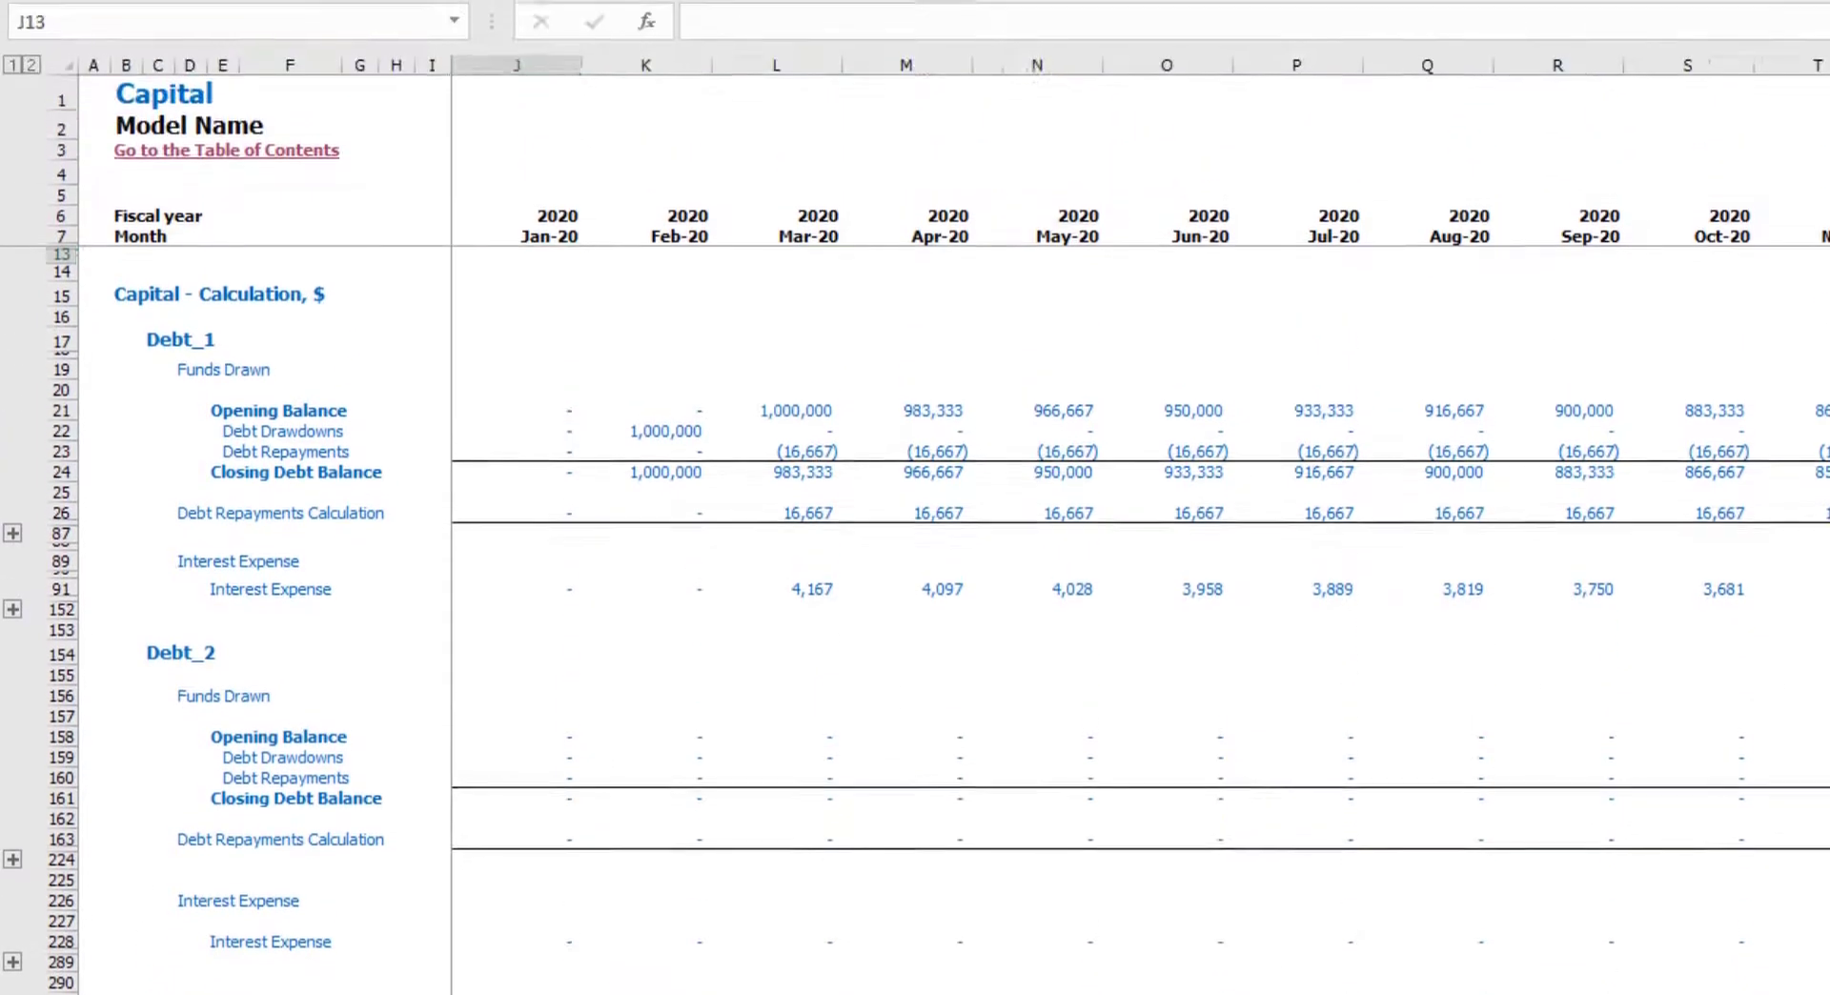
key(ctrl+Page_Up)
click(62, 620)
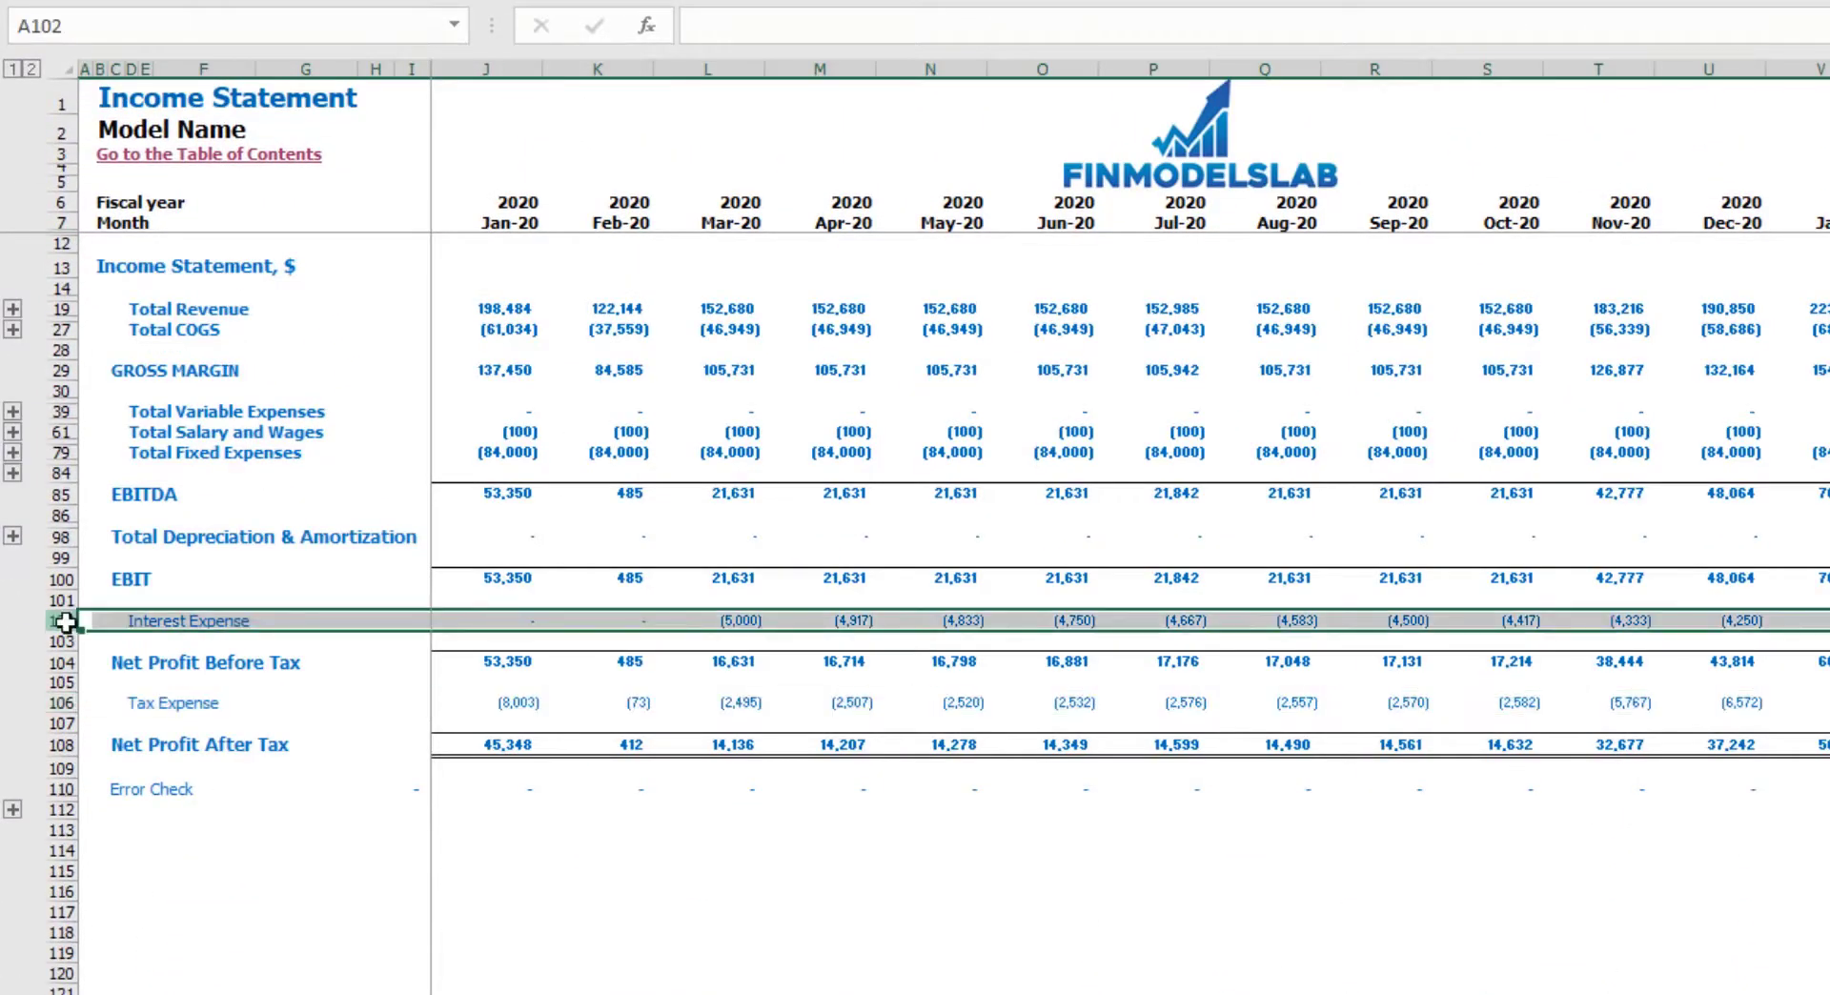
Trace the debt through the Cash Flow Statement's Interest Paid, Debt Drawdowns and Debt Repayments rows and the Balance Sheet's Debt row.
key(ctrl+Page_Down)
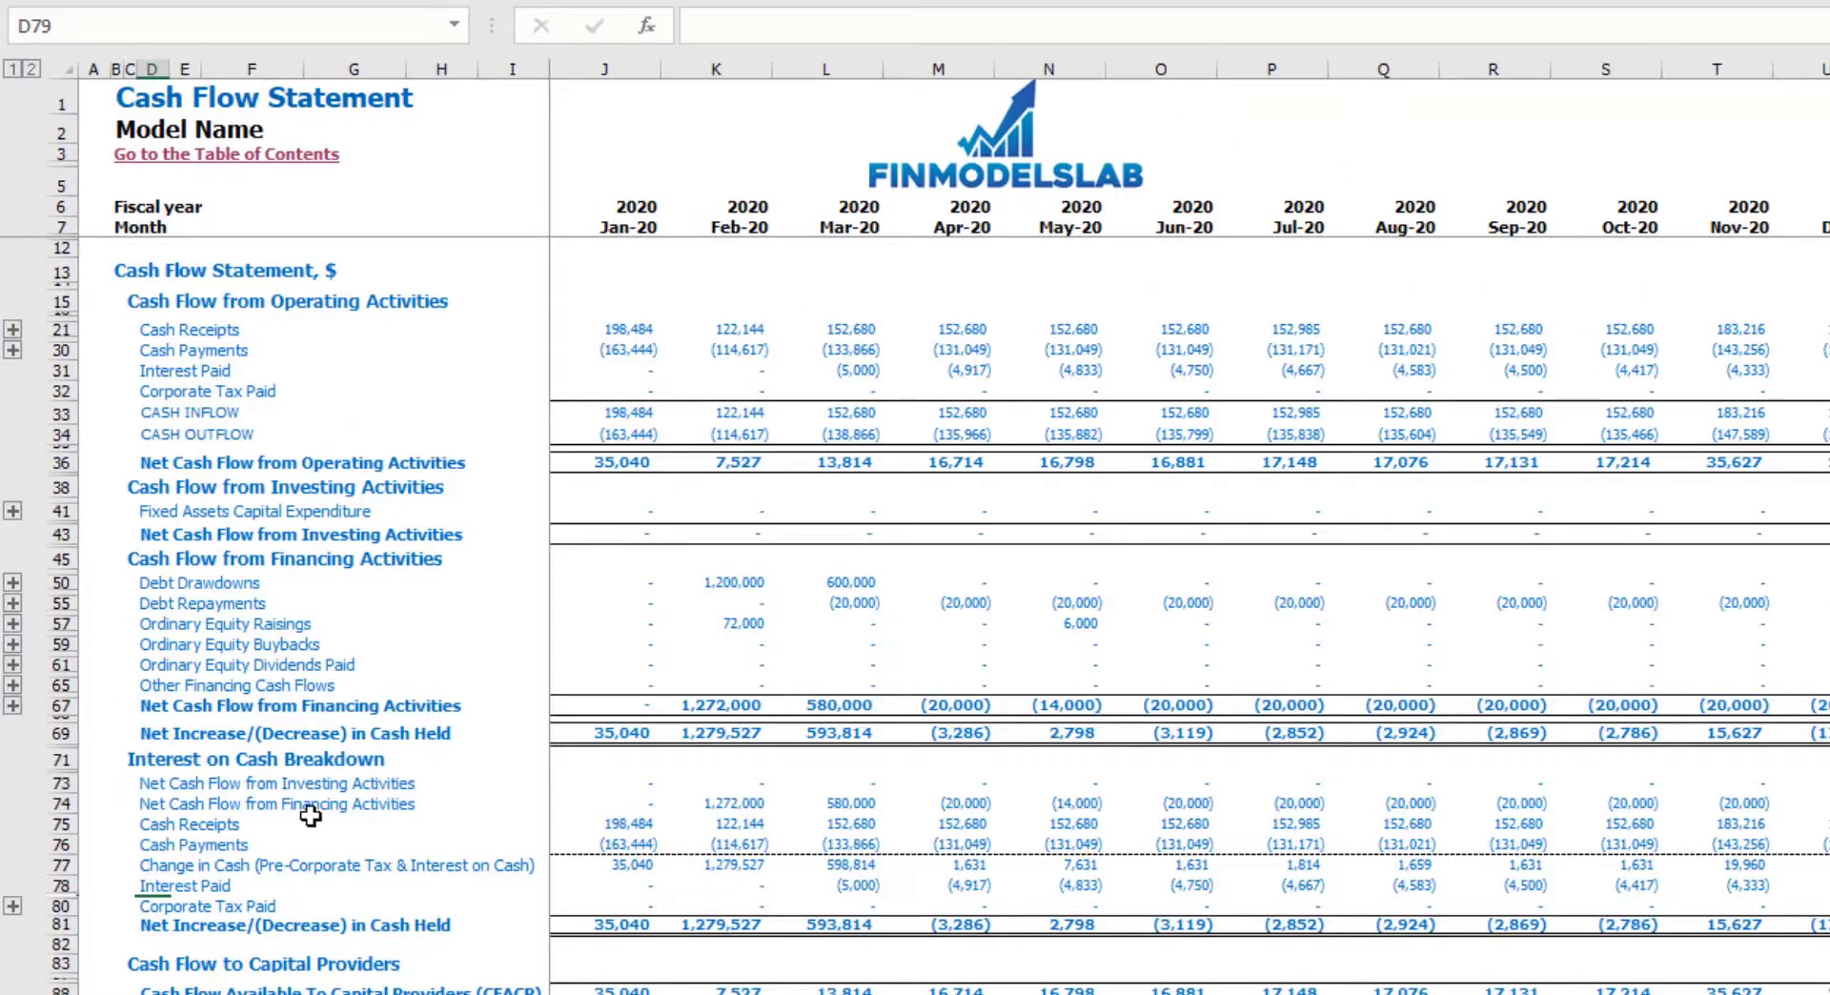
click(63, 372)
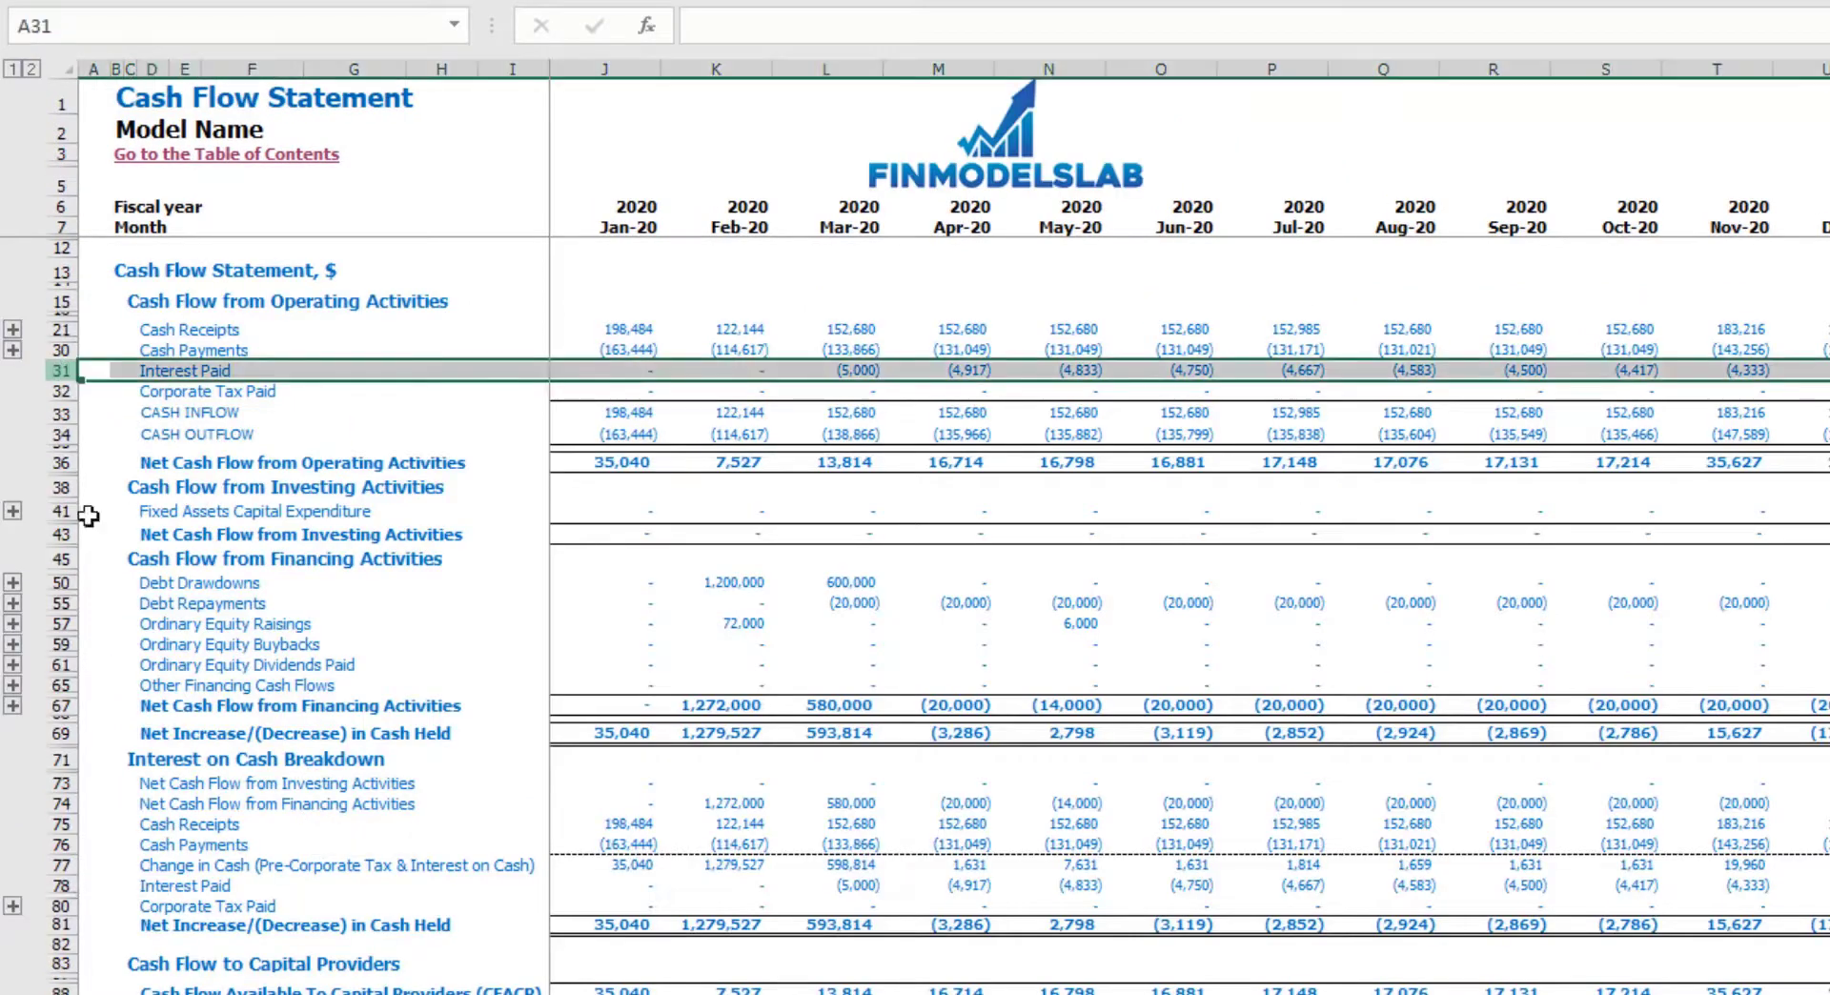
click(57, 582)
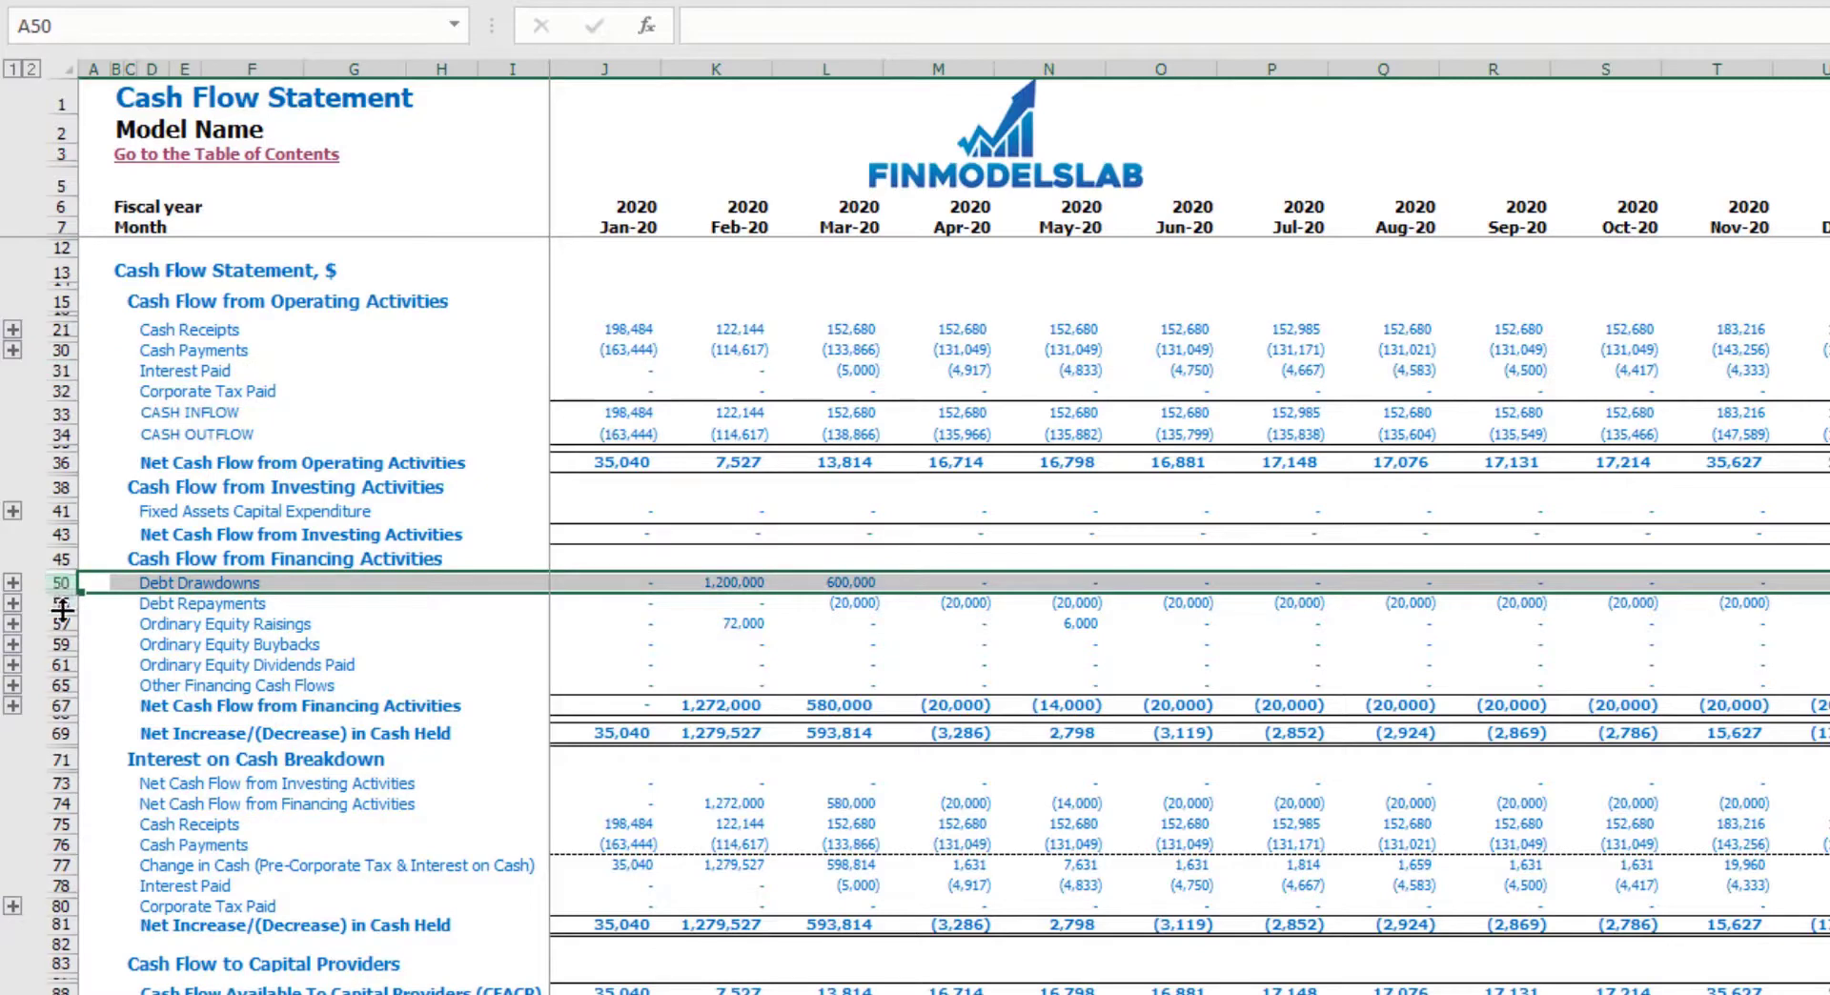
click(59, 603)
key(ctrl+Page_Down)
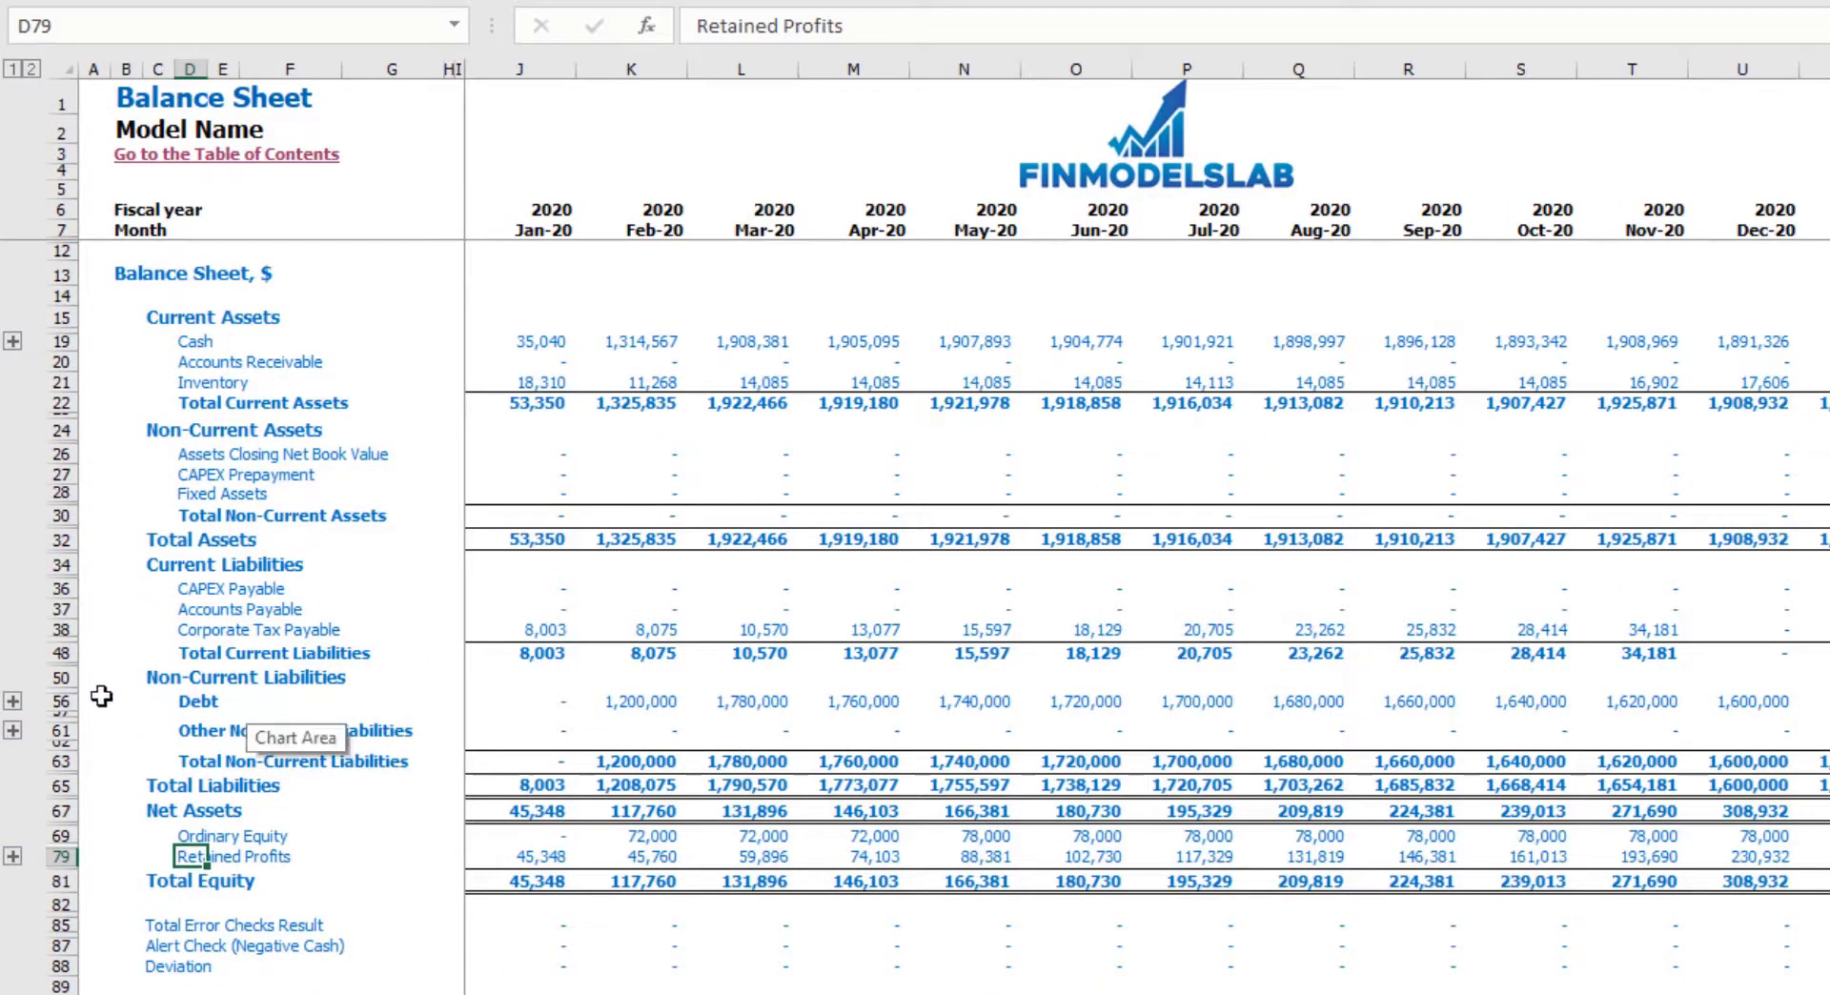
click(61, 702)
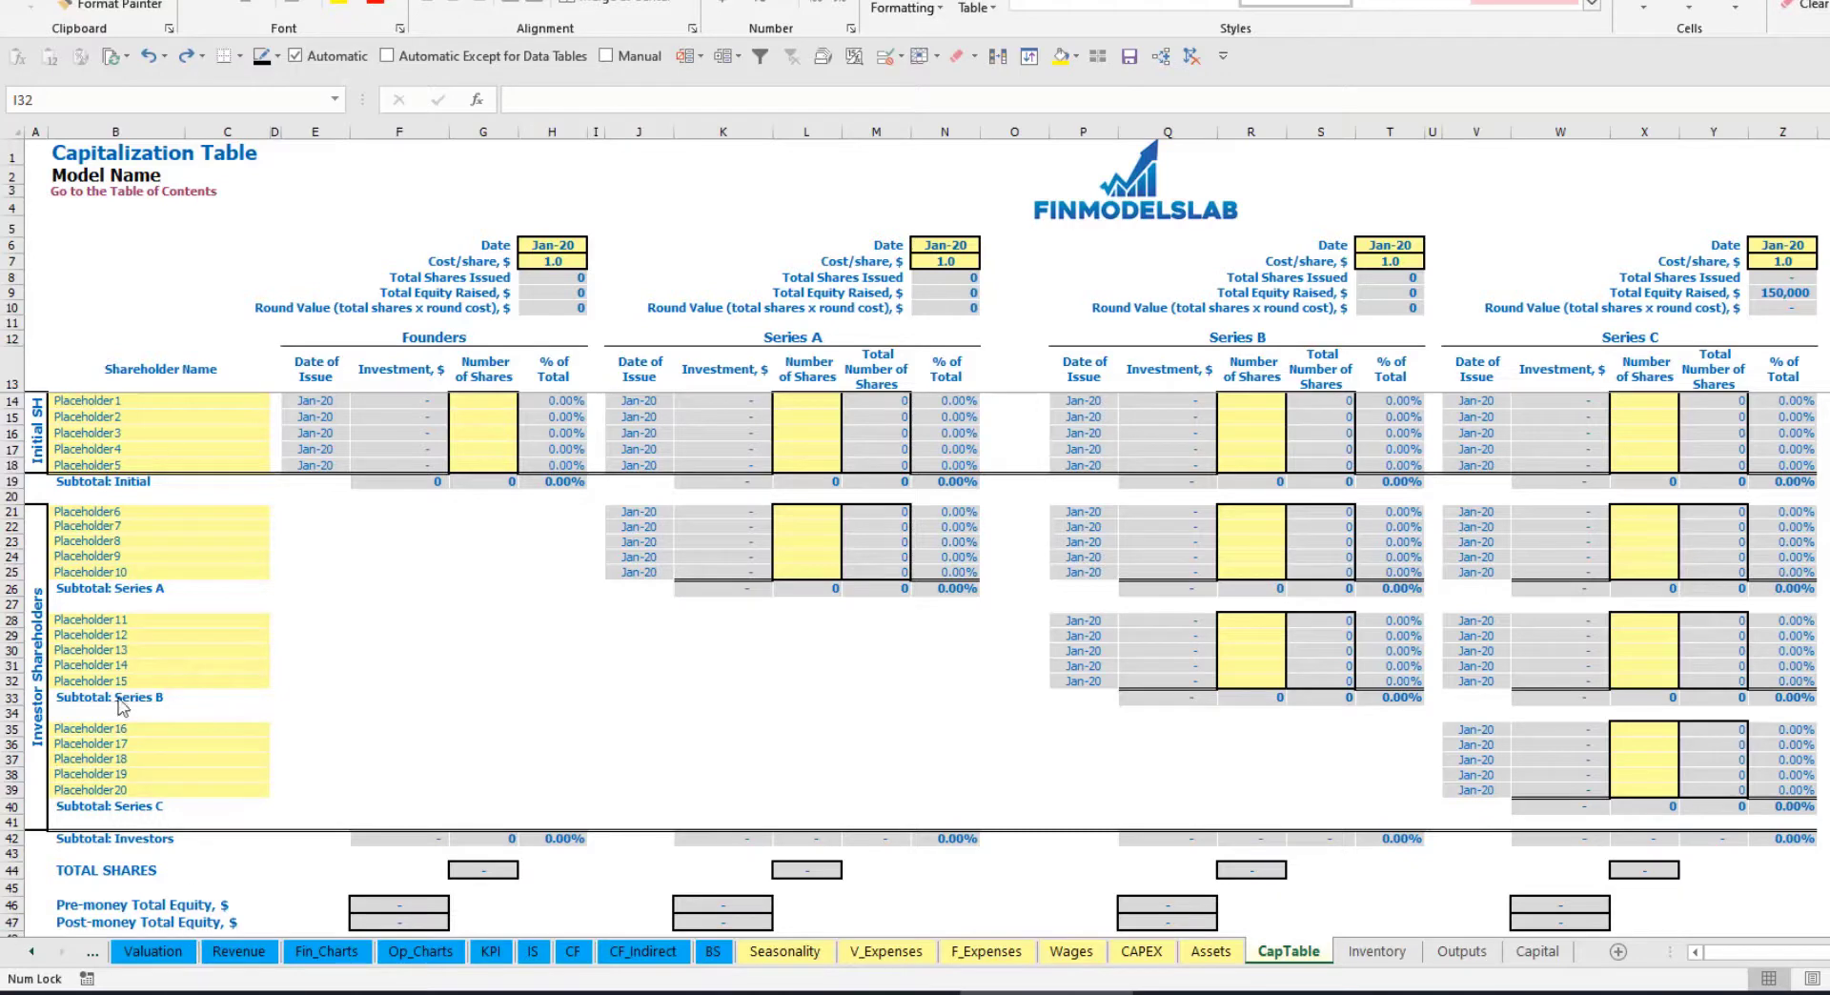
Name the first two initial shareholders in the Capitalization Table Founder 1 and Founder 2.
click(90, 401)
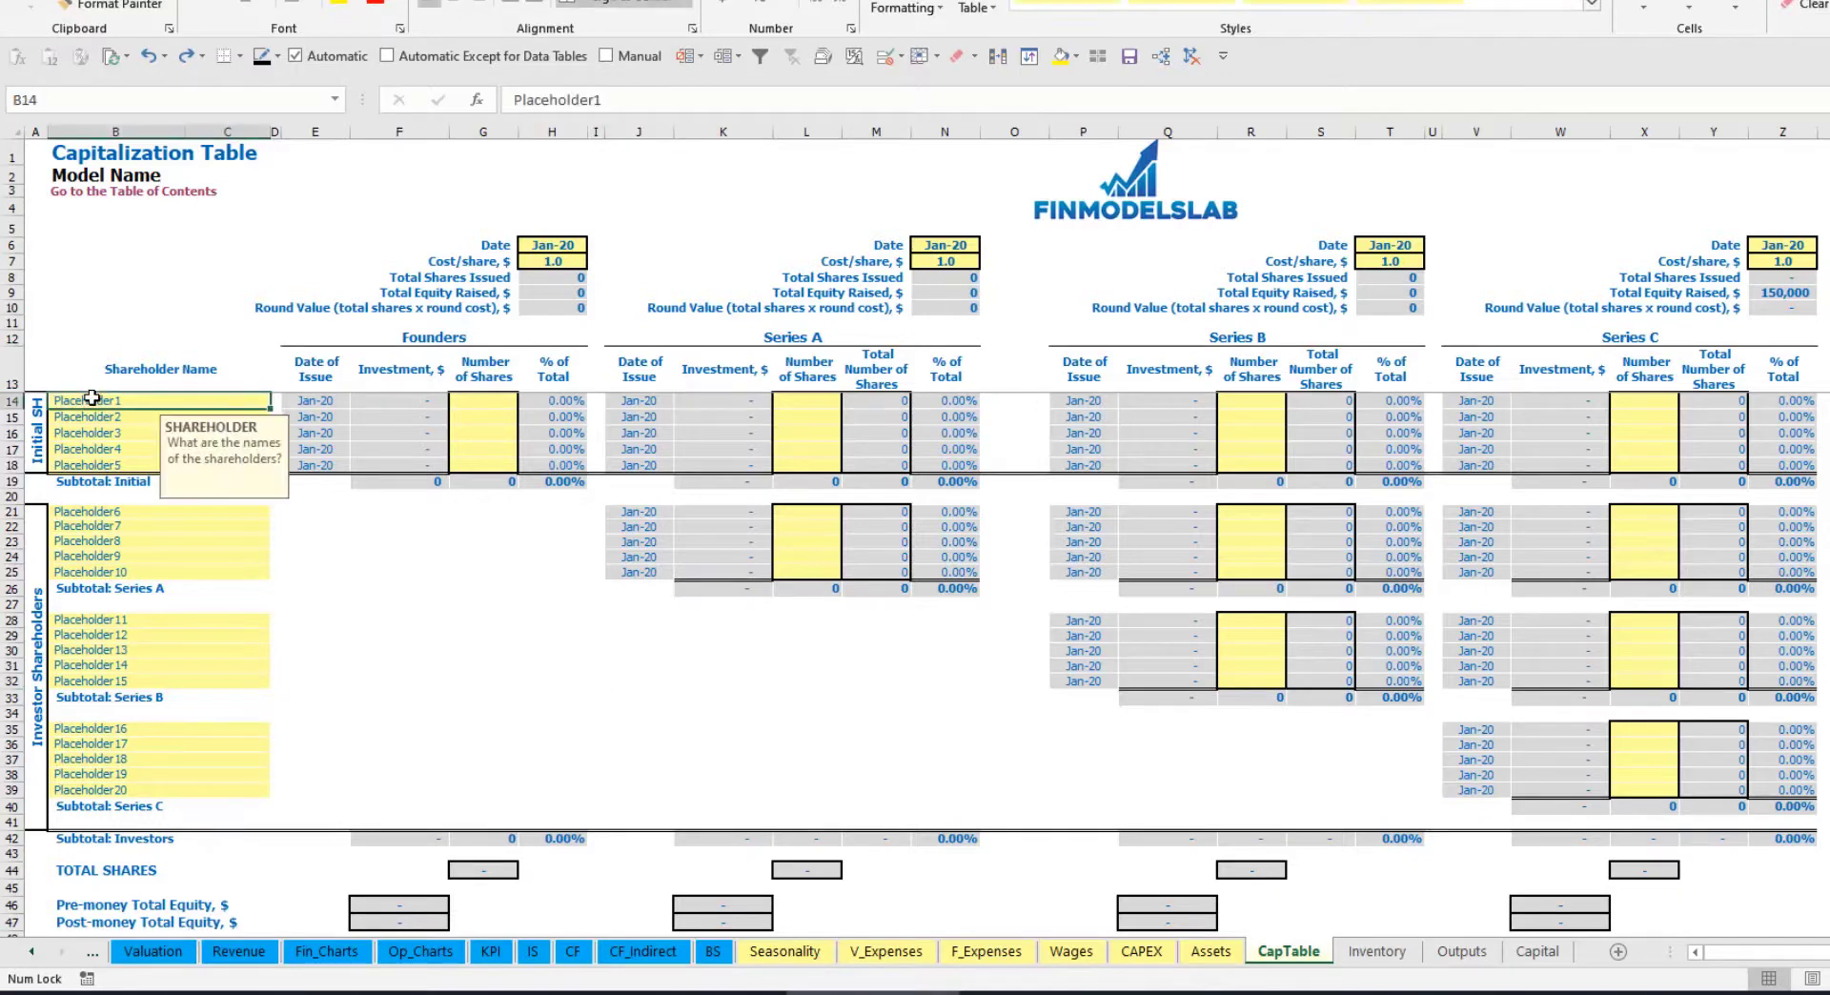
text(Foun)
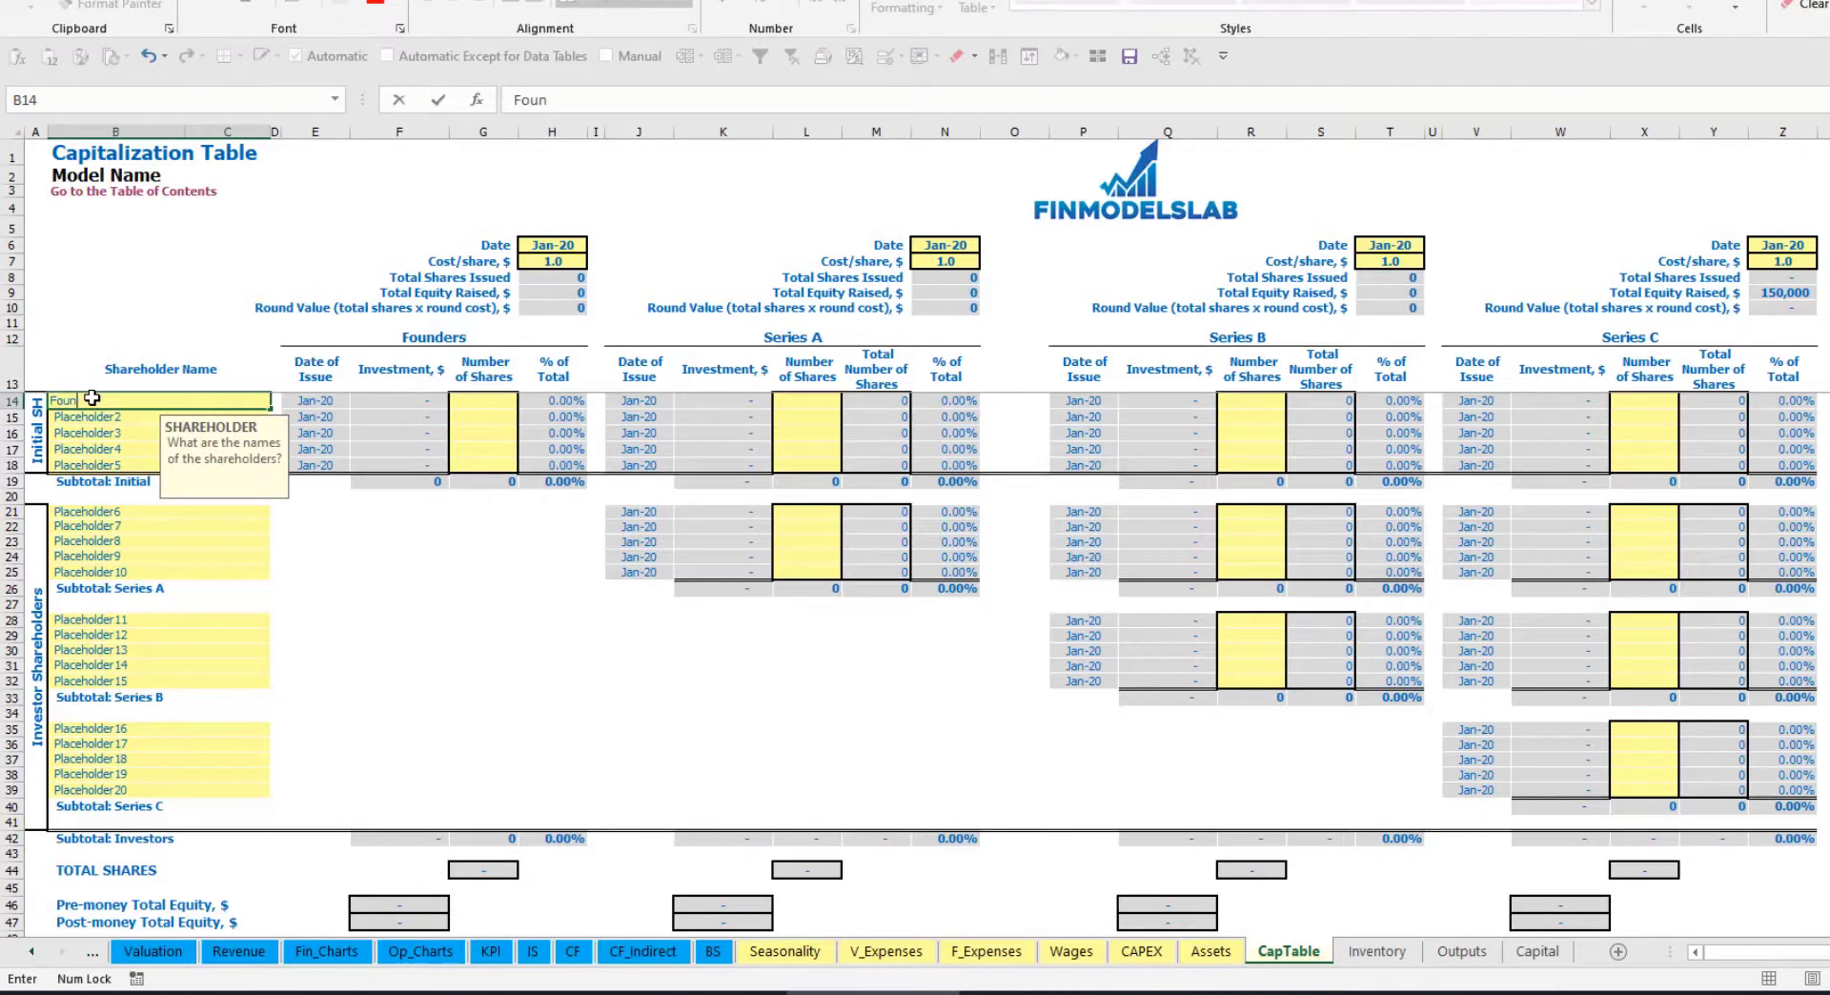
text(der 1)
key(ctrl+Return)
key(ctrl+c)
key(Down)
key(ctrl+v)
key(F2)
key(BackSpace)
text(2)
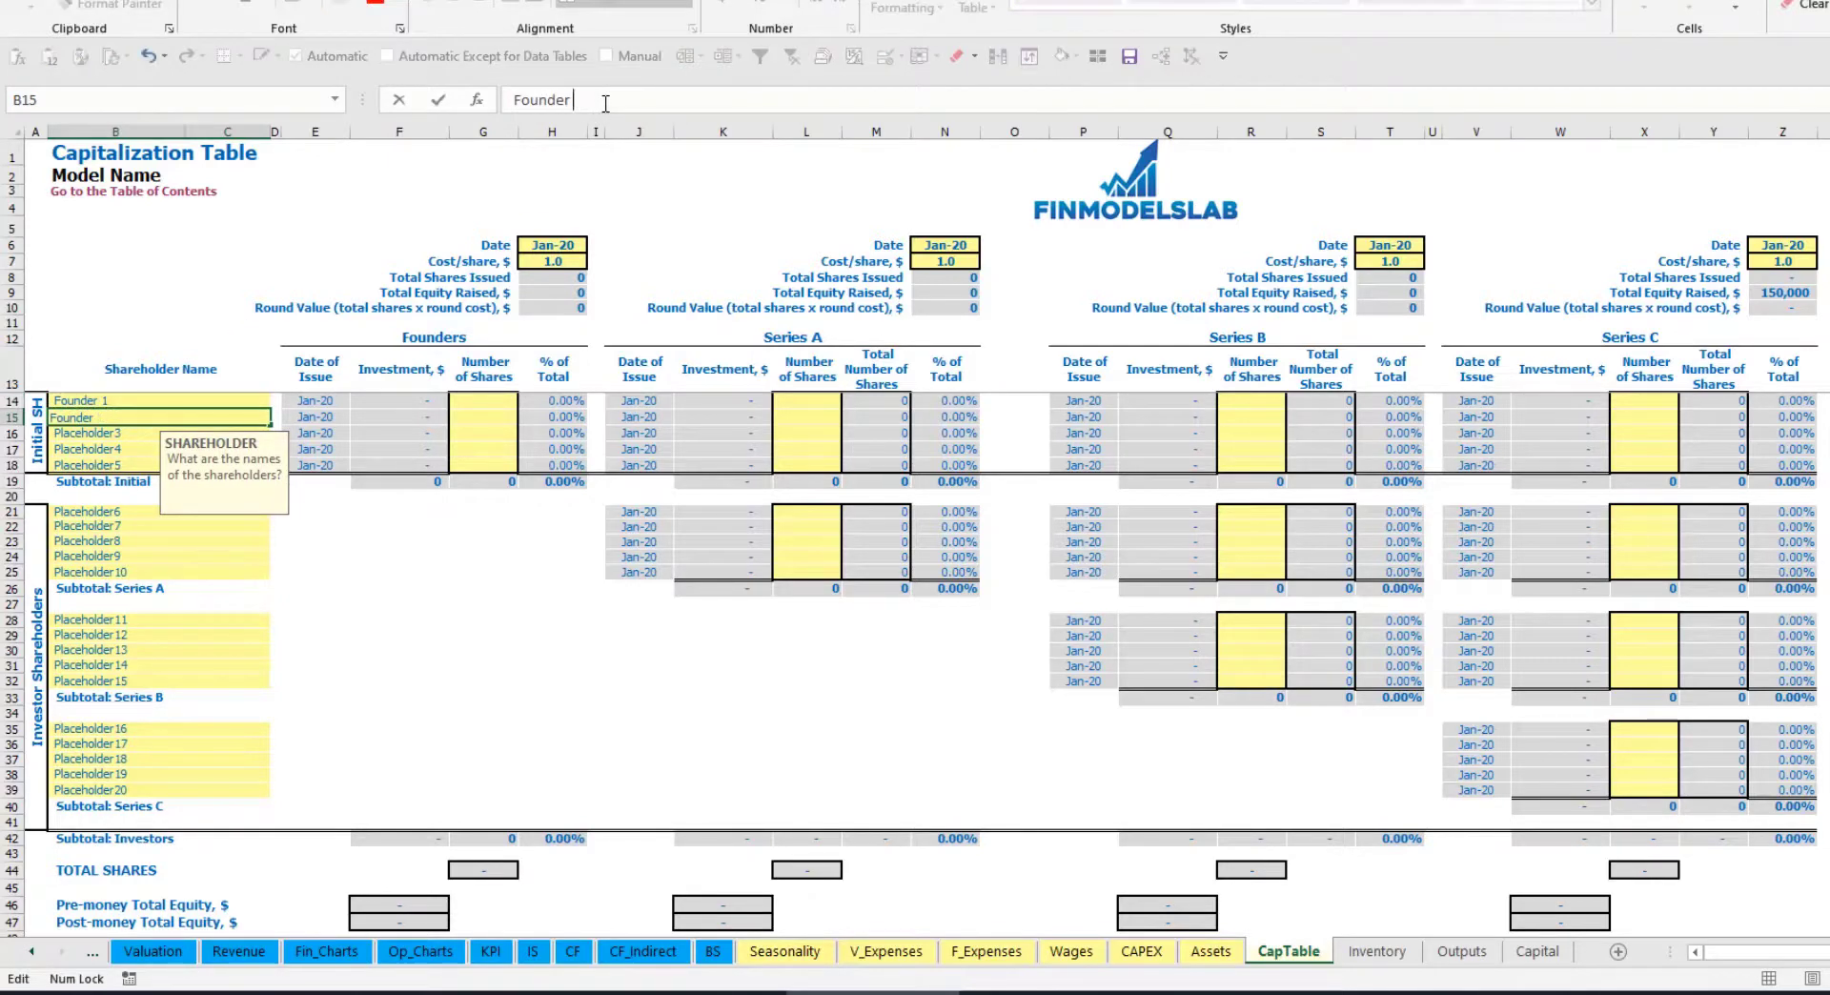
key(Return)
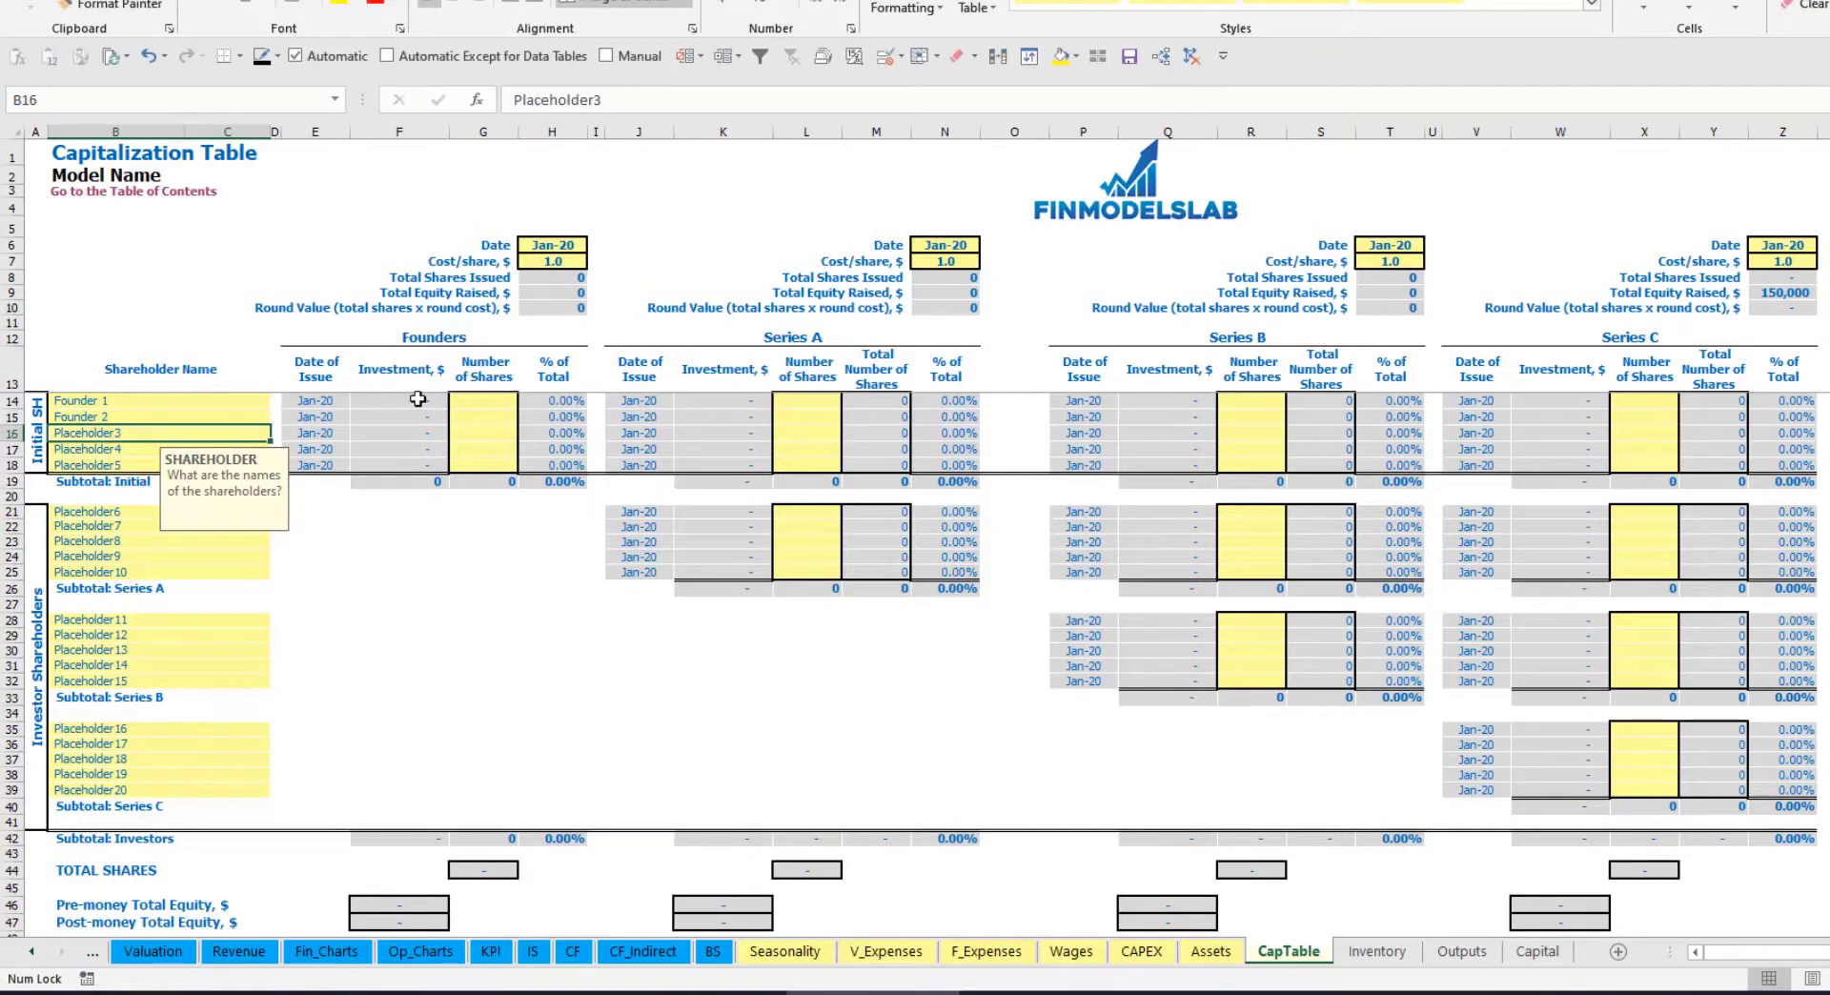
Enter 10,000 shares for Founder 1 and 20,000 shares for Founder 2 in the Founders round.
click(193, 401)
click(489, 402)
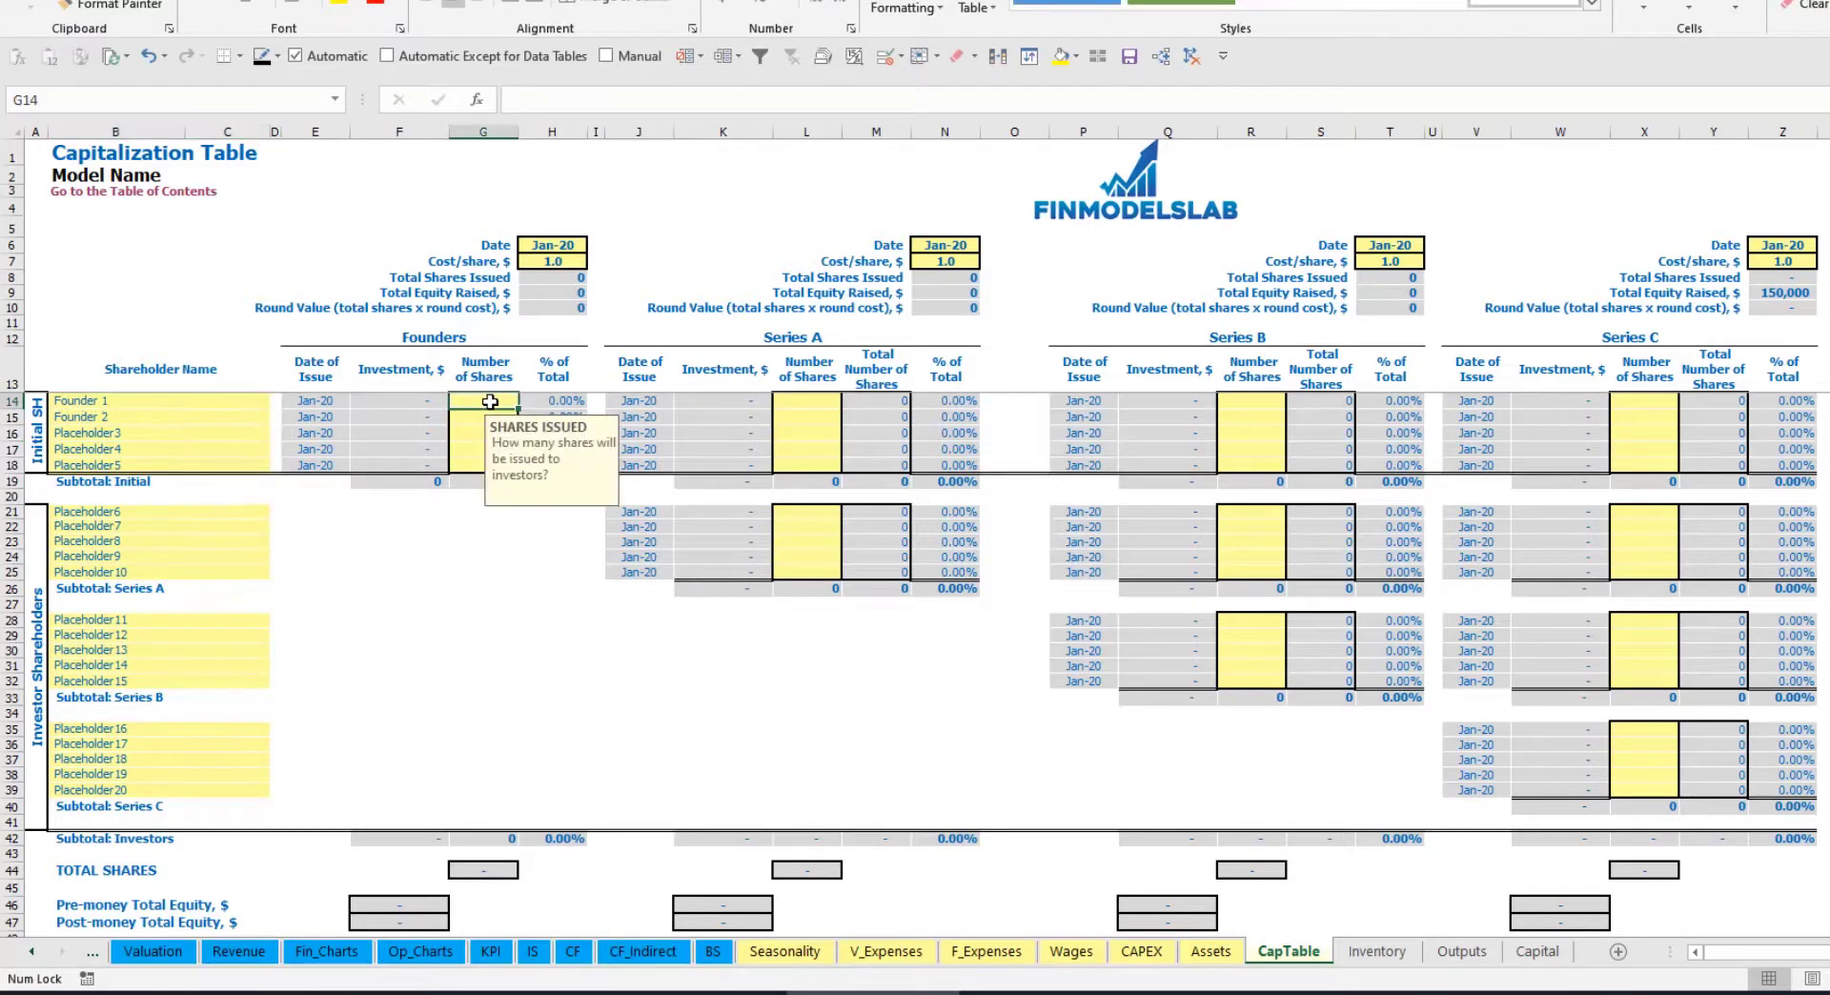
text(10,0)
text(0)
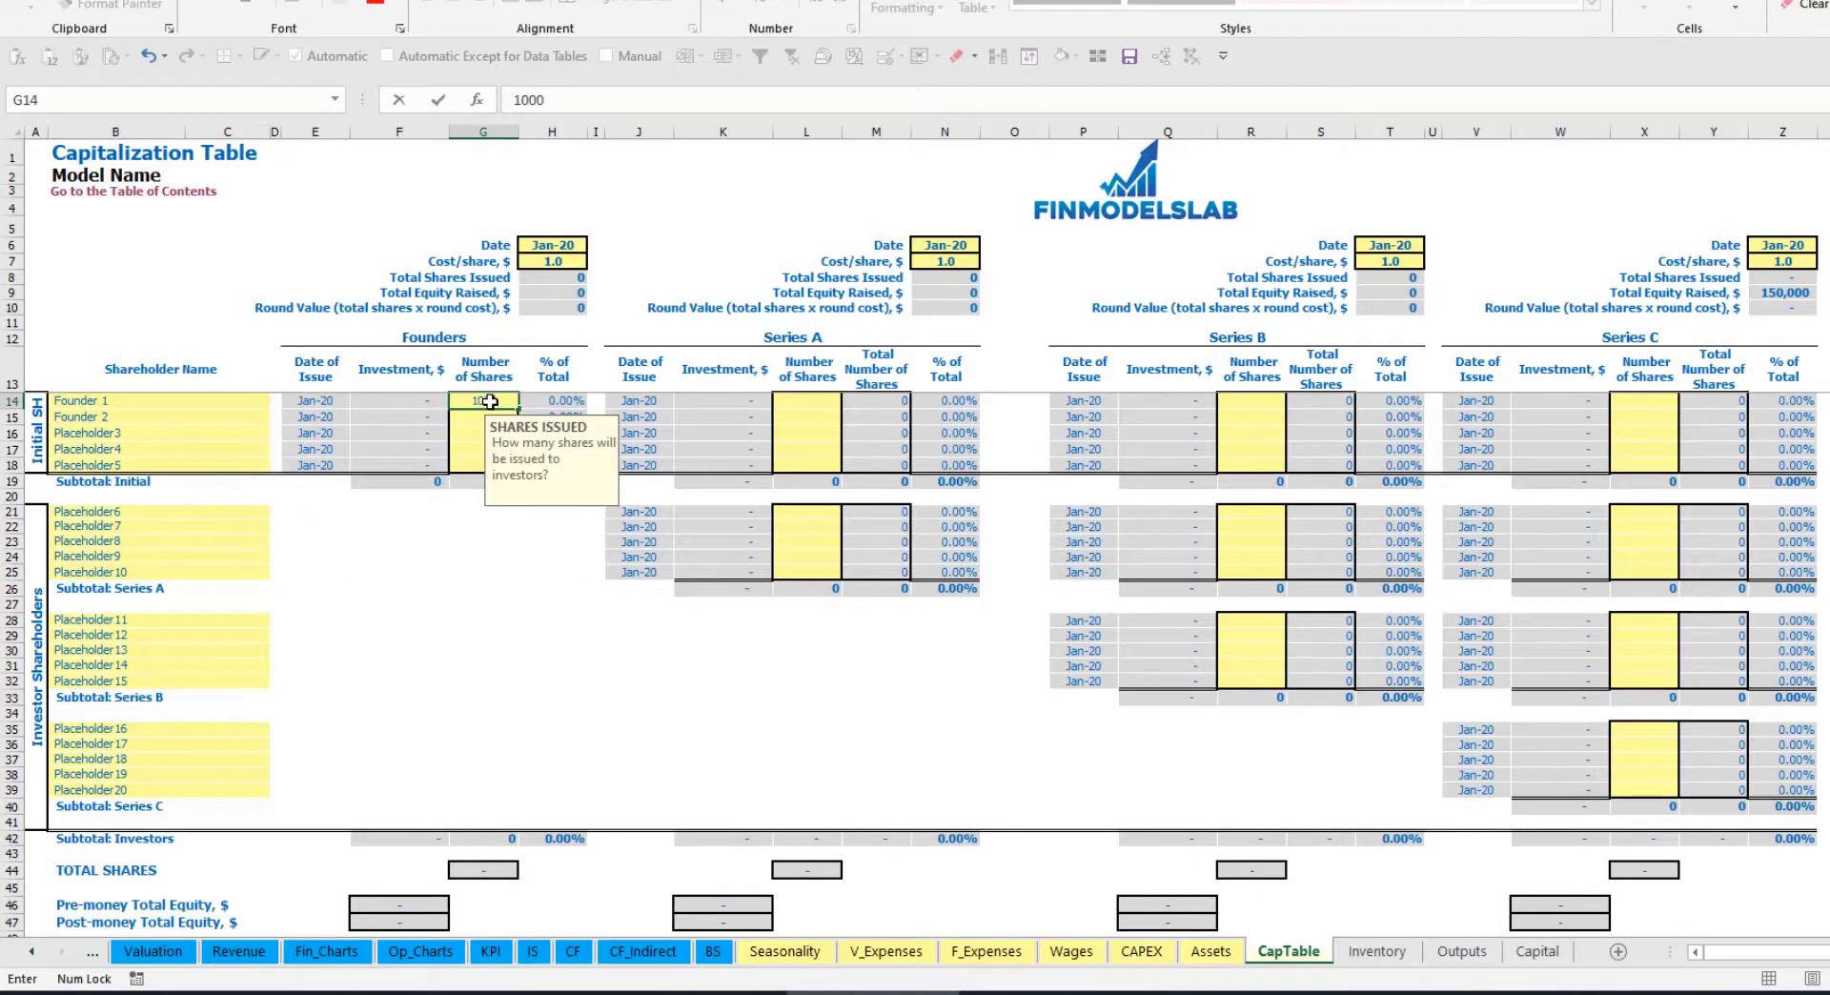
text(0)
key(Return)
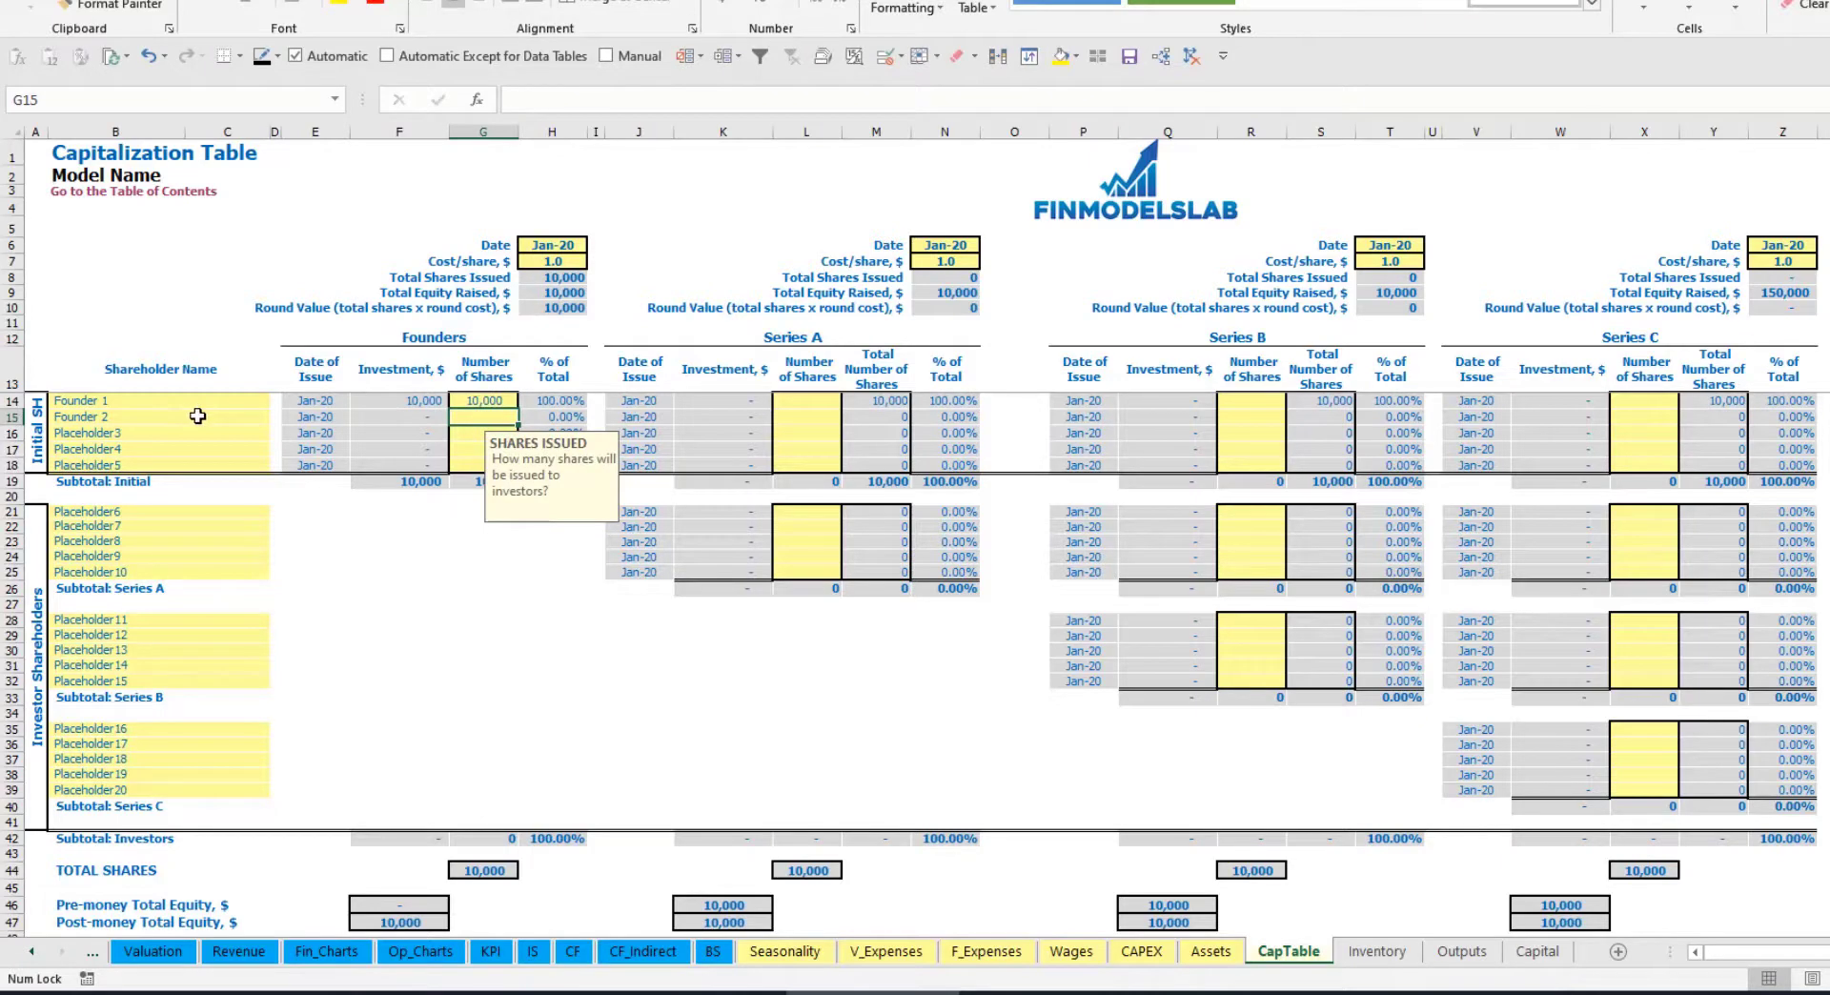
text(20000)
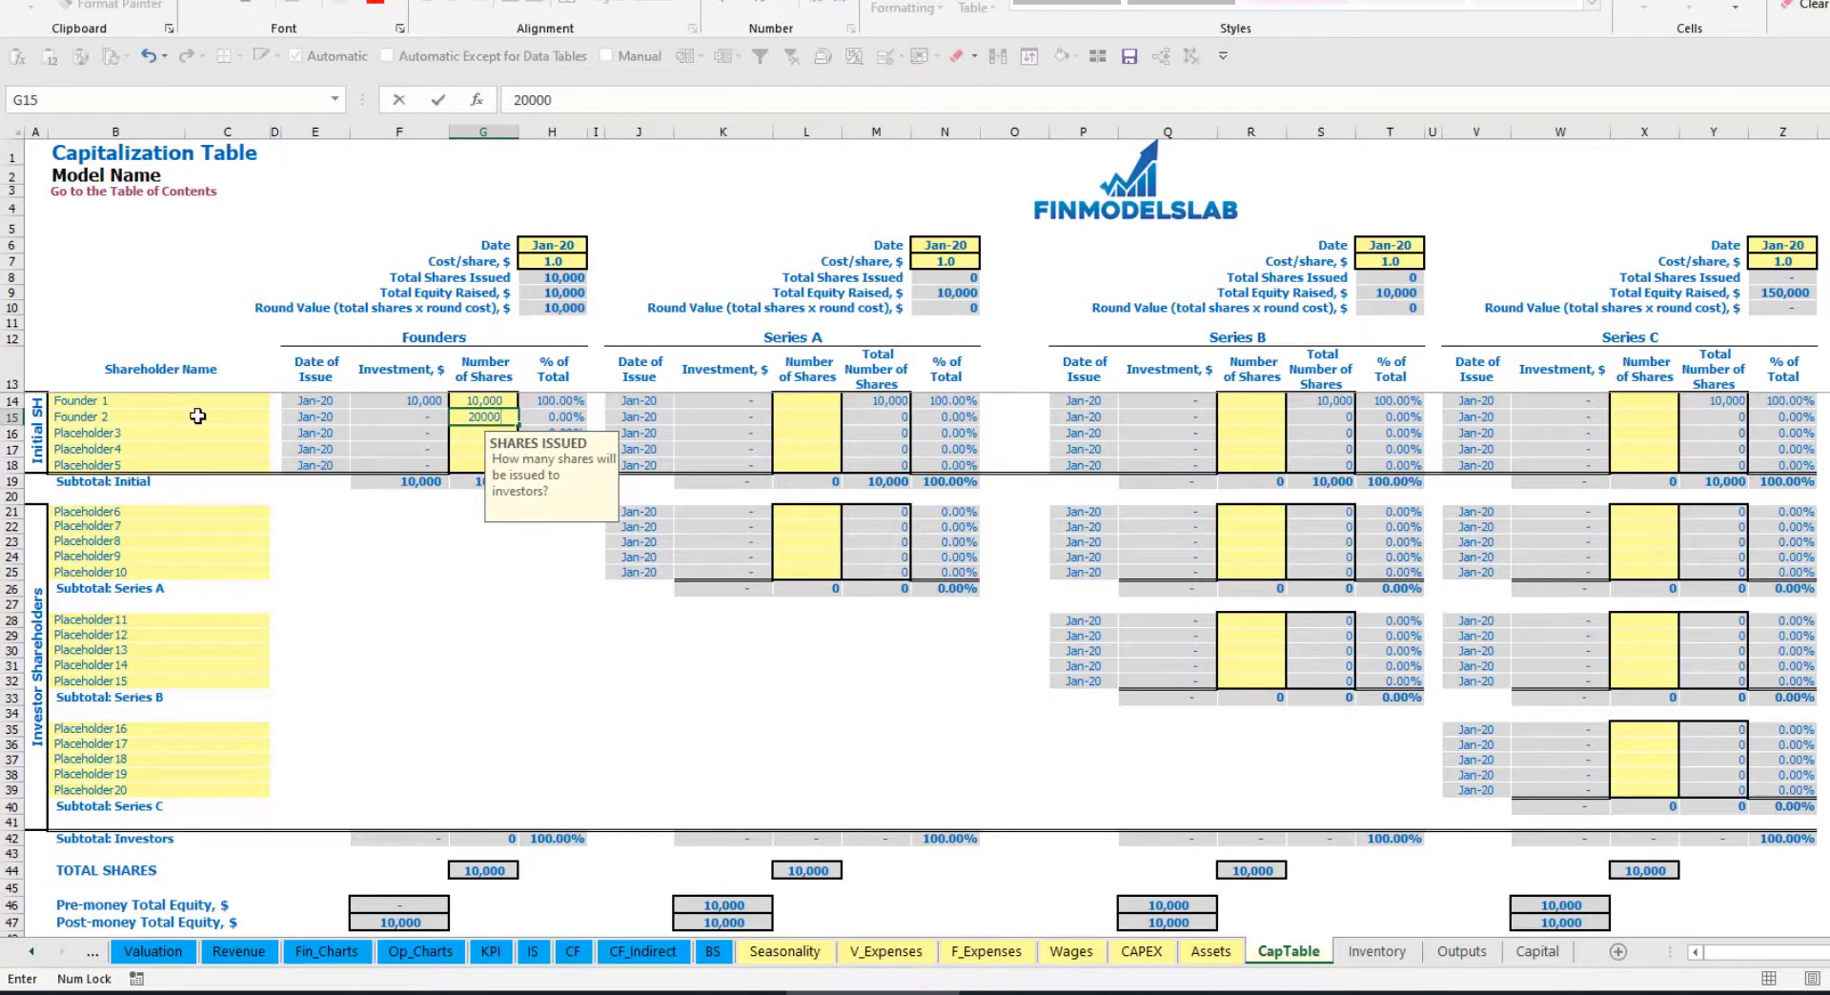
Set the Founders round's cost per share to 2 and its date to Feb-20.
click(549, 246)
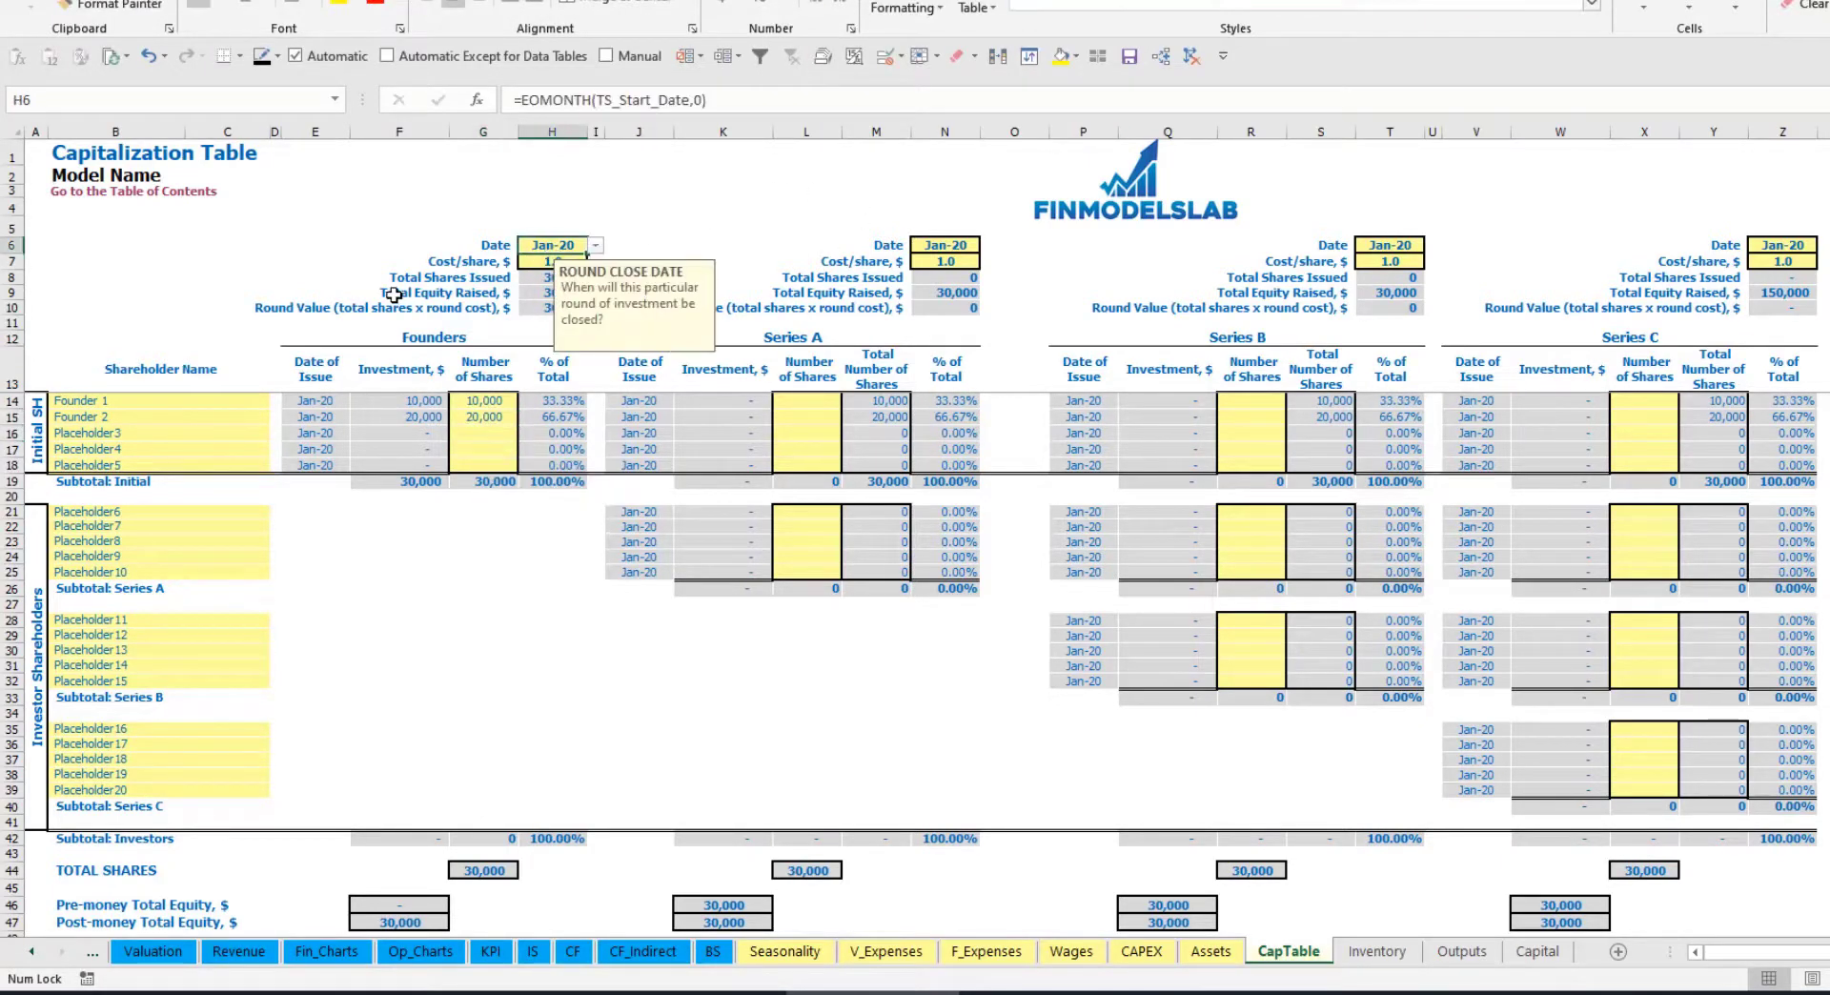
click(535, 265)
text(2)
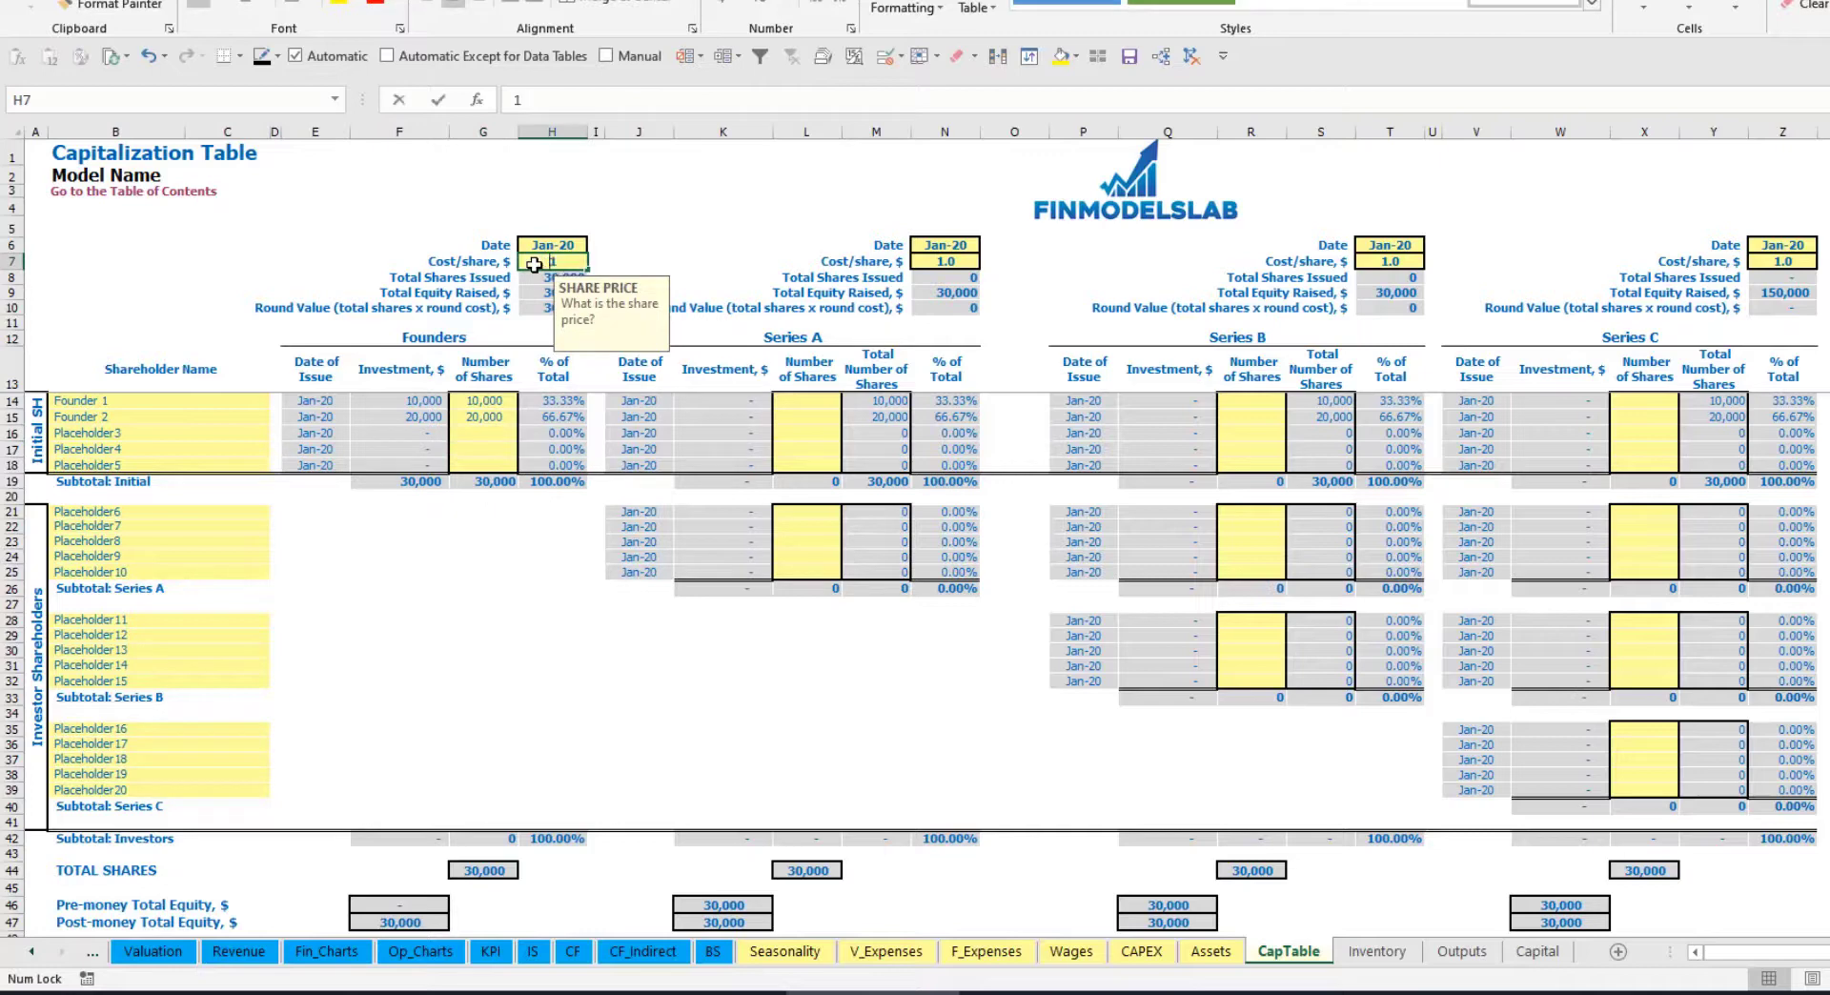
key(Return)
click(549, 245)
click(595, 246)
click(548, 275)
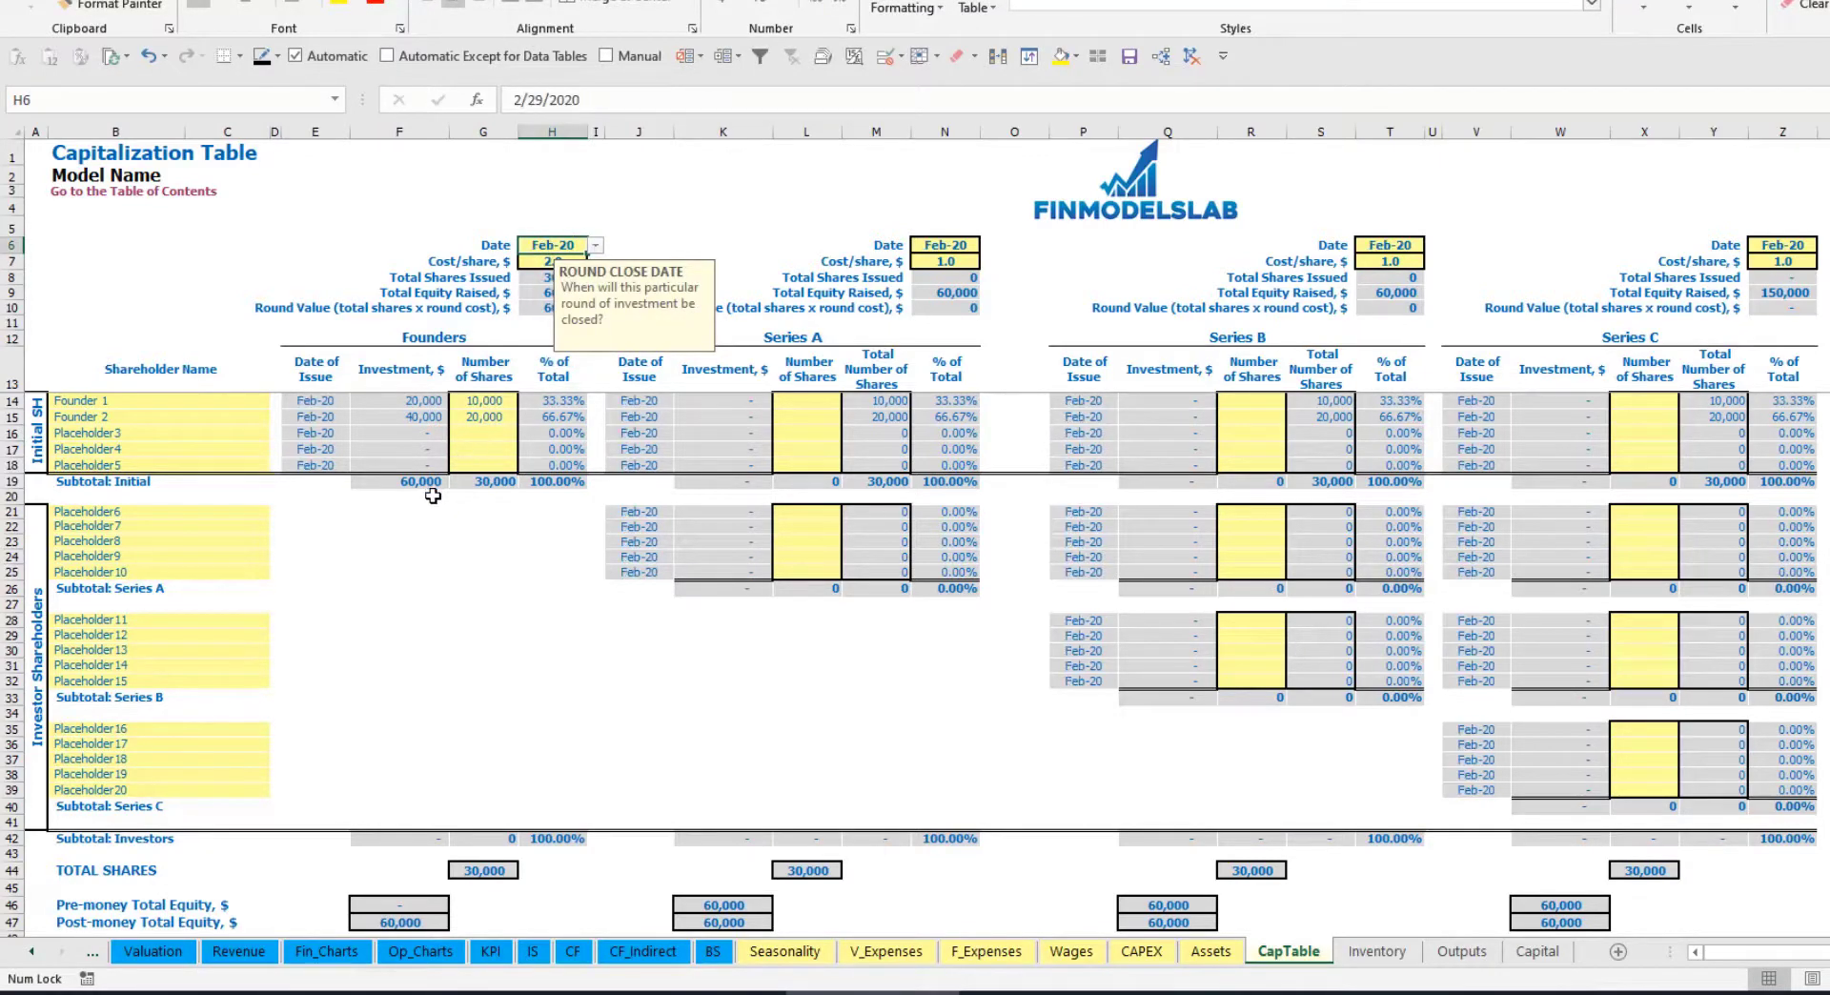
Review the founders' investment amounts, initial subtotal, post-money total equity and ownership percentage.
click(408, 402)
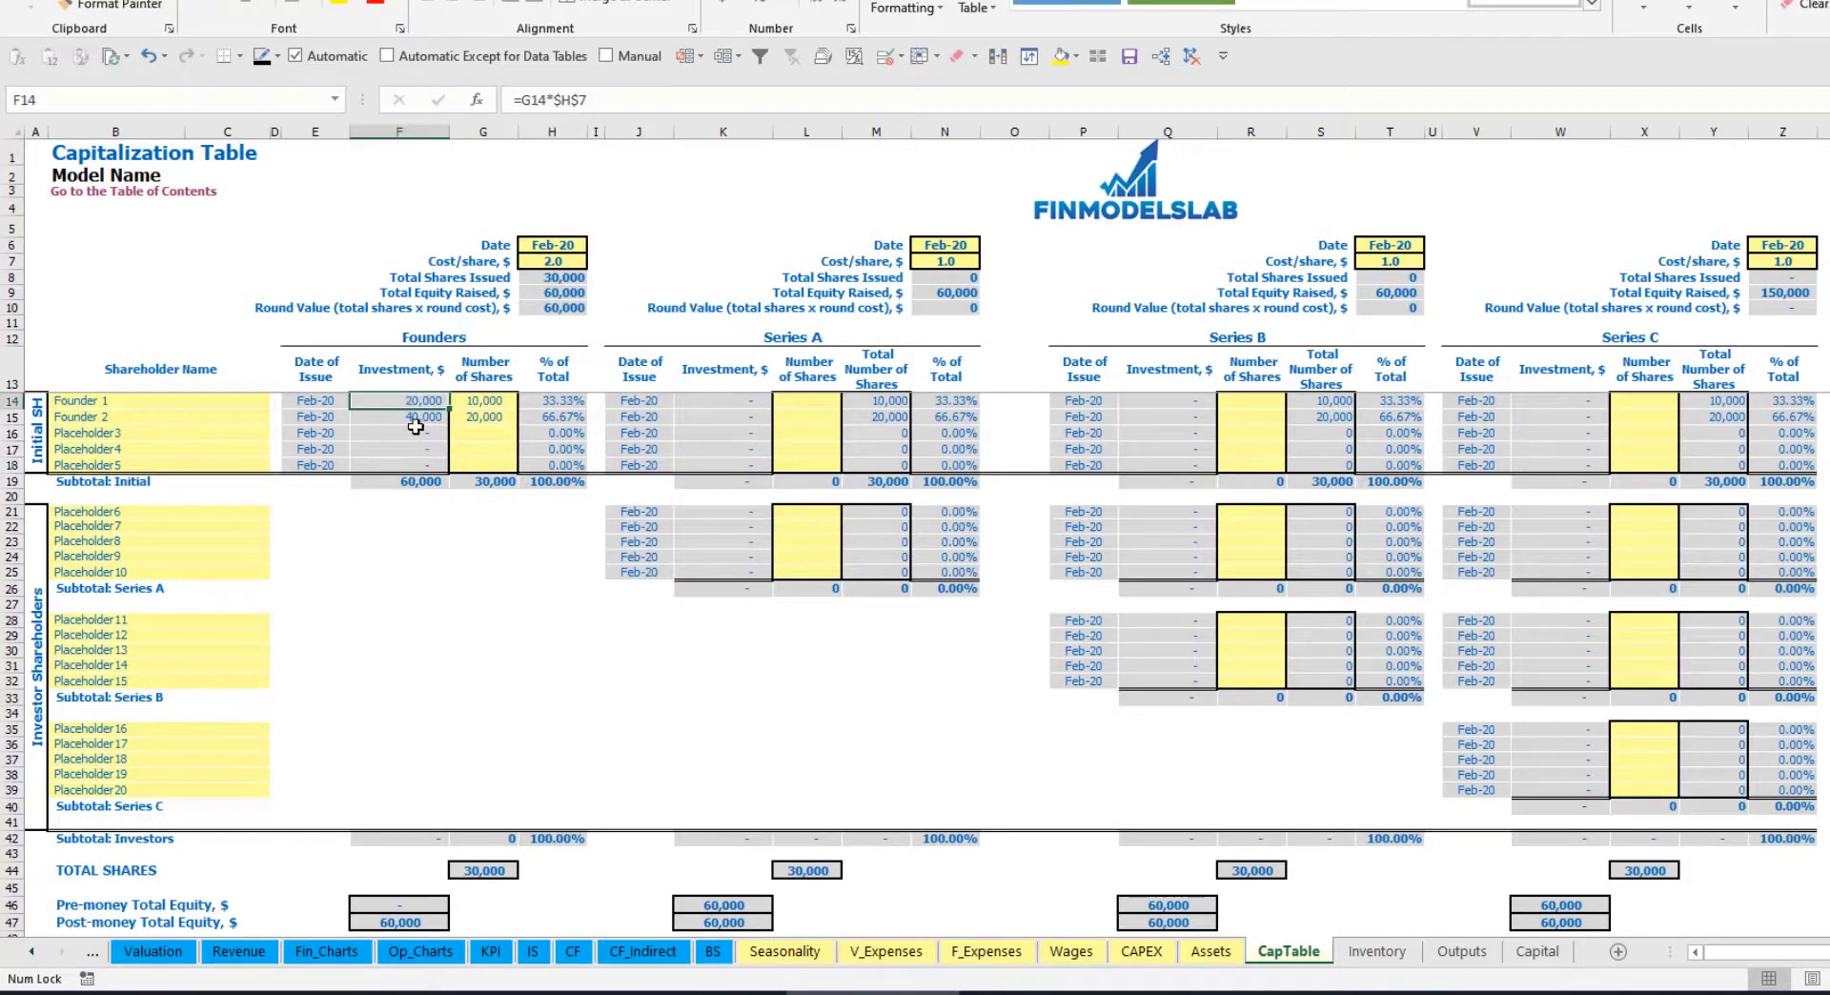
click(408, 421)
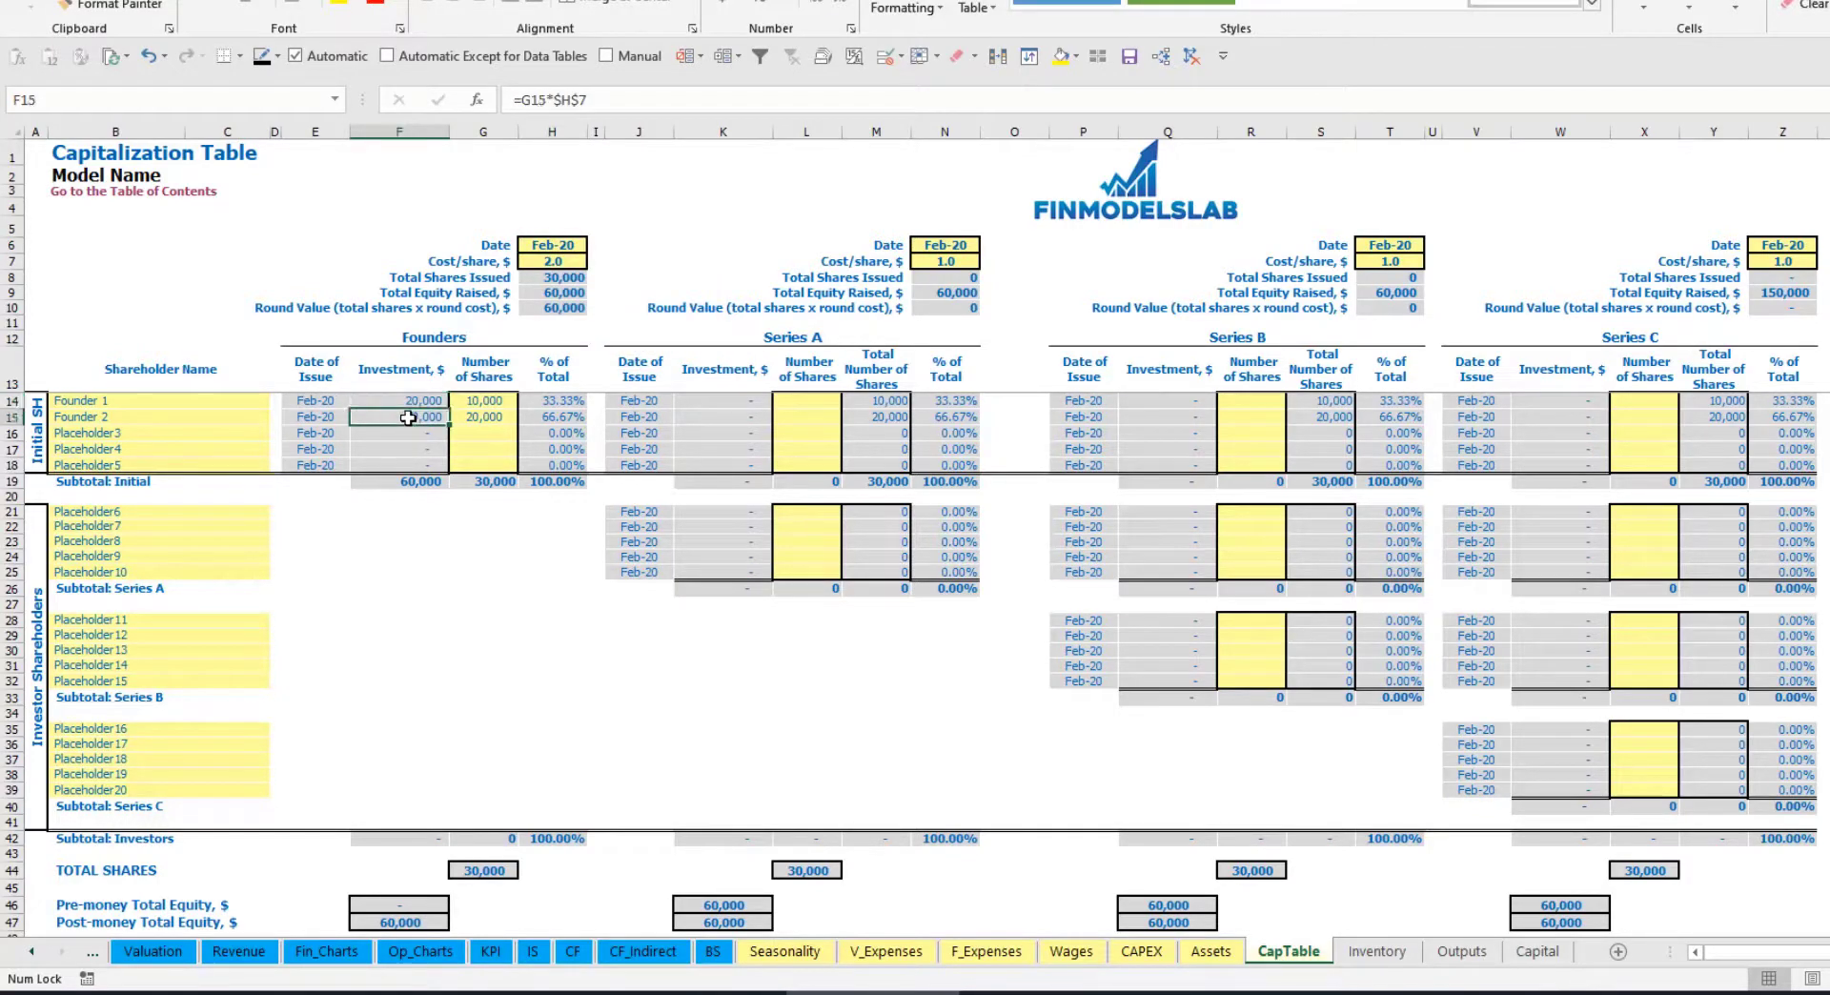
click(408, 482)
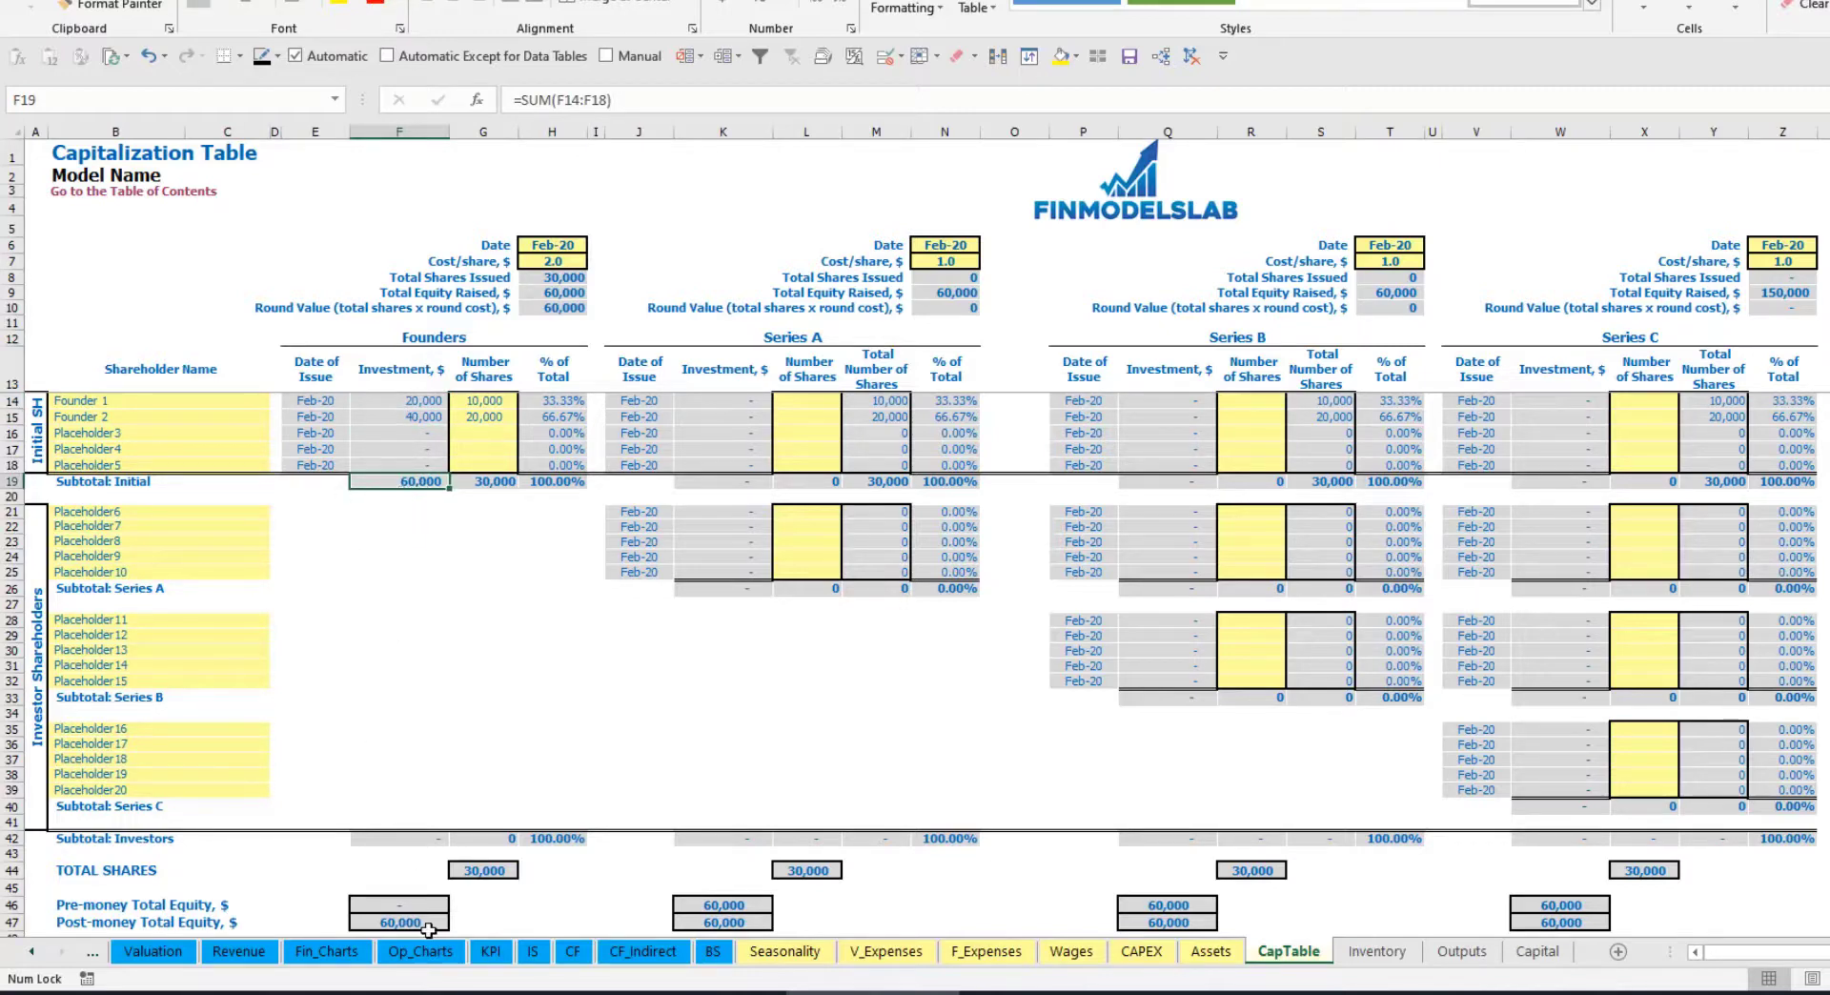
click(14, 922)
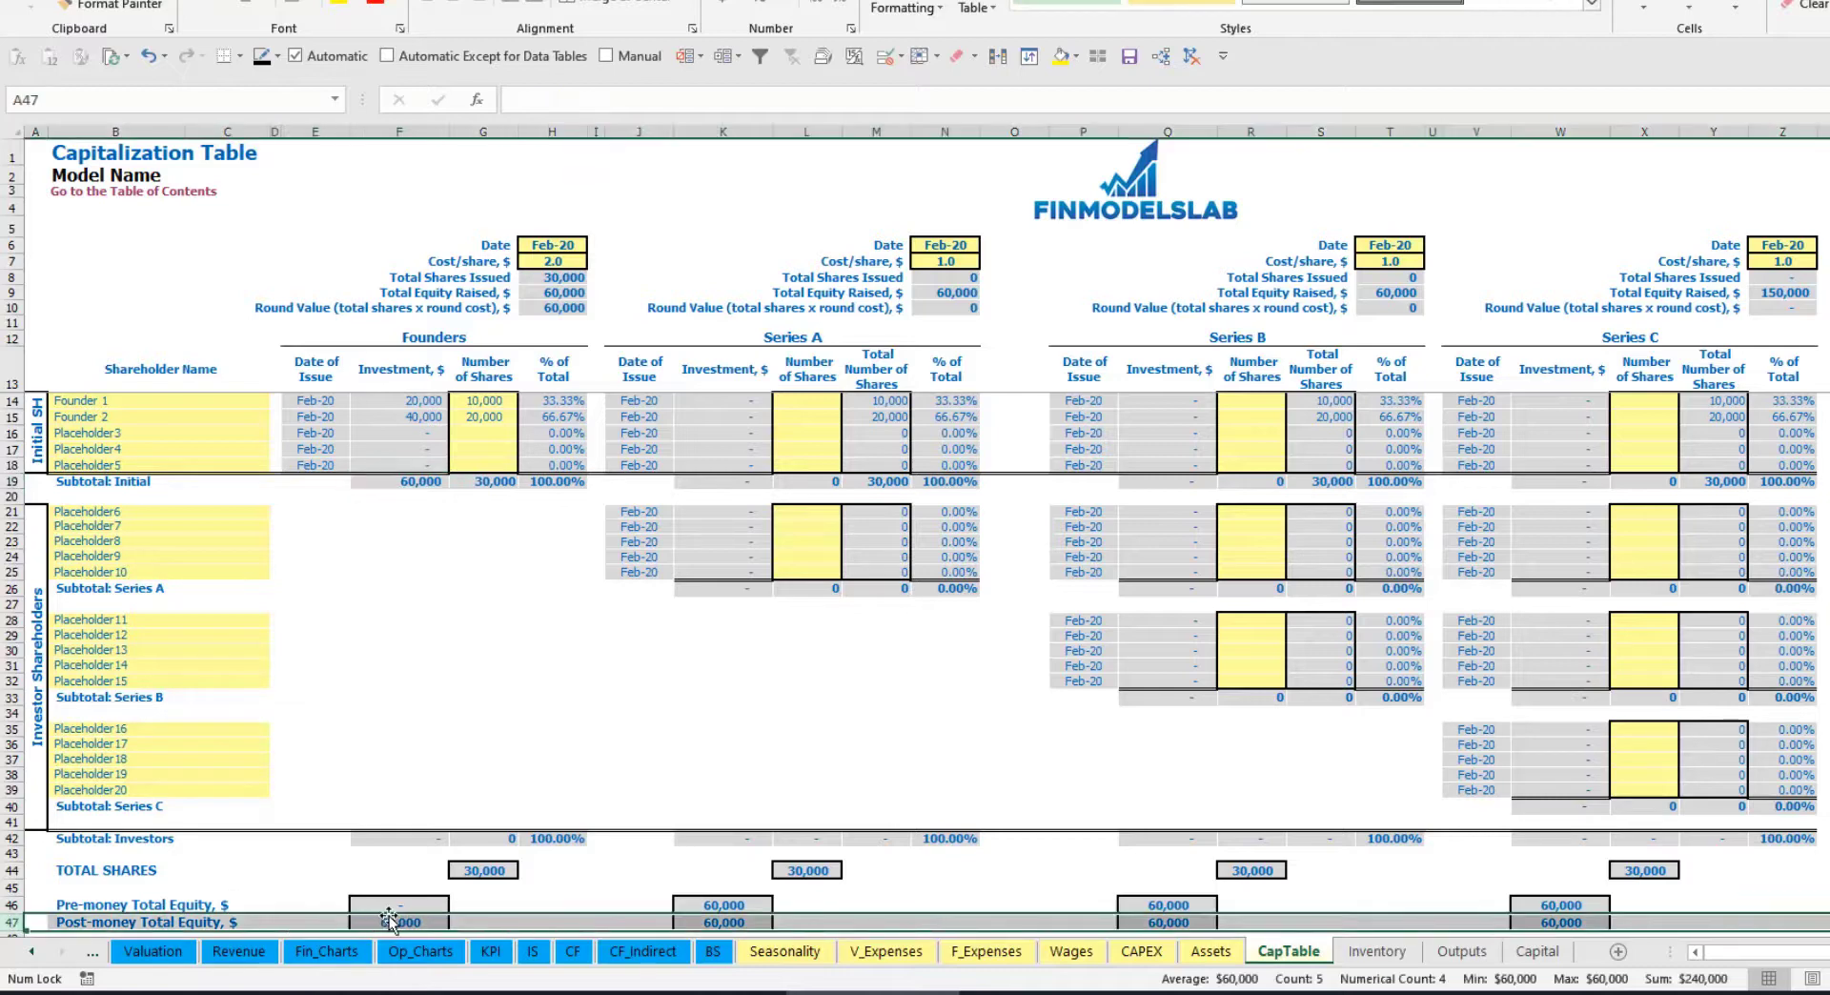
click(566, 403)
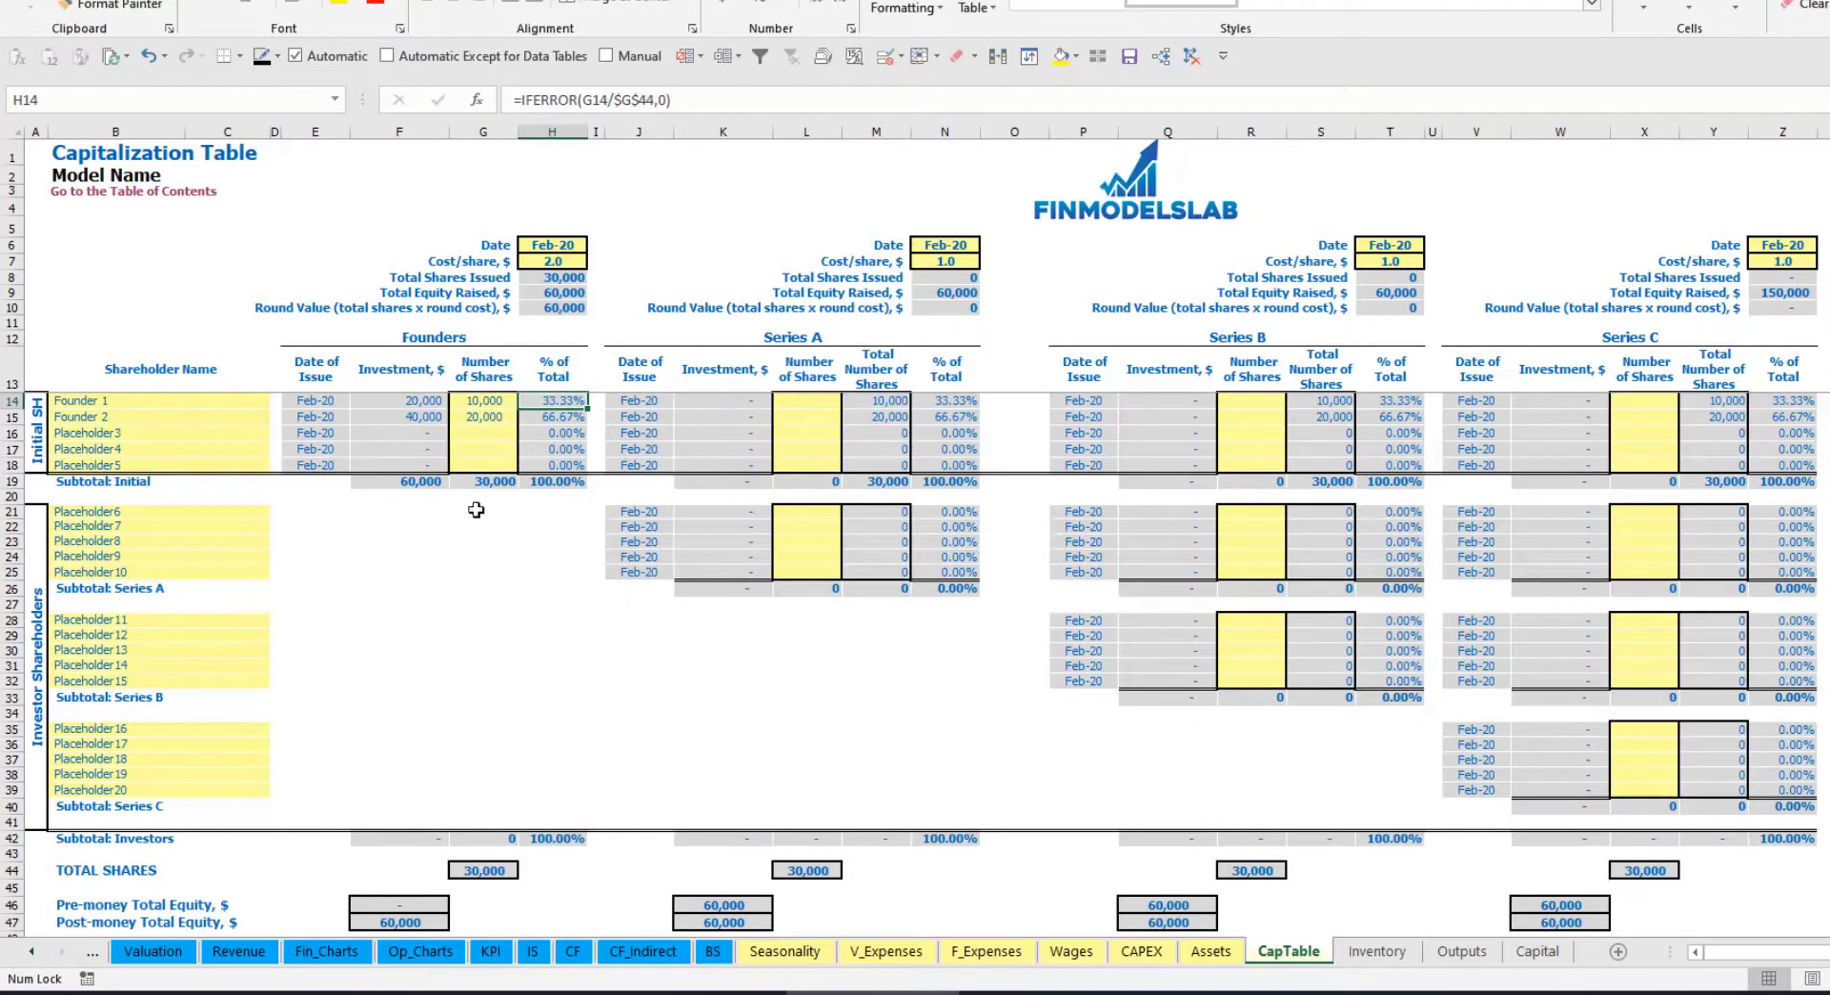
Name the first Series A shareholder Investor 1.
click(217, 512)
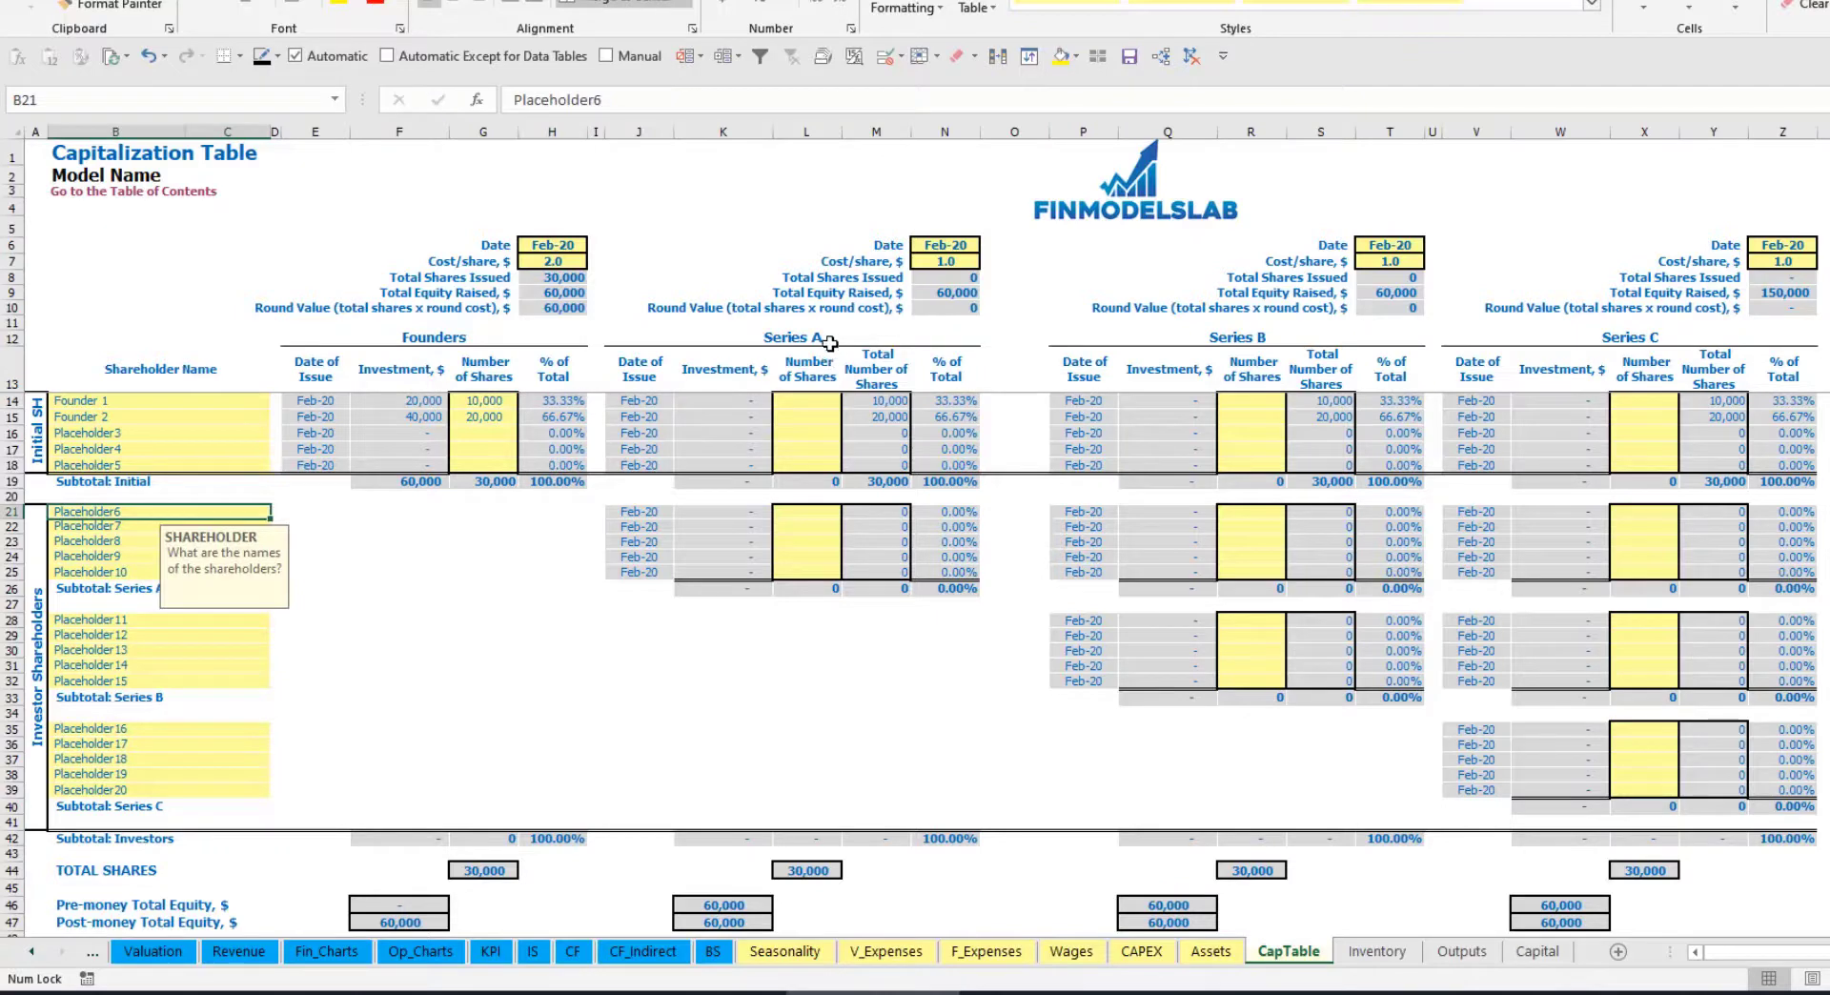
click(829, 343)
click(130, 516)
text(Investor 1)
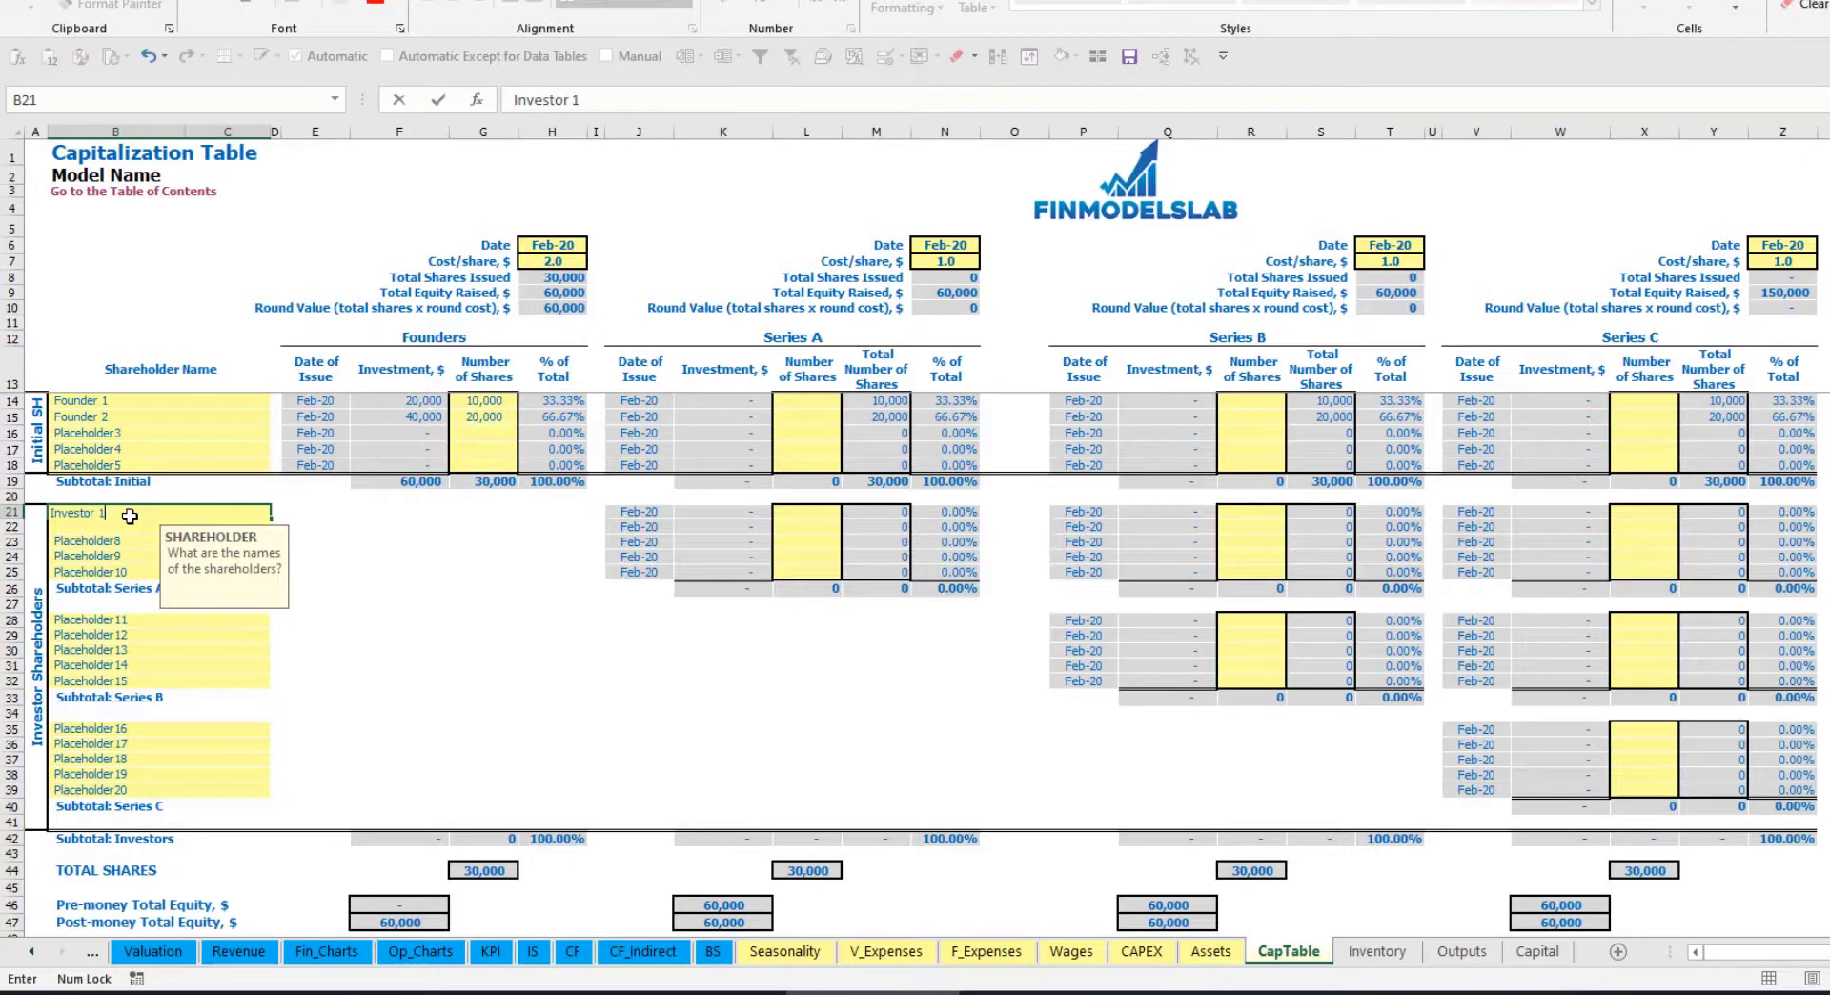
key(Return)
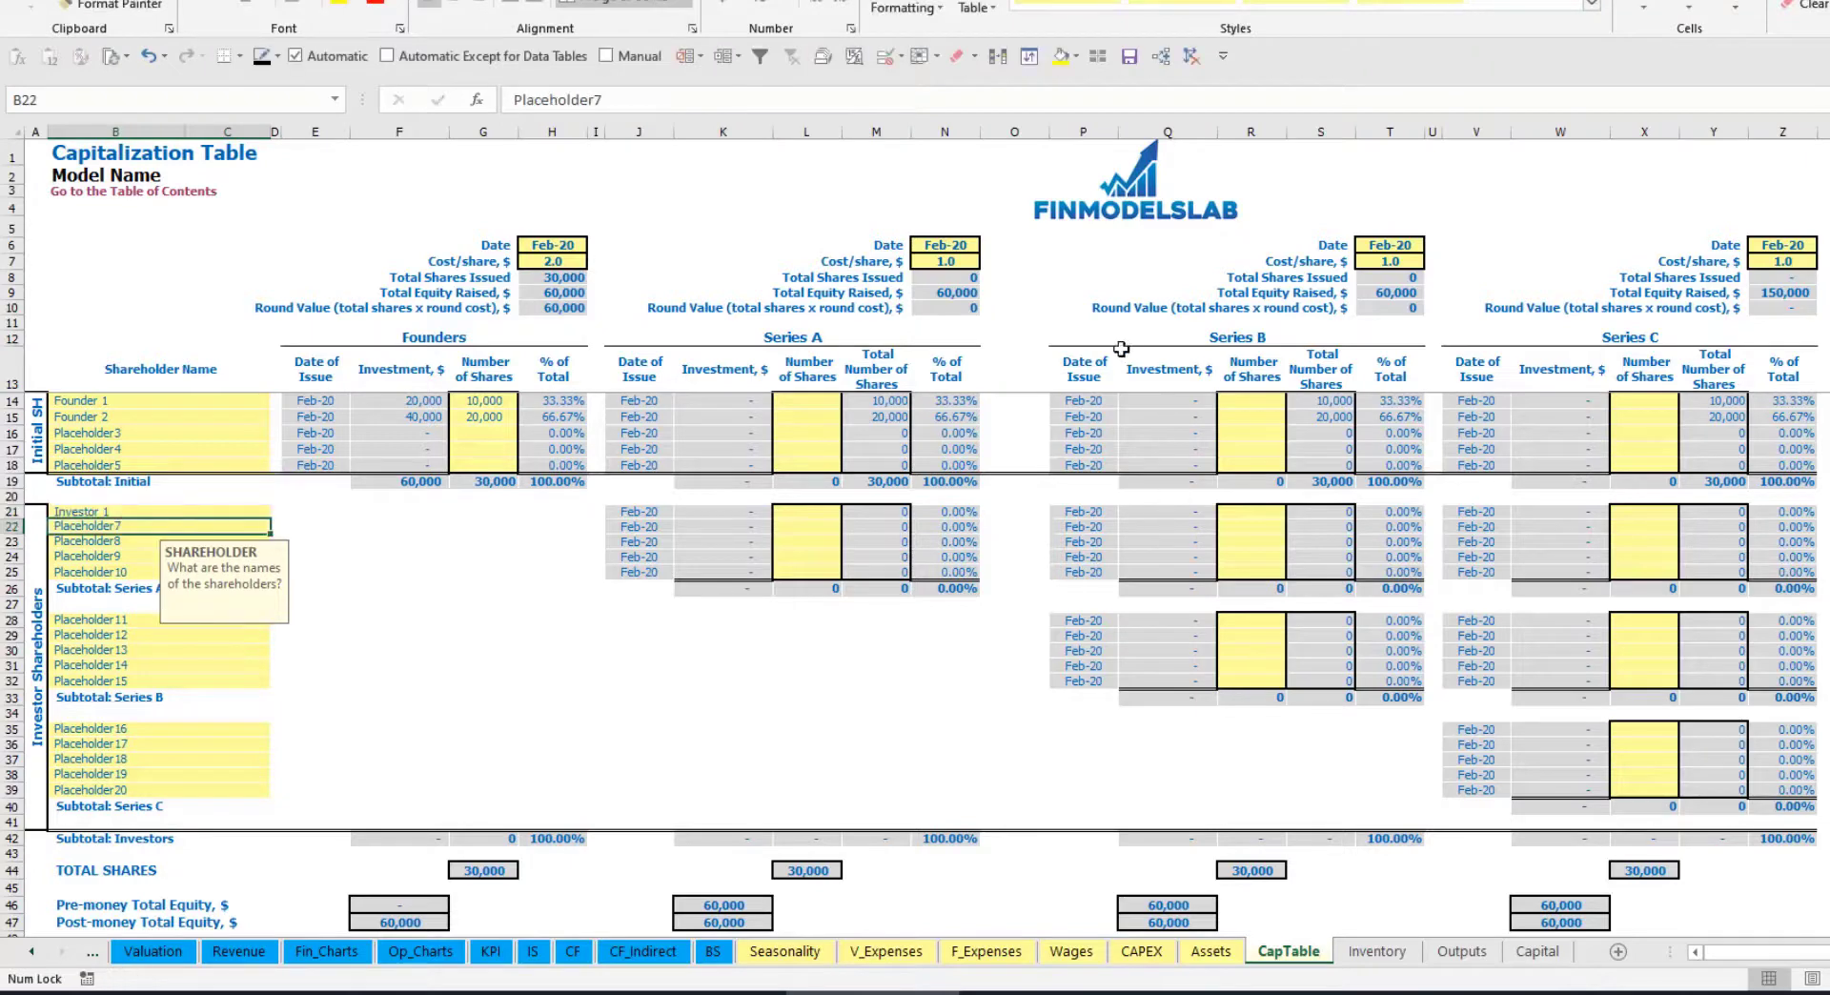
Set the Series A round's date to May-20 and its cost per share to 5.
click(969, 245)
click(988, 244)
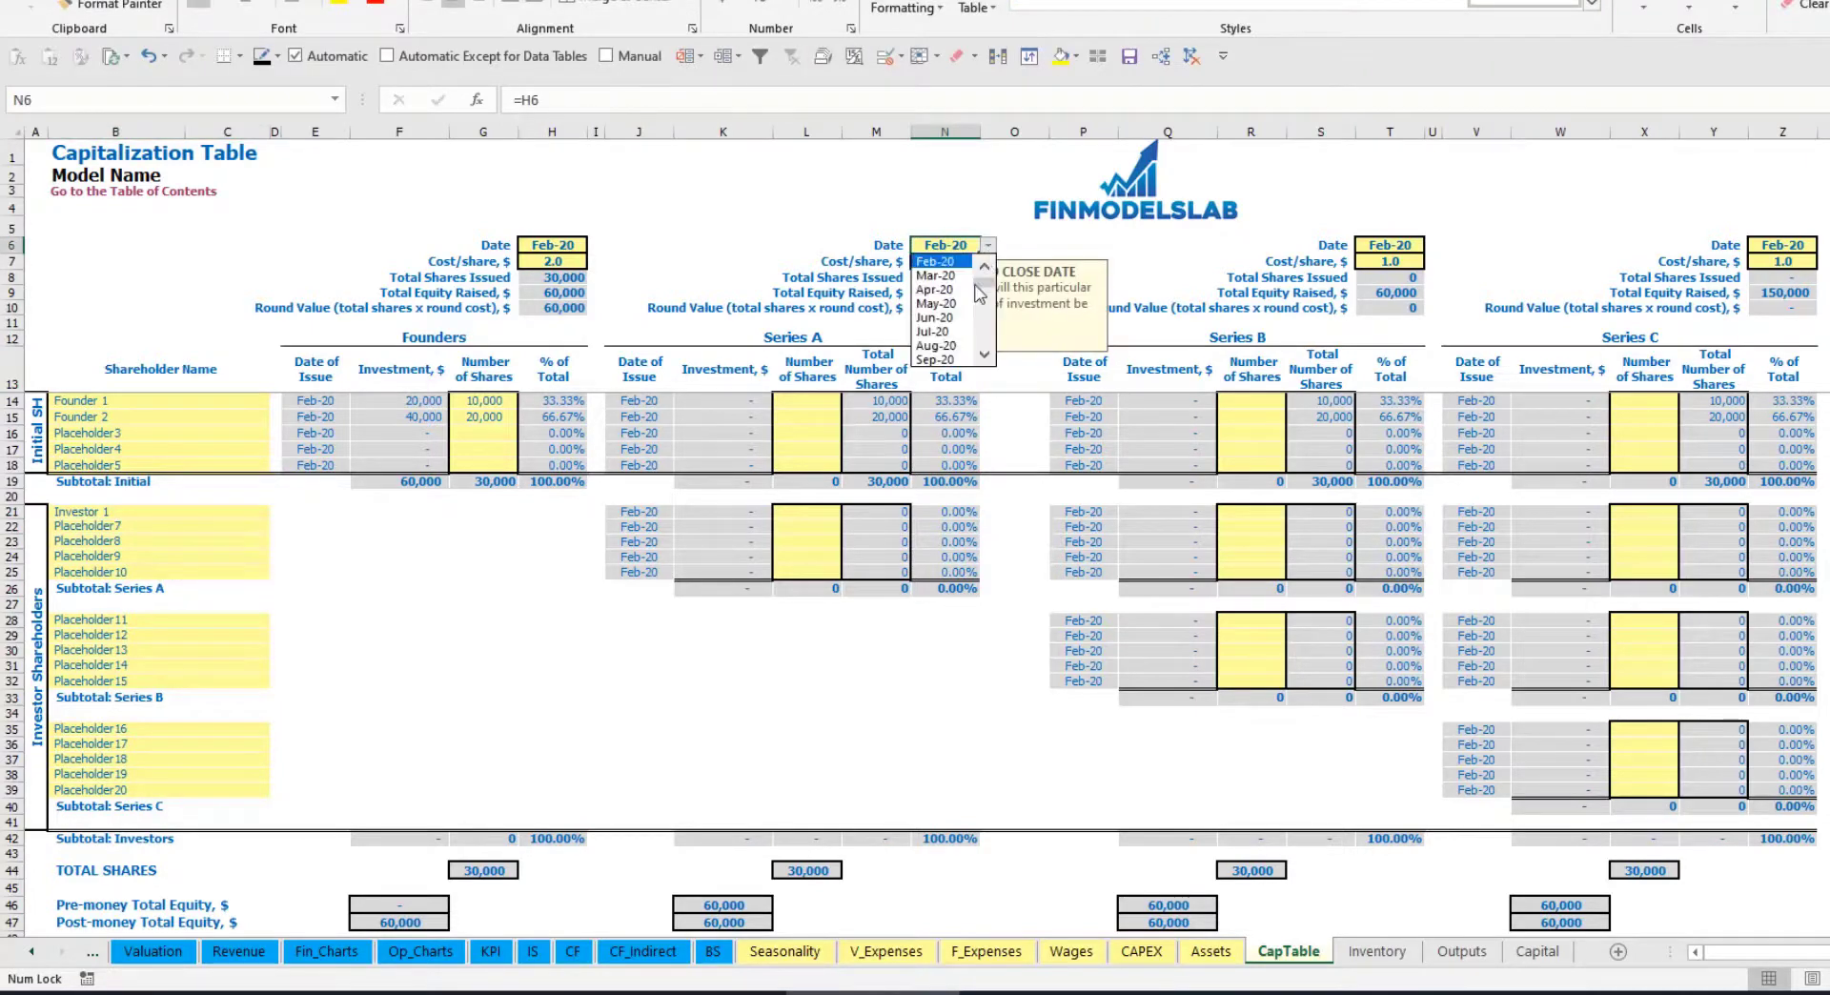
click(939, 307)
click(937, 260)
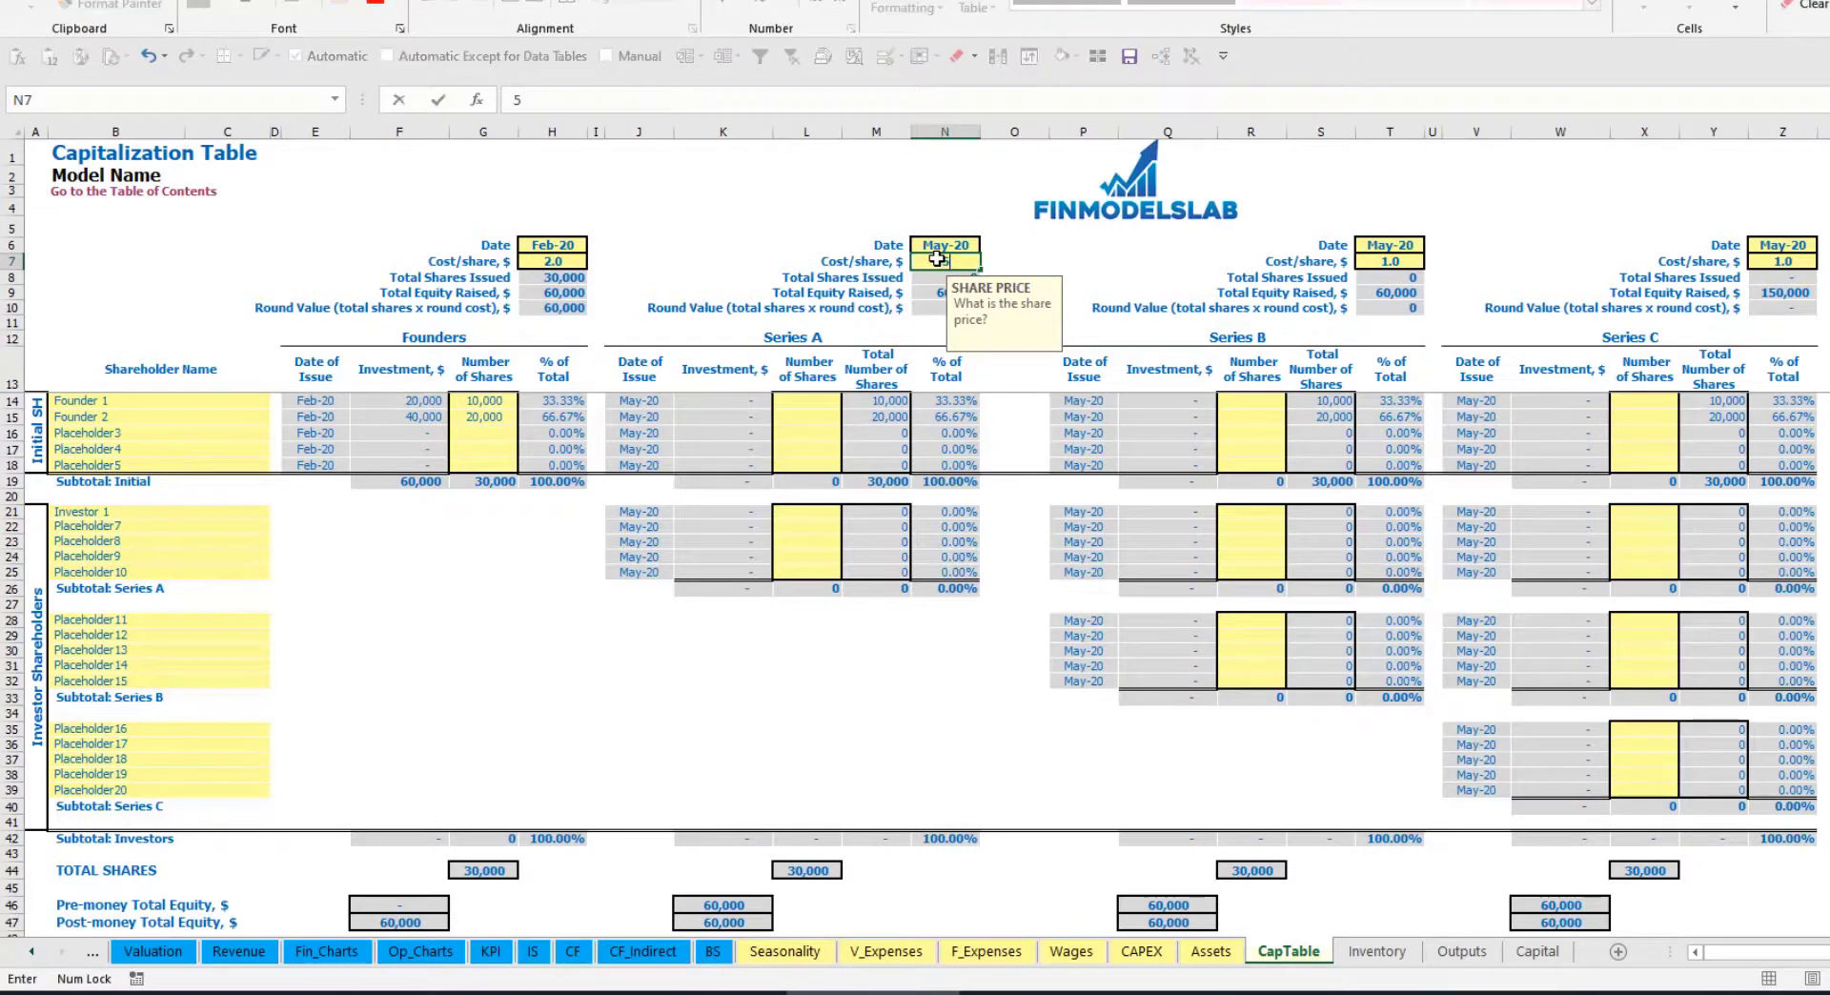
key(Down)
Enter 1,000 Series A shares for Investor 1.
click(807, 511)
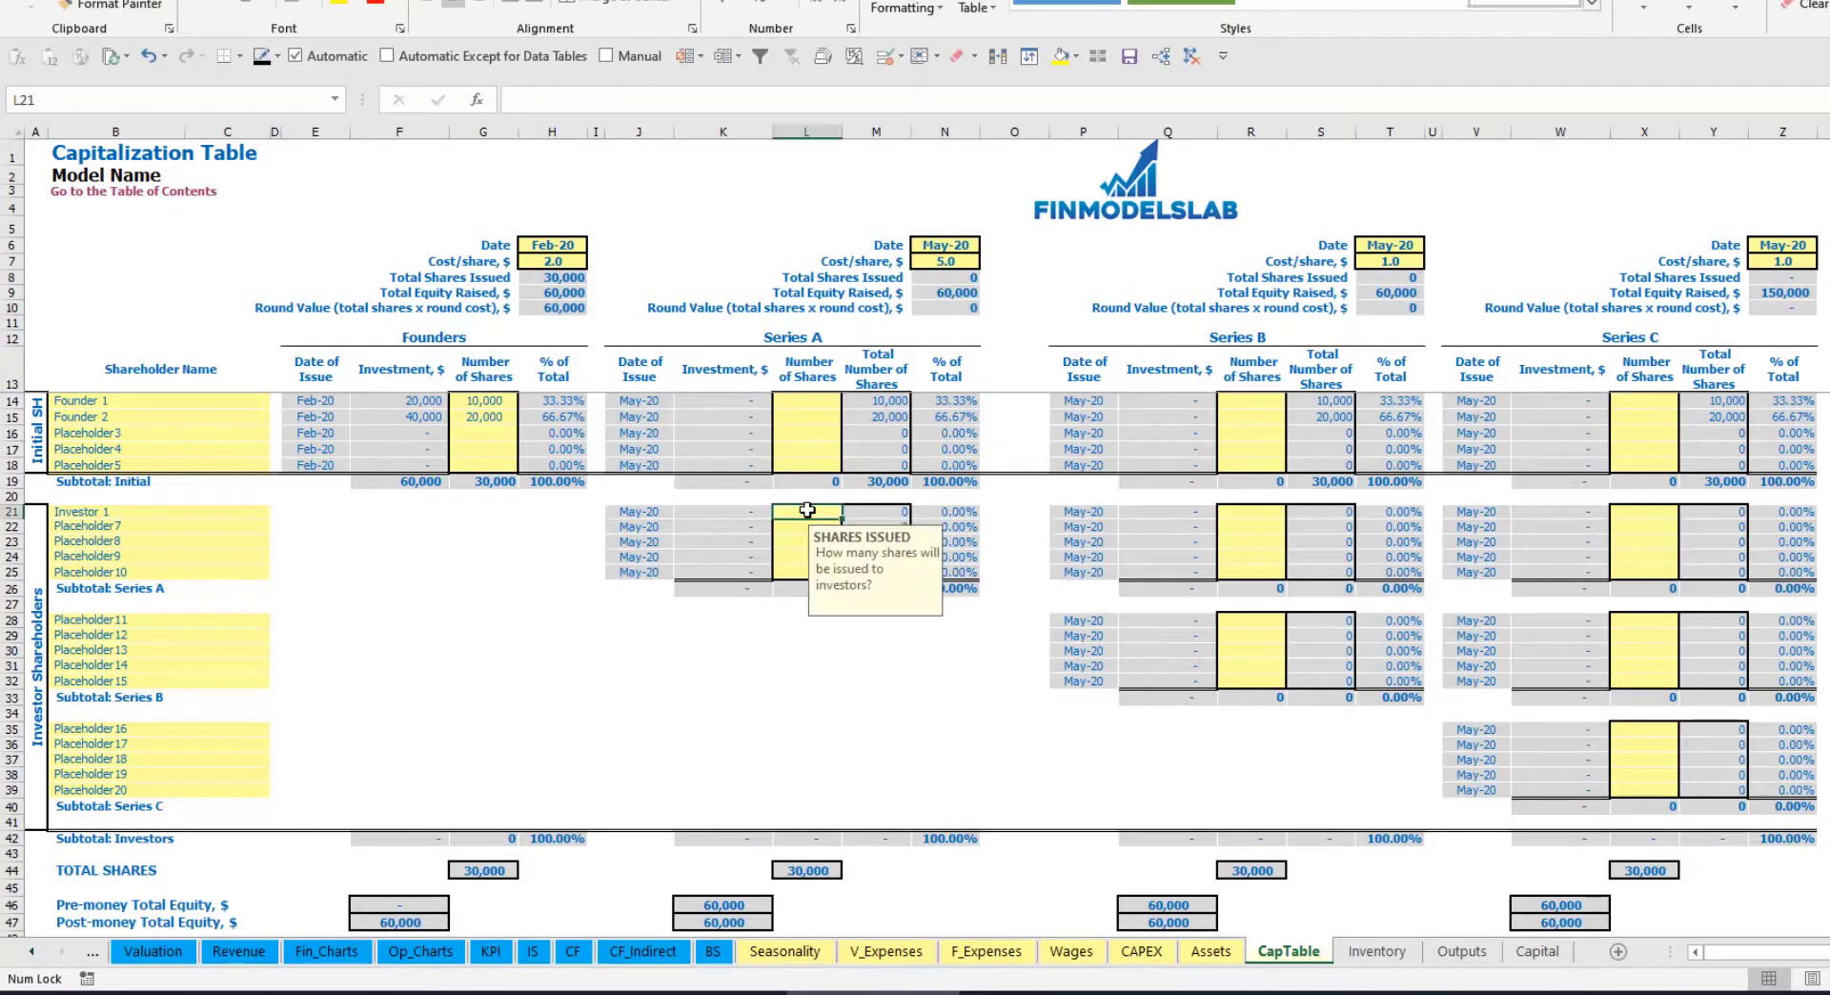
text(1000)
key(Return)
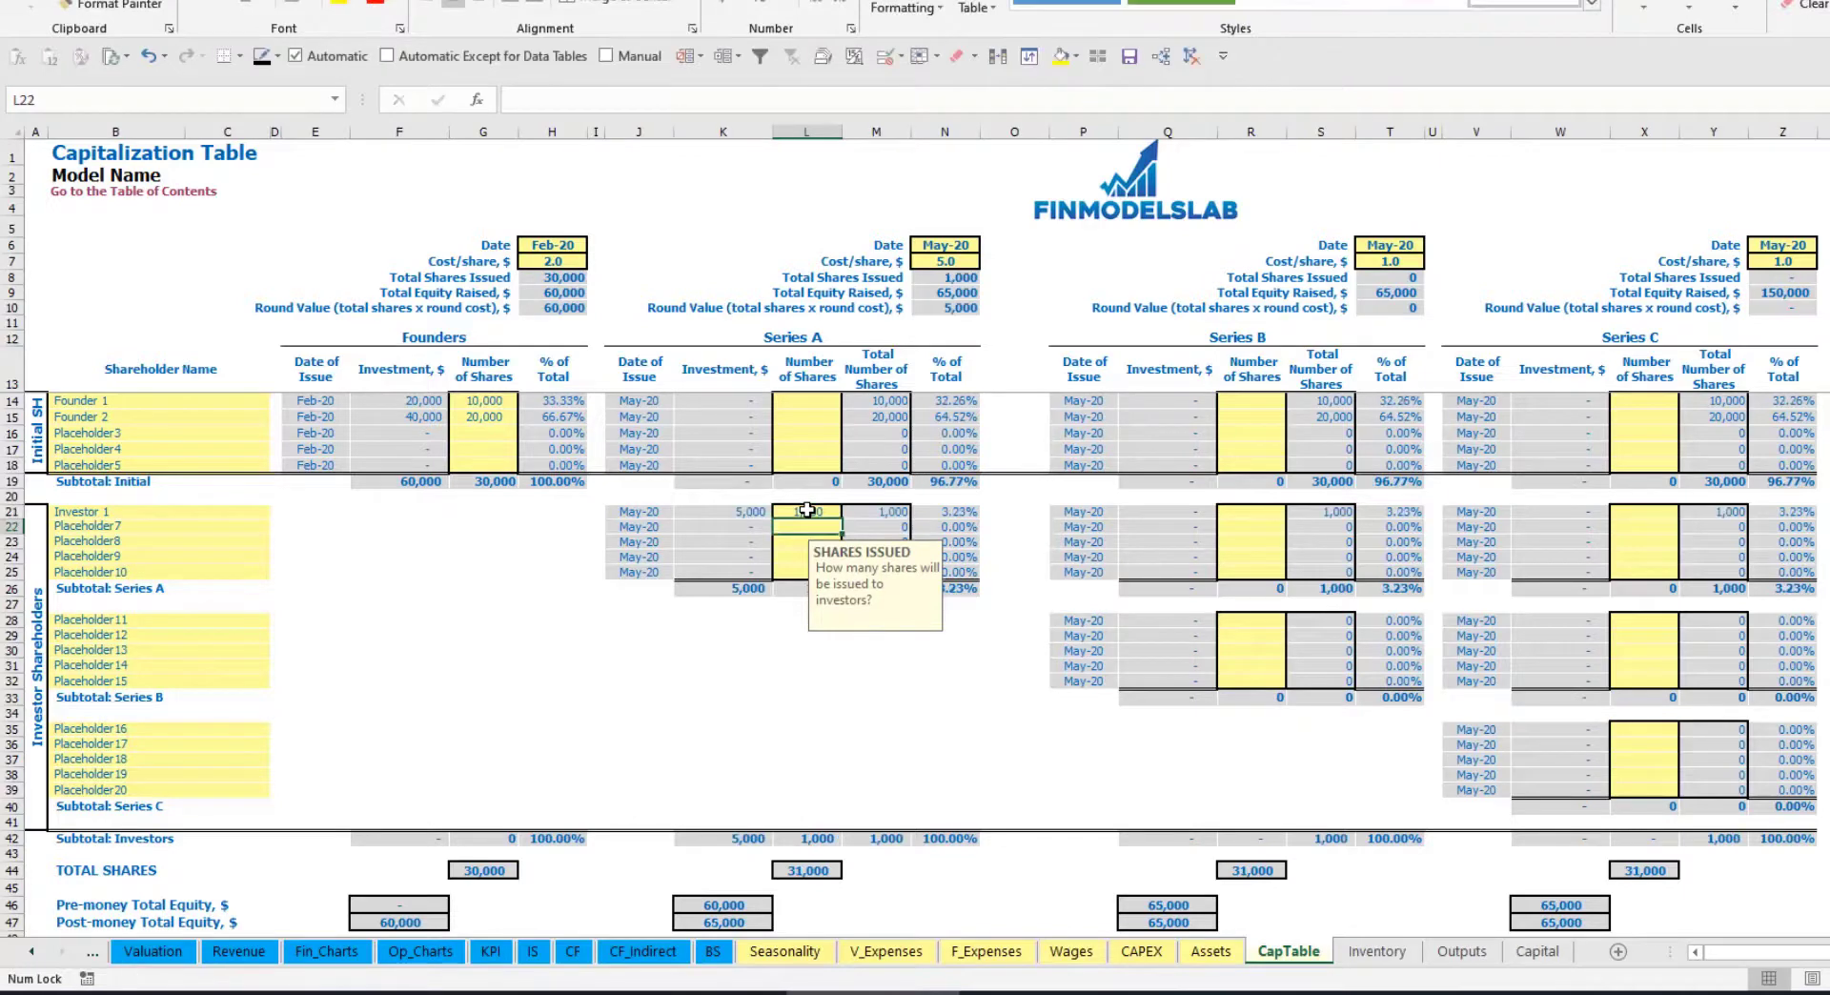
Review Investor 1's Series A investment, the pre-money and post-money total equity, and the ownership percentages of Investor 1 and both founders.
click(737, 659)
click(734, 513)
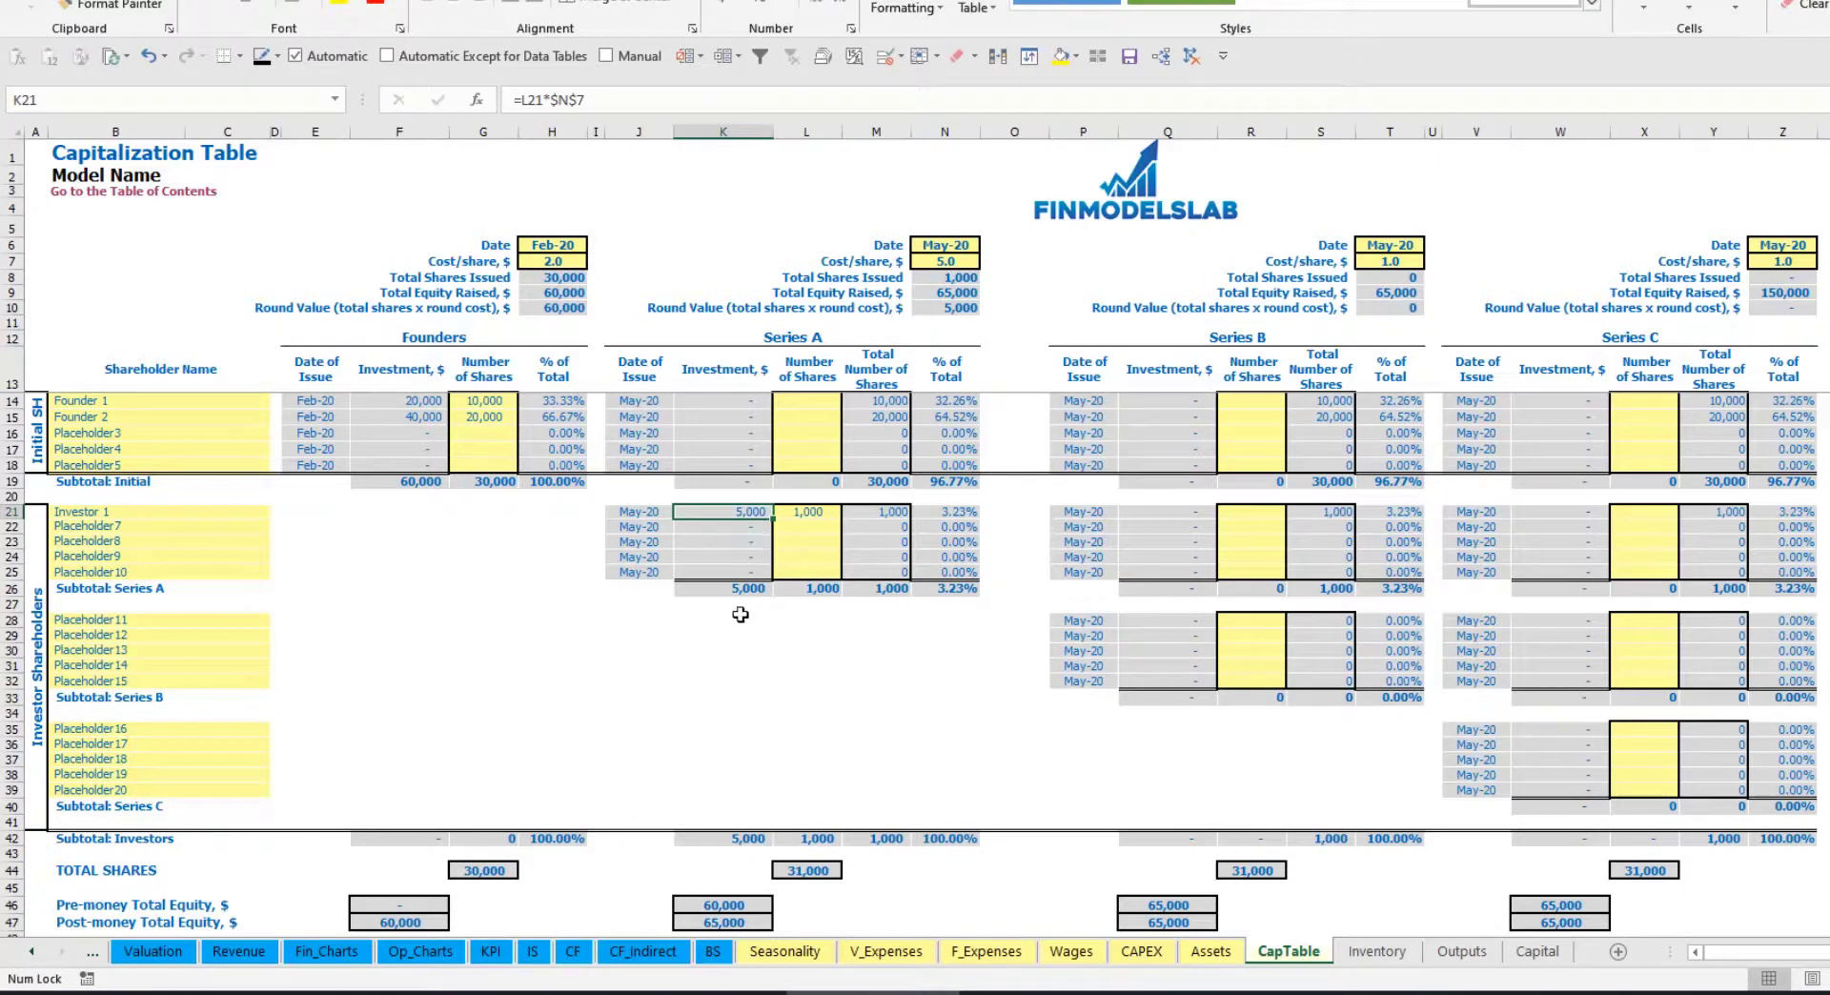
click(708, 902)
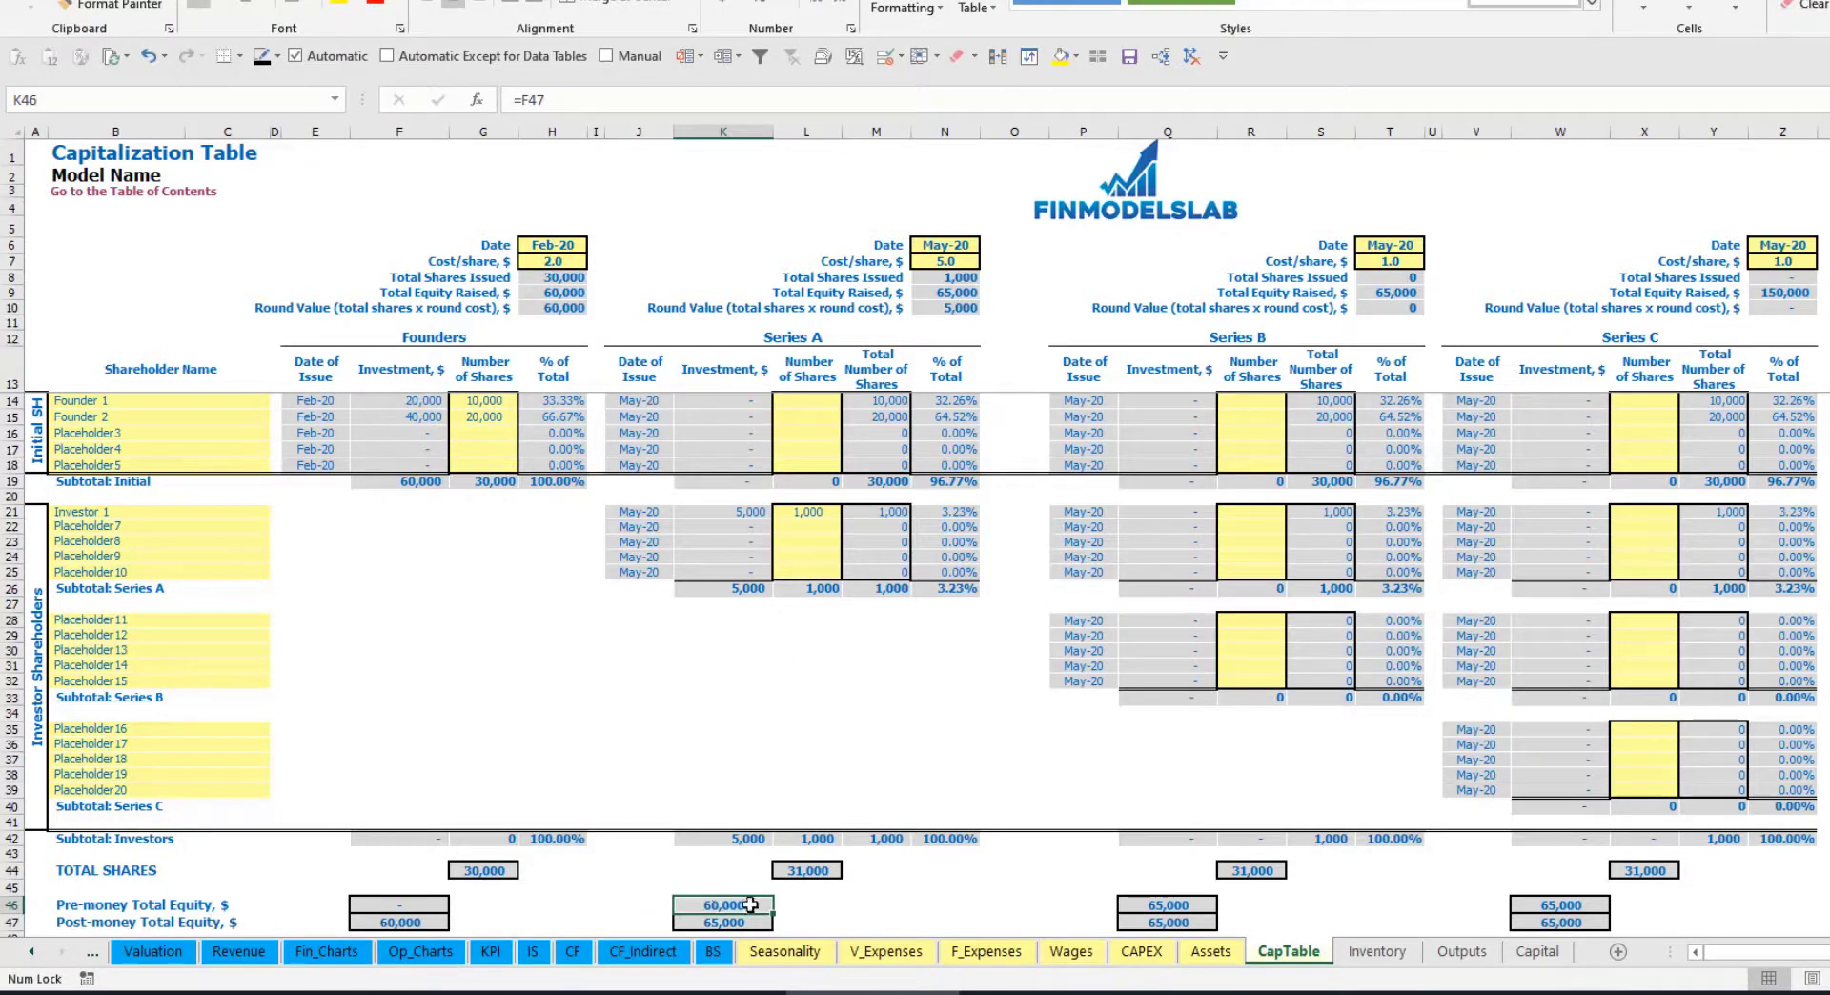
key(Down)
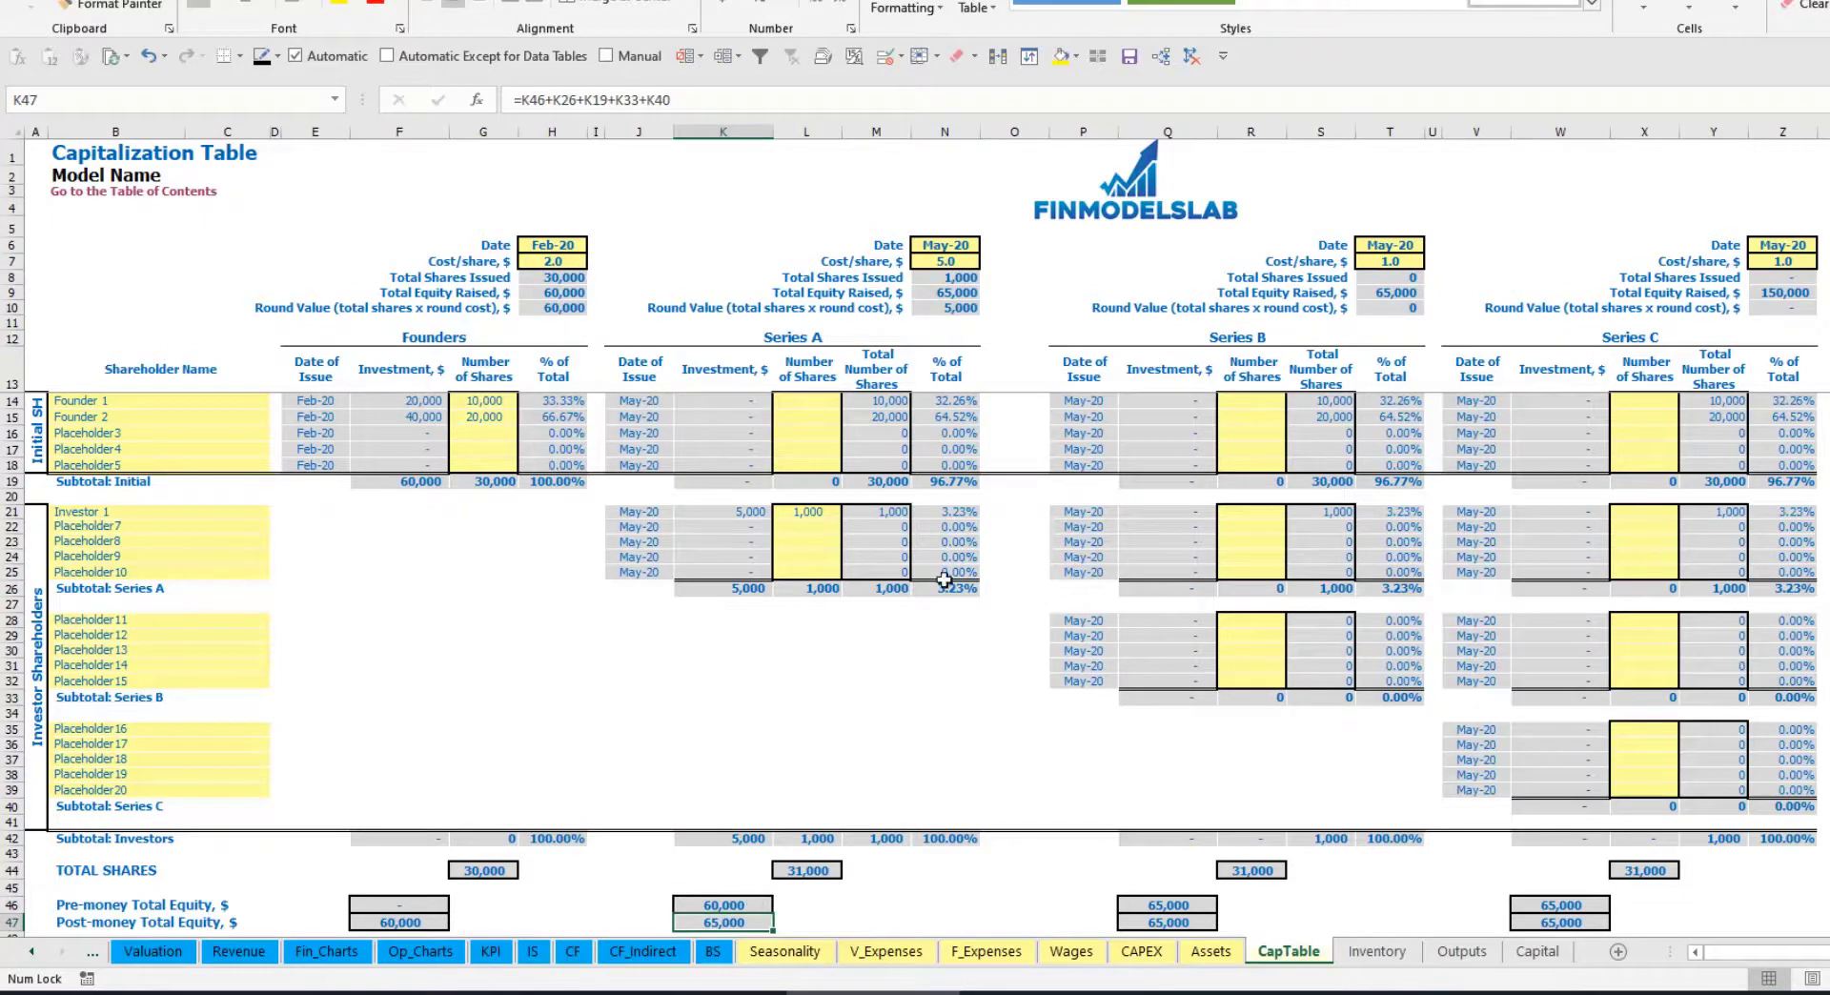
click(934, 511)
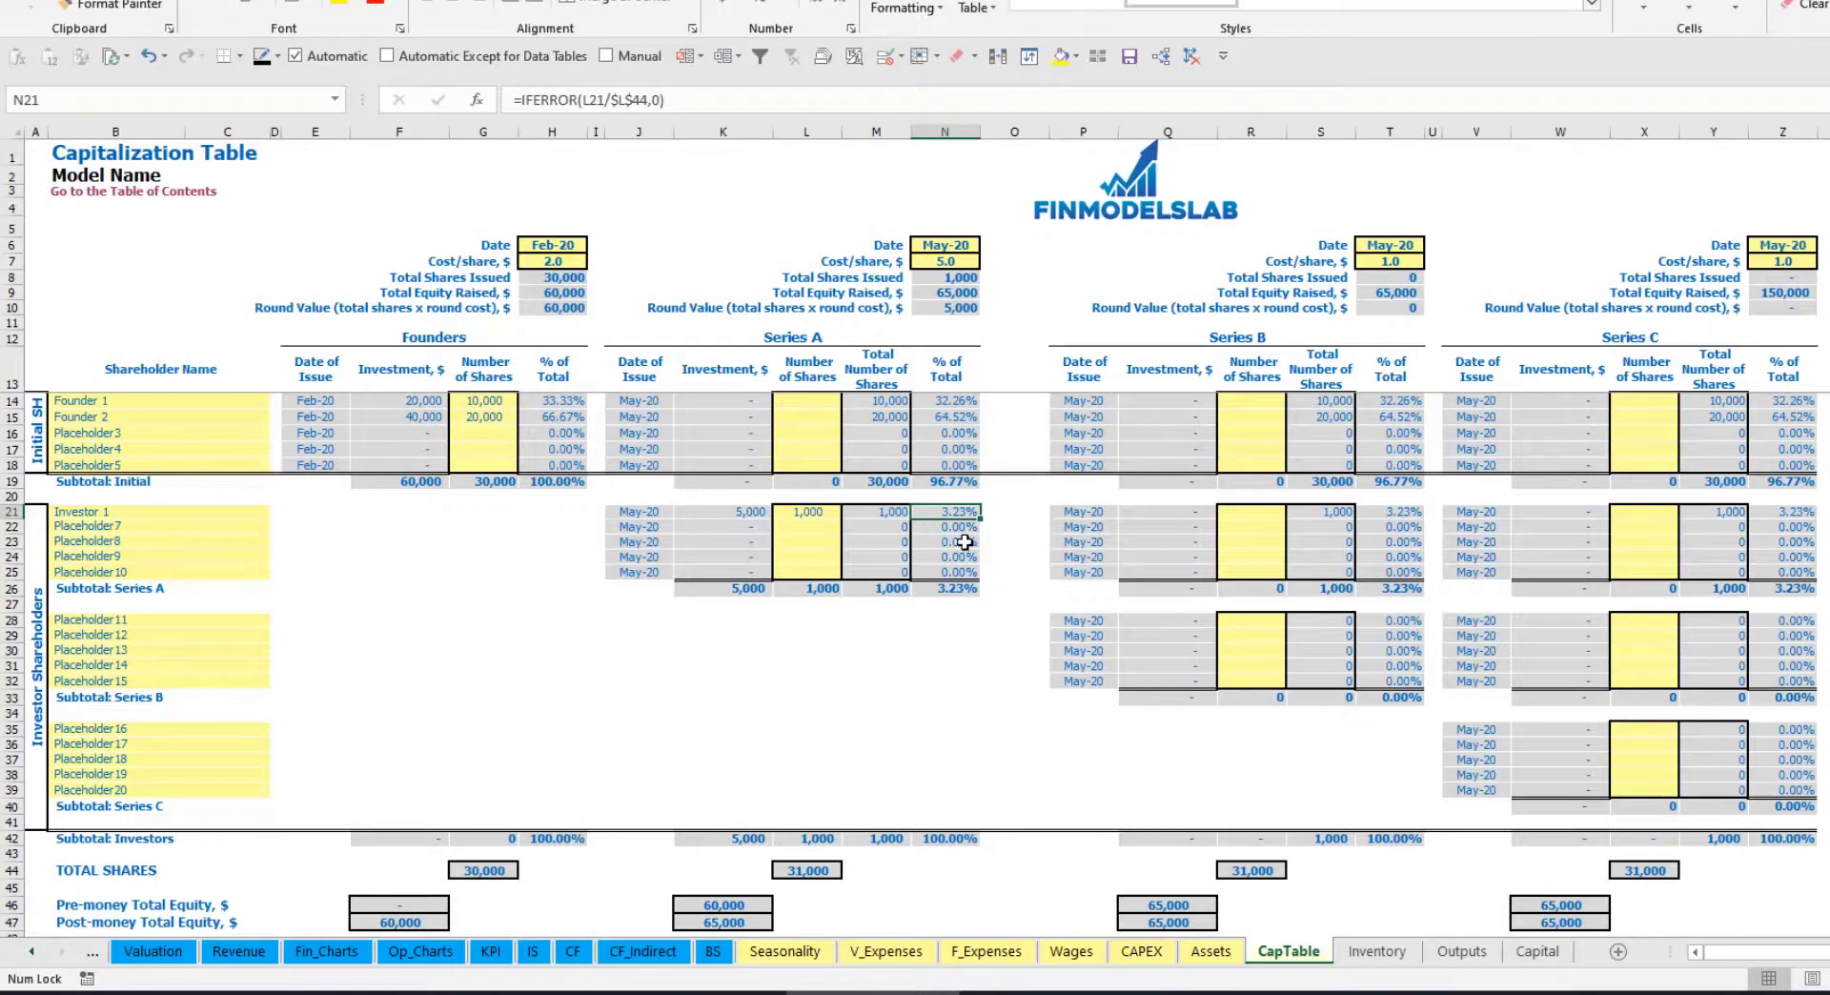
drag(201, 401, 201, 417)
drag(953, 401, 953, 416)
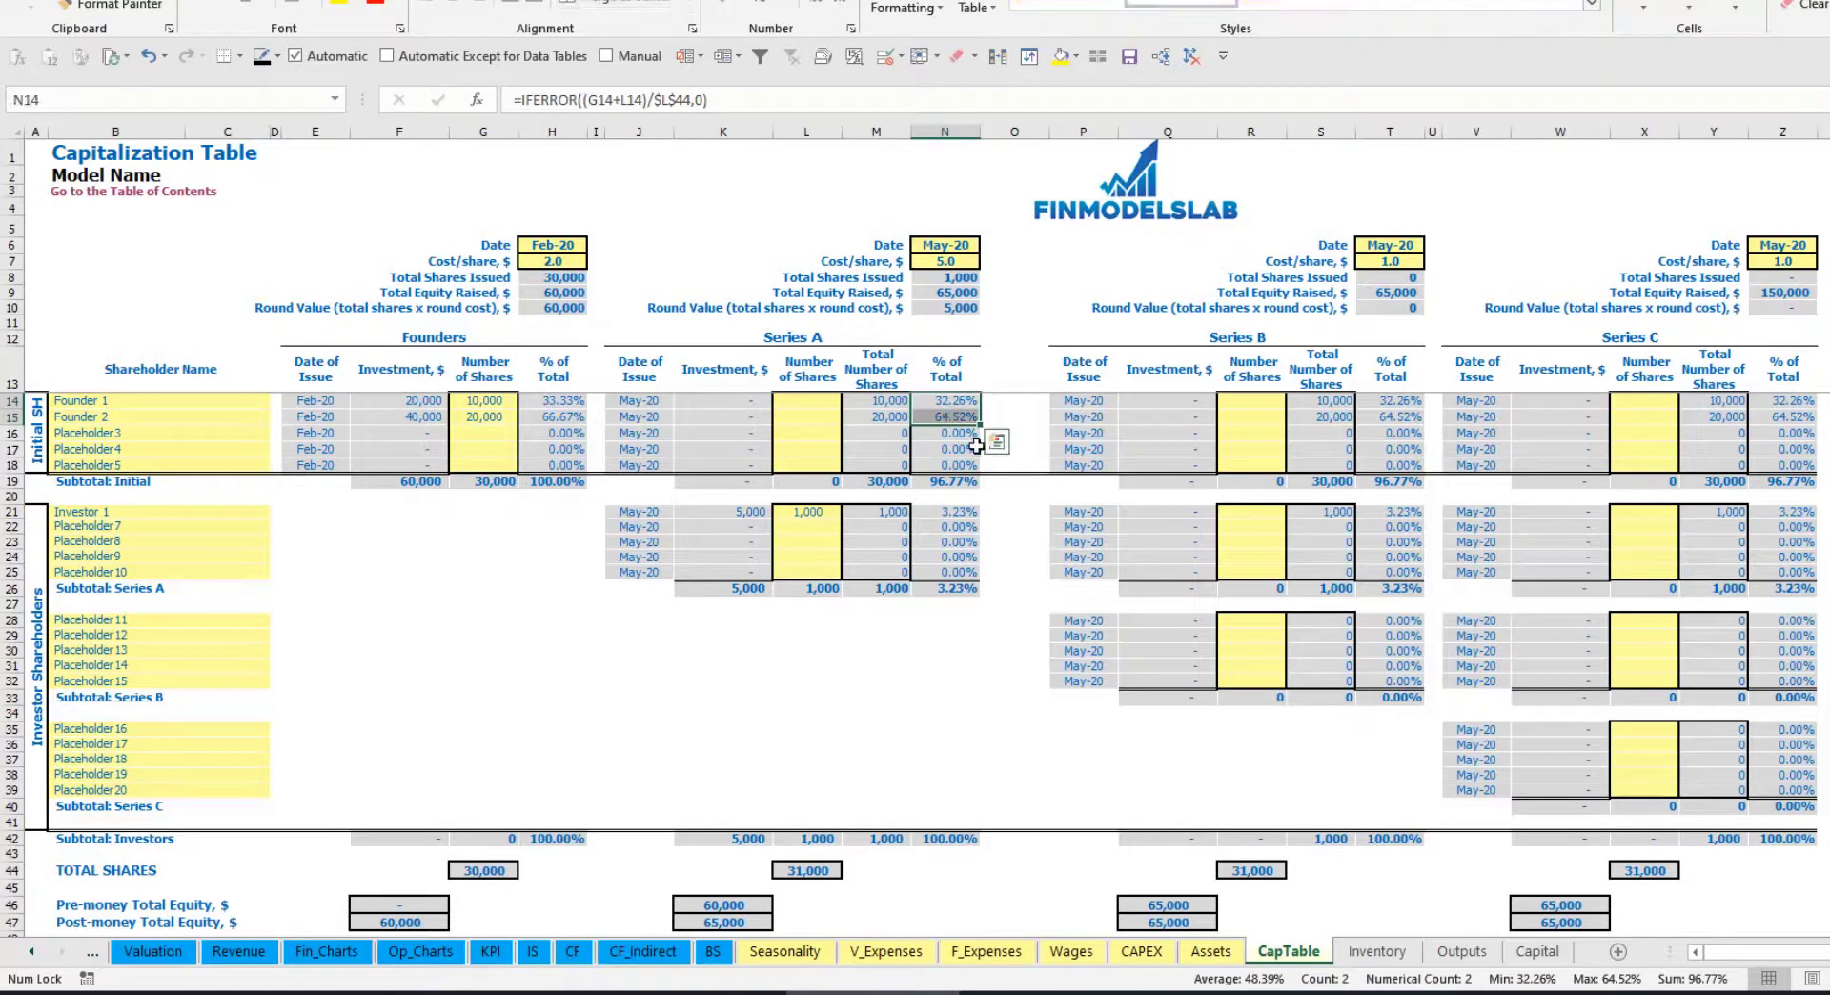
key(Up)
key(Down)
key(Down)
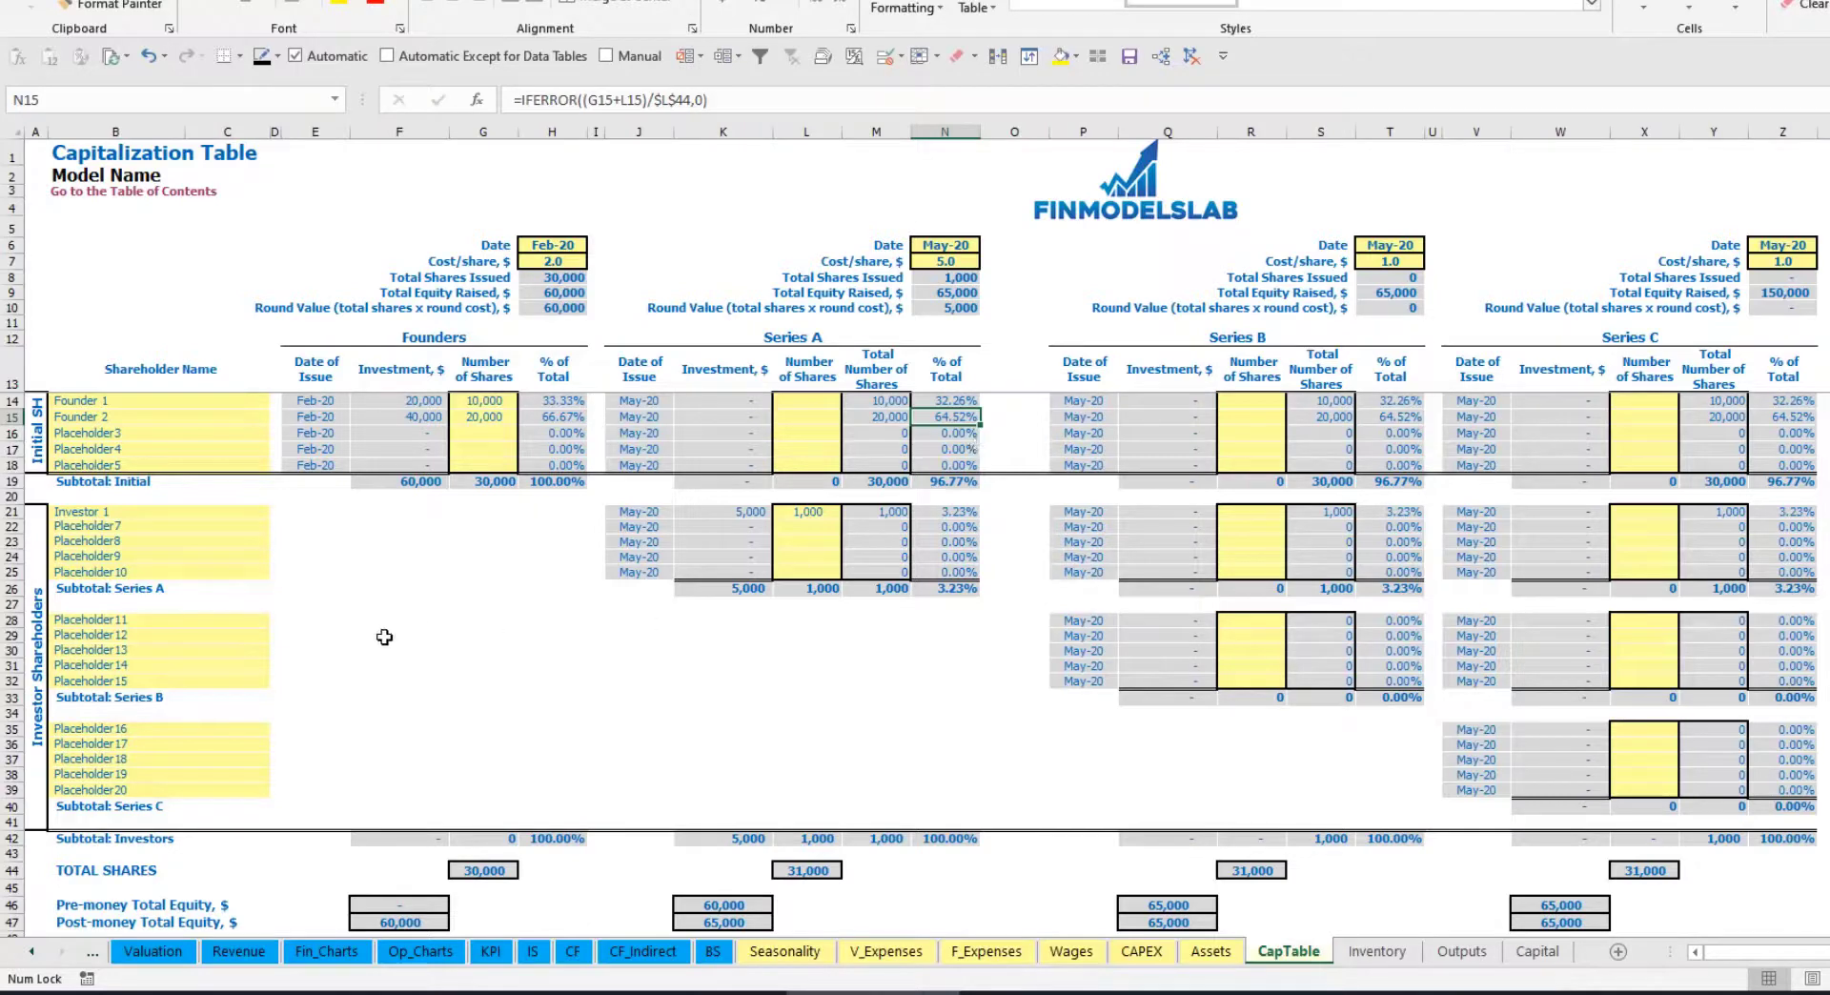
click(178, 632)
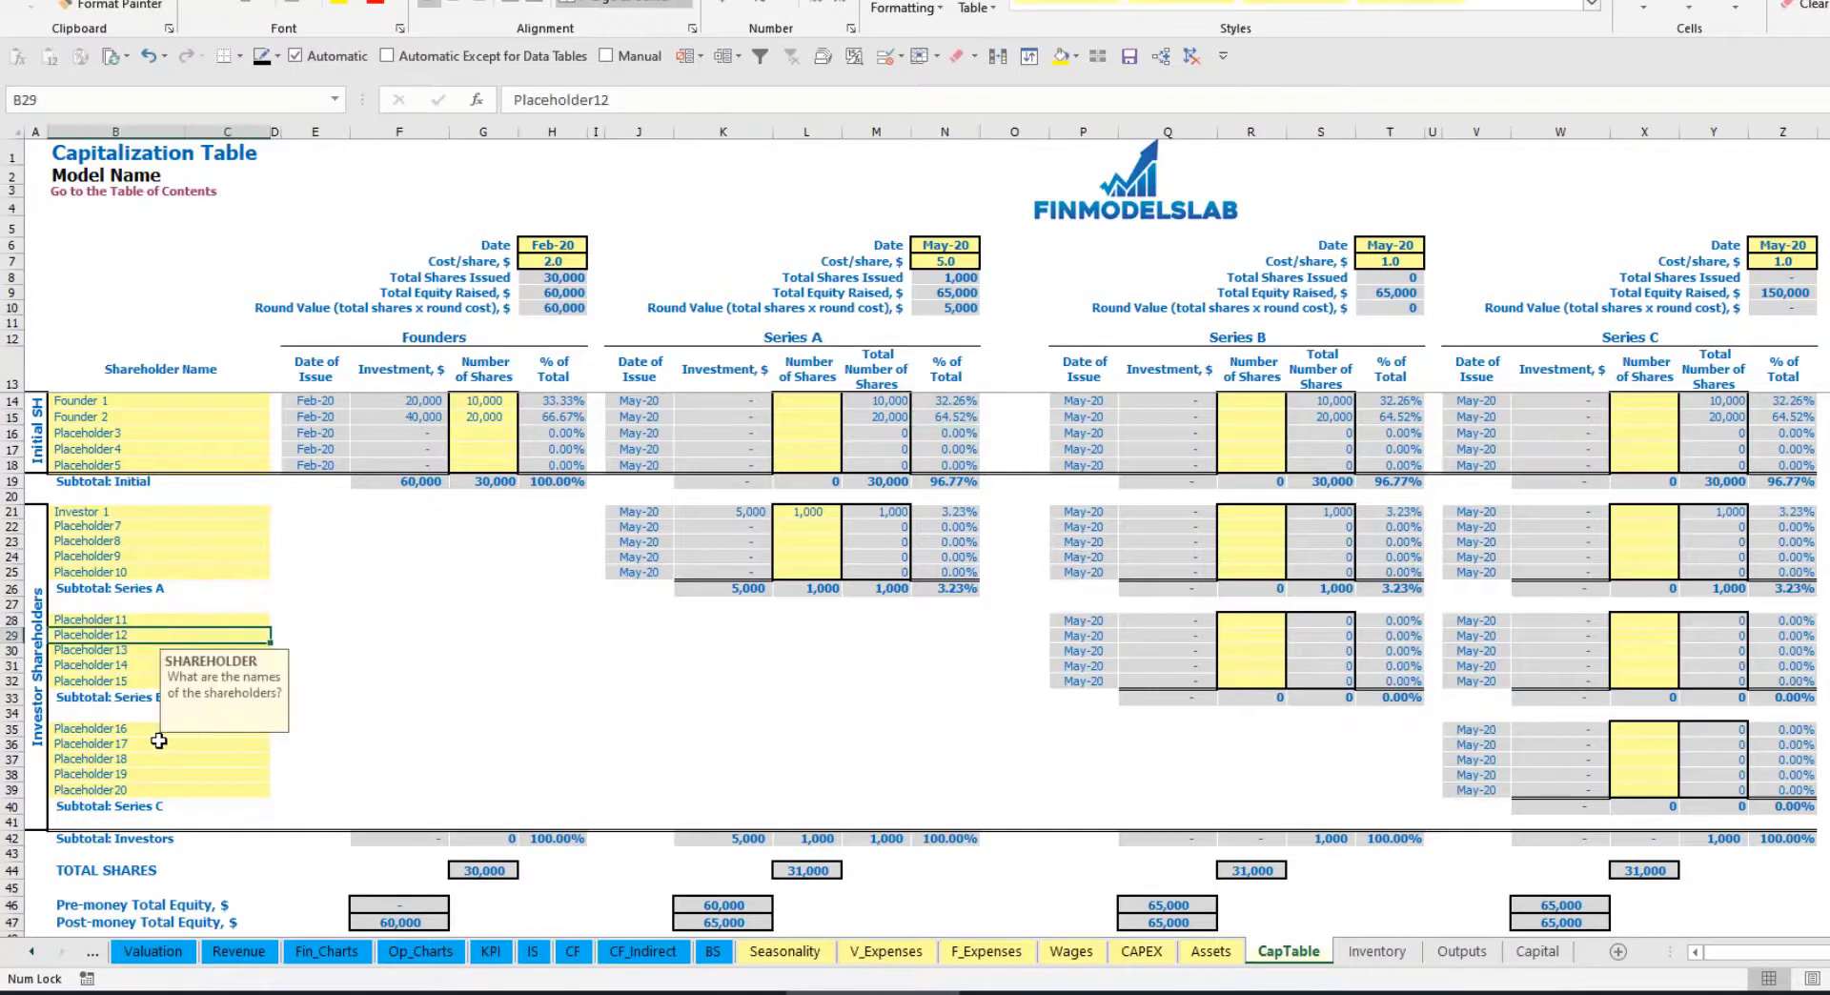